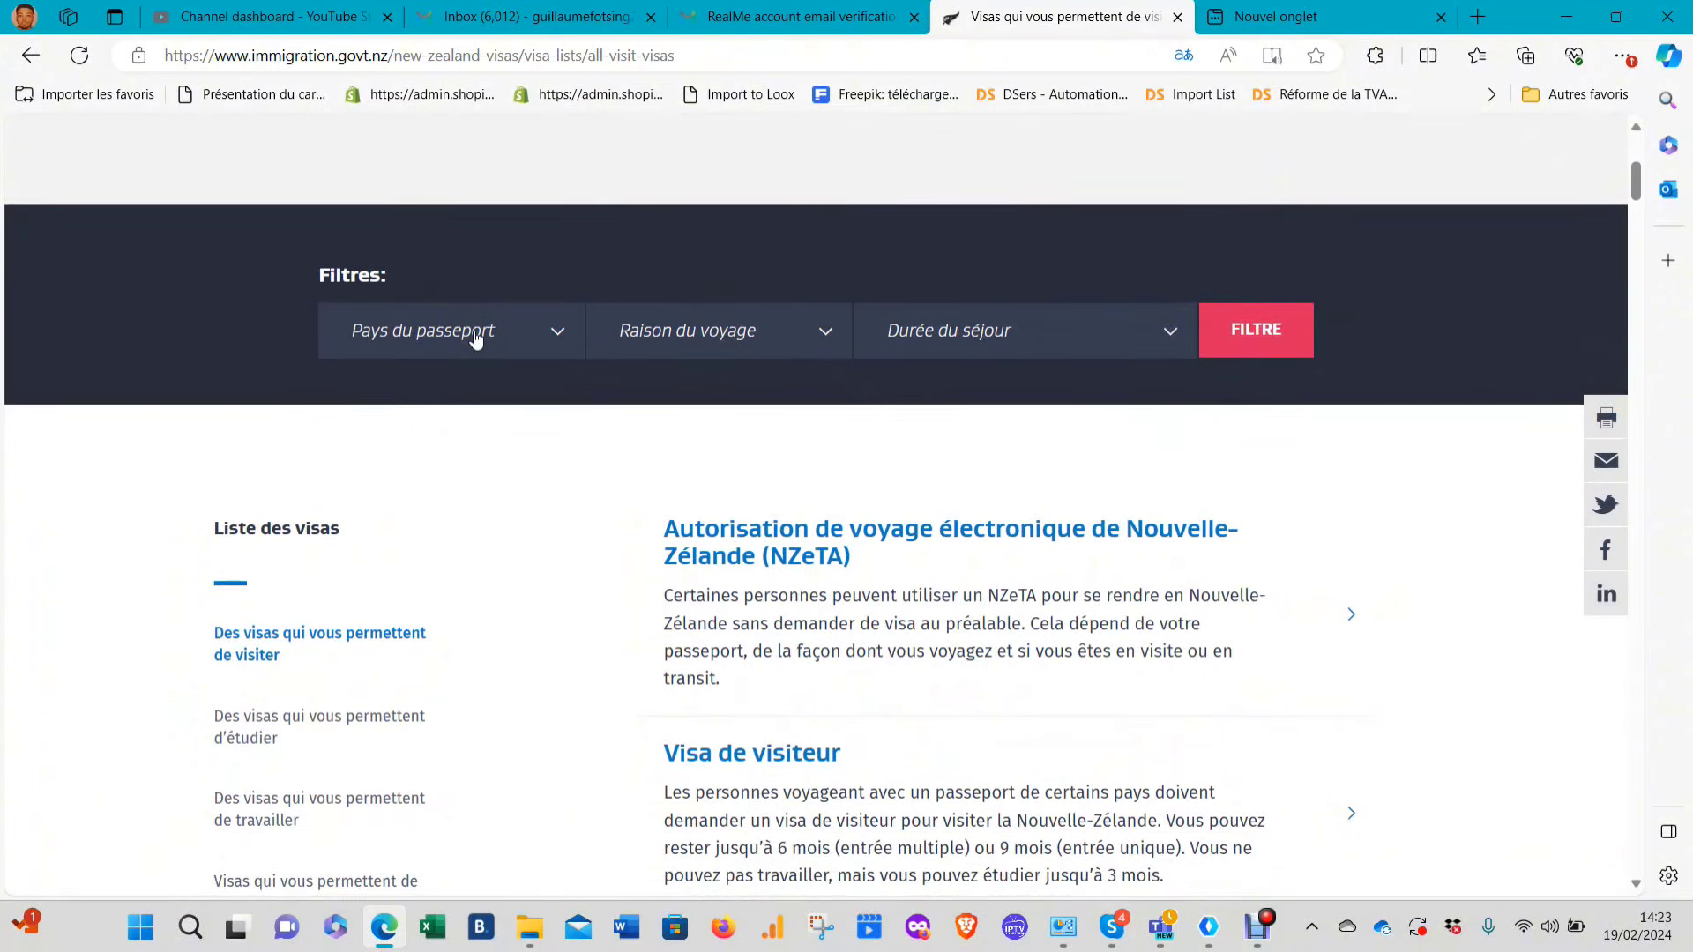
Set the passport country filter to Cameroun
scroll(480, 339, down, 2)
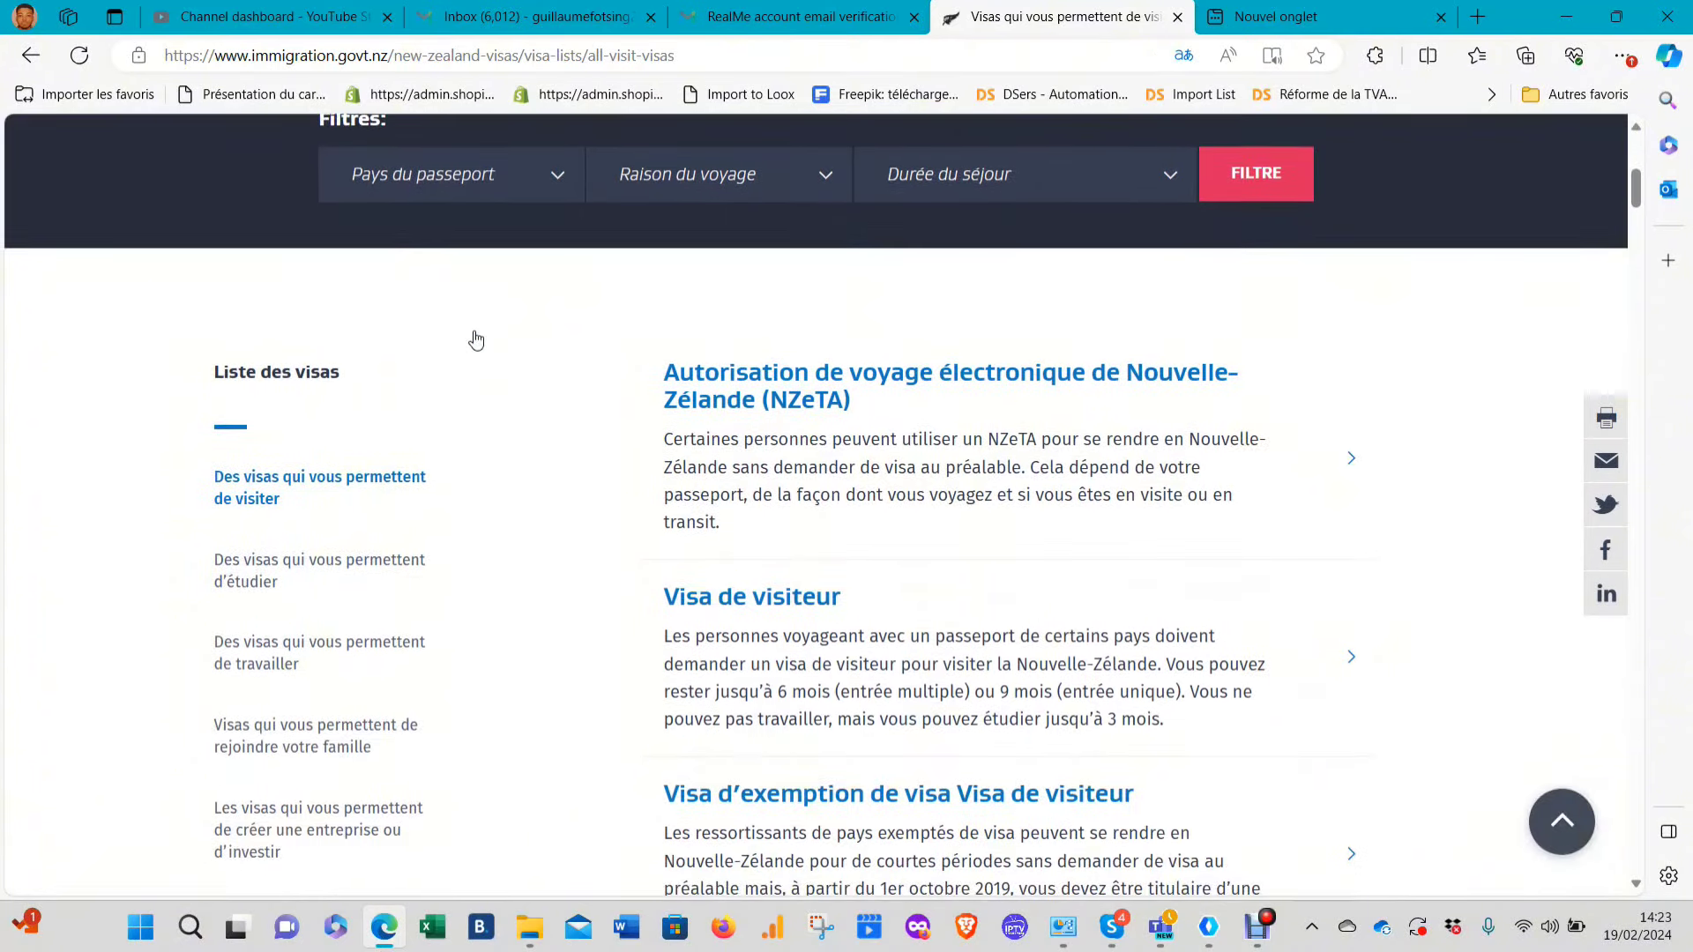
scroll(690, 342, up, 6)
scroll(794, 403, down, 2)
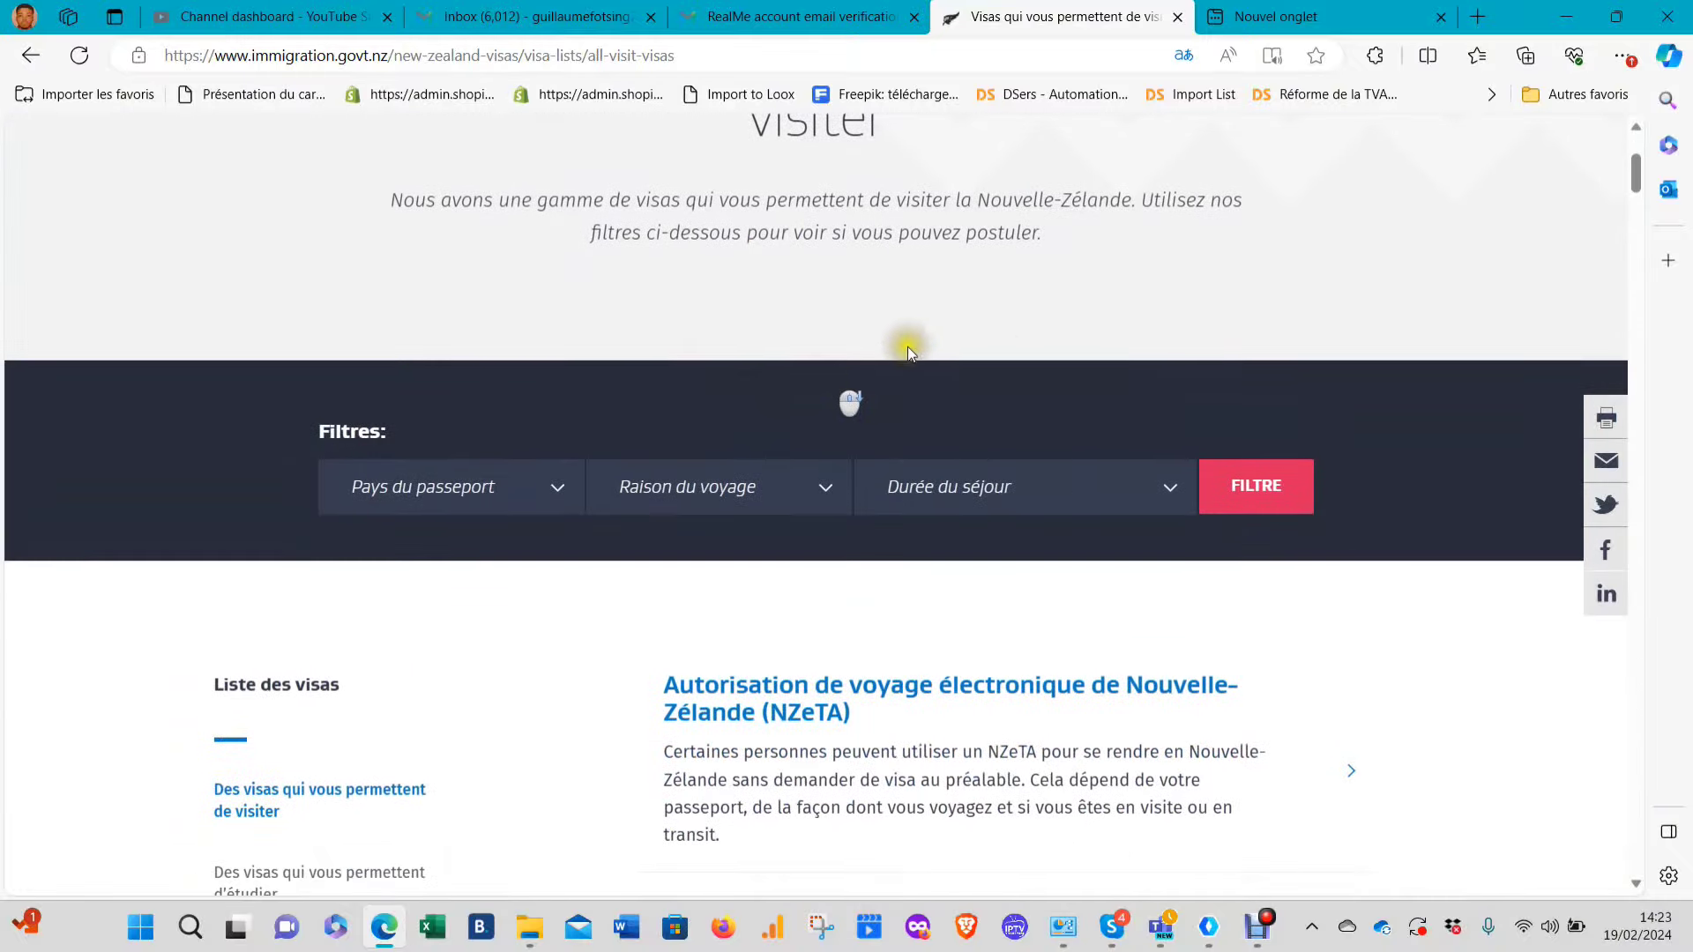
click(446, 486)
text(CAM)
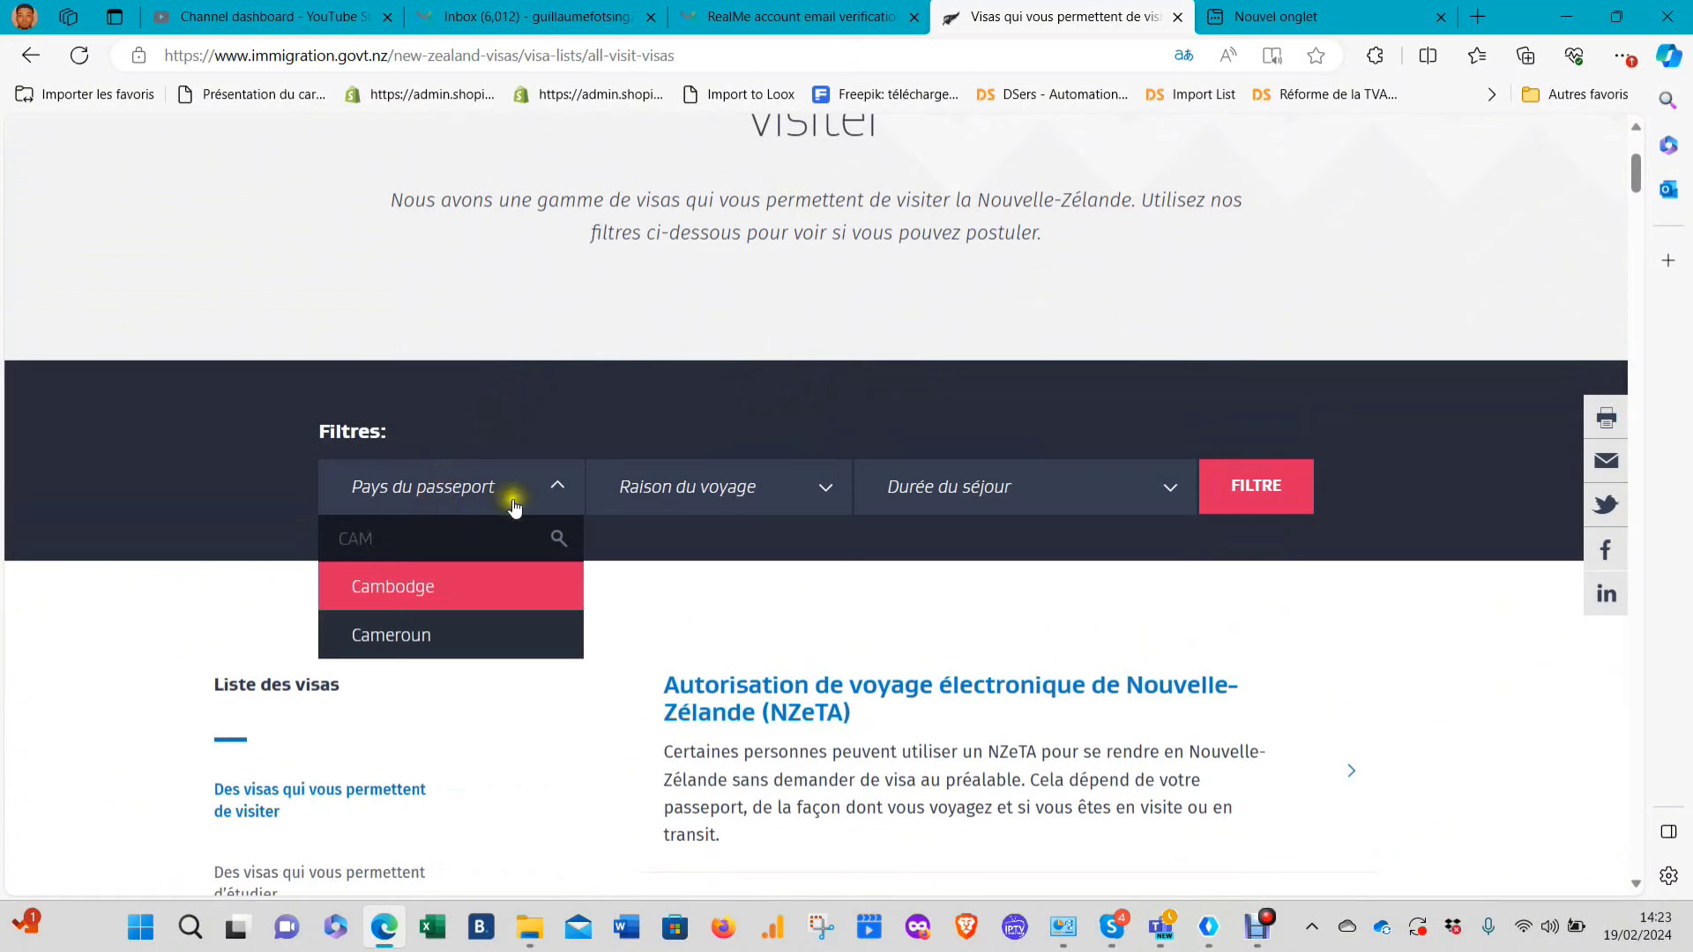
click(445, 633)
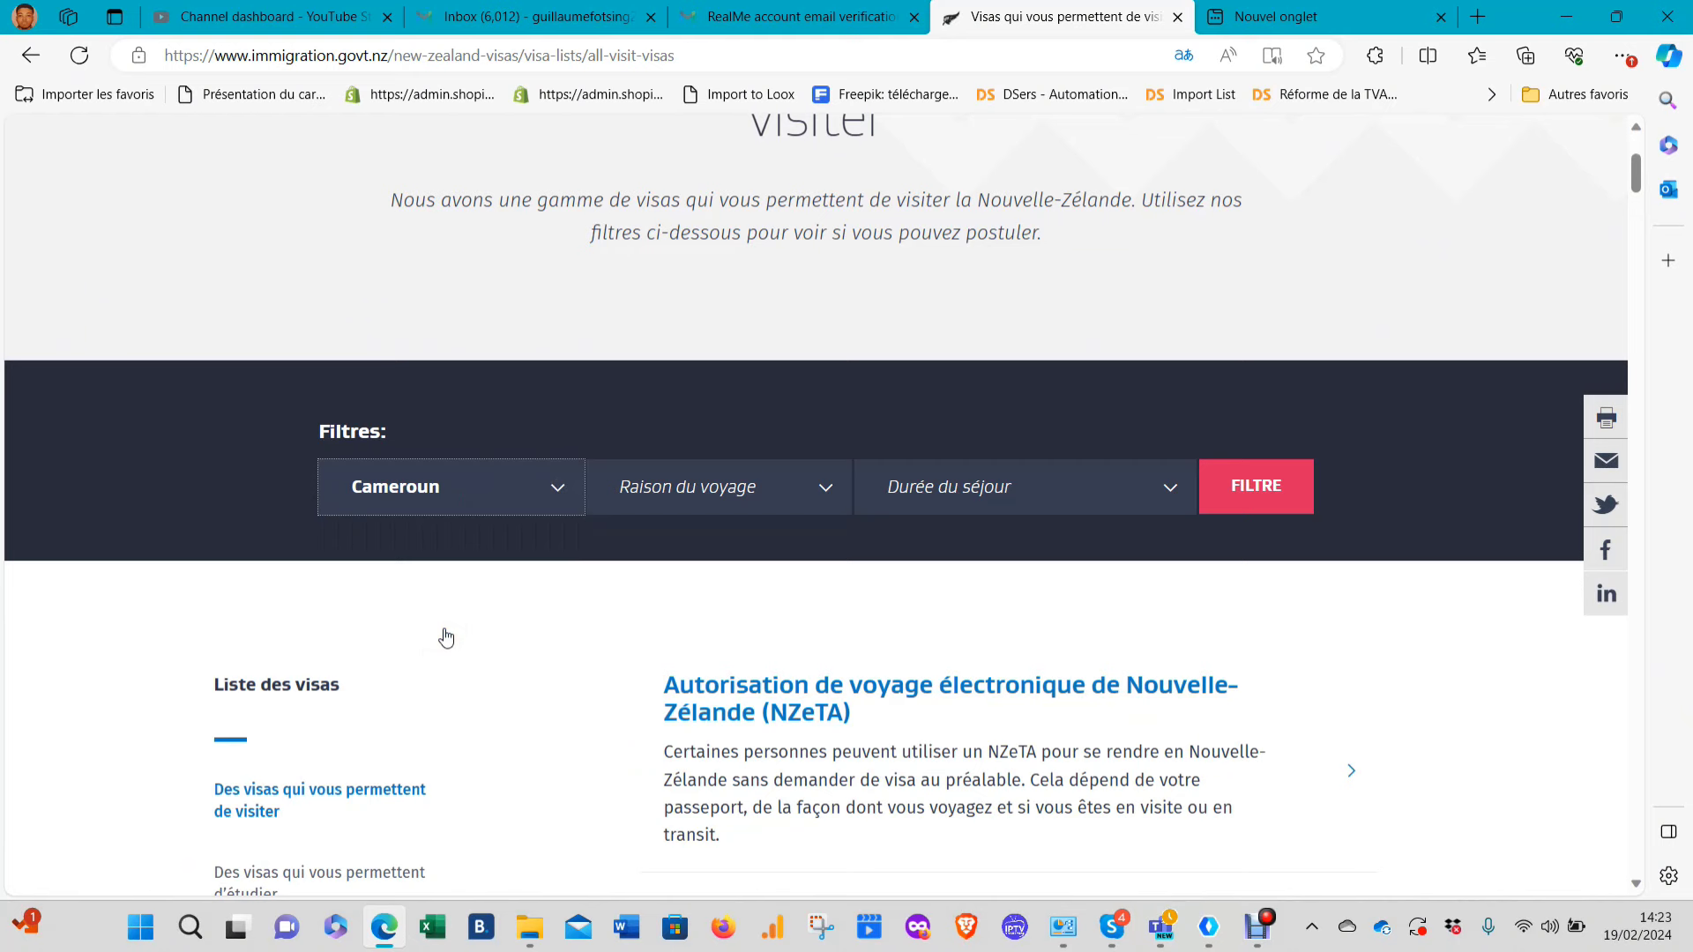
Choose 'pour une autre raison' as travel reason and '3 à 6 mois' stay, then apply the filters
click(766, 496)
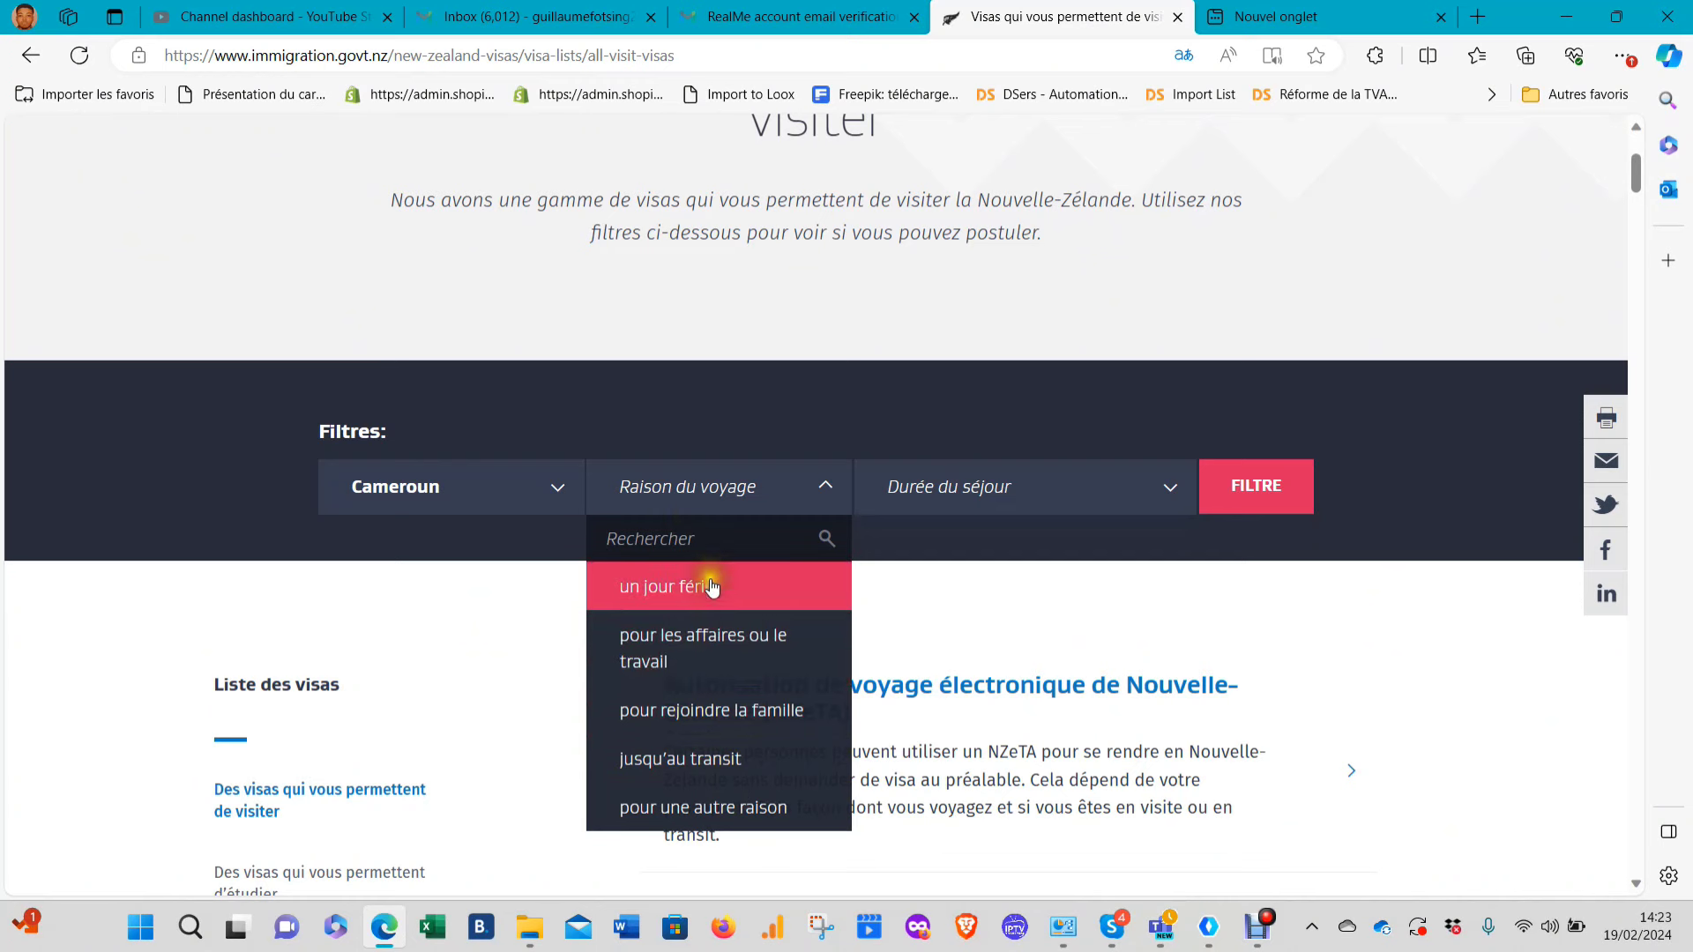
text(TO)
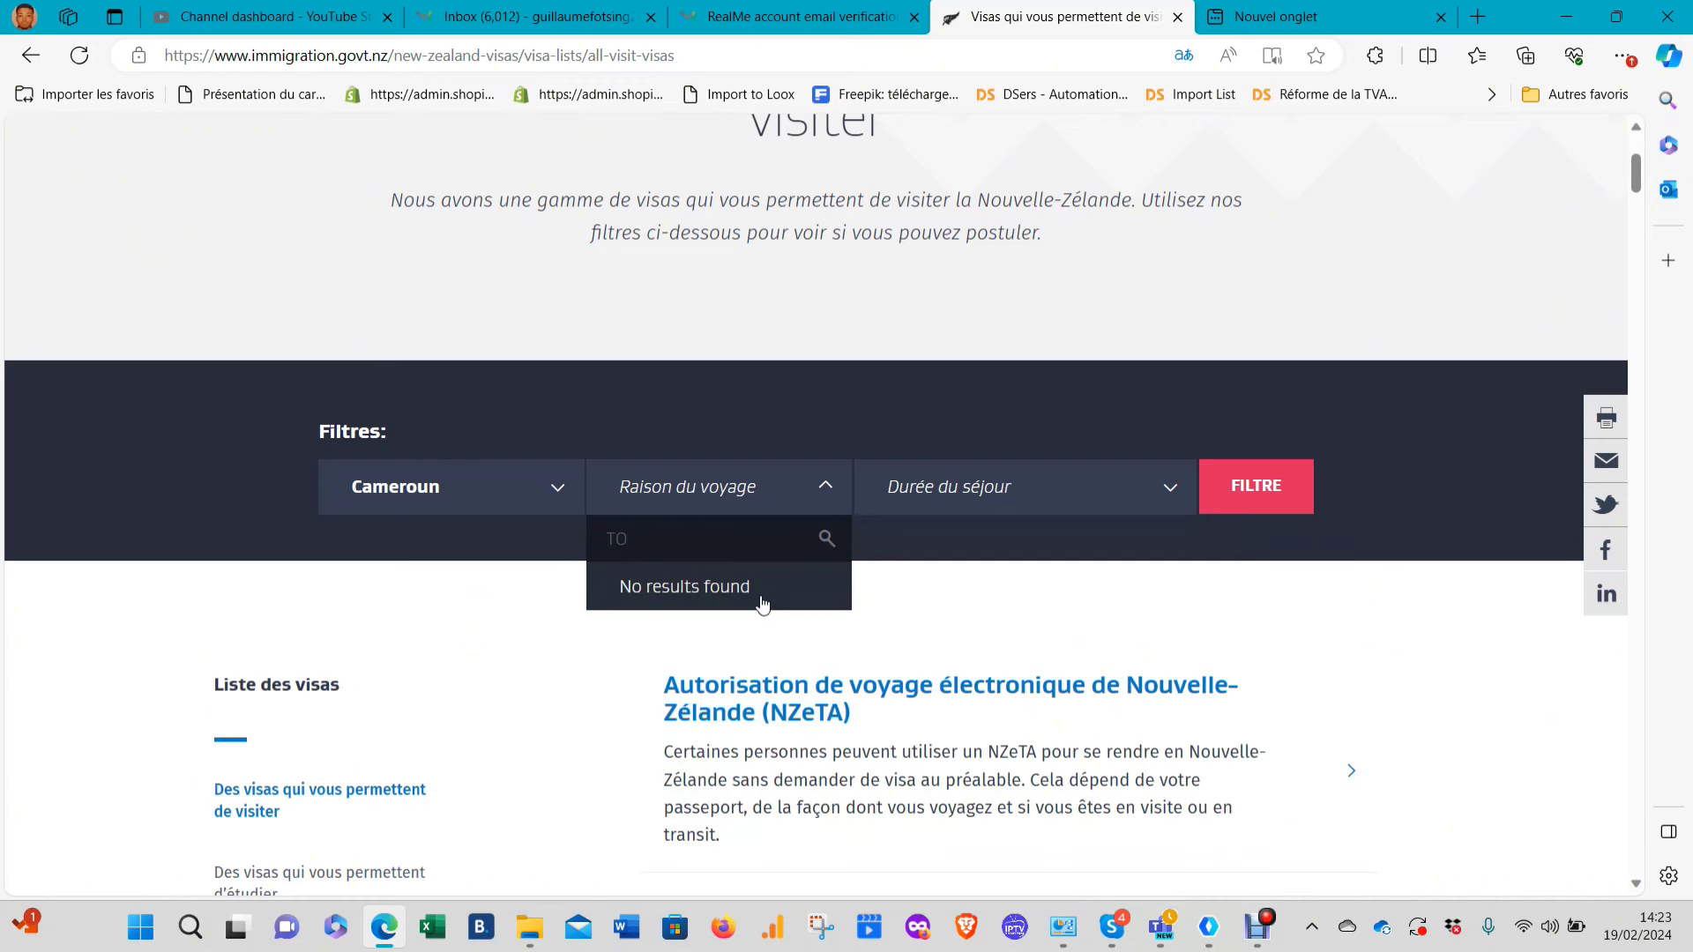
key(BackSpace)
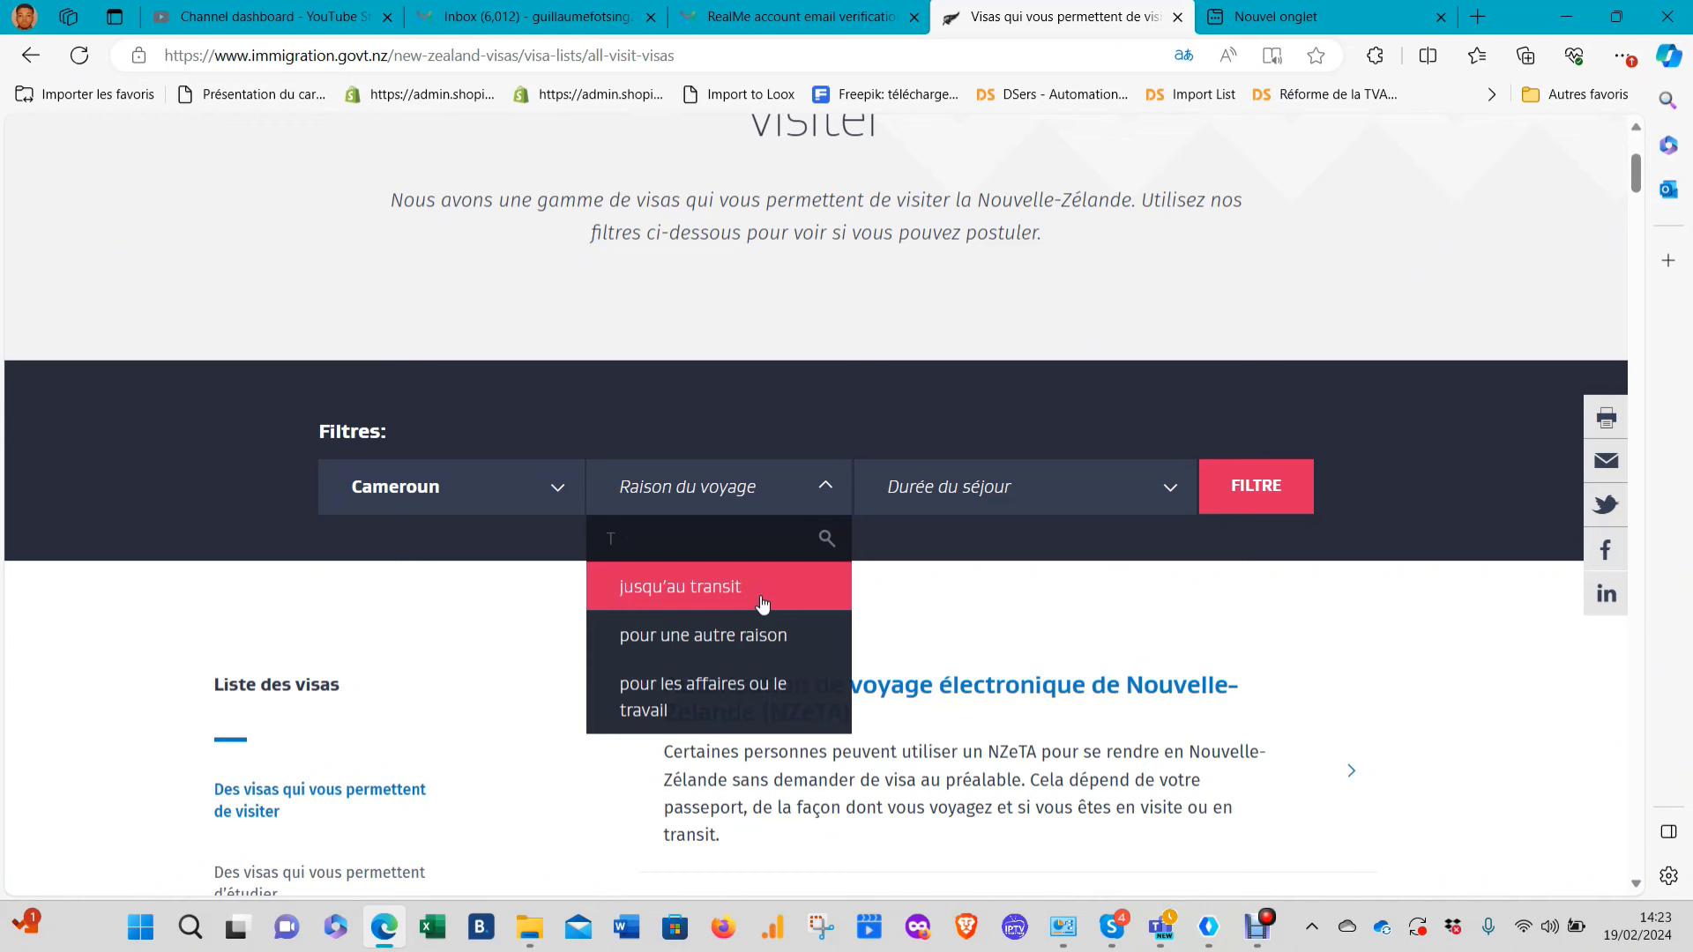
key(BackSpace)
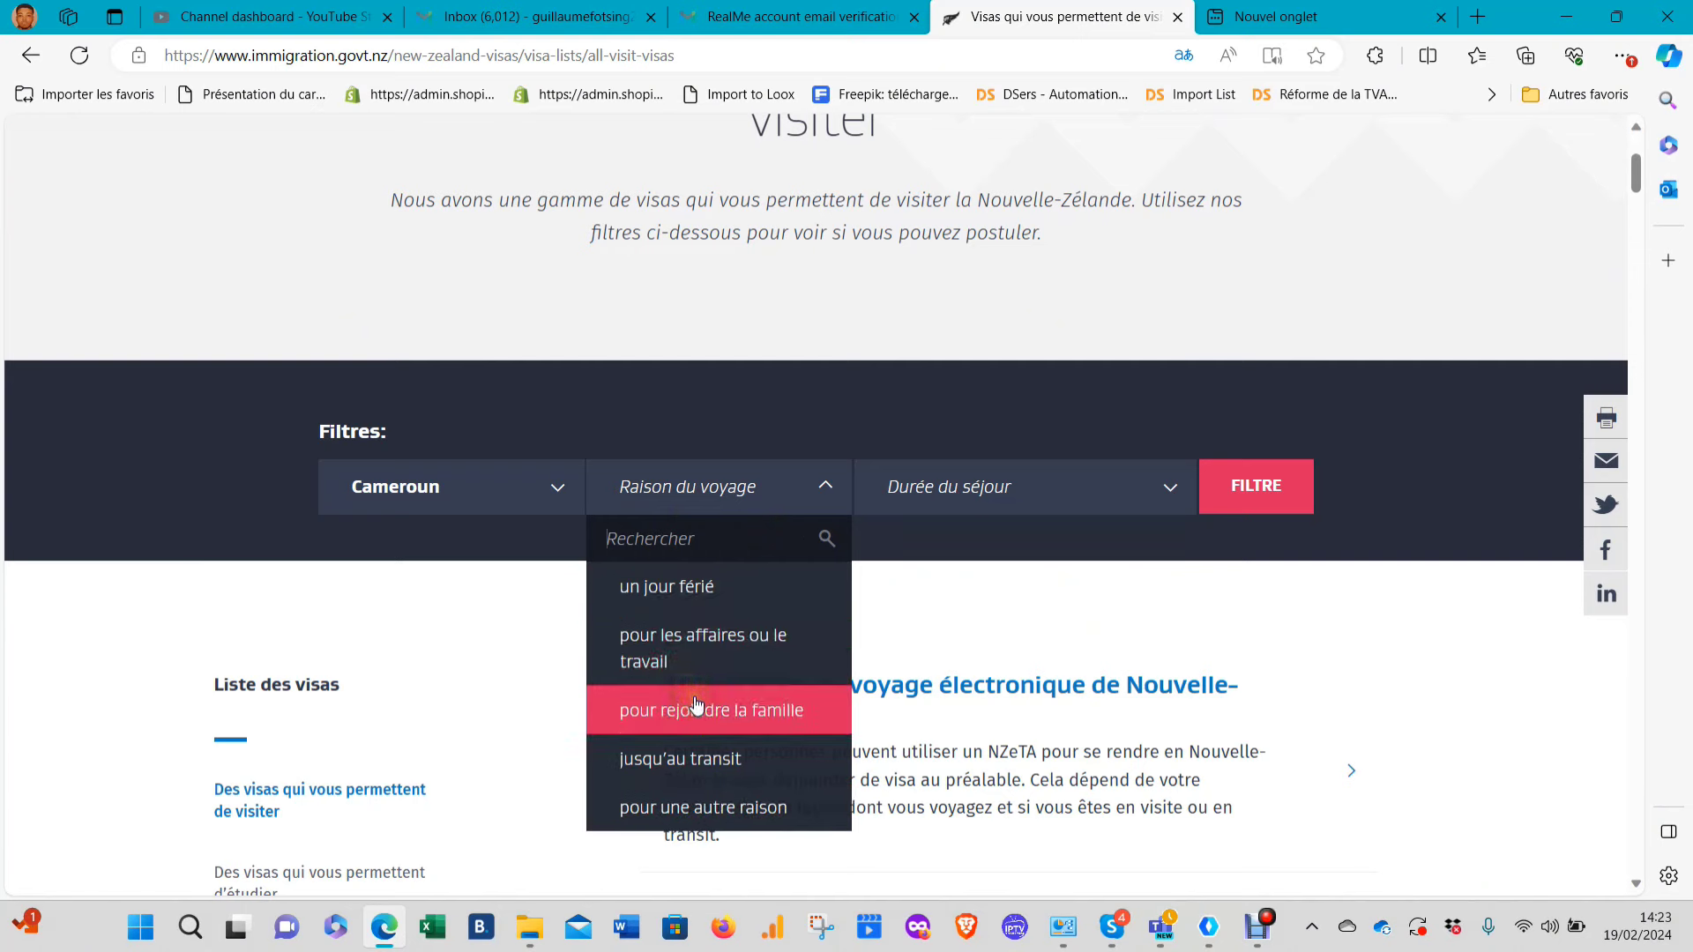
click(756, 808)
click(990, 490)
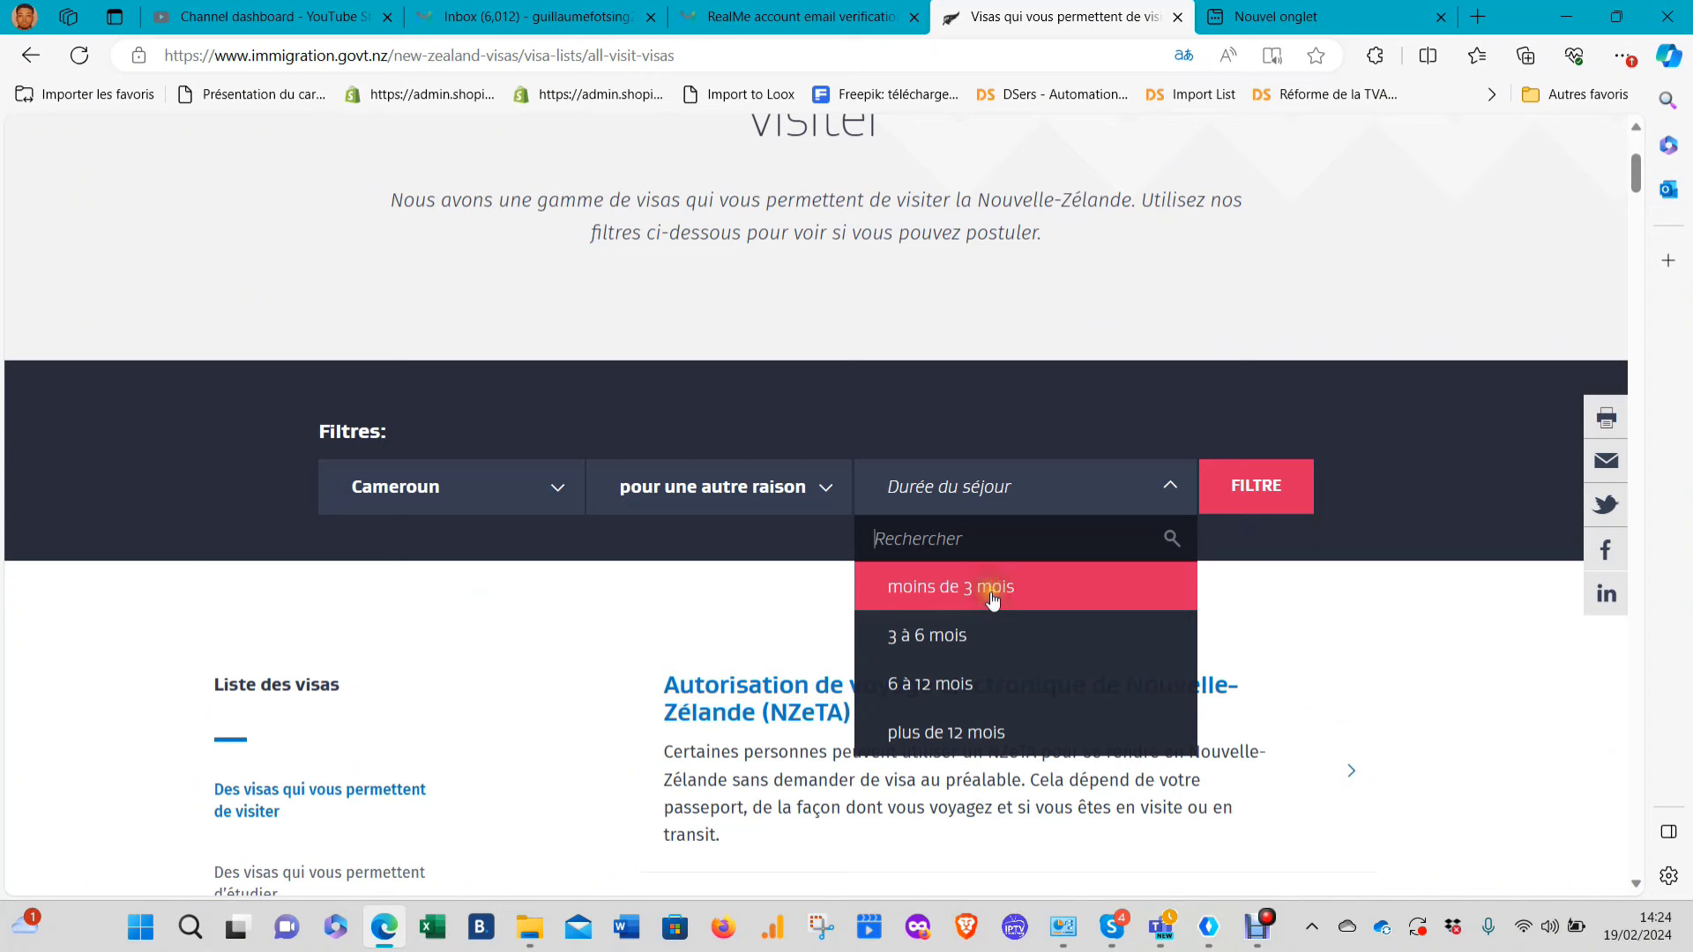
click(942, 650)
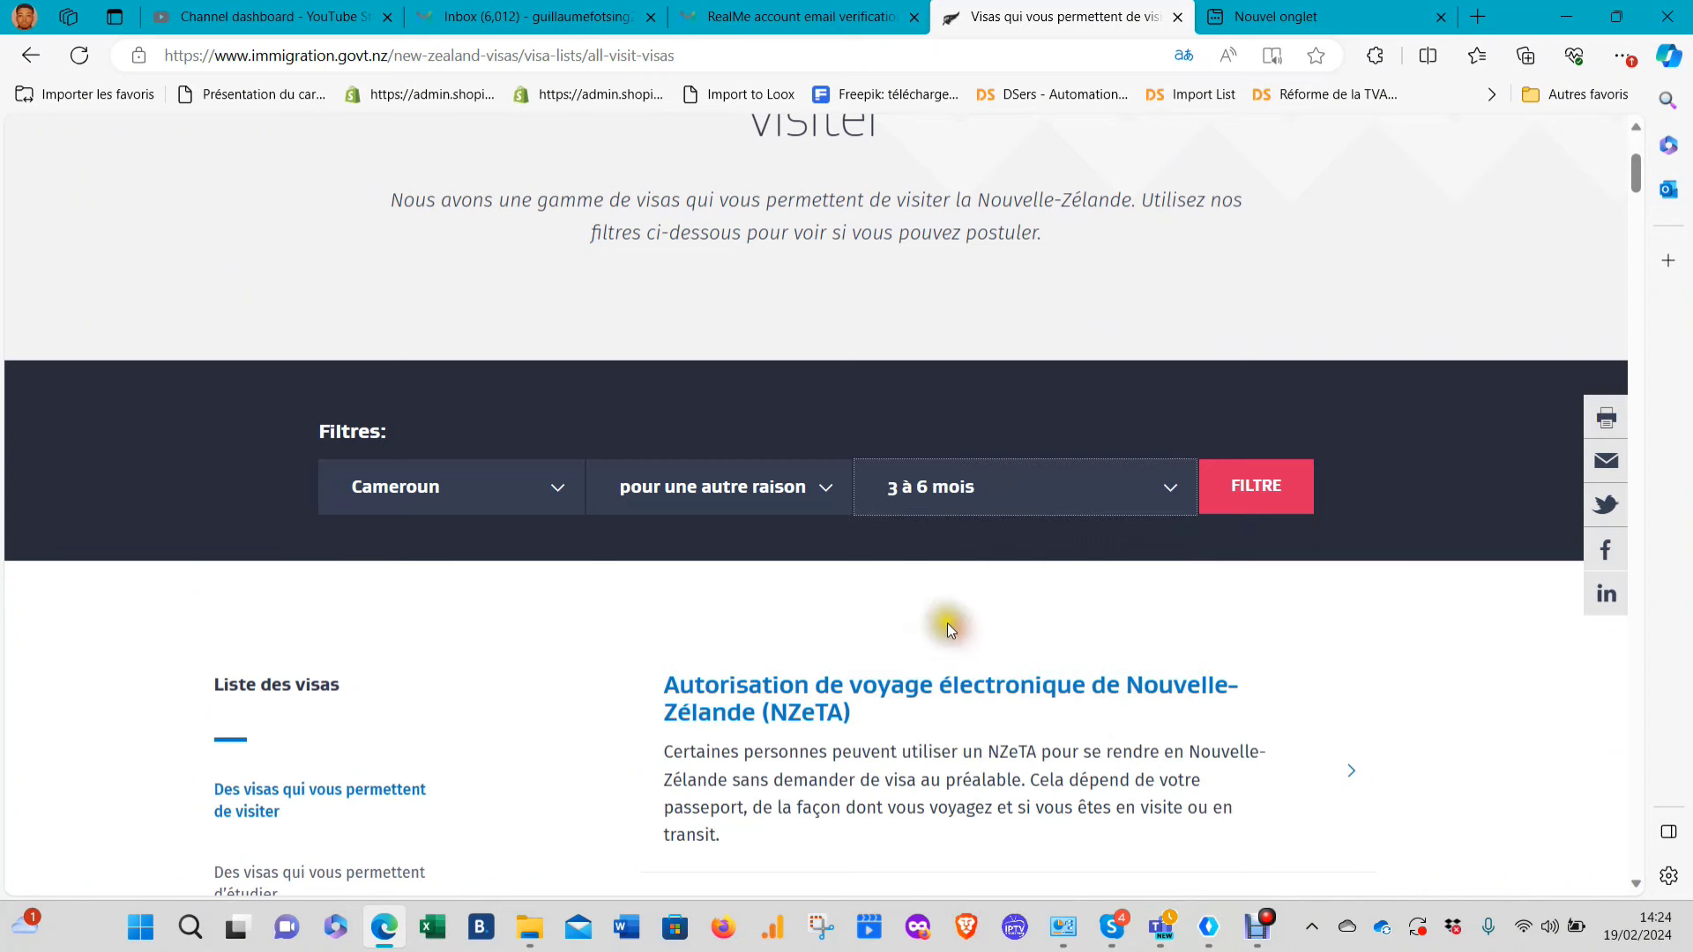
click(1274, 489)
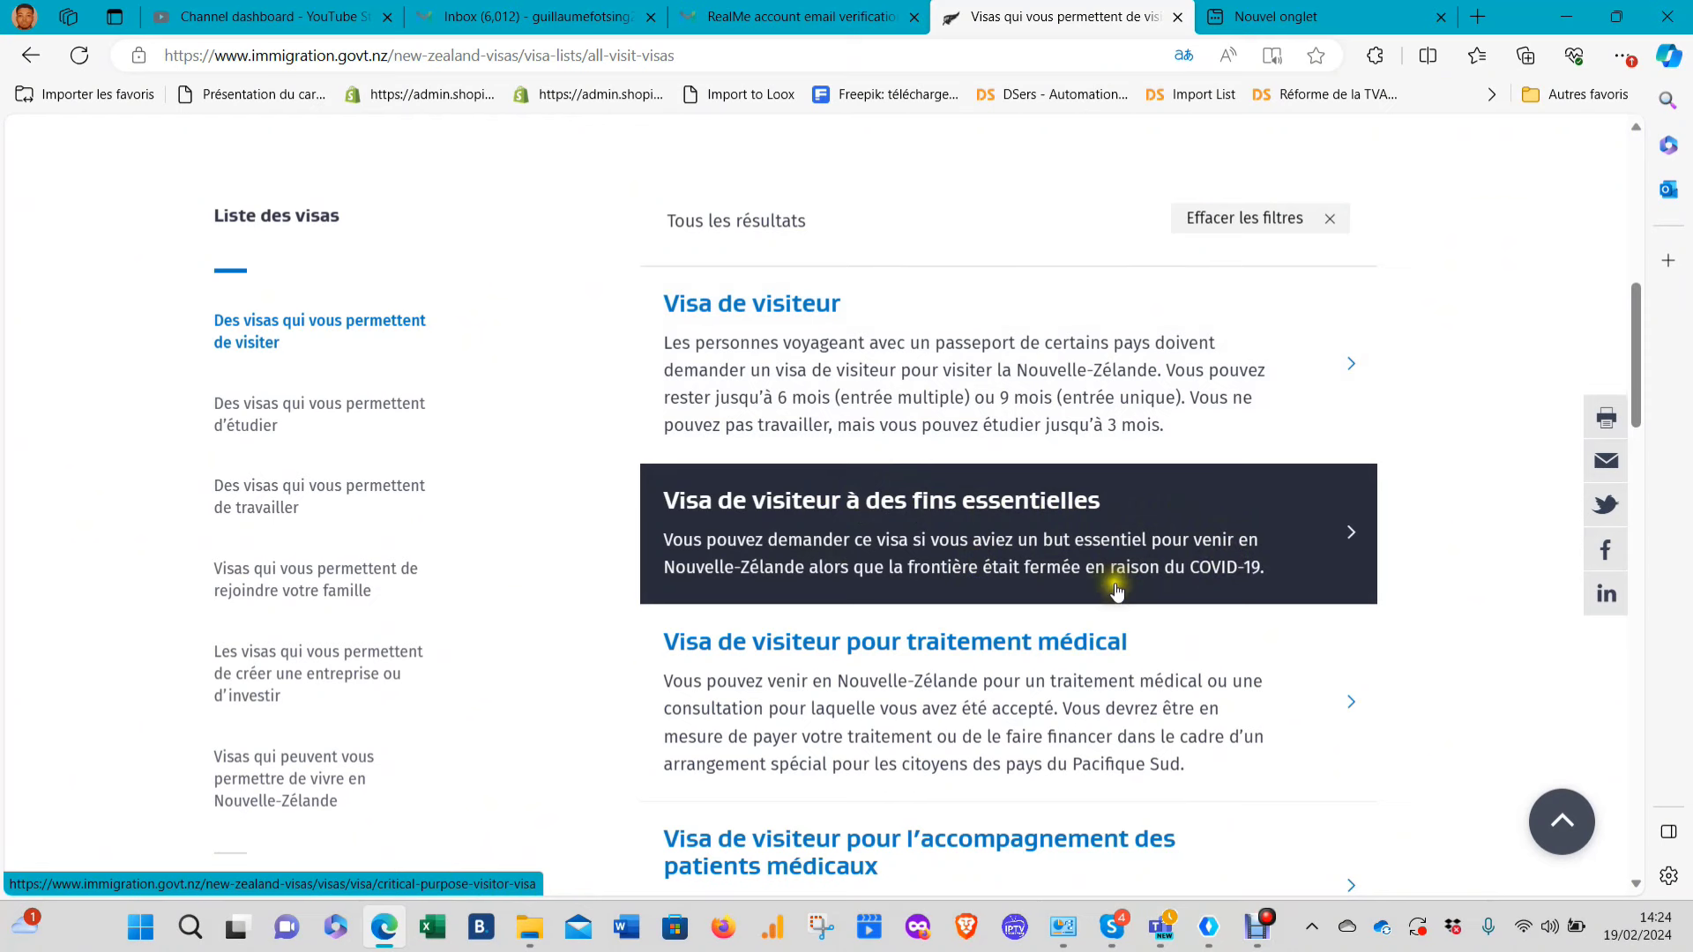
scroll(1005, 539, down, 2)
scroll(1005, 539, down, 2)
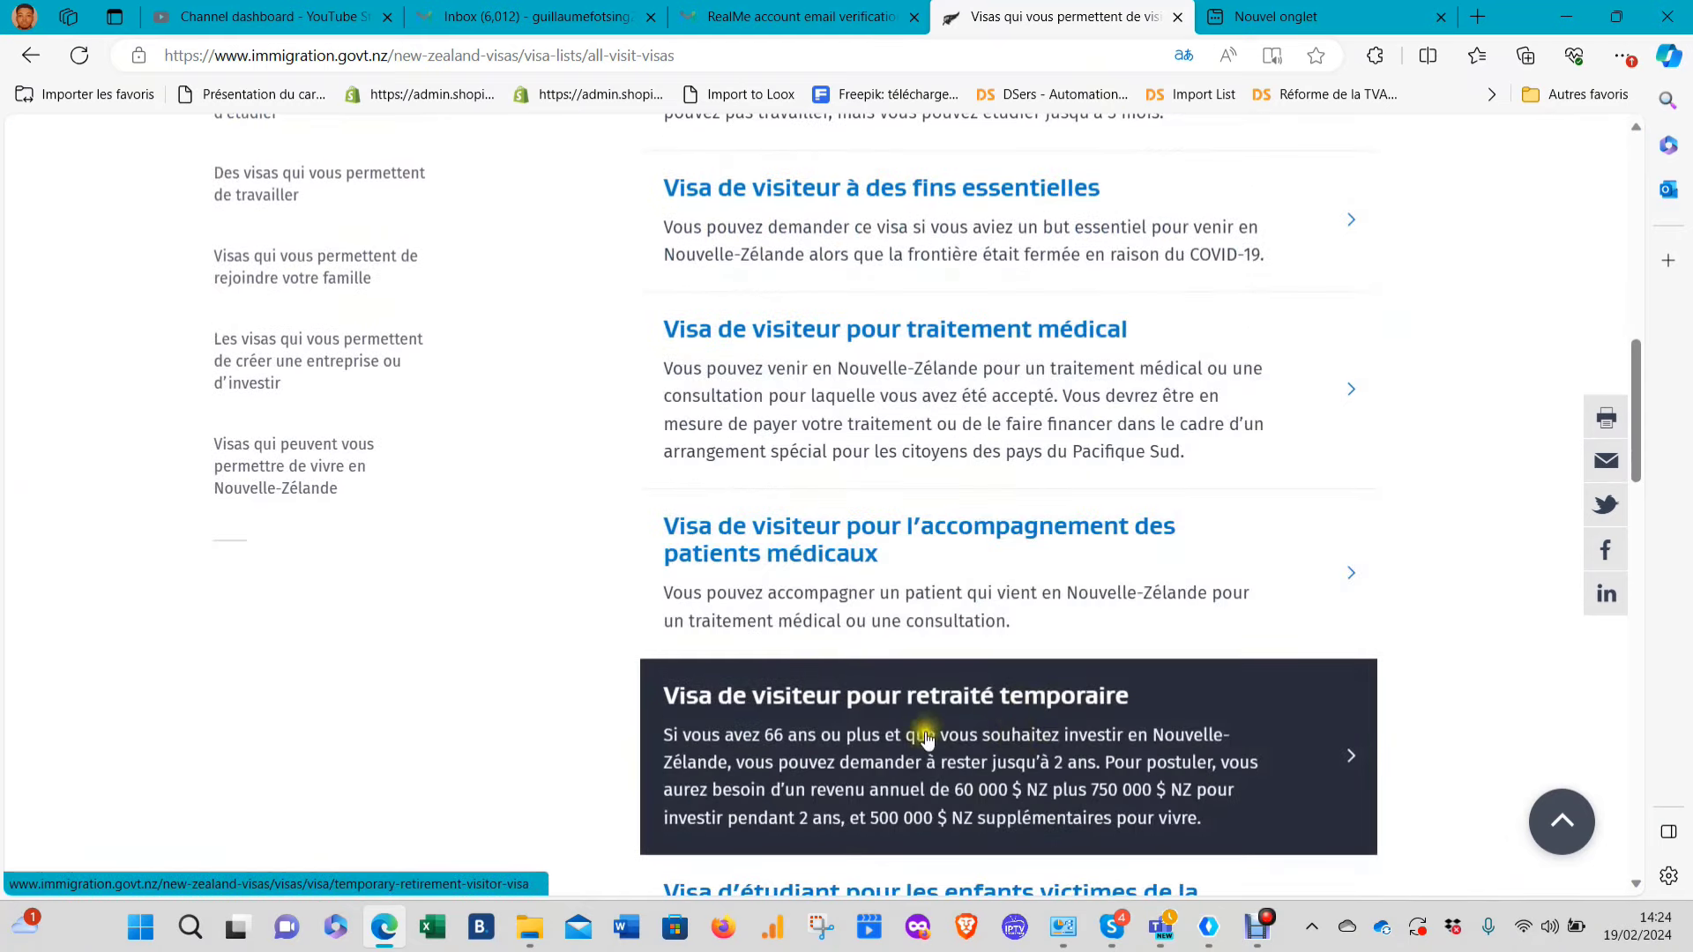
scroll(1111, 714, down, 6)
scroll(1080, 725, down, 10)
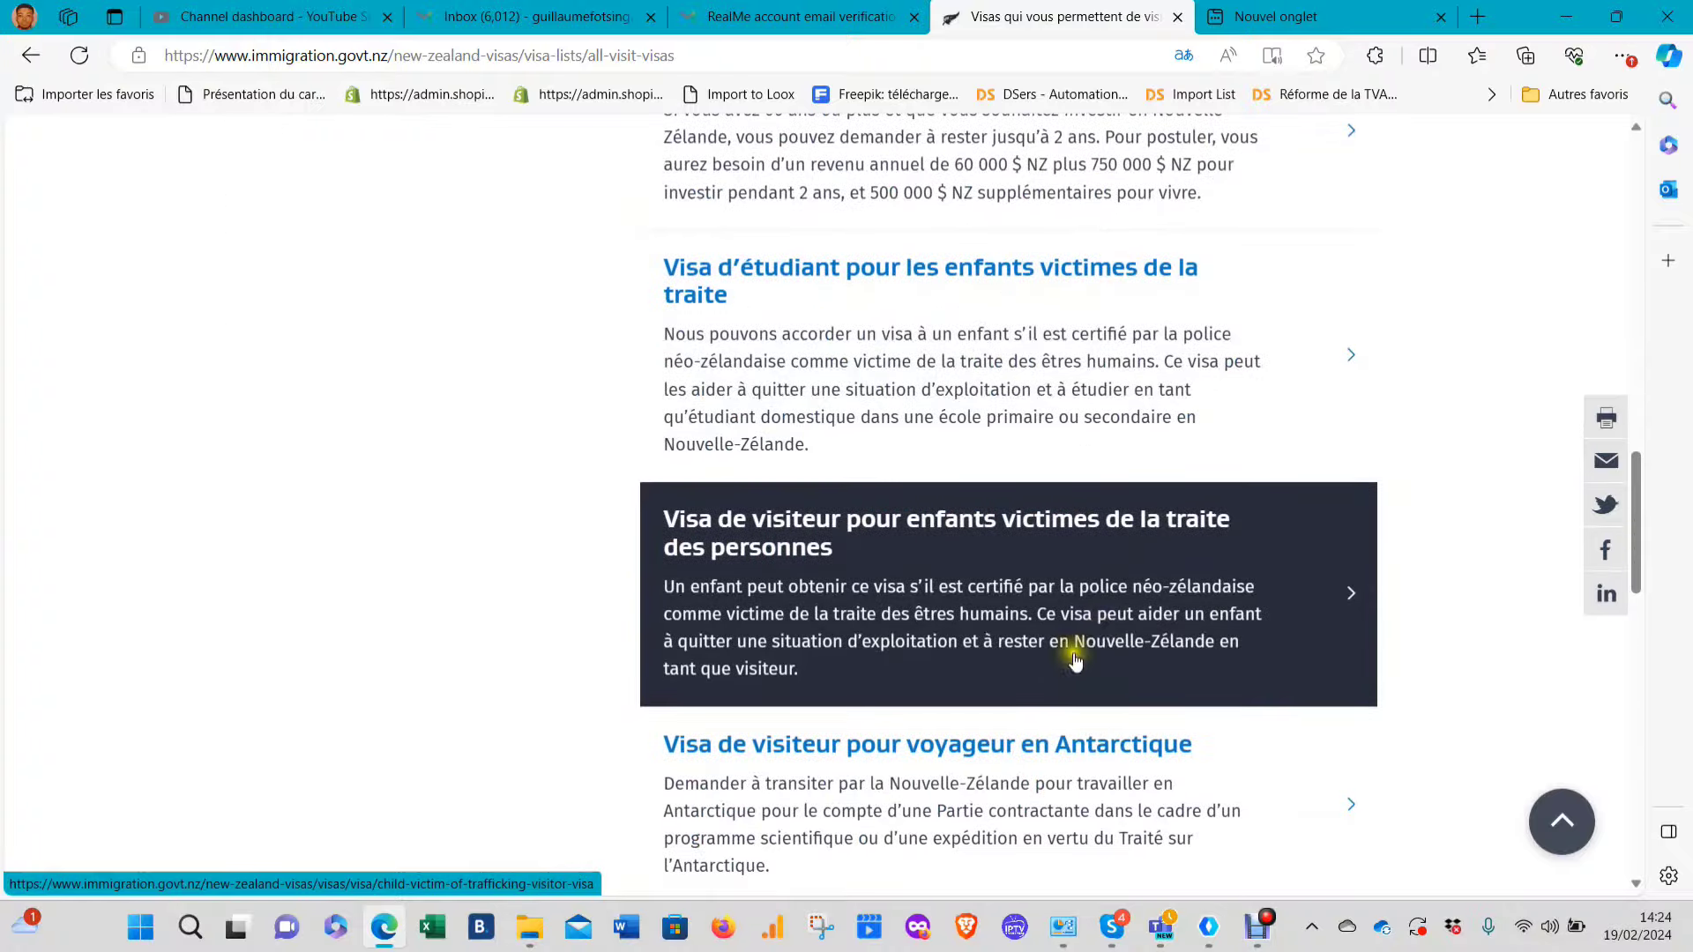
scroll(926, 646, up, 15)
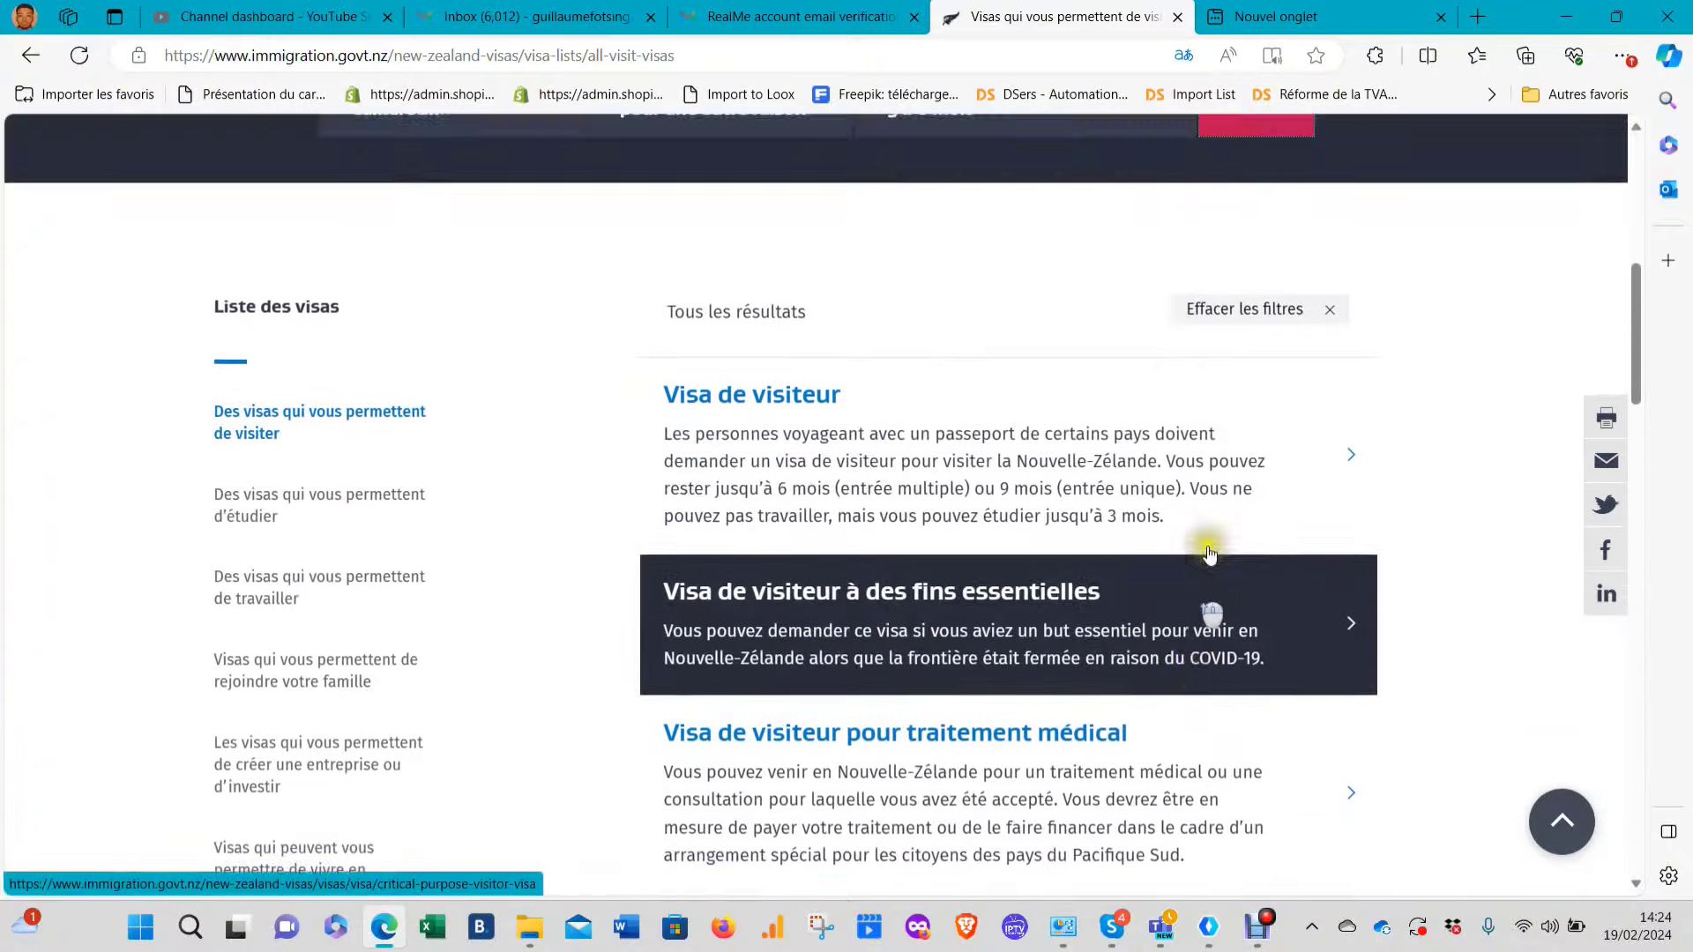
scroll(1209, 612, up, 2)
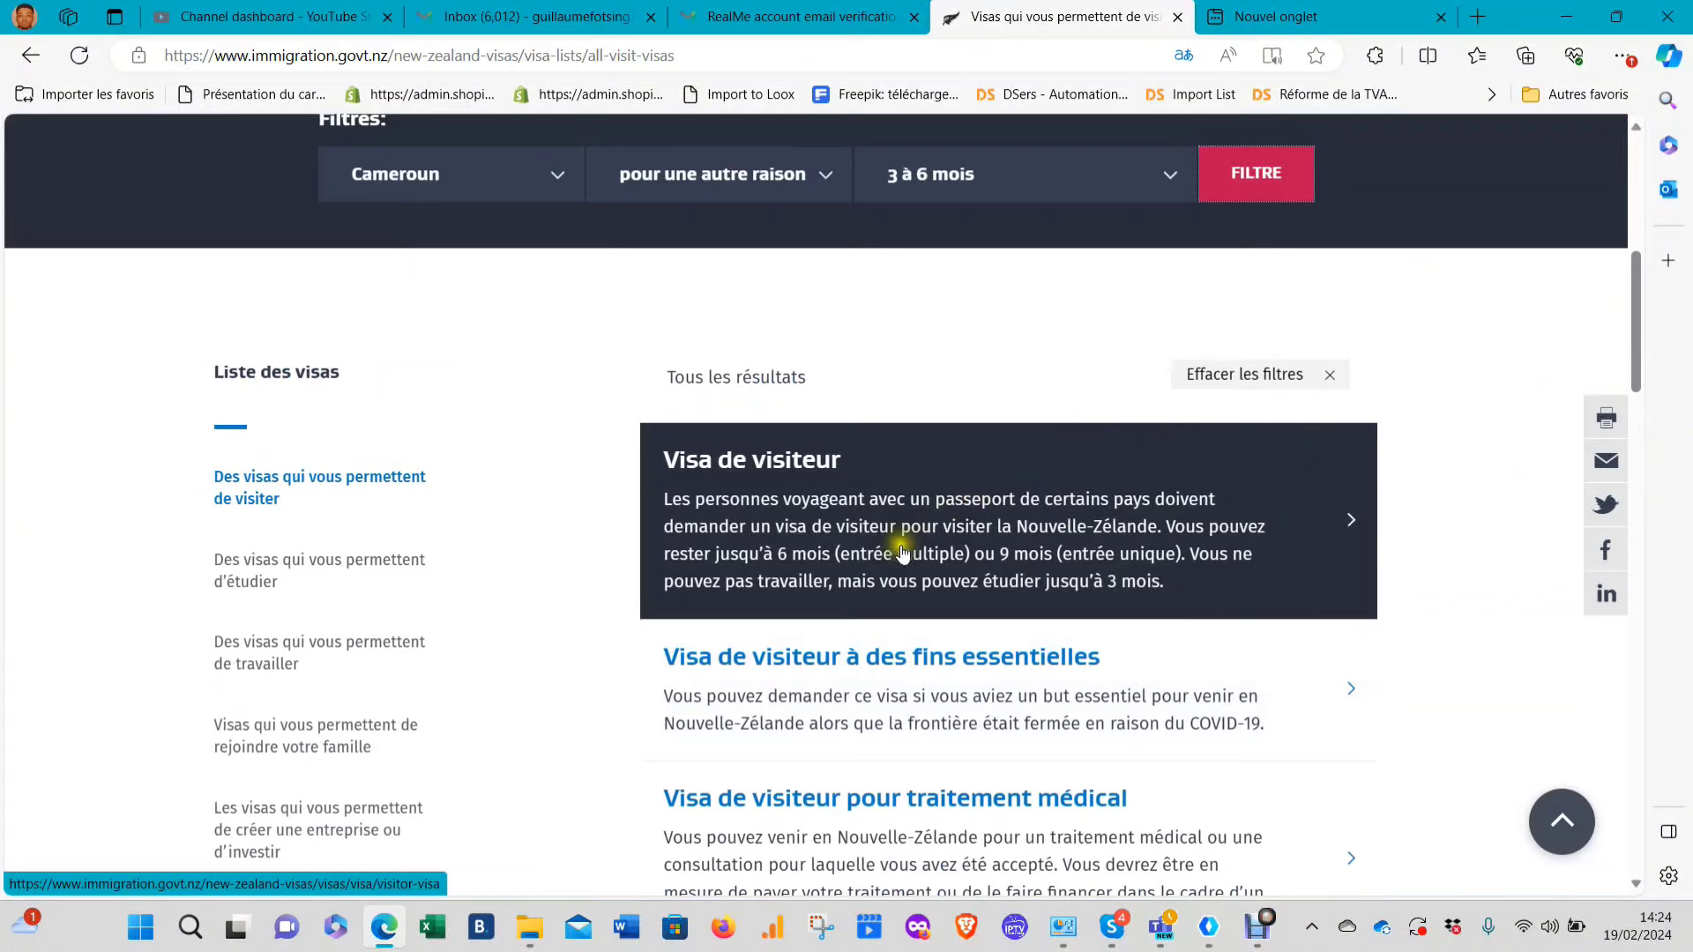
Open the Visa de visiteur result and review its 6 or 9 month stay, NZD $211 cost and 4-week processing
click(1340, 513)
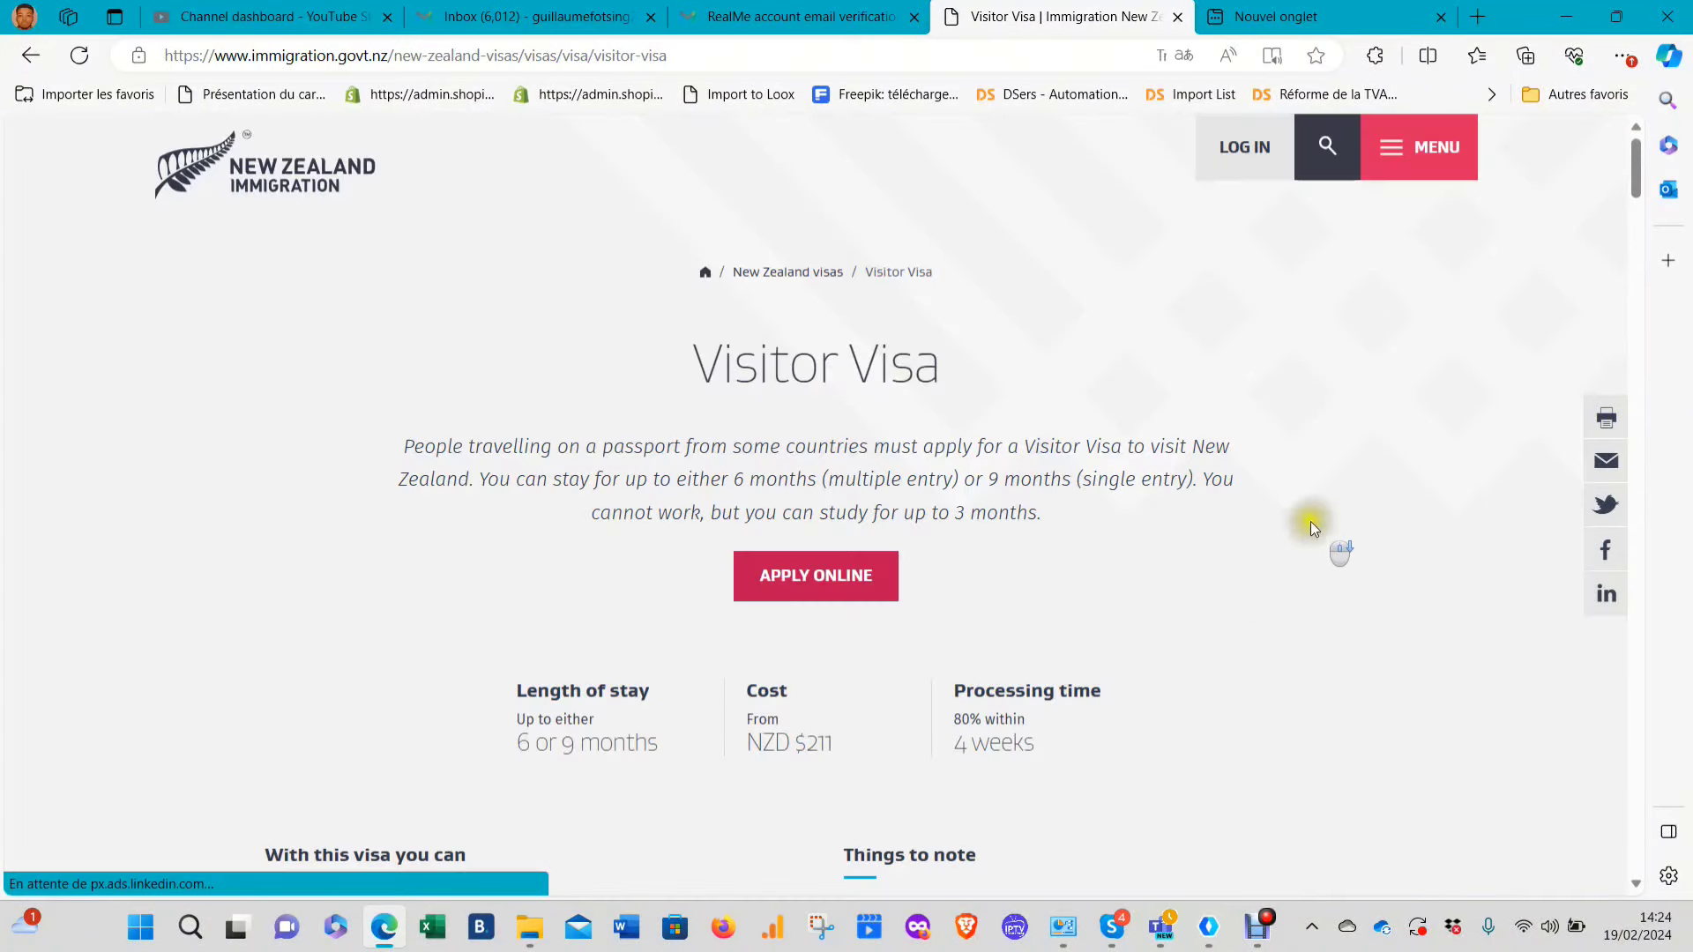
scroll(1252, 512, down, 3)
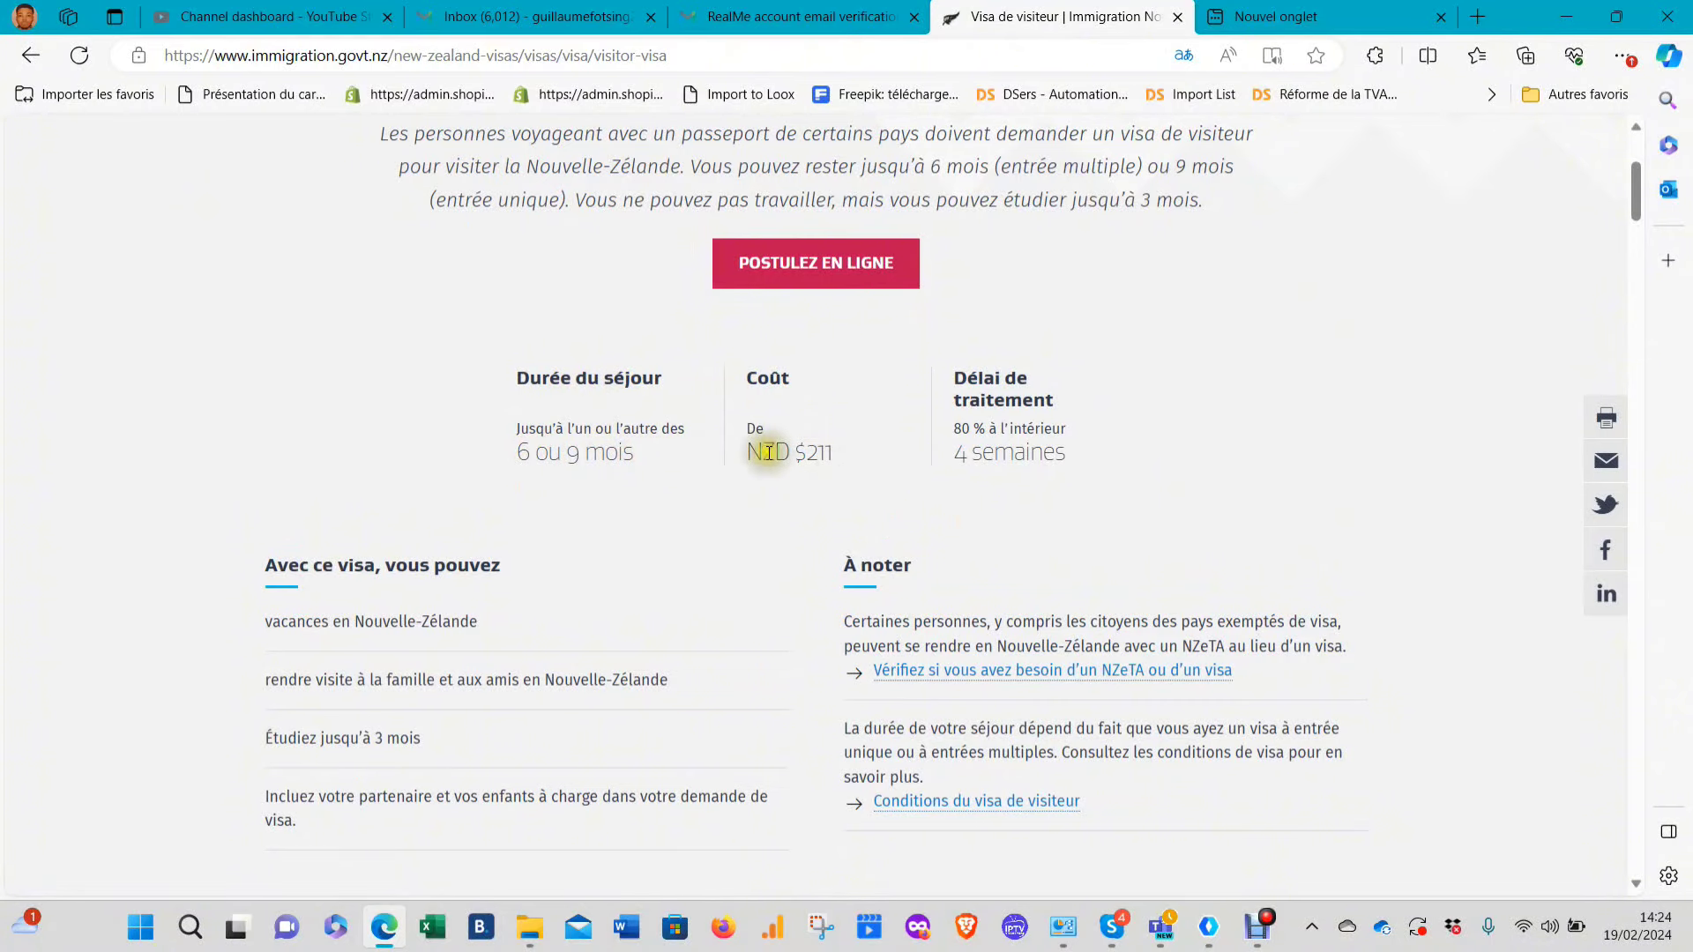
drag(806, 450, 826, 453)
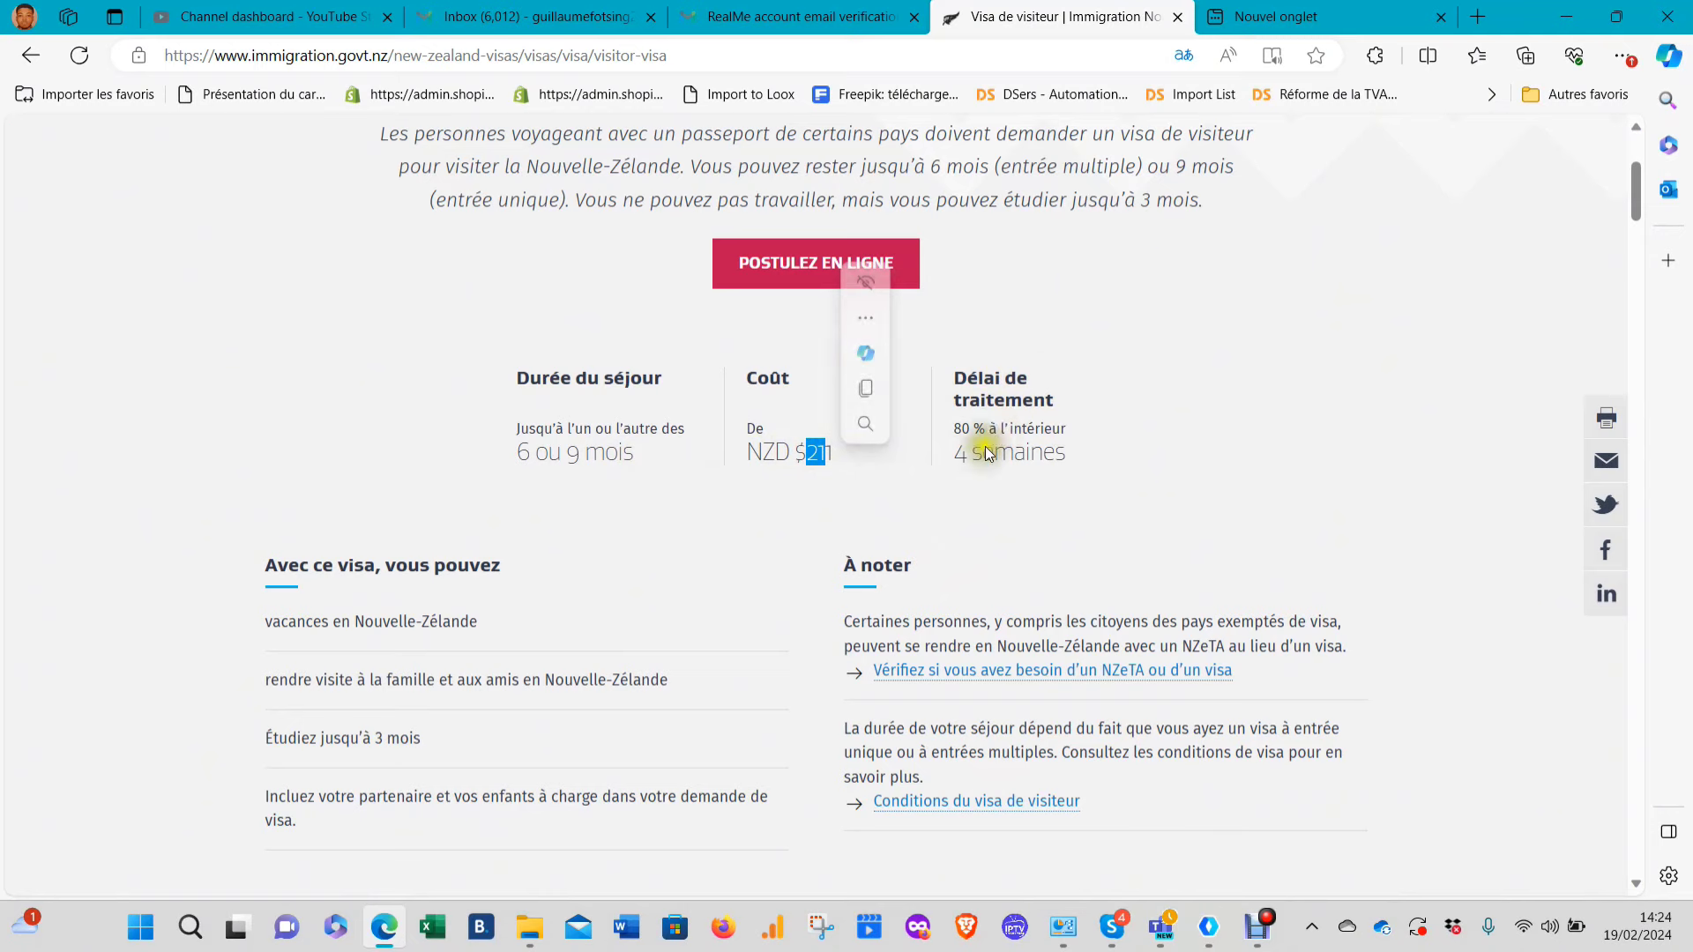
scroll(1088, 431, up, 2)
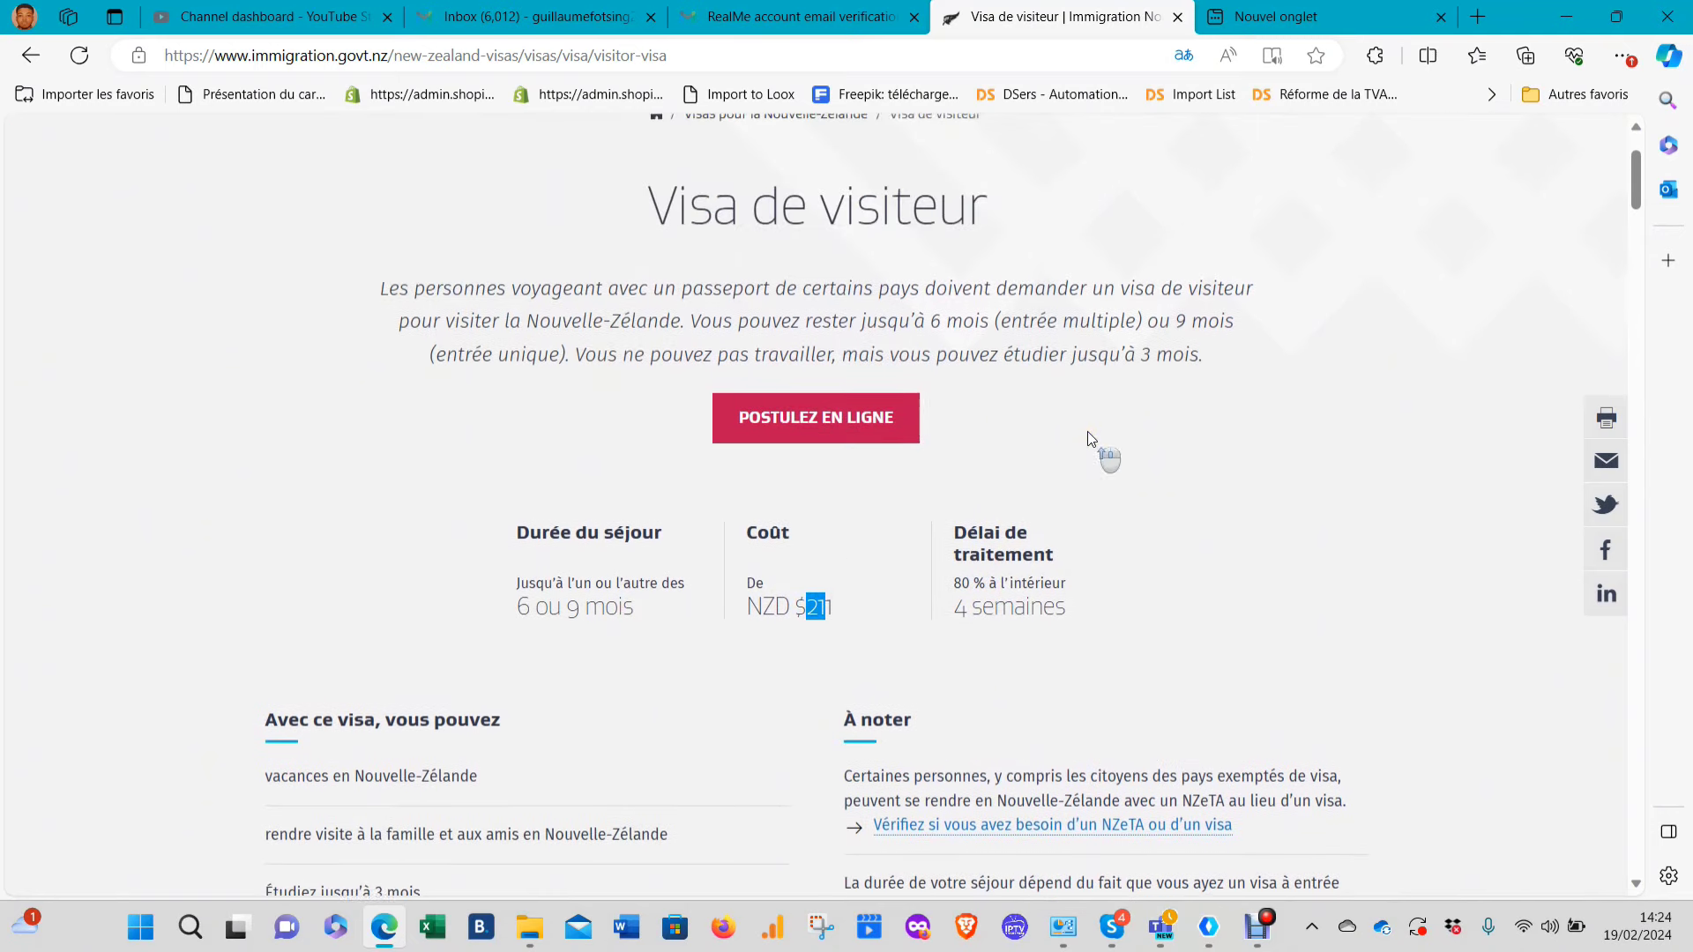
click(1087, 432)
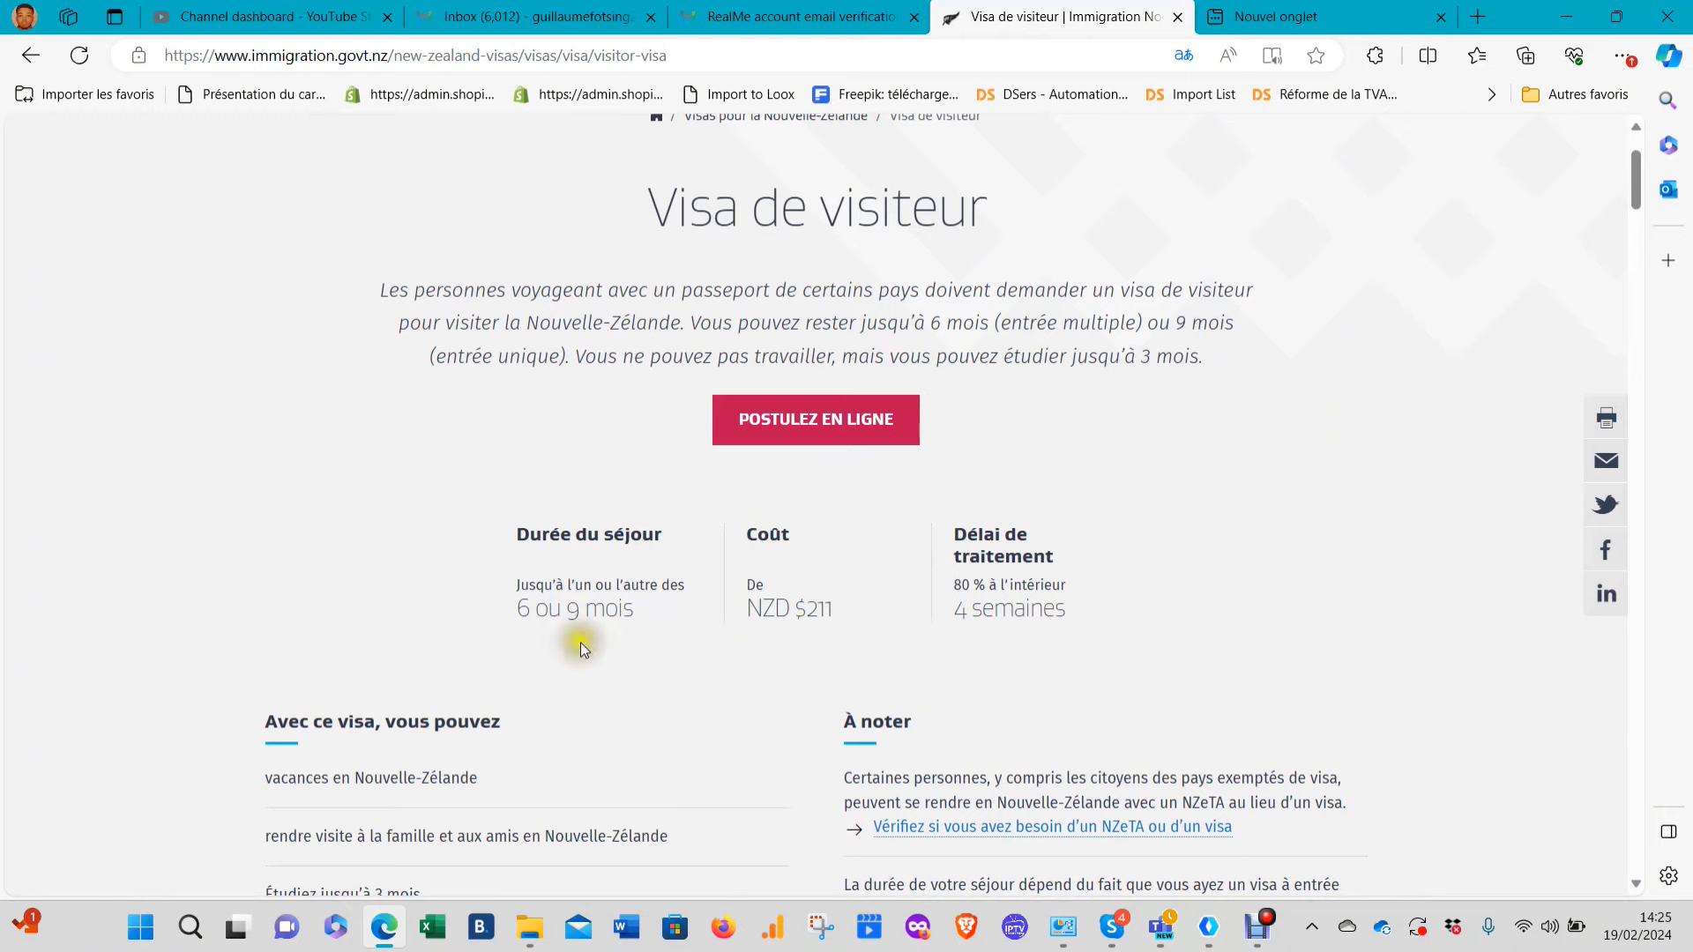
scroll(780, 617, down, 2)
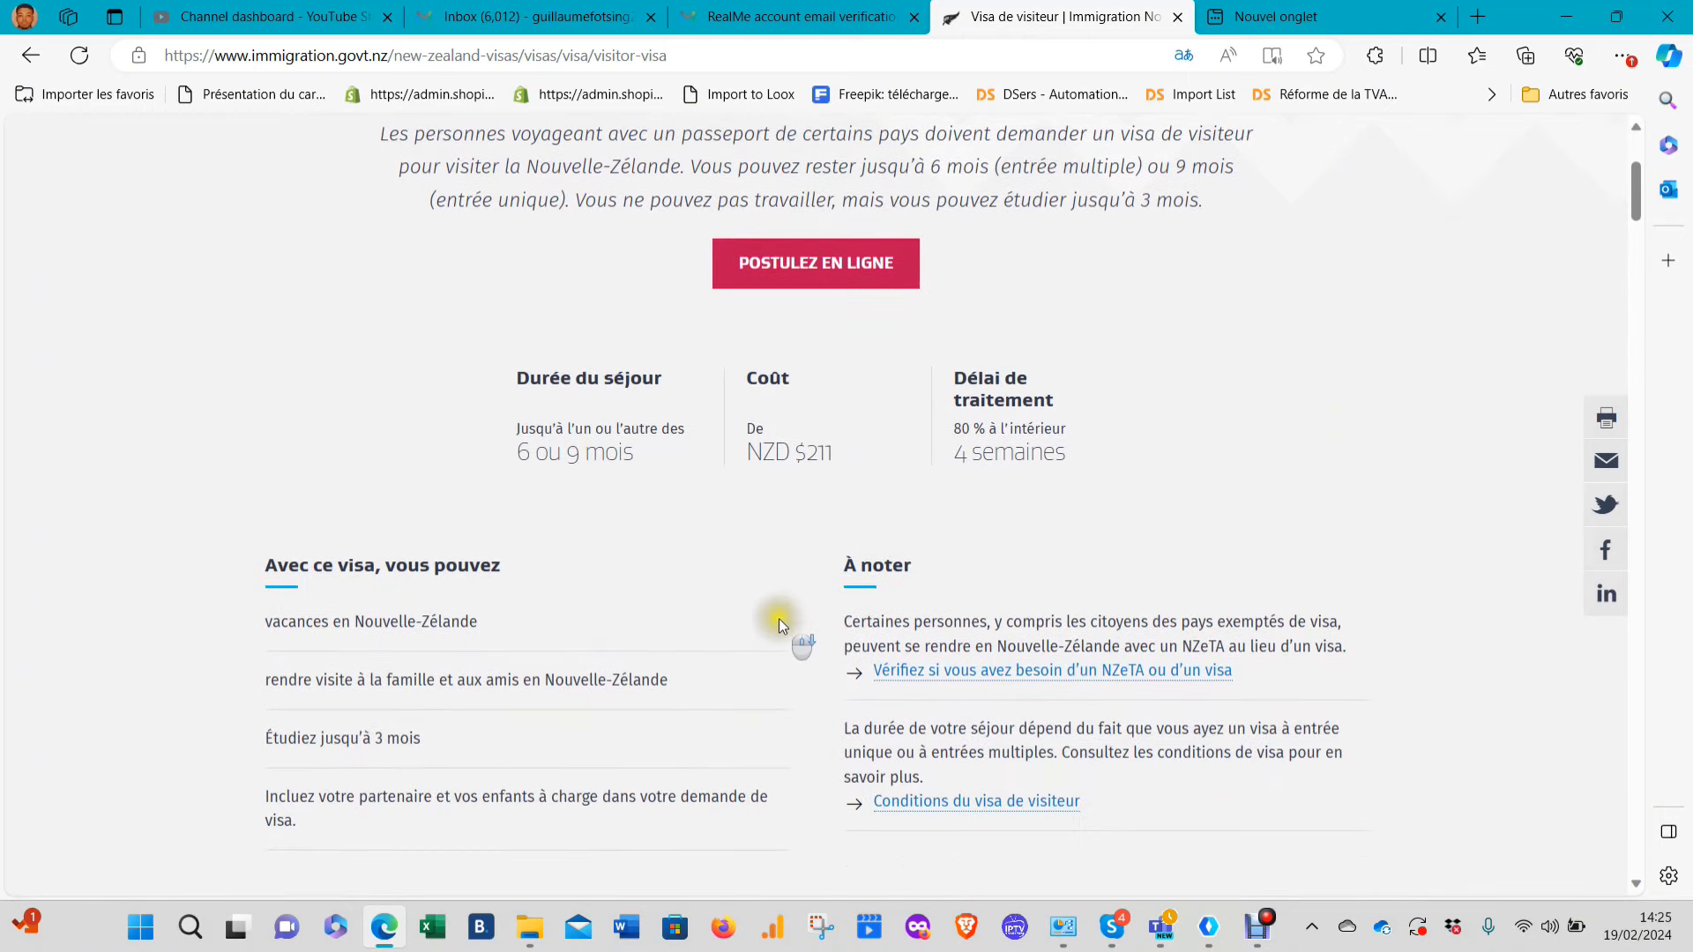
scroll(776, 609, down, 2)
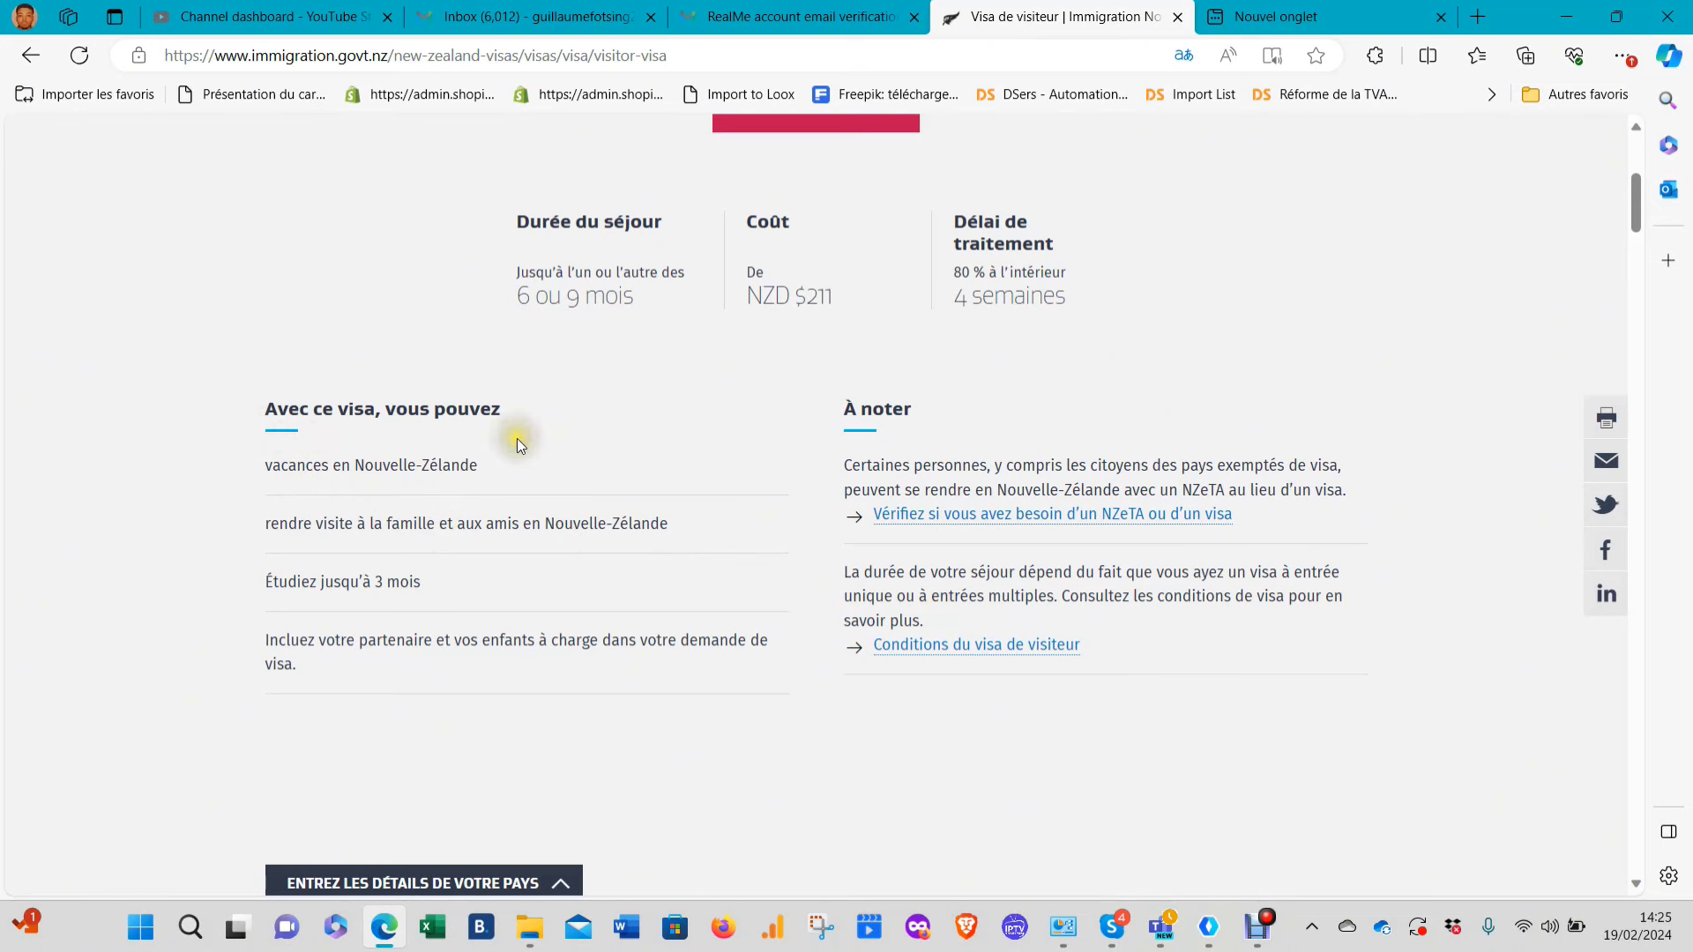
drag(296, 465, 364, 468)
click(473, 478)
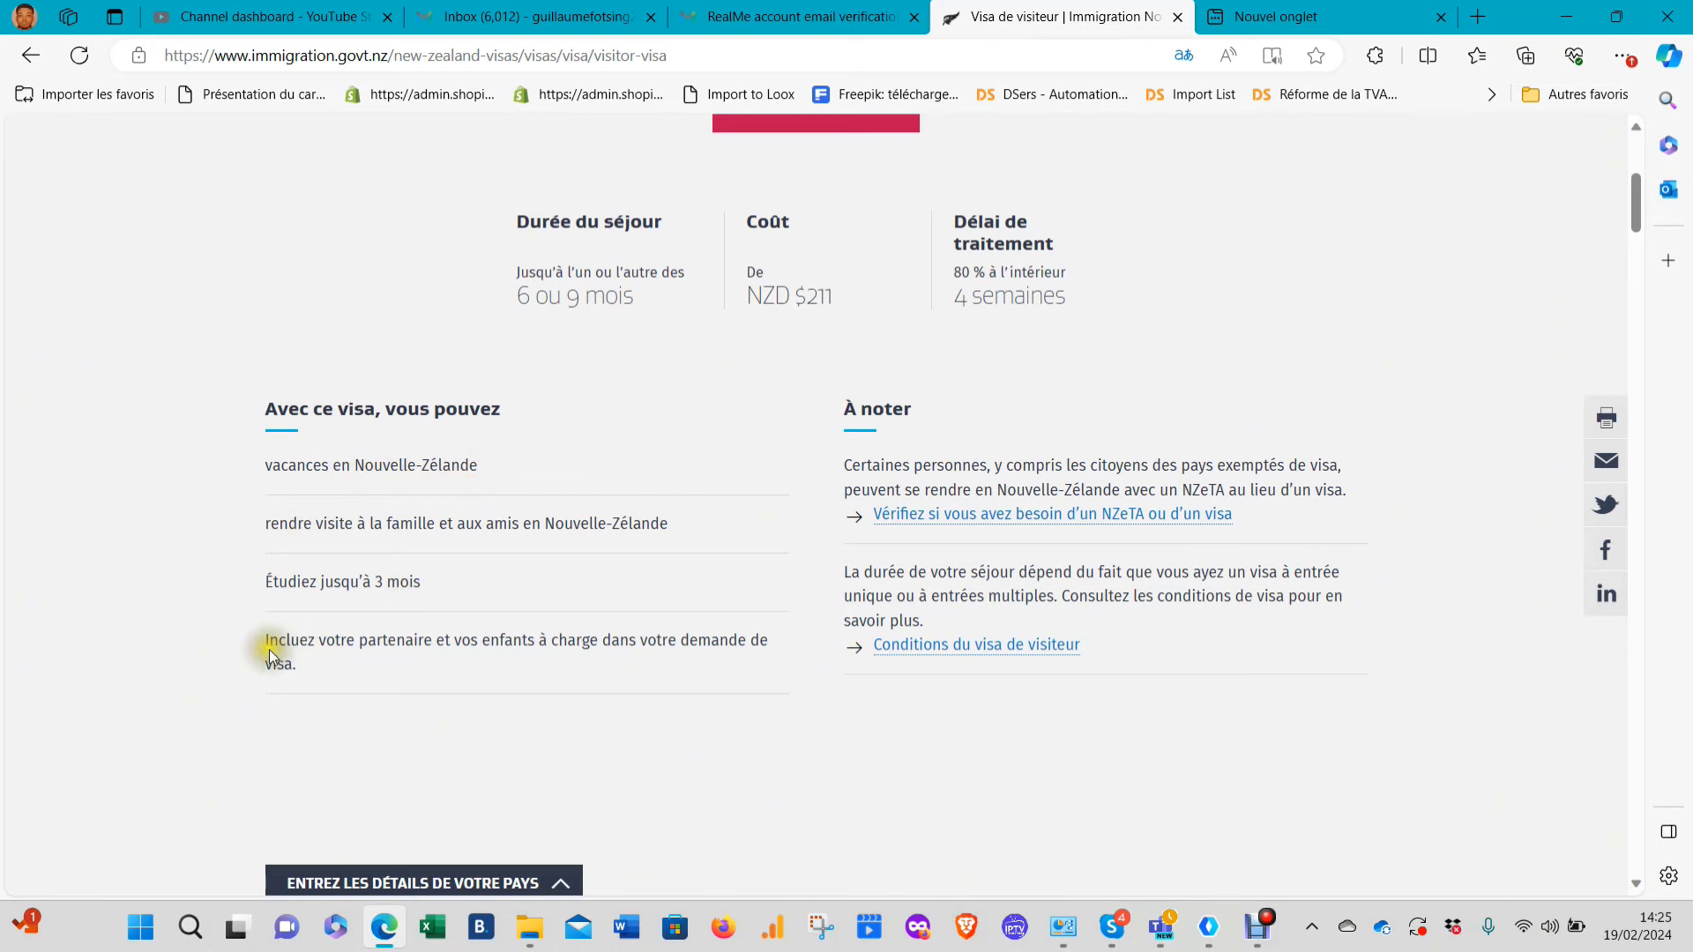
drag(259, 649, 668, 653)
click(455, 675)
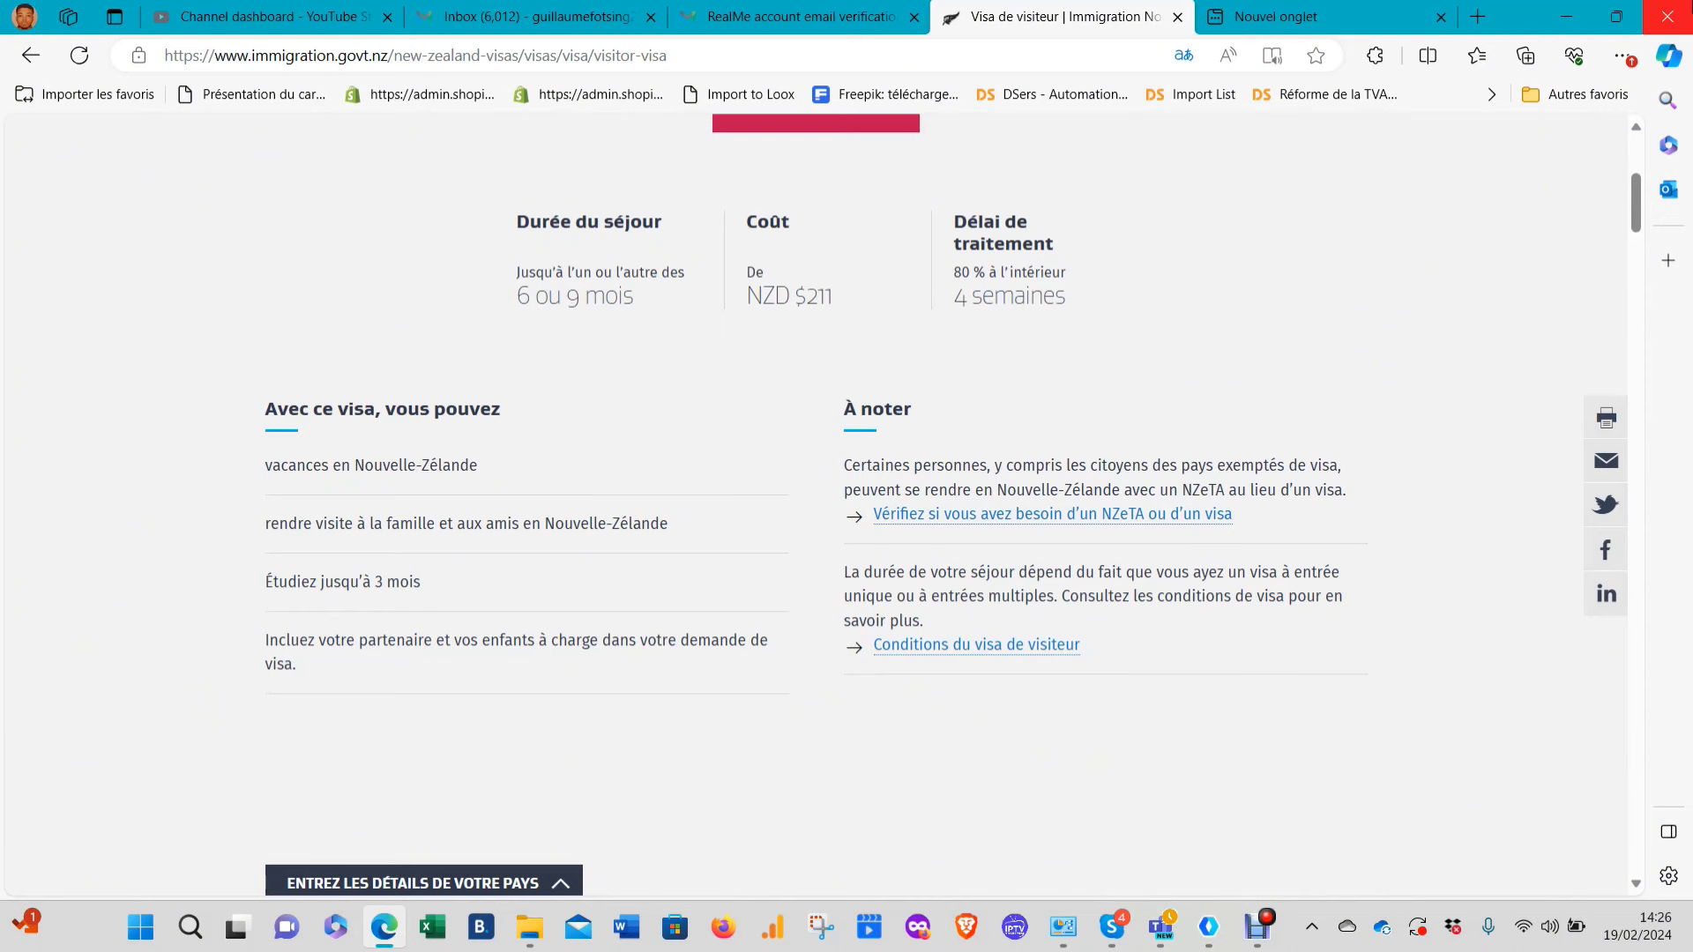
click(25, 925)
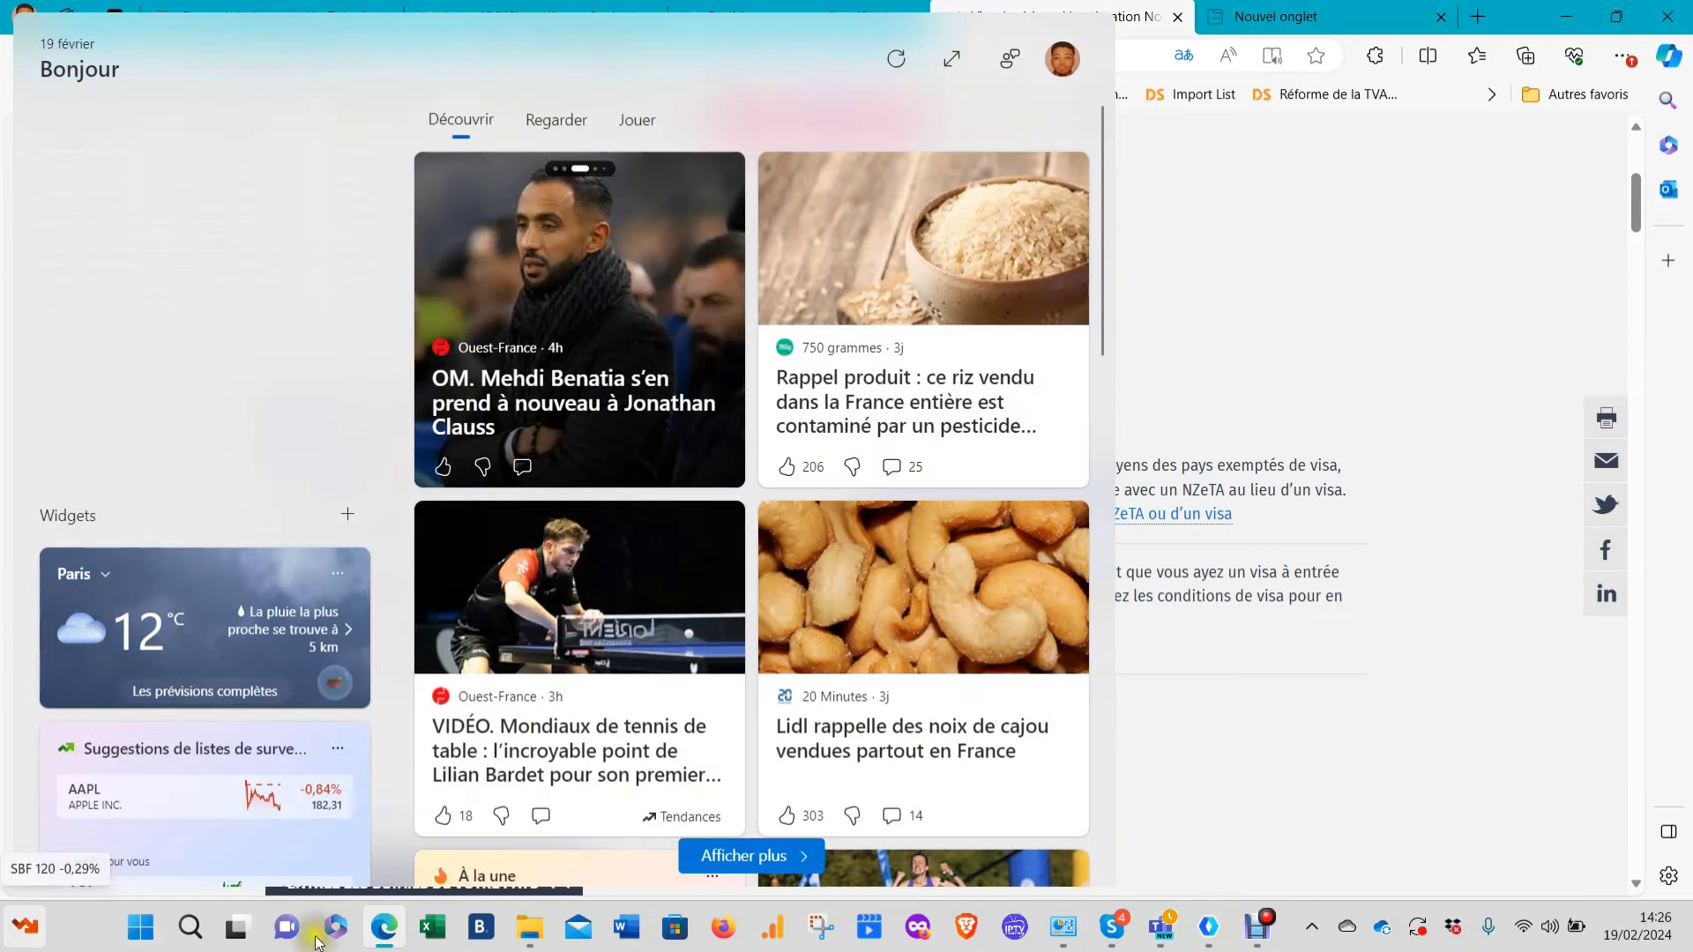
click(1384, 680)
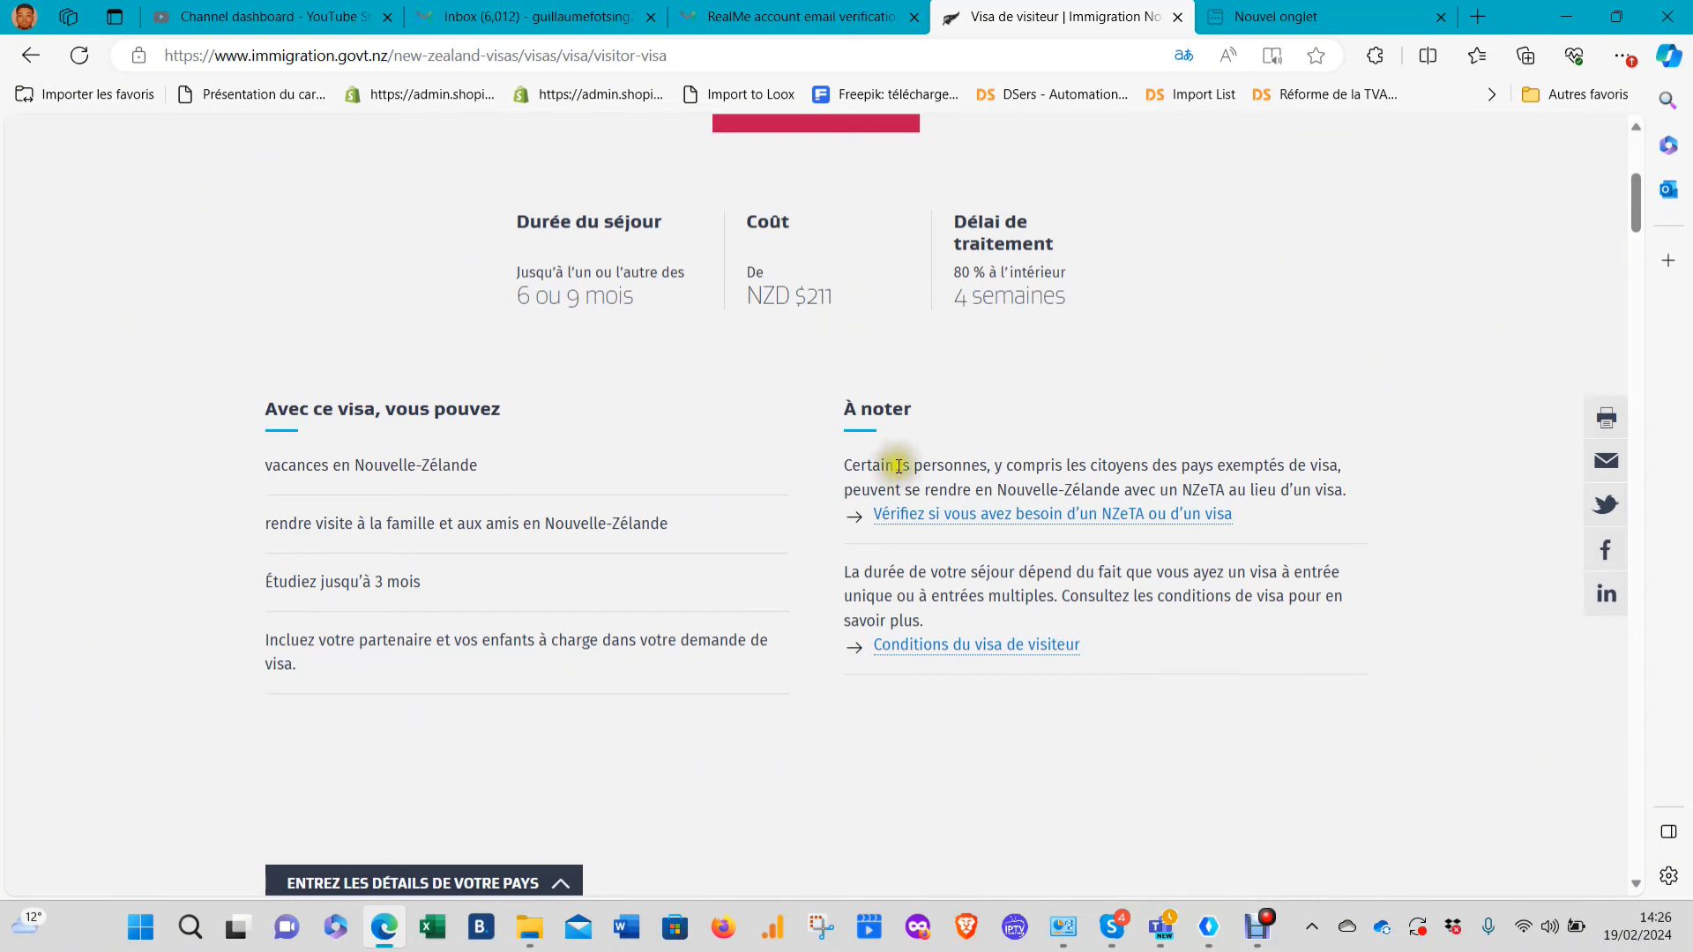
Set both passport nationality and application location to Cameroun
scroll(705, 725, down, 2)
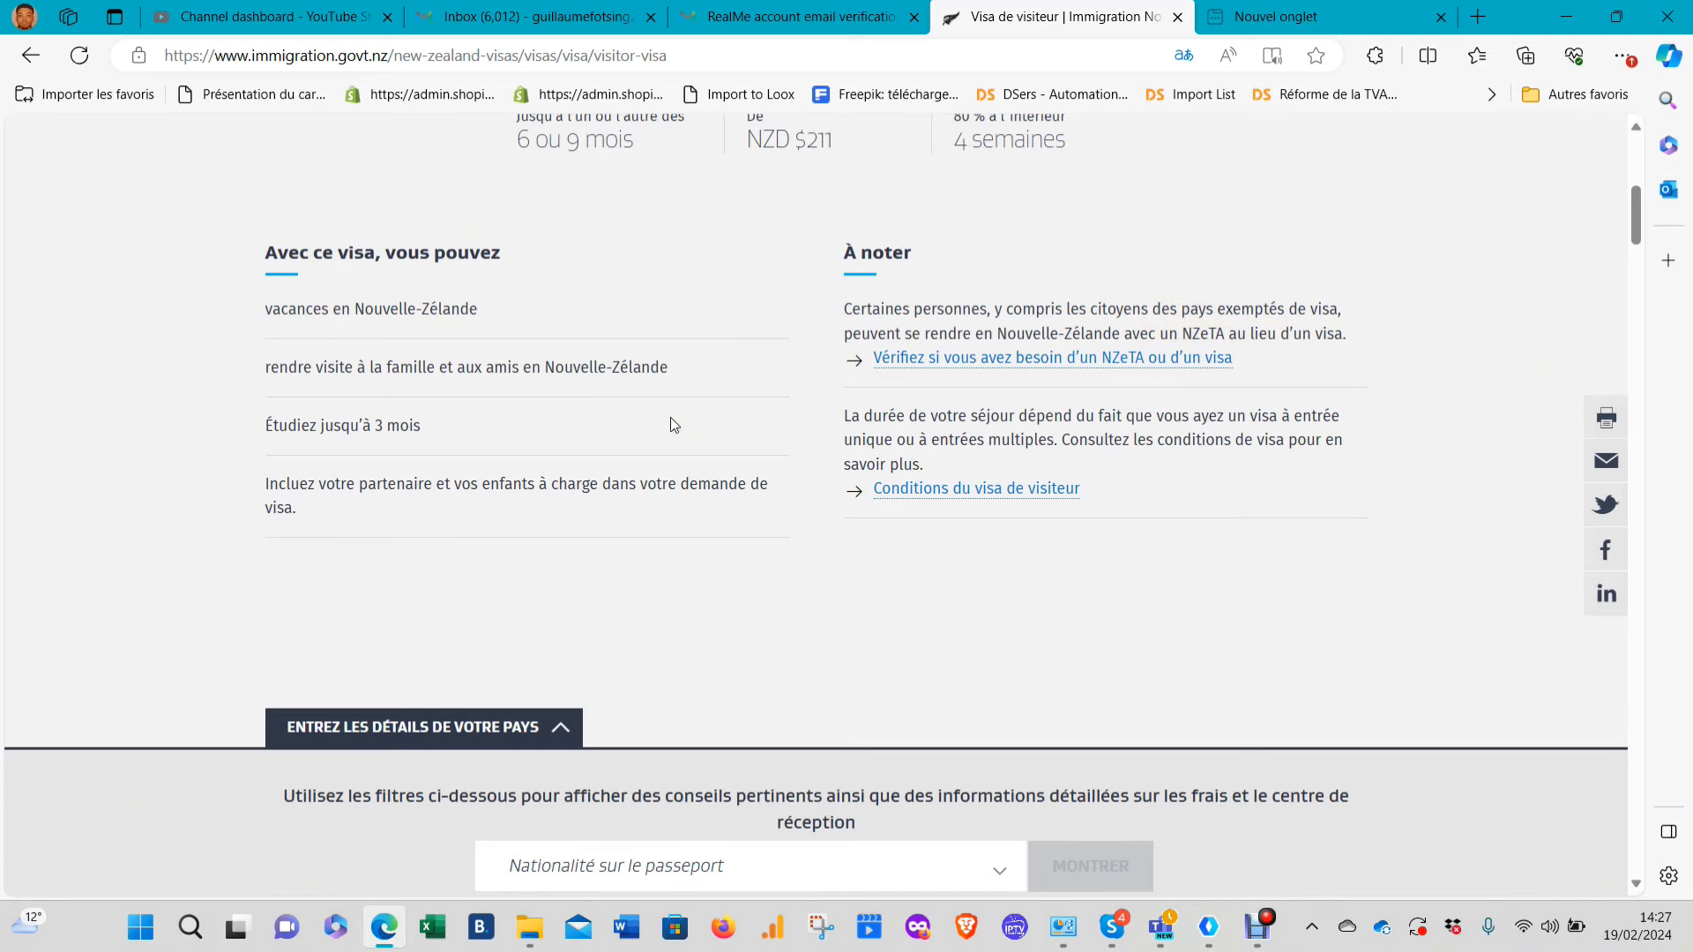
scroll(725, 517, down, 5)
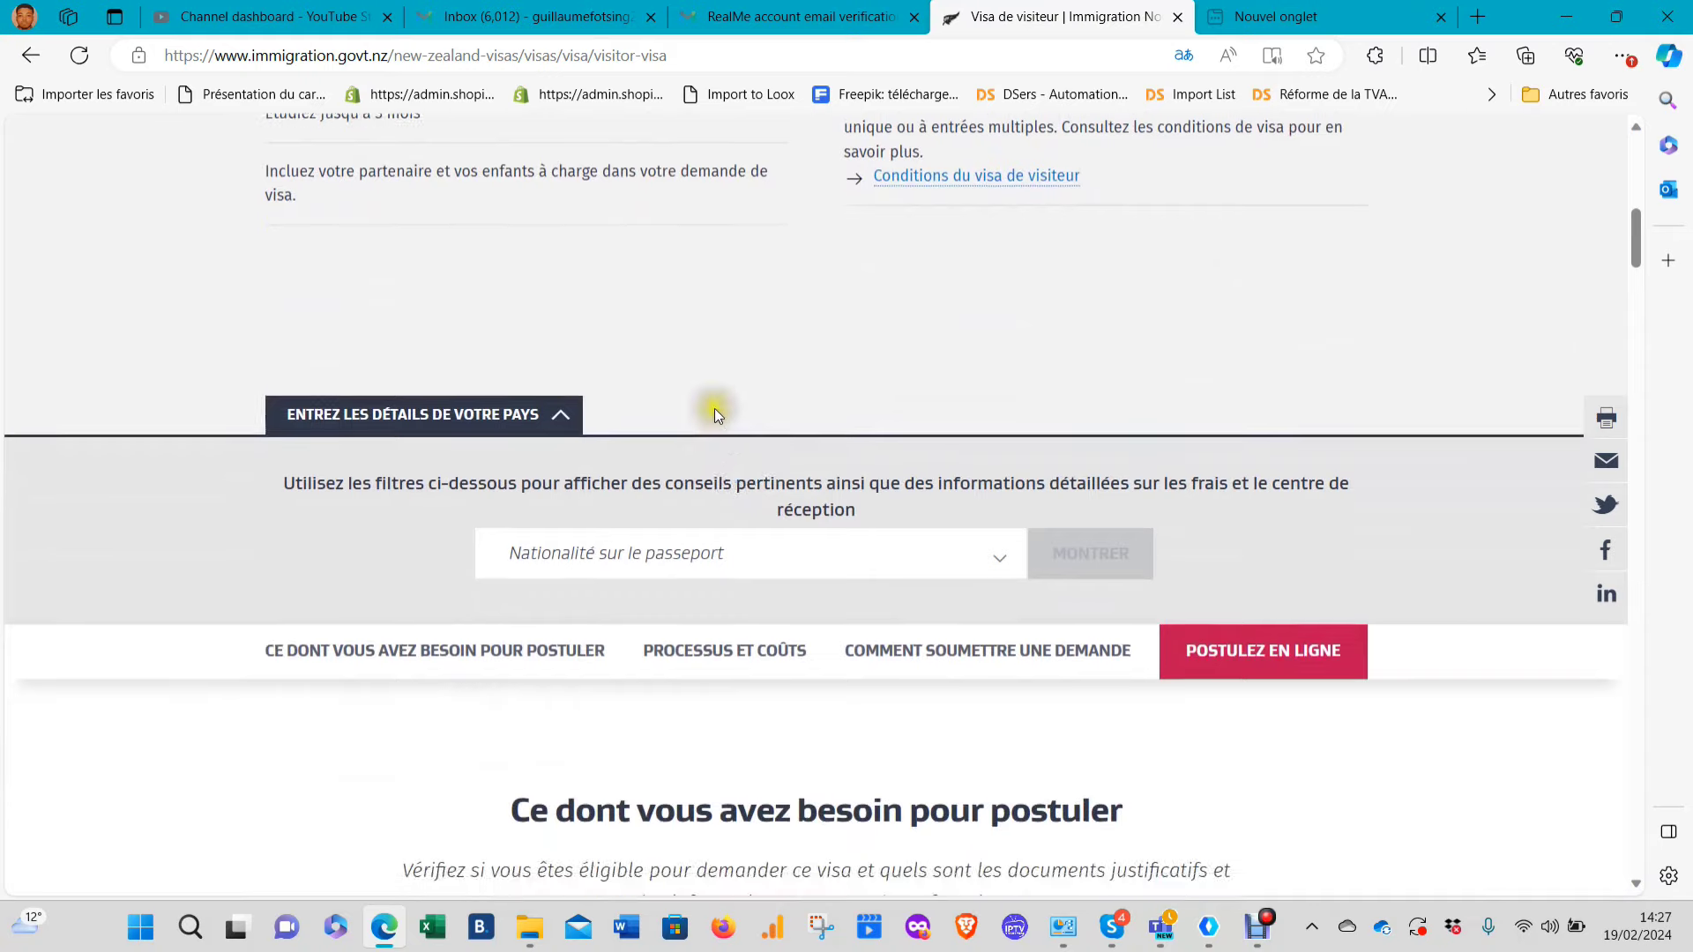
click(762, 399)
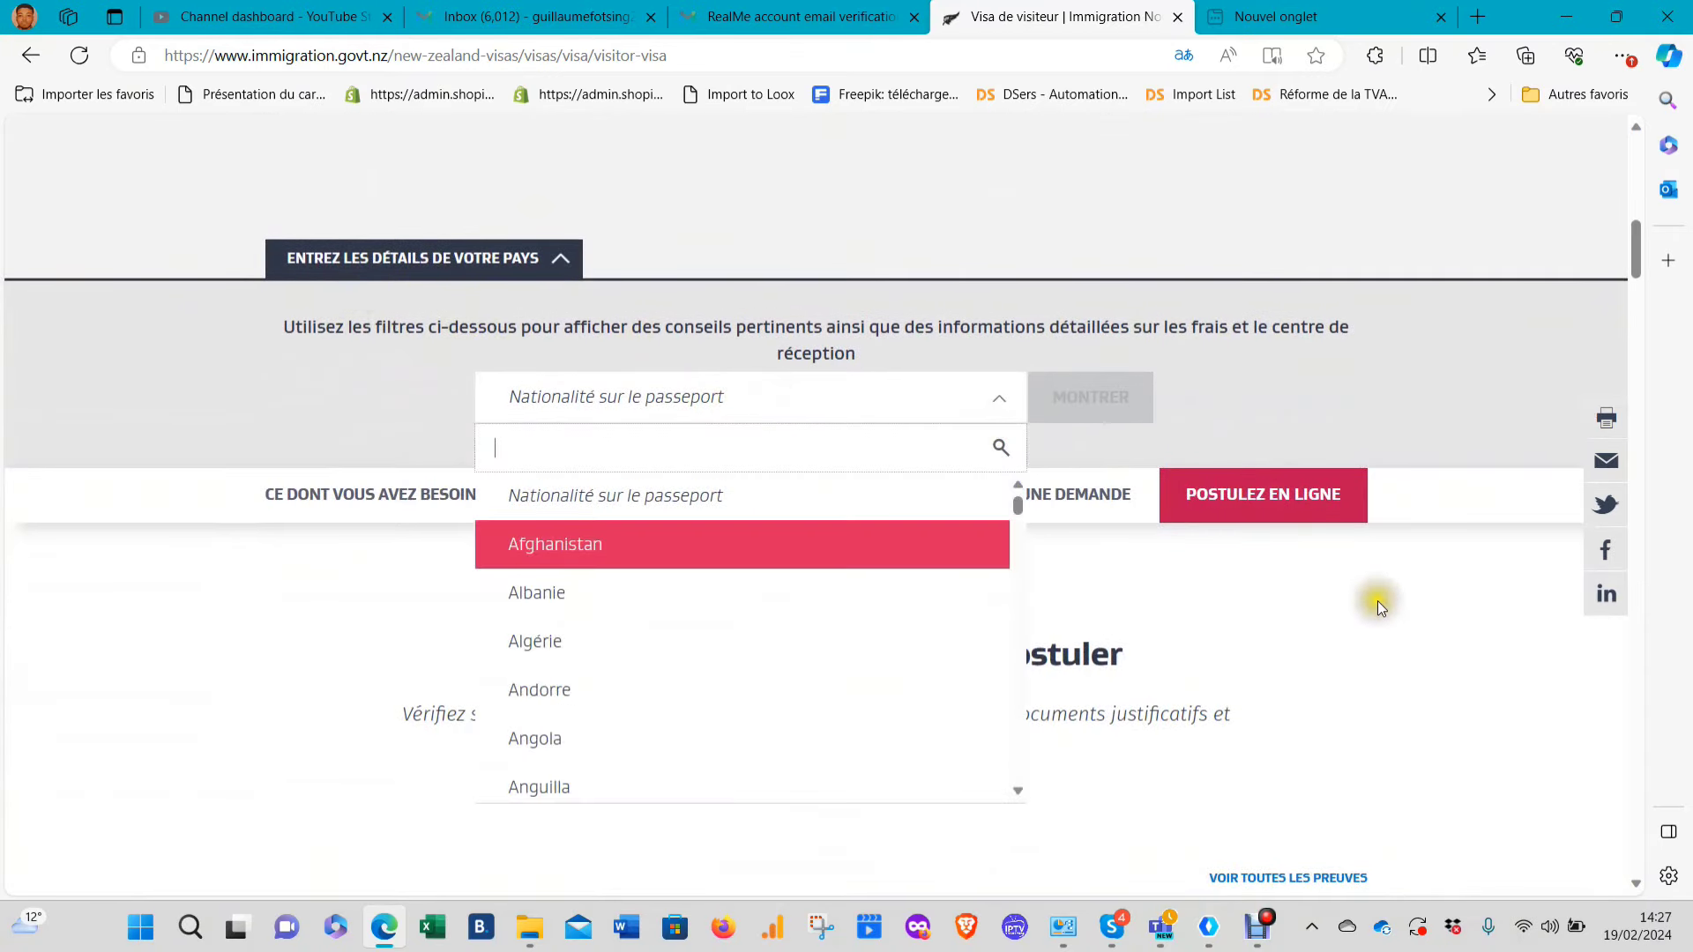
text(ca)
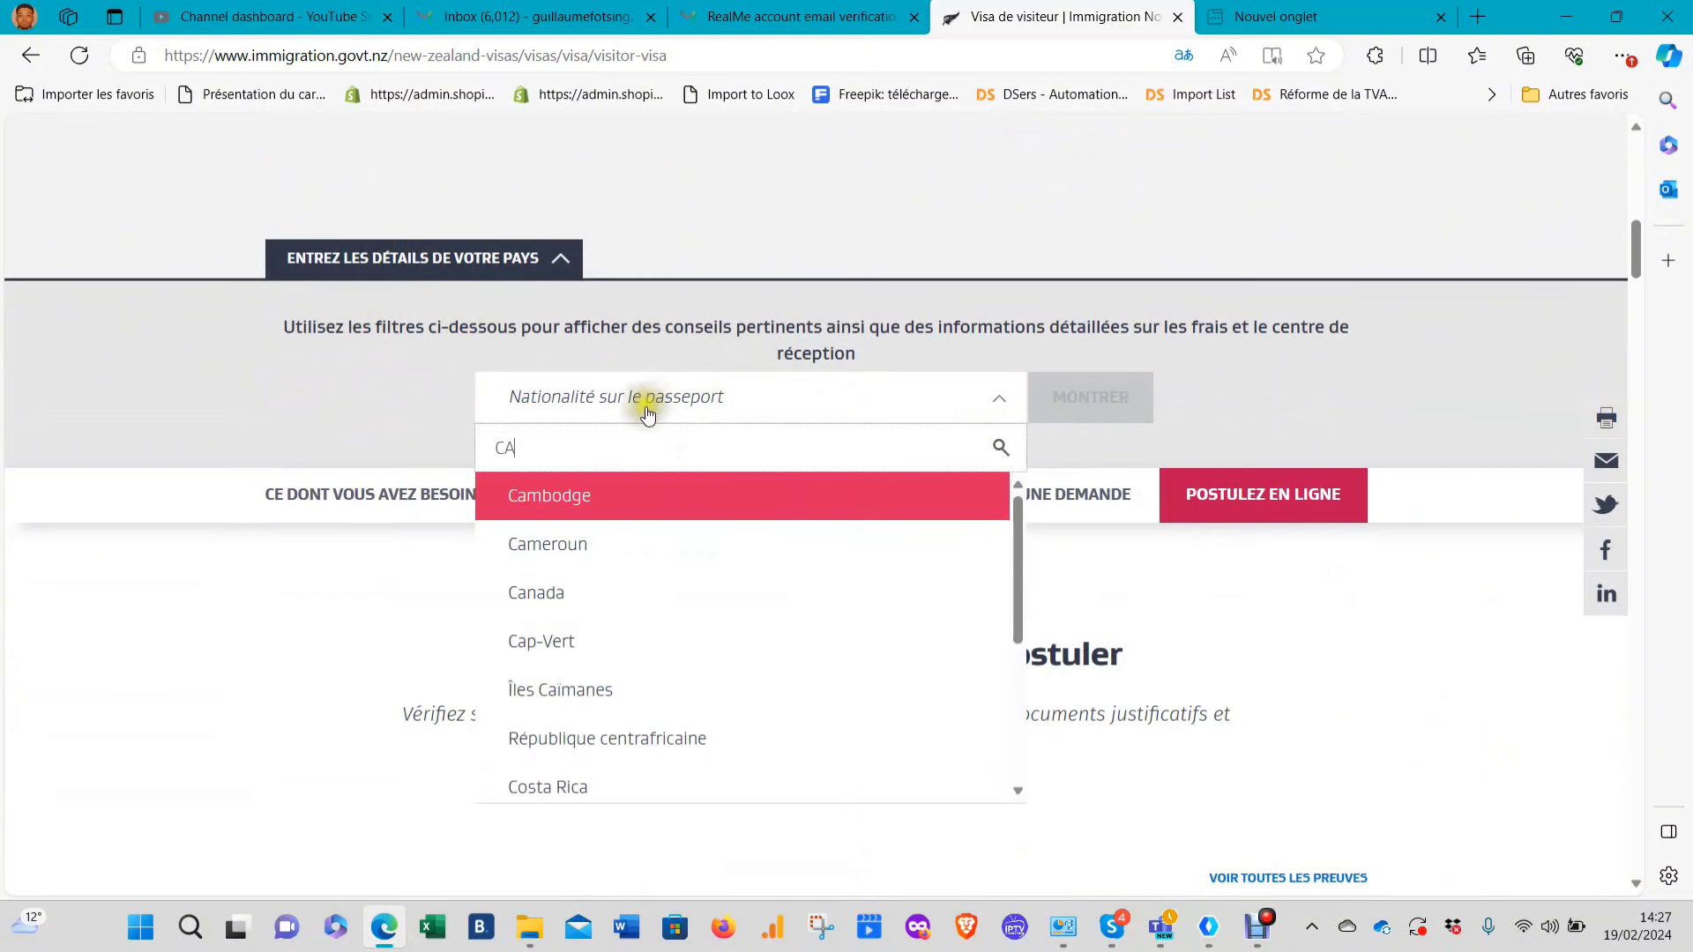
click(567, 529)
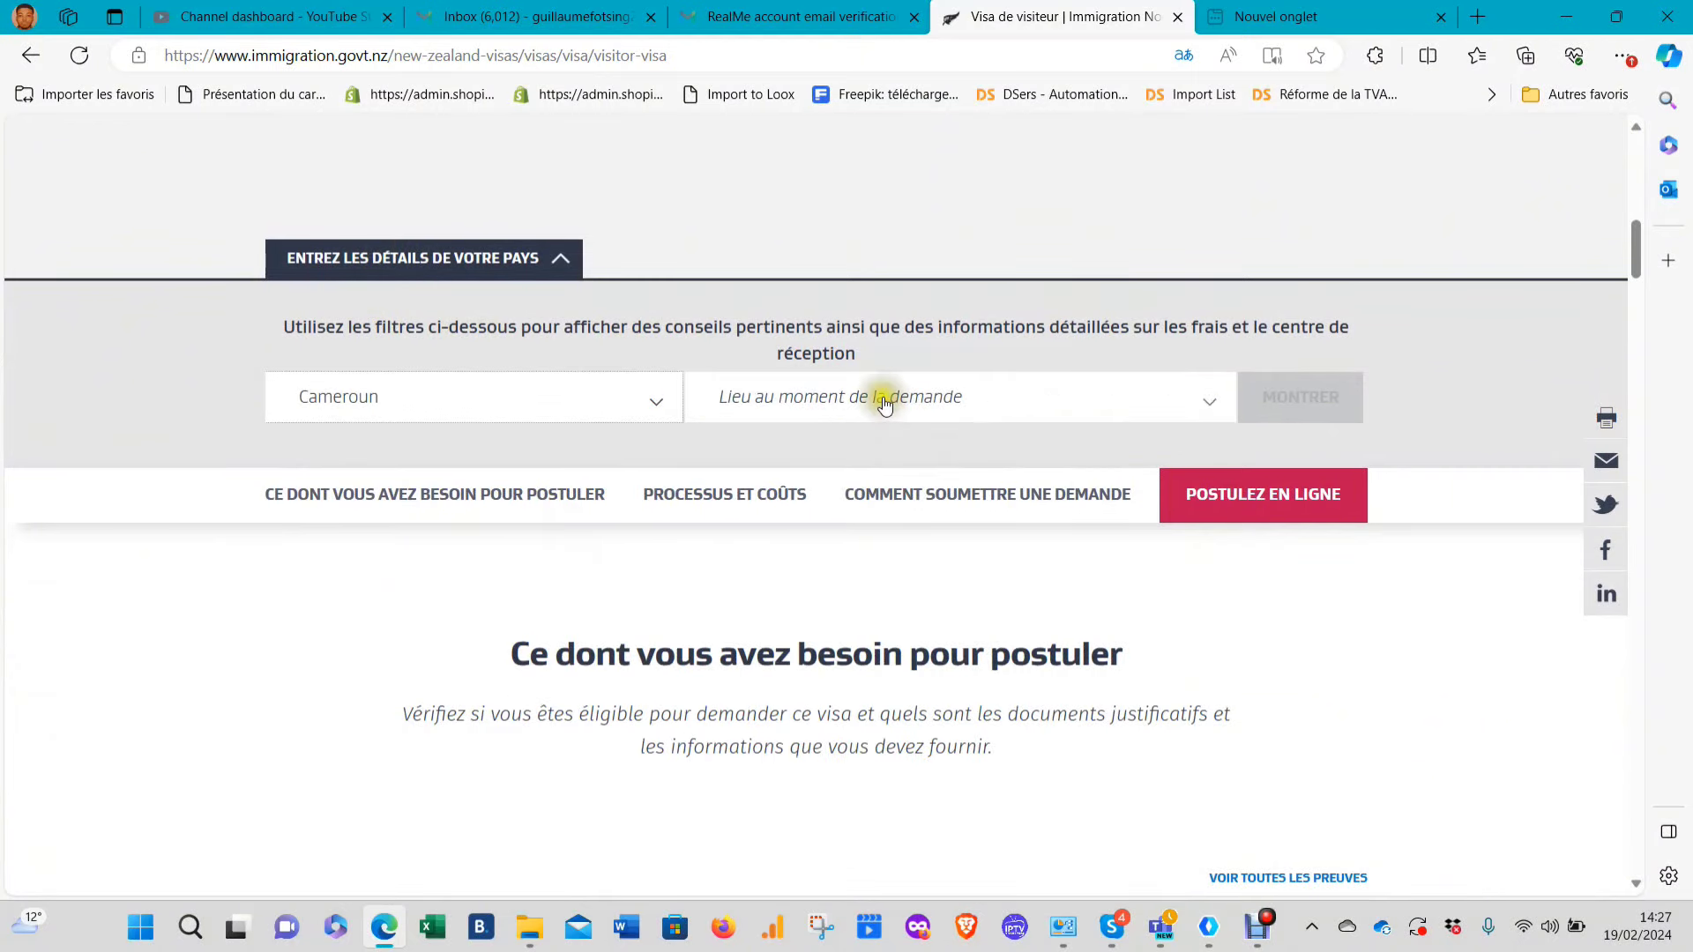
click(883, 398)
text(ca)
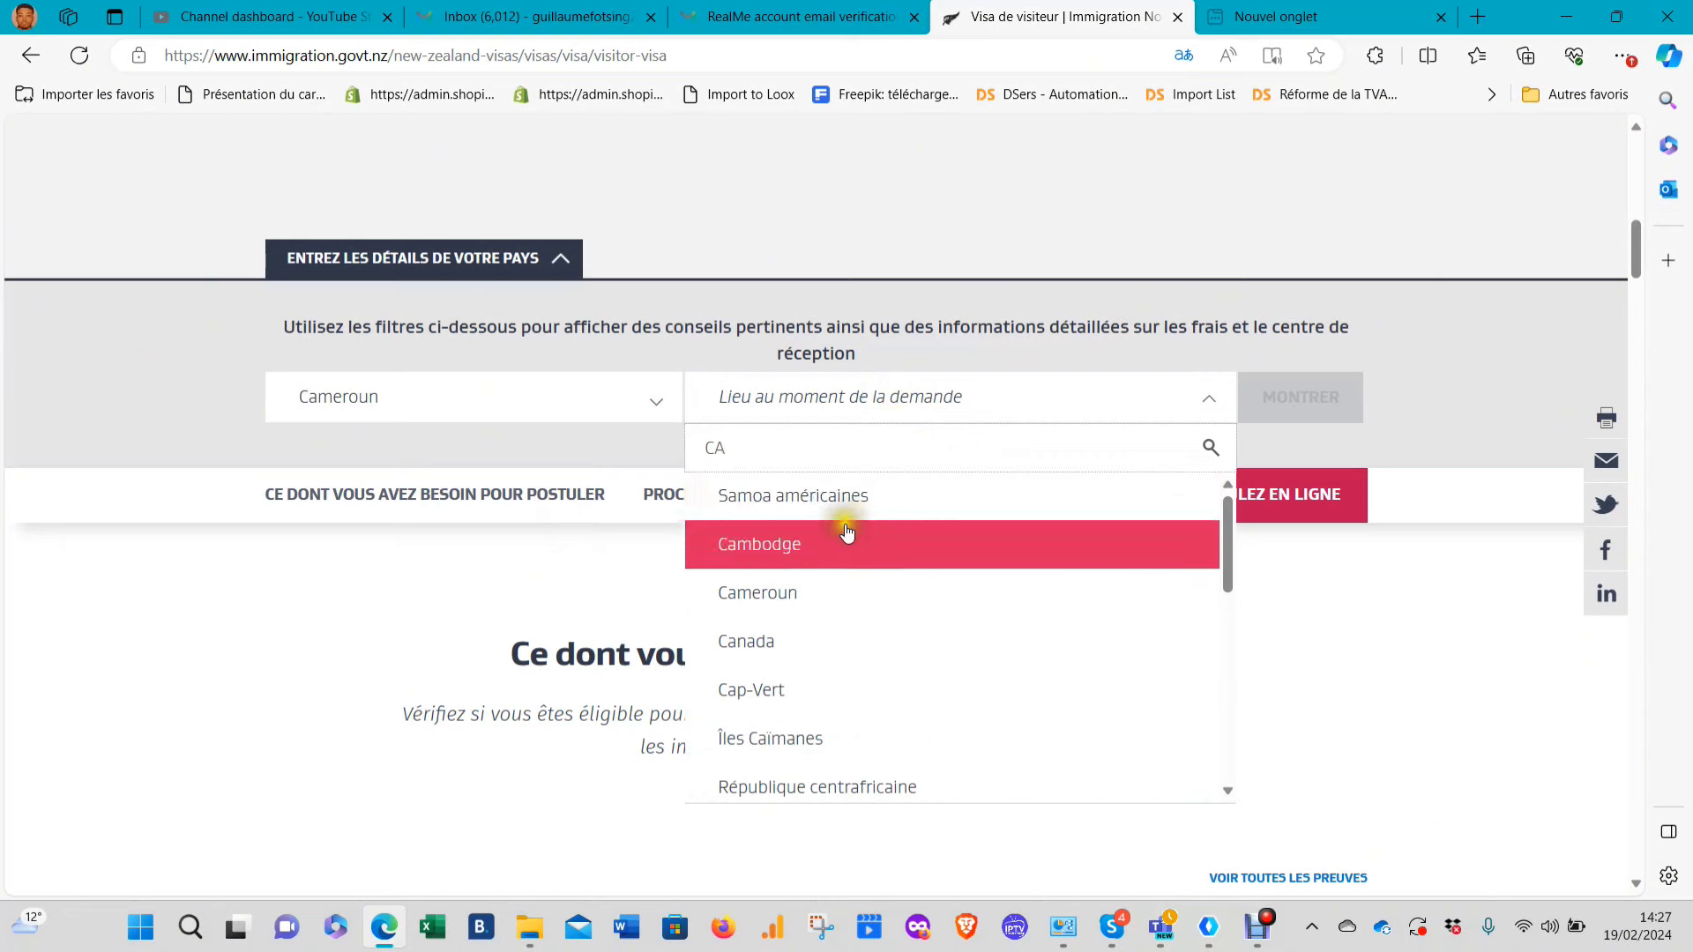
click(794, 591)
Choose online application and 3 Personnes, then show the tailored requirements
click(963, 396)
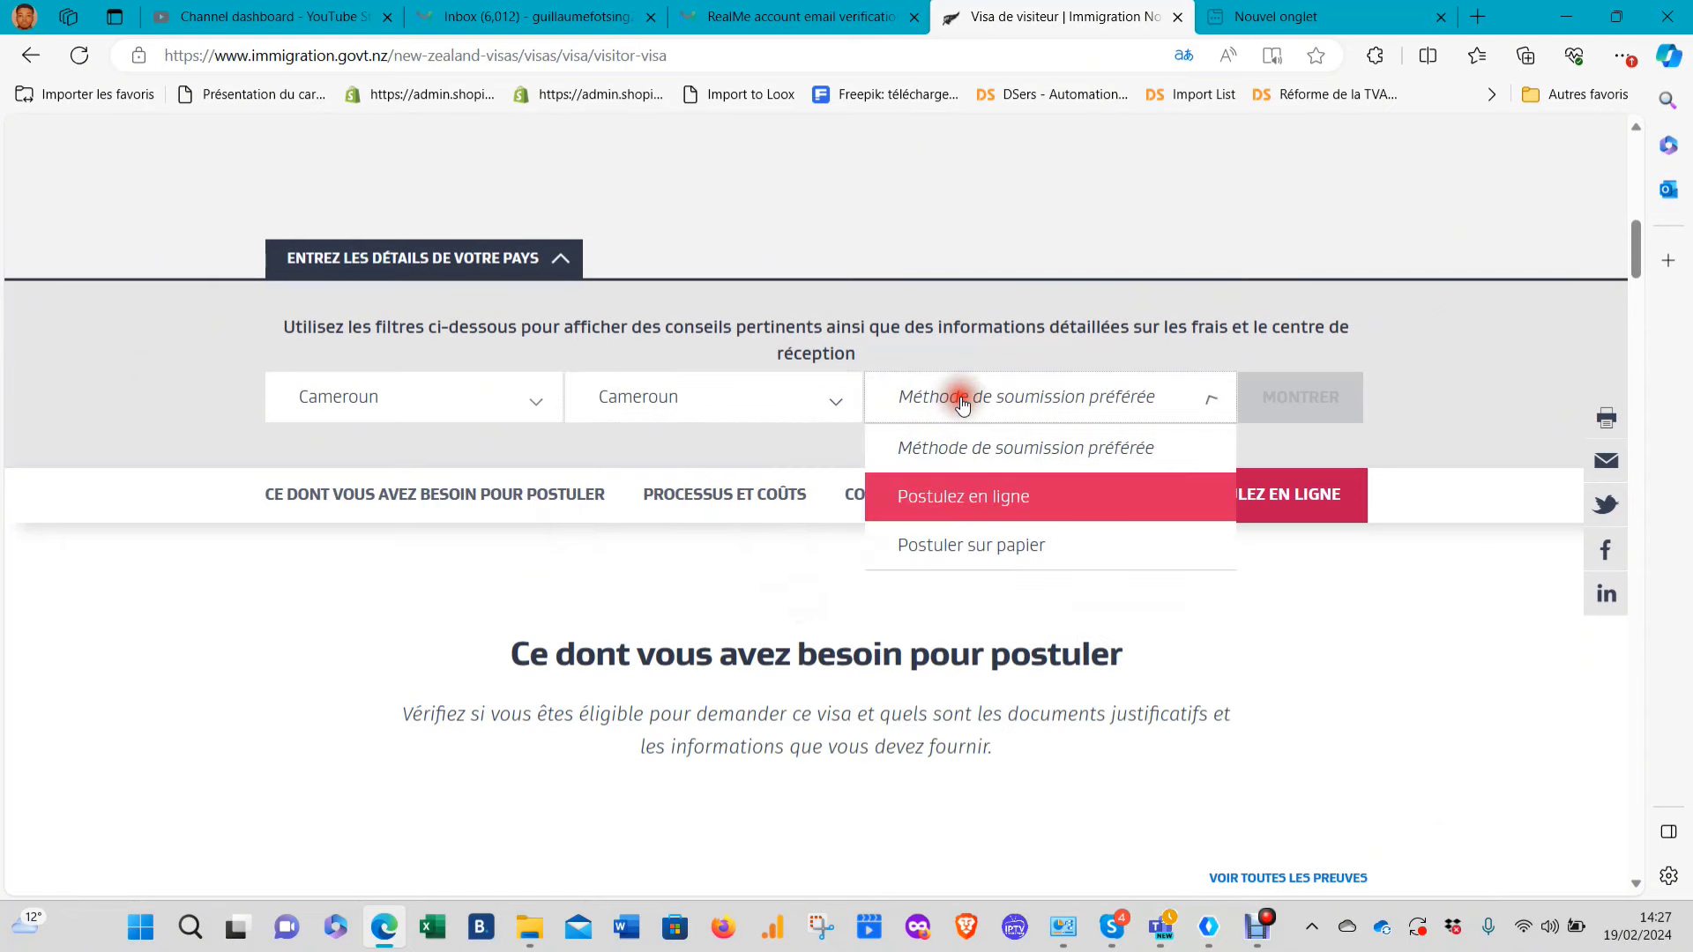
click(1003, 496)
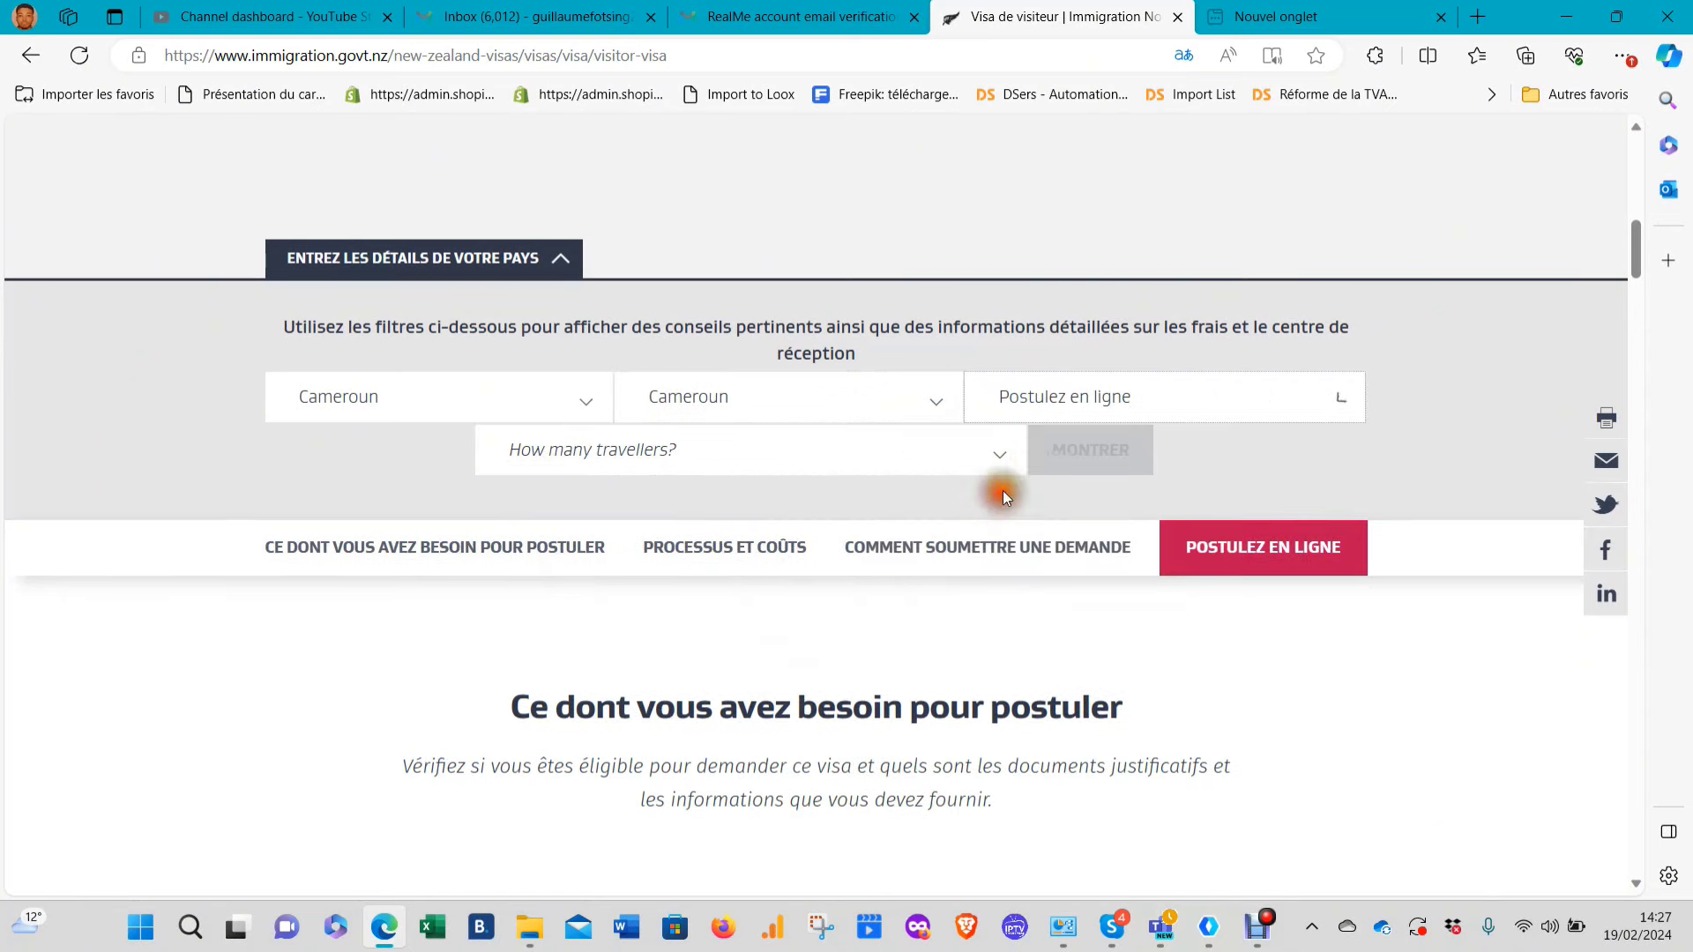
click(727, 449)
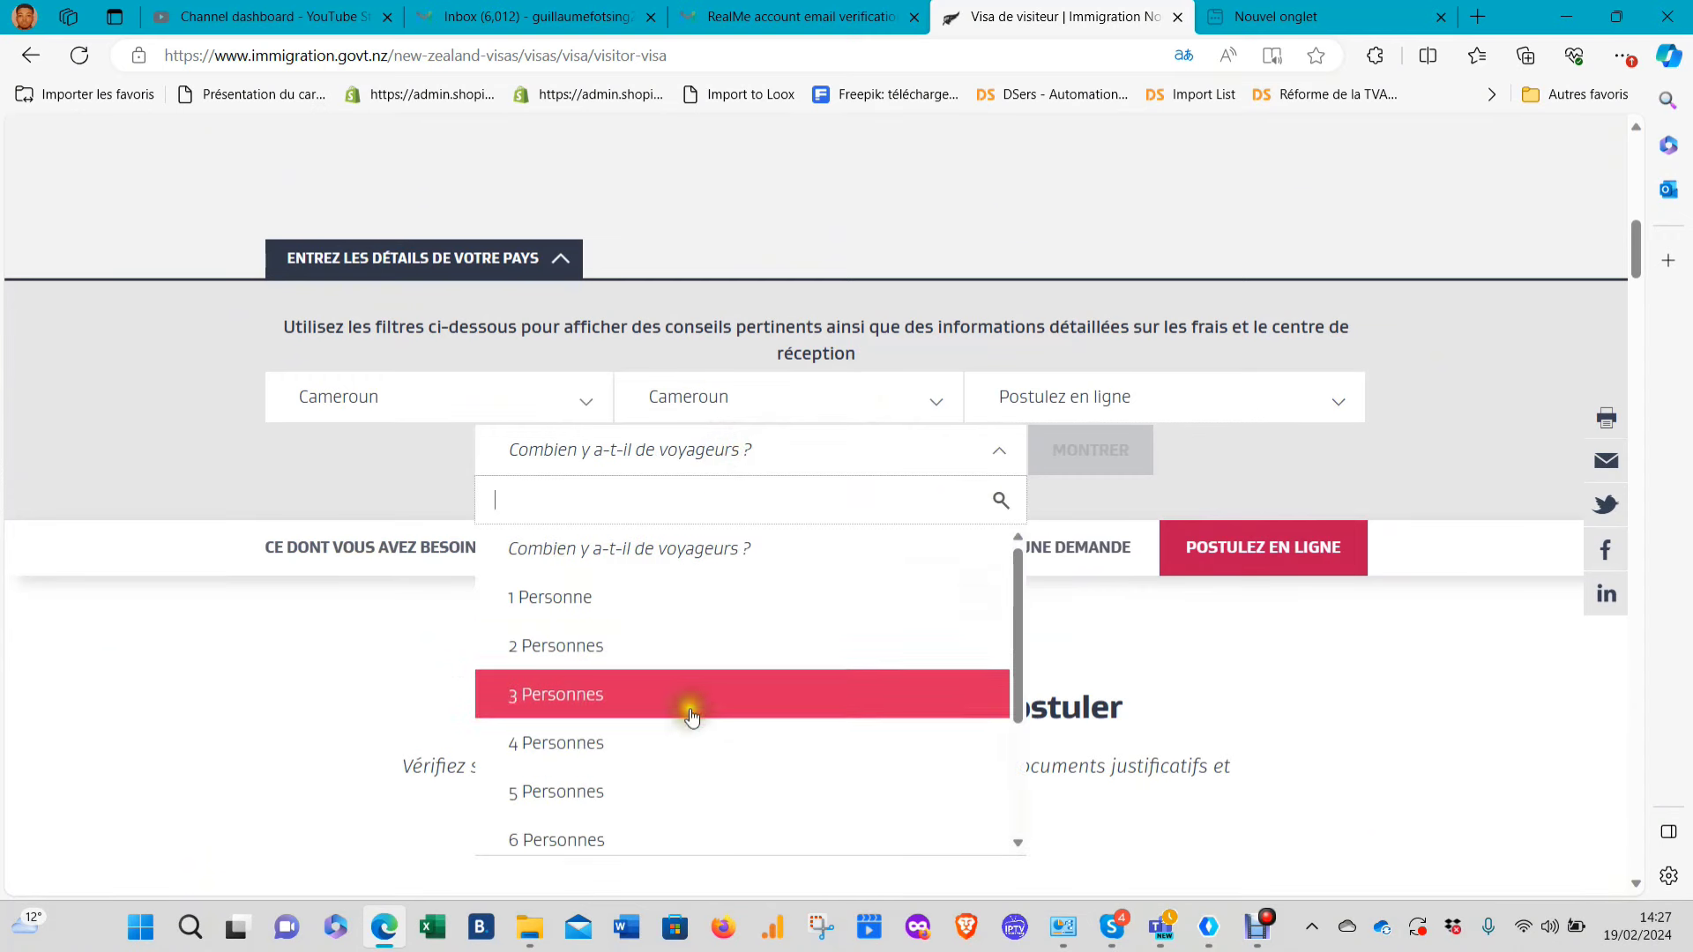
click(624, 695)
click(1075, 468)
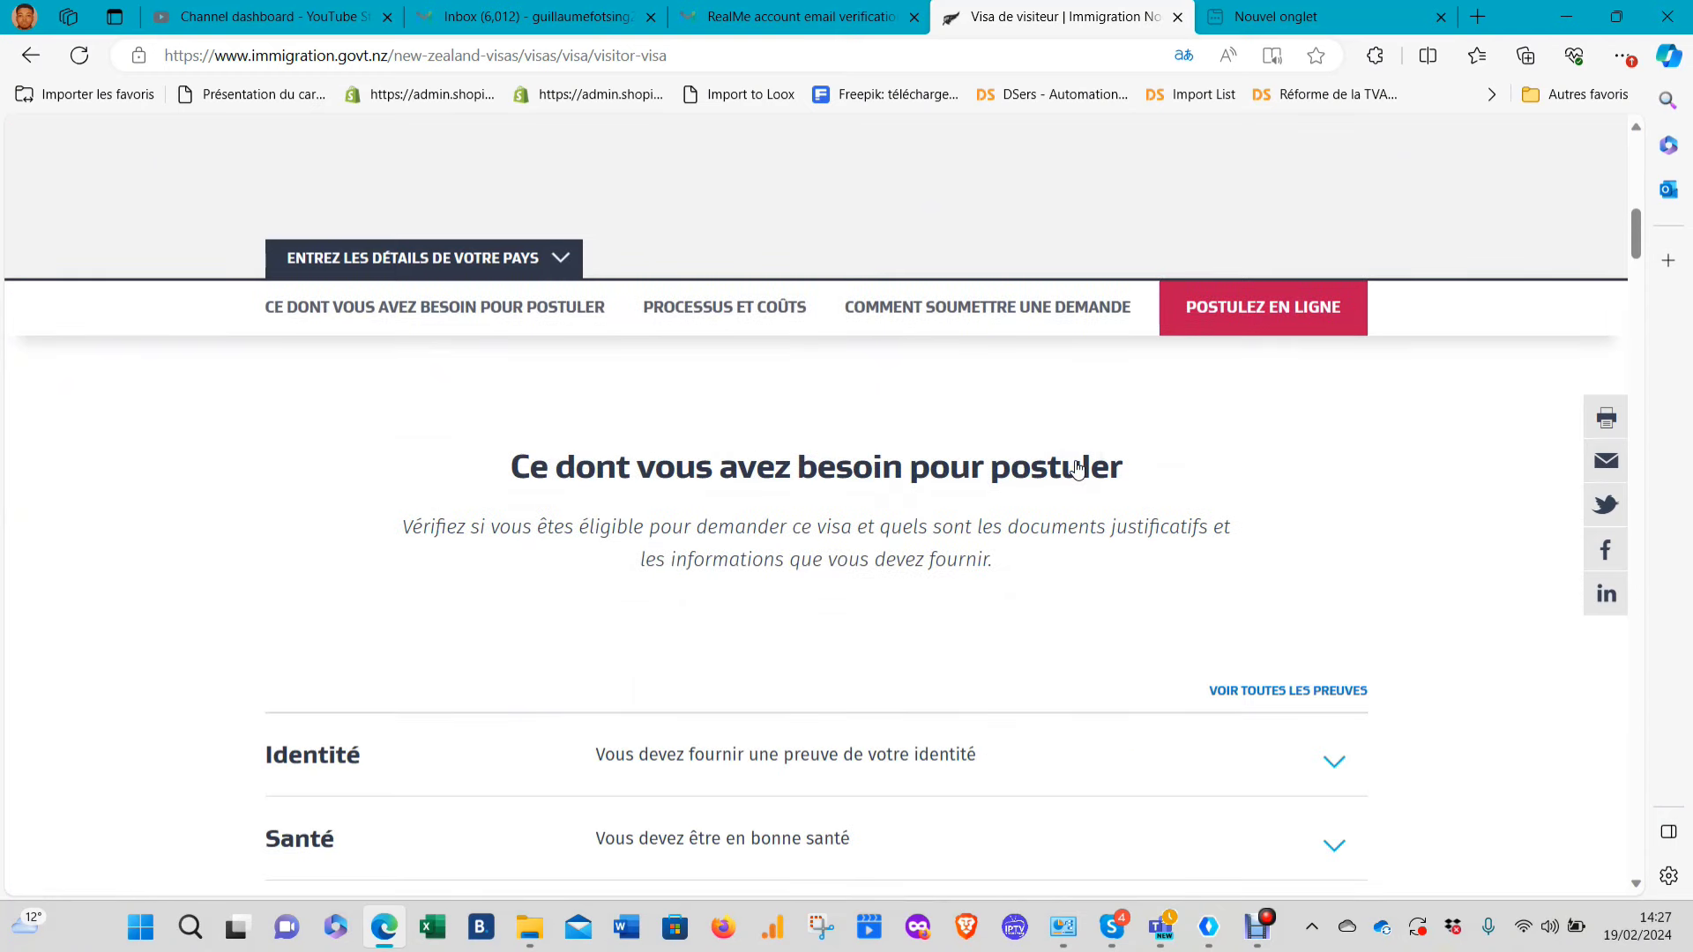
Expand the Identité requirement, read it, then collapse it
scroll(1023, 510, down, 2)
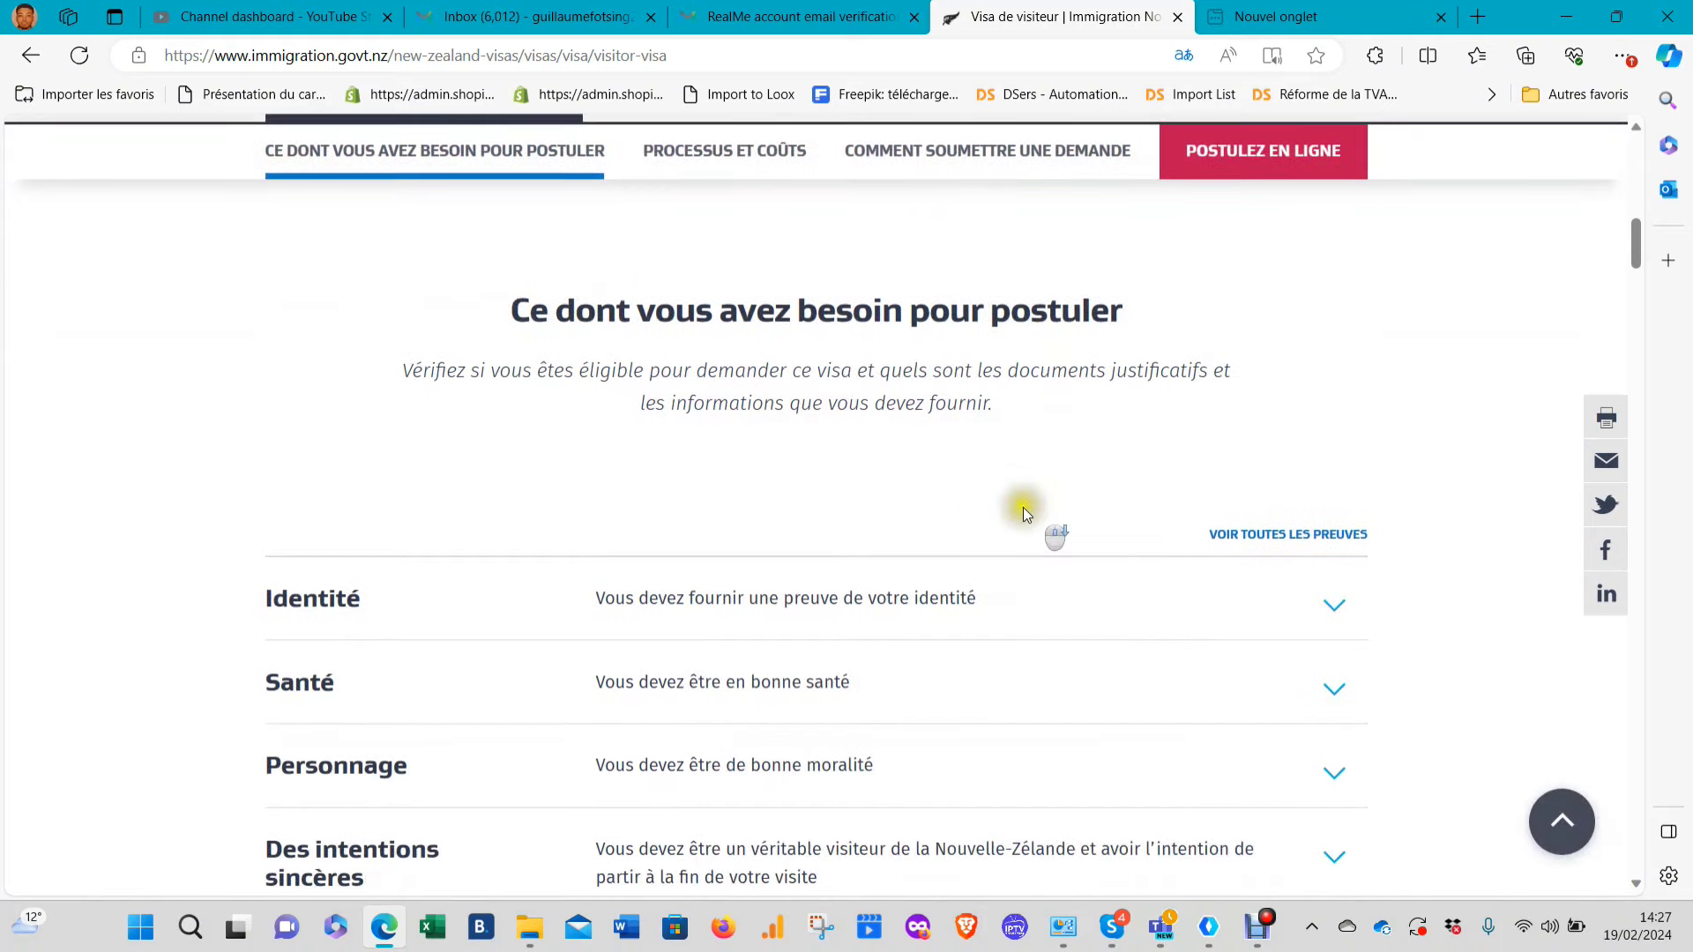
scroll(878, 478, up, 4)
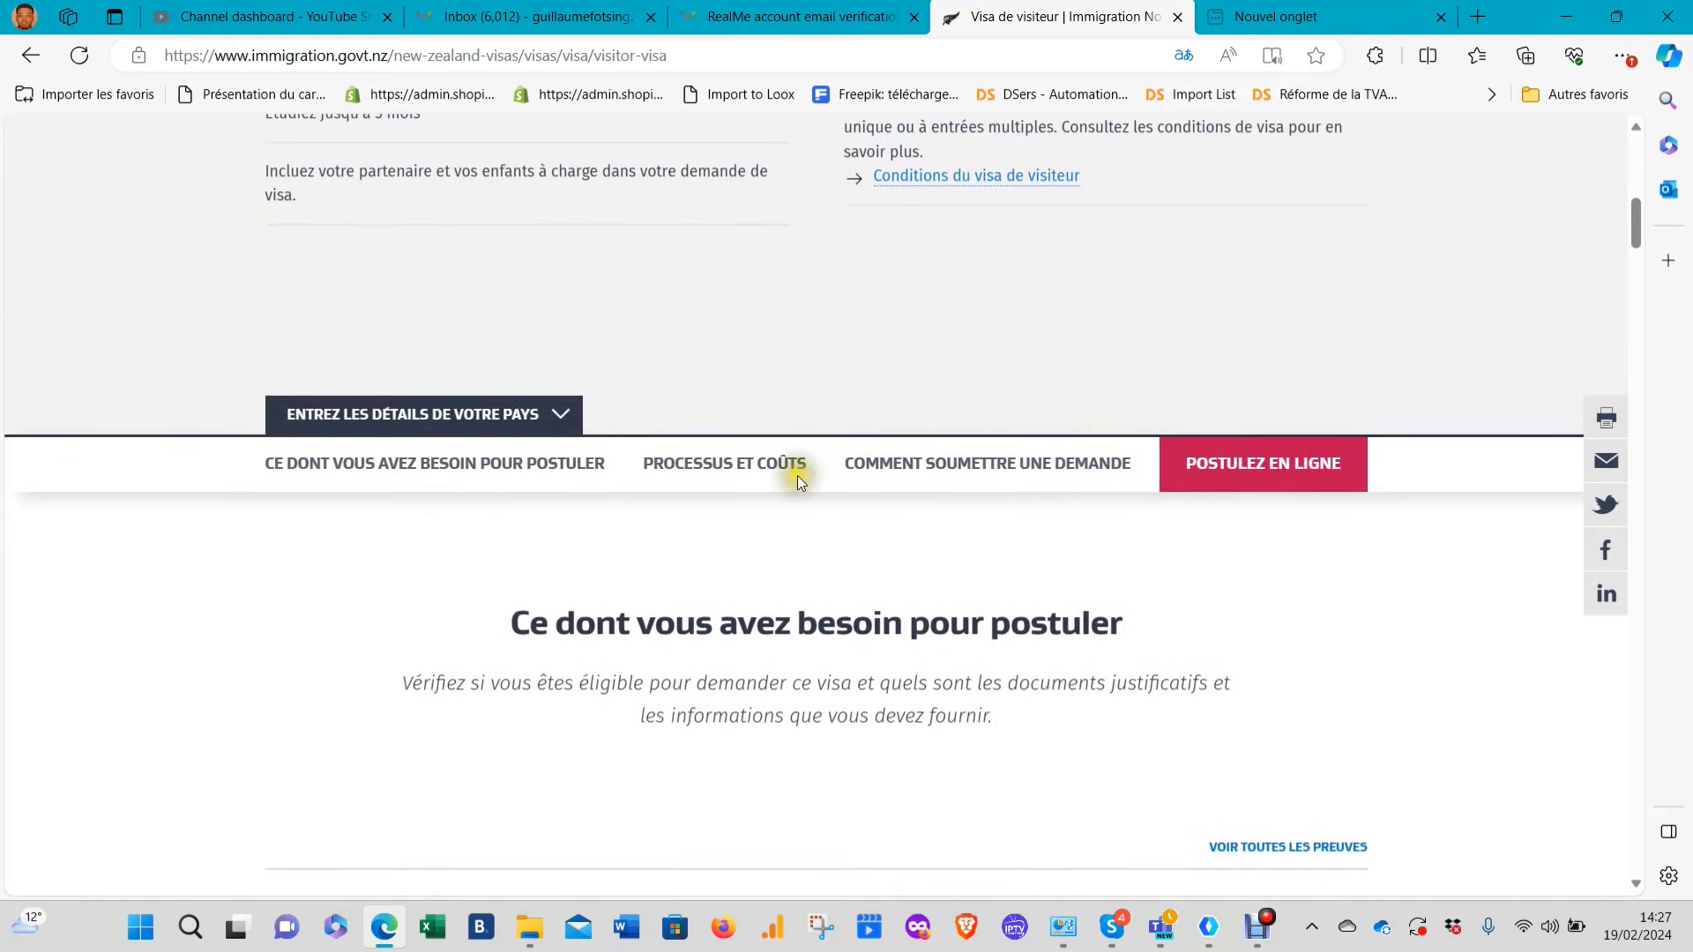
scroll(877, 517, down, 5)
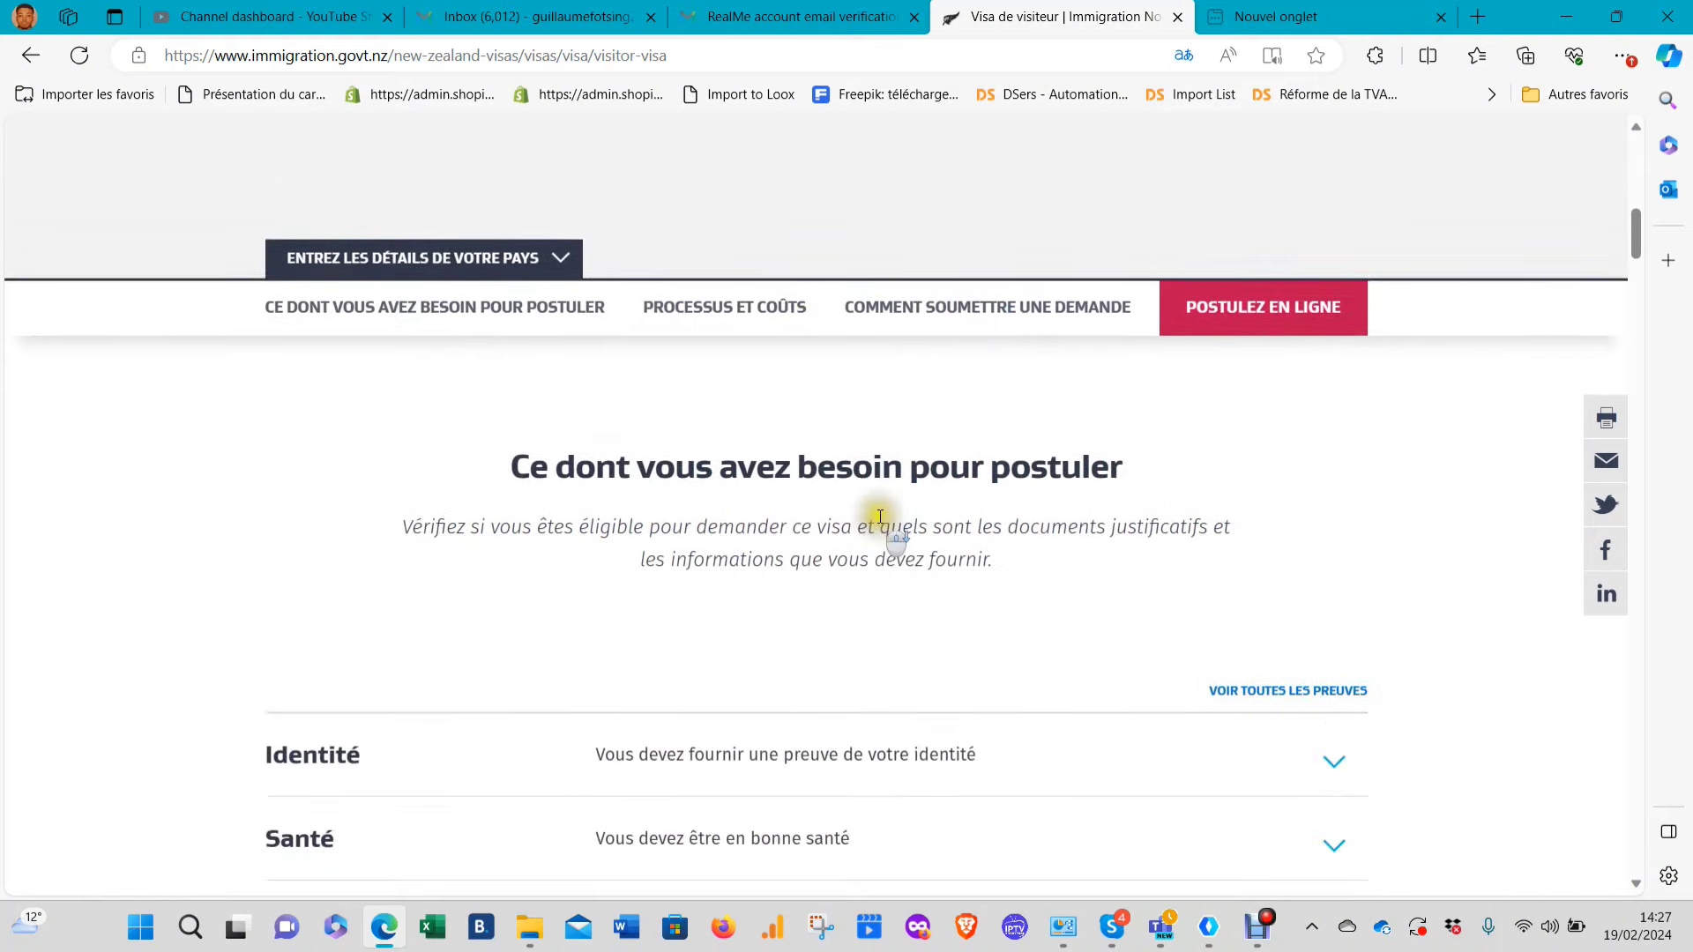
click(781, 548)
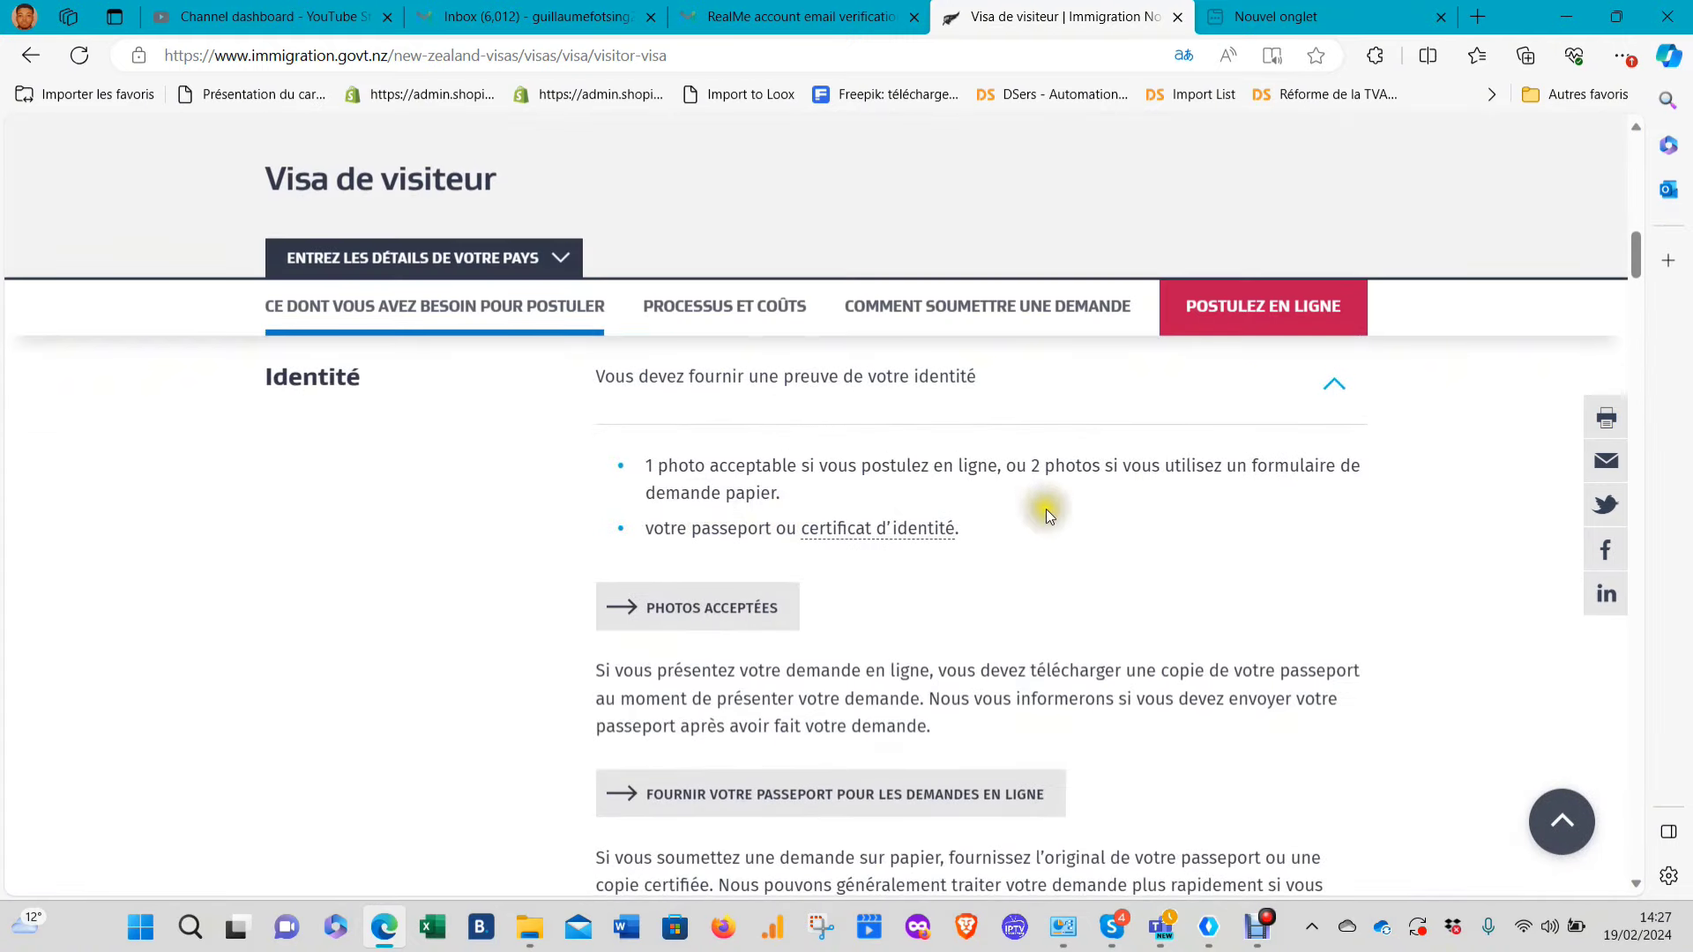
scroll(912, 596, down, 4)
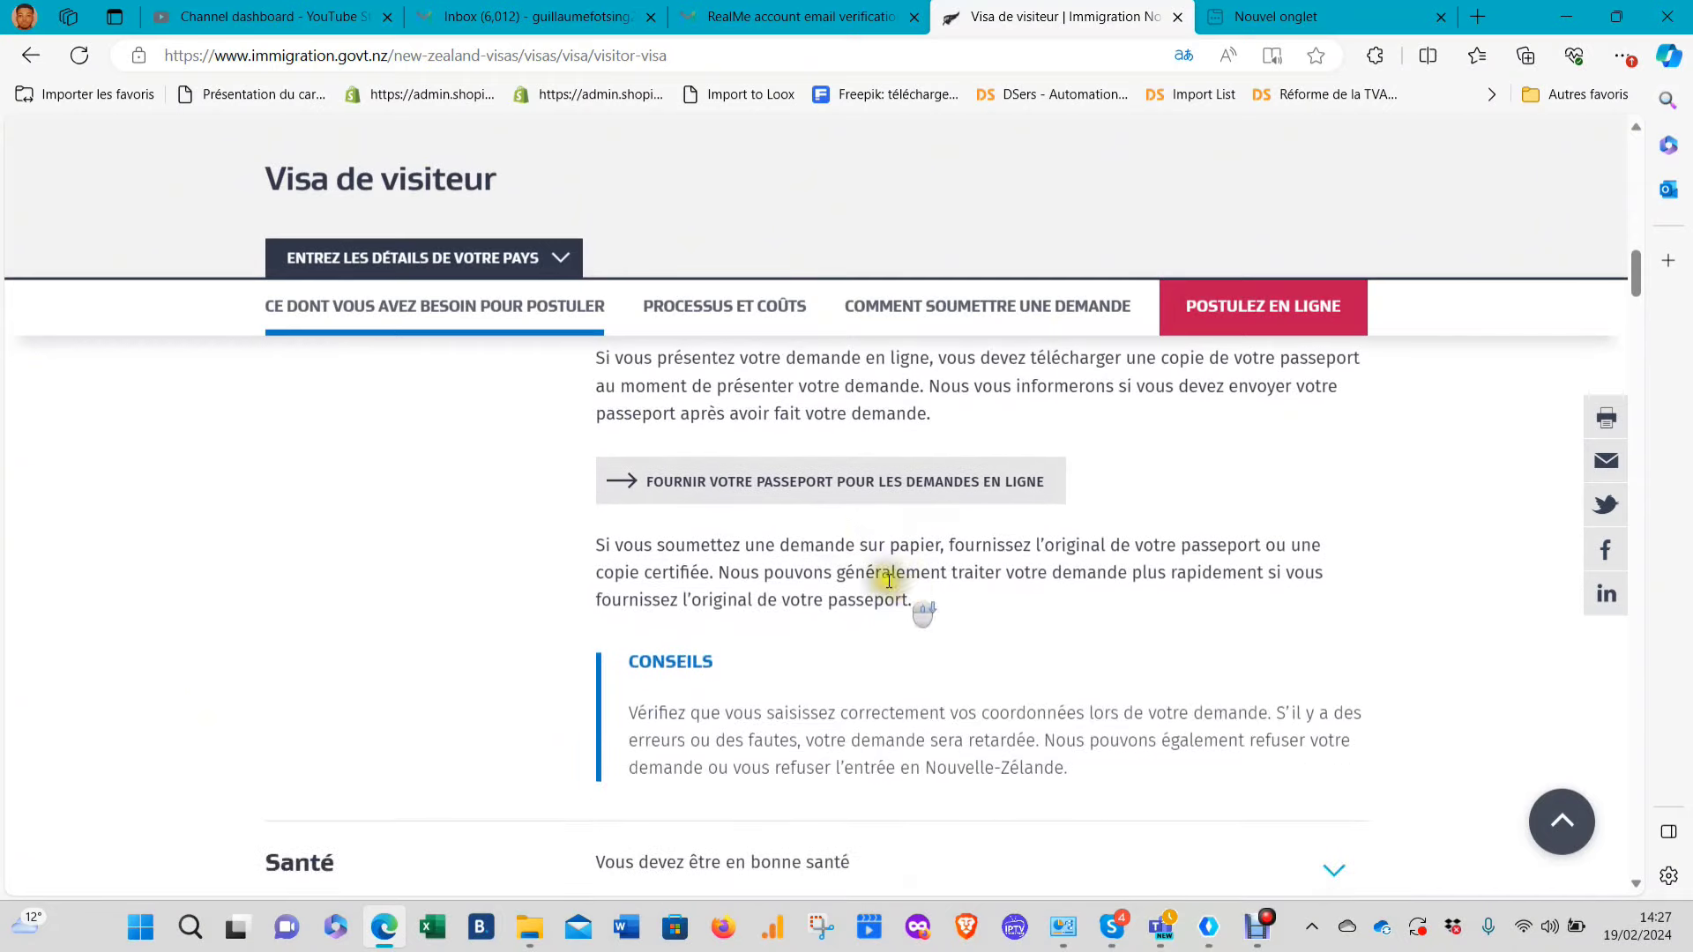
scroll(738, 520, down, 4)
scroll(774, 589, up, 5)
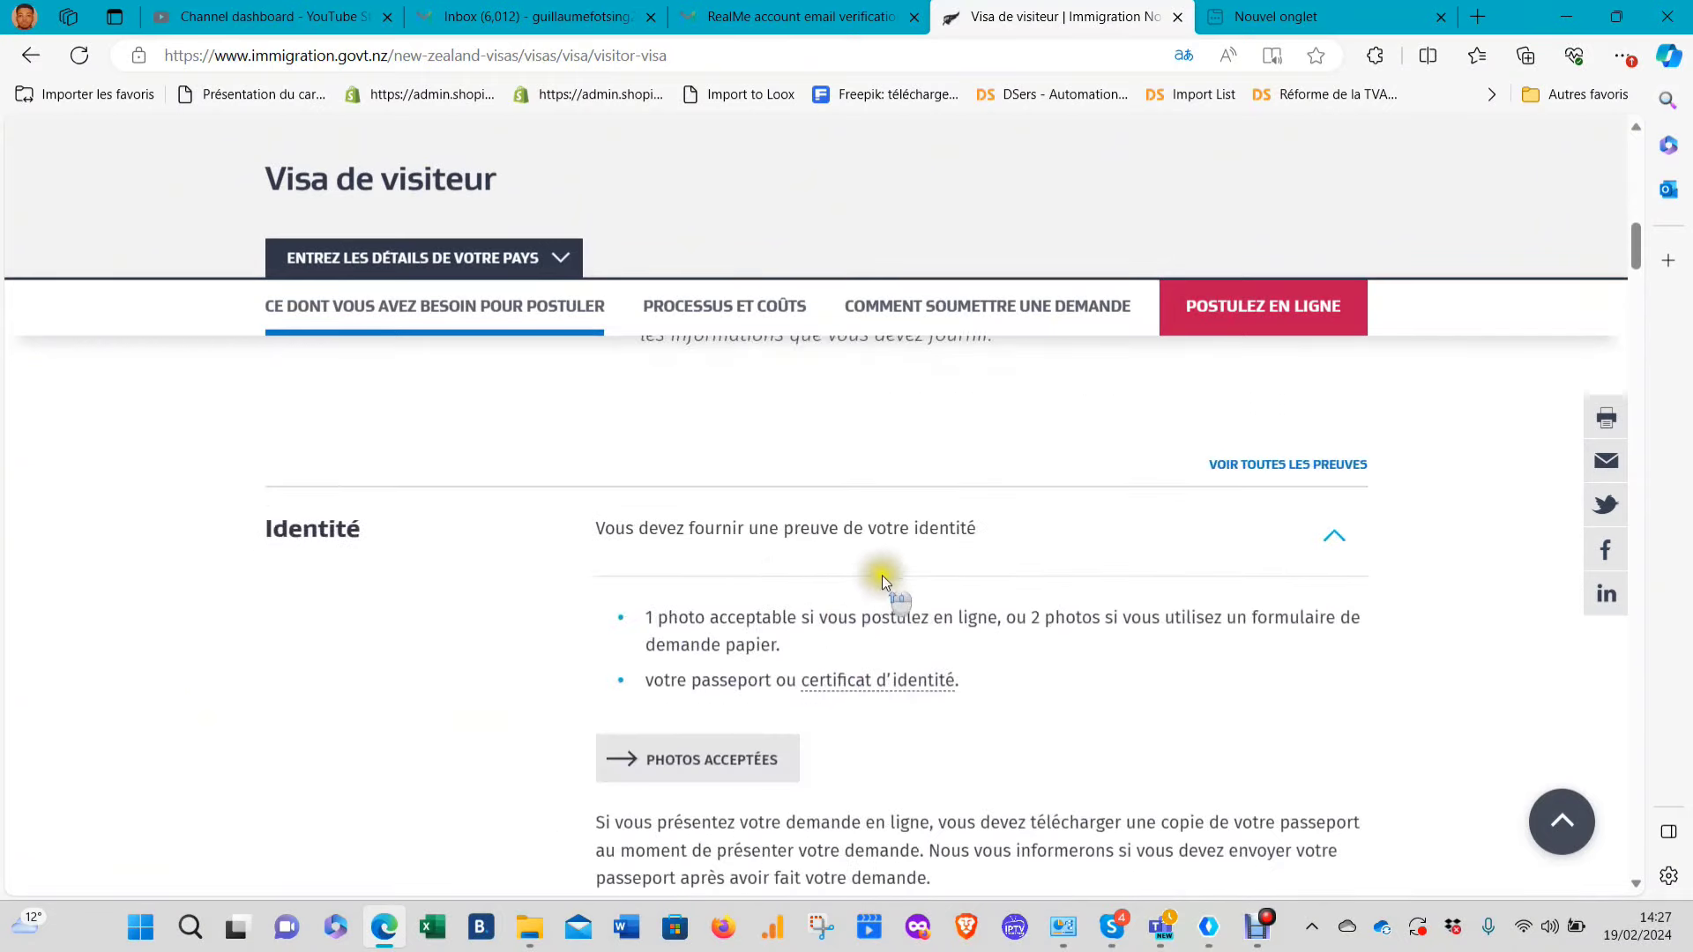
click(776, 454)
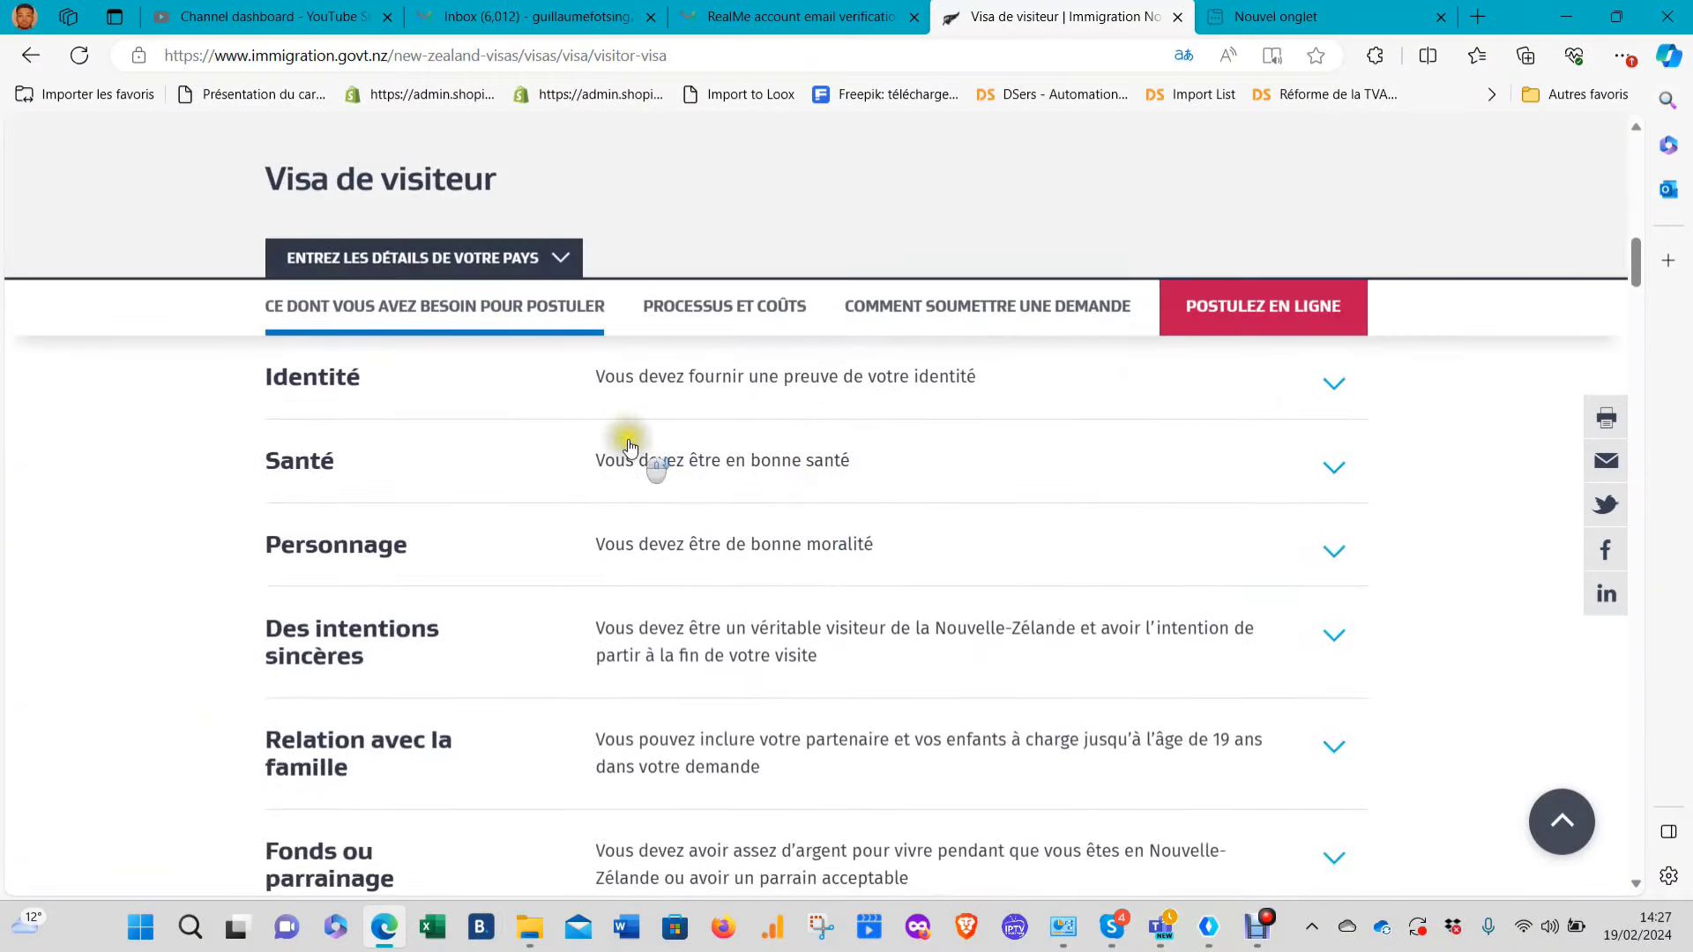
Read the Santé requirement, then expand Personnage to see the police certificate rules
click(650, 463)
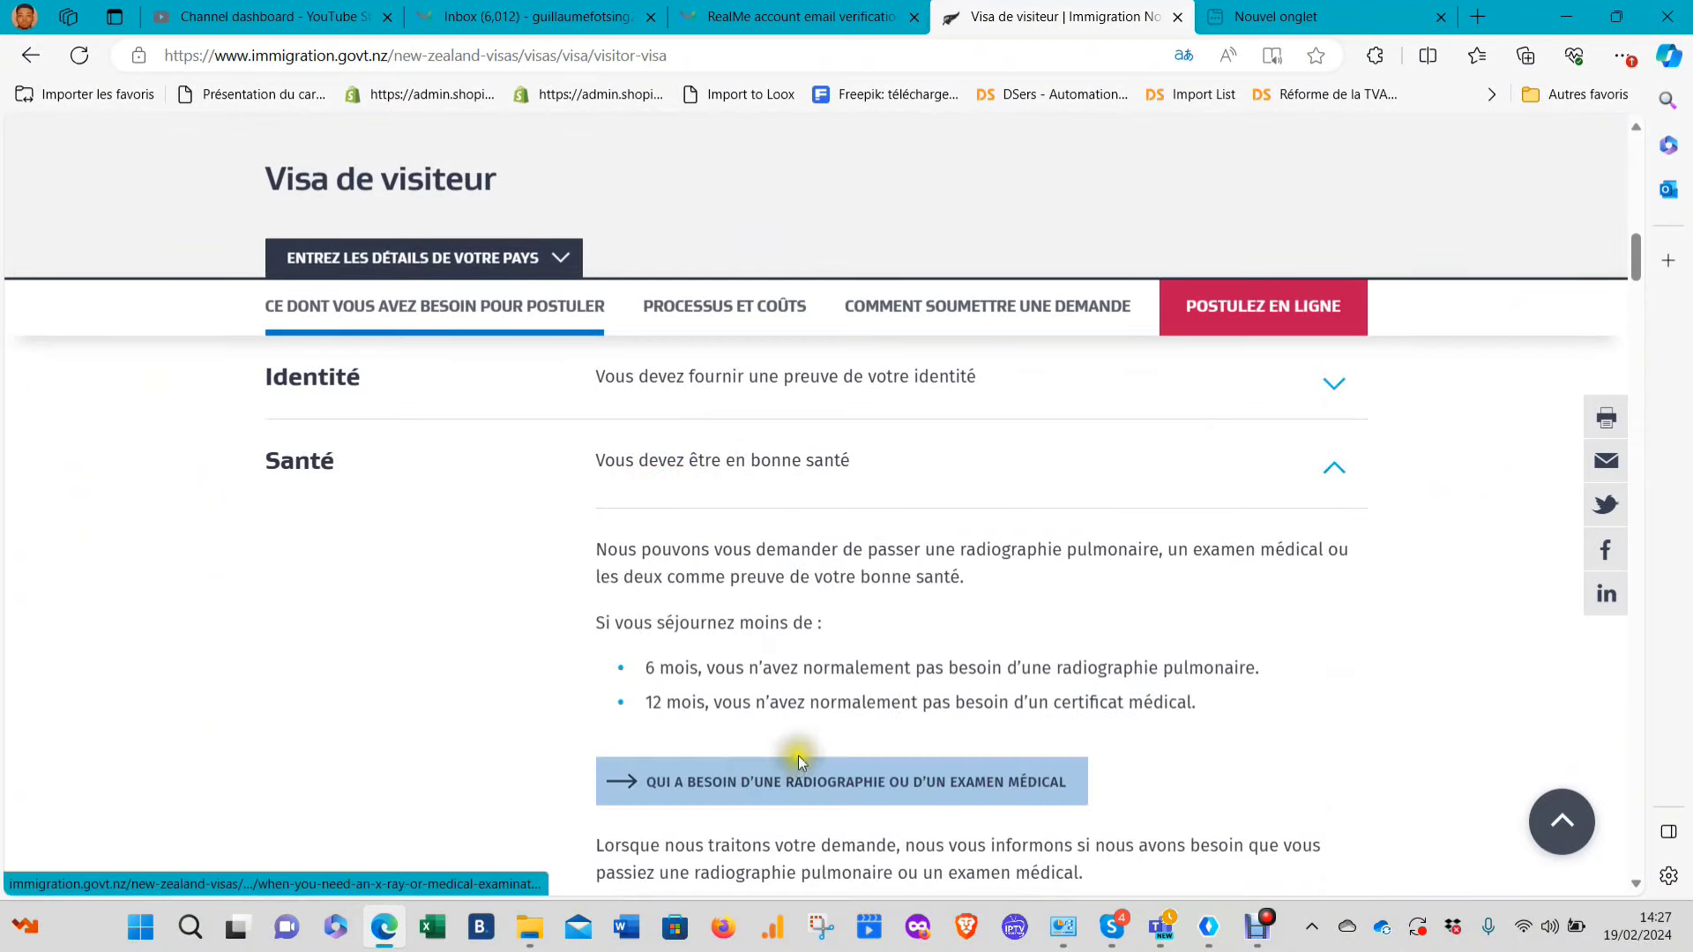
scroll(798, 757, down, 2)
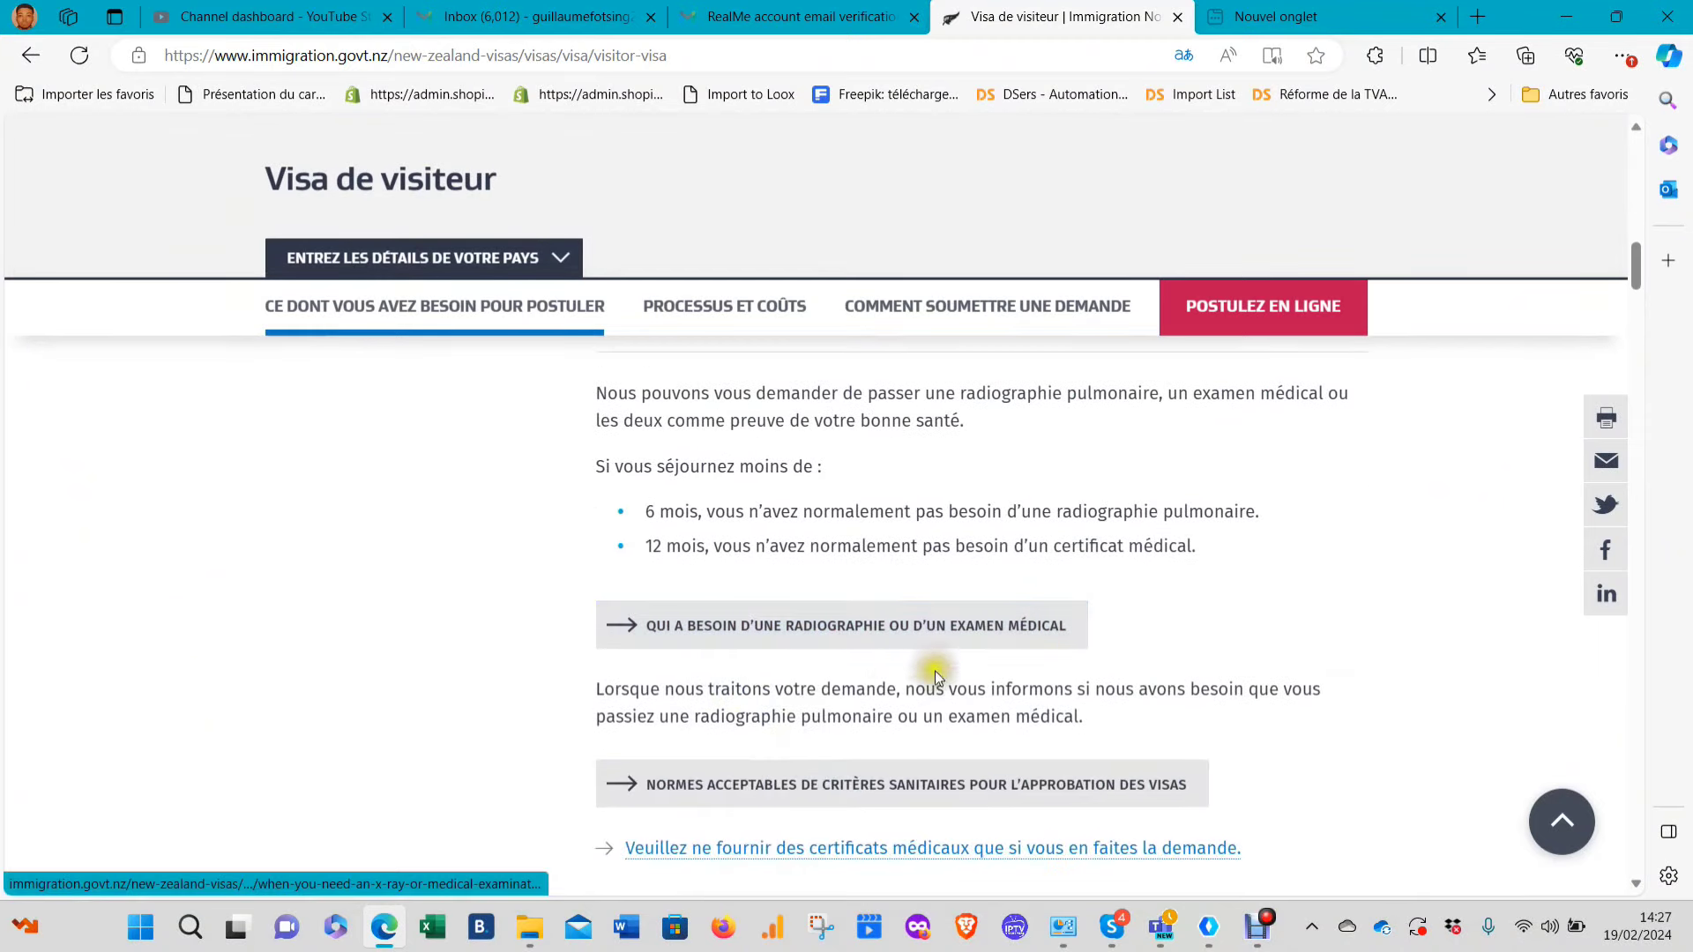
scroll(808, 494, up, 1)
scroll(807, 494, up, 2)
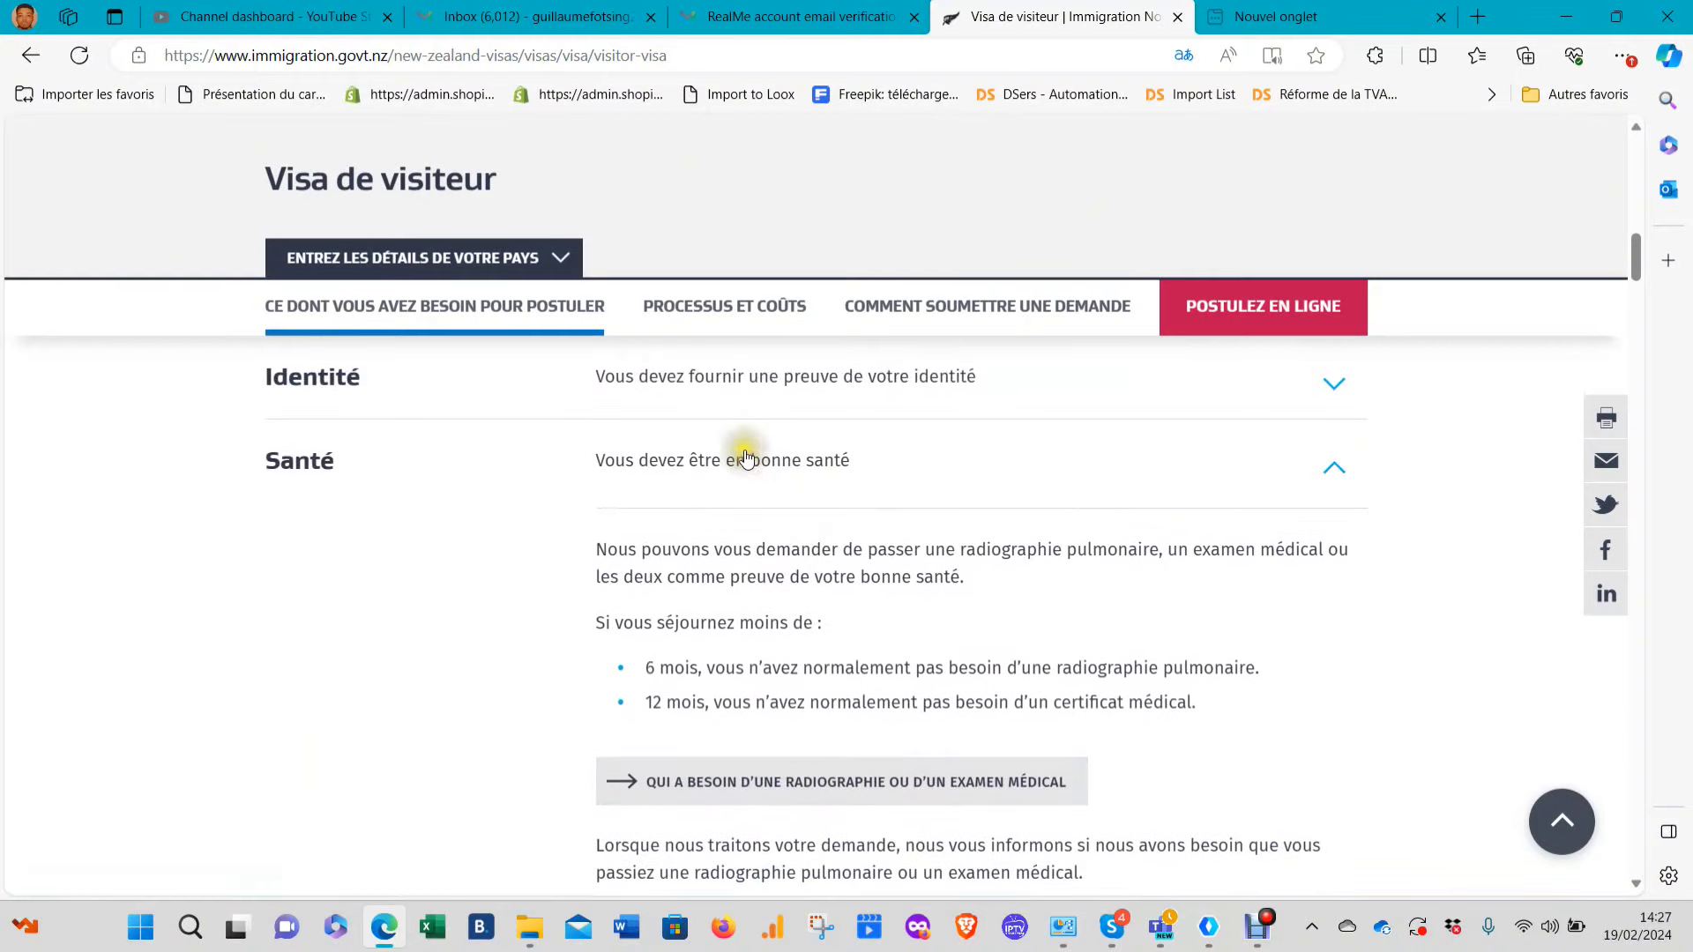
click(745, 450)
click(668, 545)
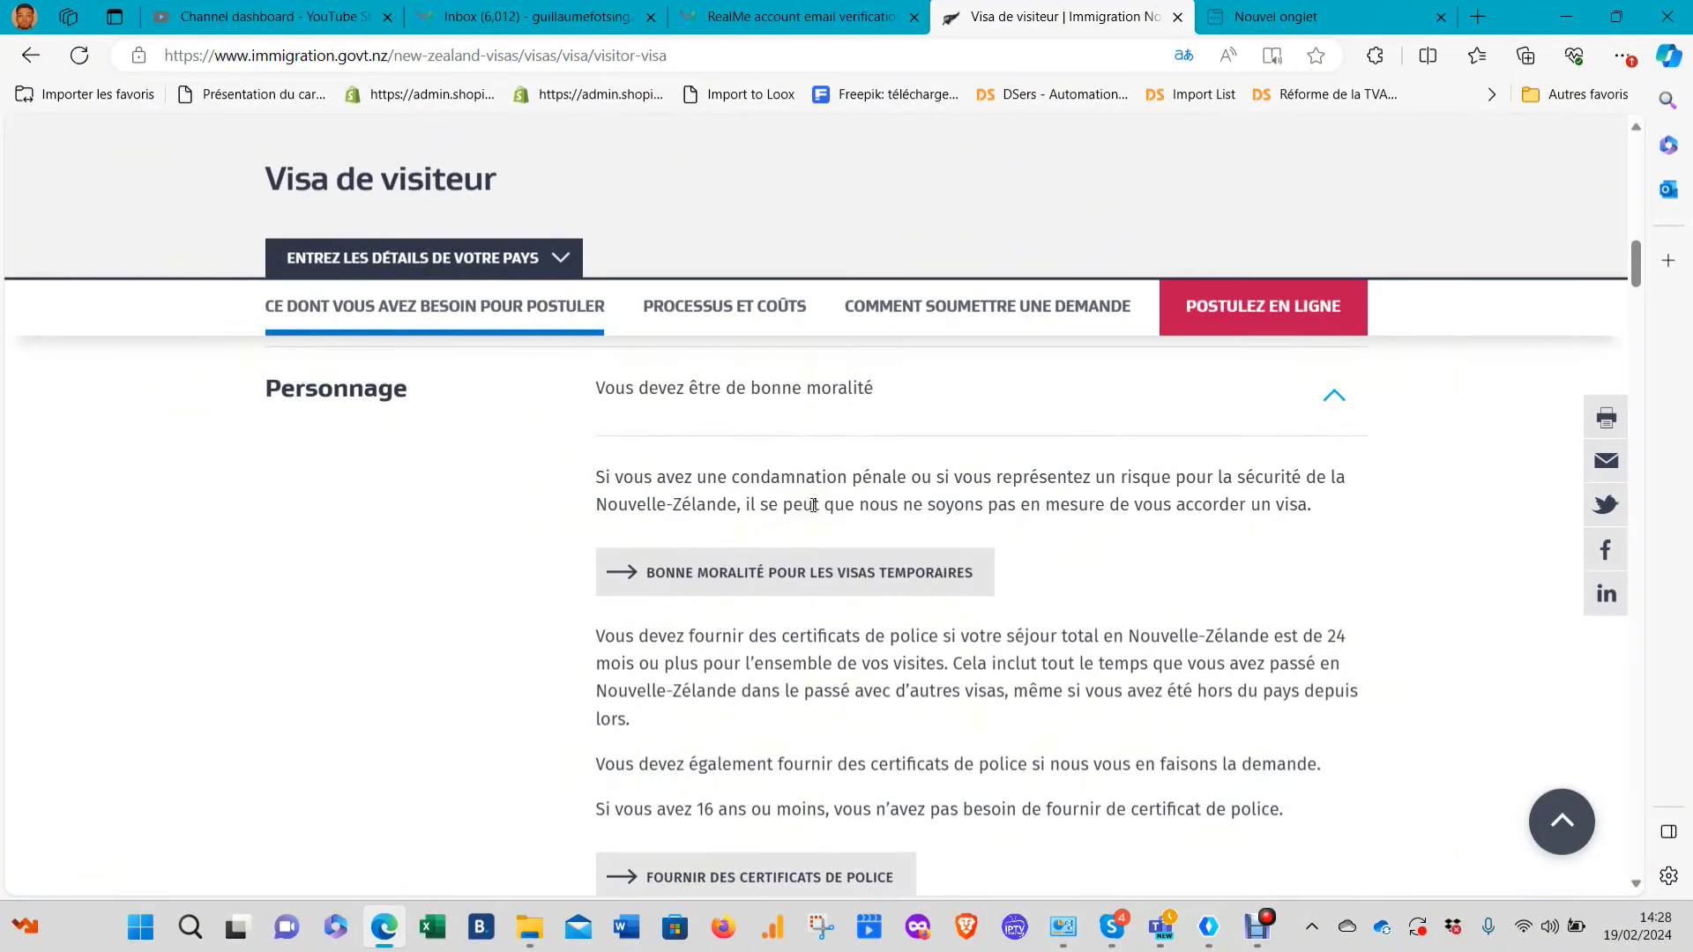
scroll(817, 619, down, 2)
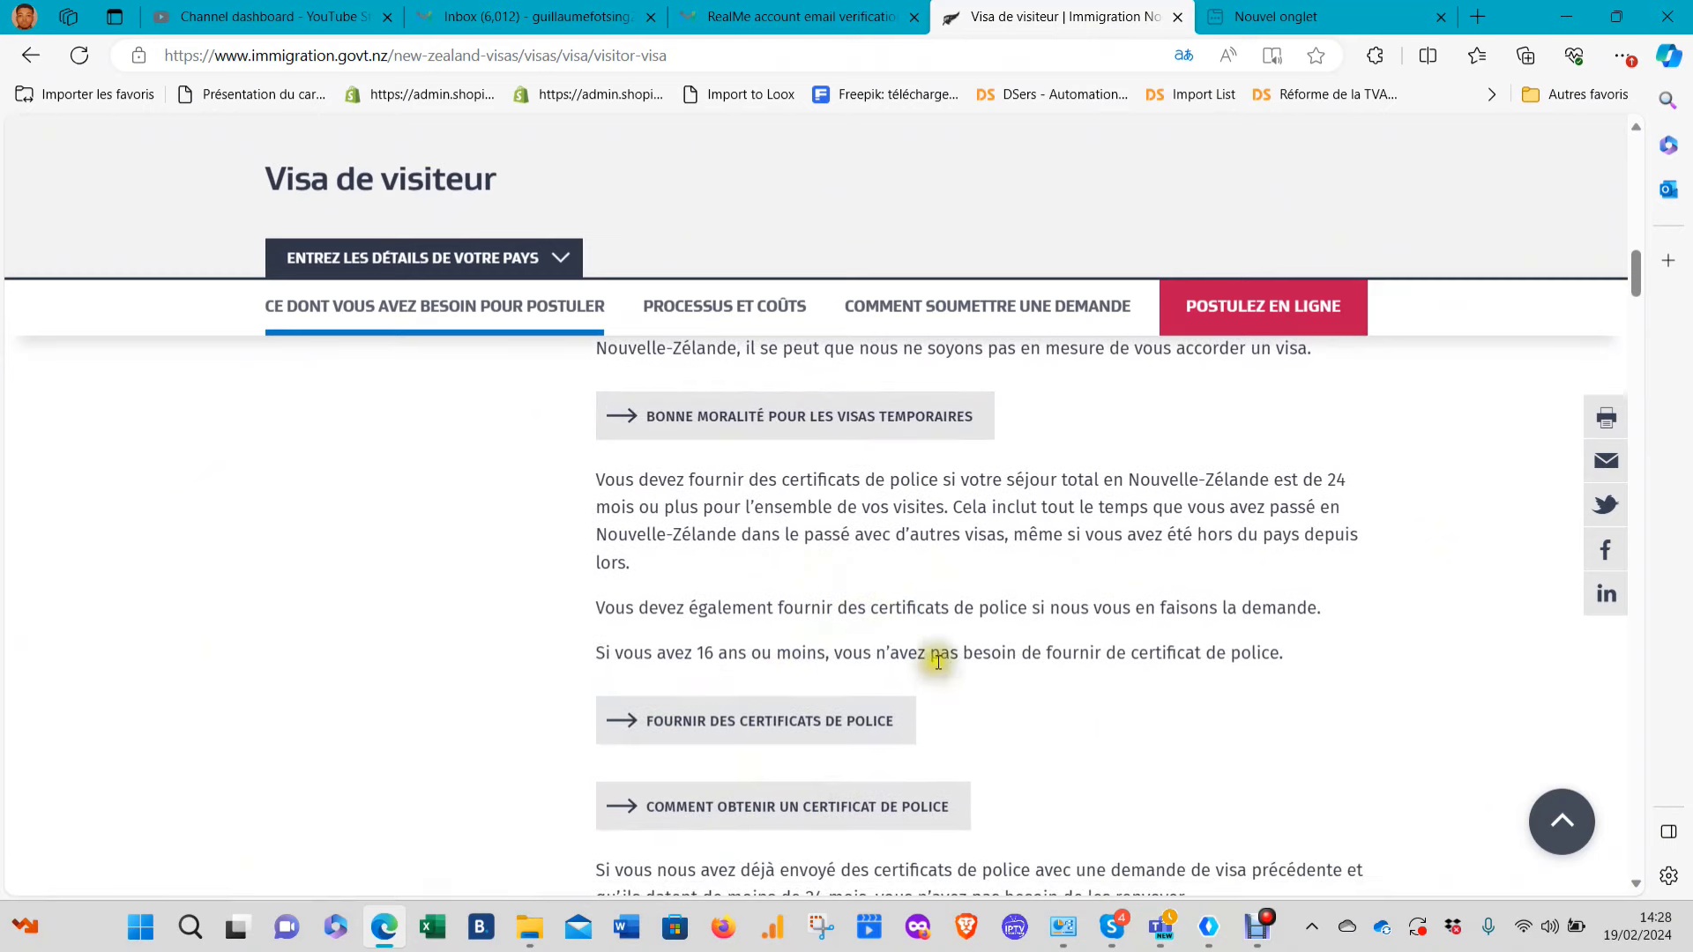
scroll(845, 548, up, 4)
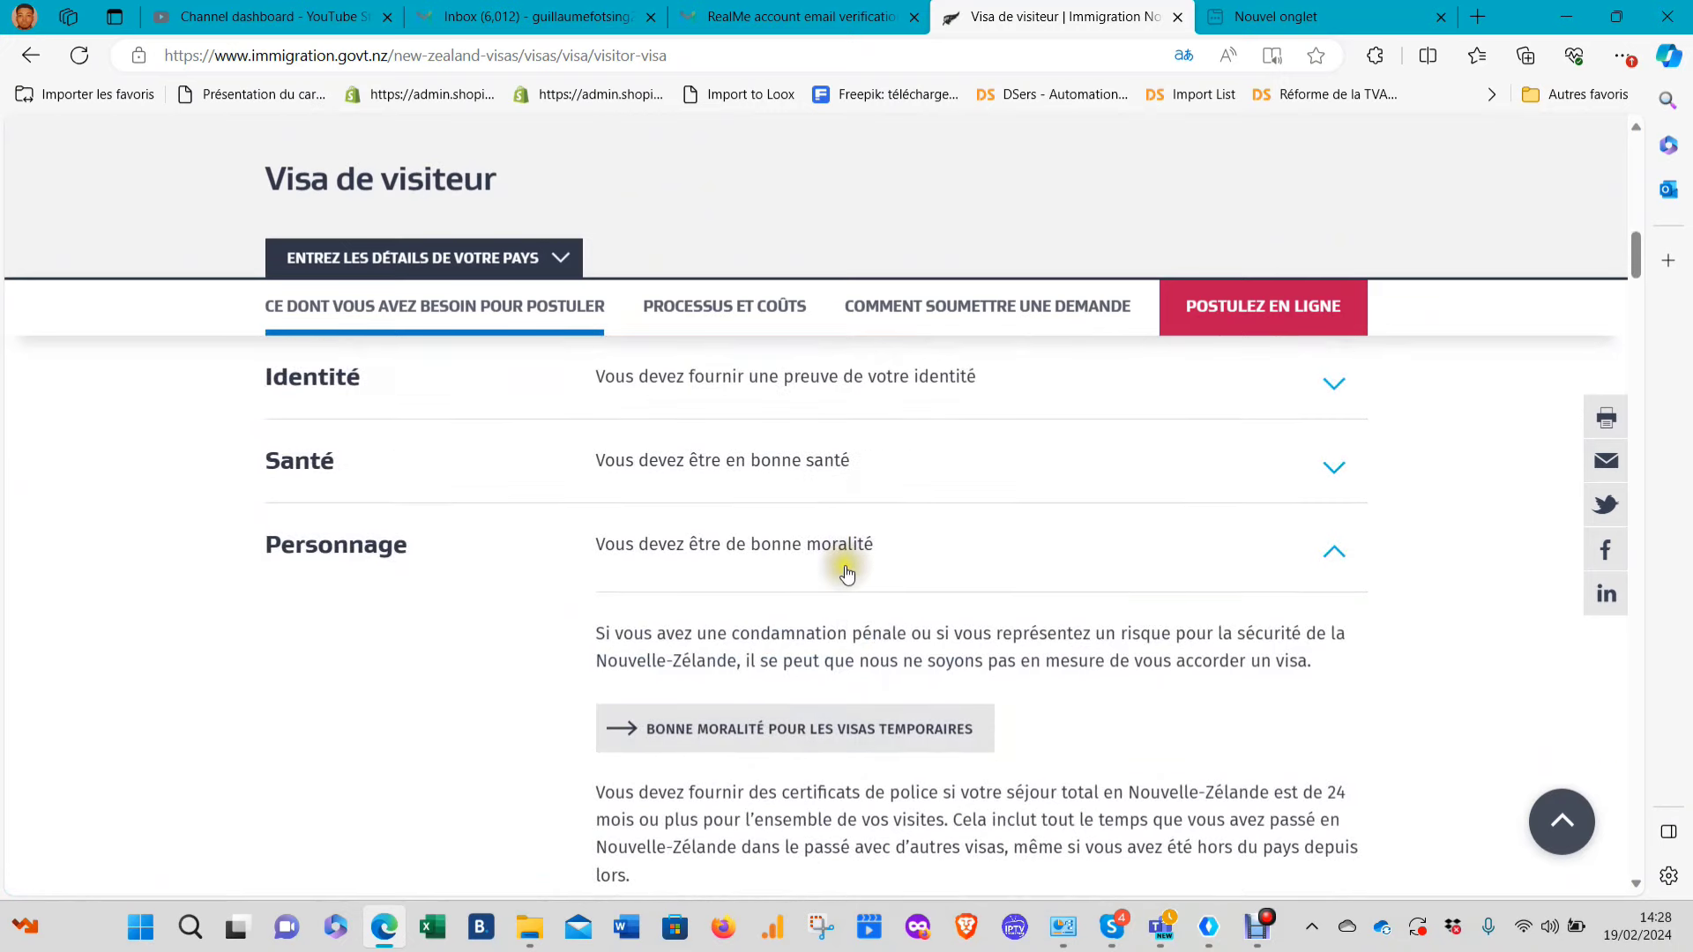
Collapse Personnage and expand Des intentions sincères to read how genuine intentions are judged
click(847, 574)
scroll(813, 567, down, 2)
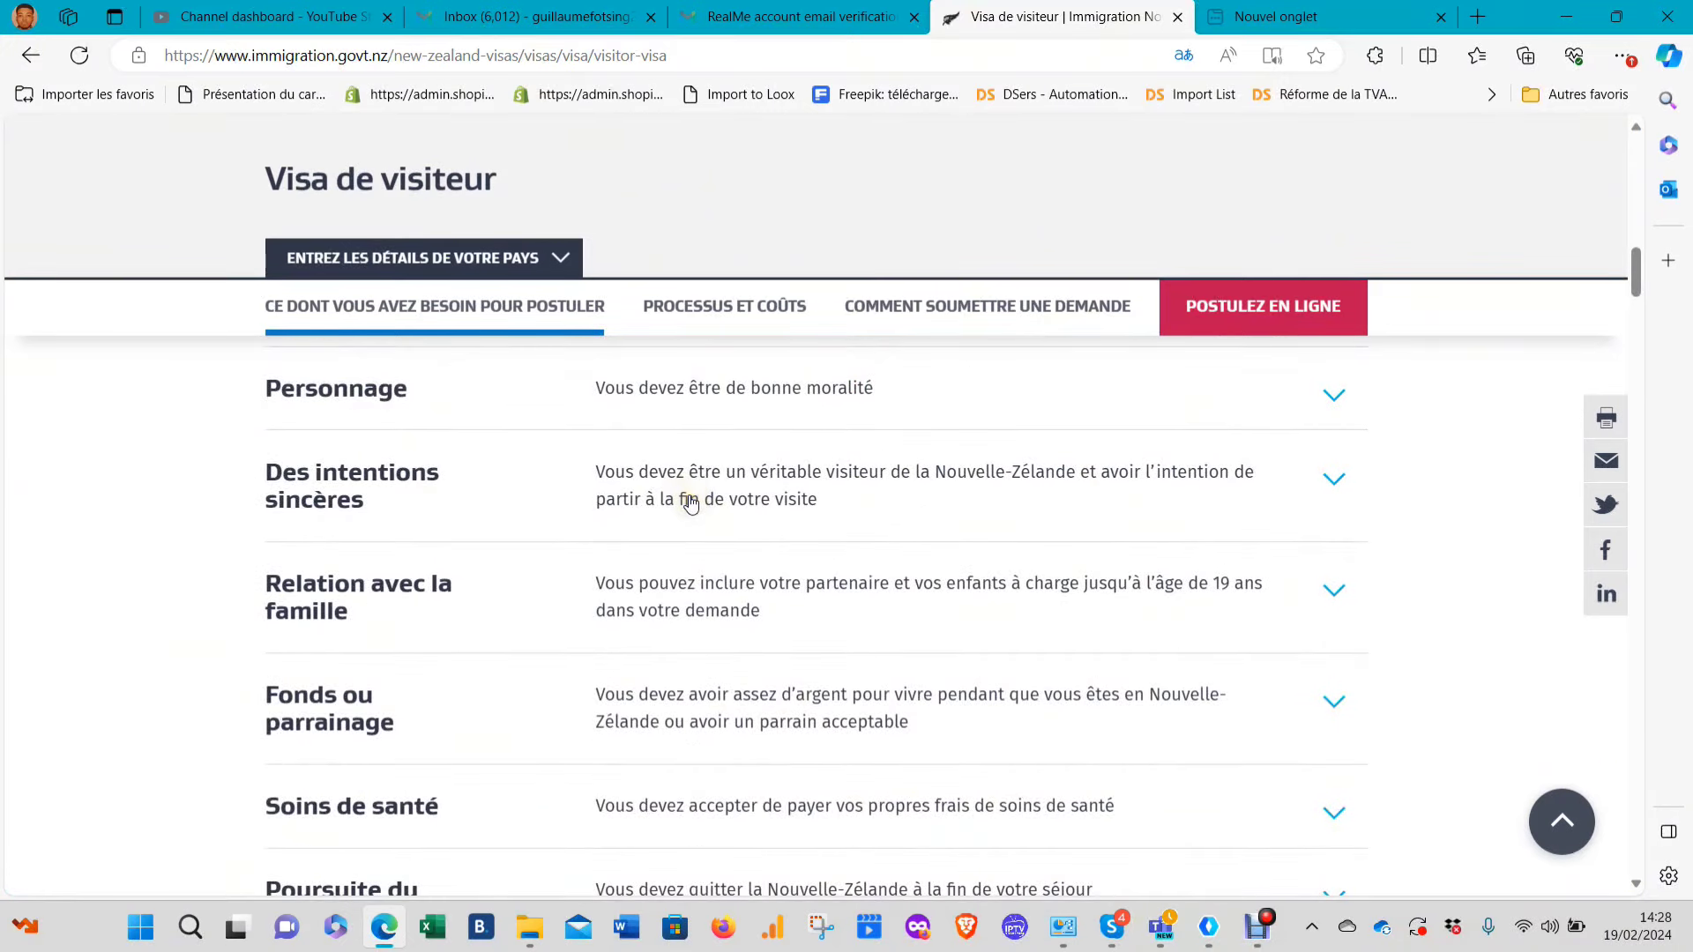
click(761, 481)
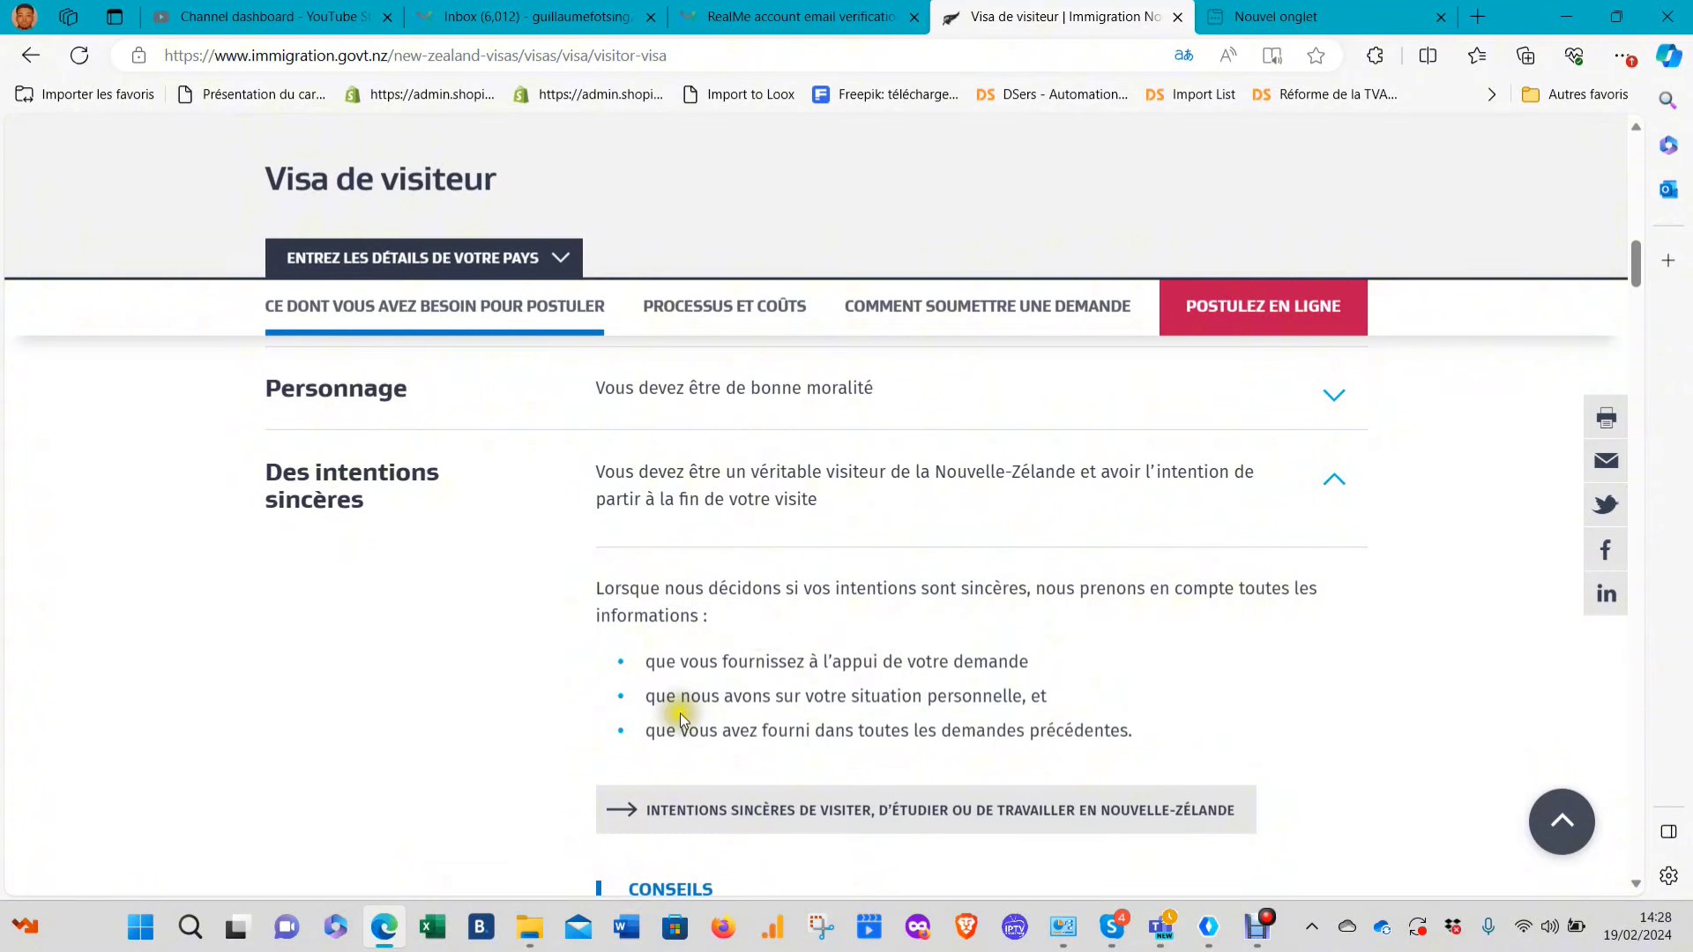
scroll(908, 705, down, 5)
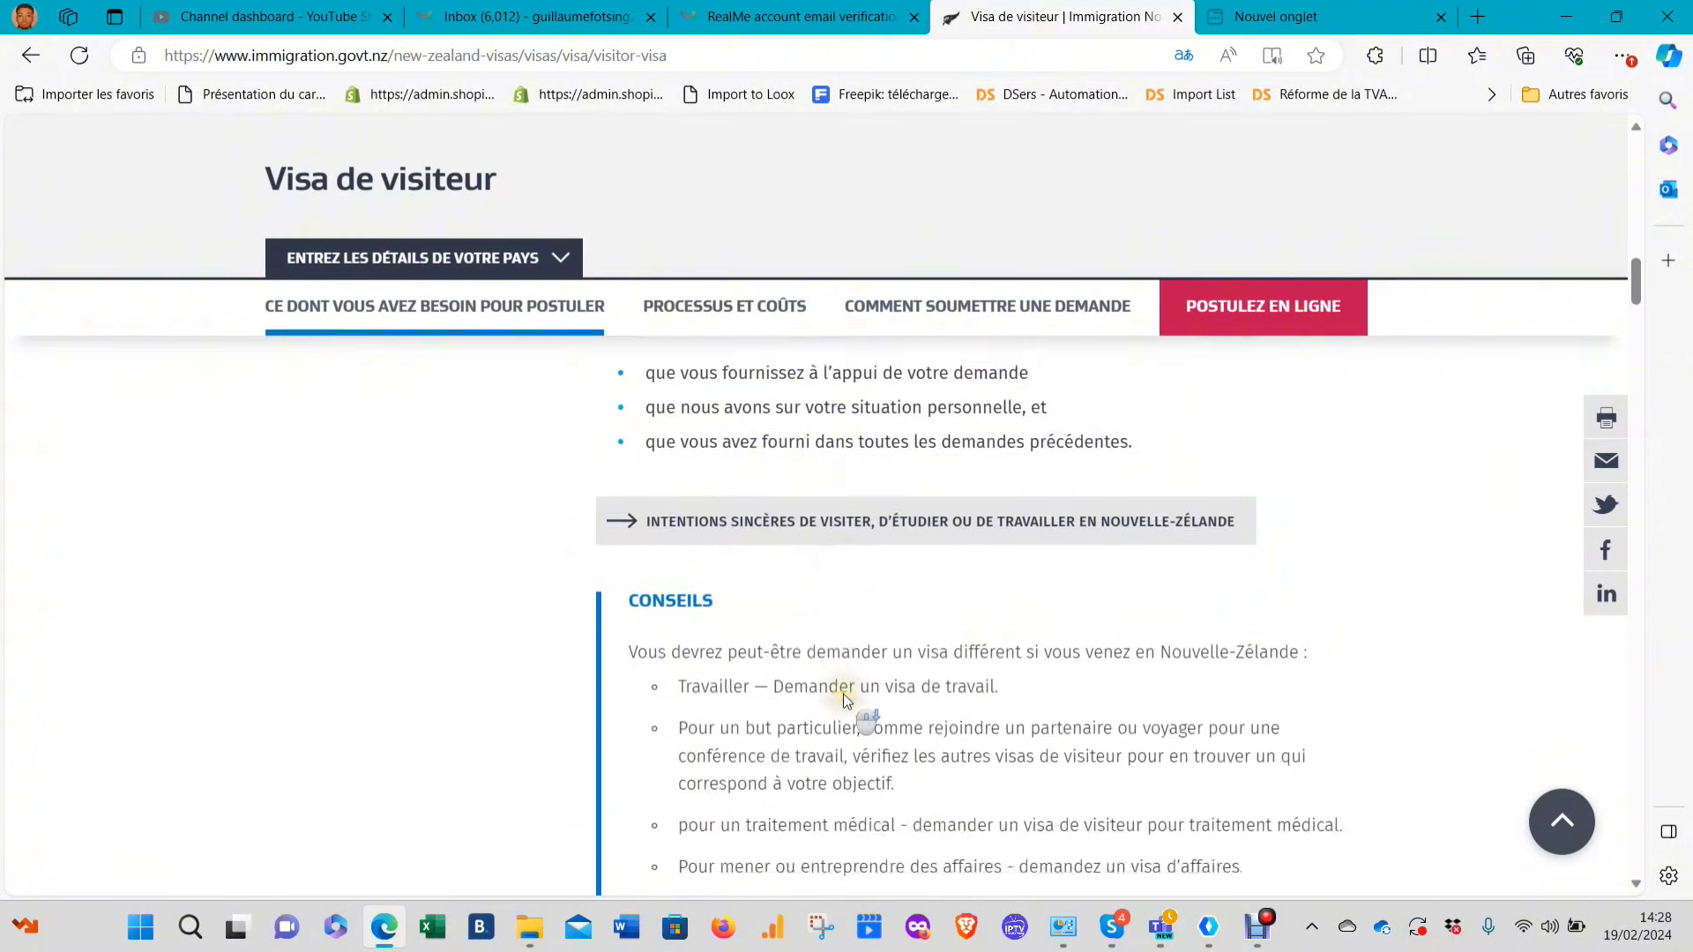
scroll(843, 686, up, 5)
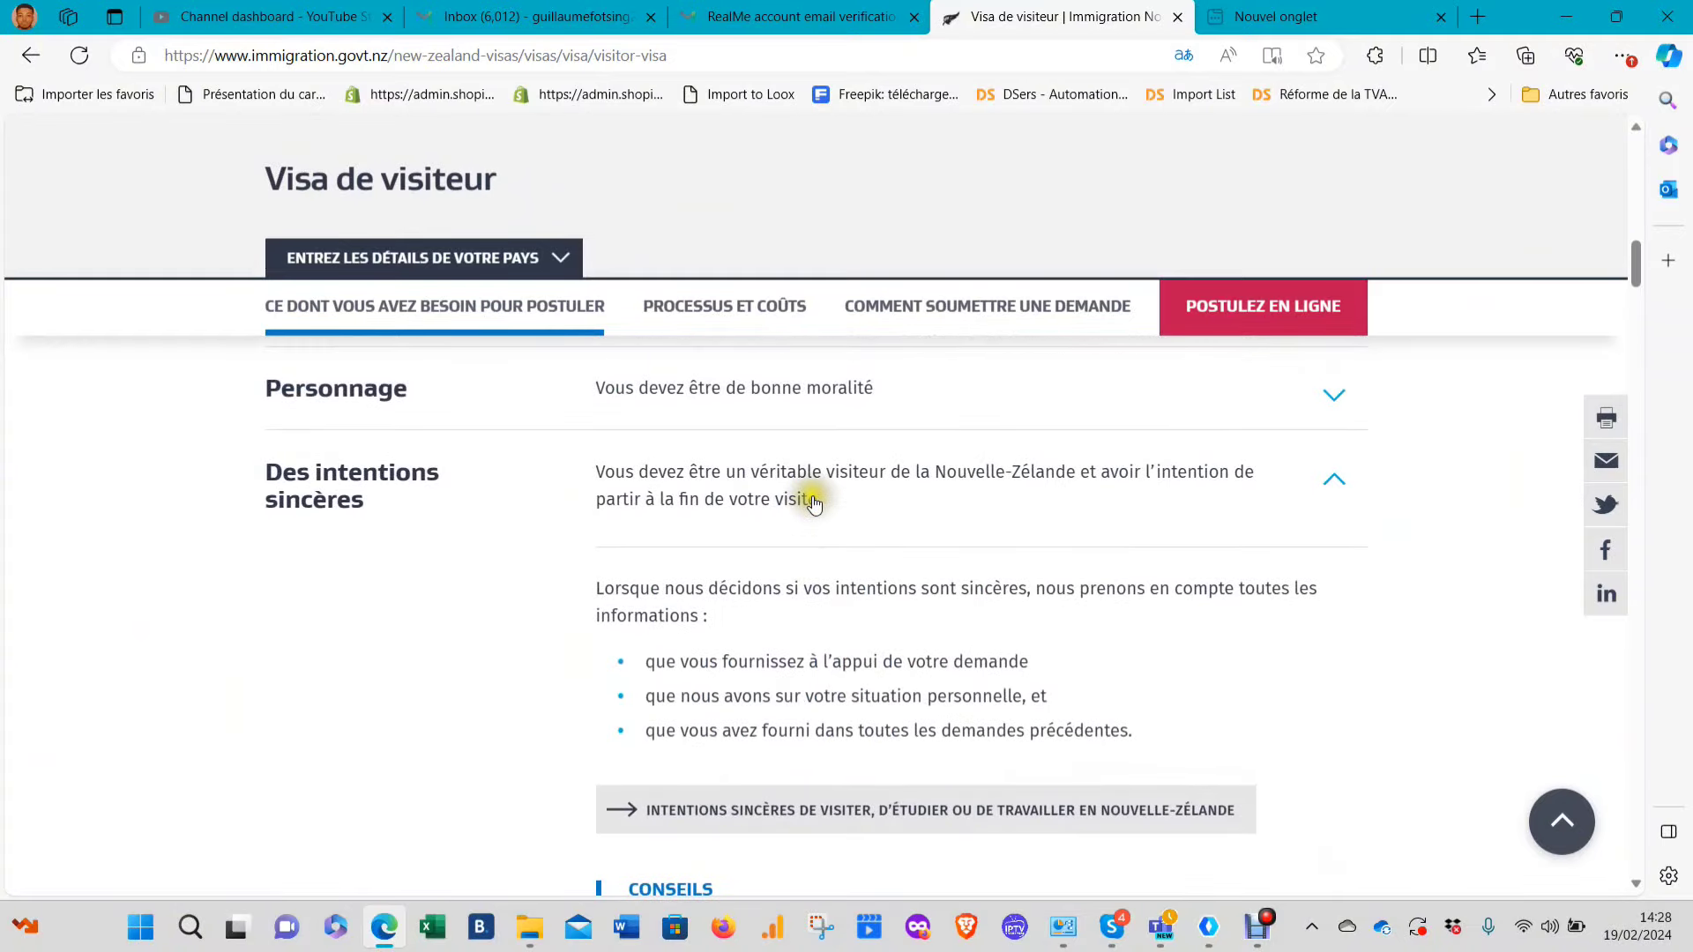
Collapse Des intentions sincères and read the Relation avec la famille requirements
click(813, 501)
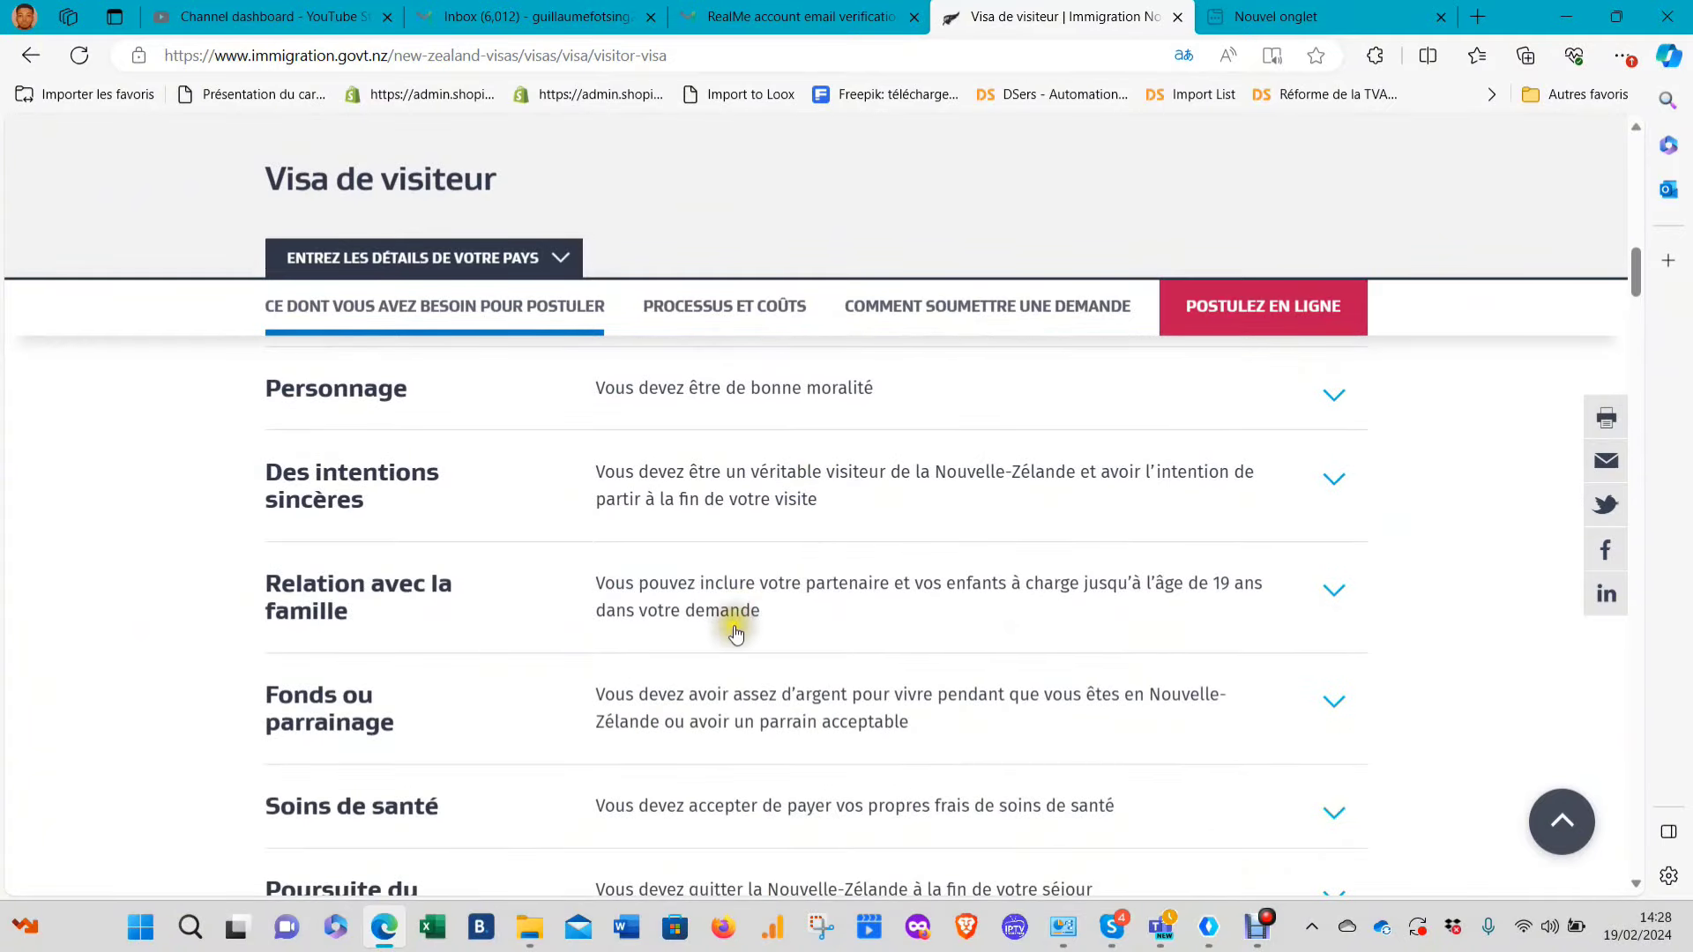
scroll(751, 628, down, 2)
click(764, 457)
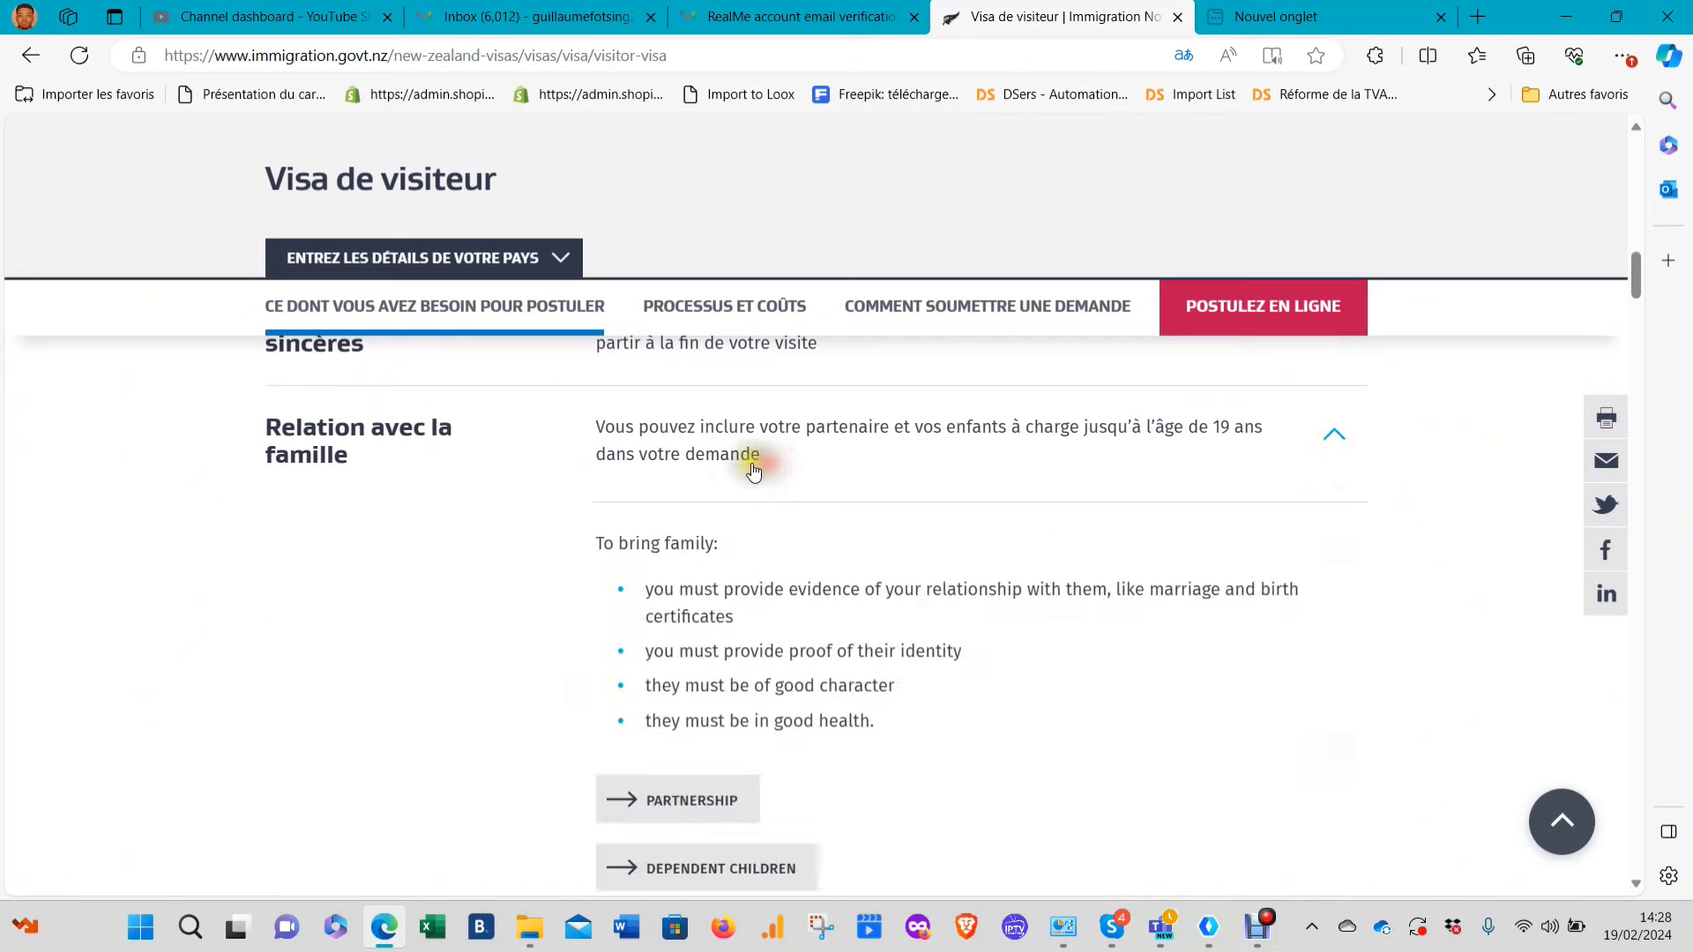
scroll(733, 572, down, 2)
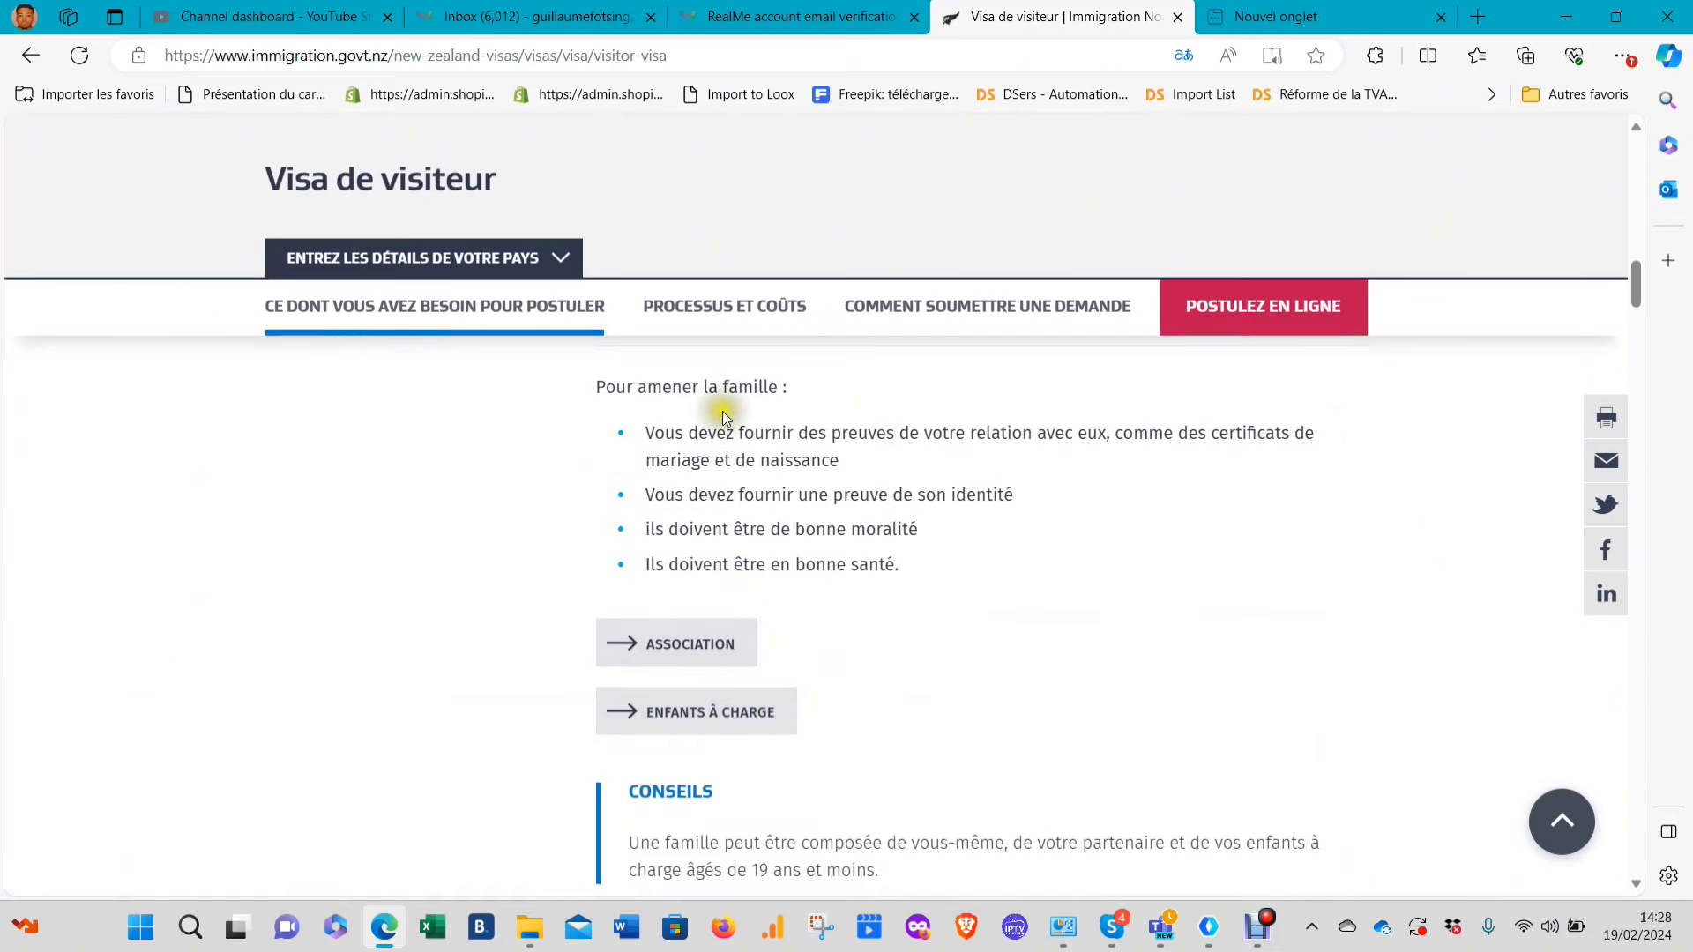
scroll(722, 415, up, 2)
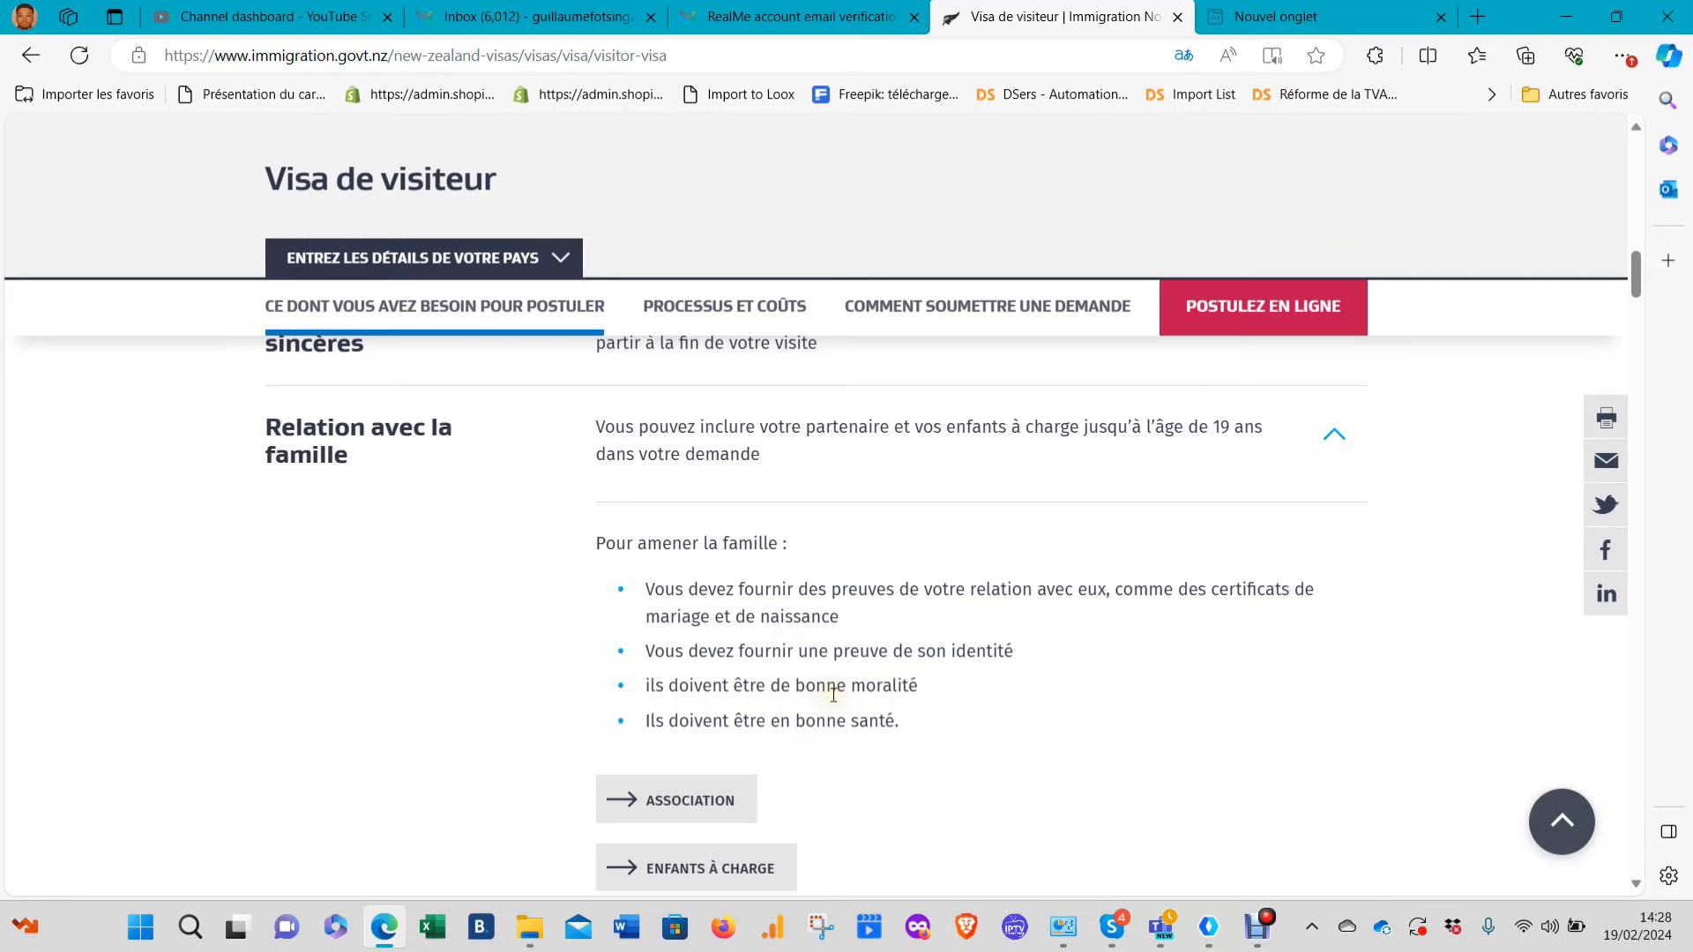
scroll(988, 542, down, 3)
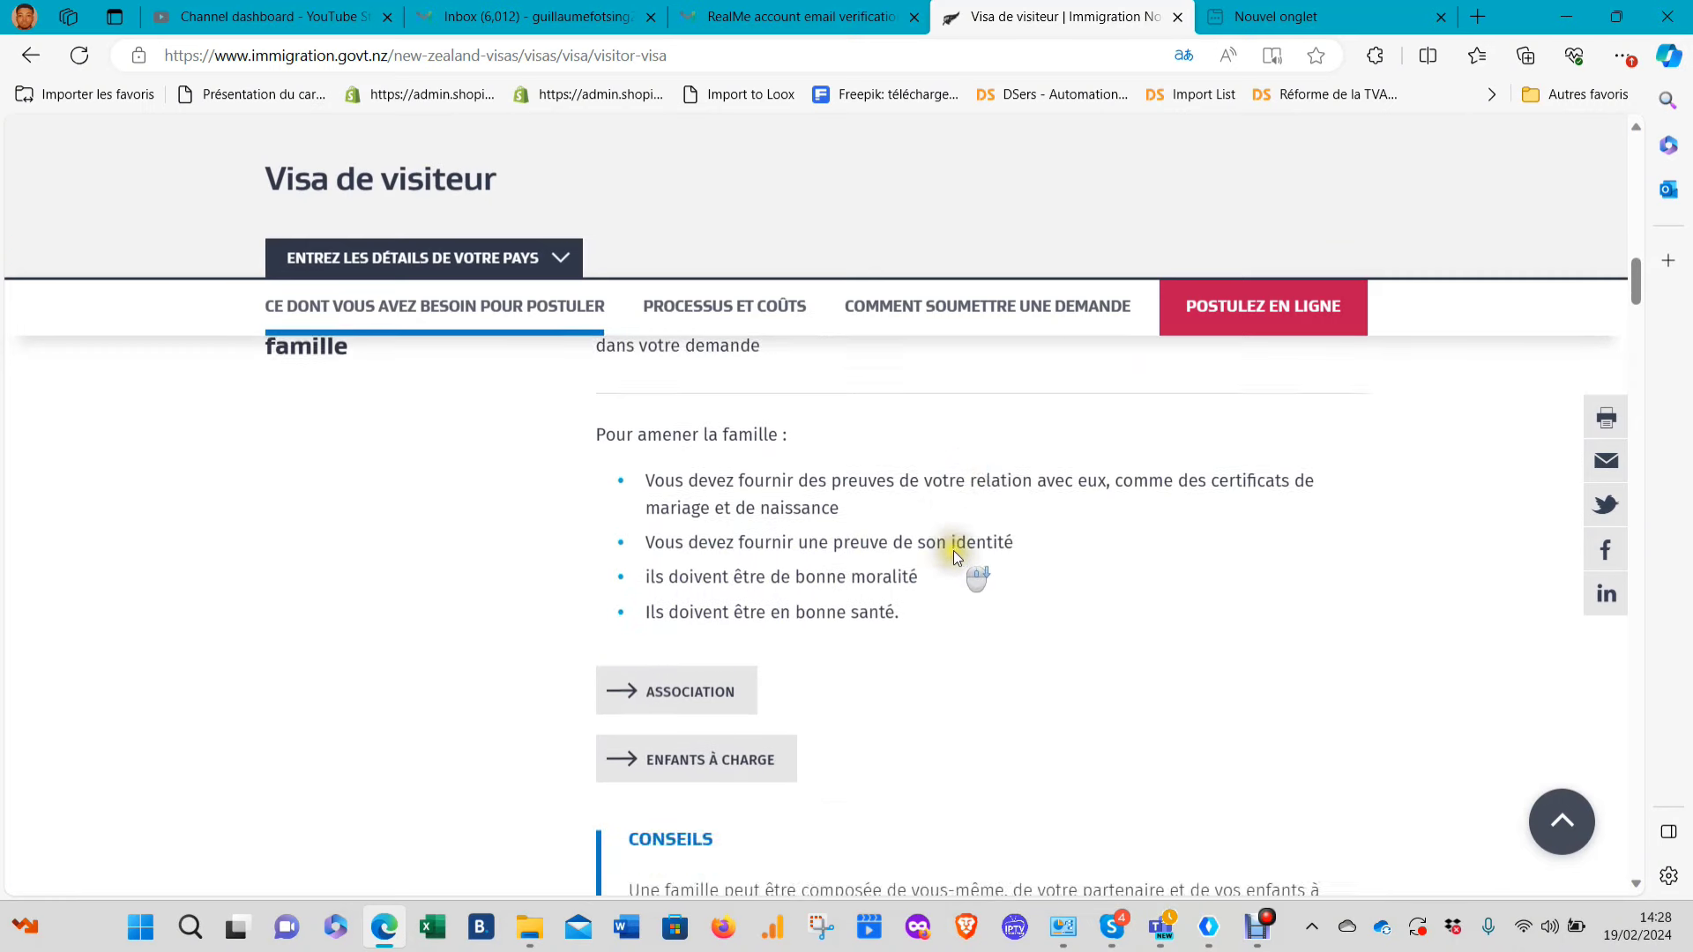
scroll(805, 718, down, 3)
scroll(805, 711, up, 4)
scroll(797, 703, down, 1)
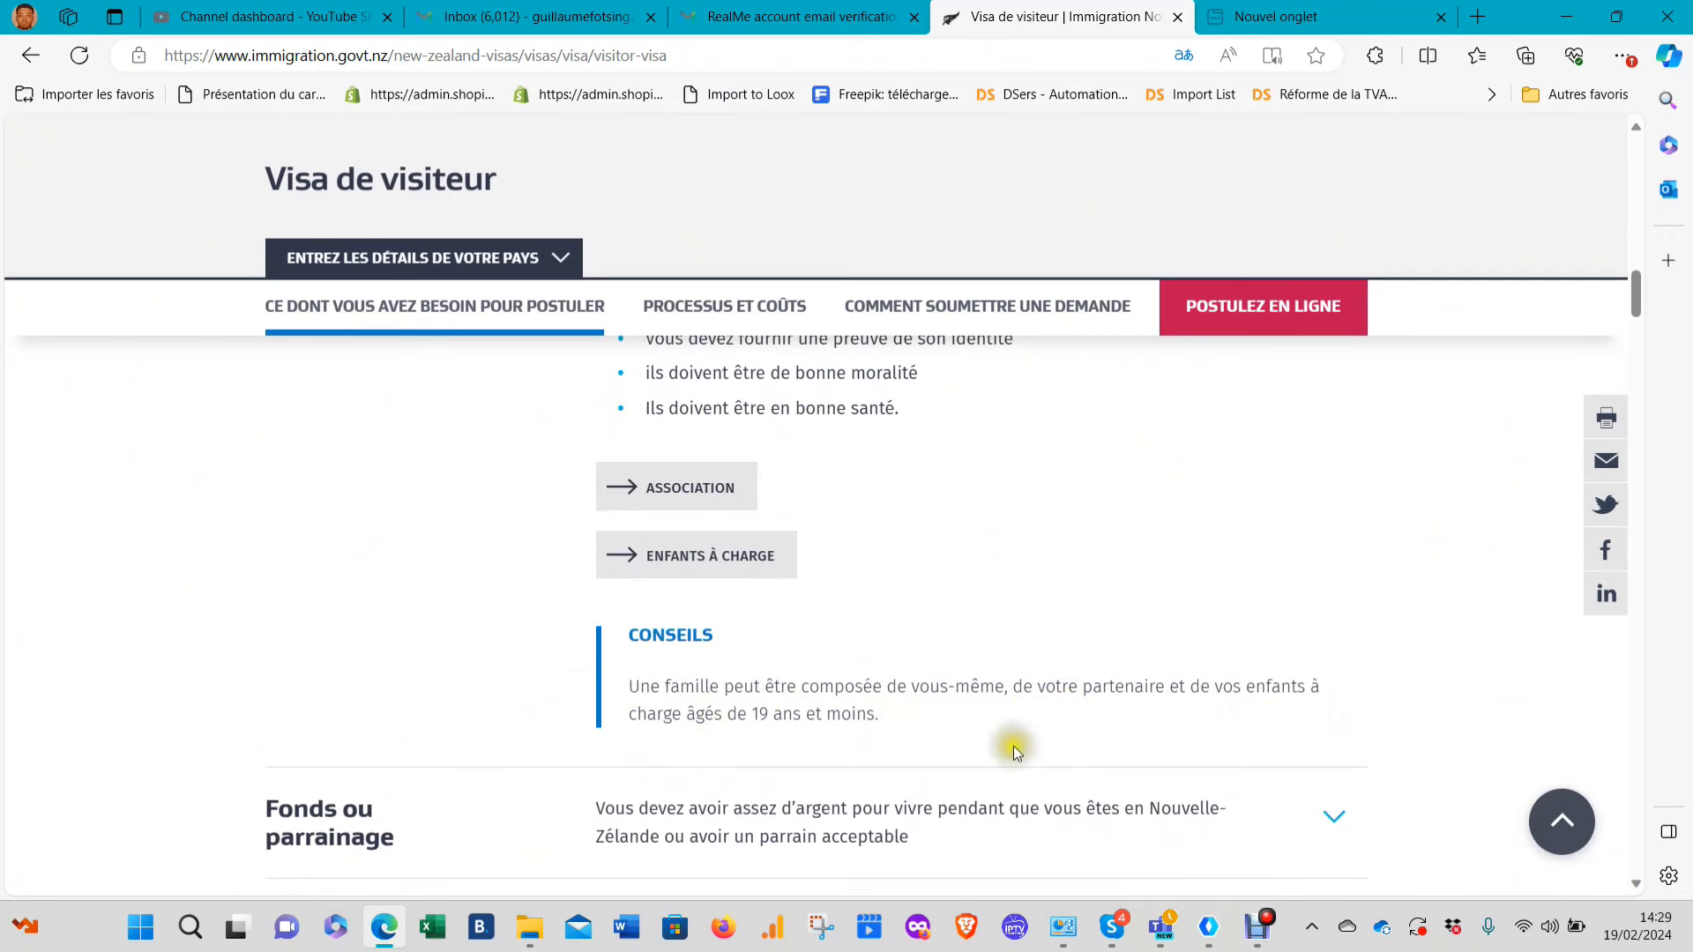
scroll(1023, 686, up, 3)
Collapse Relation avec la famille and read the Fonds ou parrainage sponsor evidence list
click(779, 472)
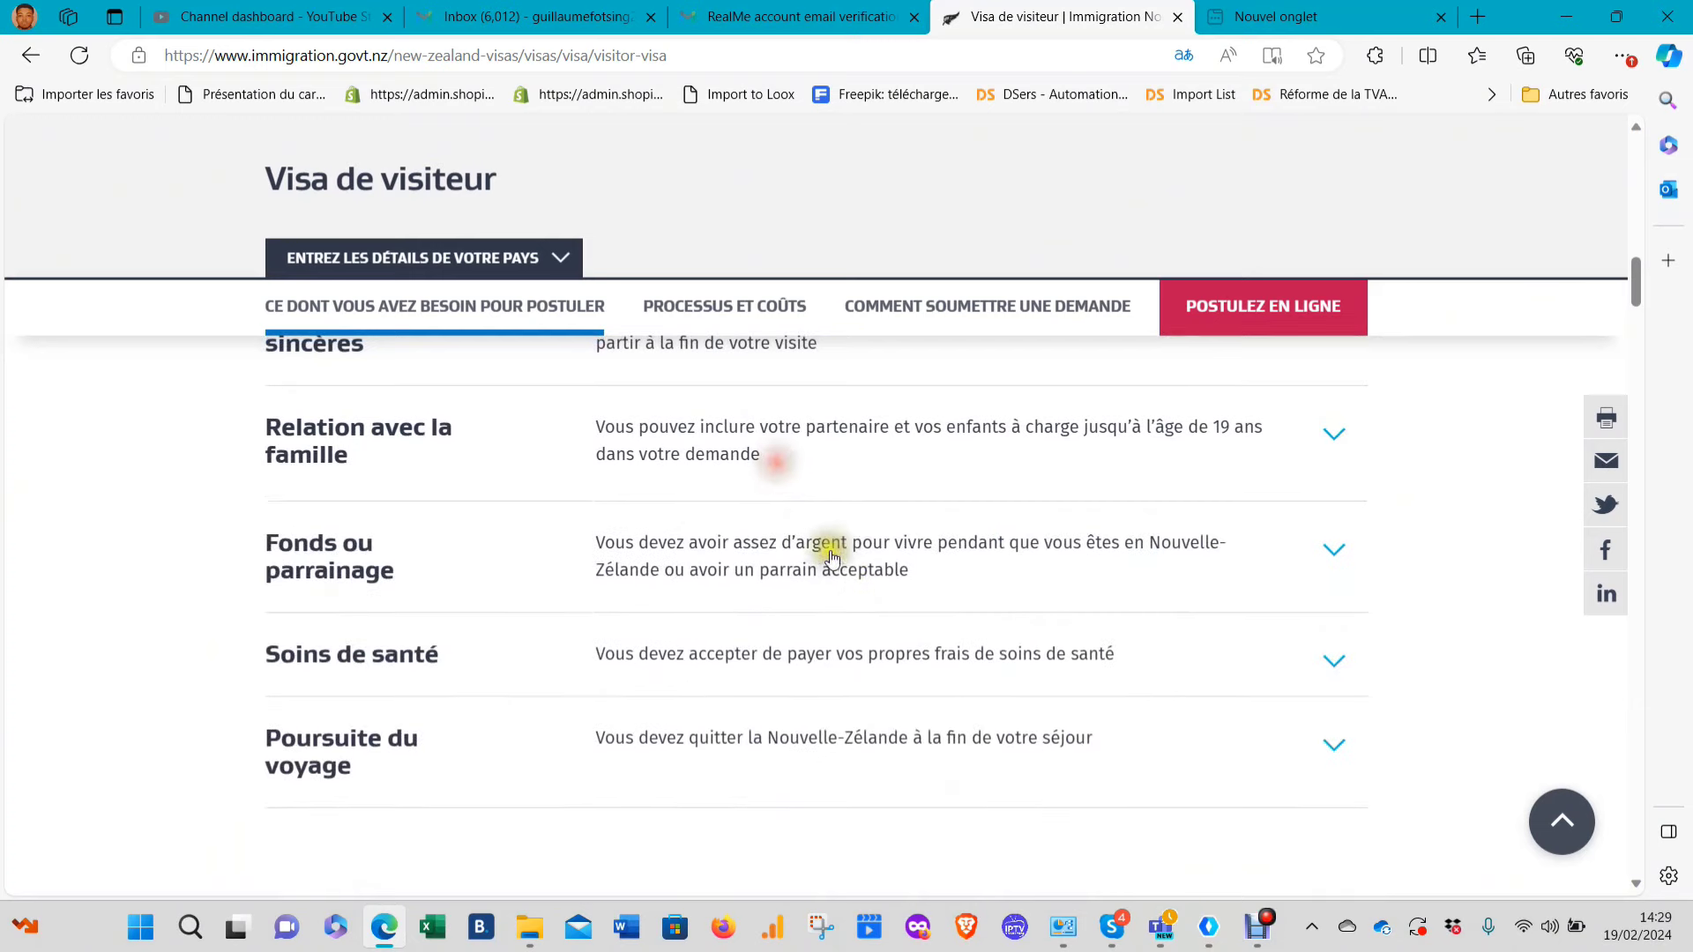
click(763, 549)
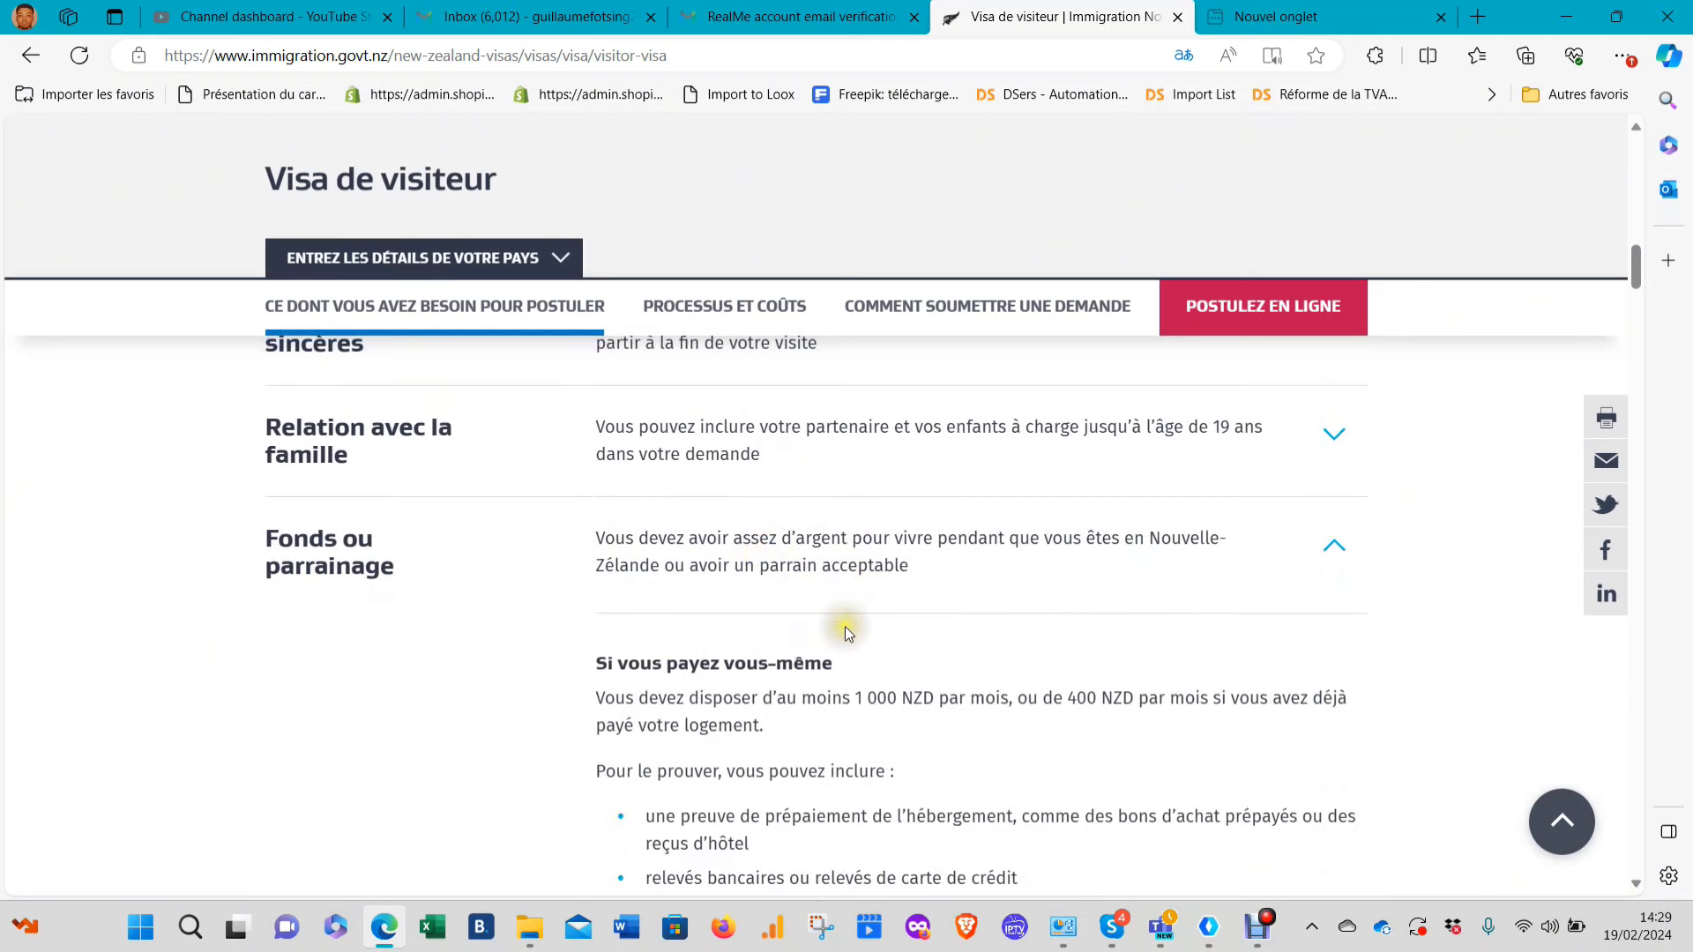
scroll(845, 626, down, 2)
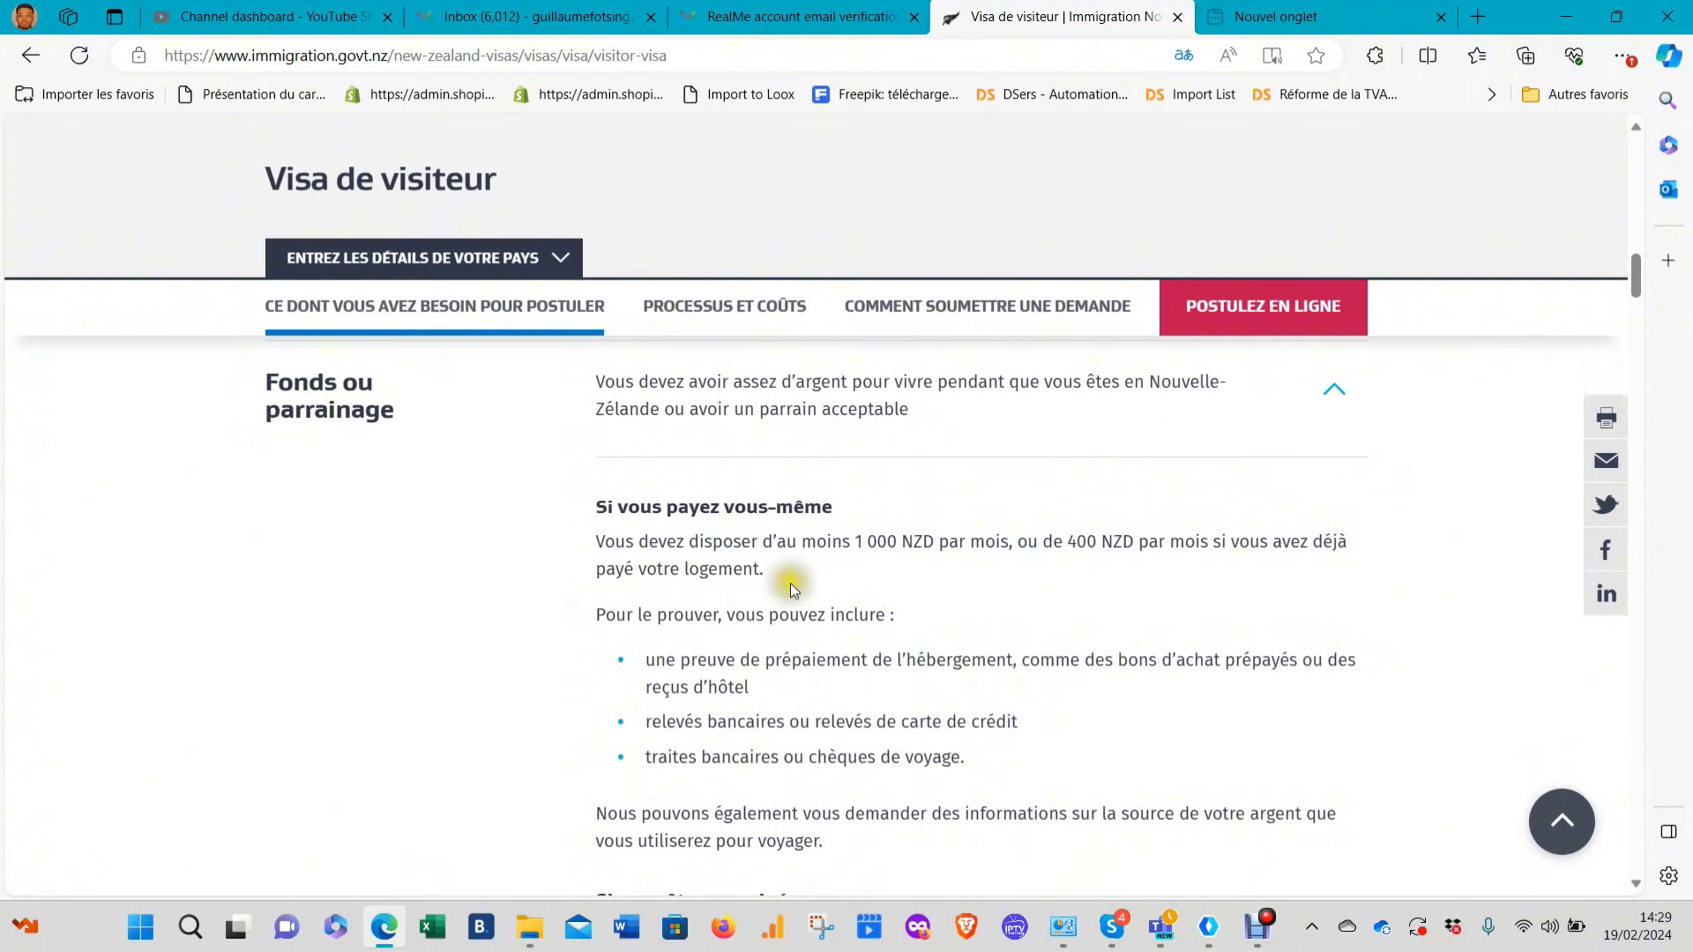
scroll(790, 584, down, 2)
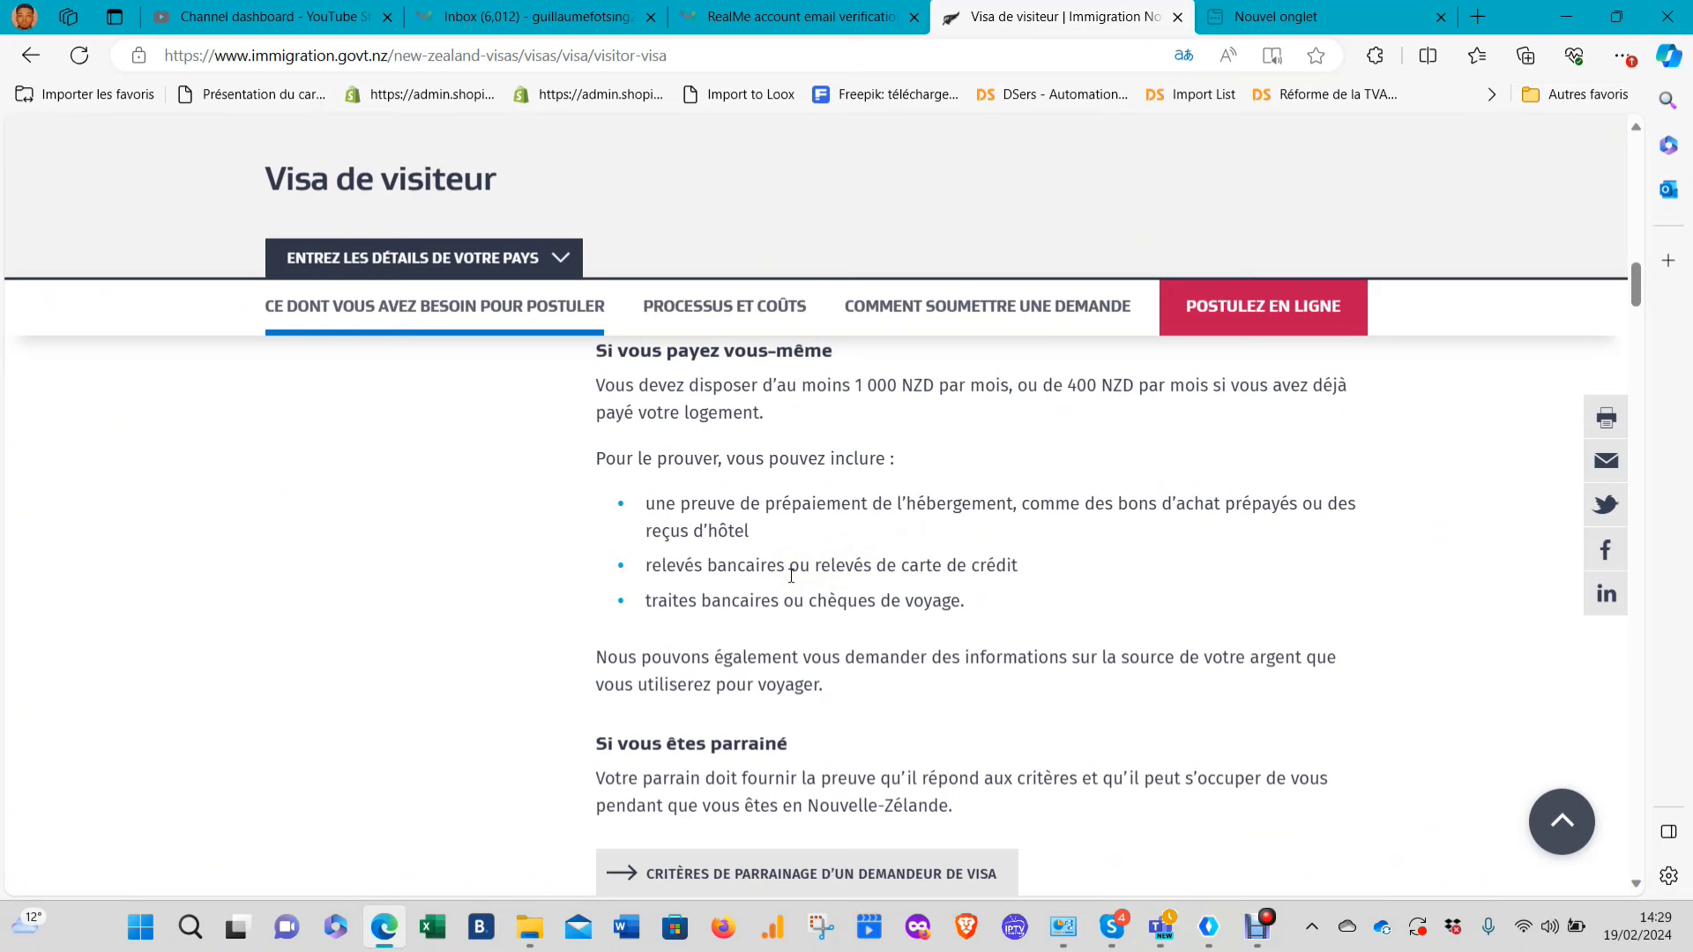
click(774, 575)
click(807, 612)
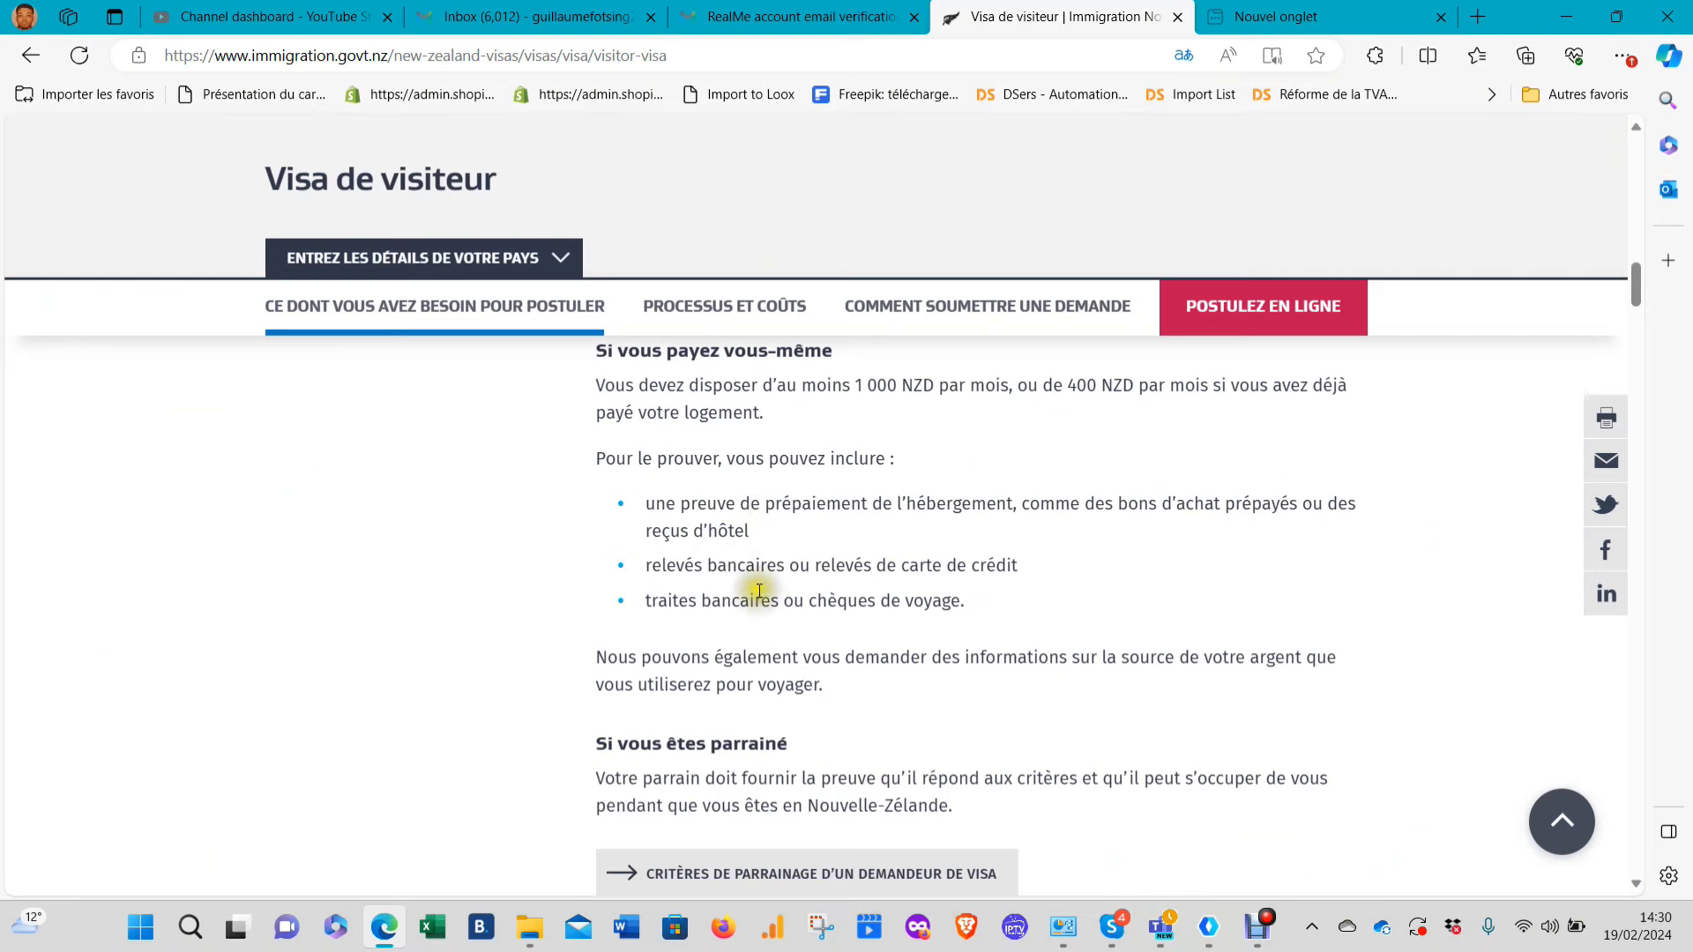
scroll(758, 741, down, 2)
scroll(755, 639, down, 2)
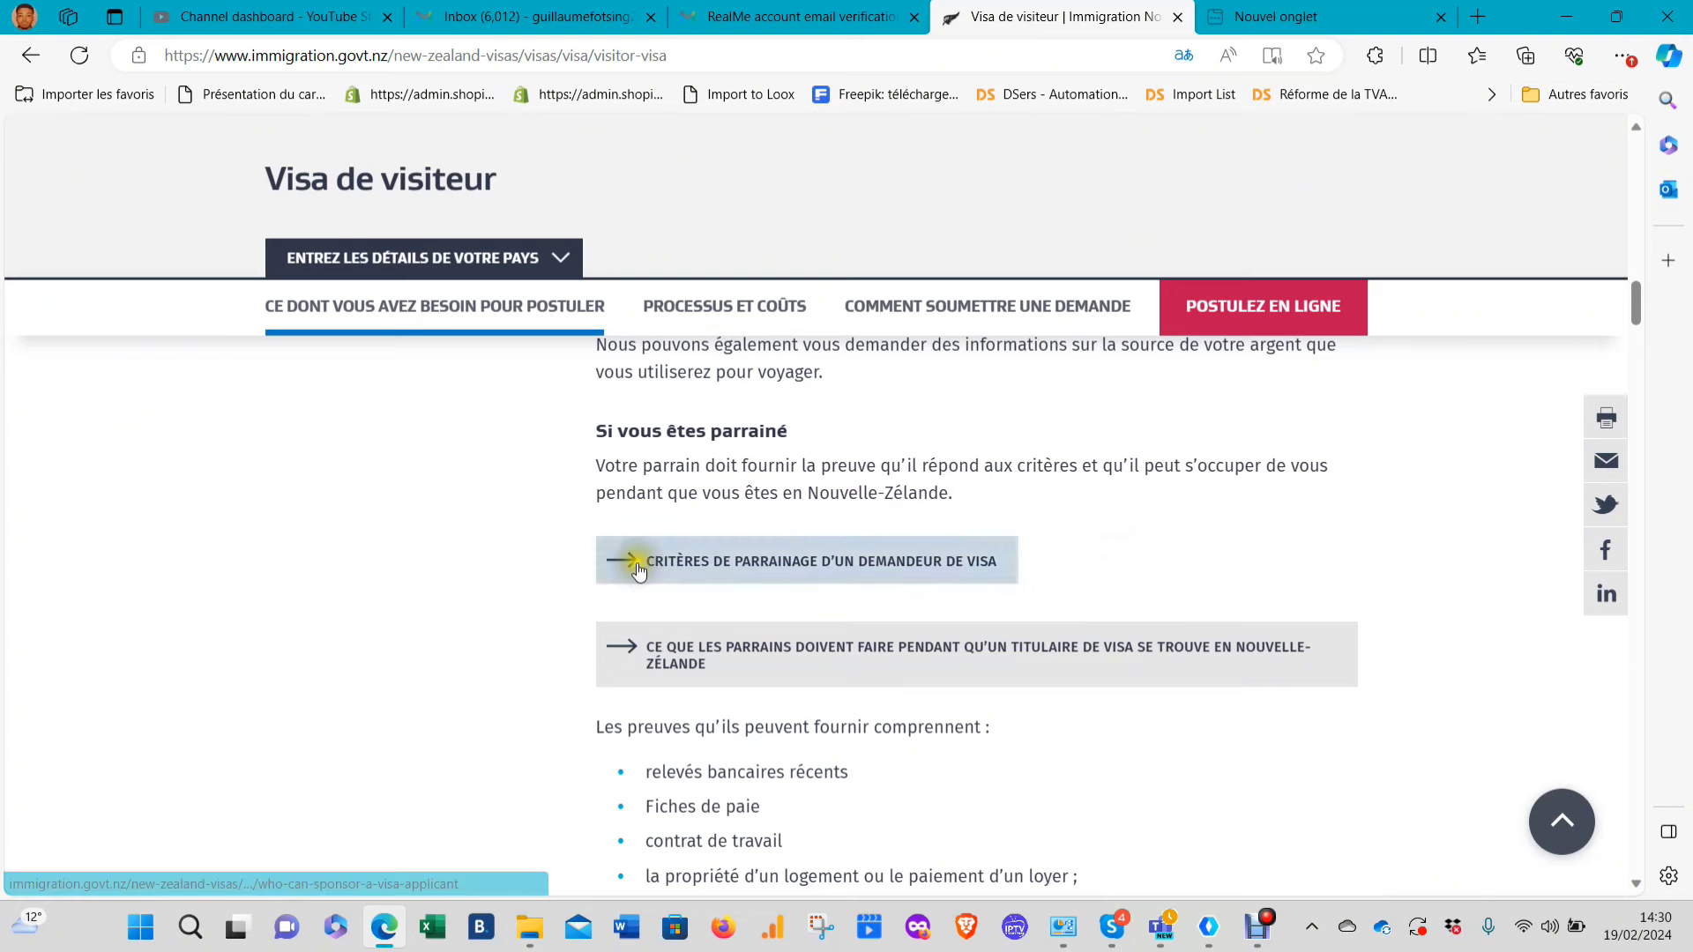
Open 'Critères de parrainage d'un demandeur de visa' and read down to the individual sponsor criteria
click(835, 571)
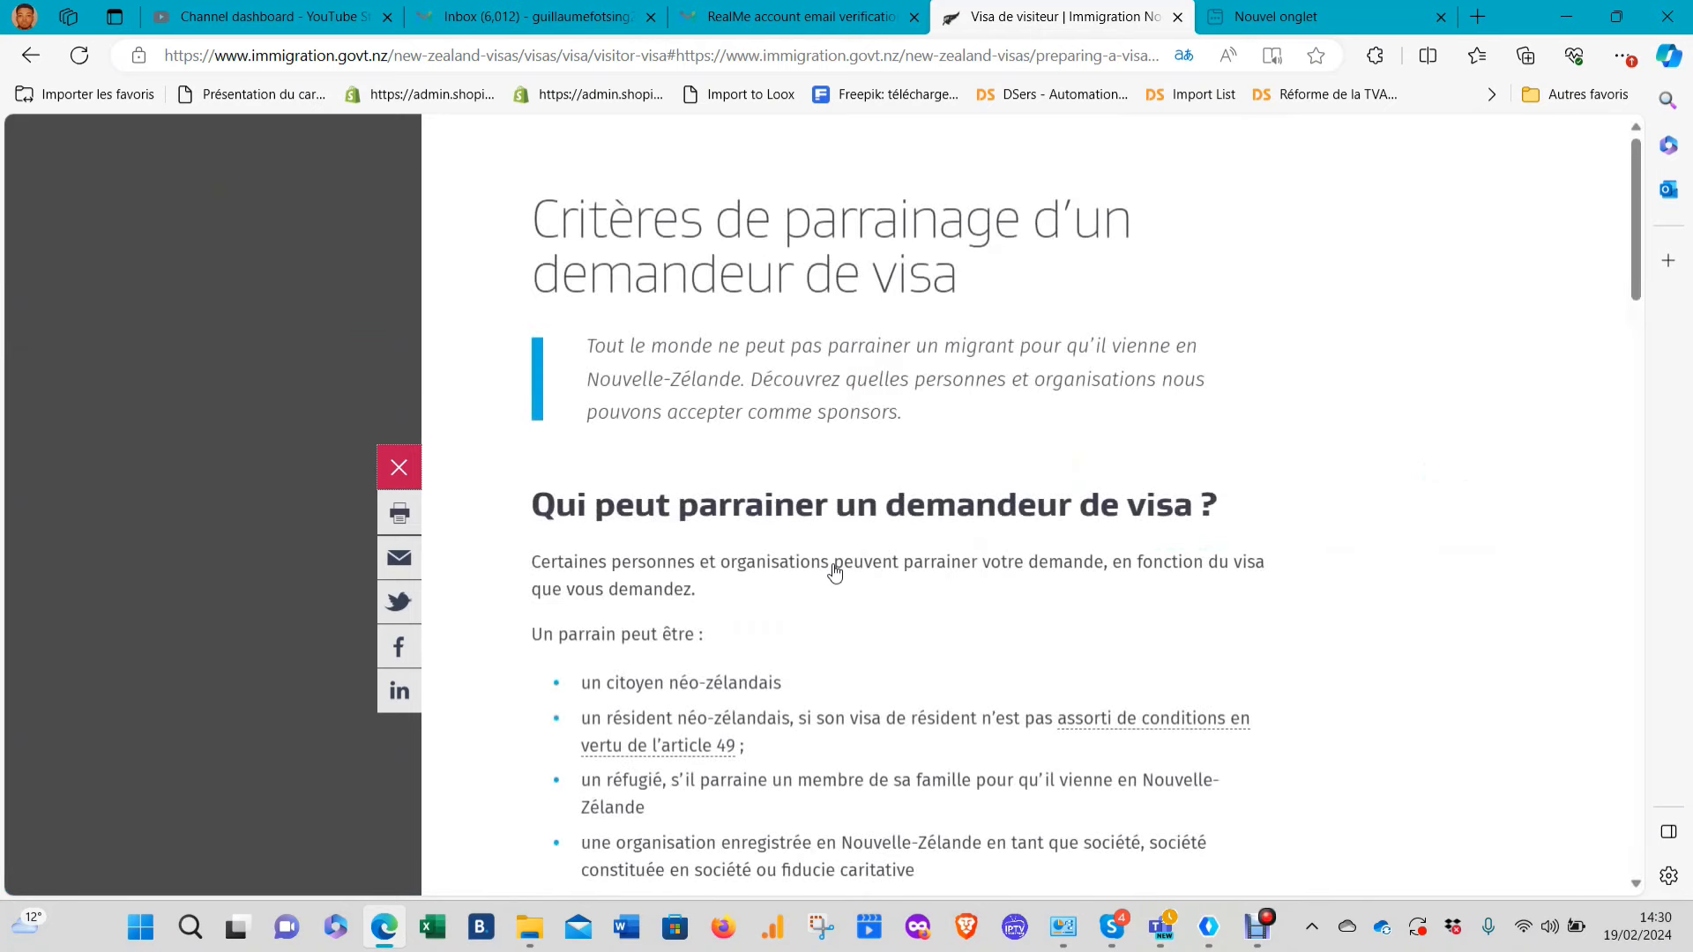
scroll(846, 516, down, 2)
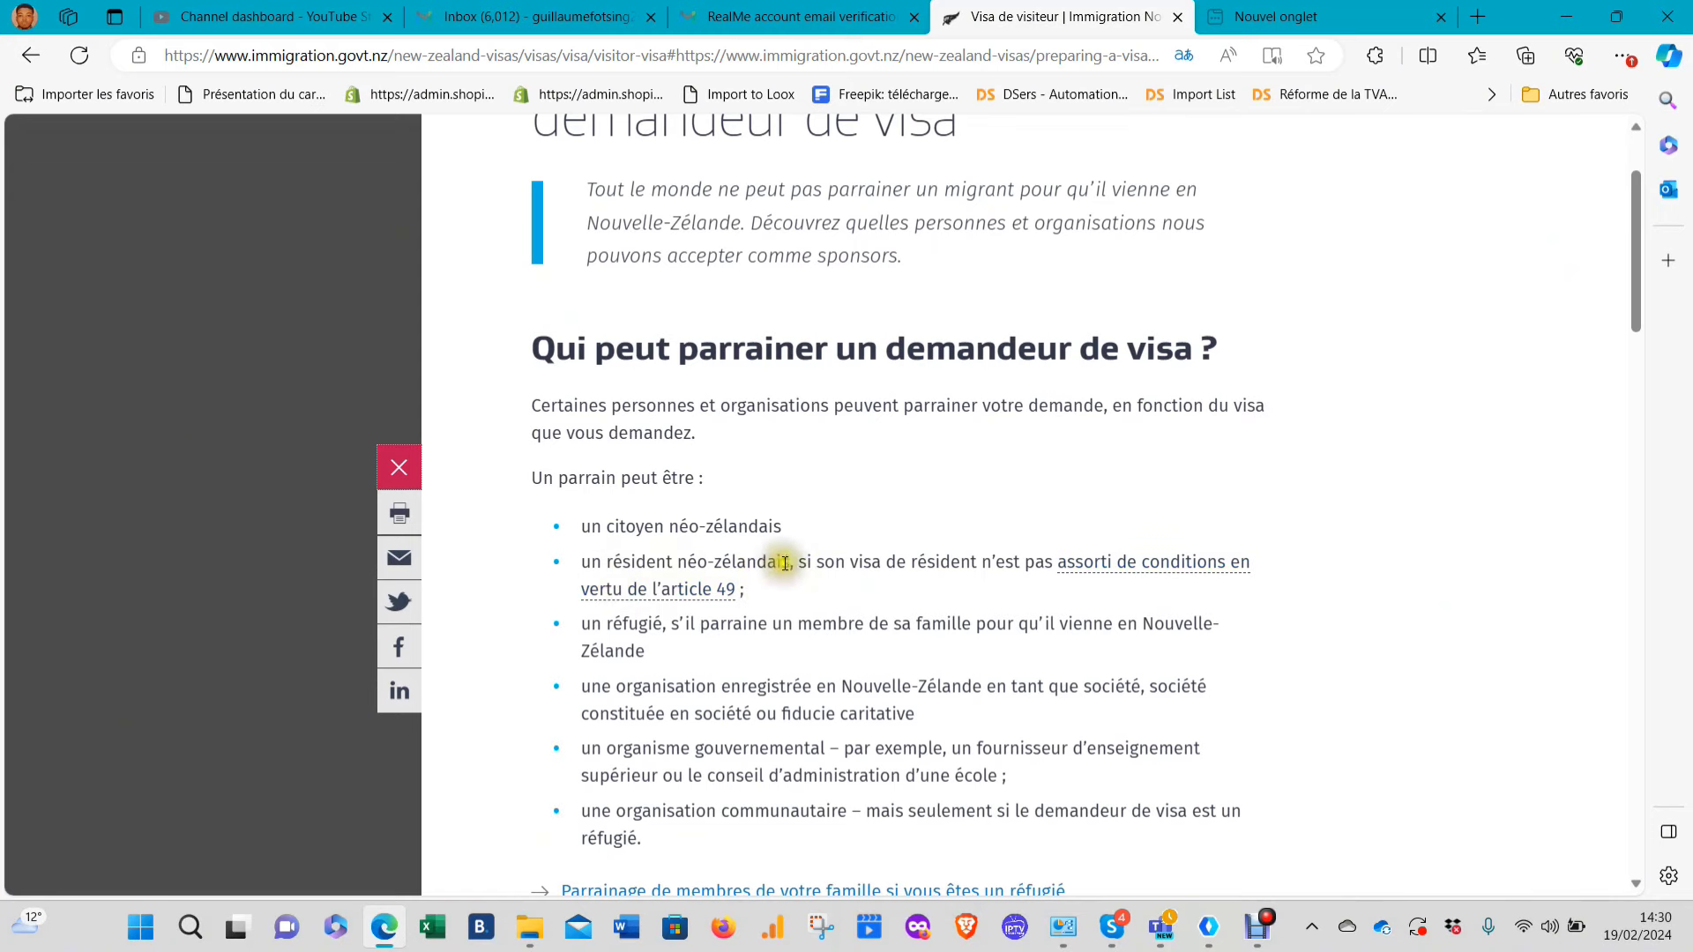
scroll(691, 666, down, 10)
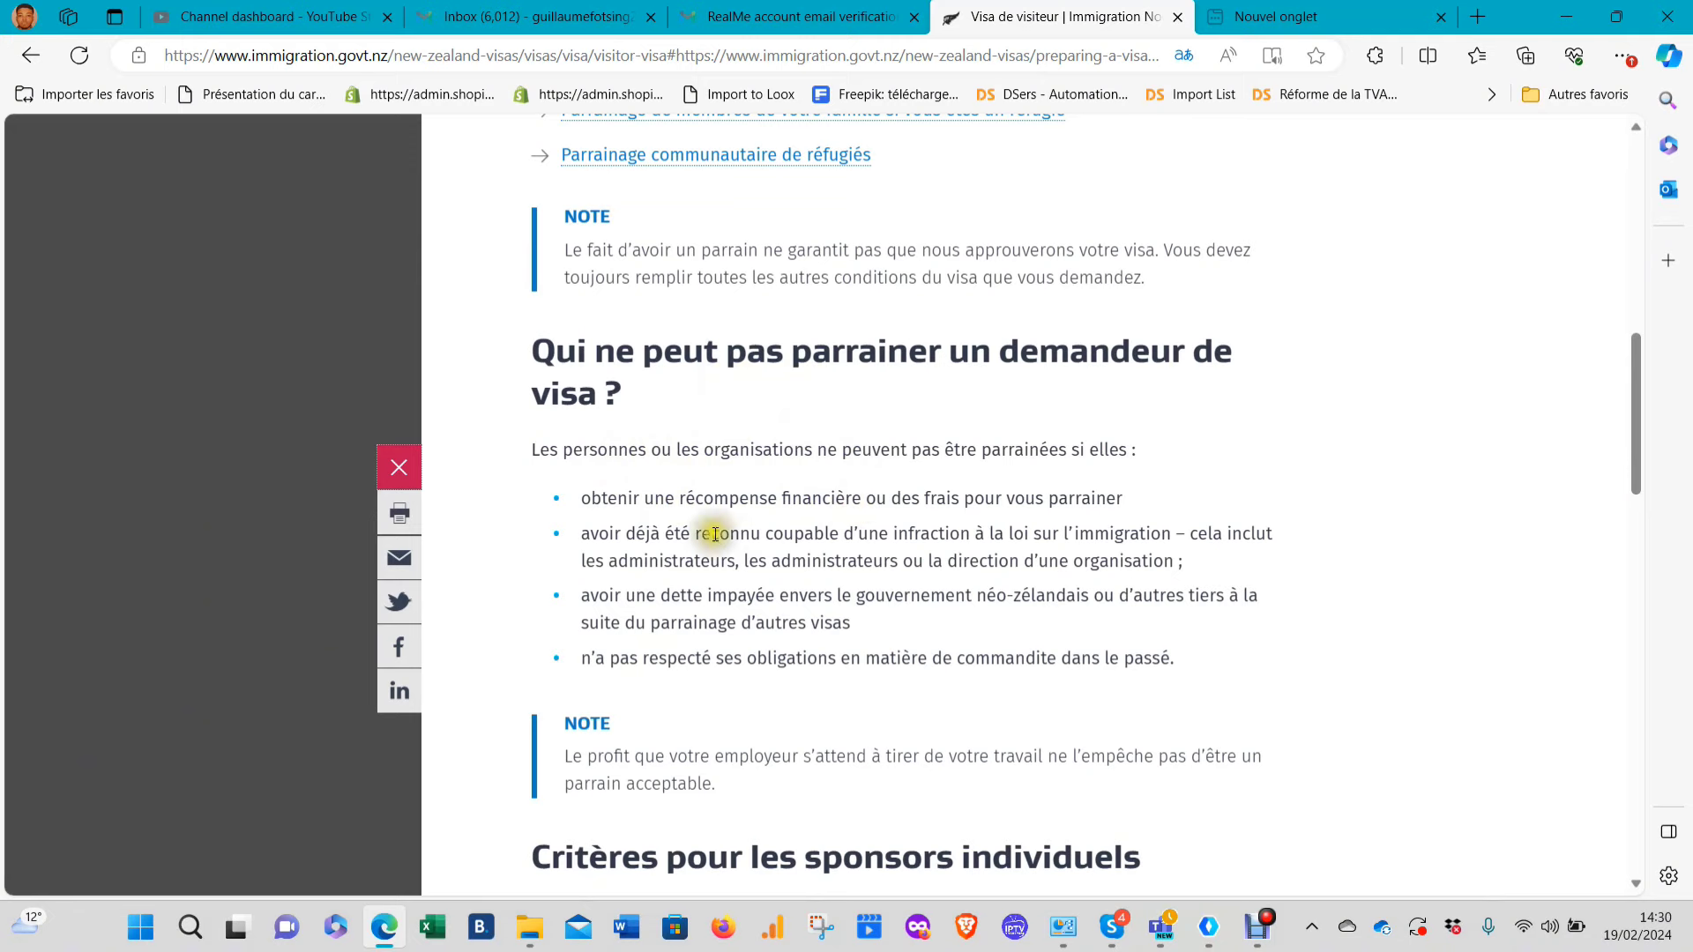
scroll(889, 538, down, 5)
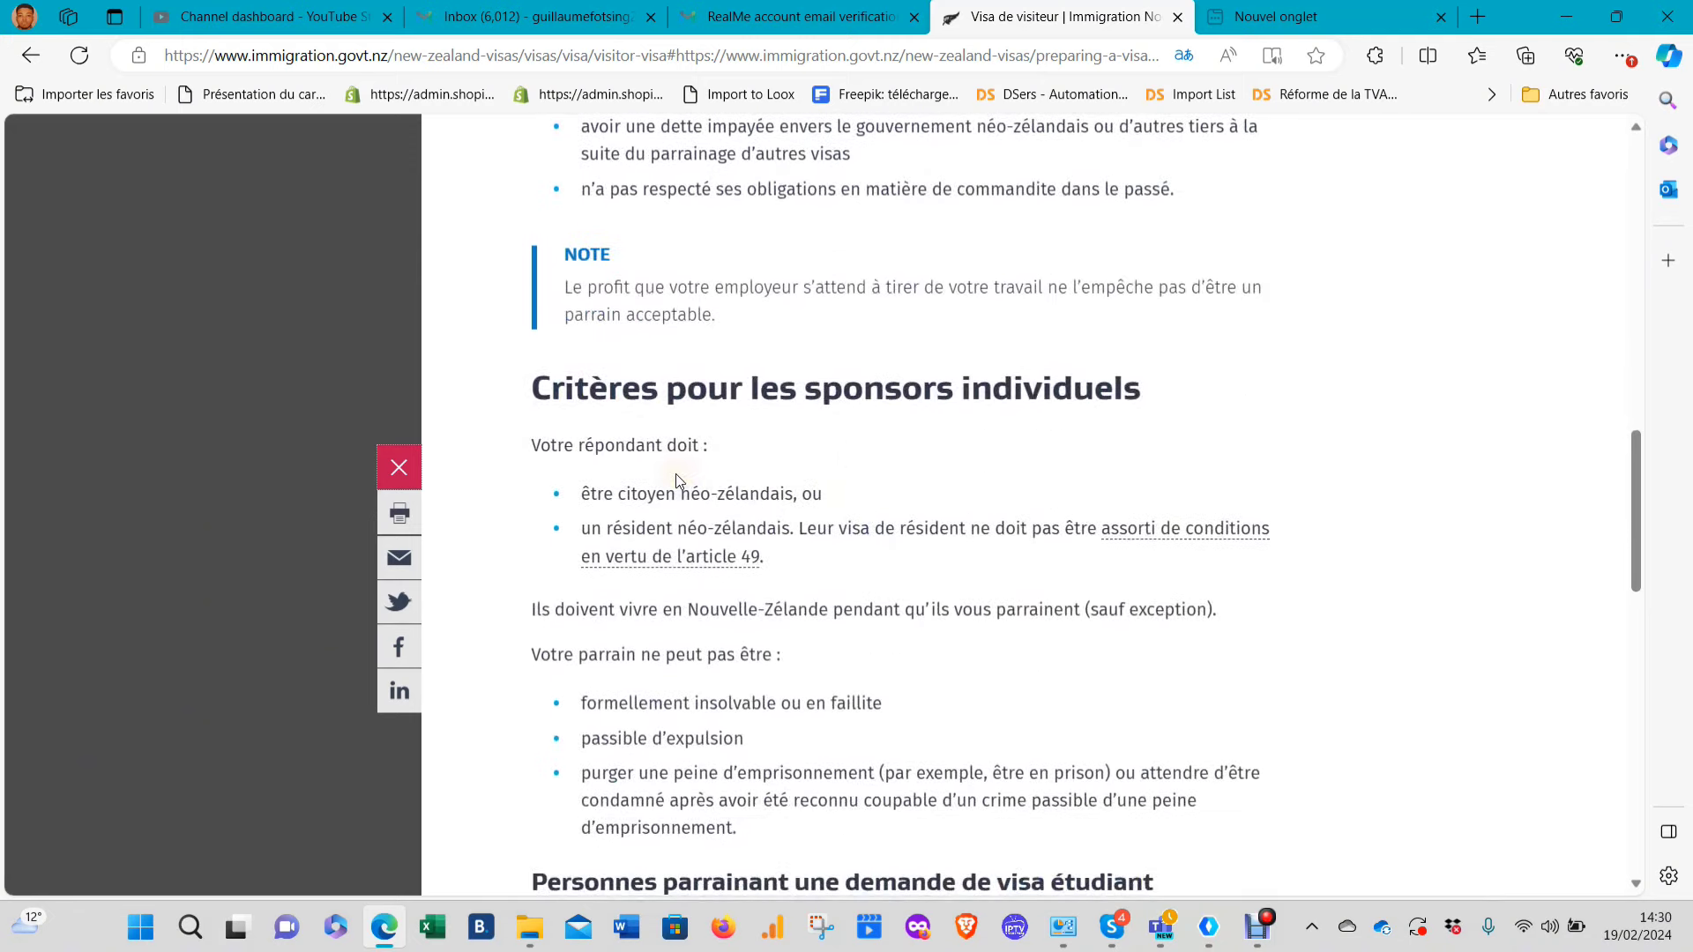
scroll(676, 476, down, 2)
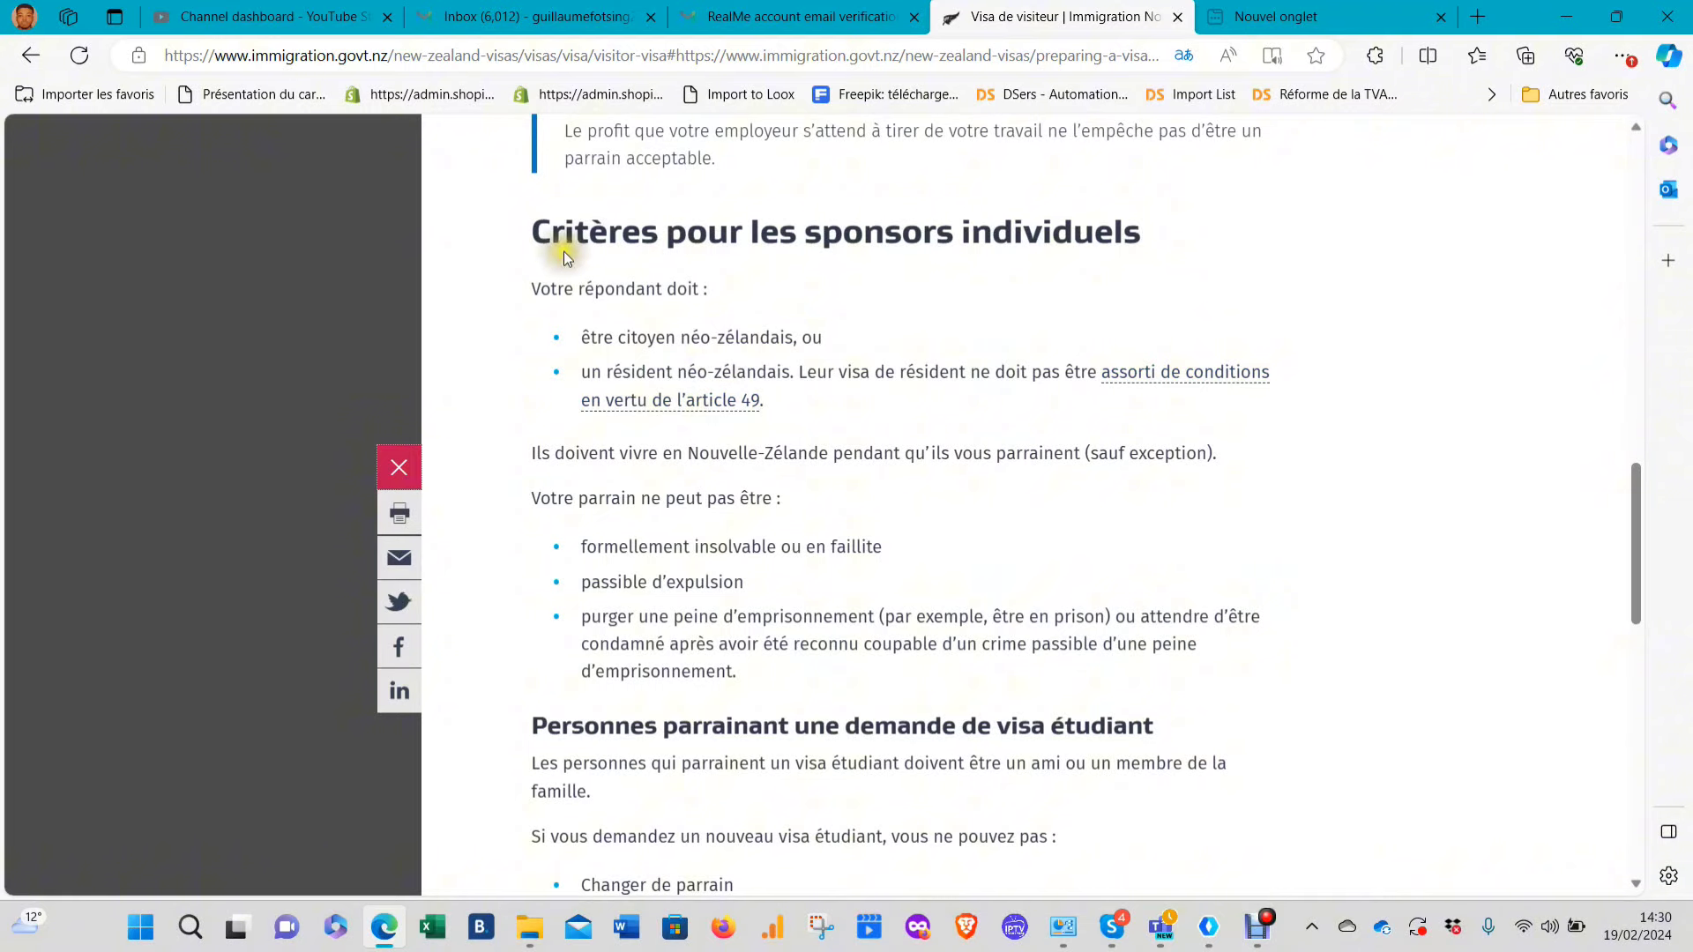
scroll(679, 381, down, 3)
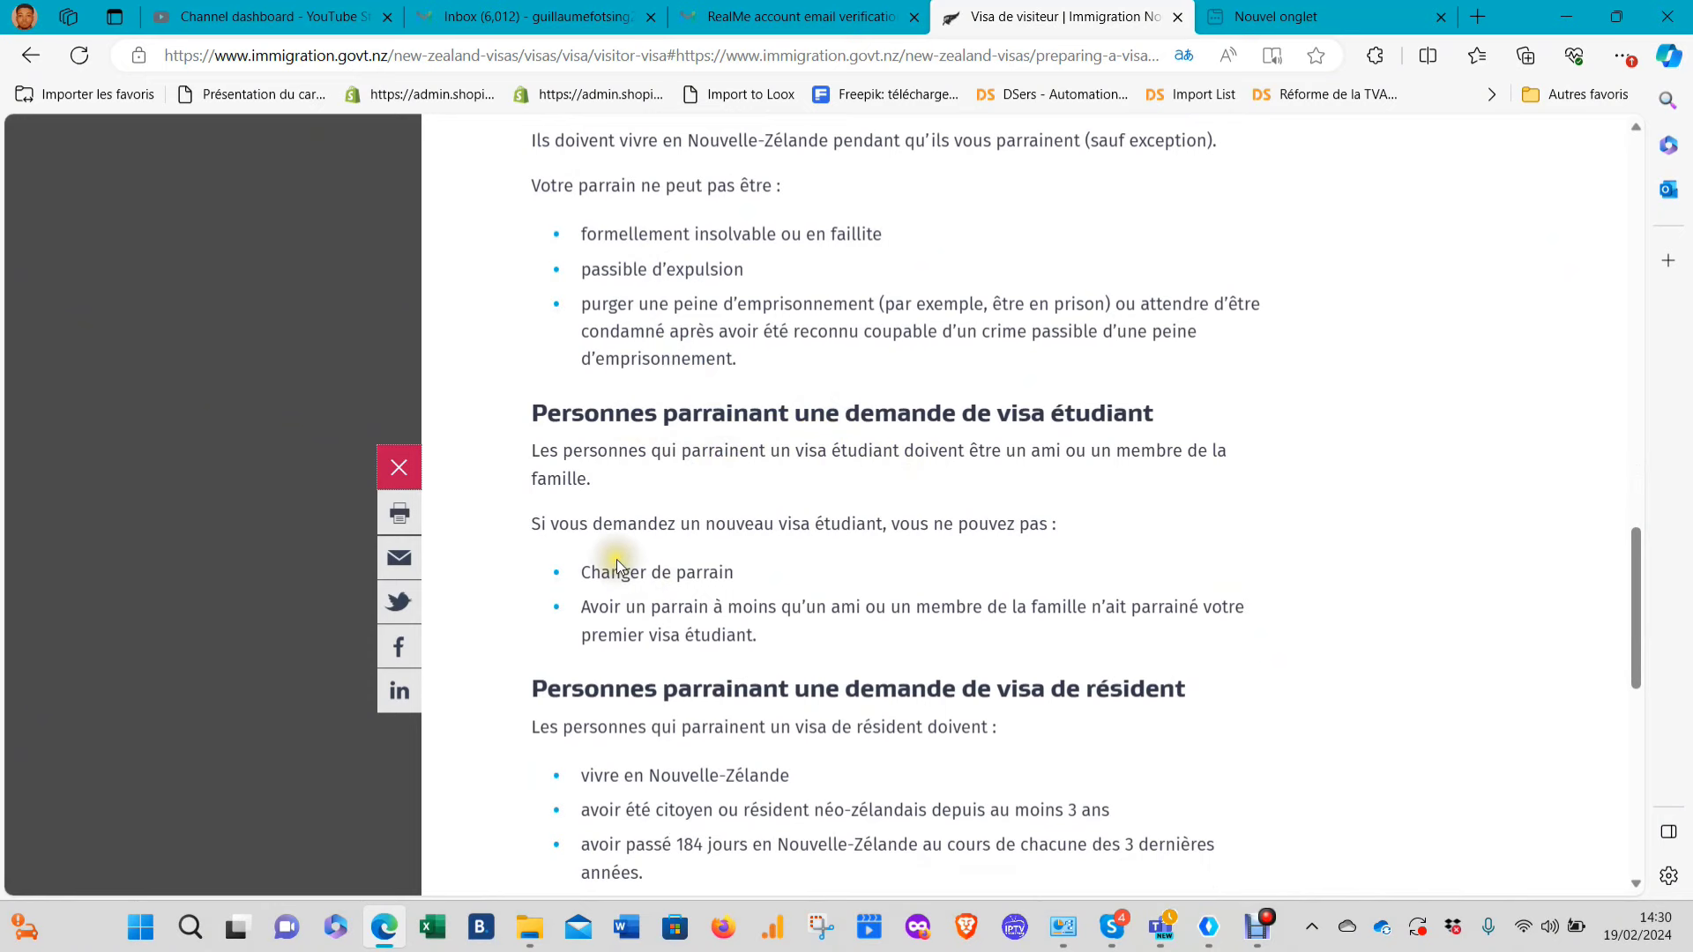
scroll(779, 299, down, 2)
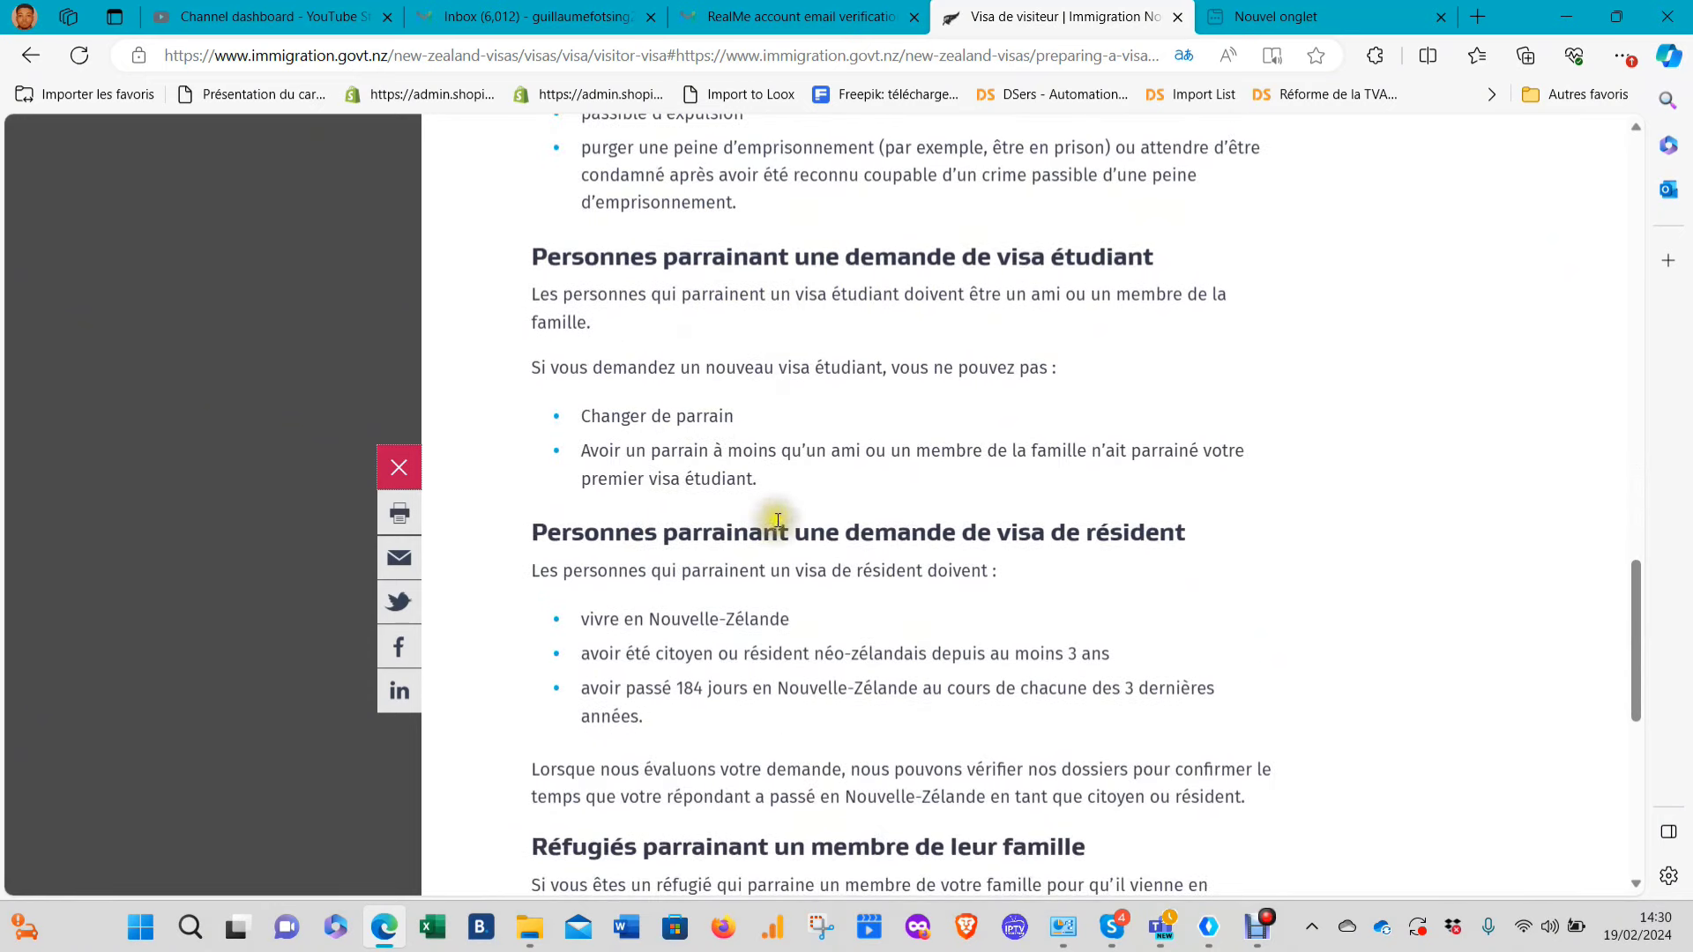
scroll(1067, 564, down, 2)
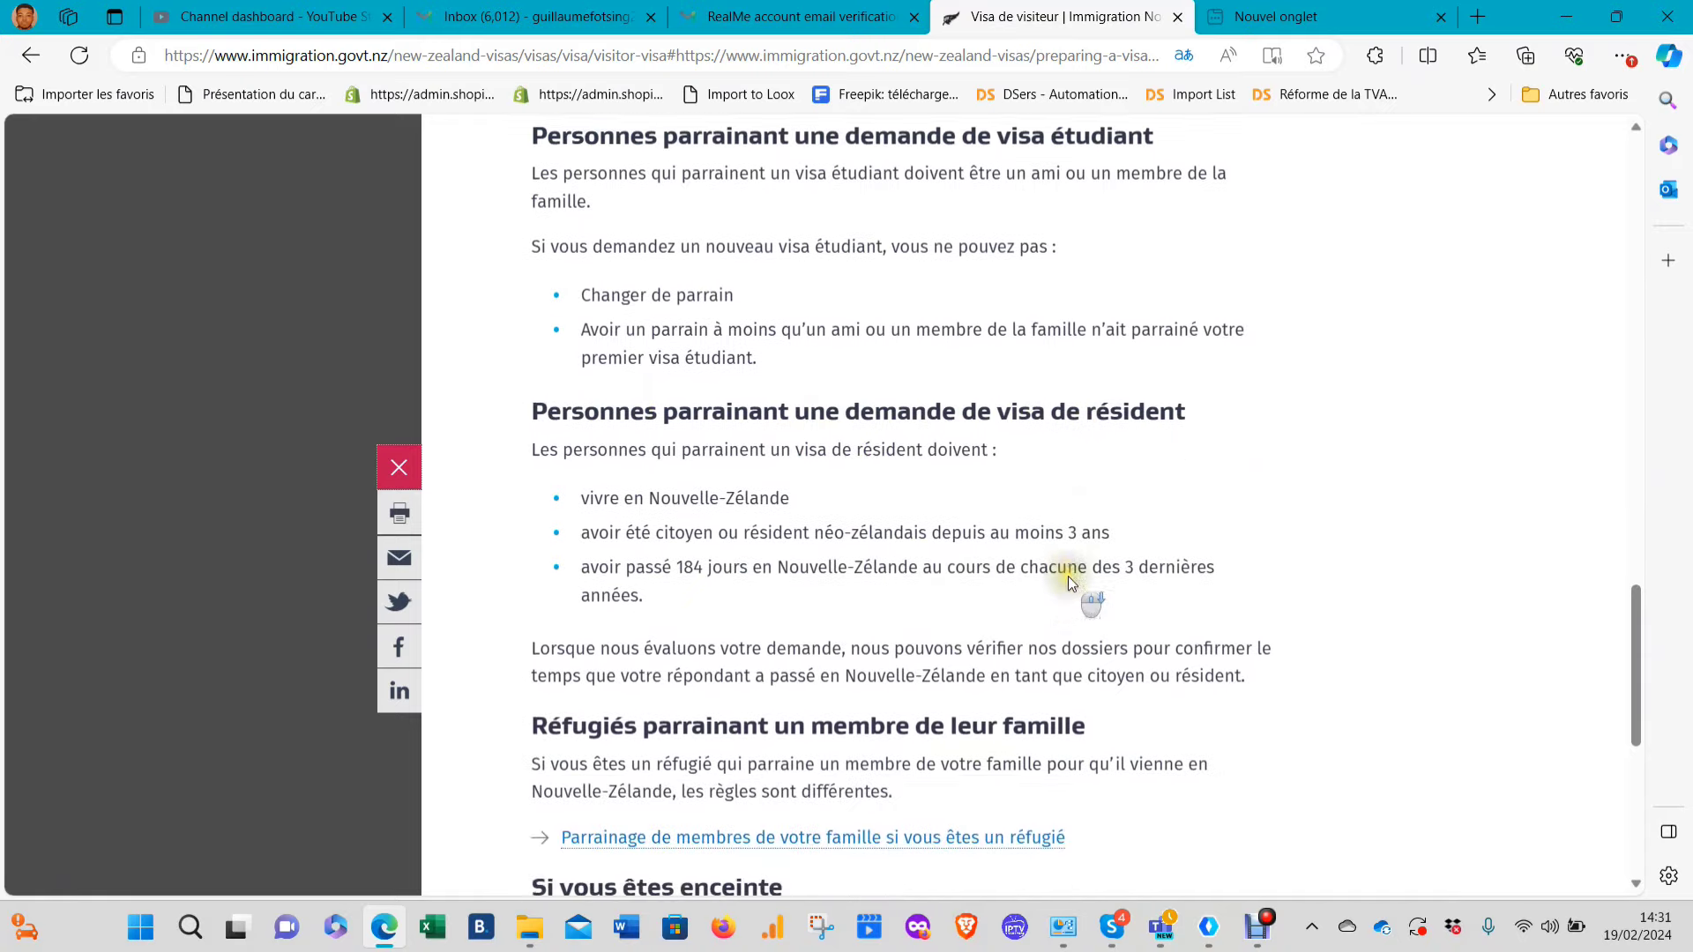
scroll(728, 499, down, 2)
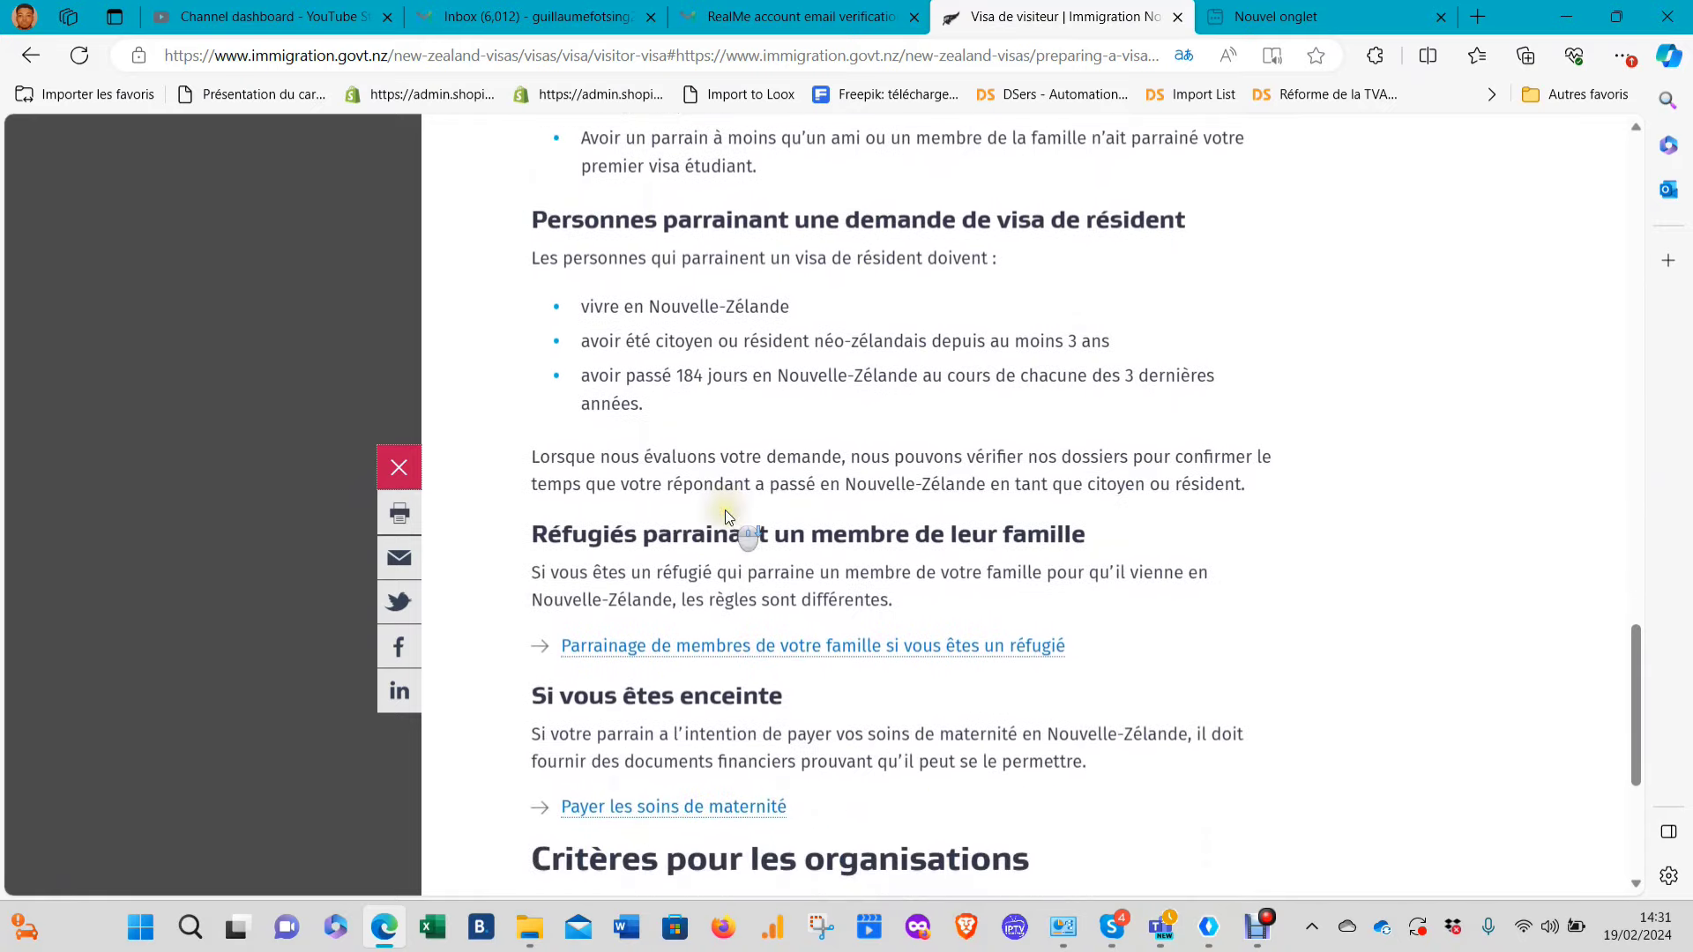
scroll(729, 518, up, 2)
scroll(842, 461, down, 2)
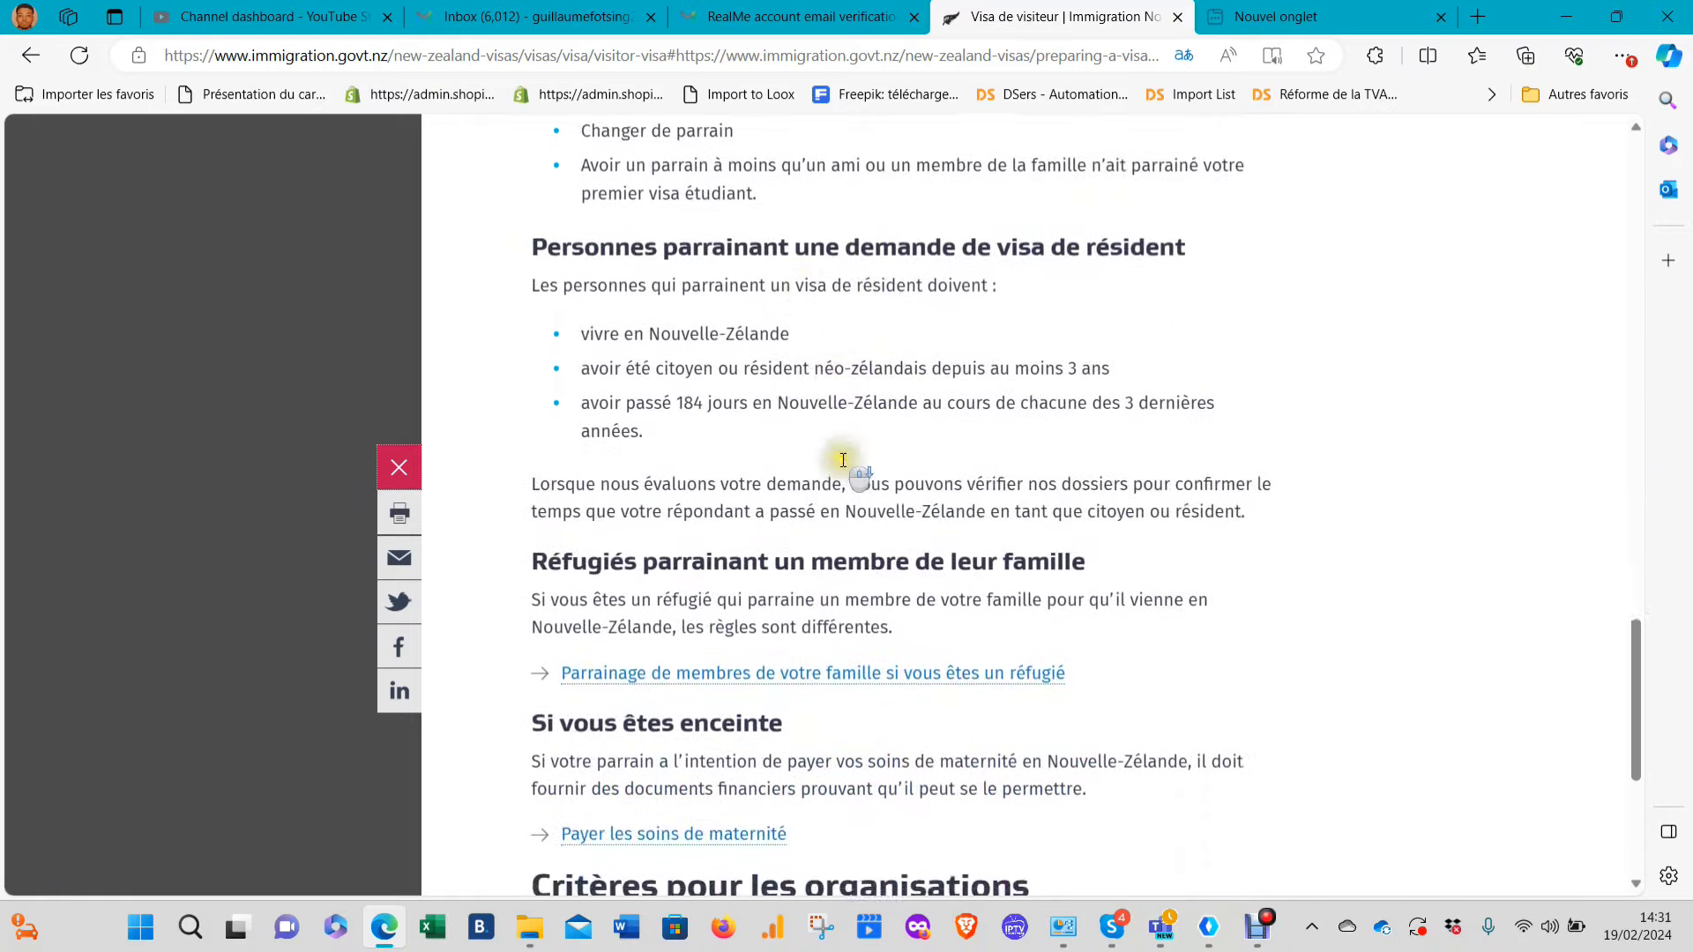
drag(797, 425, 653, 378)
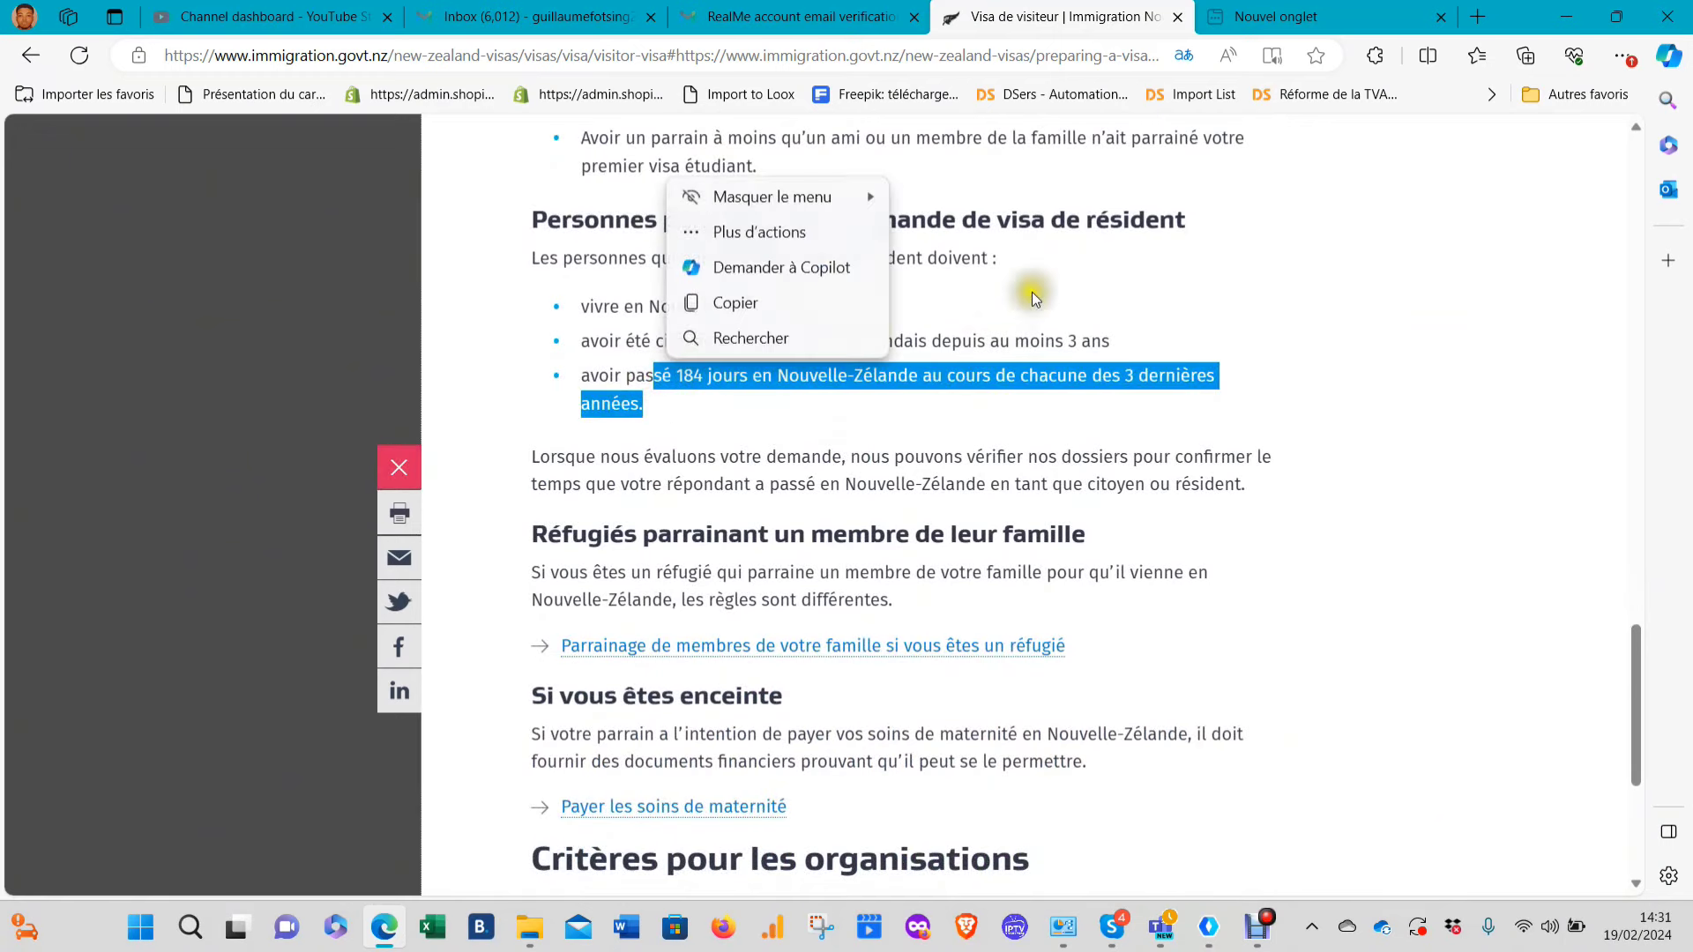
click(1040, 242)
click(597, 377)
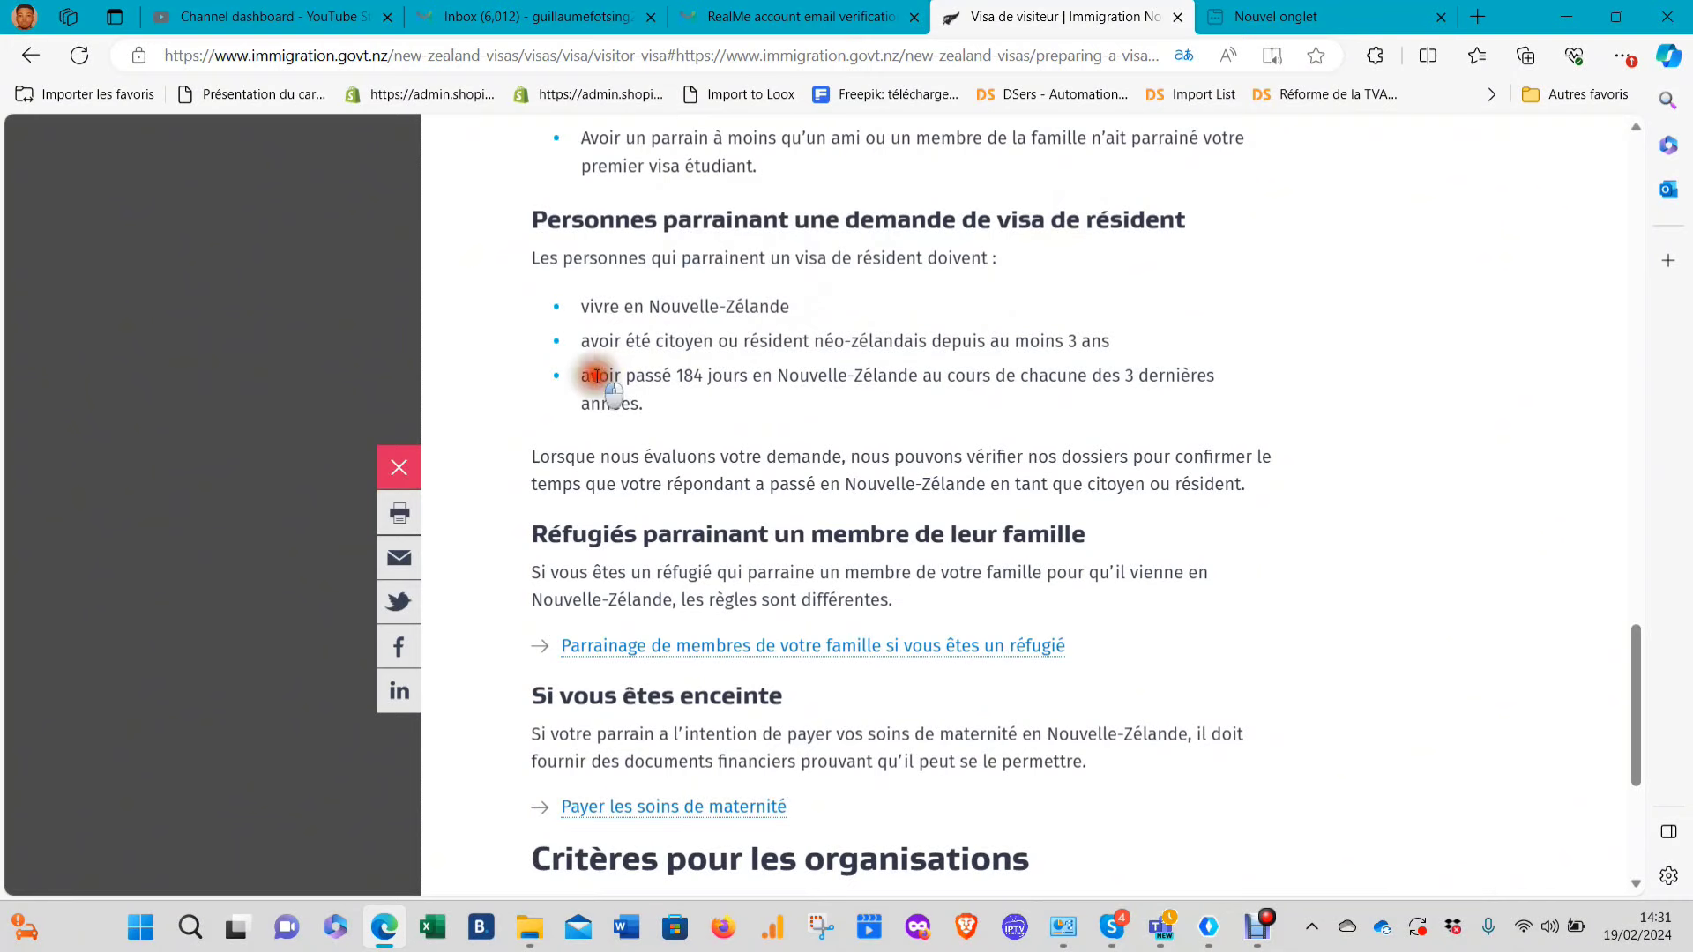
drag(597, 376, 815, 391)
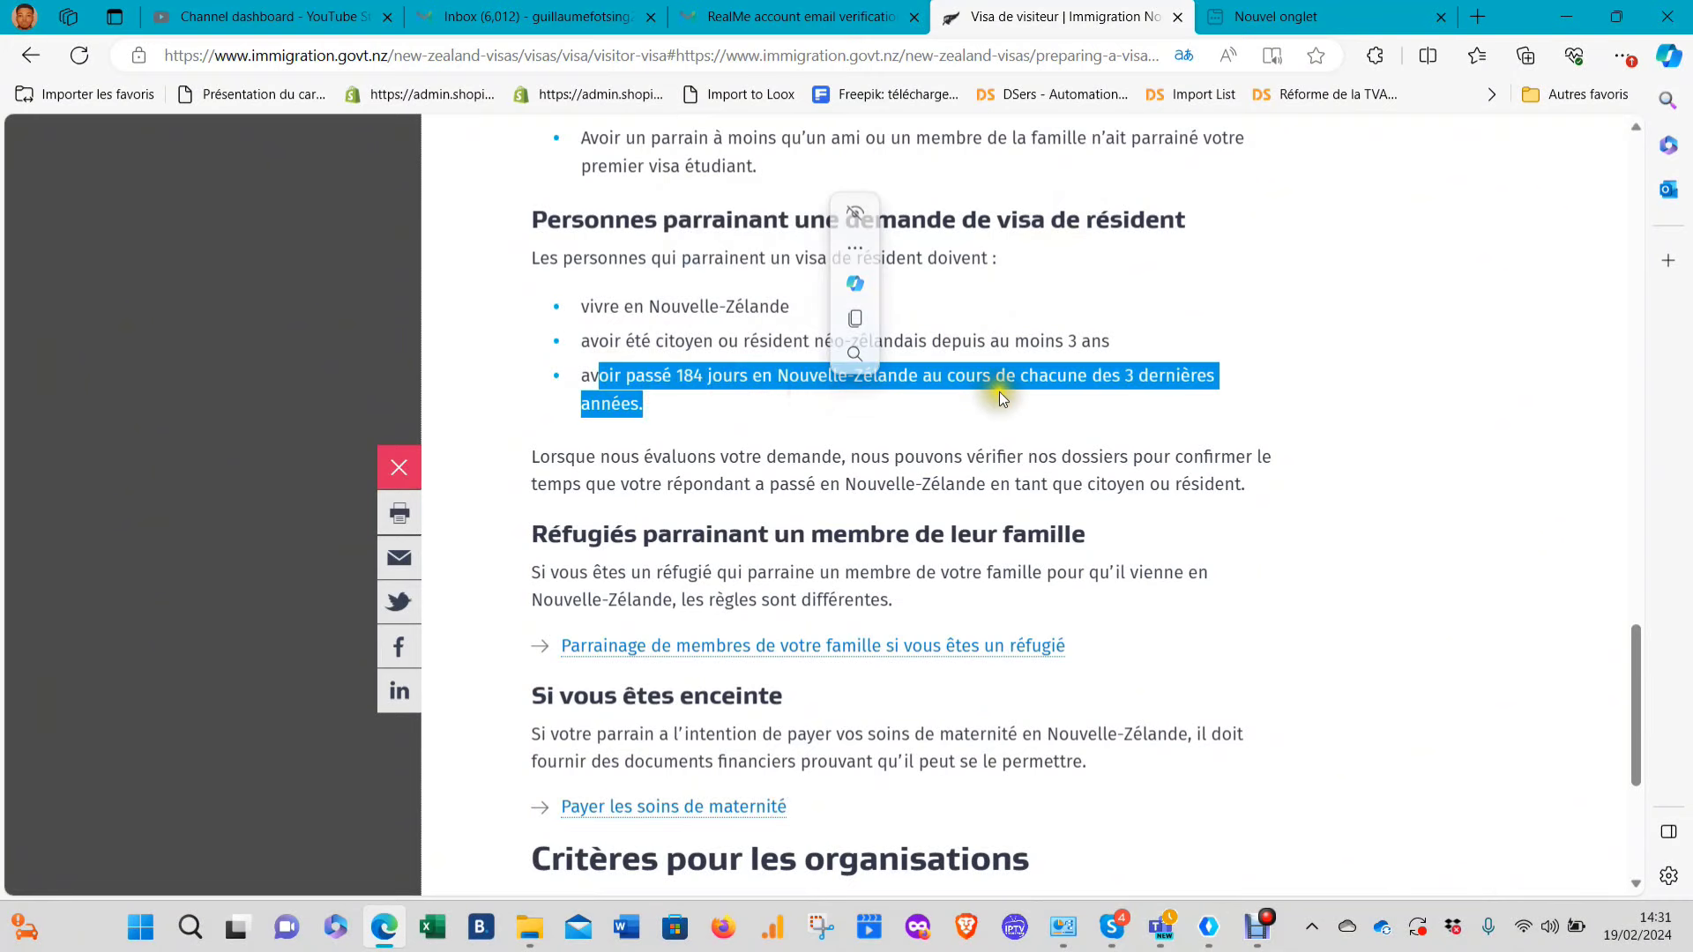
click(948, 397)
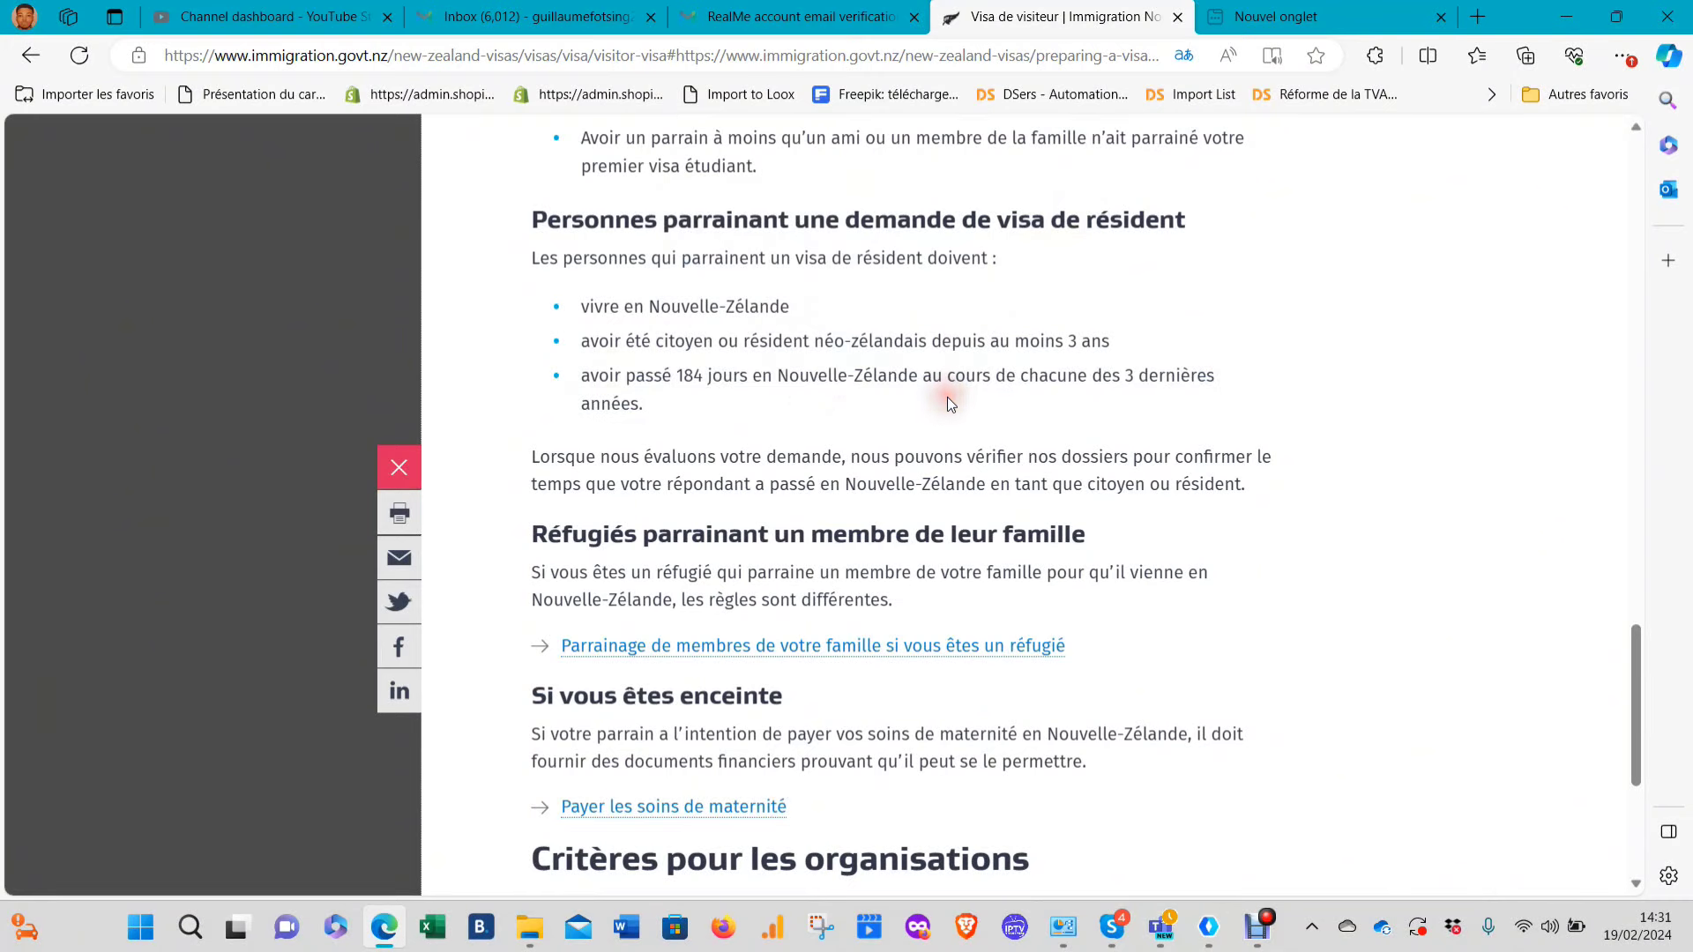
scroll(970, 437, down, 2)
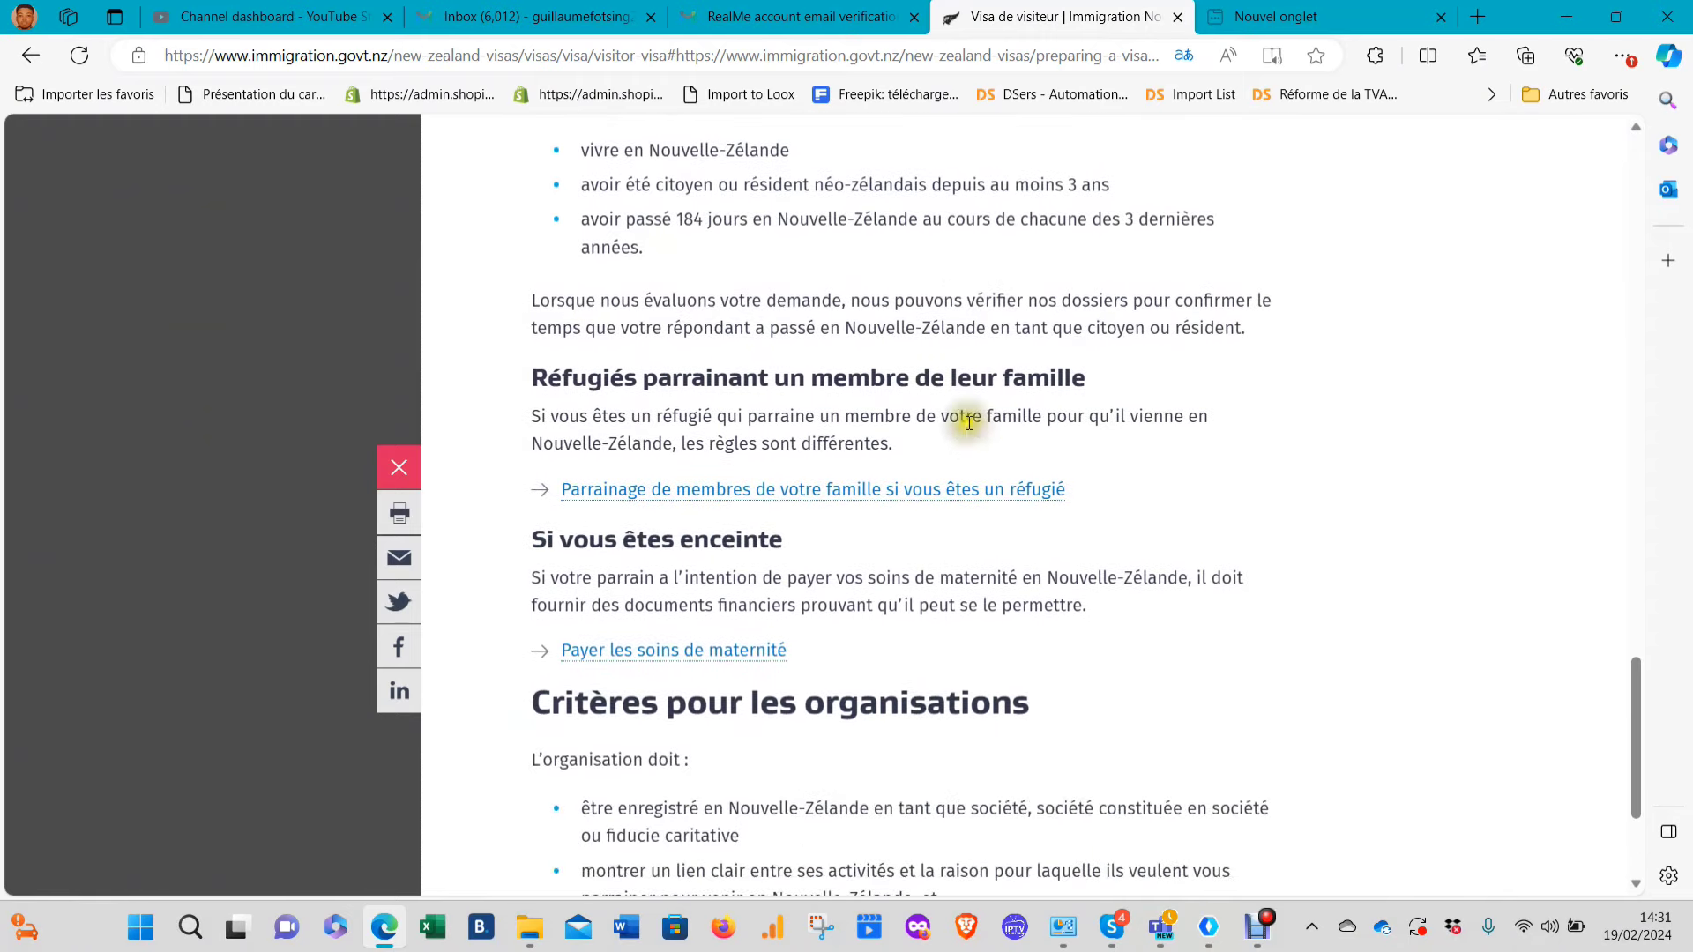
scroll(886, 372, down, 3)
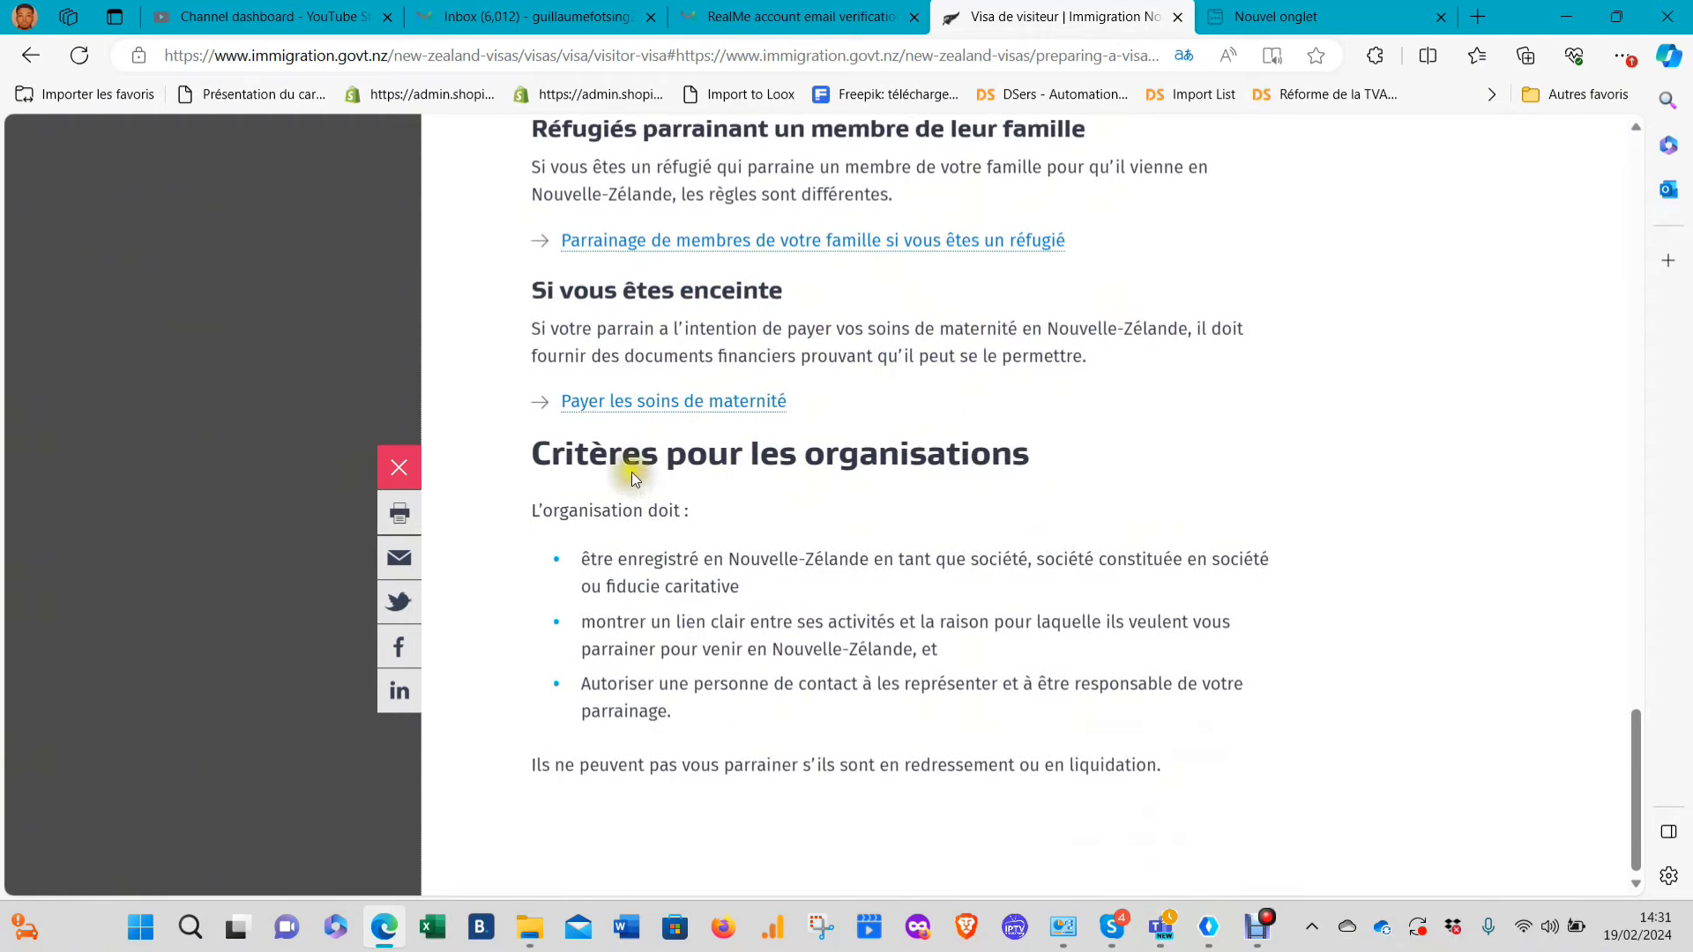
scroll(926, 480, up, 15)
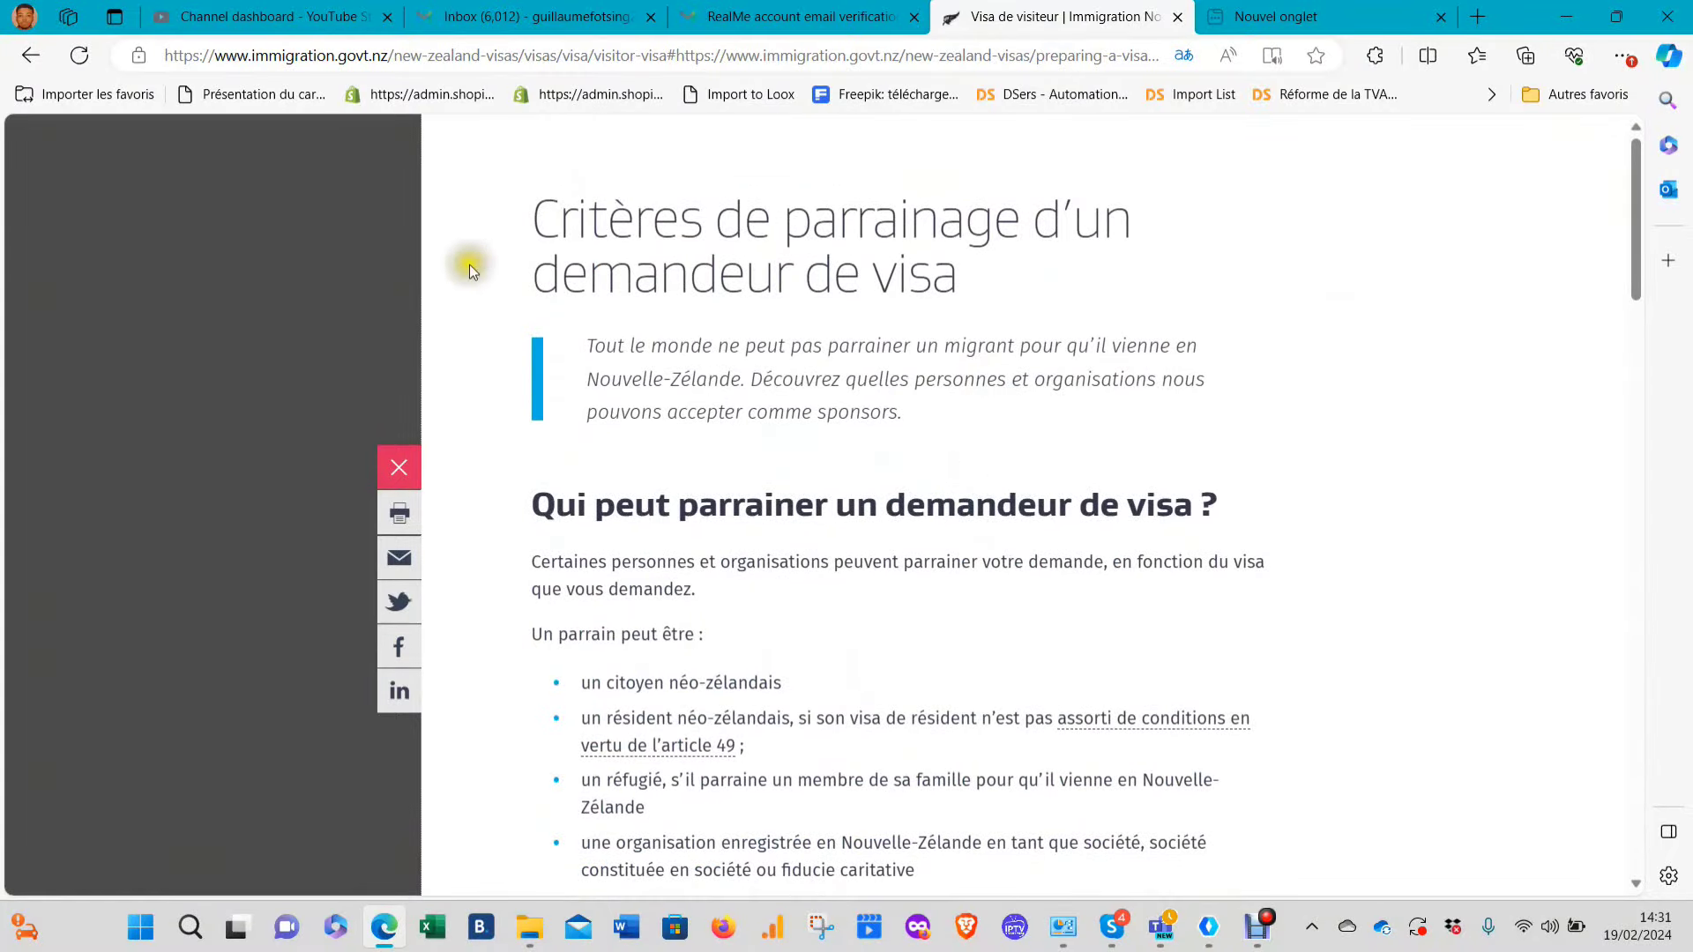
Close the sponsorship article and collapse the Fonds ou parrainage requirements
click(375, 284)
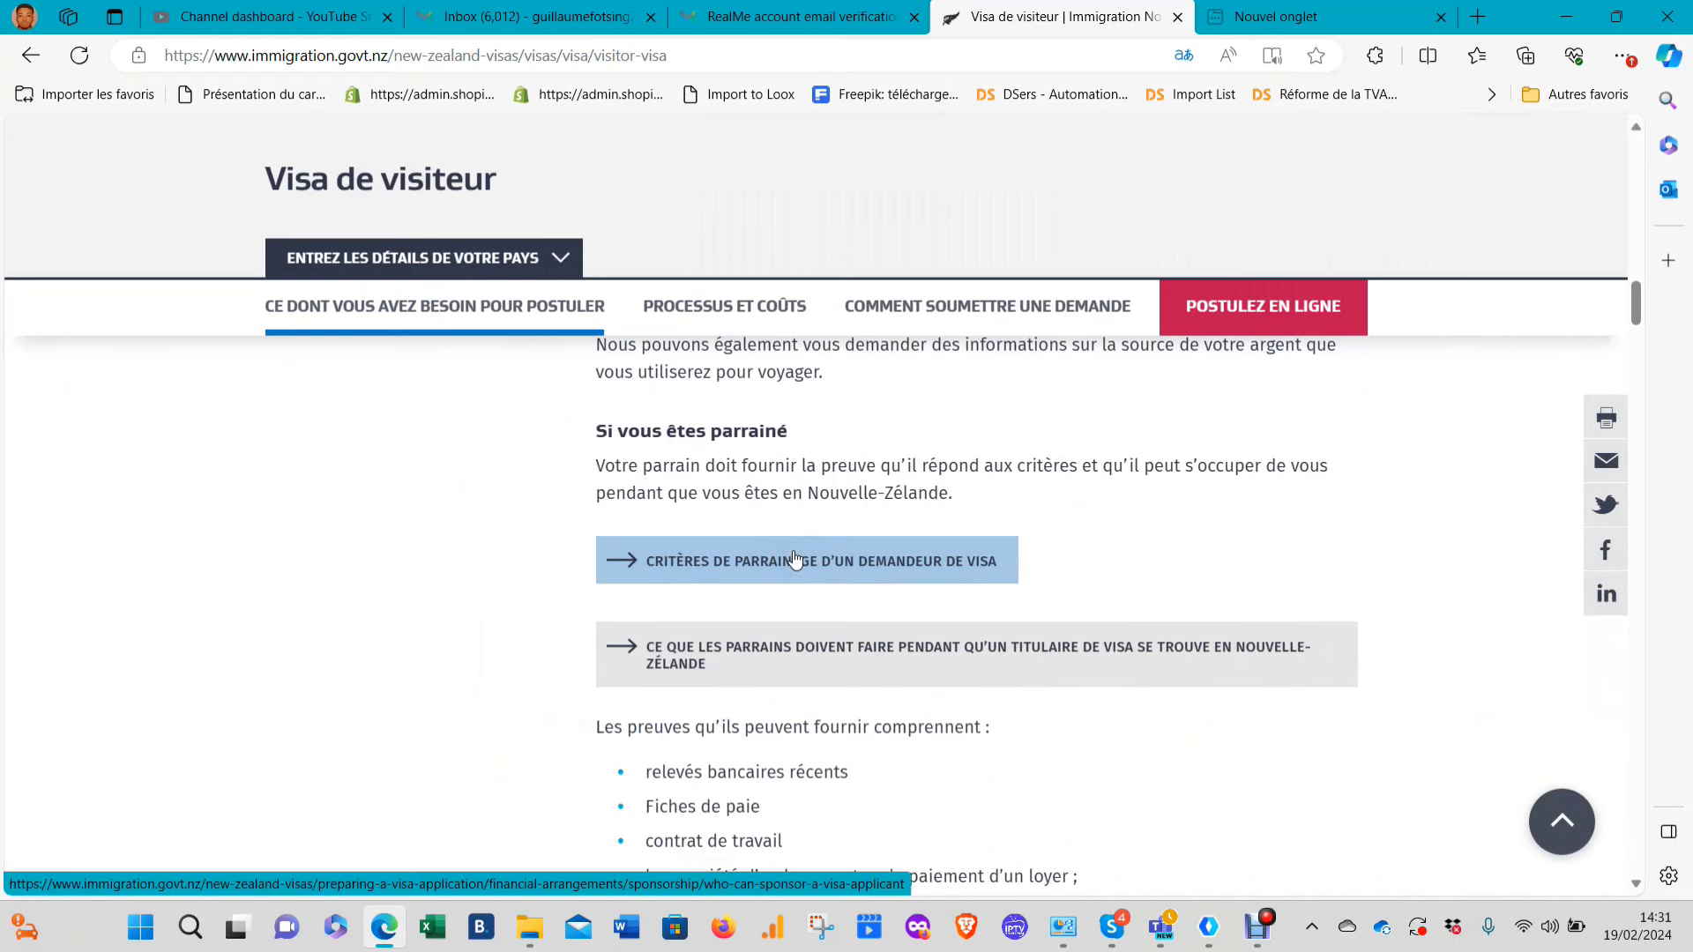
scroll(912, 585, down, 2)
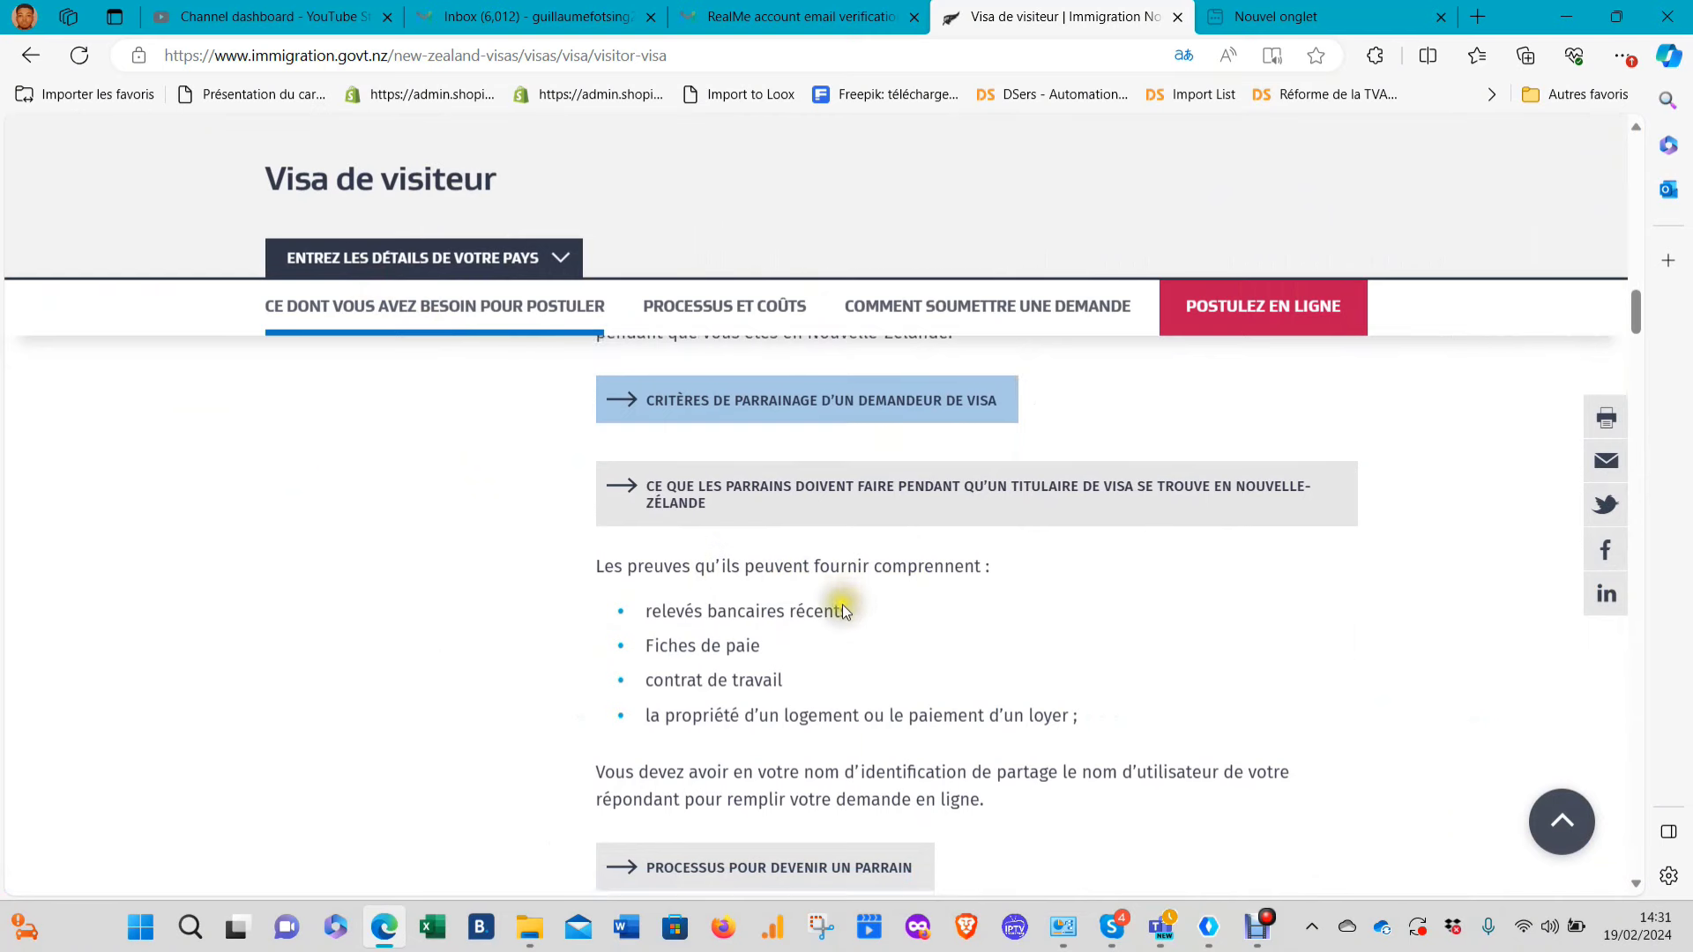
scroll(701, 480, down, 2)
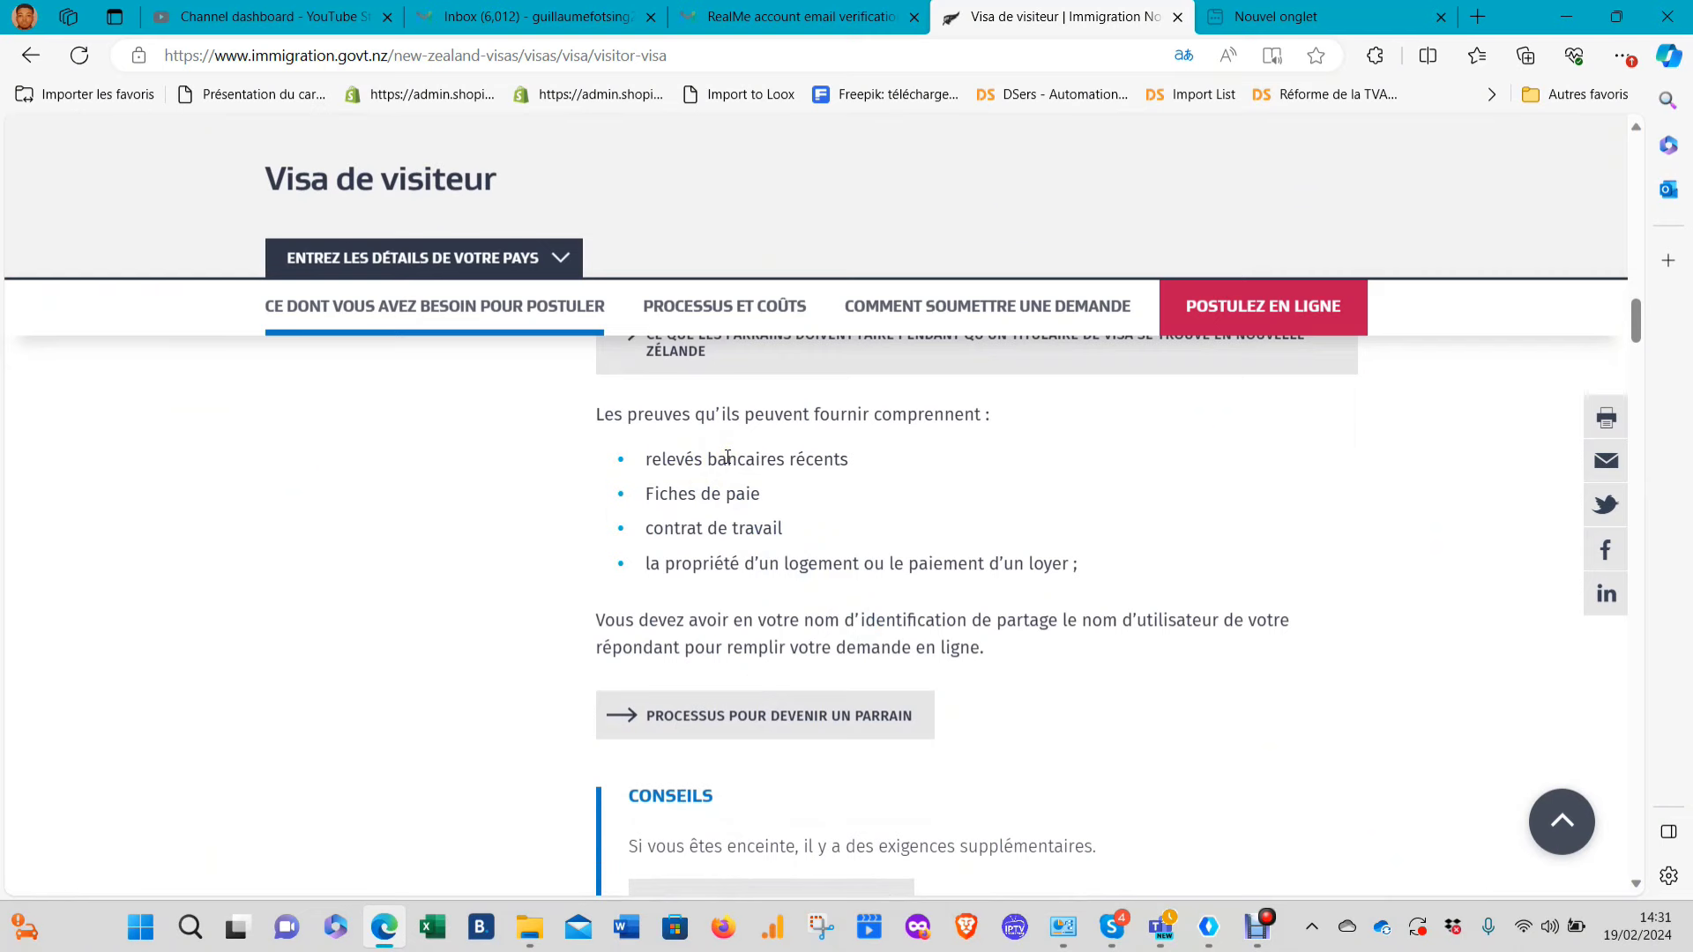
scroll(653, 605, down, 4)
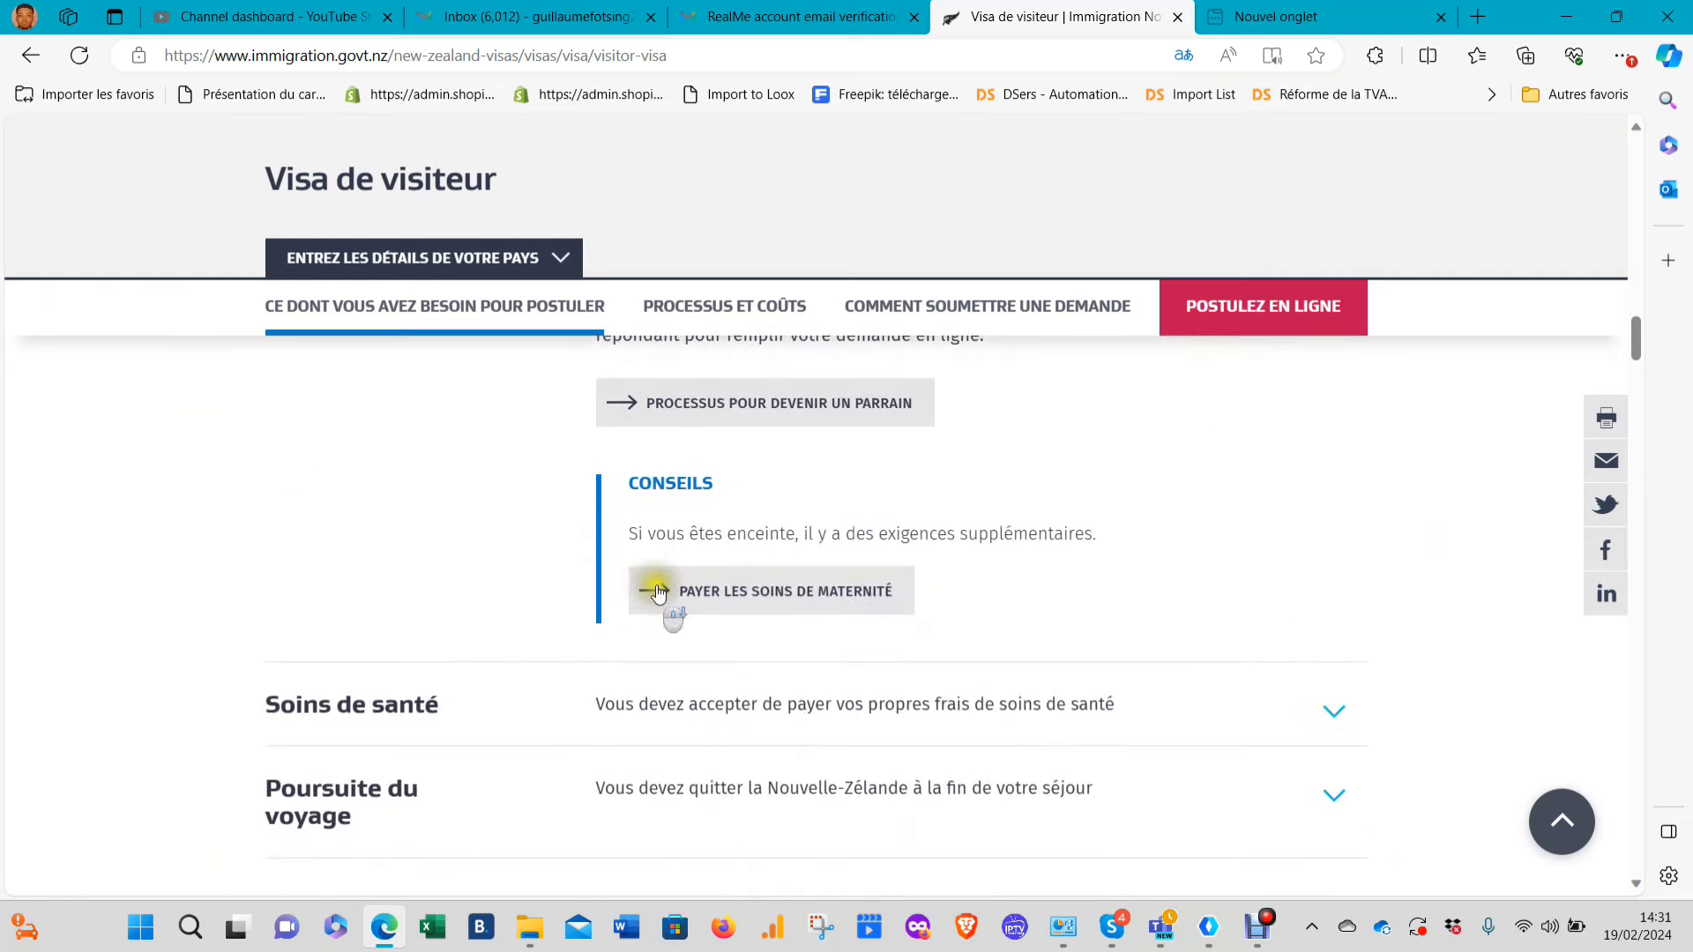
scroll(813, 520, up, 3)
scroll(813, 521, down, 1)
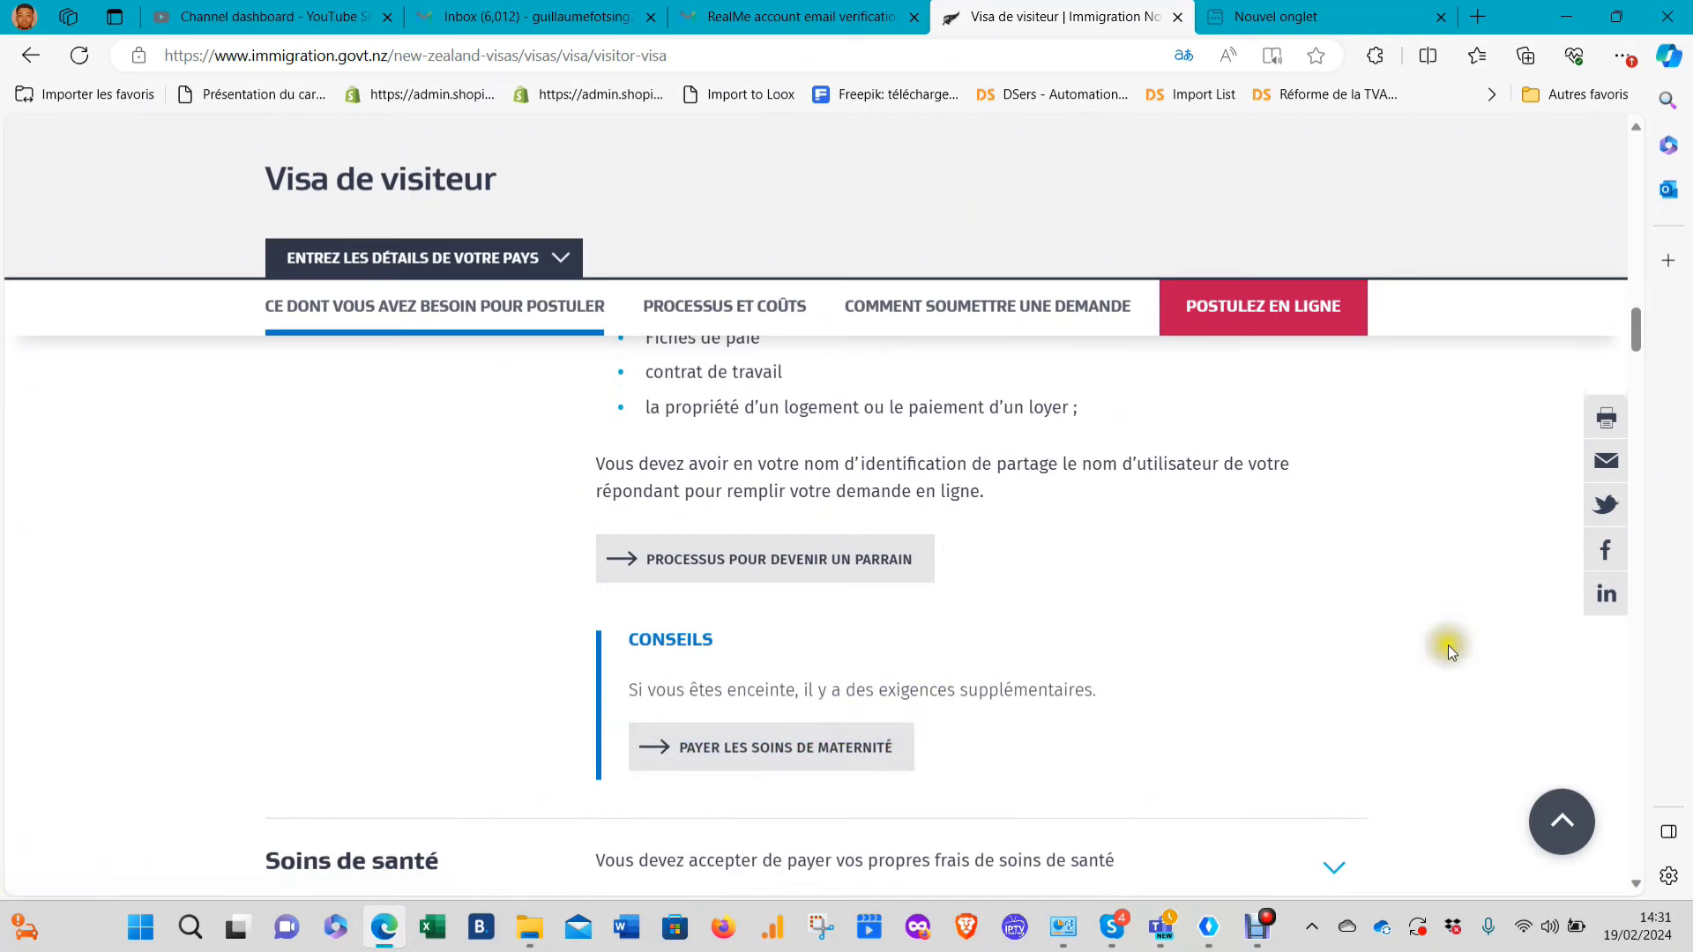
scroll(1303, 648, up, 6)
scroll(1303, 648, up, 6)
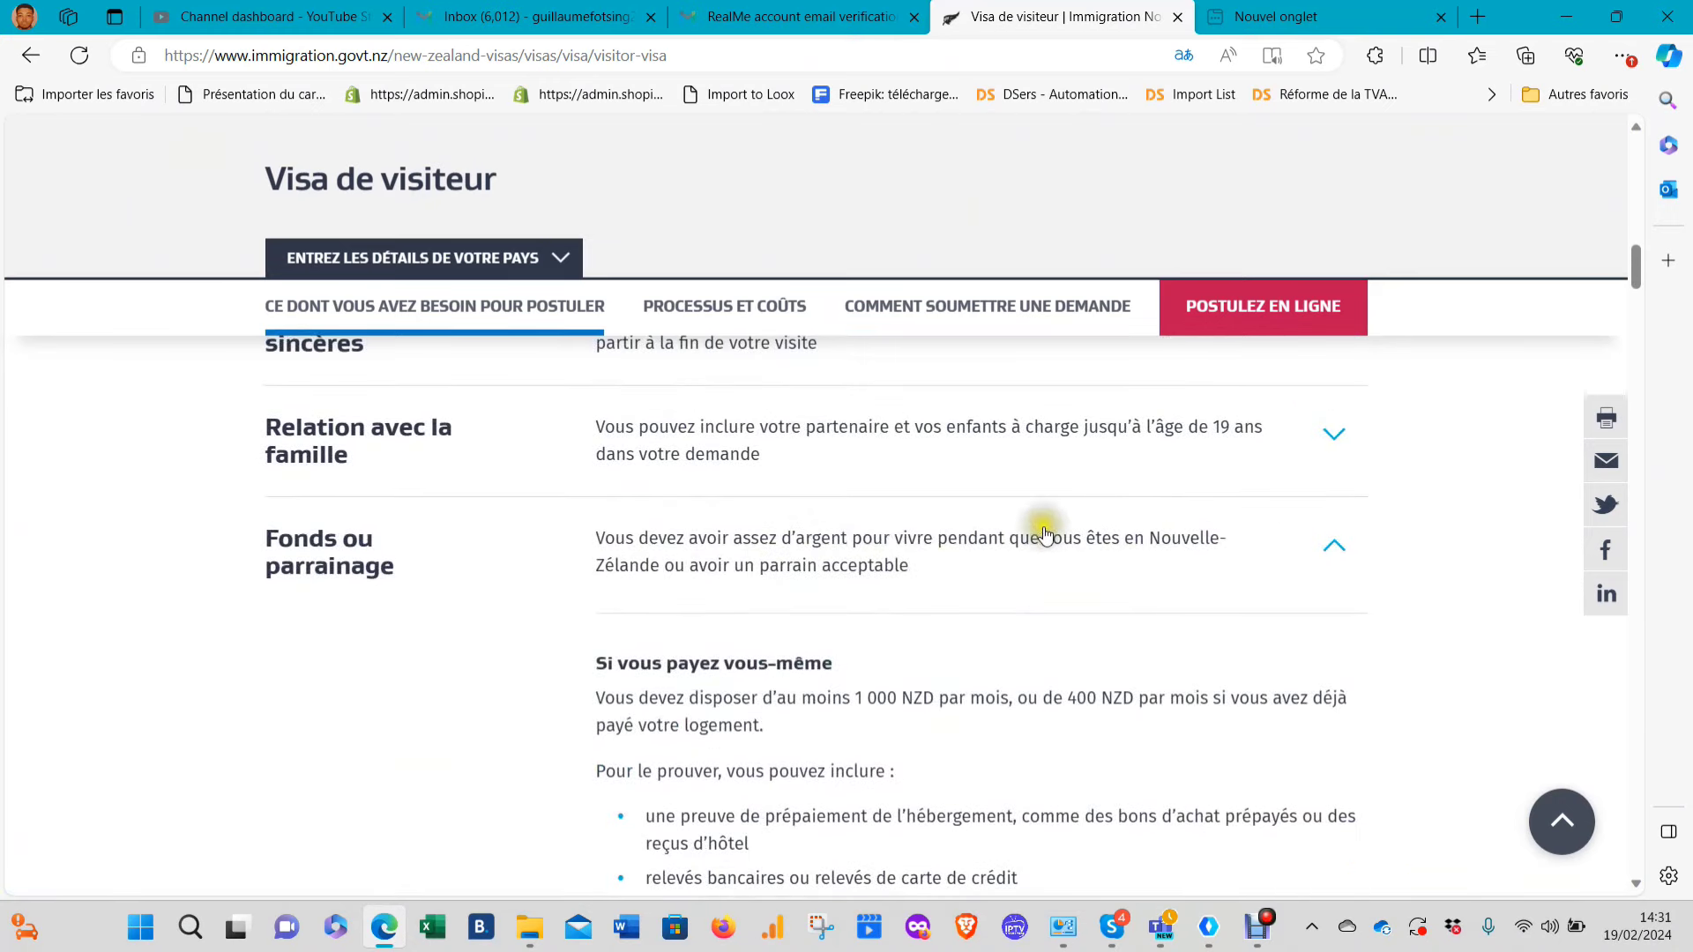
click(875, 563)
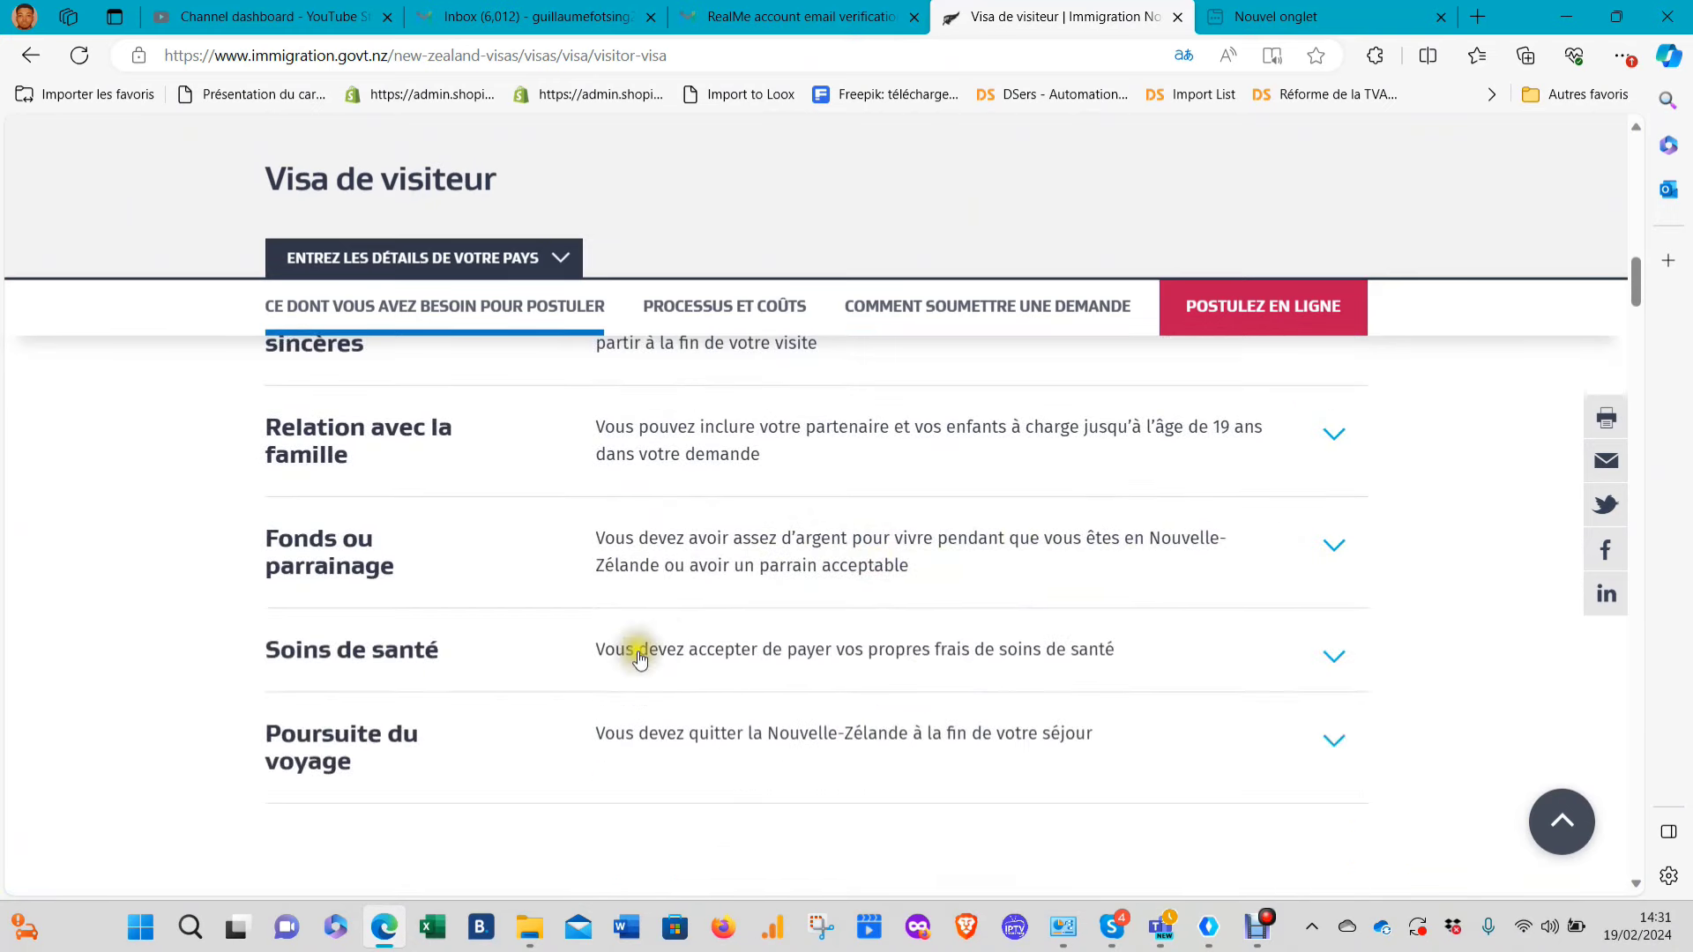
Go to the Processus et coûts section showing process steps 1 and 2
click(695, 311)
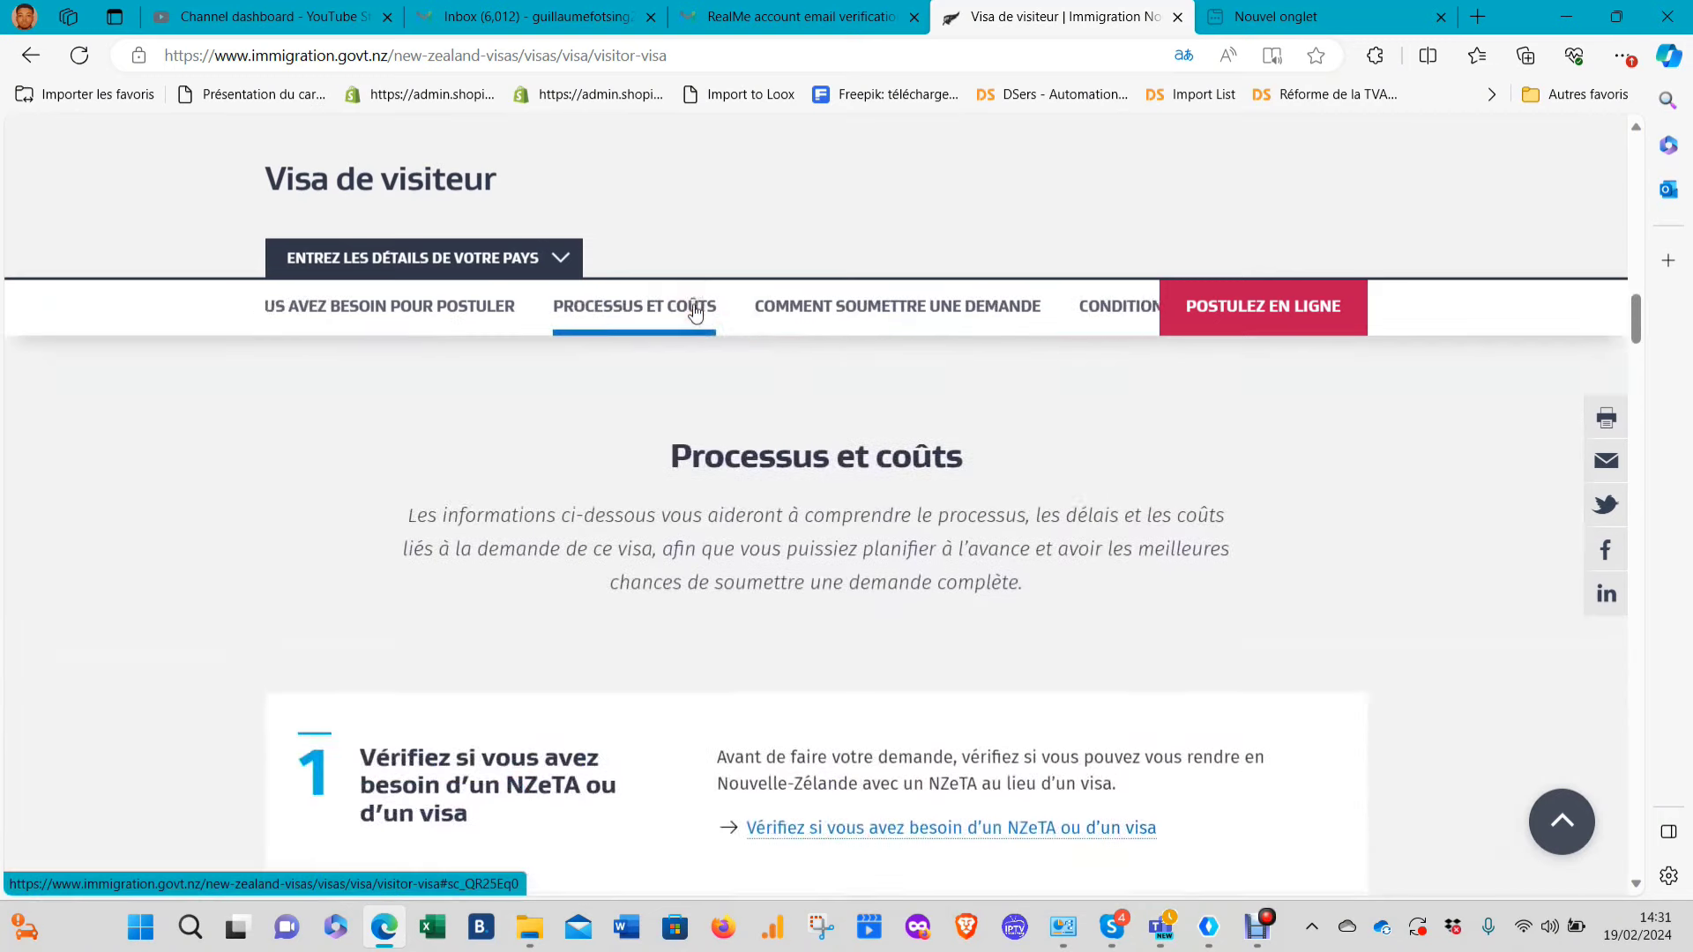
scroll(745, 609, down, 3)
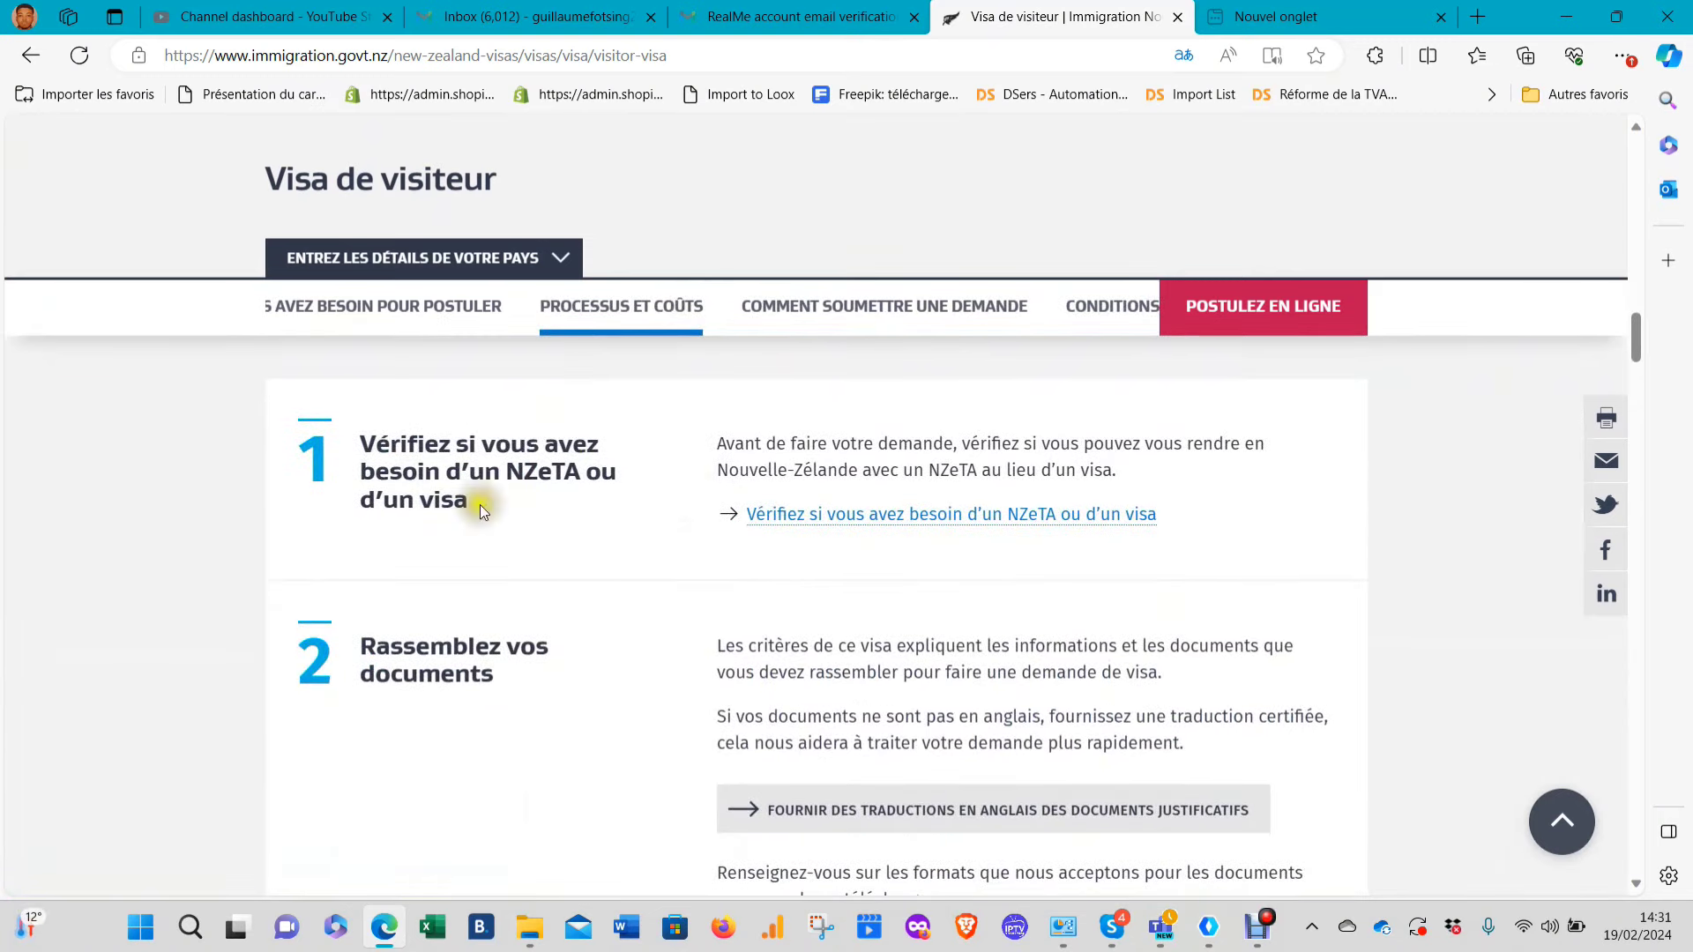
scroll(515, 456, up, 4)
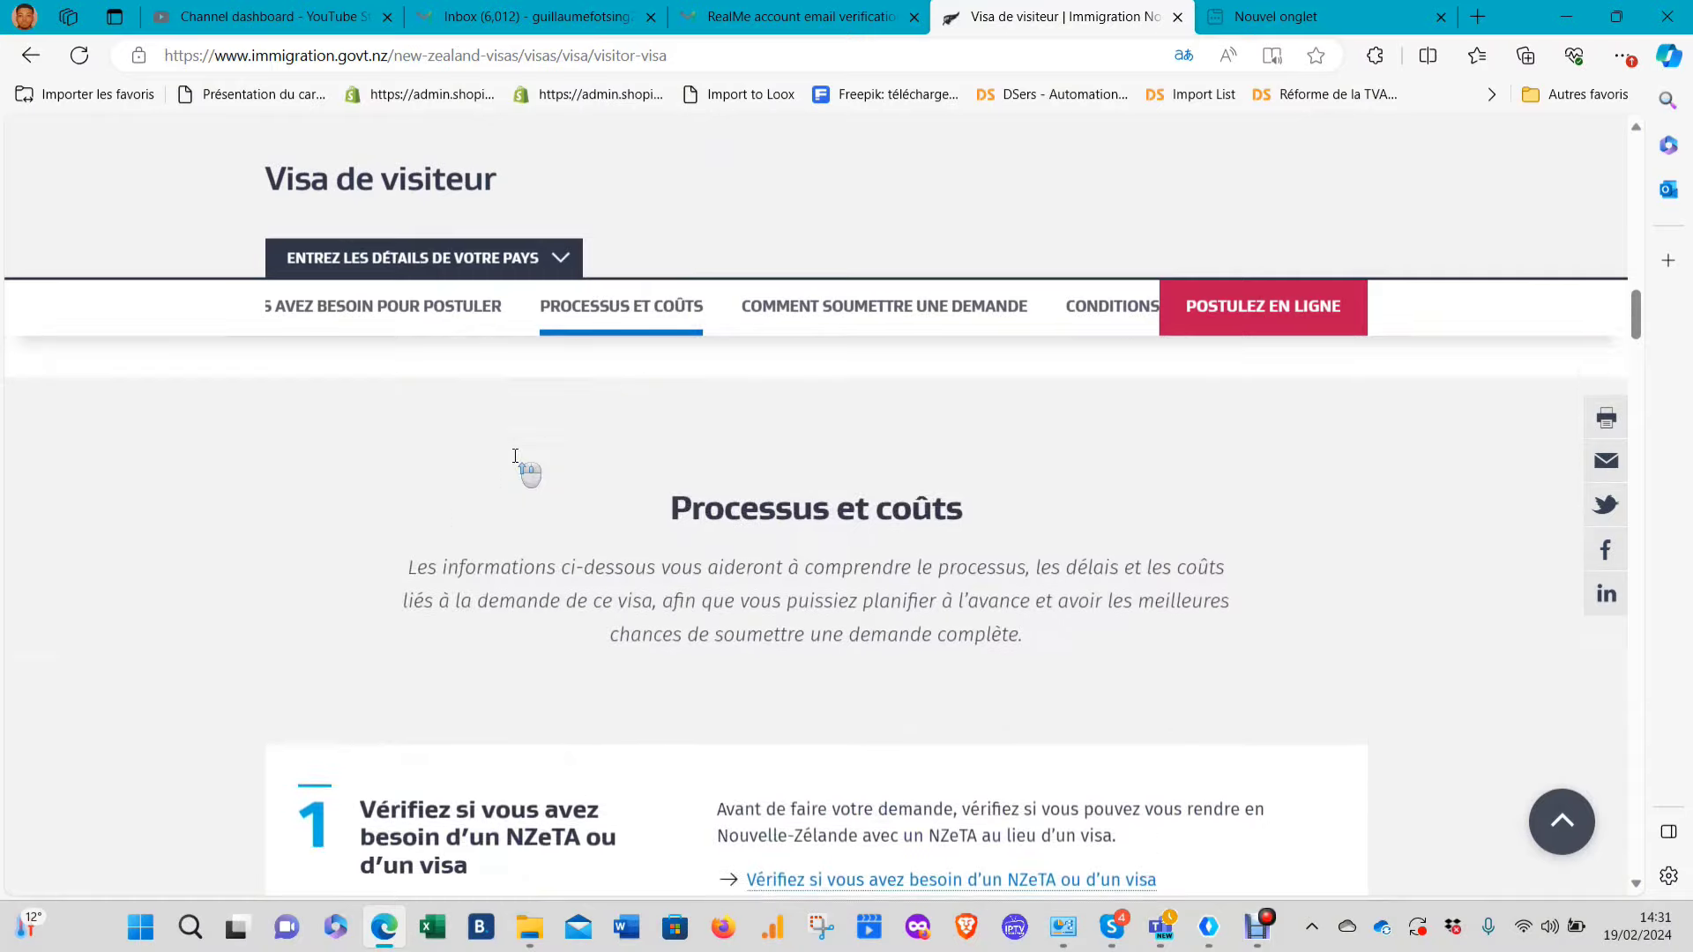
scroll(515, 457, down, 2)
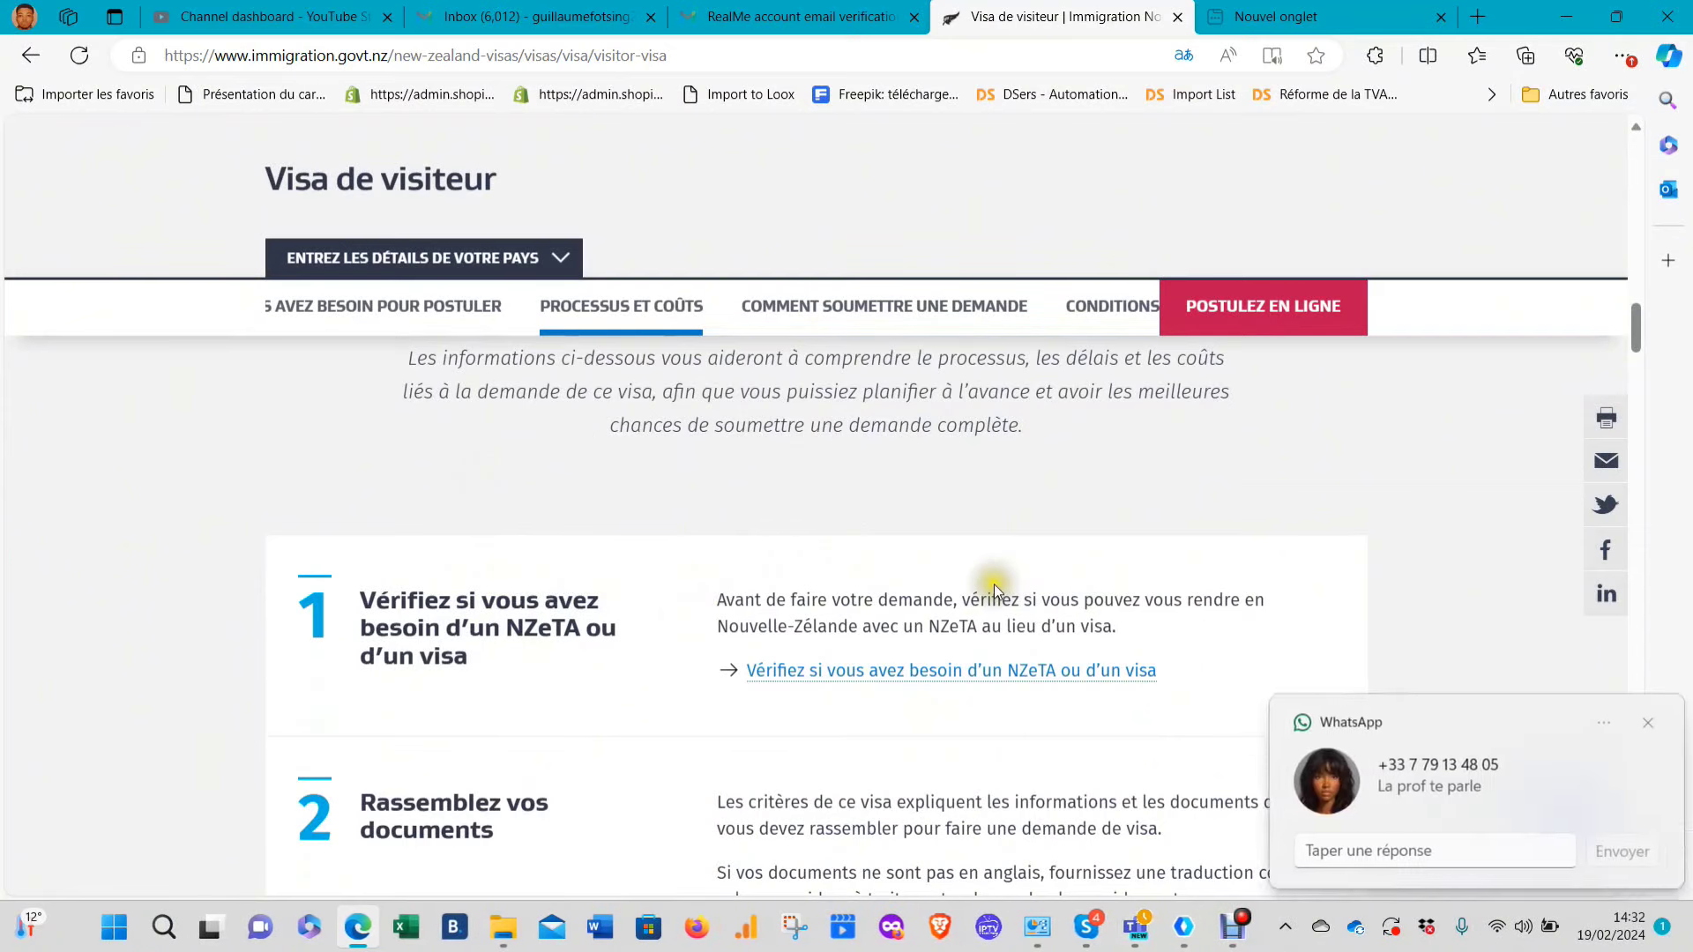
Dismiss the WhatsApp chat popup and pause and hide the screen recorder
click(1639, 726)
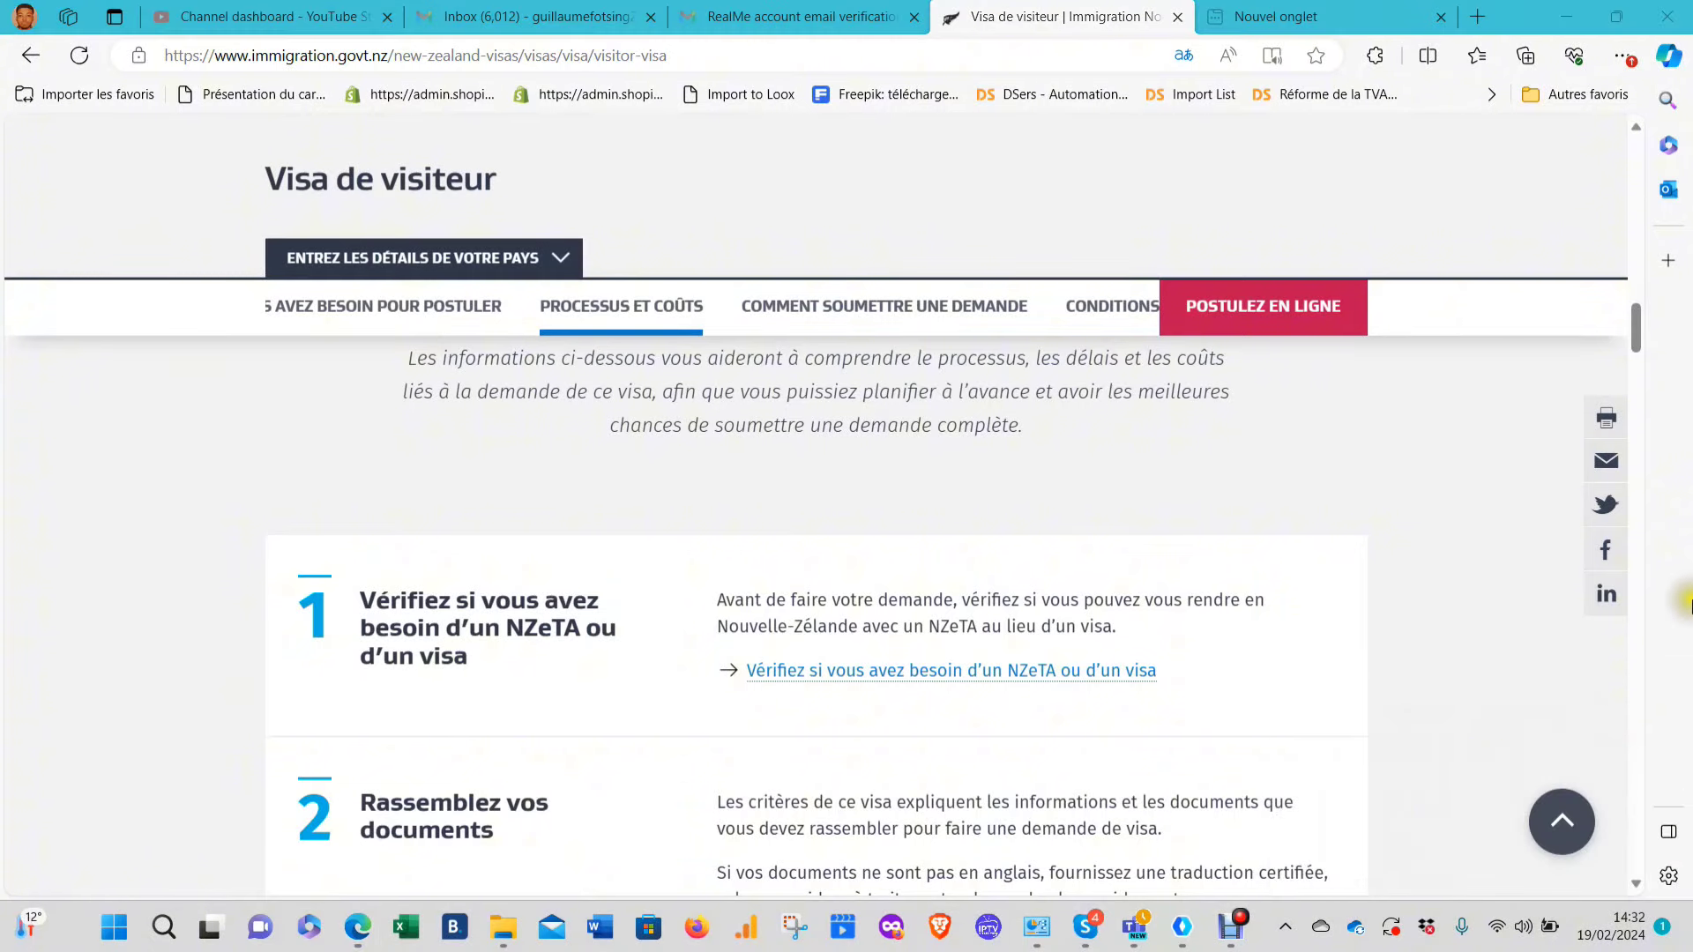
click(1232, 924)
click(696, 697)
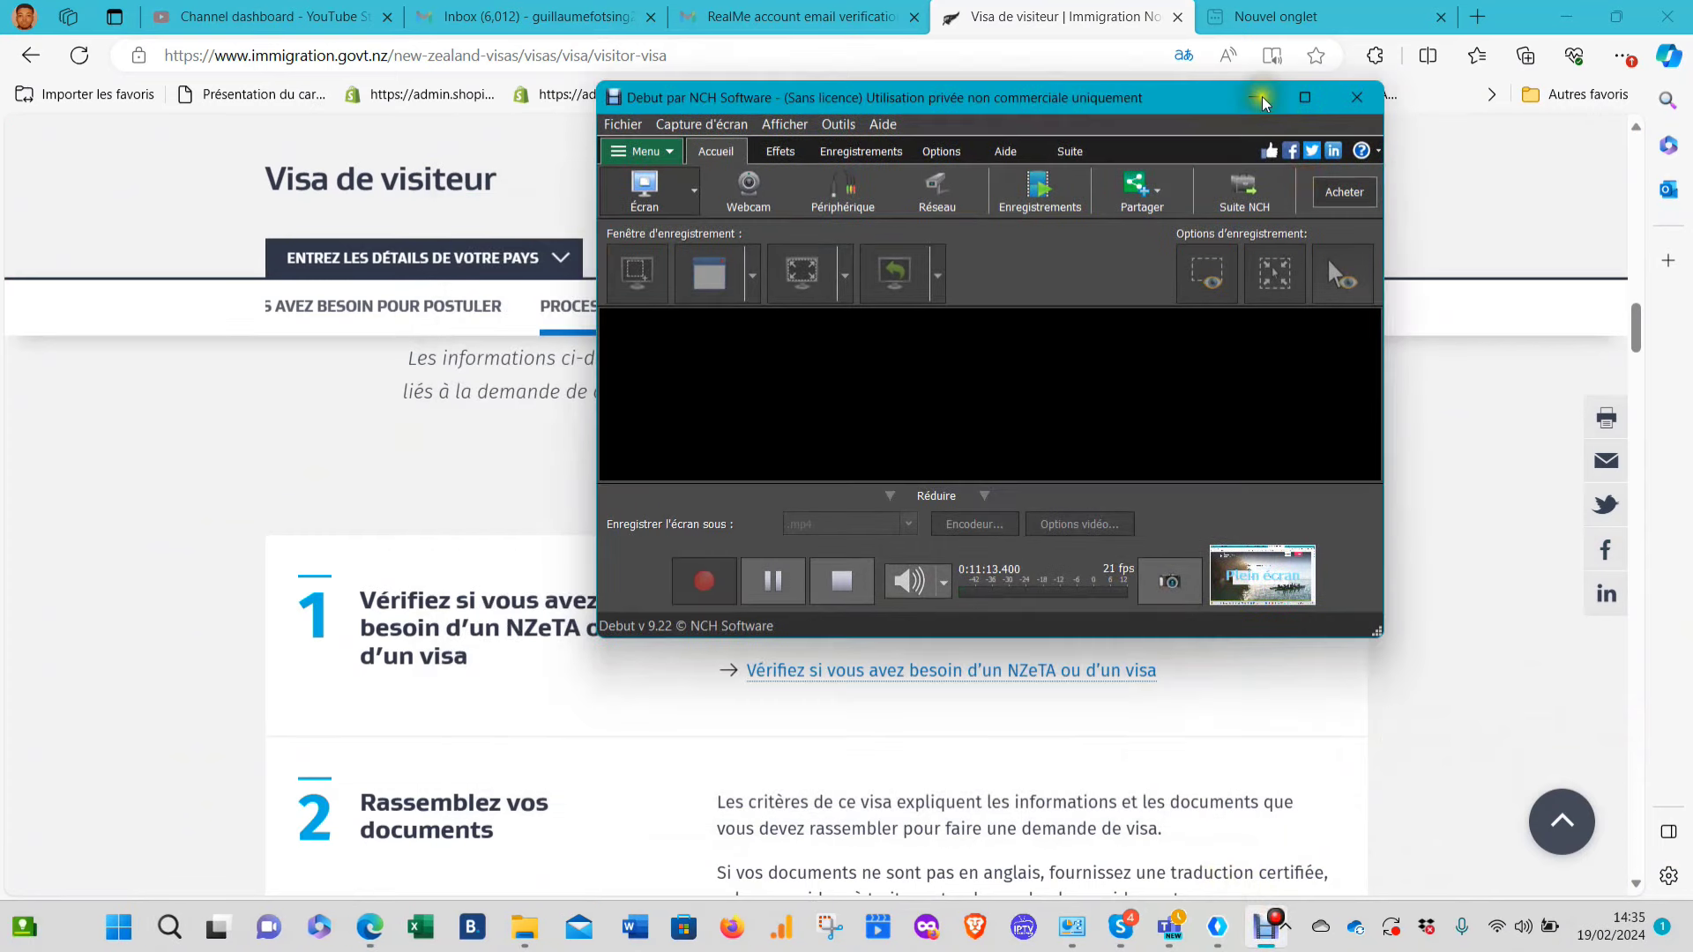
click(1263, 99)
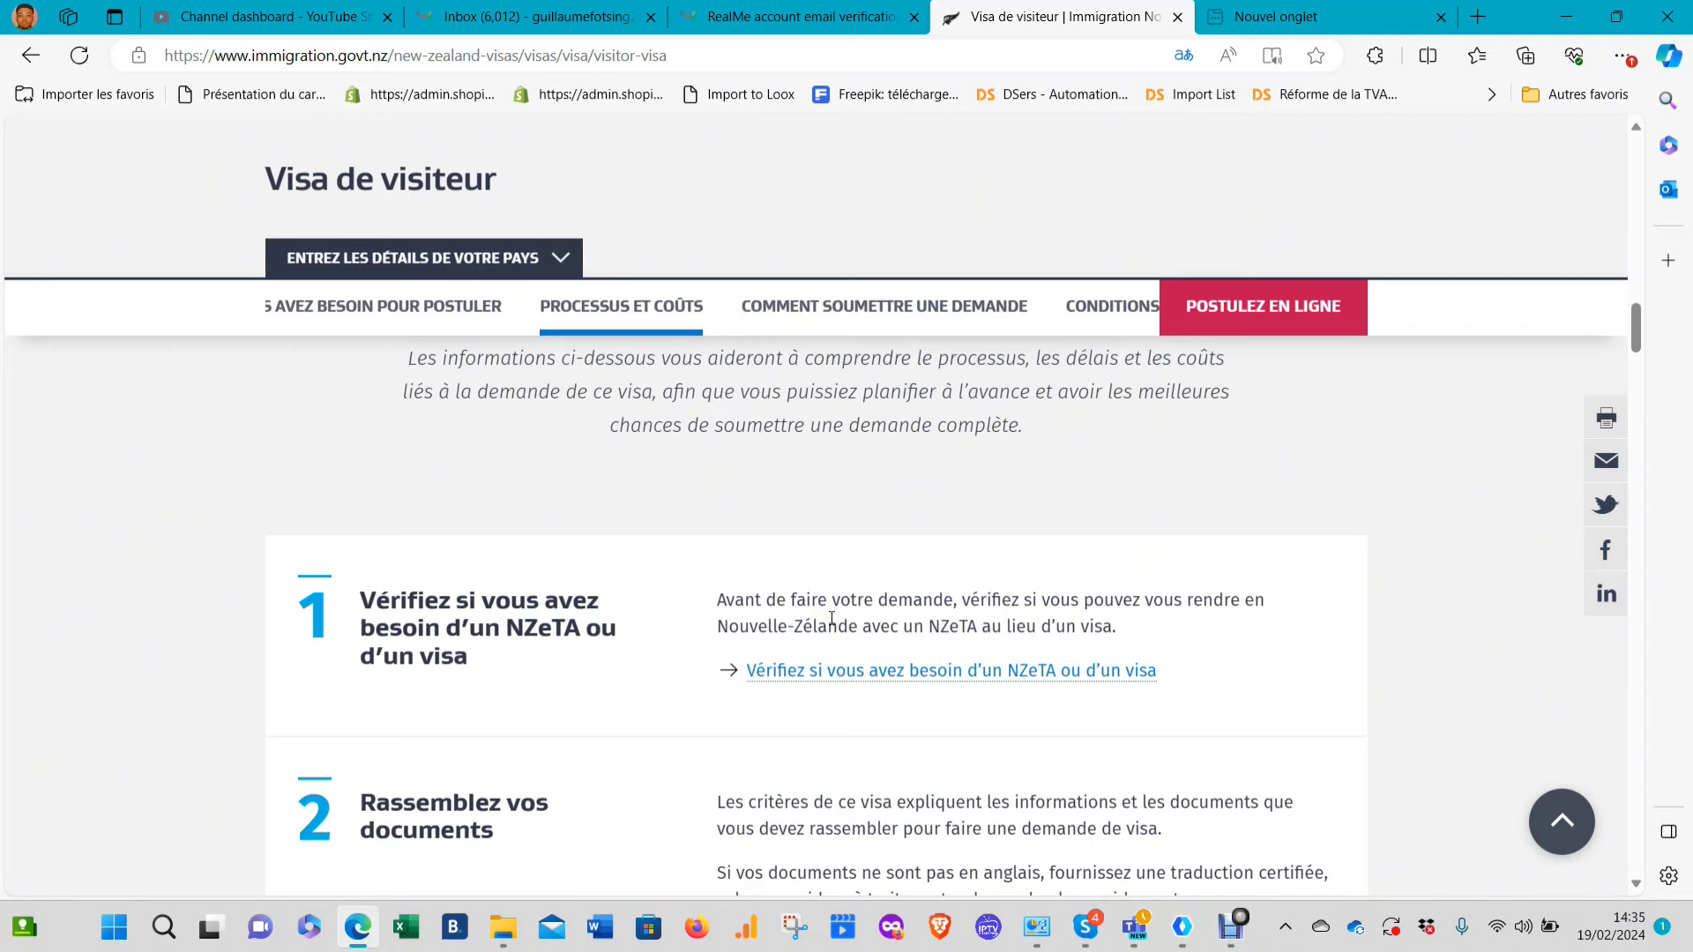
Open the NZeTA check link in a new tab and switch to it
right_click(946, 674)
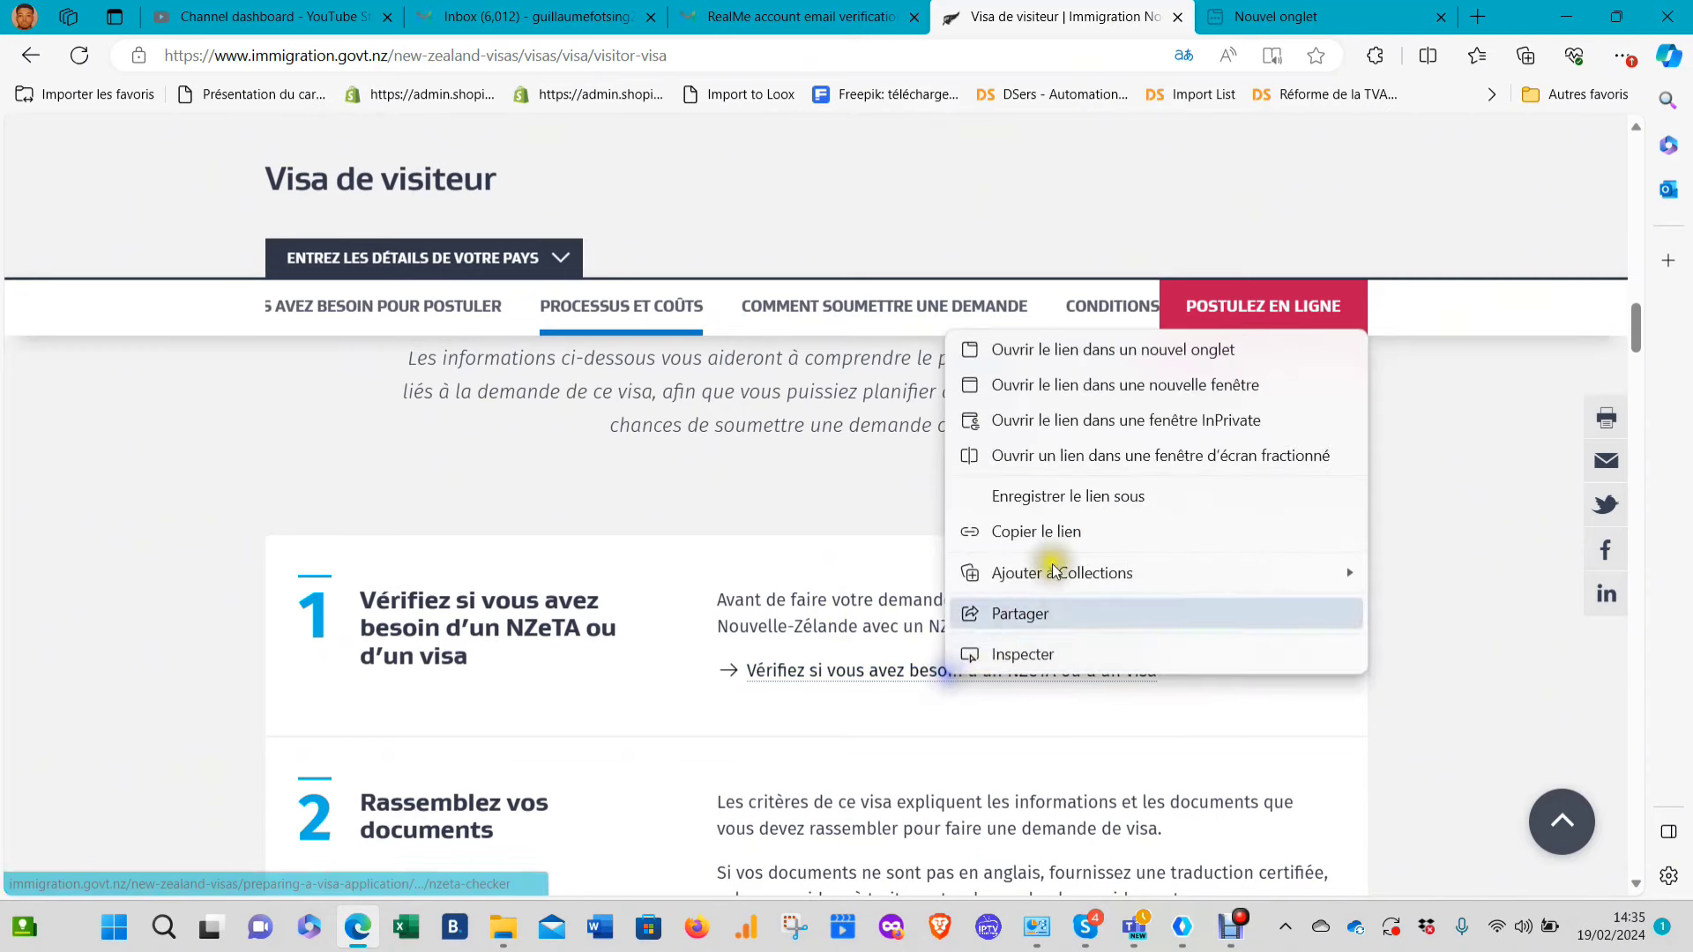
click(1074, 353)
click(1098, 14)
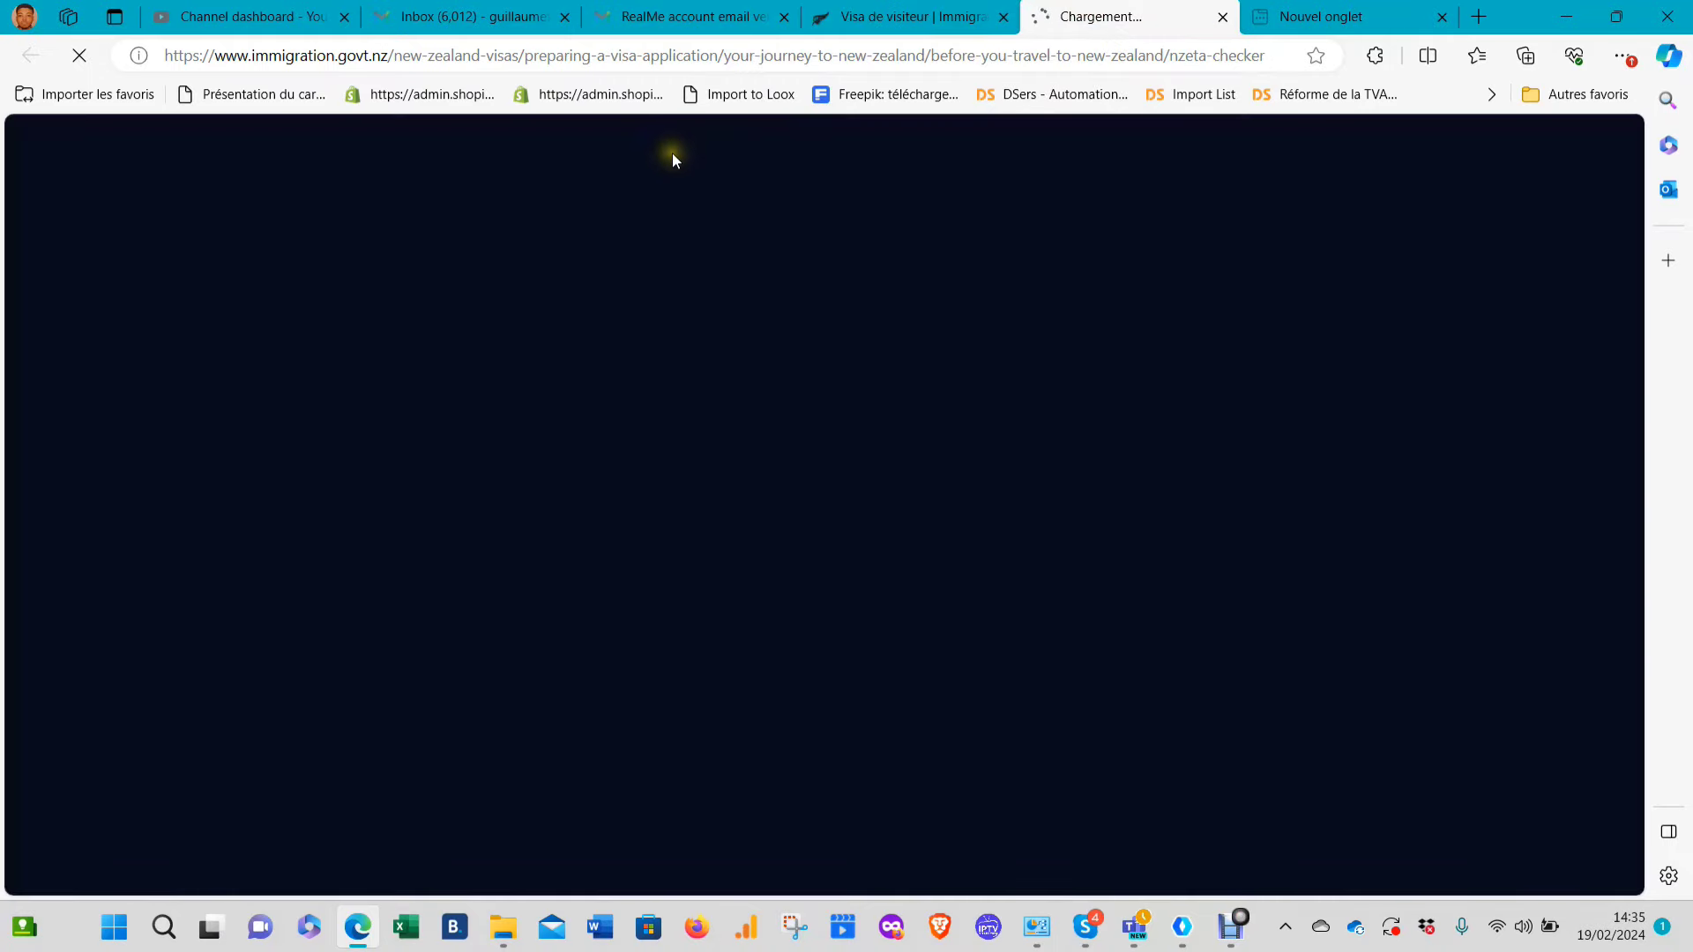
scroll(805, 527, down, 3)
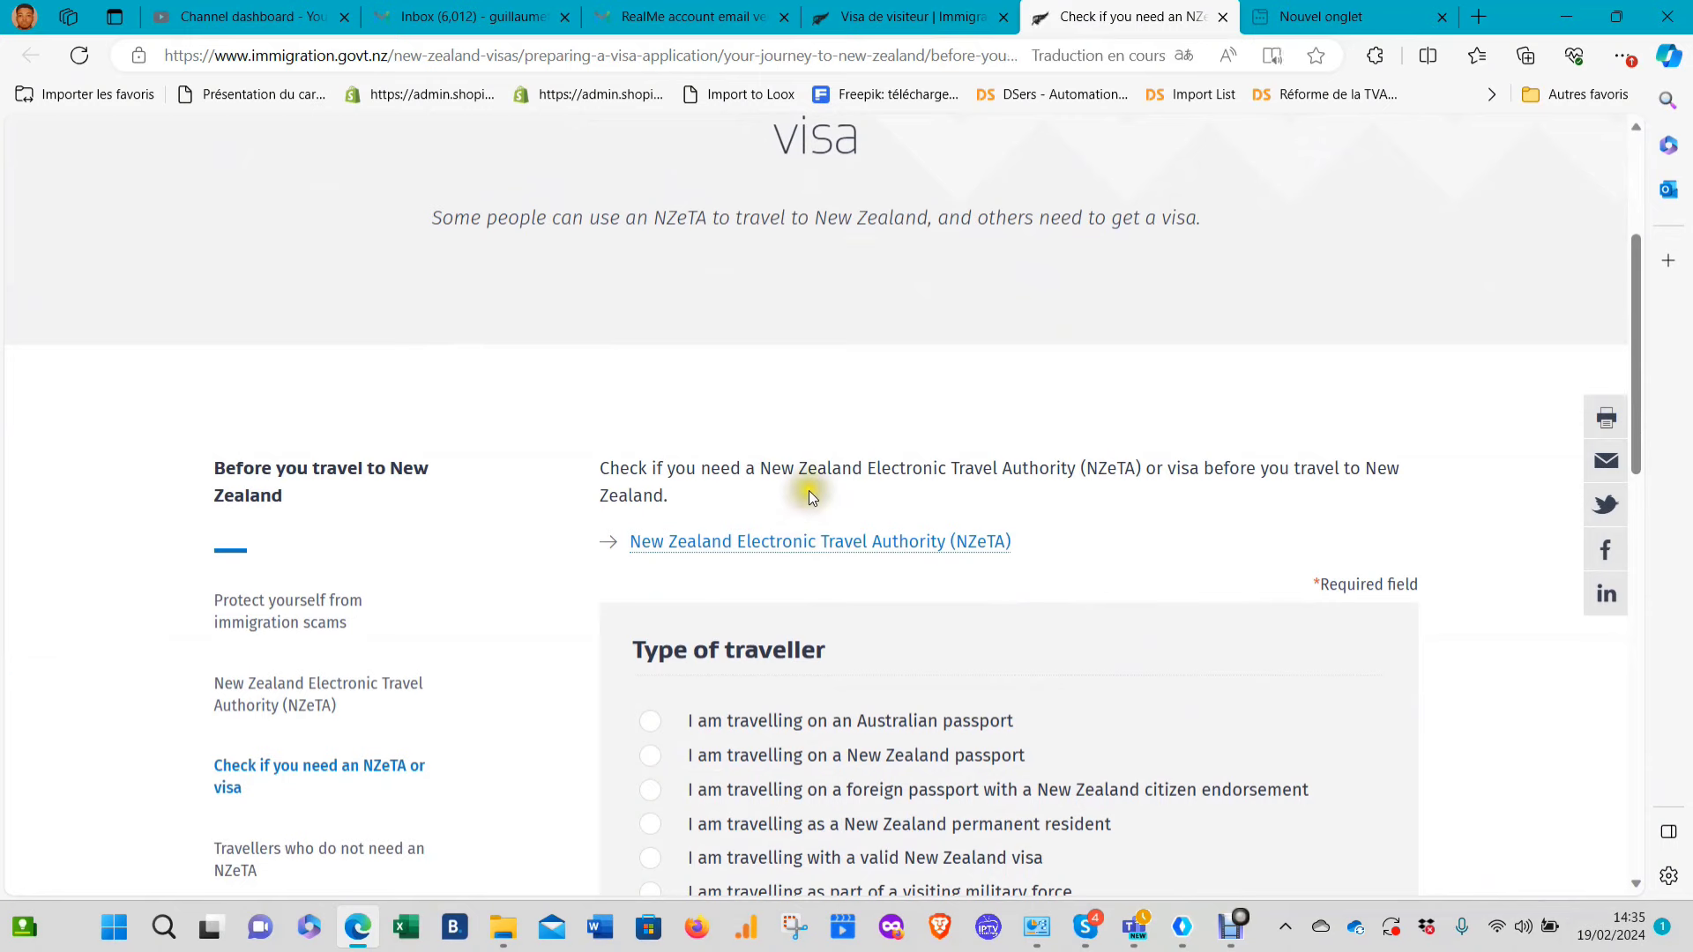
scroll(851, 665, down, 5)
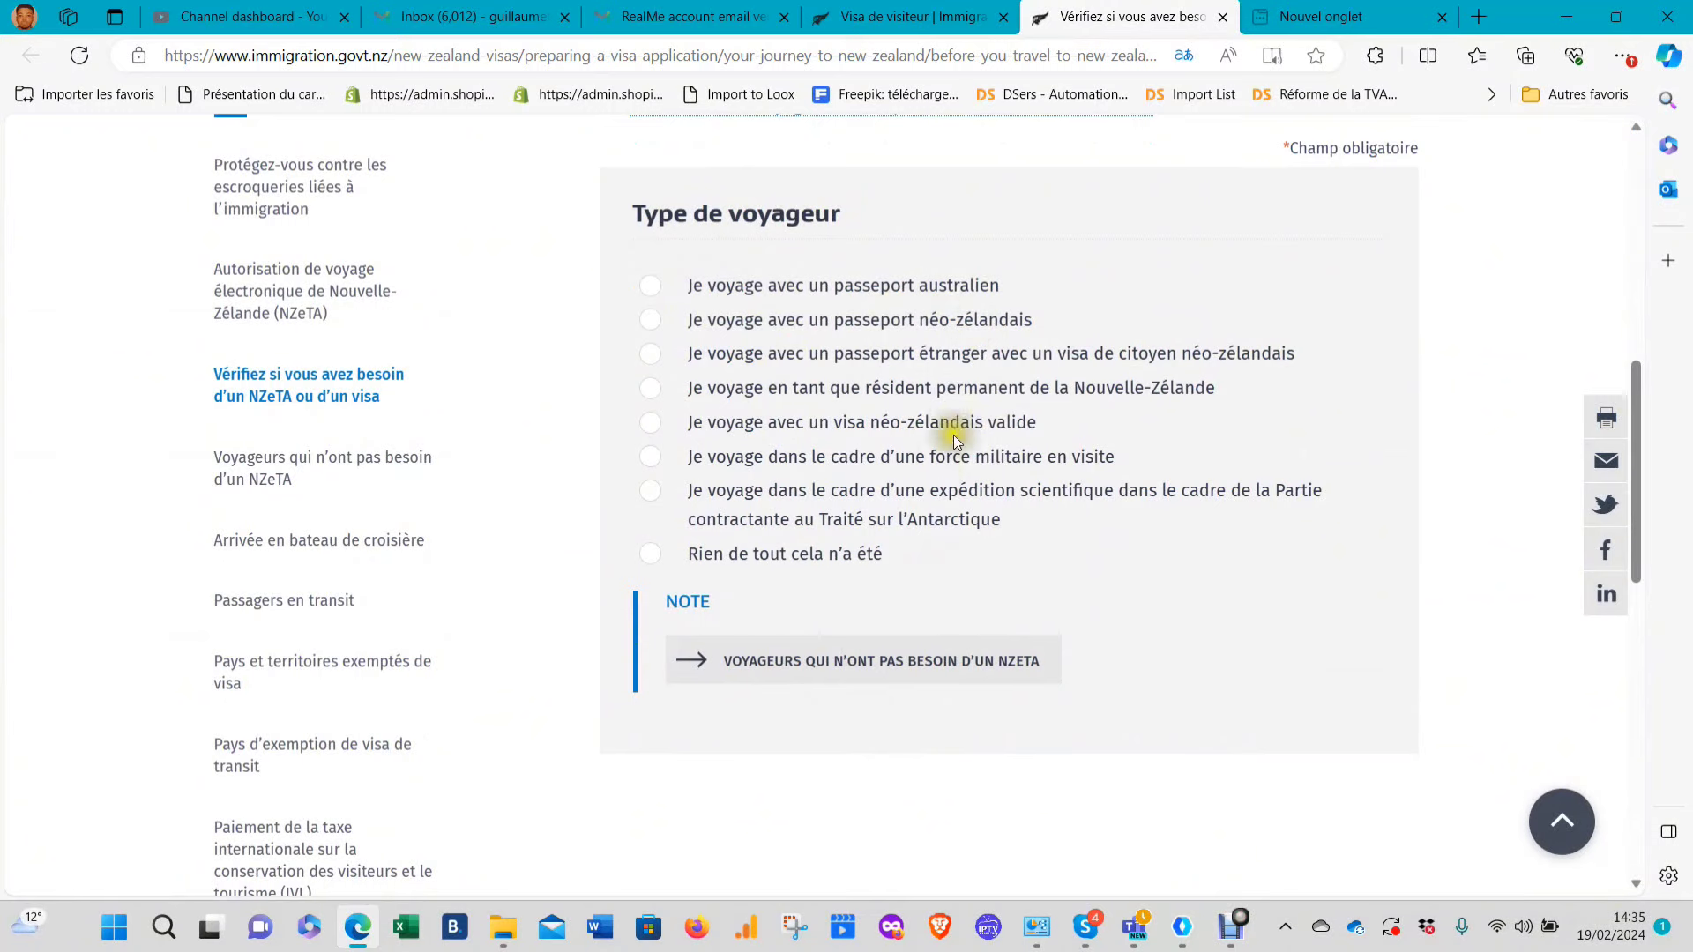
Answer none of the traveller types, no cruise ship, and visiting New Zealand as the reason
click(657, 560)
scroll(889, 598, down, 3)
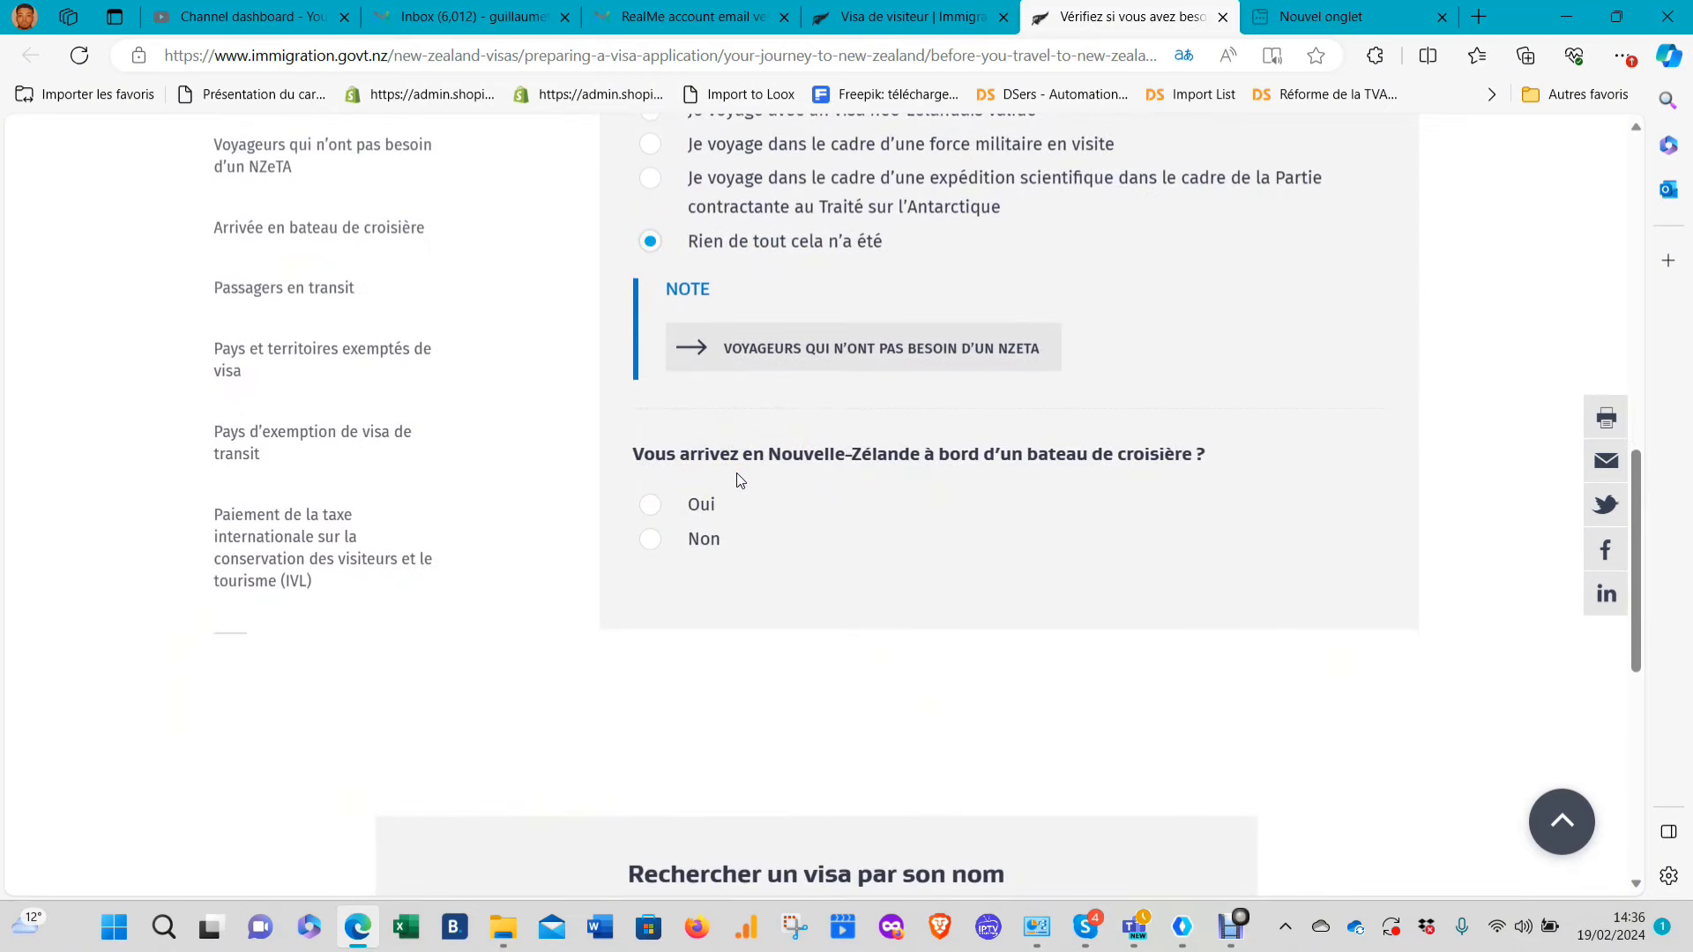
click(651, 539)
scroll(792, 542, down, 3)
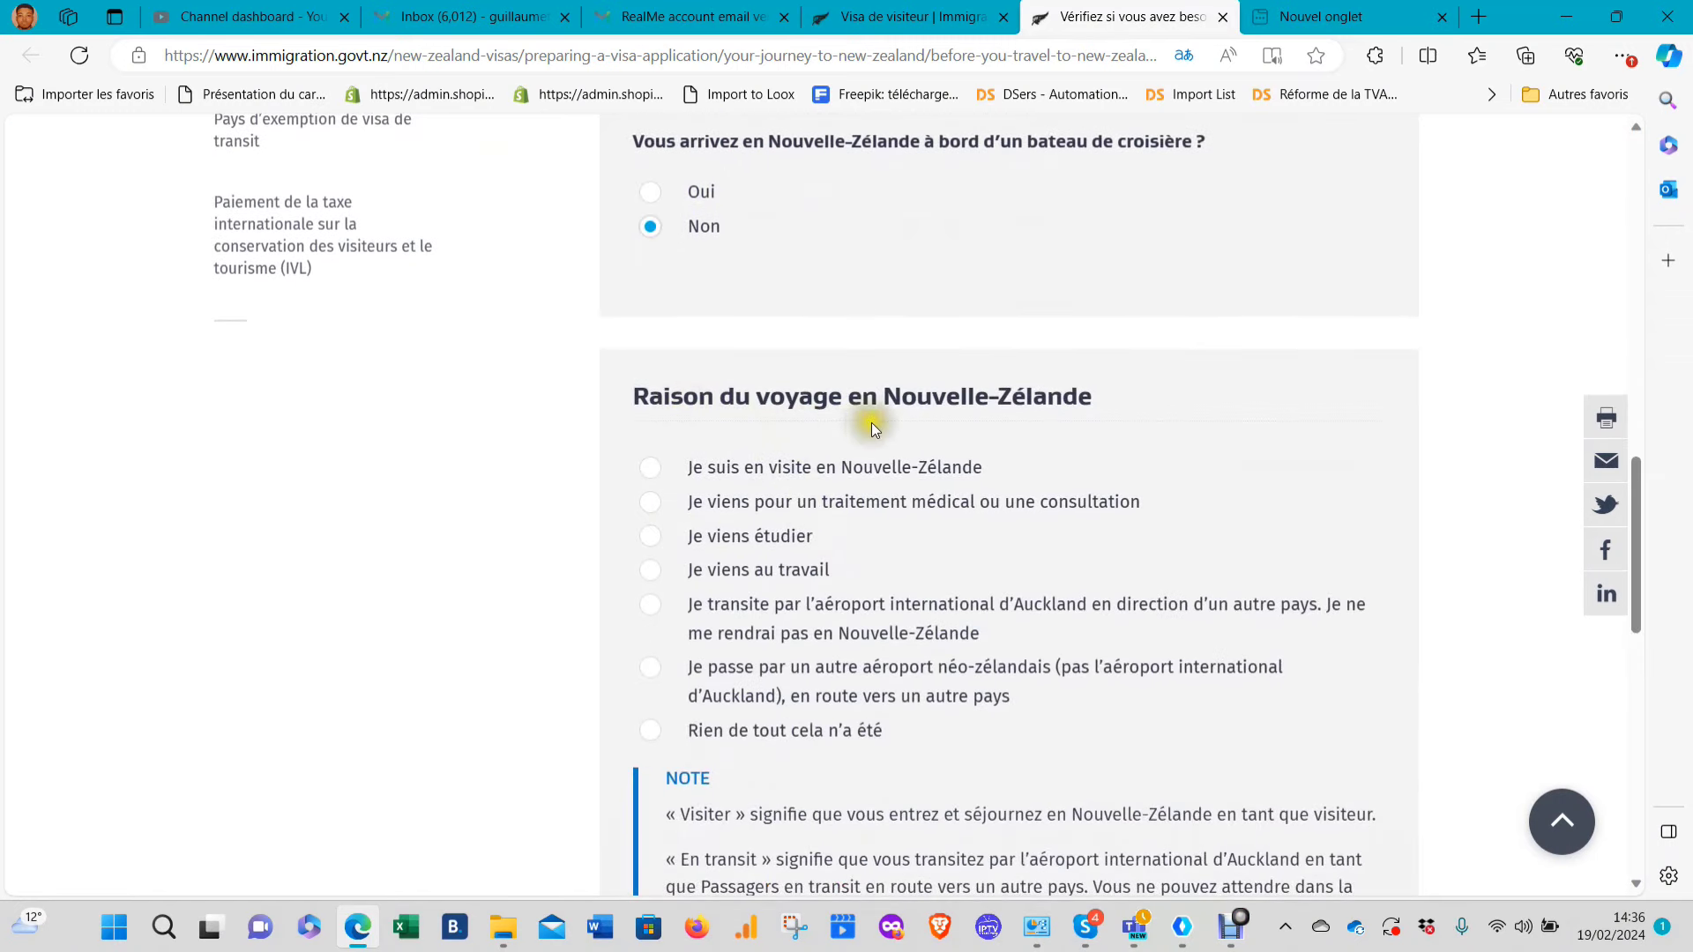
click(657, 472)
scroll(780, 494, down, 4)
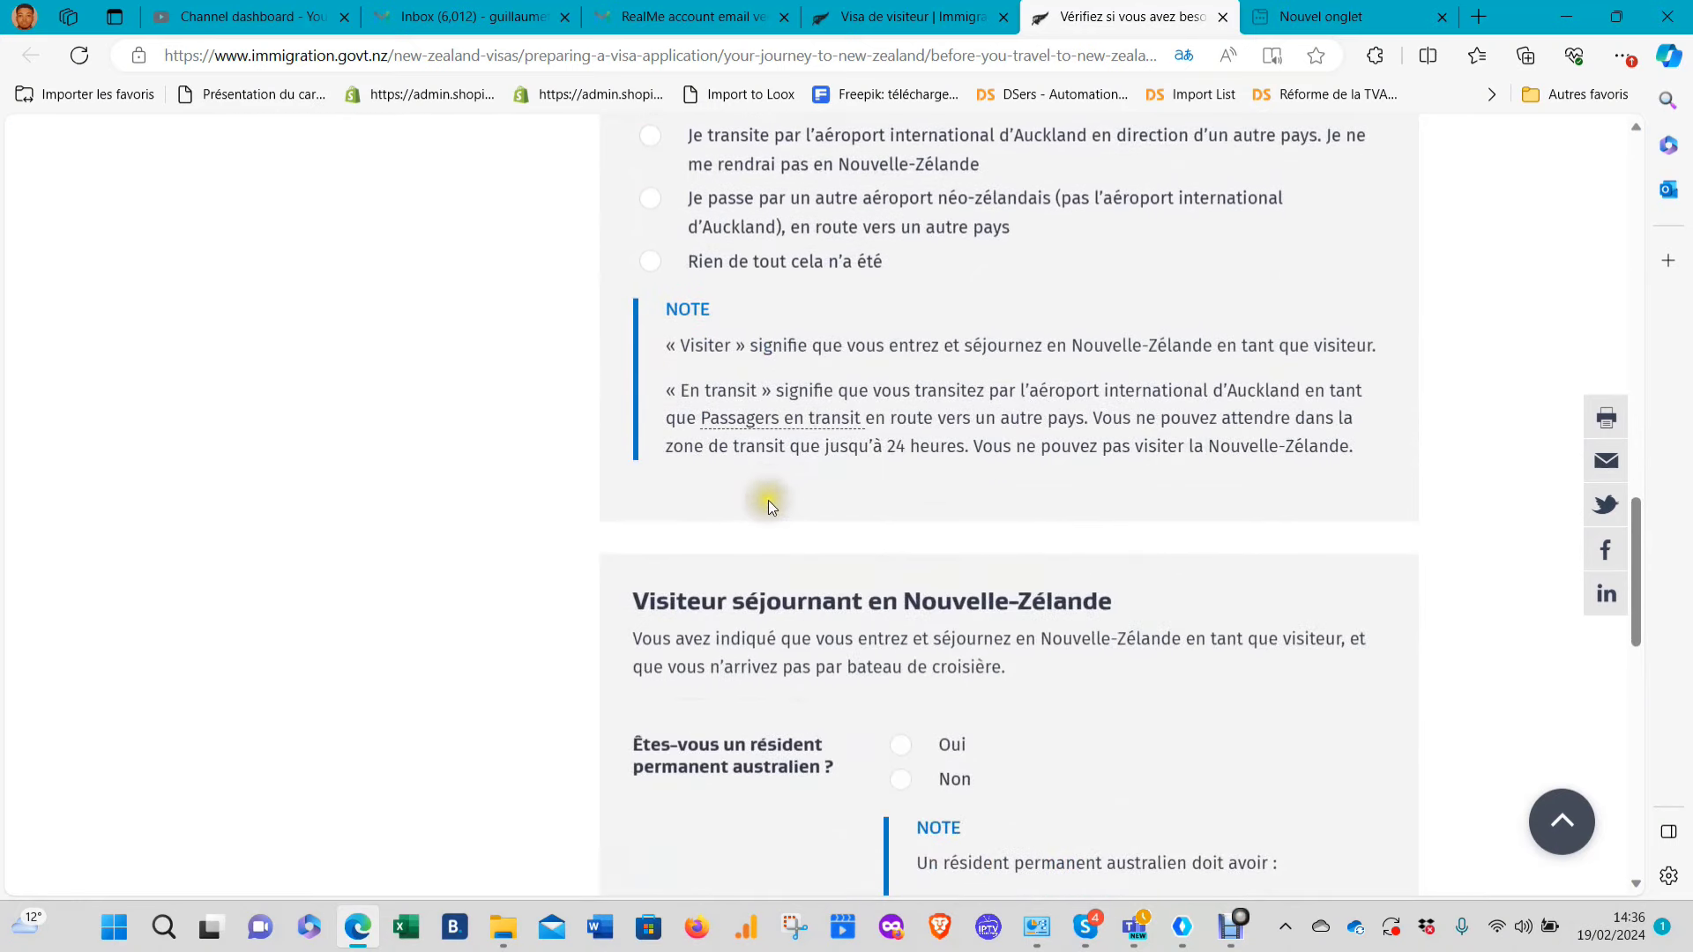
scroll(781, 510, down, 2)
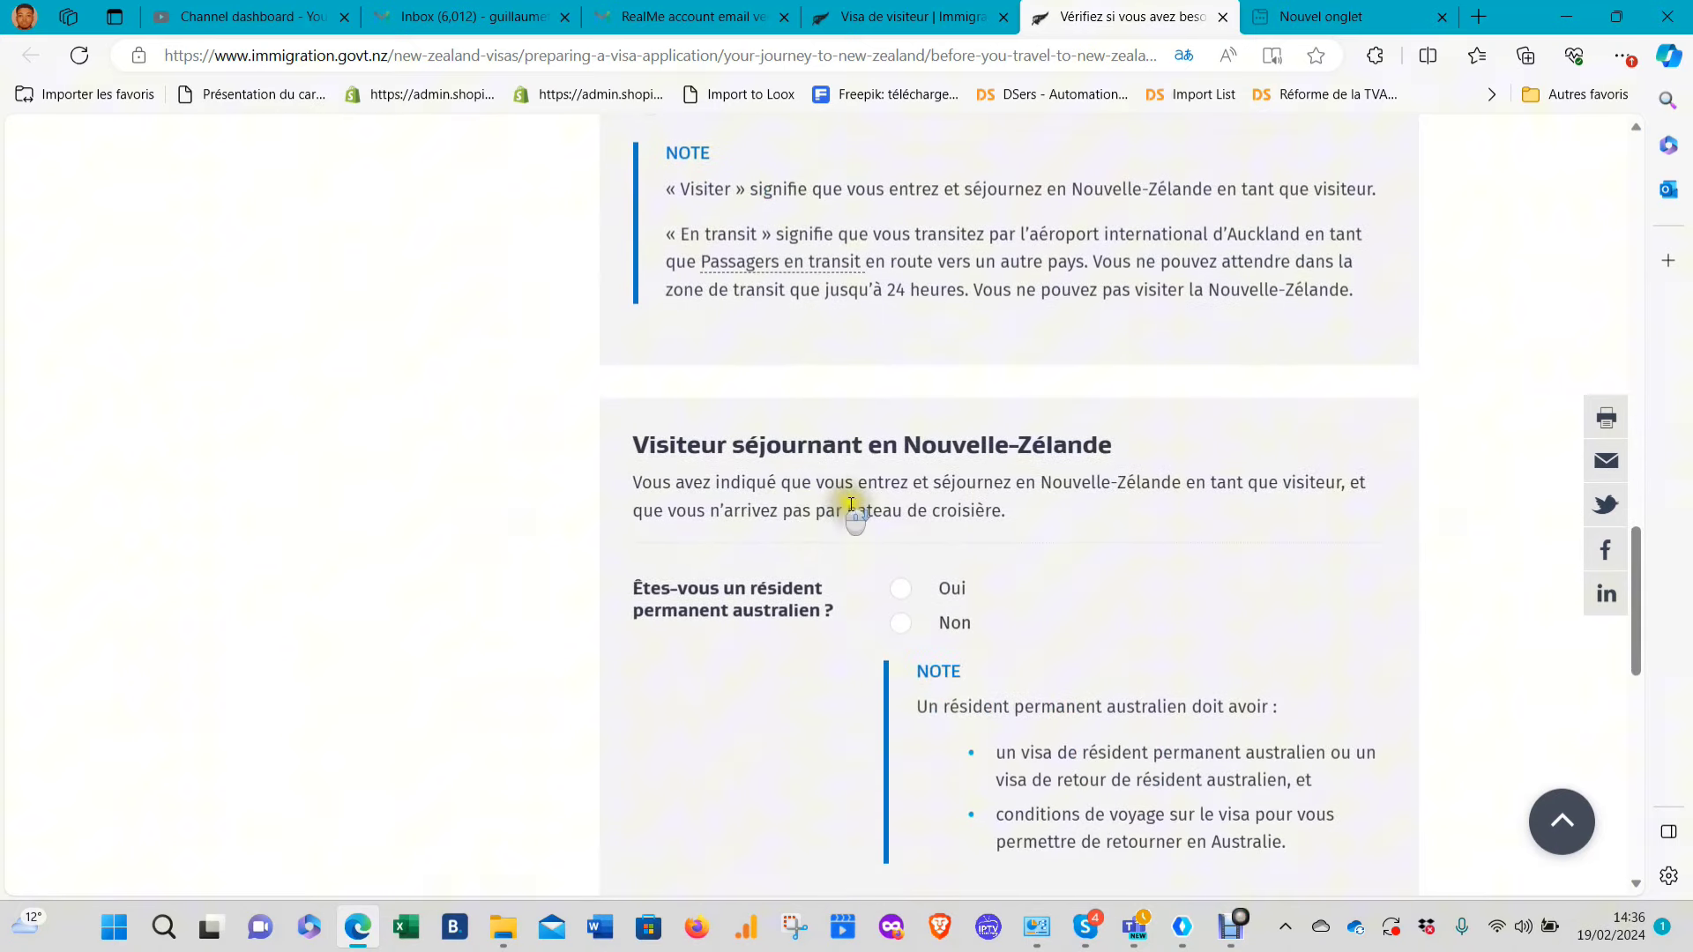
Answer not an Australian permanent resident with a non-exempt passport, then return to the visitor visa tab
click(913, 623)
scroll(964, 522, down, 6)
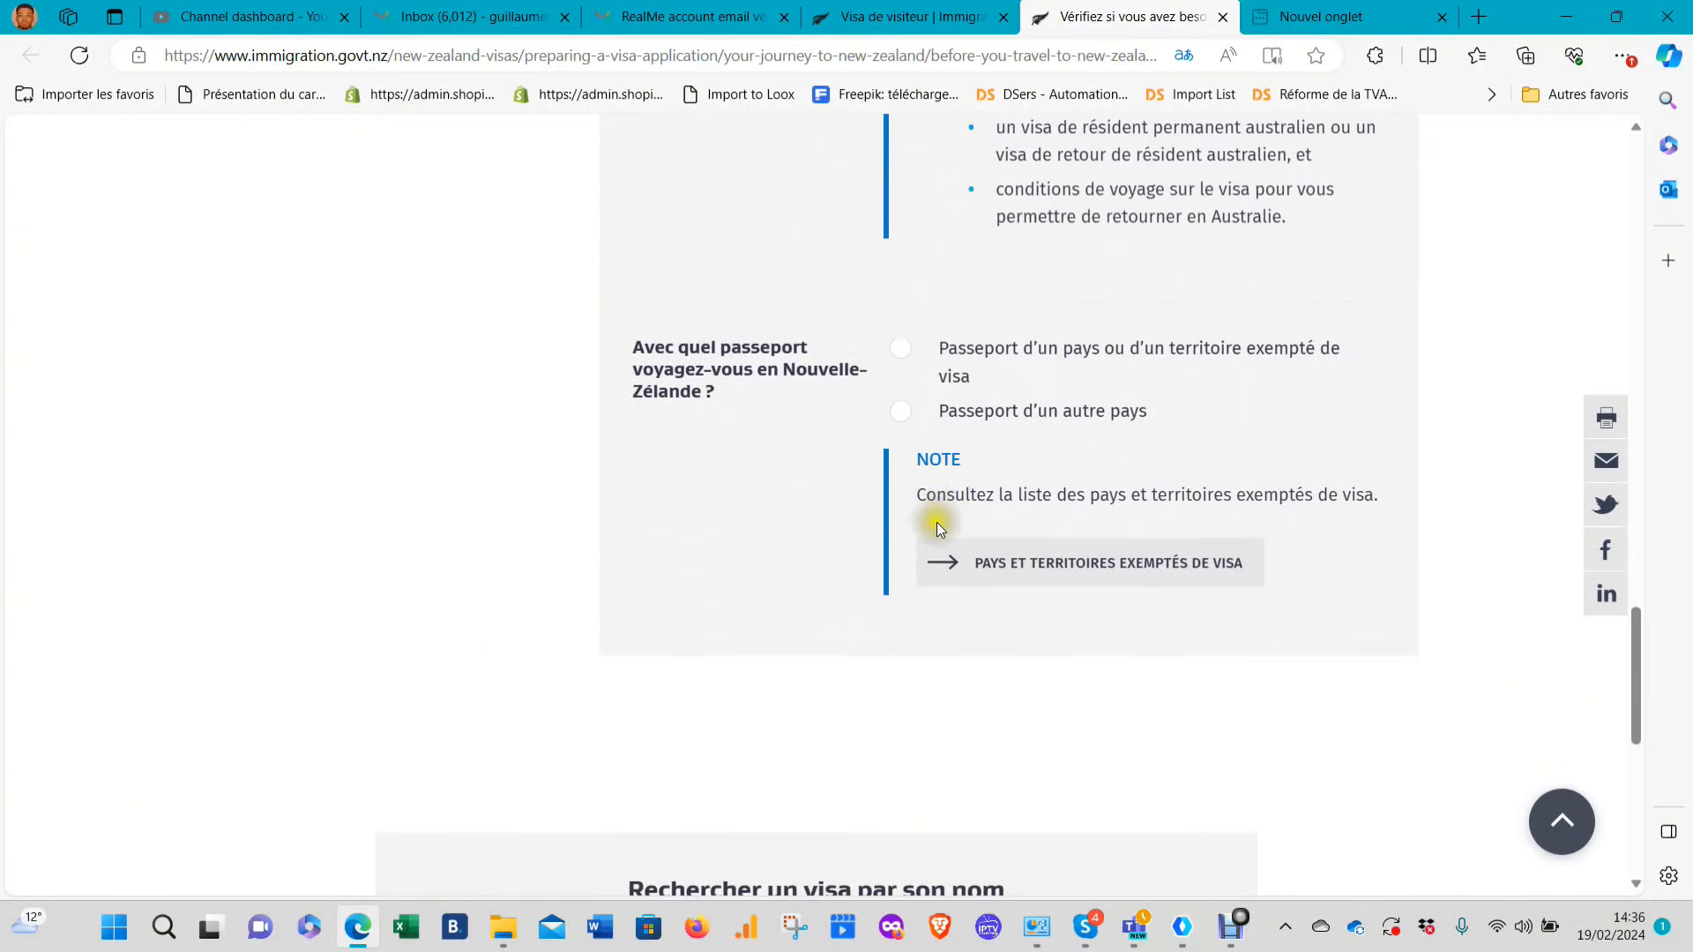
click(907, 412)
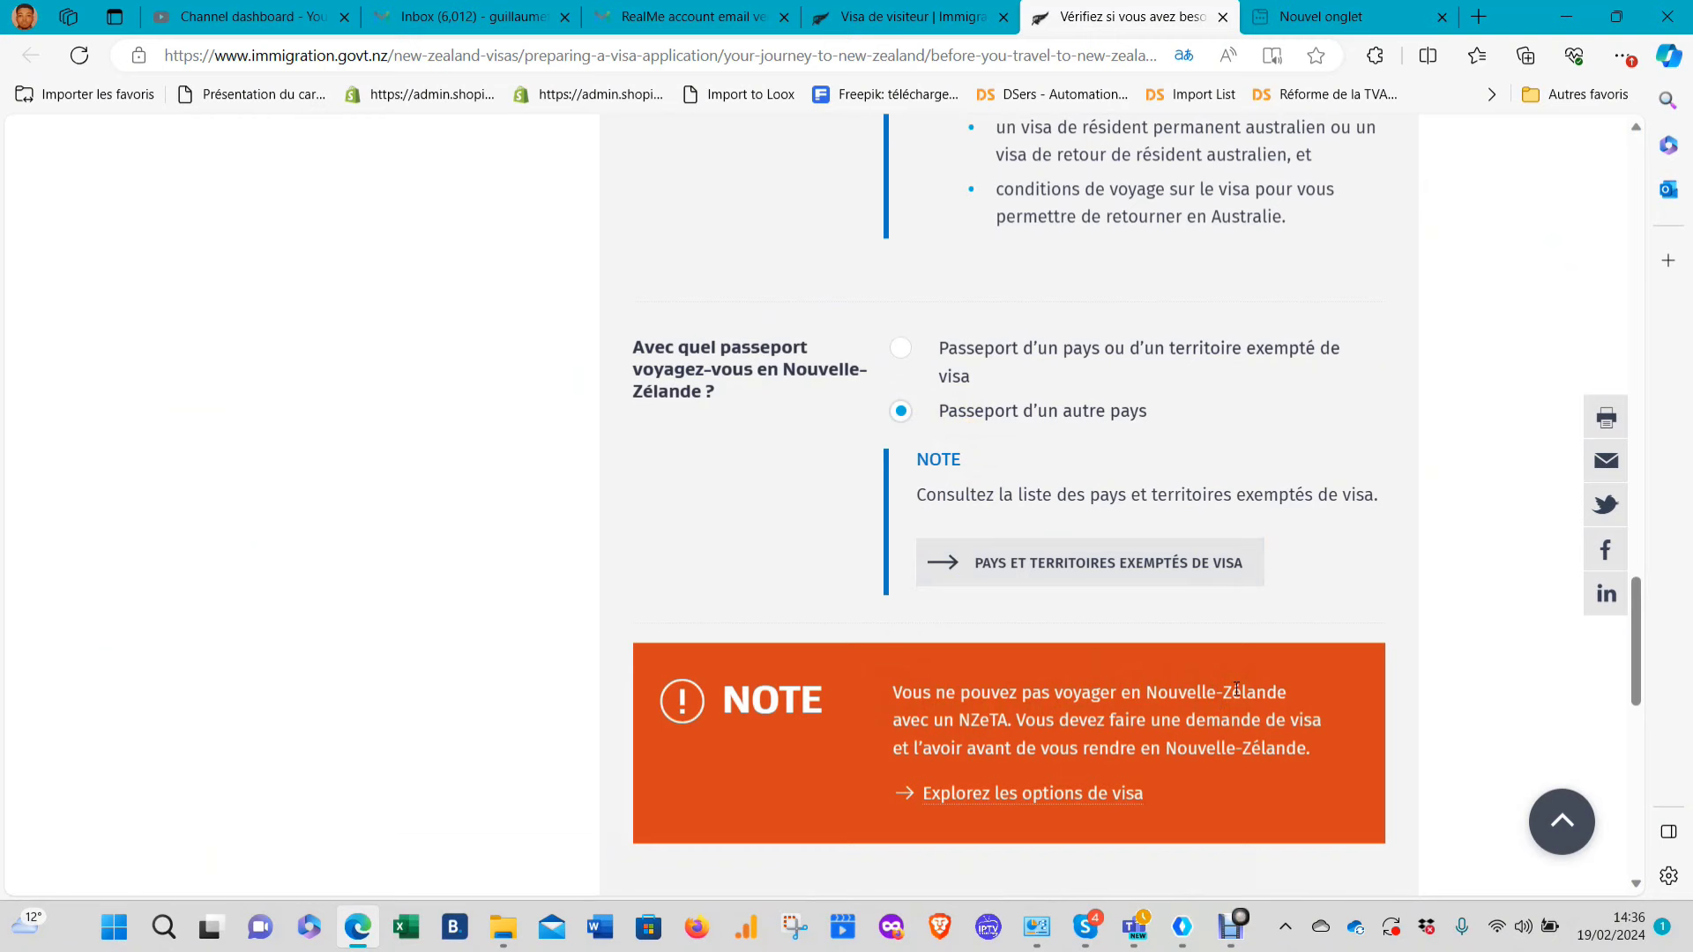
scroll(1191, 472, down, 5)
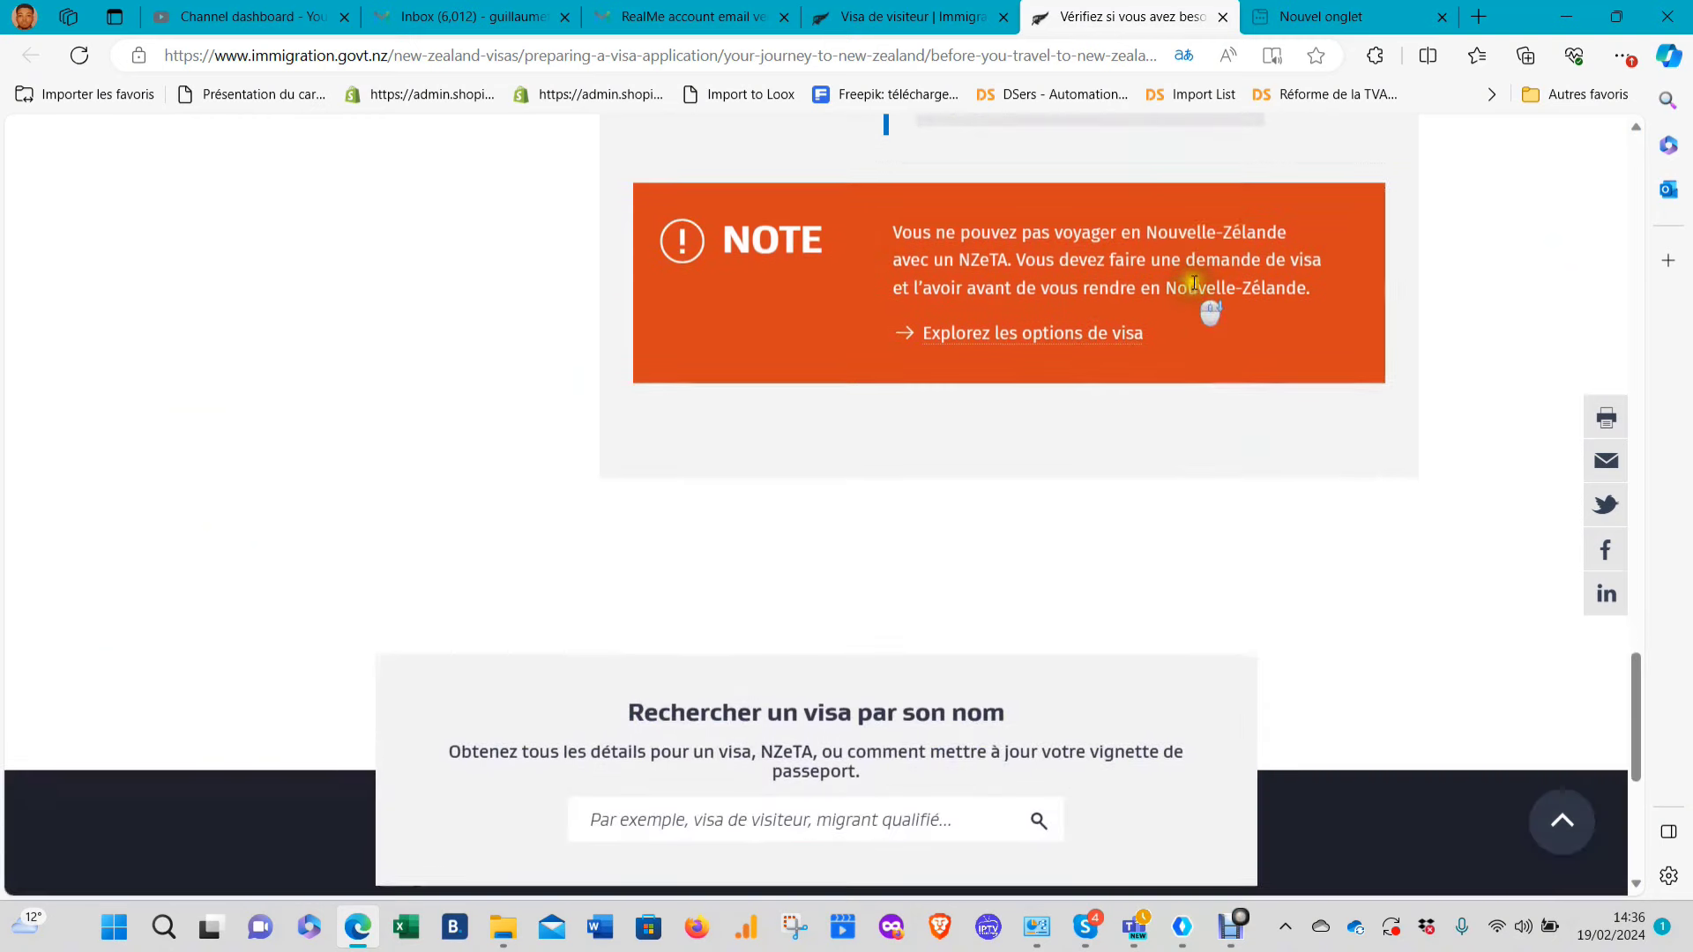
click(938, 9)
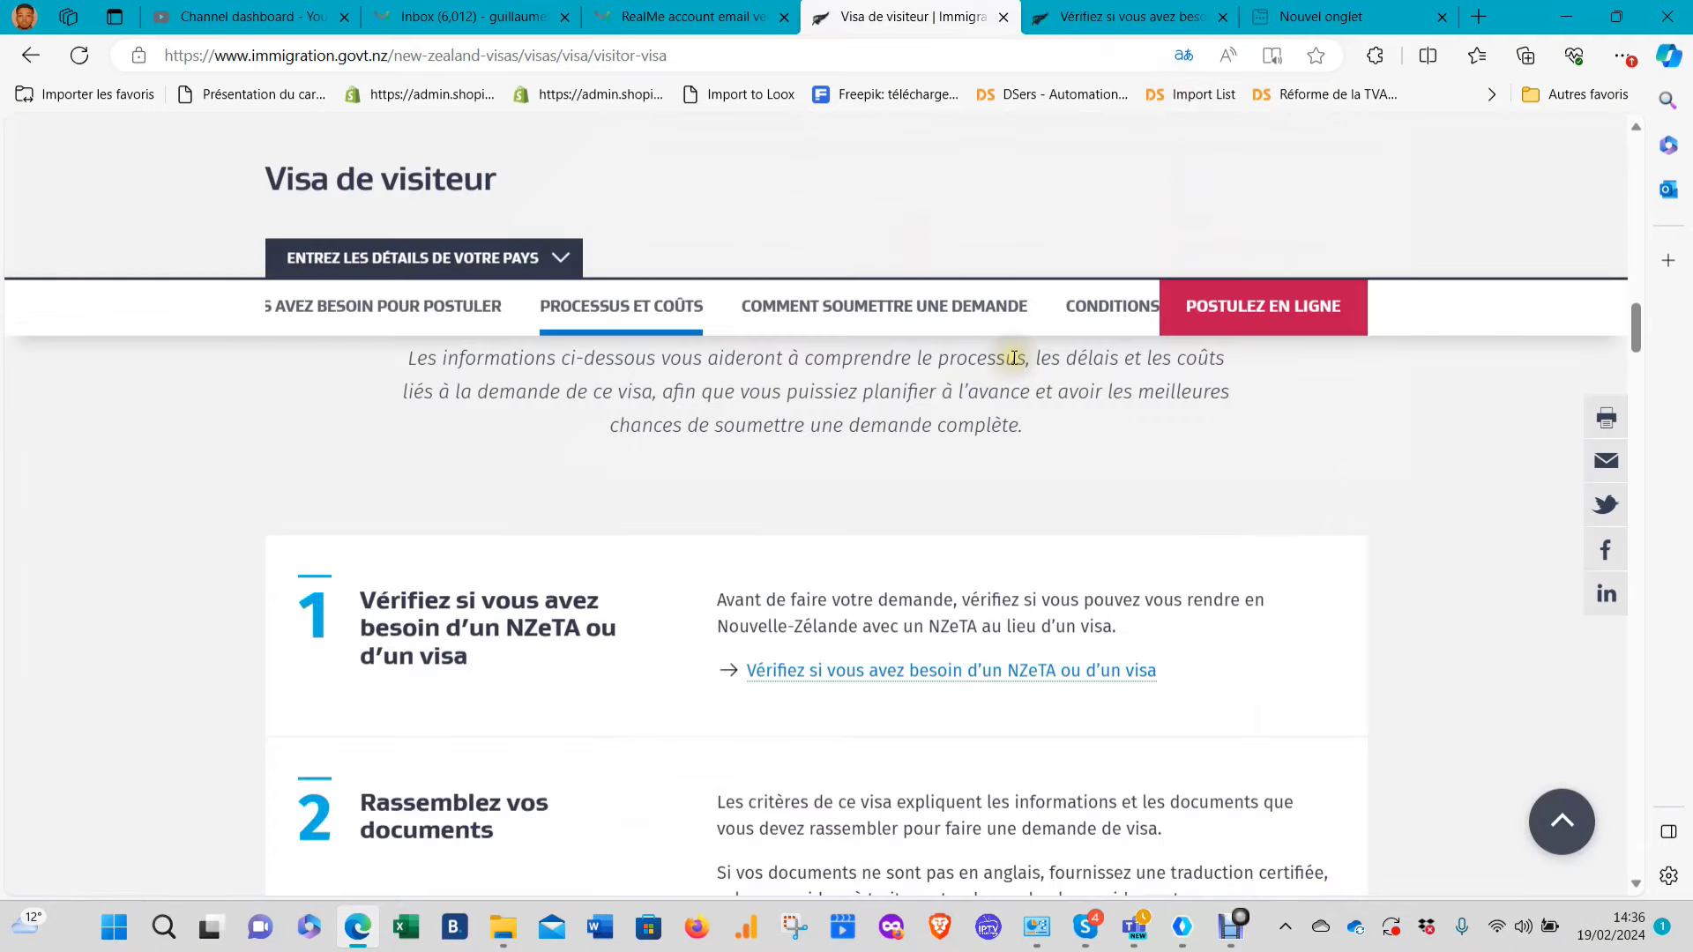
Check the NZD 316 visitor visa fee under Frais d'immigration, then launch POSTULEZ EN LIGNE
scroll(1023, 397, down, 3)
scroll(1025, 424, down, 2)
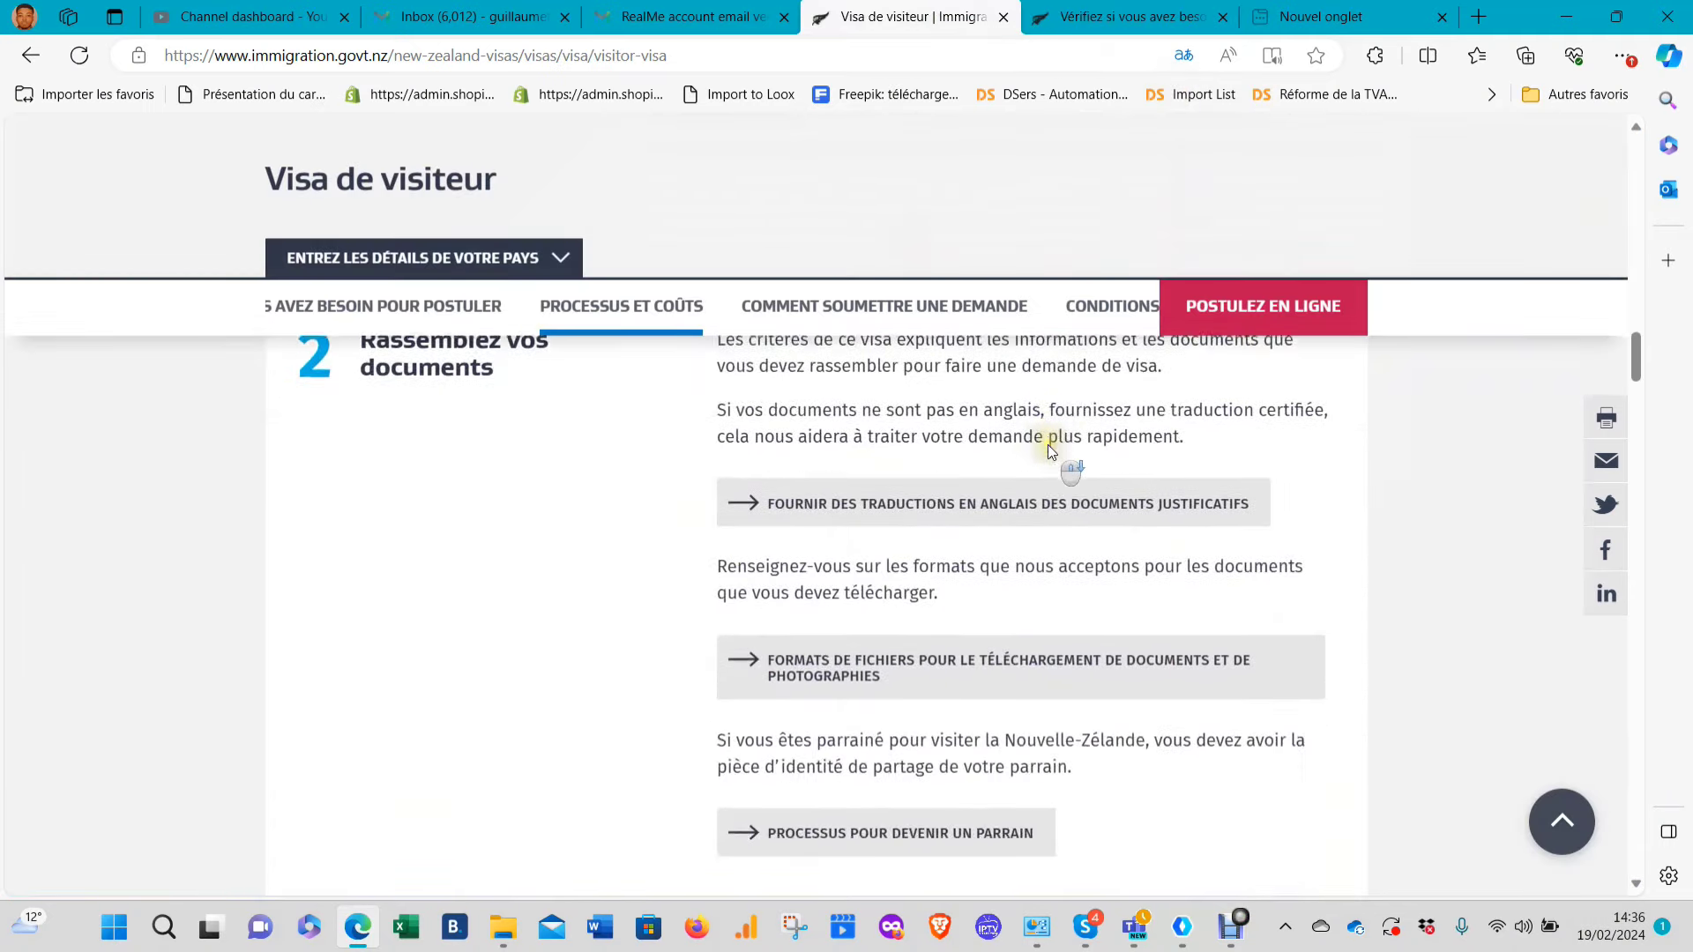
scroll(794, 549, up, 3)
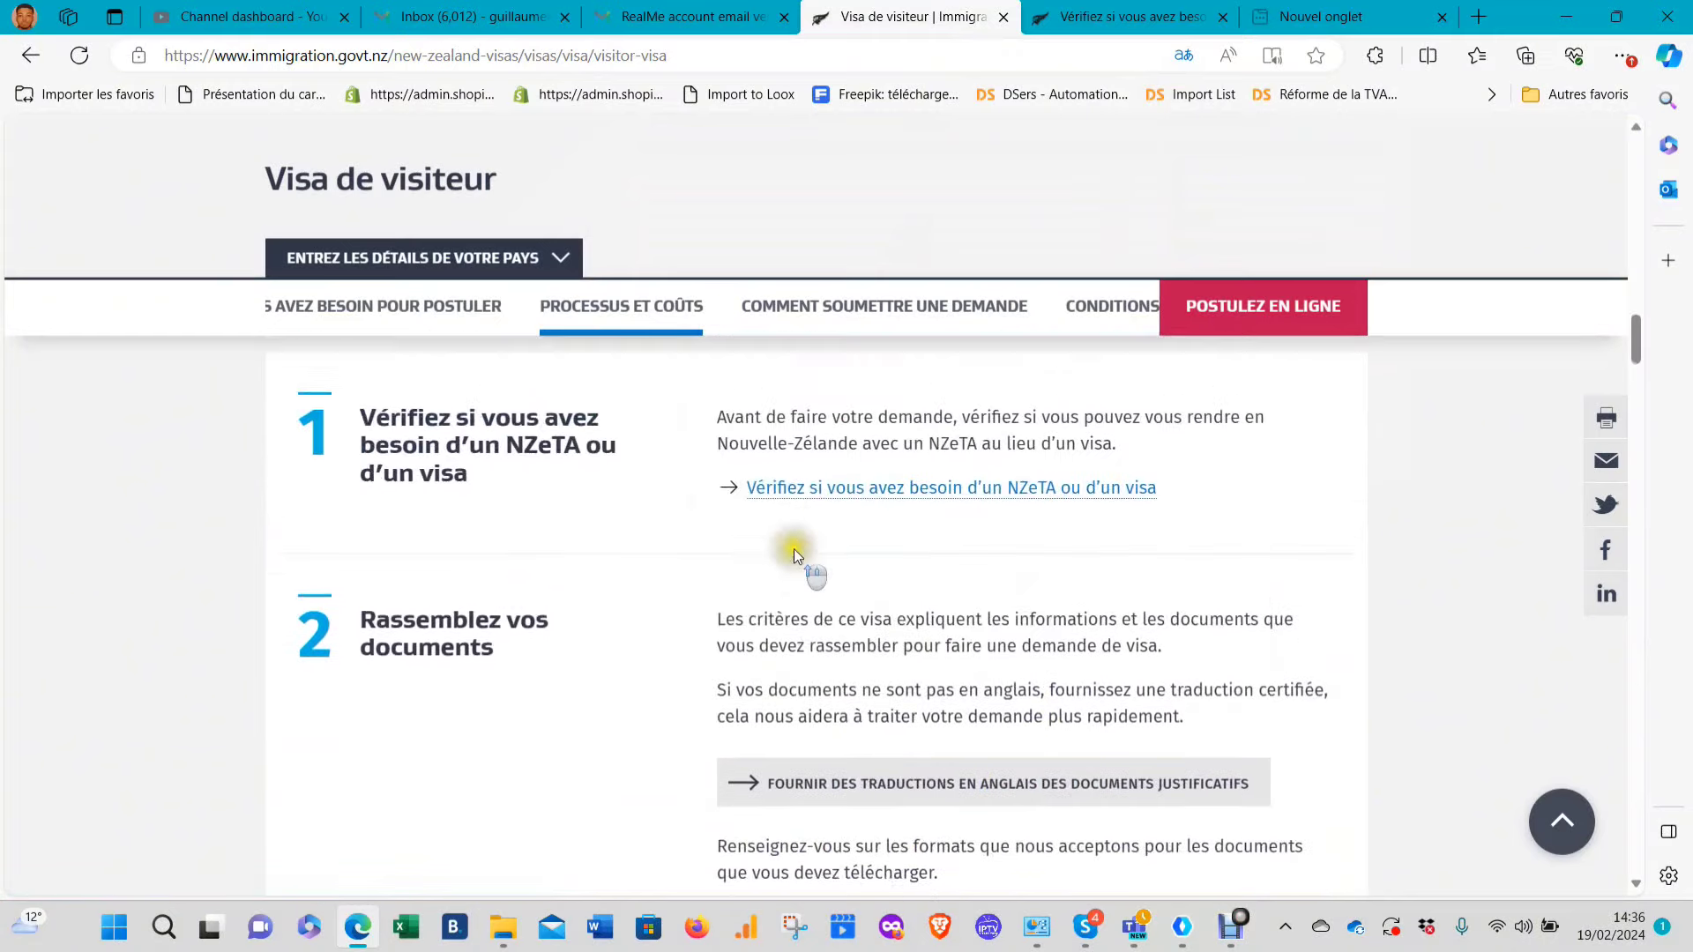
scroll(829, 590, down, 3)
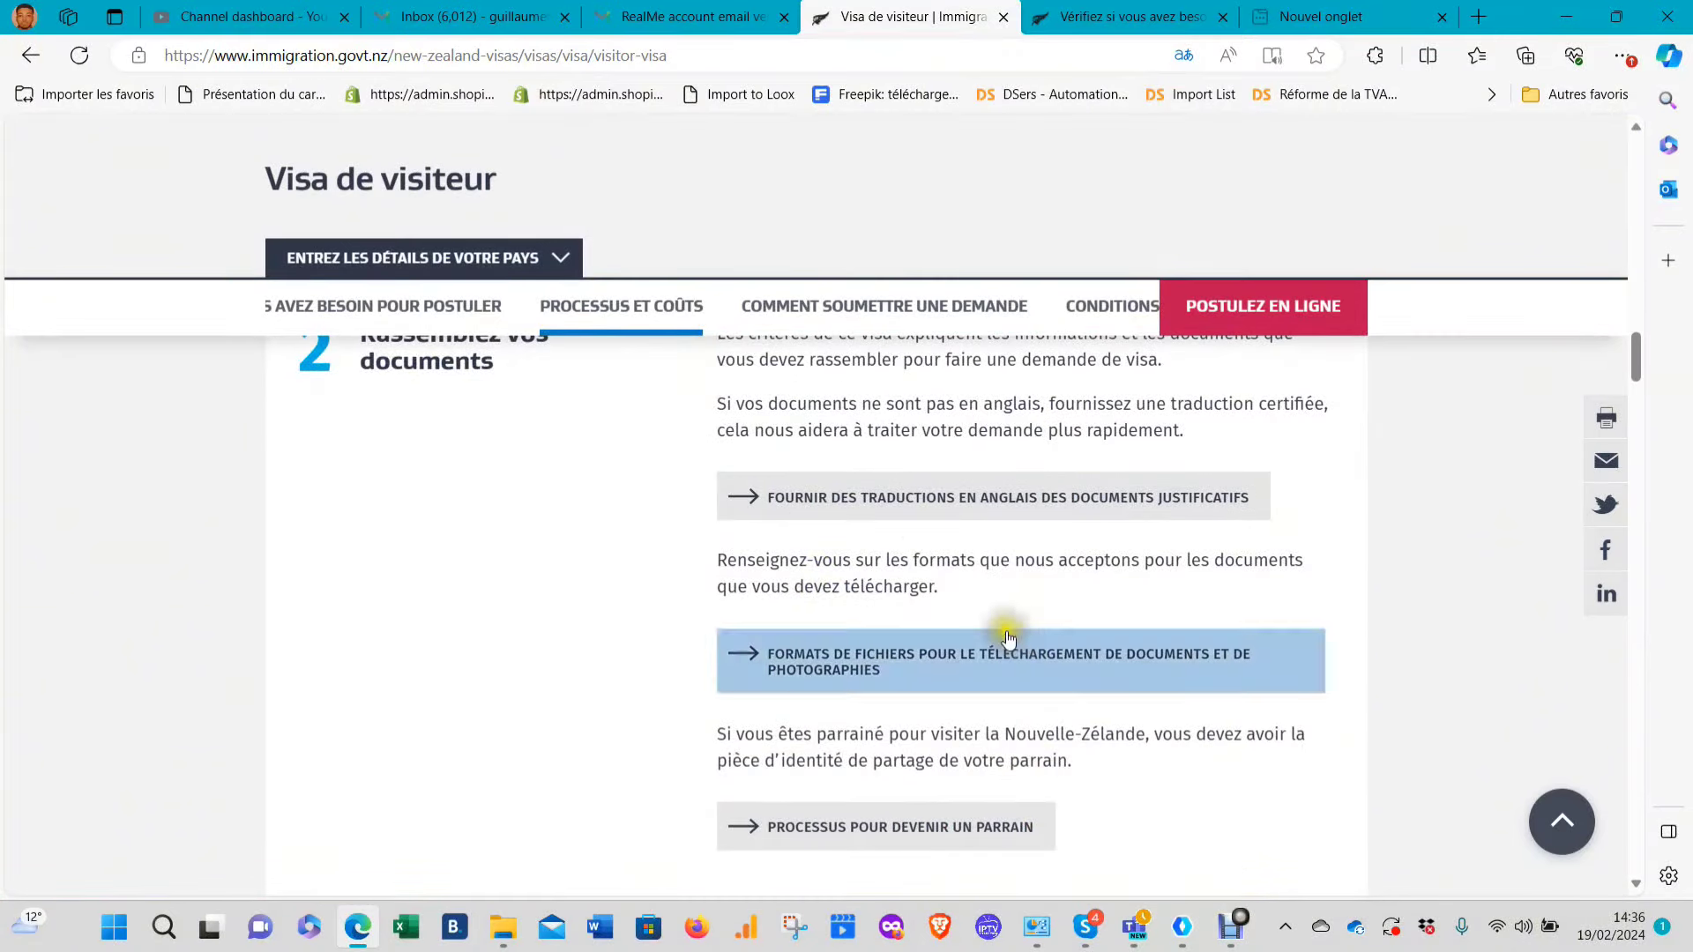
scroll(1124, 671, down, 3)
scroll(1123, 670, down, 4)
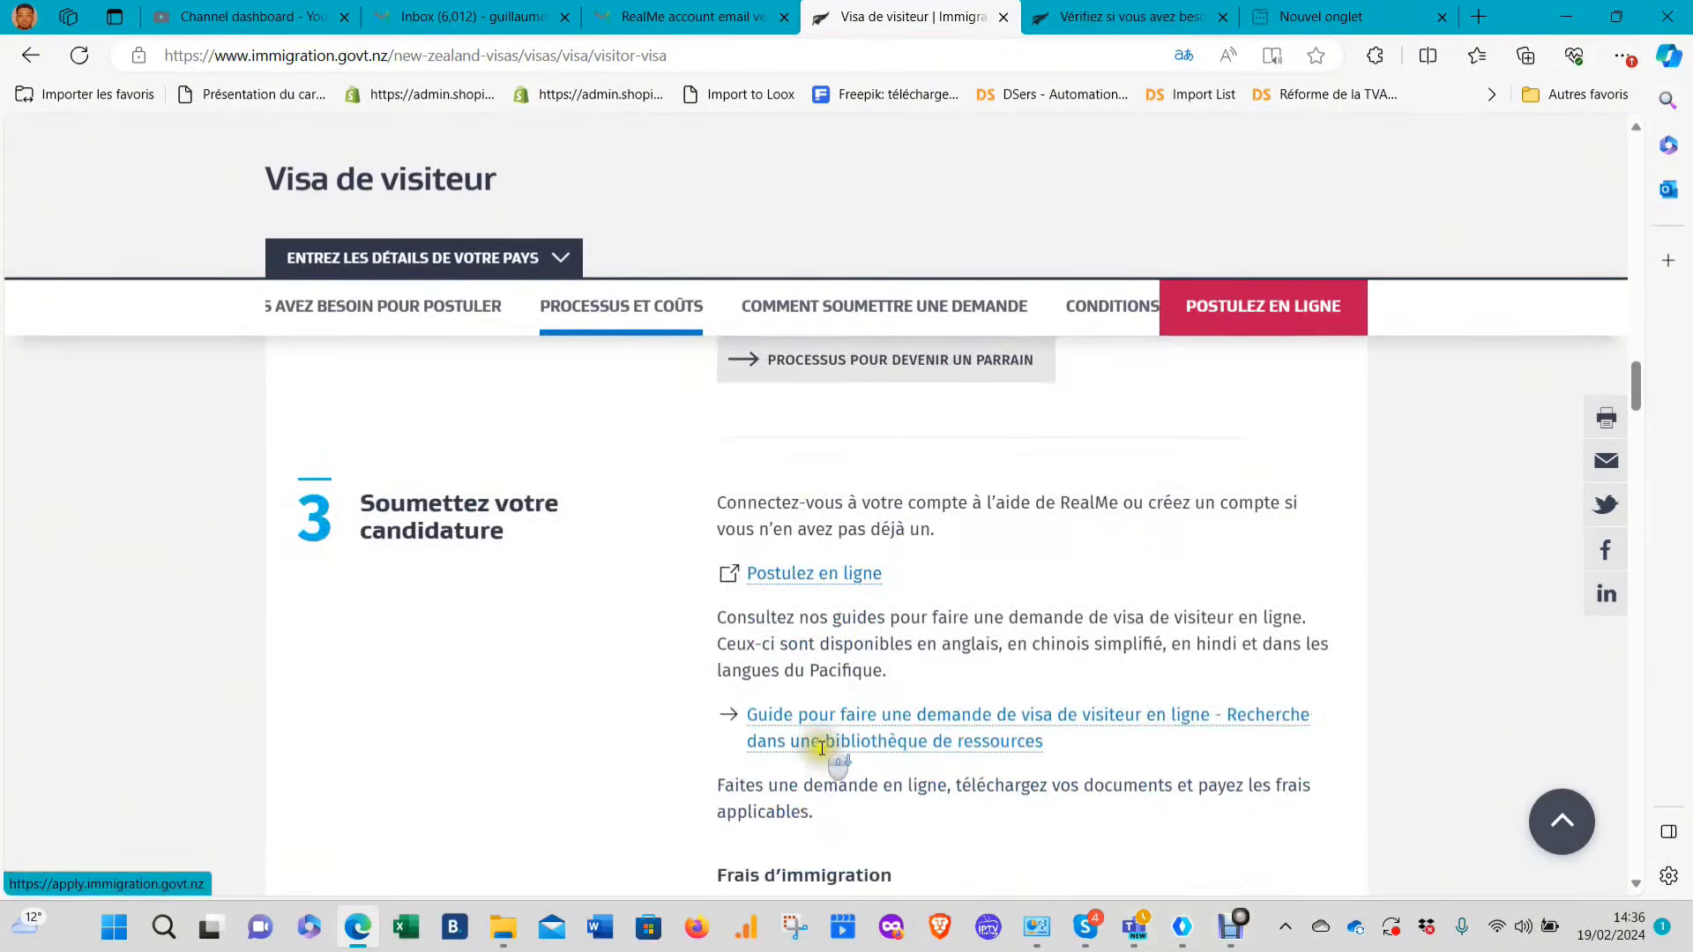
scroll(794, 617, down, 2)
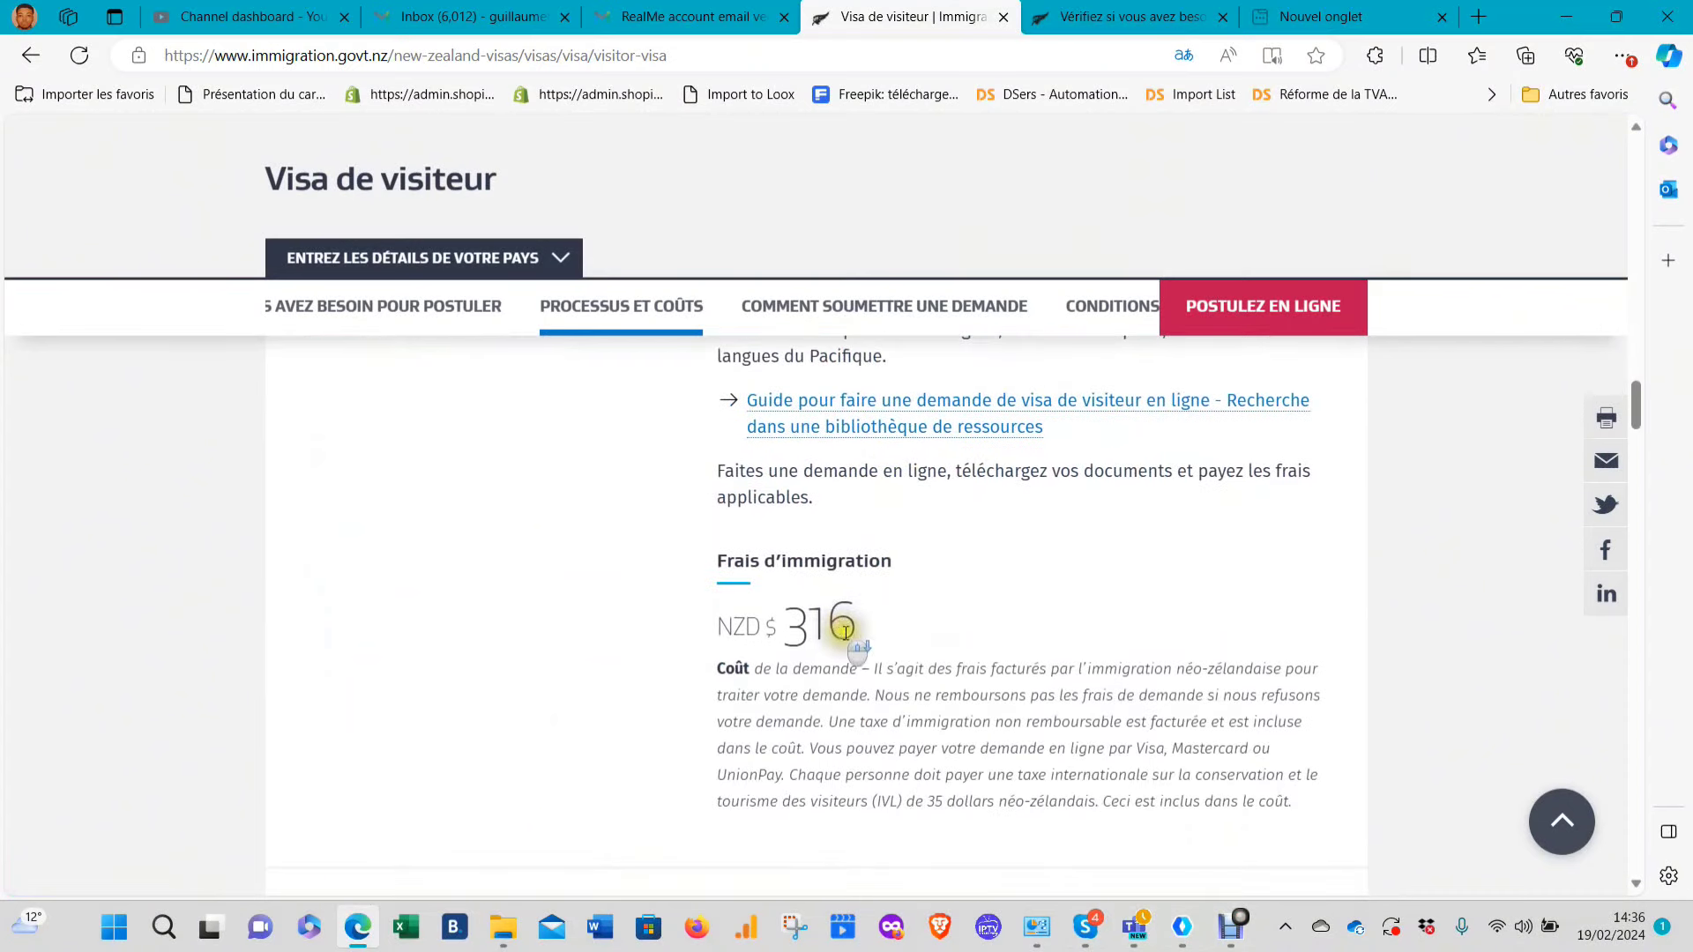
drag(858, 626, 789, 625)
click(1176, 635)
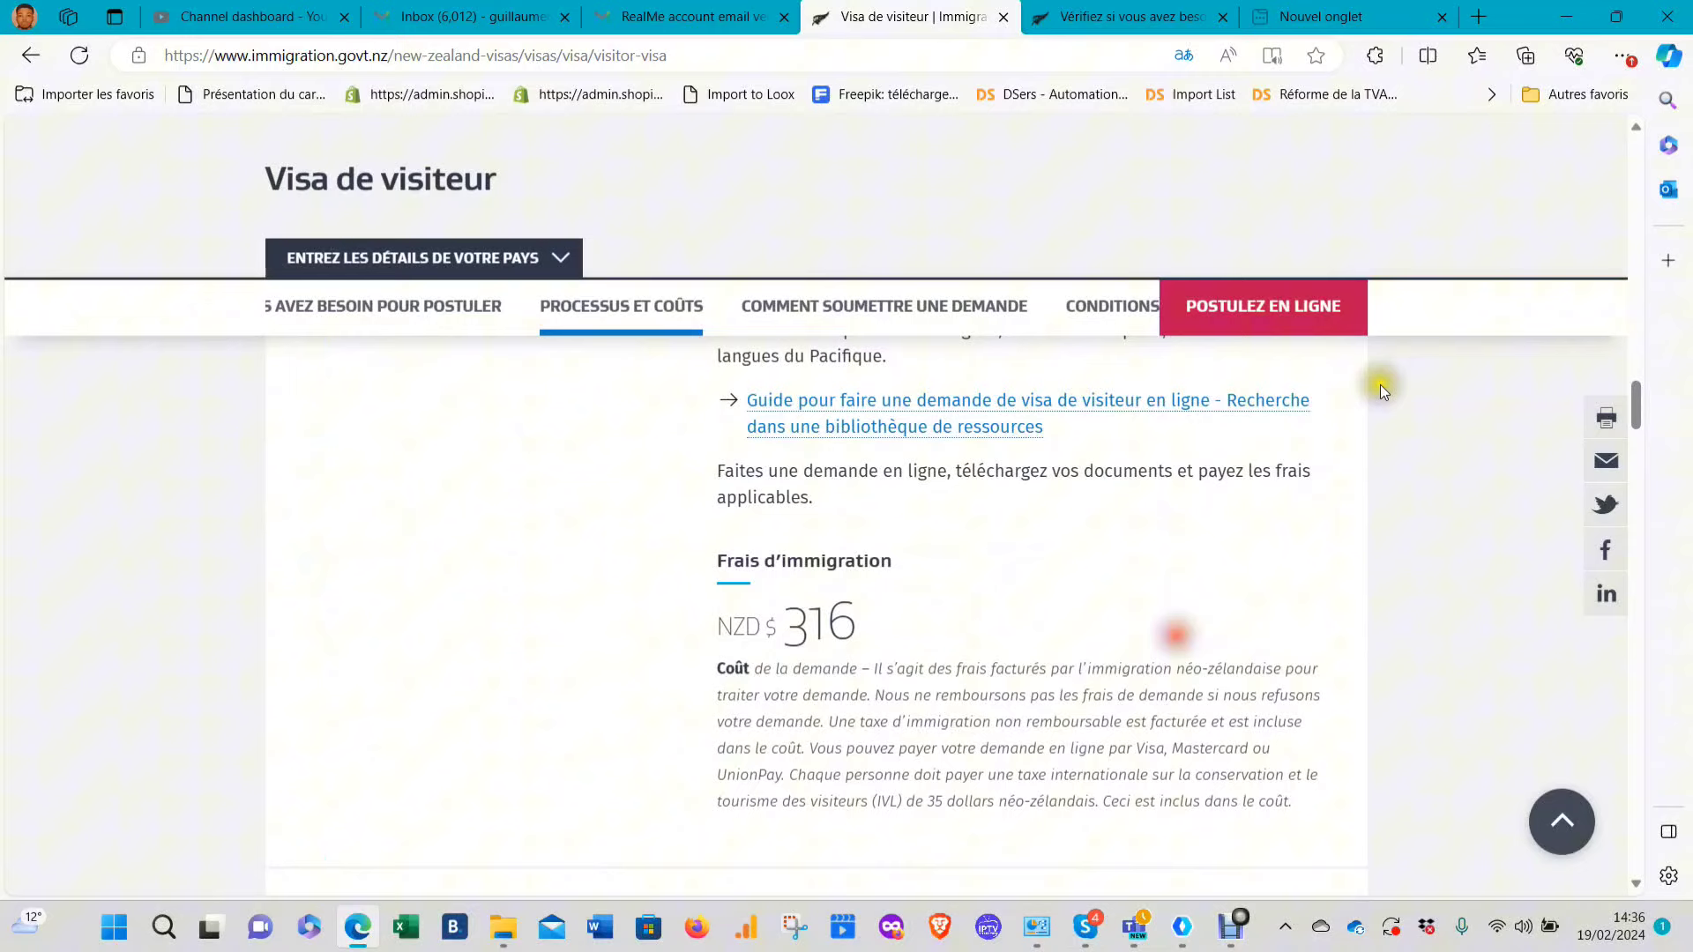
click(1262, 304)
Try signing in through RealMe, and after the failure choose Créer un identifiant RealMe
click(829, 554)
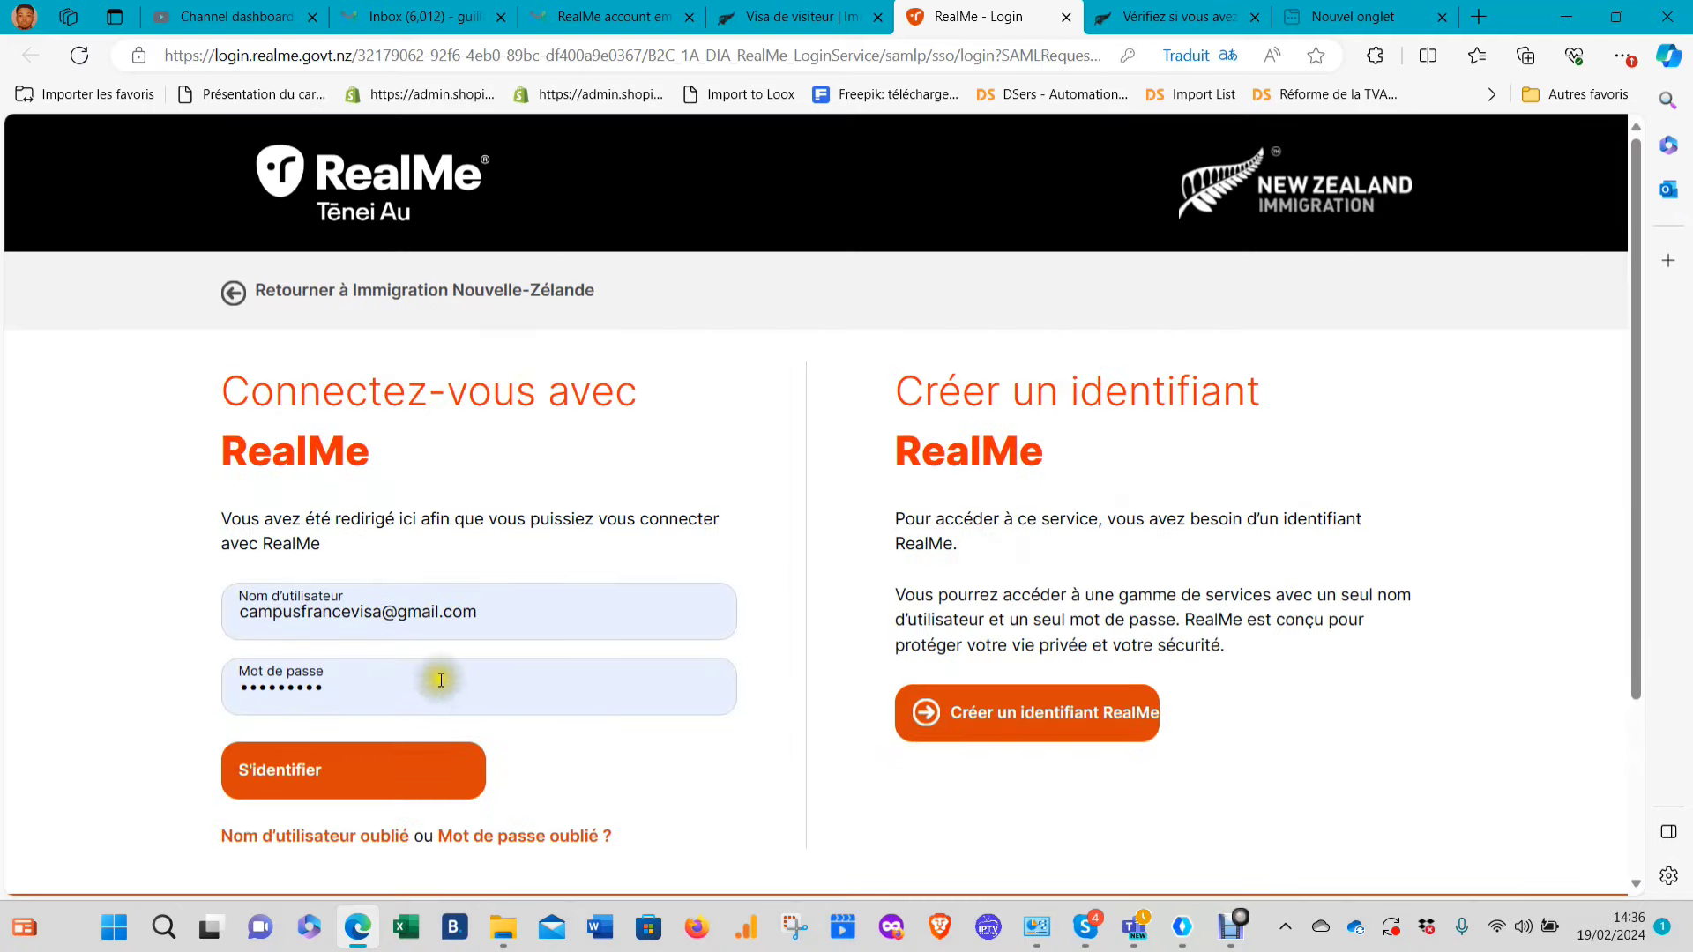
scroll(693, 448, down, 2)
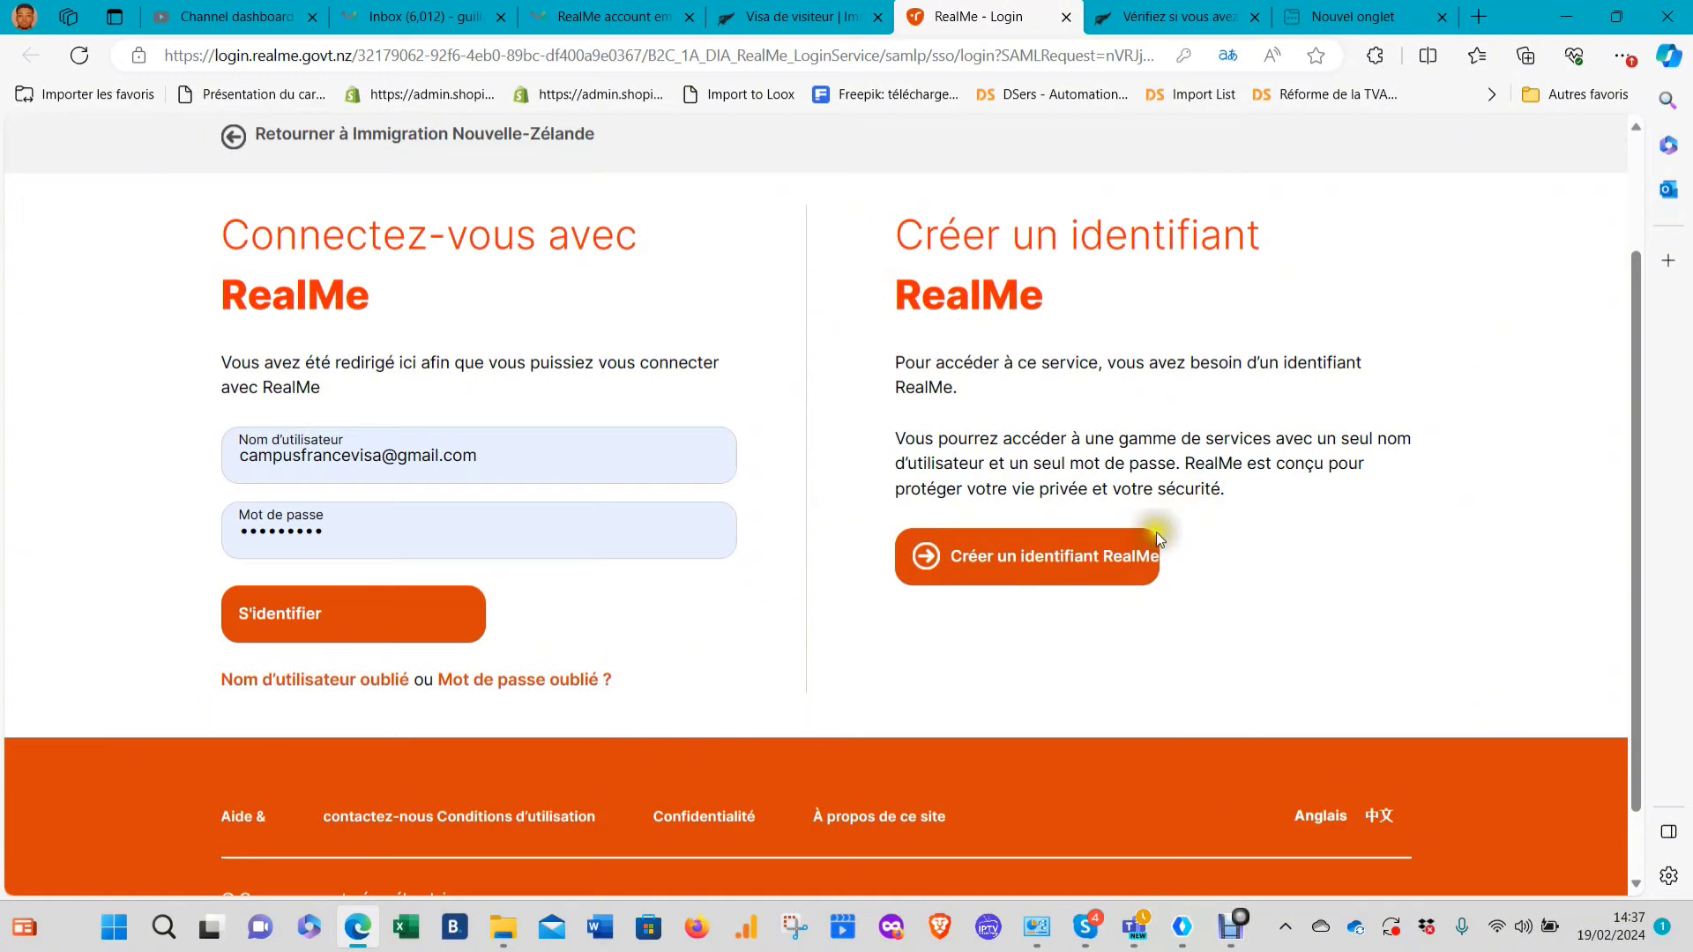
click(303, 620)
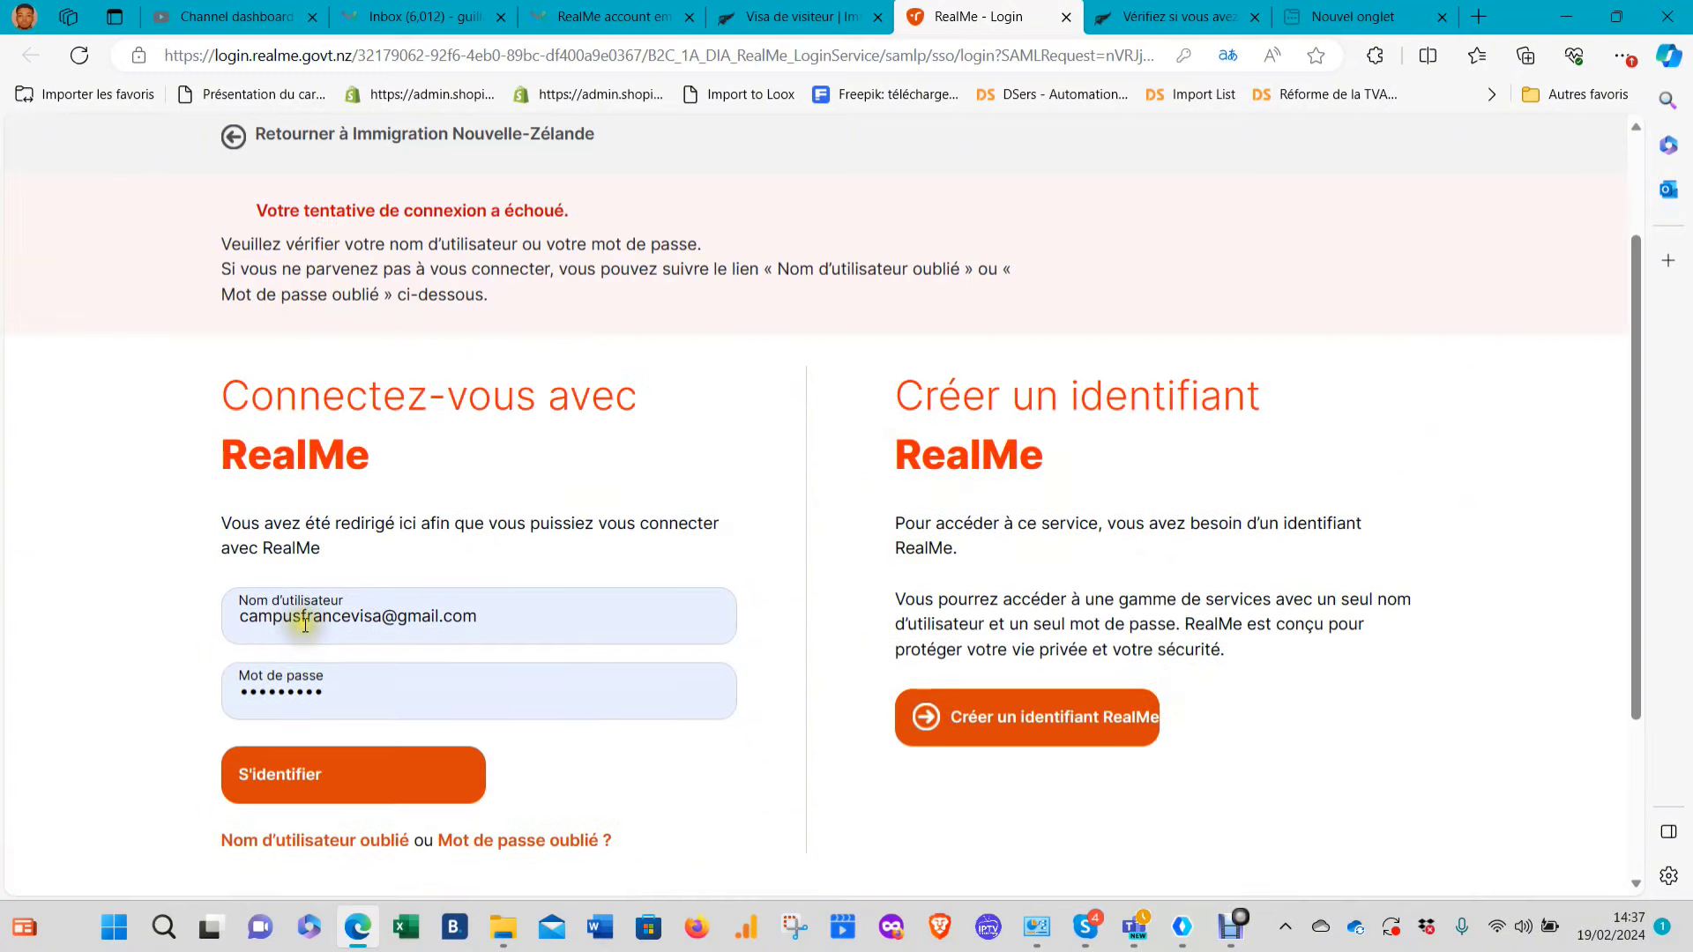
scroll(633, 541, down, 3)
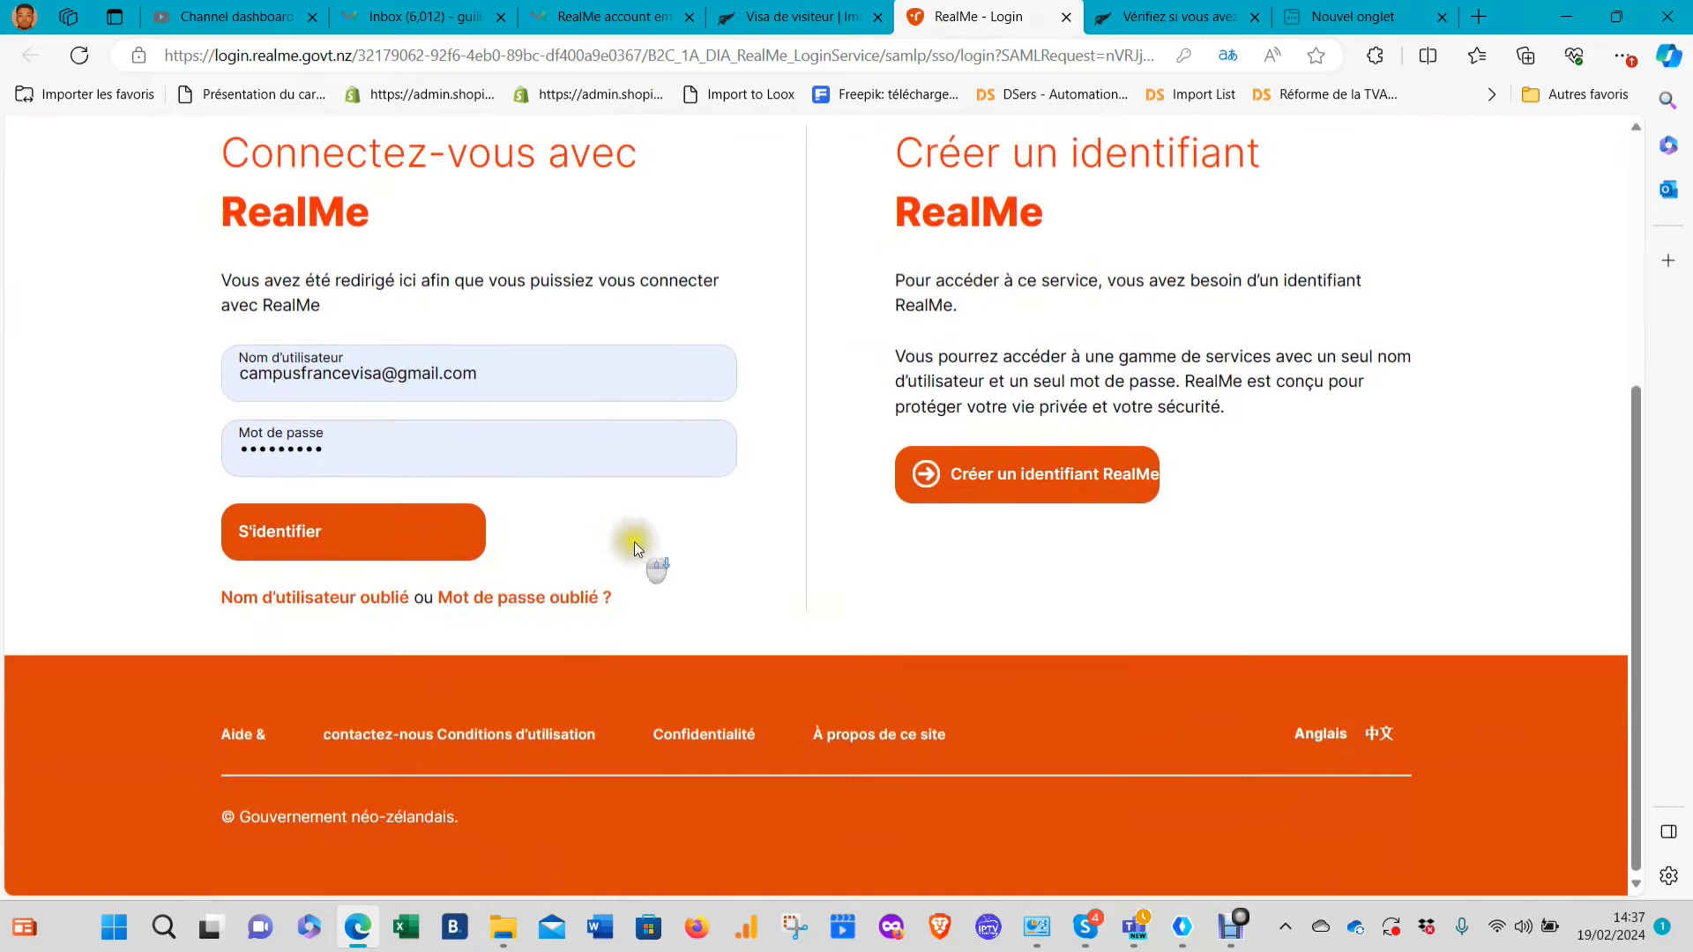
scroll(982, 760, up, 5)
click(957, 868)
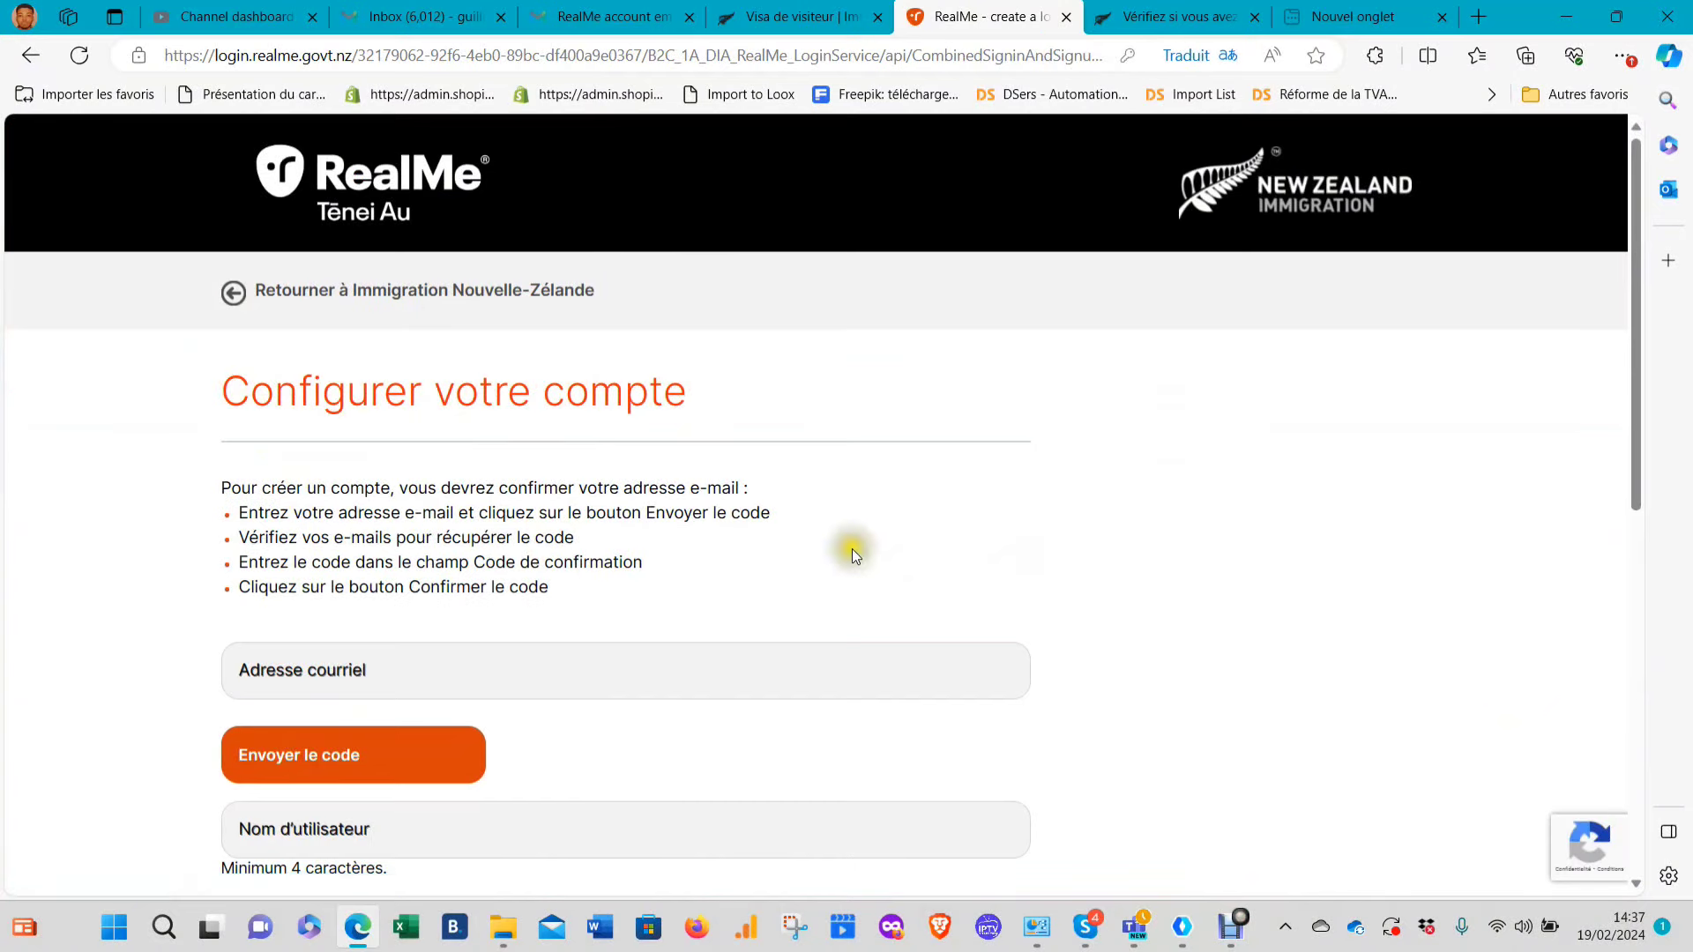
Autofill the sign-up e-mail address and username from saved details and request the confirmation code
scroll(597, 593, down, 3)
click(478, 345)
text(G)
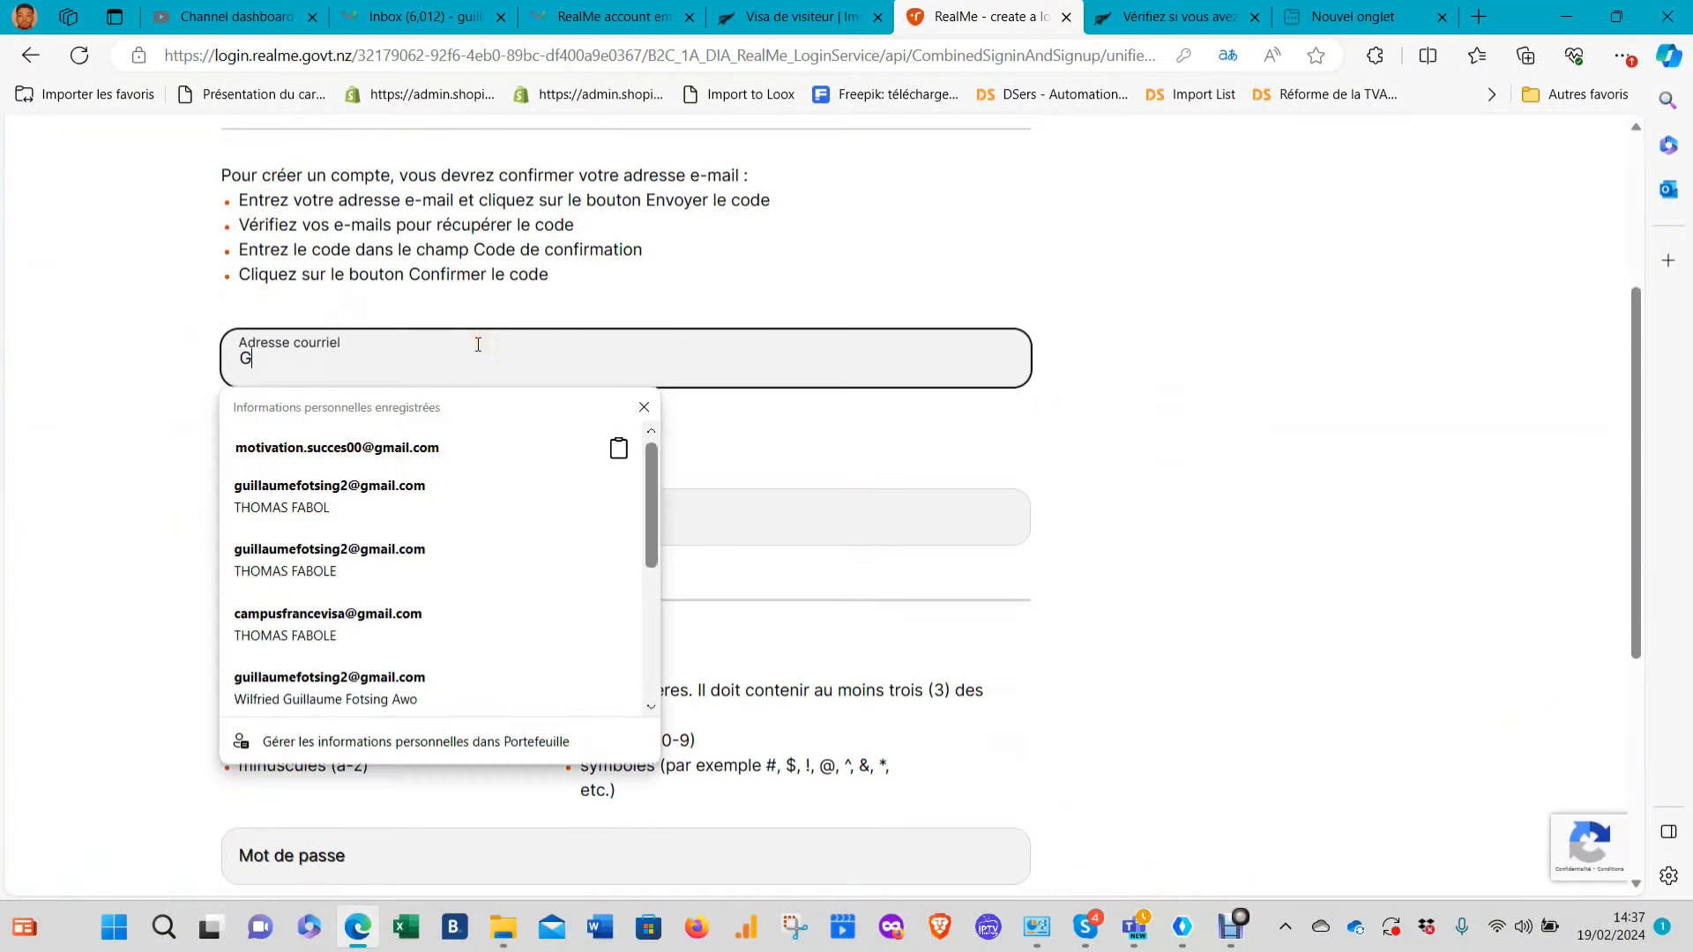
click(371, 457)
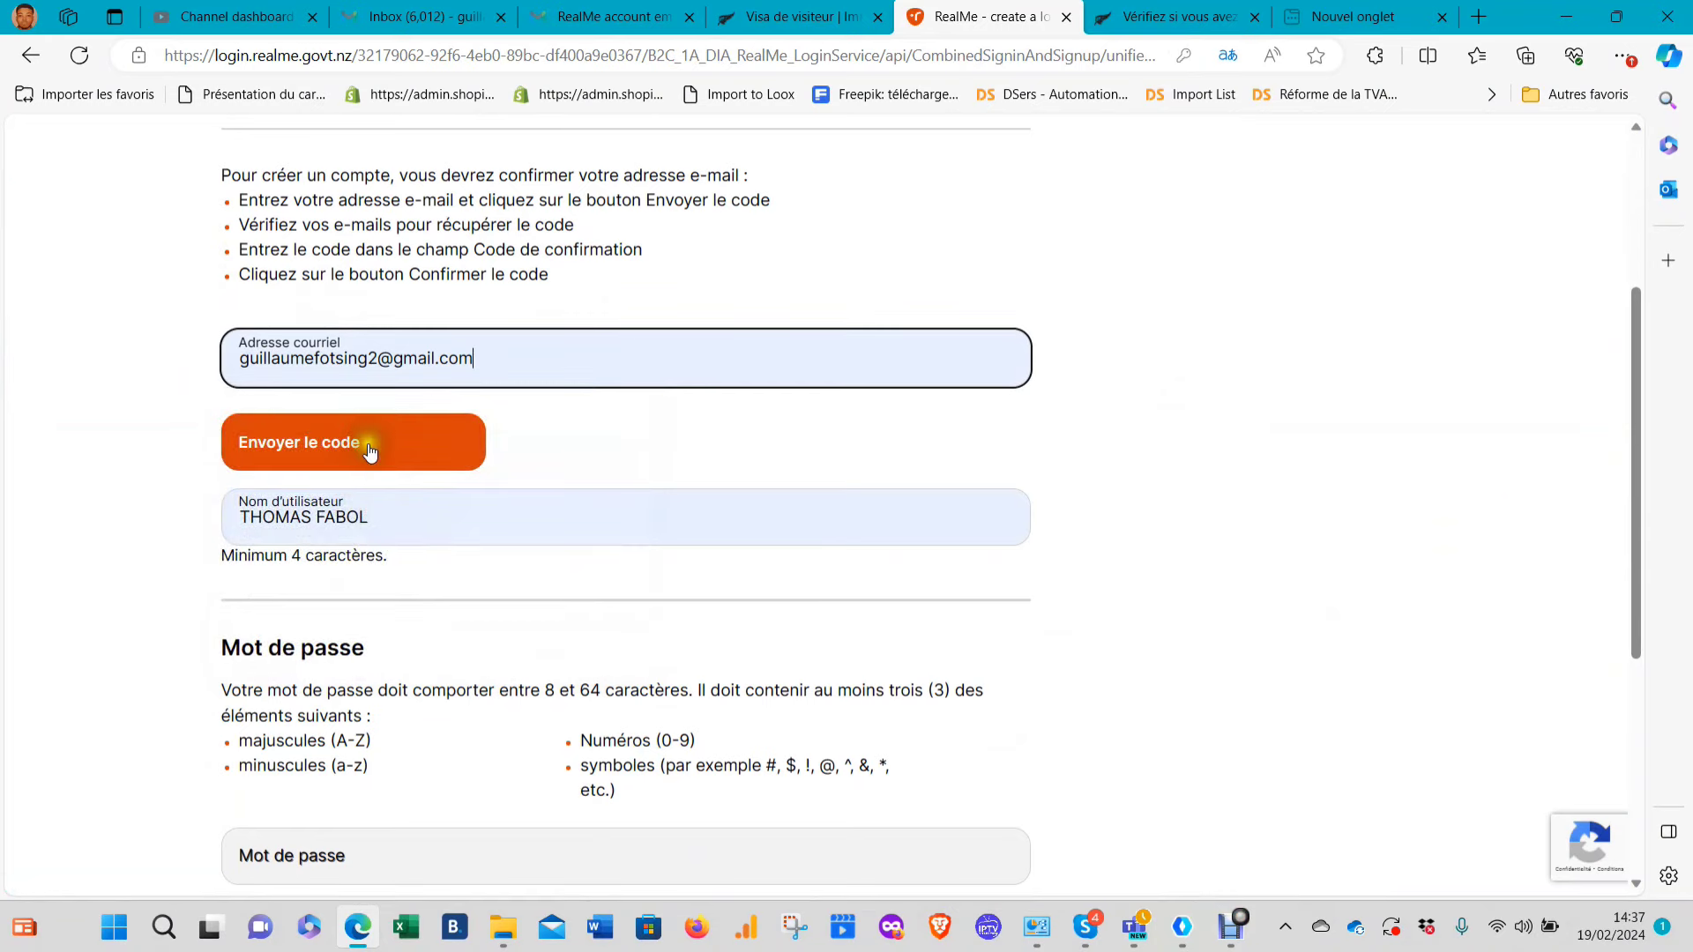
click(370, 449)
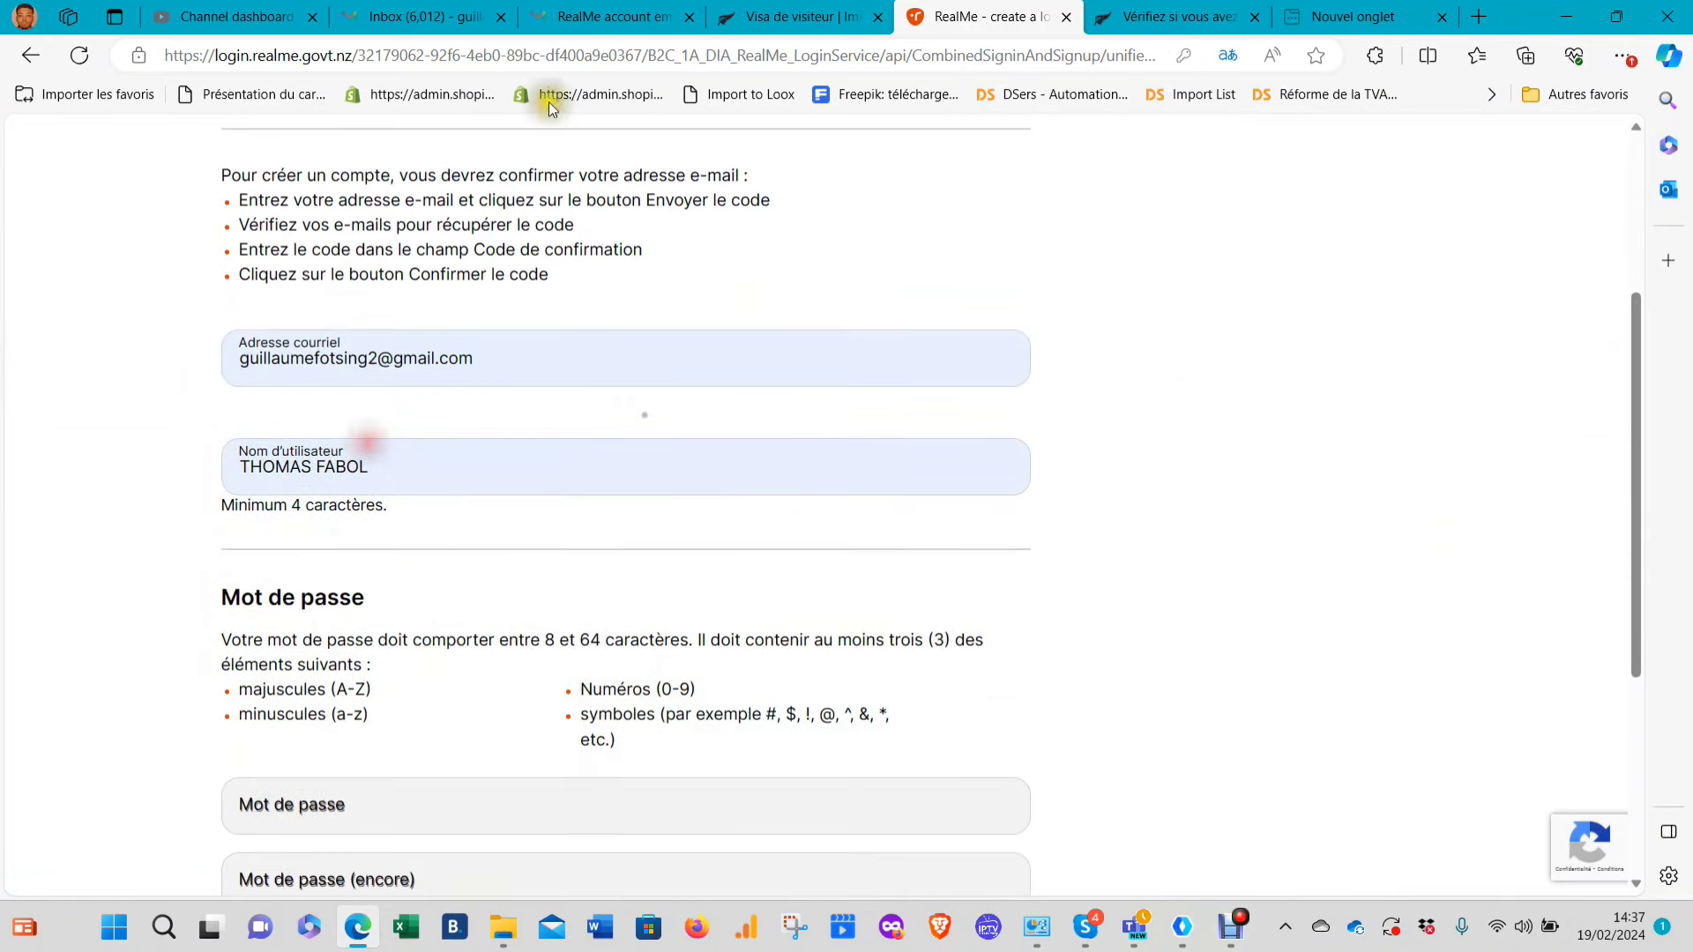
Refresh the Gmail inbox, open the RealMe verification email and copy the code
click(432, 20)
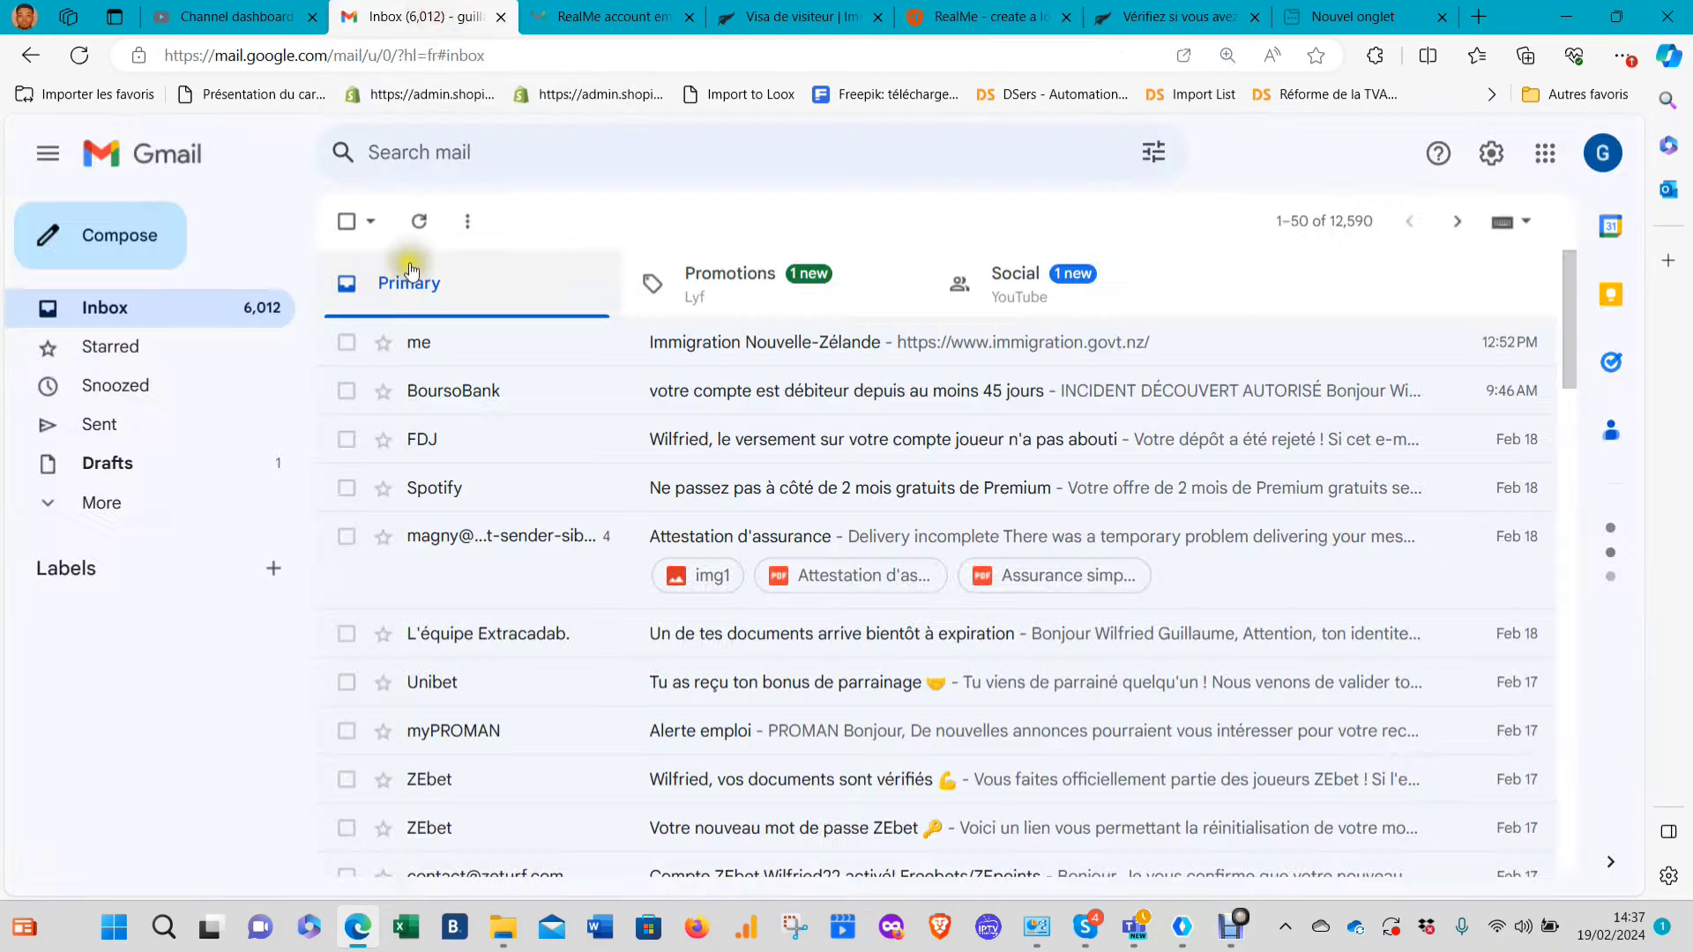
click(399, 222)
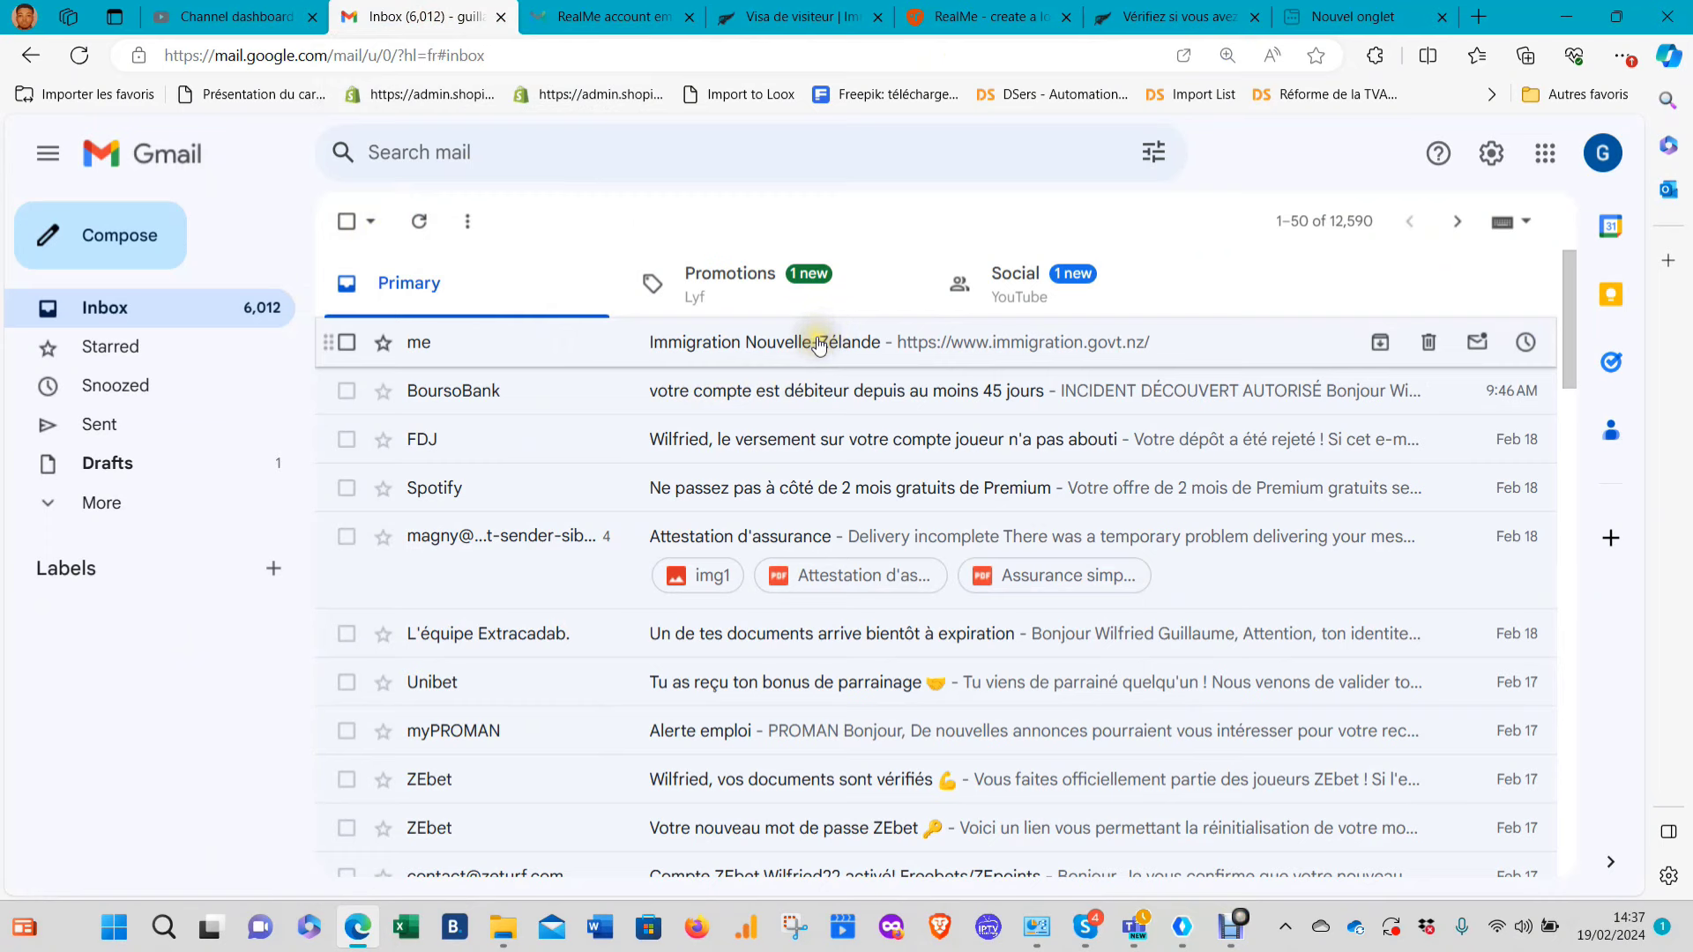
click(418, 220)
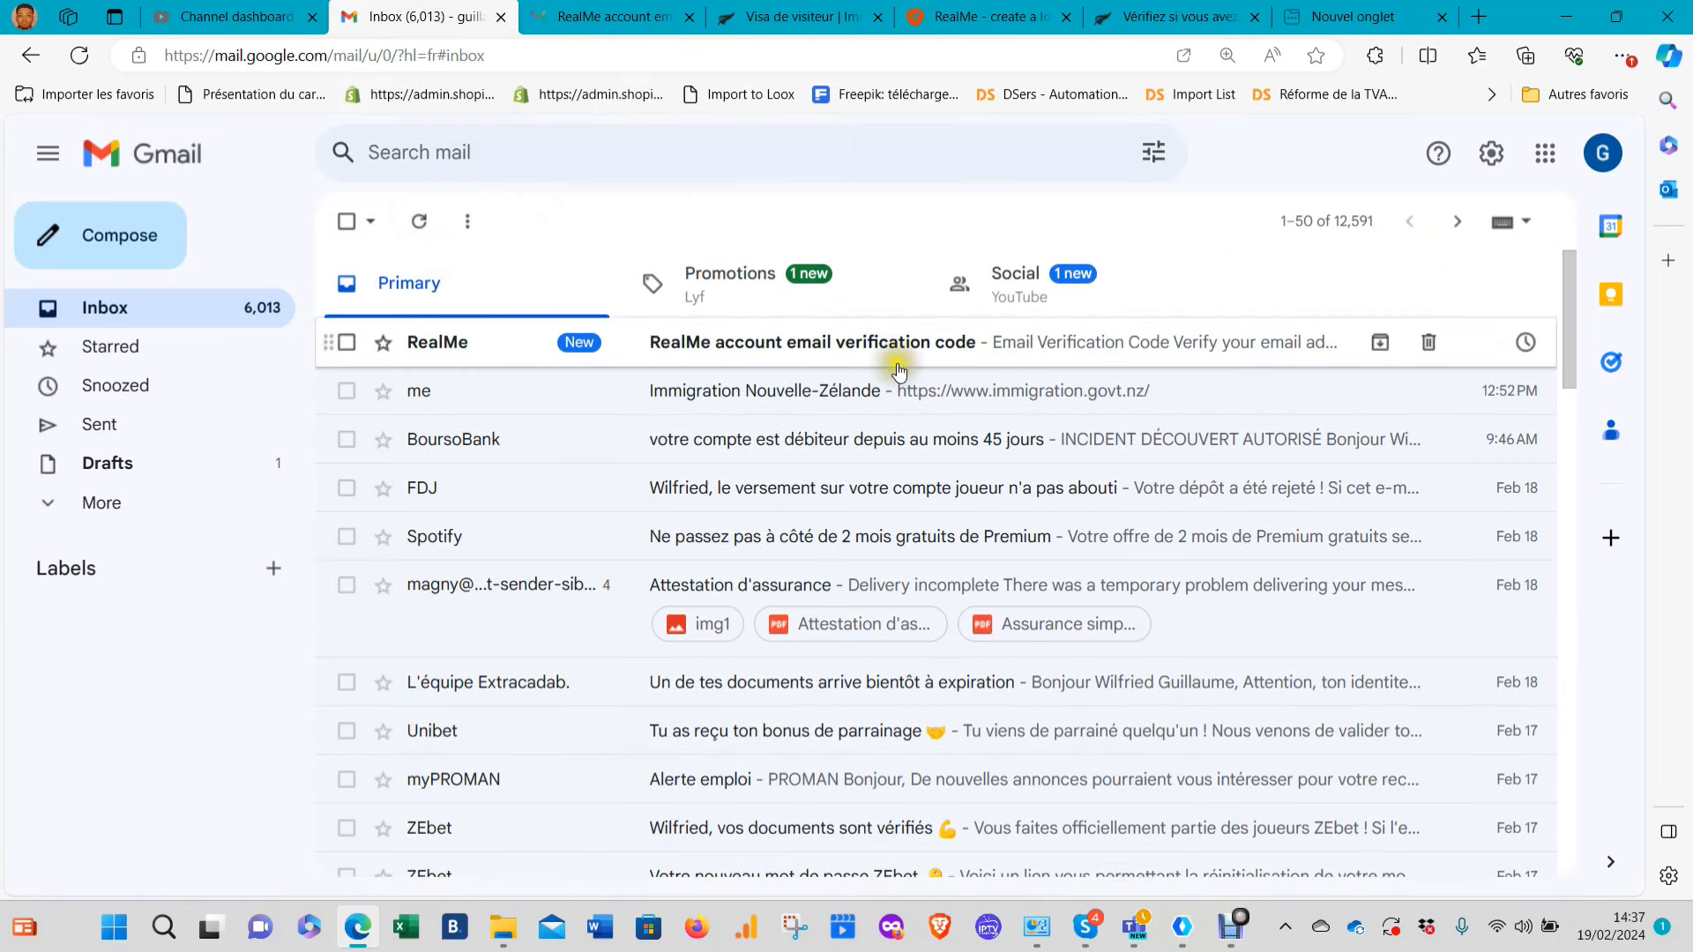
click(830, 403)
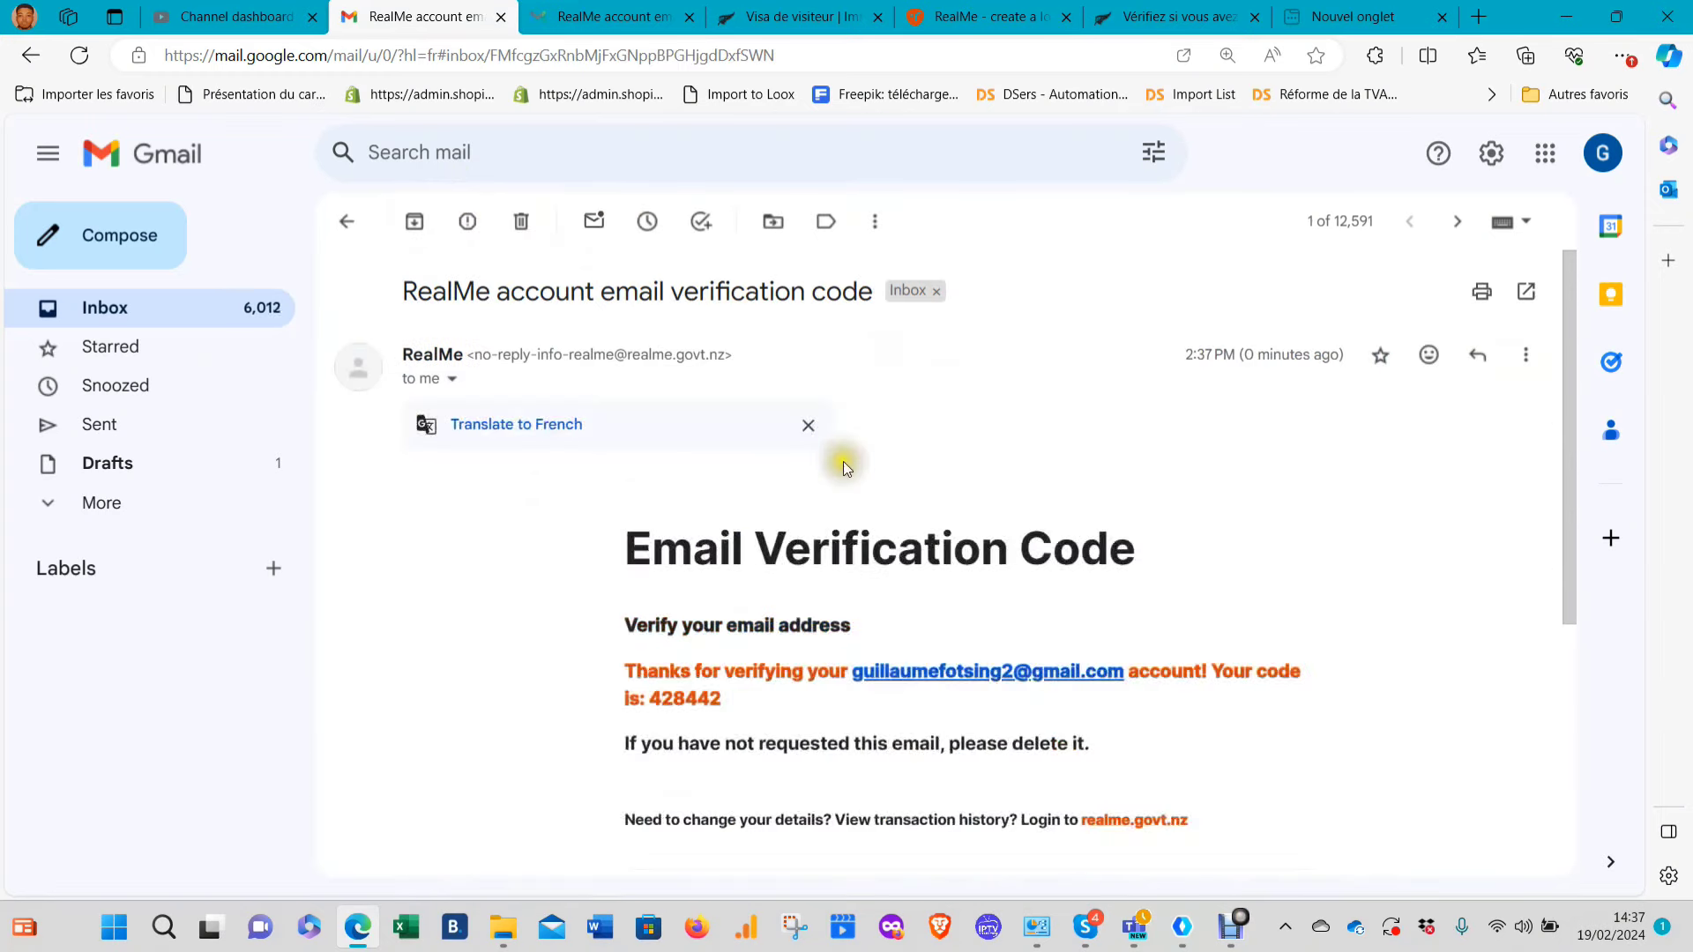
scroll(908, 606, down, 2)
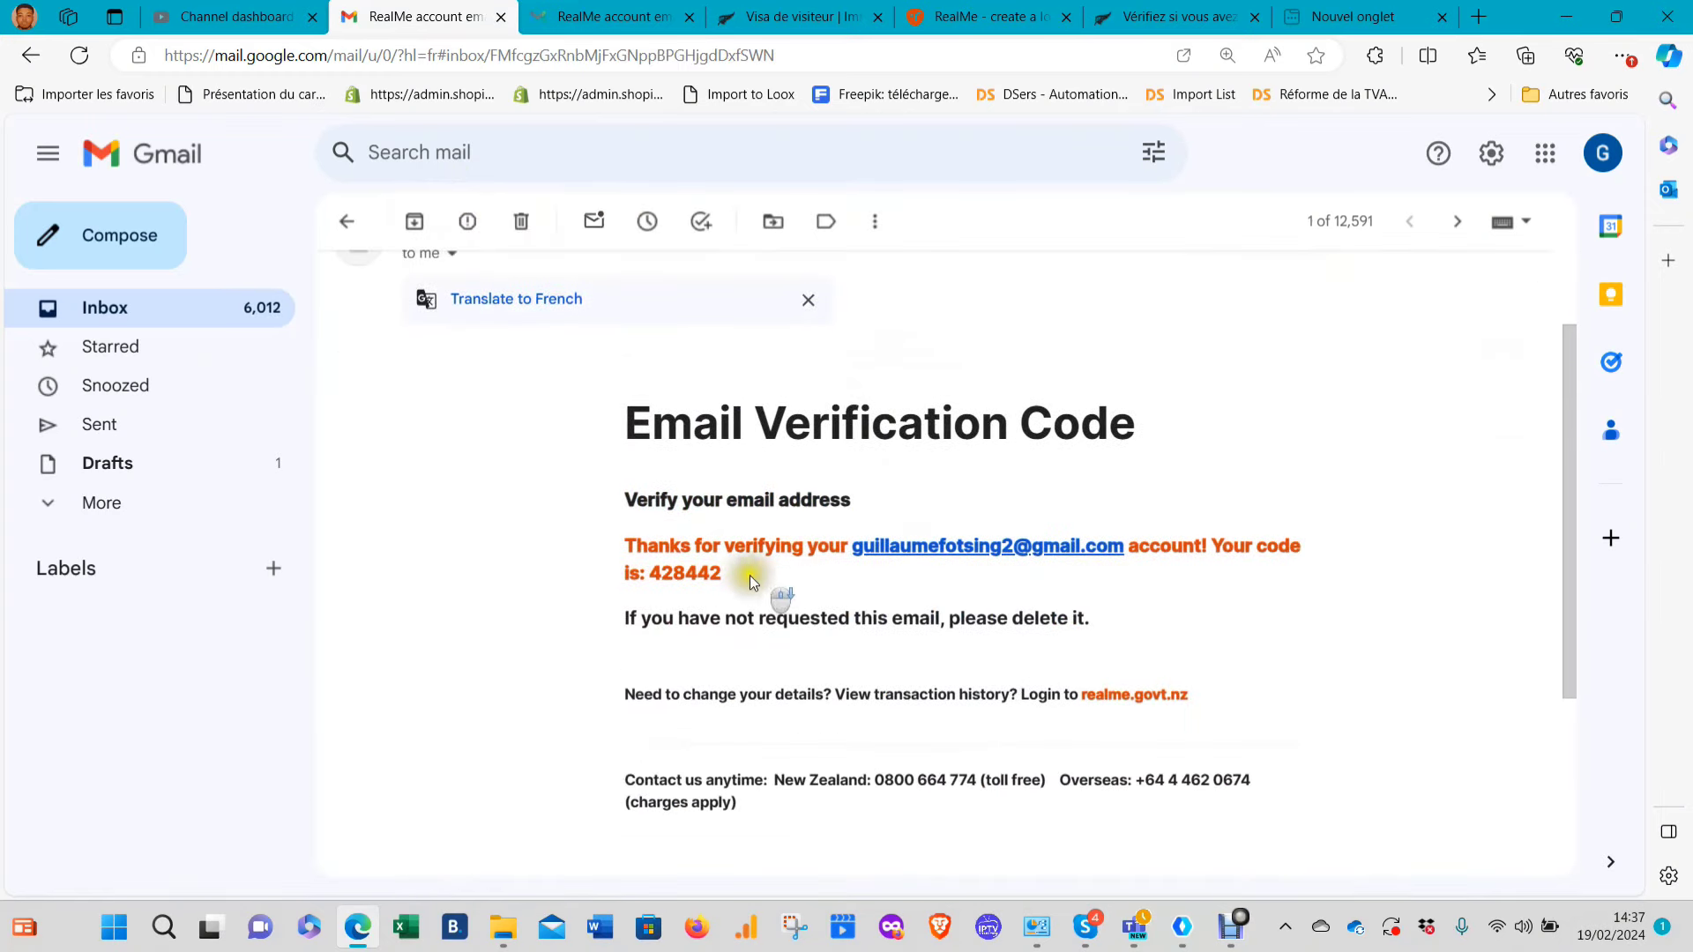
drag(722, 574, 629, 577)
key(ctrl+c)
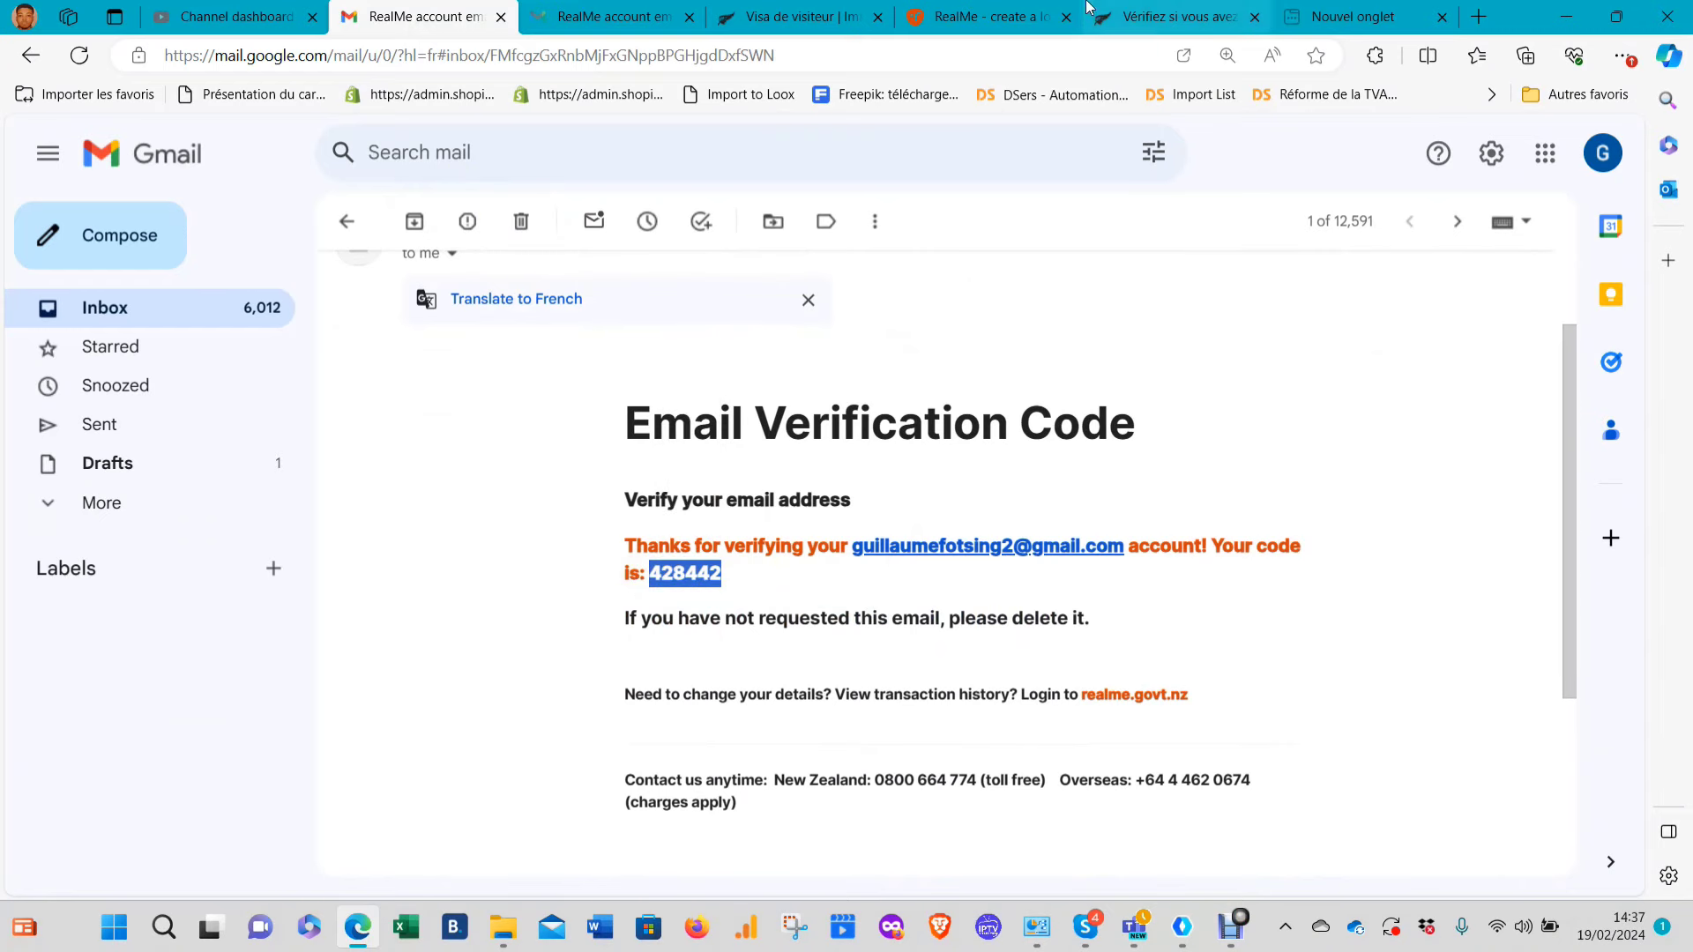
Paste the verification code into the RealMe form and confirm the e-mail address
click(988, 16)
key(ctrl+v)
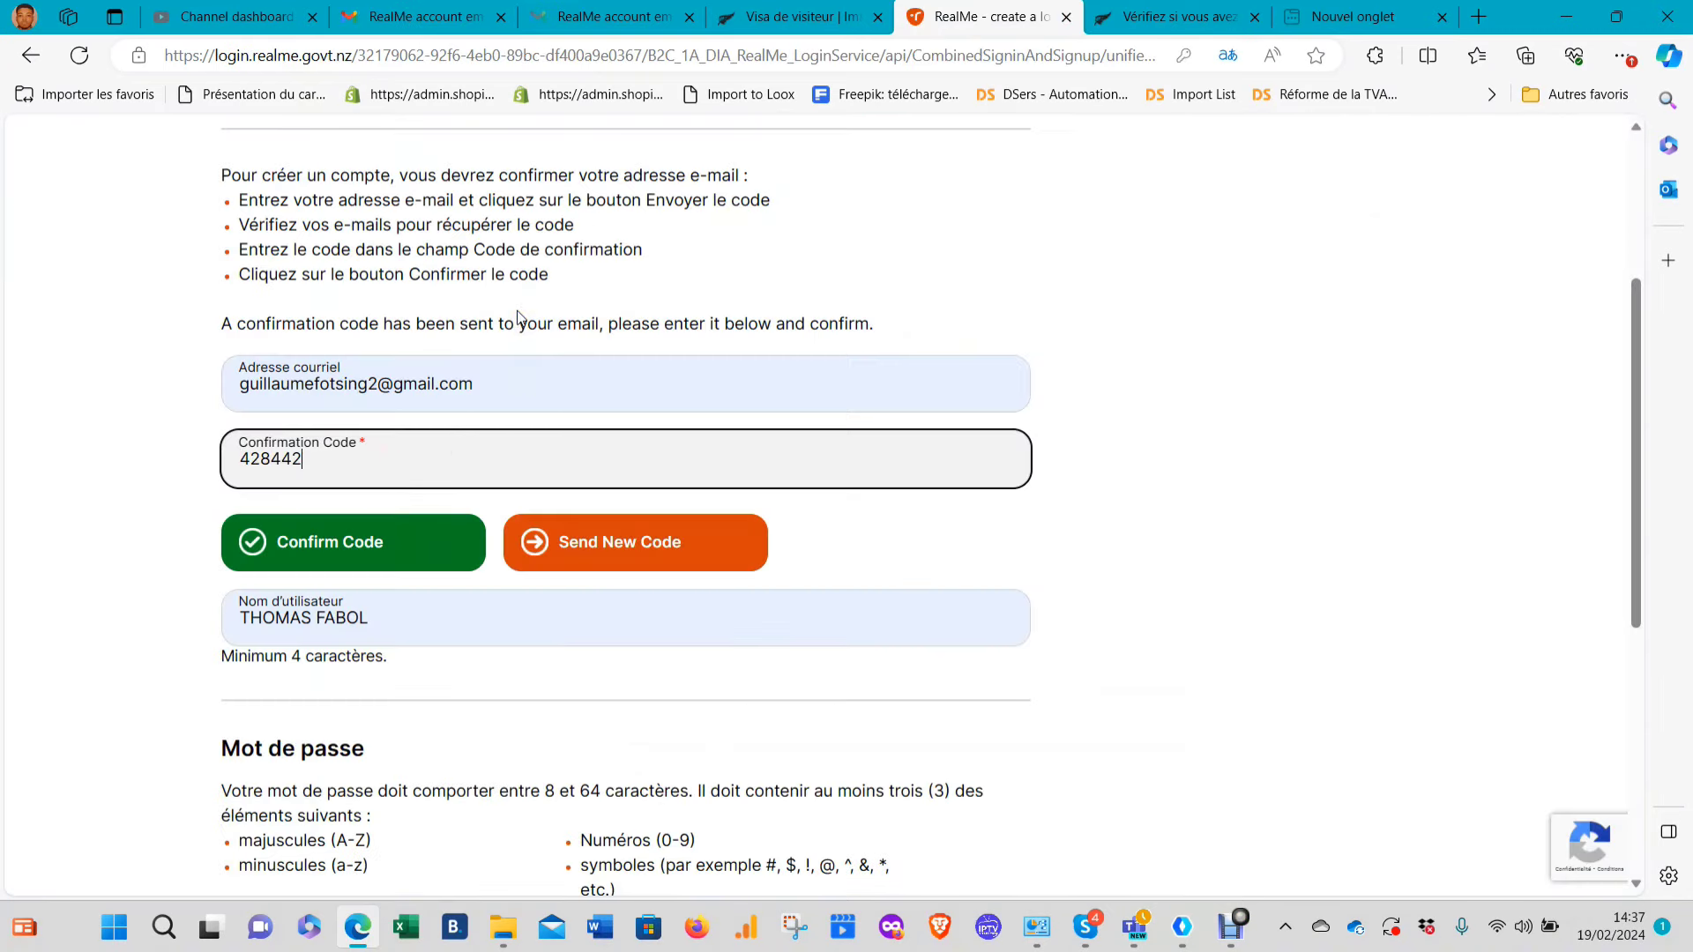
click(332, 540)
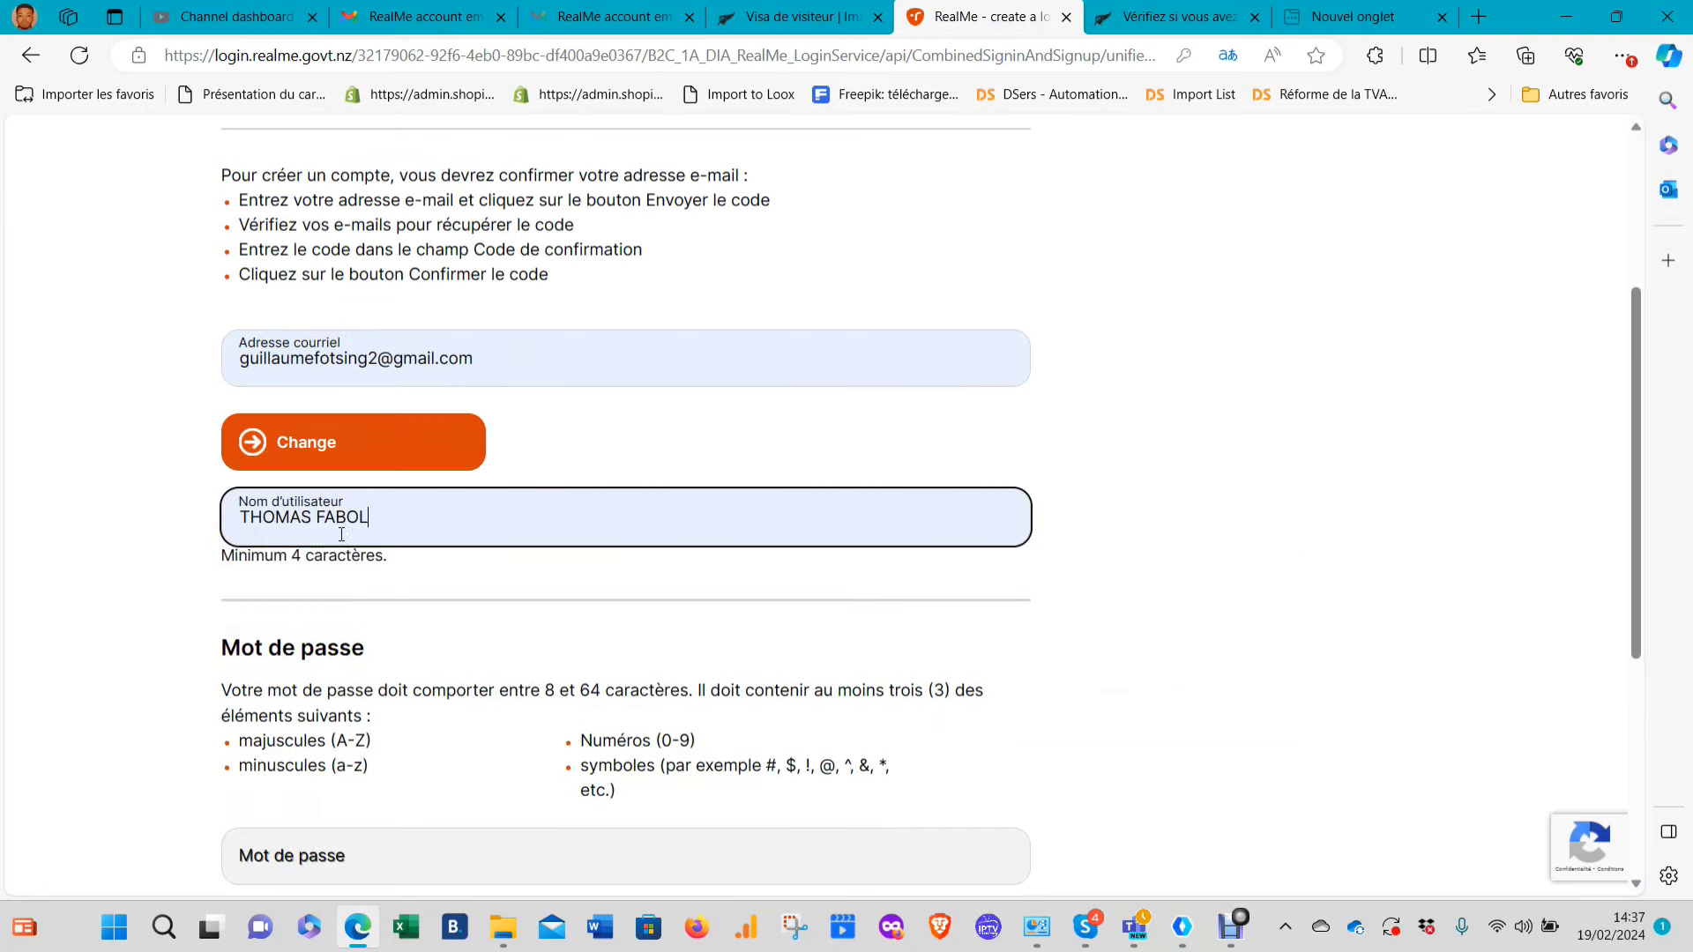
scroll(414, 441, down, 2)
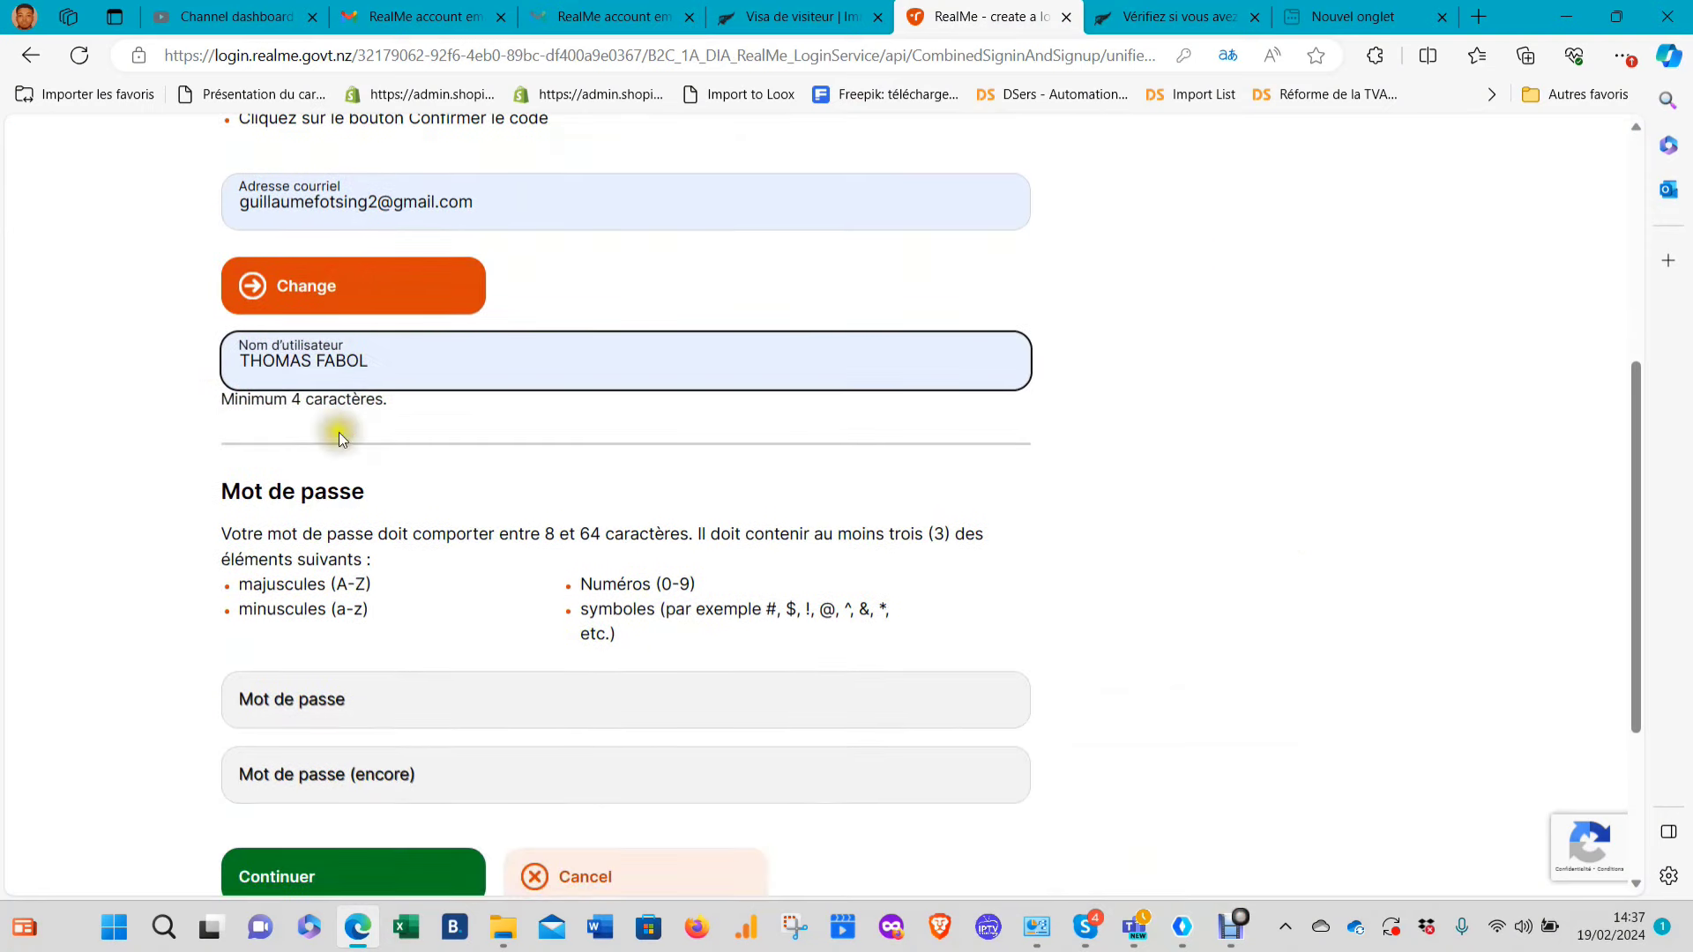
scroll(344, 494, down, 3)
click(299, 413)
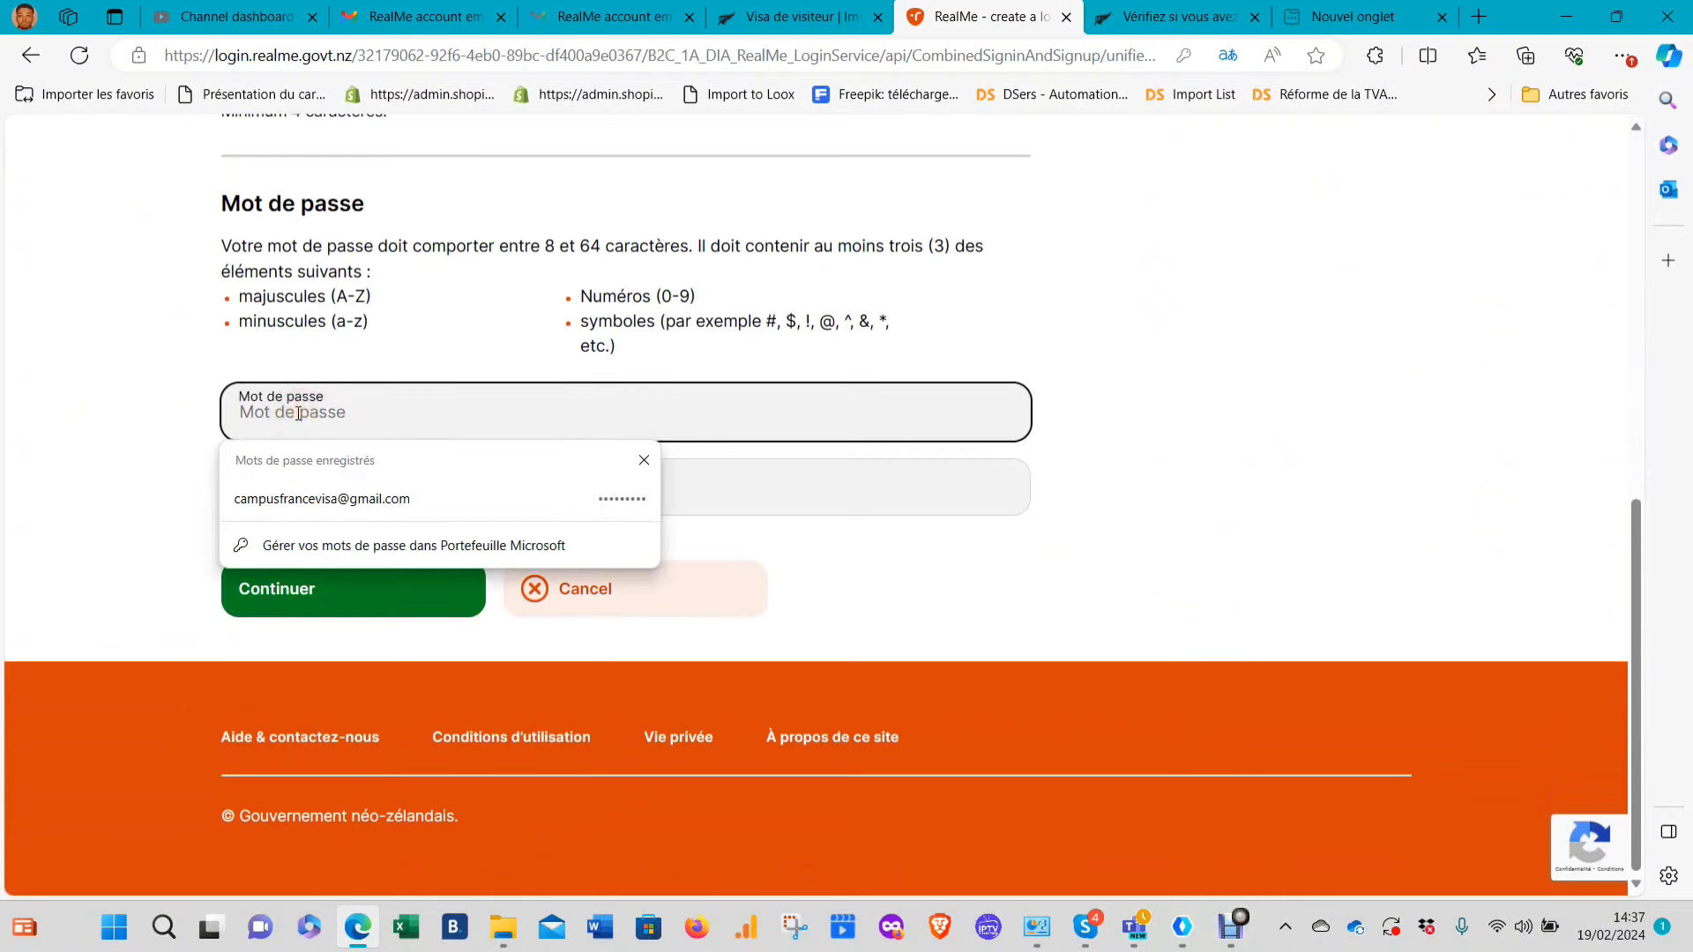
Fill Mot de passe from saved passwords, type the confirmation and submit
click(367, 503)
click(367, 489)
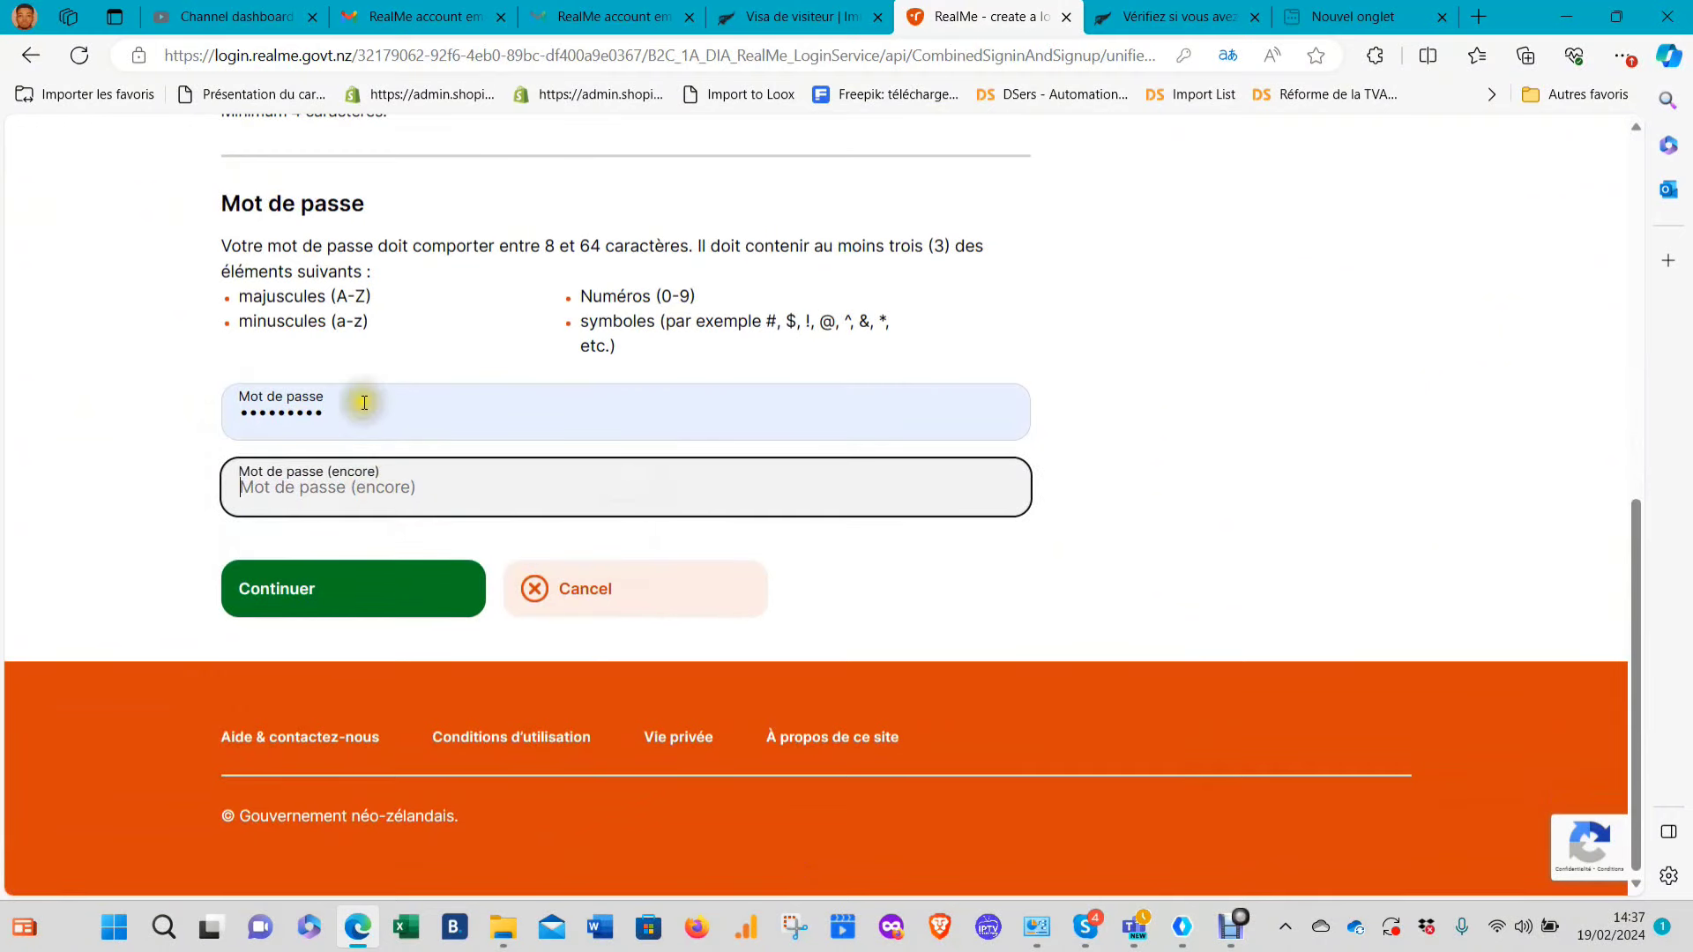
key(shift+Tab)
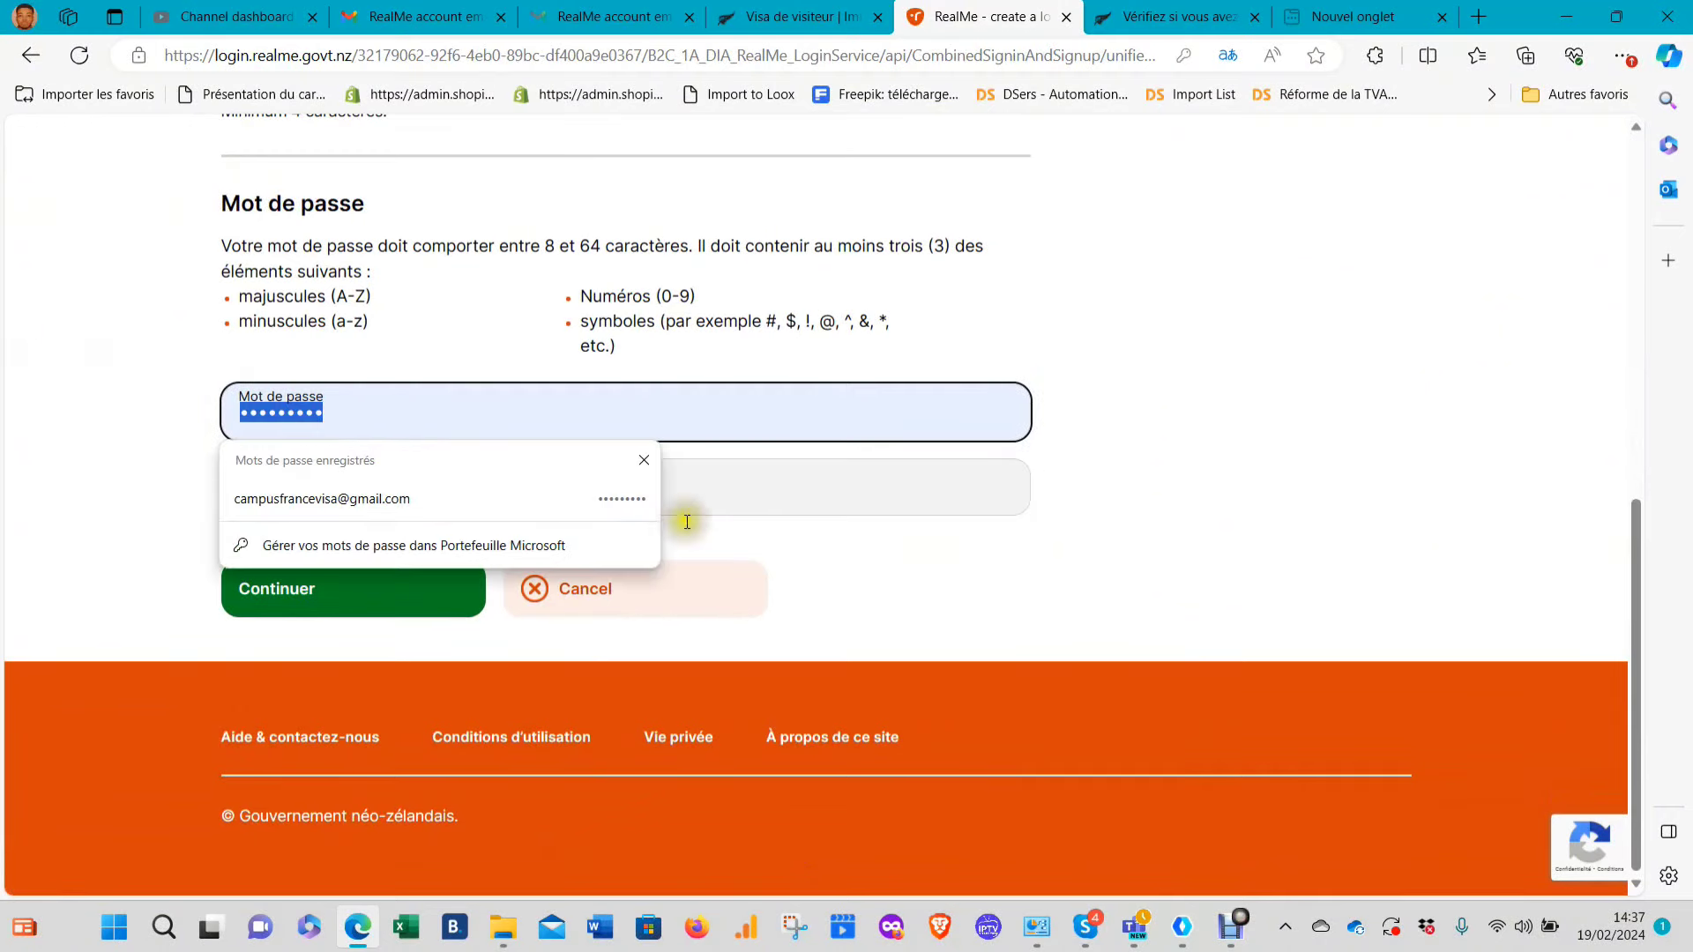
click(693, 494)
text(••••••)
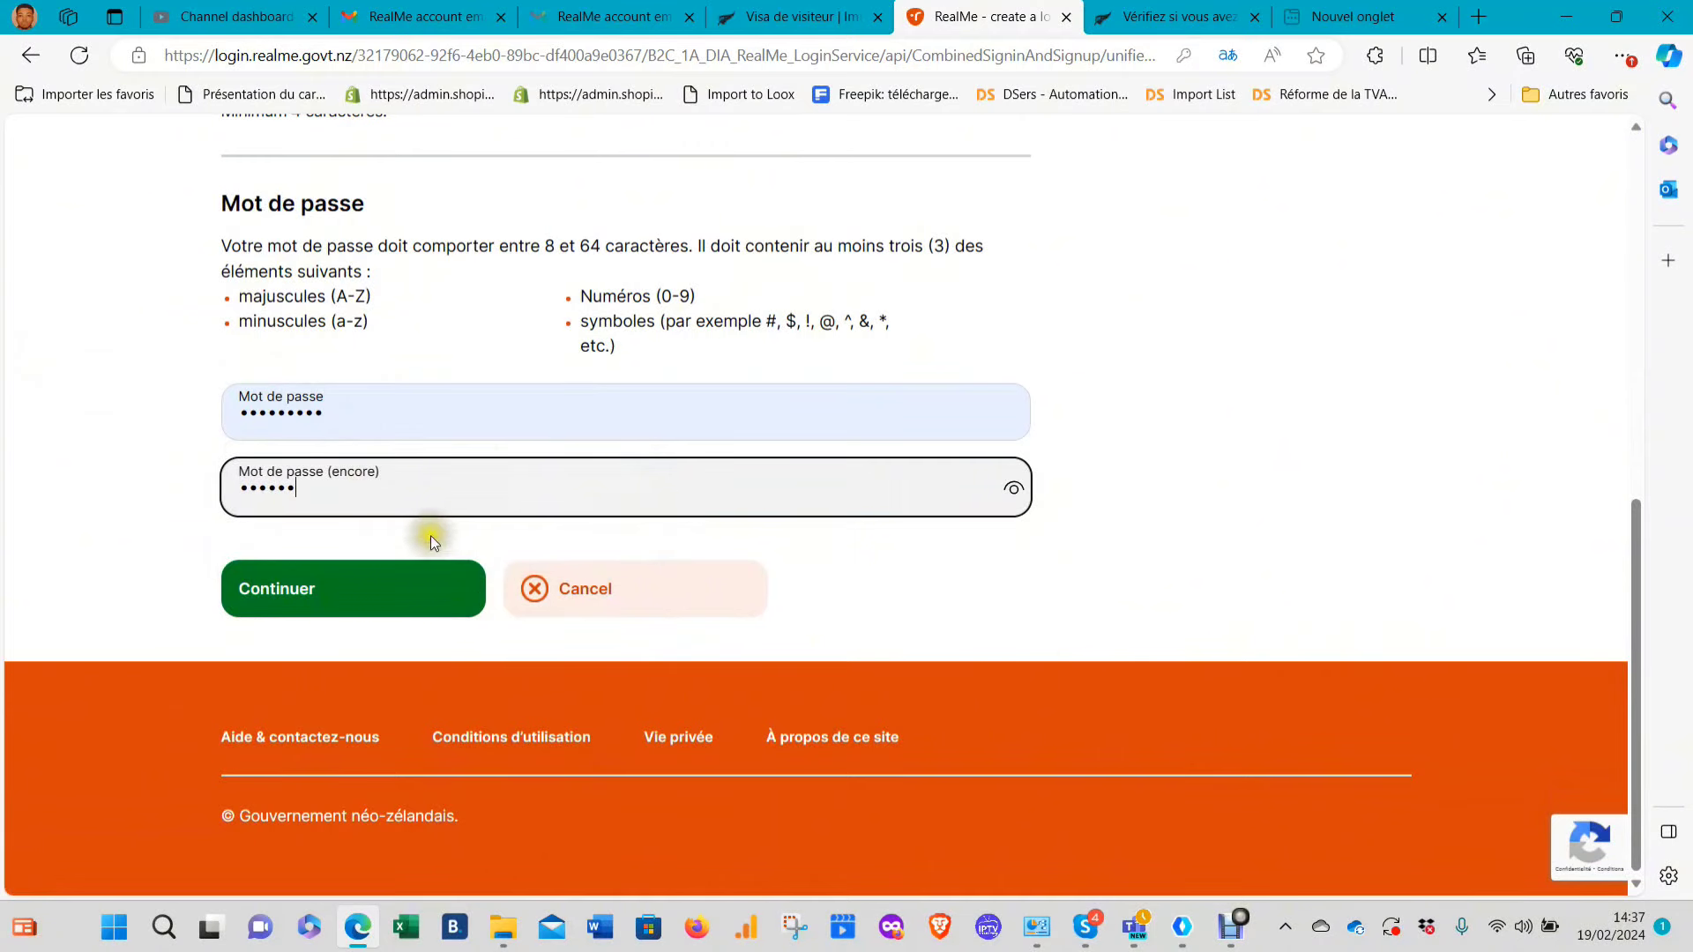
click(344, 586)
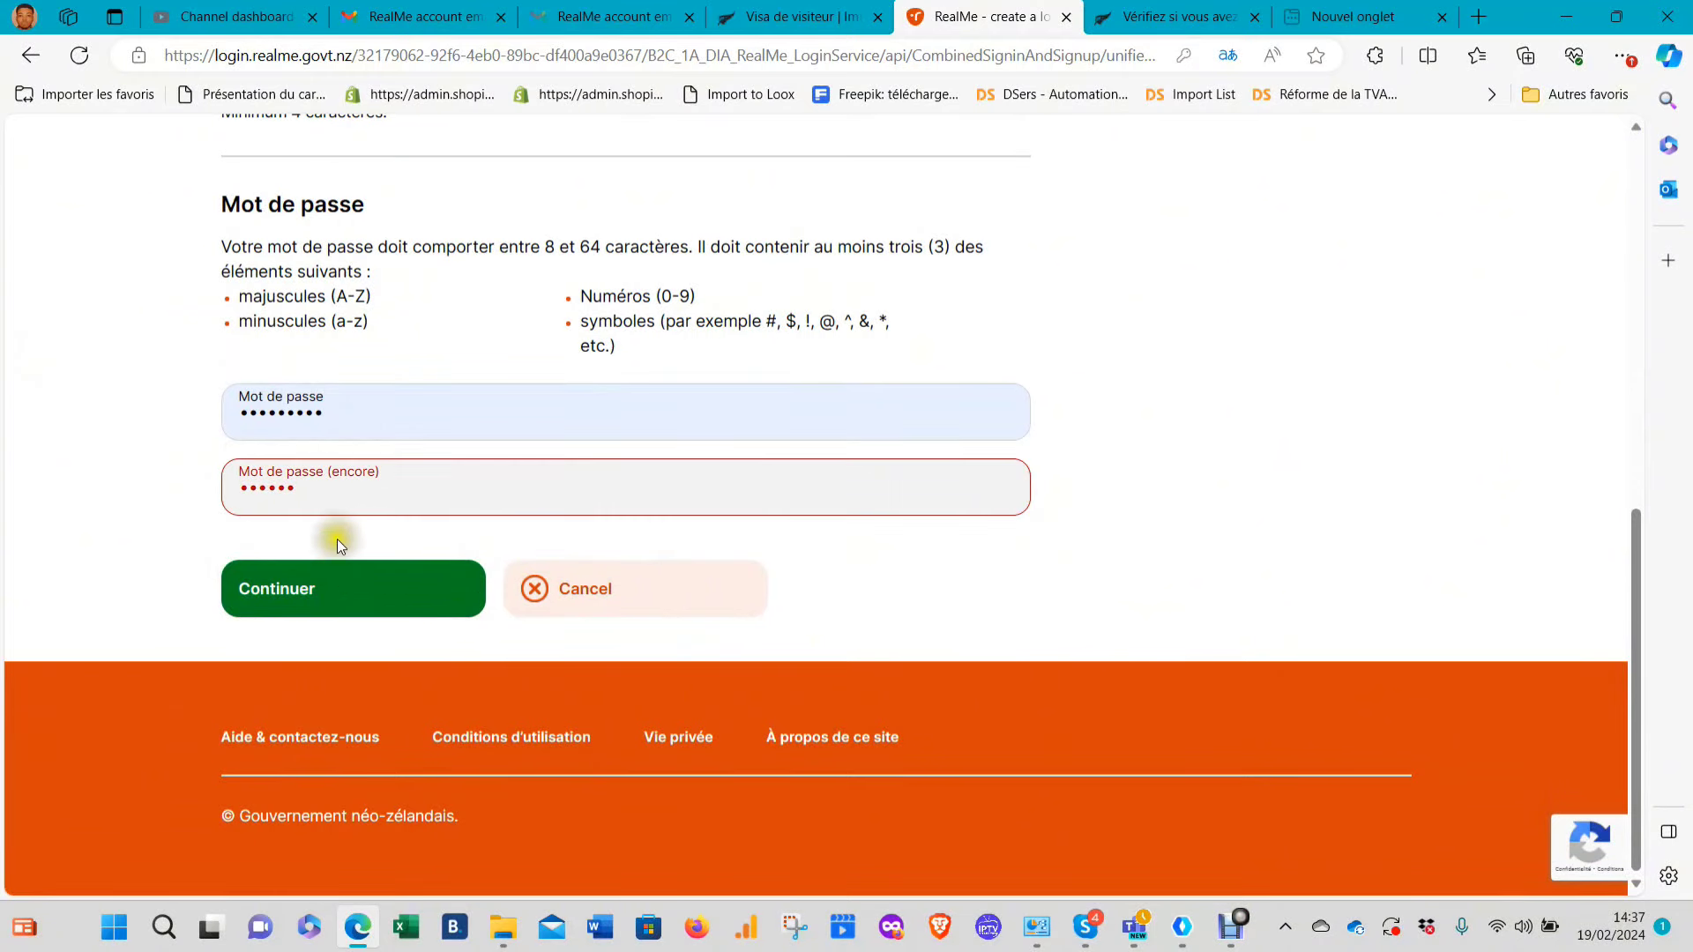
Clear the Mot de passe (encore) confirmation entry so it can be retyped
click(339, 497)
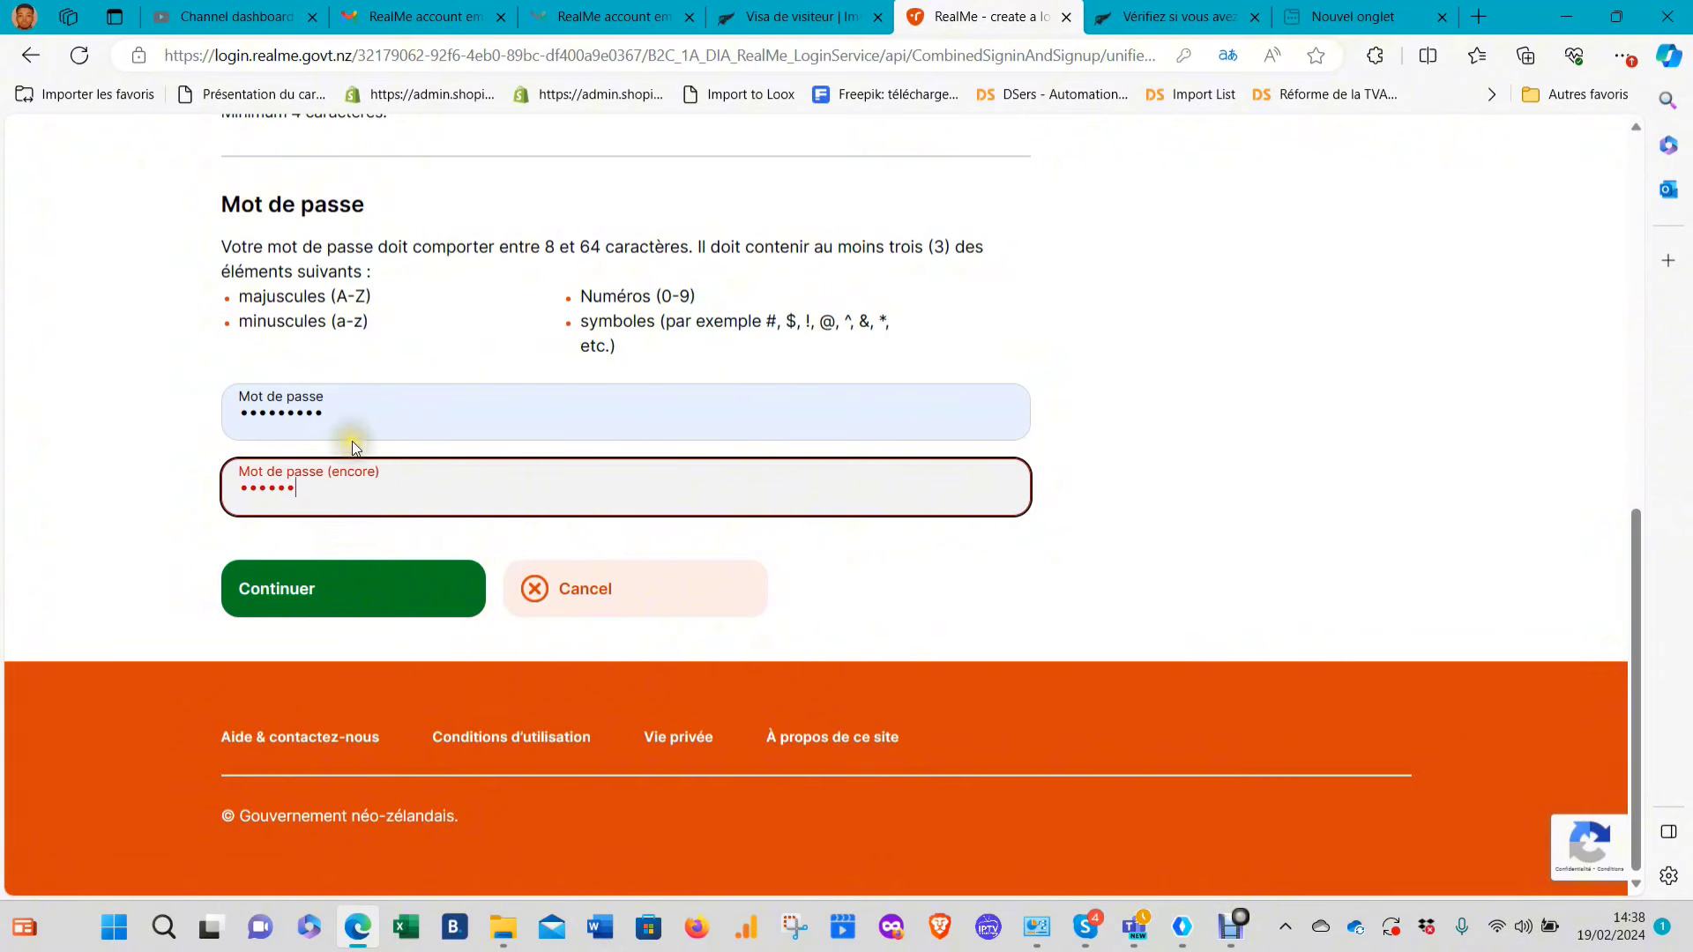
double_click(338, 486)
key(BackSpace)
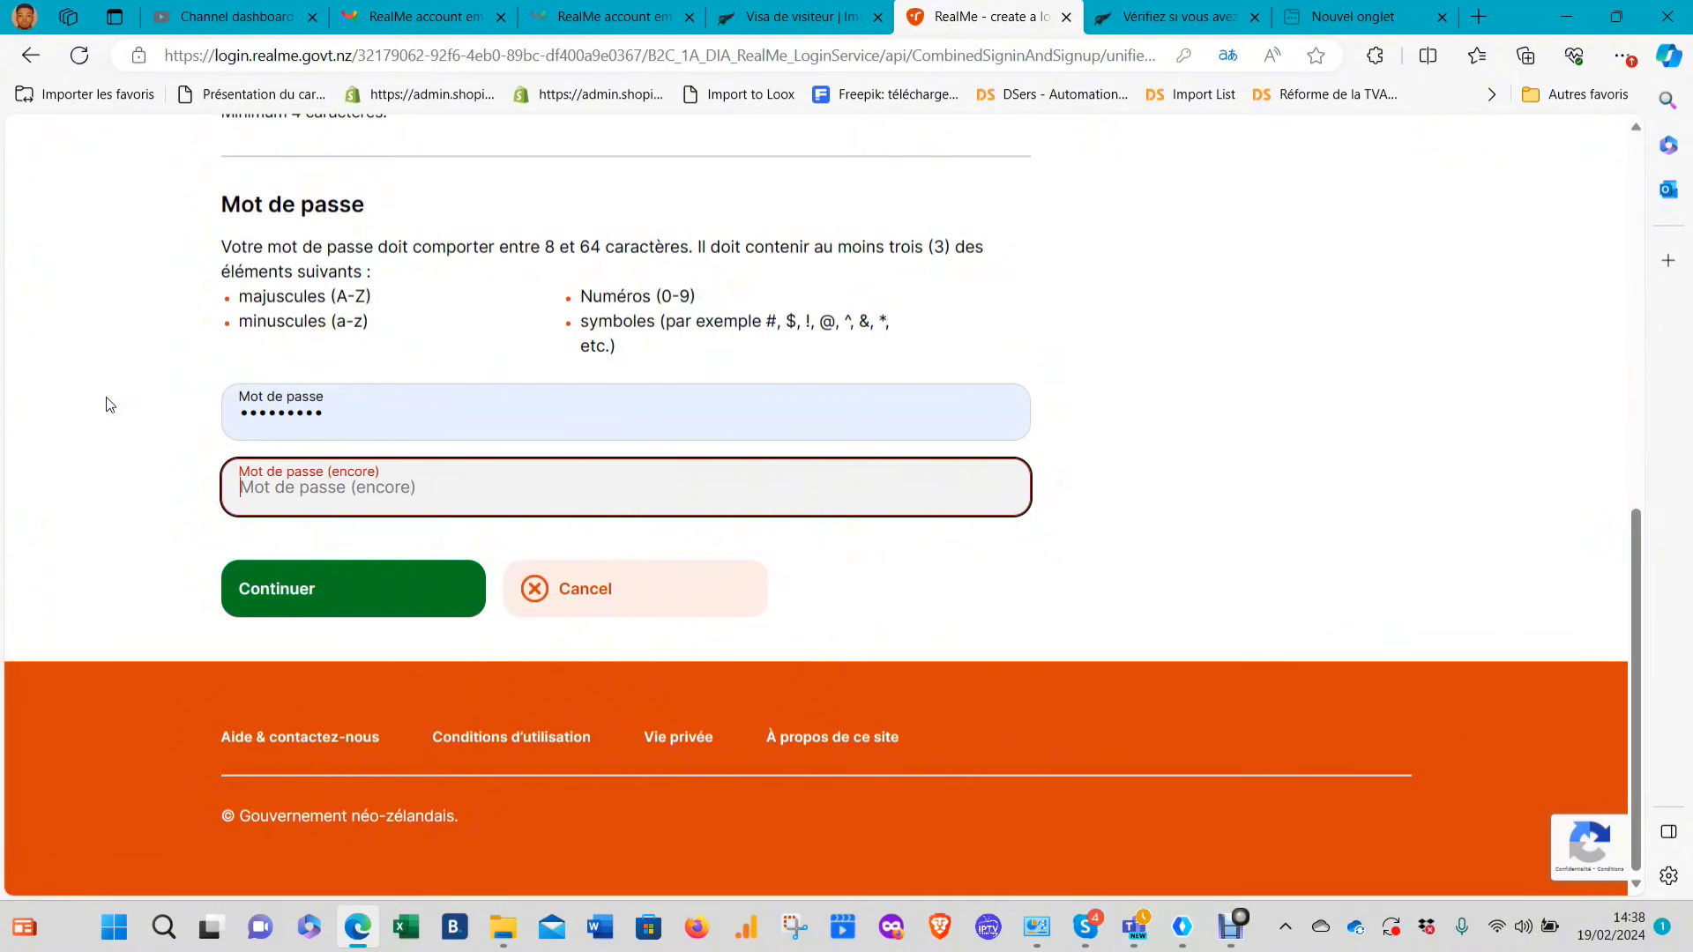
text(••••••)
key(BackSpace)
key(BackSpace)
key(BackSpace)
key(BackSpace)
key(BackSpace)
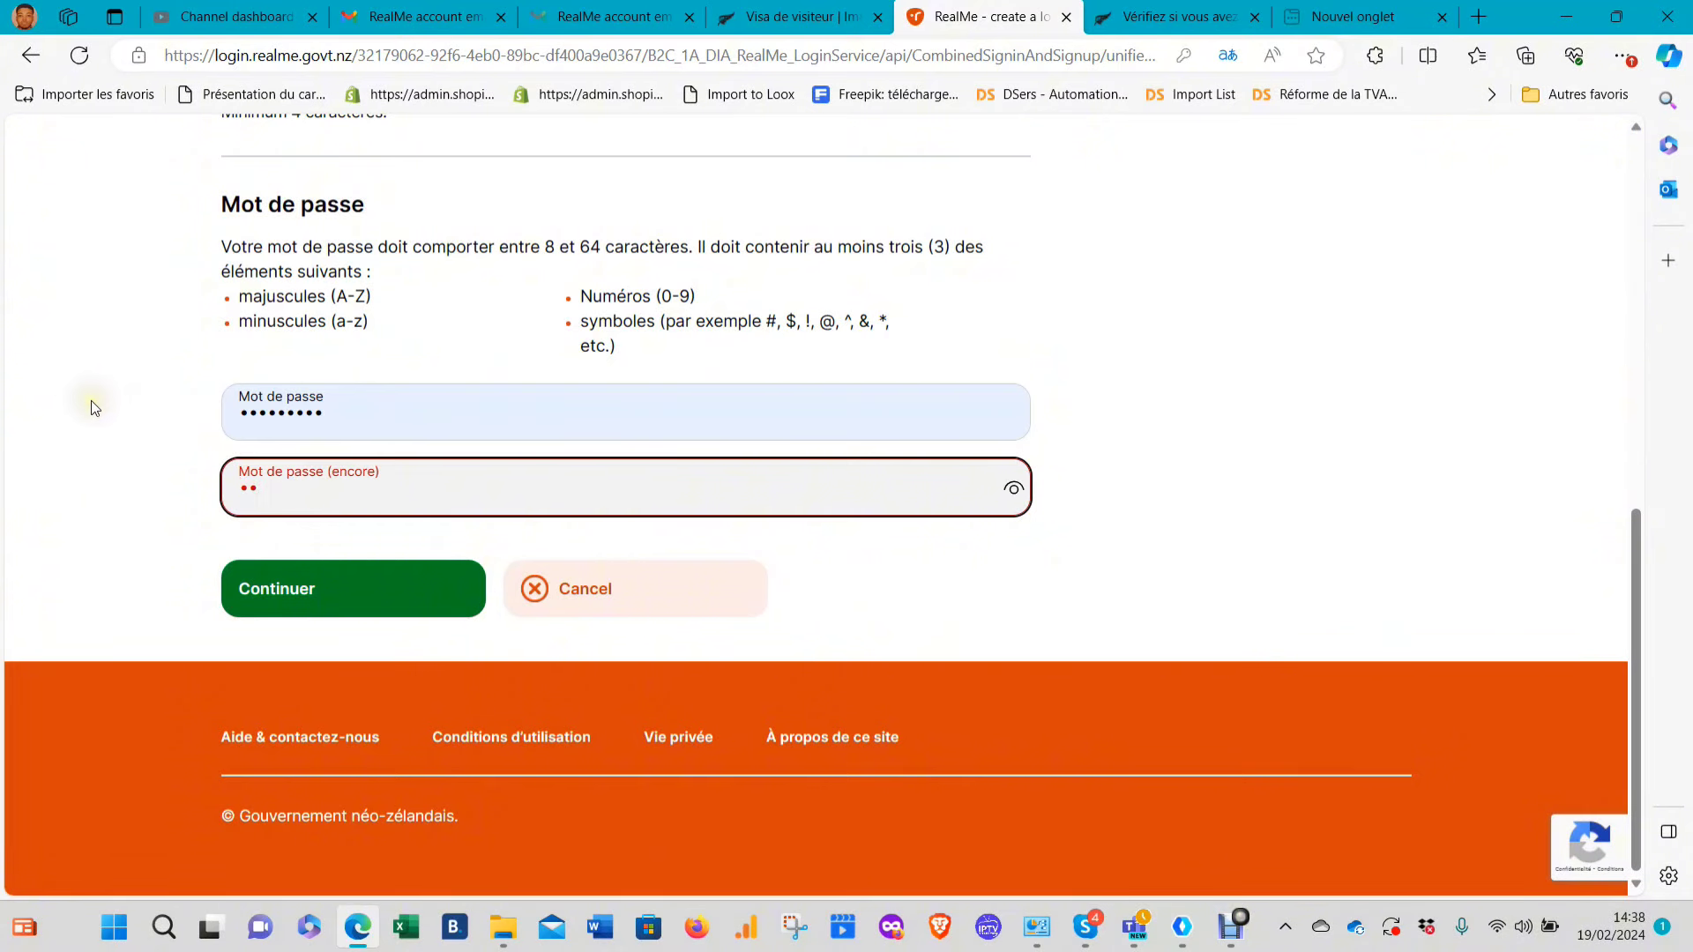
key(BackSpace)
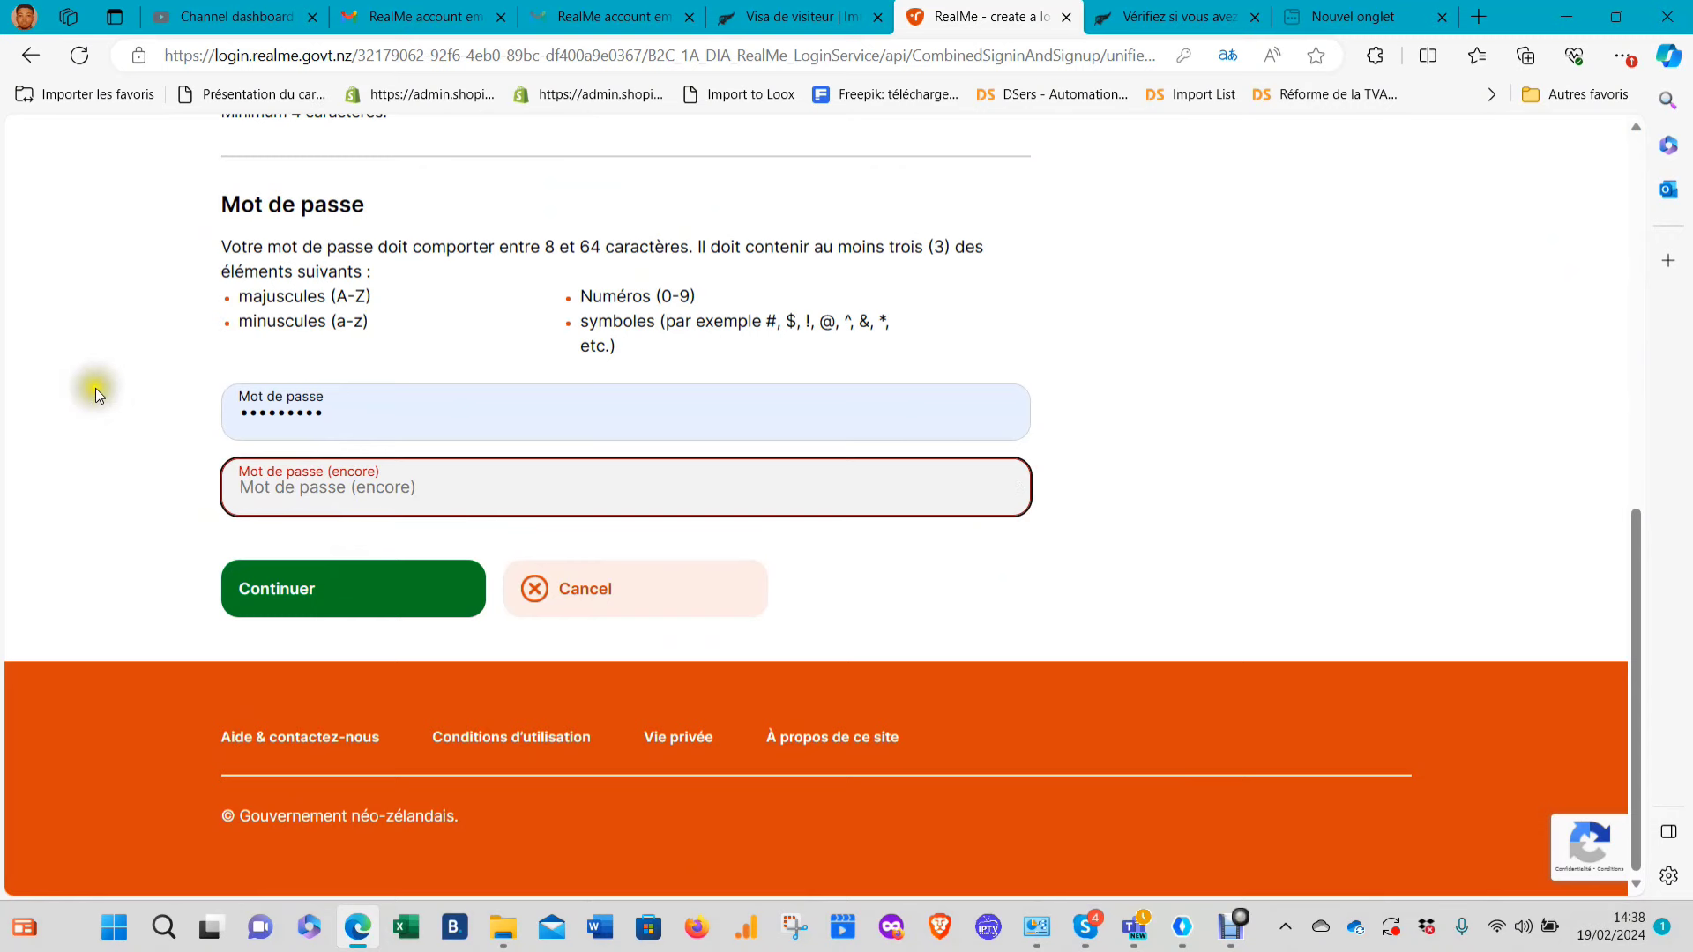
Re-enter the password confirmation and resubmit the account setup form
click(341, 414)
drag(341, 415, 230, 406)
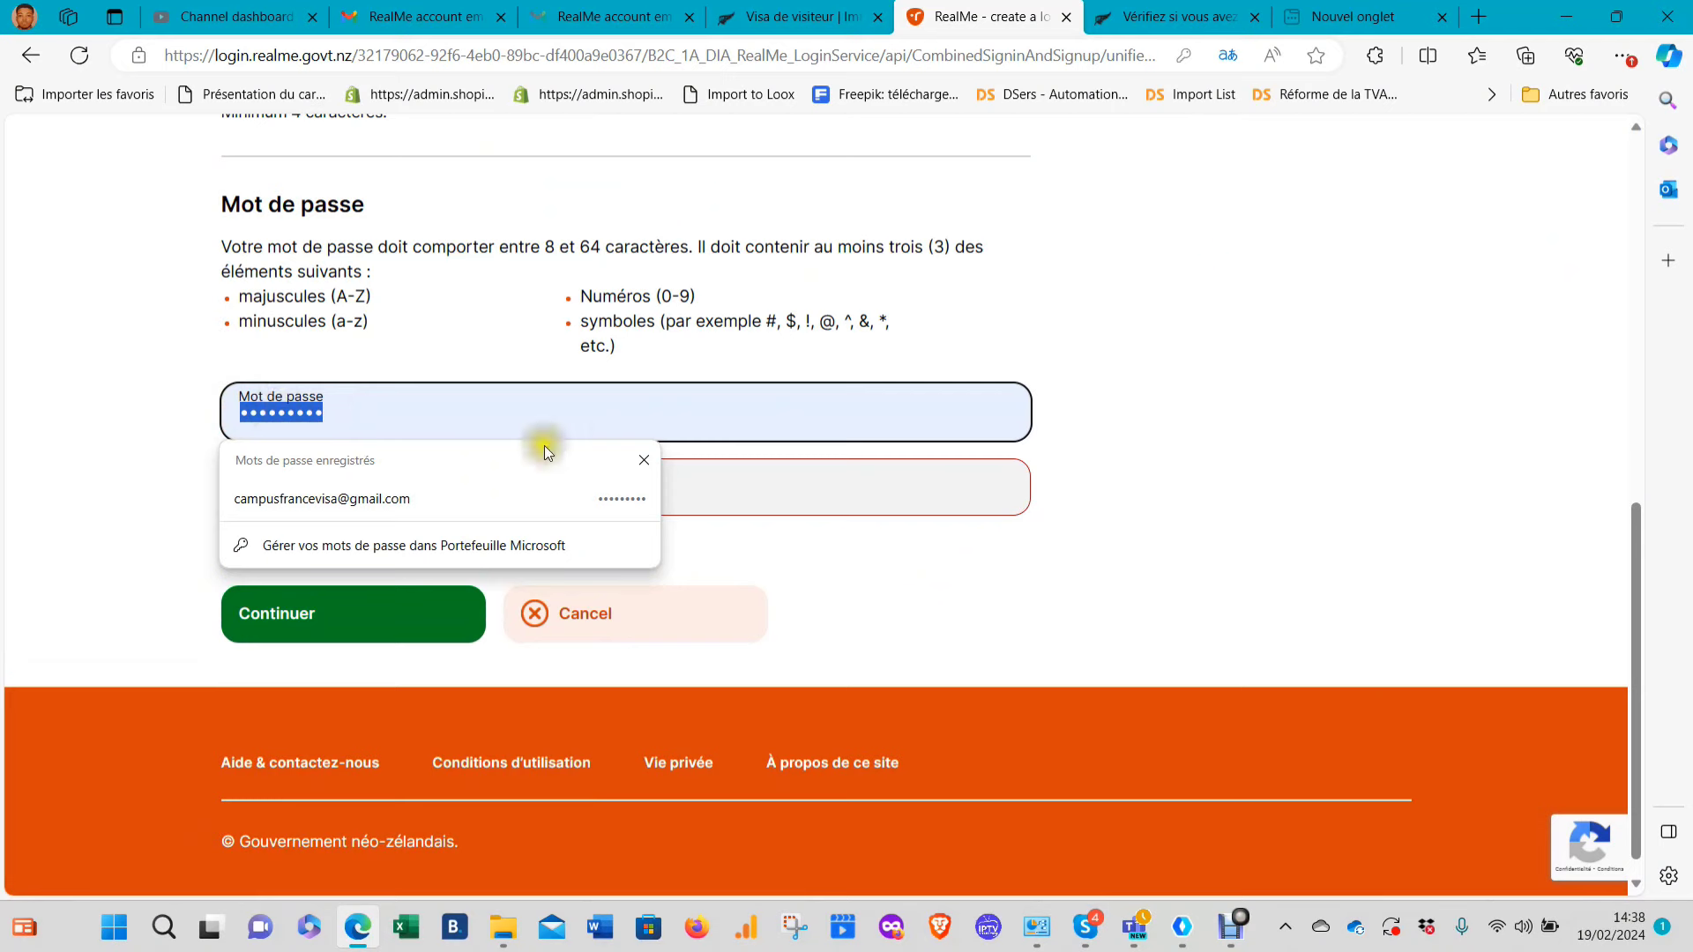
click(730, 503)
text(******)
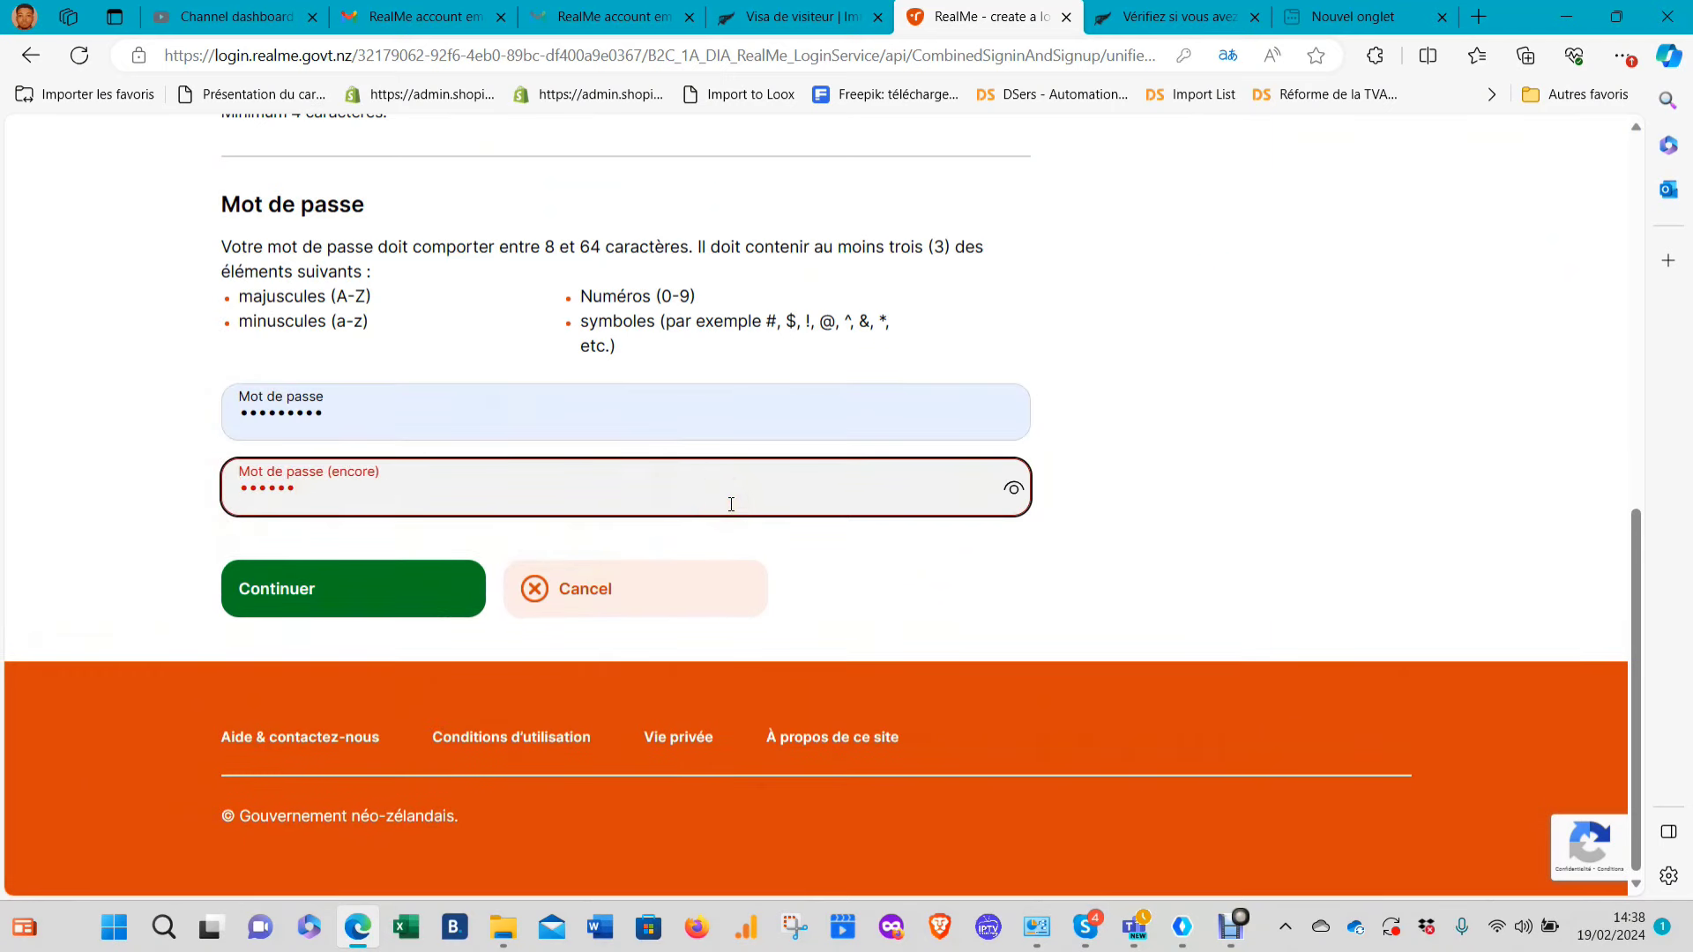
key(BackSpace)
key(BackSpace)
key(BackSpace)
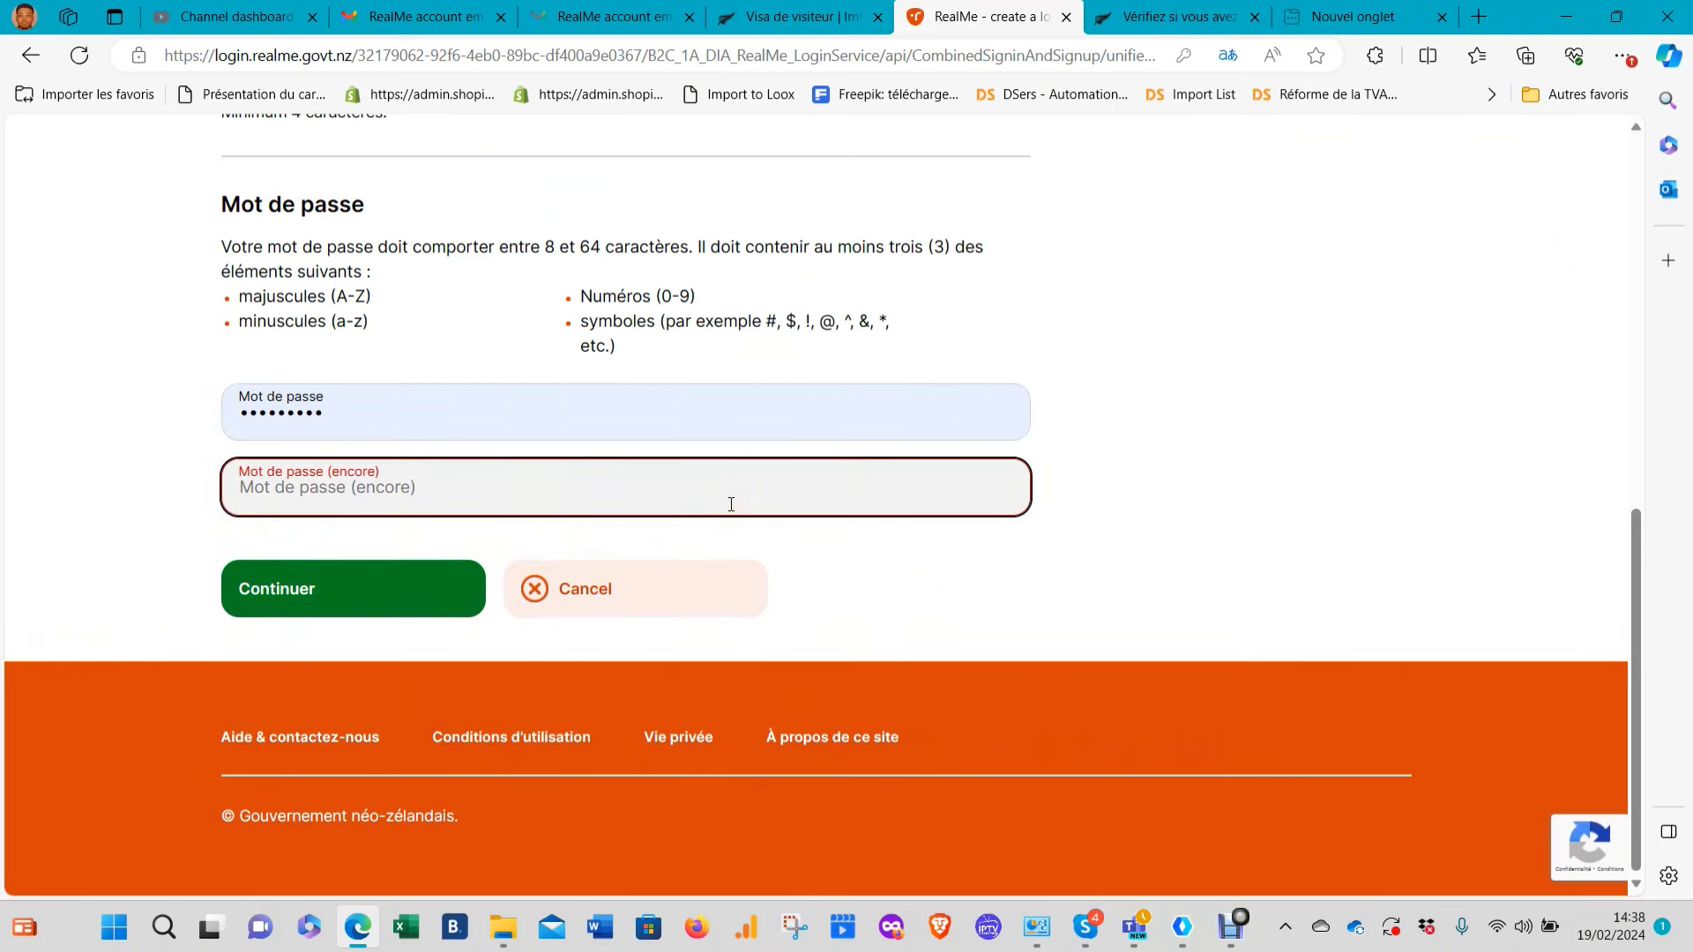
text(*)
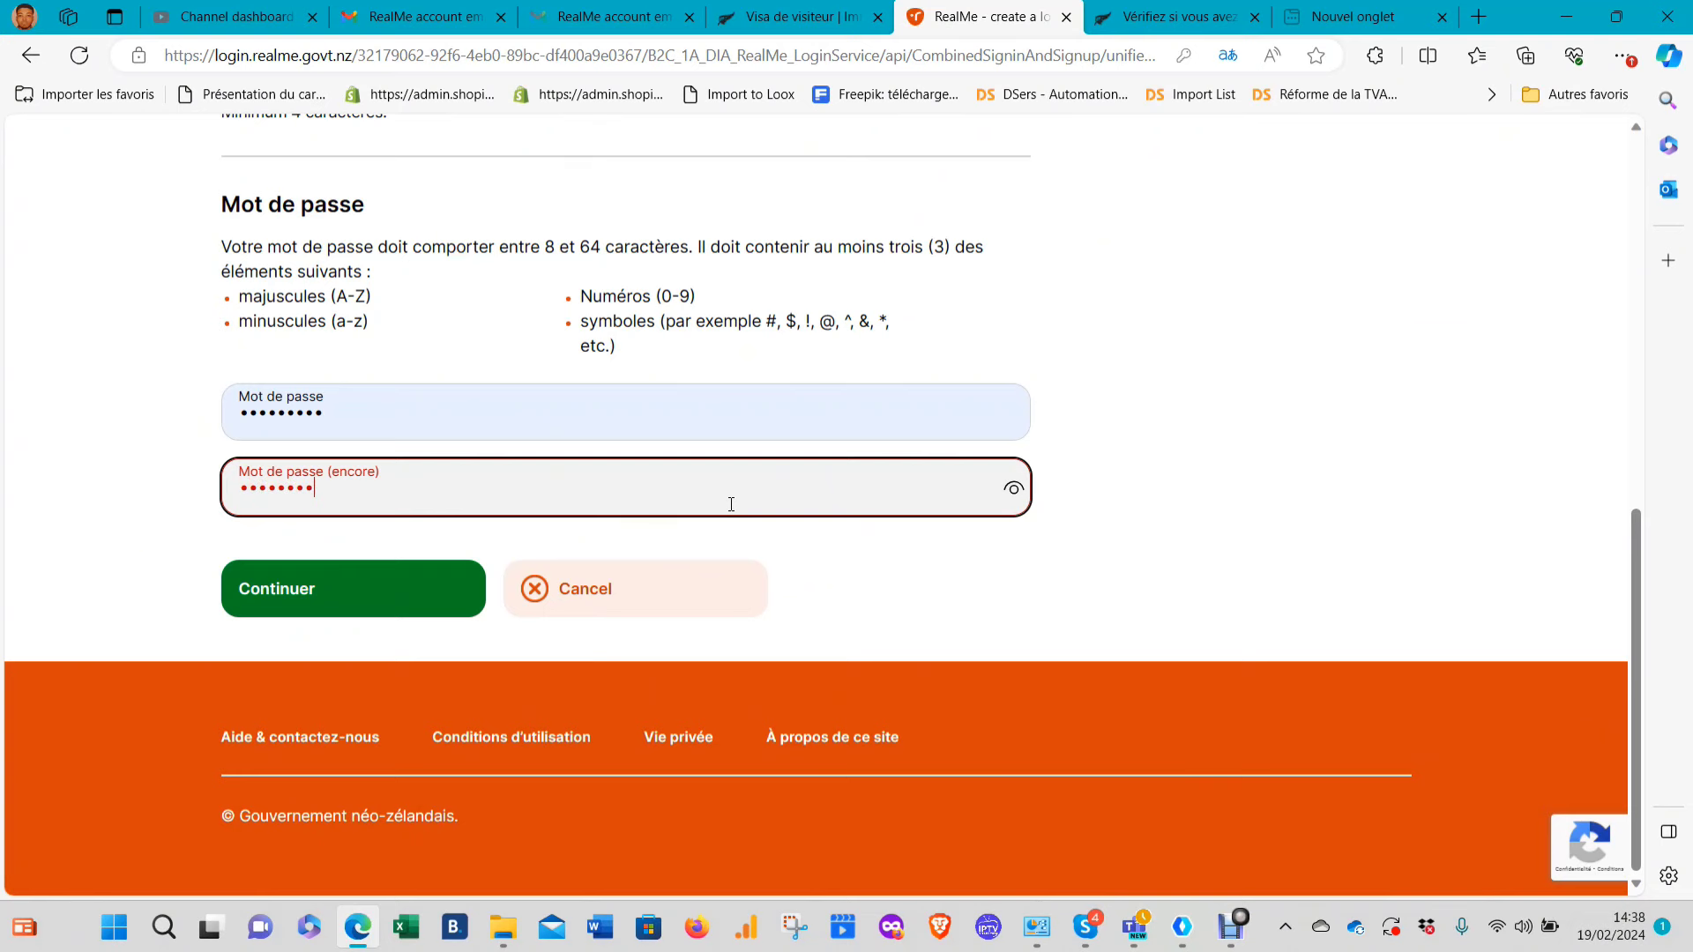
click(376, 608)
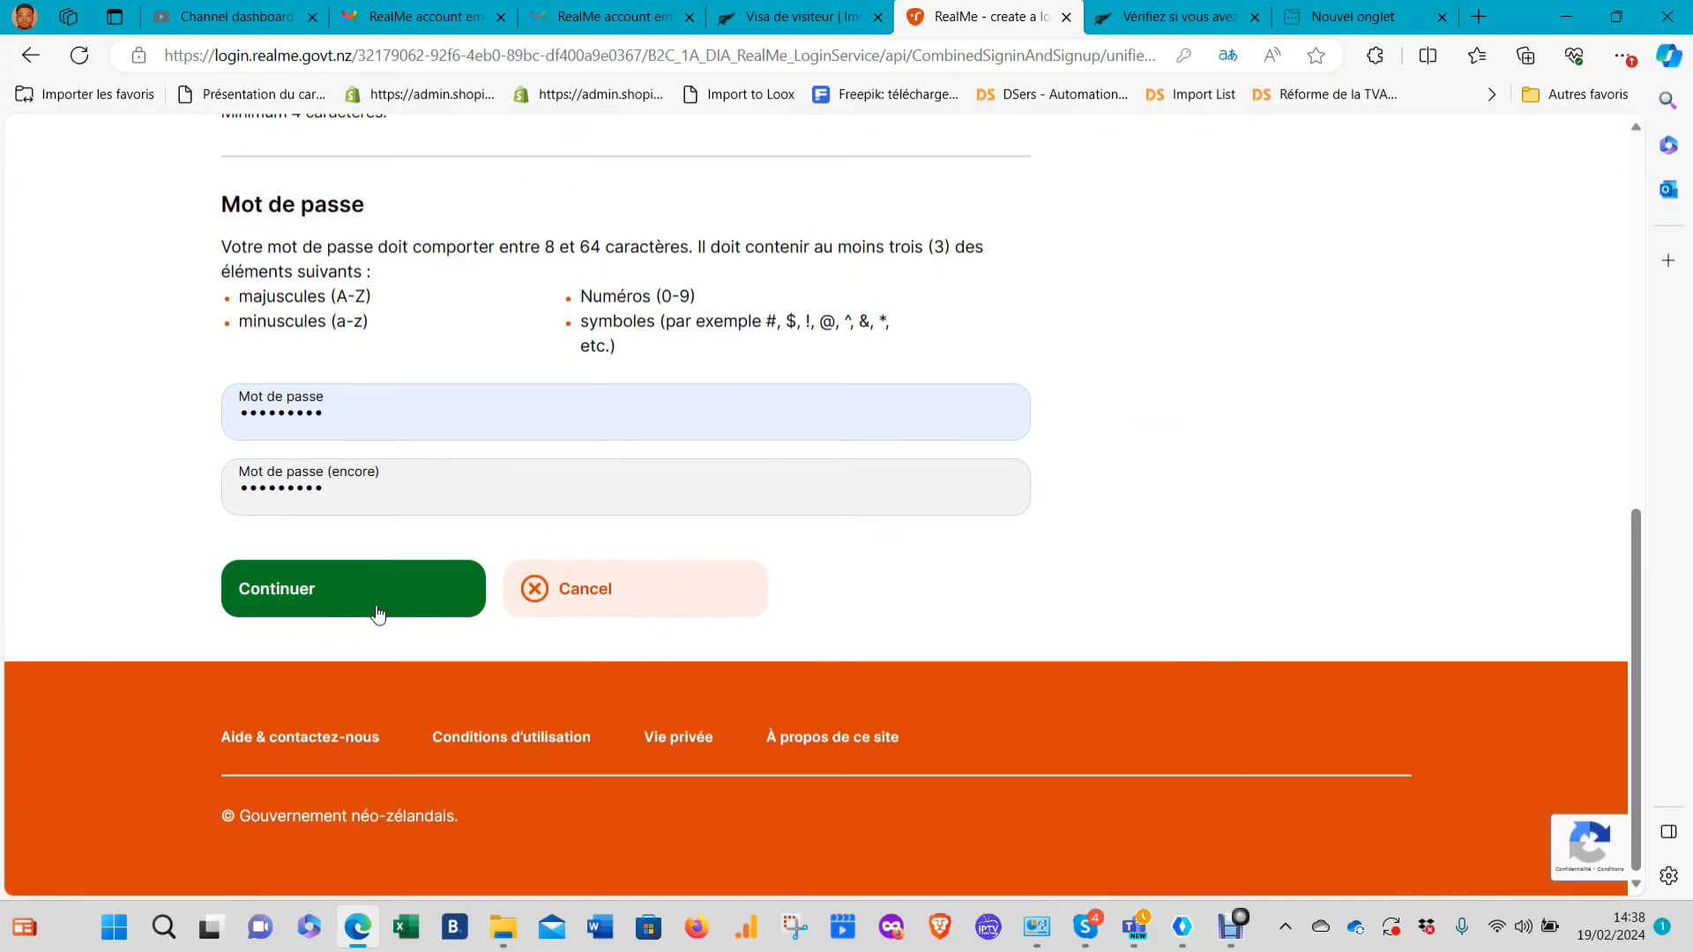
click(300, 574)
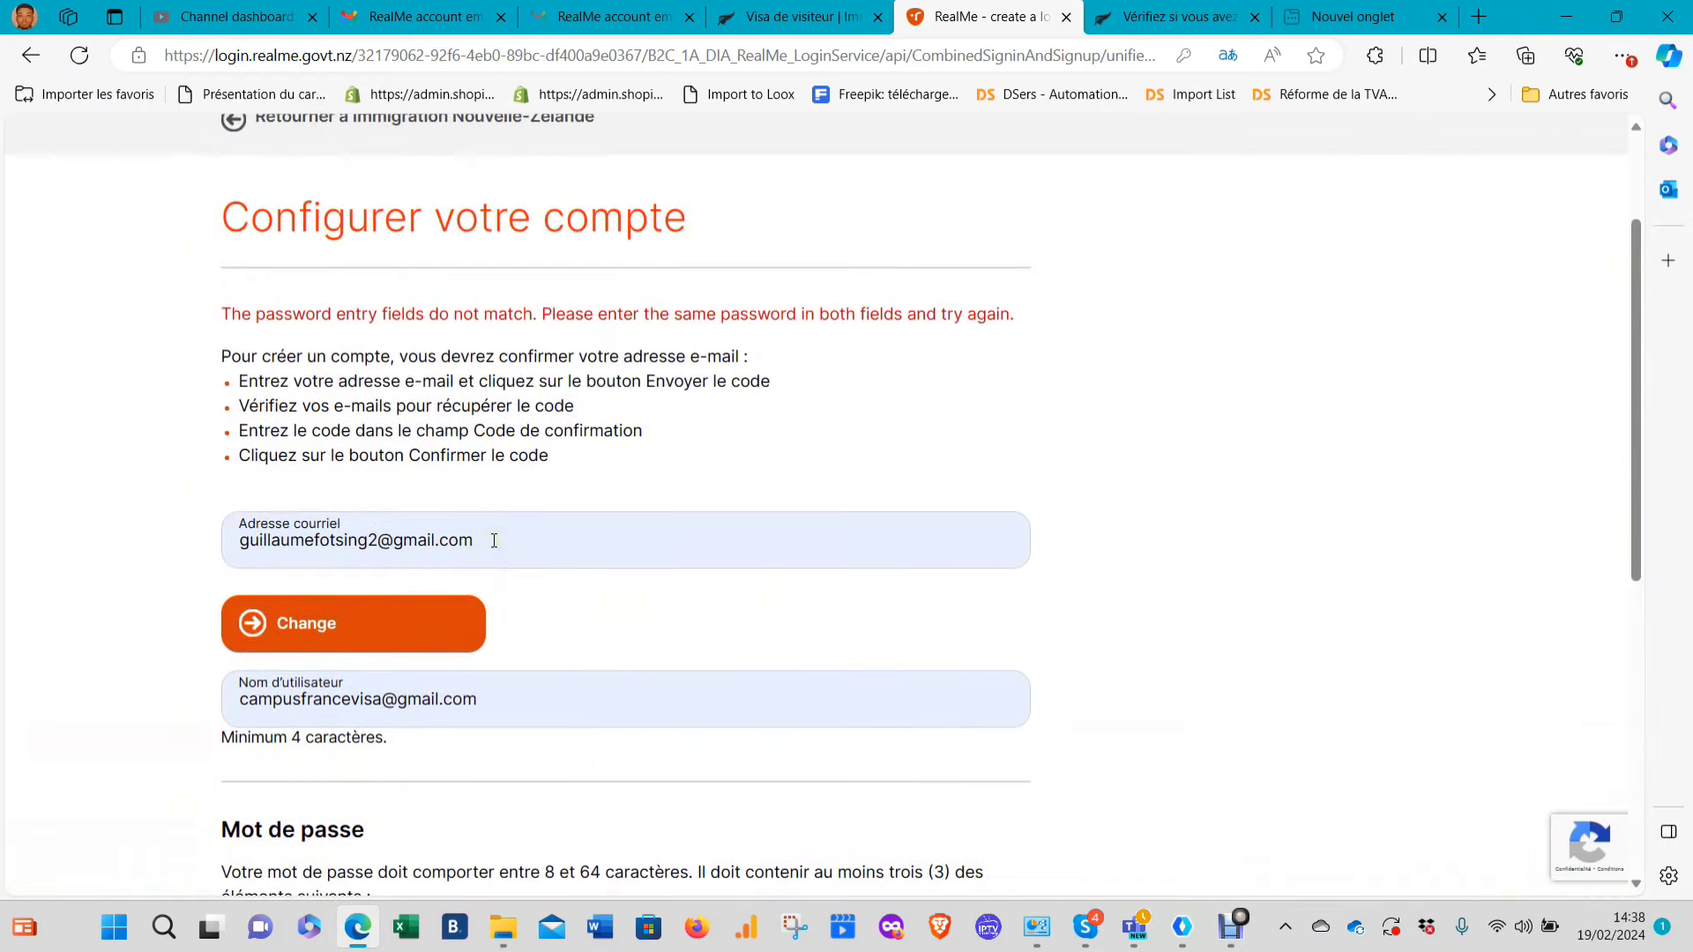
Paste and retype the password confirmation, then resubmit the setup details
scroll(492, 538, down, 5)
scroll(492, 531, down, 1)
click(408, 421)
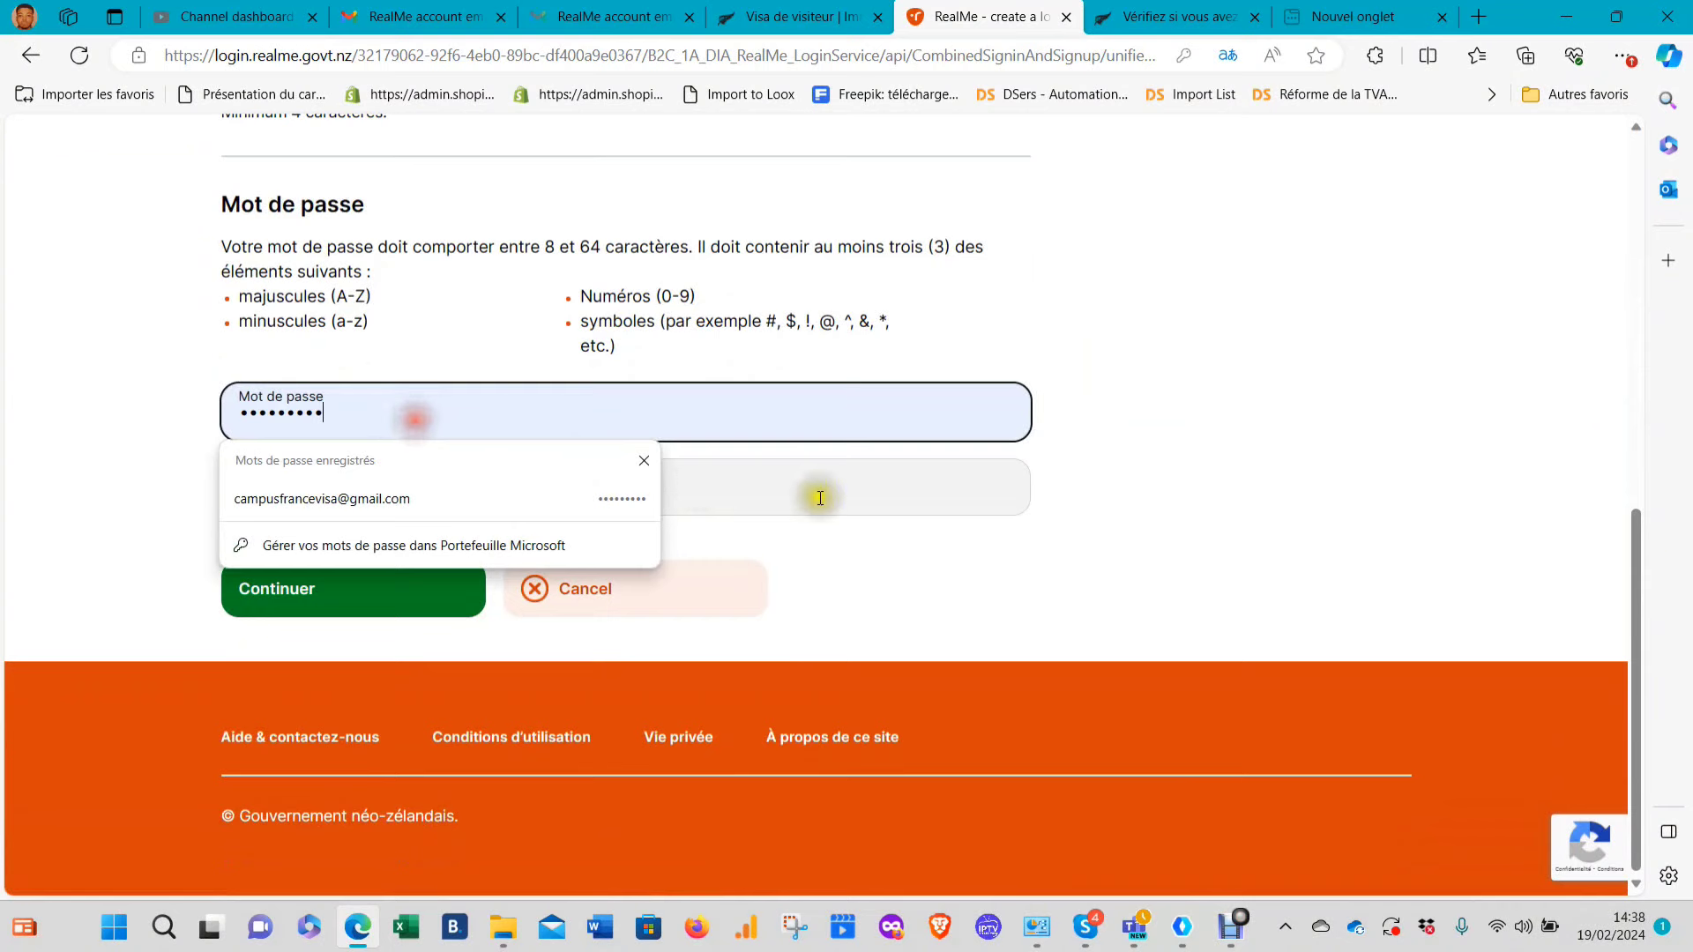
click(781, 475)
key(ctrl+v)
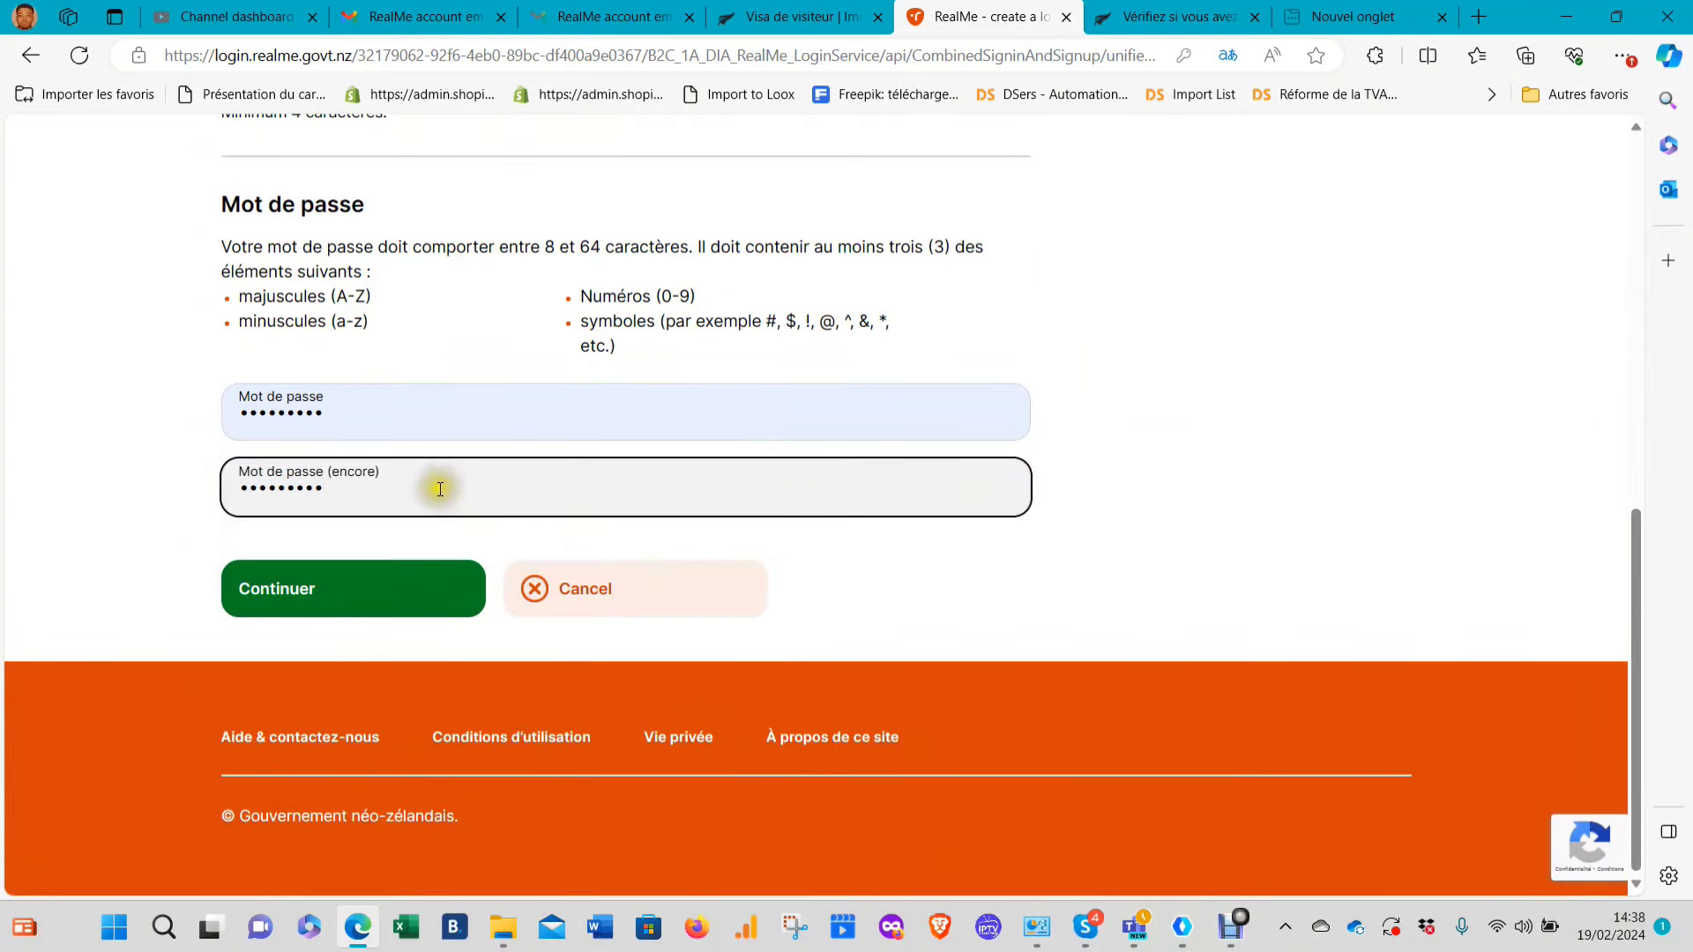
drag(435, 484, 172, 421)
text(a)
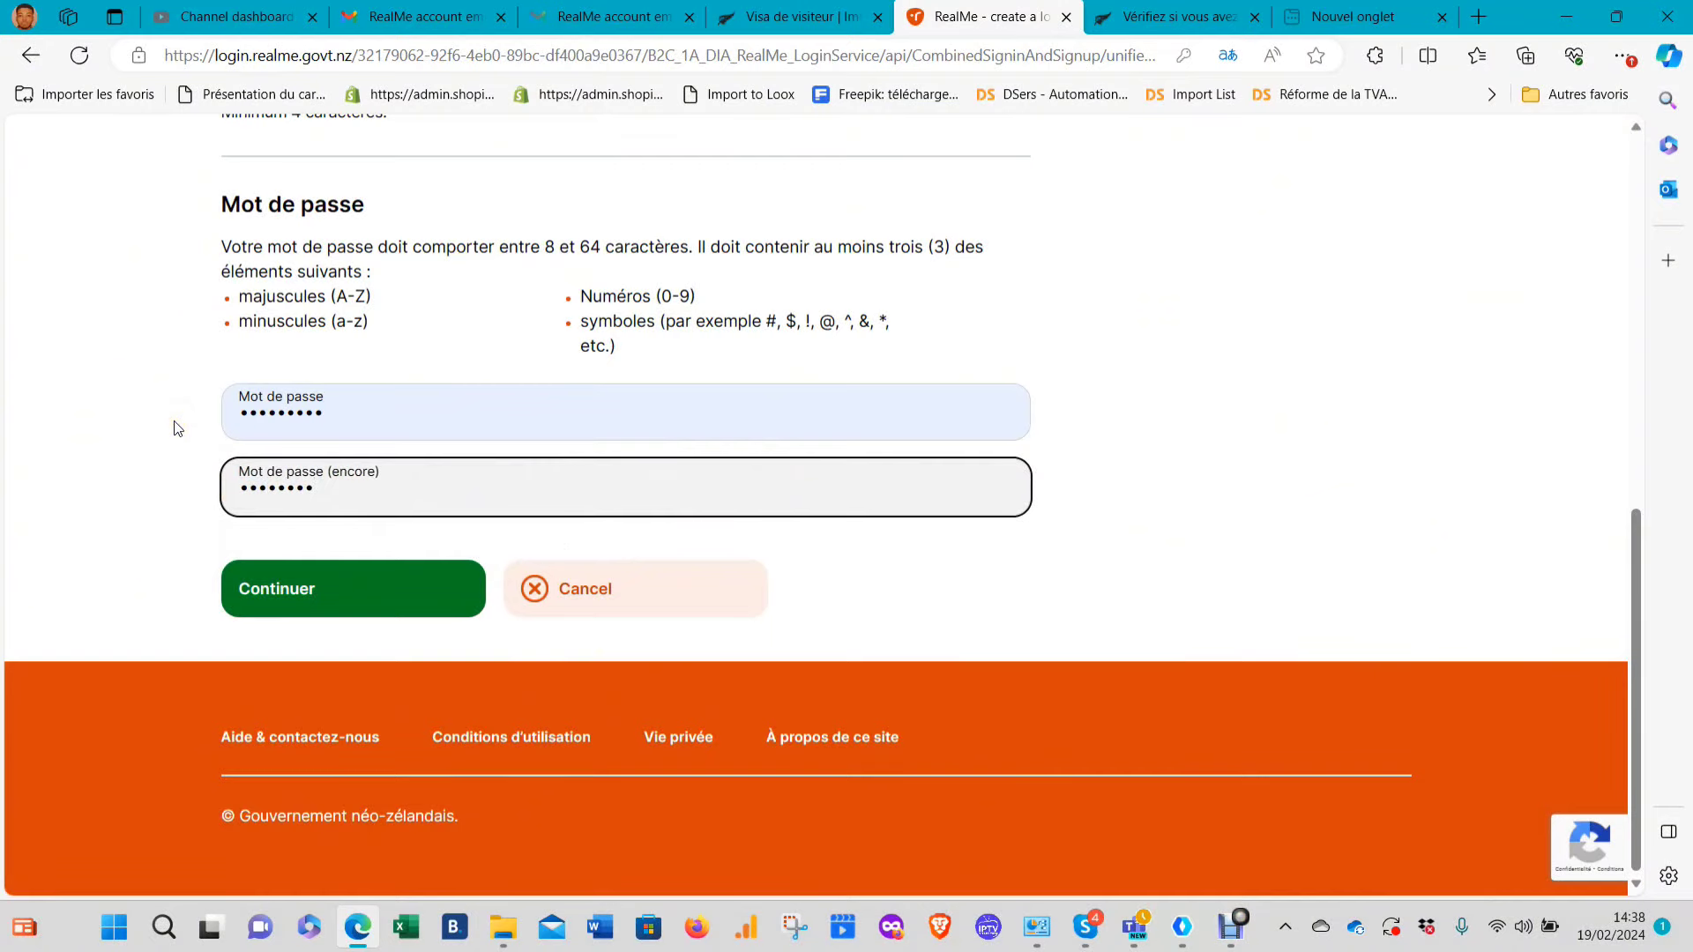
click(262, 592)
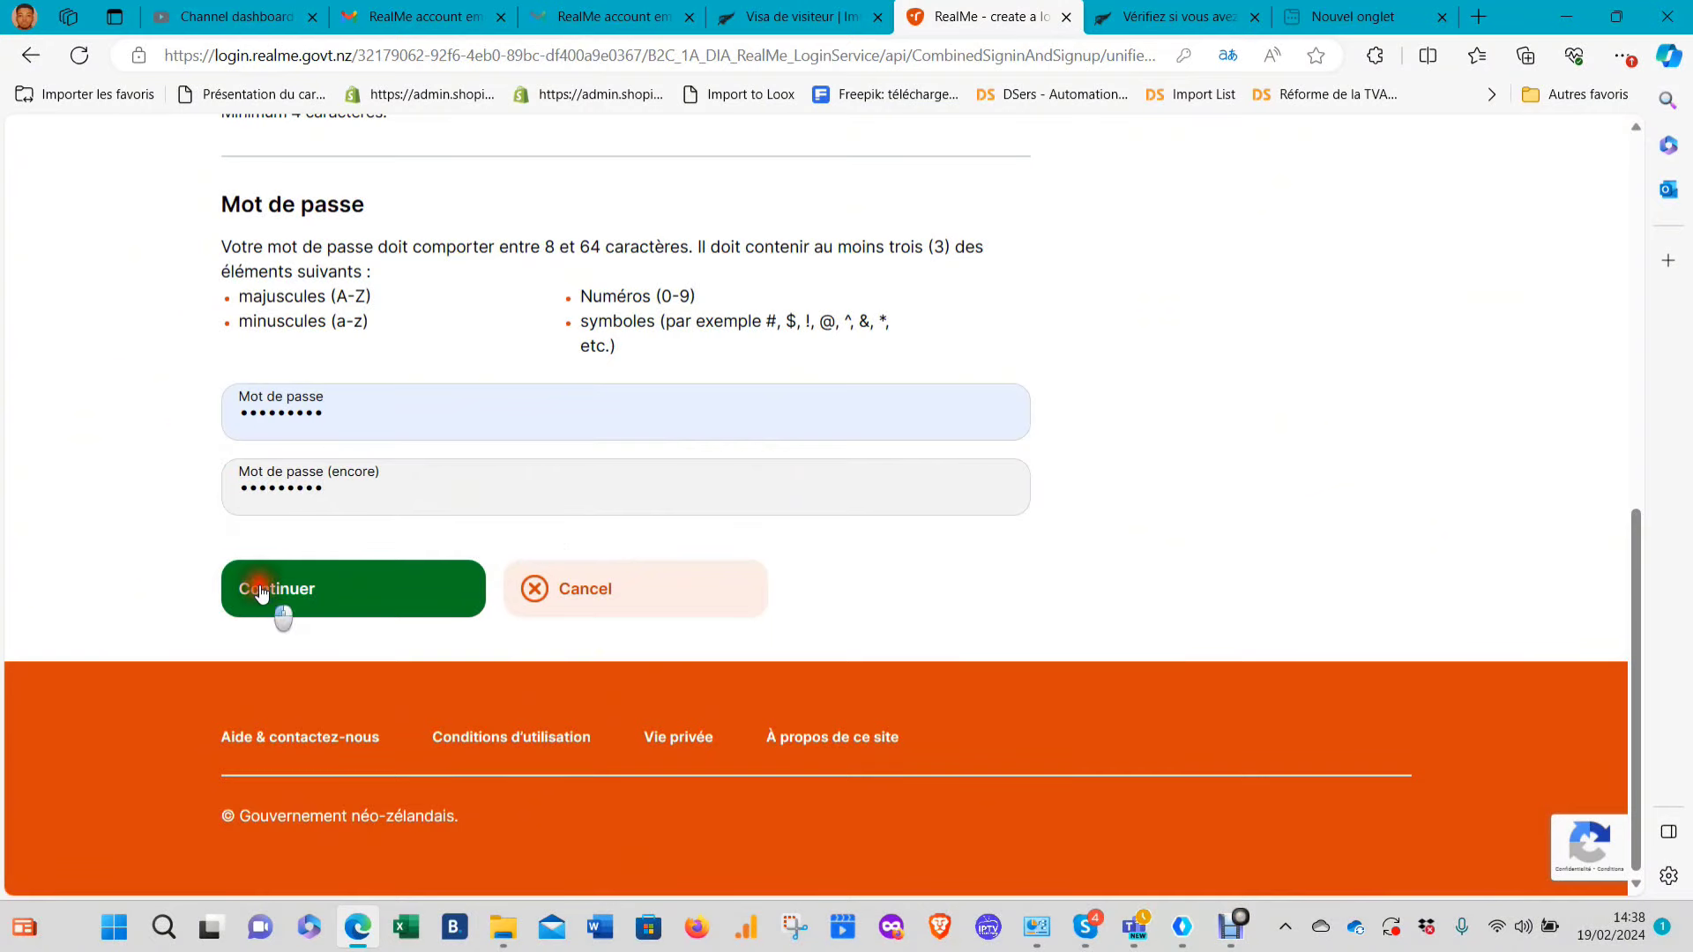
Correct the first password entry, check it with show/hide, and submit again
scroll(389, 427, up, 5)
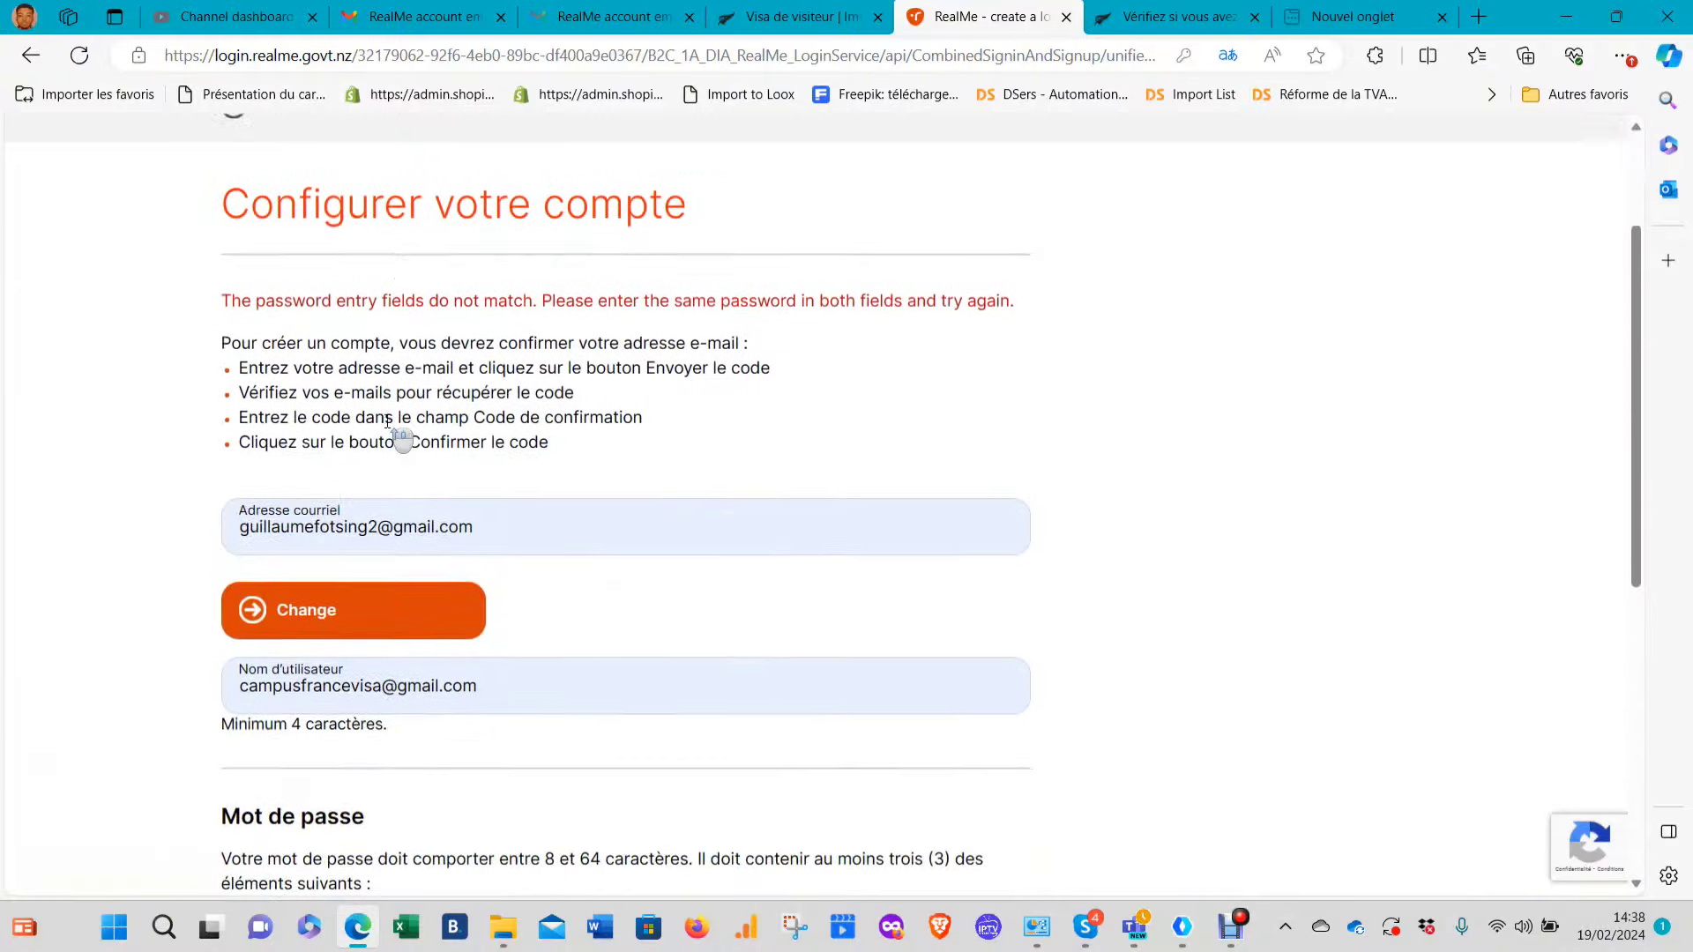
scroll(389, 427, up, 2)
scroll(389, 427, down, 7)
click(389, 426)
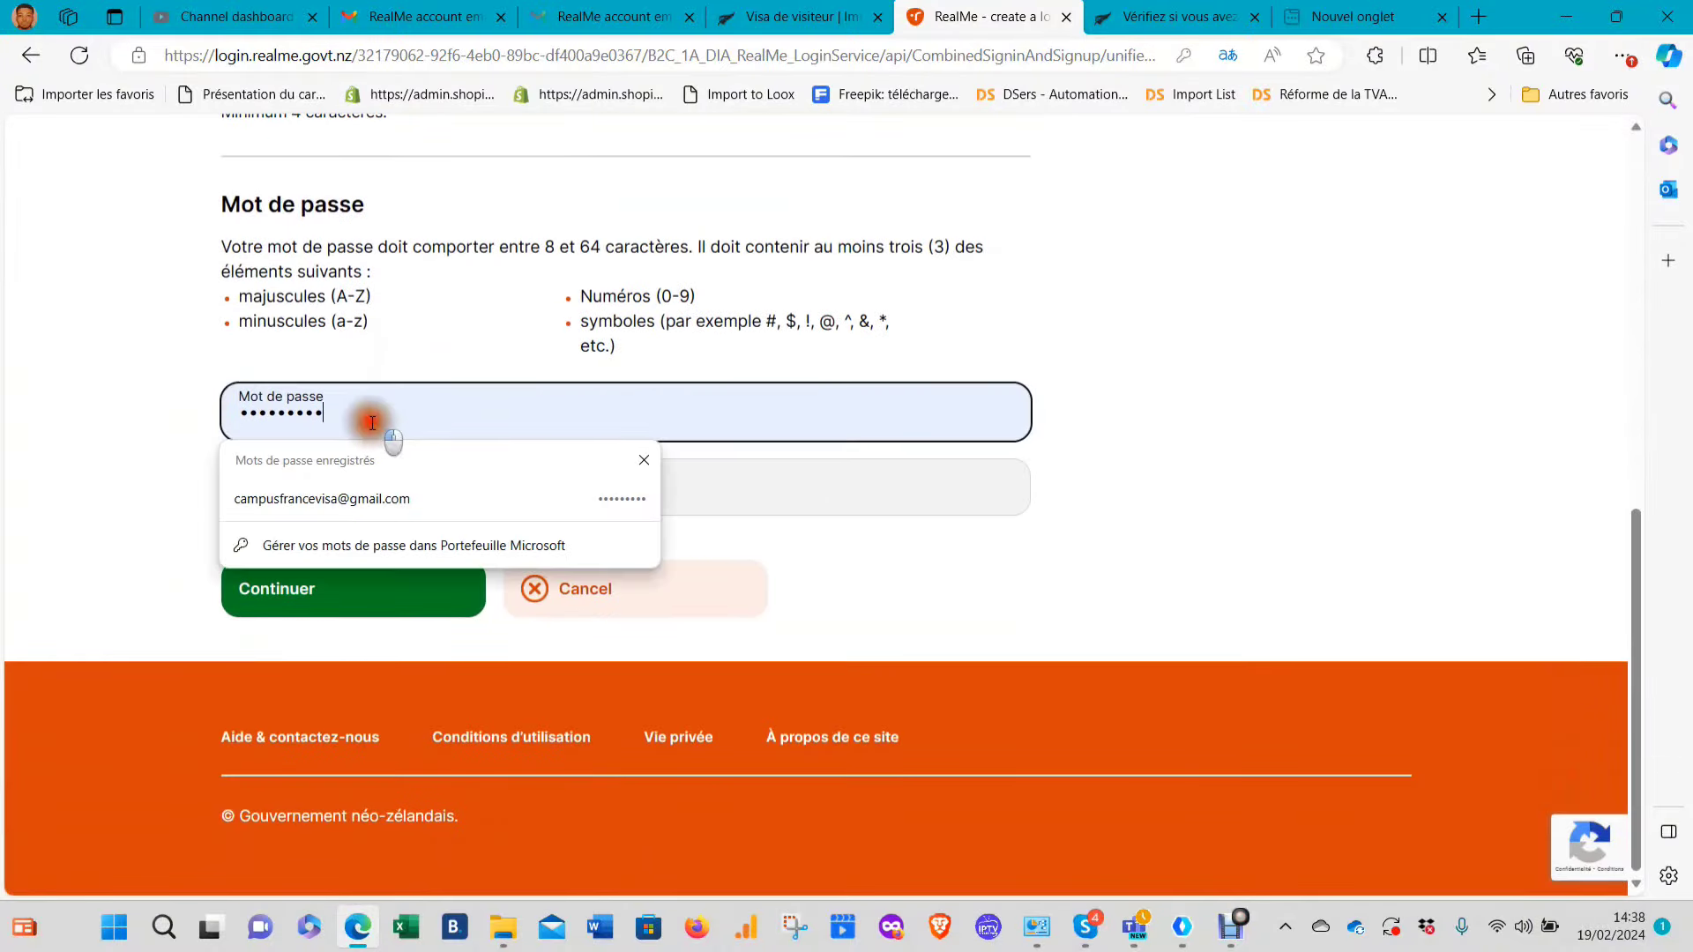
key(BackSpace)
key(BackSpace)
key(BackSpace)
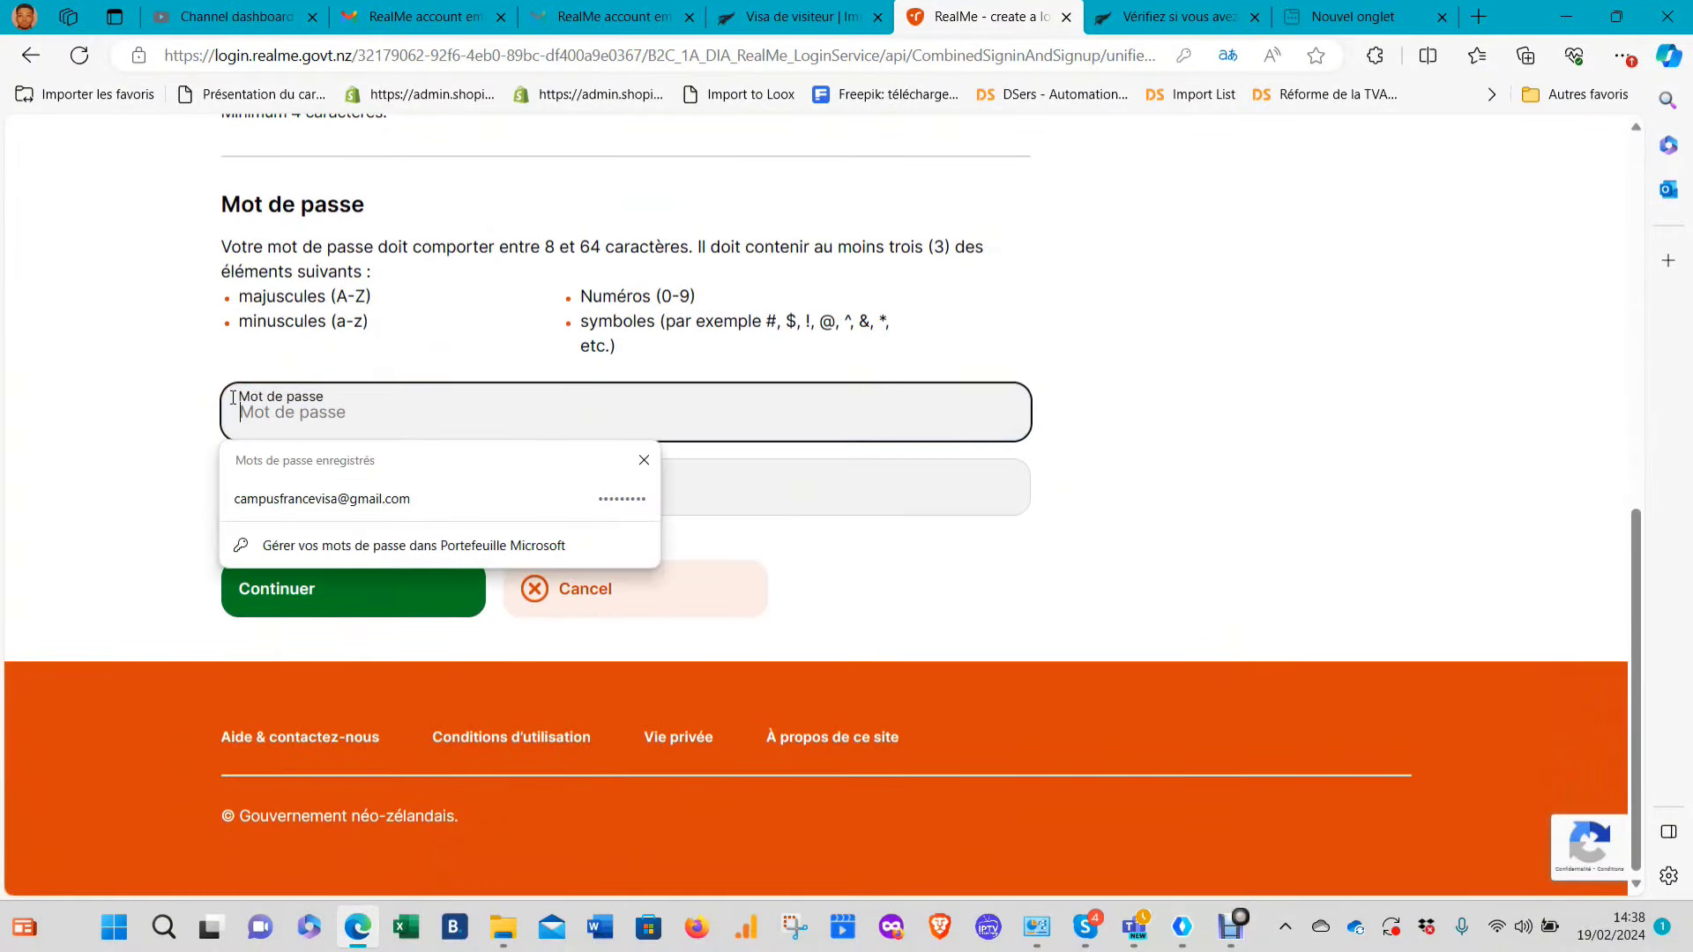
text(••)
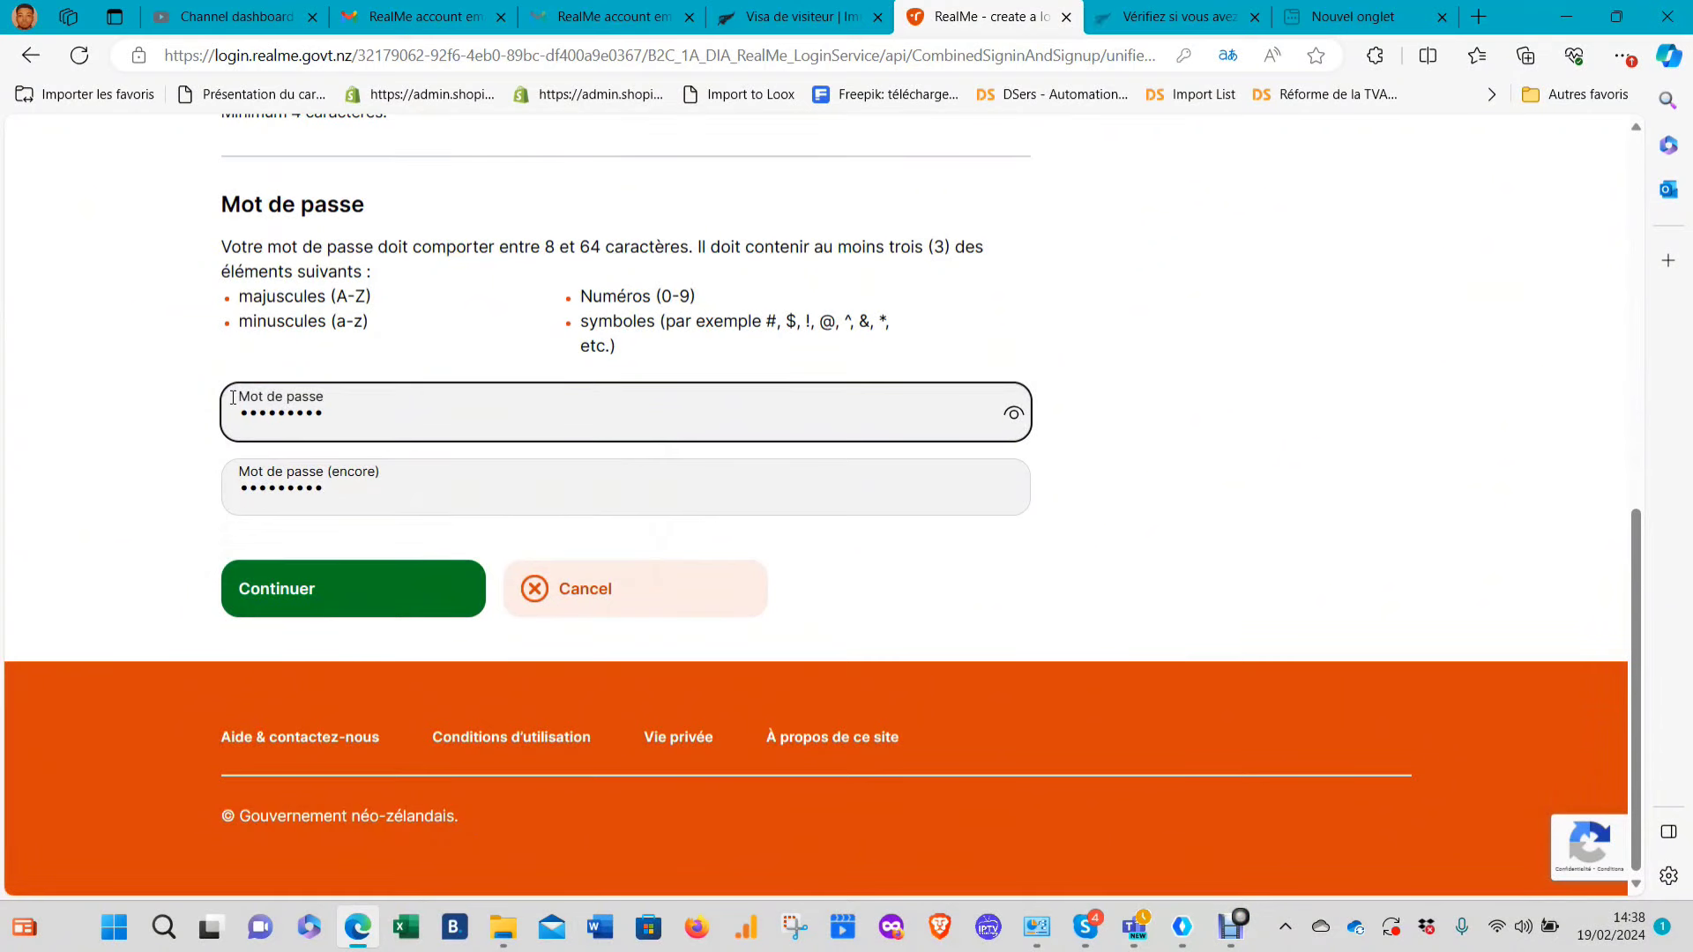
click(1011, 416)
click(1012, 416)
click(420, 494)
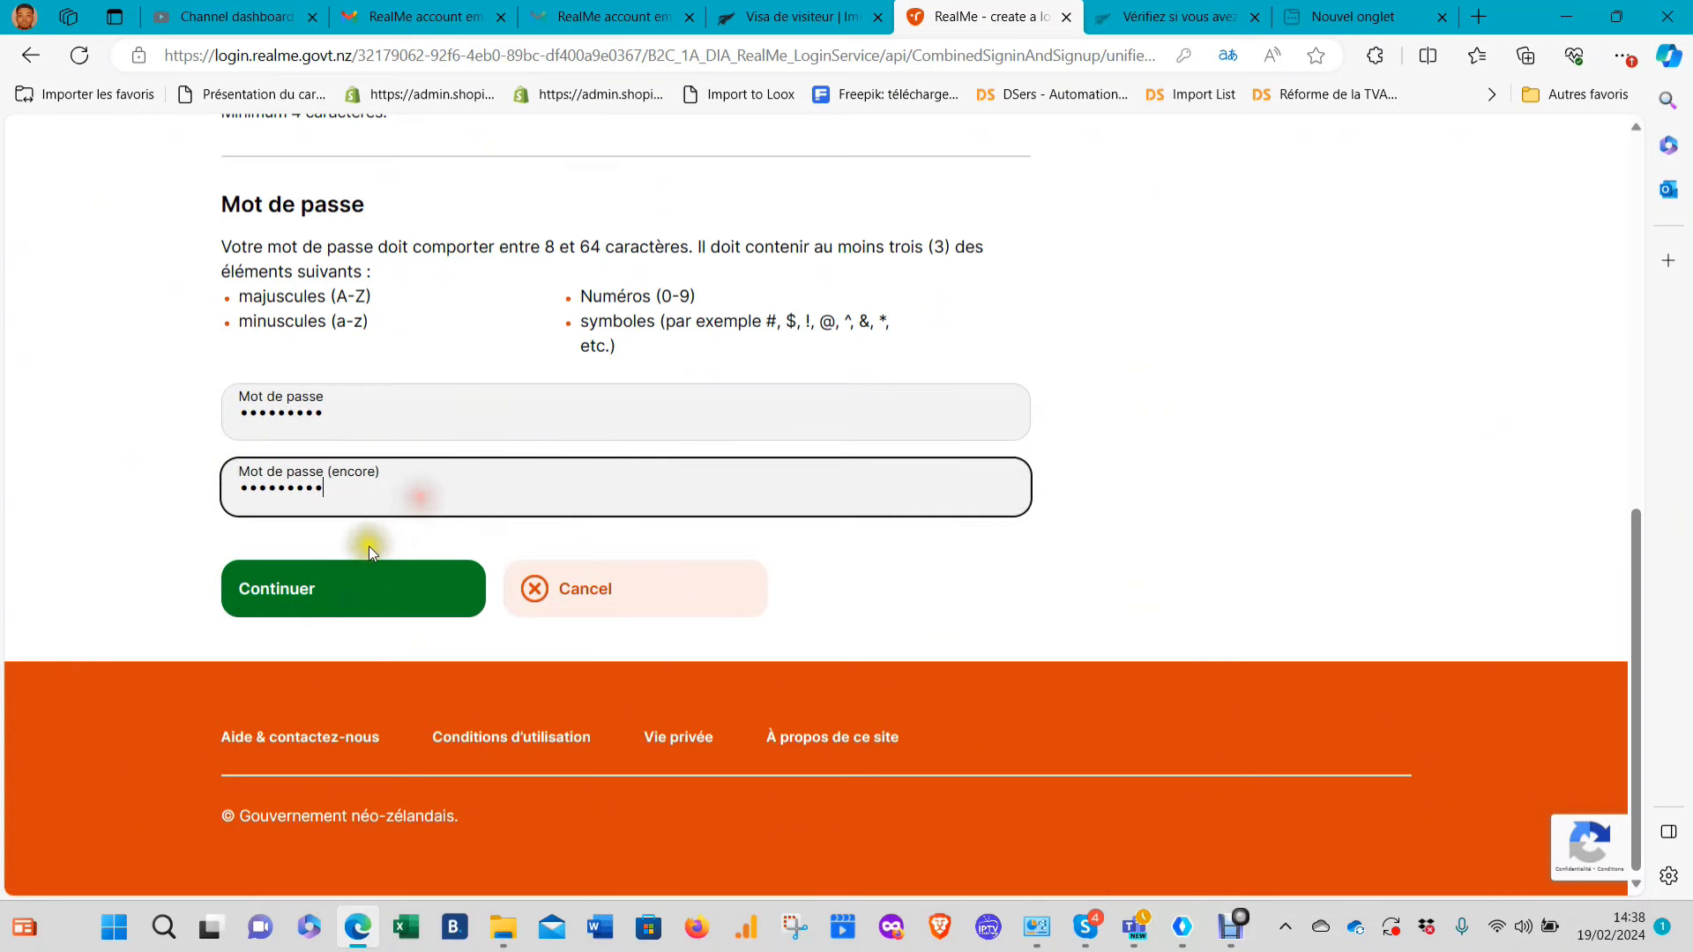
click(353, 584)
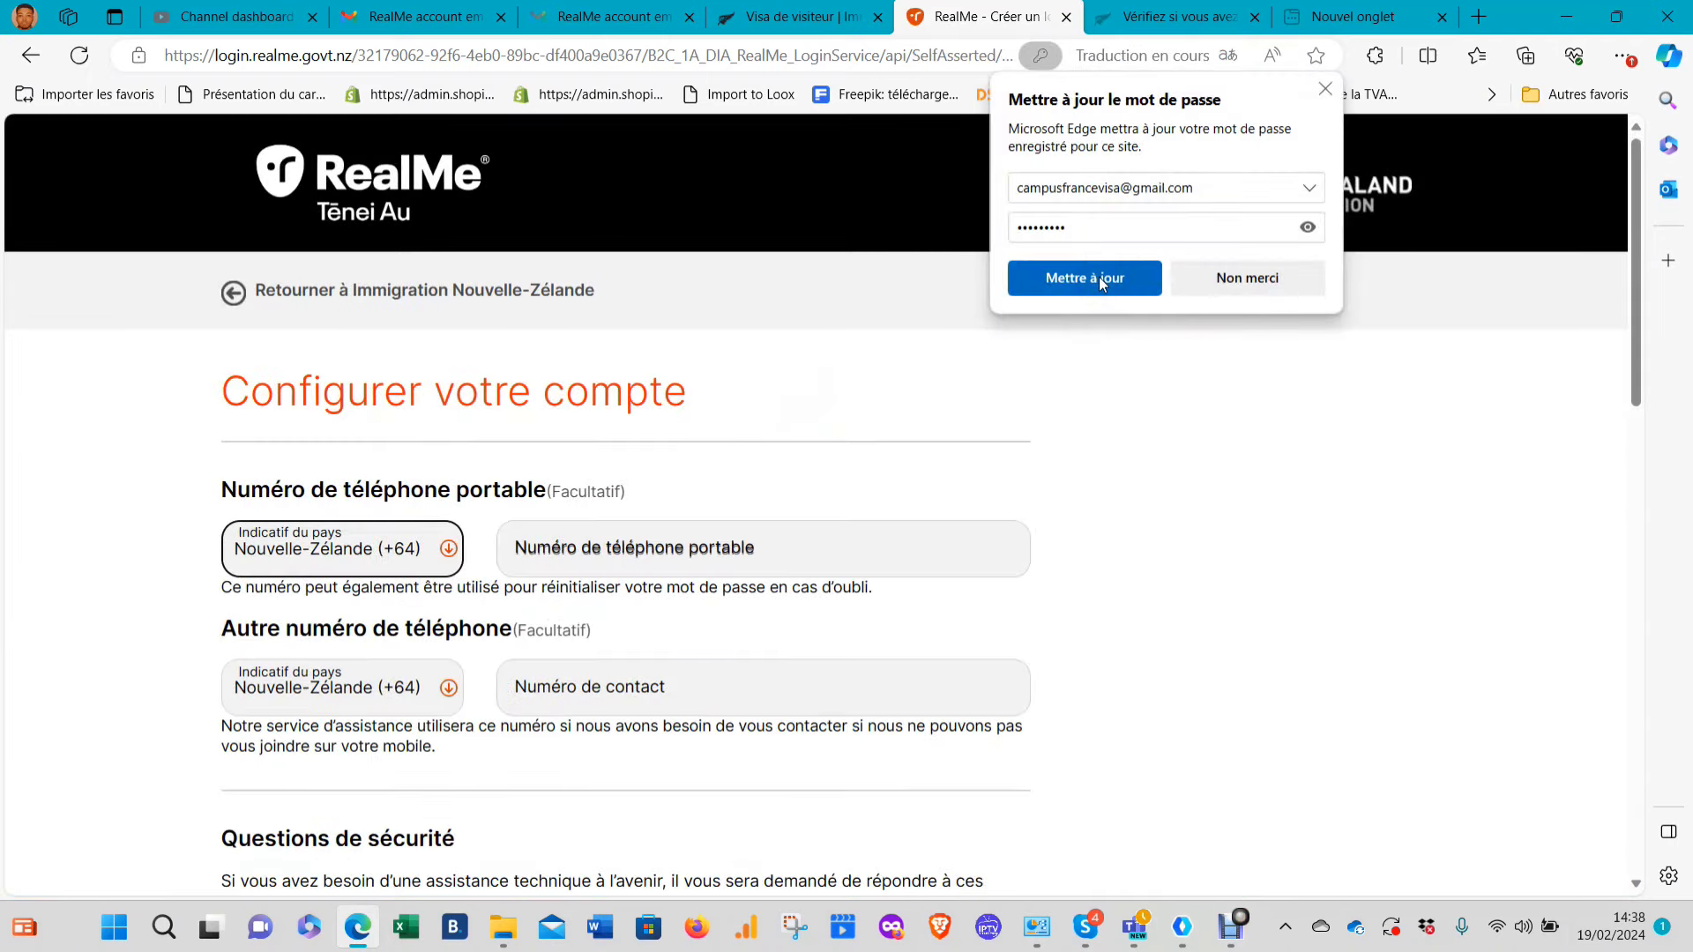
Accept Edge's offer to update the saved password
click(1100, 280)
scroll(606, 574, down, 5)
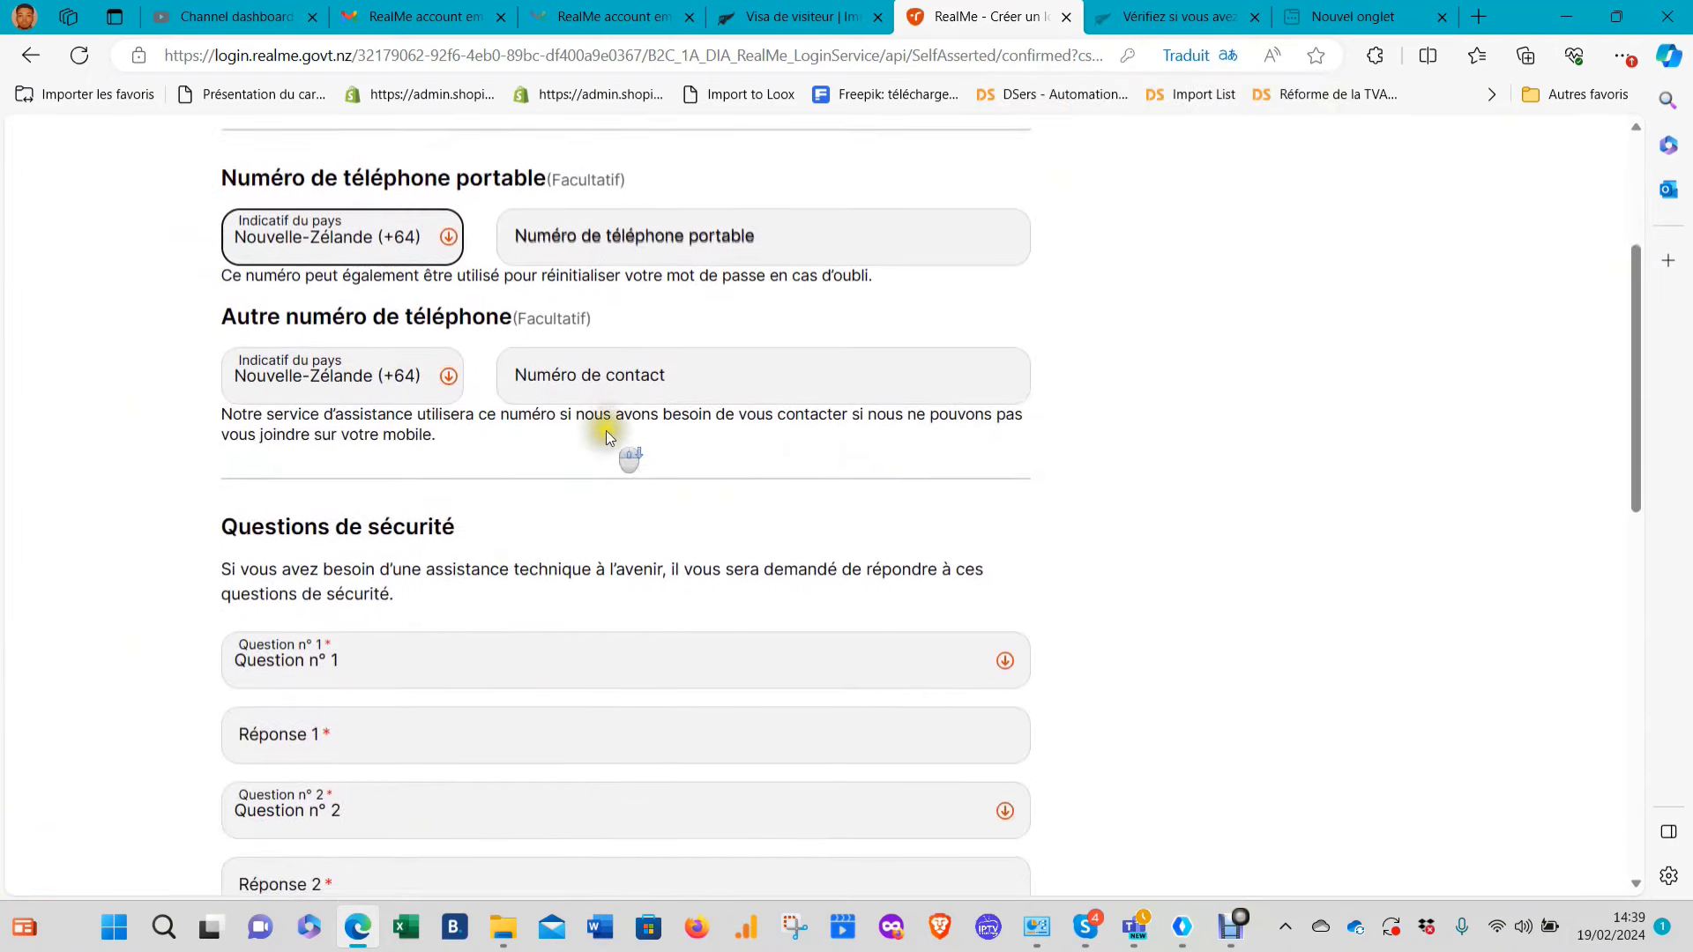
scroll(537, 333, up, 3)
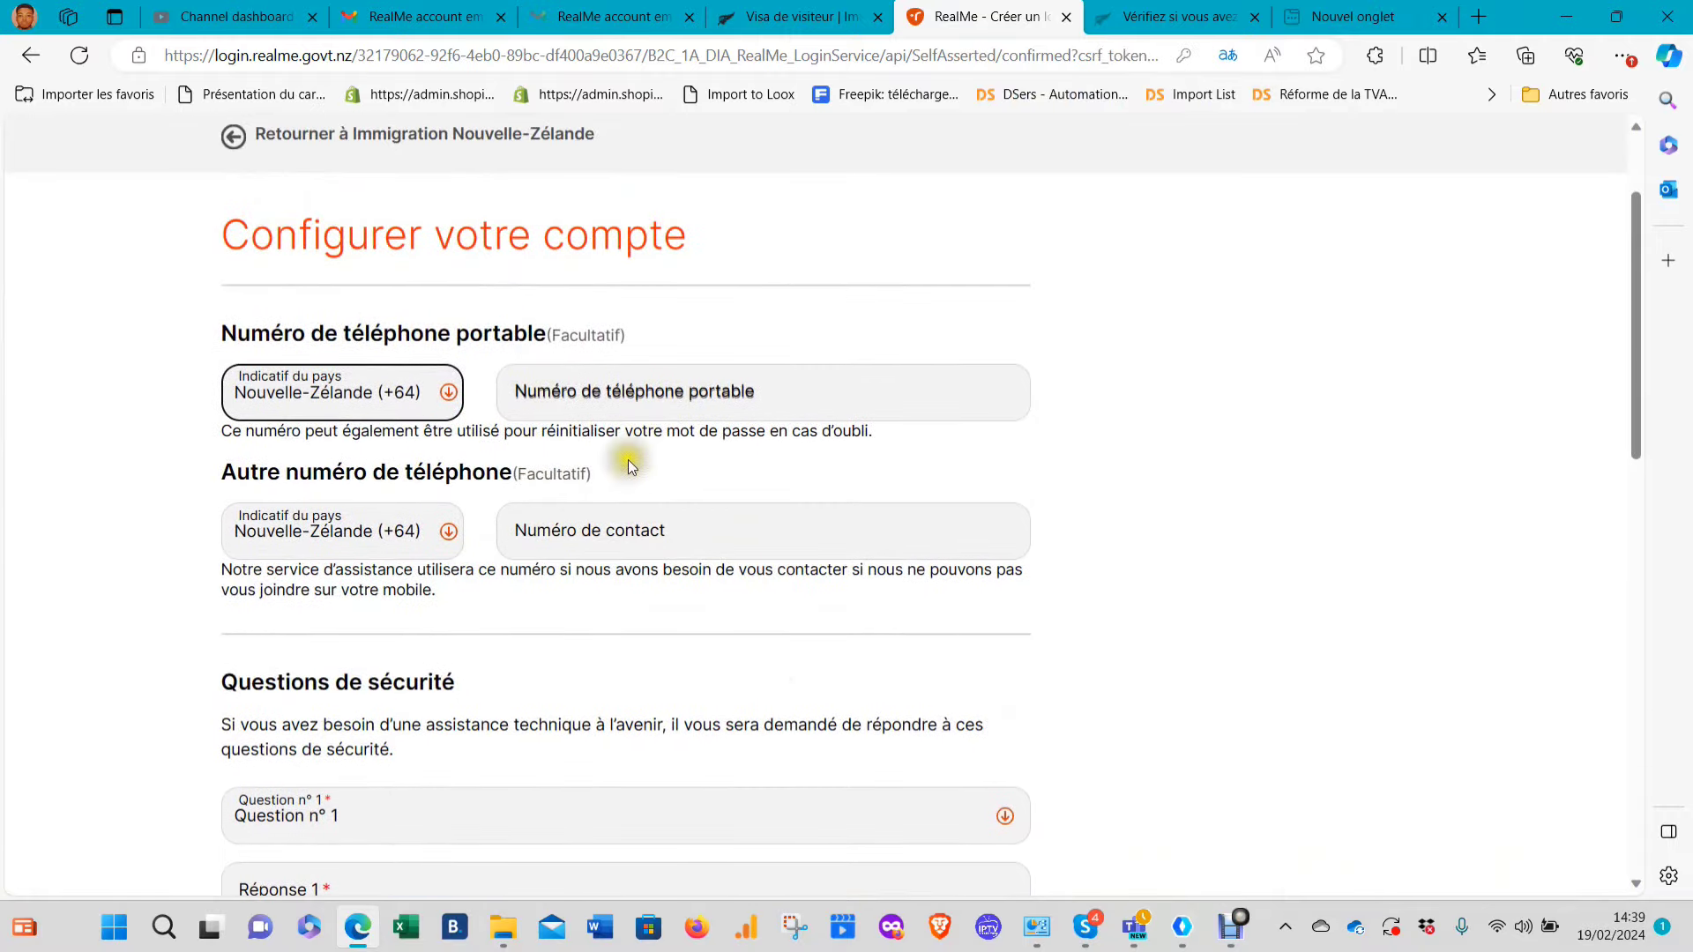
scroll(697, 339, down, 4)
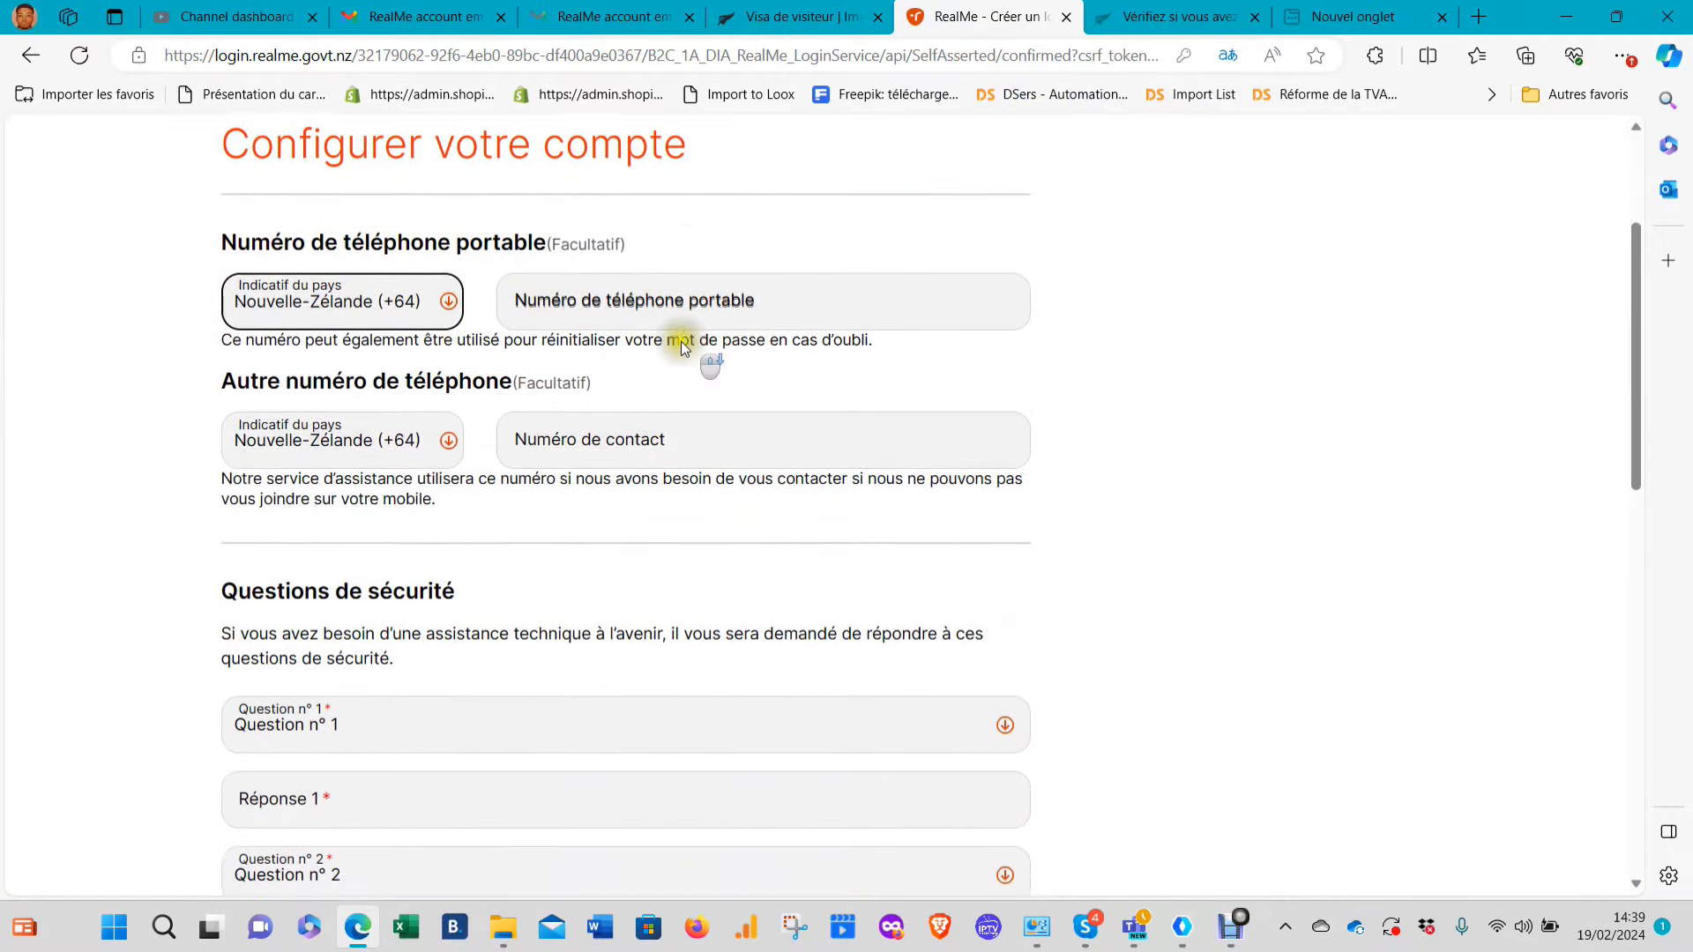
click(376, 517)
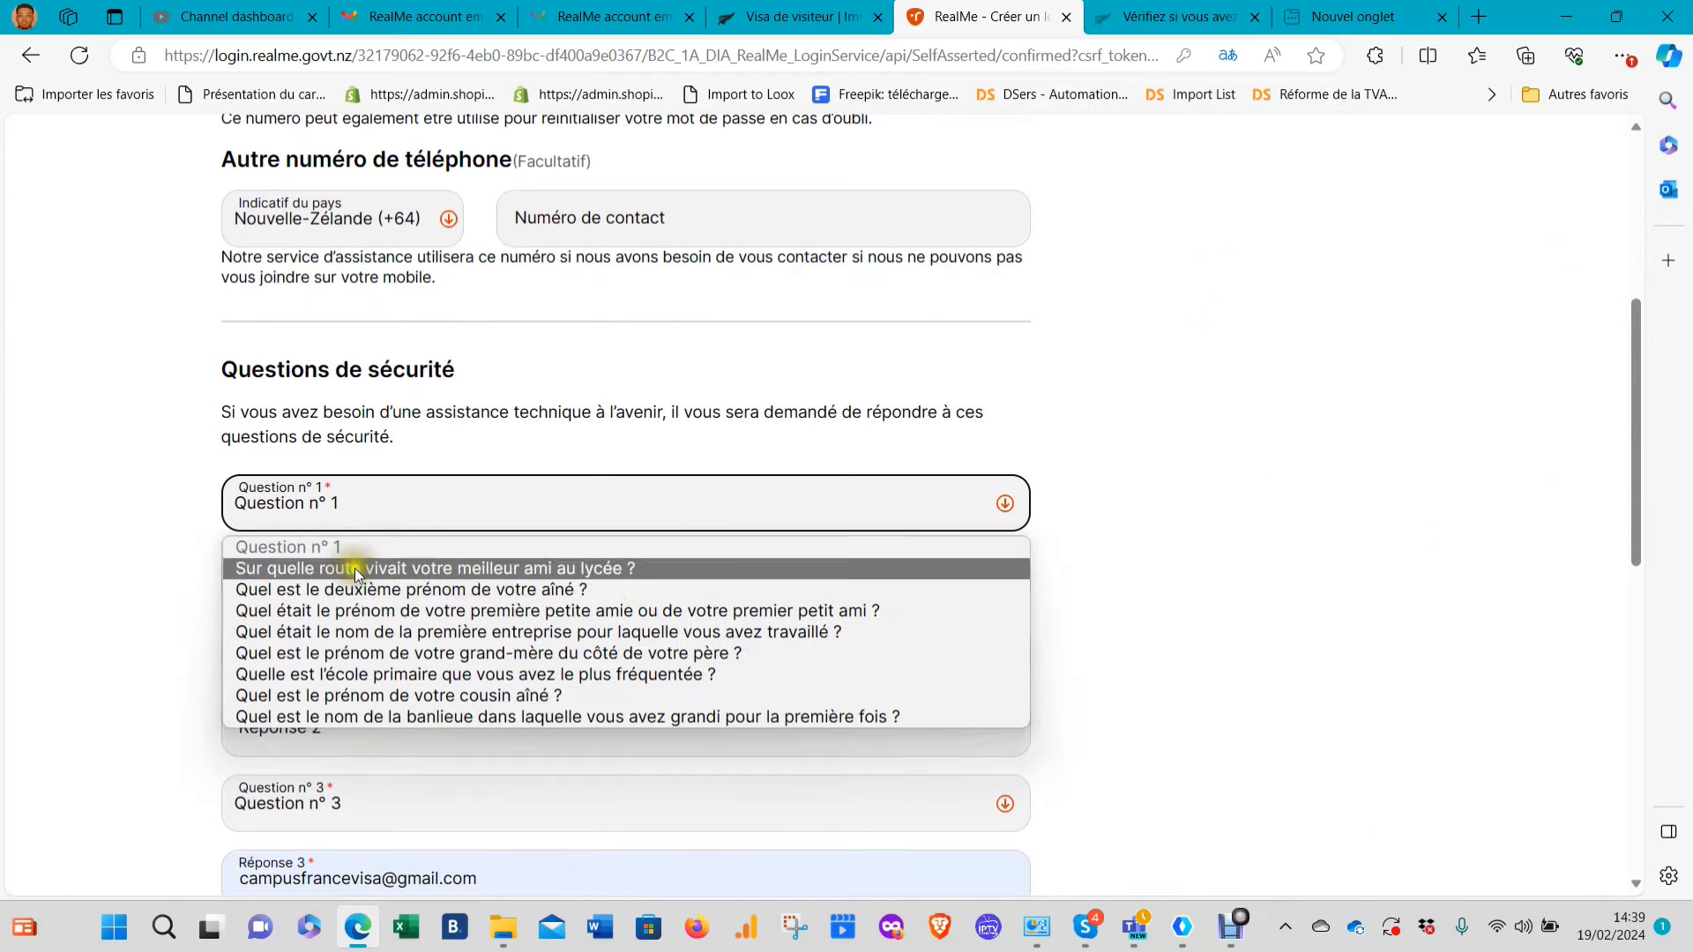
click(495, 585)
click(363, 632)
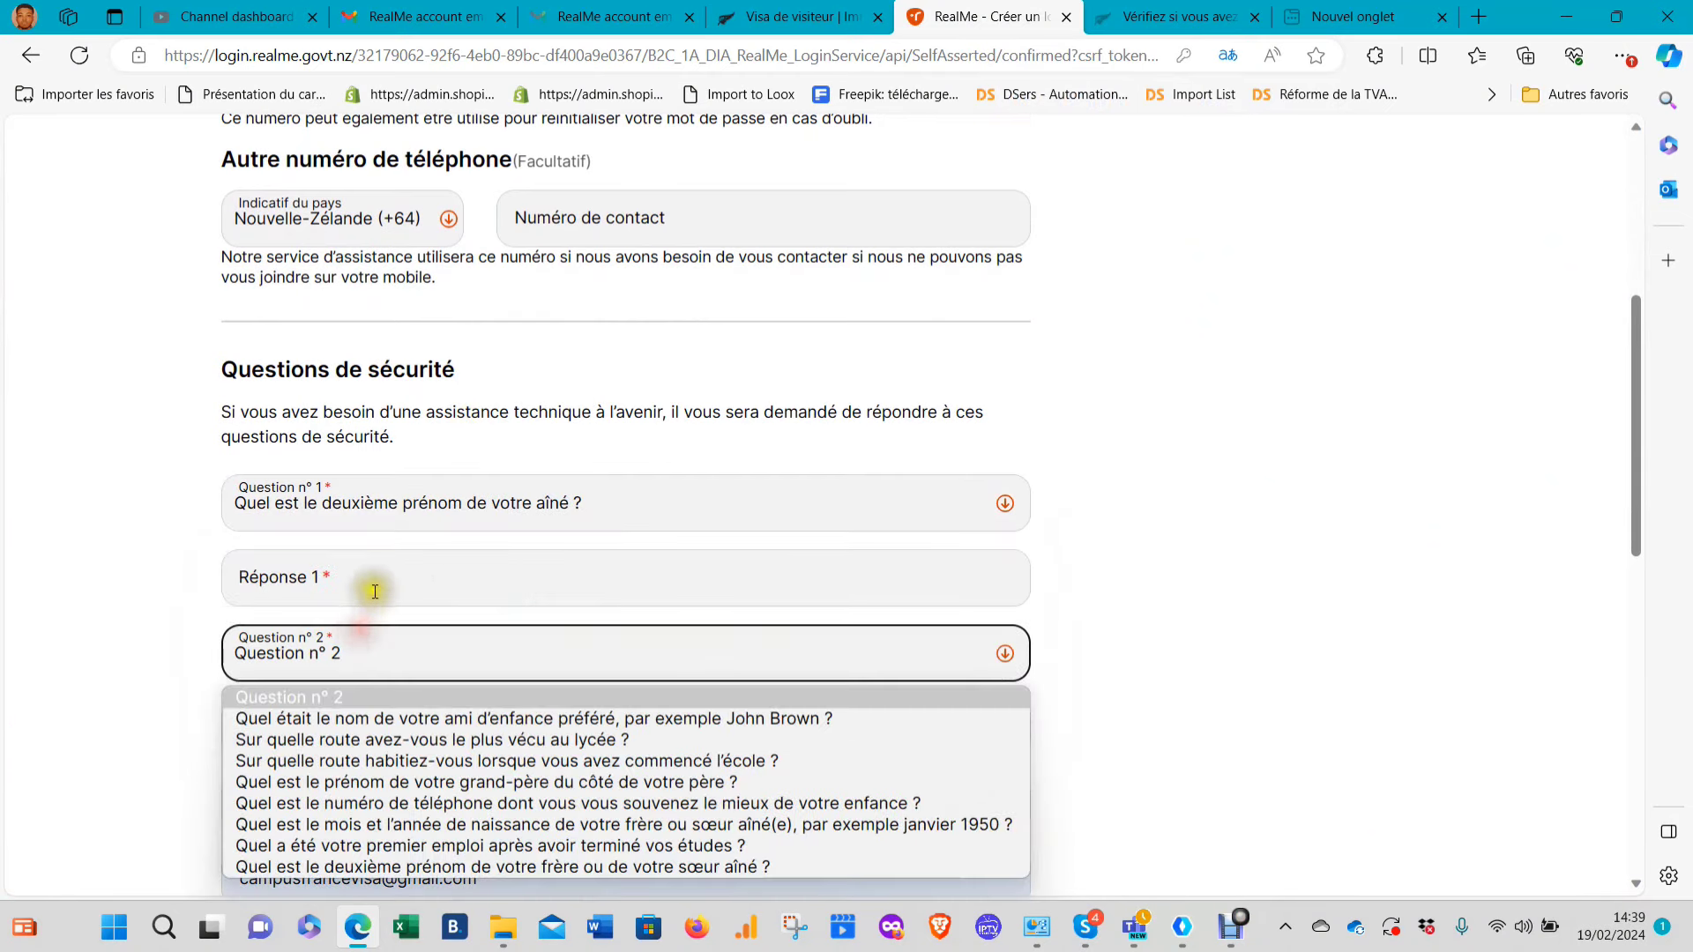
click(370, 586)
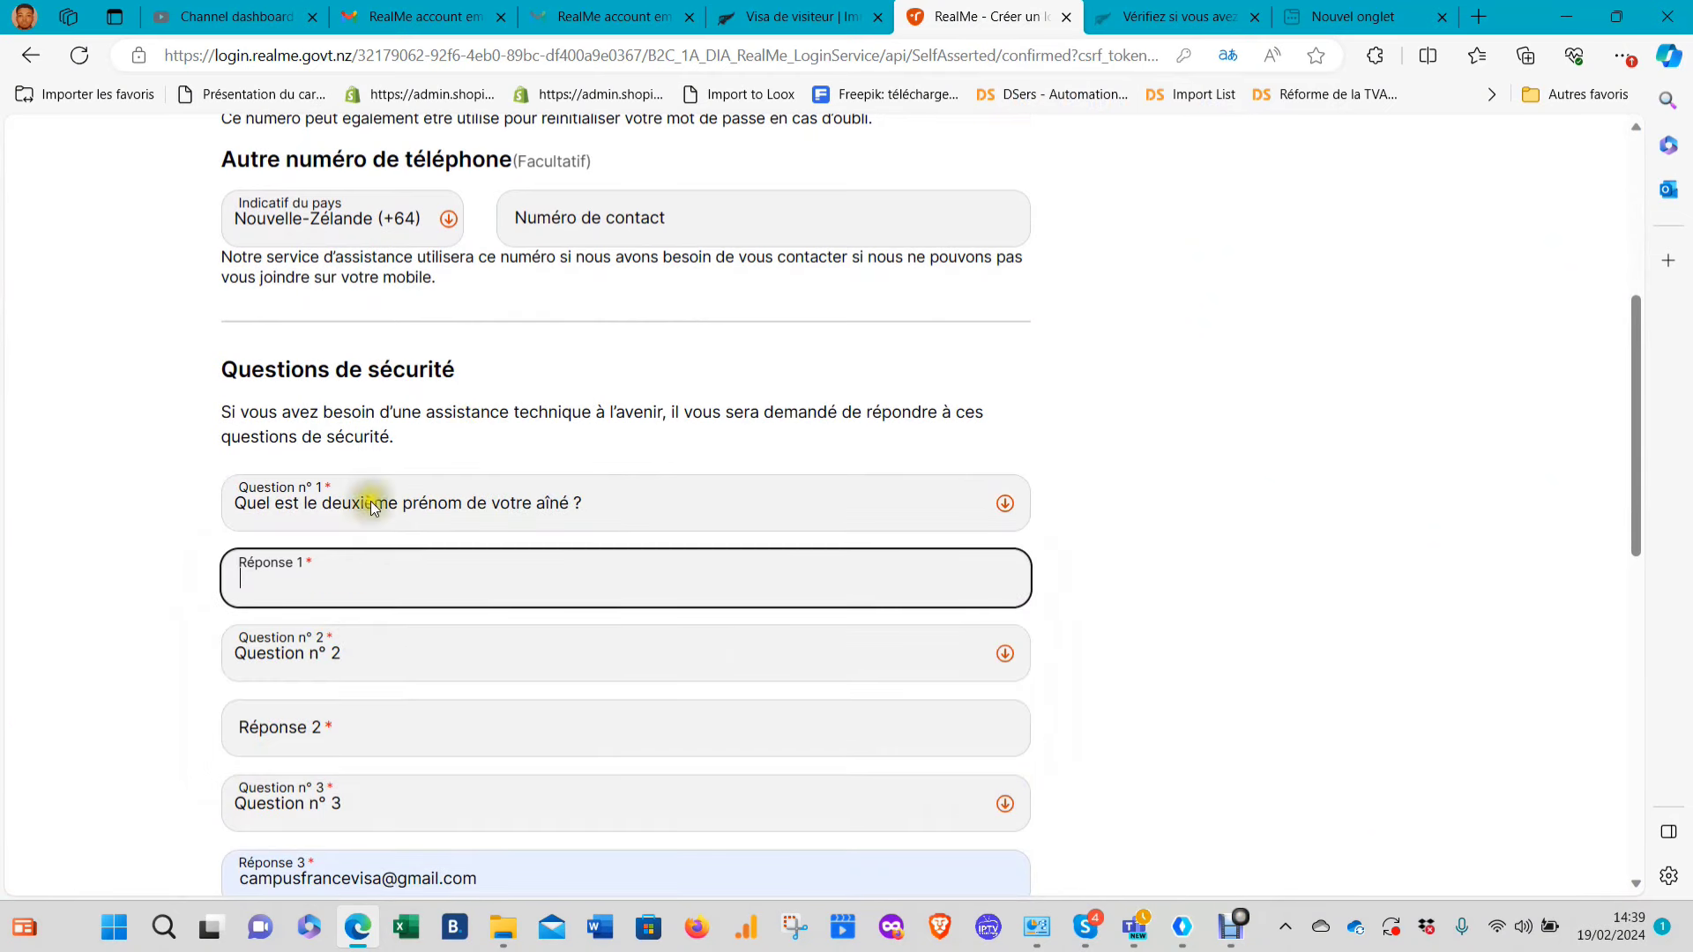
text(der)
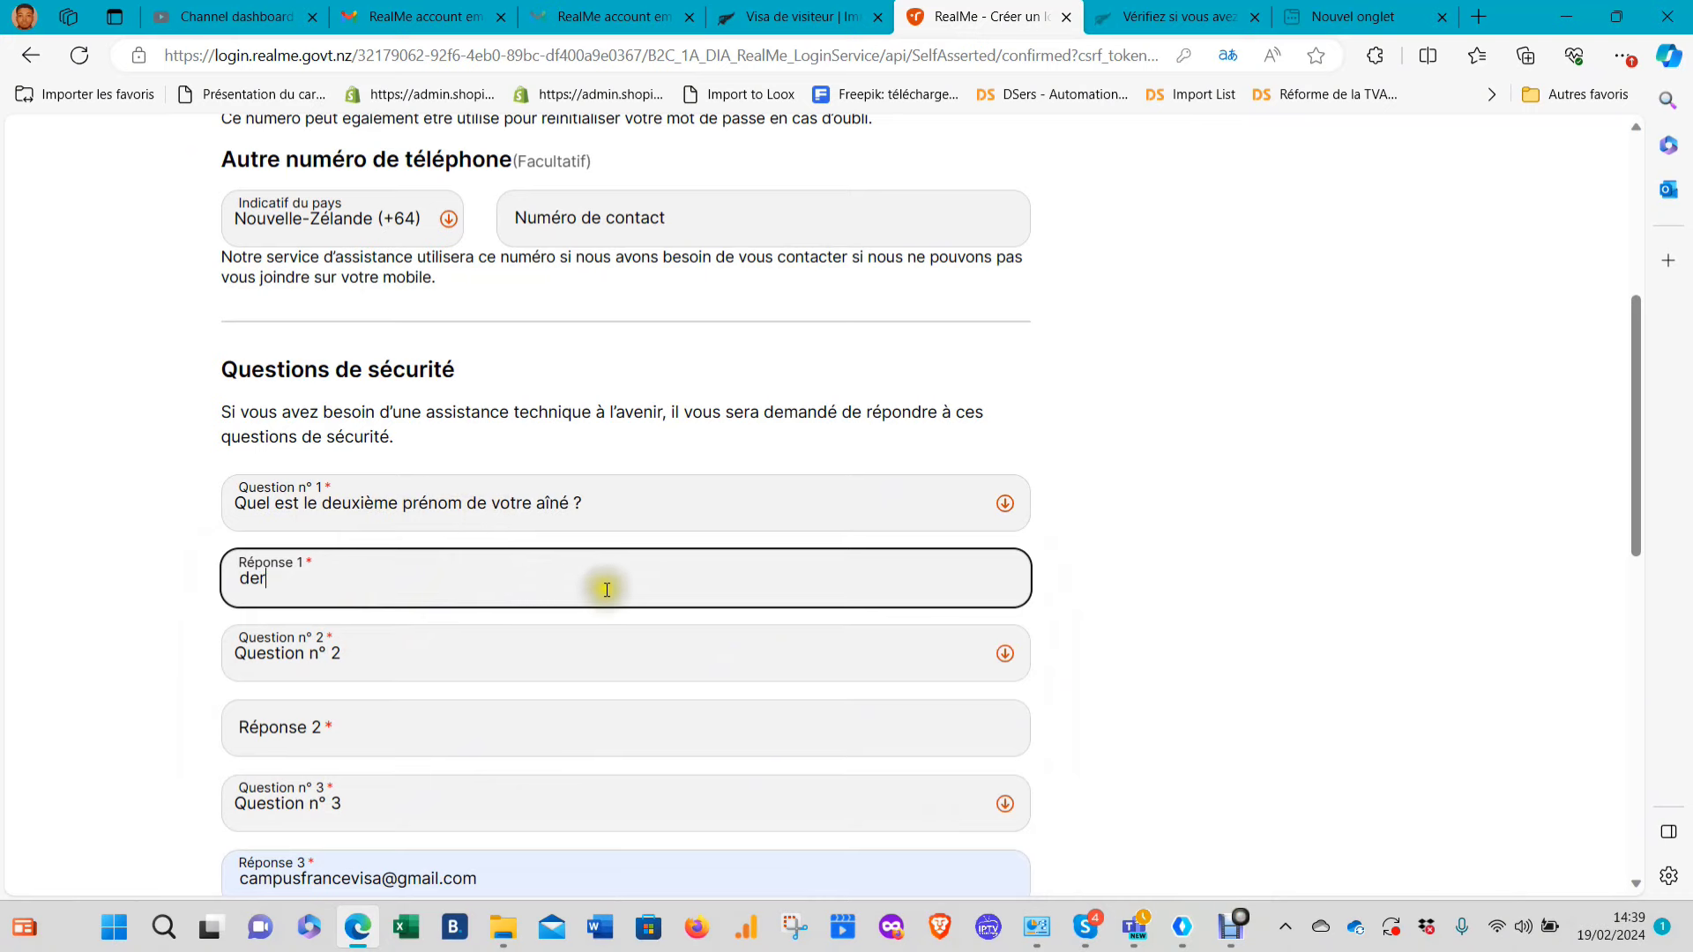
Pick the high-school road and partner-meeting city questions, answering 'edfe' and 'sdf'
scroll(478, 495, down, 2)
click(478, 495)
click(414, 582)
click(458, 584)
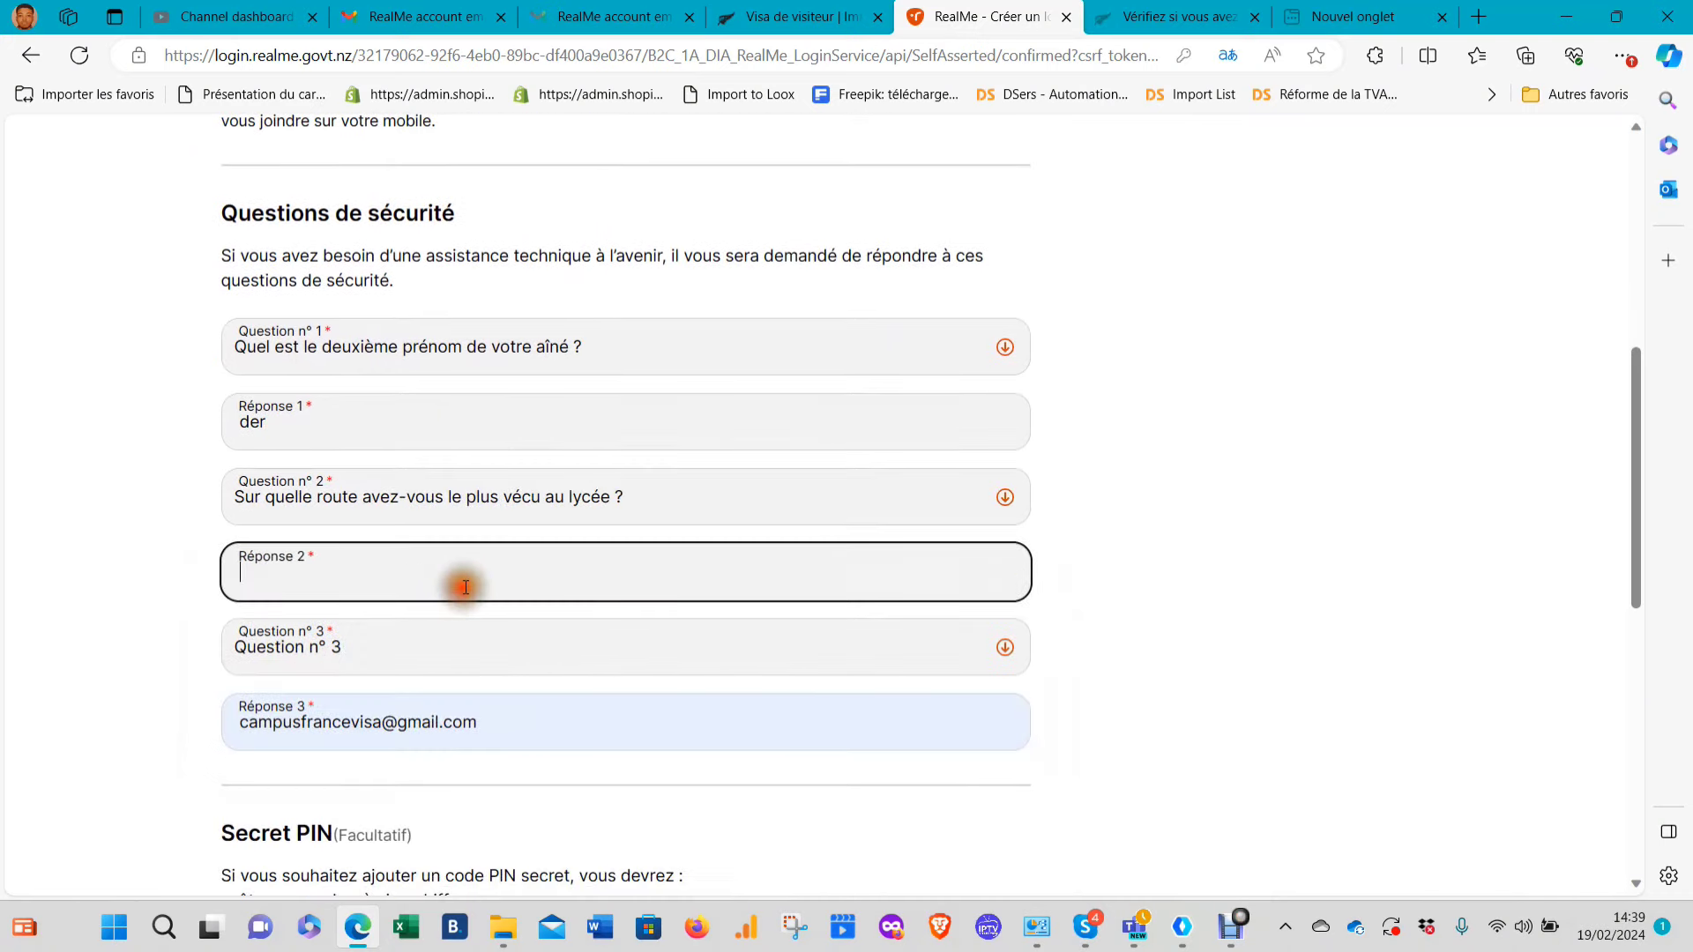
text(edfe)
click(379, 644)
click(379, 705)
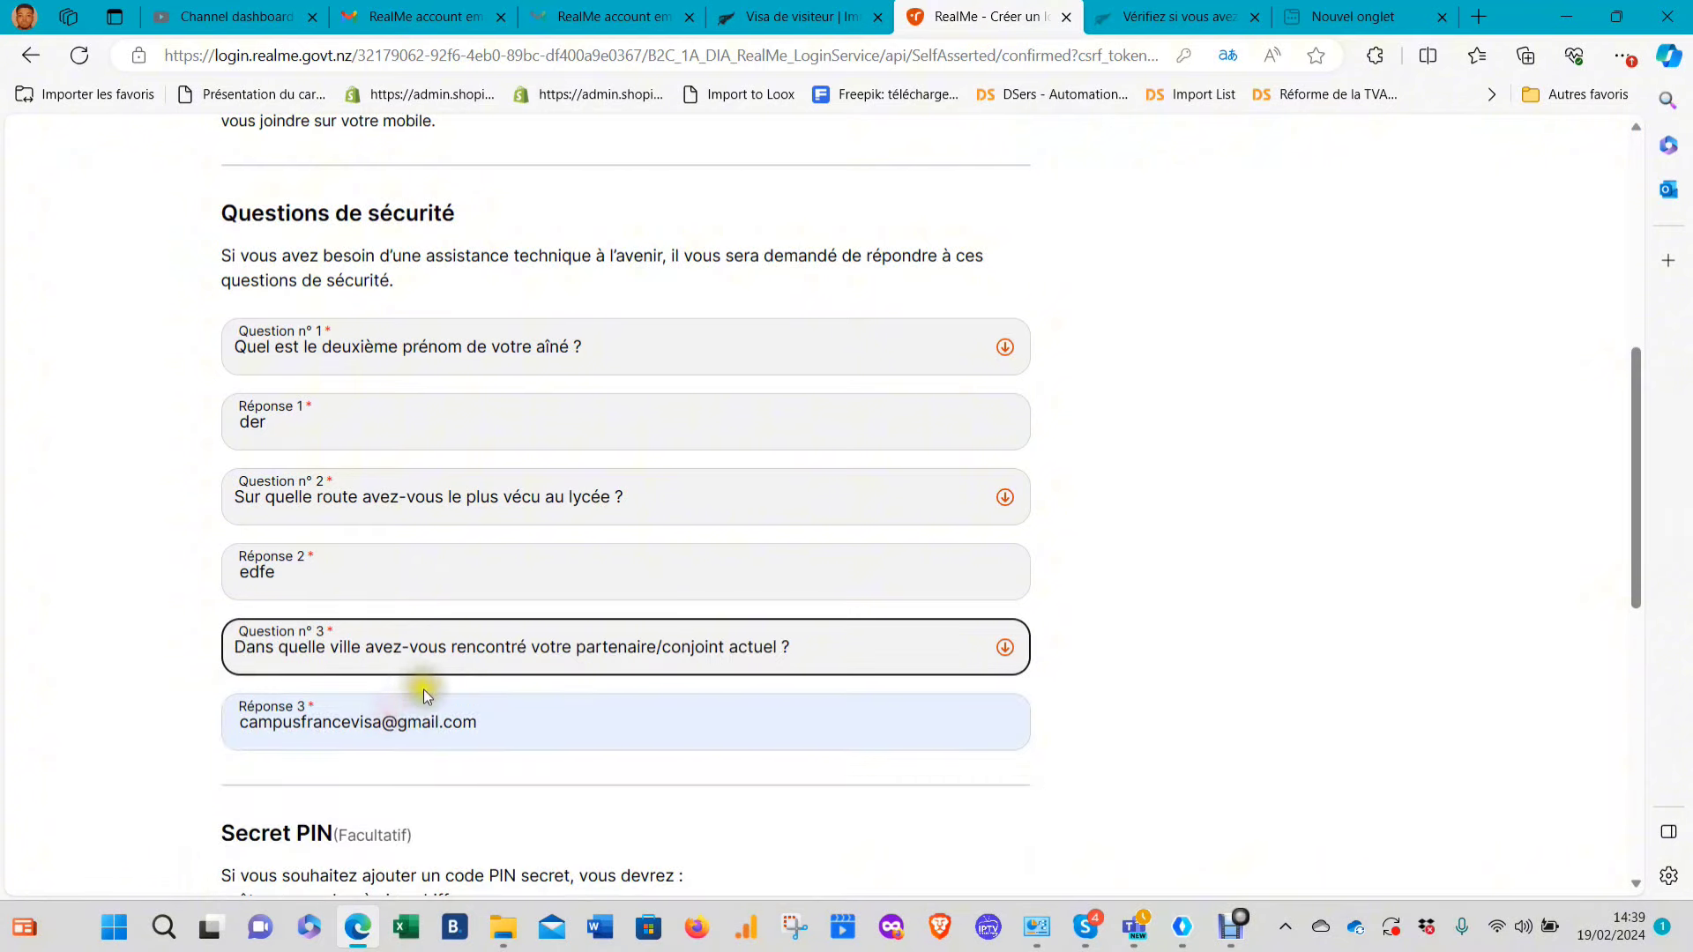
click(414, 705)
text(sdf)
Replace a selected entry with 'dfdc', clear the prefilled secret PIN and accept the terms
scroll(615, 559, down, 5)
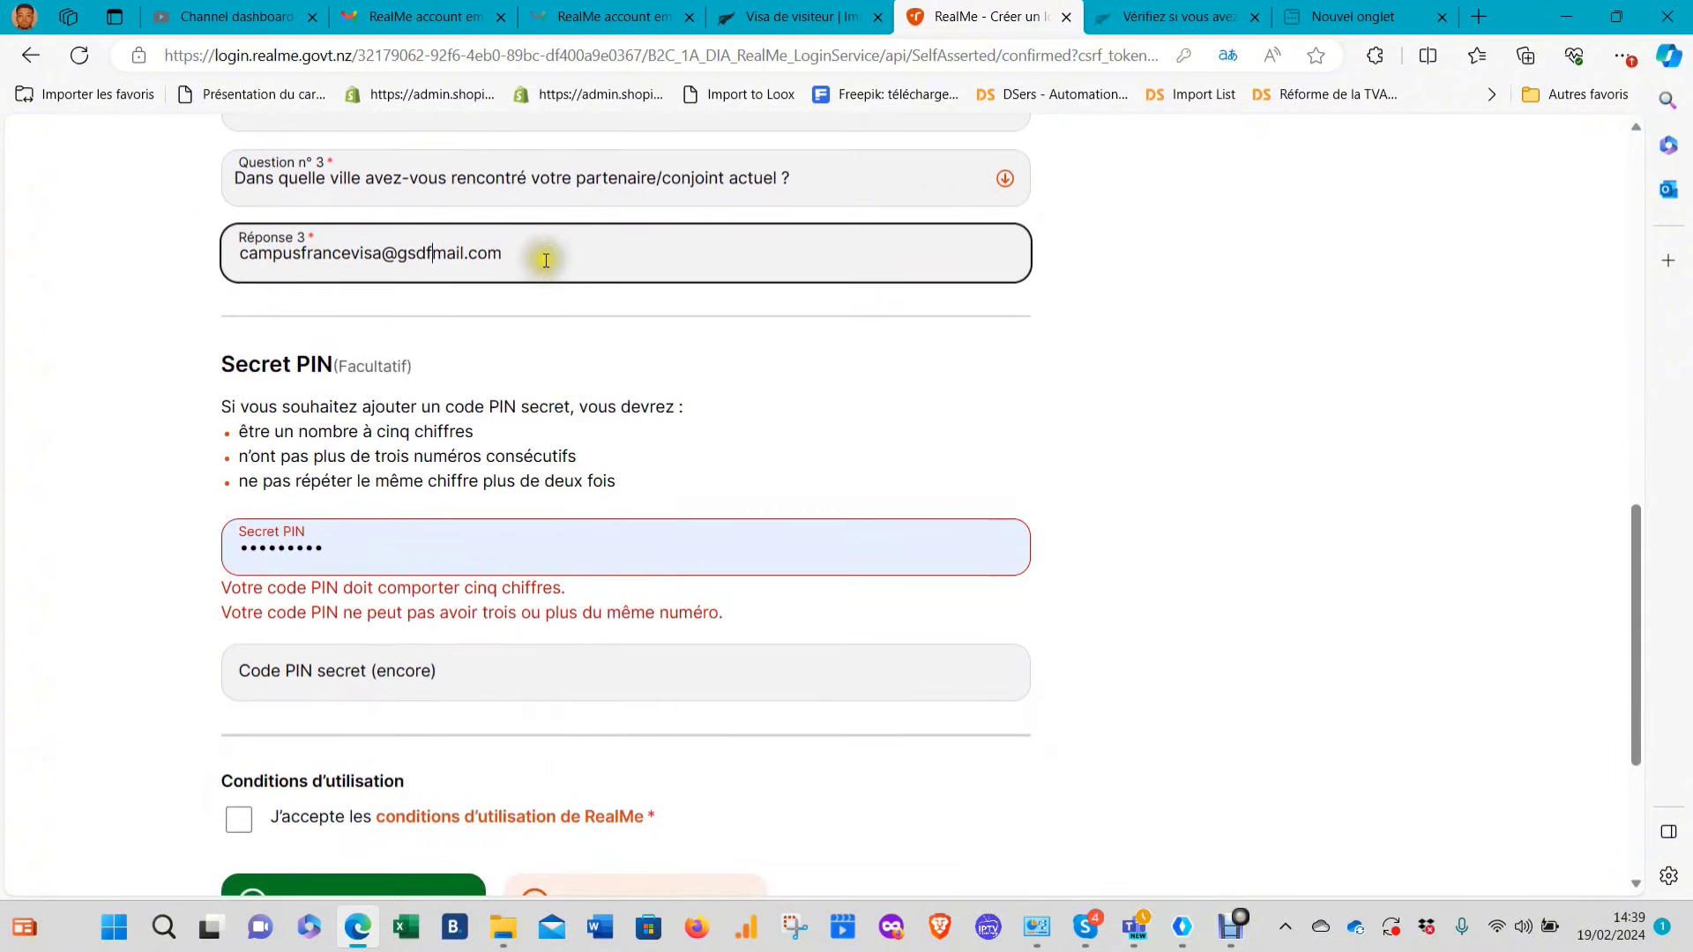
drag(540, 256, 132, 234)
text(dfdc)
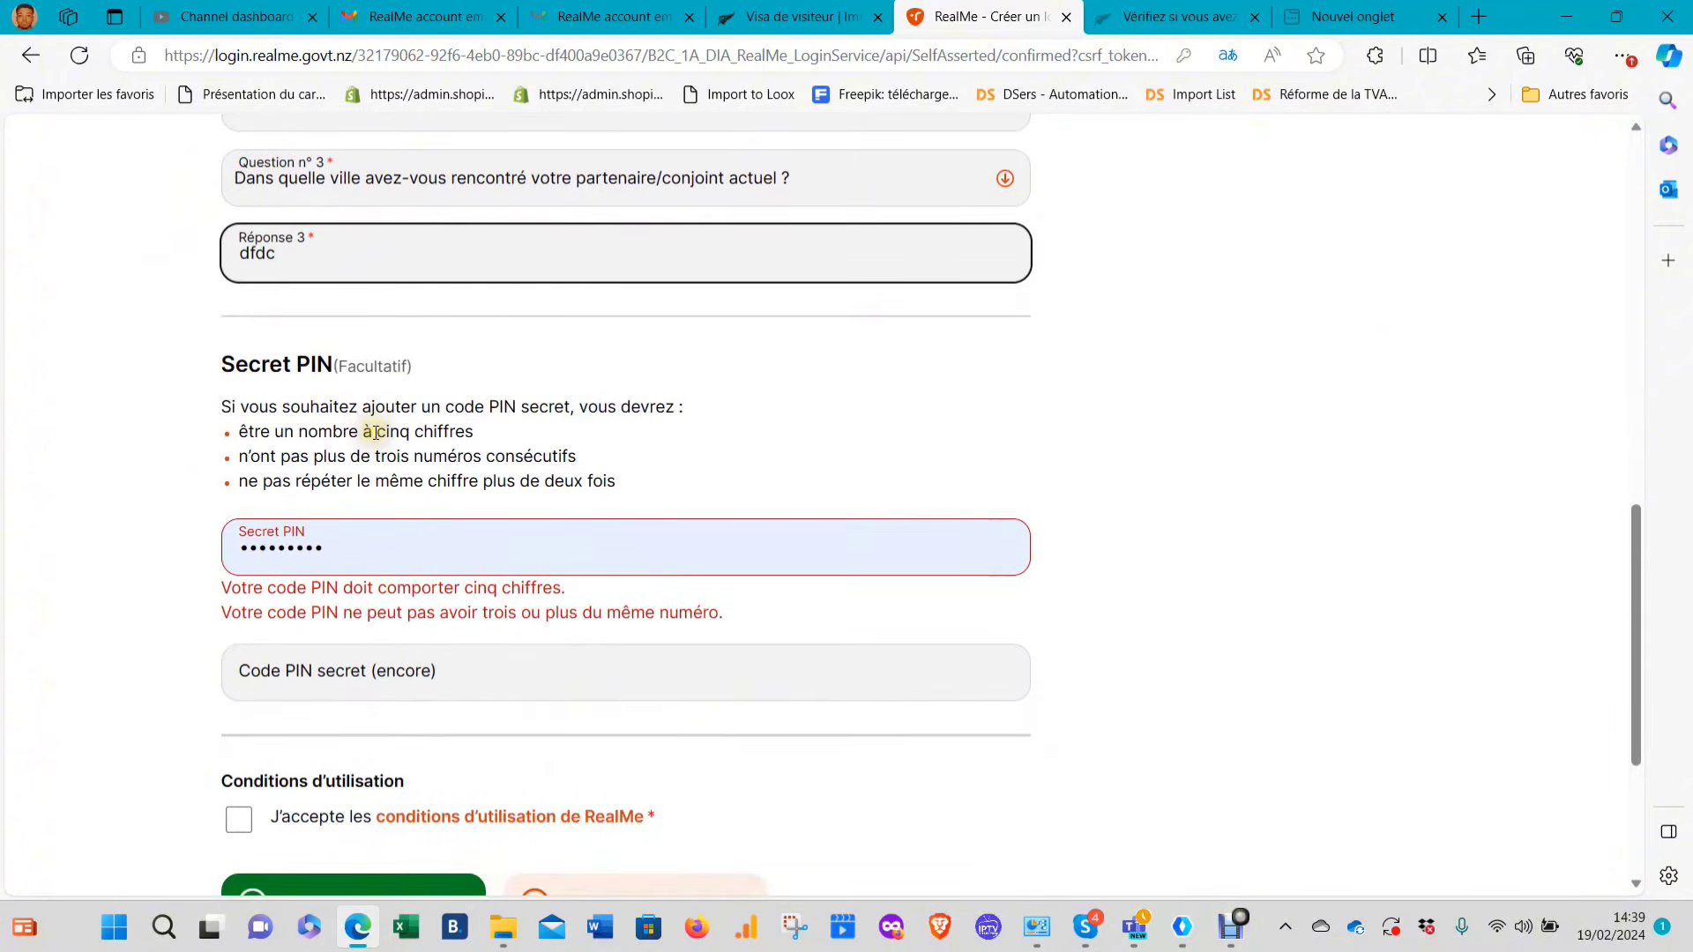
drag(363, 522, 97, 557)
key(BackSpace)
scroll(88, 573, down, 3)
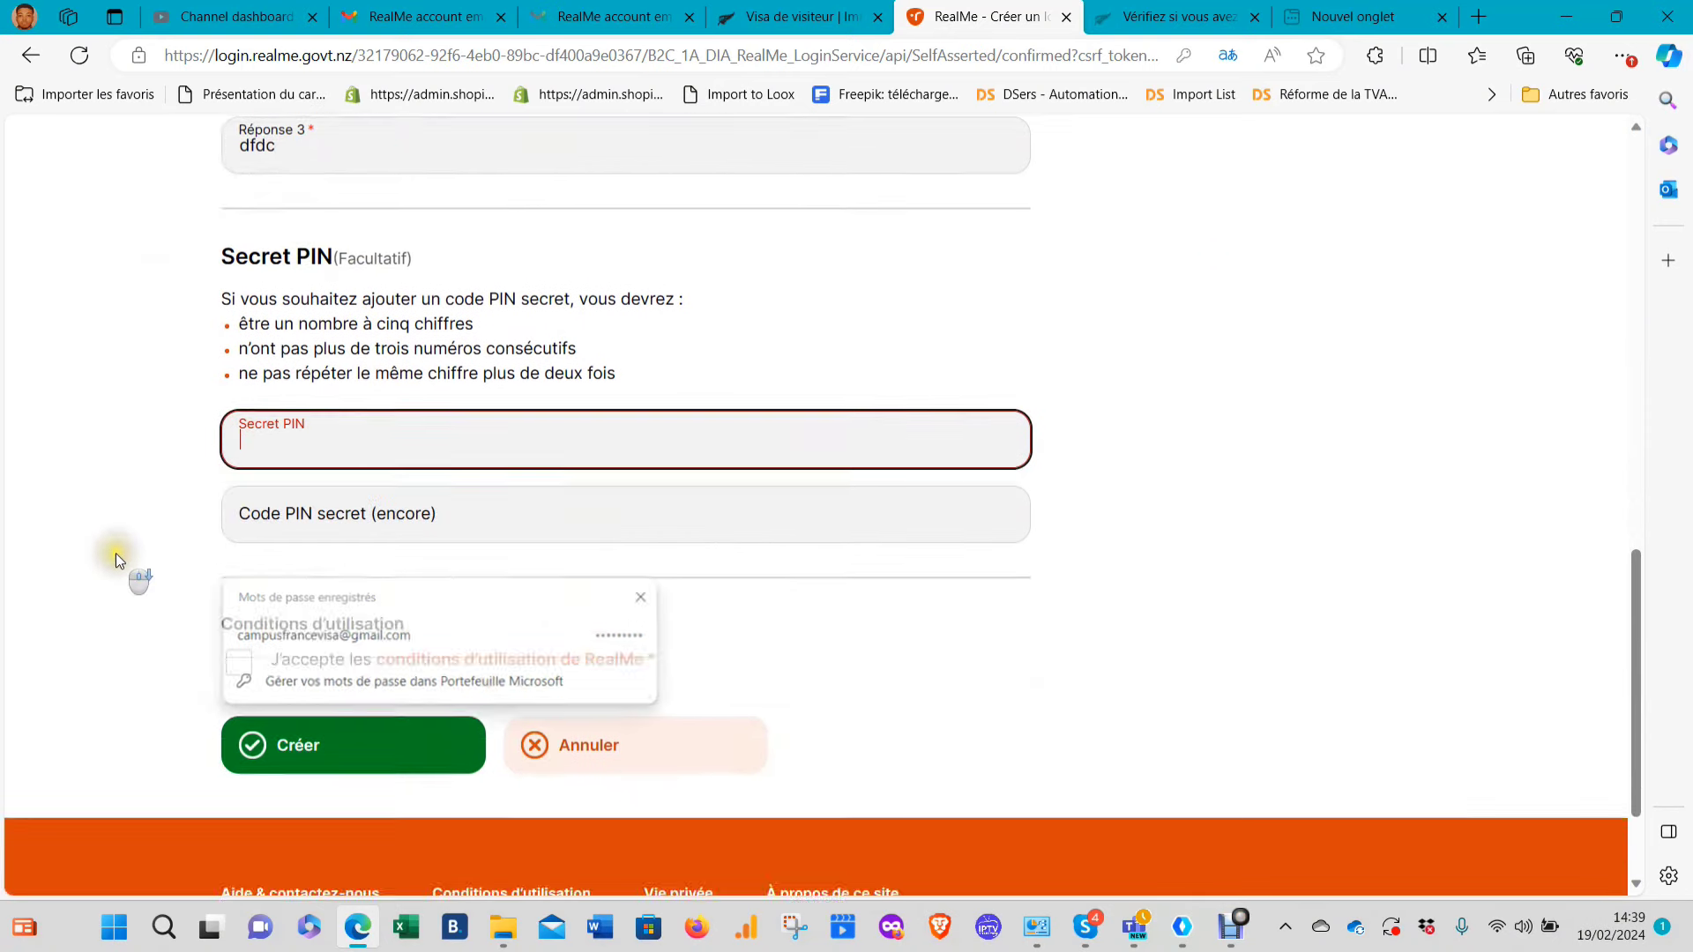
click(239, 510)
Create the RealMe account and browse the dashboard's Mes visas, accreditation and Réseau sections
click(279, 574)
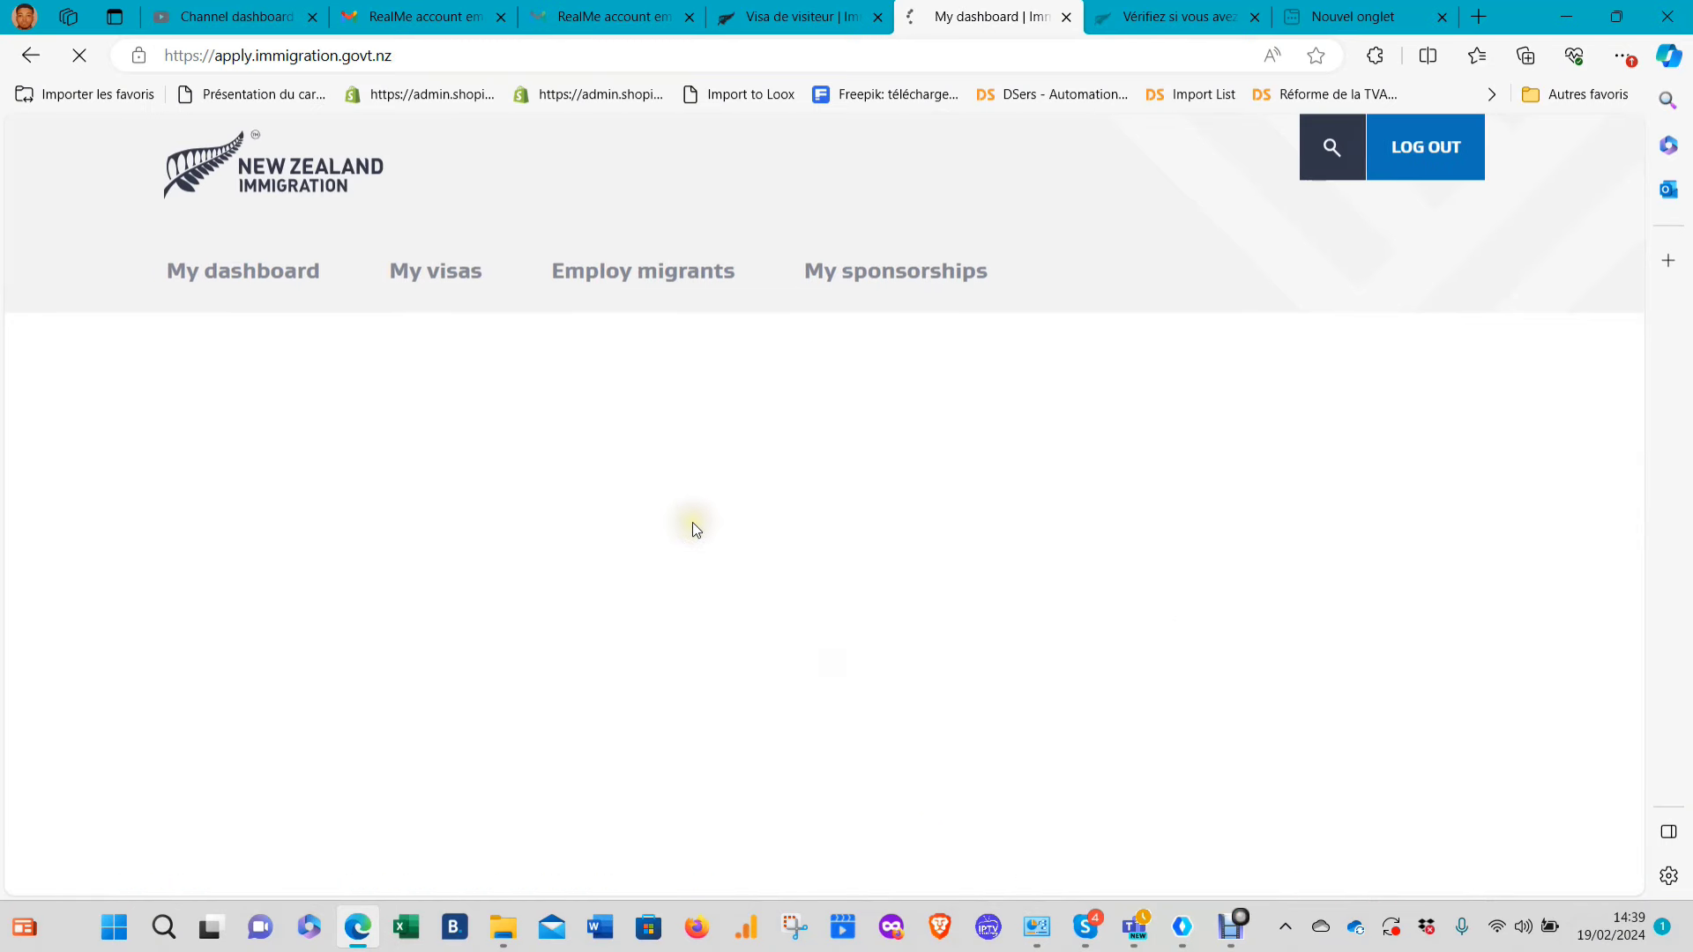
scroll(728, 508, down, 3)
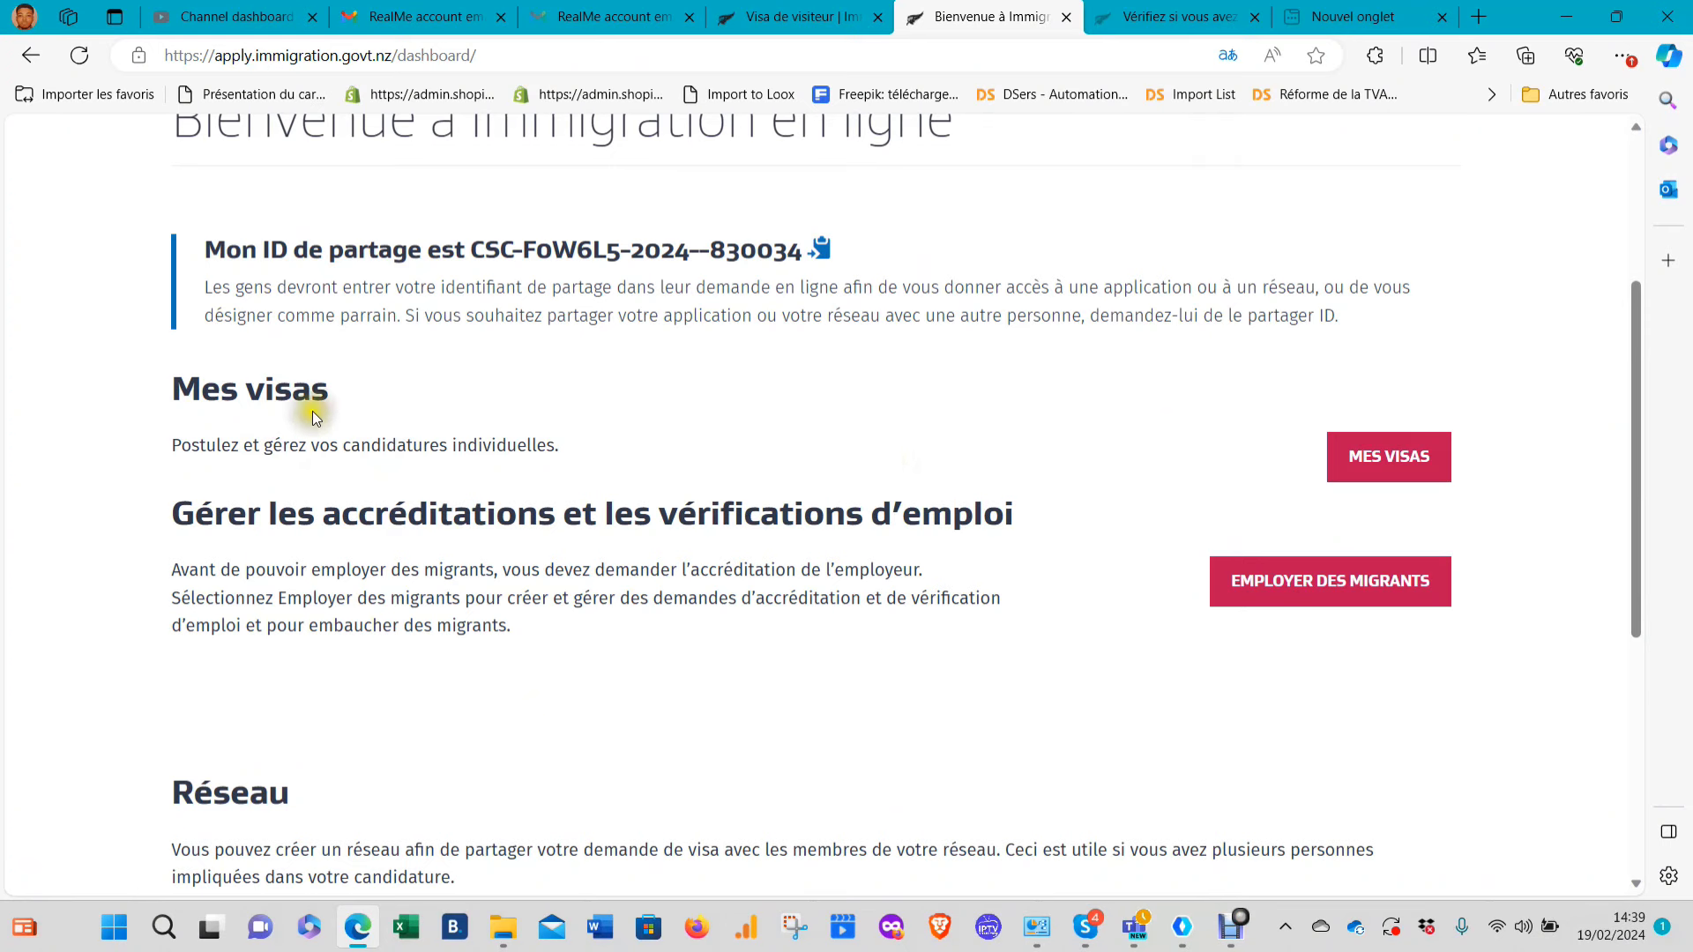
drag(173, 395, 282, 405)
click(736, 461)
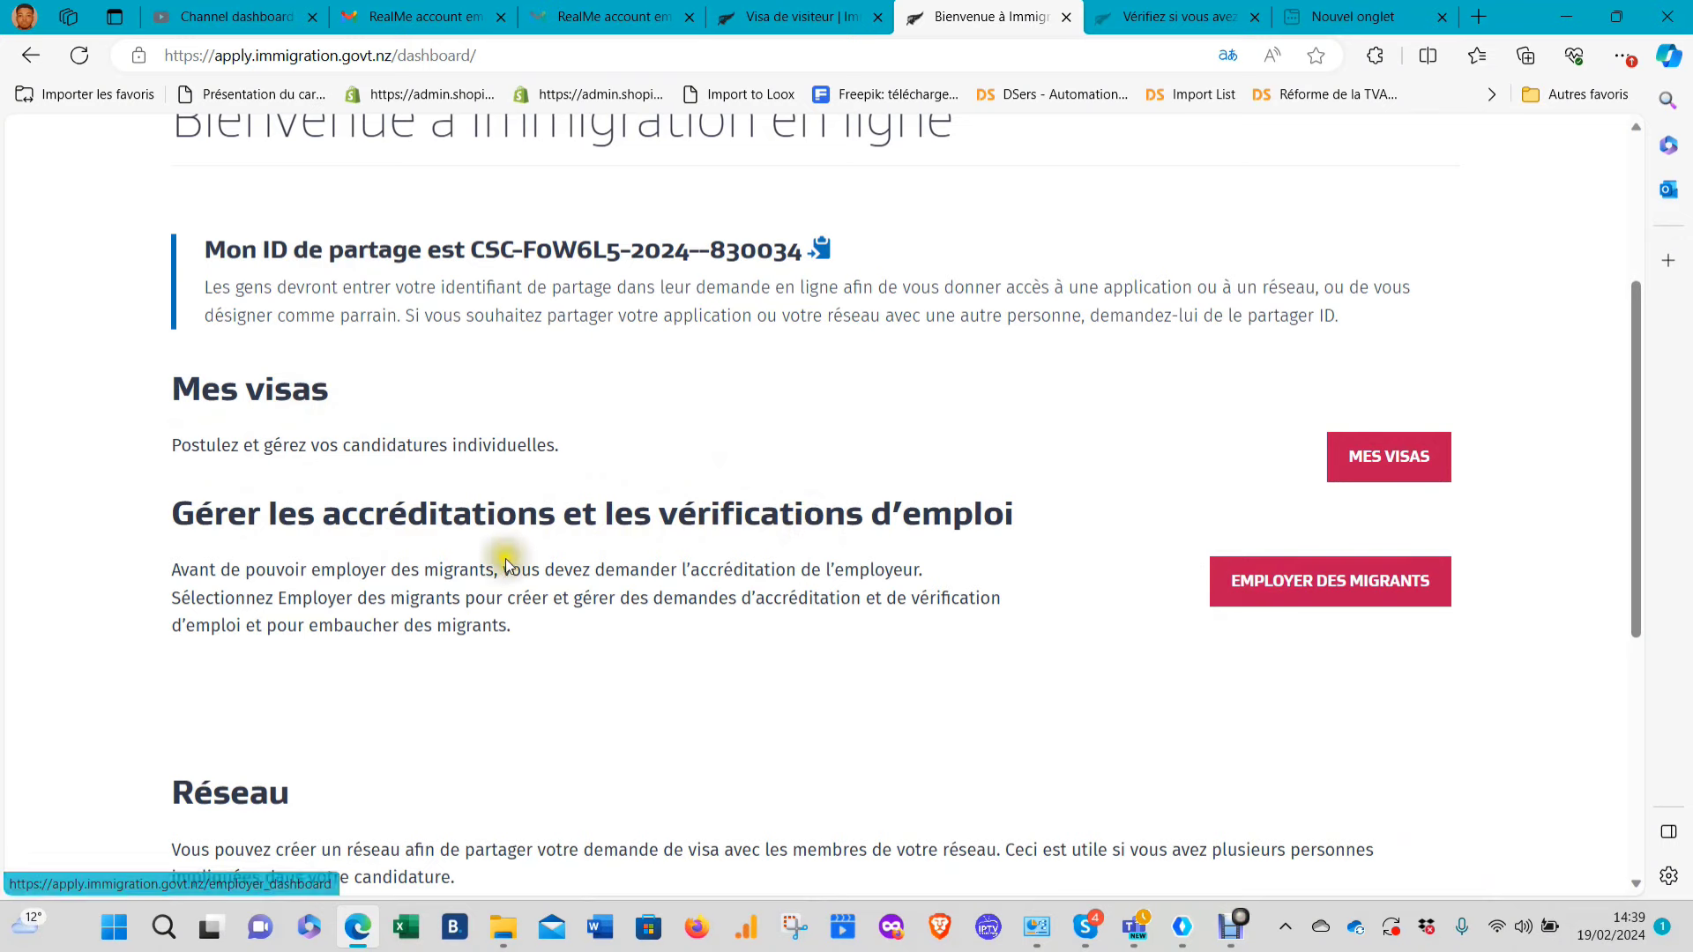
scroll(549, 529, down, 3)
scroll(862, 273, up, 4)
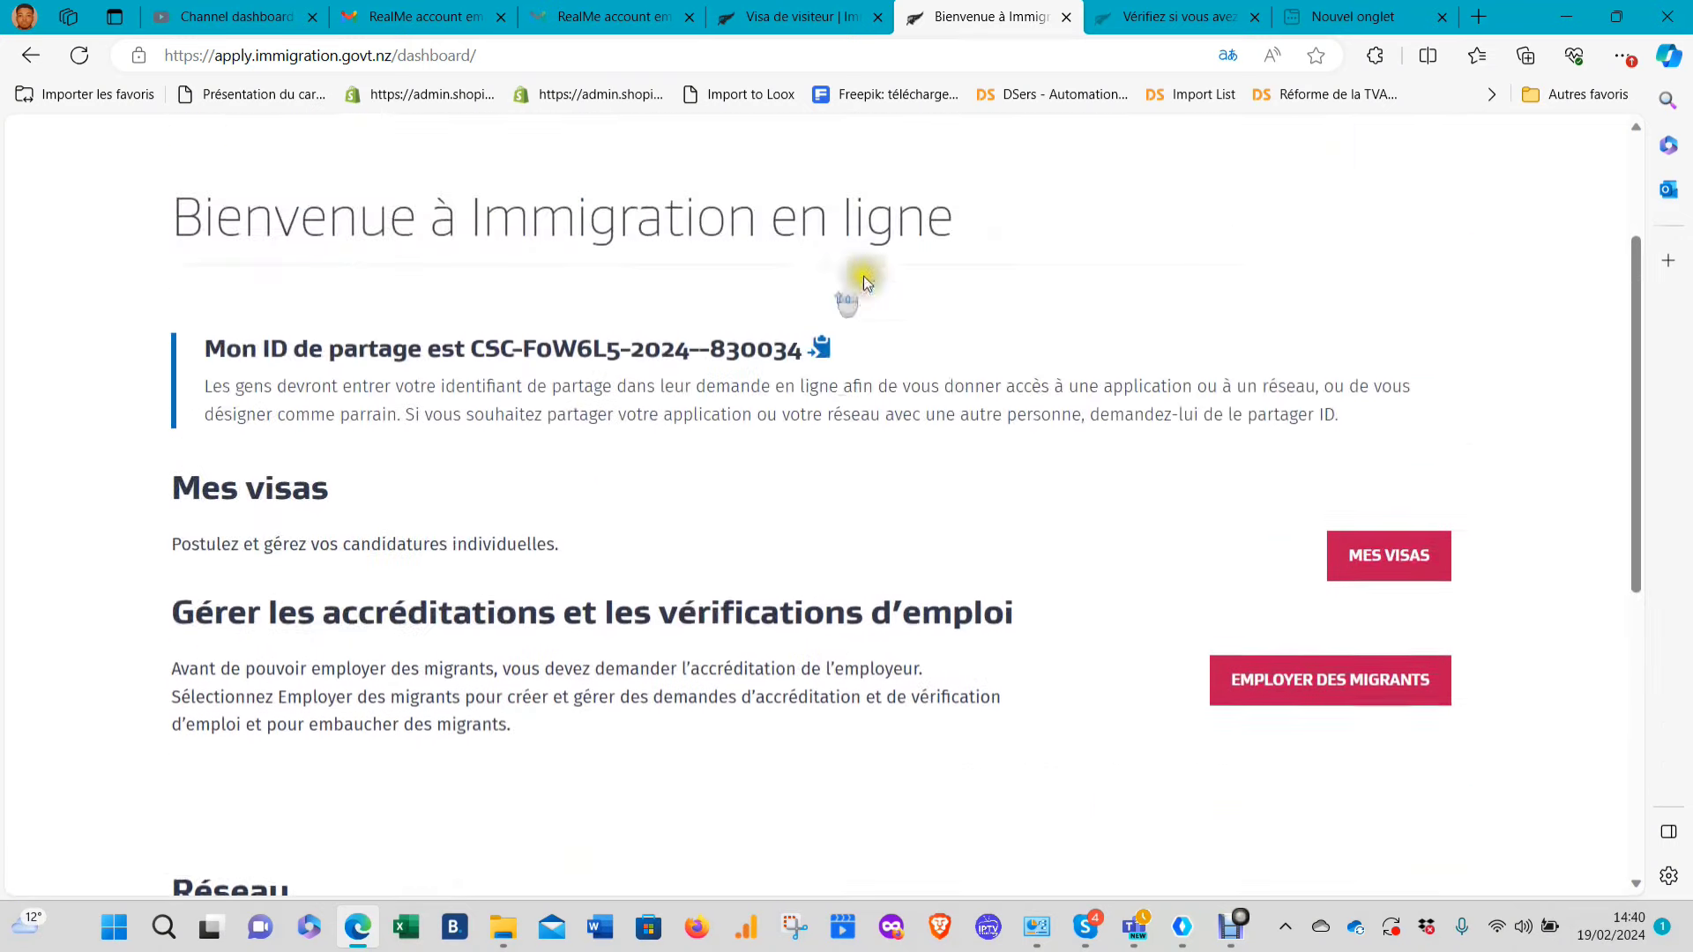
scroll(1305, 340, down, 2)
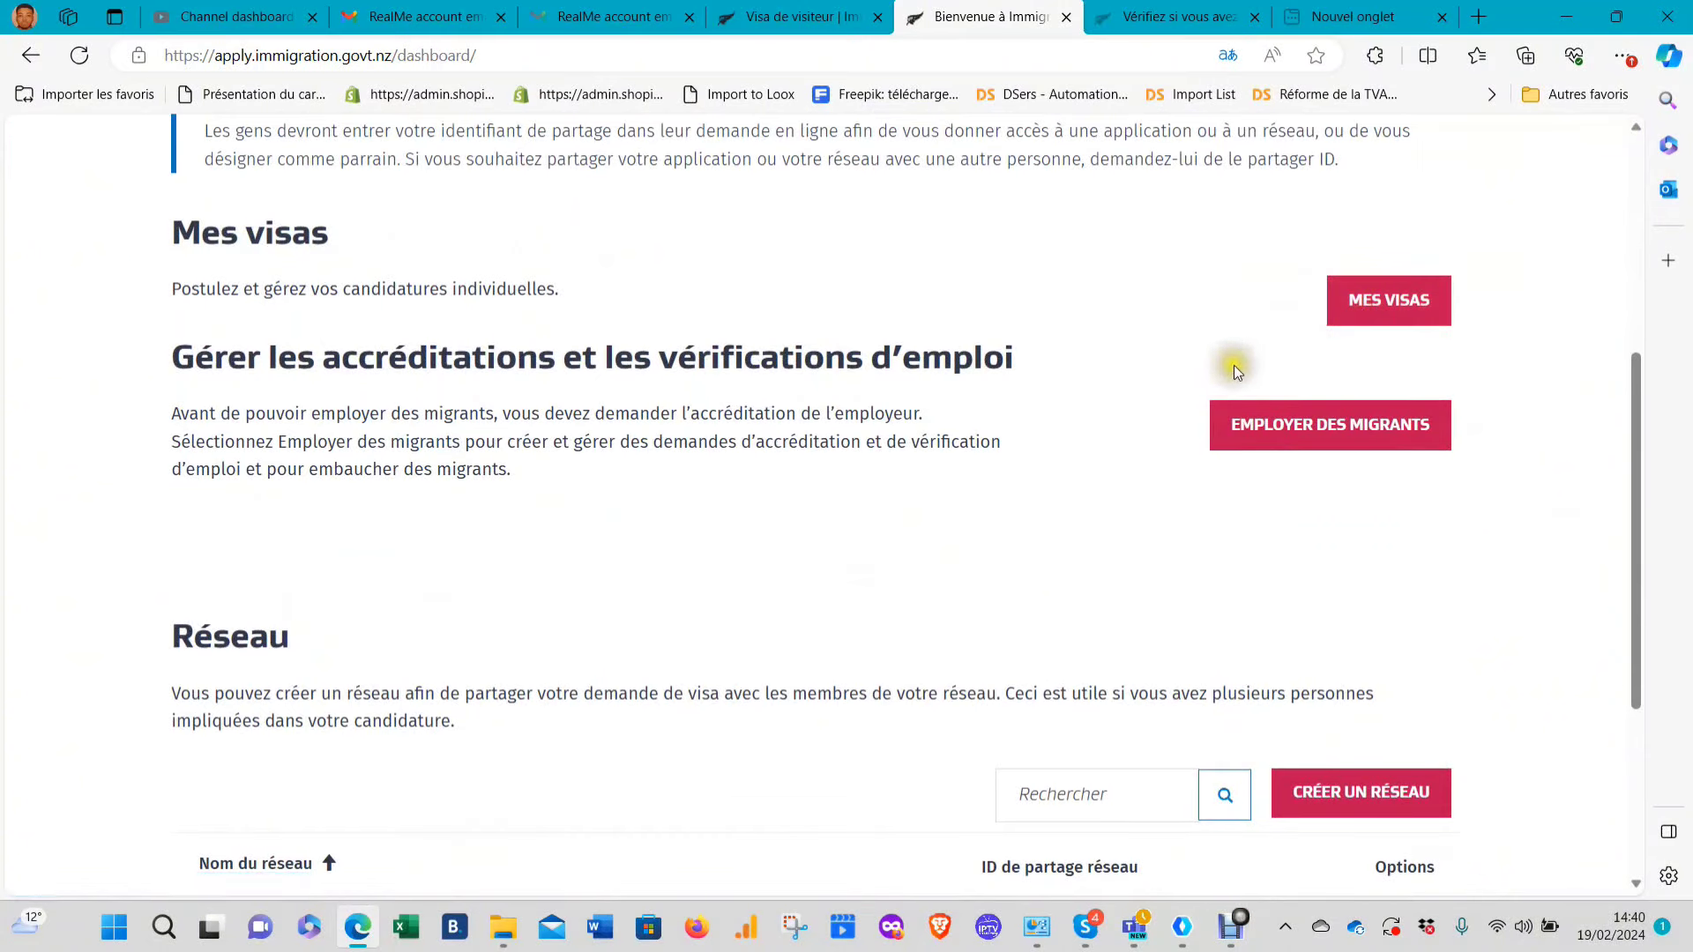
scroll(432, 485, down, 4)
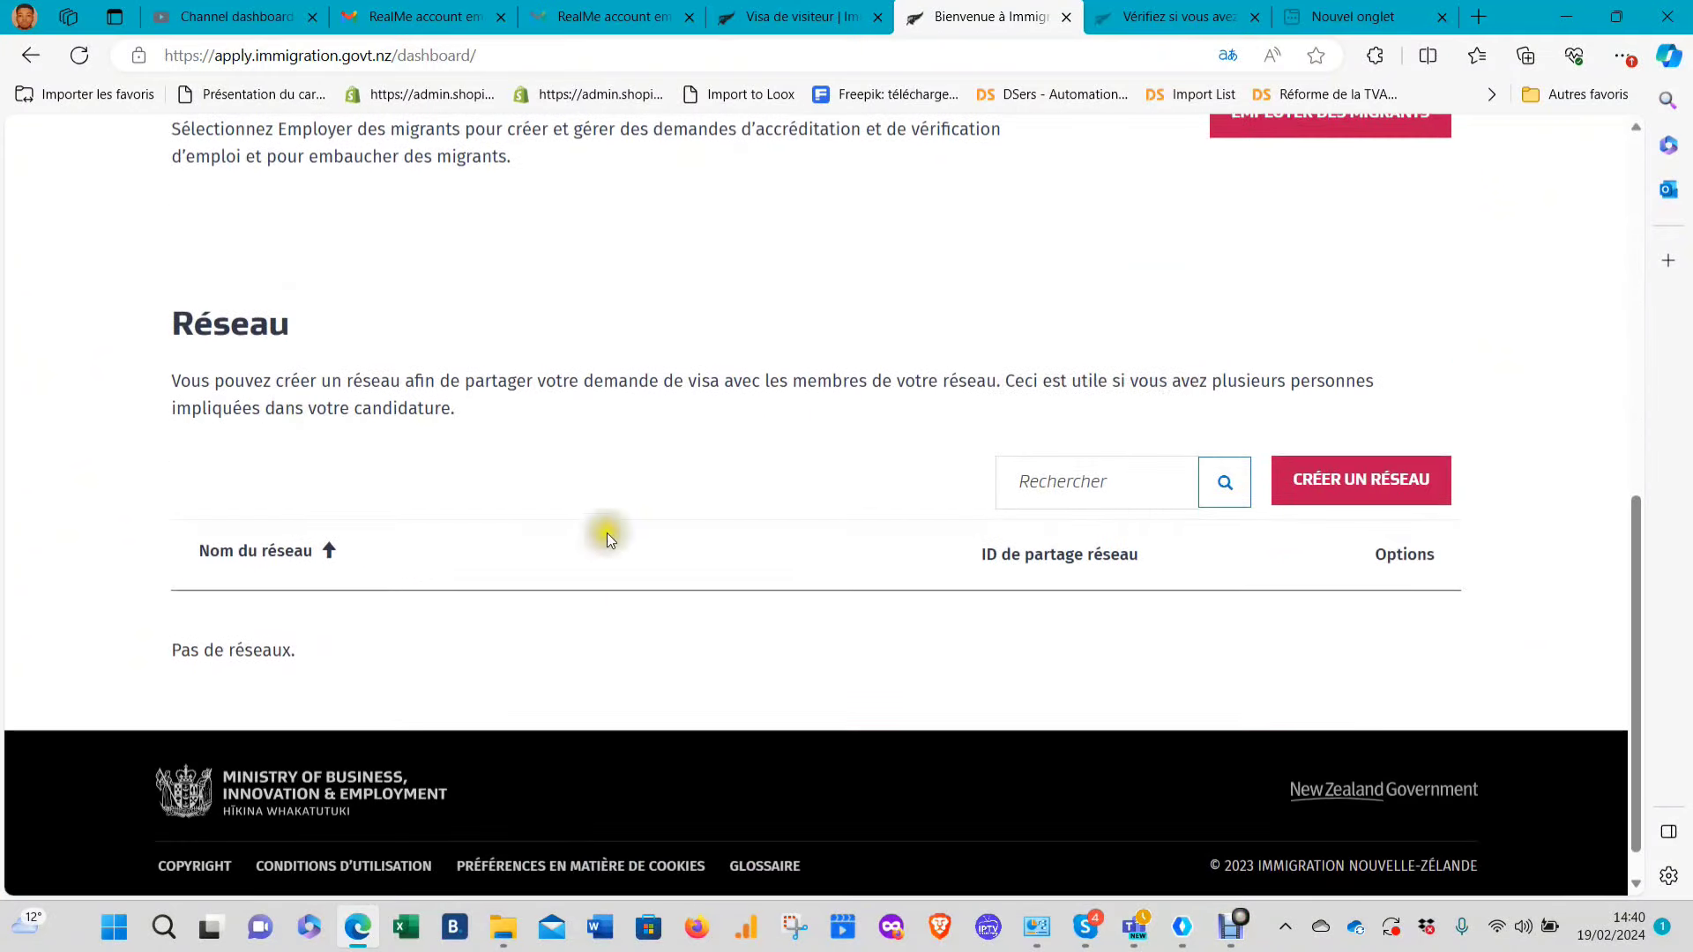
scroll(684, 588, up, 7)
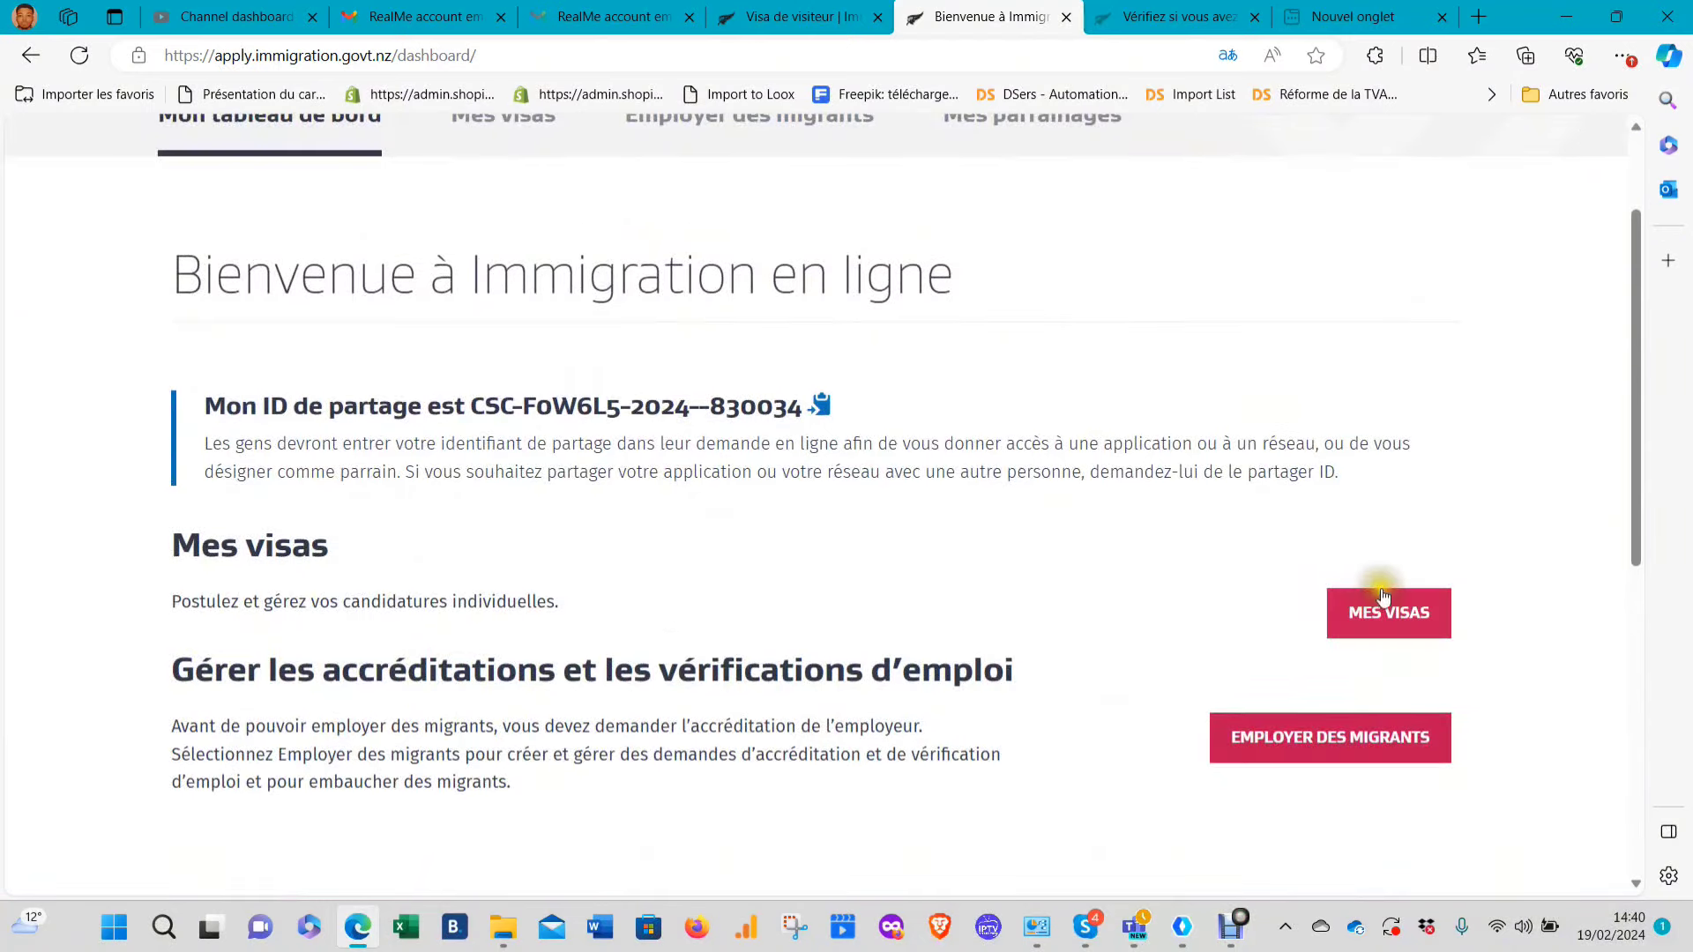
Open the Mes visas list of visa applications and look through it
scroll(1267, 618, down, 8)
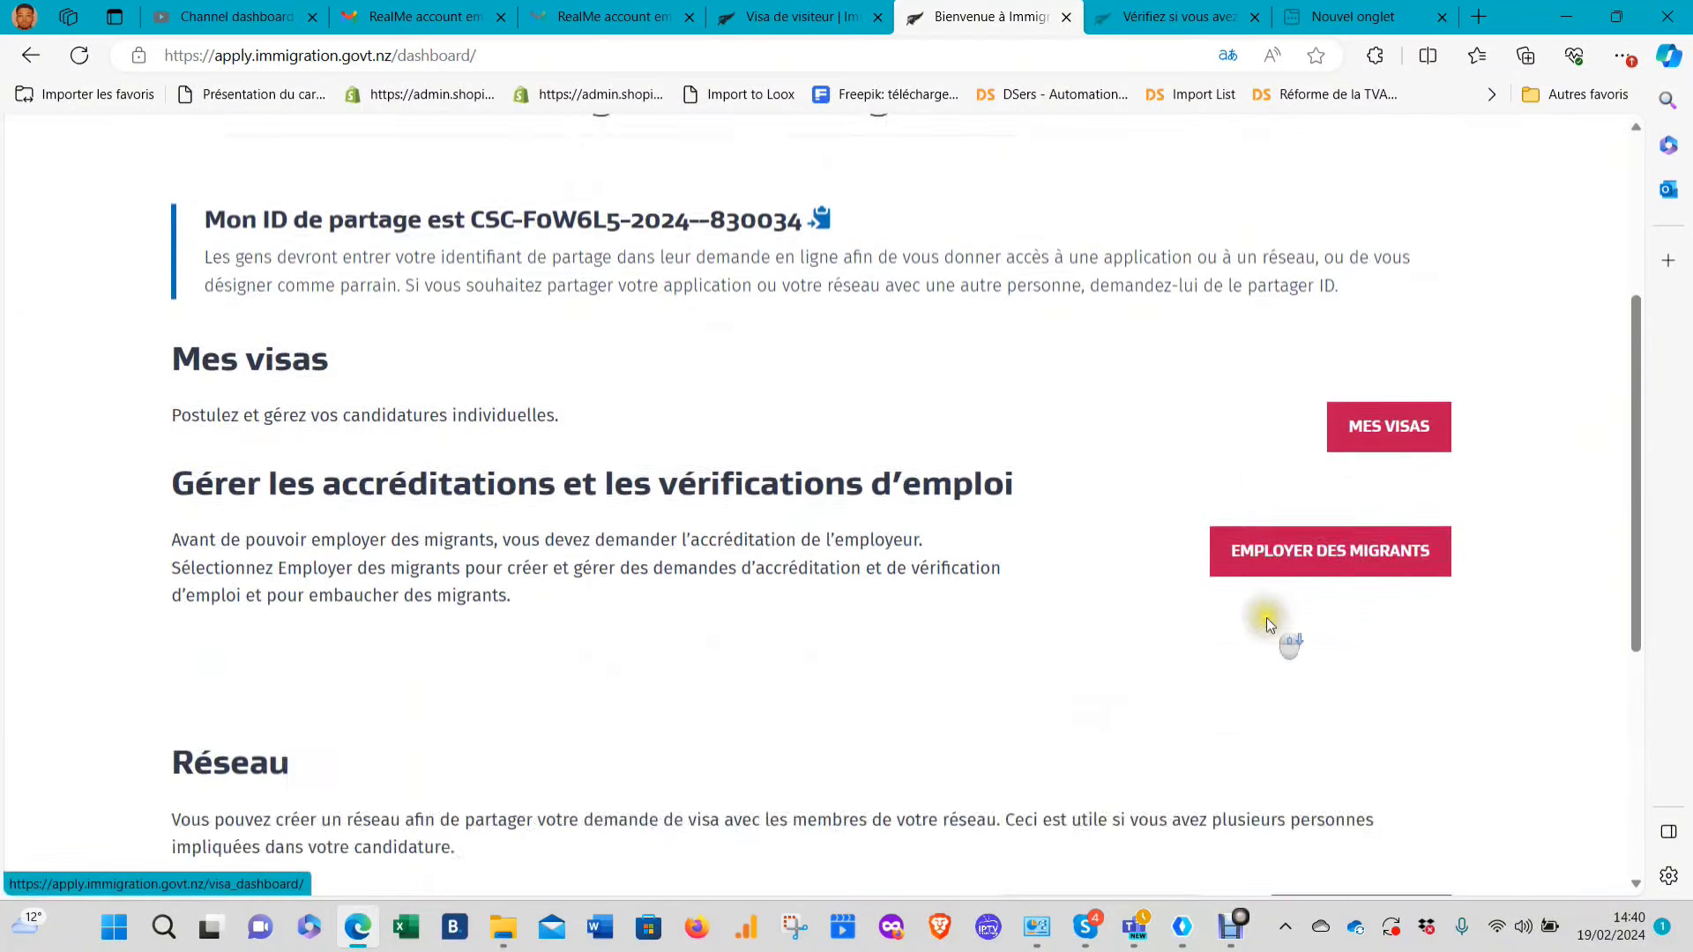
scroll(1135, 628, up, 8)
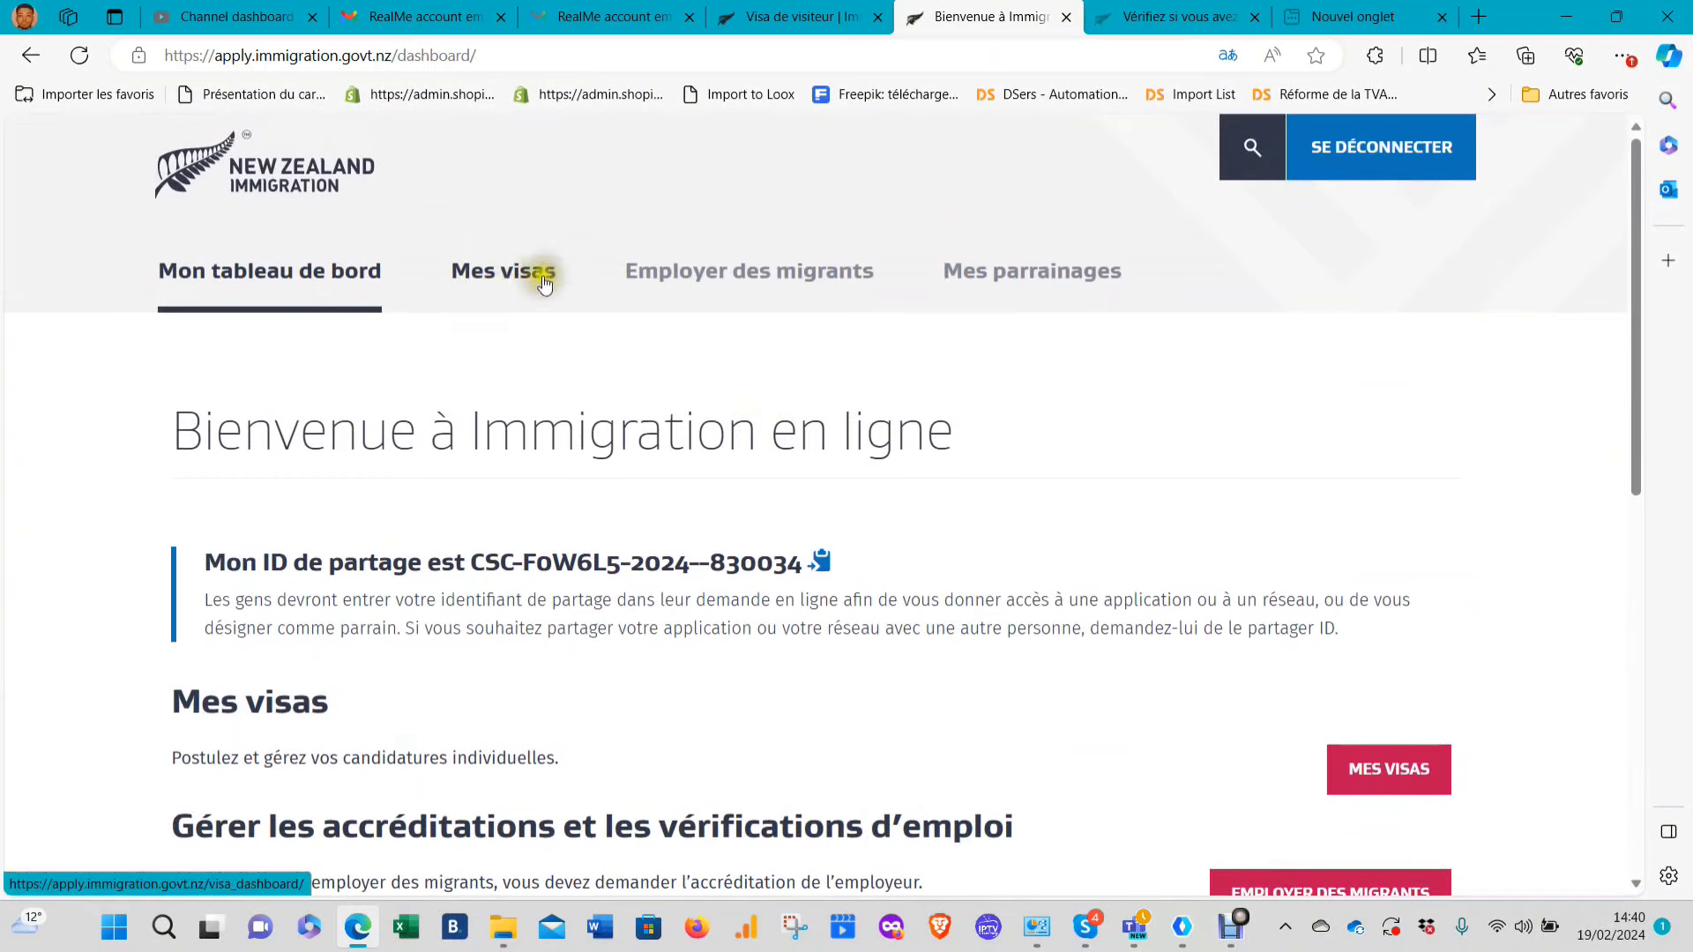
click(507, 273)
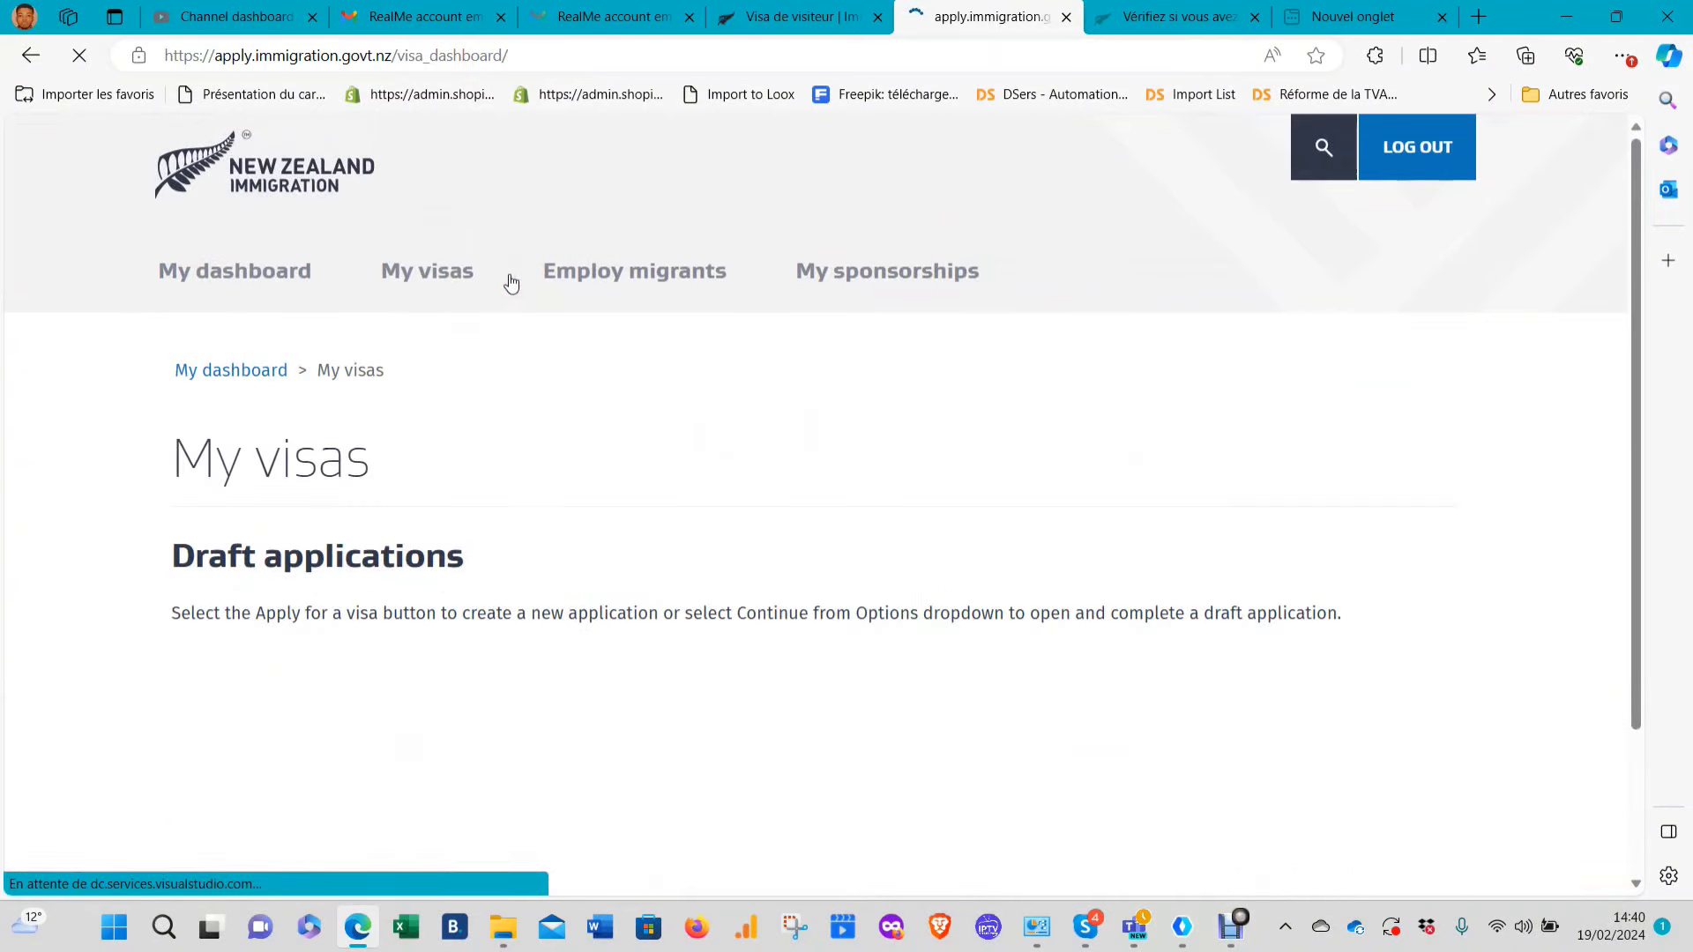
scroll(584, 494, down, 2)
scroll(584, 507, down, 6)
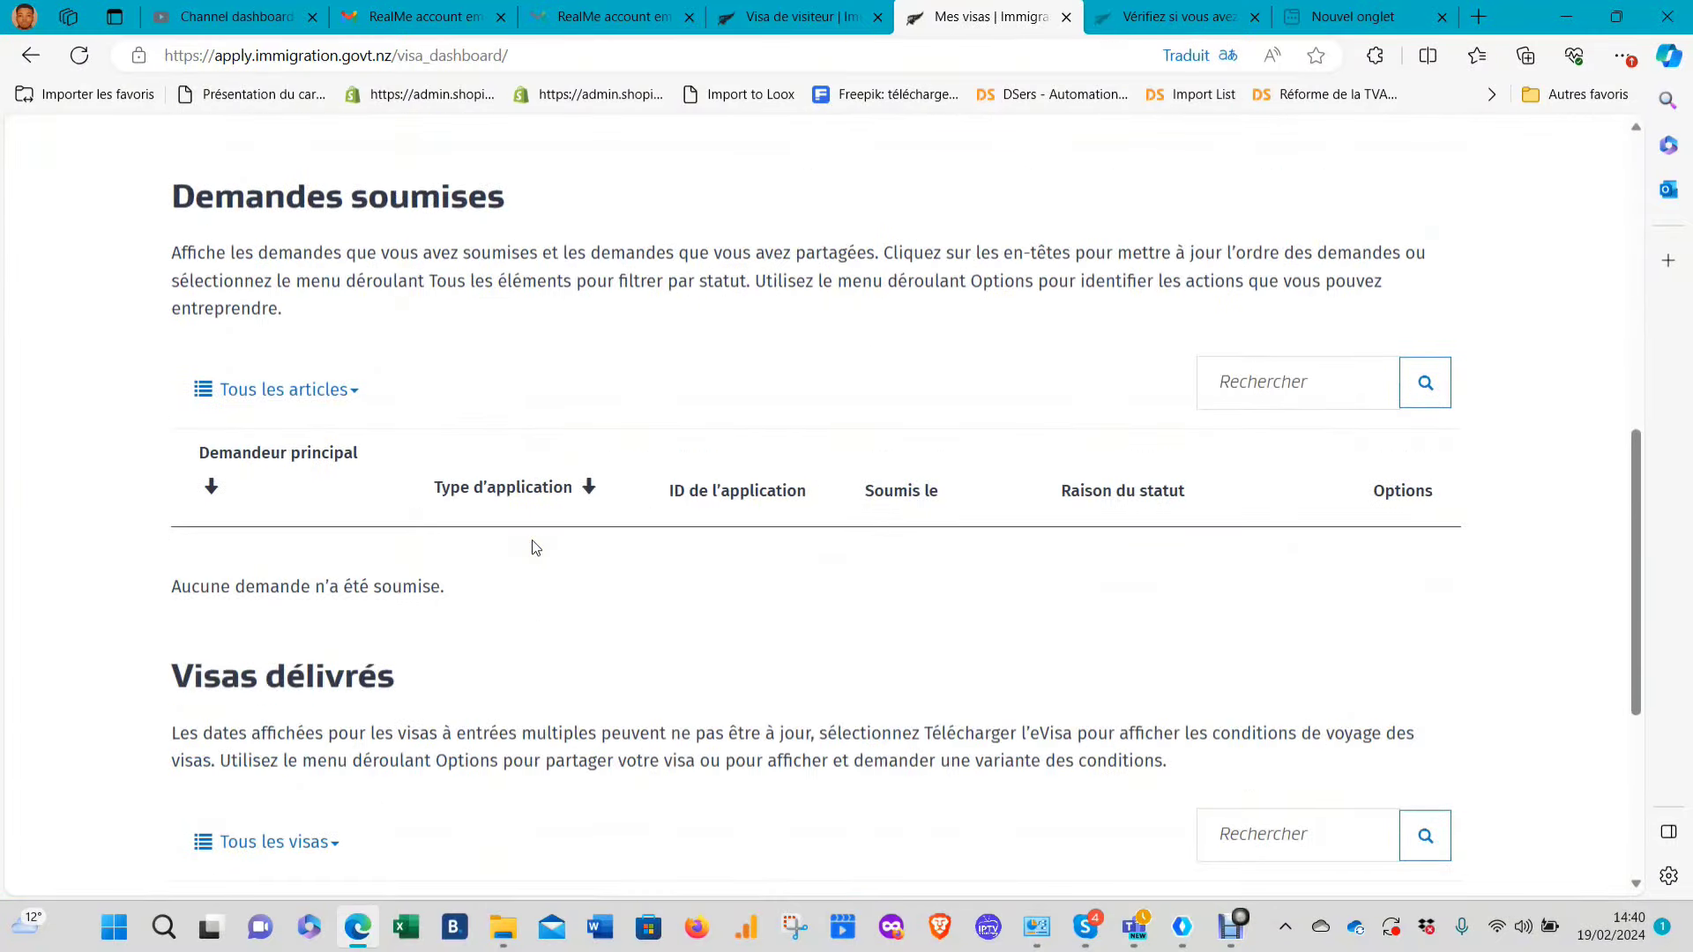
scroll(557, 516, down, 5)
scroll(514, 558, up, 3)
scroll(513, 558, up, 10)
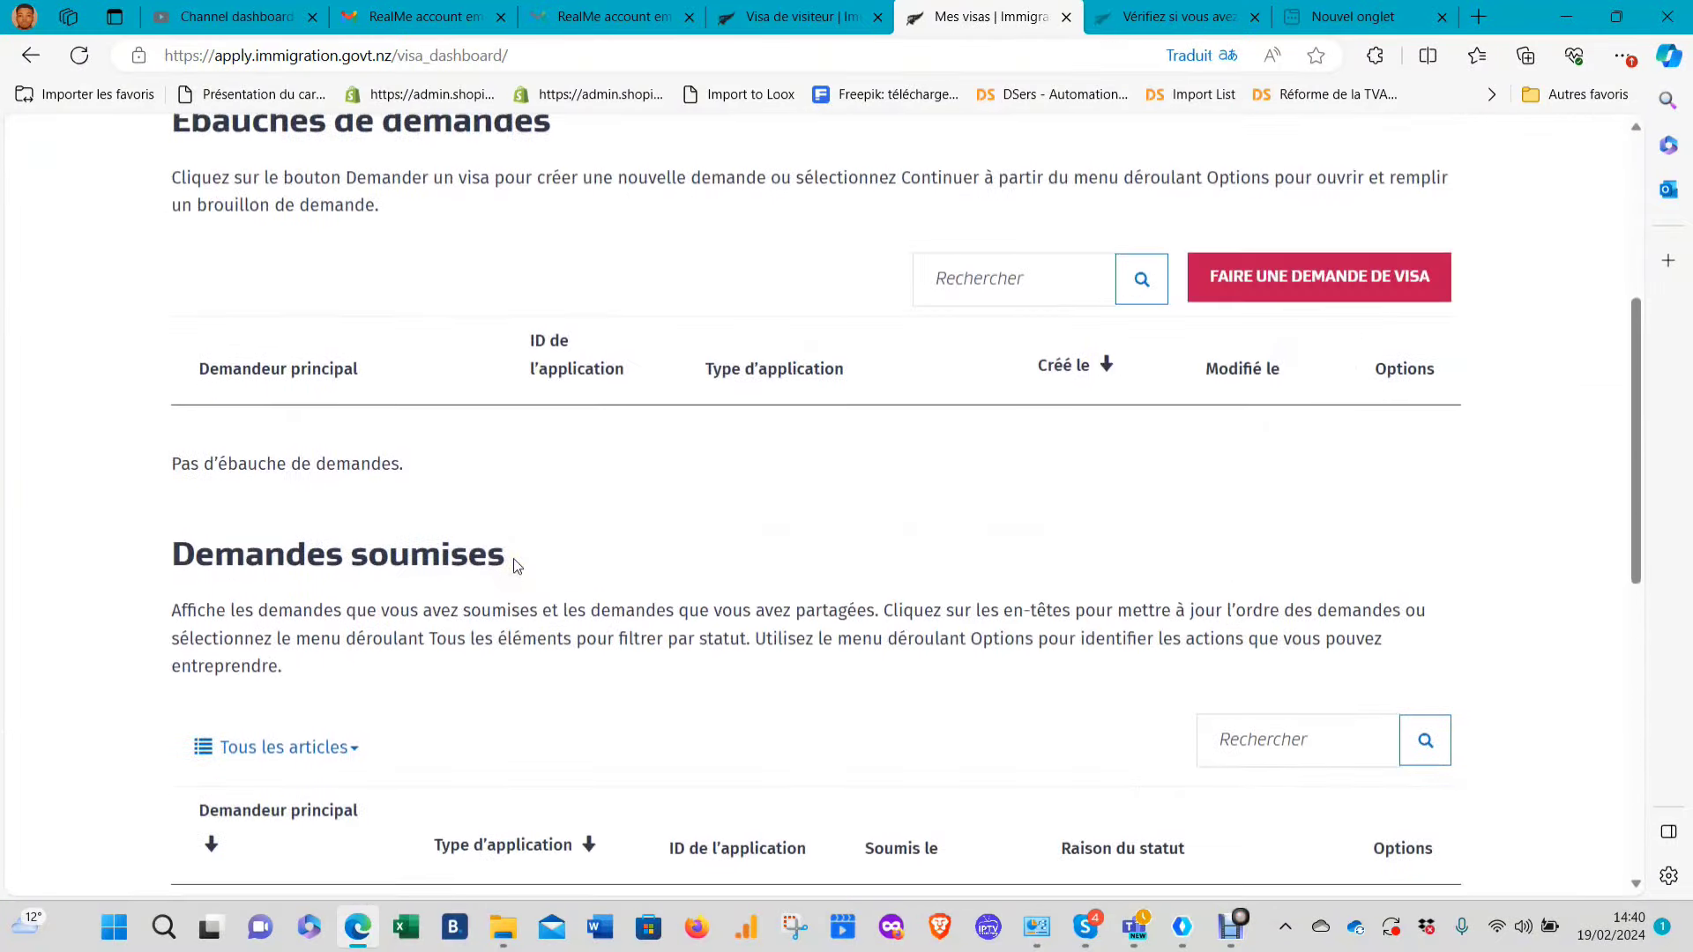
scroll(596, 569, down, 3)
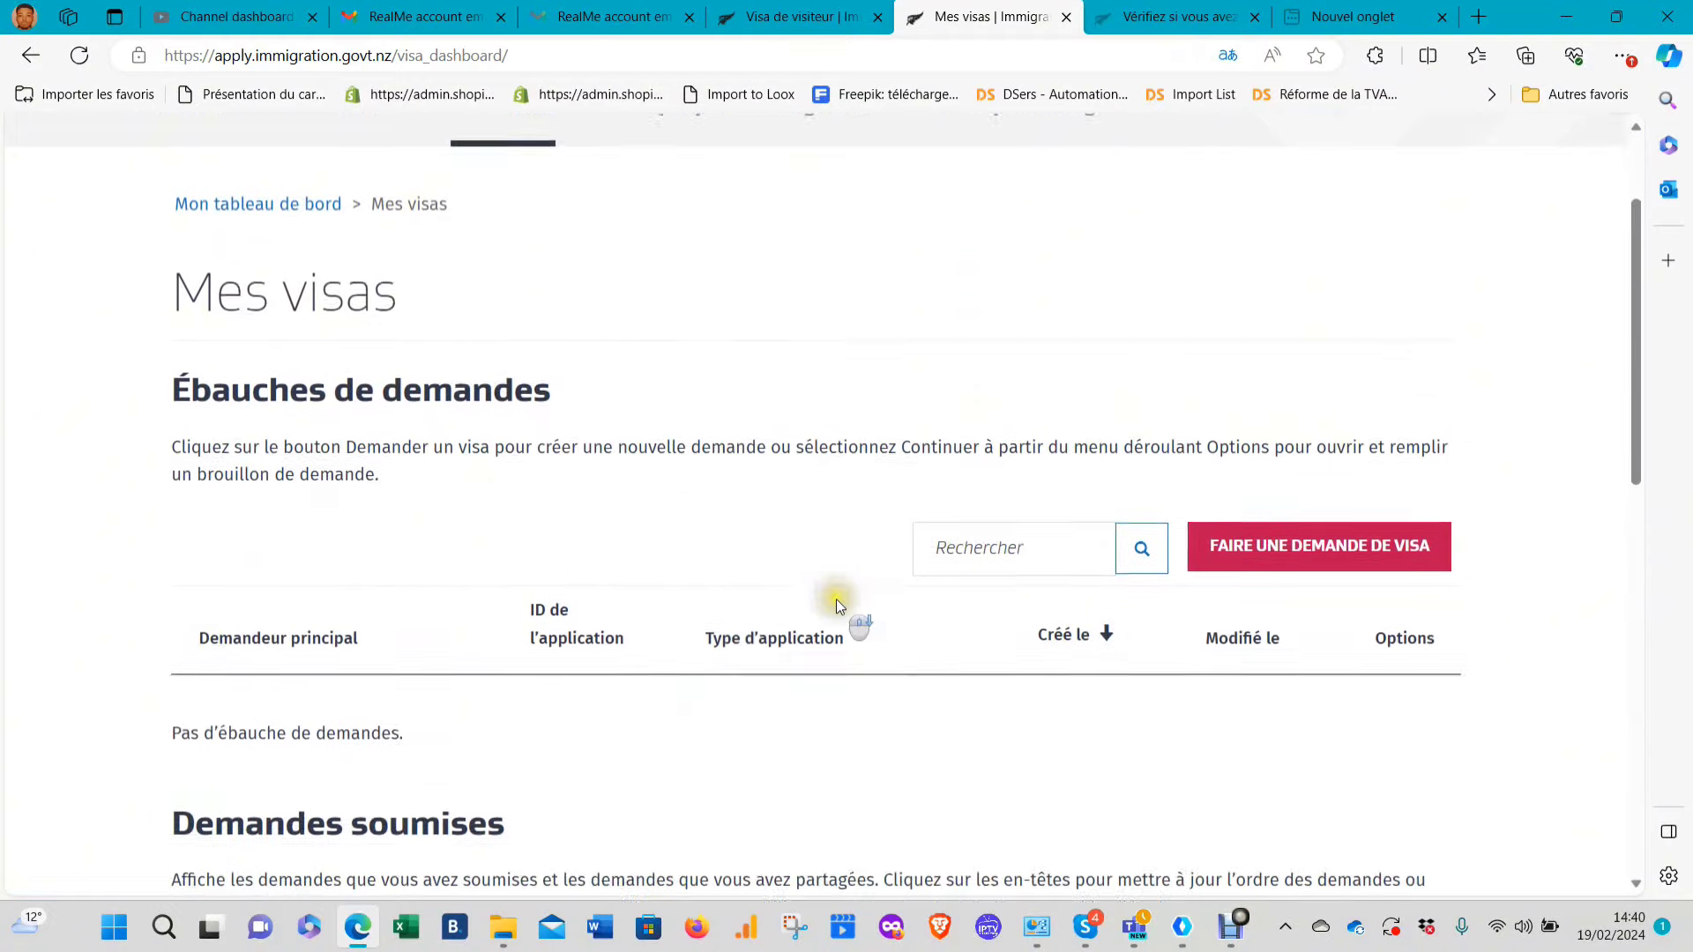
scroll(415, 370, up, 3)
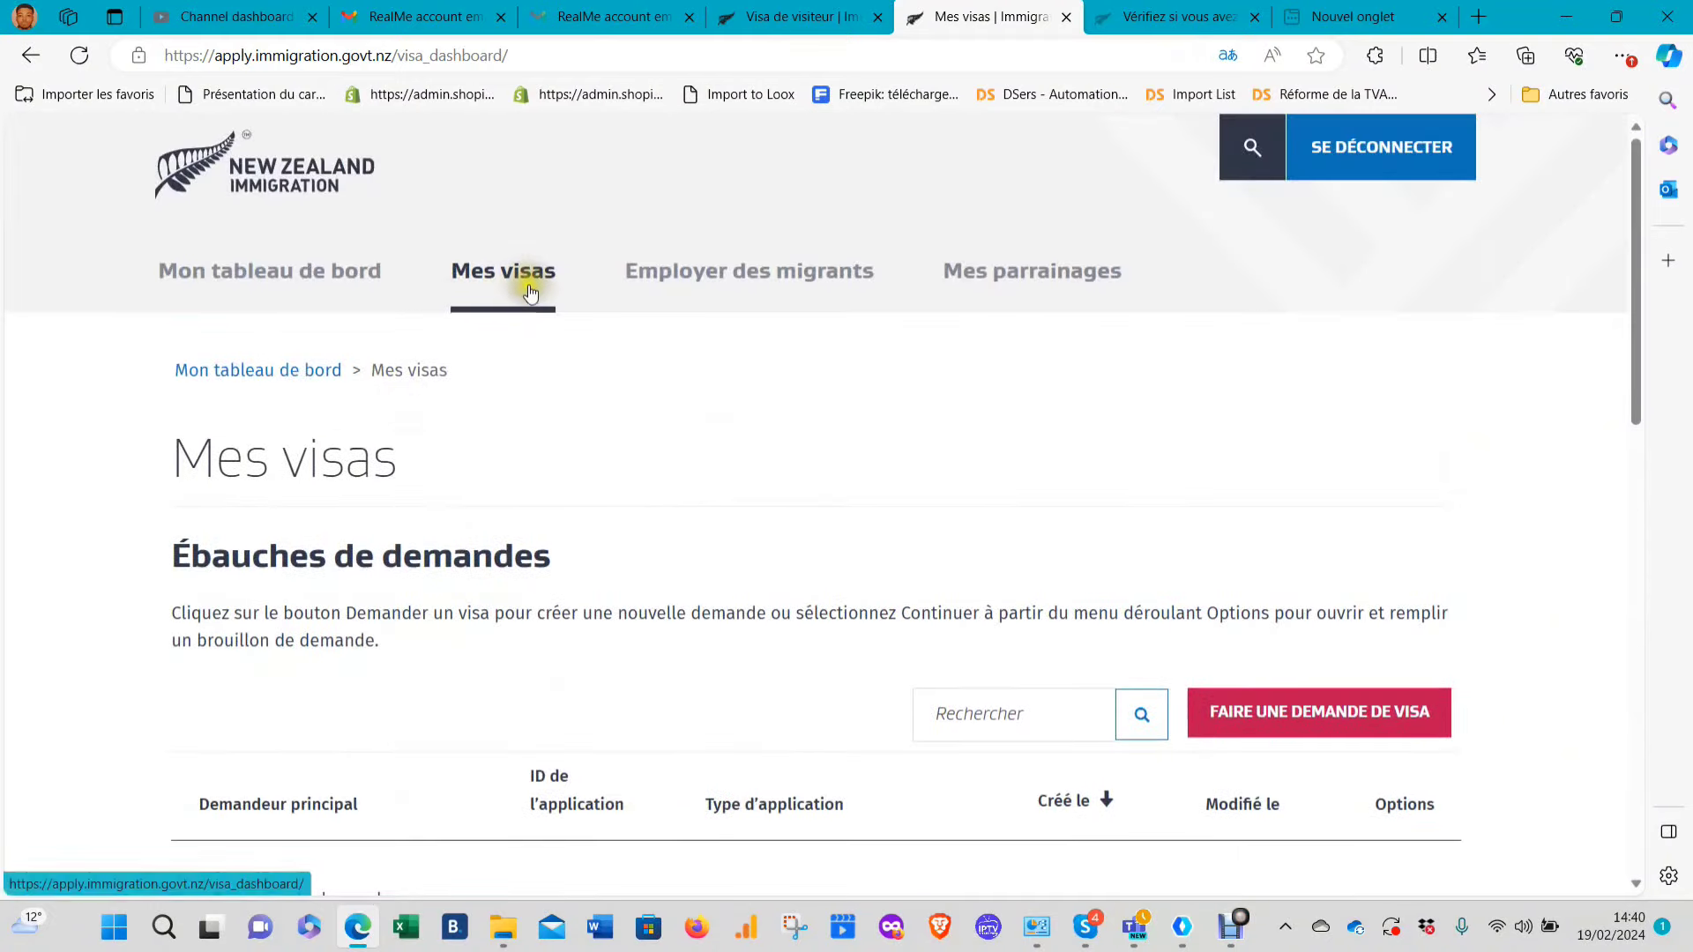
scroll(530, 300, down, 8)
scroll(1422, 445, up, 7)
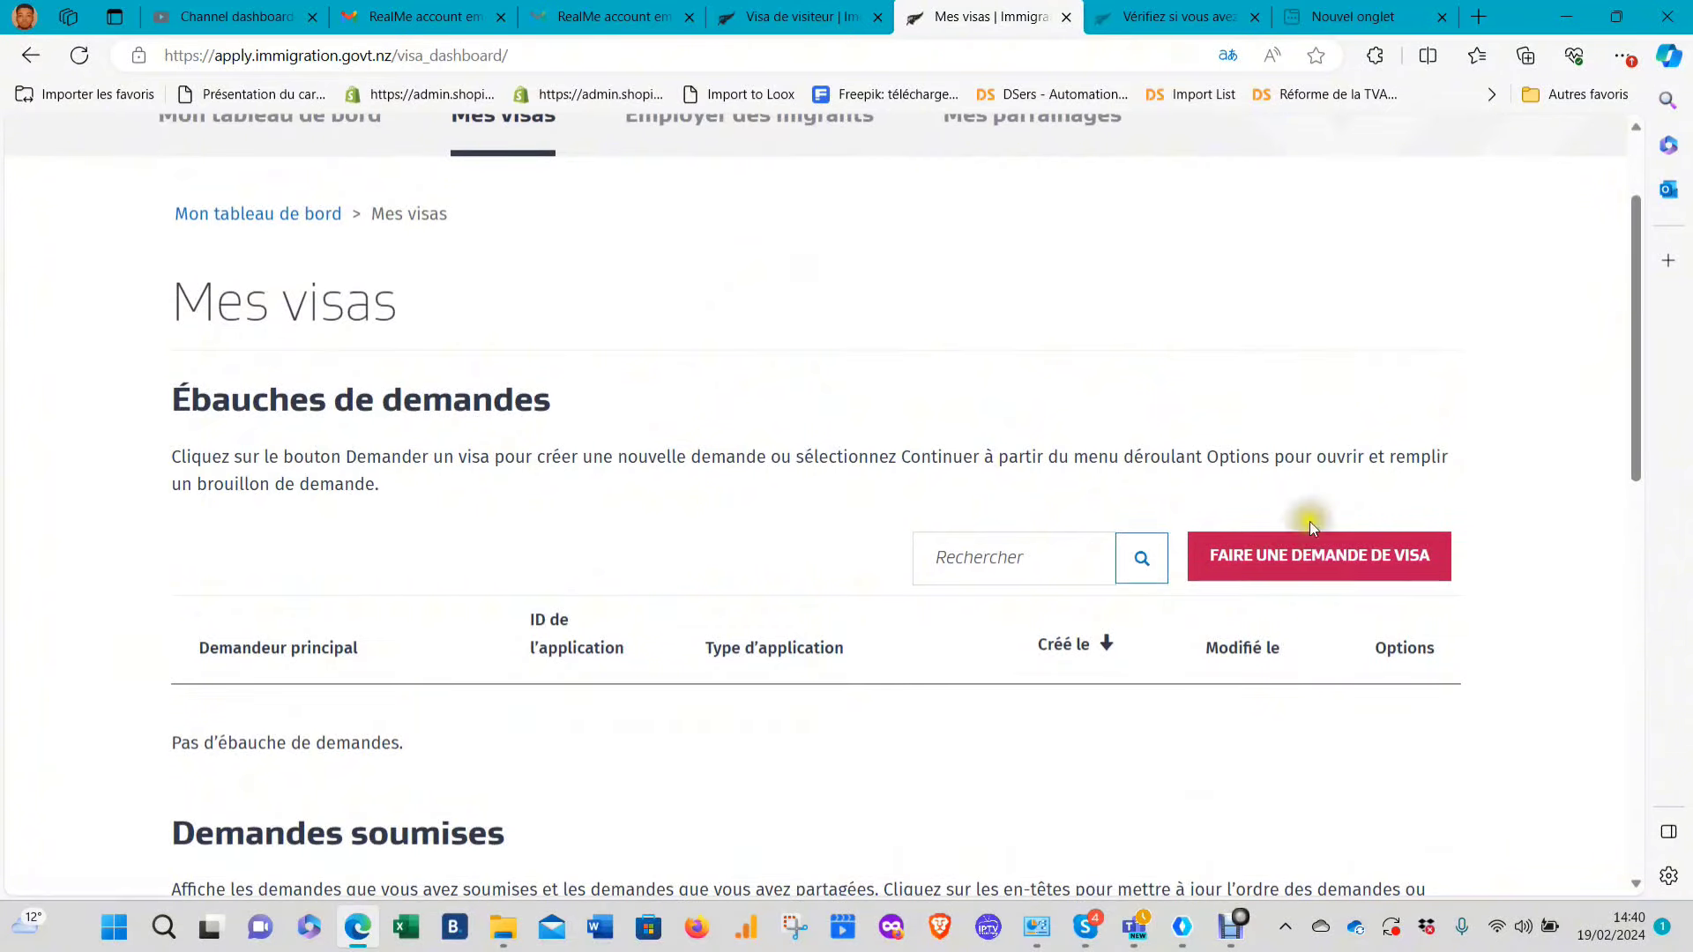
scroll(1310, 521, down, 2)
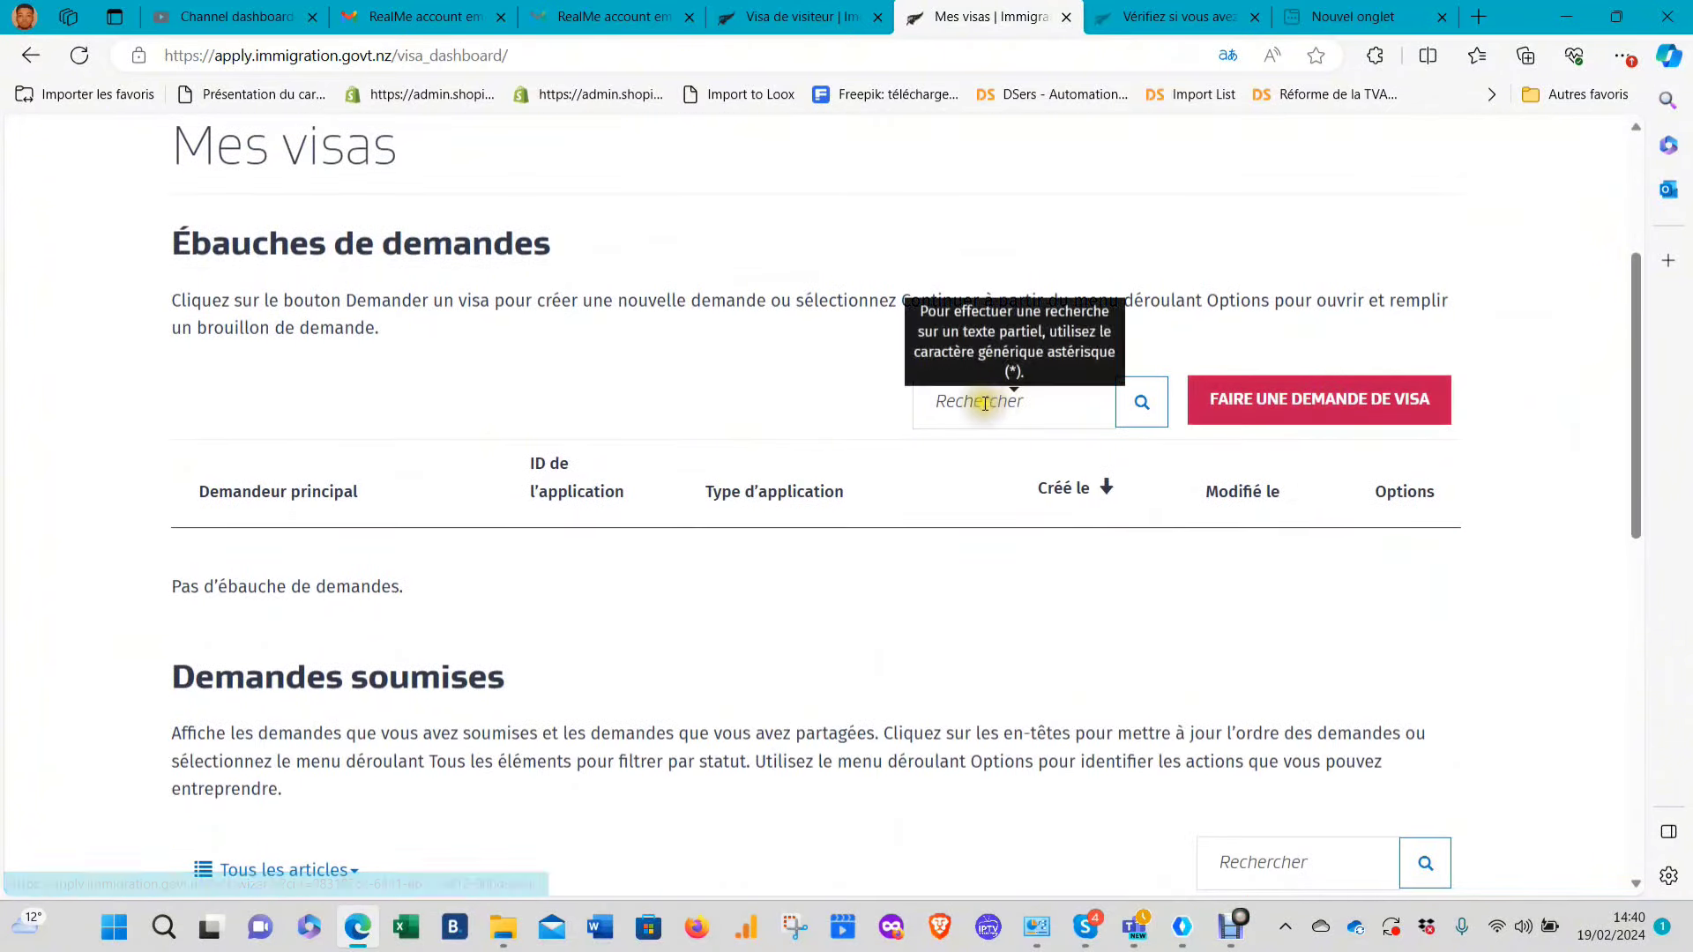
Remove 'visa' from the Rechercher box and choose FAIRE UNE DEMANDE DE VISA
text(visa)
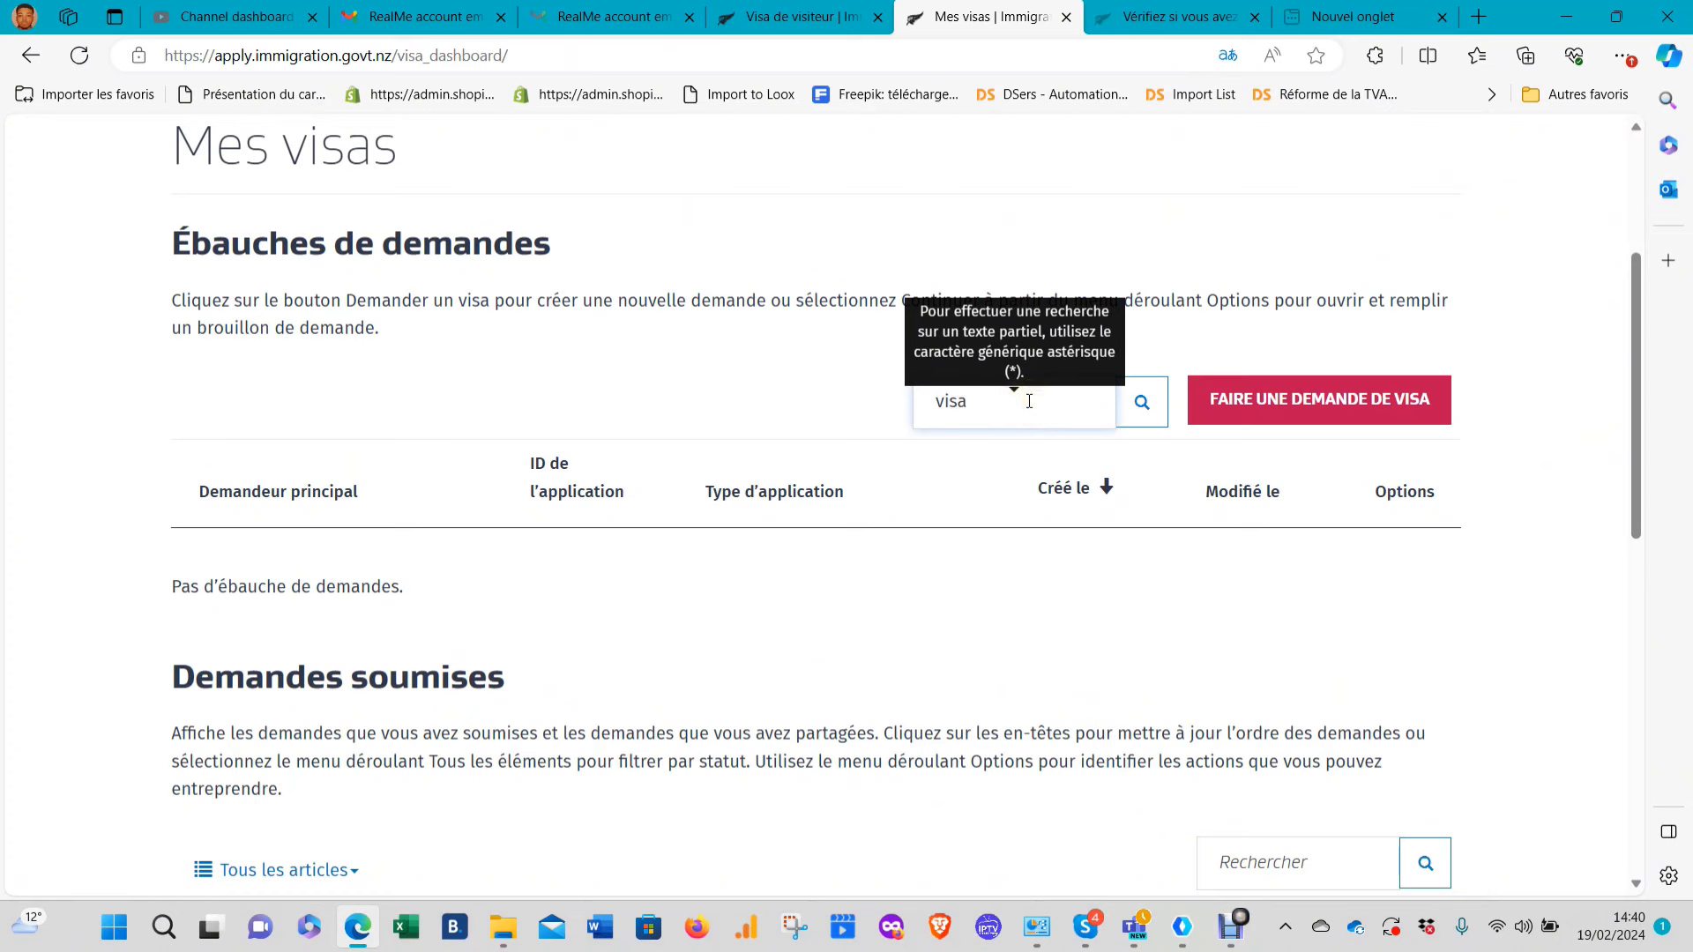
click(1028, 411)
double_click(995, 405)
key(BackSpace)
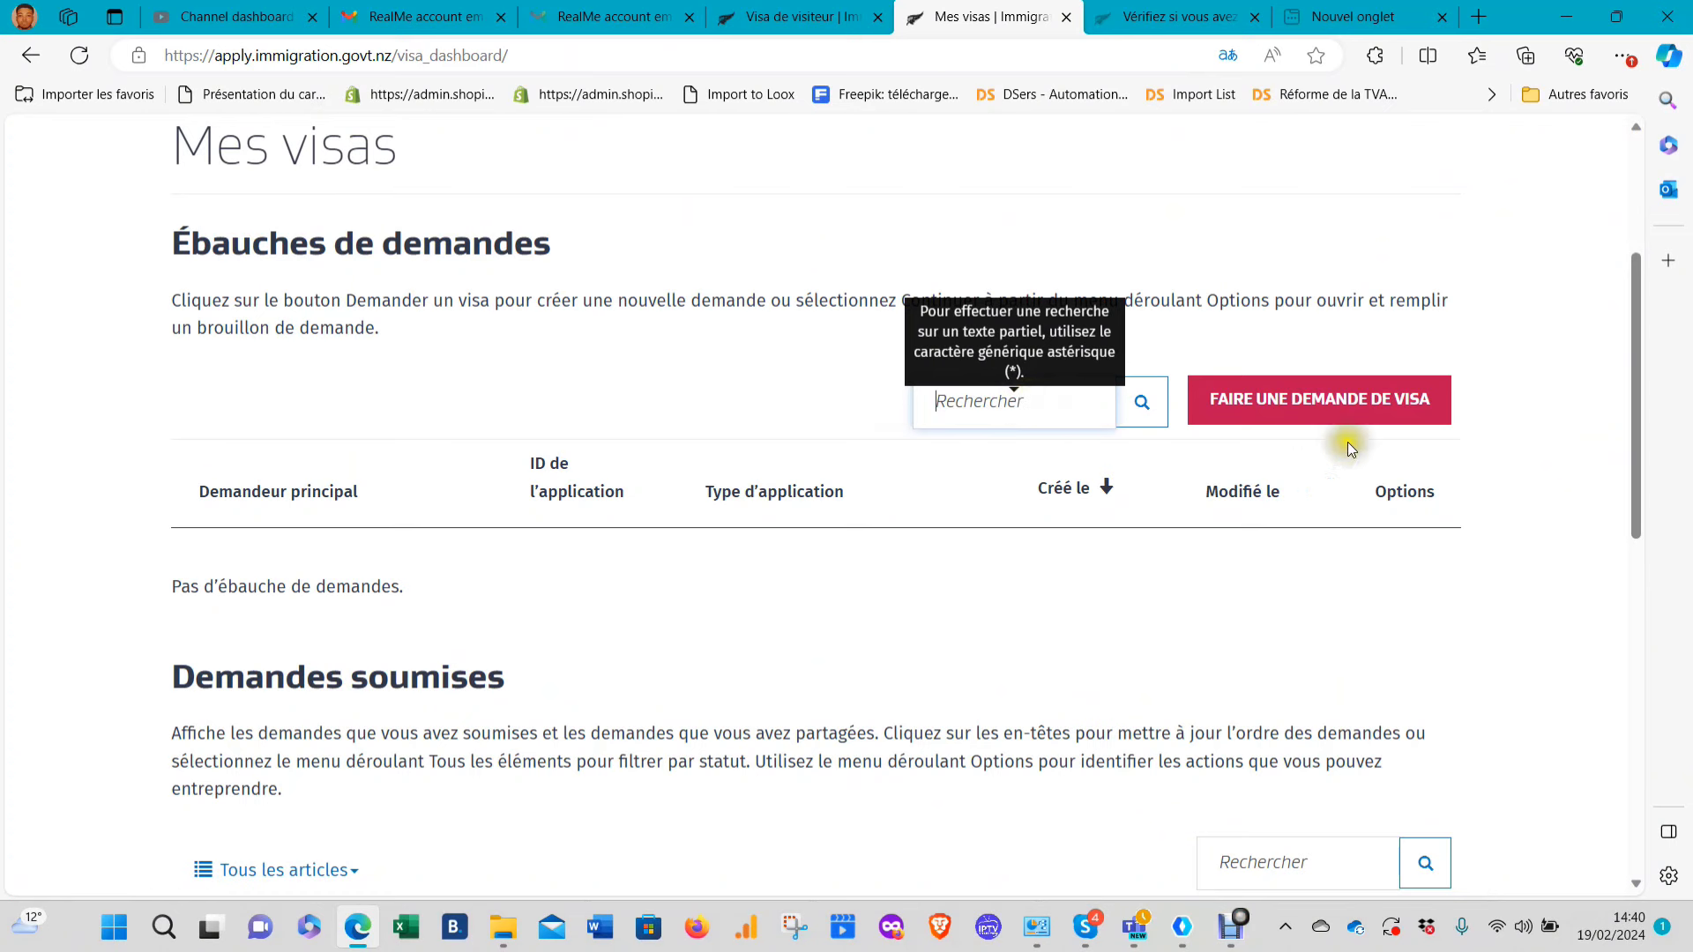
click(1345, 402)
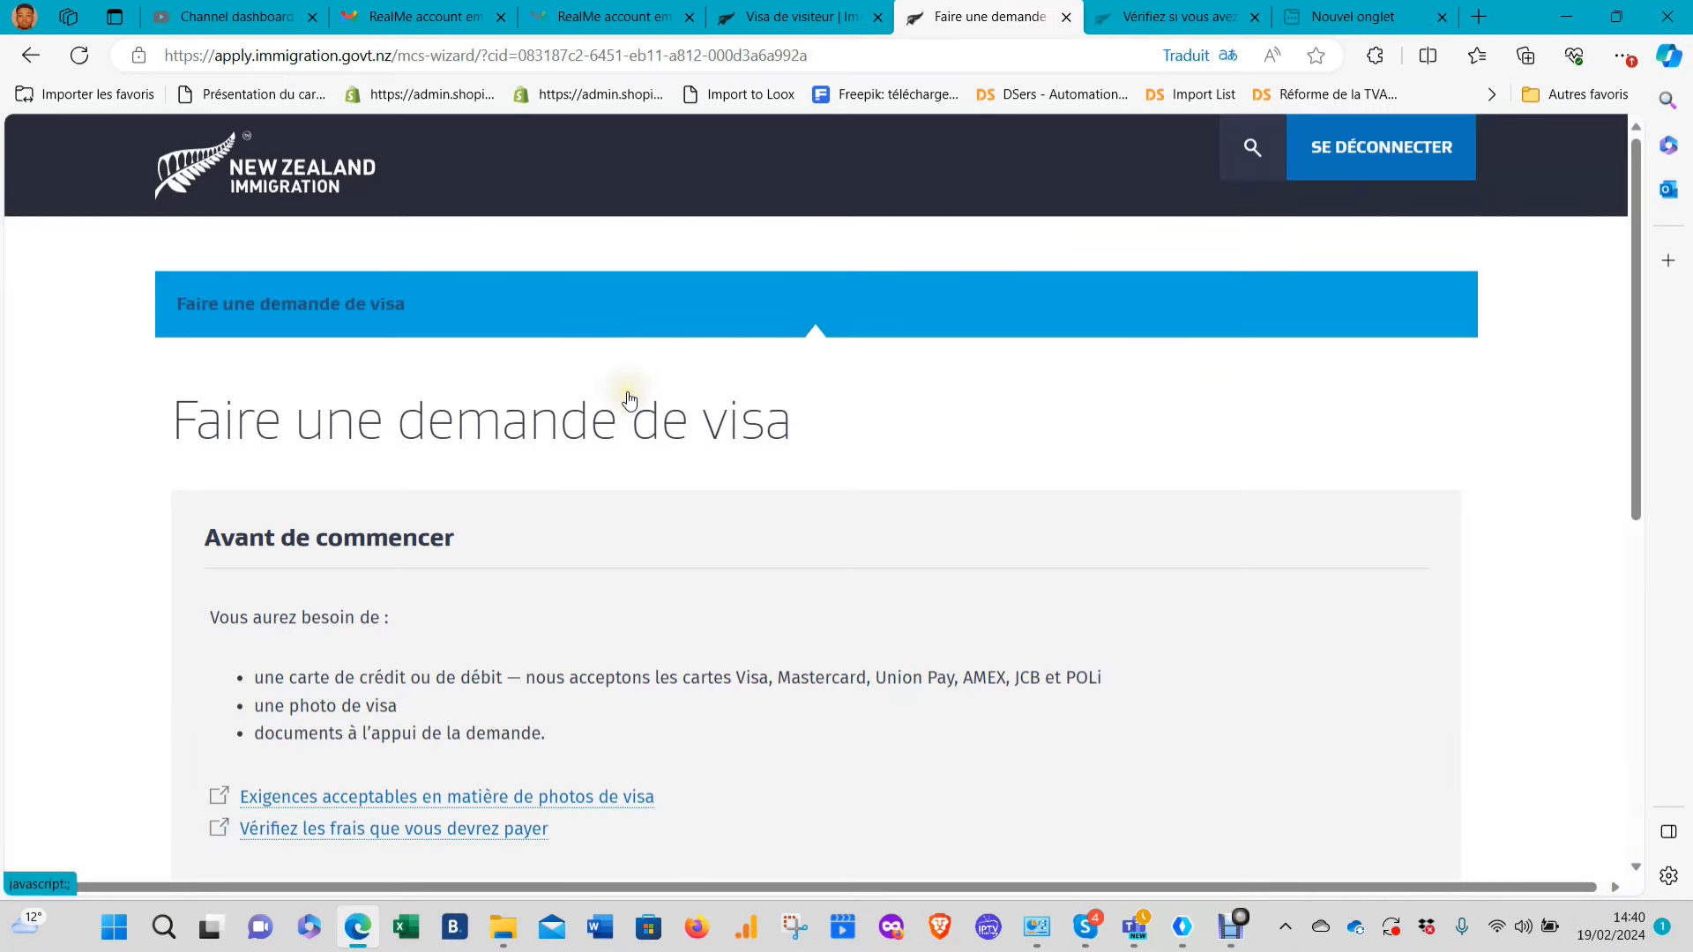
Under Votre situation, answer the temporary-or-resident question with Temporary visa
scroll(517, 411, down, 3)
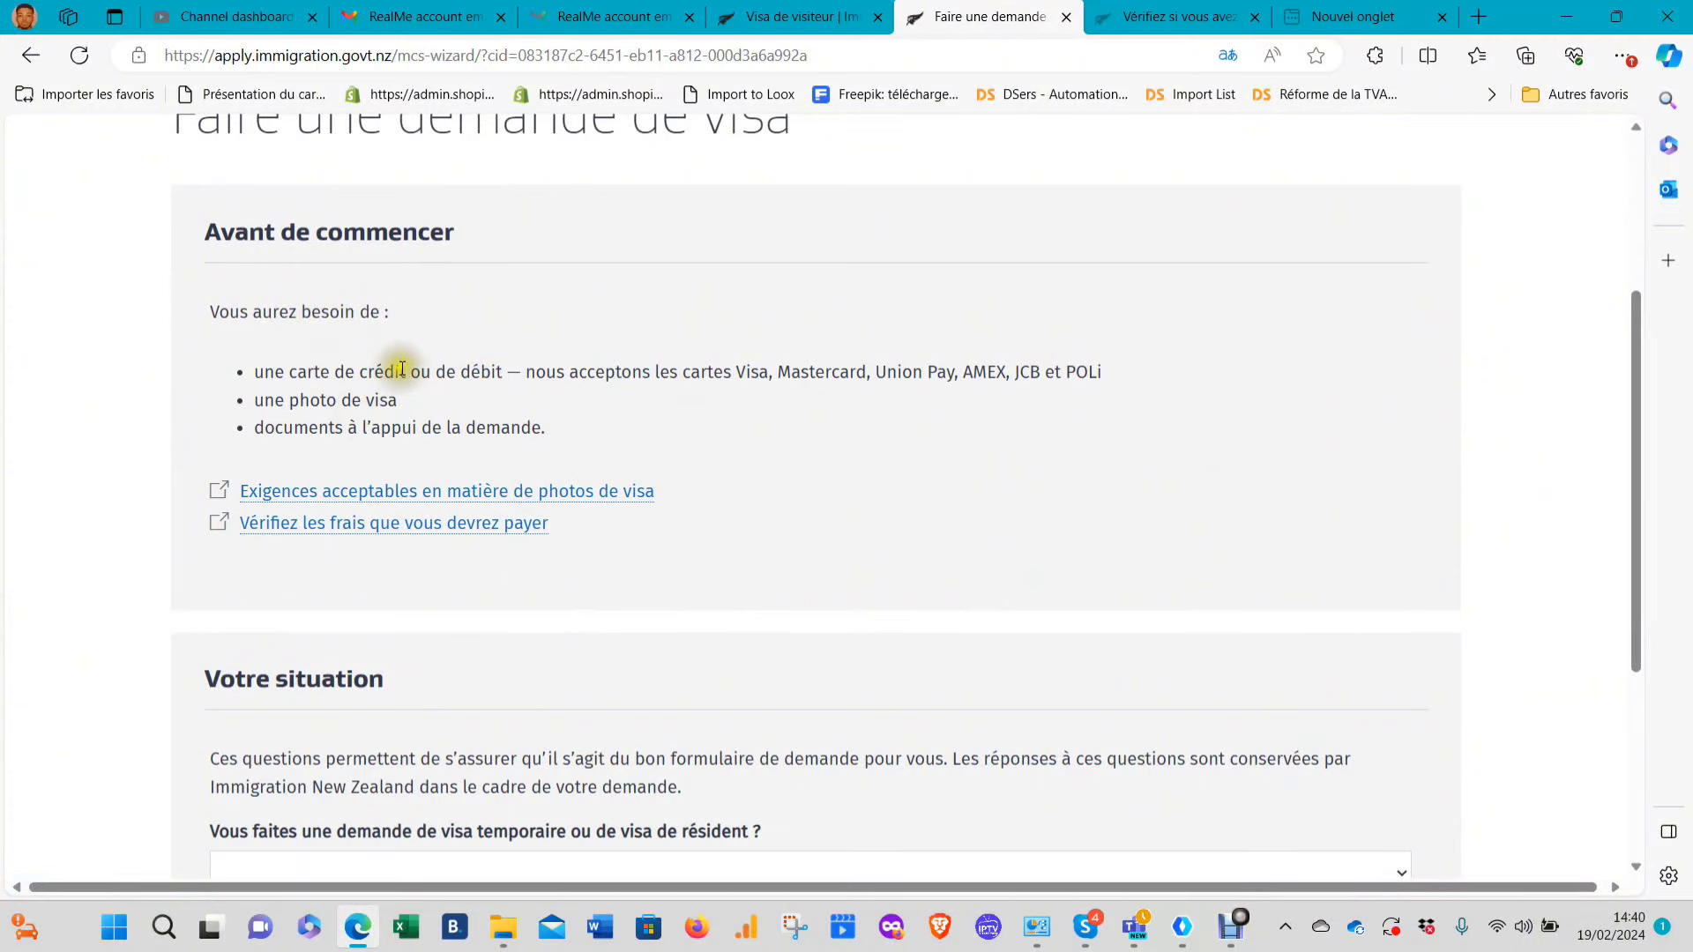
scroll(336, 408, down, 4)
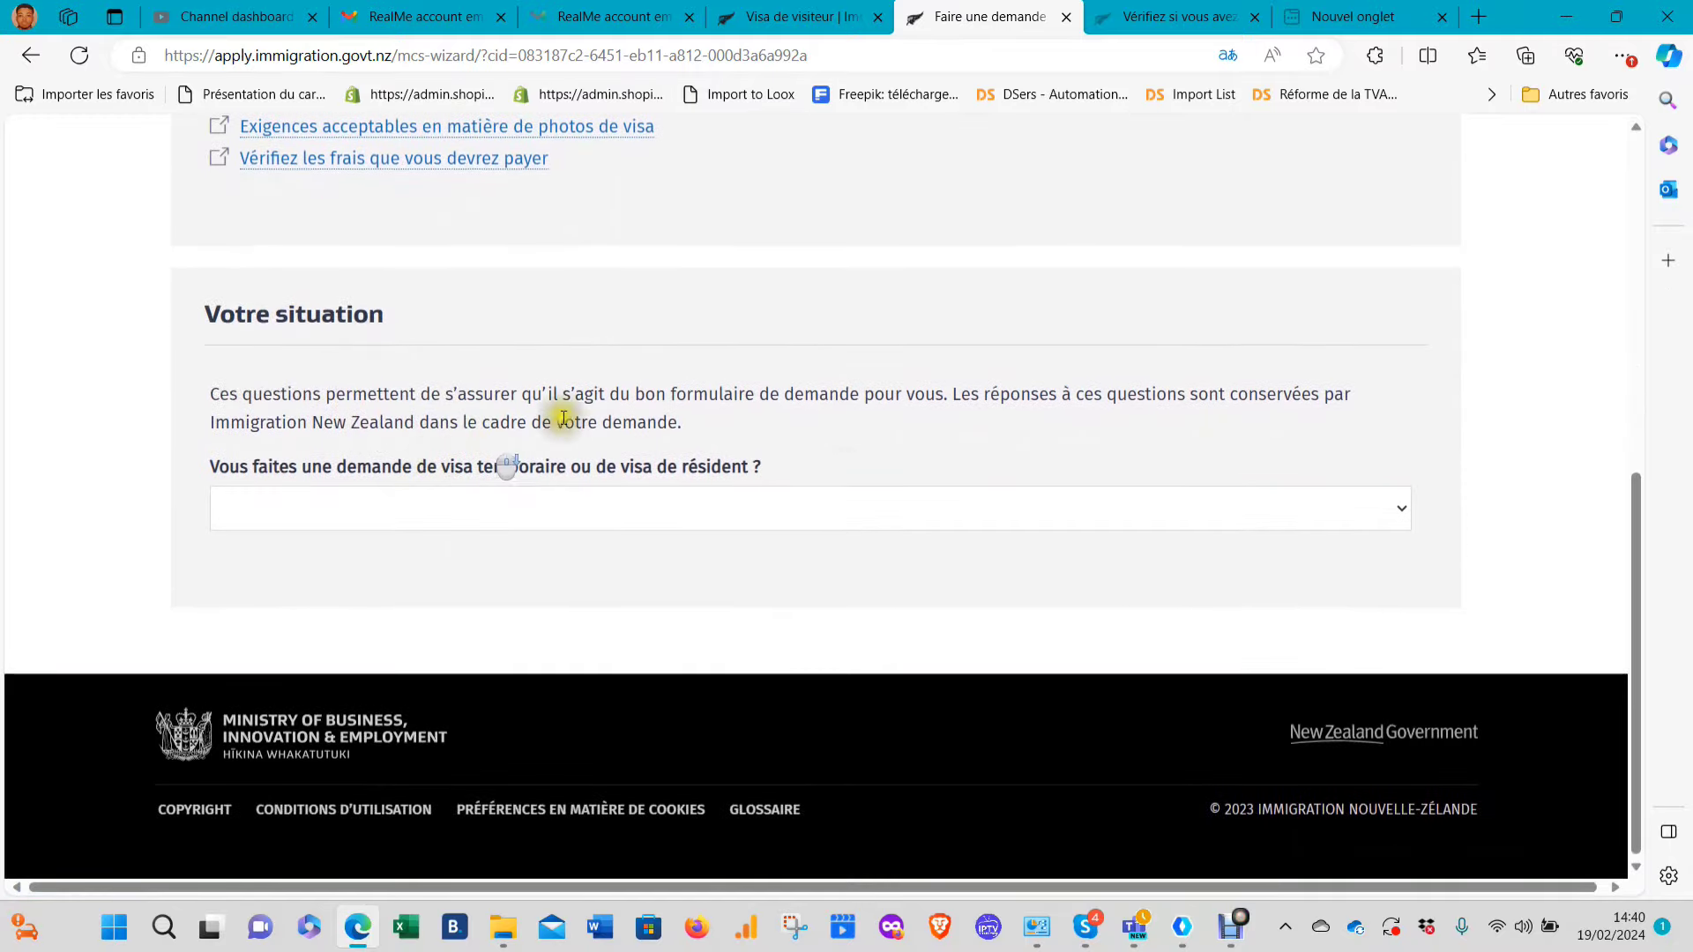
scroll(959, 496, up, 7)
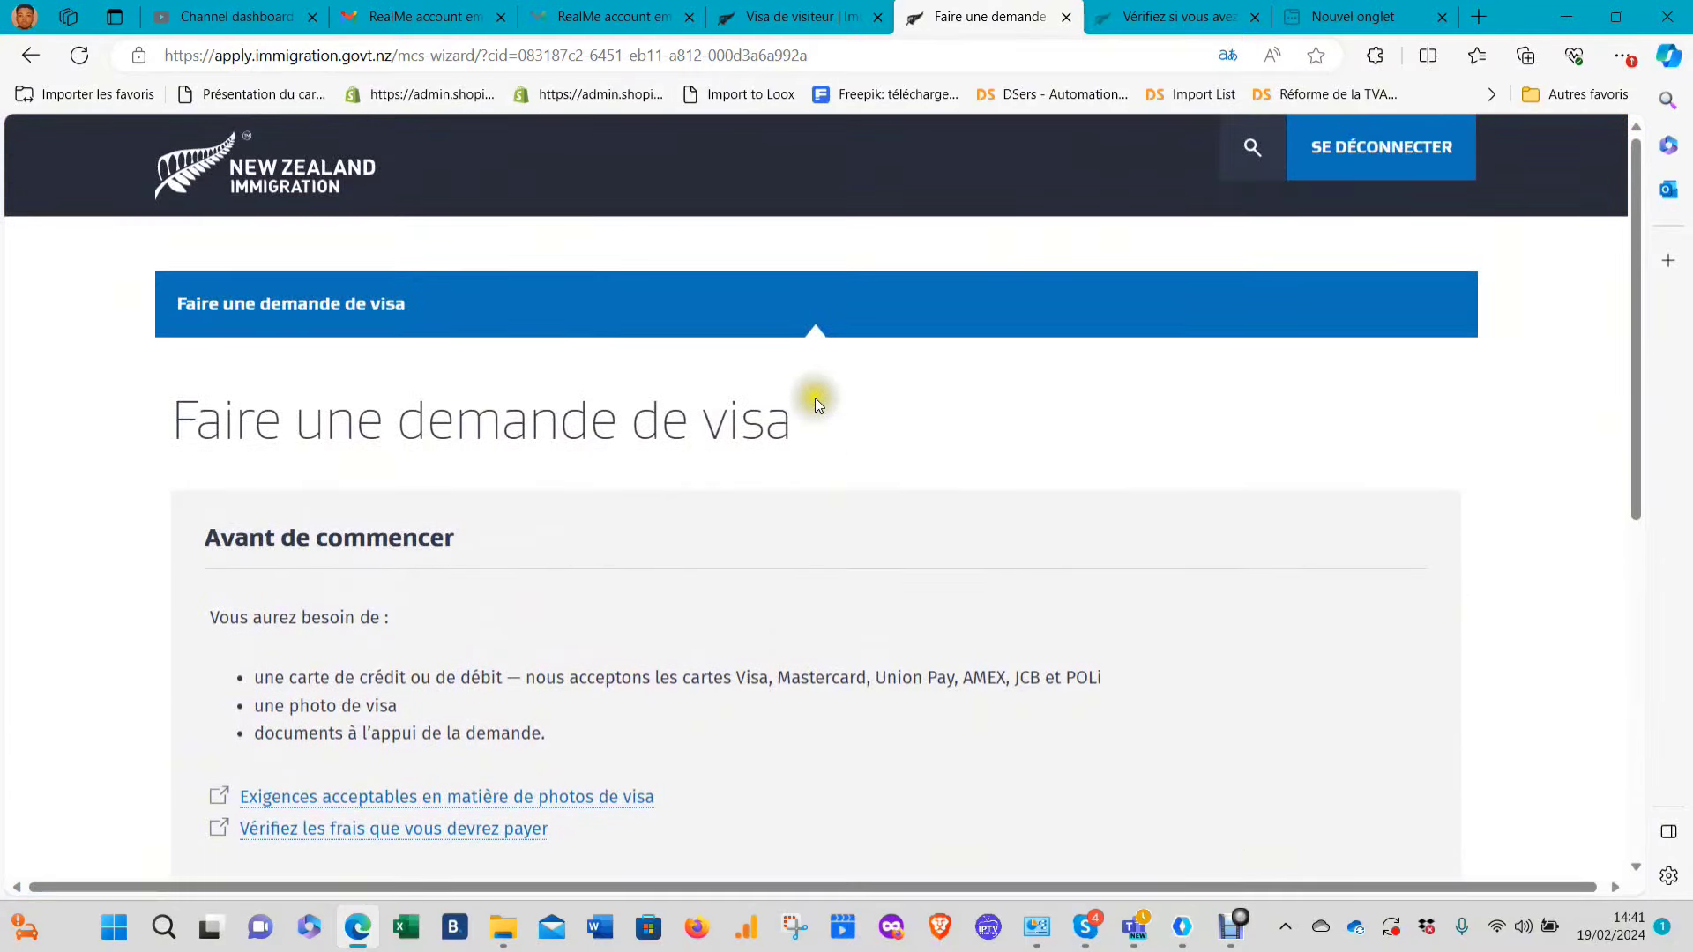
scroll(822, 370, down, 7)
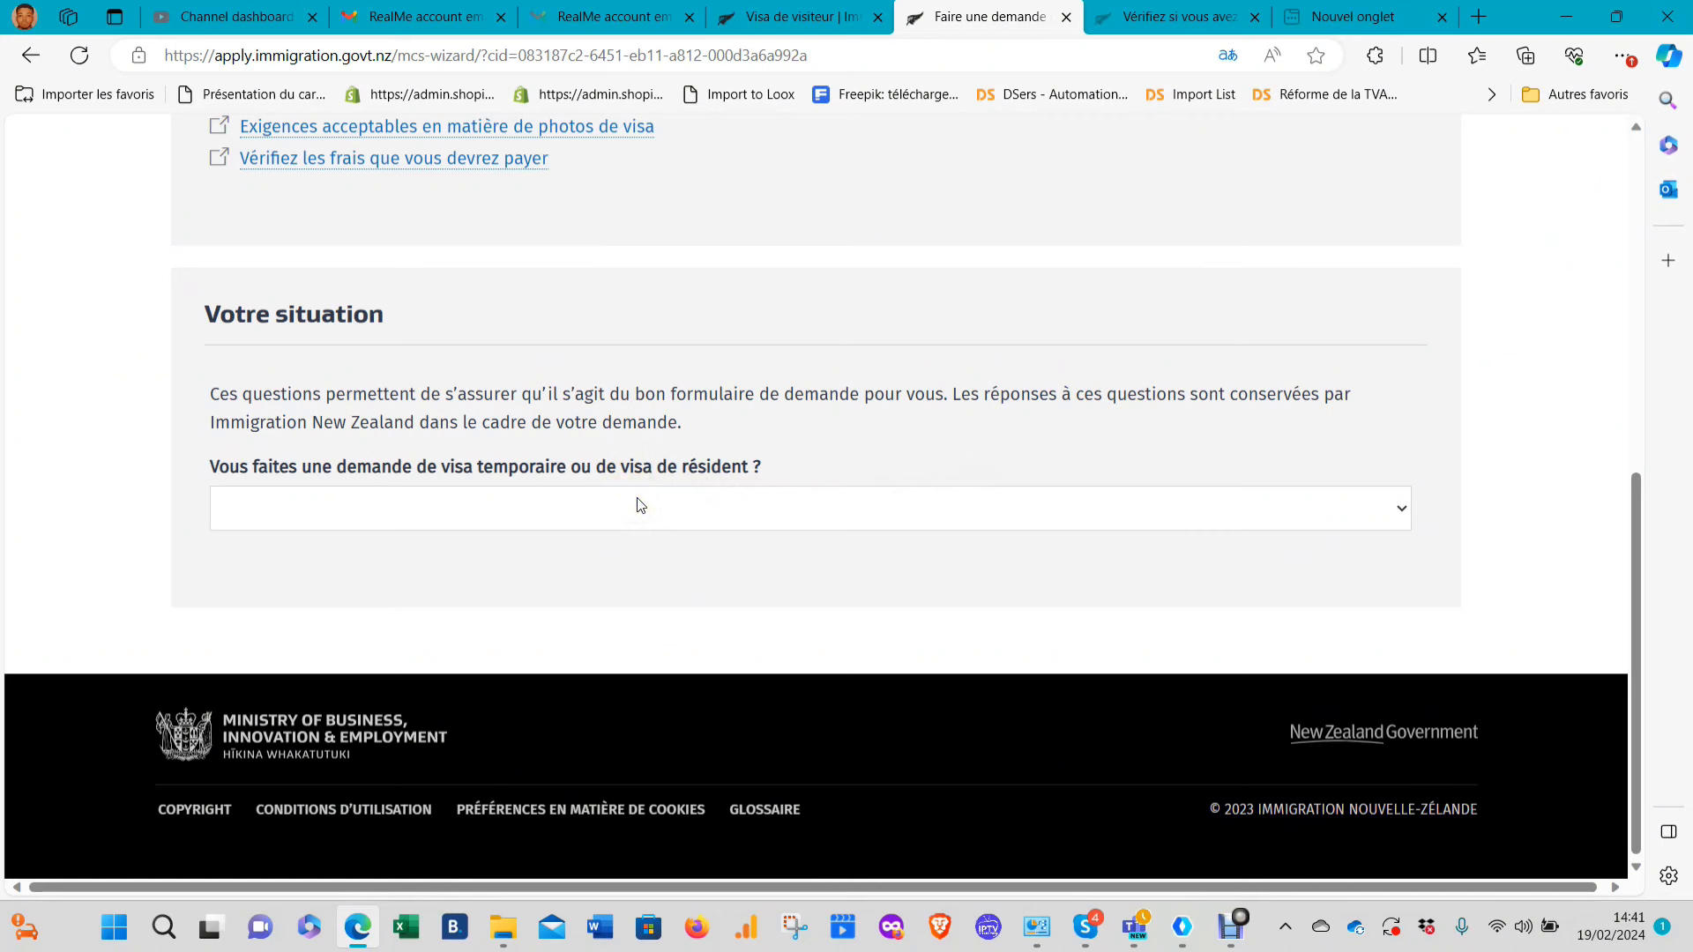
click(601, 509)
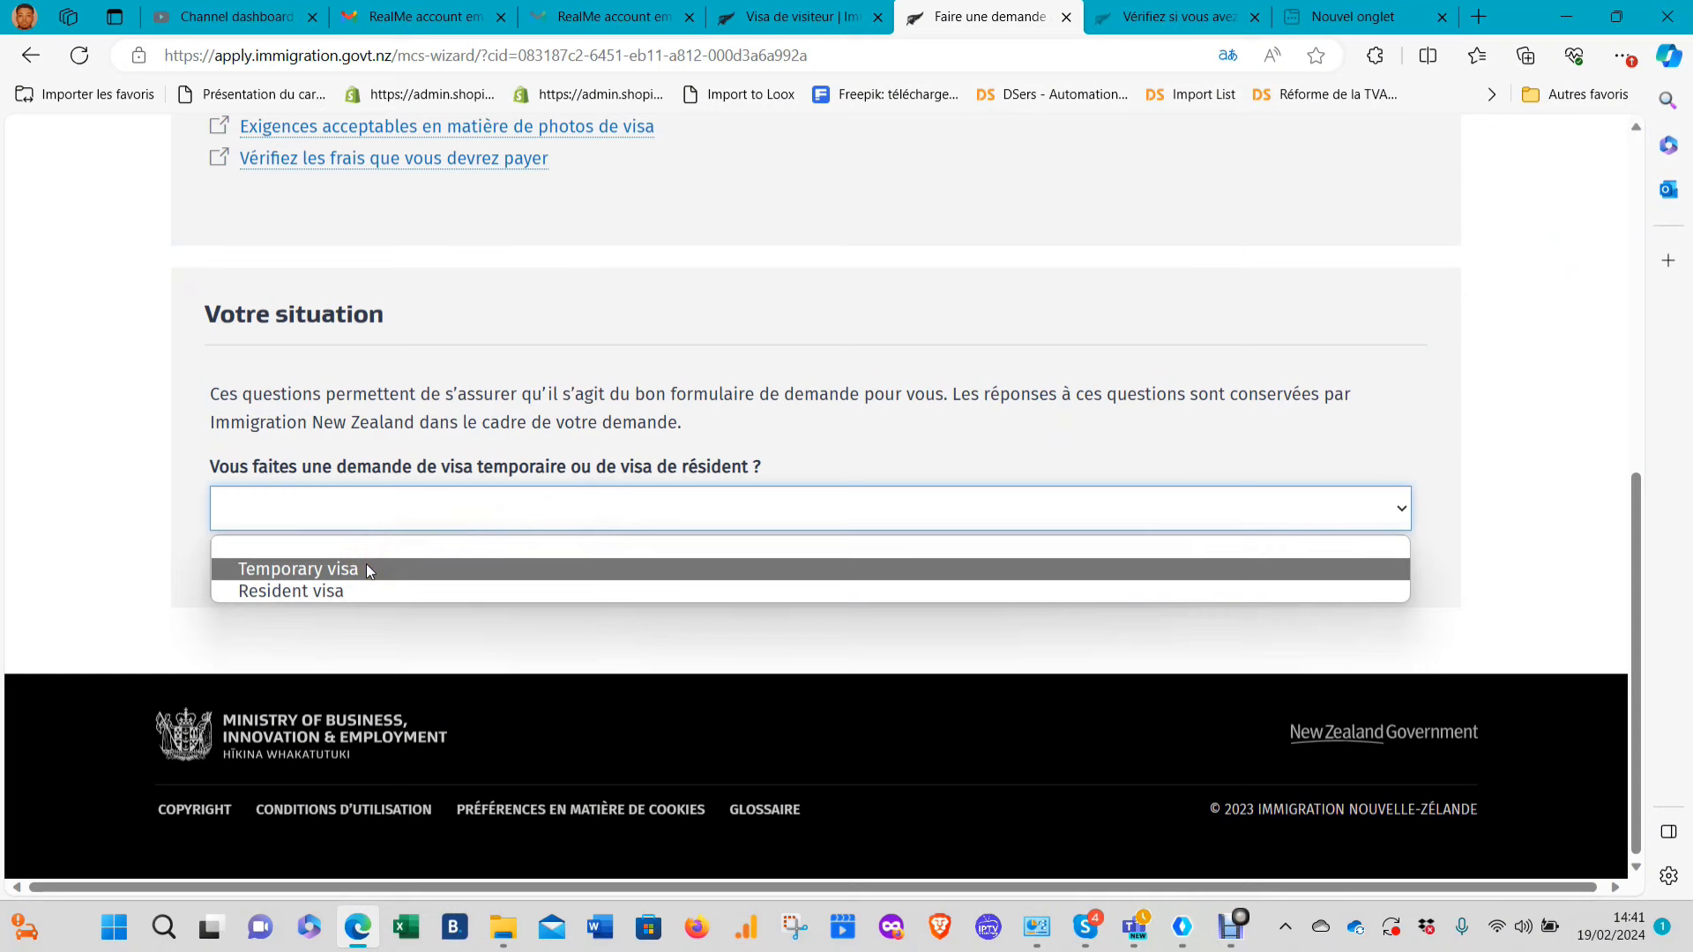
click(368, 569)
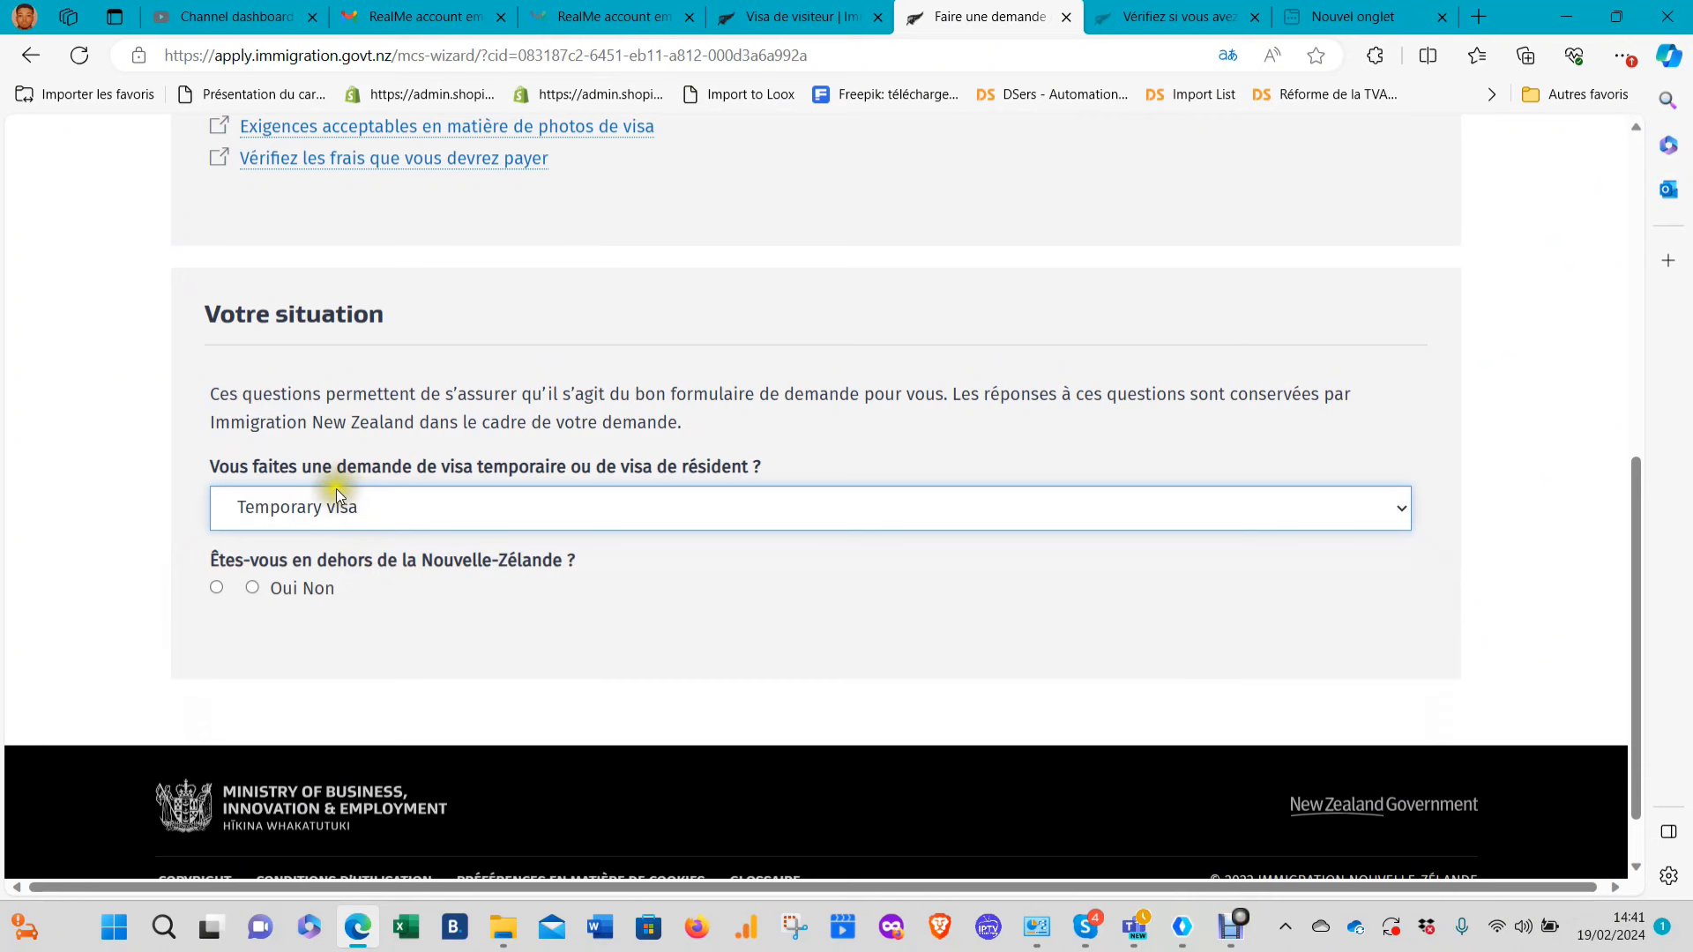
Answer Oui to being outside New Zealand and set the visa type to Visitor
click(253, 588)
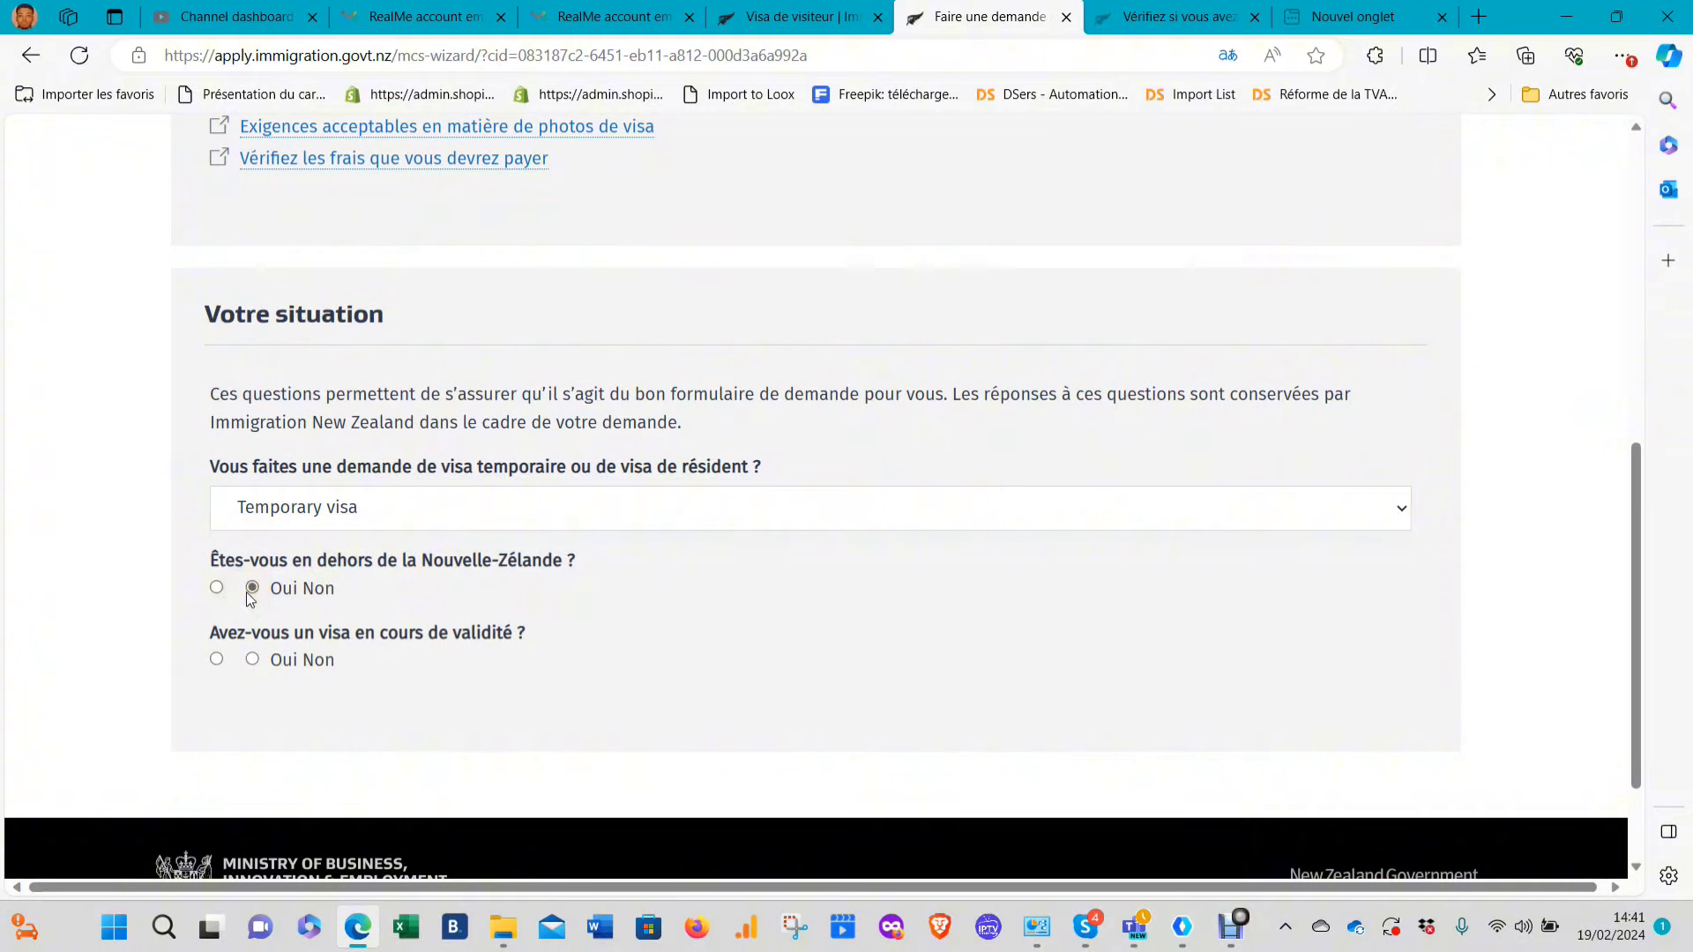
click(217, 588)
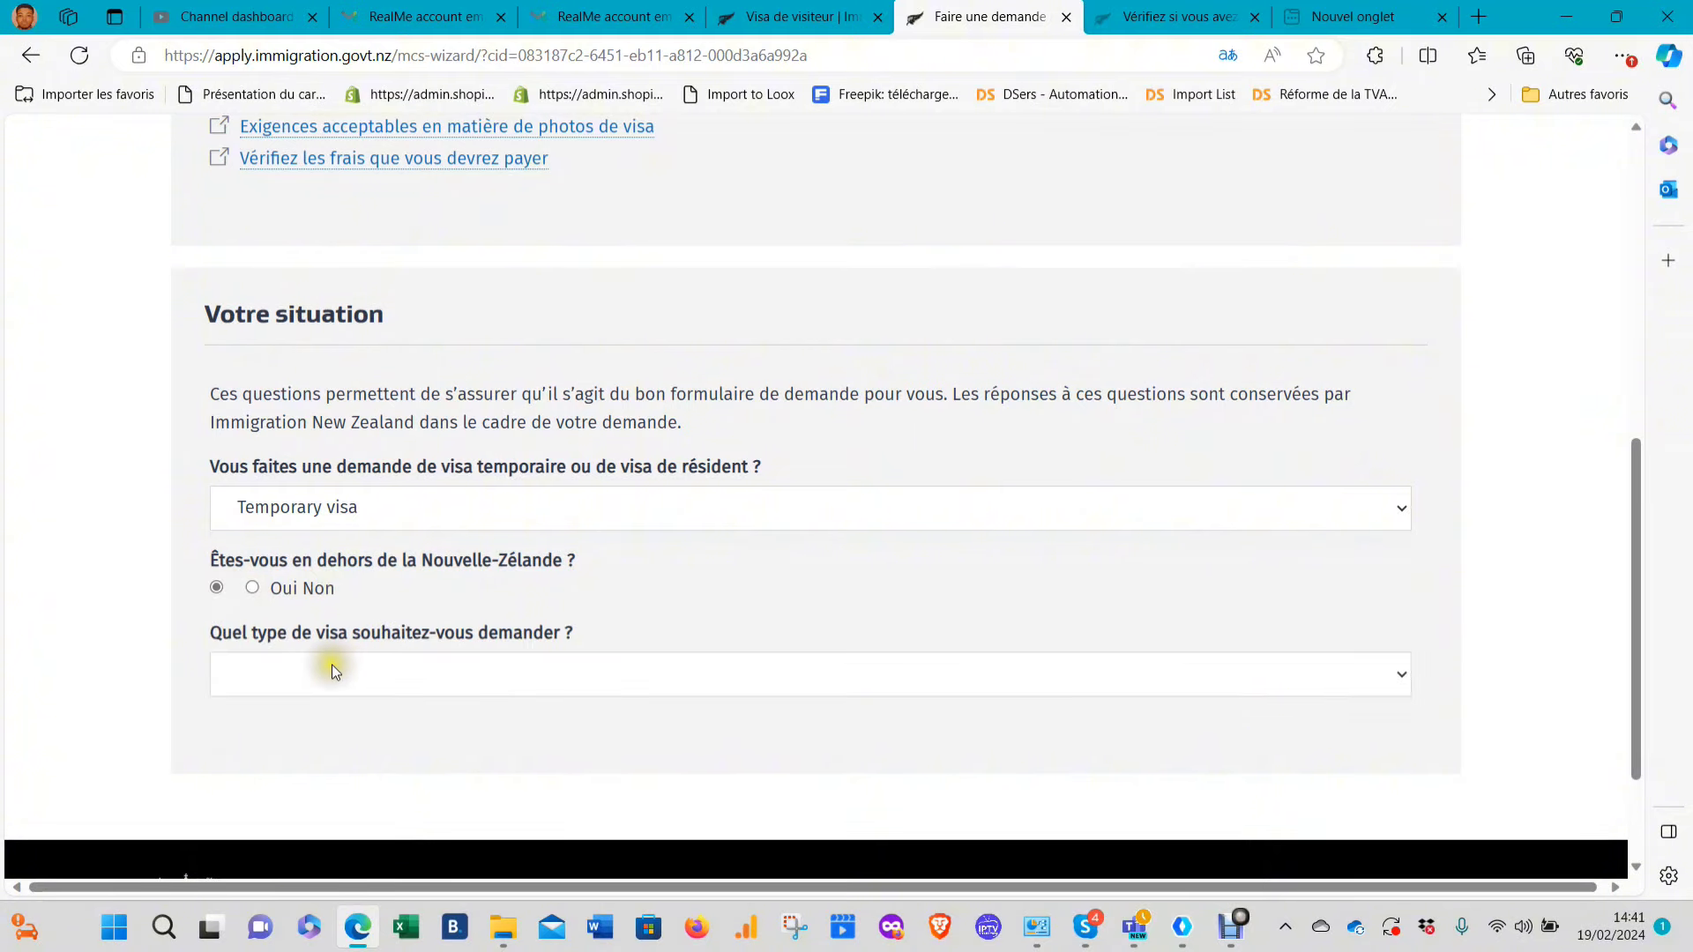
click(334, 670)
scroll(334, 670, down, 2)
click(353, 512)
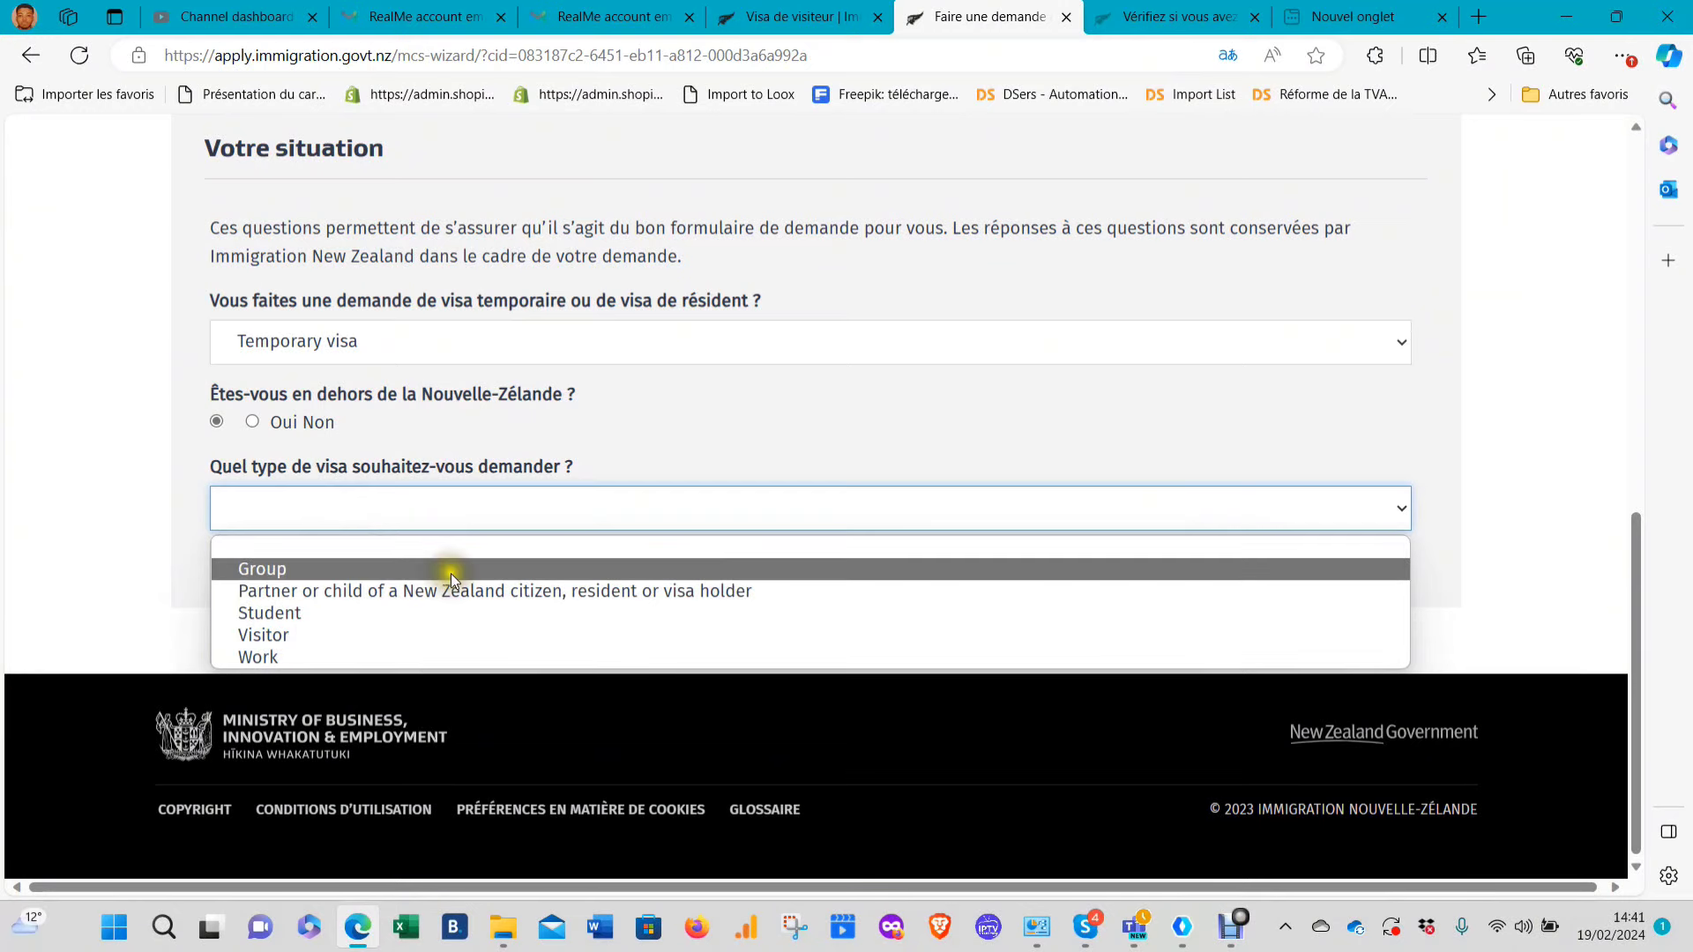
click(265, 651)
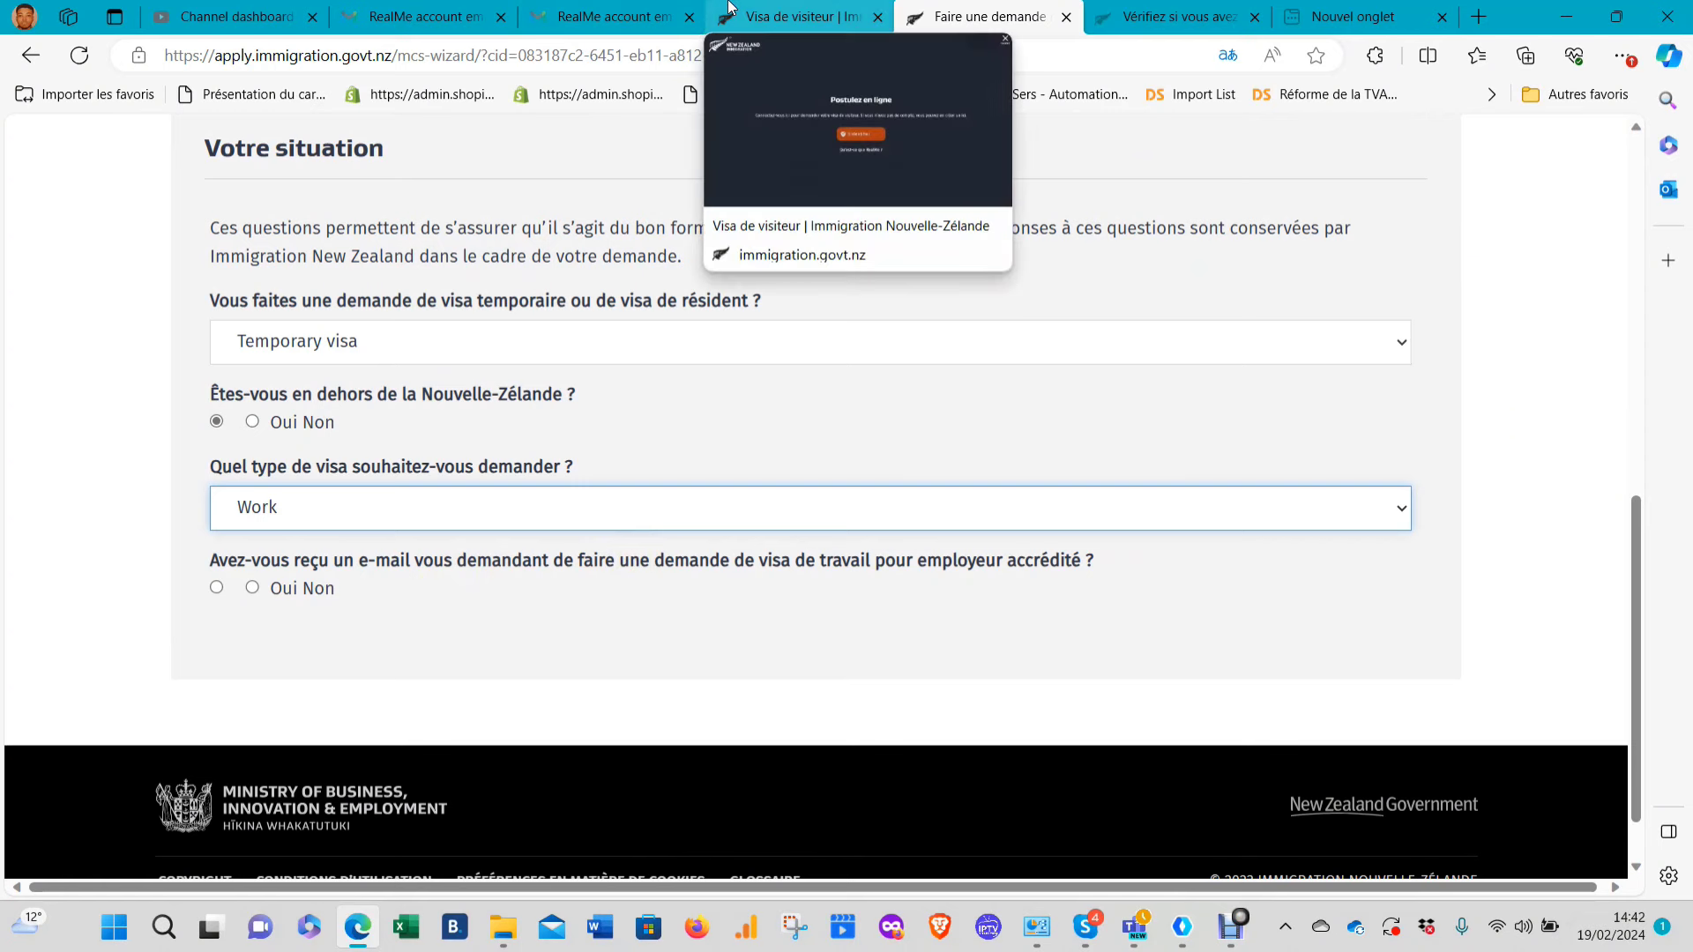
click(342, 522)
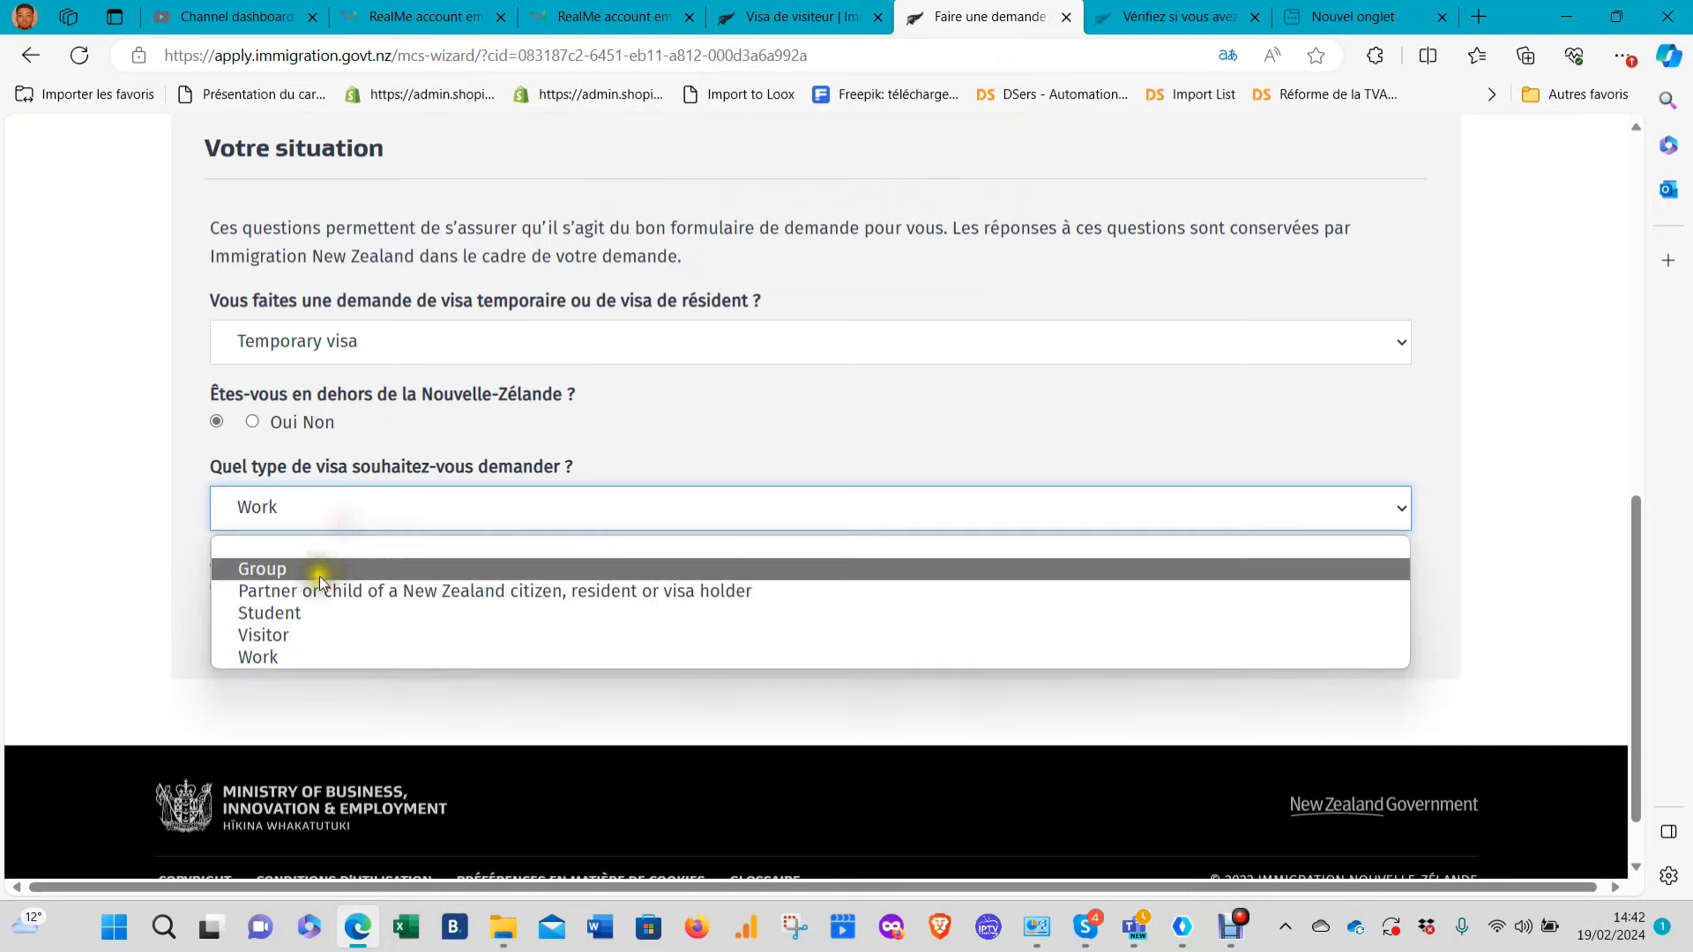
click(295, 637)
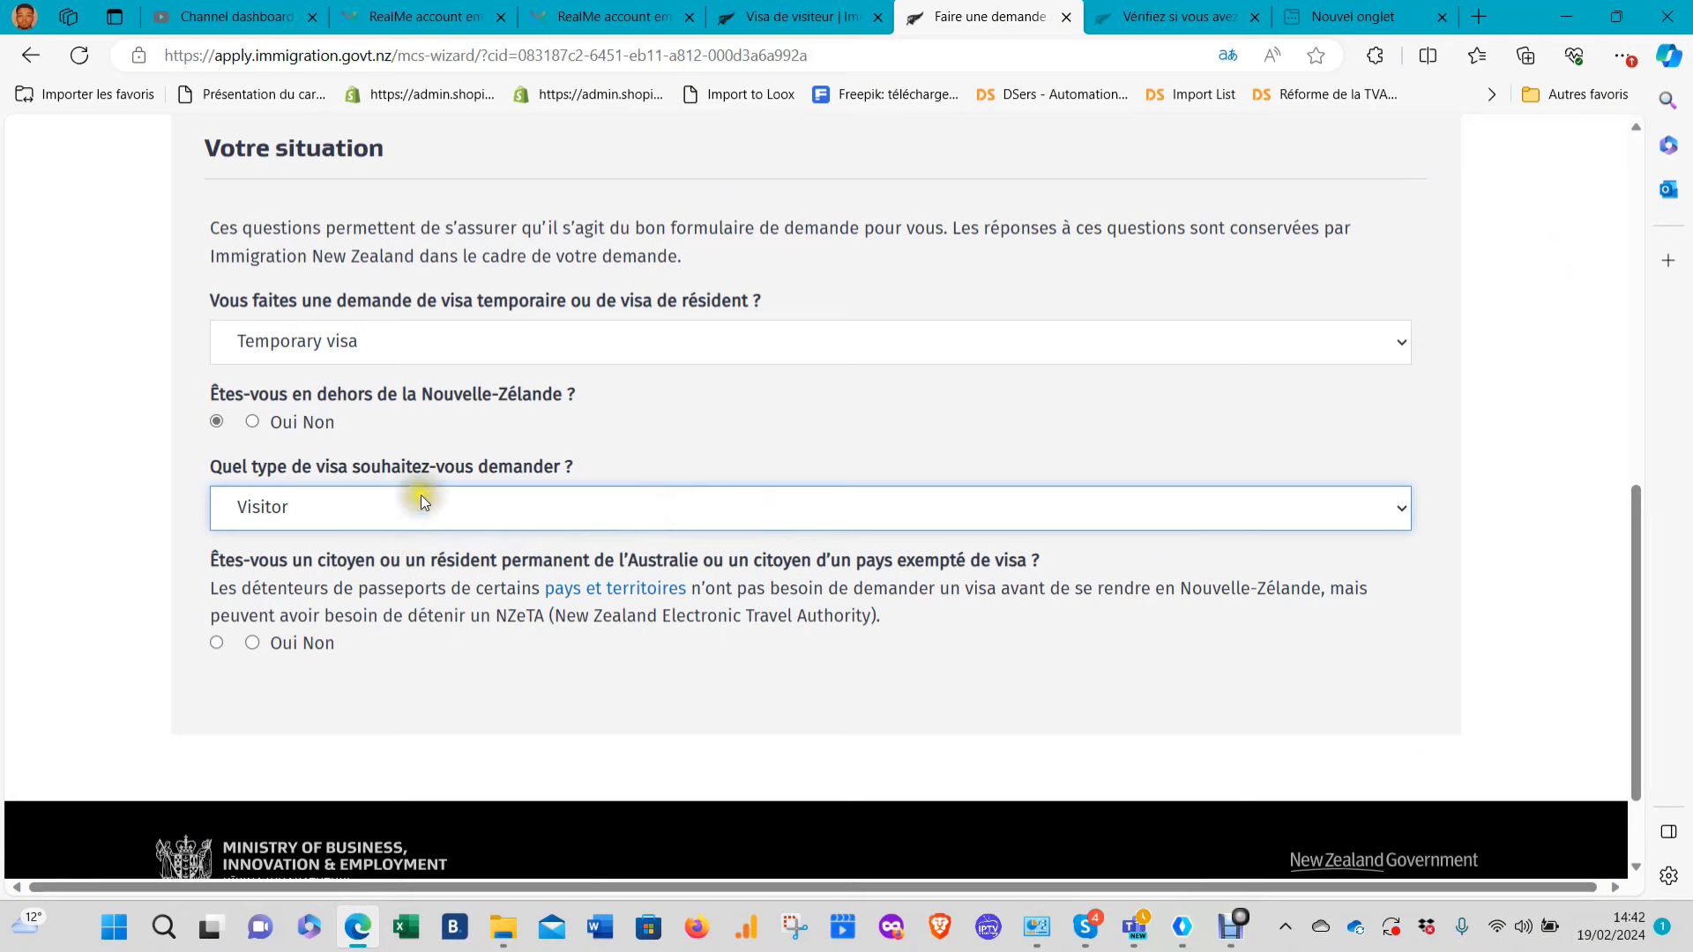
Answer Non to visa-exempt citizenship, choose Tourism or Holiday, and pick coming for a holiday
scroll(388, 562, down, 2)
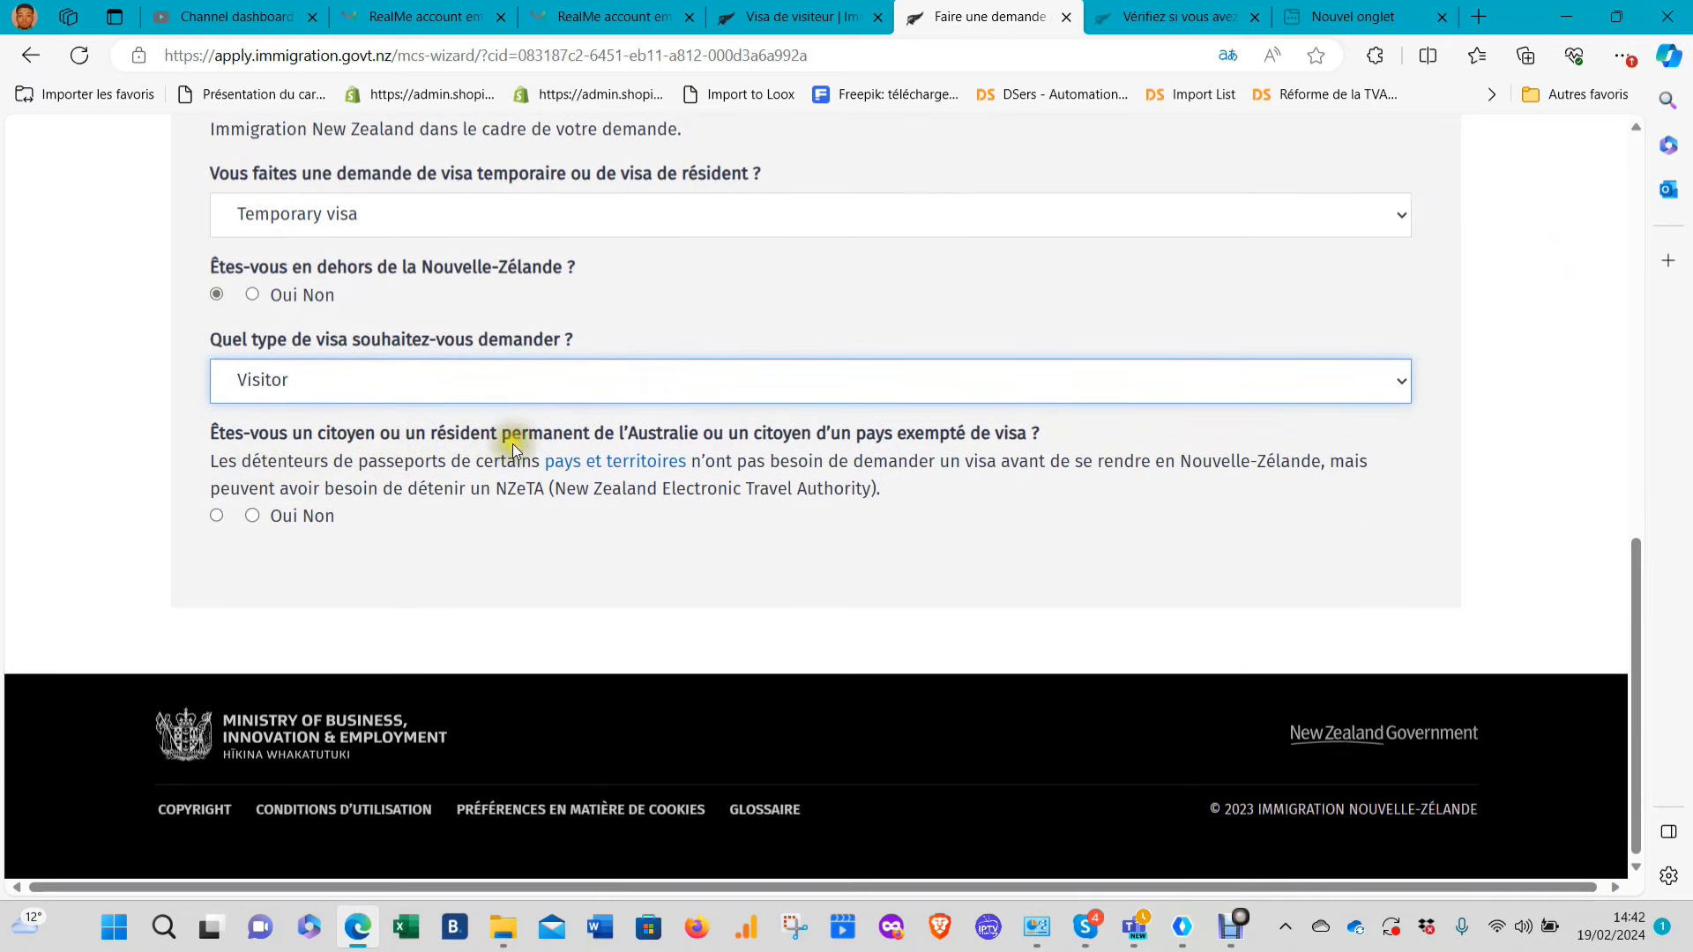
click(254, 517)
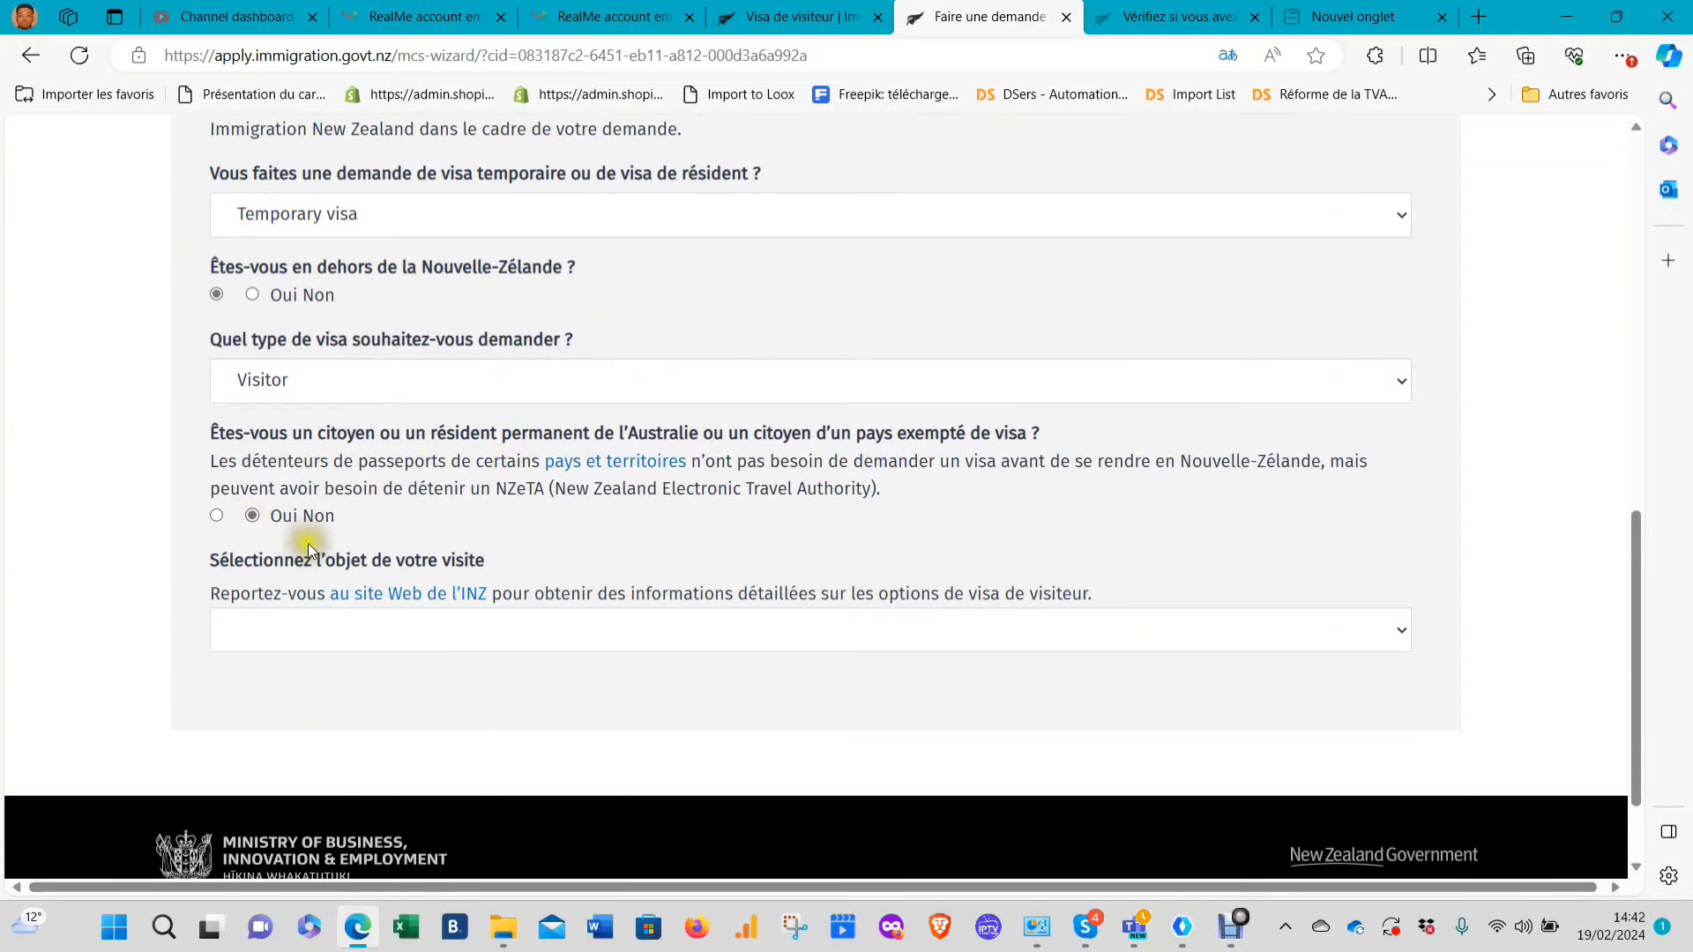
click(432, 624)
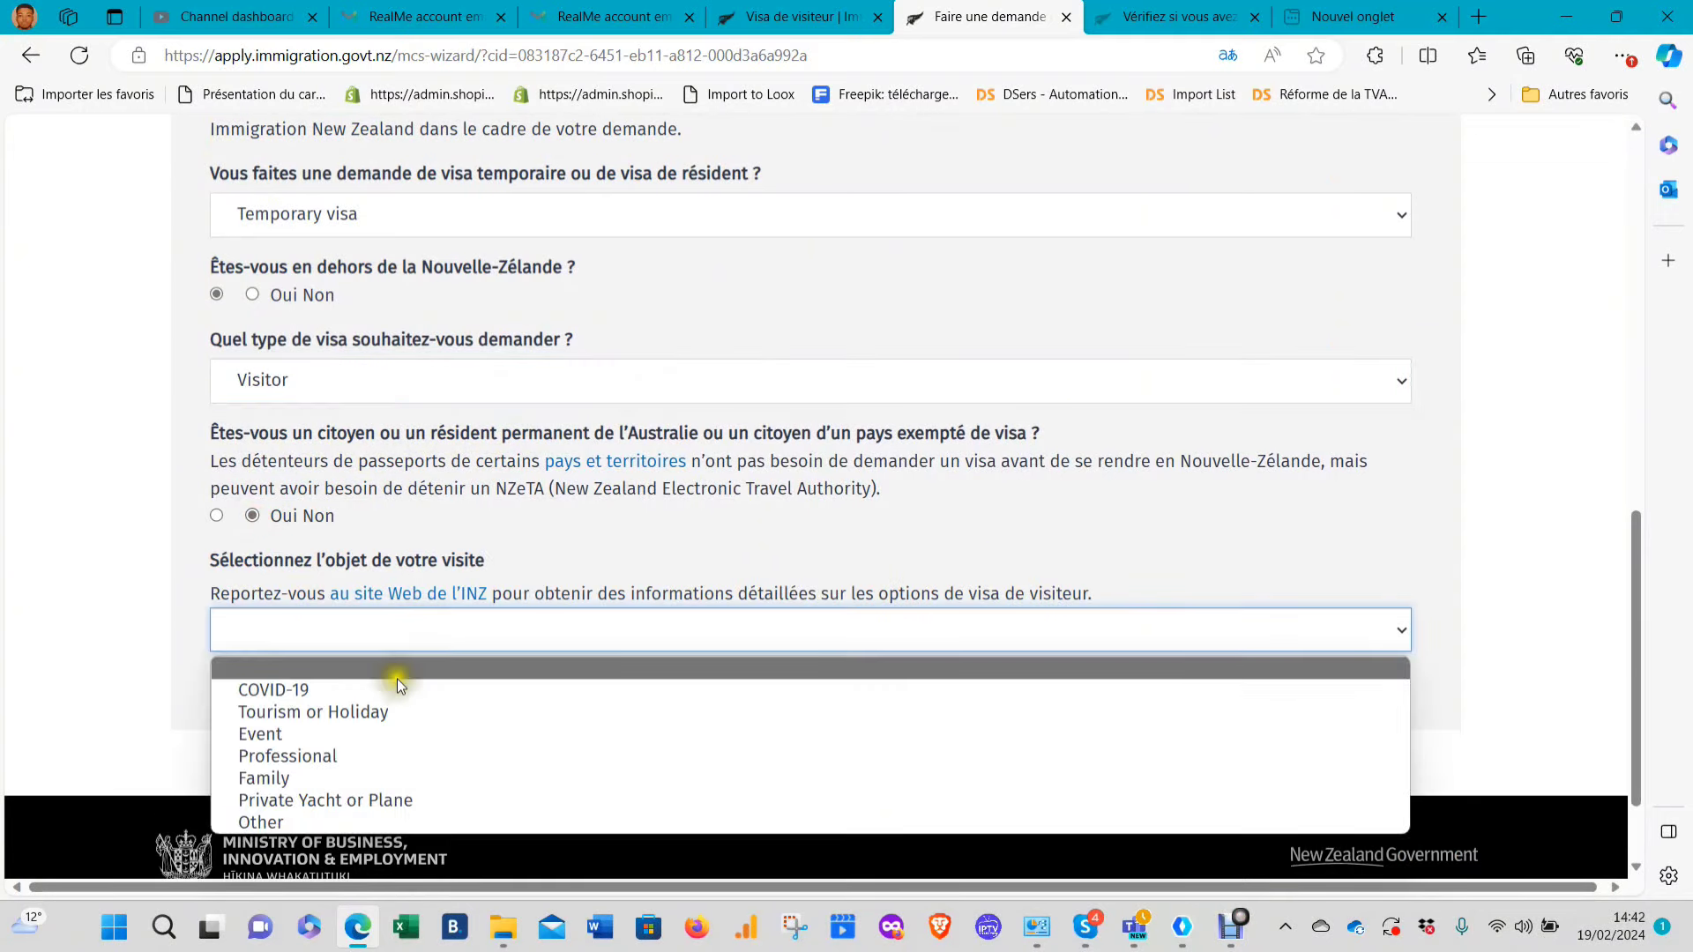
click(350, 716)
scroll(428, 671, down, 2)
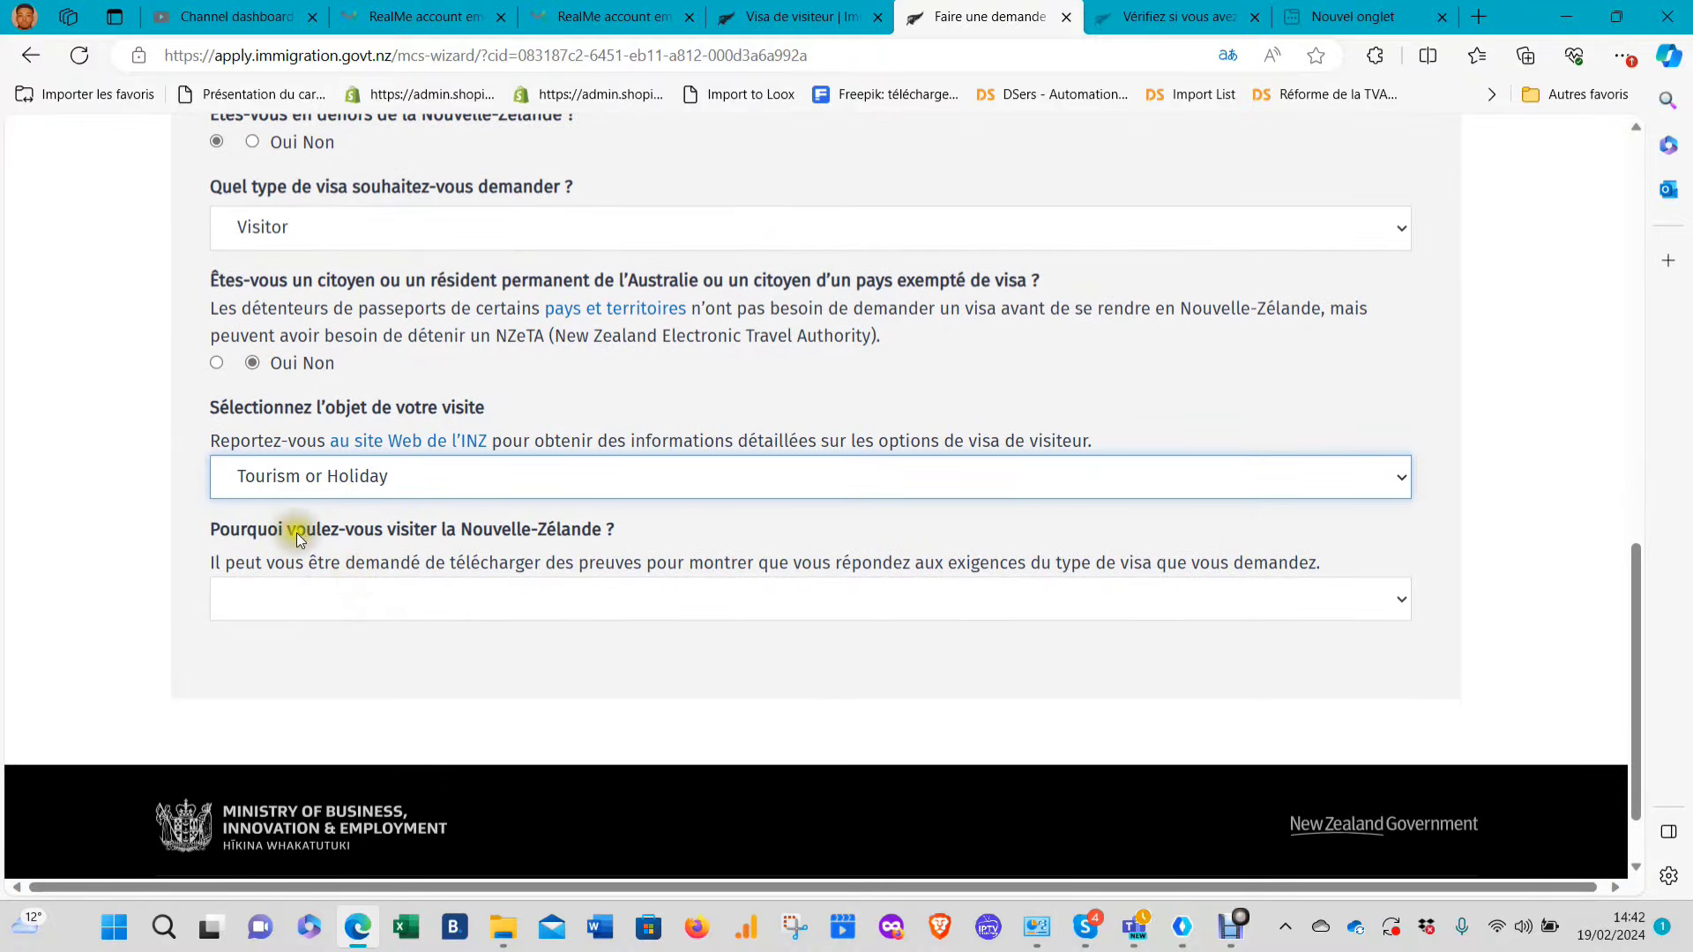
click(411, 592)
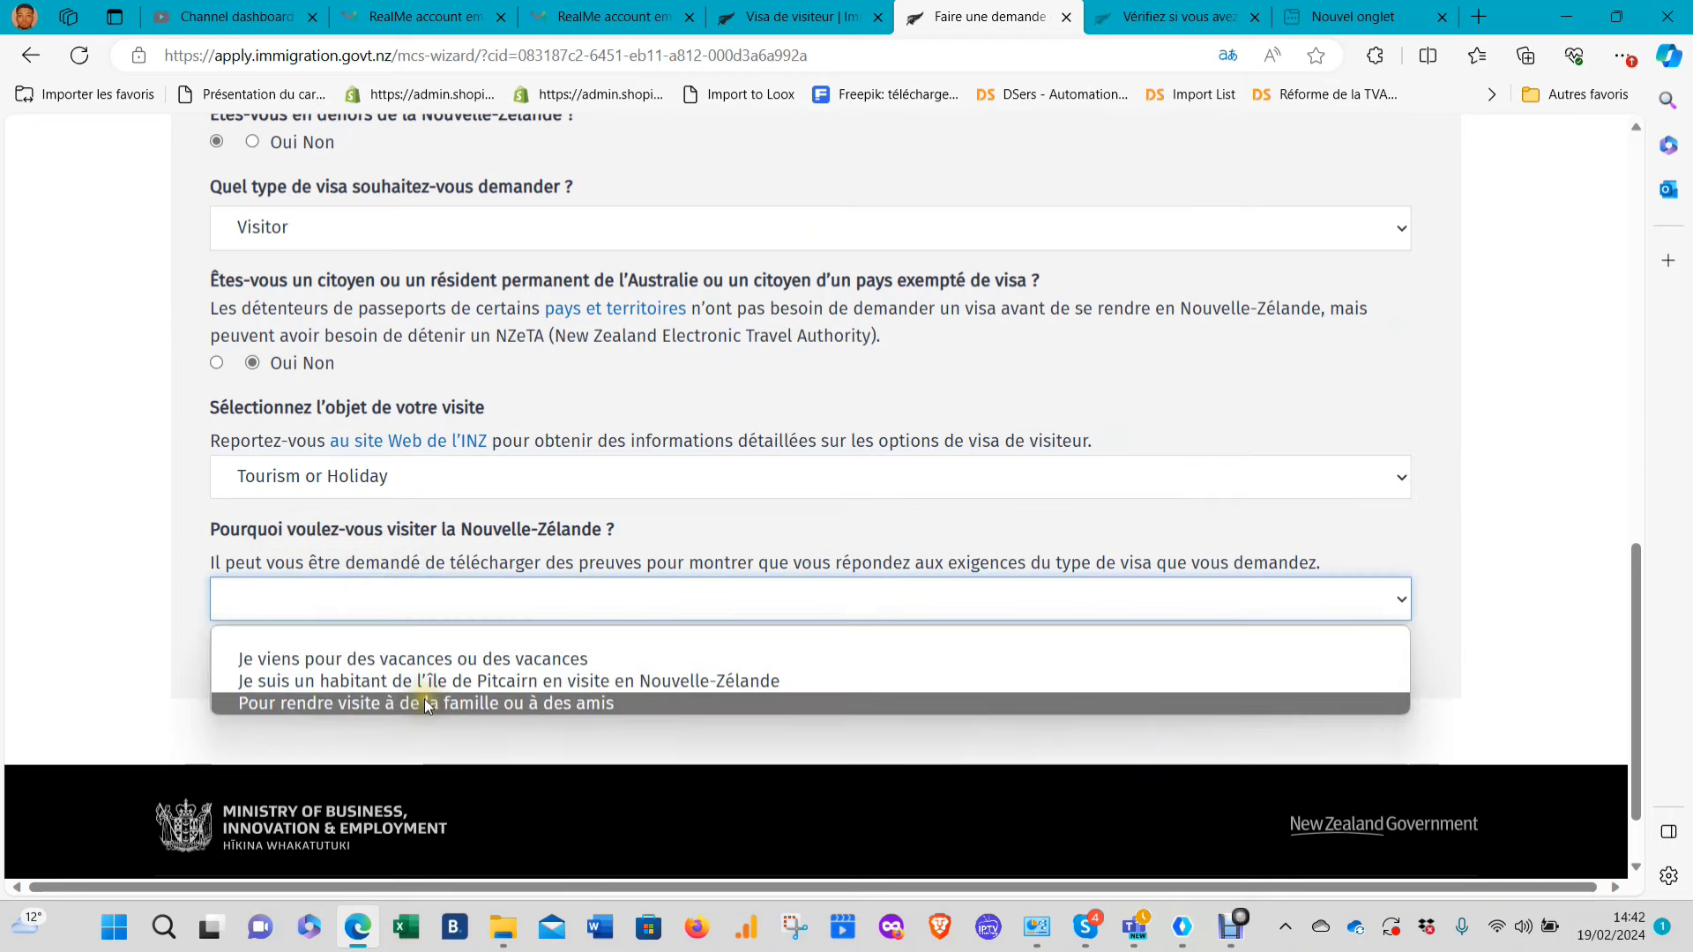
click(469, 658)
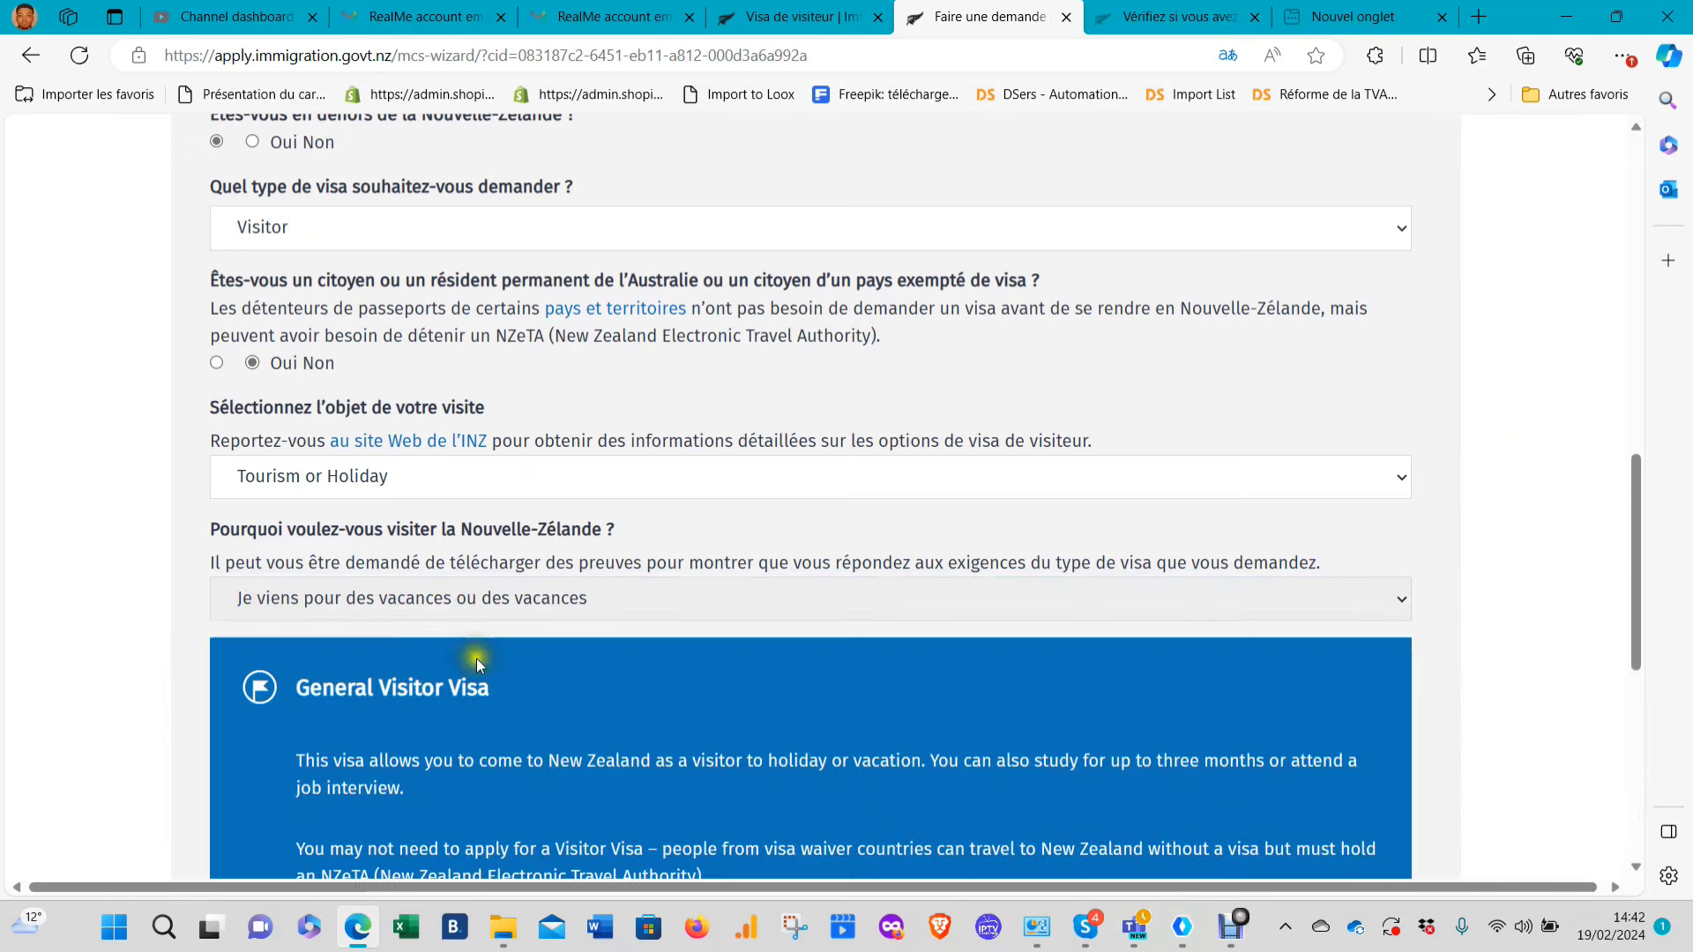
Scroll past the Visa de visiteur général panel and press COMMENCER MA CANDIDATURE
scroll(591, 661, down, 3)
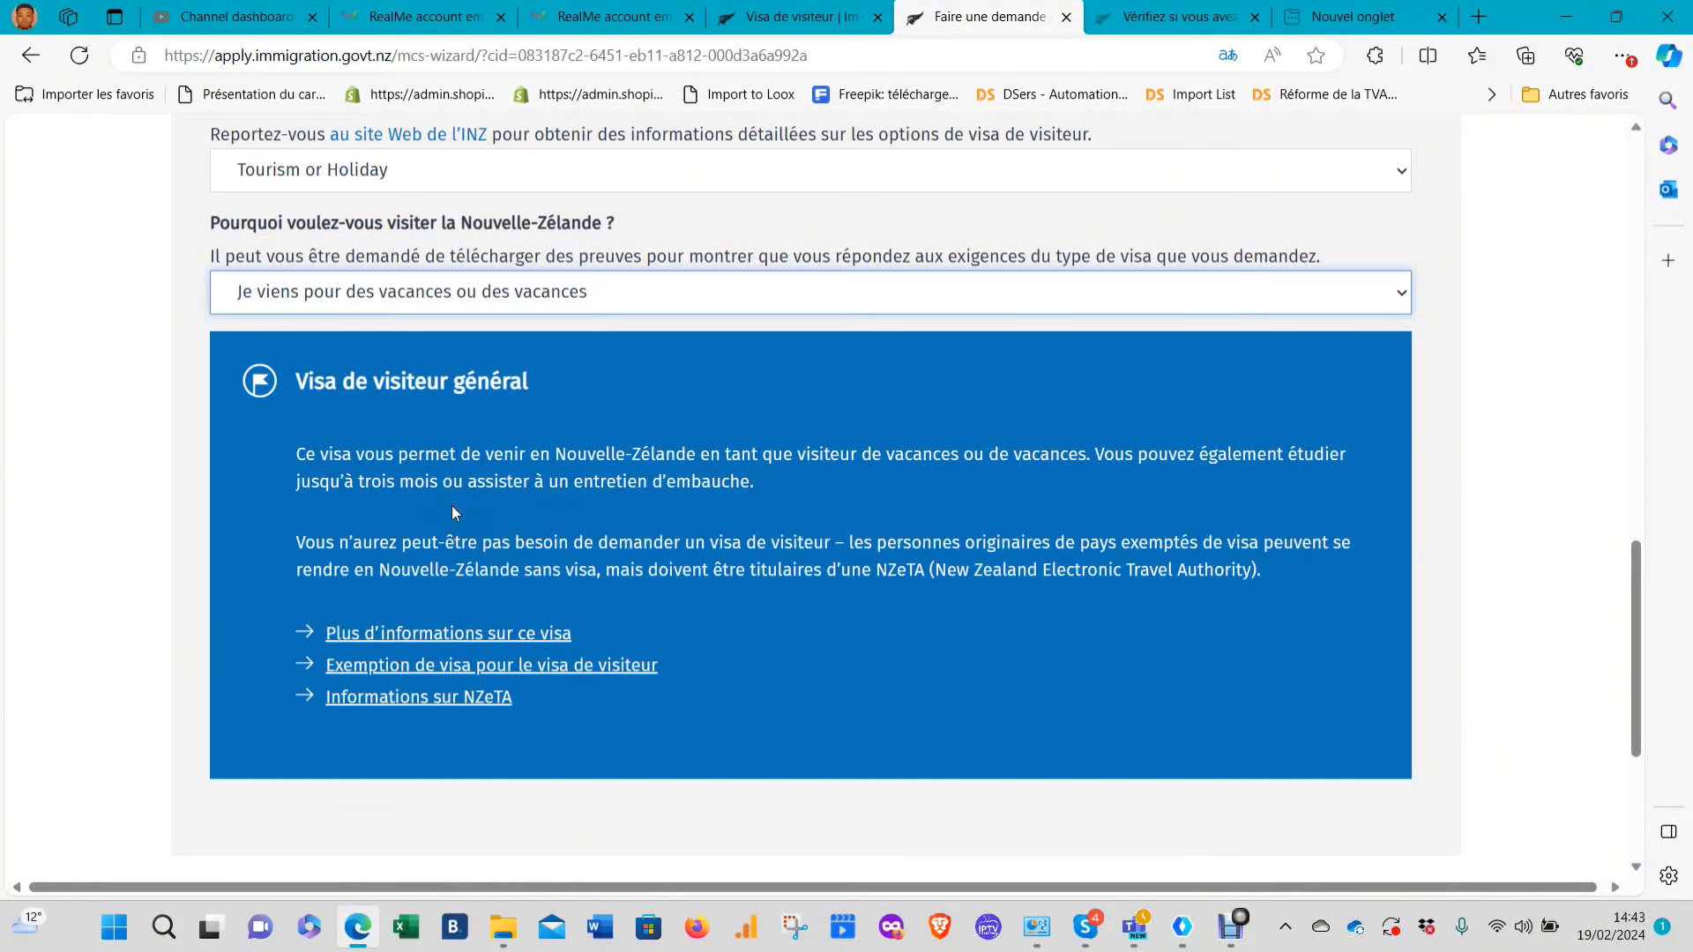
scroll(839, 552, down, 2)
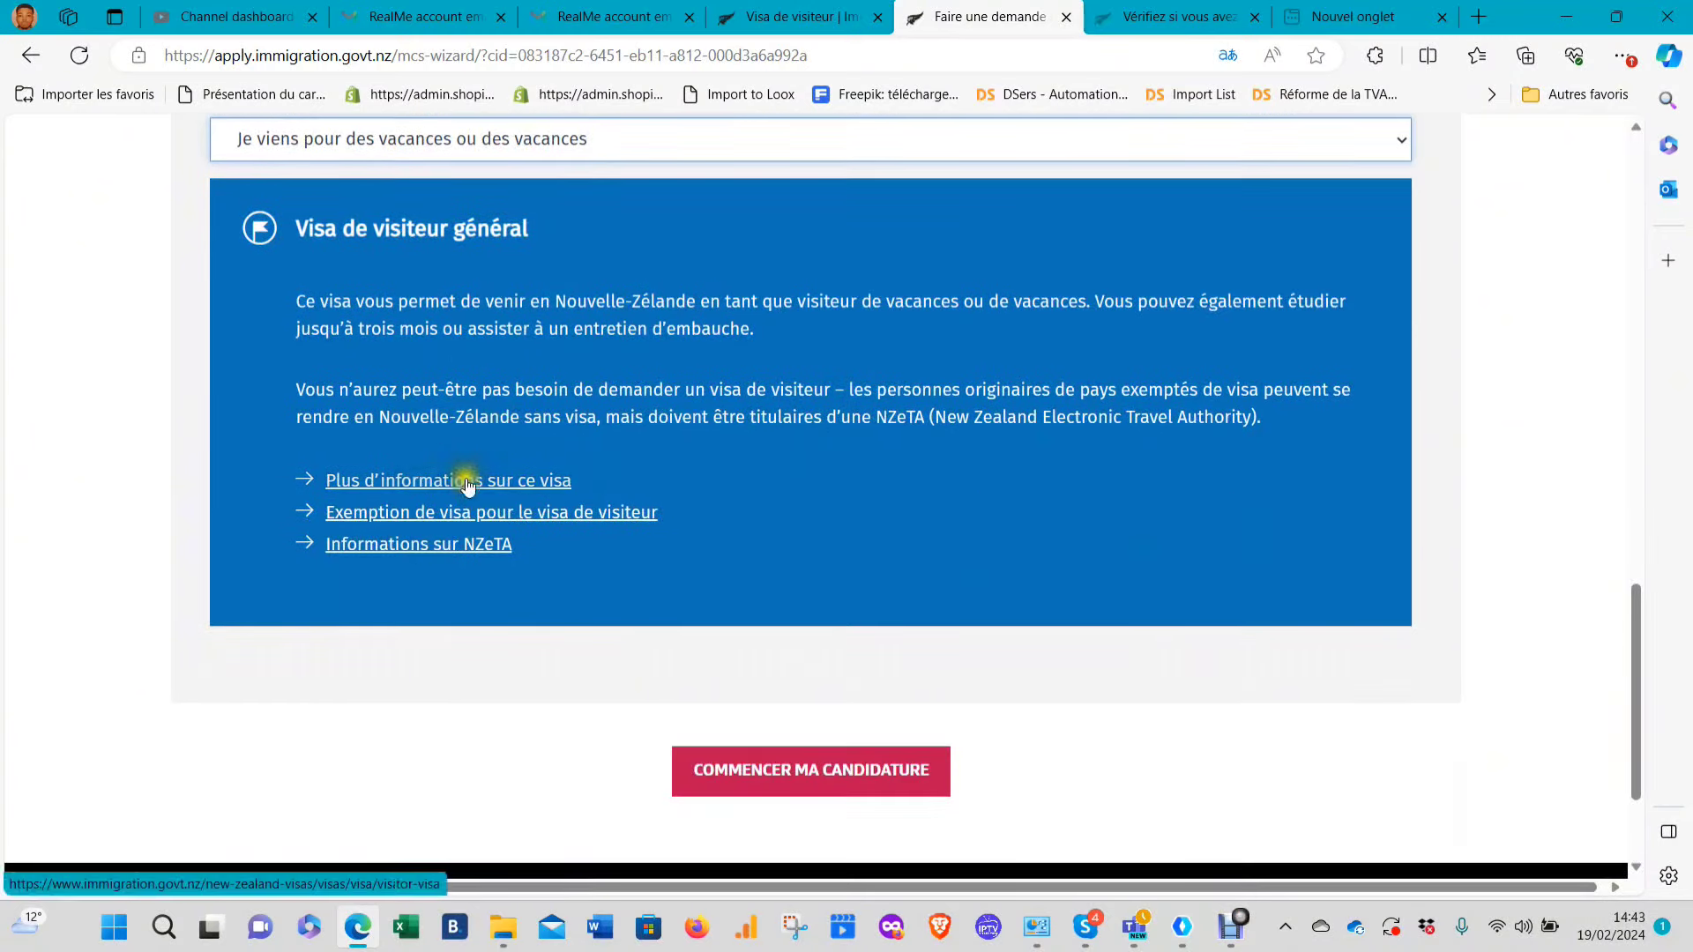
click(742, 772)
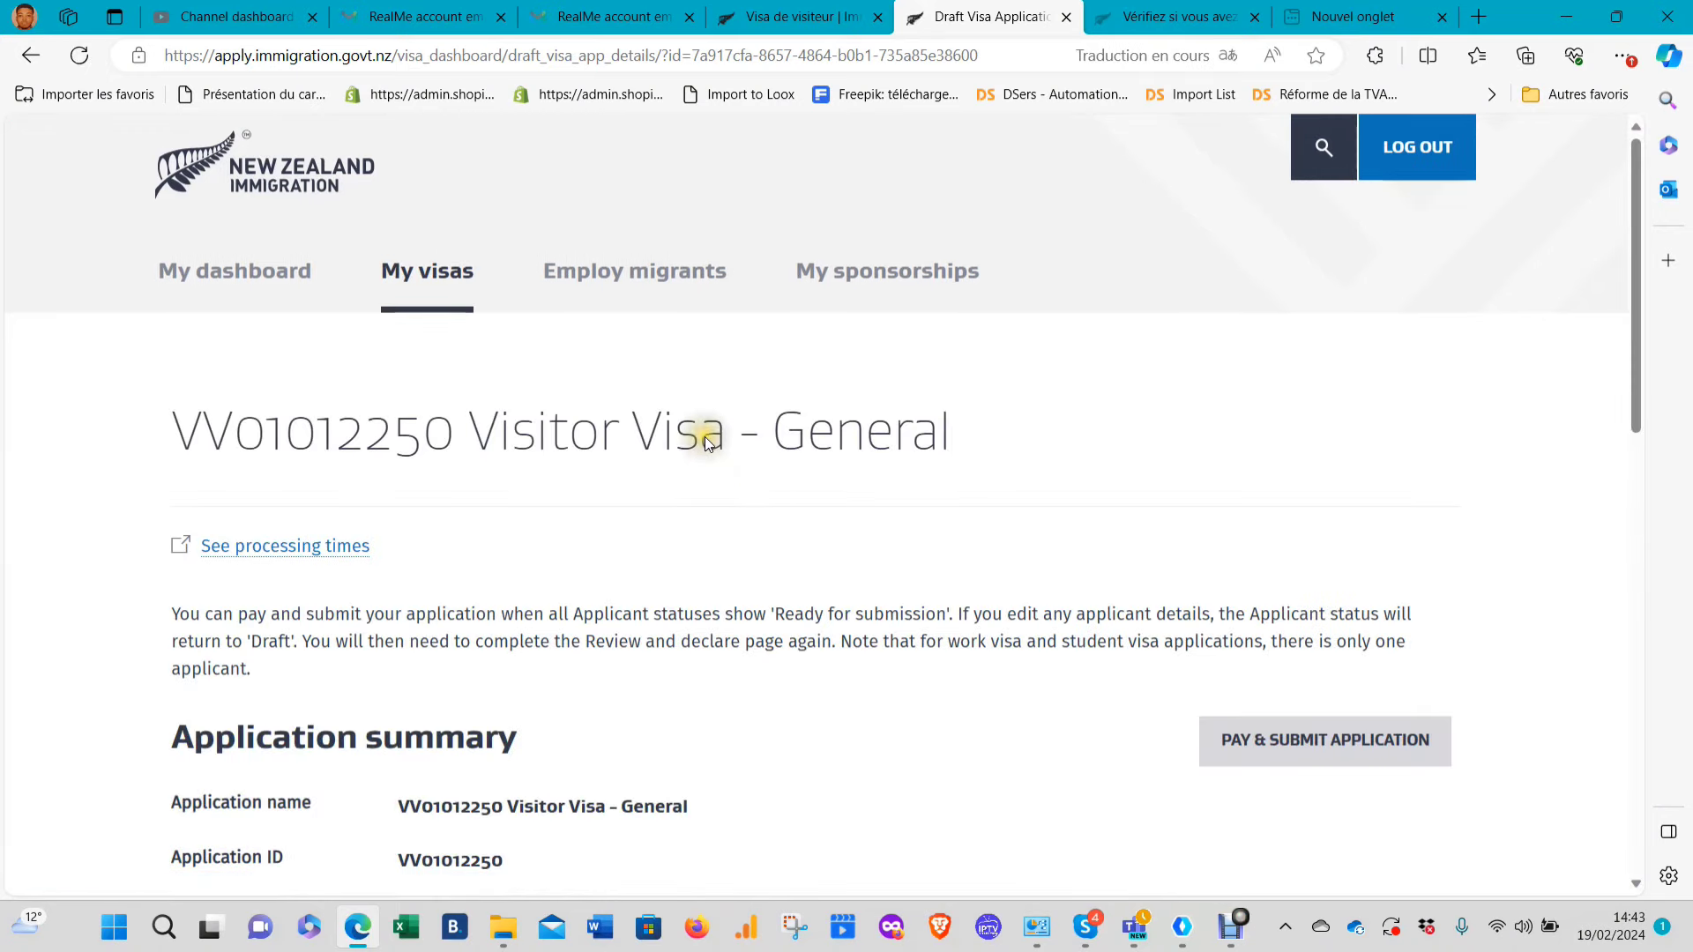
scroll(709, 471, down, 3)
scroll(711, 468, down, 3)
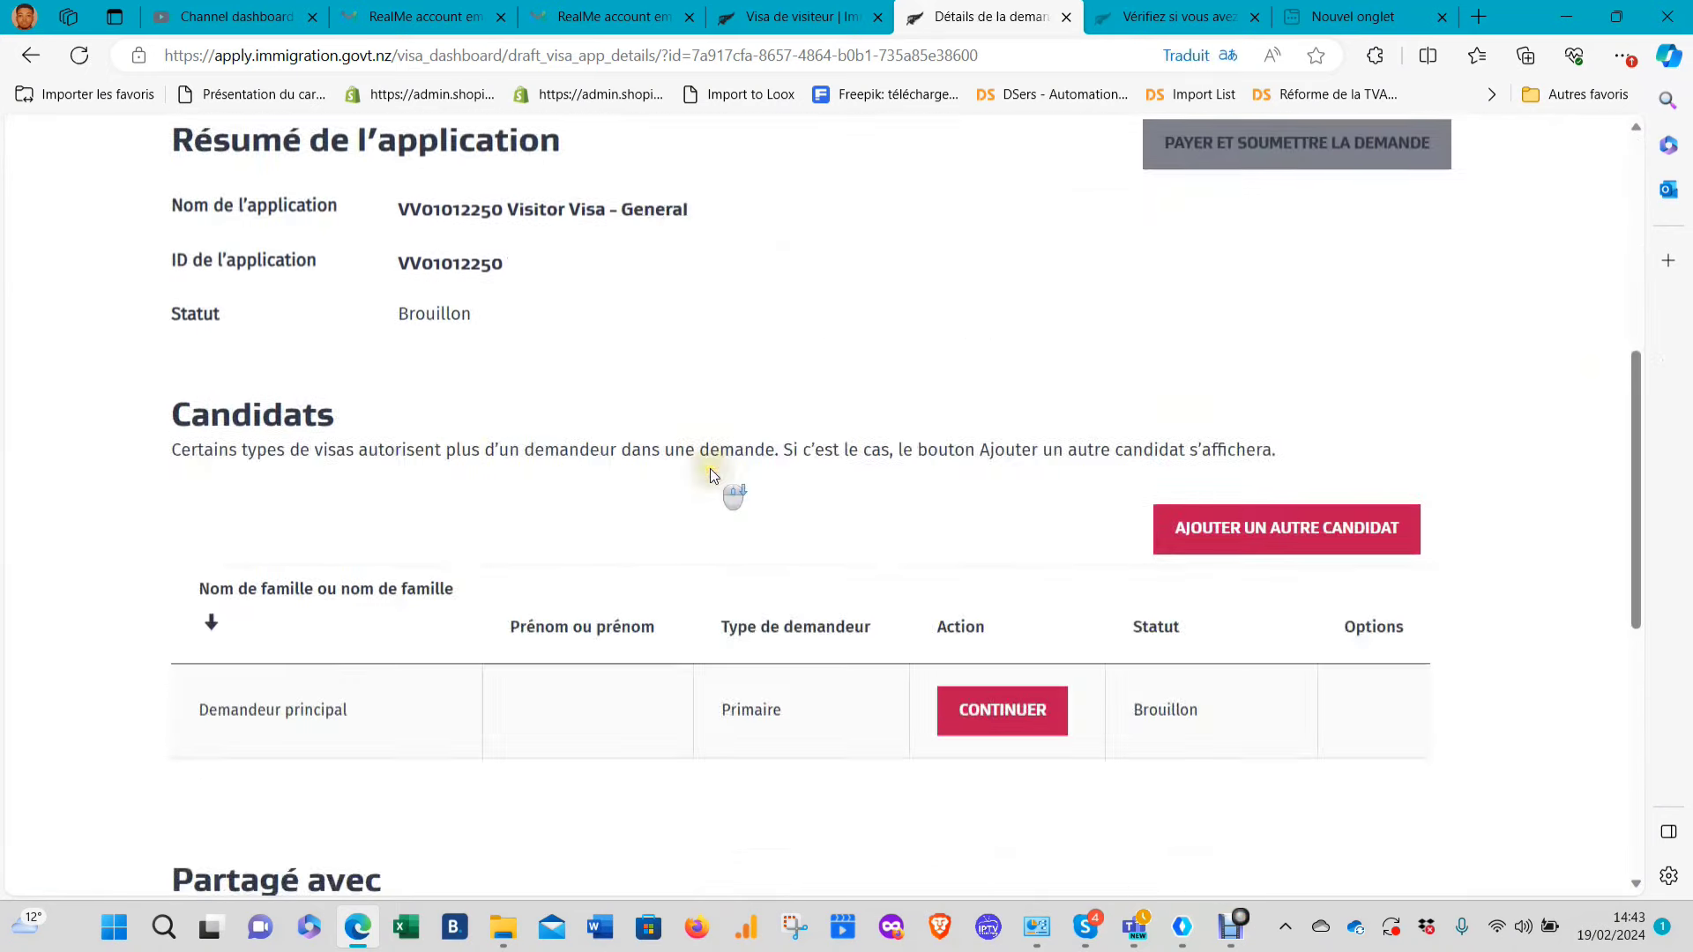
scroll(736, 442, up, 5)
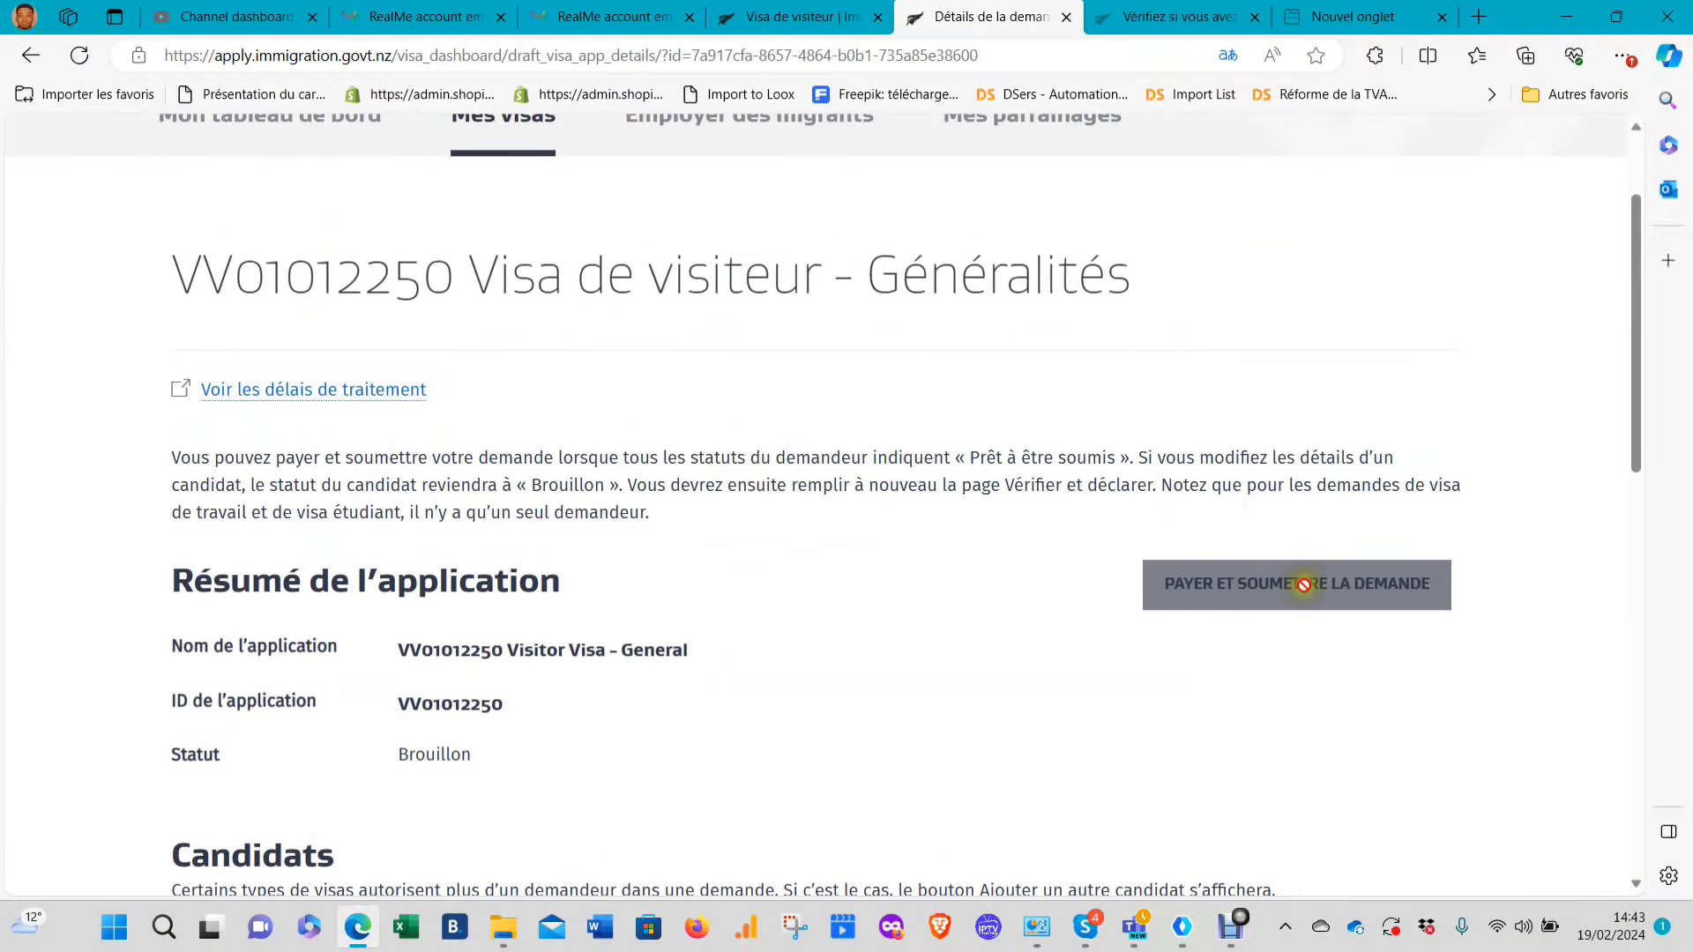
scroll(919, 571, down, 2)
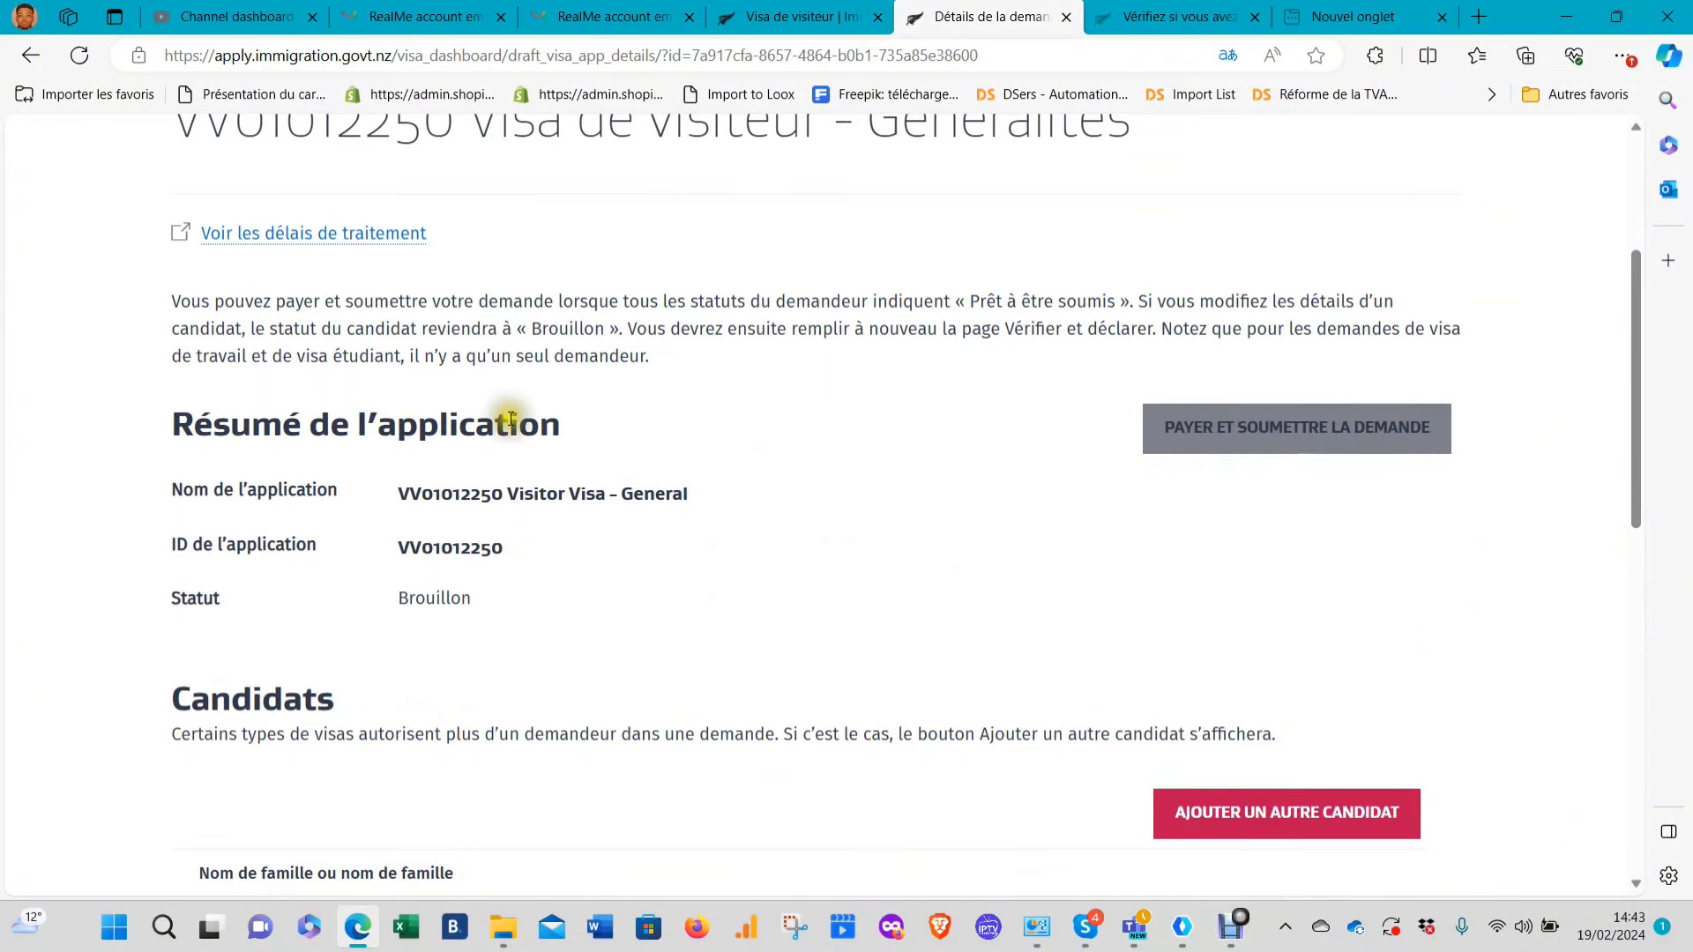
scroll(507, 458, down, 2)
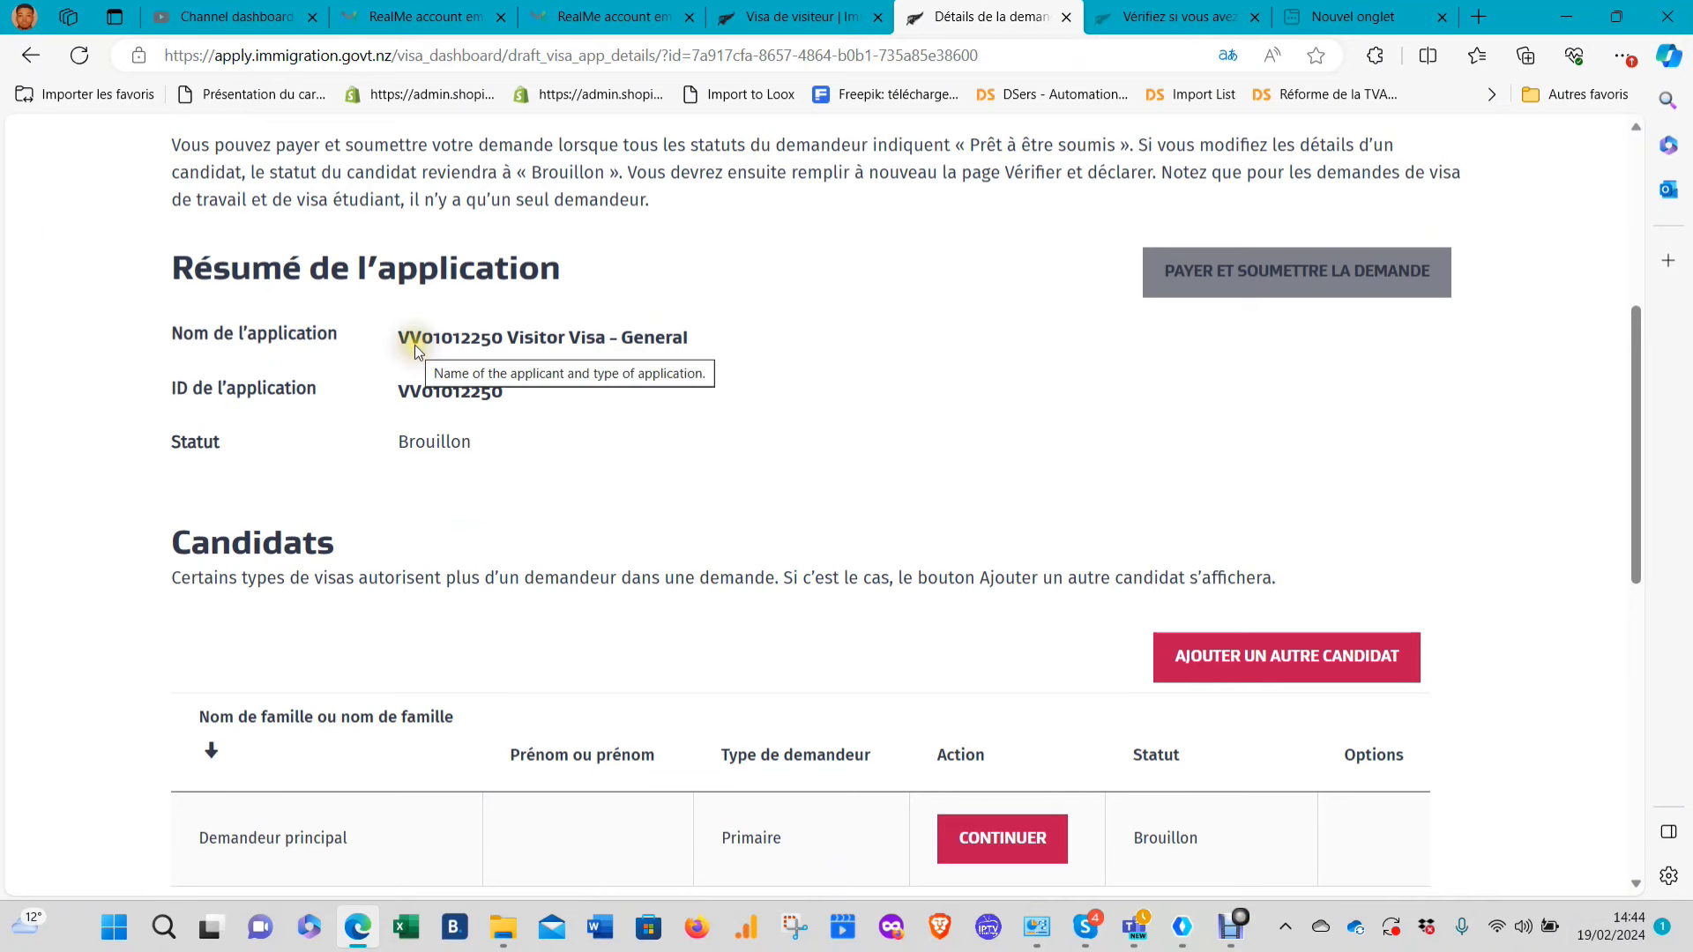
drag(407, 339, 506, 339)
drag(403, 391, 533, 450)
scroll(548, 430, up, 5)
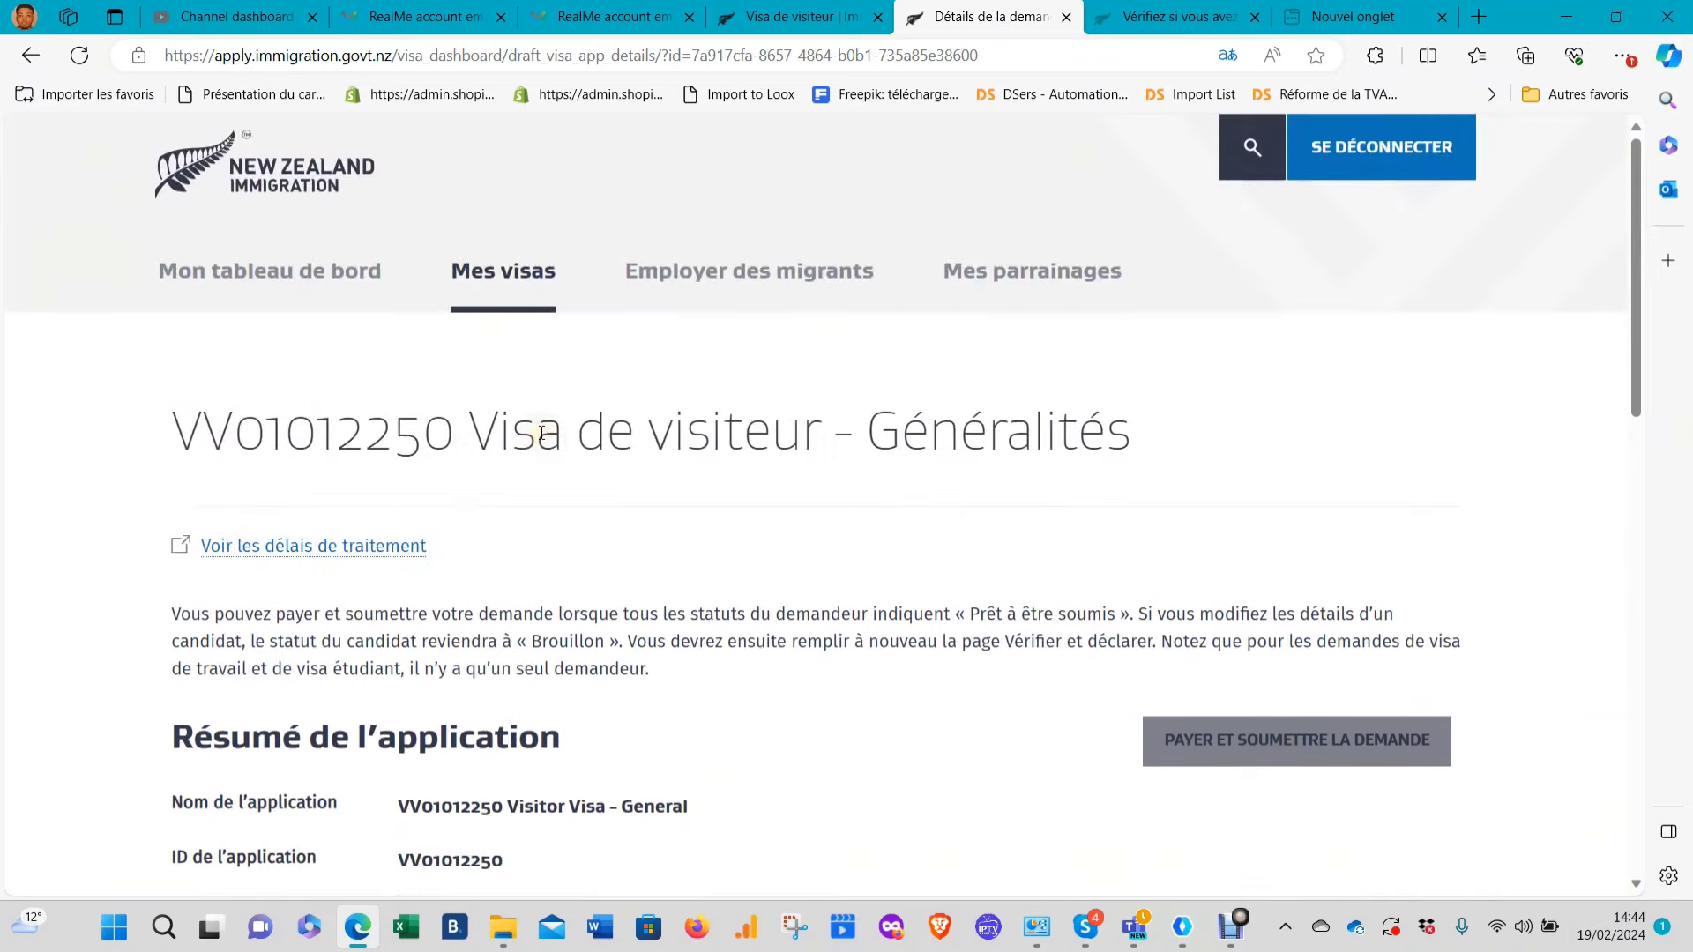
scroll(561, 431, down, 5)
scroll(569, 430, down, 4)
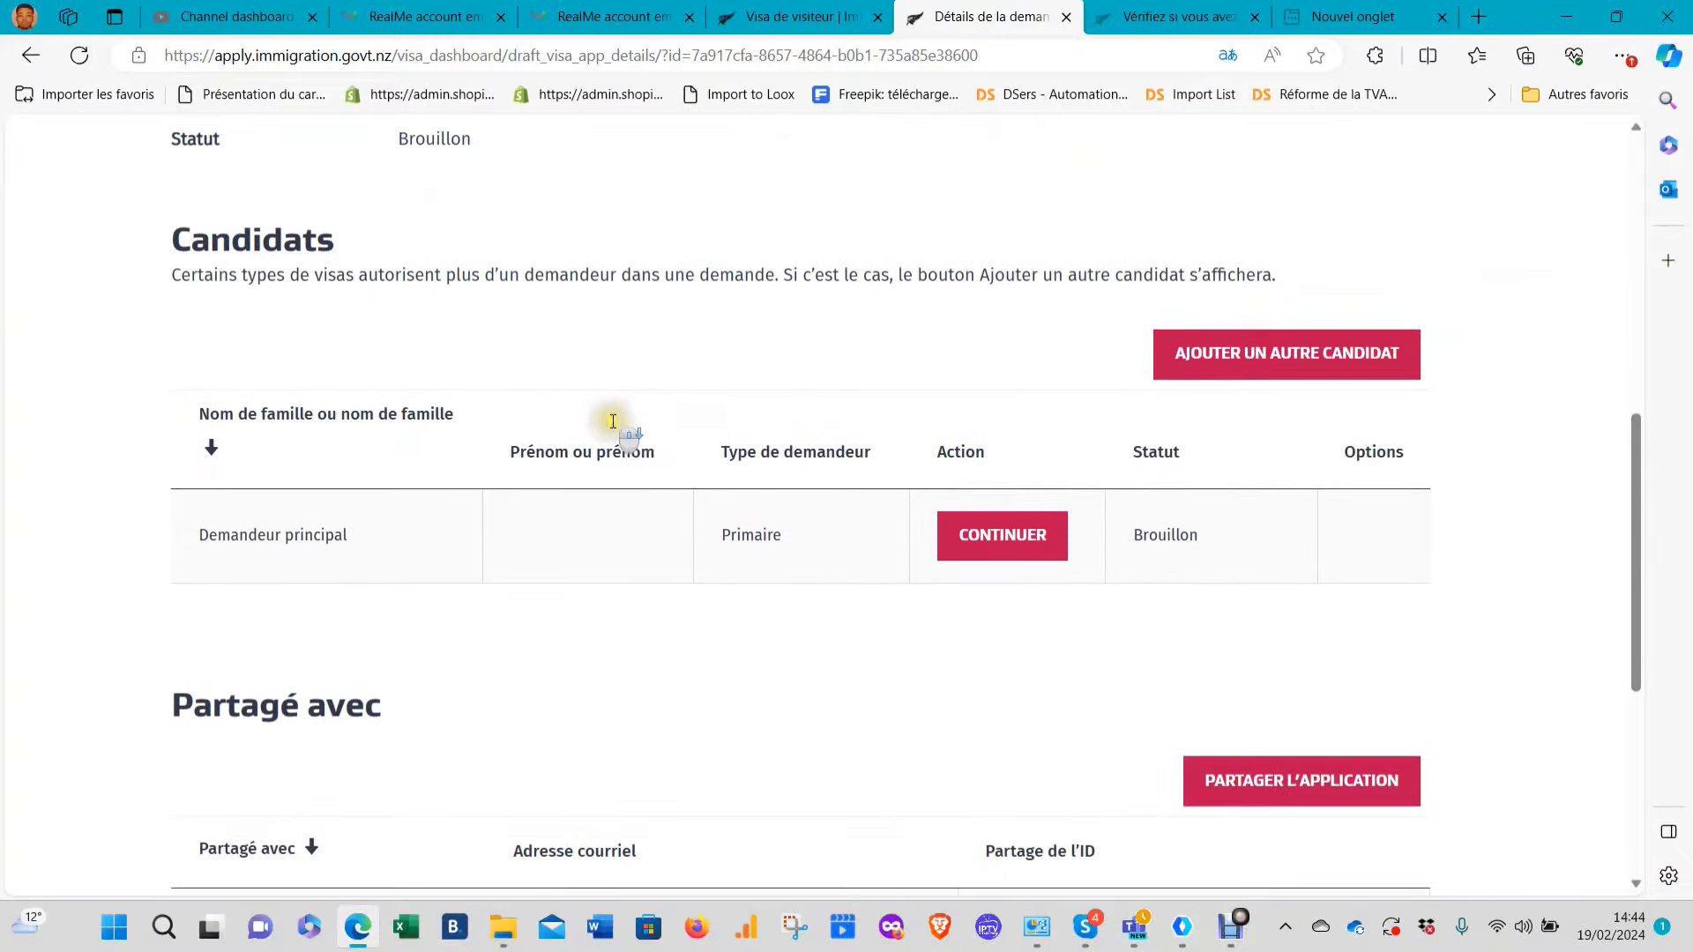
drag(159, 265, 310, 291)
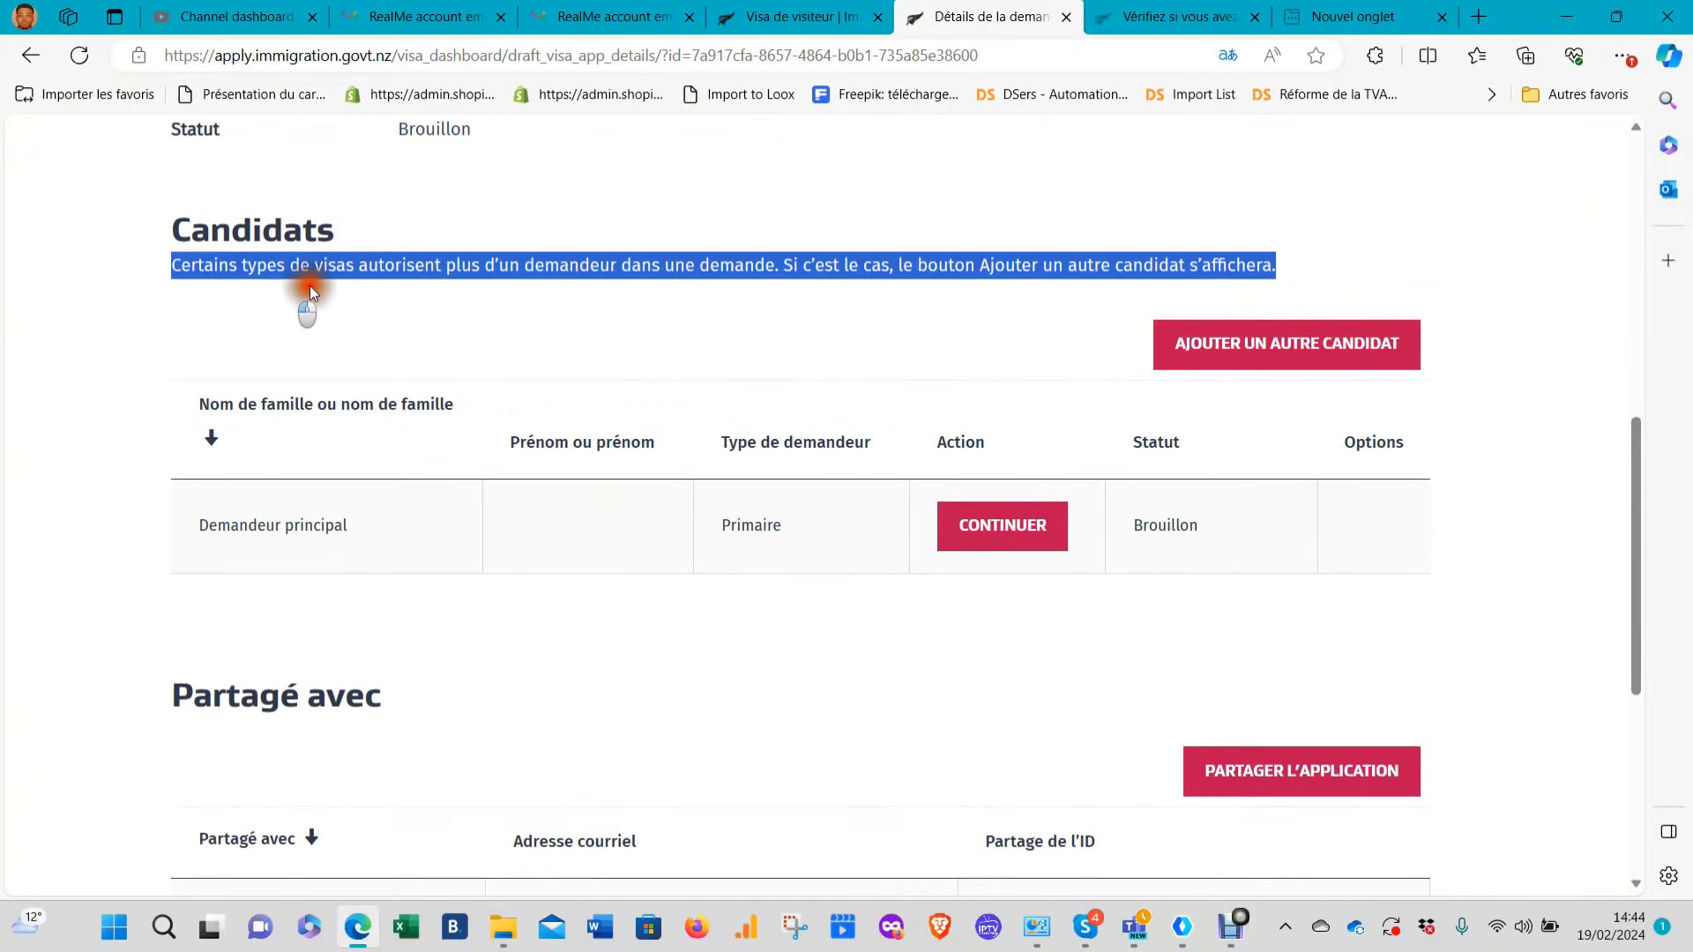
click(489, 319)
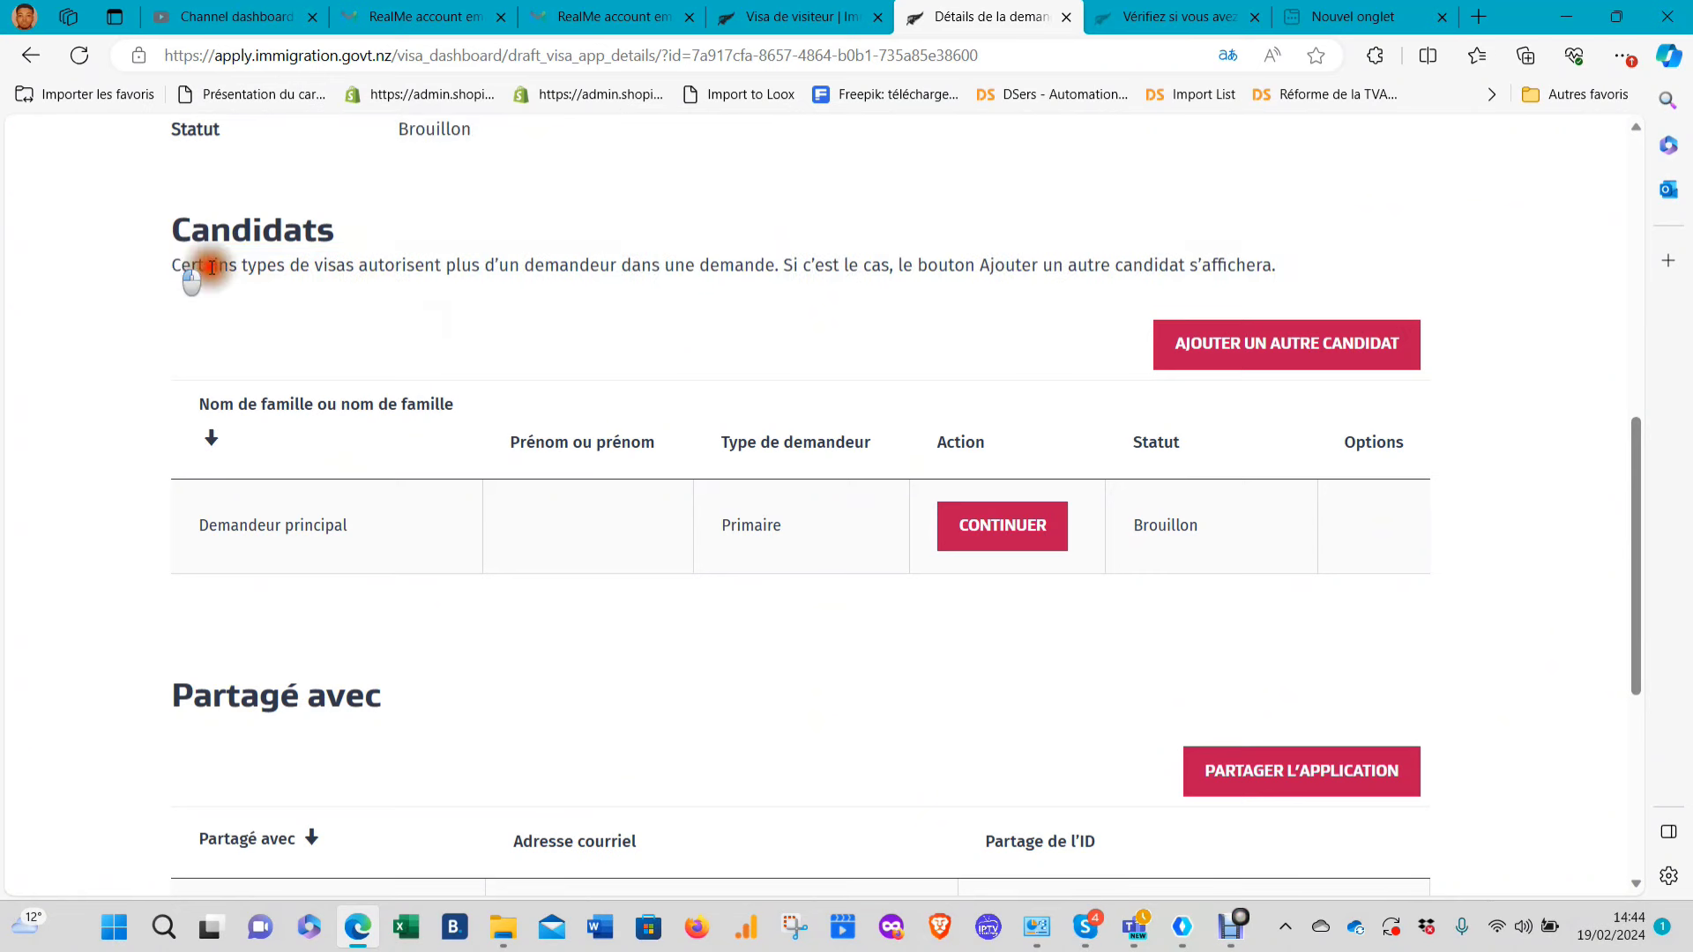
drag(170, 265, 354, 287)
click(424, 324)
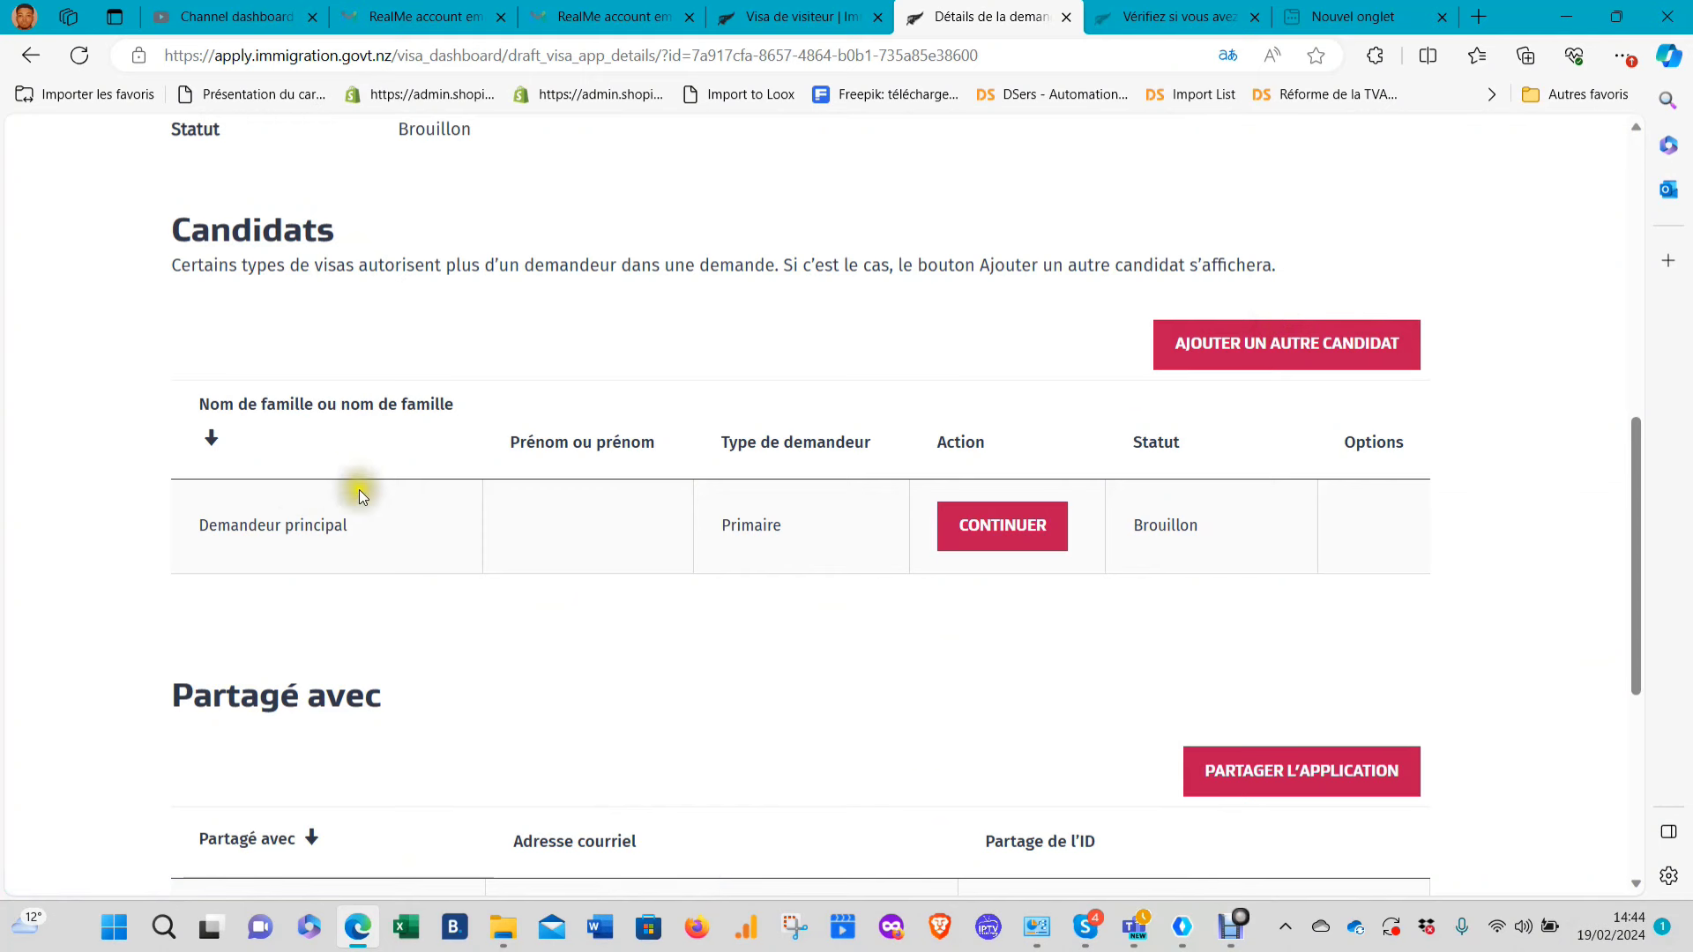
Continue the Demandeur principal draft and get through the loading dialog to Données d'identité
click(1006, 529)
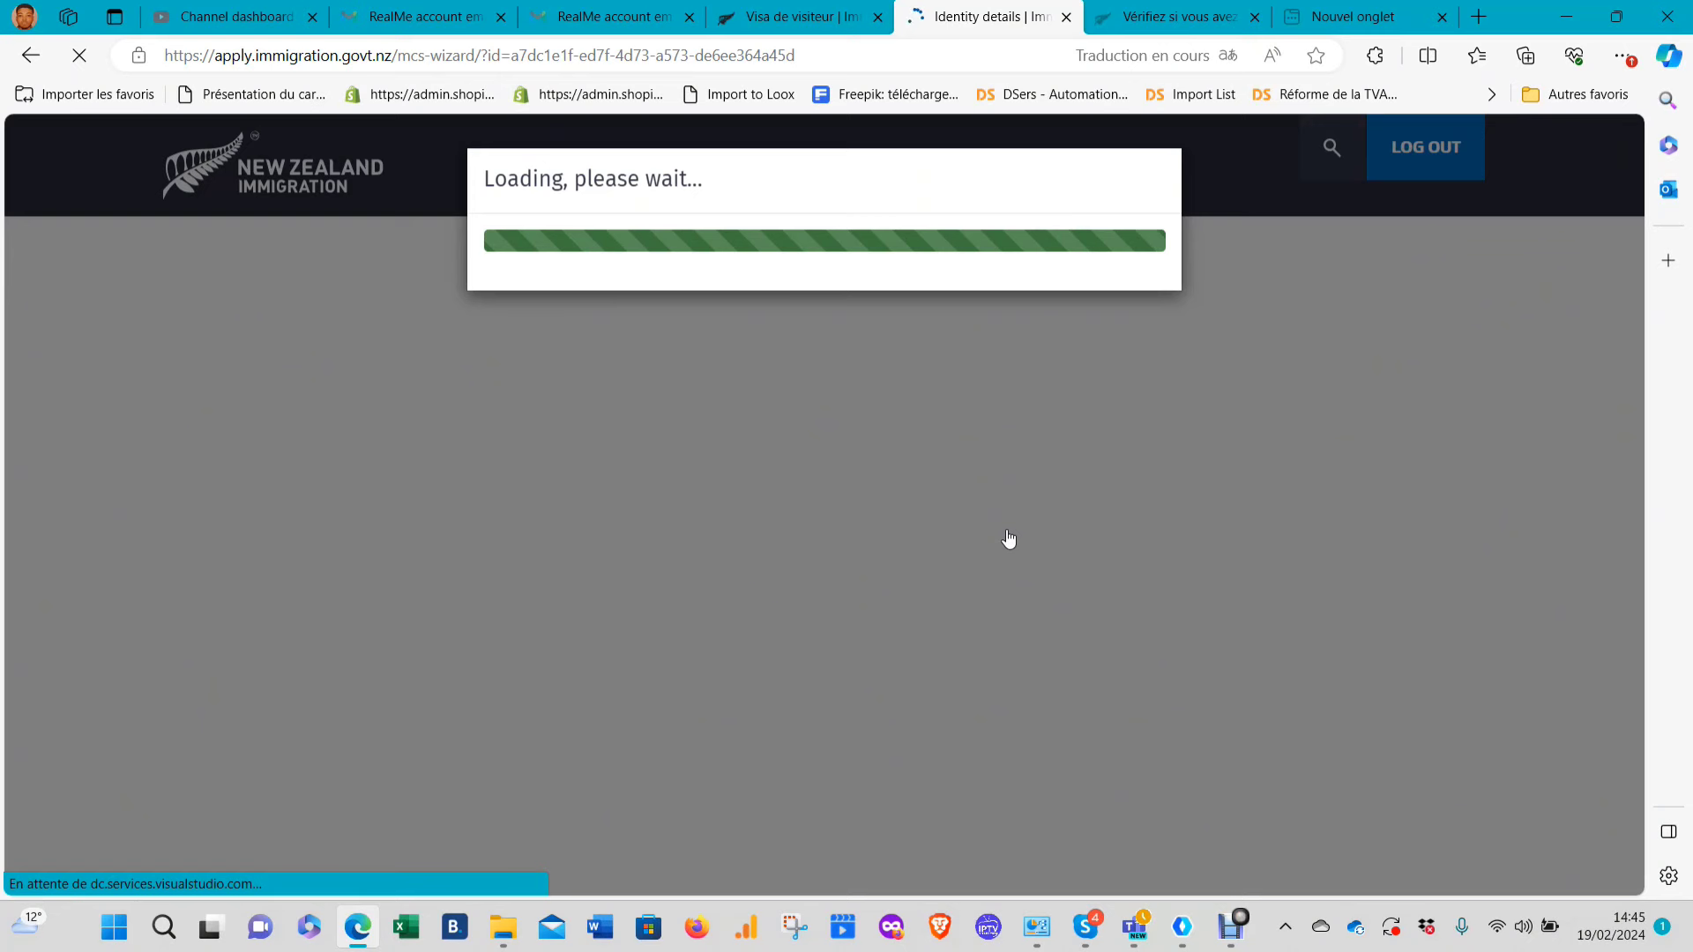
click(798, 439)
click(706, 244)
click(685, 415)
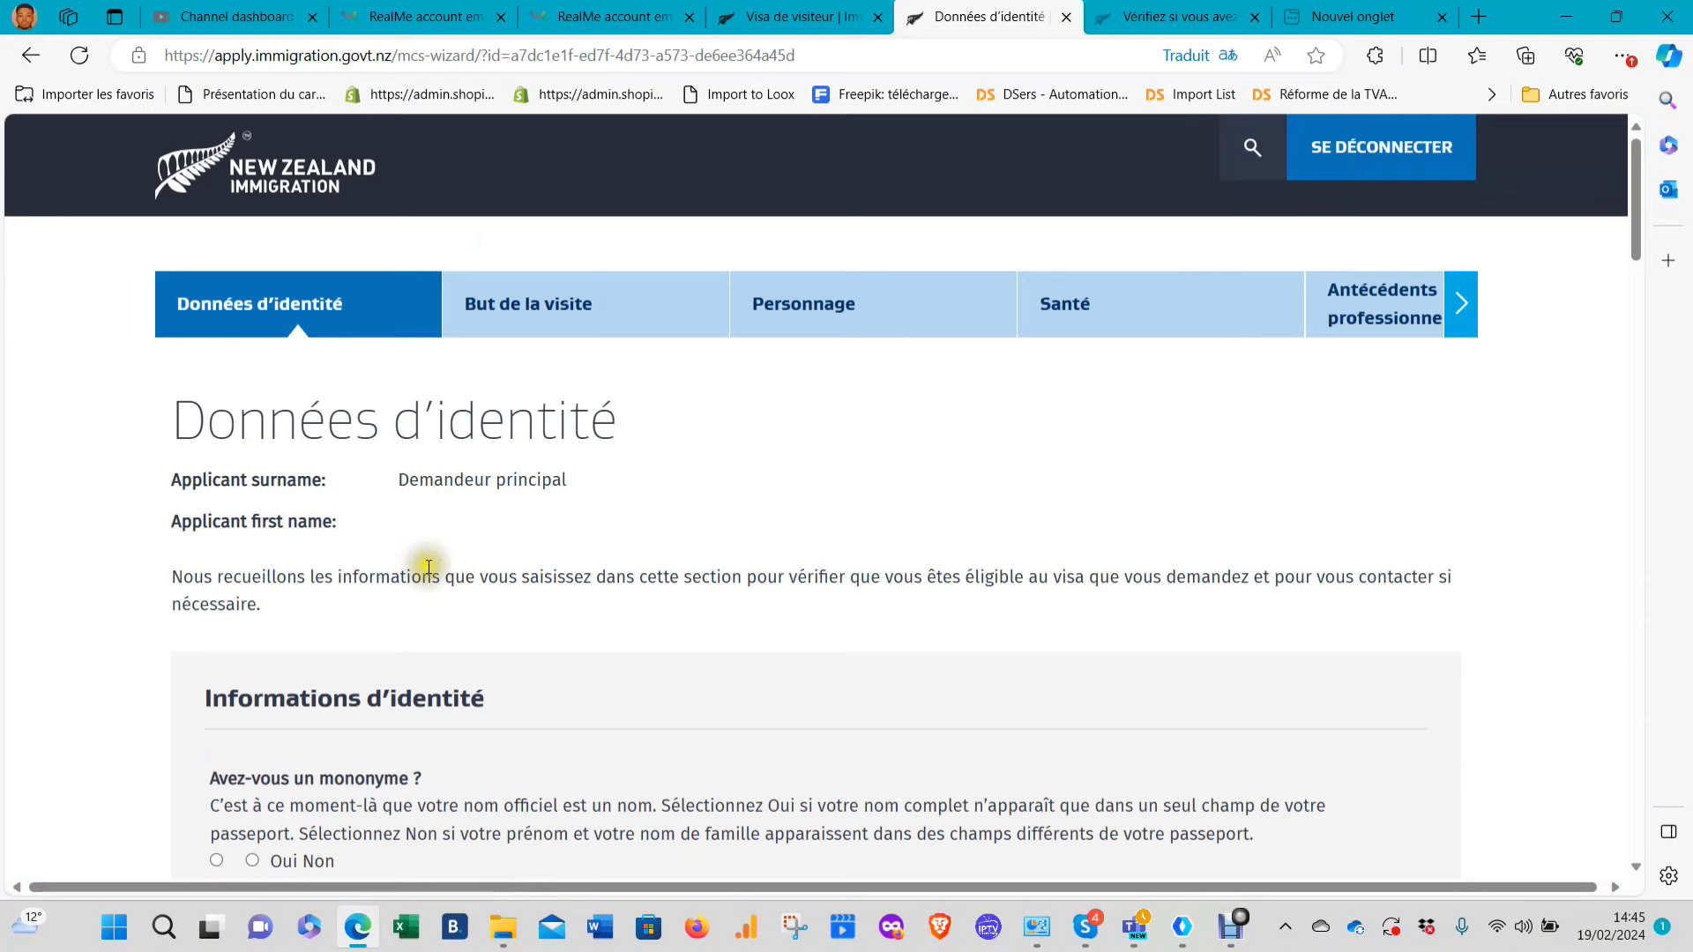
Scroll through the Données d'identité sections and back up to Informations d'identité
scroll(432, 560, down, 5)
scroll(649, 388, down, 11)
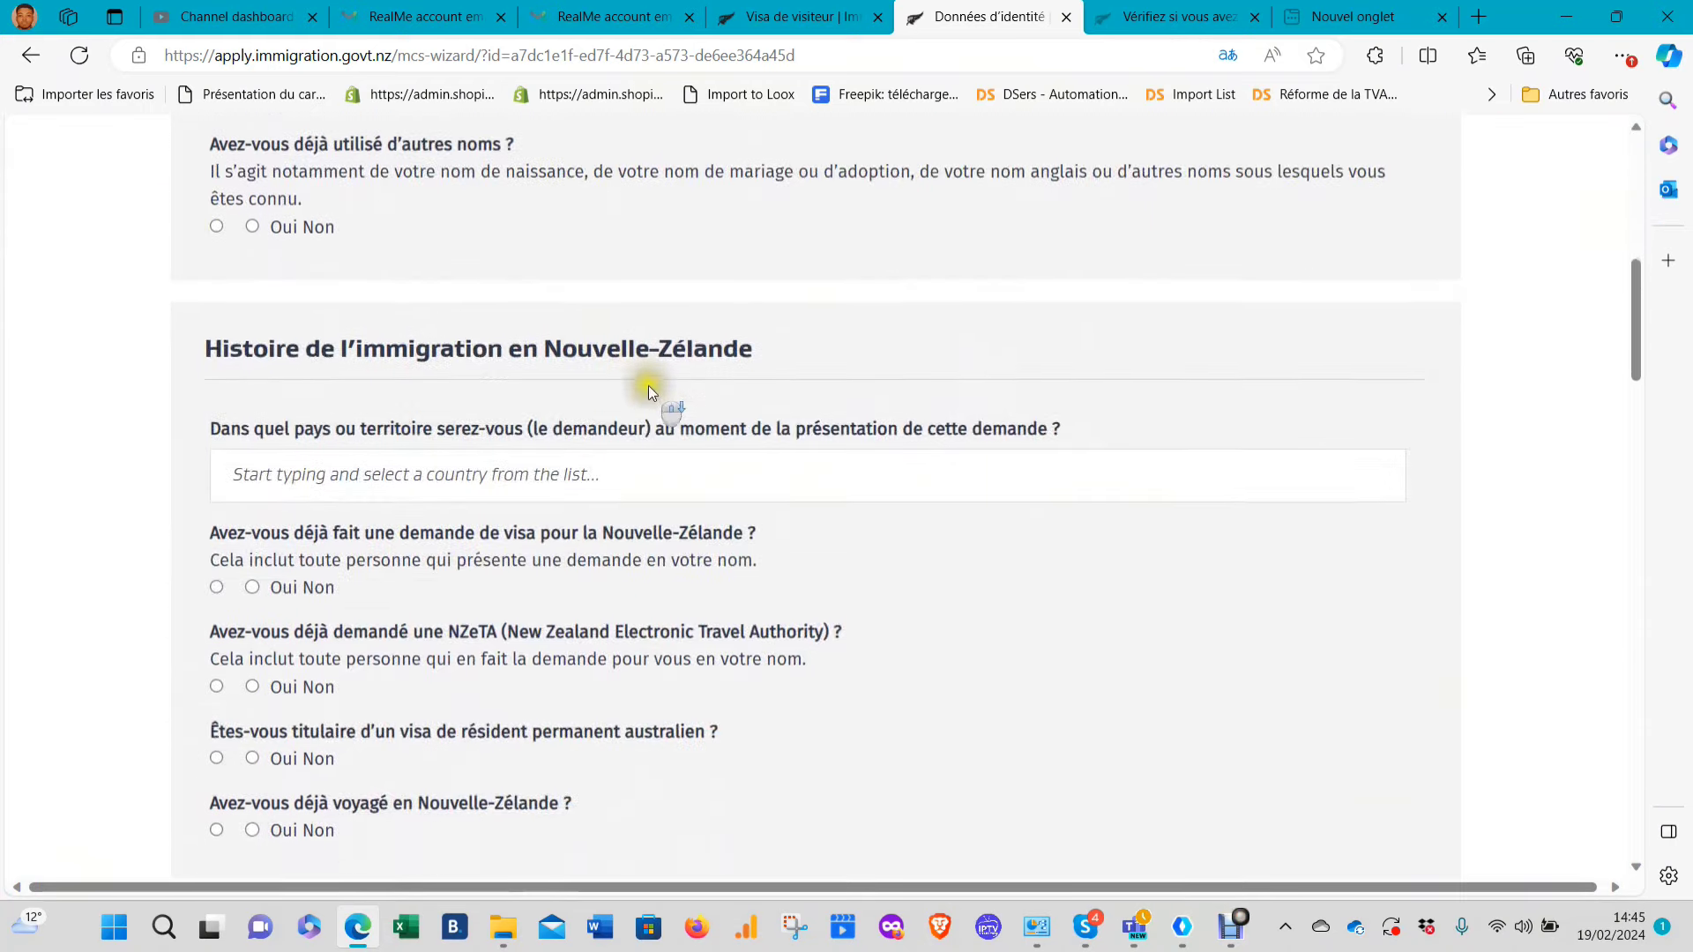
scroll(648, 397, down, 15)
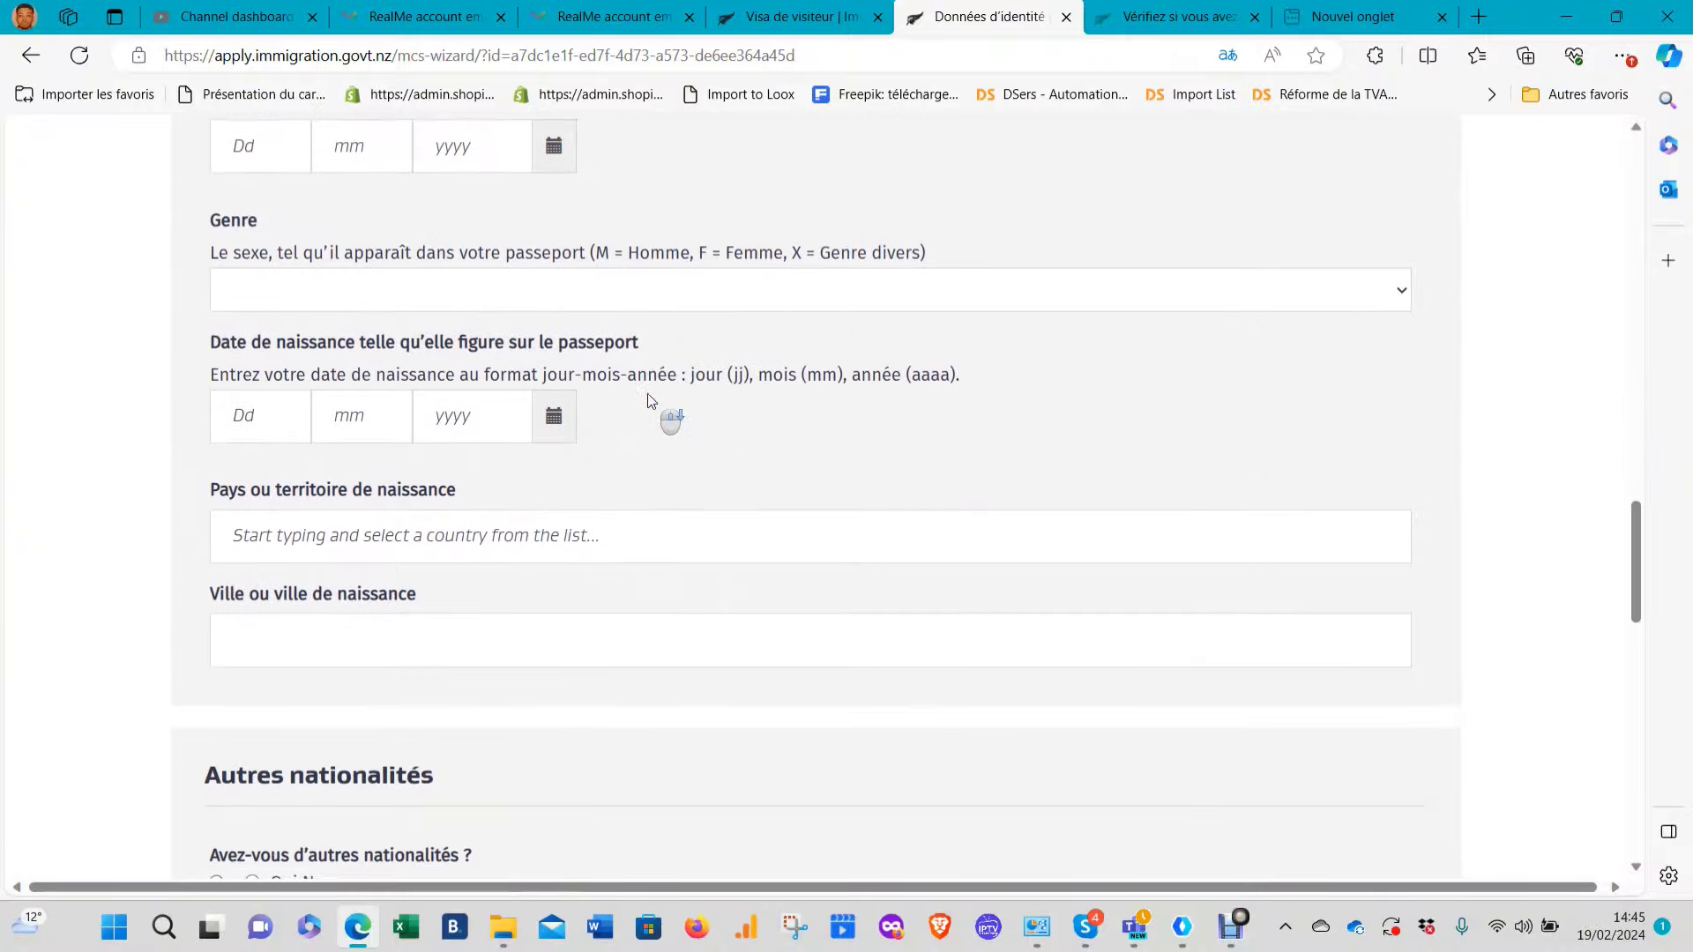
scroll(654, 395, up, 1)
scroll(655, 390, up, 20)
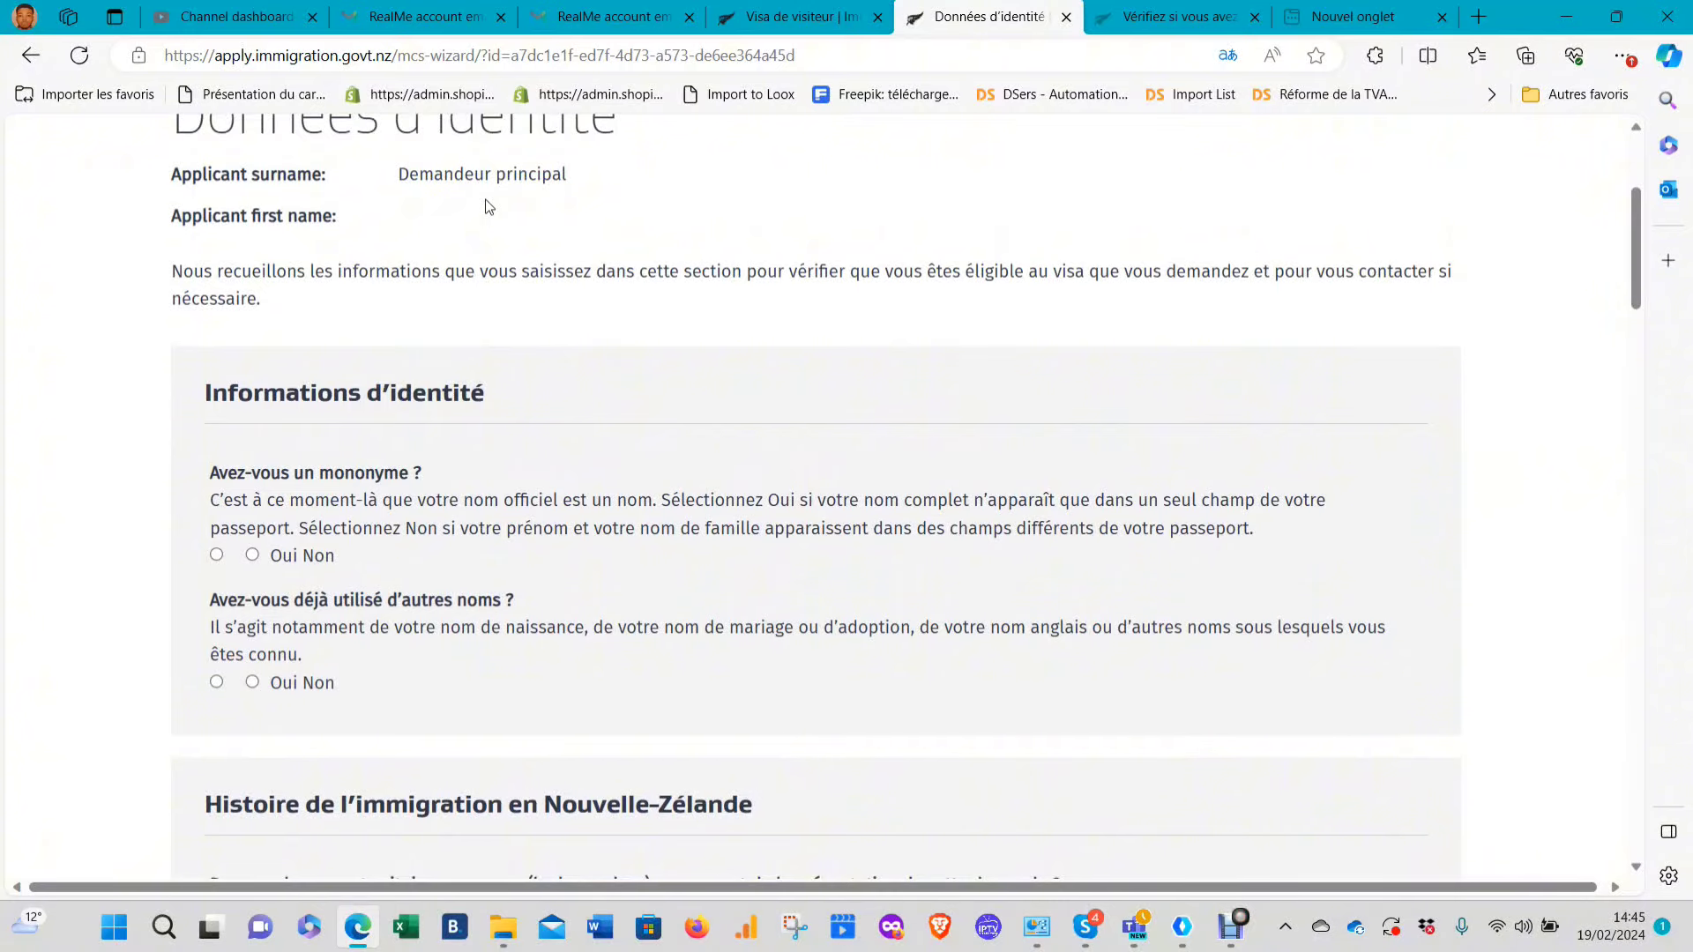
scroll(411, 443, down, 3)
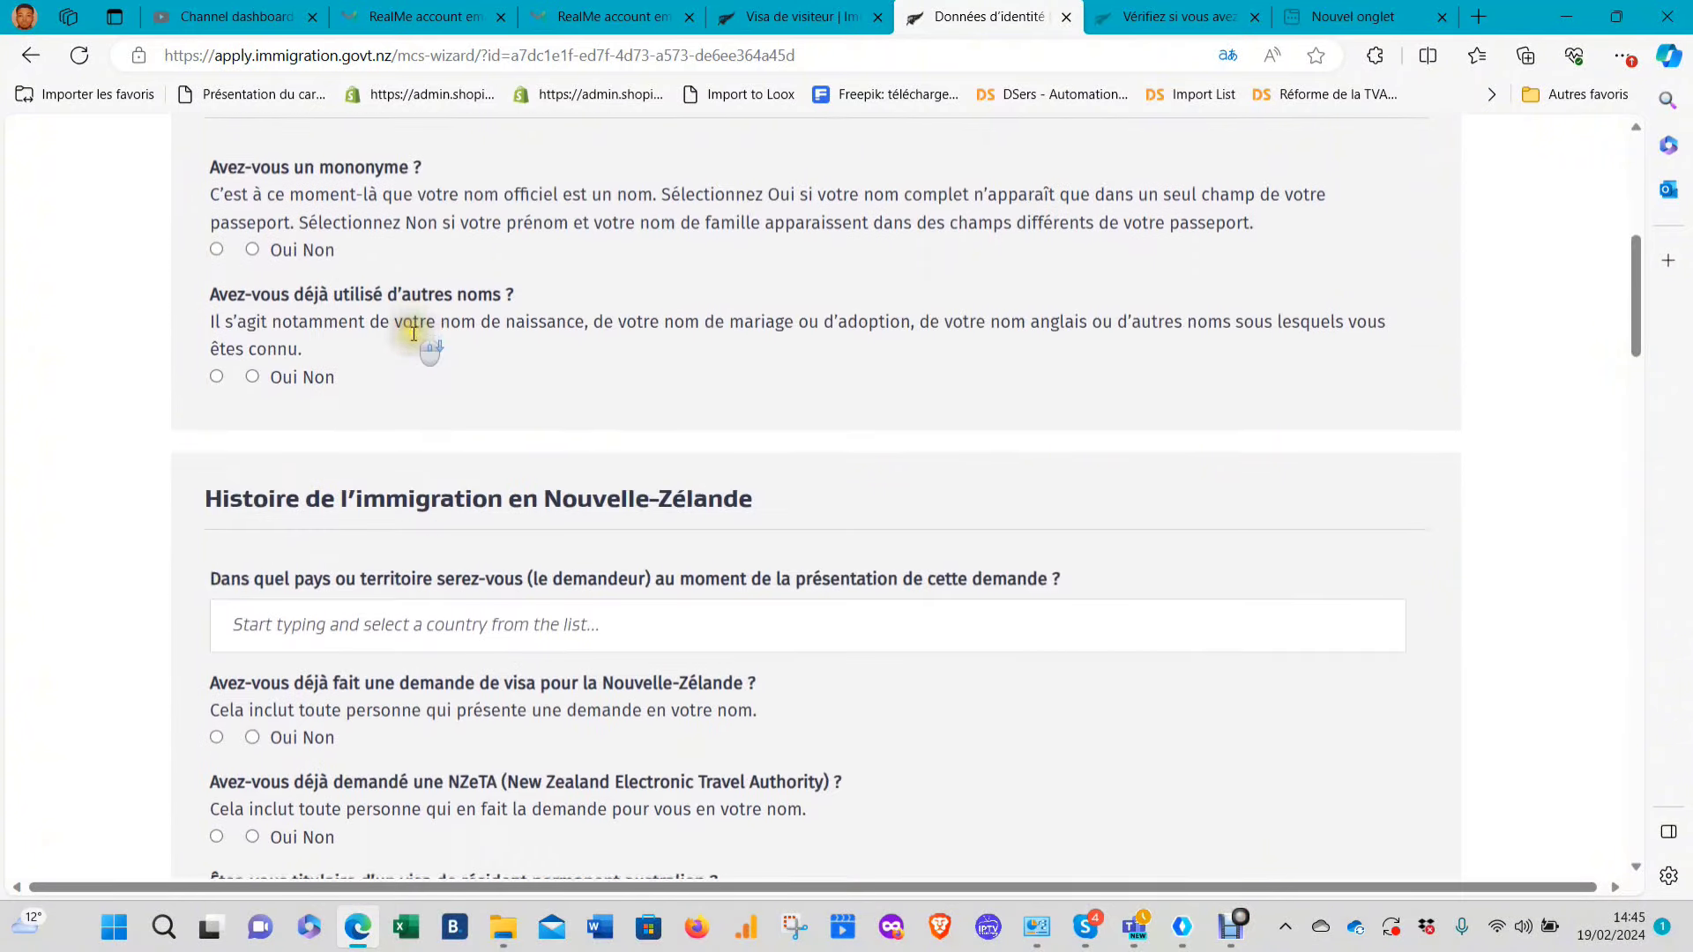
scroll(326, 291, up, 3)
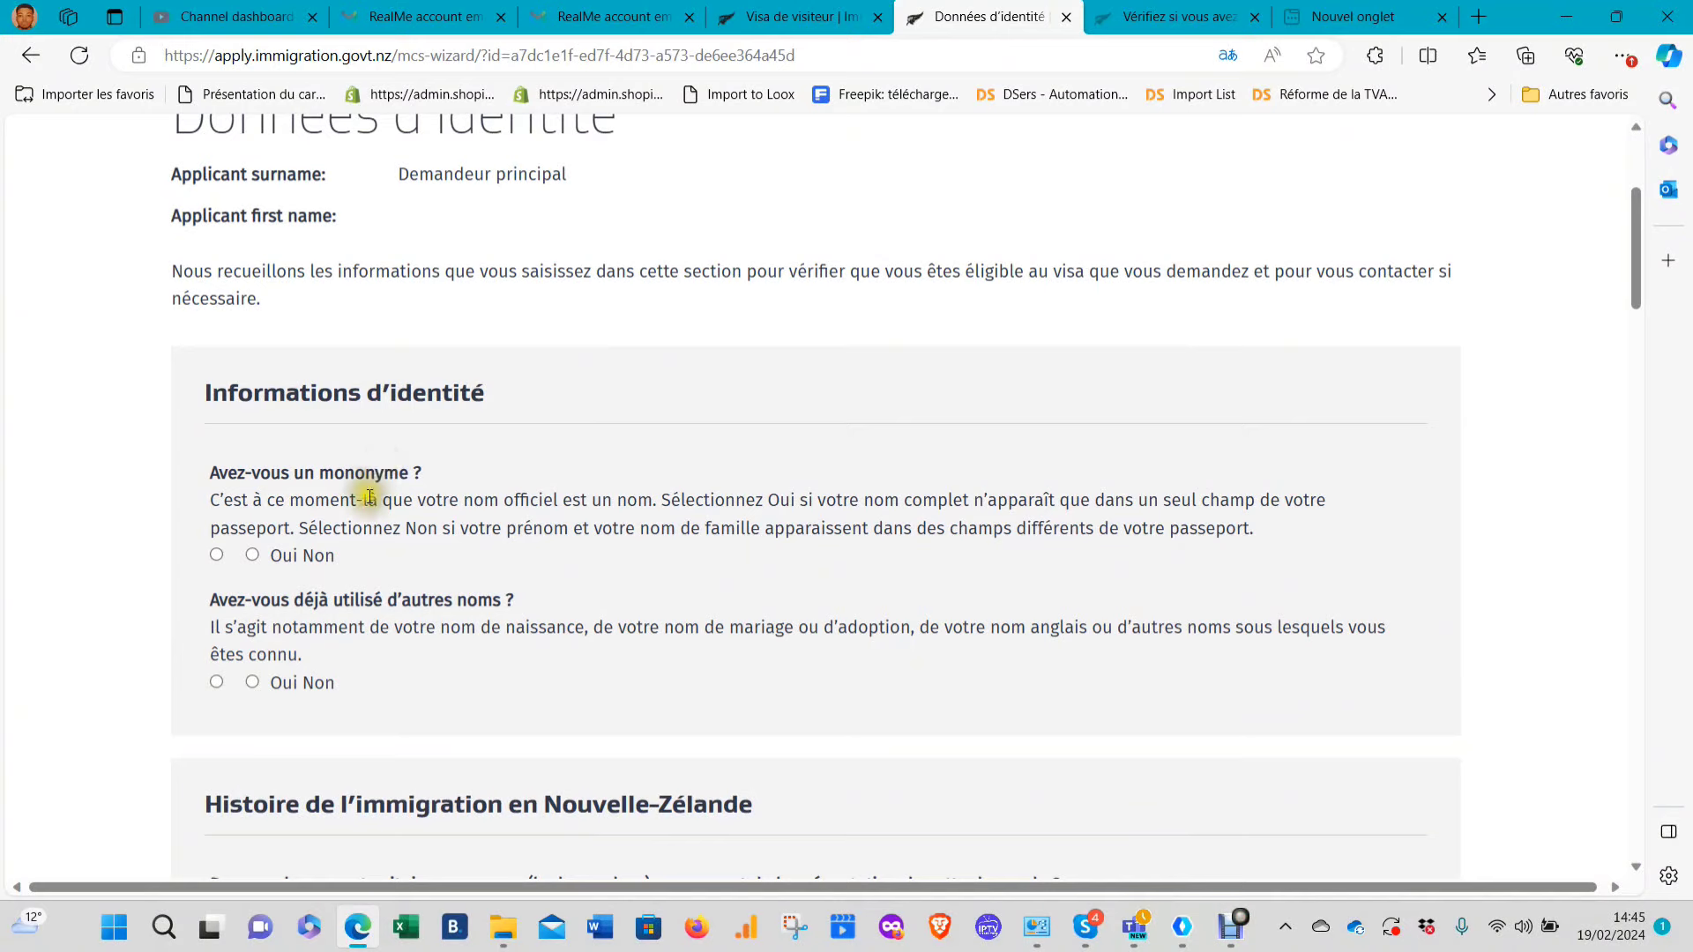
Answer Non to having a mononym and enter the applicant's first name and surname
click(253, 554)
scroll(293, 556, down, 1)
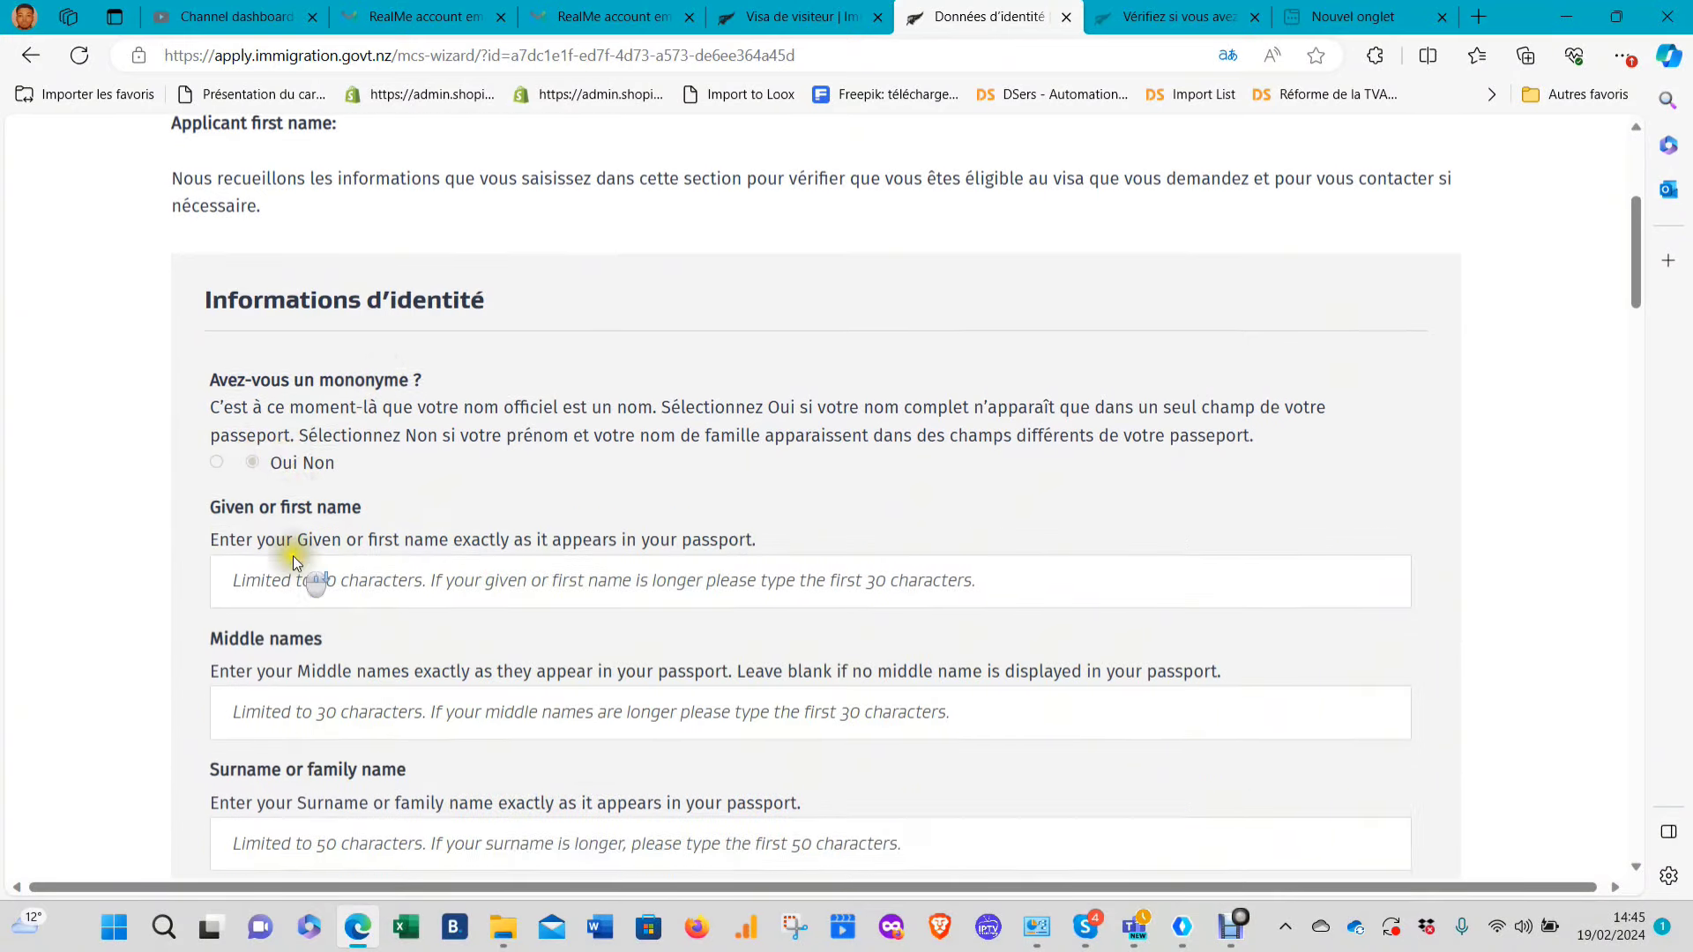
scroll(293, 556, down, 2)
click(412, 365)
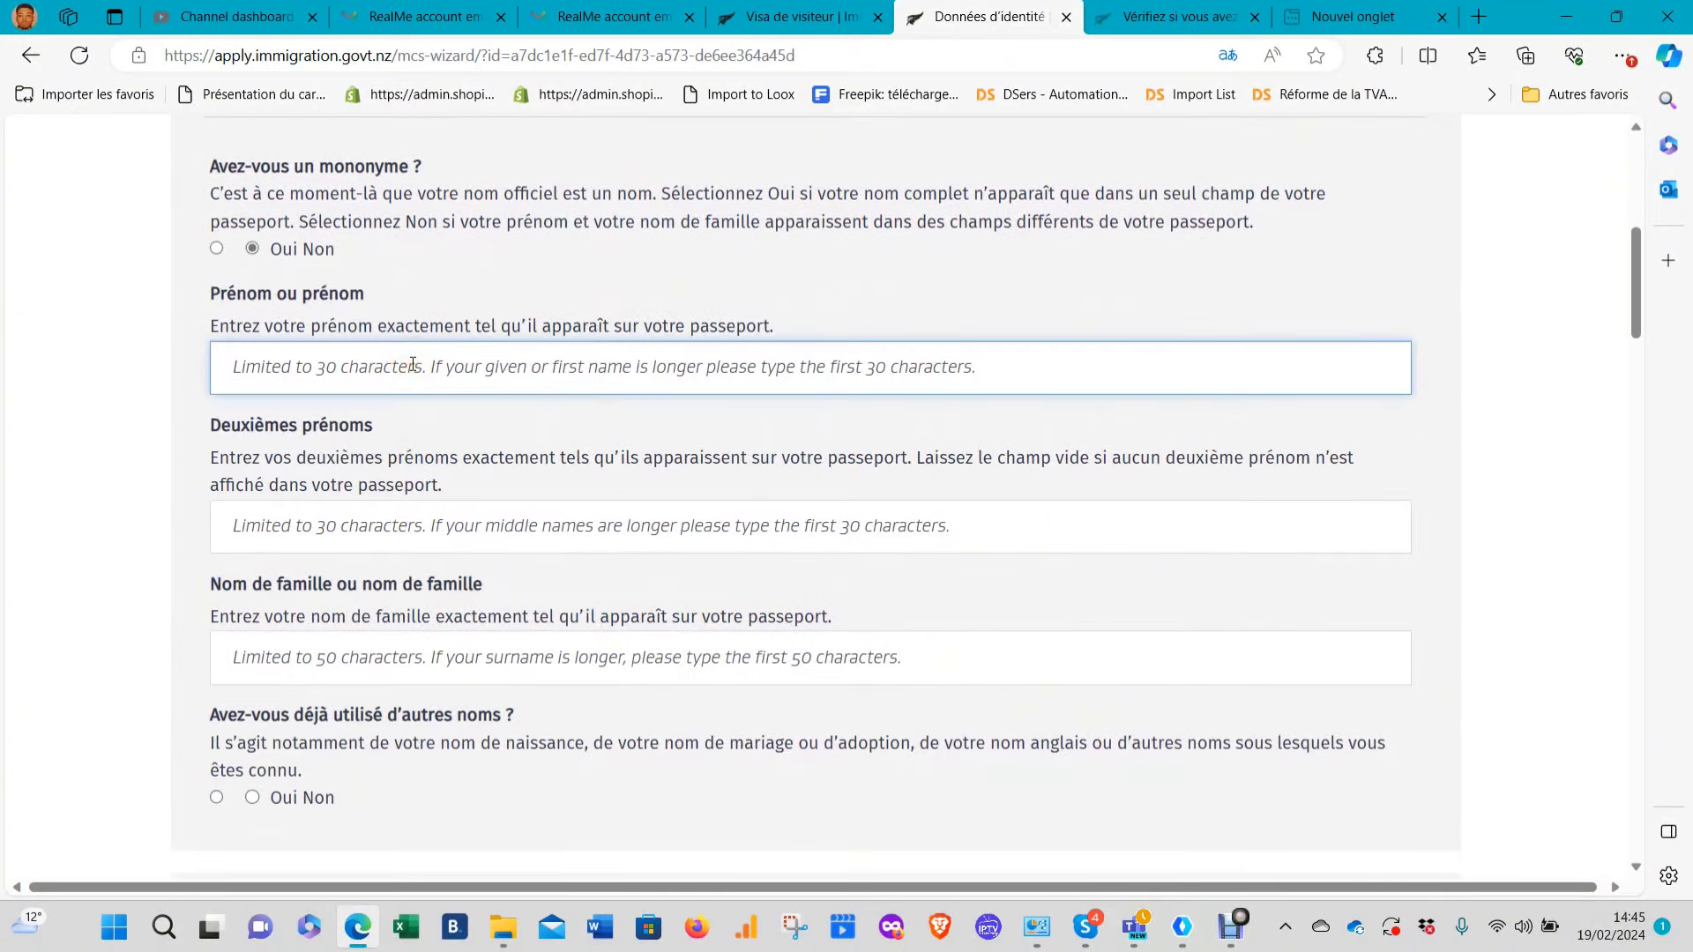
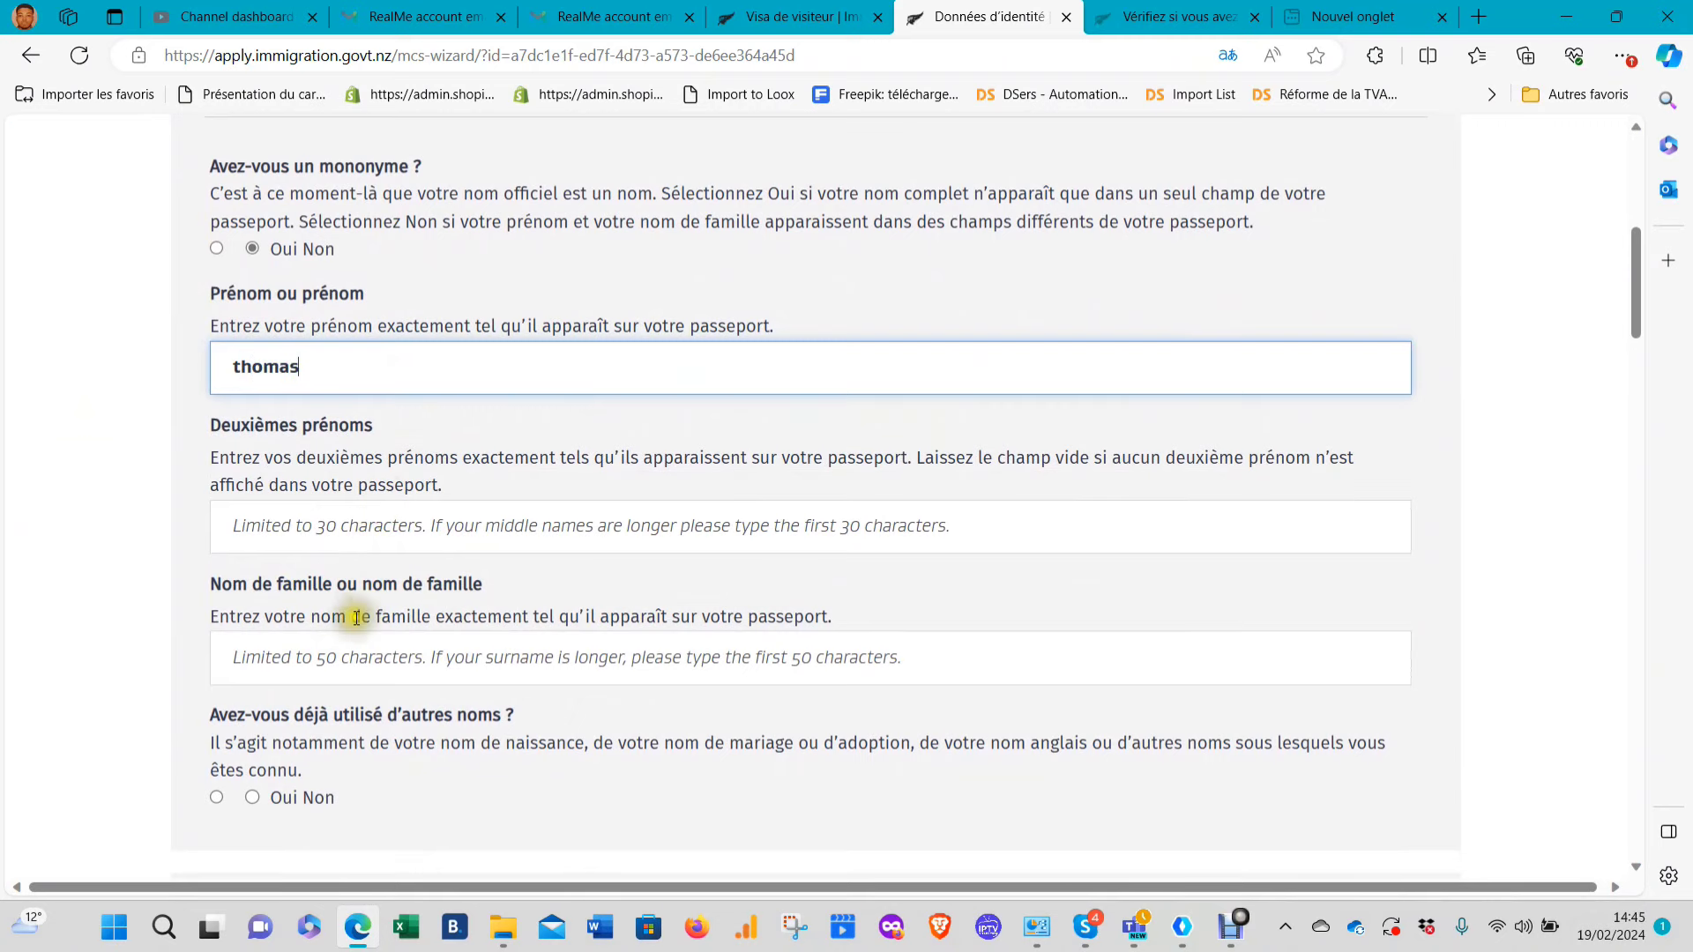
click(326, 668)
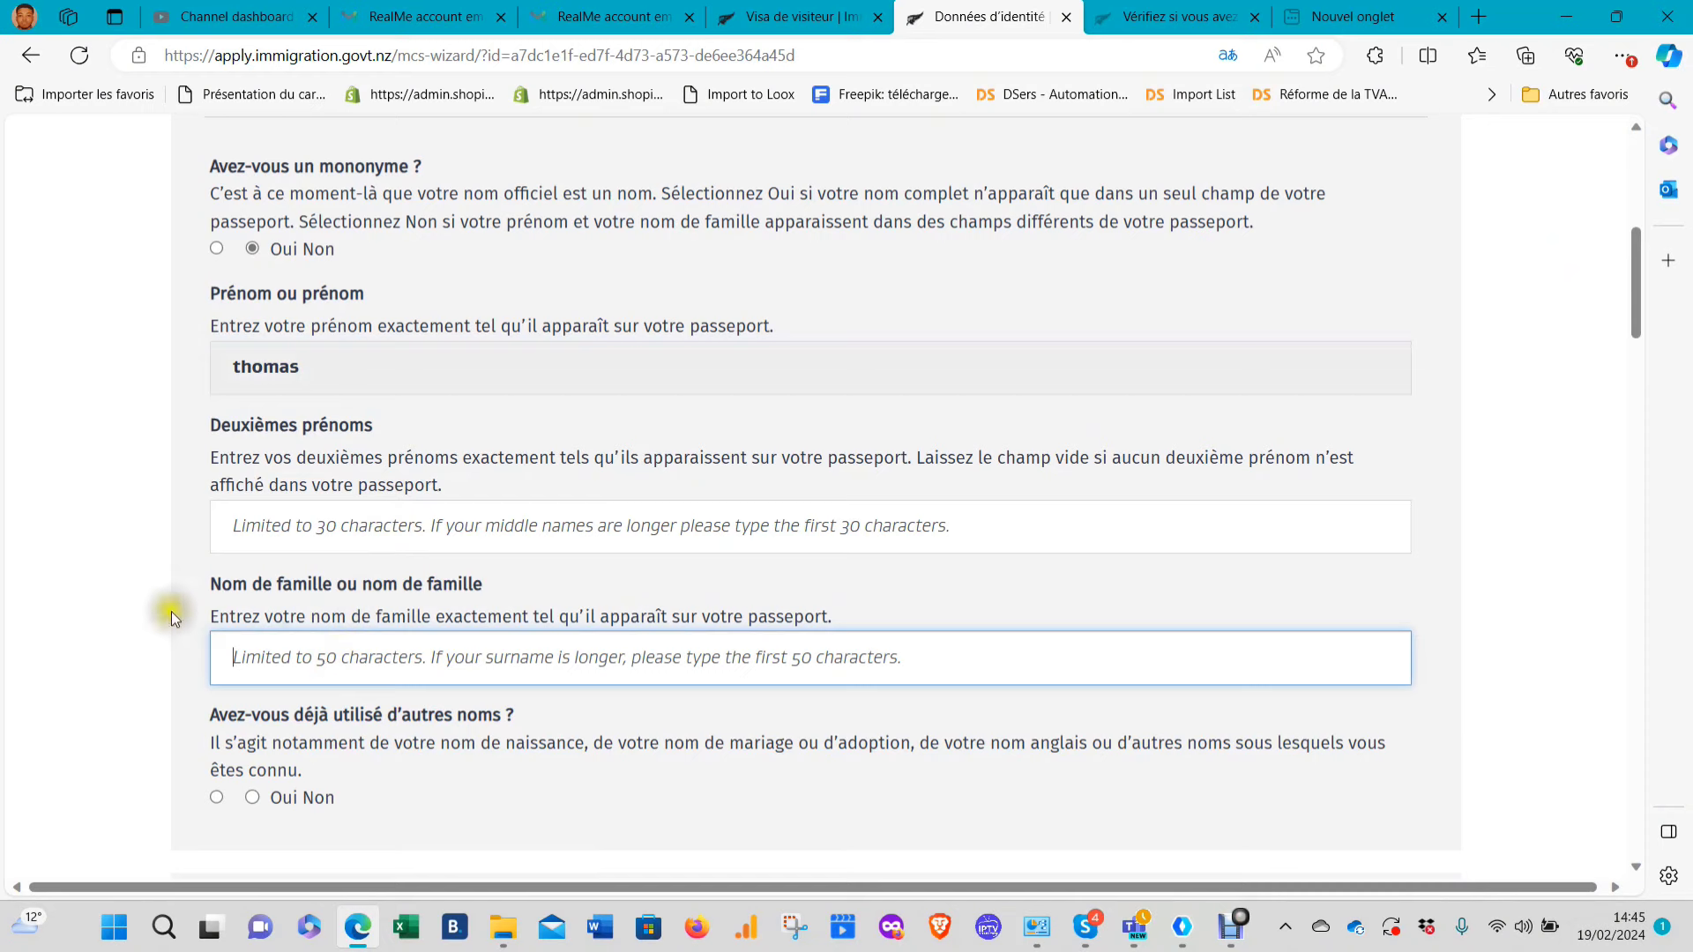
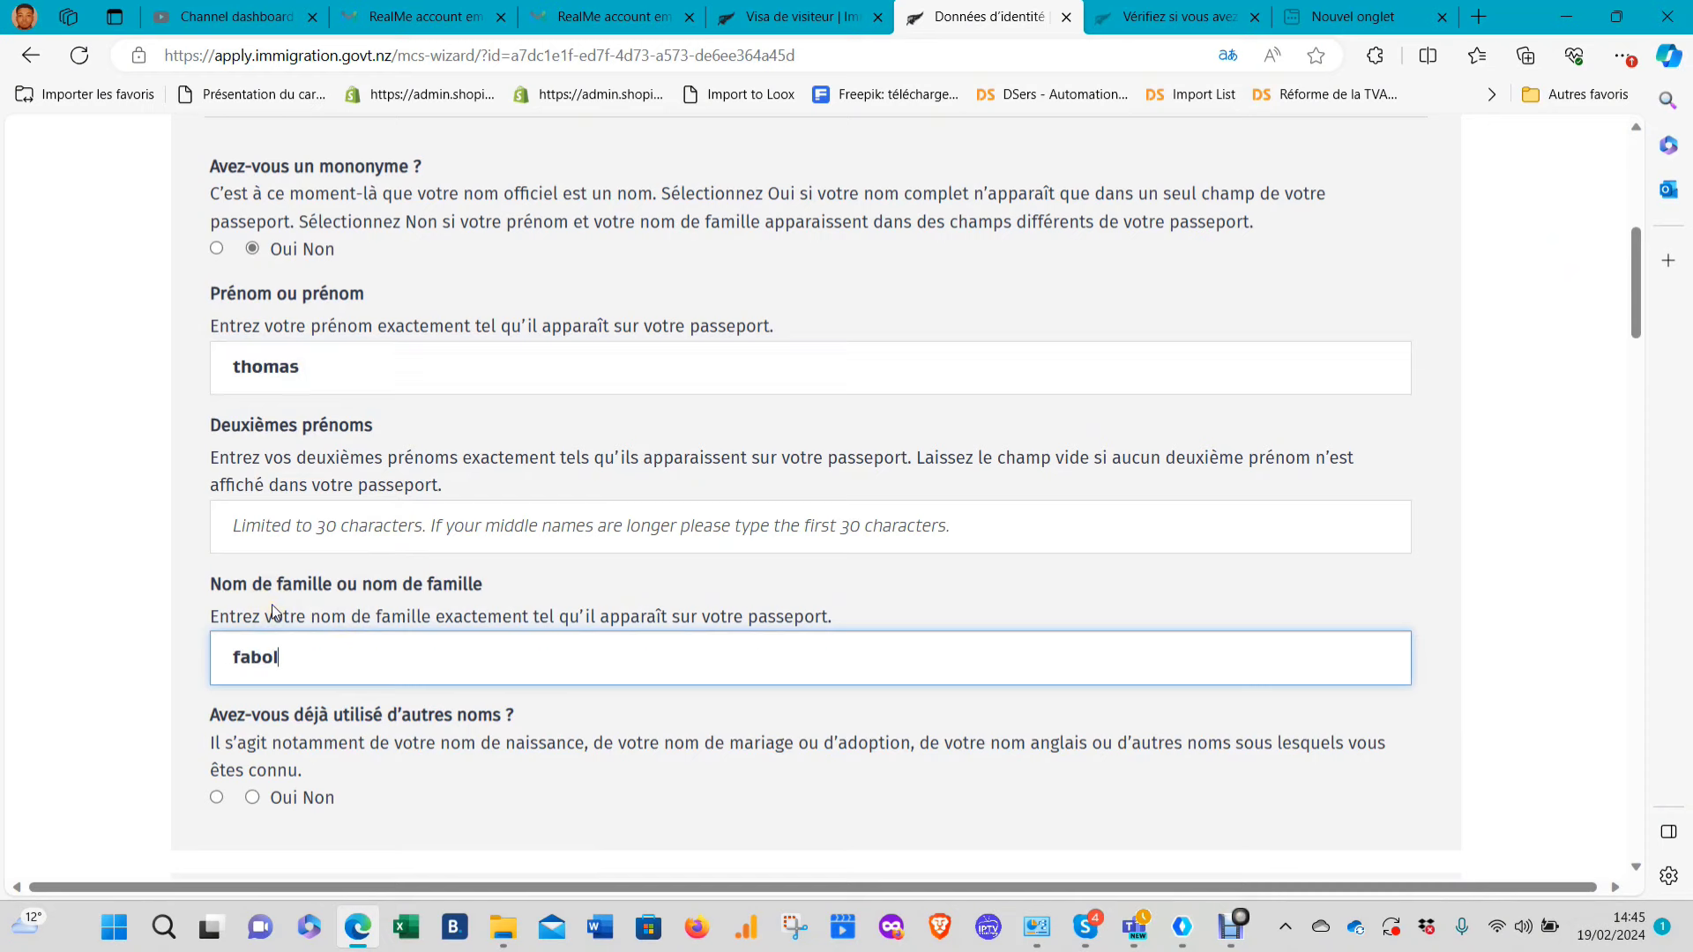
Answer Non to having used any other names
scroll(272, 605, down, 2)
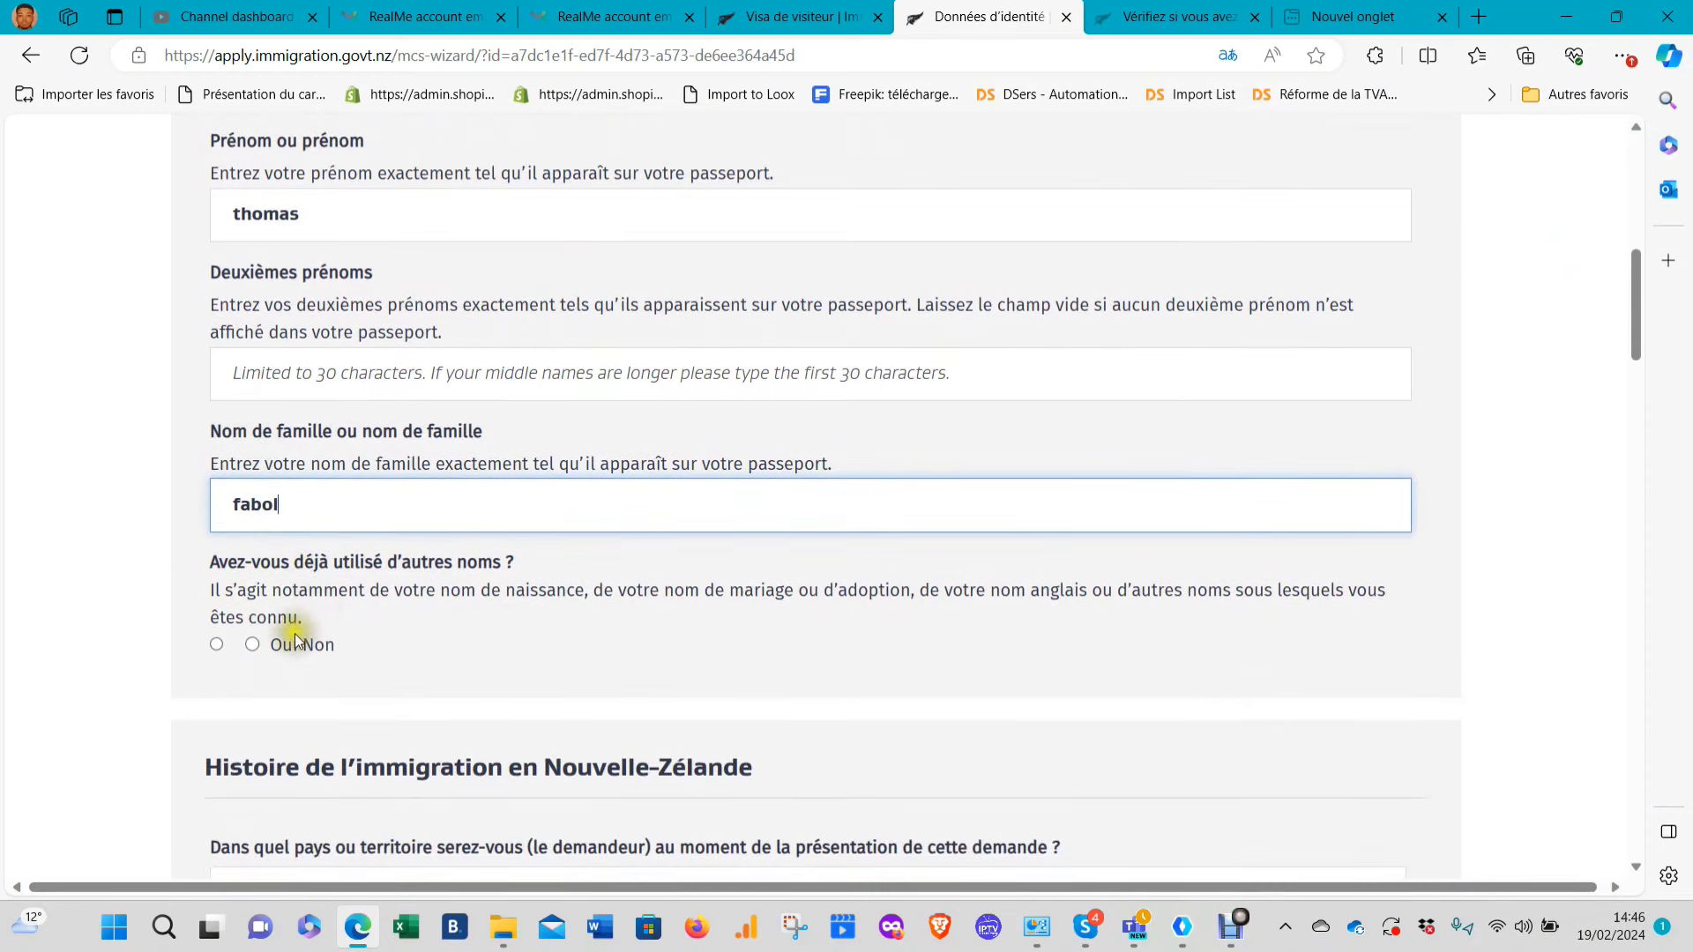
click(252, 641)
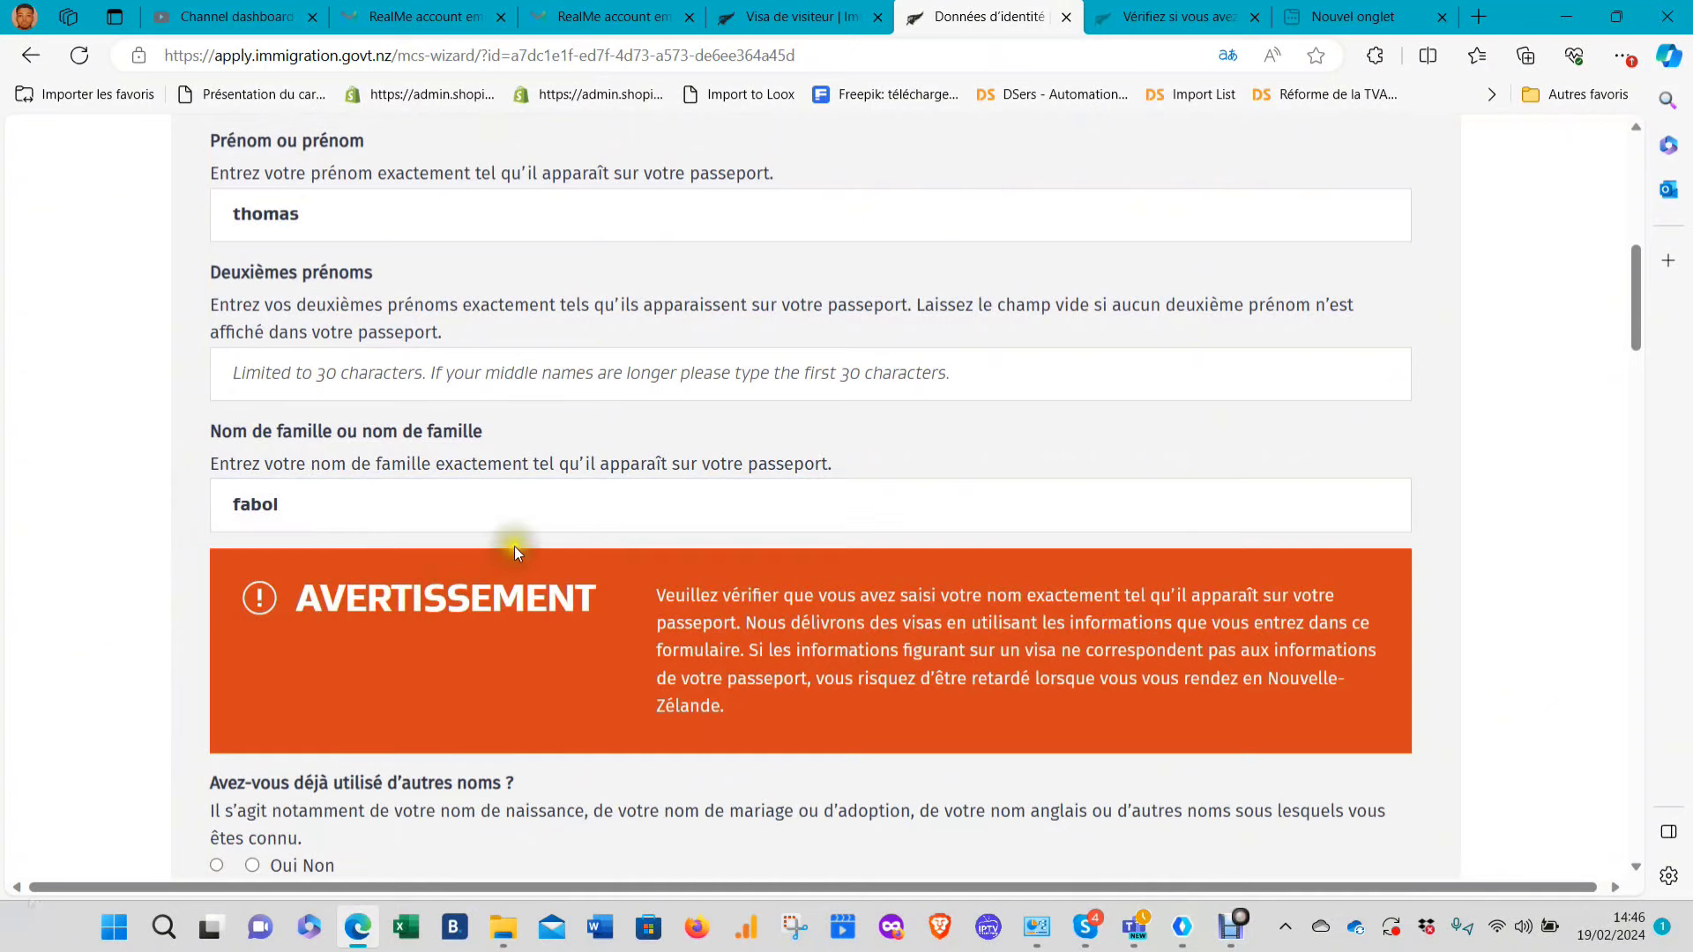
scroll(515, 547, down, 2)
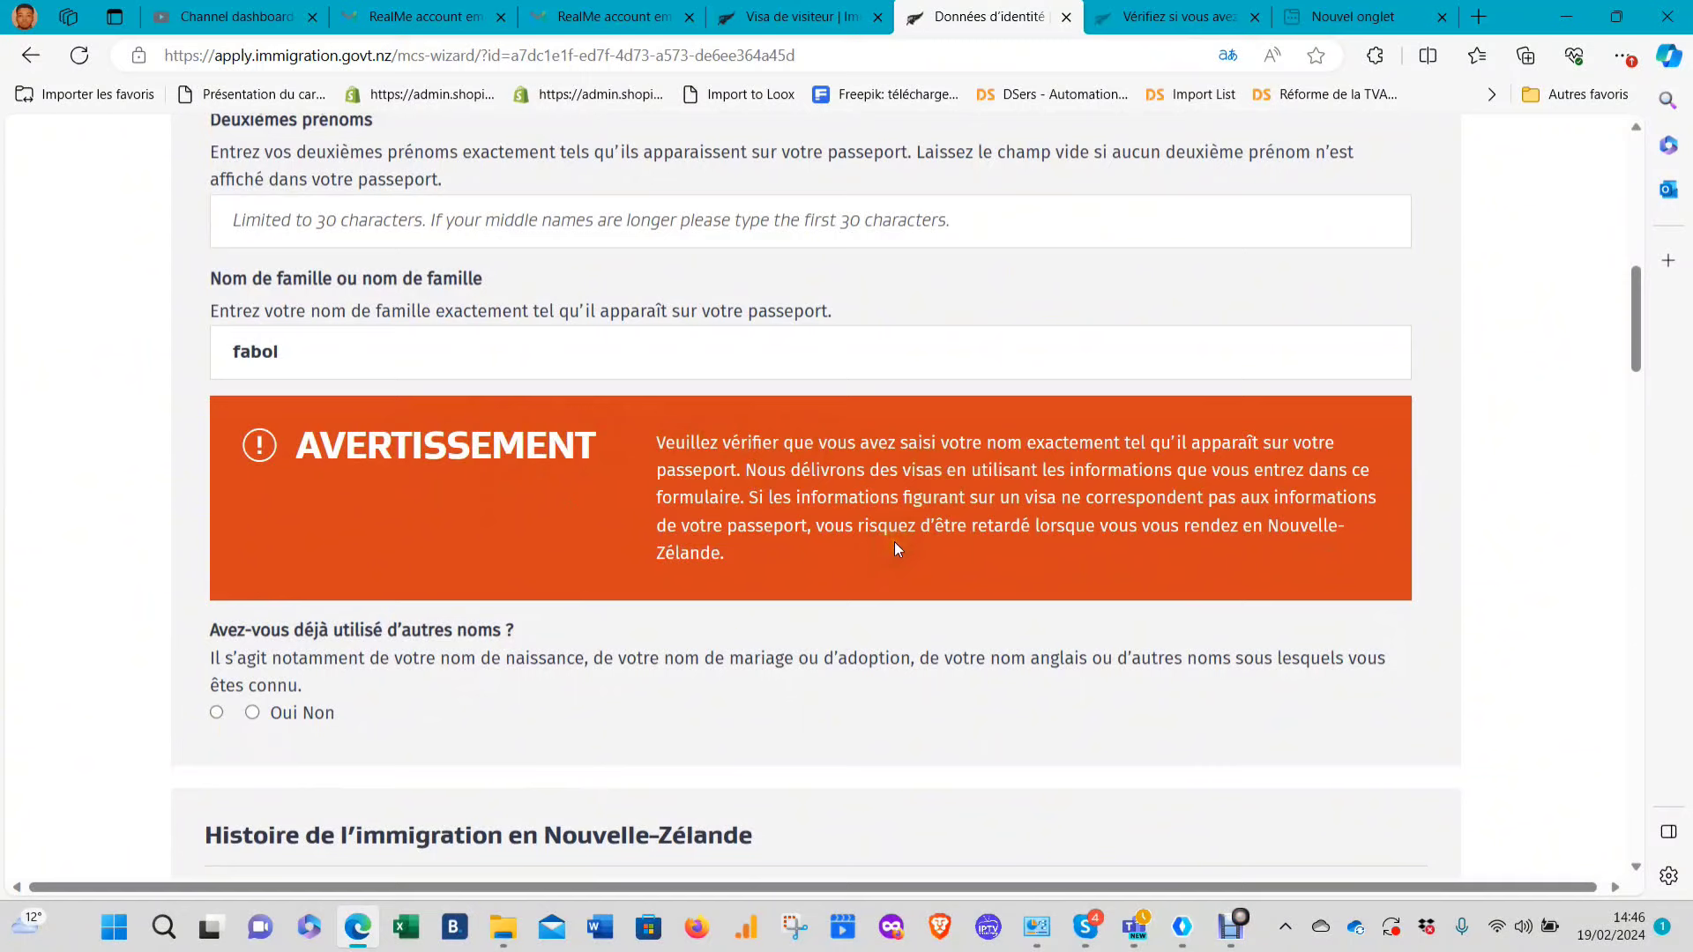
click(643, 352)
scroll(555, 405, down, 2)
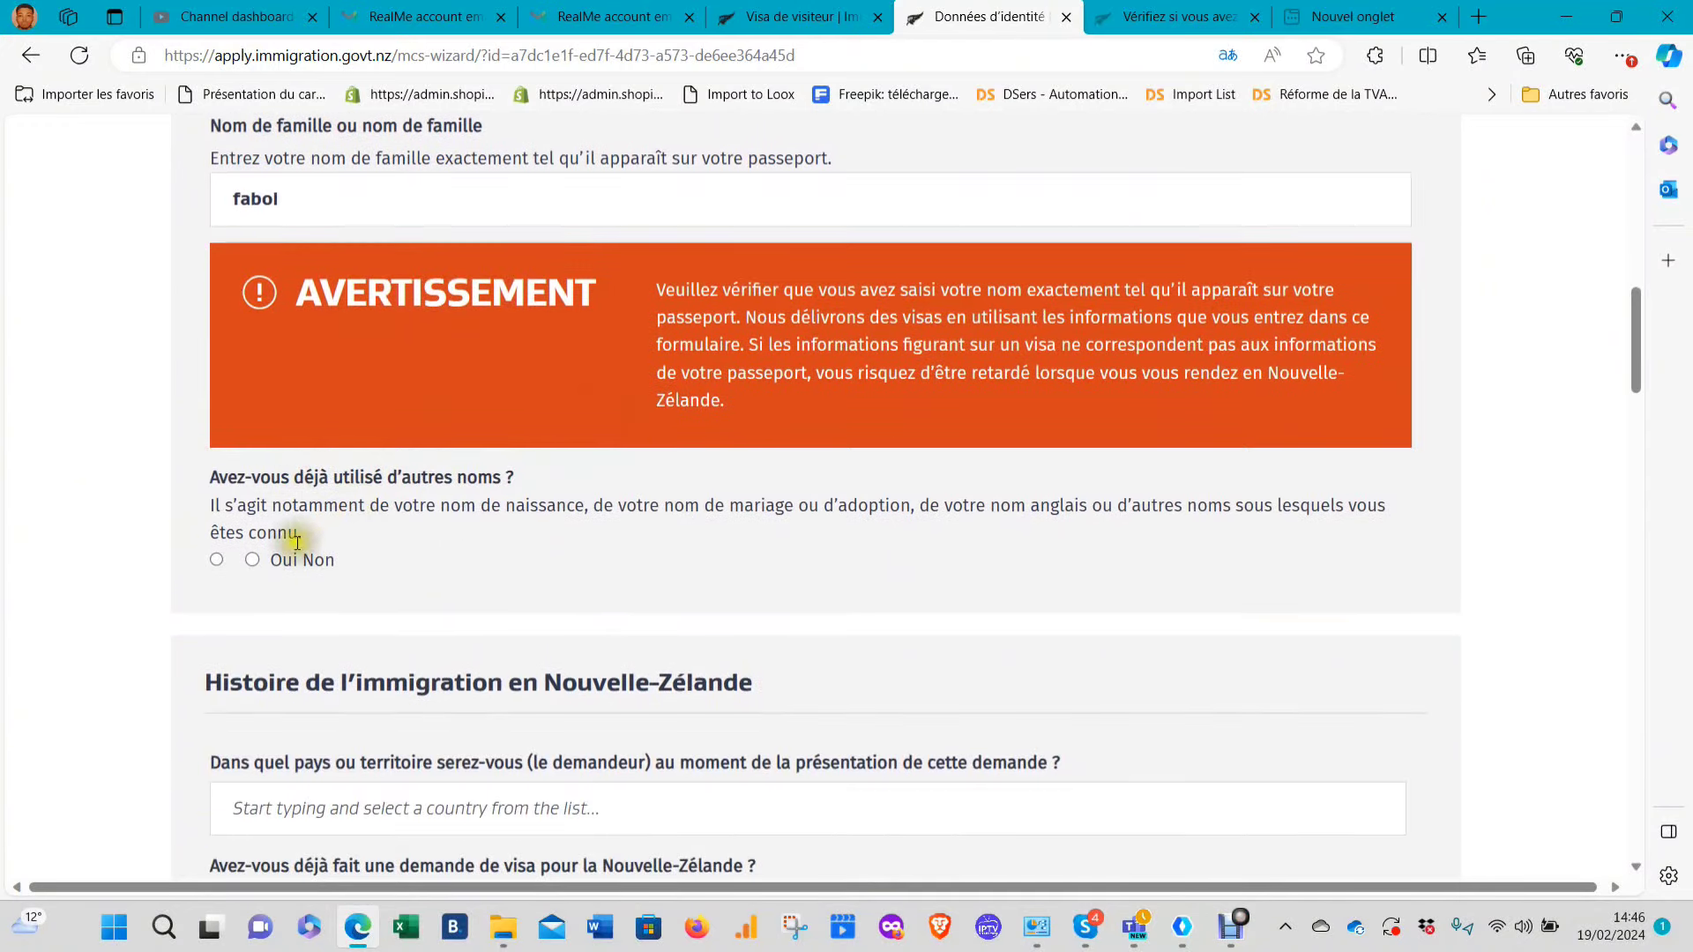
click(252, 559)
scroll(388, 551, down, 3)
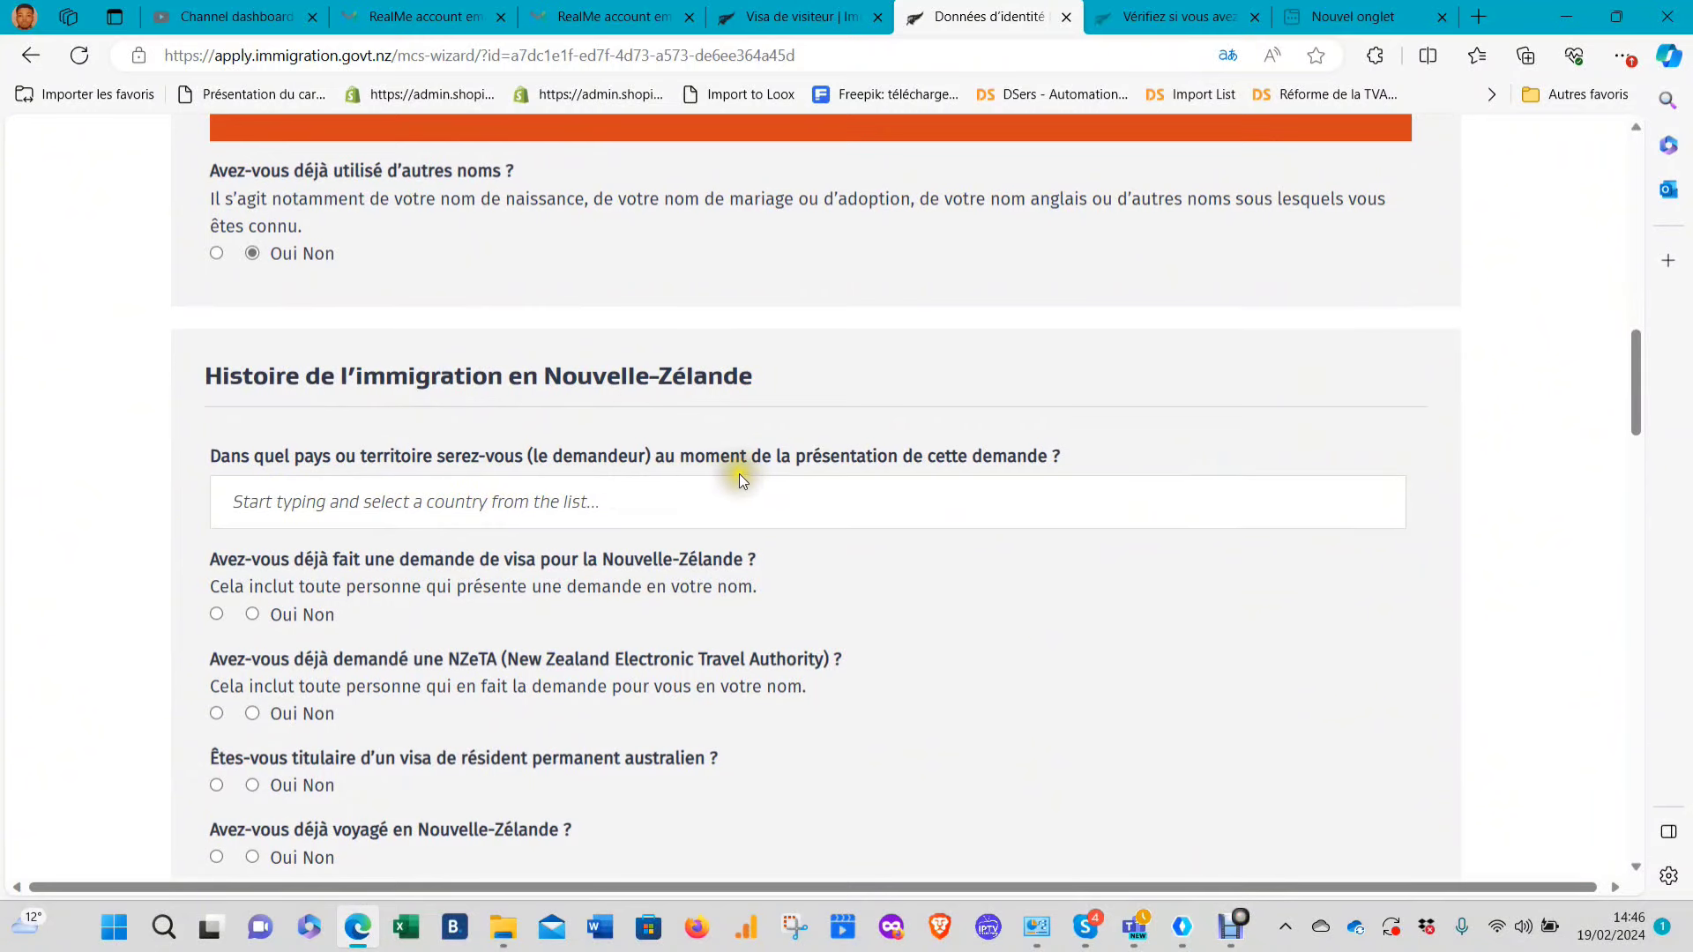
Set the applicant's current country to Cameroun
click(701, 504)
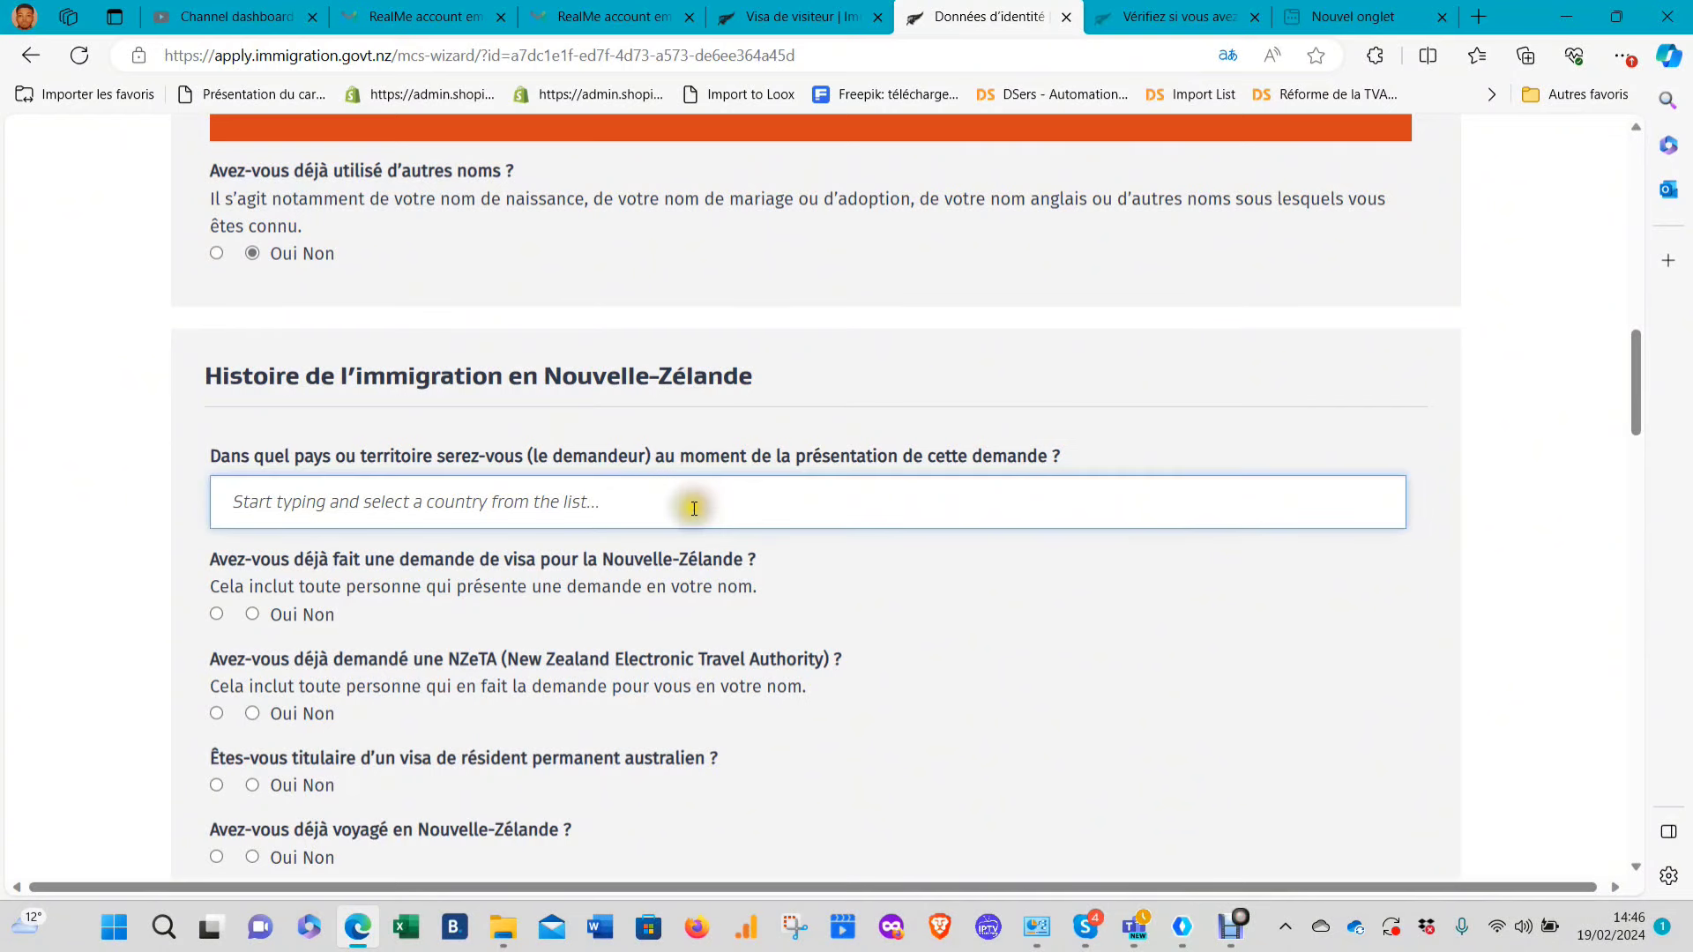
text(c)
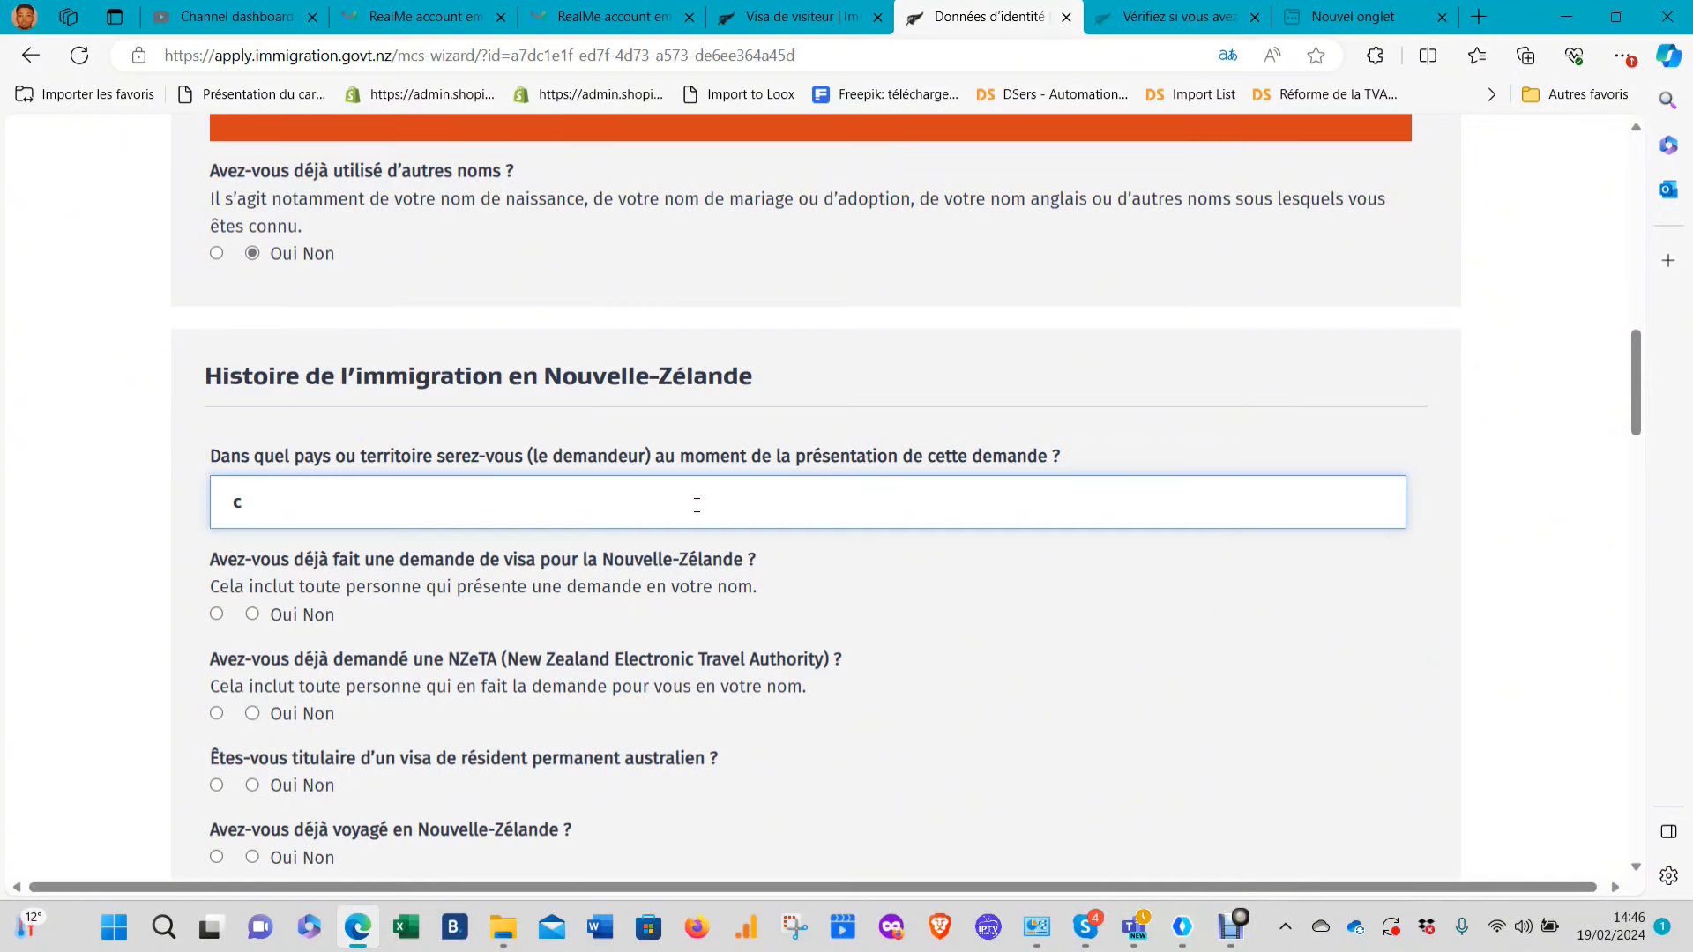
key(BackSpace)
text(can)
key(BackSpace)
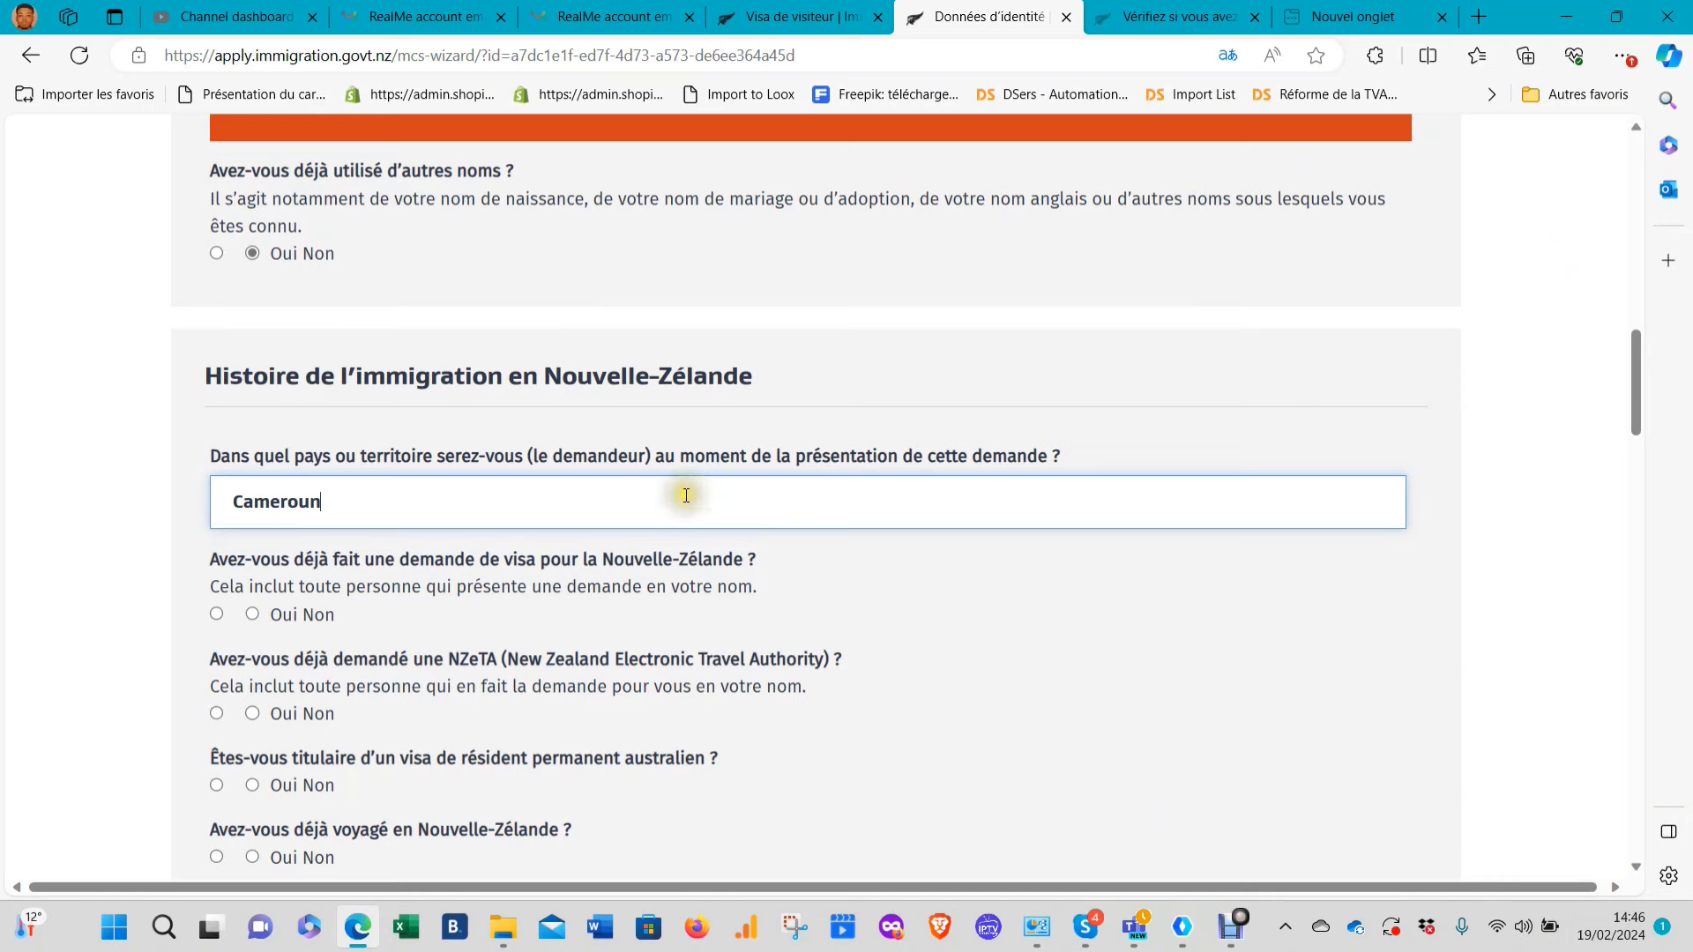
click(663, 548)
Answer Non to prior NZ visa, NZeTA, Australian permanent residence and NZ travel
scroll(714, 505, down, 3)
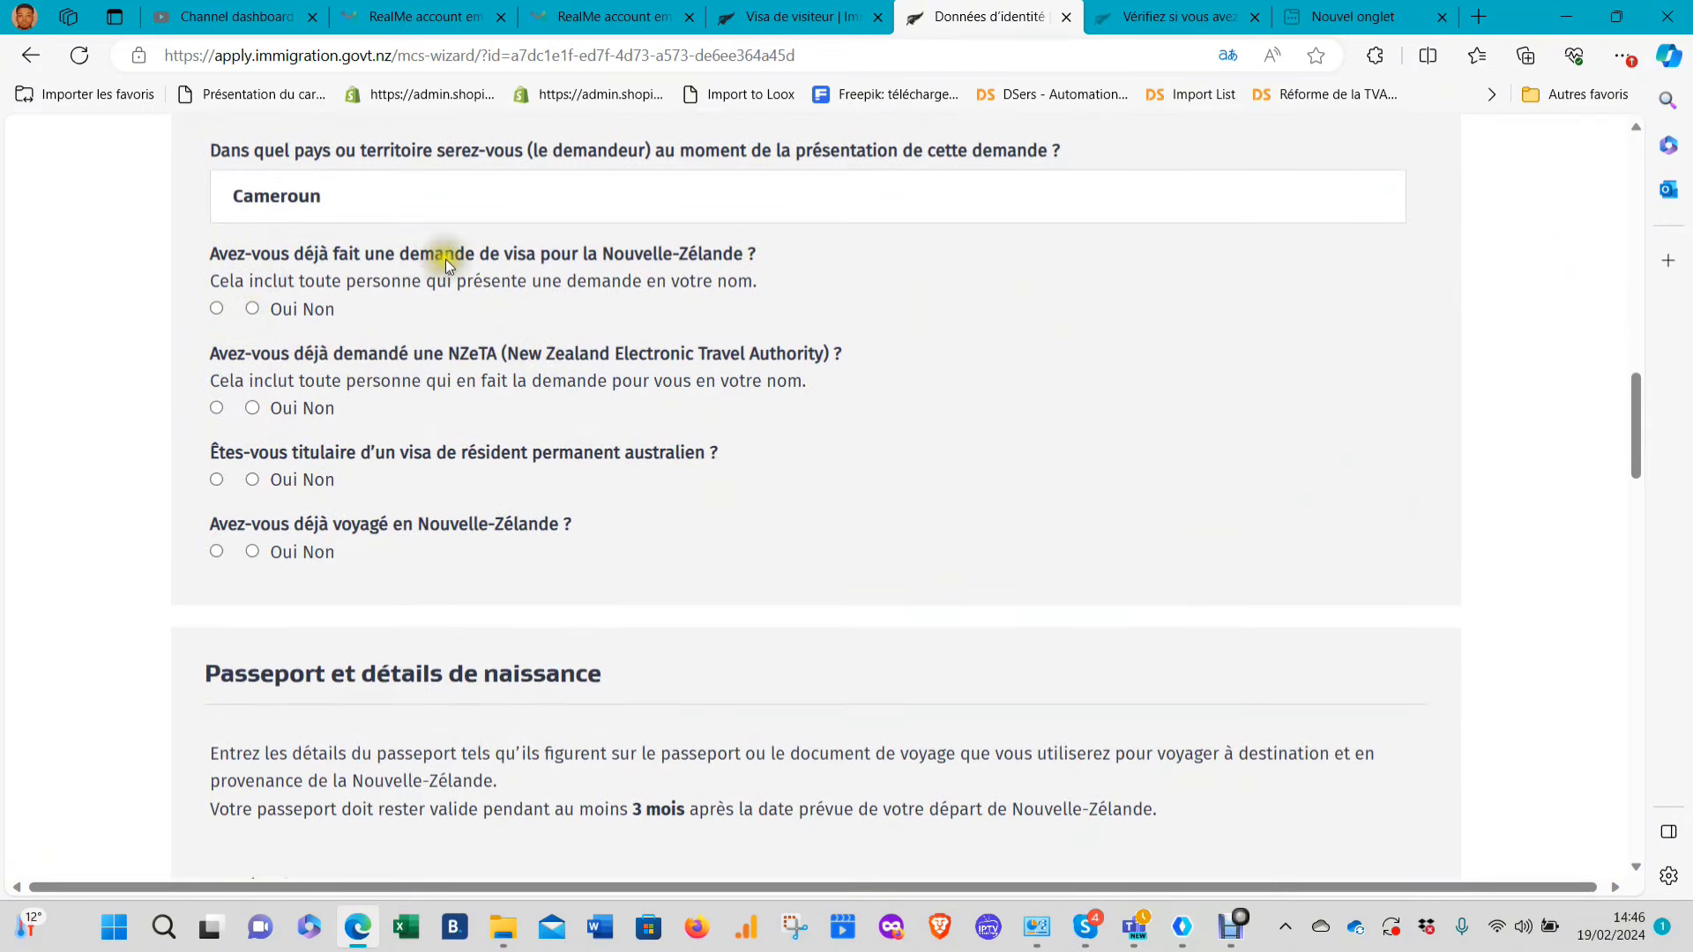
click(253, 308)
click(254, 408)
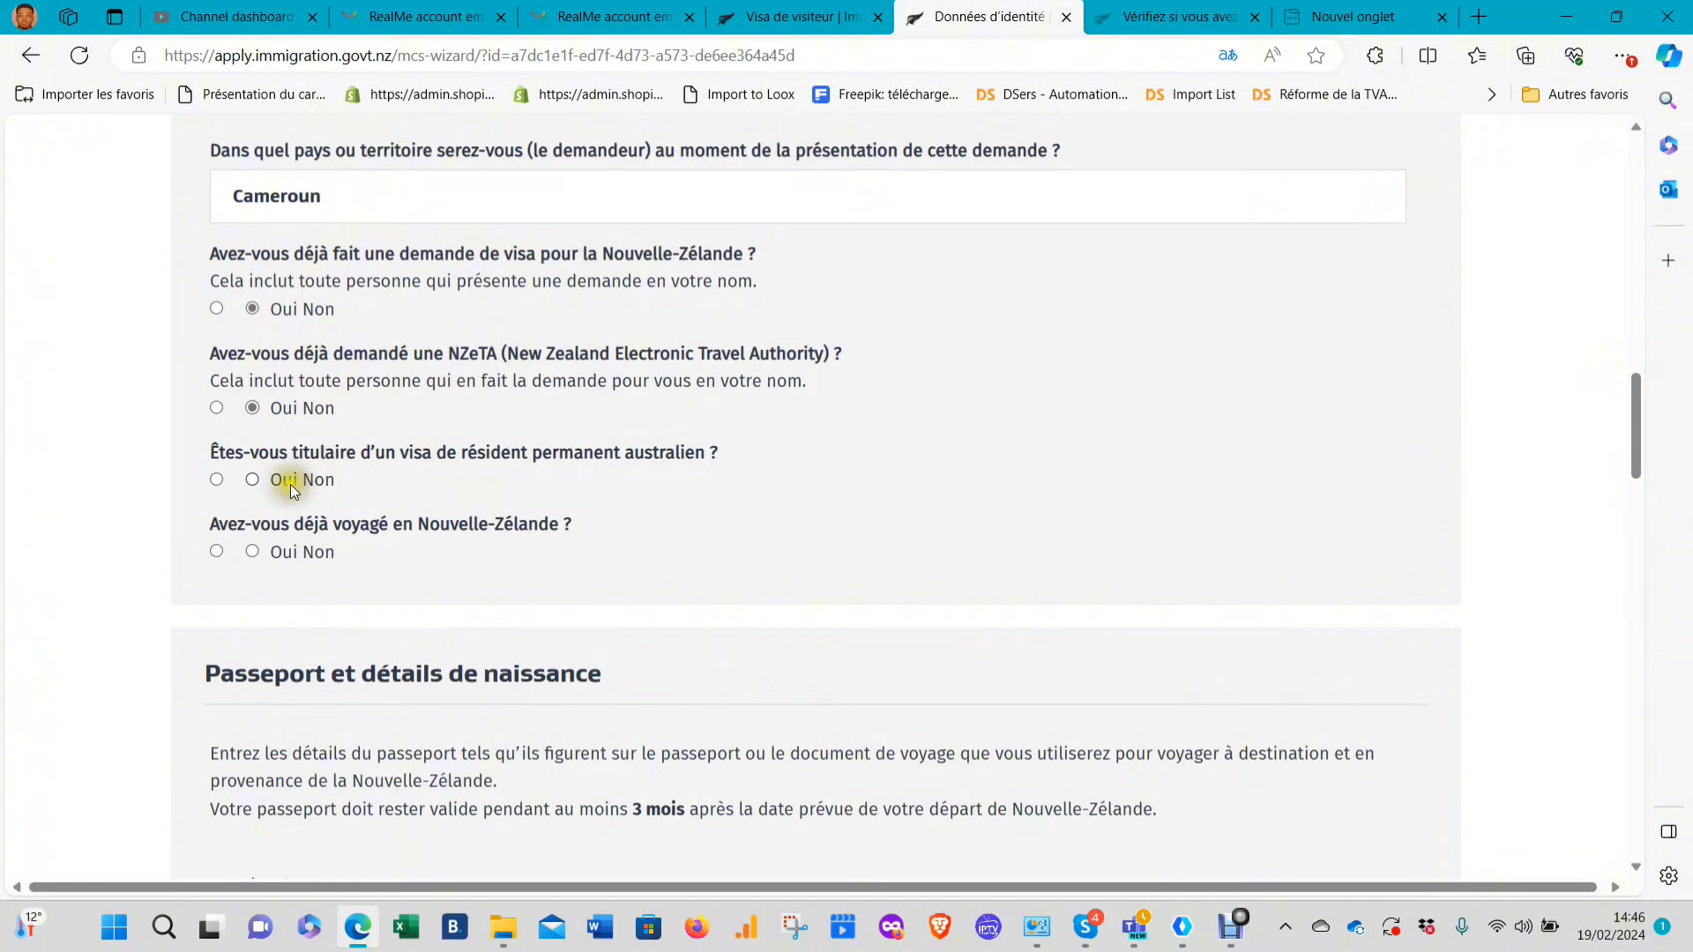
click(254, 481)
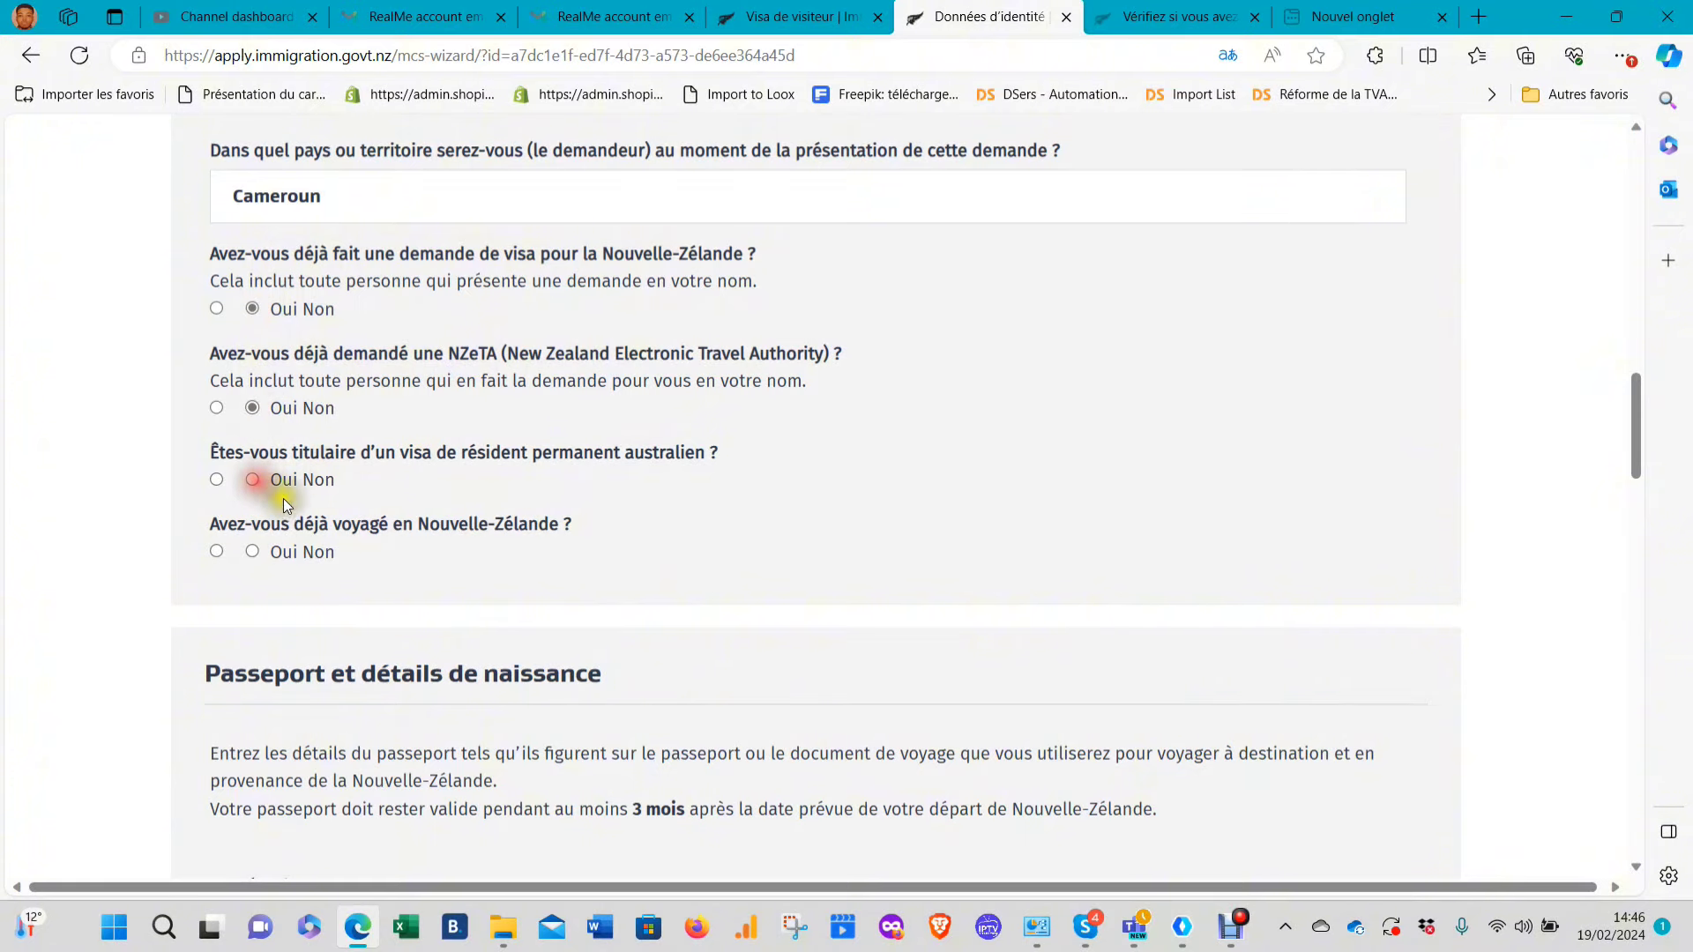
click(255, 551)
scroll(427, 478, down, 3)
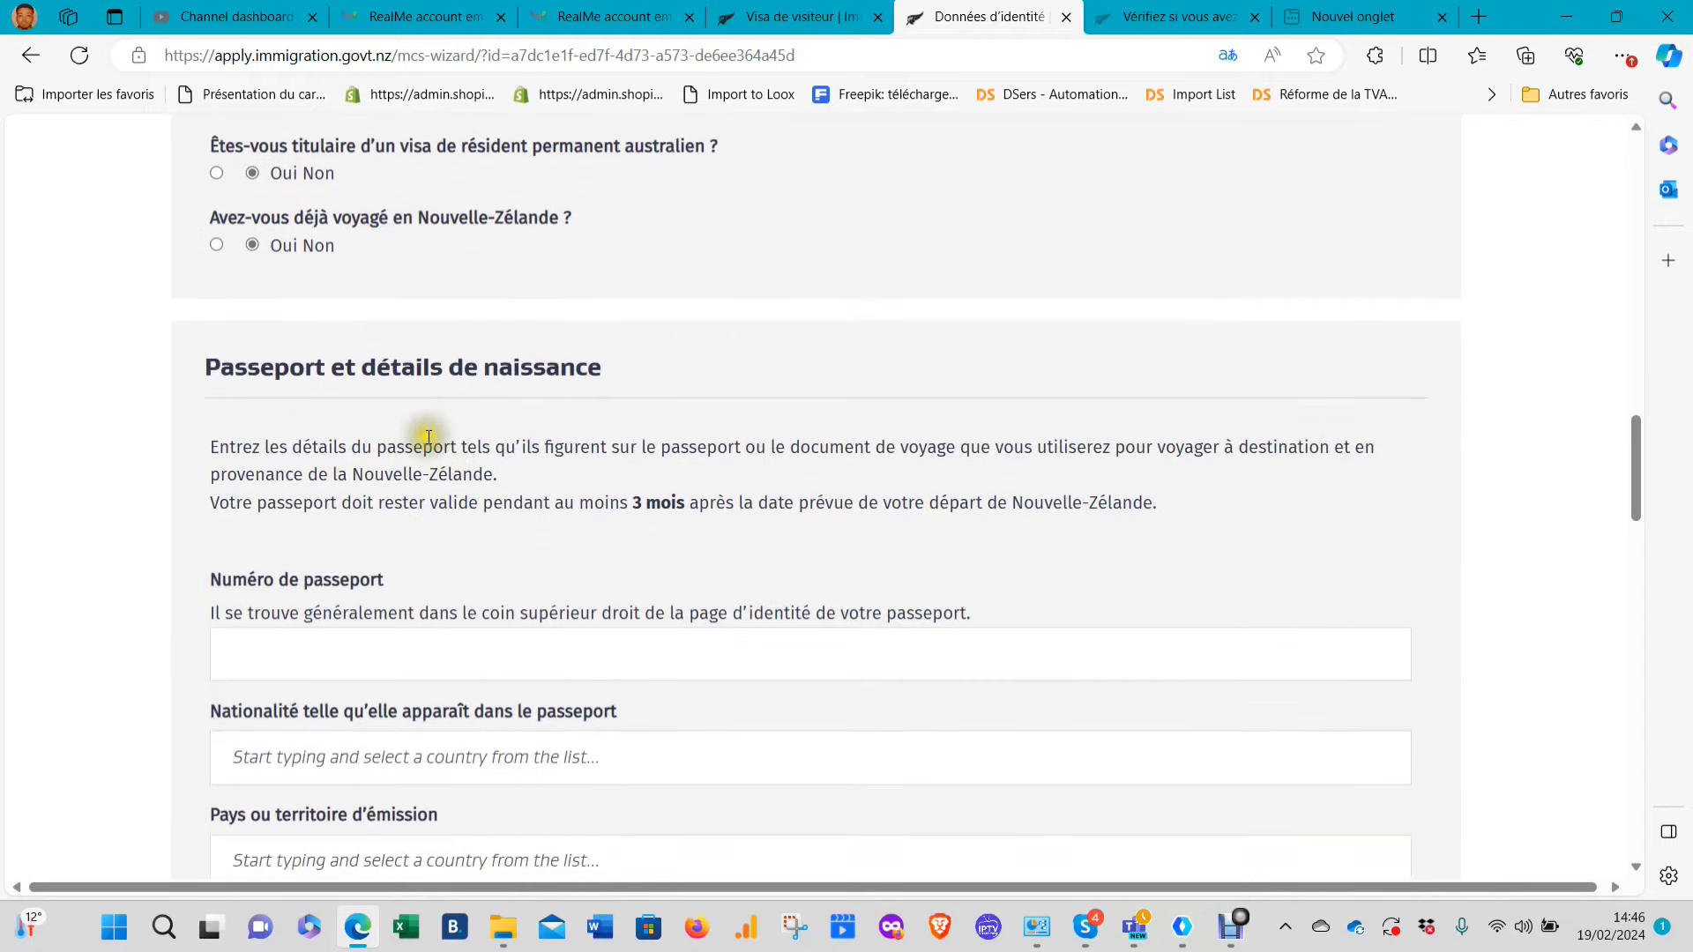
scroll(428, 437, down, 3)
Start the passport number, type 'cameroun' as nationality, and set issuing country to Cameroon
click(360, 354)
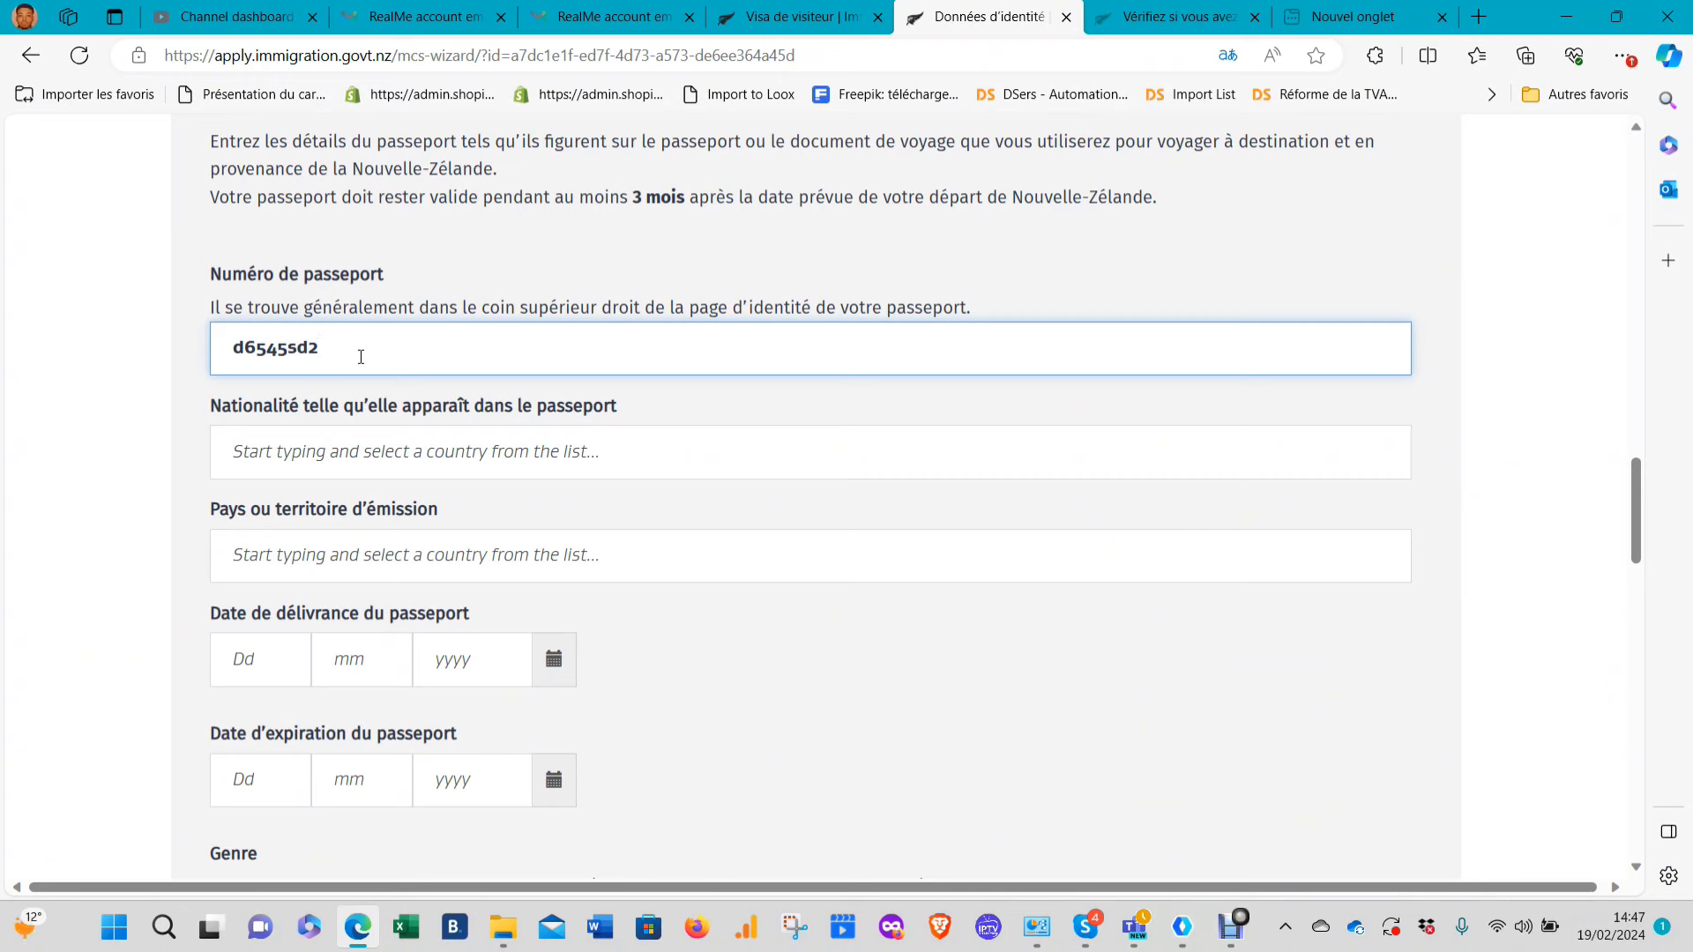
click(404, 456)
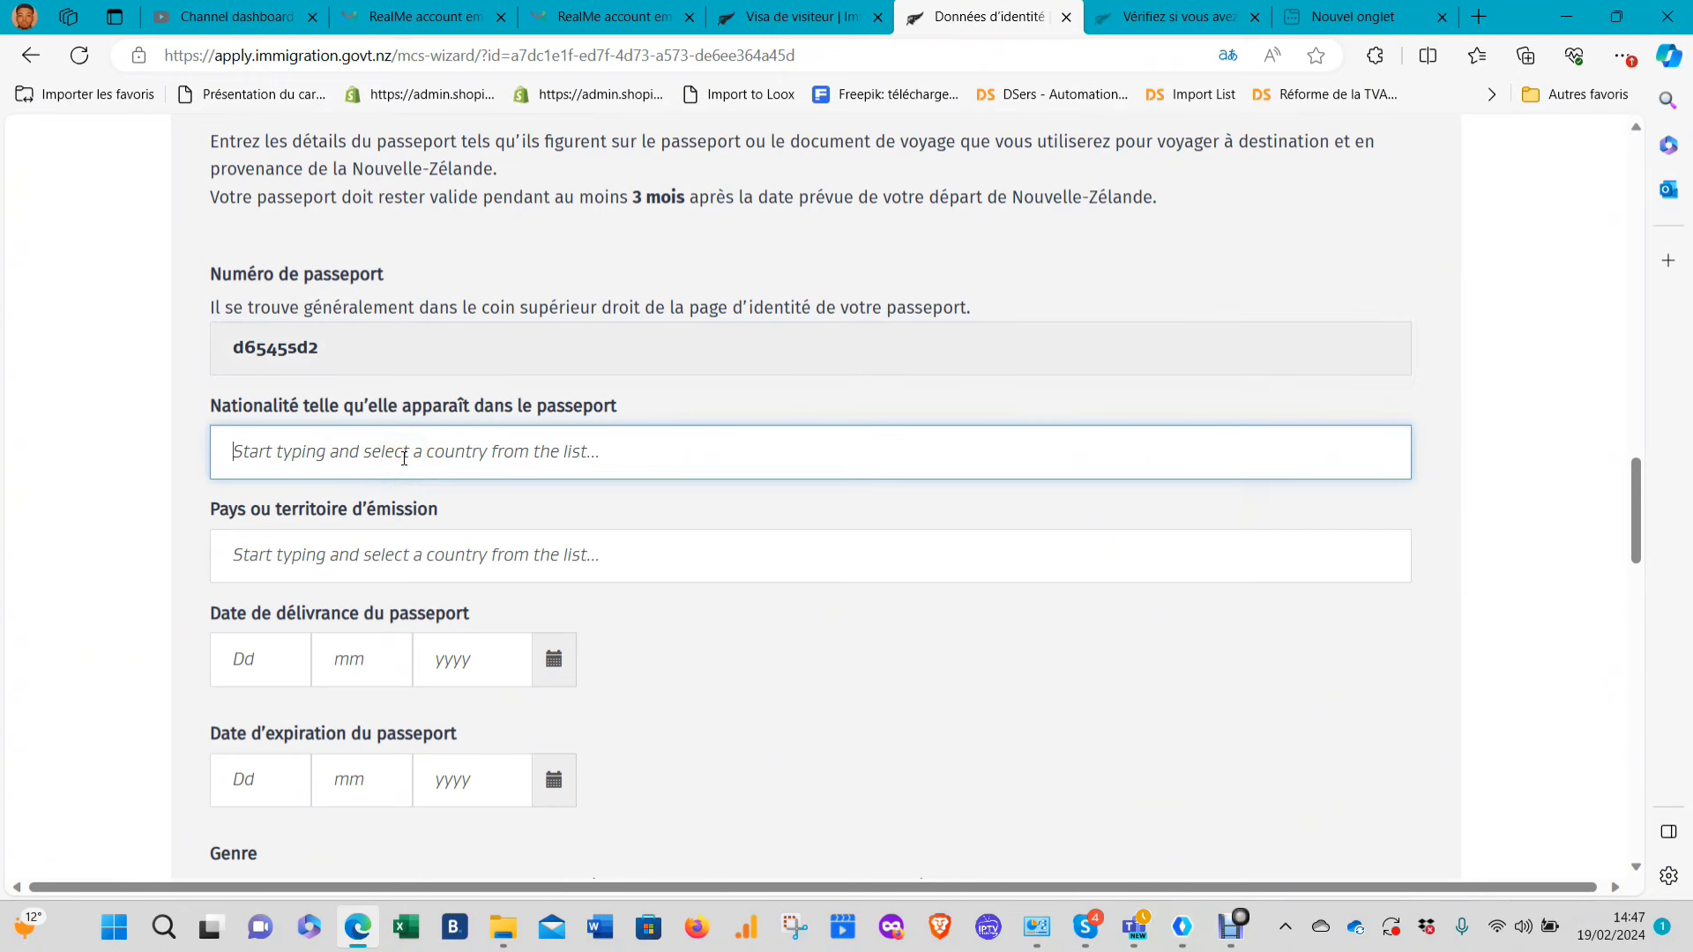
click(404, 457)
text(f)
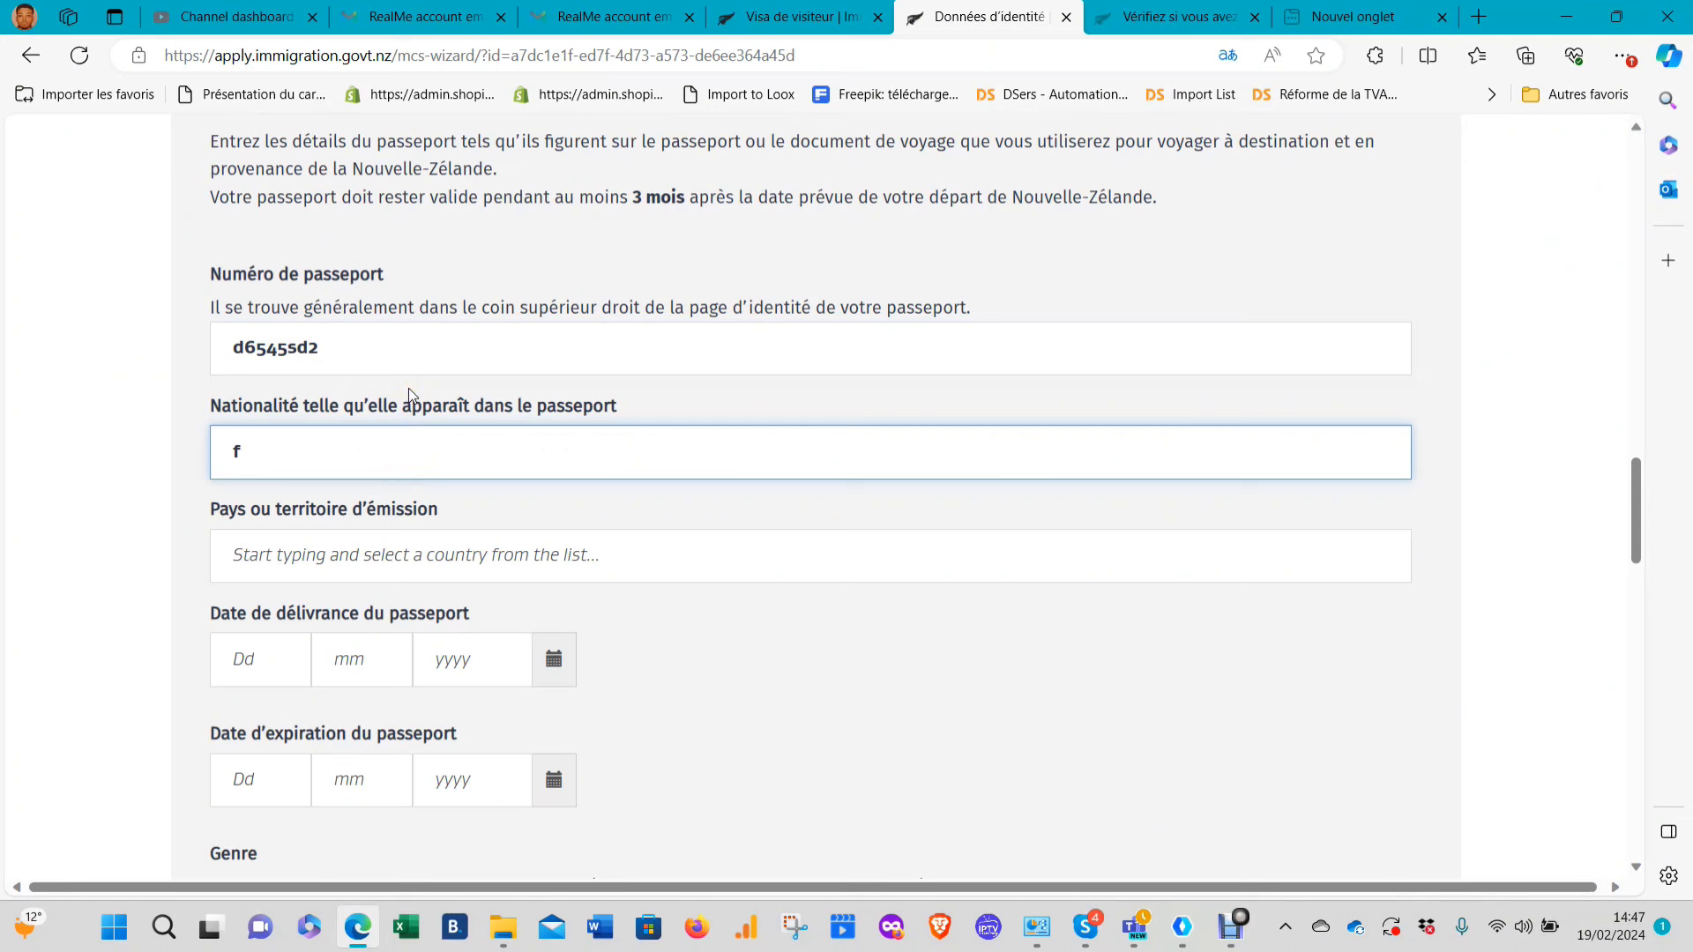
key(BackSpace)
text(a)
key(BackSpace)
text(cameroun)
click(424, 555)
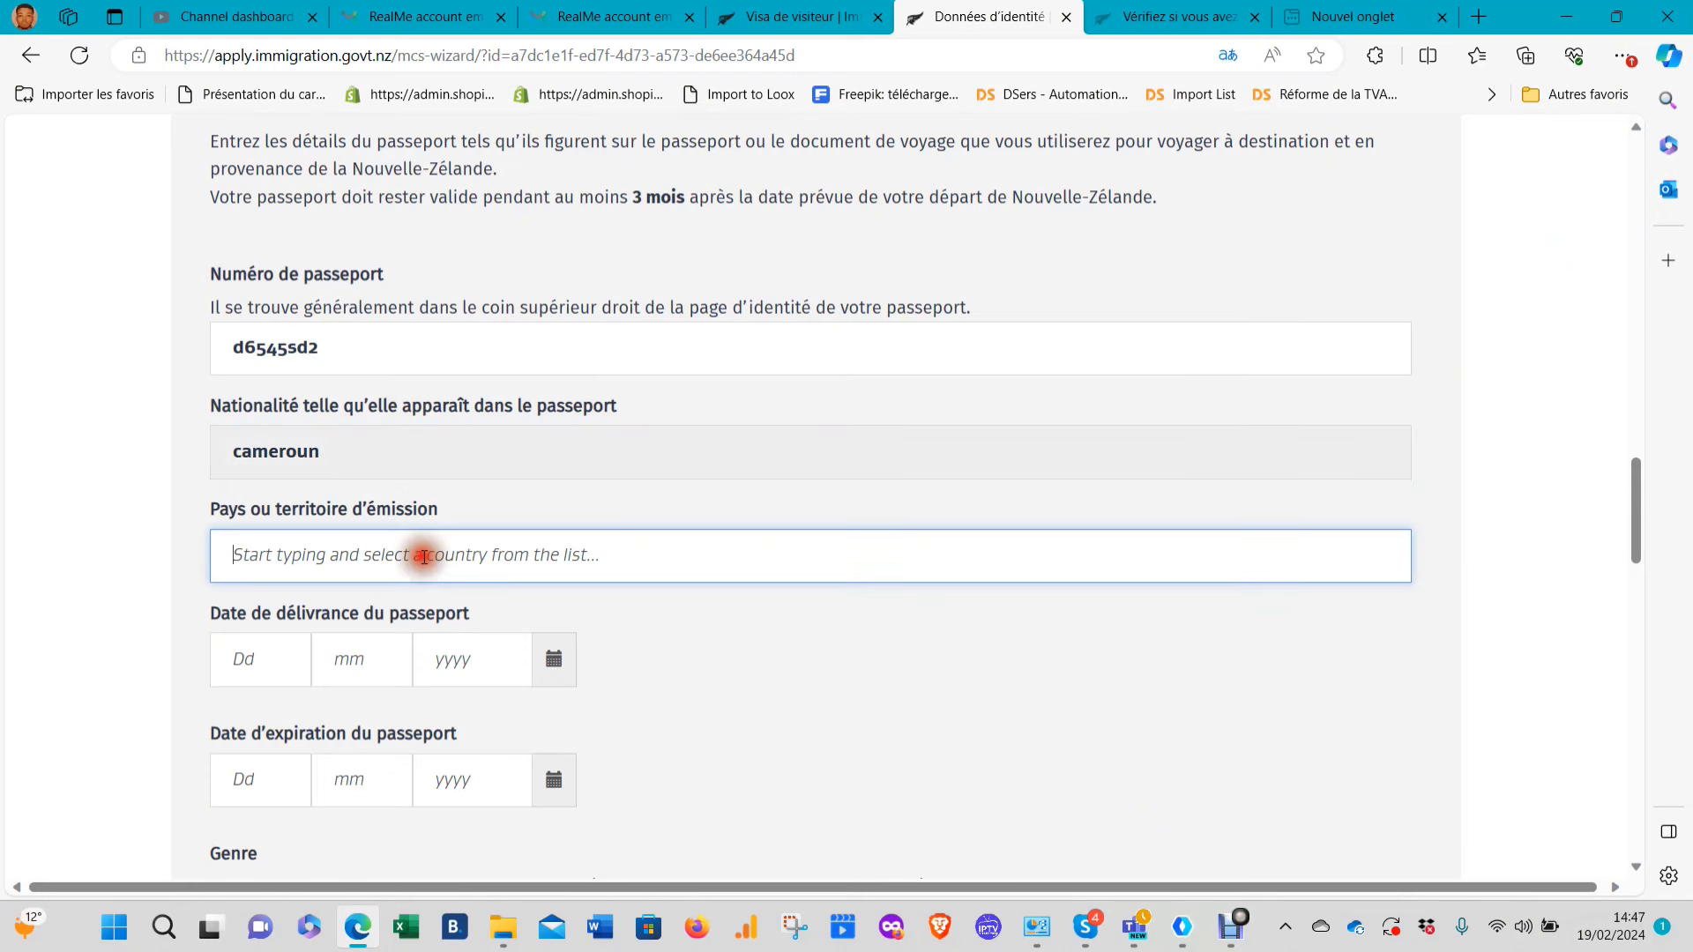
text(came)
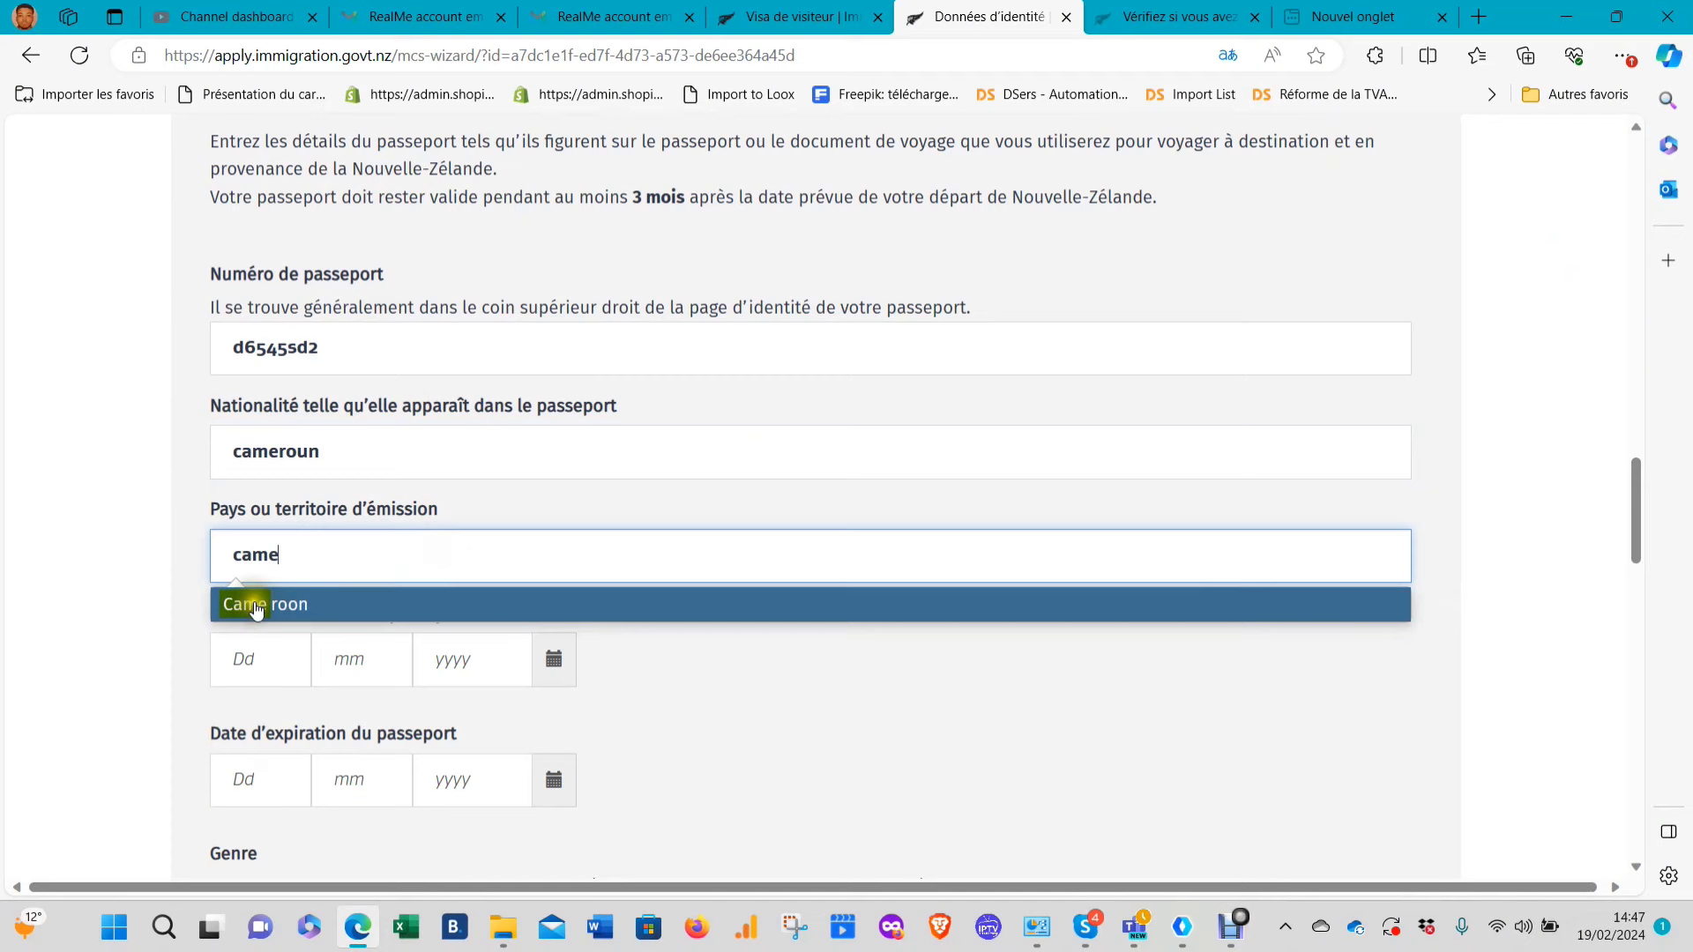
click(249, 605)
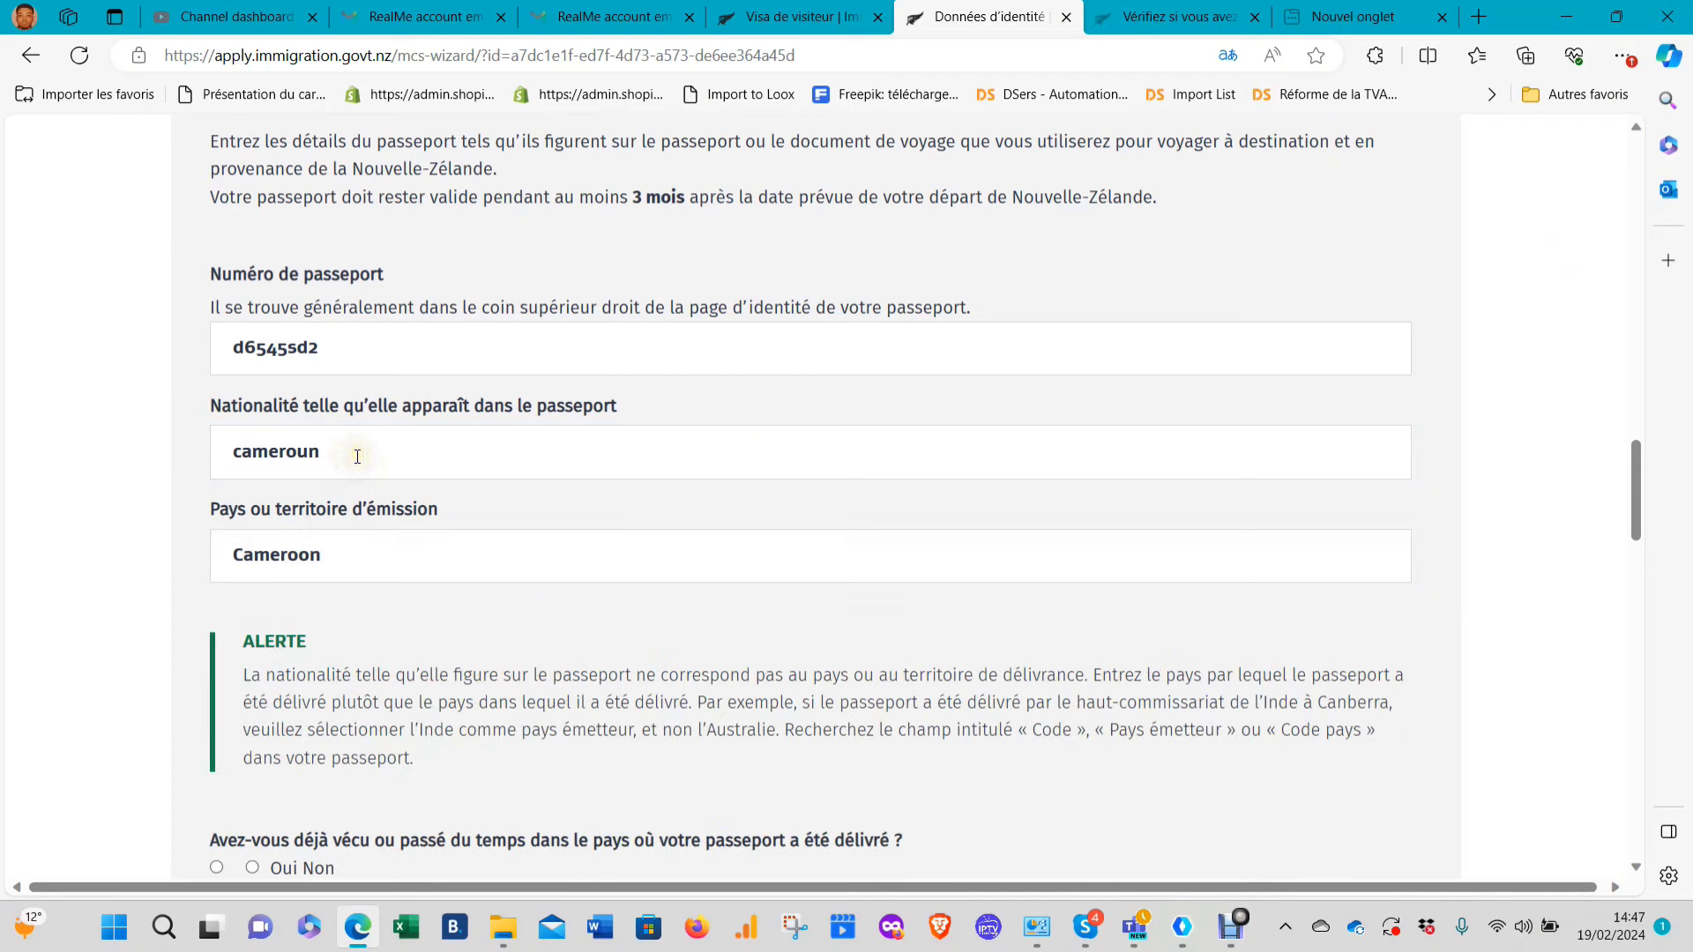
Trim the nationality text back to 'came' and choose Cameroon from the suggestions
drag(352, 453, 267, 451)
key(BackSpace)
key(BackSpace)
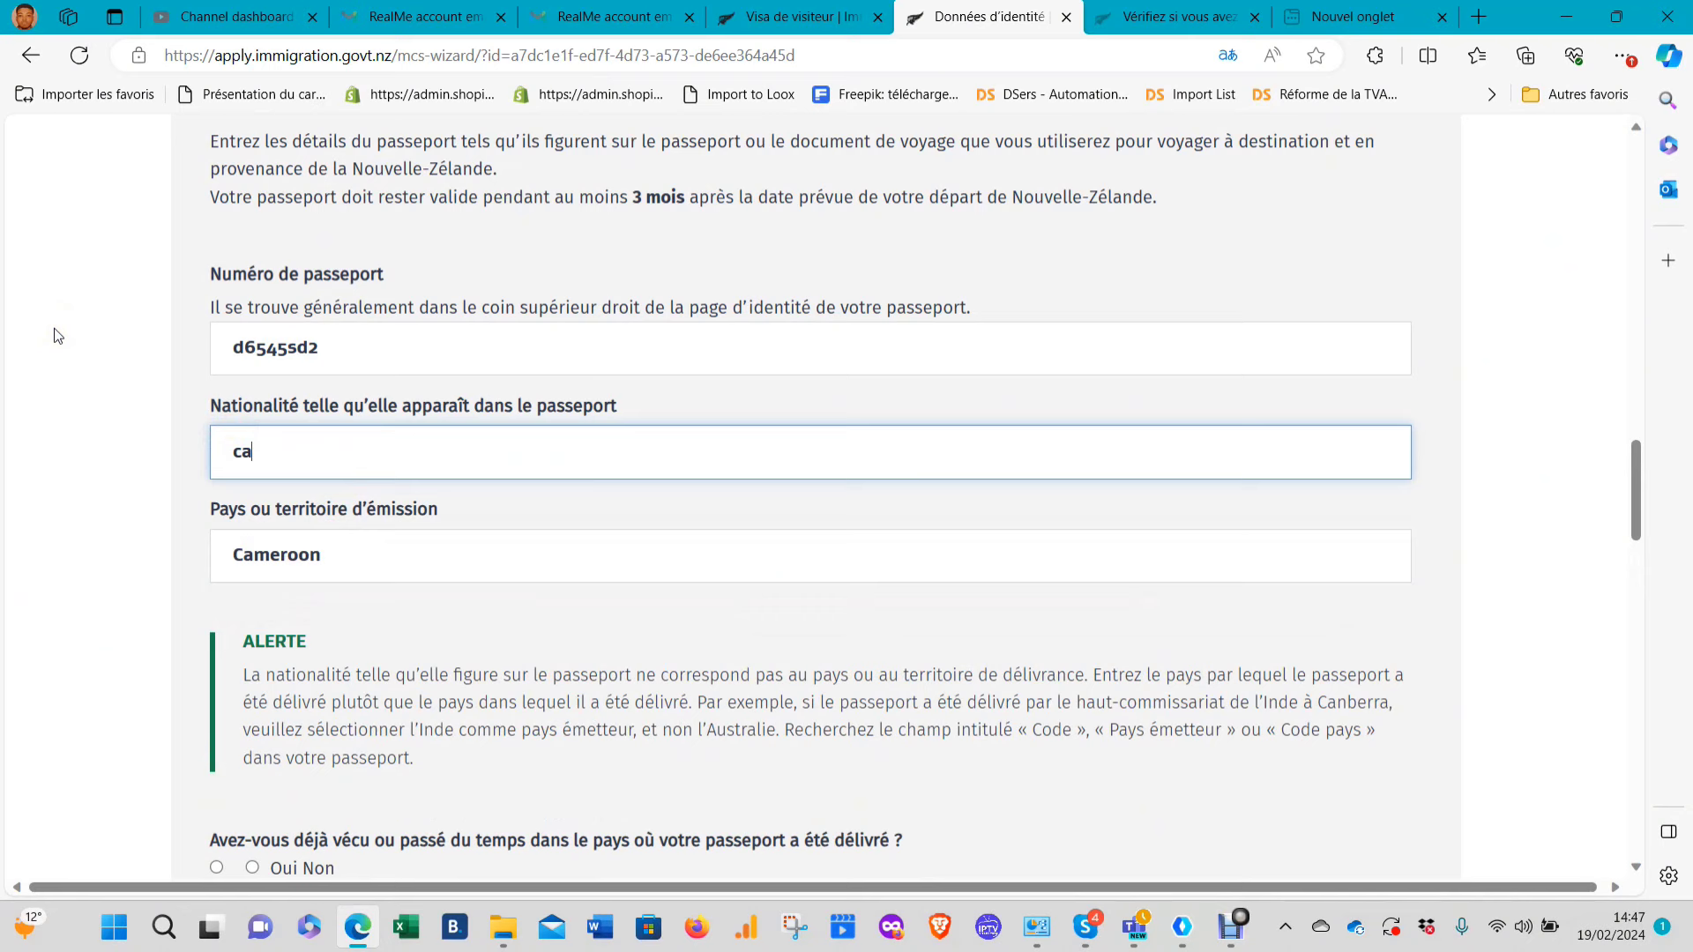
text(me)
key(BackSpace)
text(e)
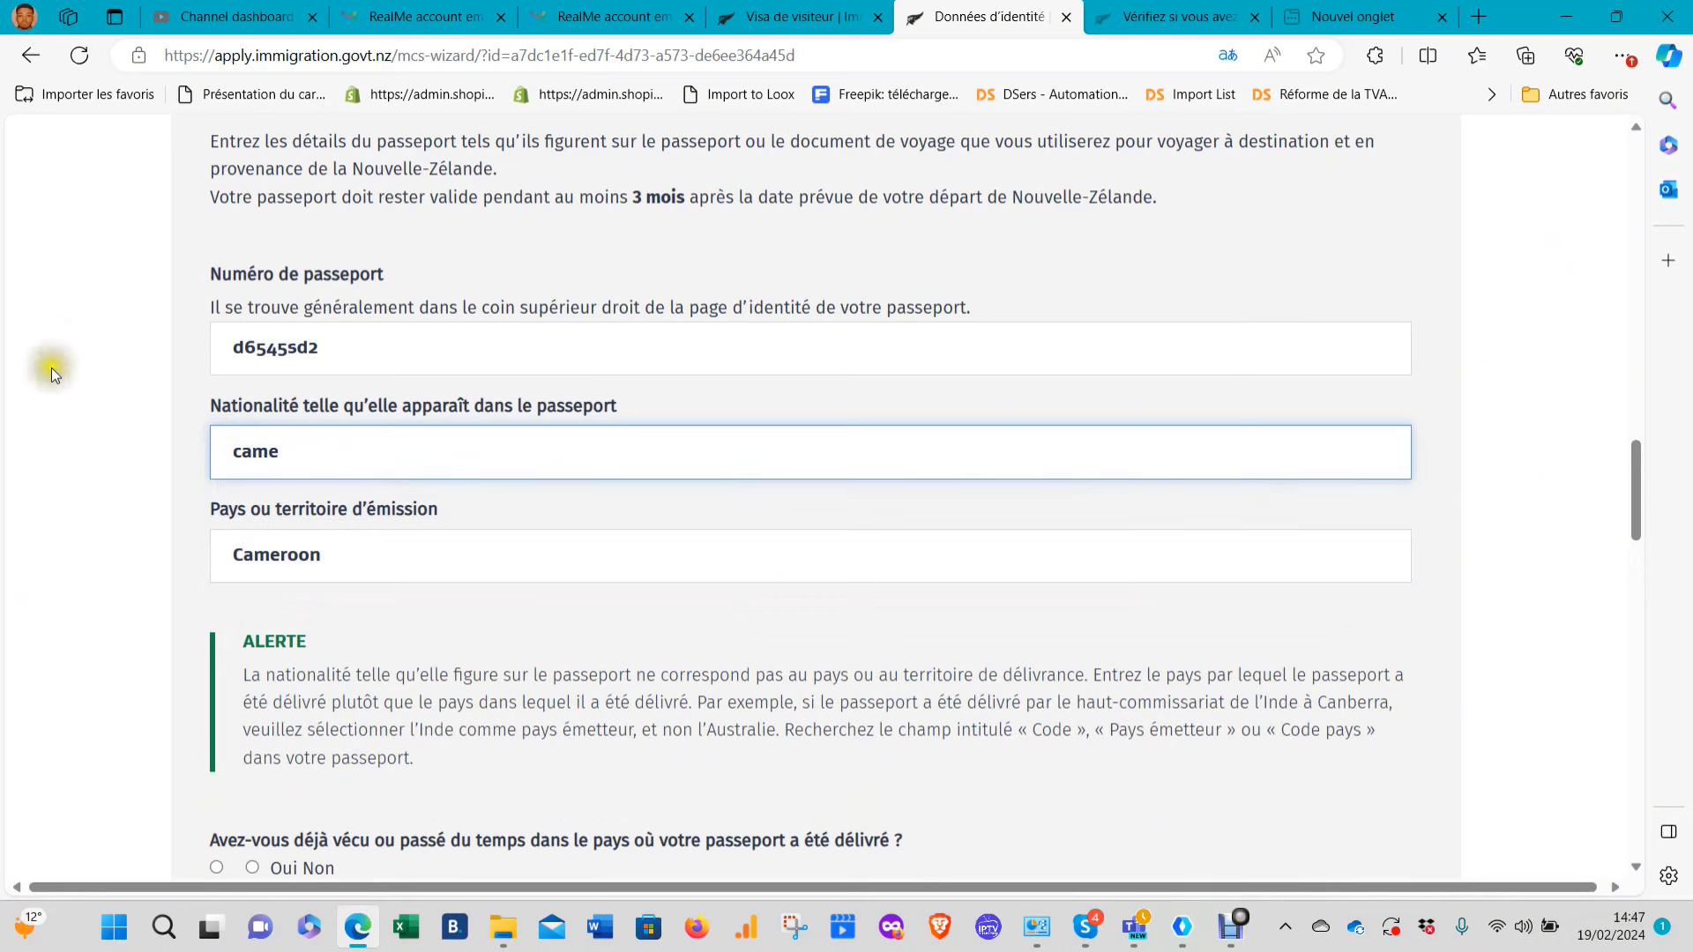
key(BackSpace)
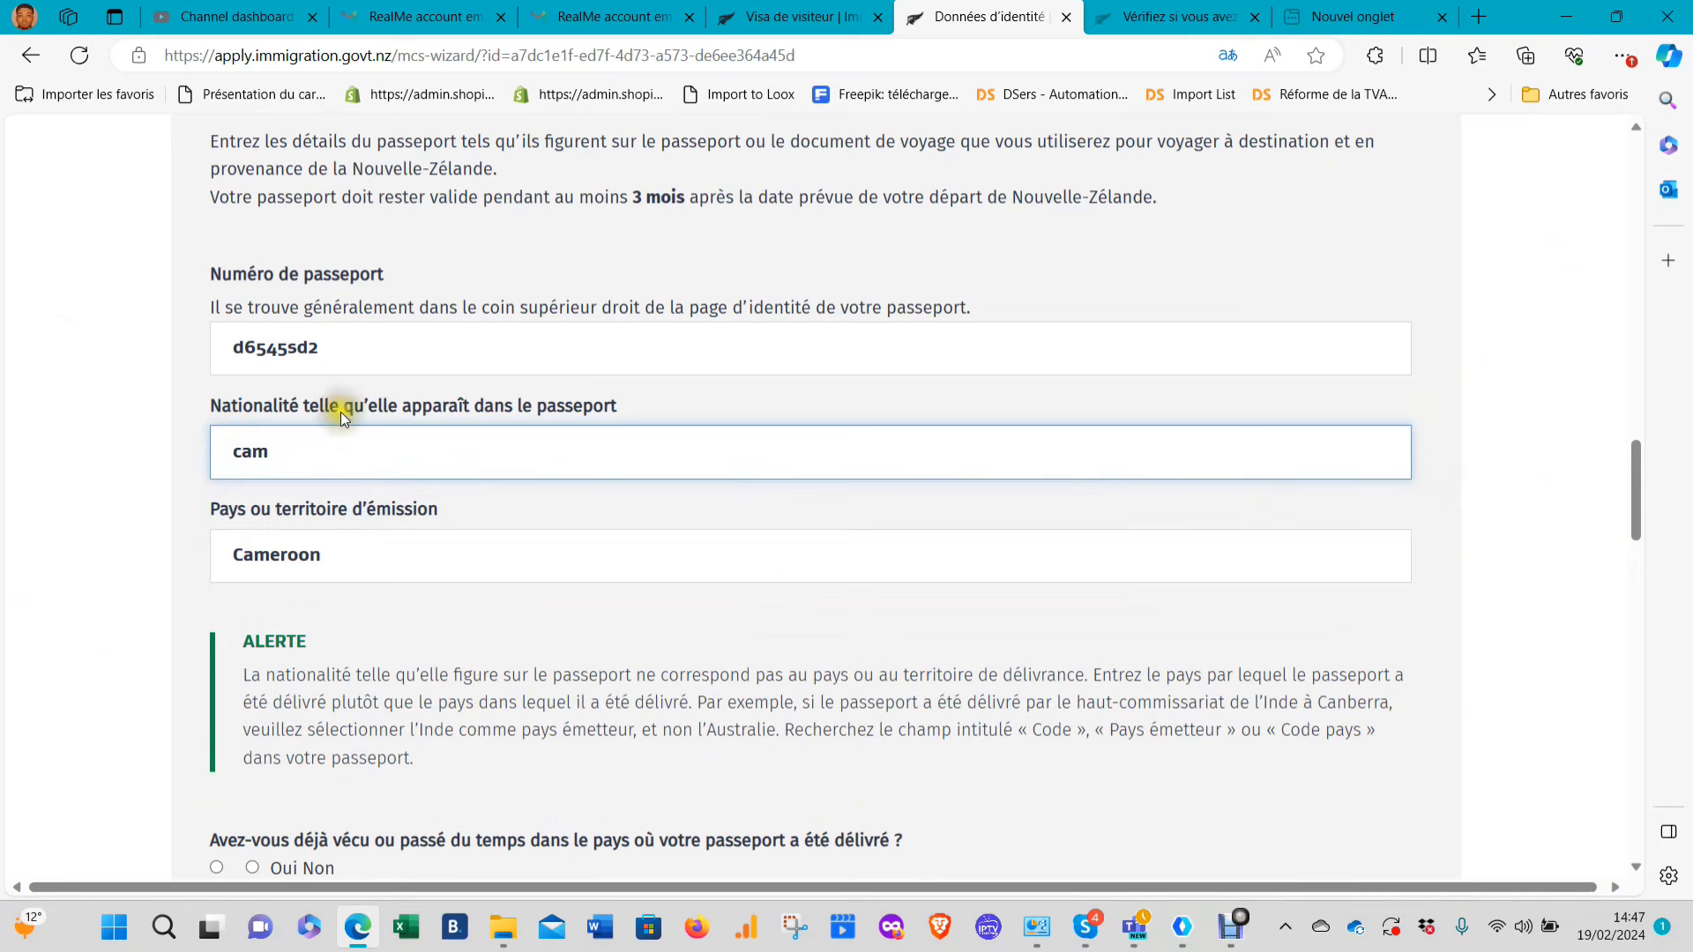
text(e)
click(282, 510)
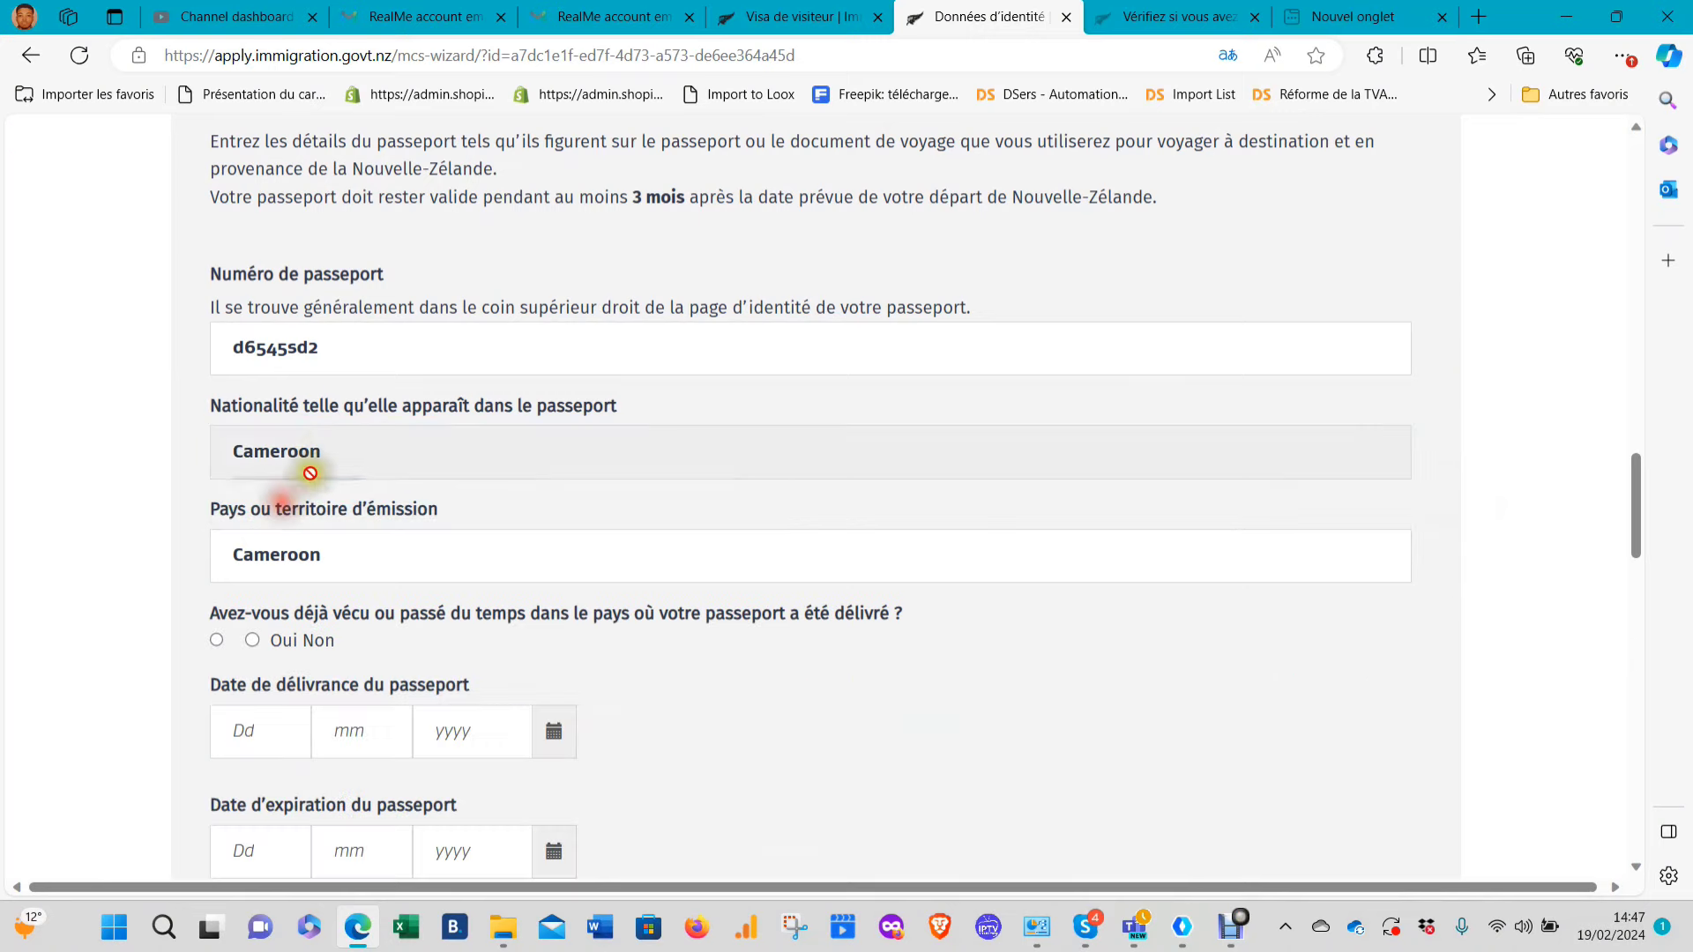
scroll(356, 494, up, 3)
scroll(377, 263, up, 1)
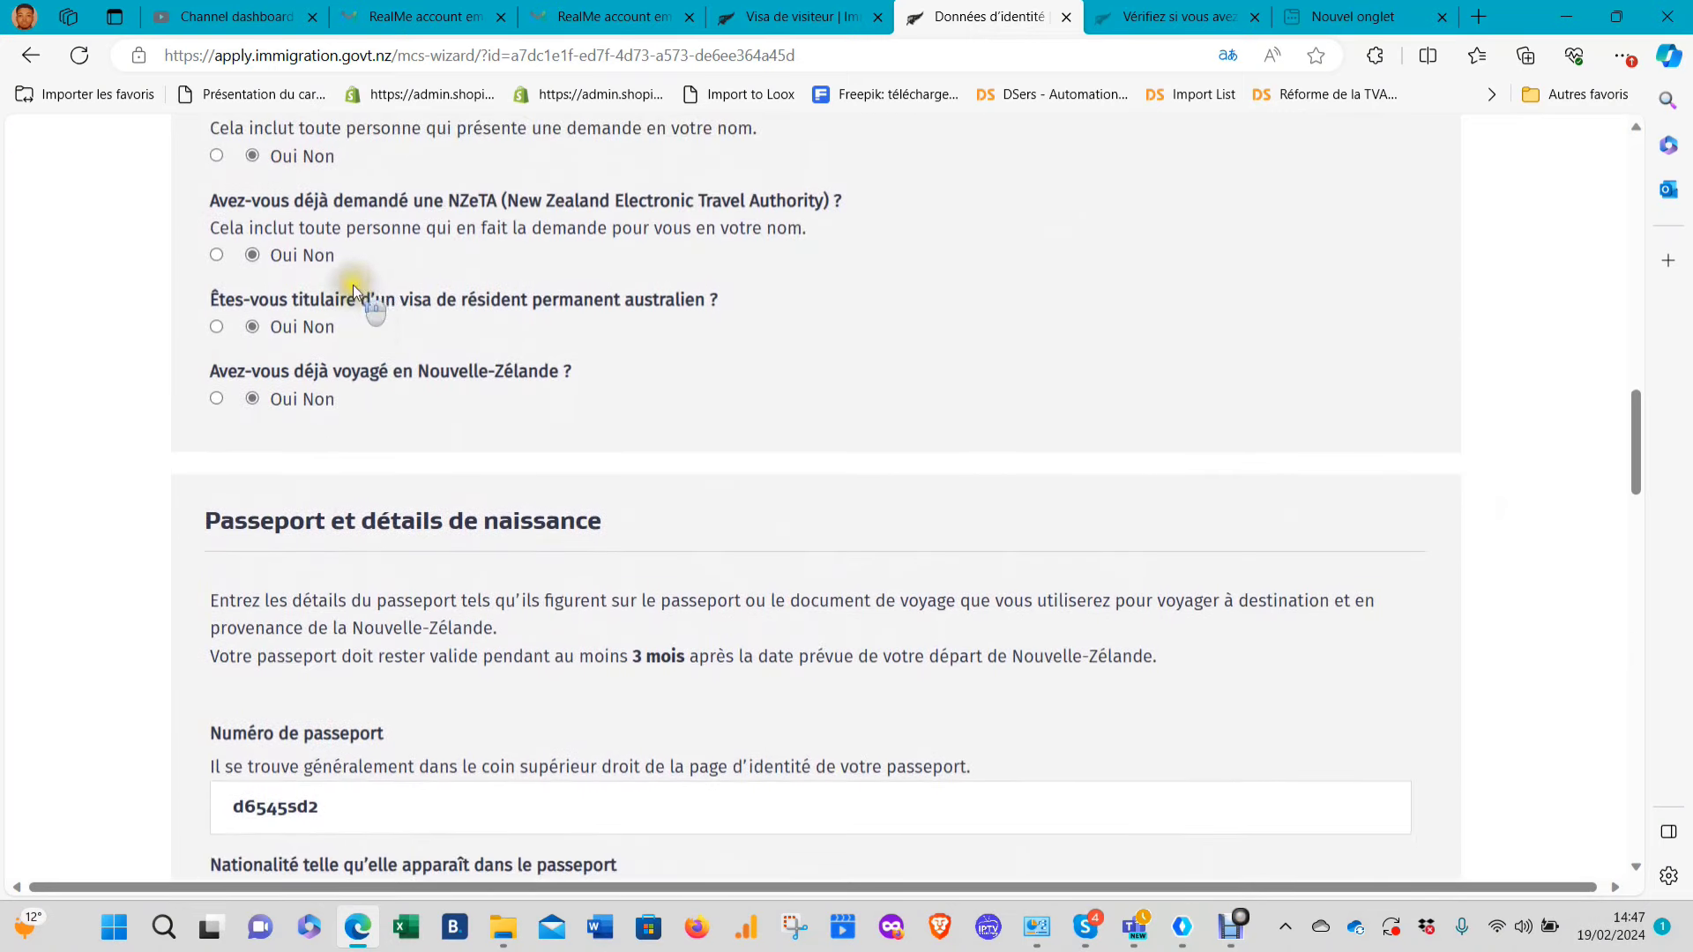
scroll(374, 331, down, 5)
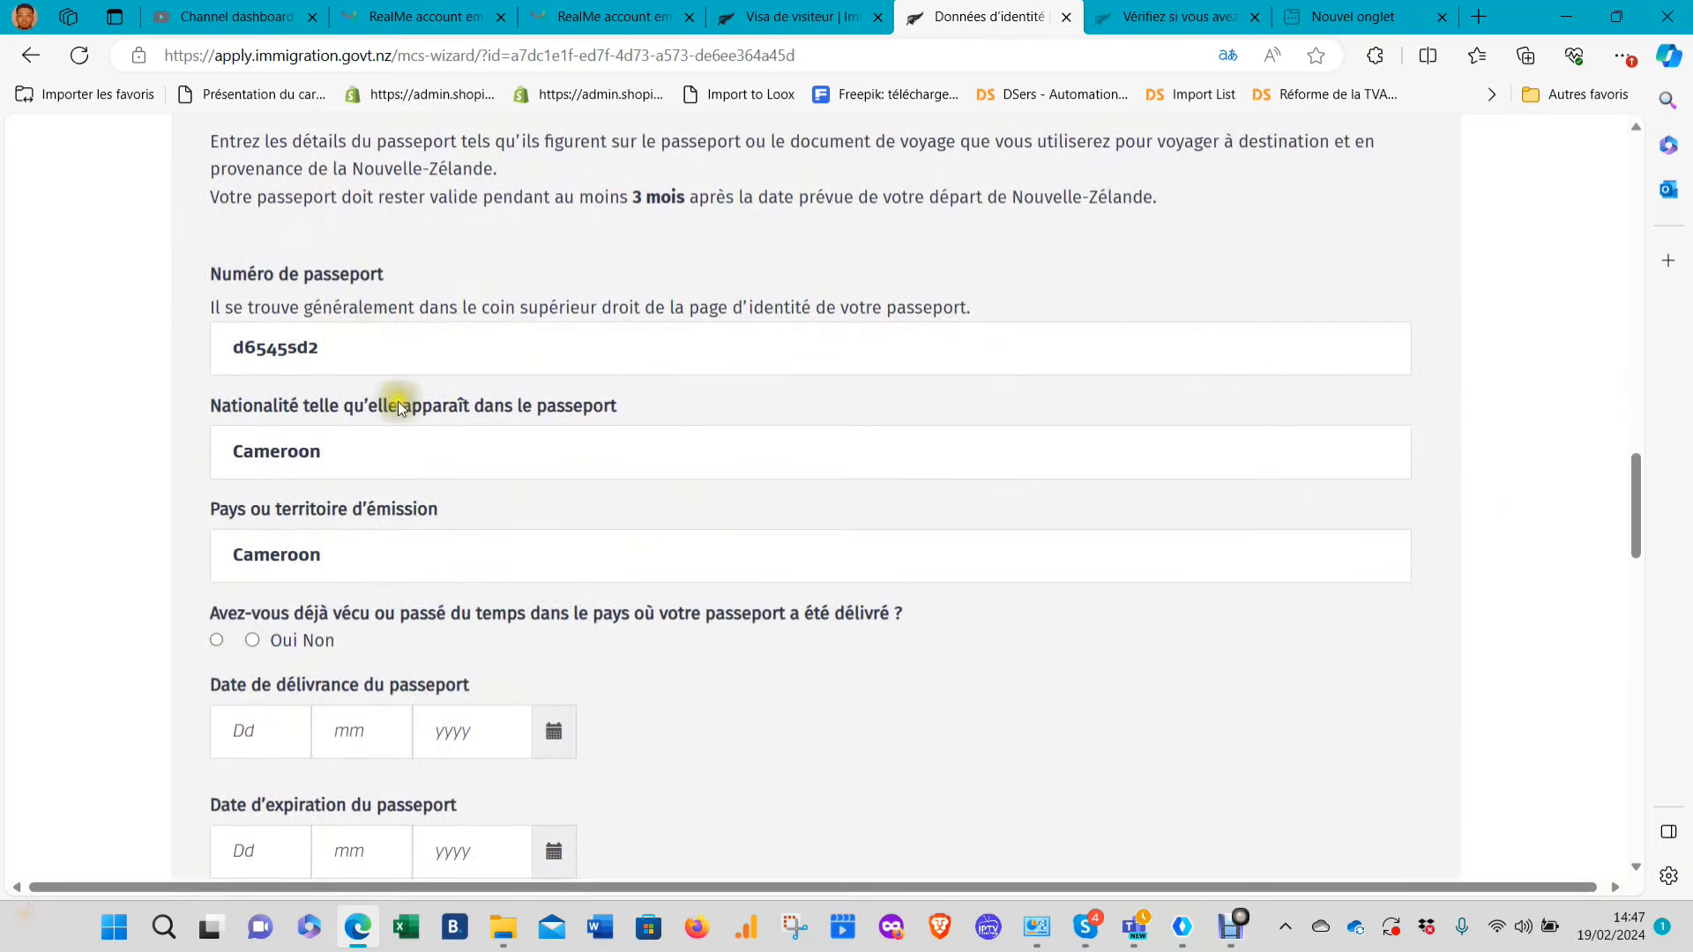
scroll(435, 446, down, 3)
scroll(379, 462, up, 10)
Fix the country of residence entry by adding 'er' and choose Cameroon from the suggestions
scroll(383, 459, up, 1)
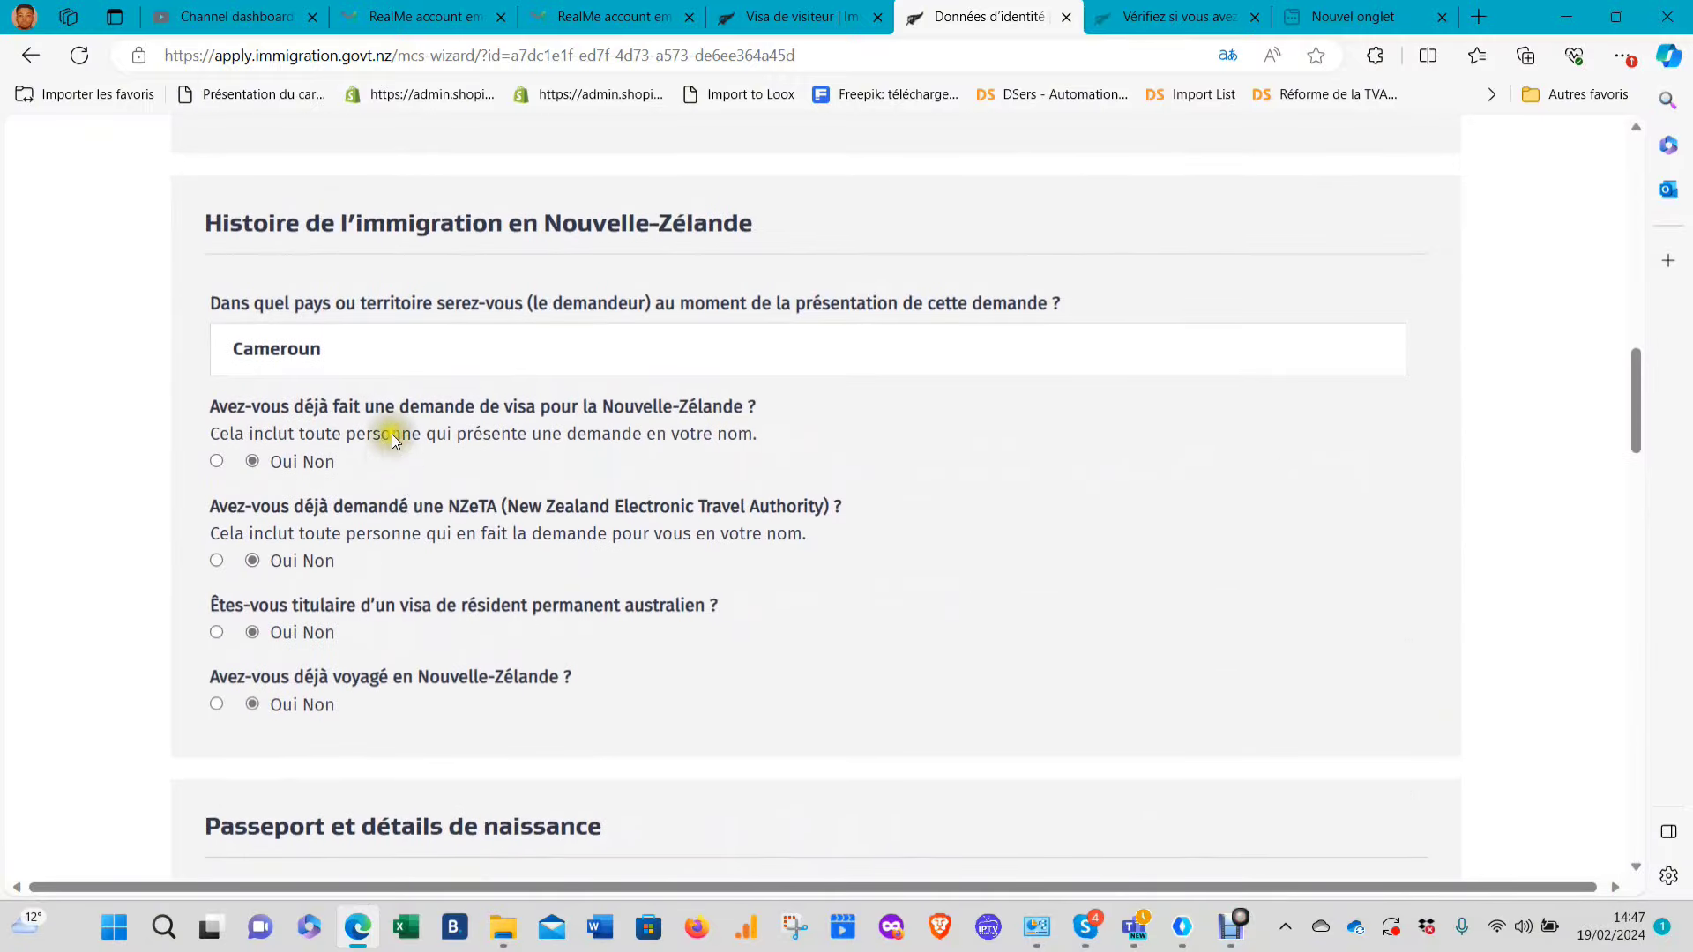
click(322, 340)
key(BackSpace)
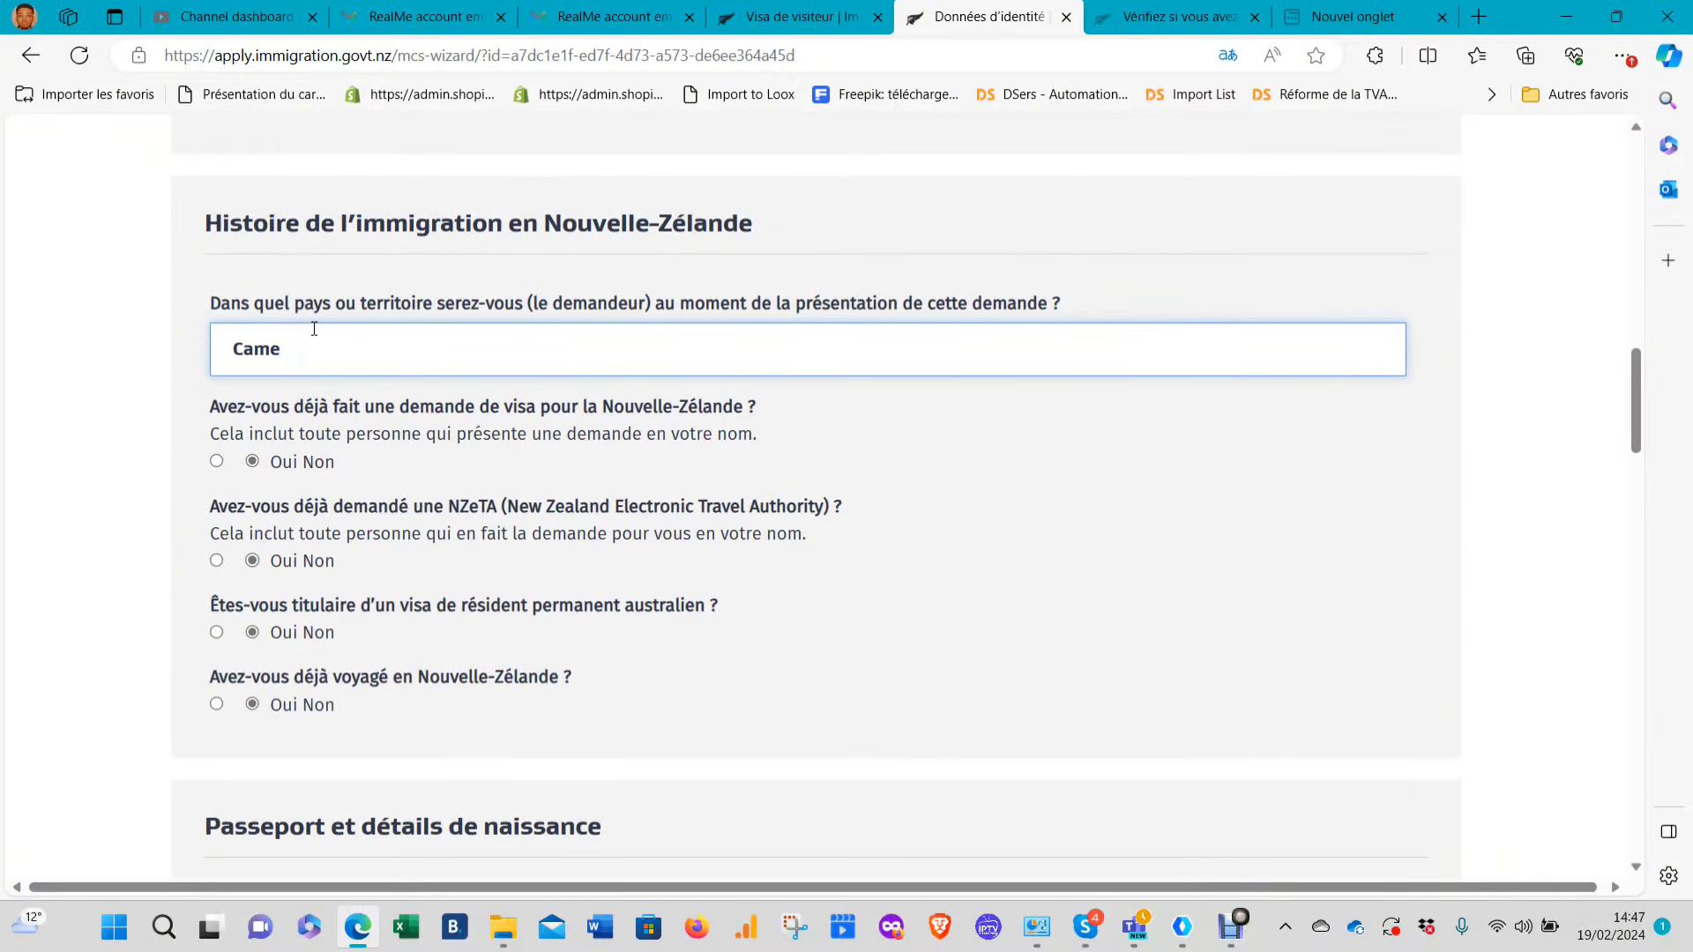
click(306, 329)
click(306, 328)
text(er)
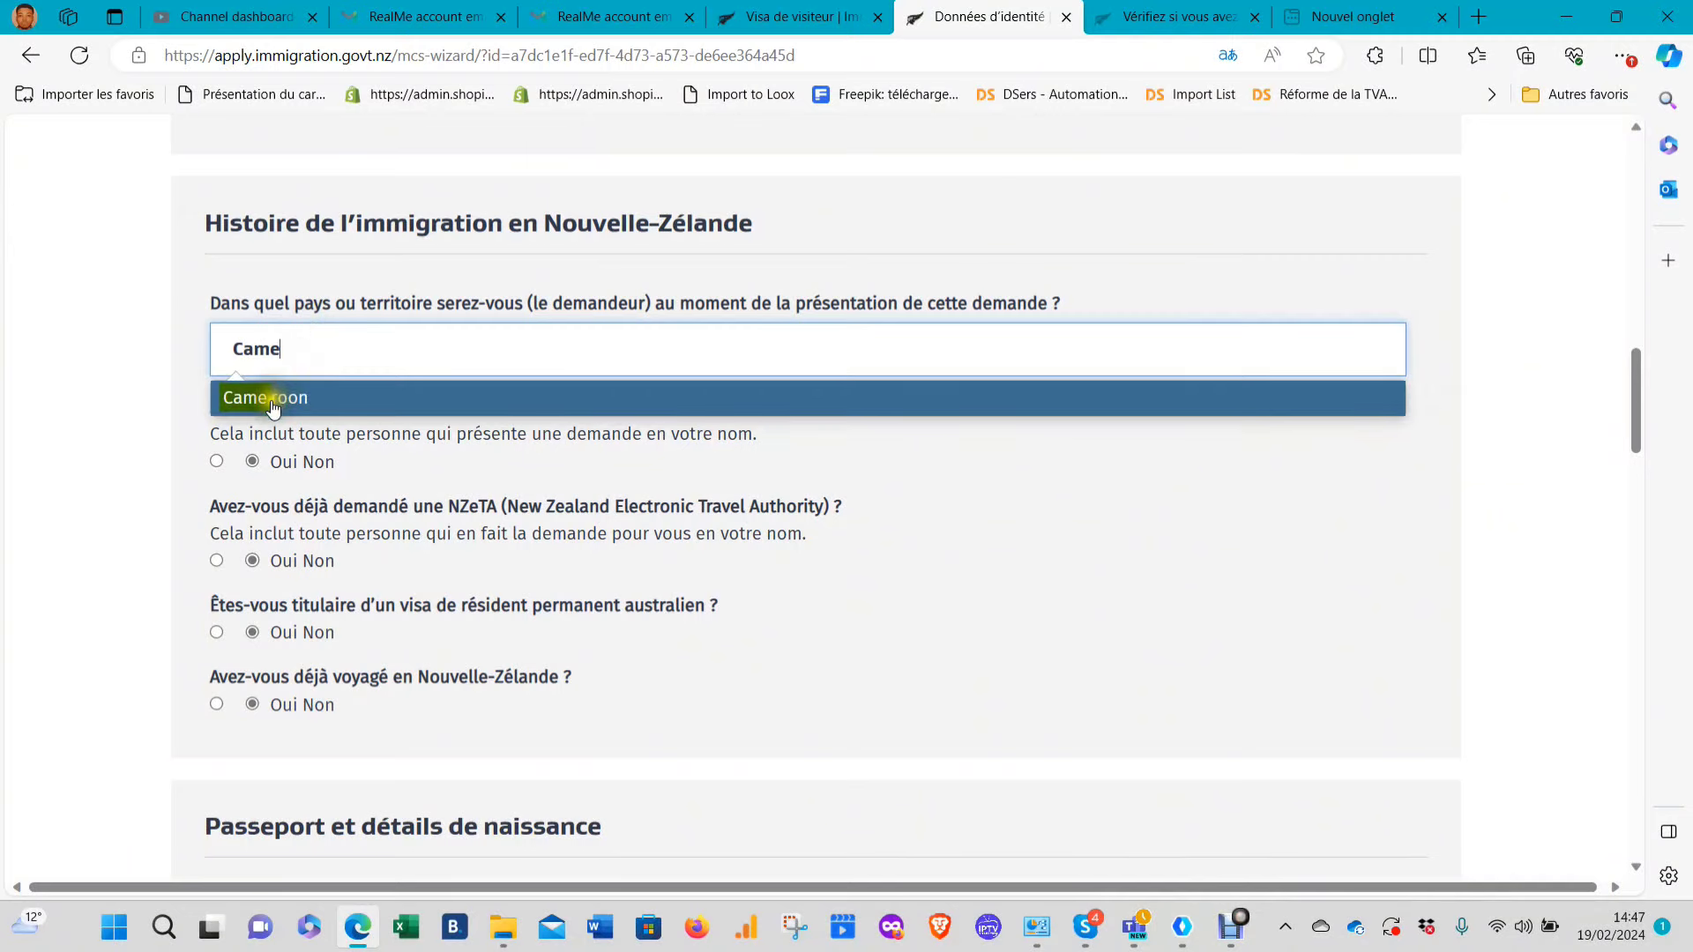
click(272, 403)
scroll(282, 392, down, 15)
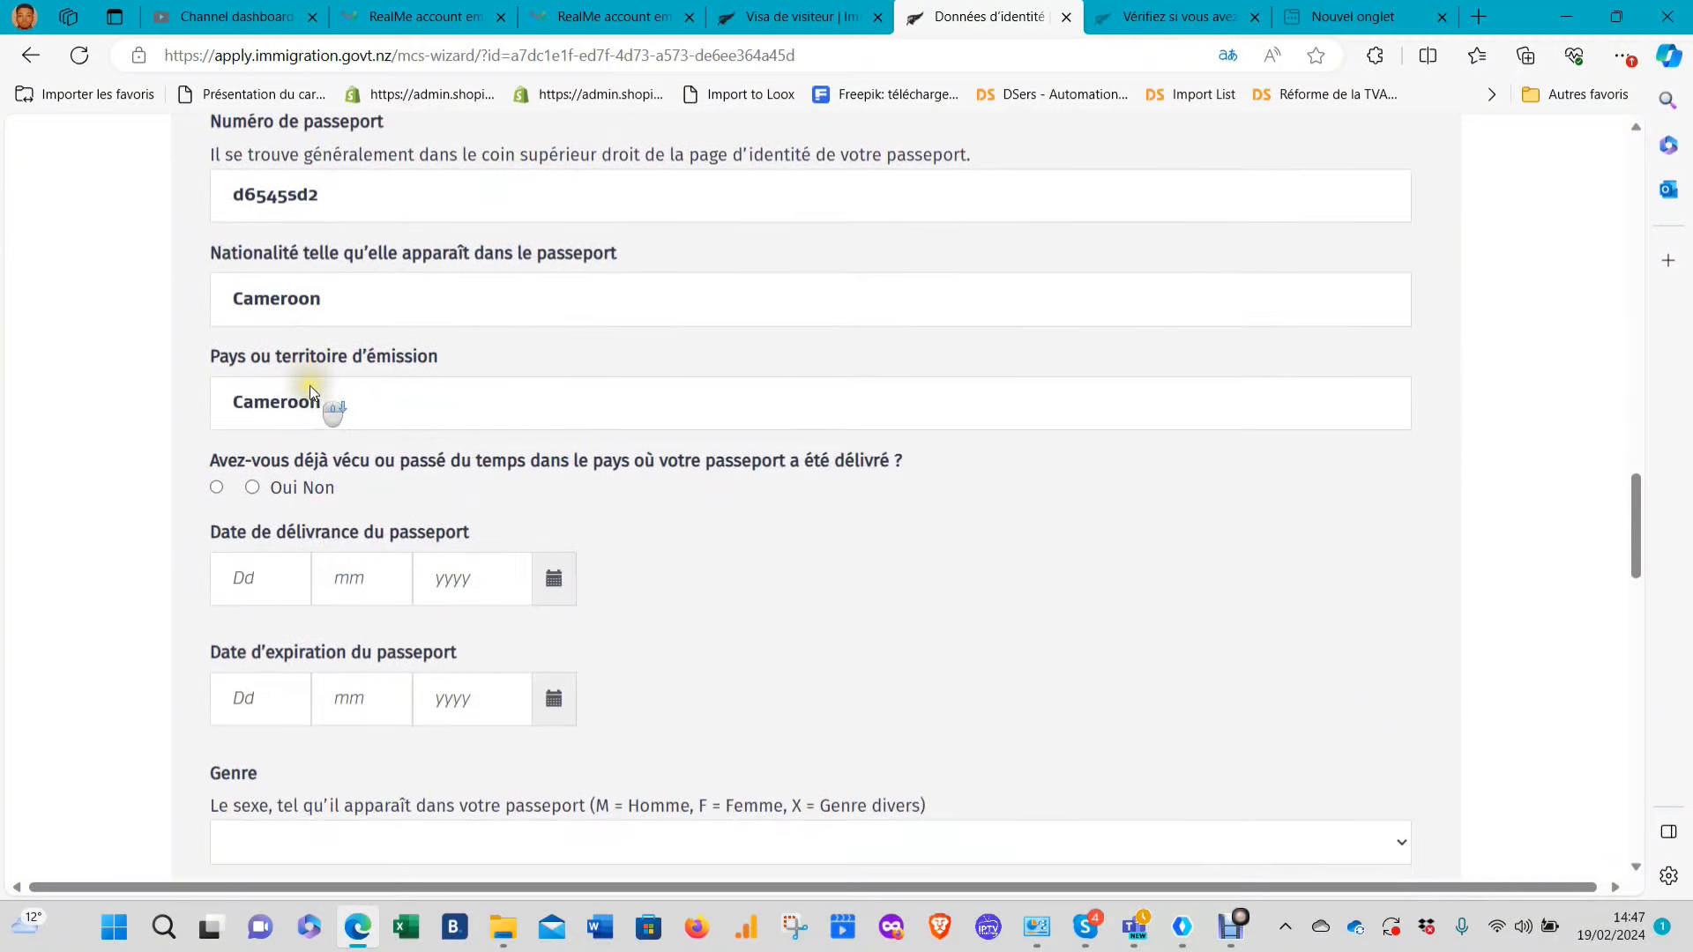
scroll(319, 377, up, 3)
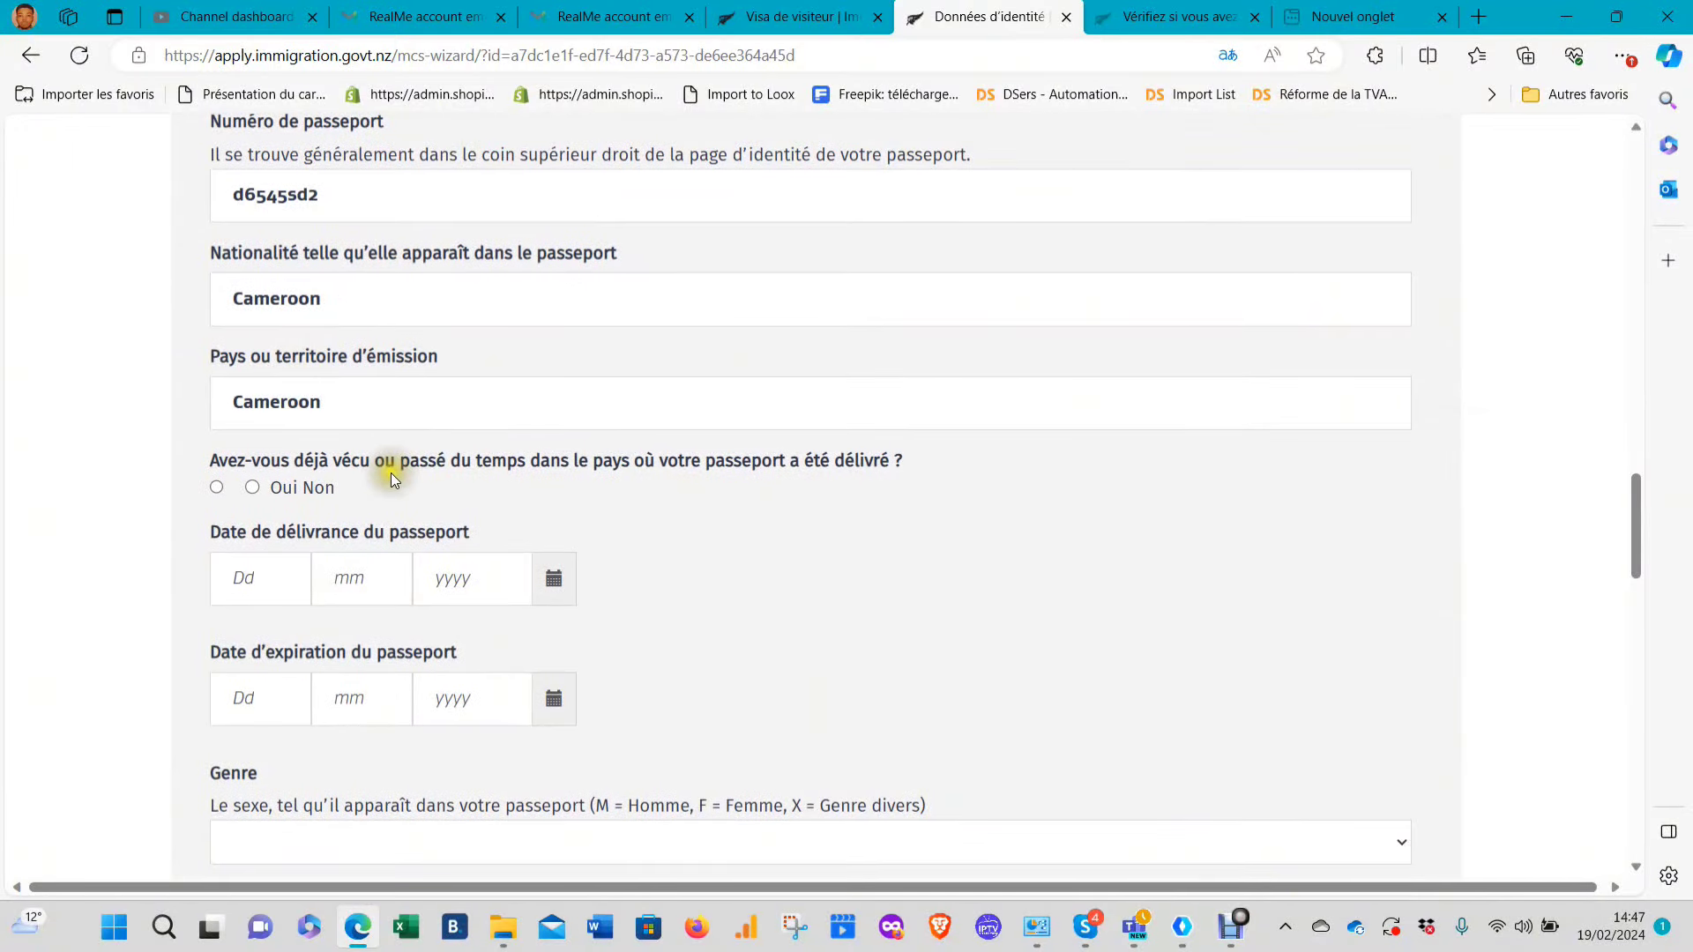
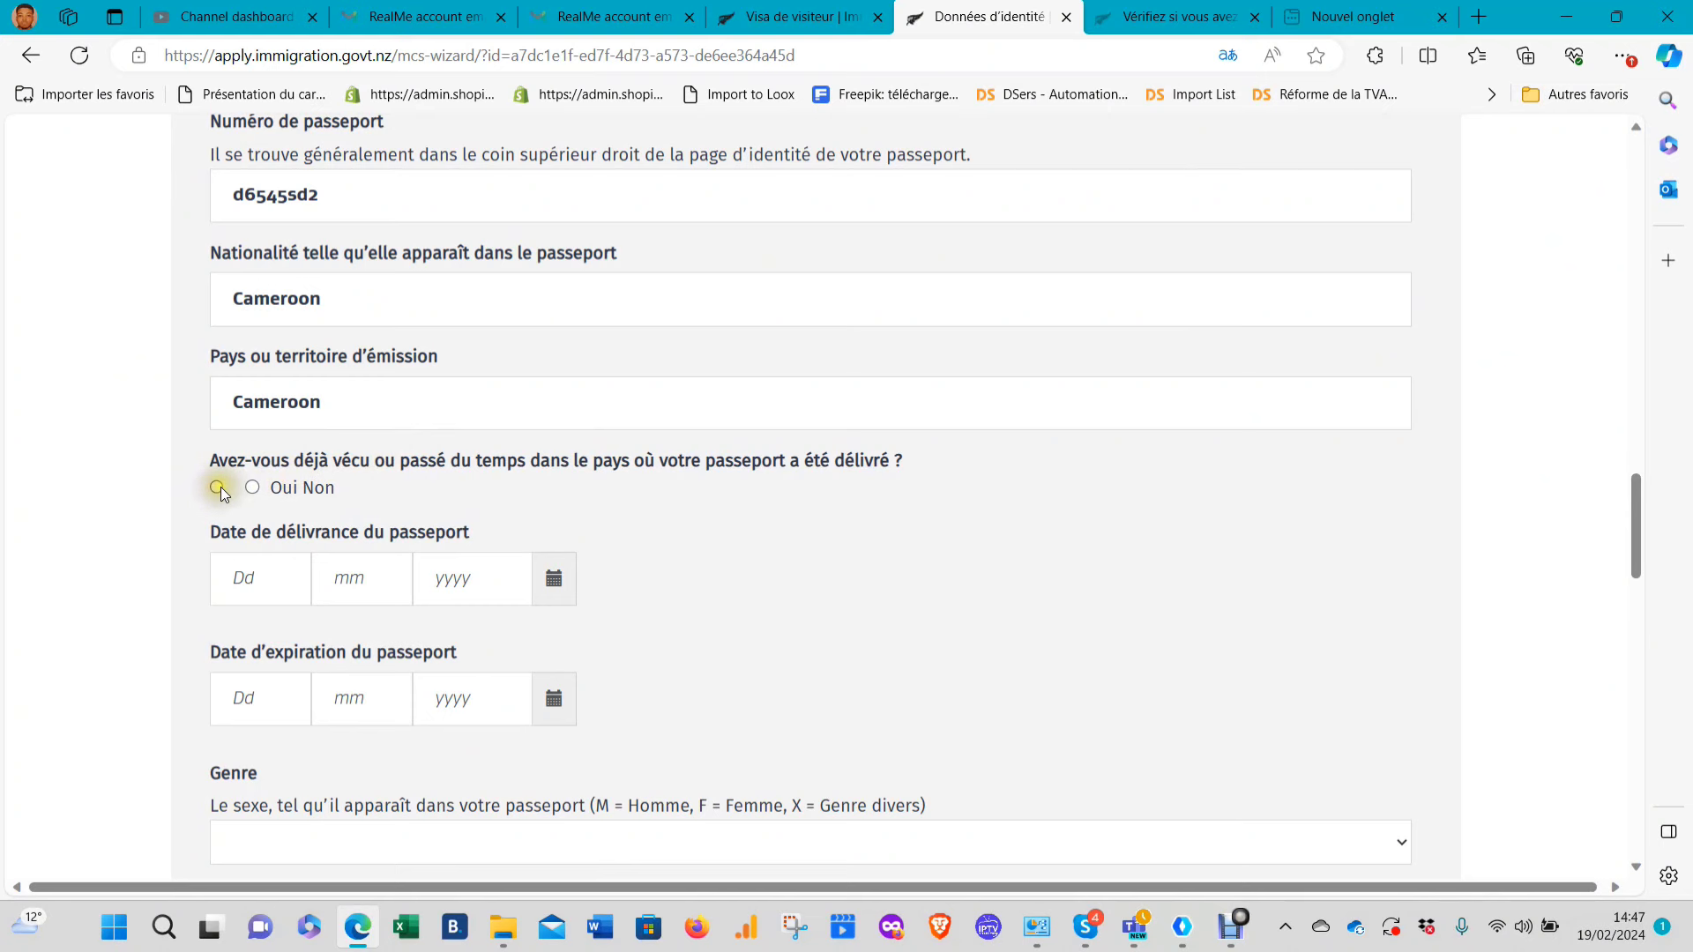
Answer Oui to having lived in the passport country and enter passport issue 15/05/2023 and expiry 14/05/2028
click(216, 487)
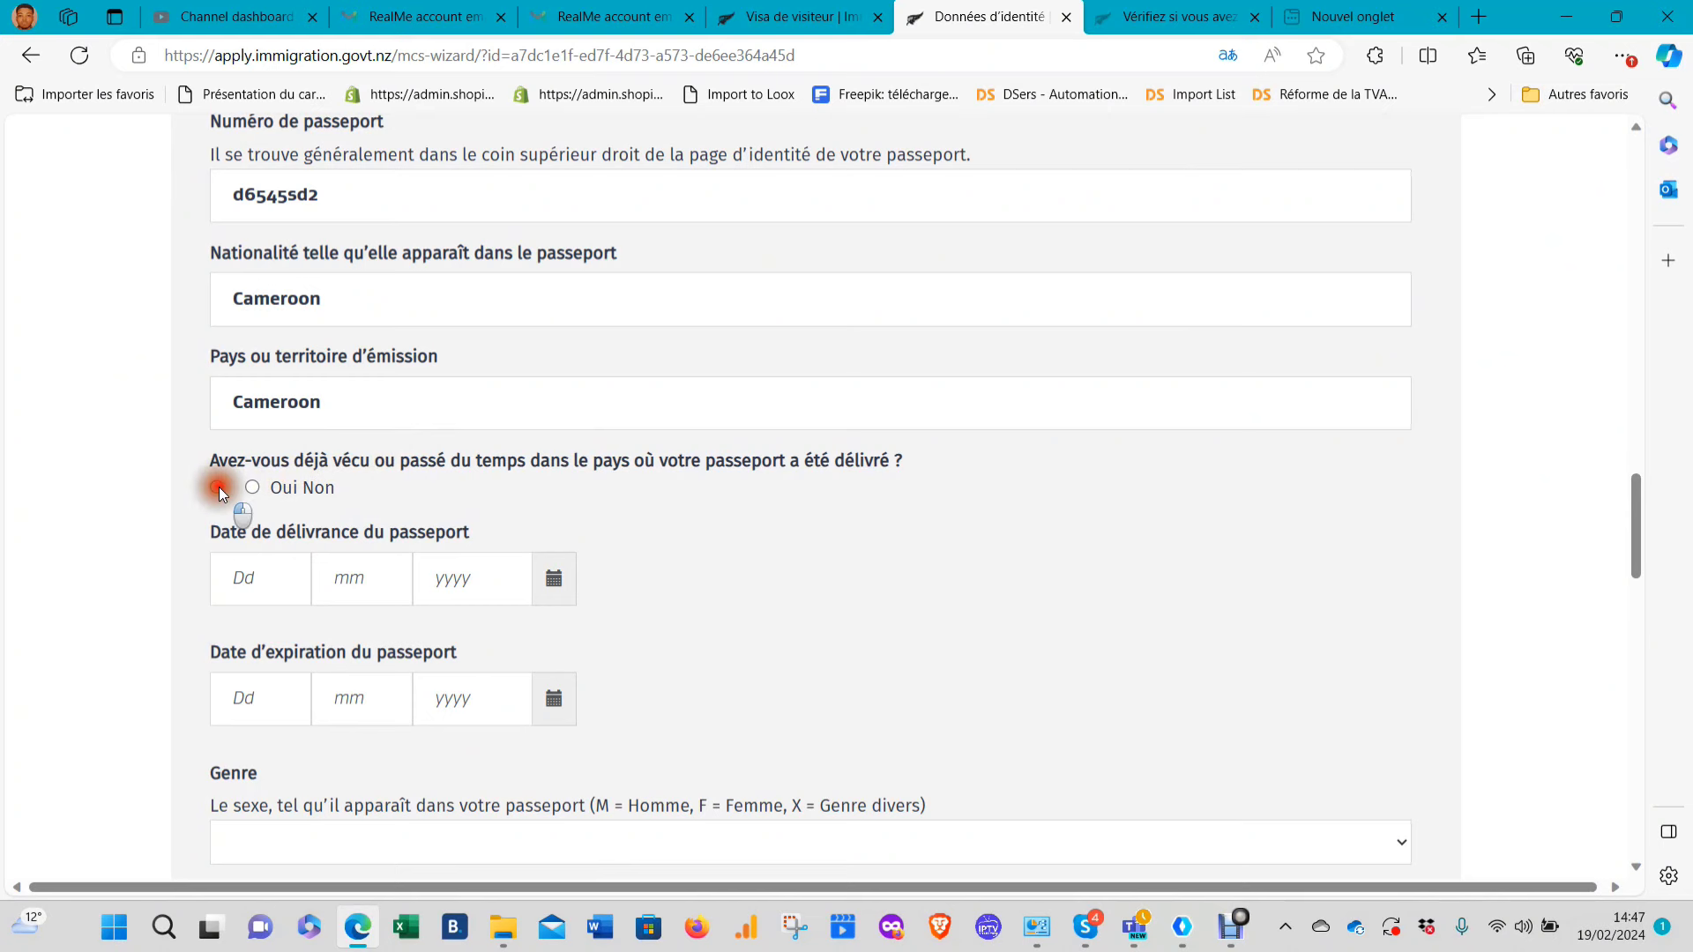
click(266, 581)
text(1)
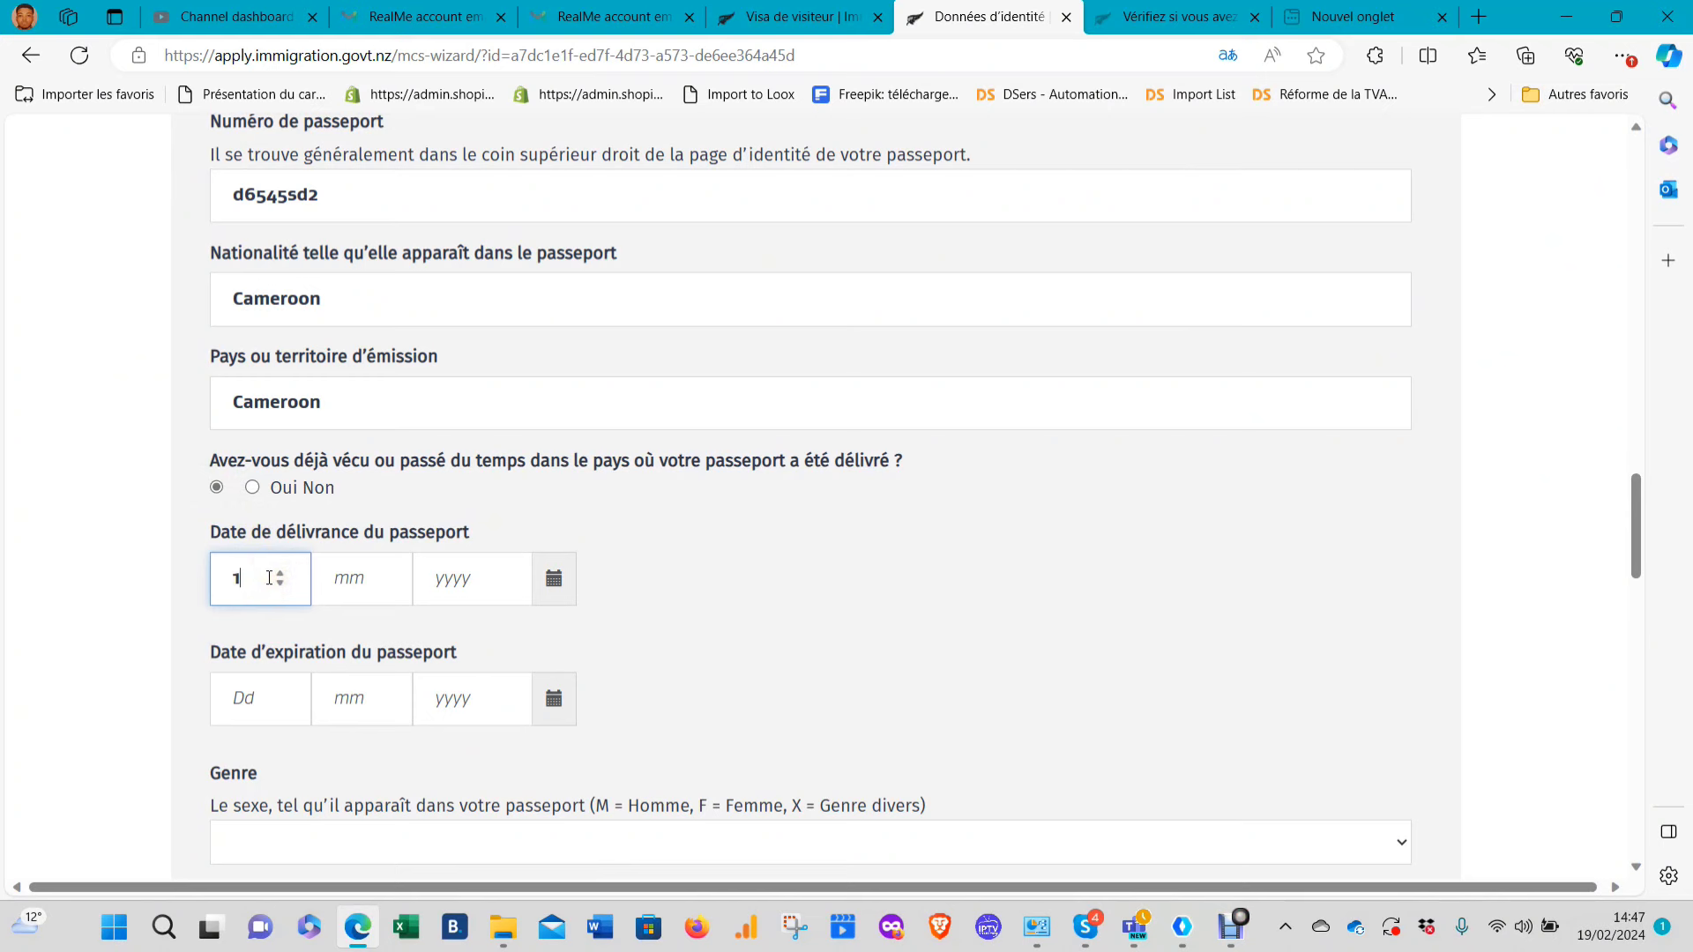
text(5 05 2023)
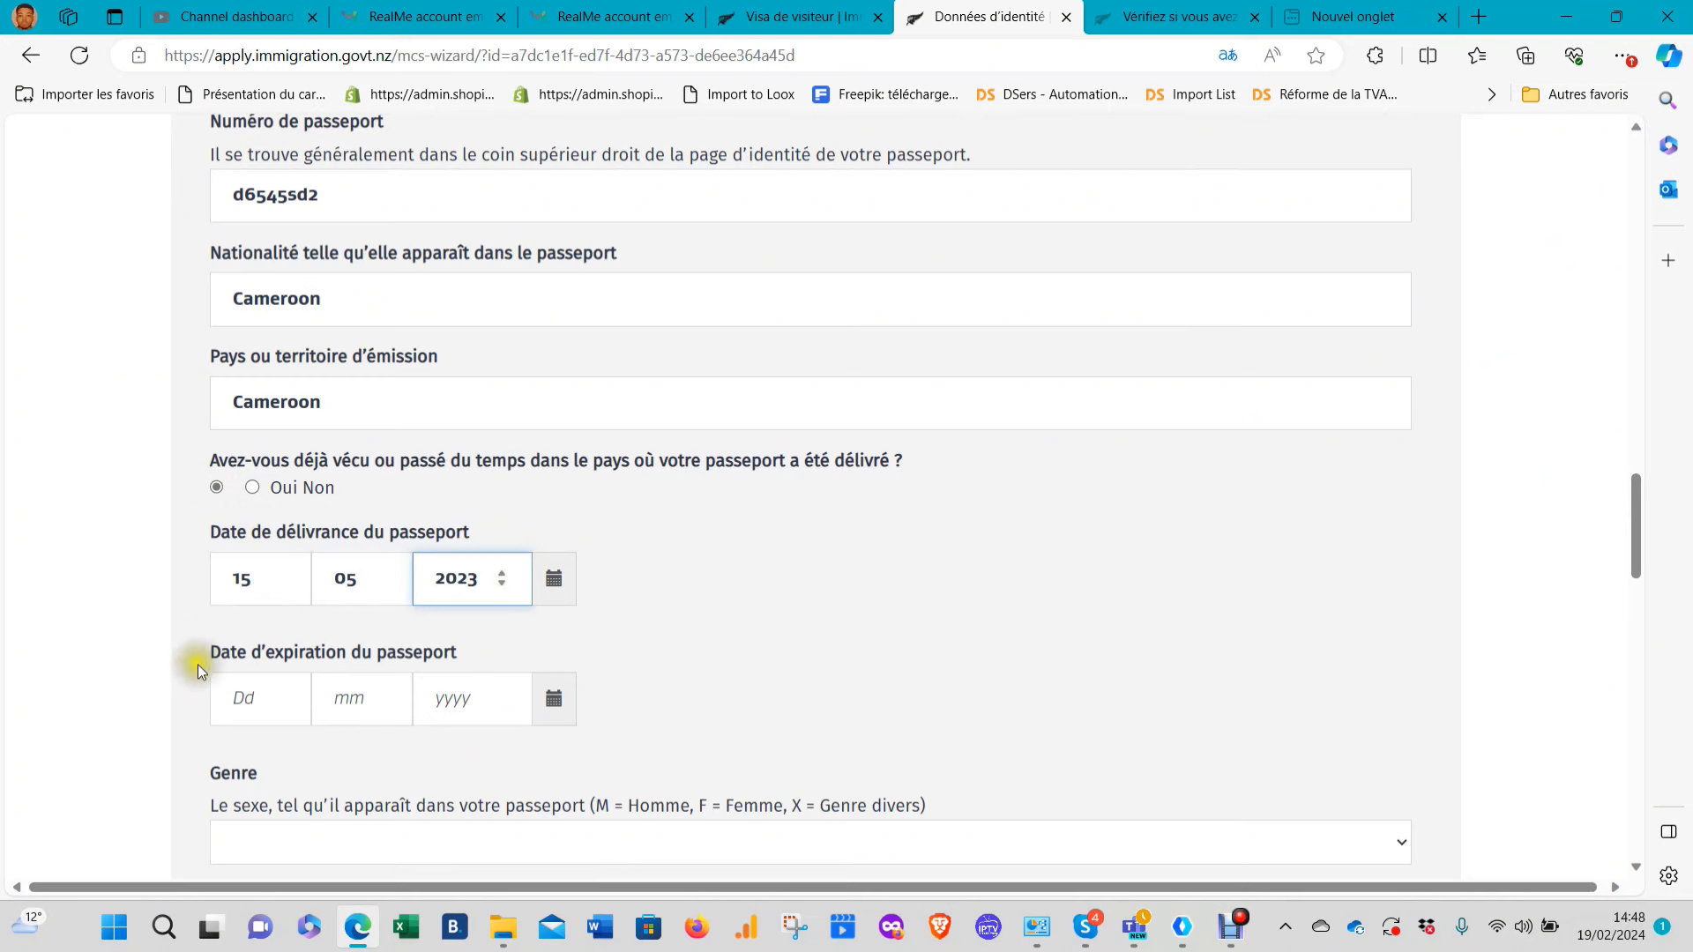
click(265, 696)
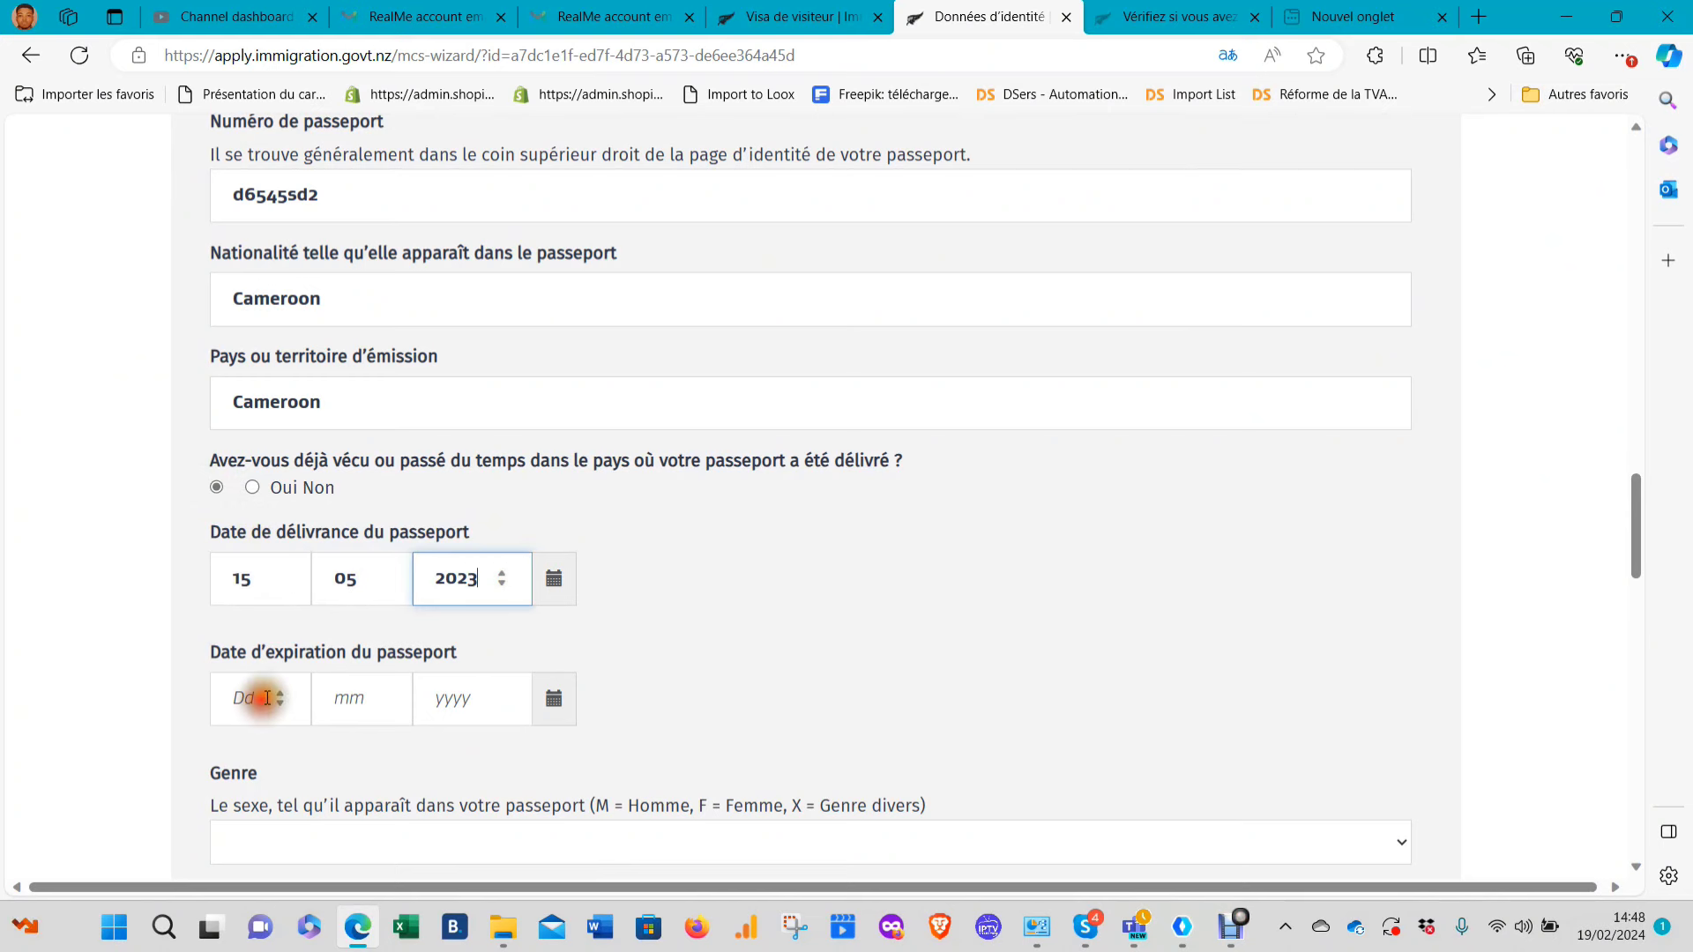
text(14 )
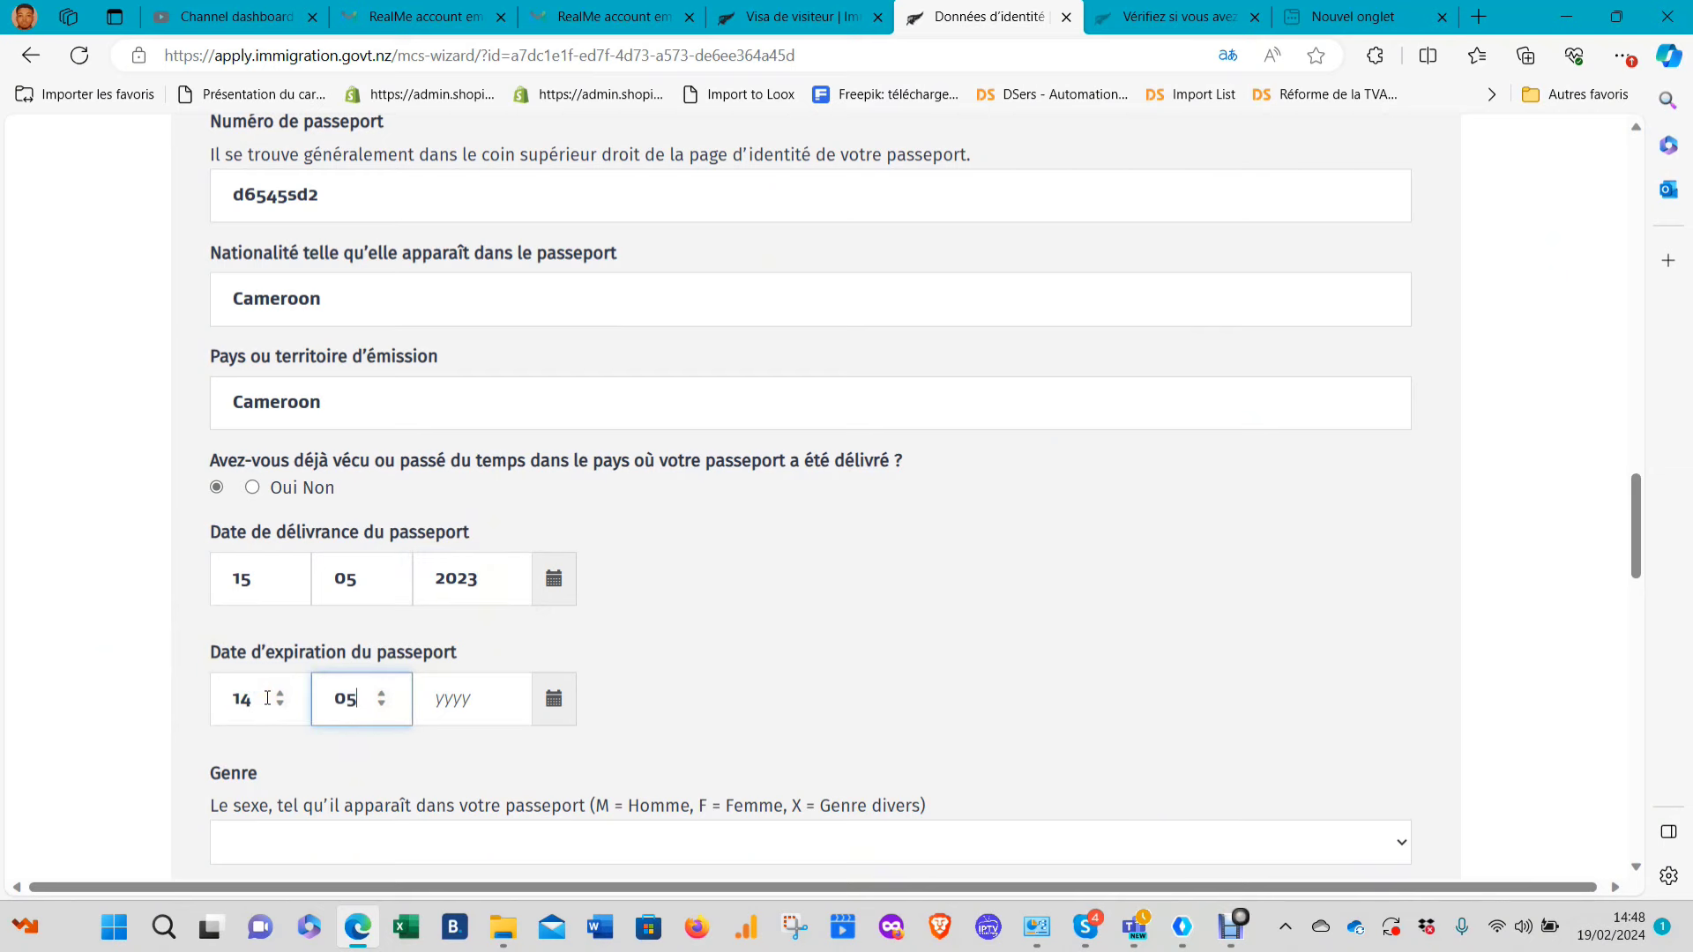
text(05 2028)
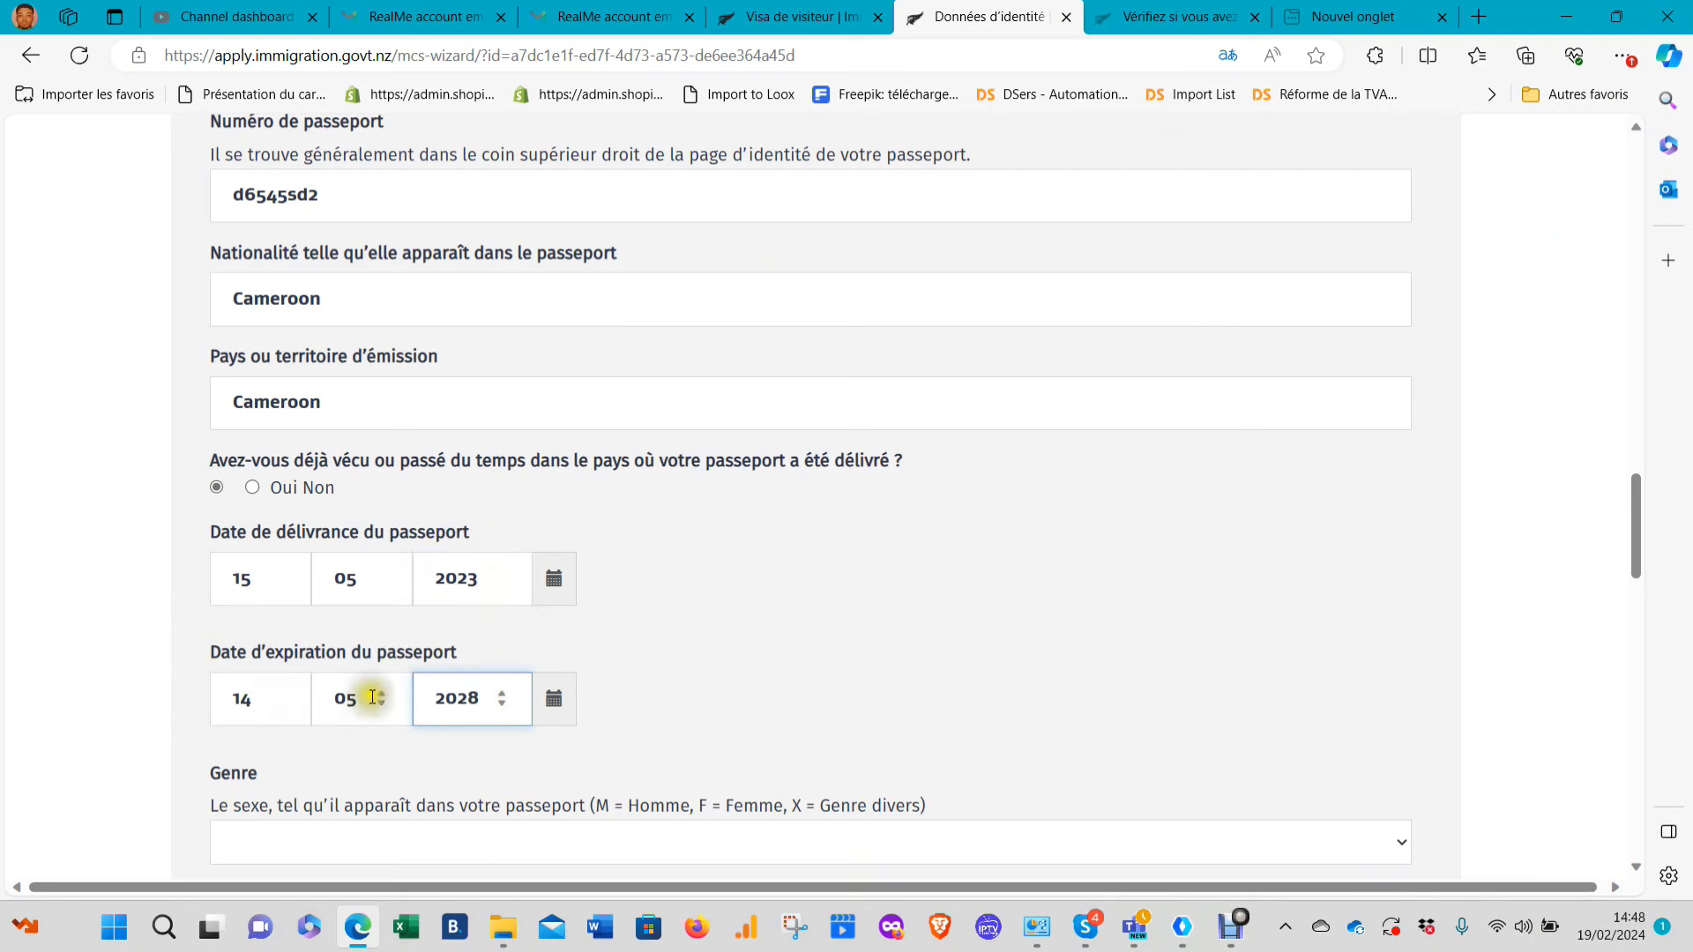
scroll(370, 696, down, 3)
Set the sex to Mâle in the Genre dropdown
click(358, 524)
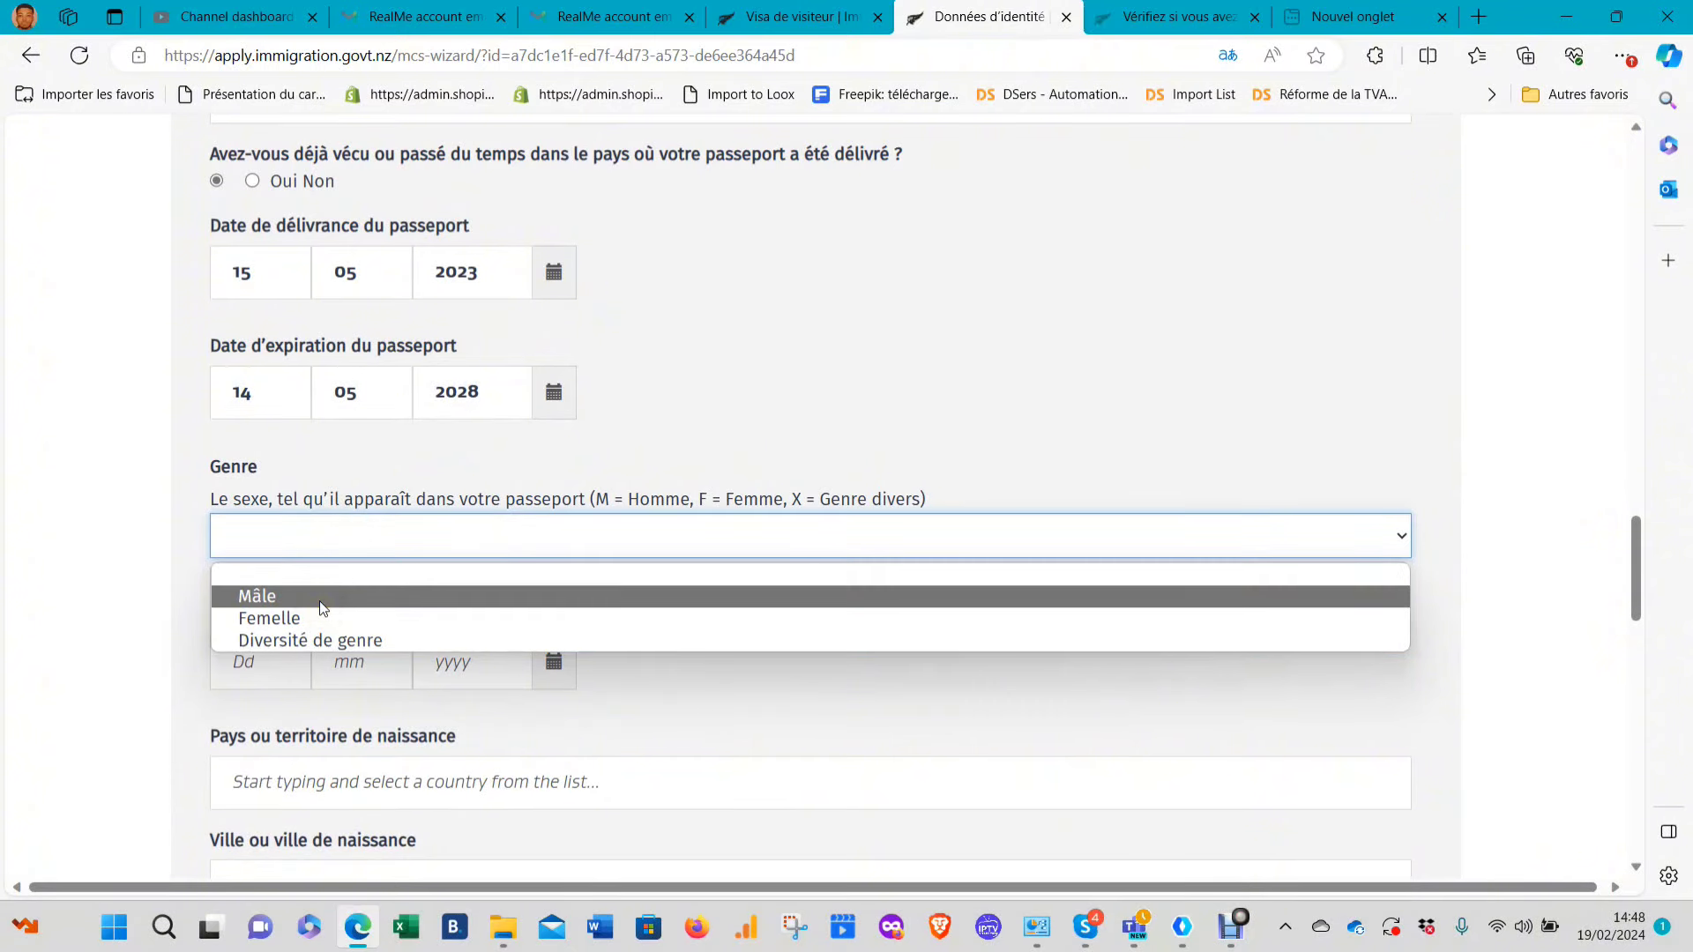
click(320, 601)
scroll(371, 573, down, 2)
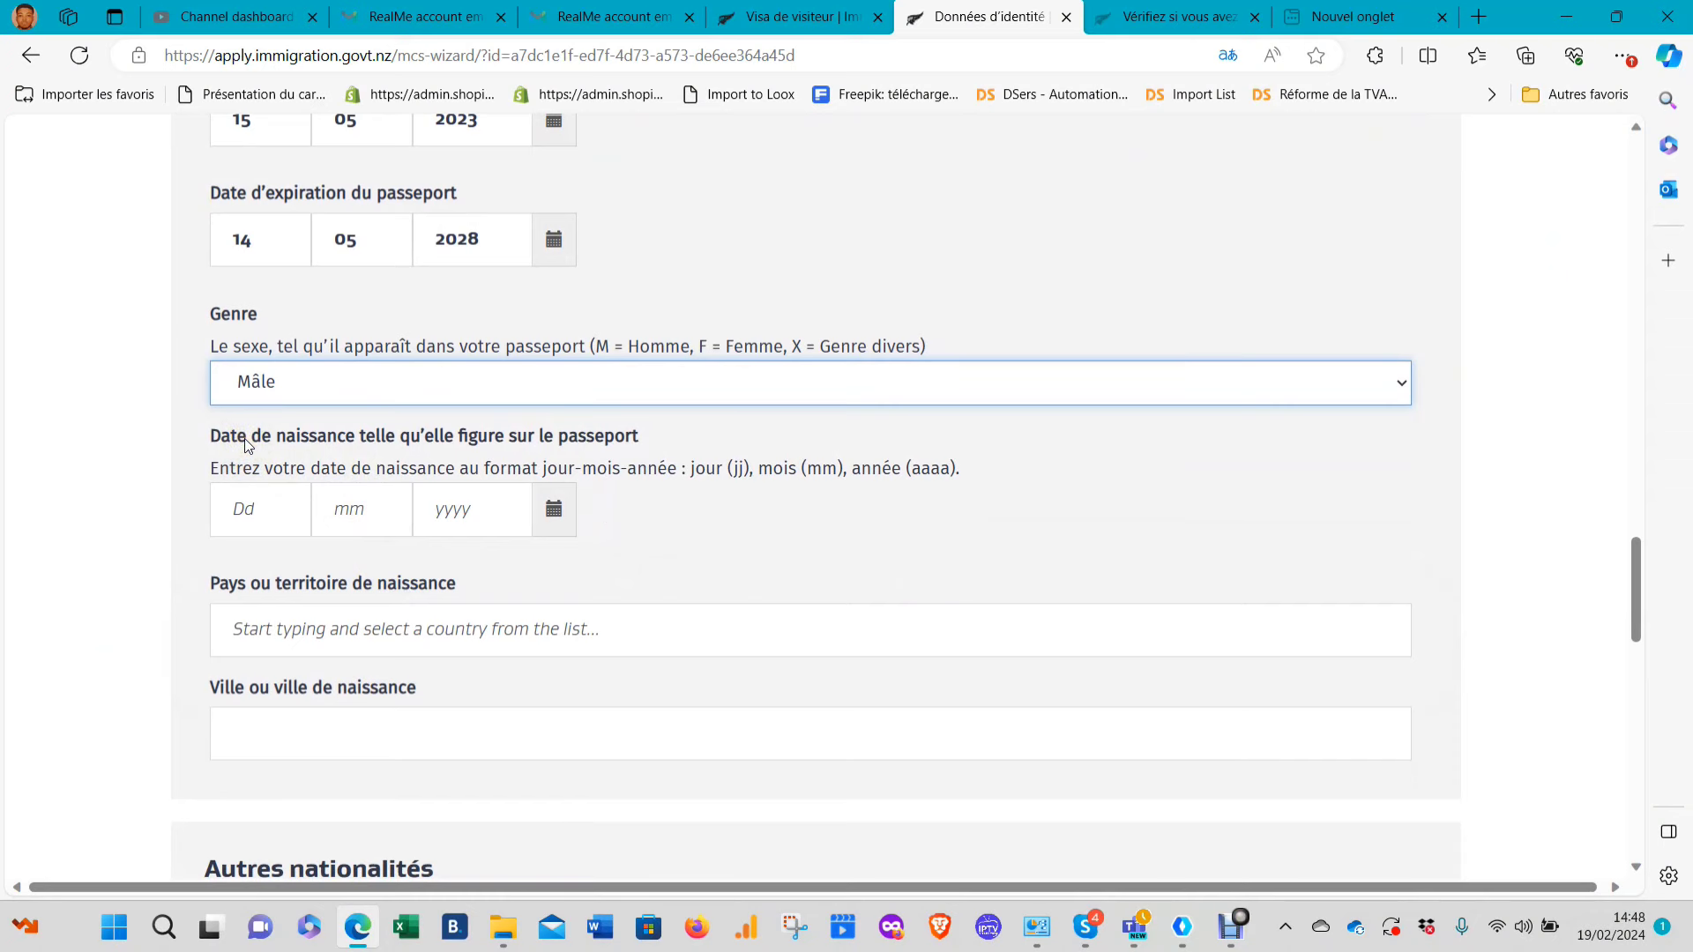
click(252, 499)
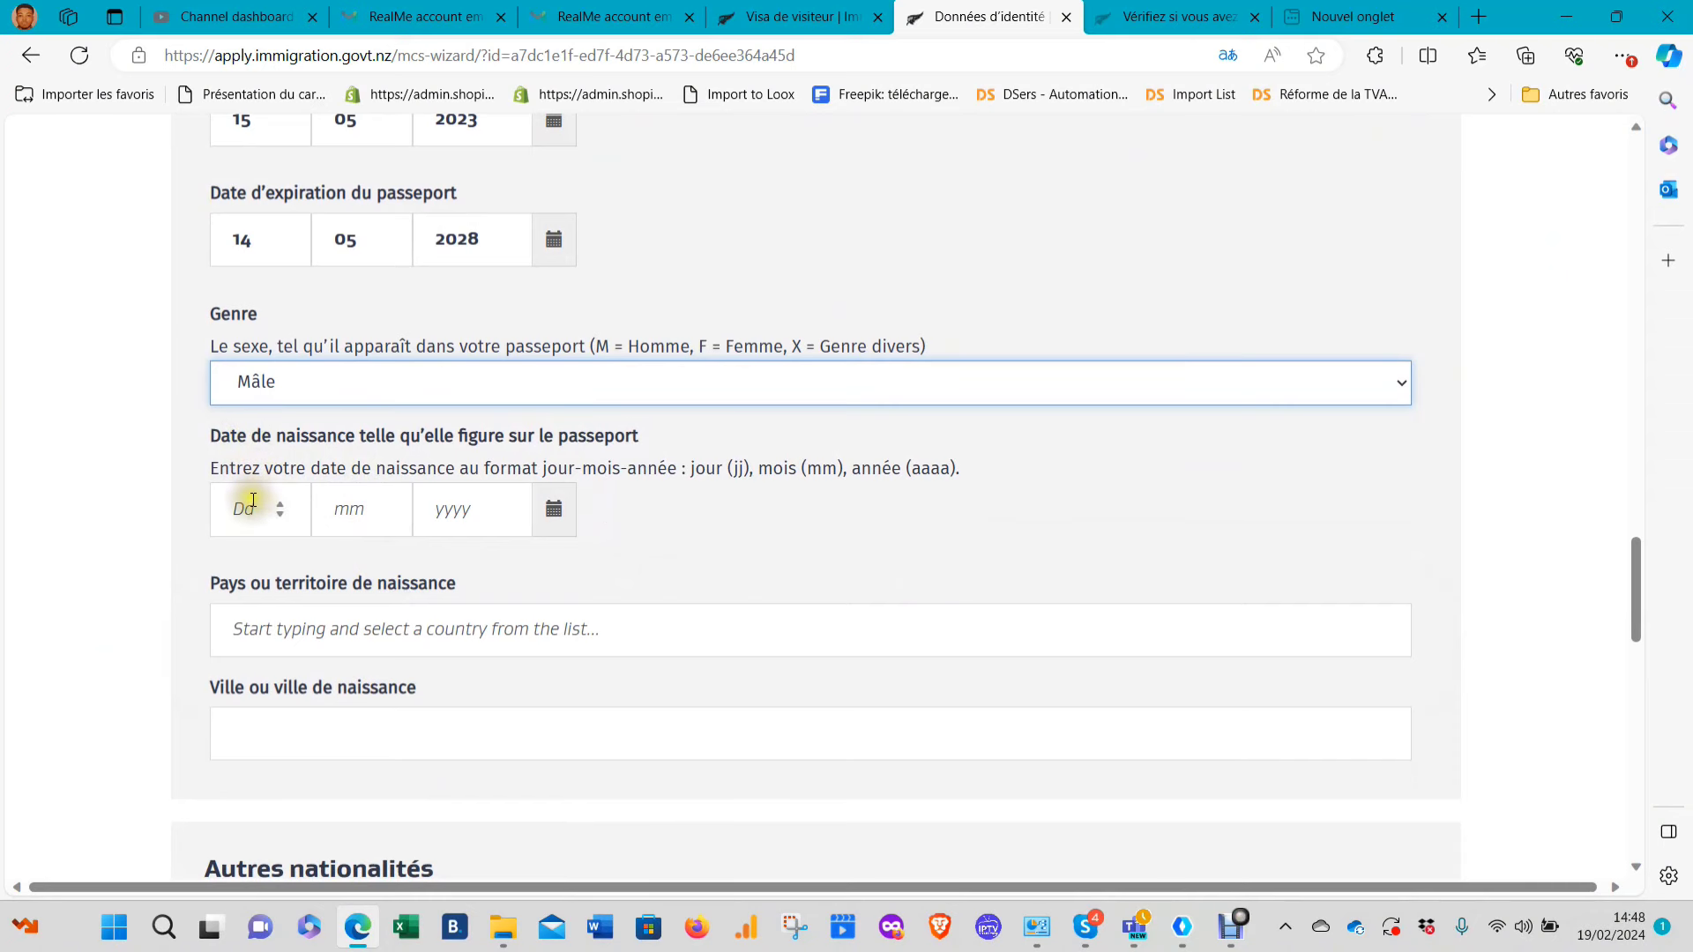
scroll(348, 435, up, 2)
scroll(273, 509, down, 2)
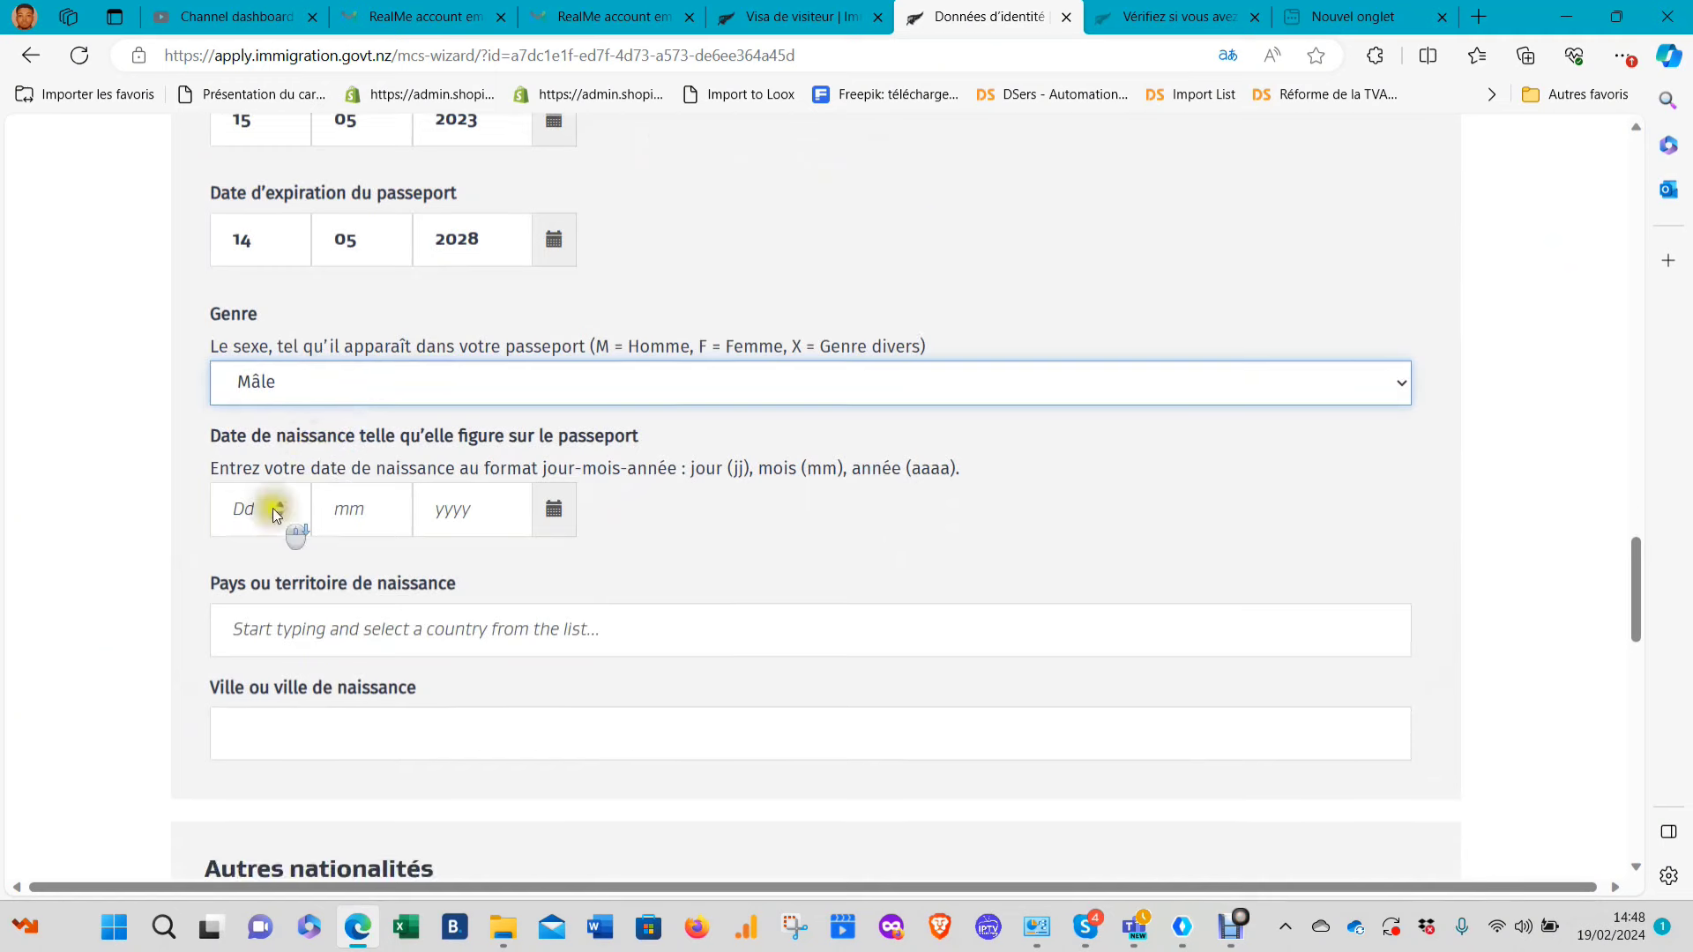
click(262, 511)
text(01)
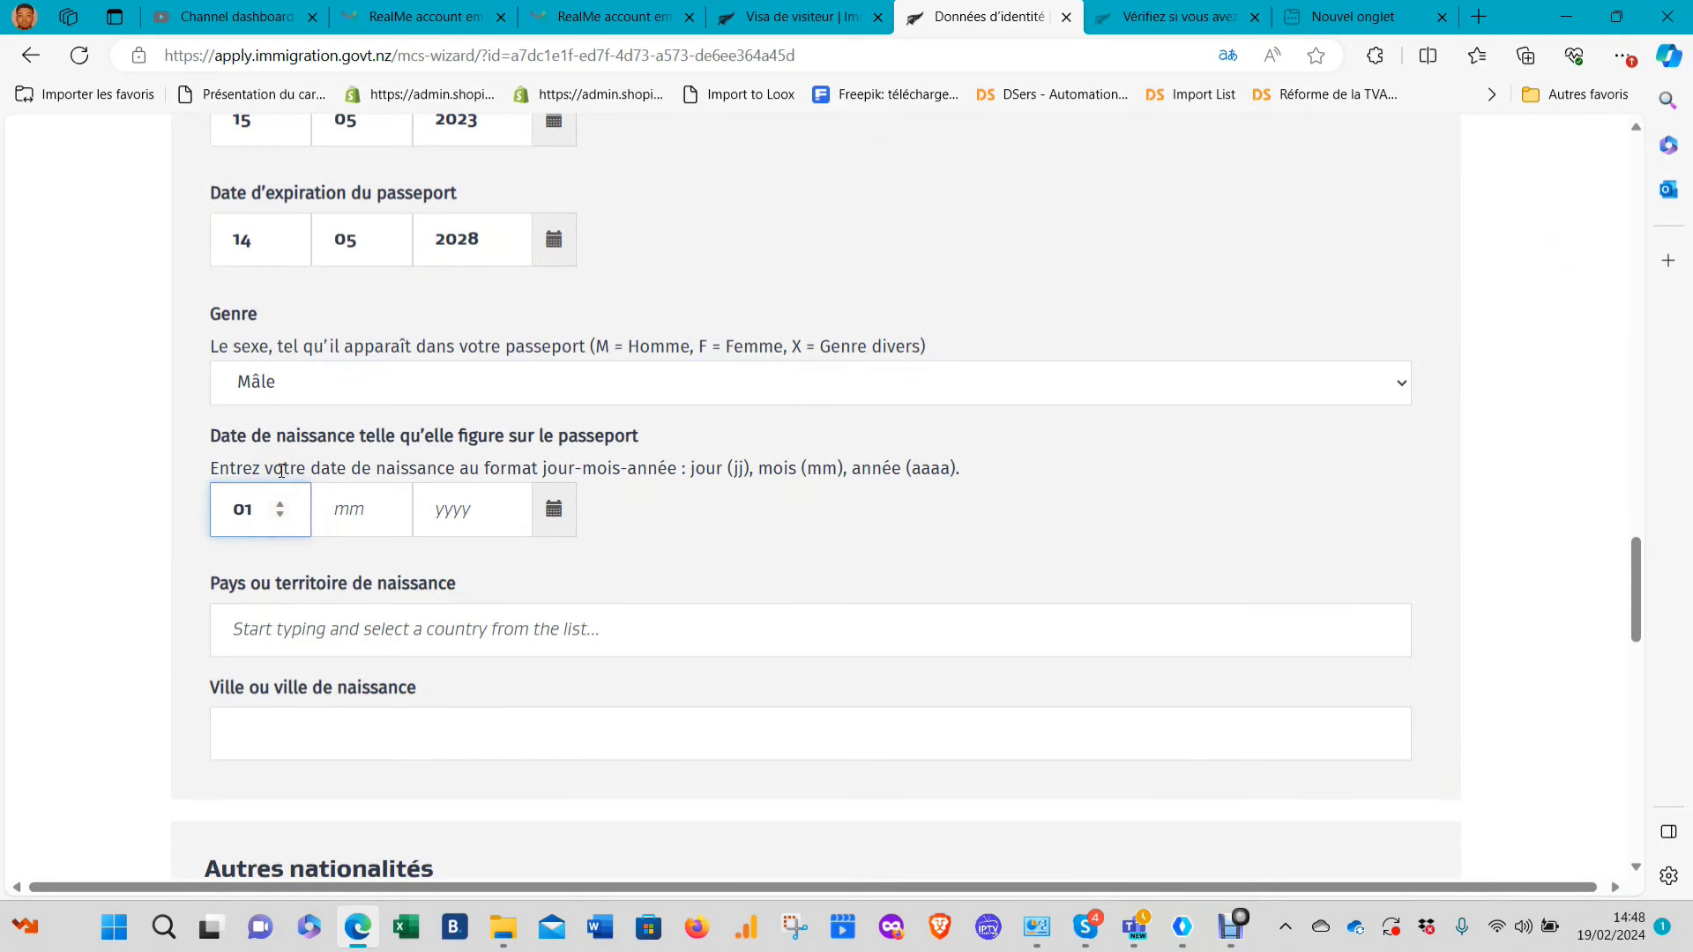
key(Tab)
text(05)
key(Tab)
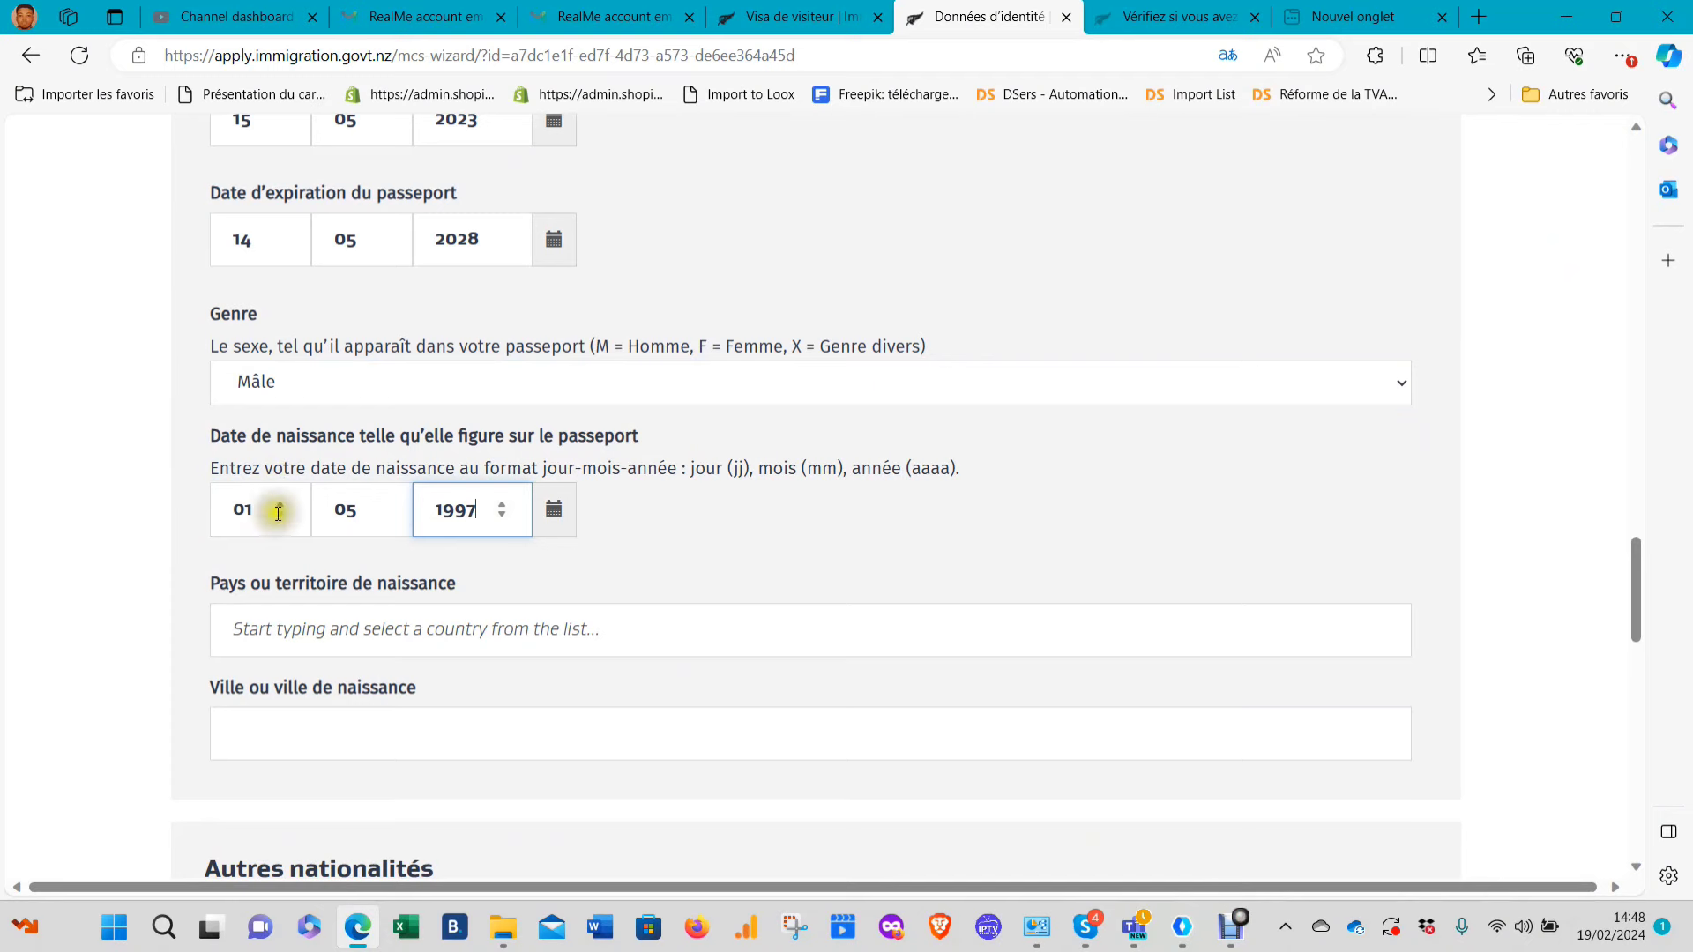
click(354, 633)
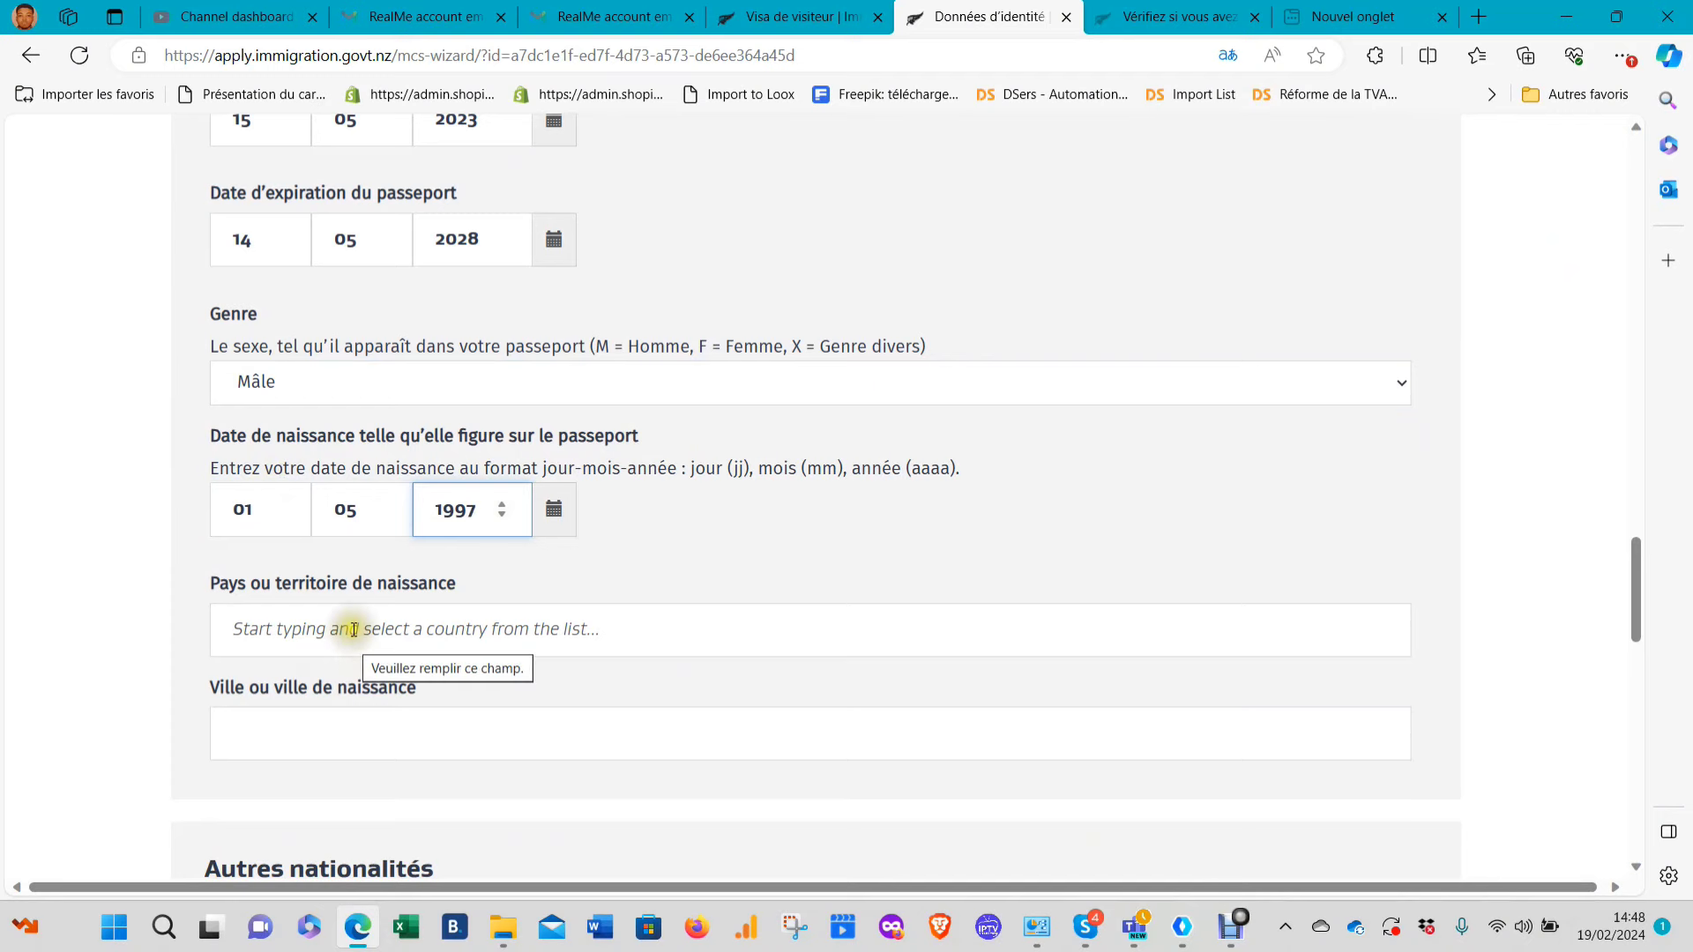
scroll(361, 590, down, 3)
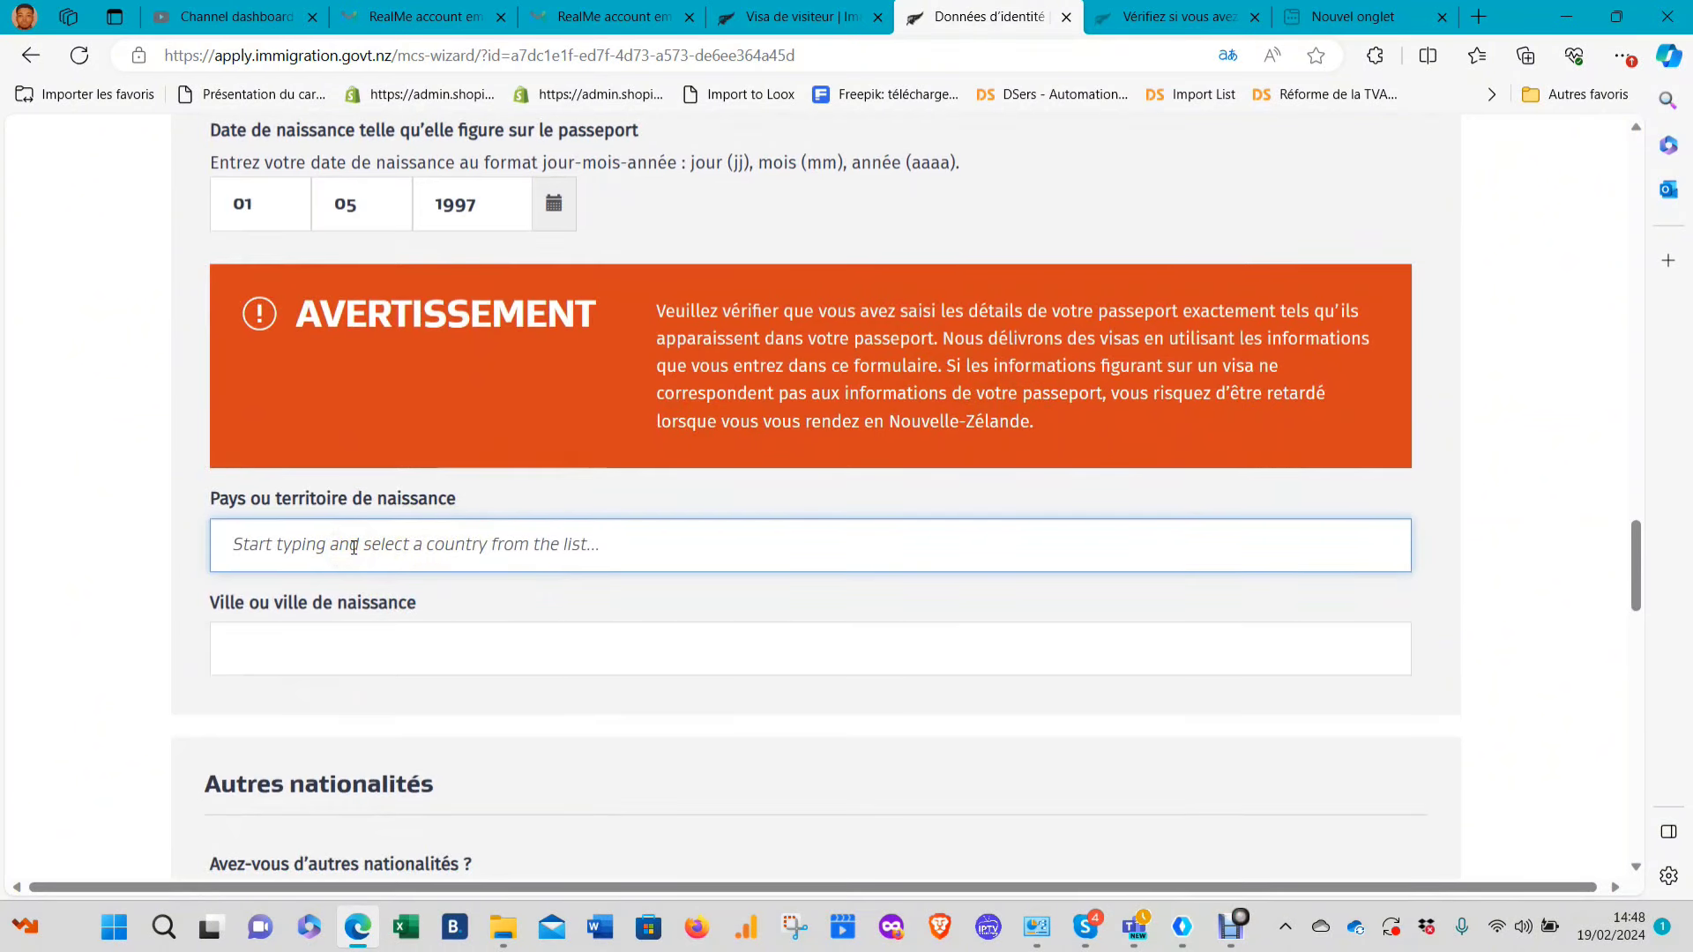
Set the country of birth to Cameroon using the 'came' search
click(354, 547)
text(ca)
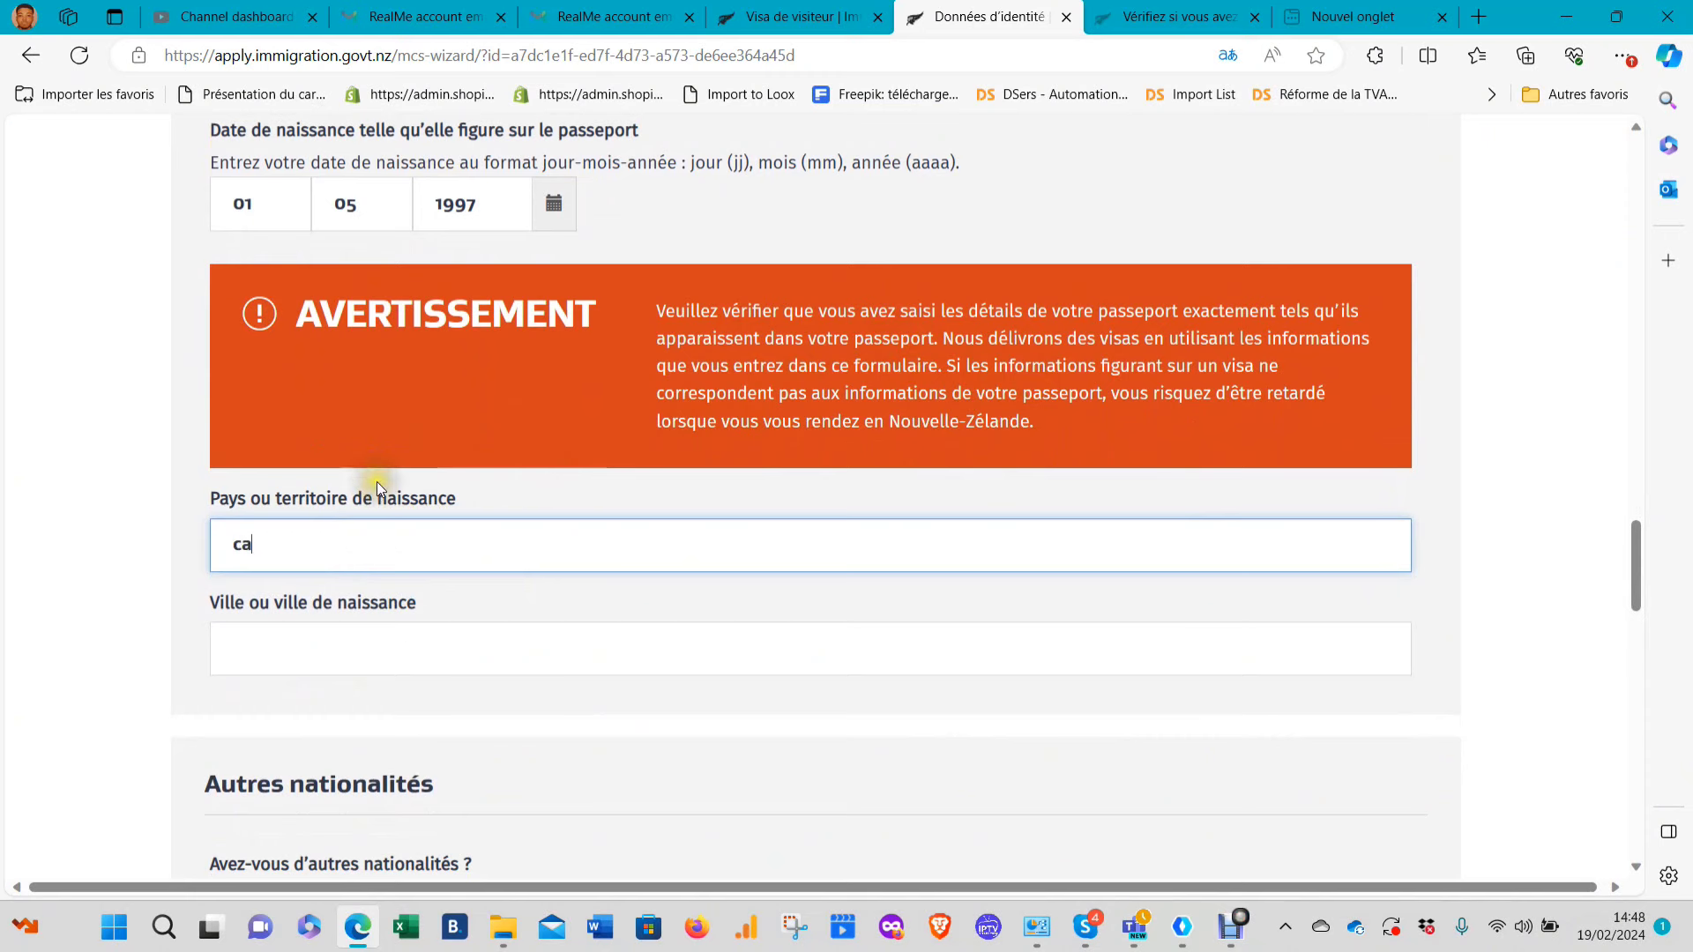
text(me)
click(283, 537)
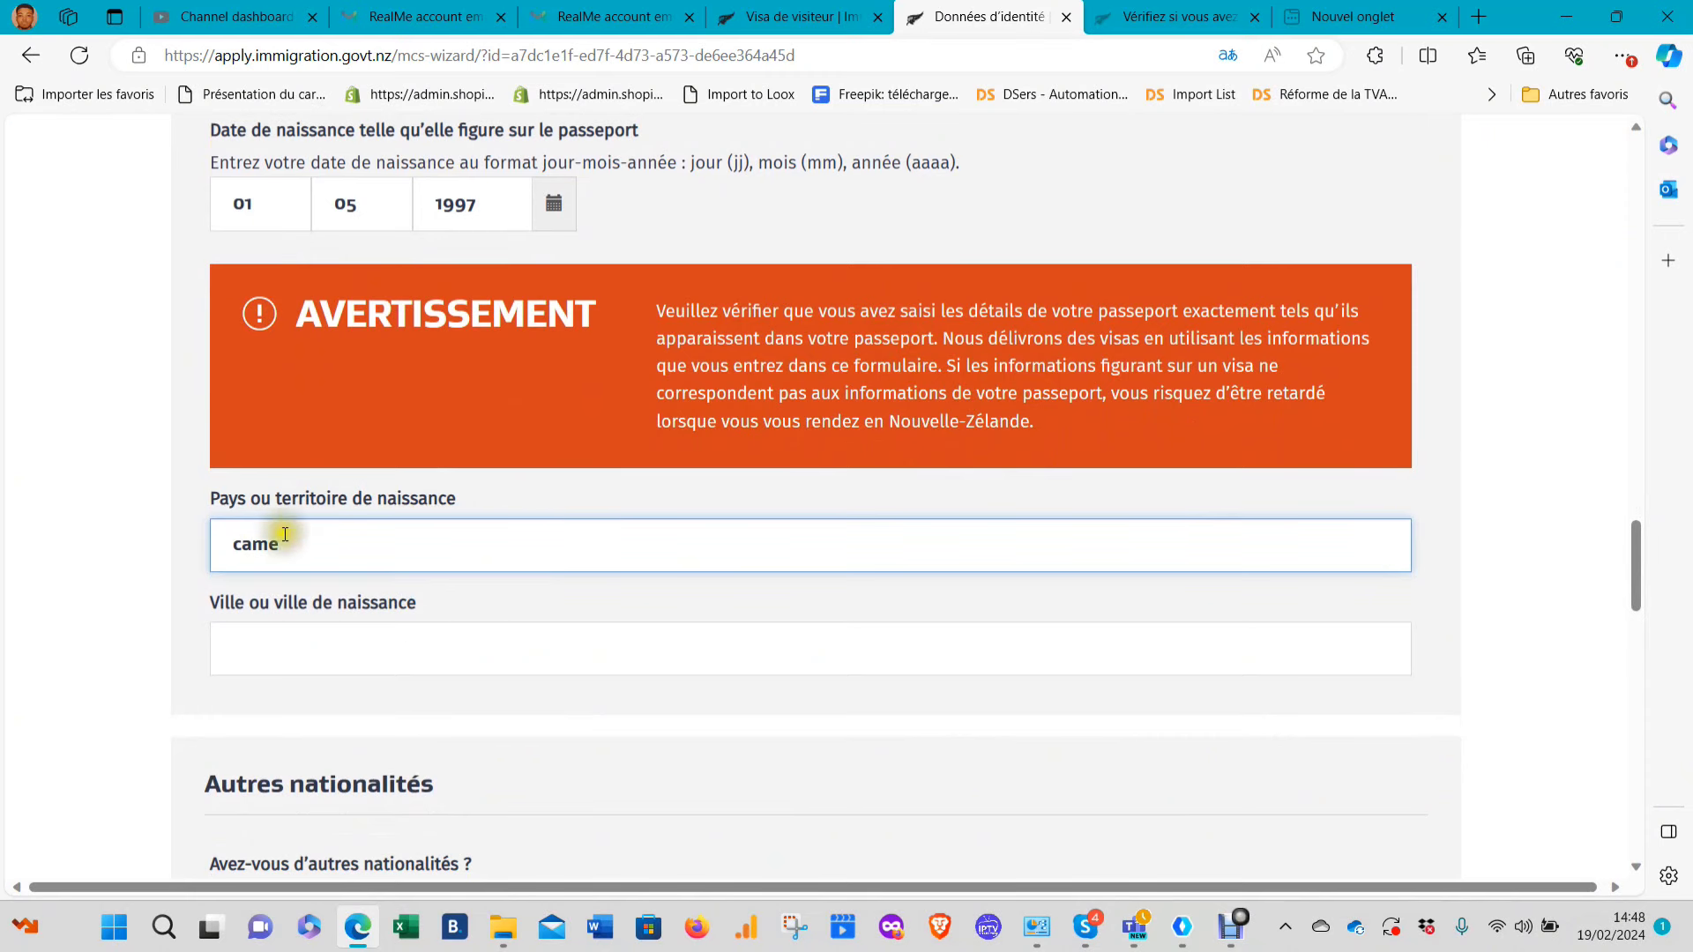
click(259, 588)
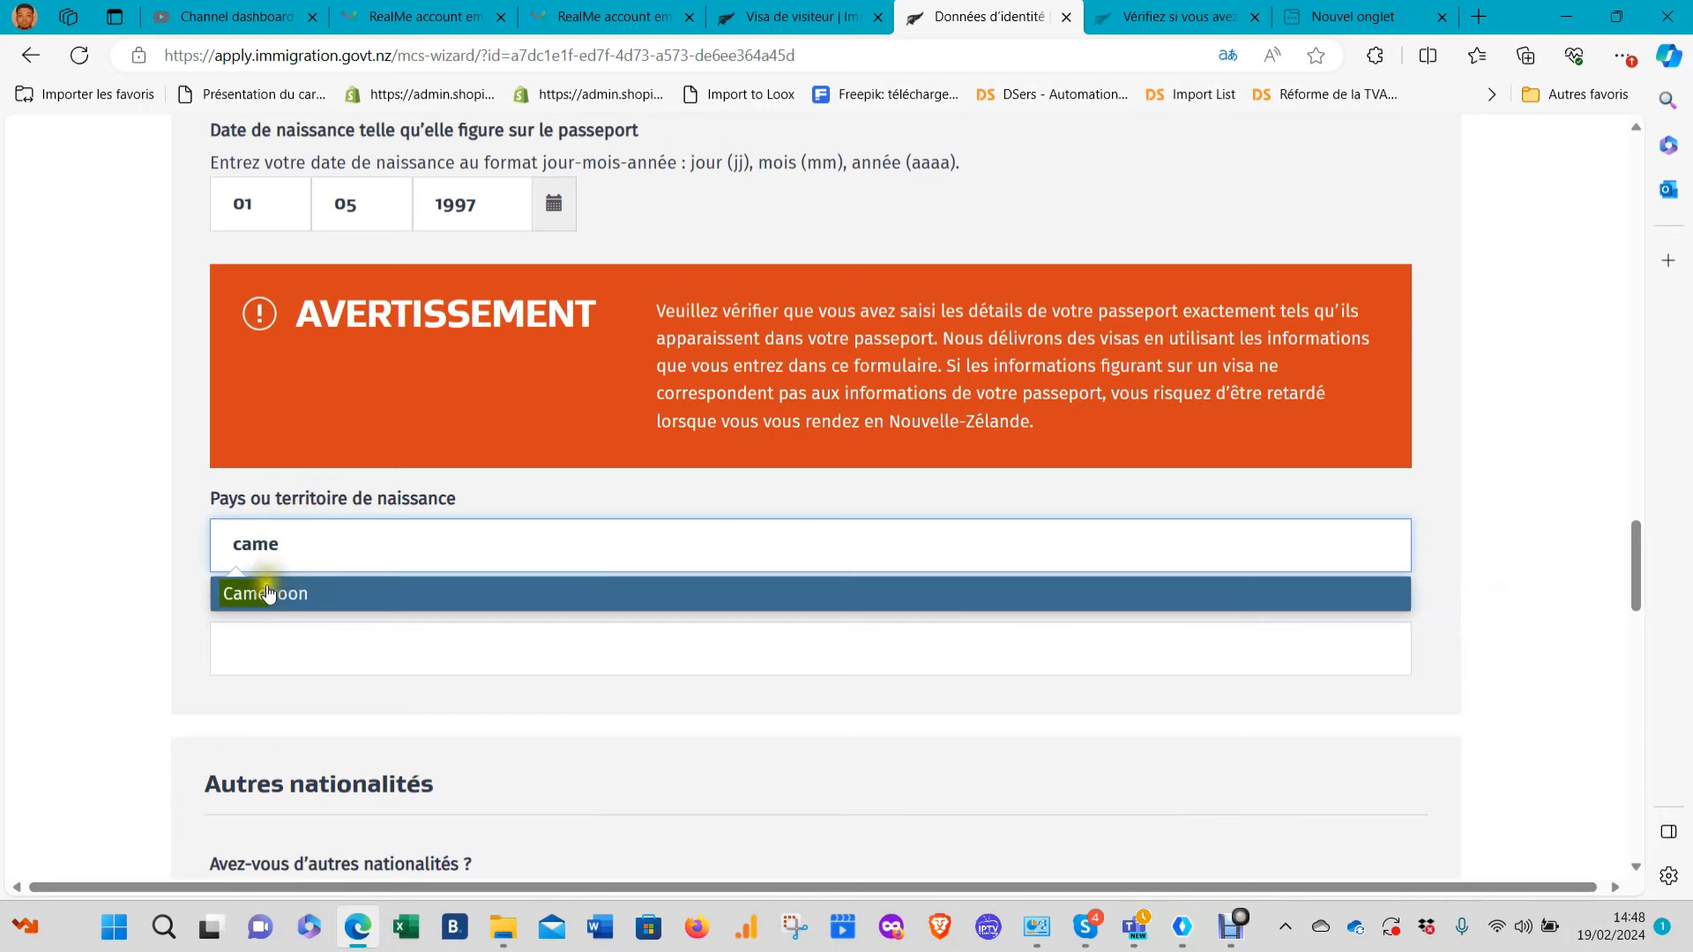
scroll(332, 593, down, 2)
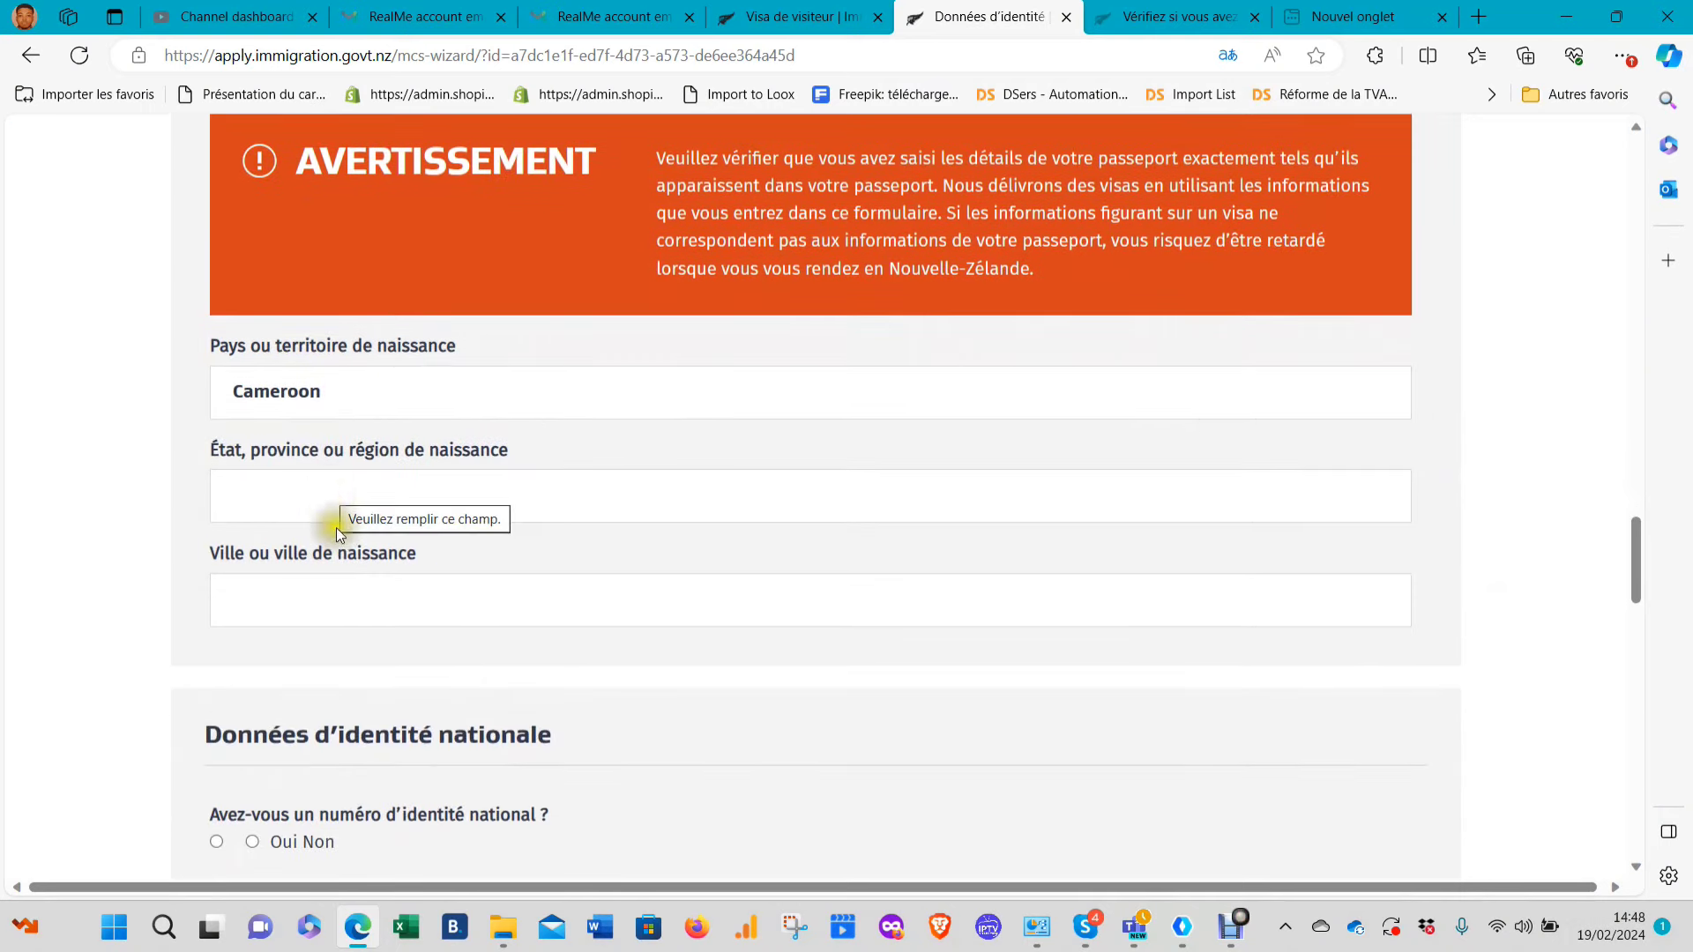
scroll(433, 457, down, 5)
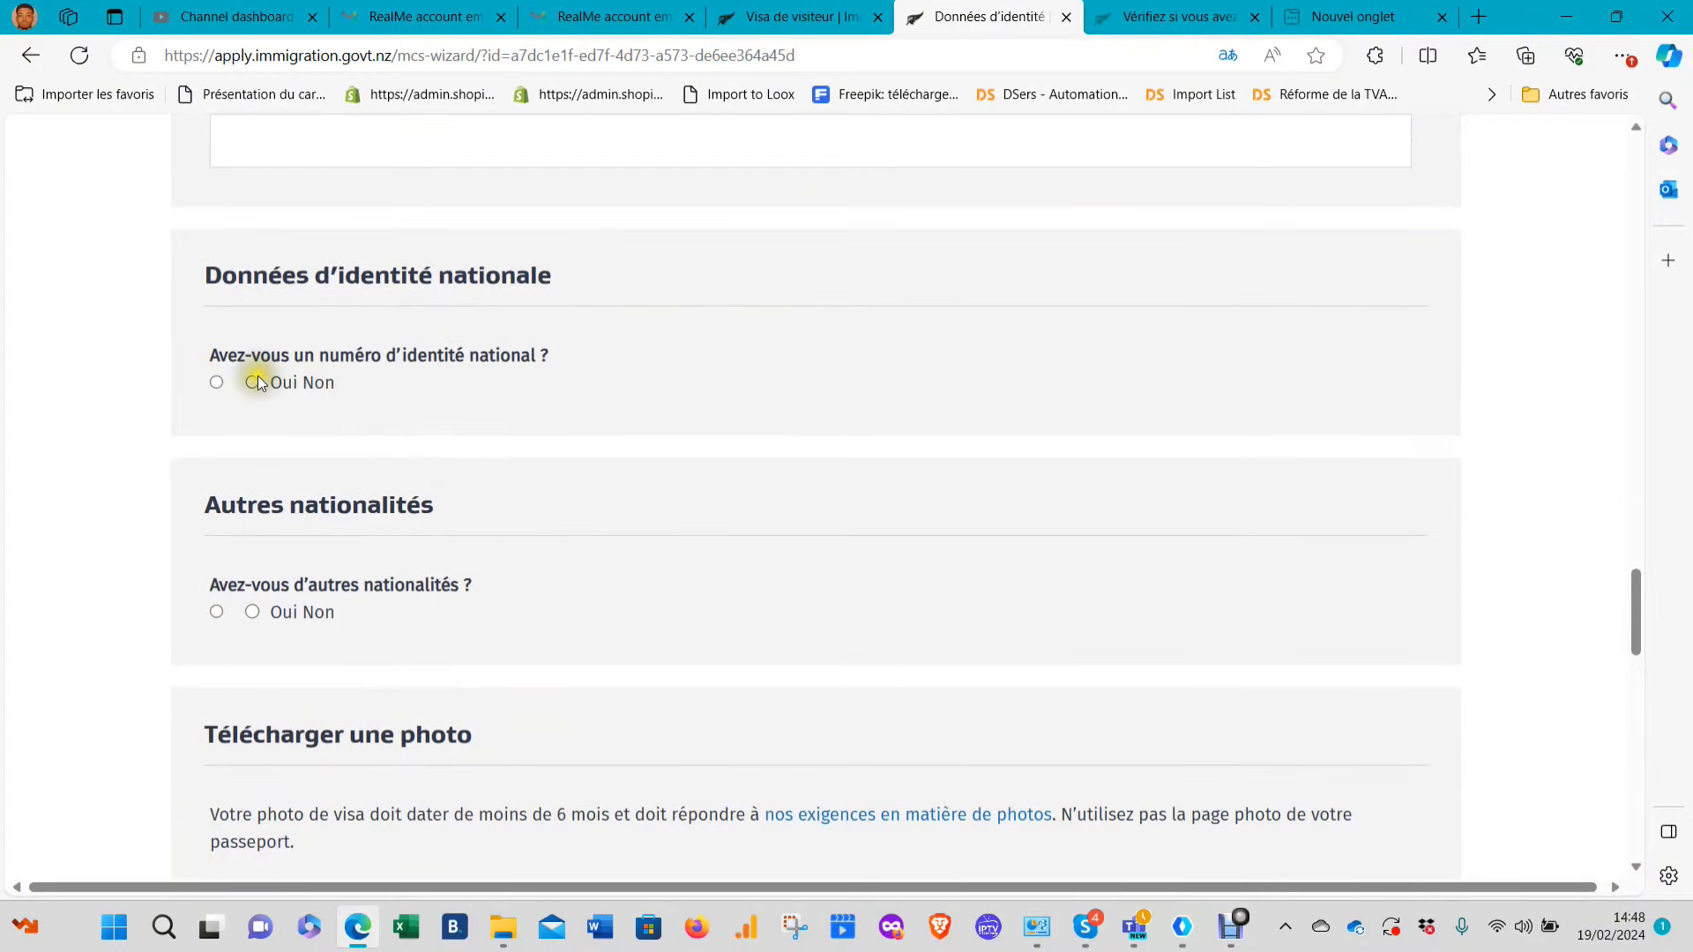
Declare a national identity number issued by Cameroon, and answer Non to other nationalities
click(216, 381)
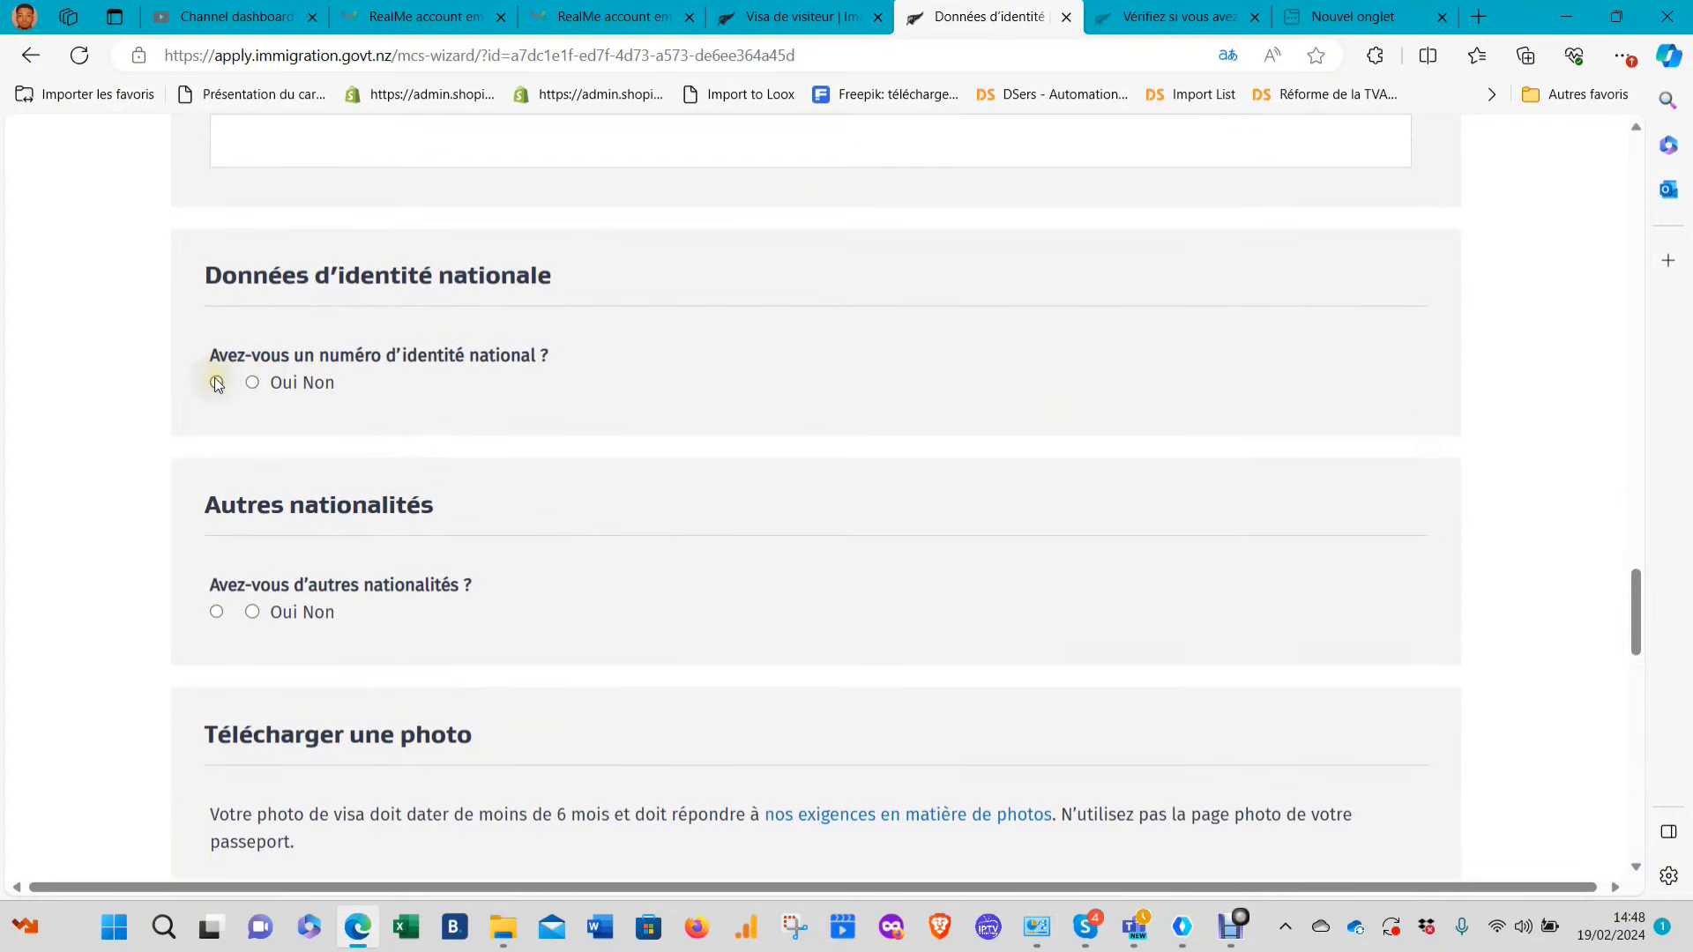
click(302, 452)
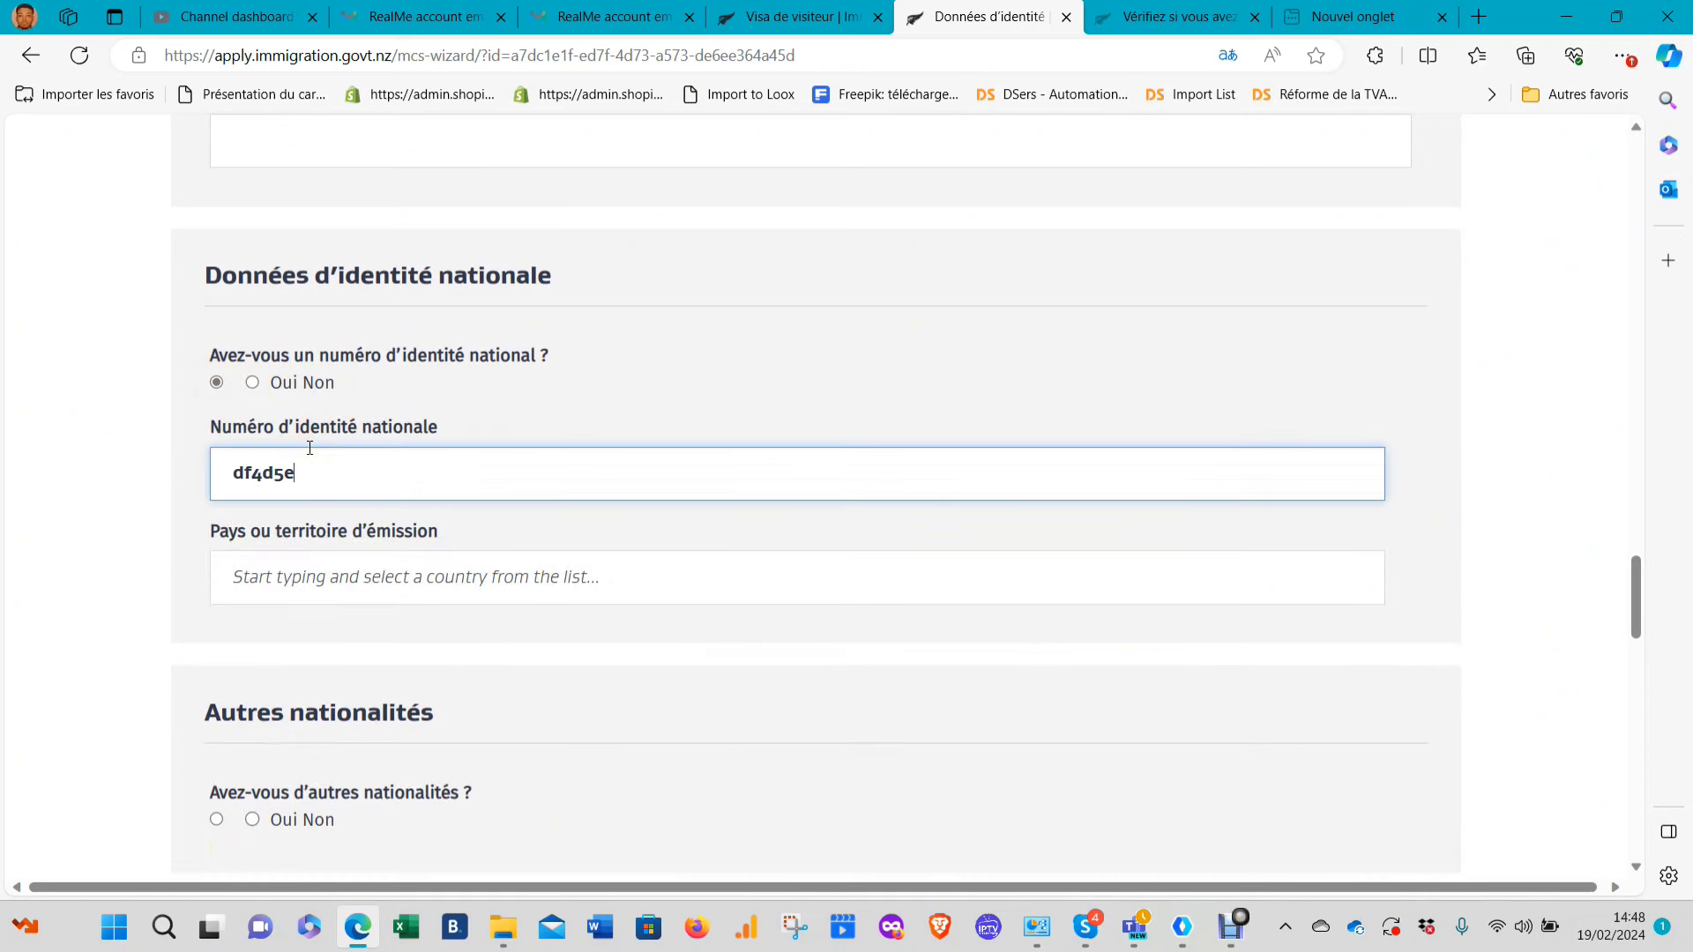
click(283, 577)
text(came)
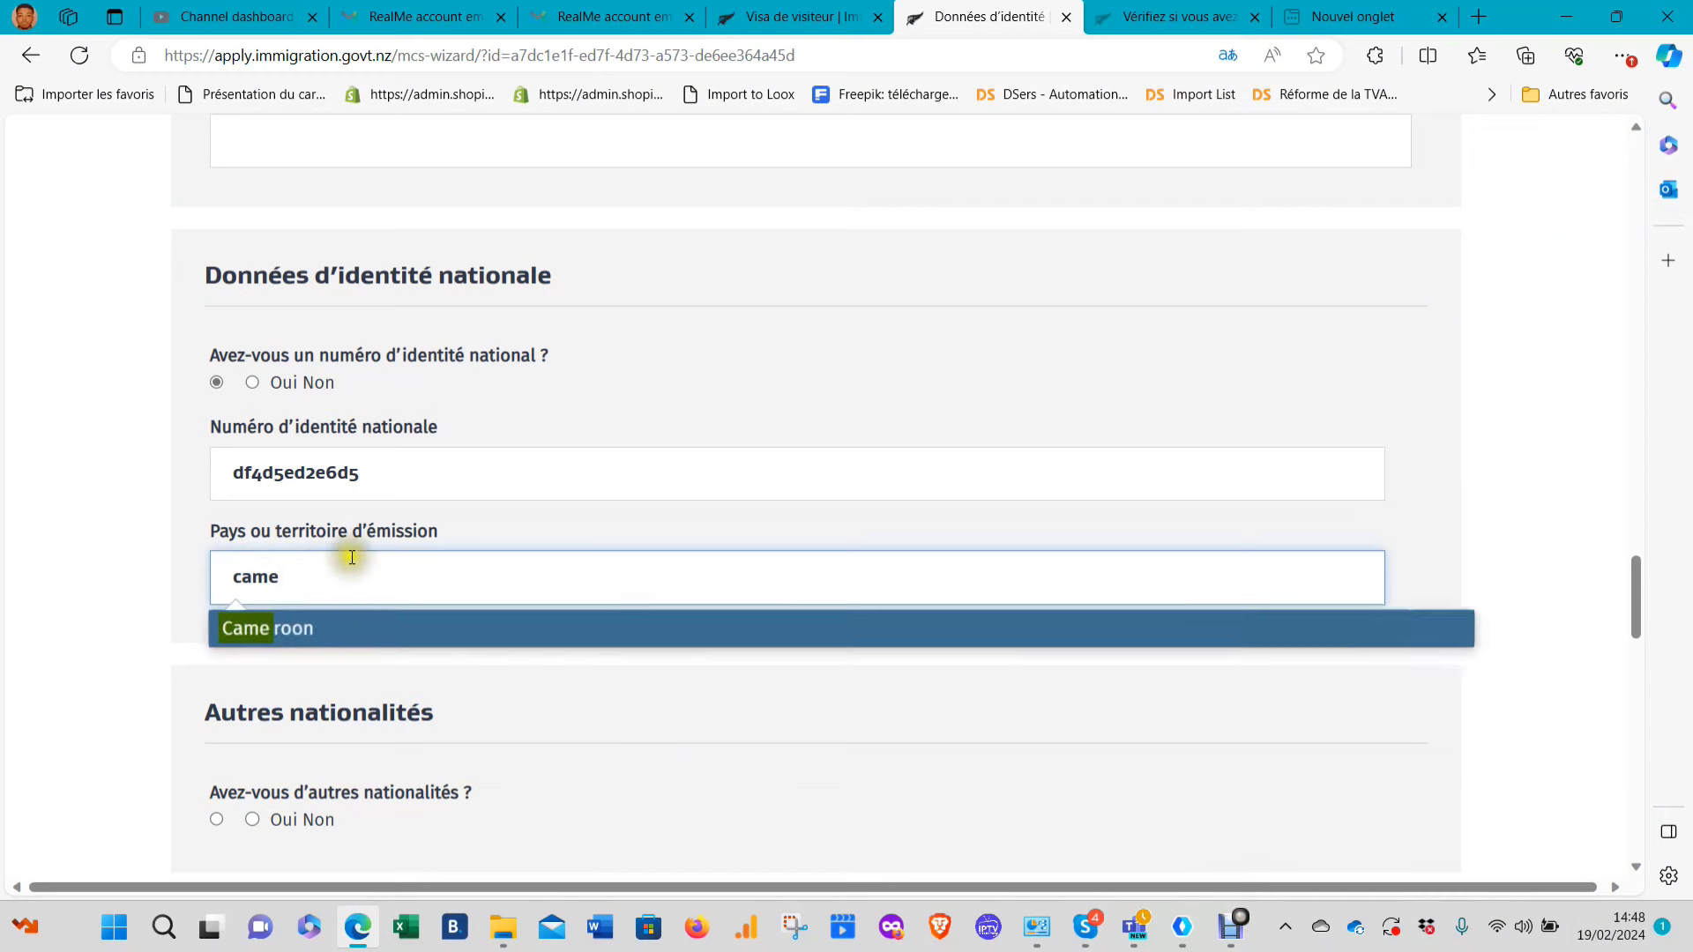
click(295, 627)
scroll(378, 527, down, 3)
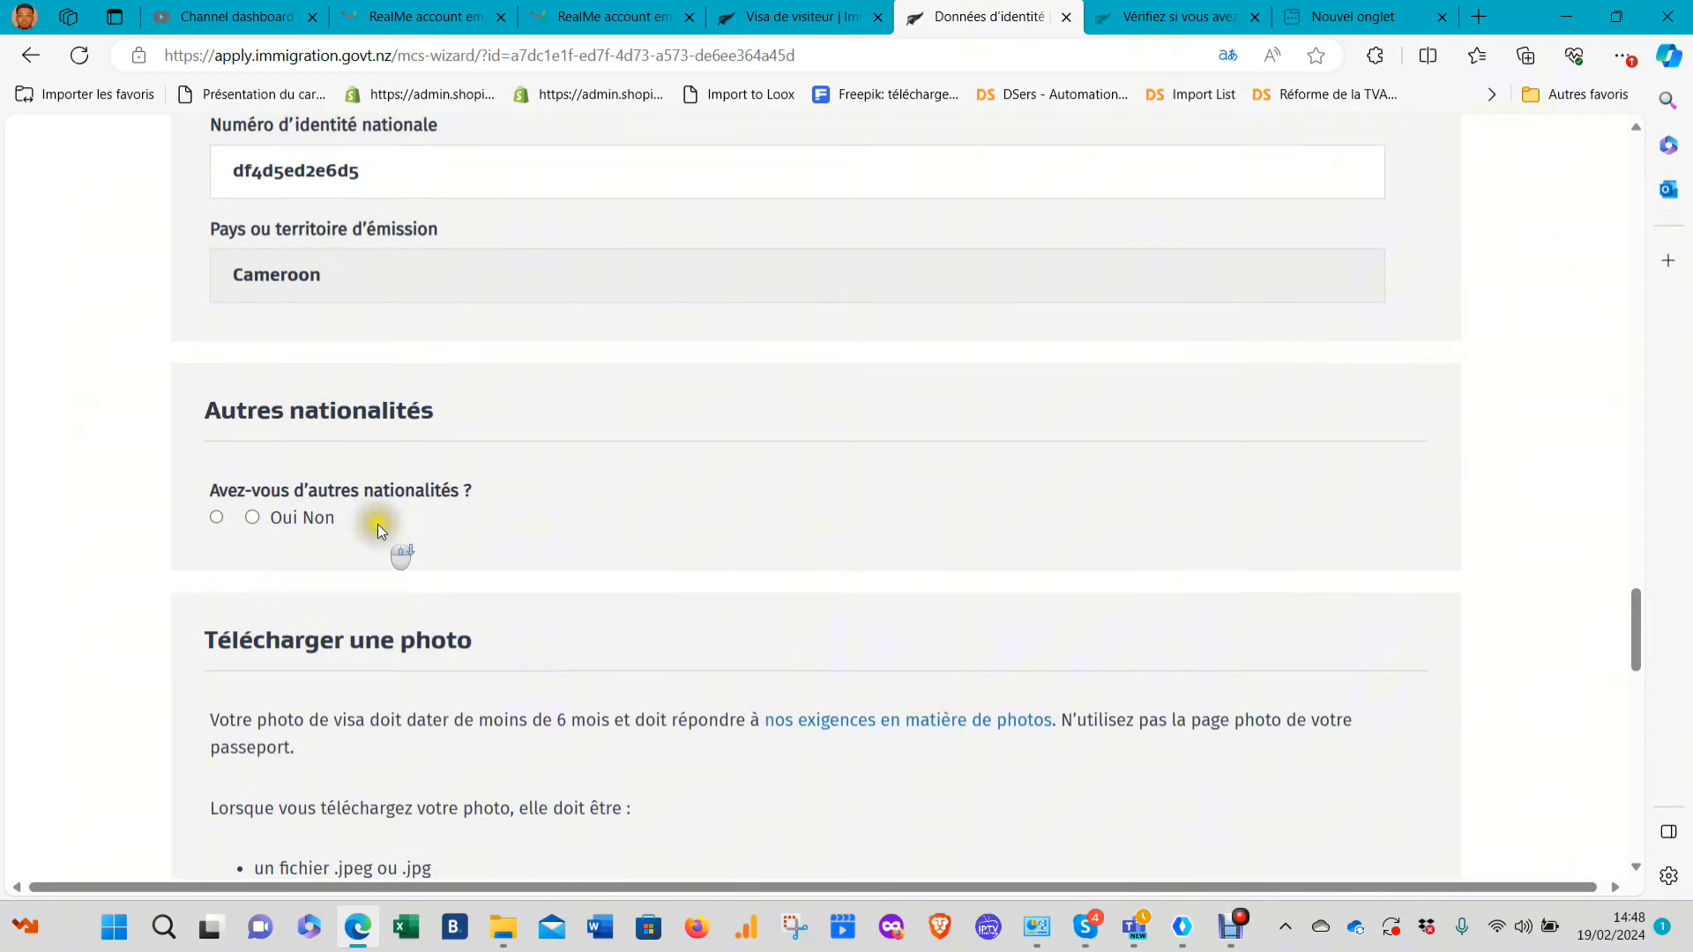
click(252, 515)
scroll(264, 529, down, 3)
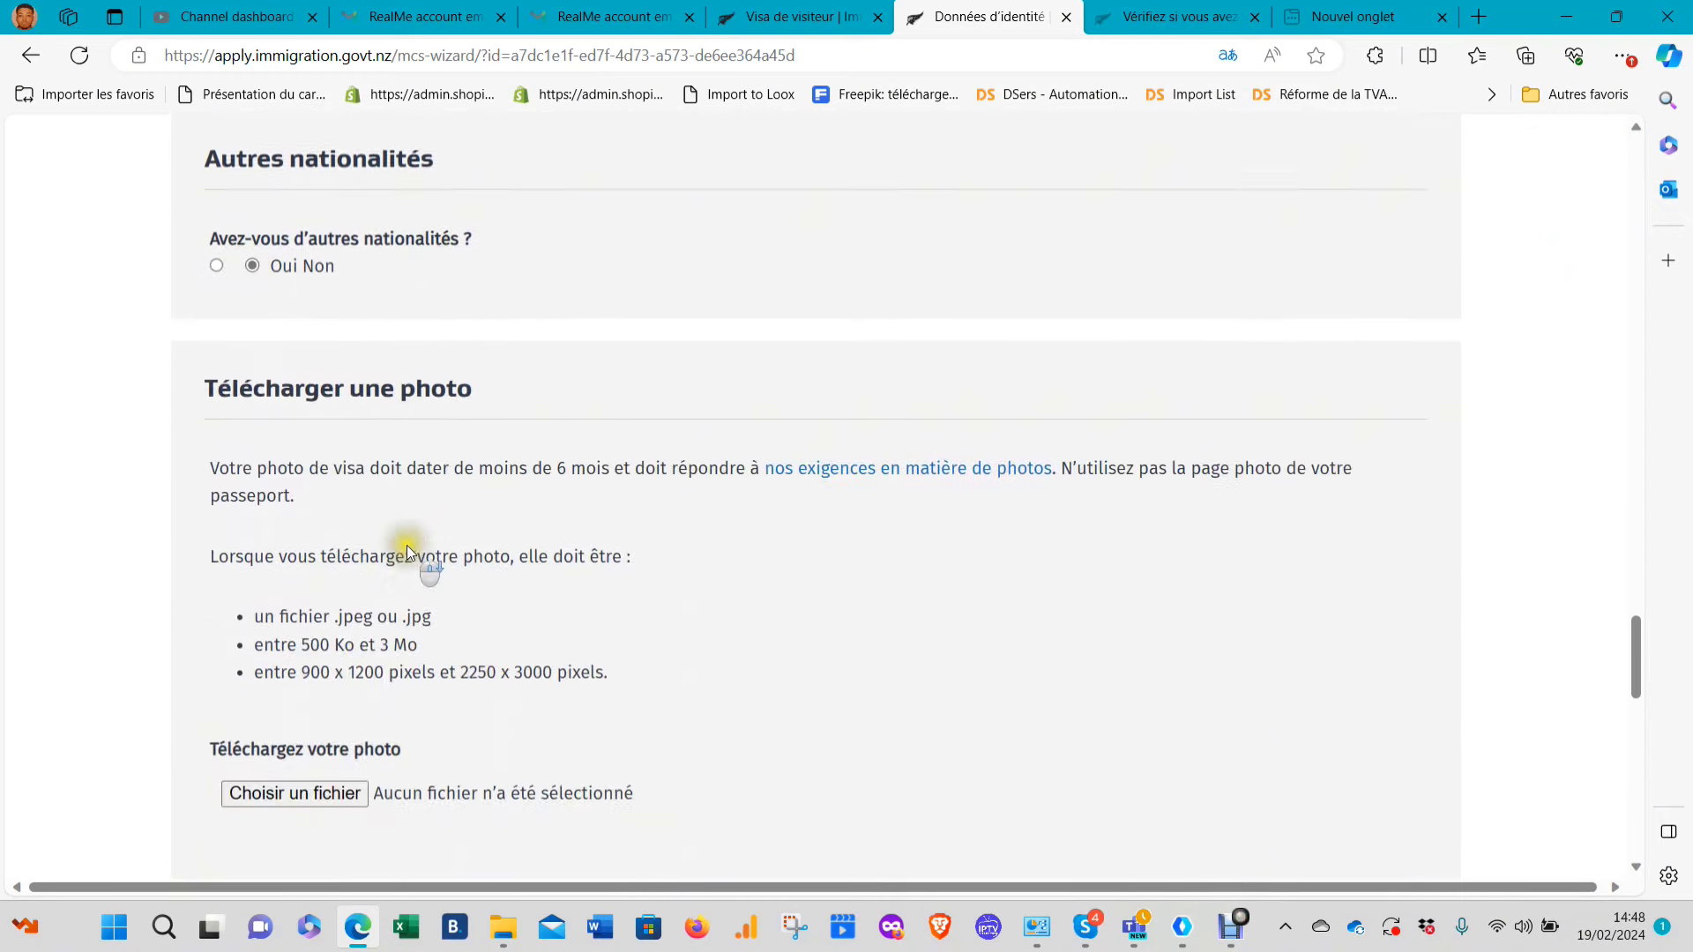
Upload R (1).jpeg from the Images folder as the visa photo and let it validate
click(295, 734)
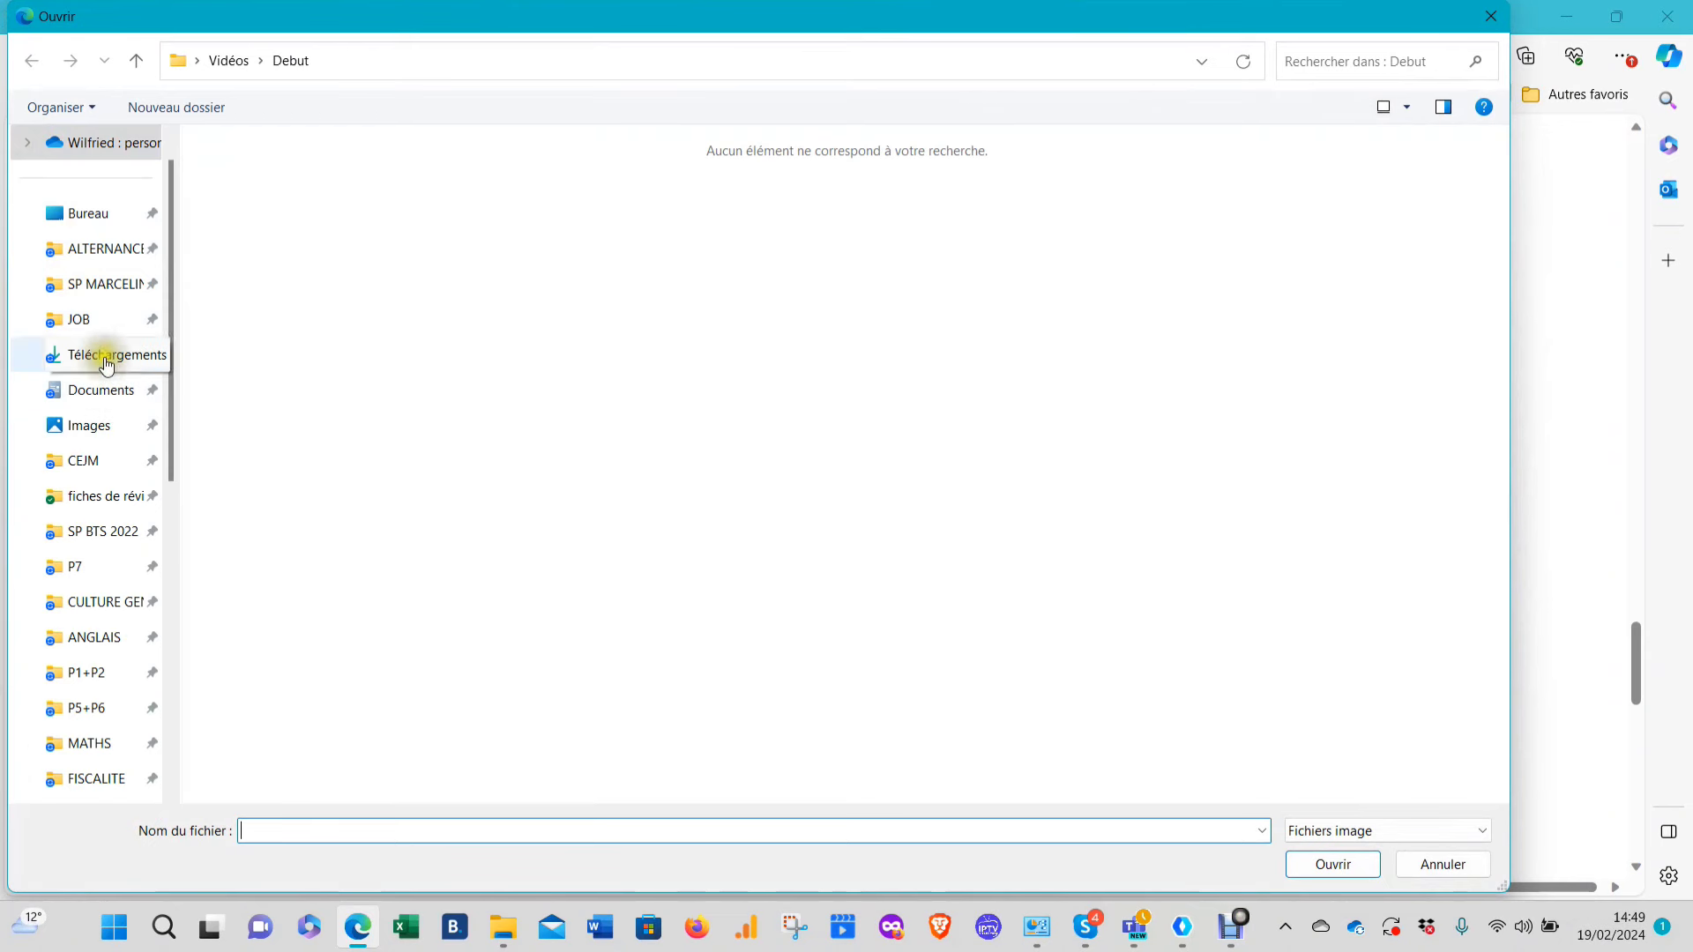
scroll(102, 291, down, 2)
scroll(102, 304, up, 2)
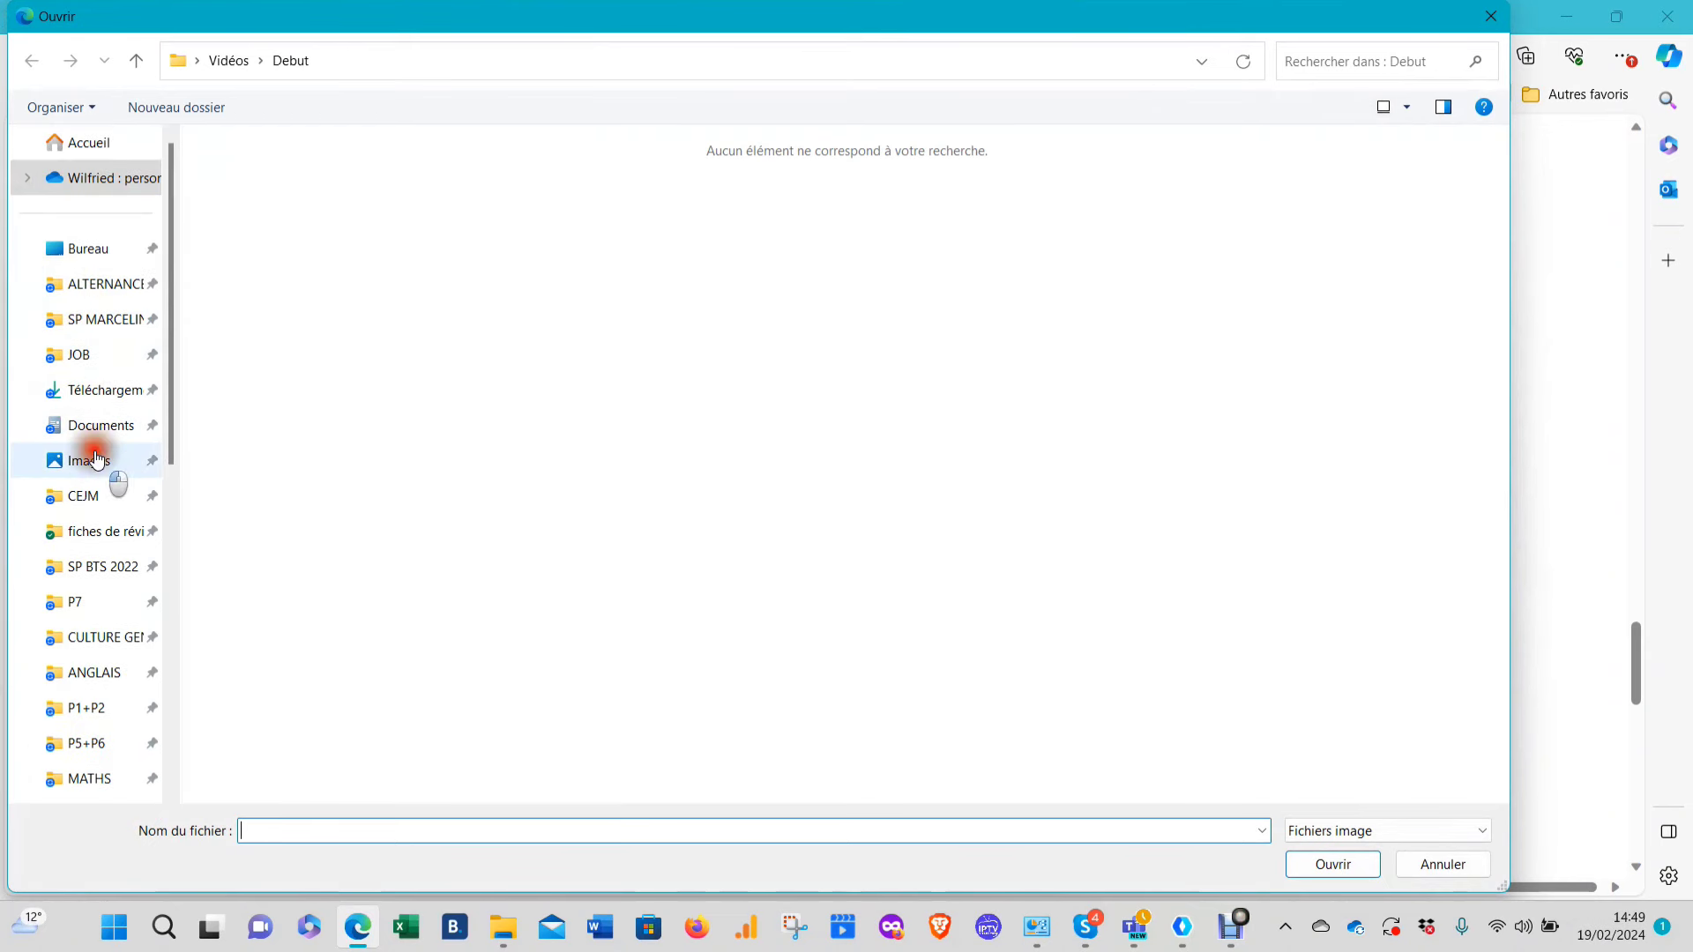
click(108, 460)
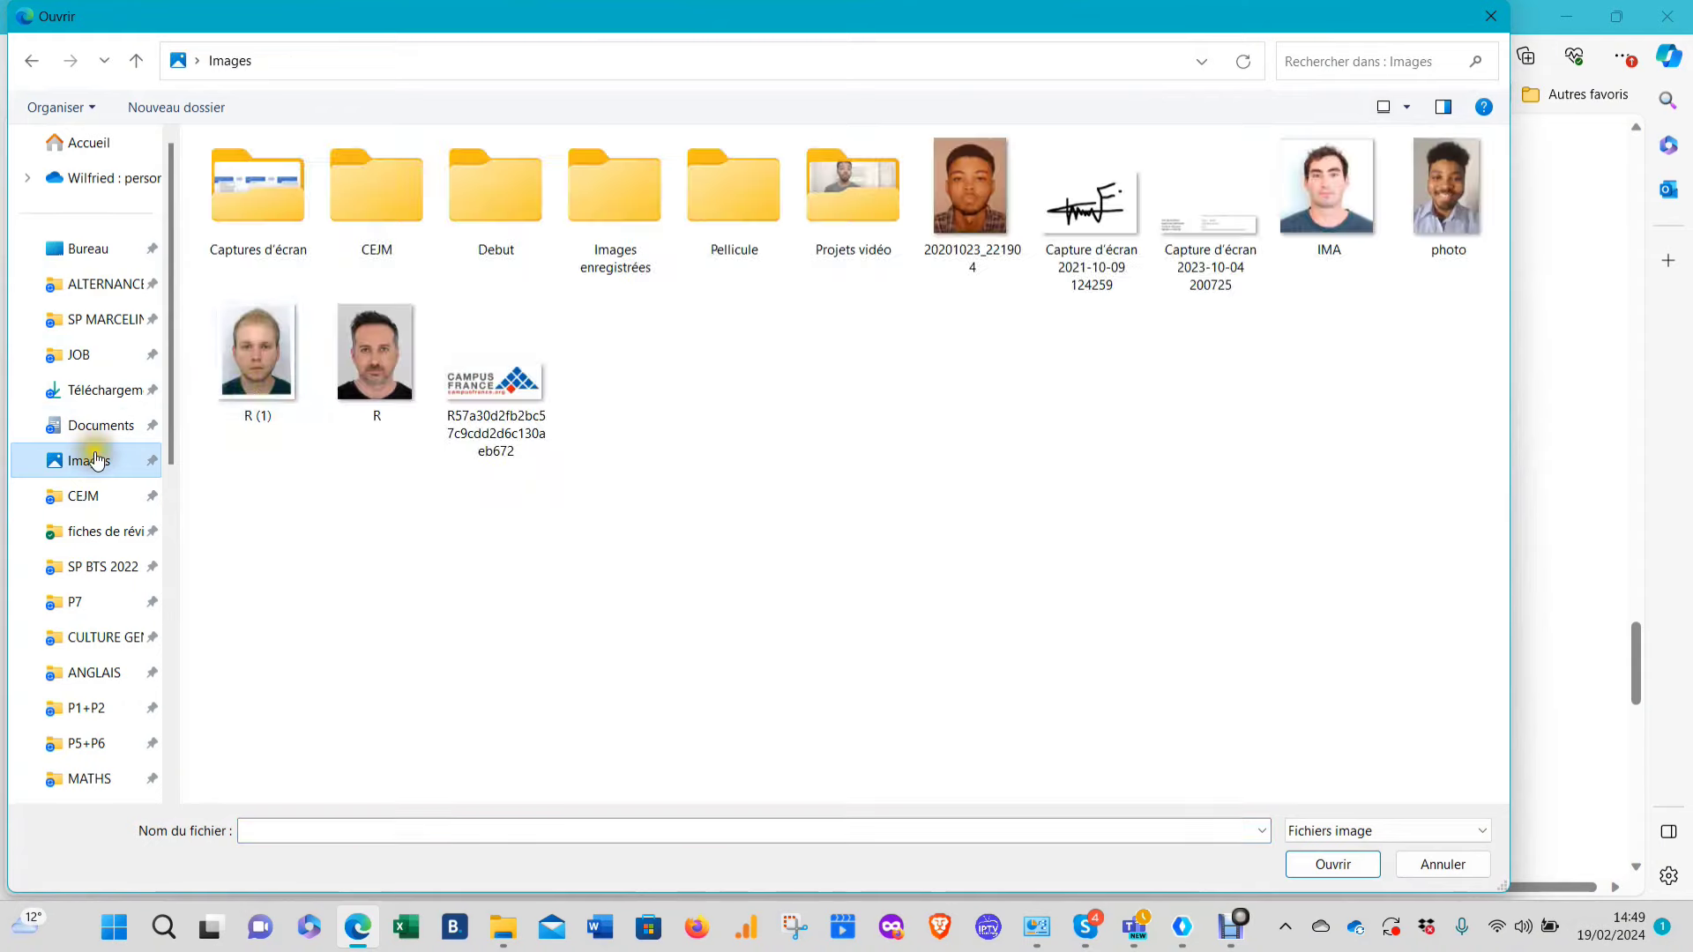
click(254, 368)
click(1331, 864)
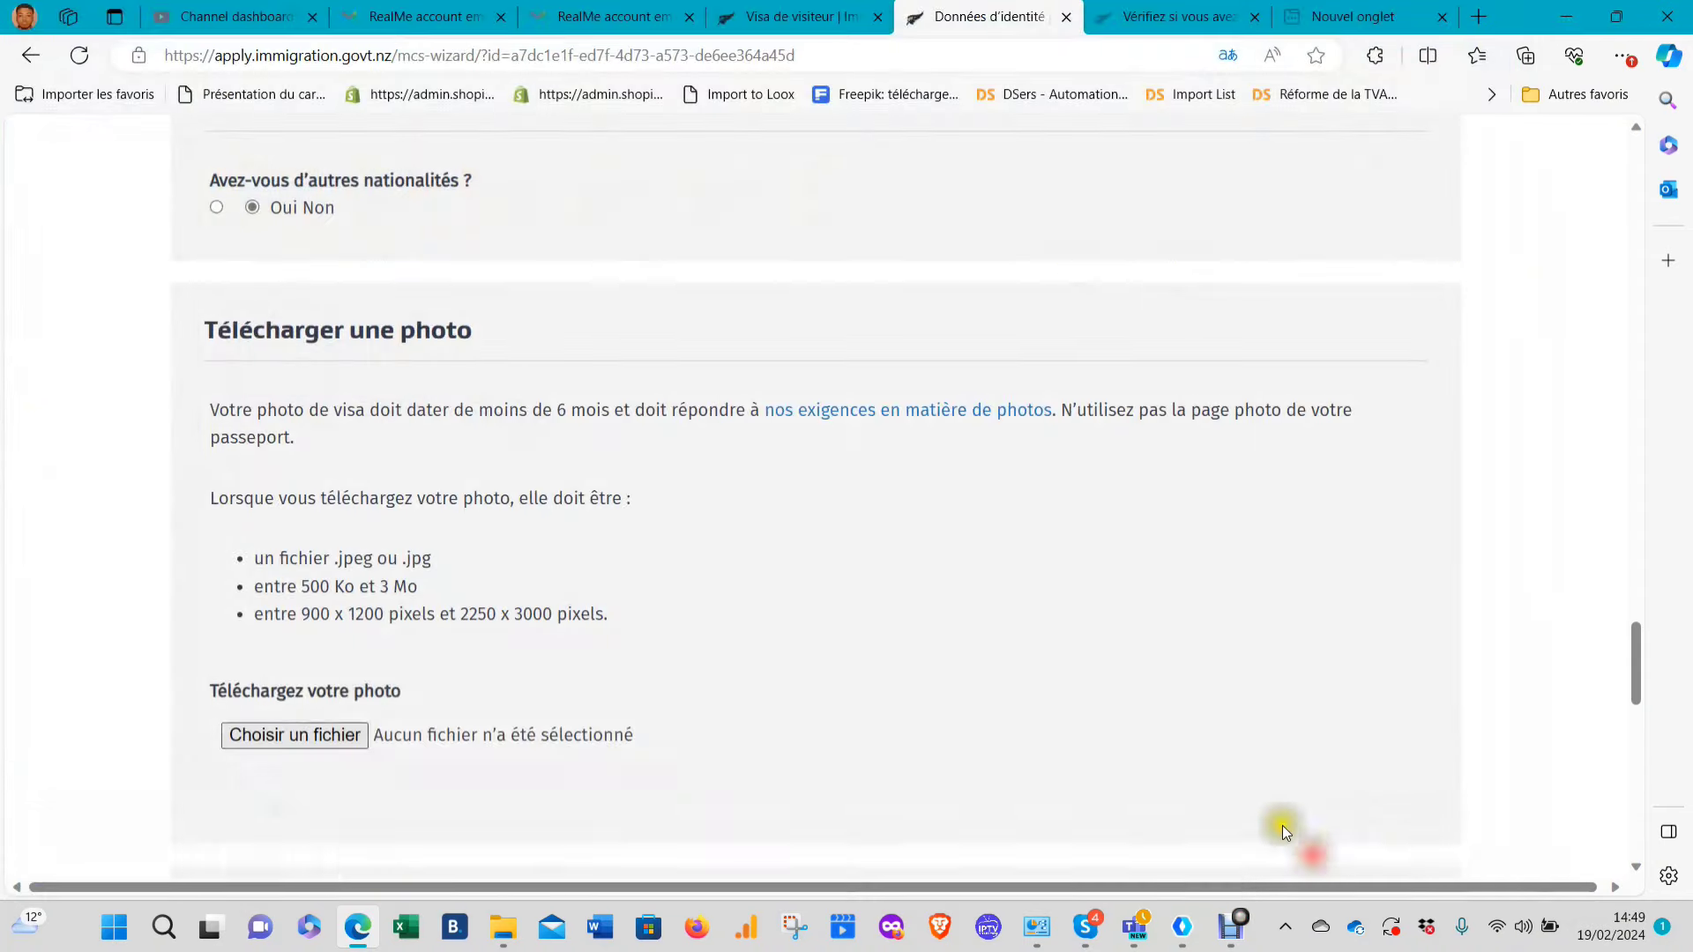
scroll(763, 427, down, 3)
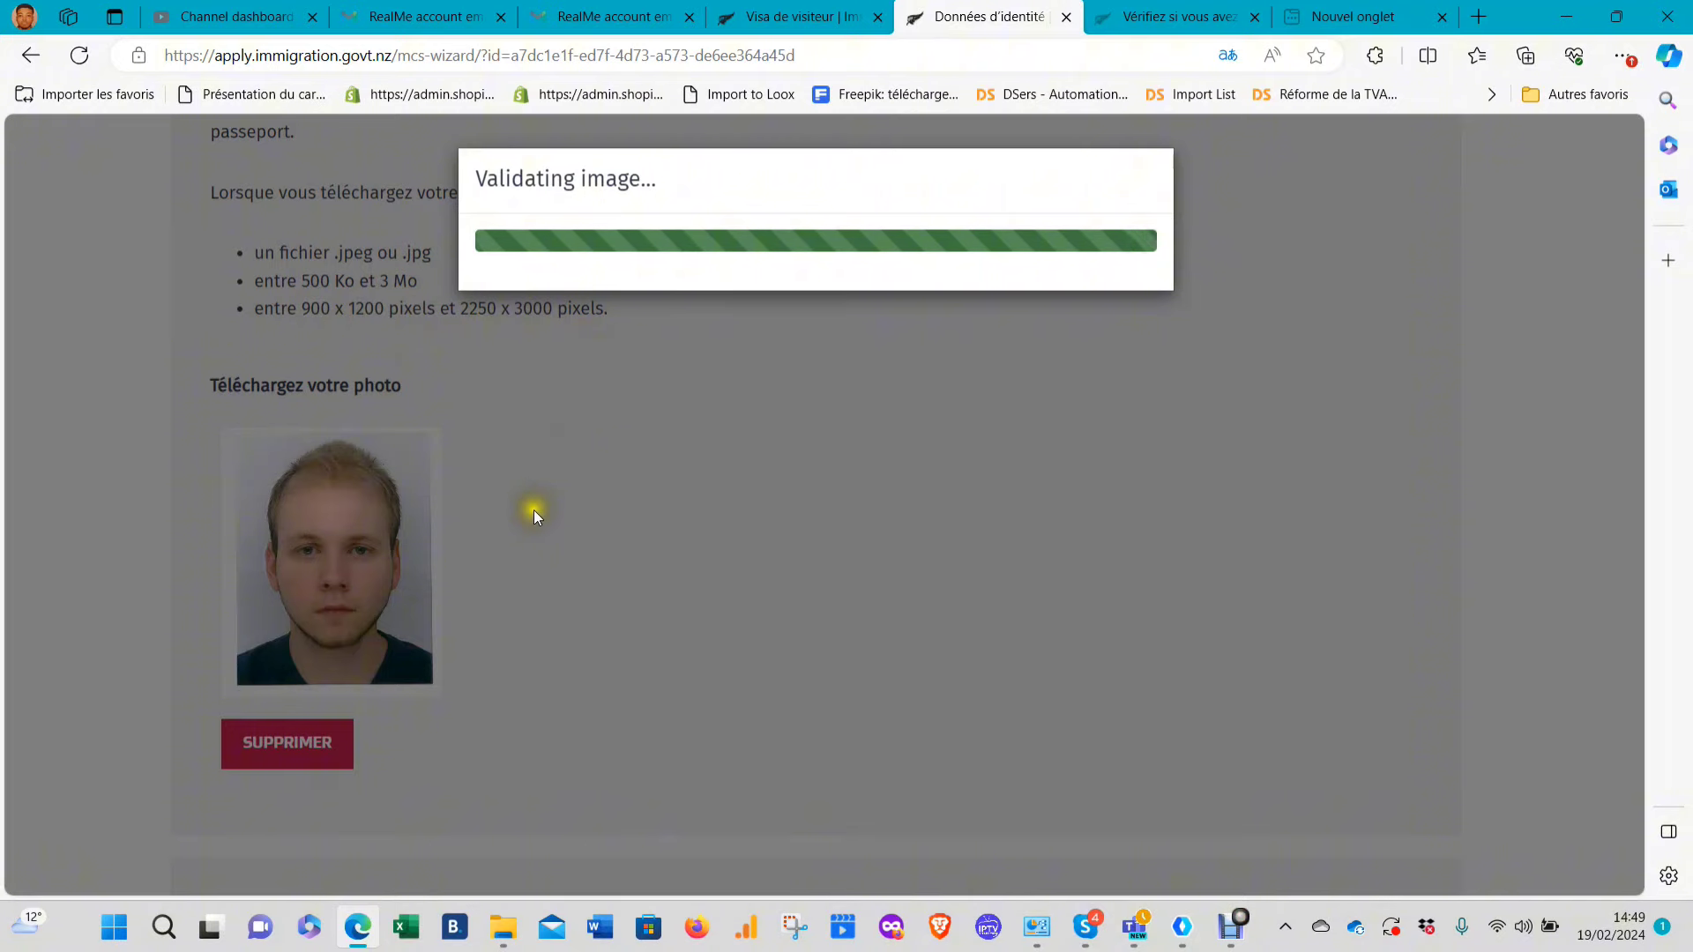
scroll(538, 495, down, 3)
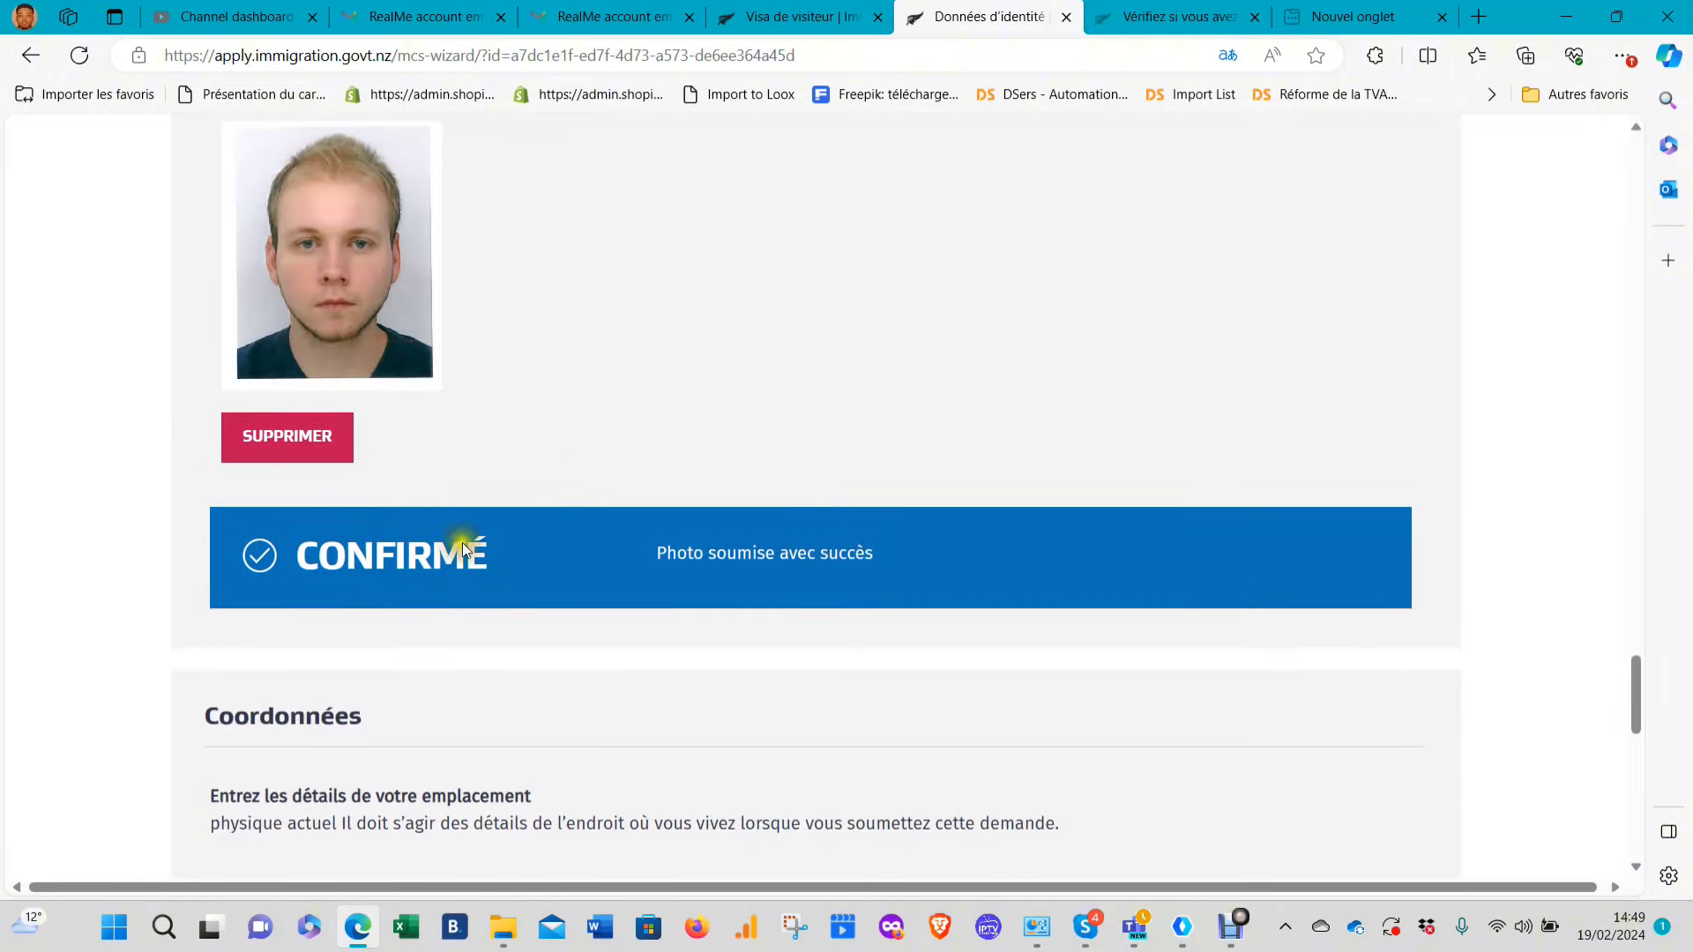
Set current country to Cameroon and physical address to Avenue Douala Manga Bell, Douala
scroll(688, 487, down, 5)
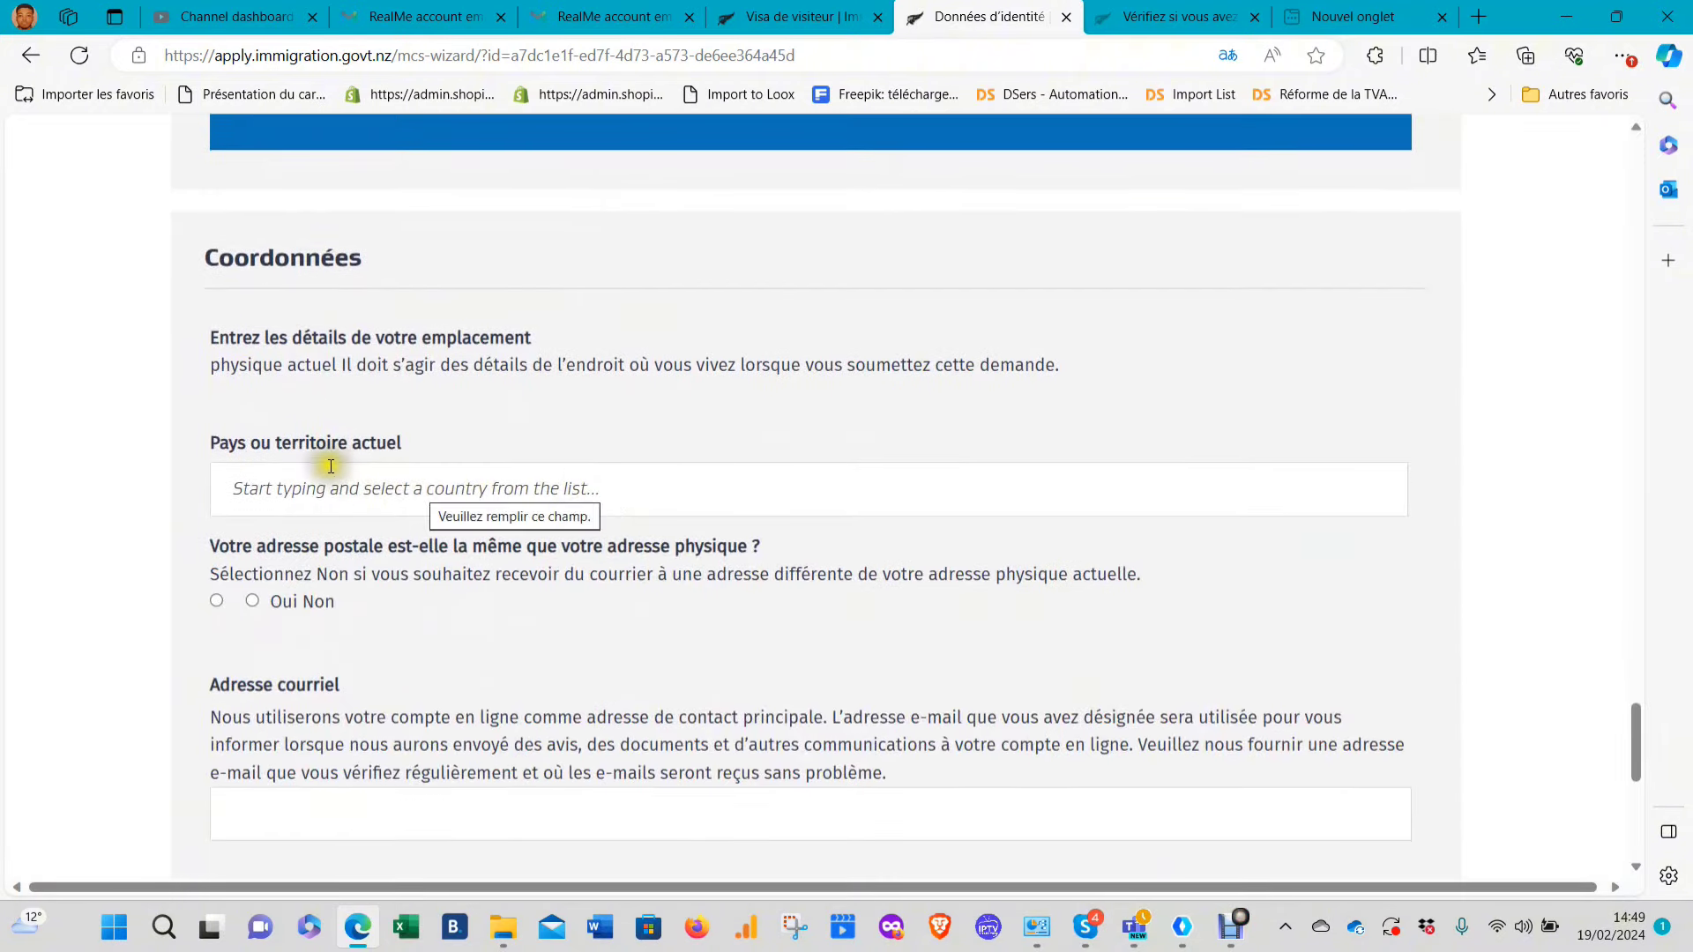
click(335, 488)
text(came)
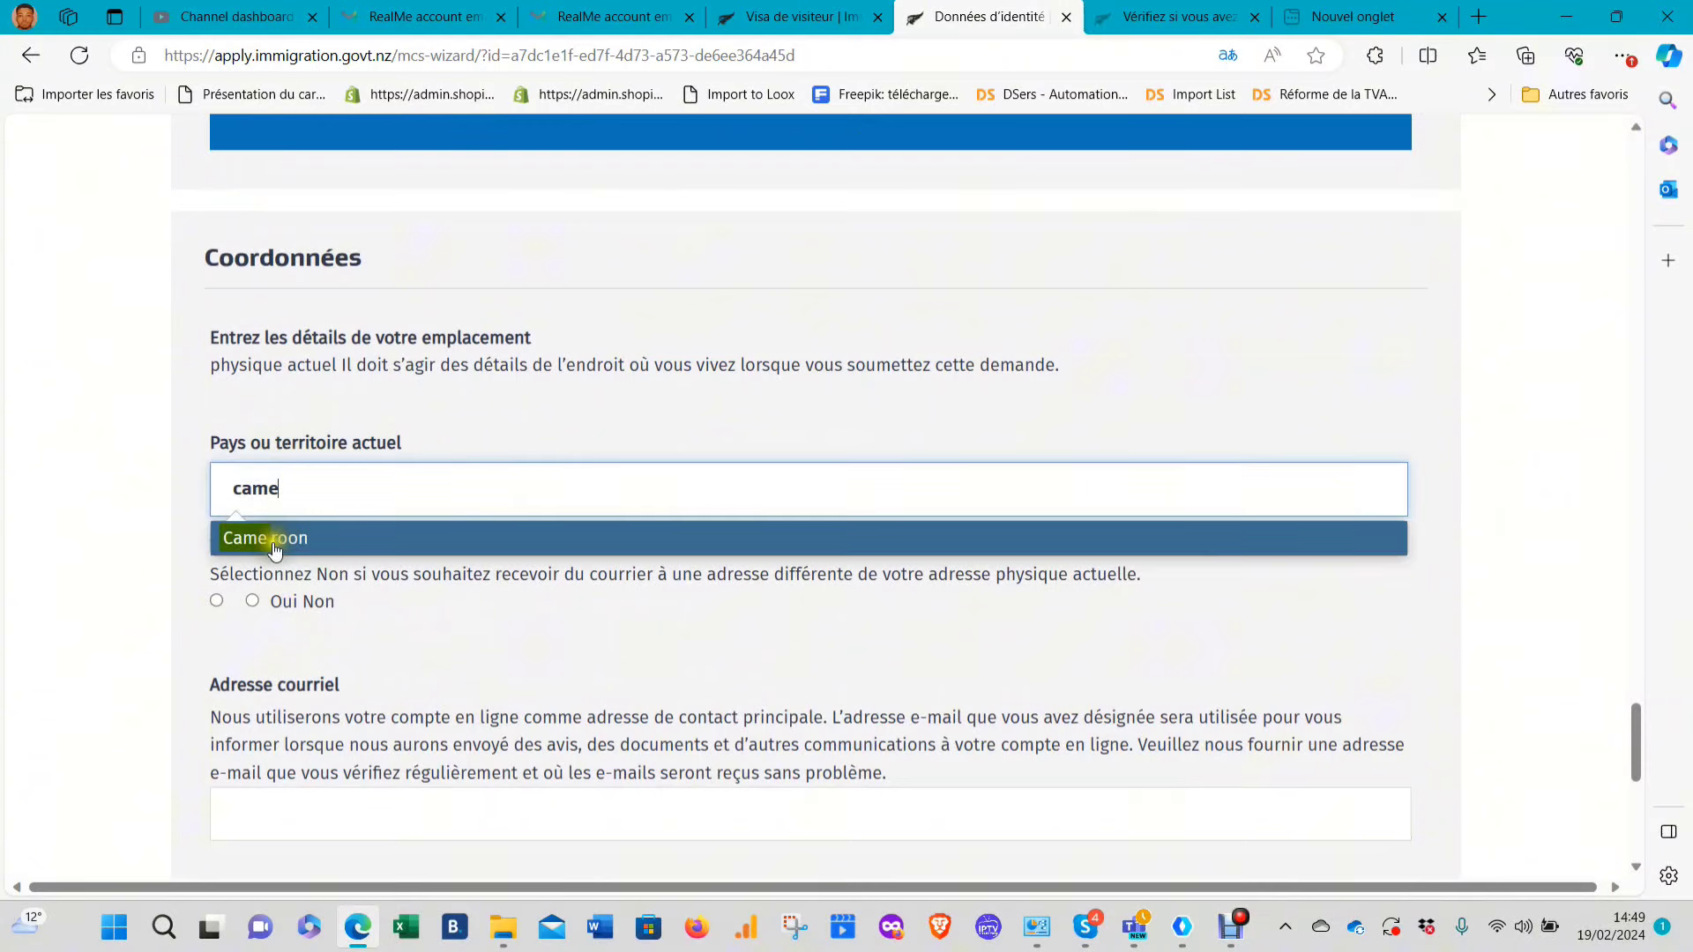
click(269, 536)
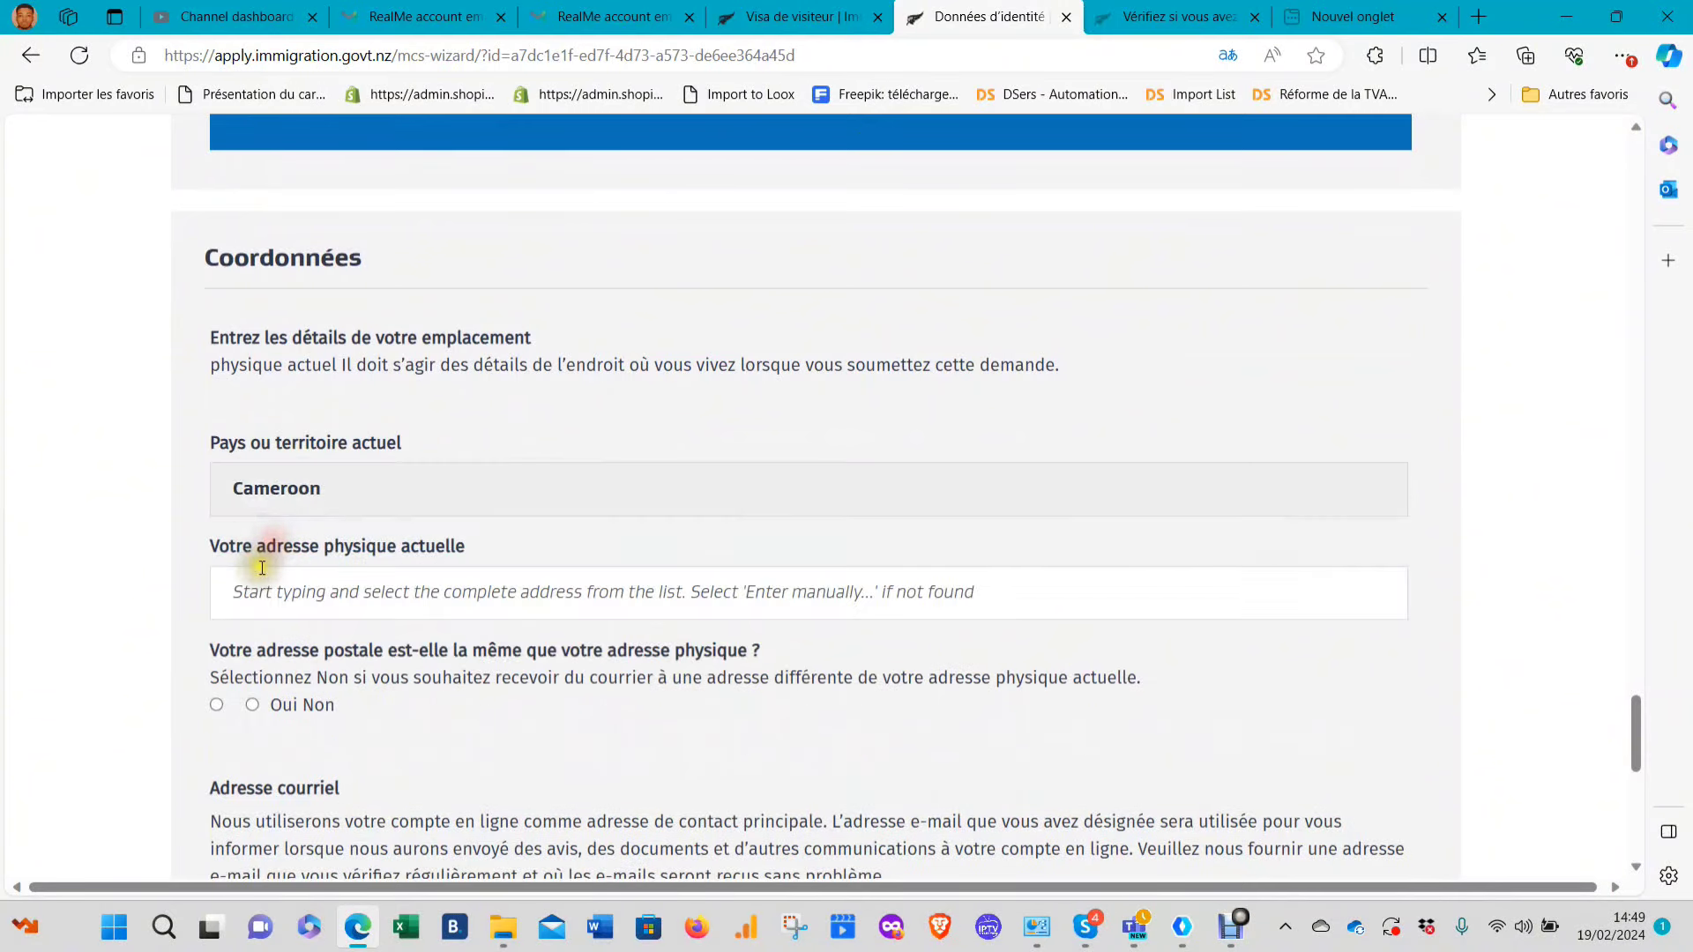
click(316, 597)
text(d)
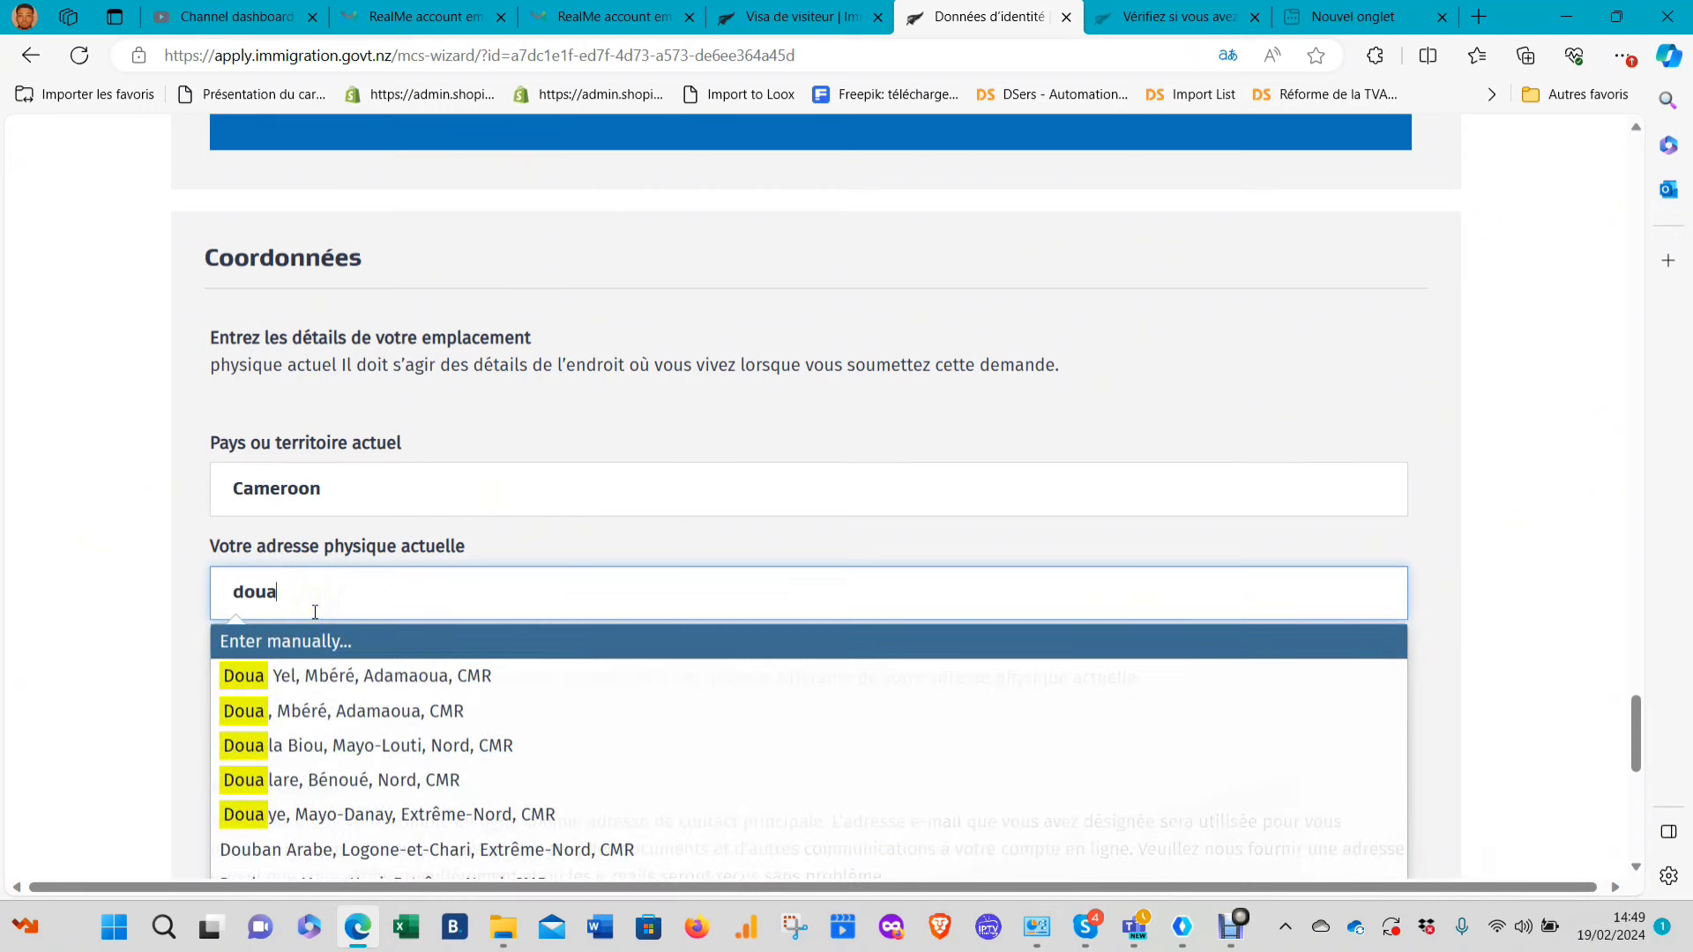
text(ouala)
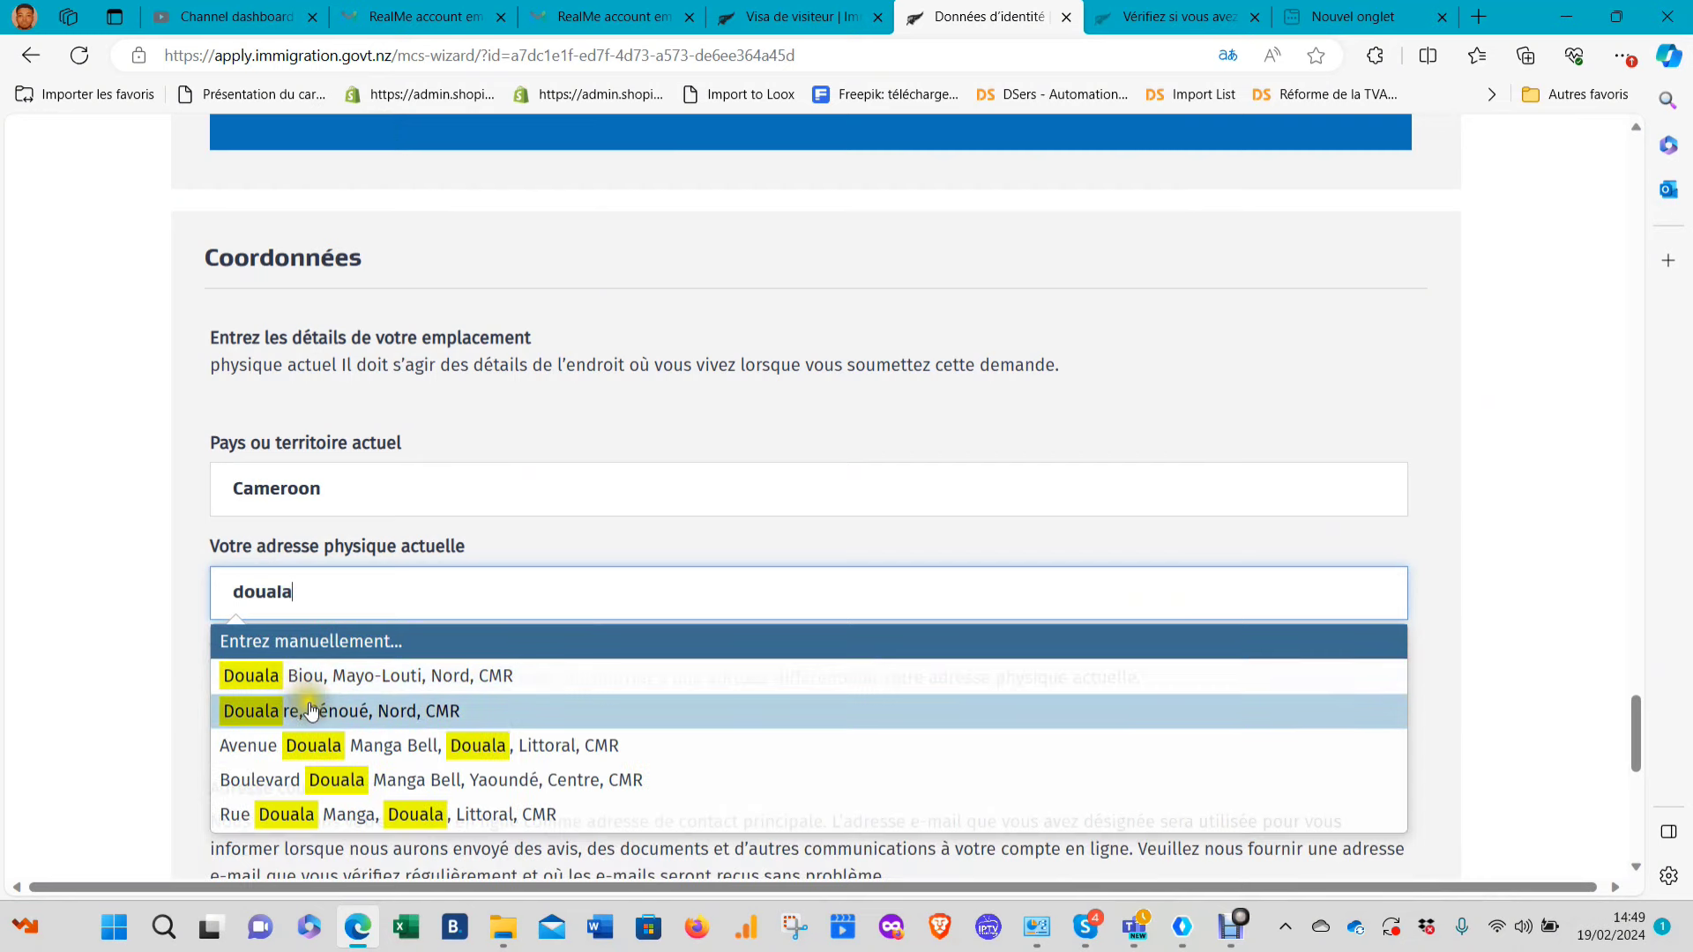
click(344, 747)
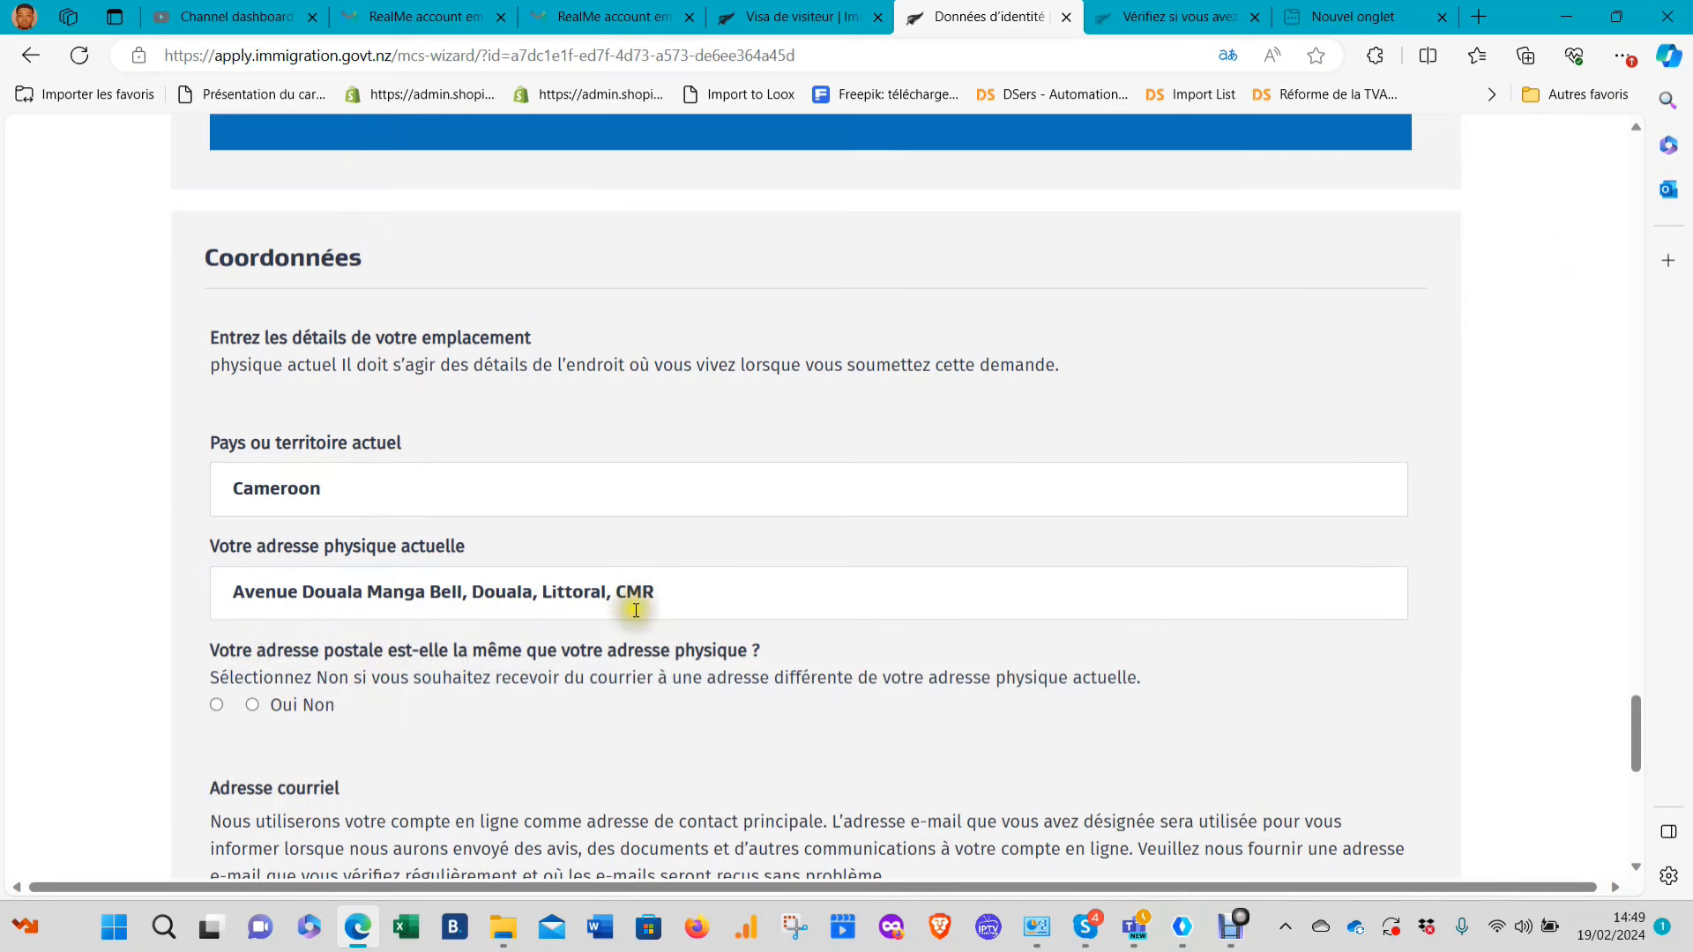
scroll(667, 569, down, 2)
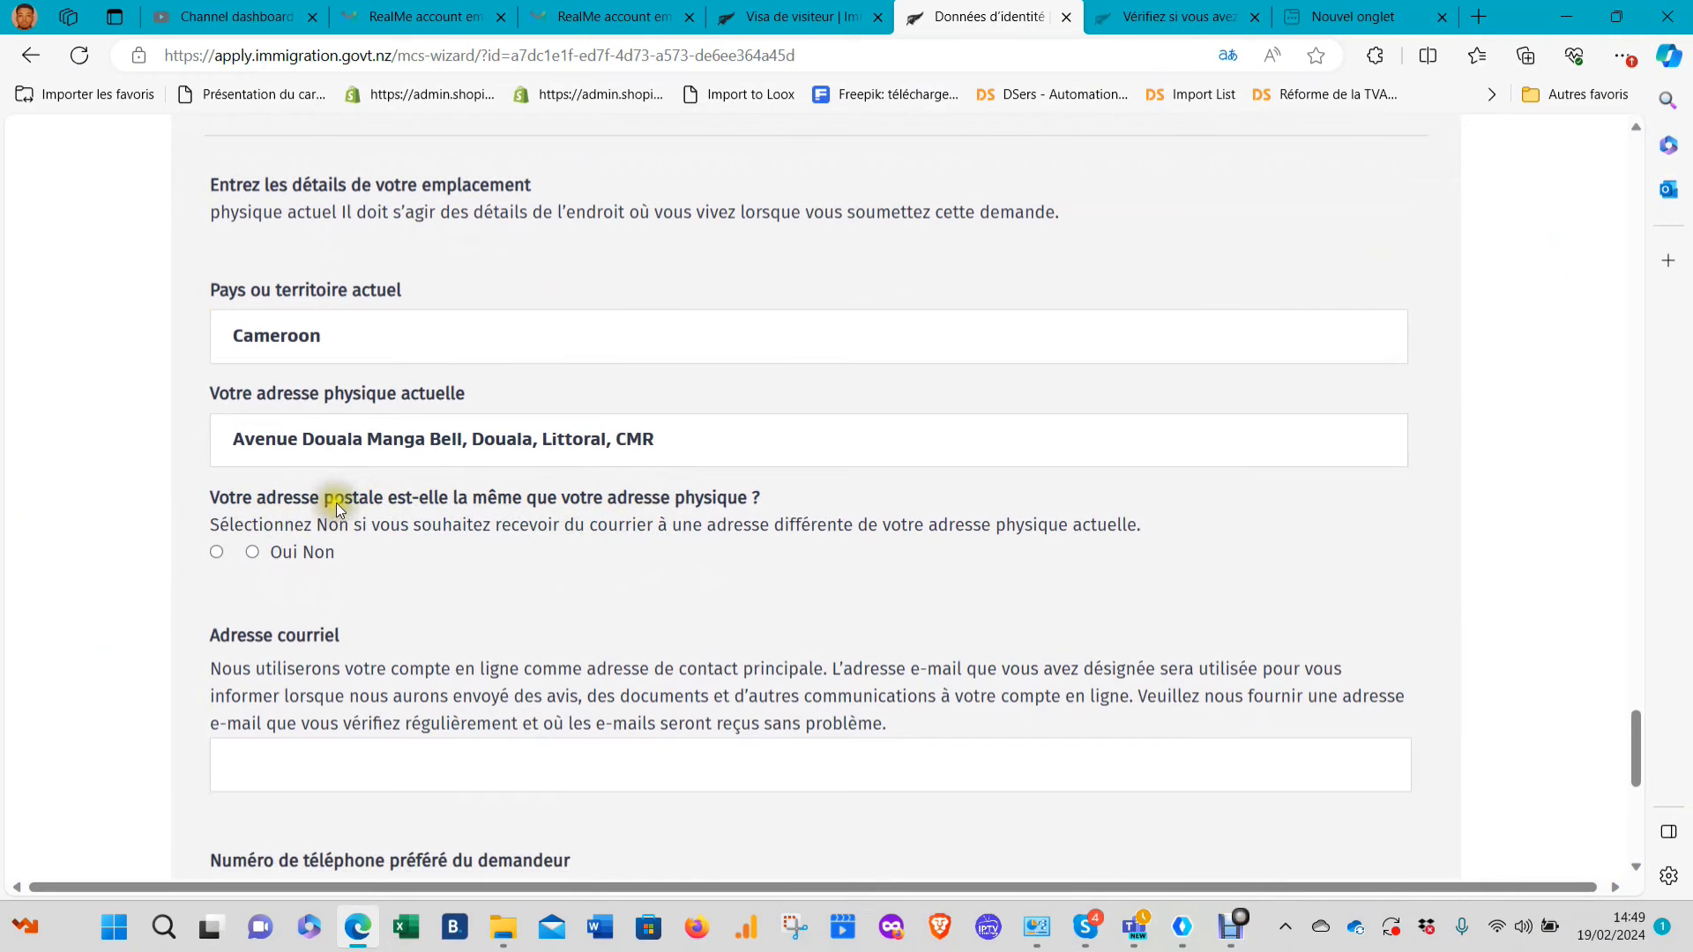
Answer Oui that the postal address matches the physical one, and enter the applicant's e-mail
click(212, 555)
scroll(500, 532, down, 3)
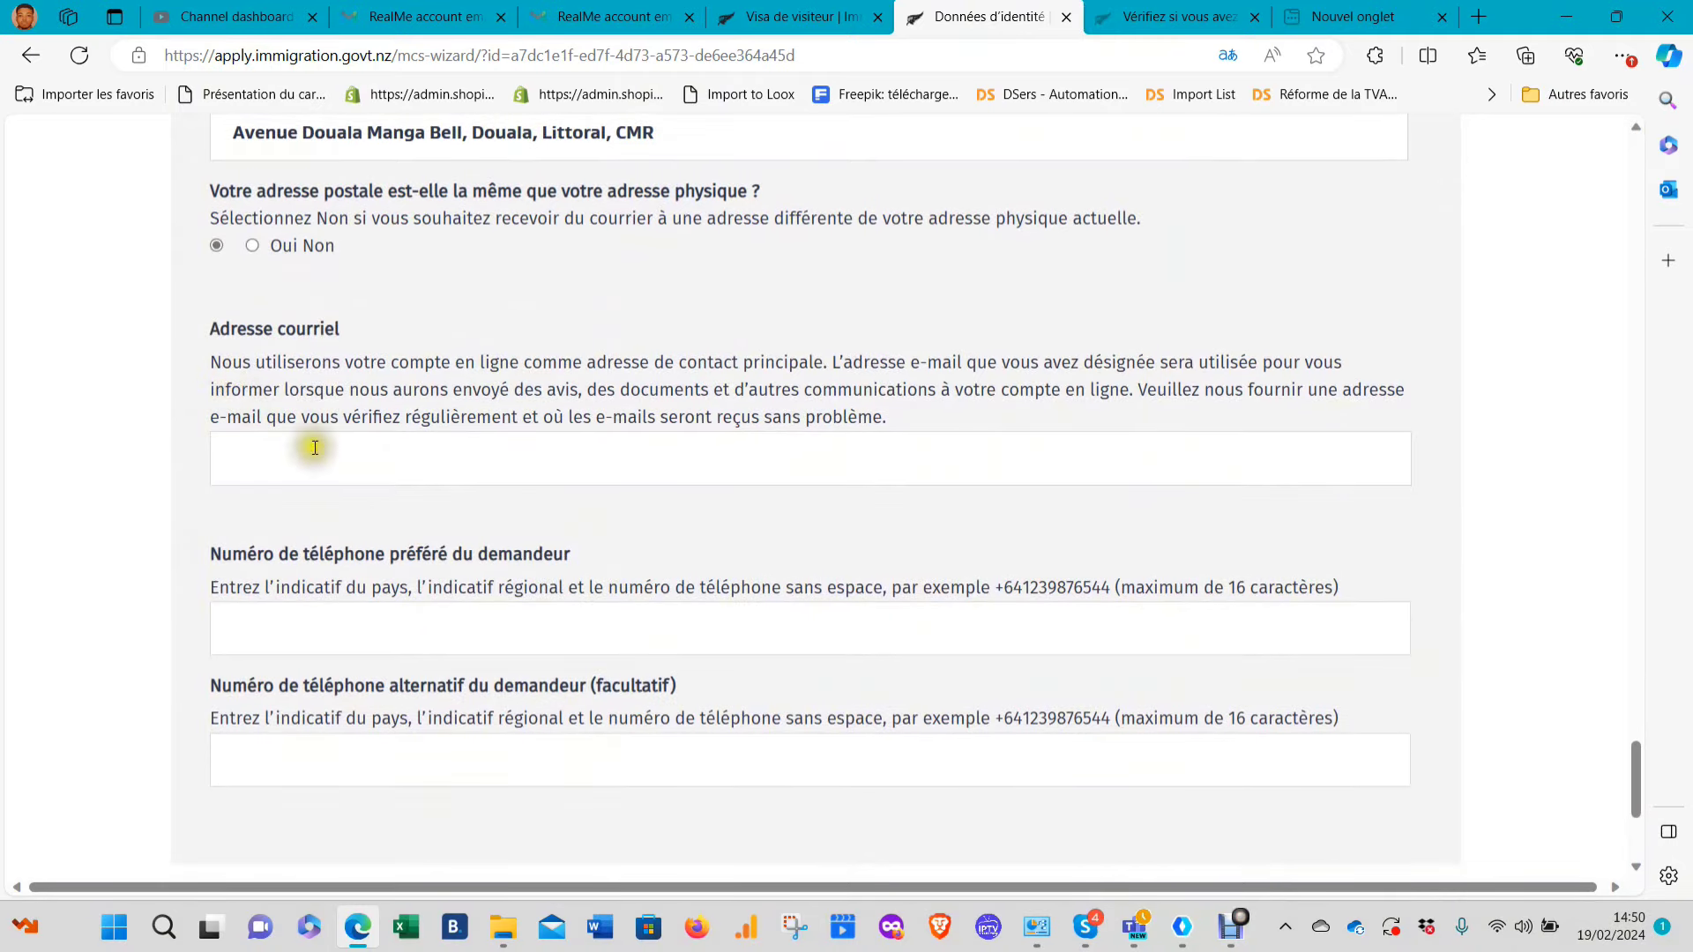
click(315, 448)
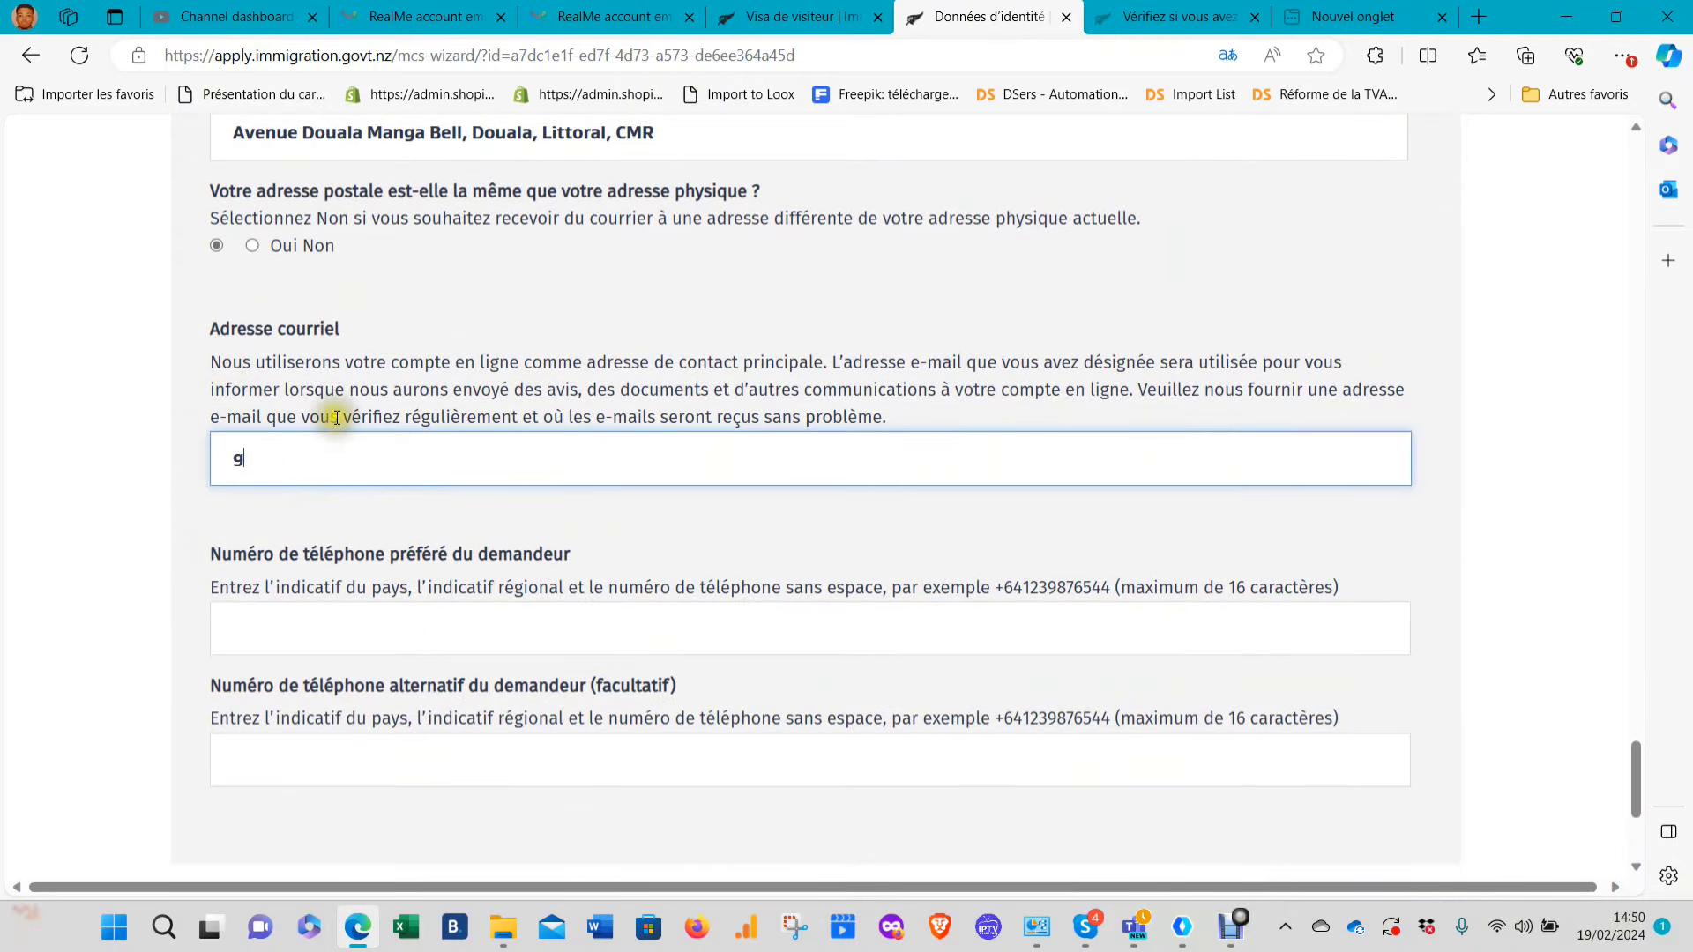
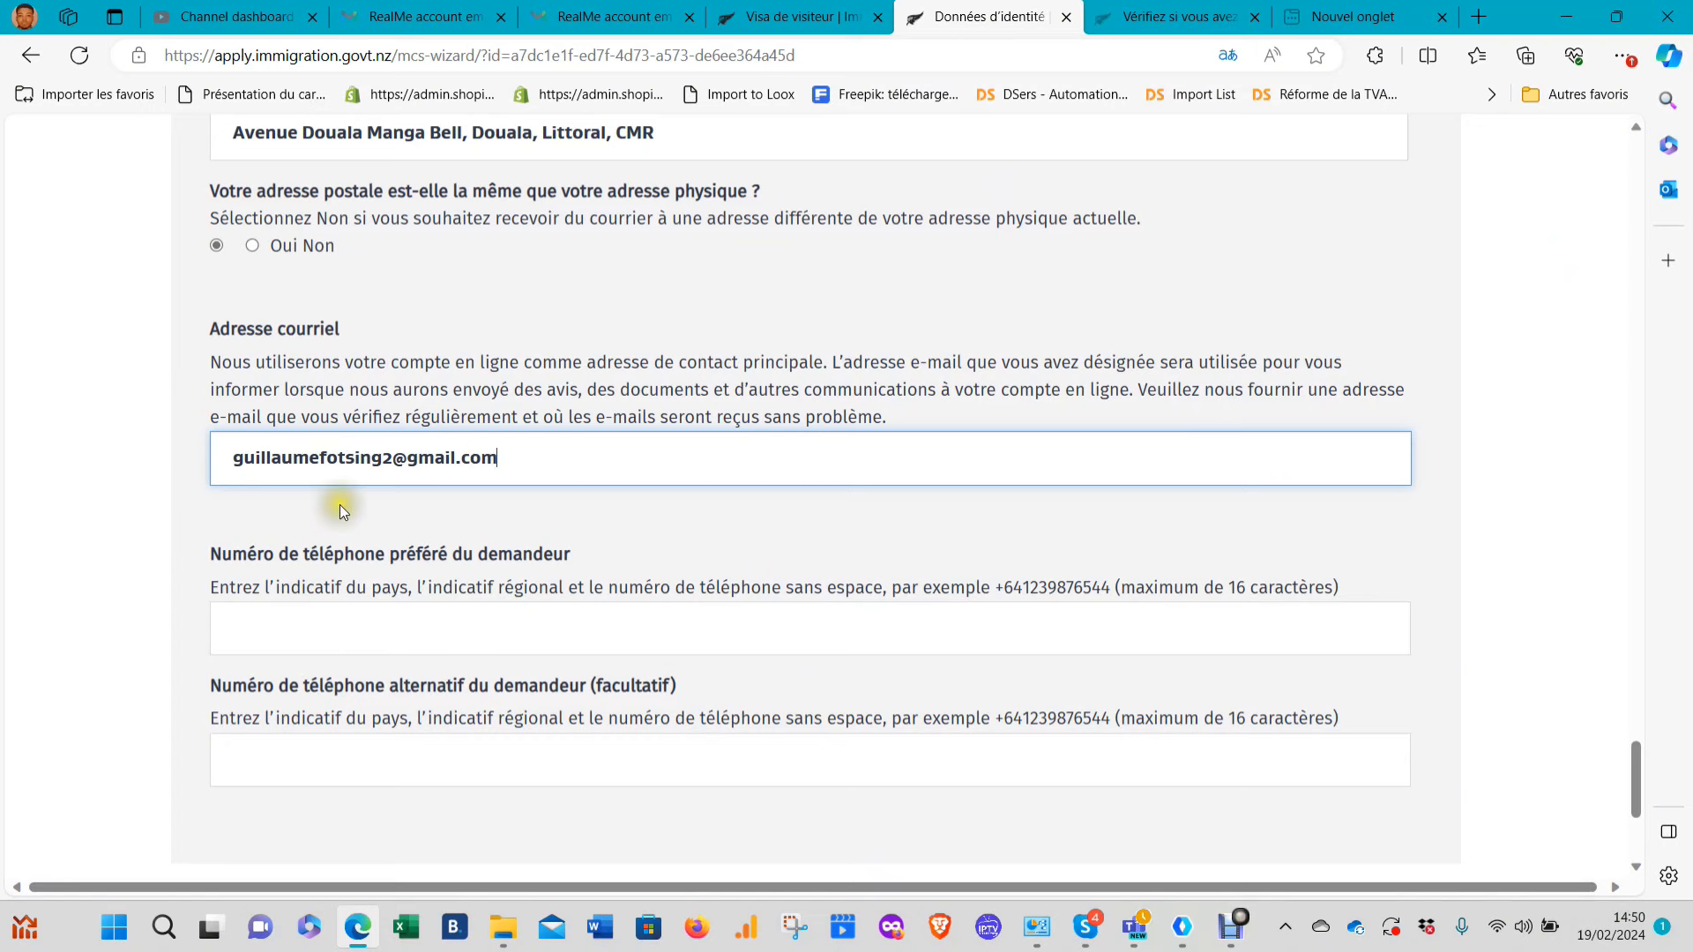
Enter the preferred phone number with Cameroon's +237 code and save the page
scroll(341, 504, down, 2)
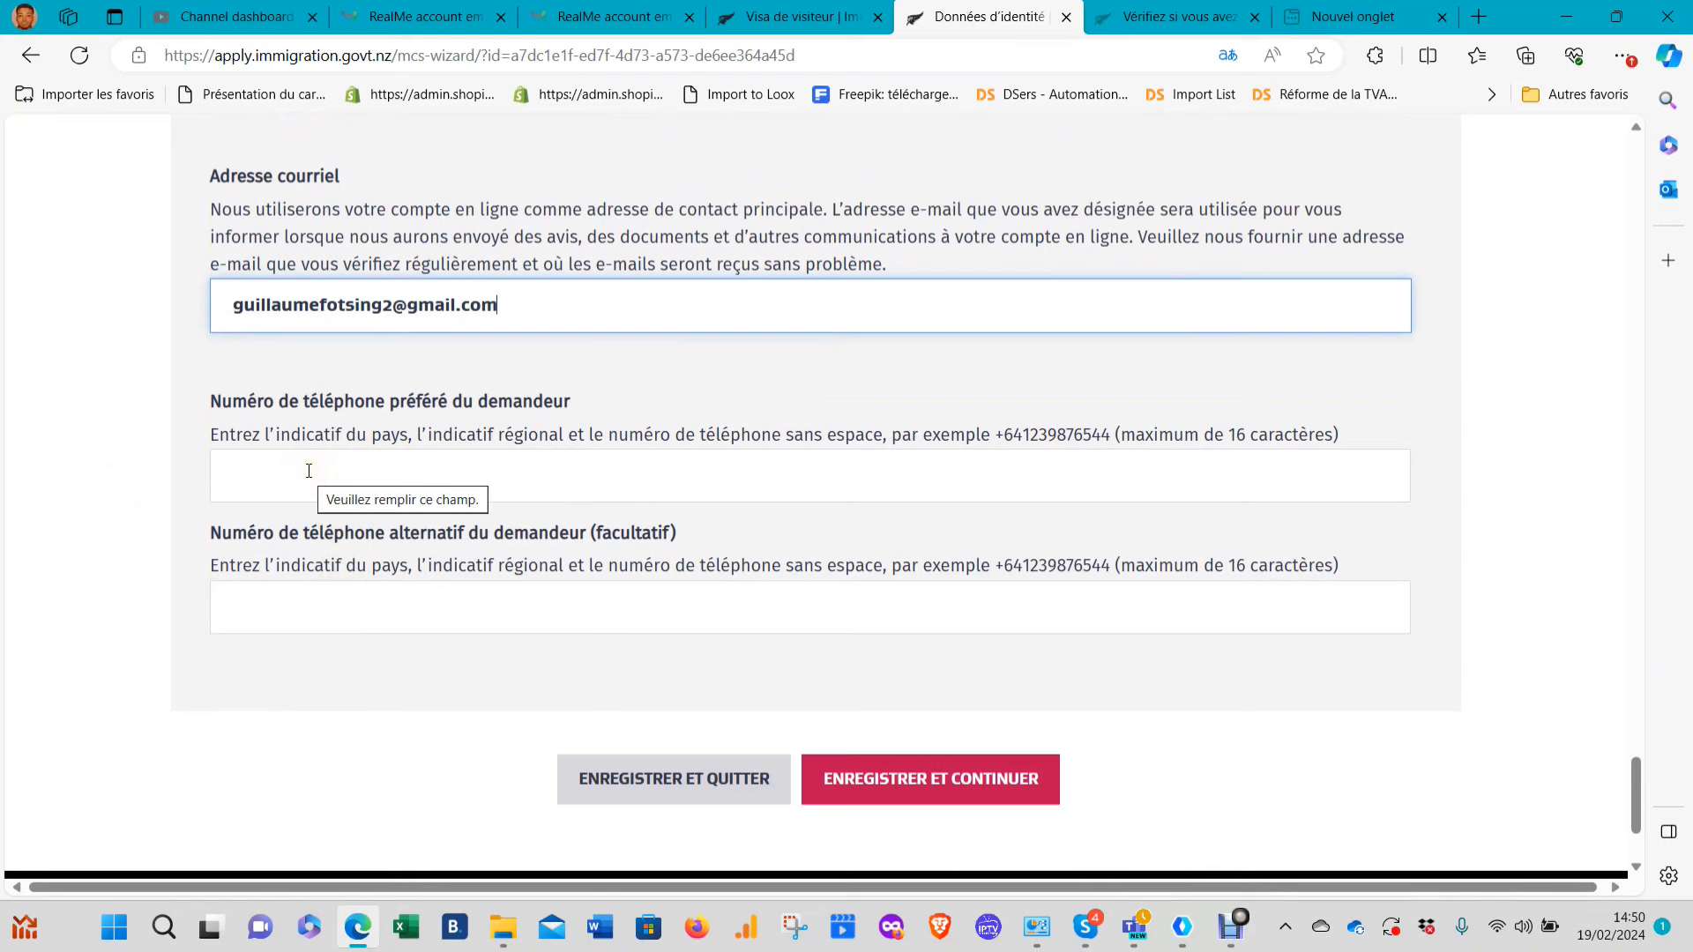
click(273, 478)
text(0)
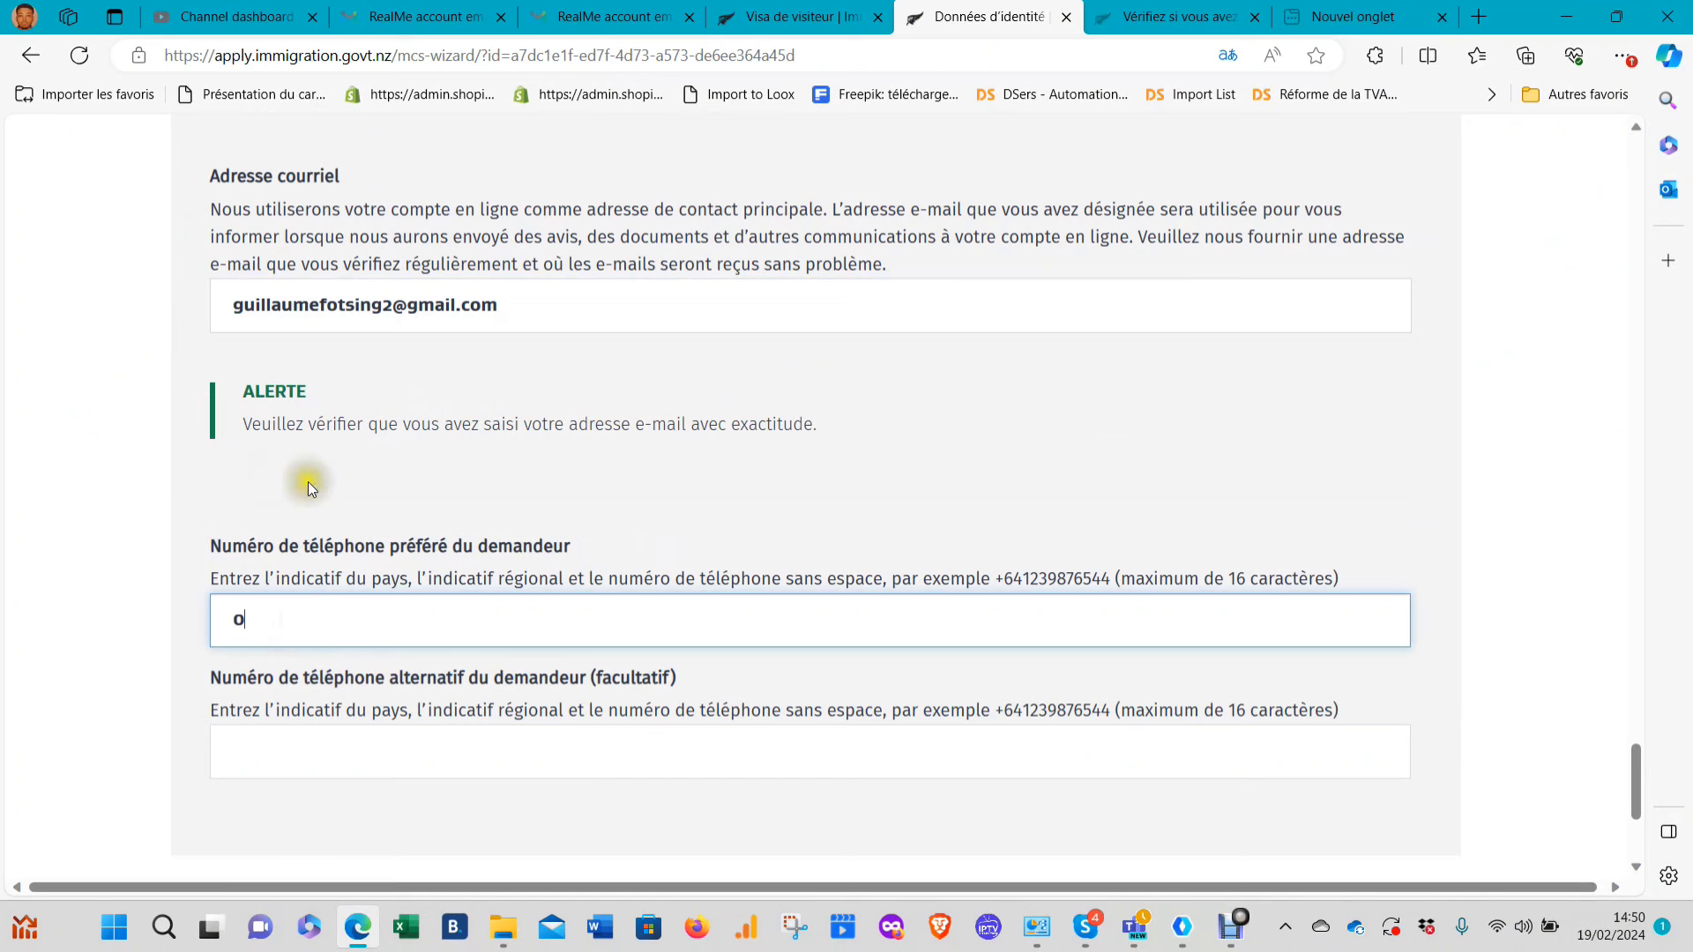
key(BackSpace)
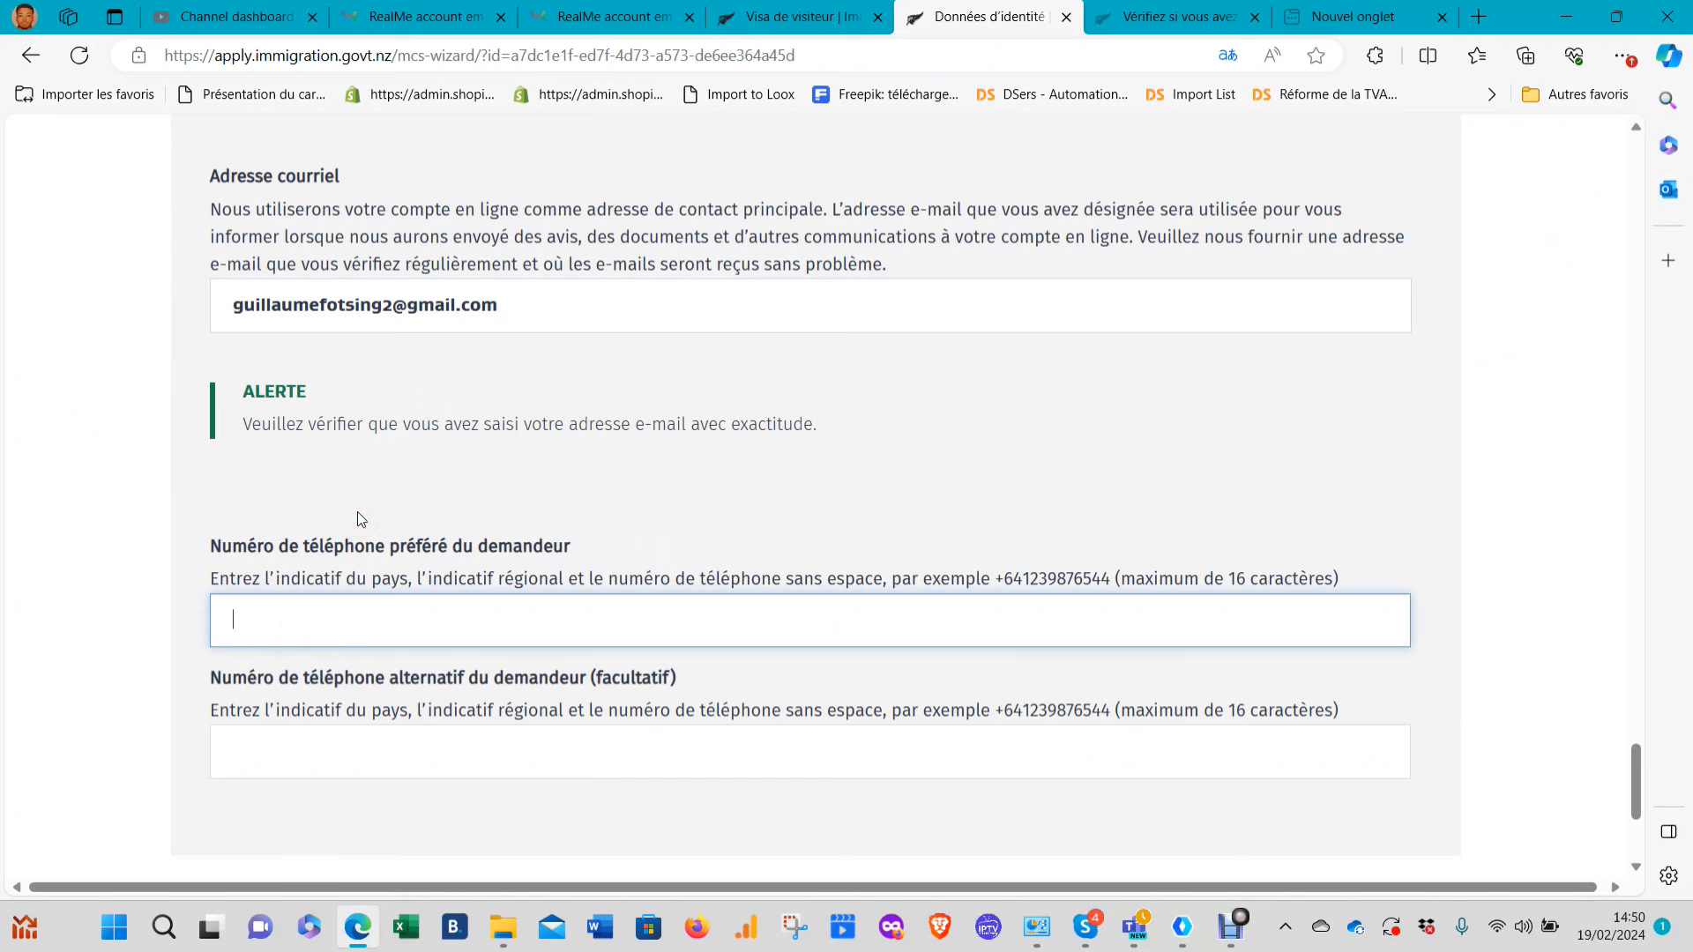
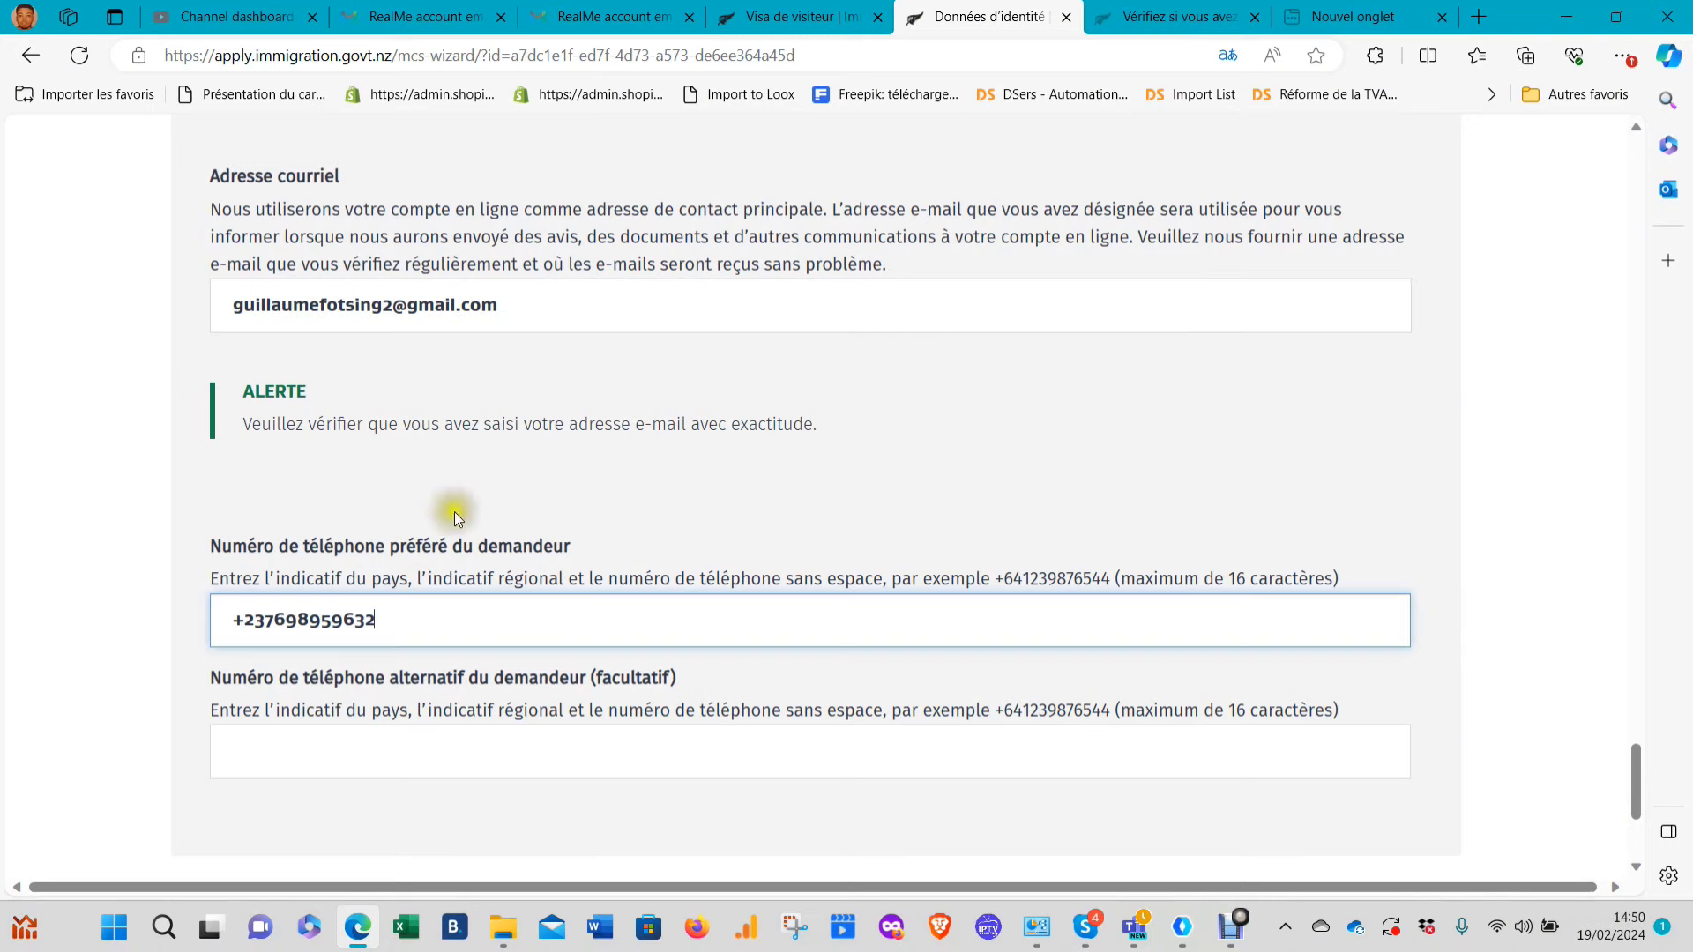
scroll(456, 529, up, 3)
scroll(456, 533, down, 4)
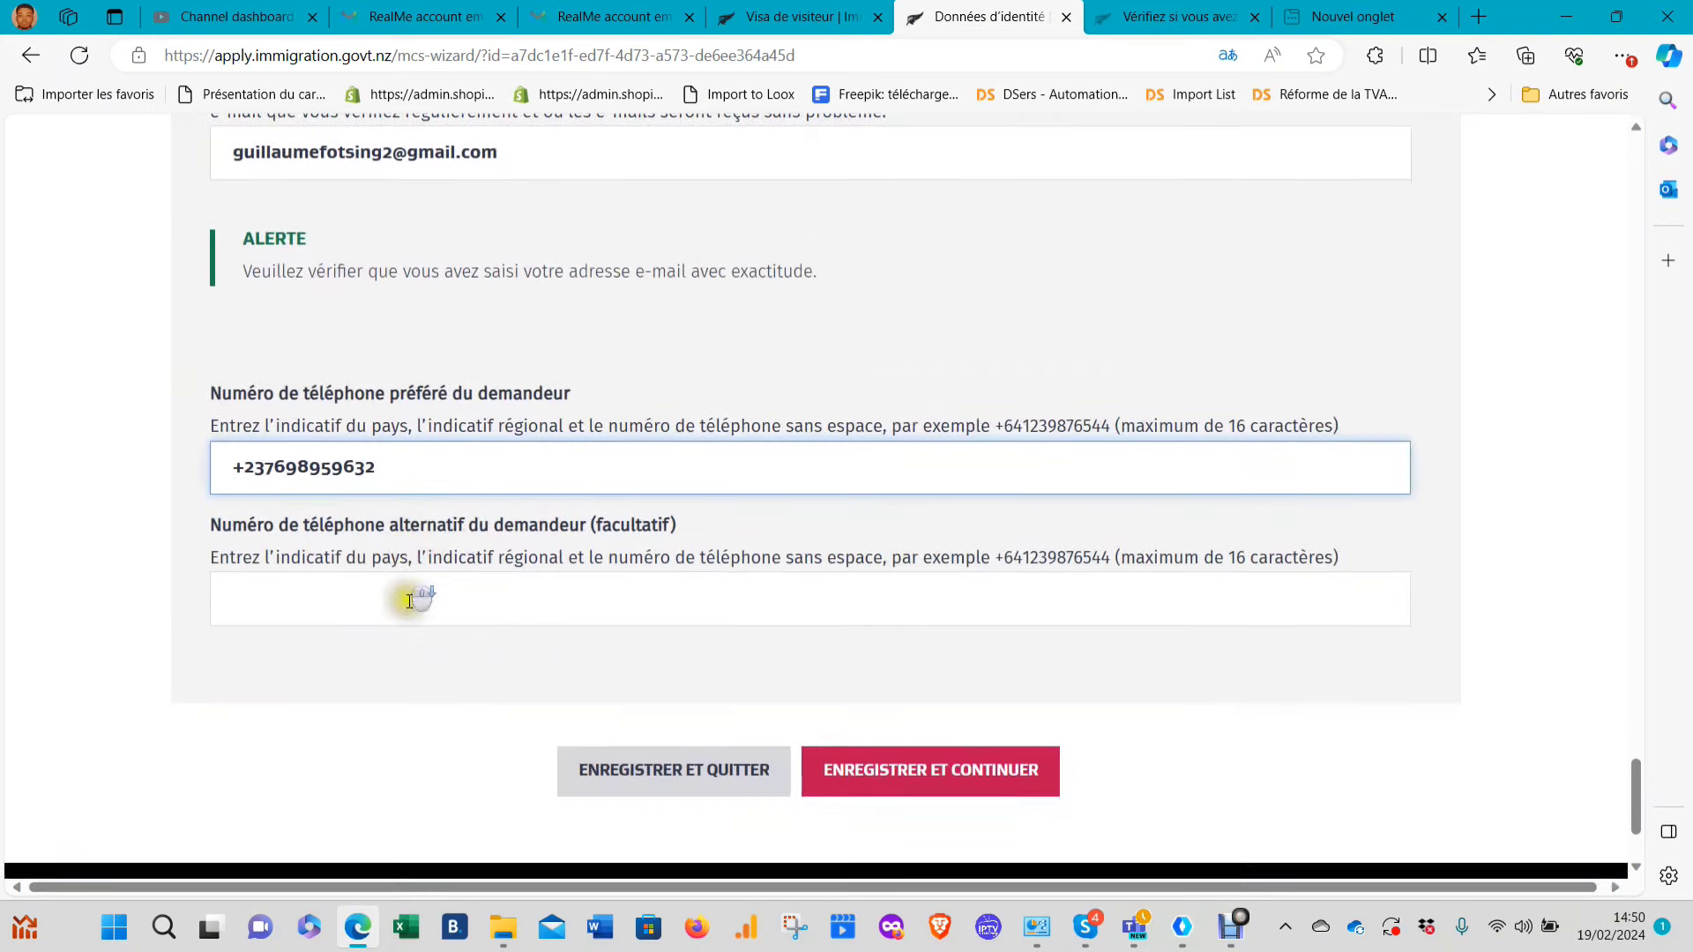
click(895, 770)
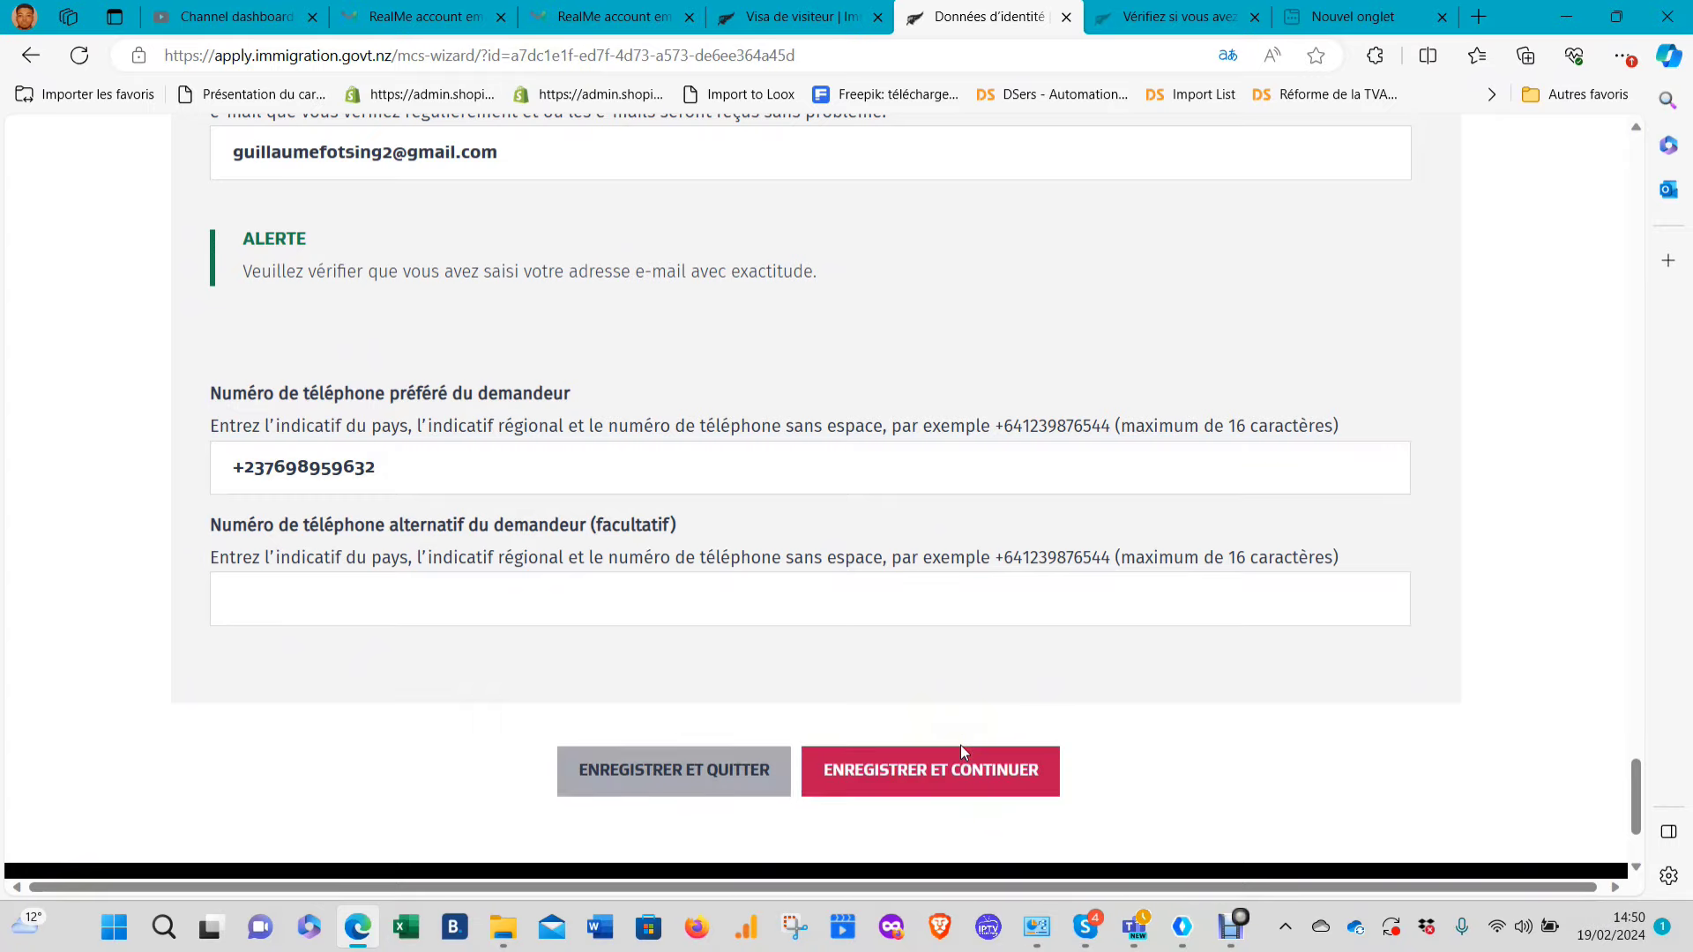
Try 'doula' in the birth region field, then erase it
scroll(962, 546, up, 10)
scroll(961, 521, up, 15)
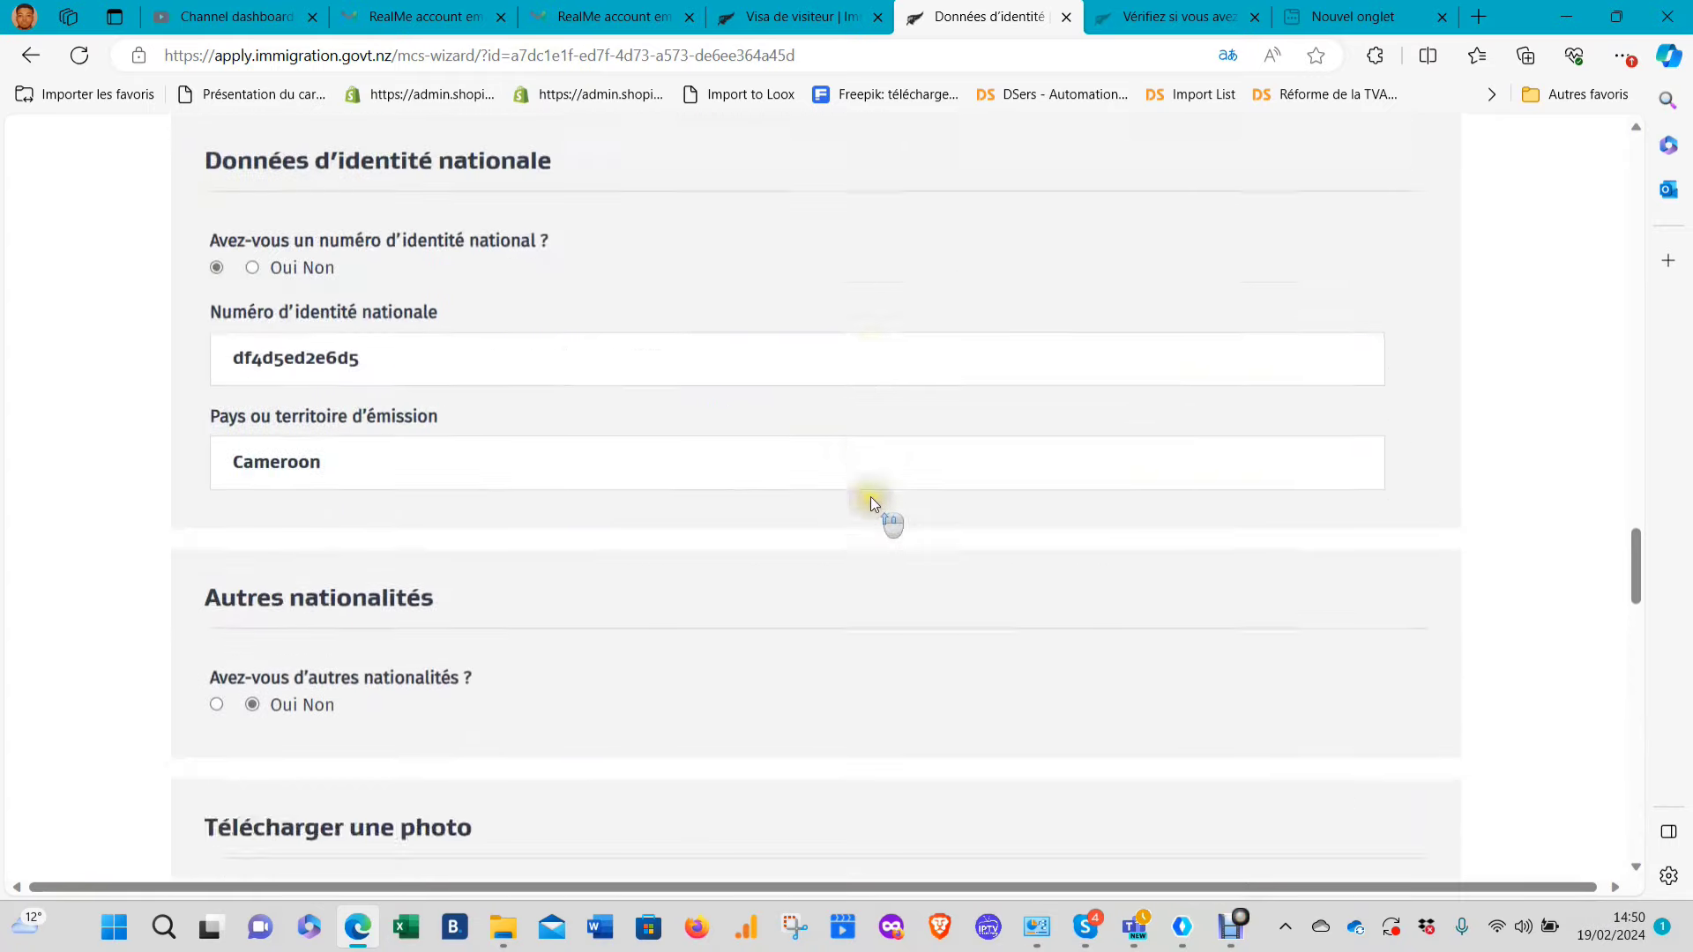
scroll(807, 504, up, 12)
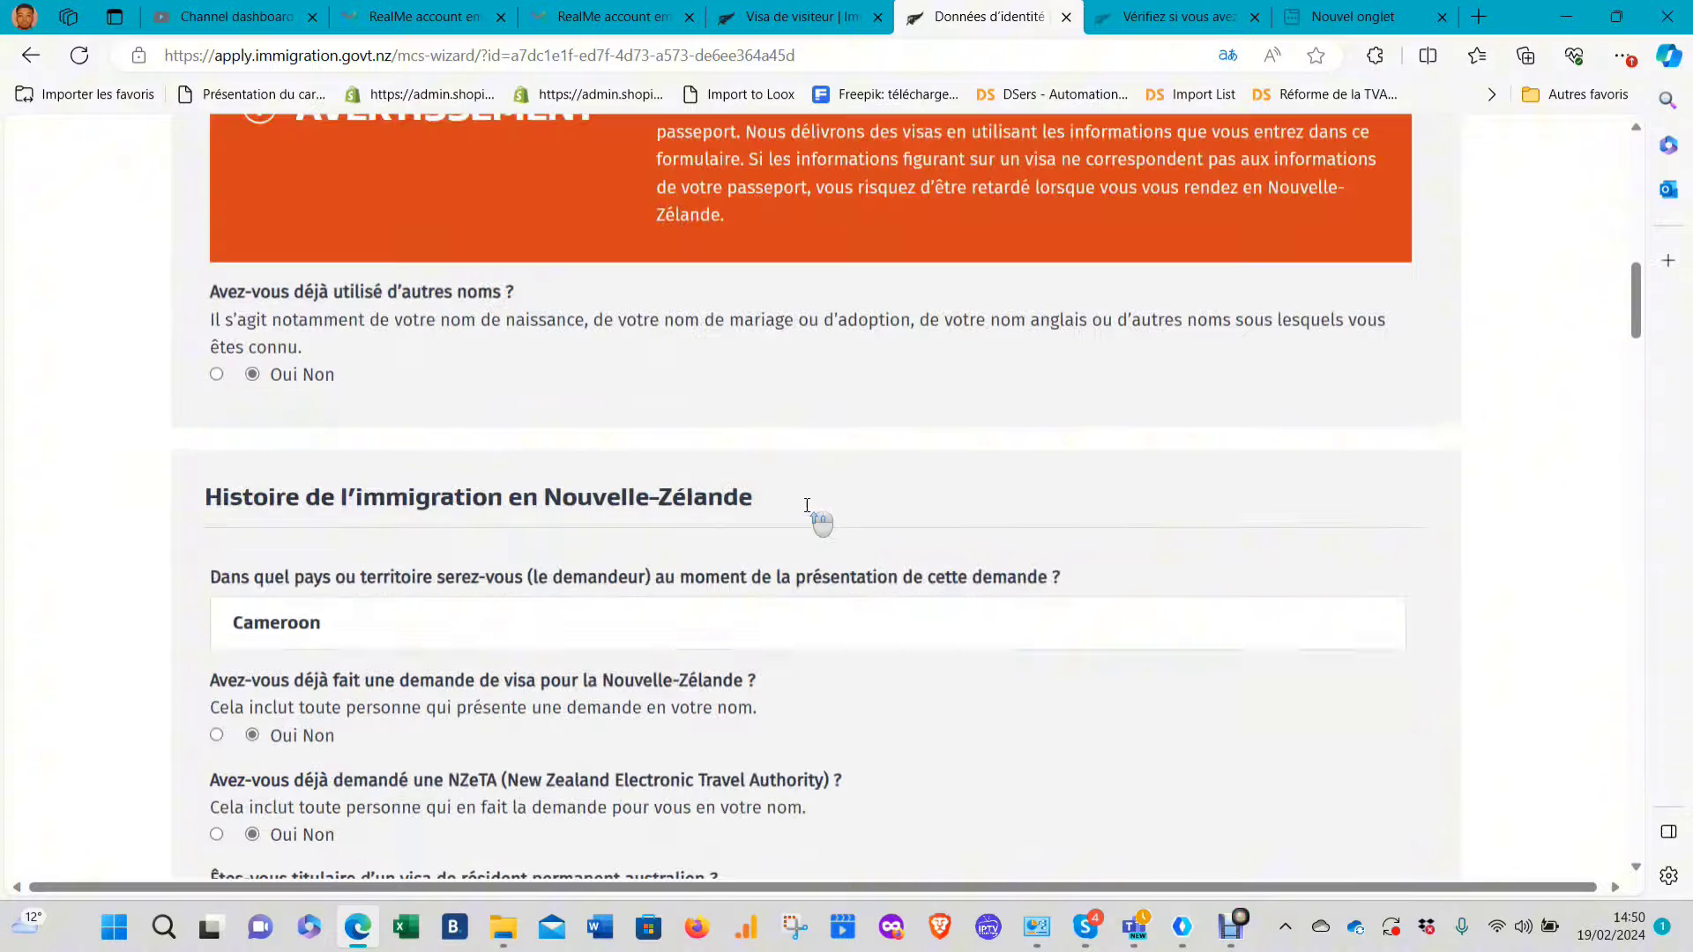
scroll(803, 505, down, 15)
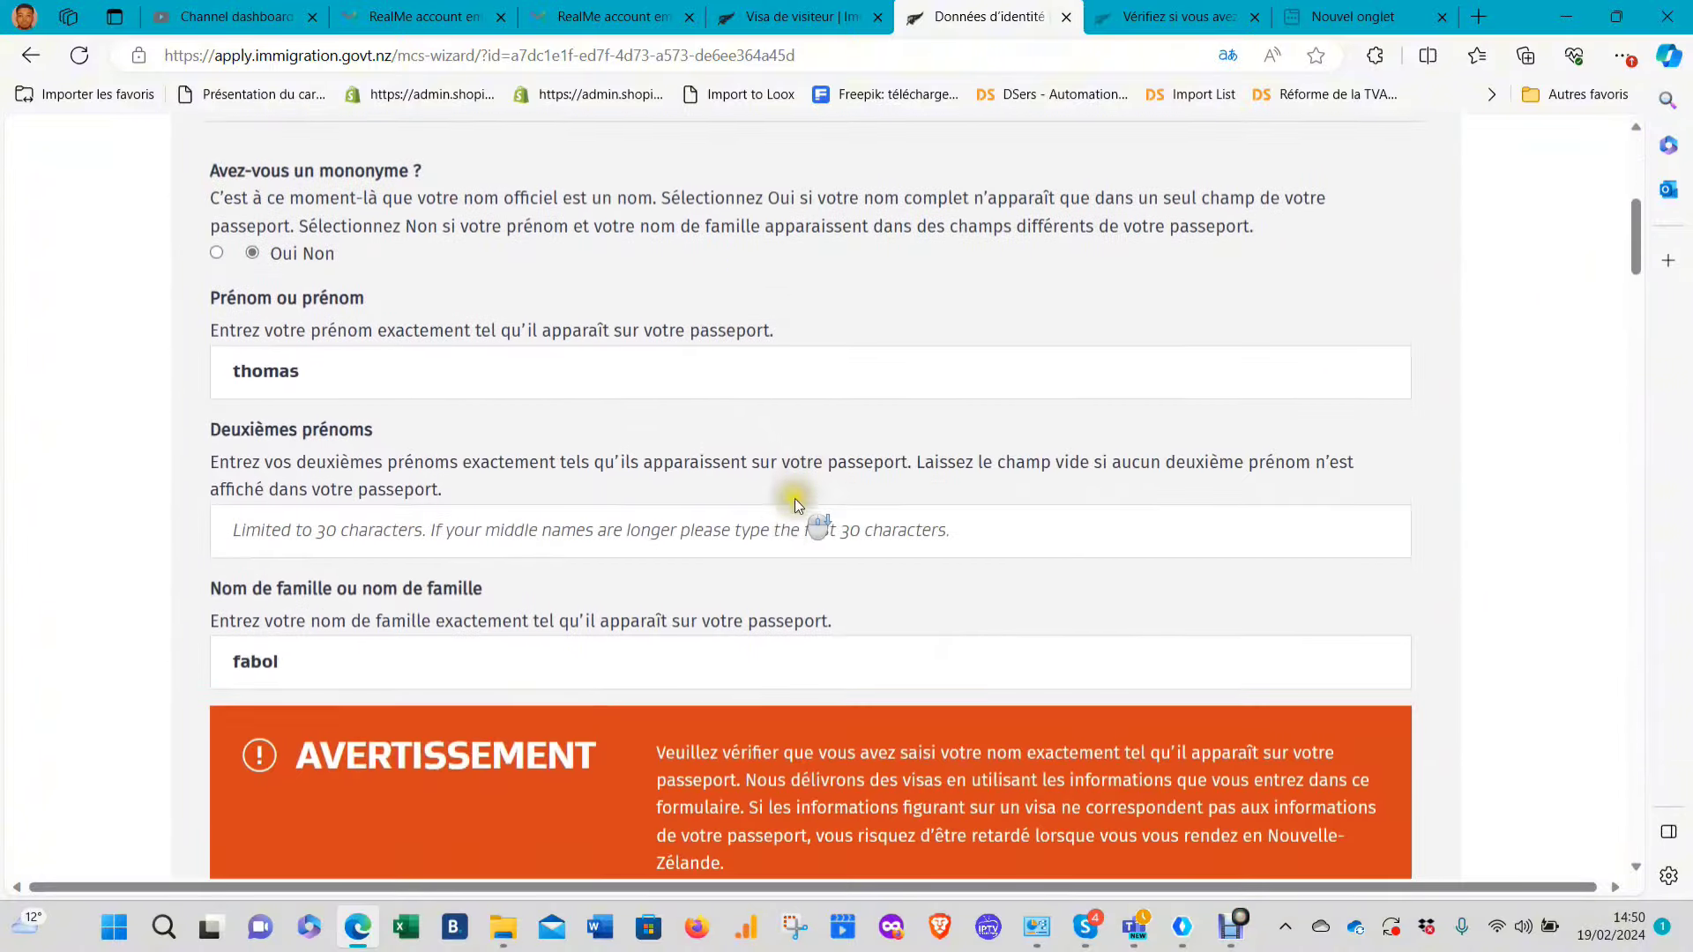
scroll(800, 524, down, 15)
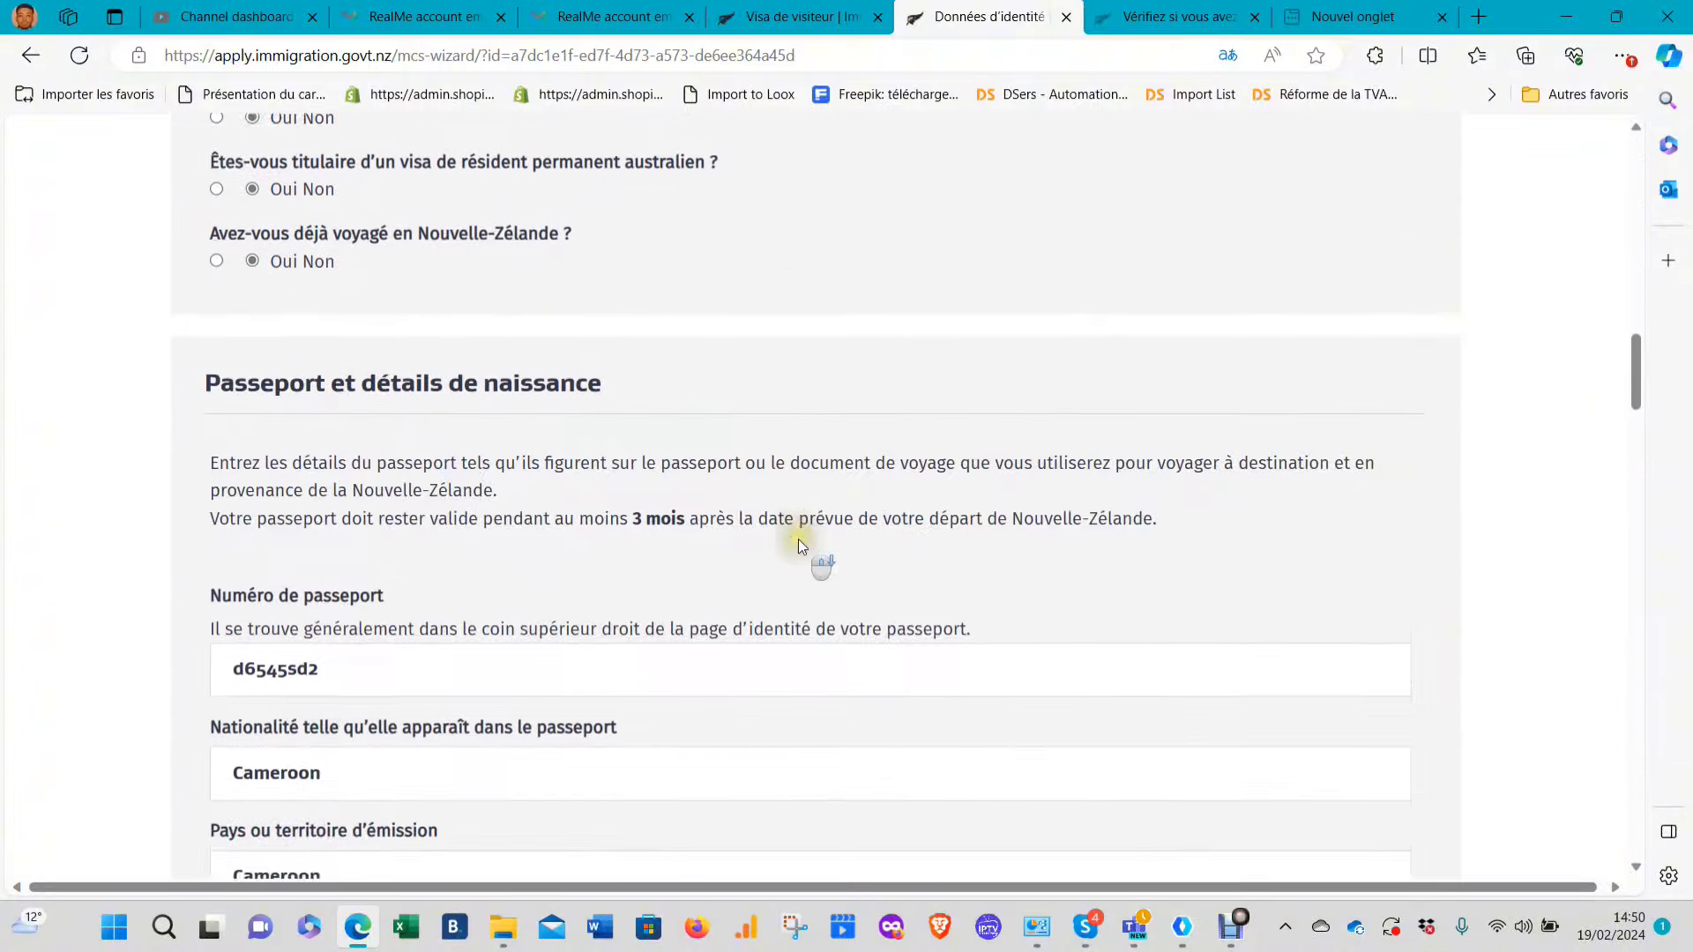
scroll(798, 547, down, 5)
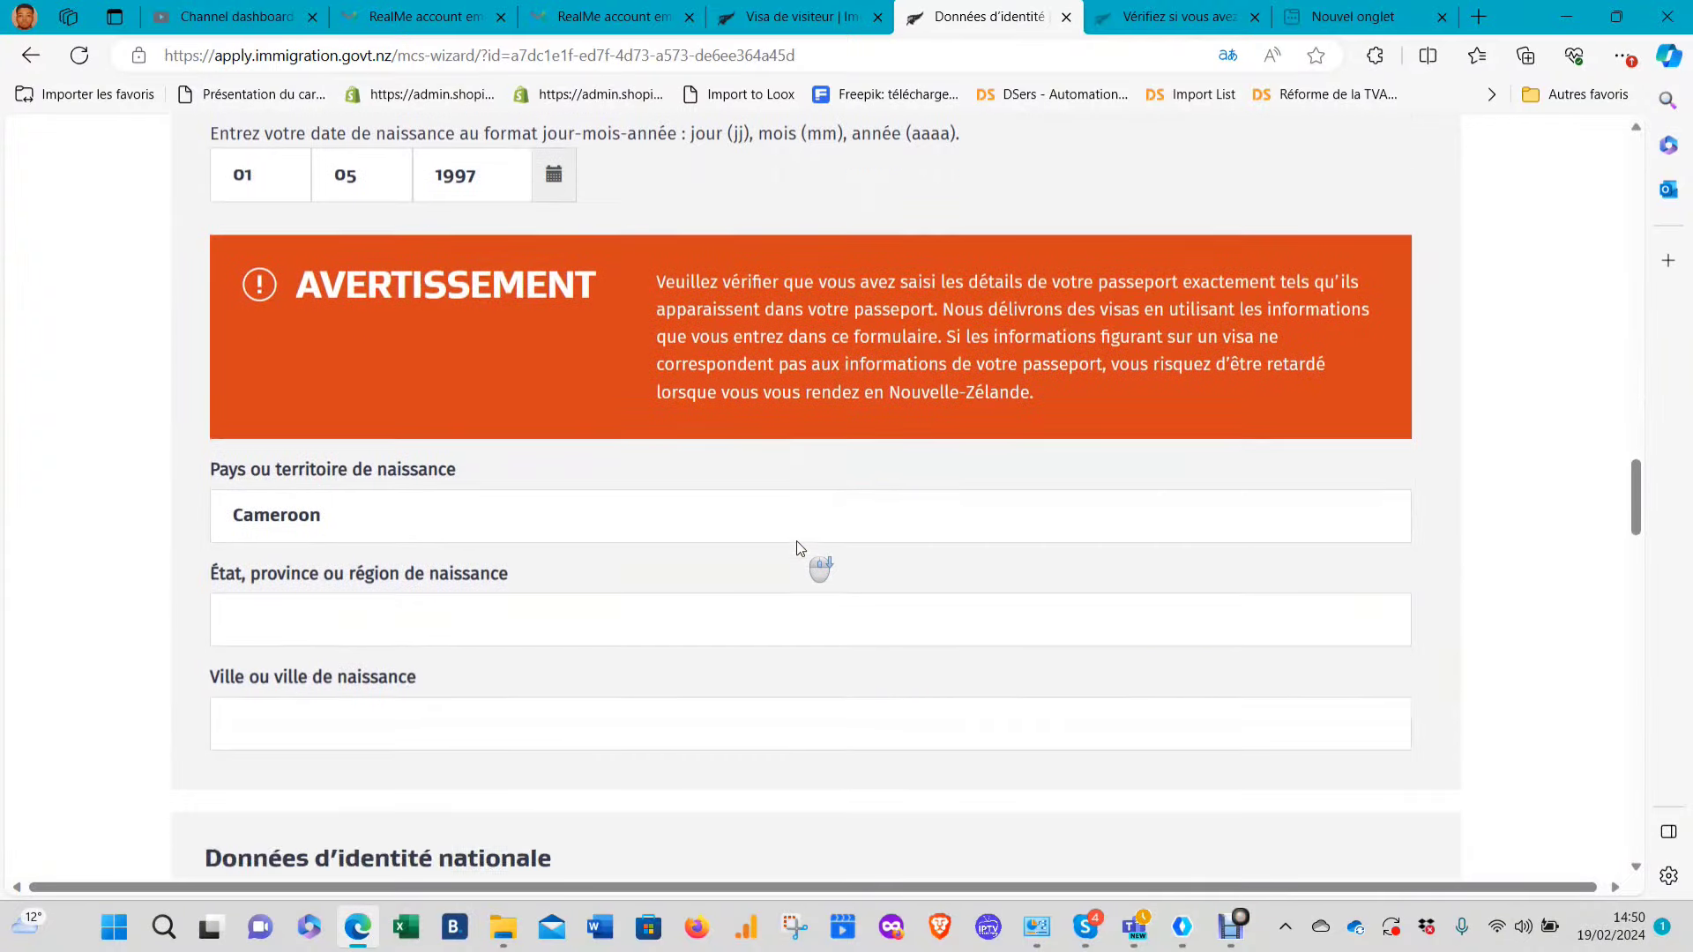
scroll(796, 545, up, 4)
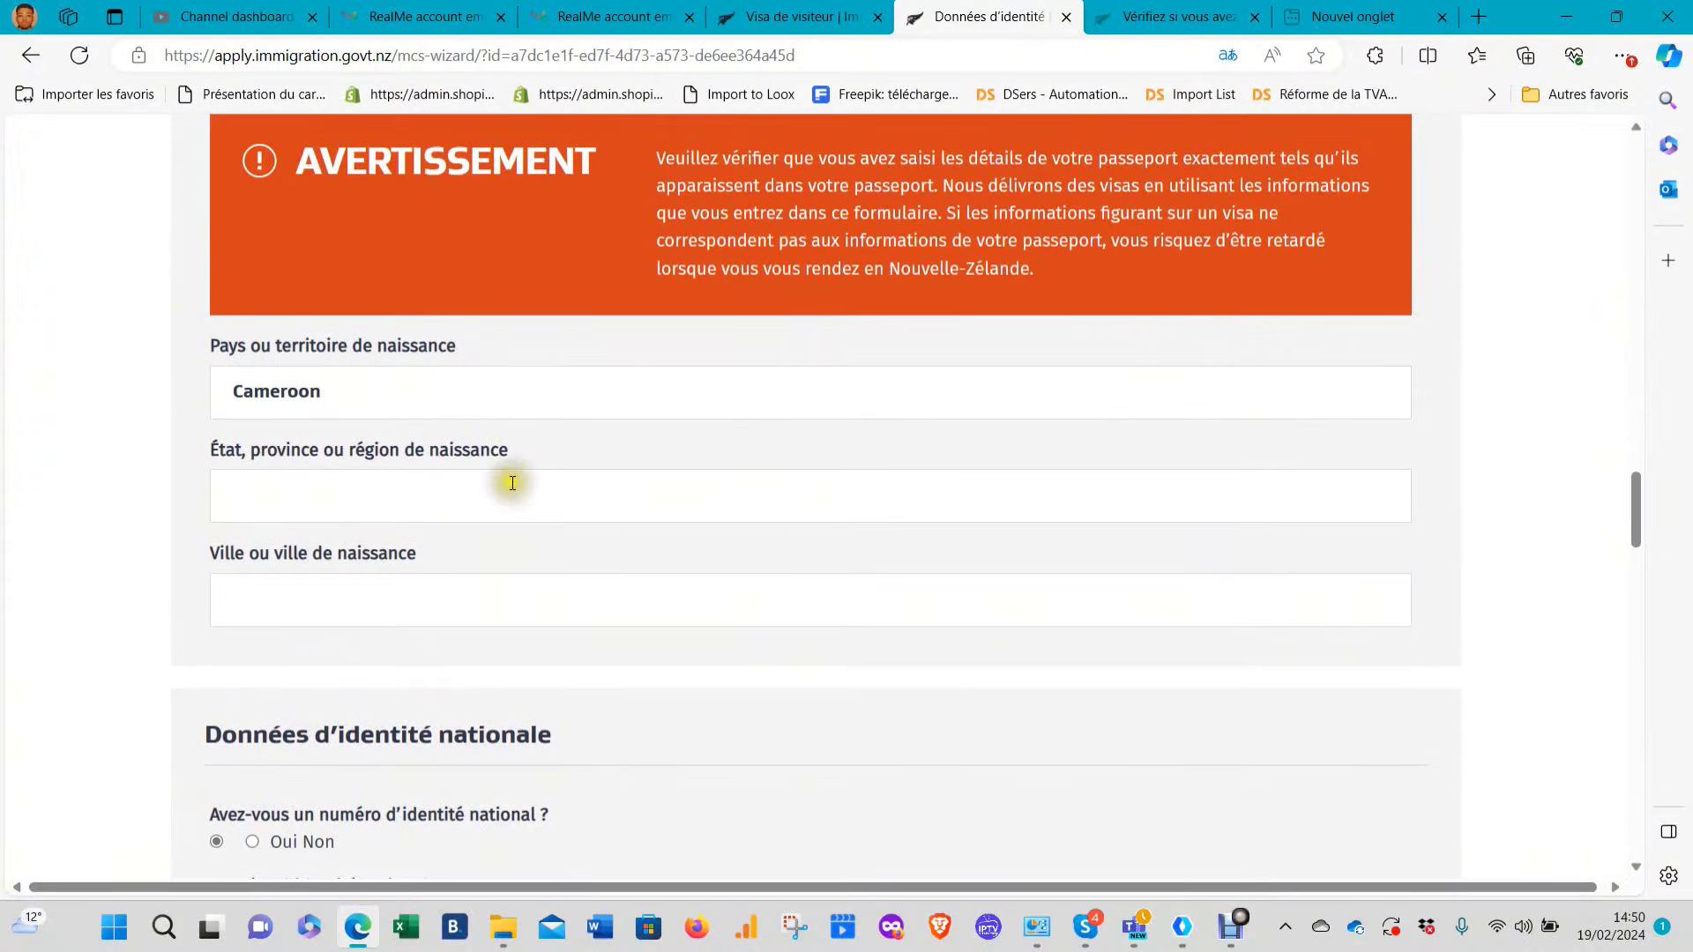
click(518, 488)
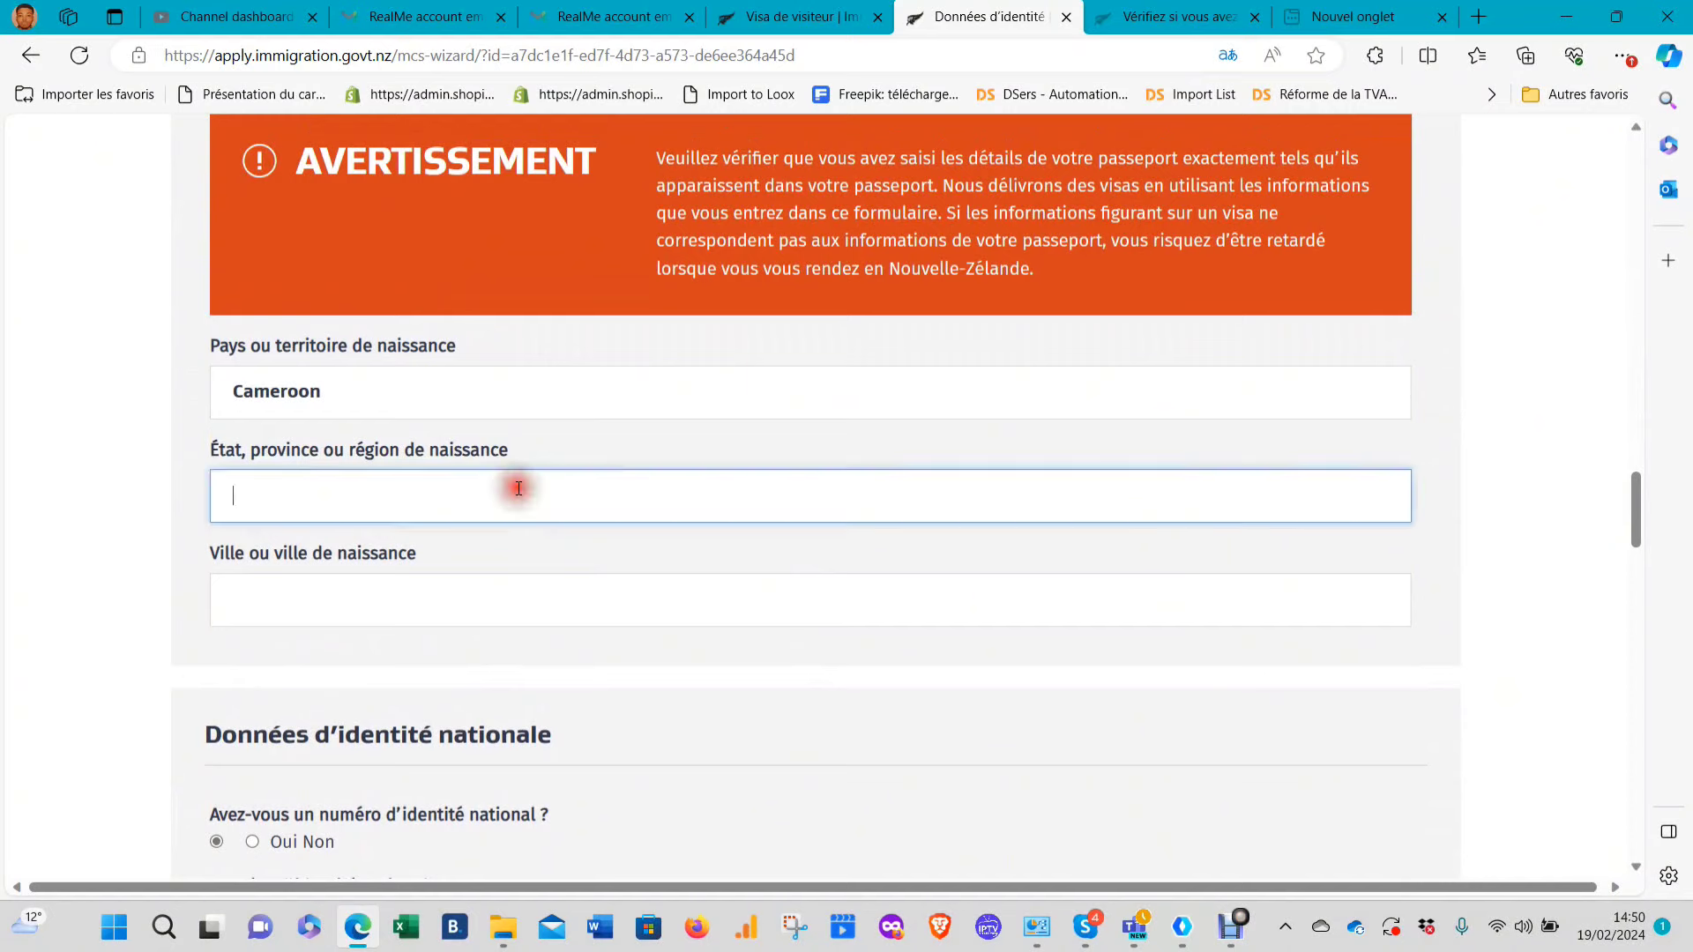
text(doula)
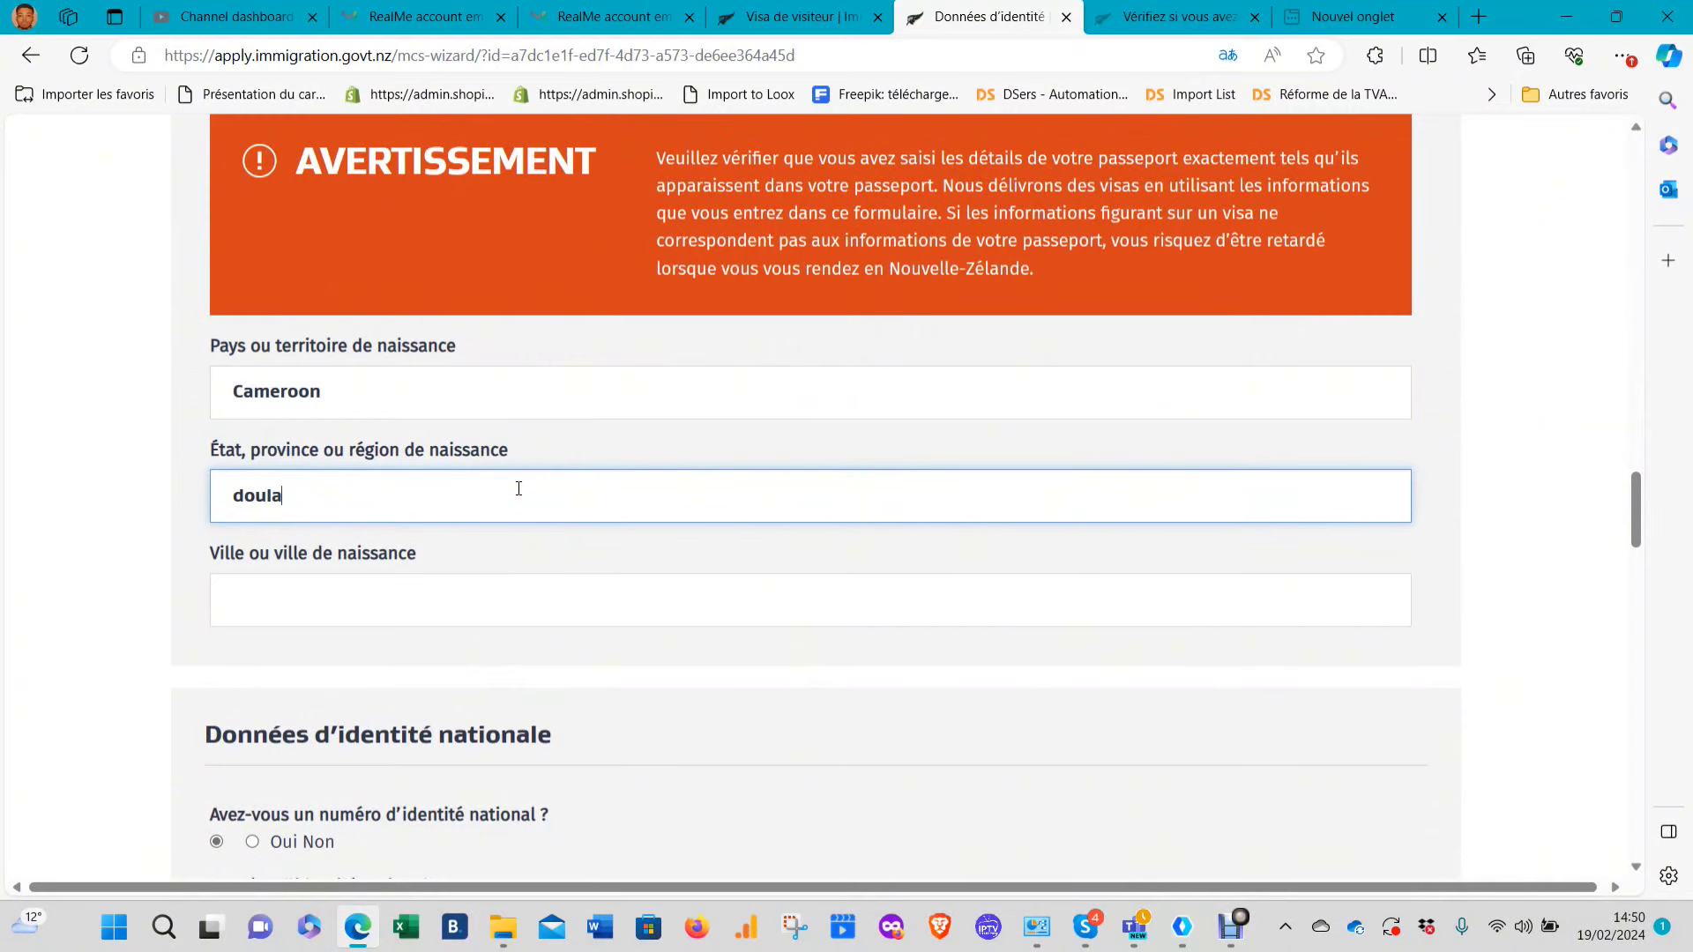
key(BackSpace)
key(BackSpace)
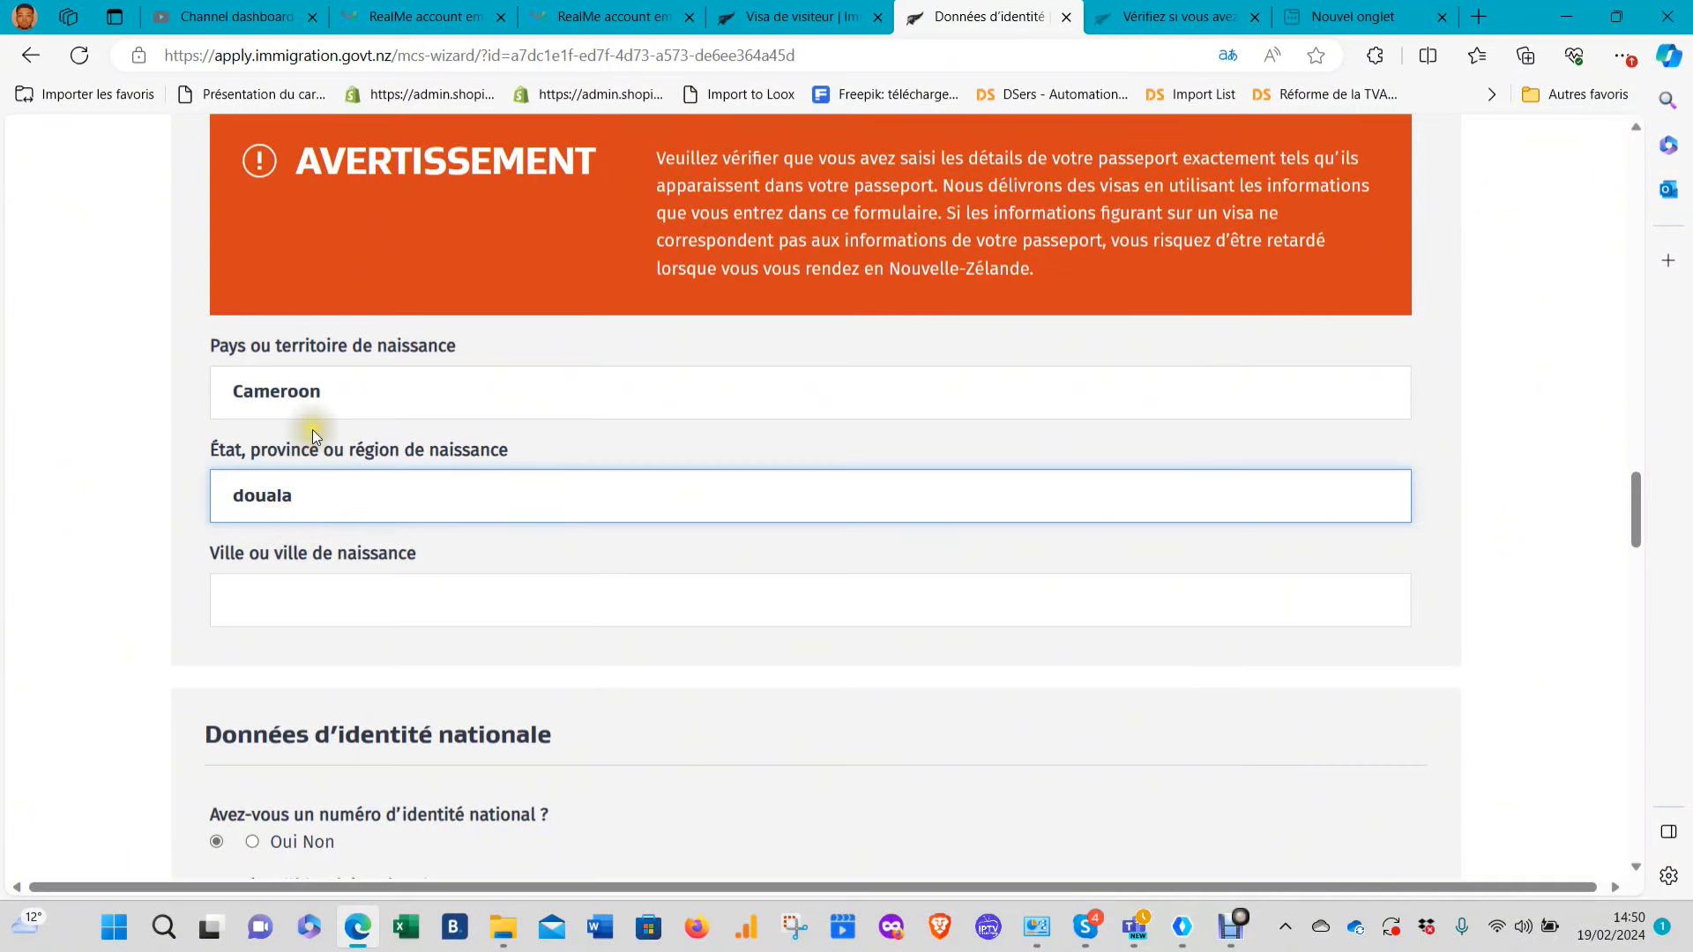
key(BackSpace)
key(BackSpace)
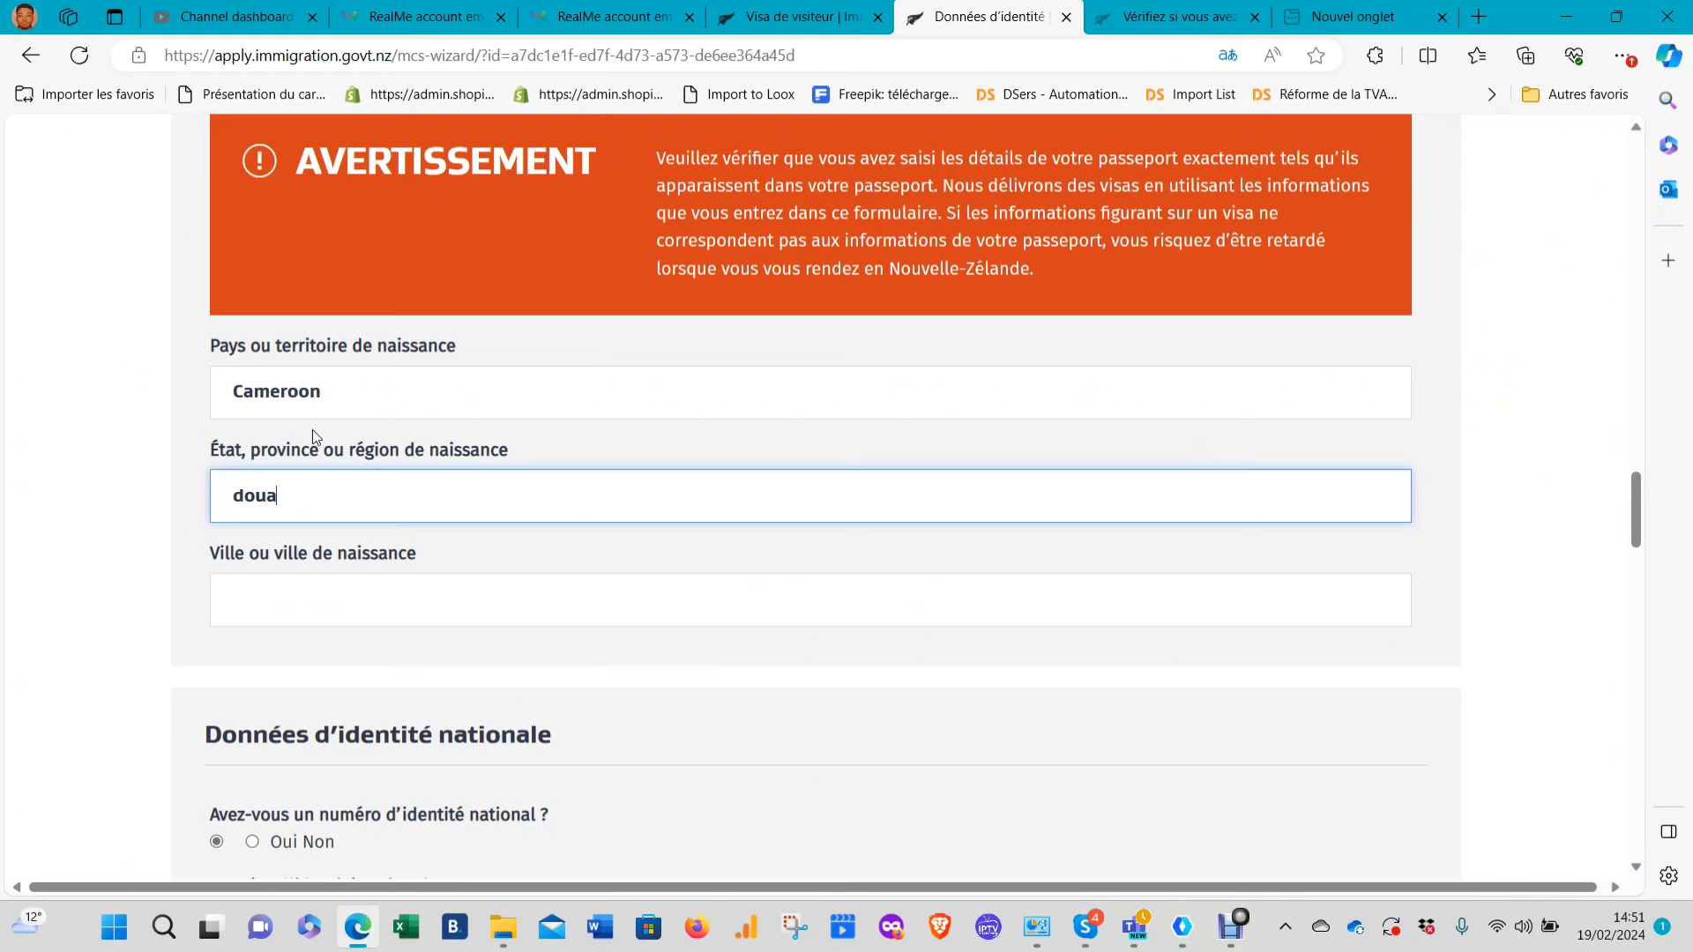
text(l)
key(BackSpace)
key(BackSpace)
key(BackSpace)
key(BackSpace)
key(BackSpace)
Try 'doua' in the birth city field, then clear it and scroll to the save buttons
click(300, 624)
text(do)
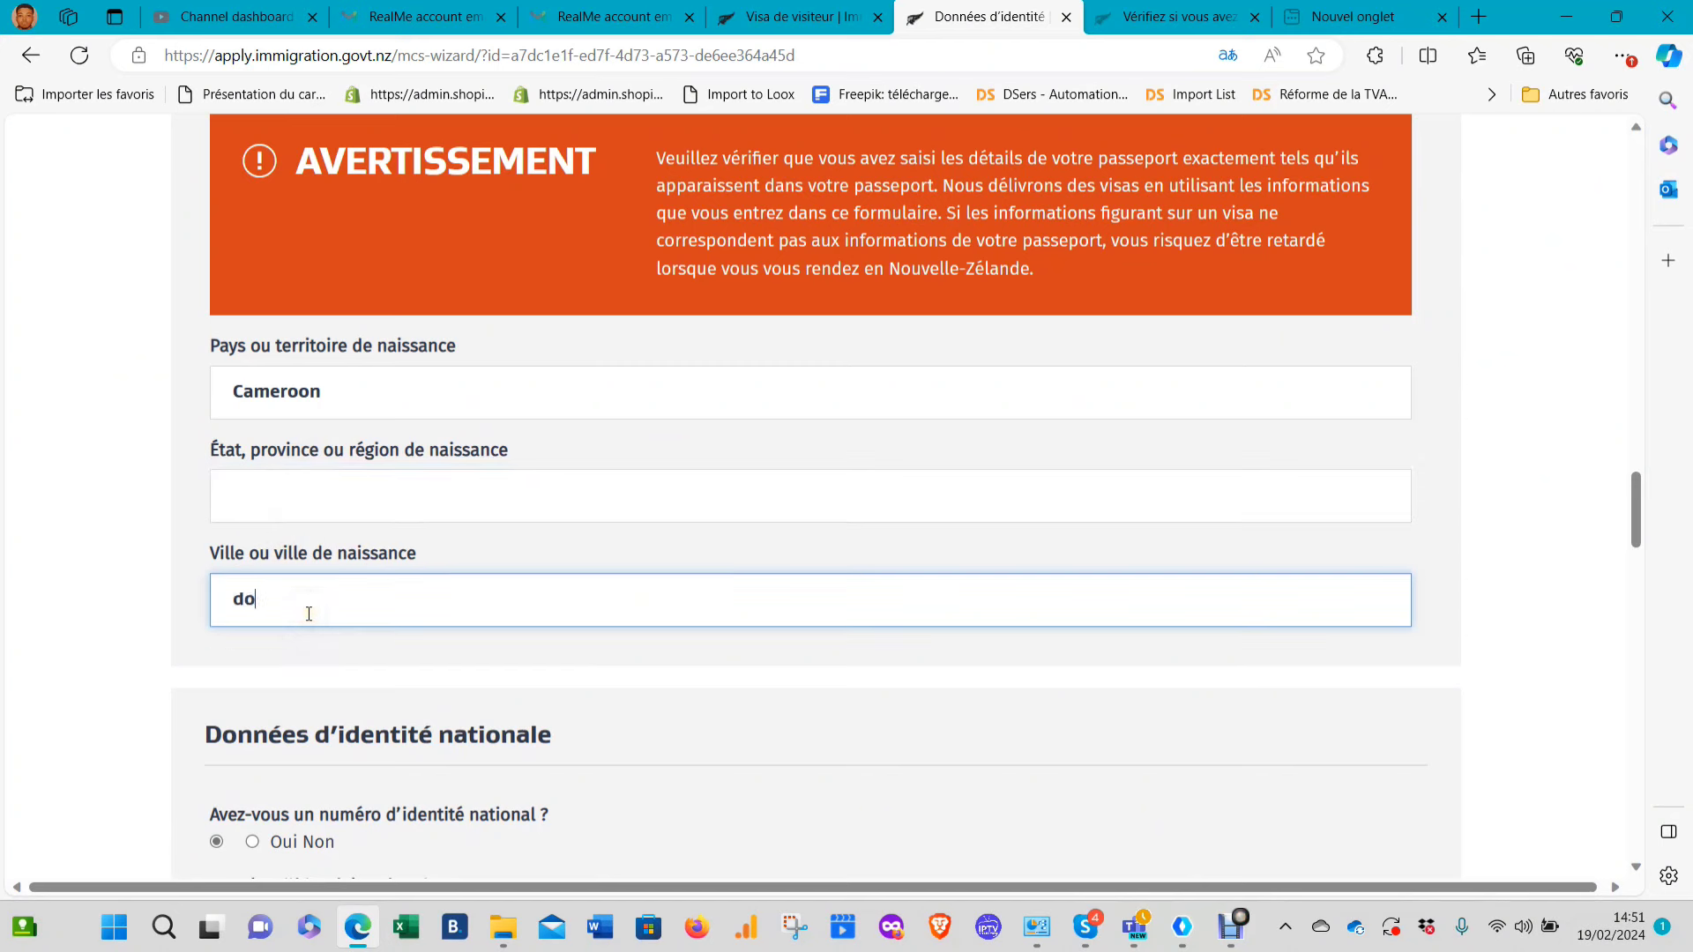
text(uala)
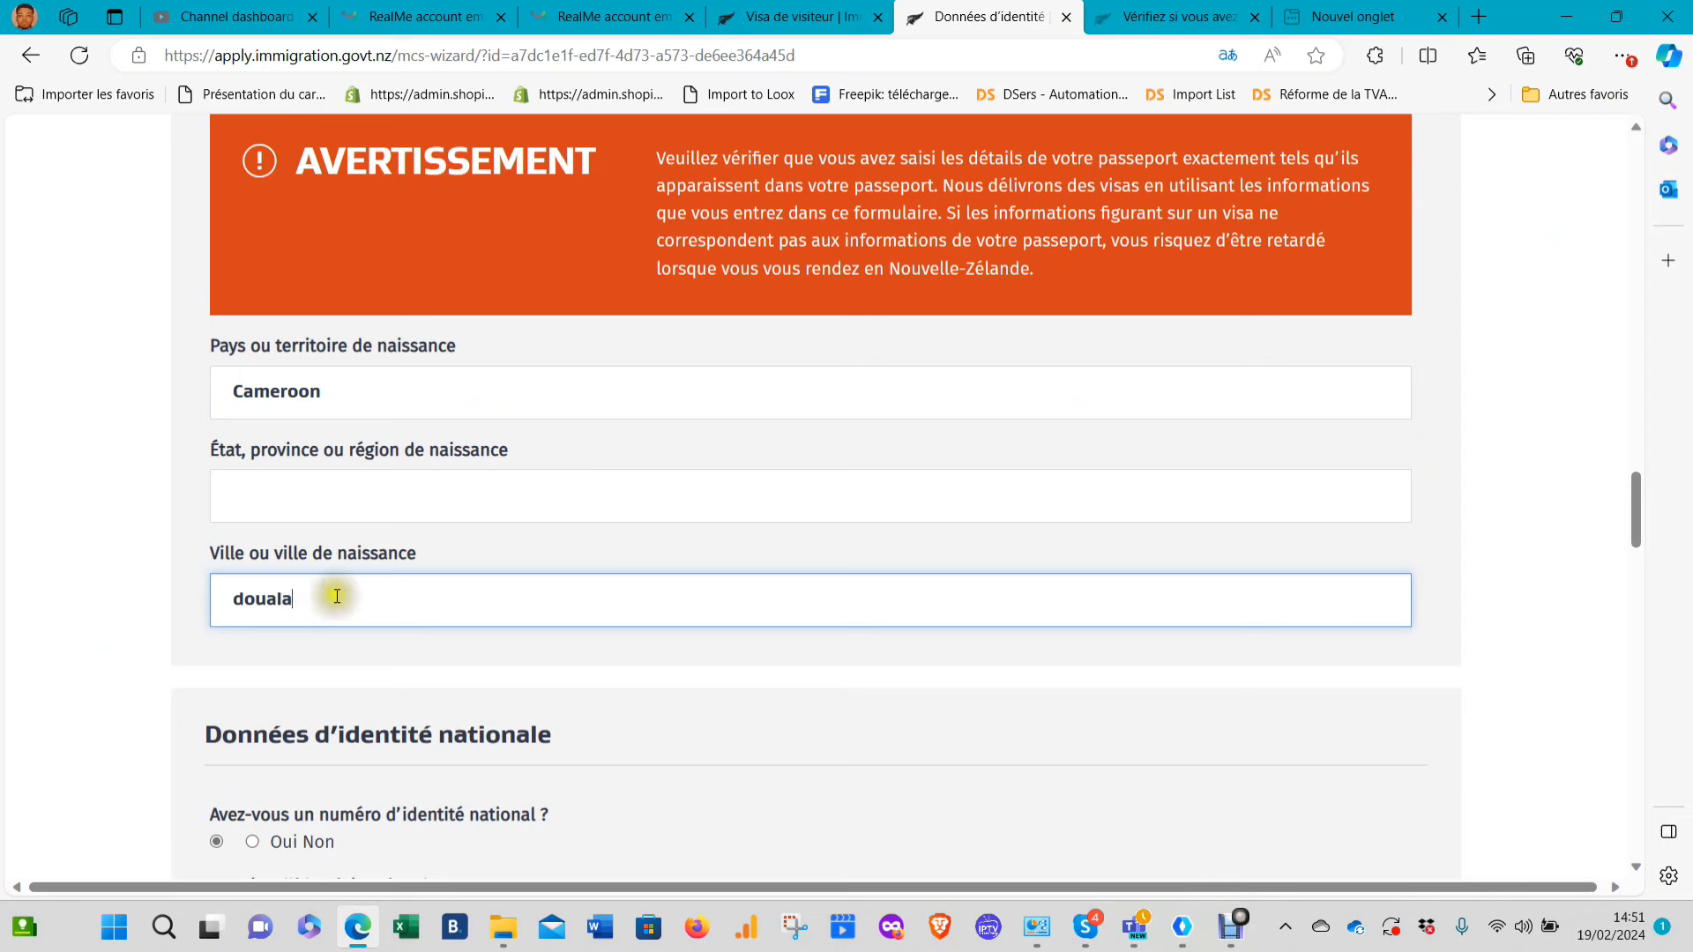
scroll(367, 597, down, 2)
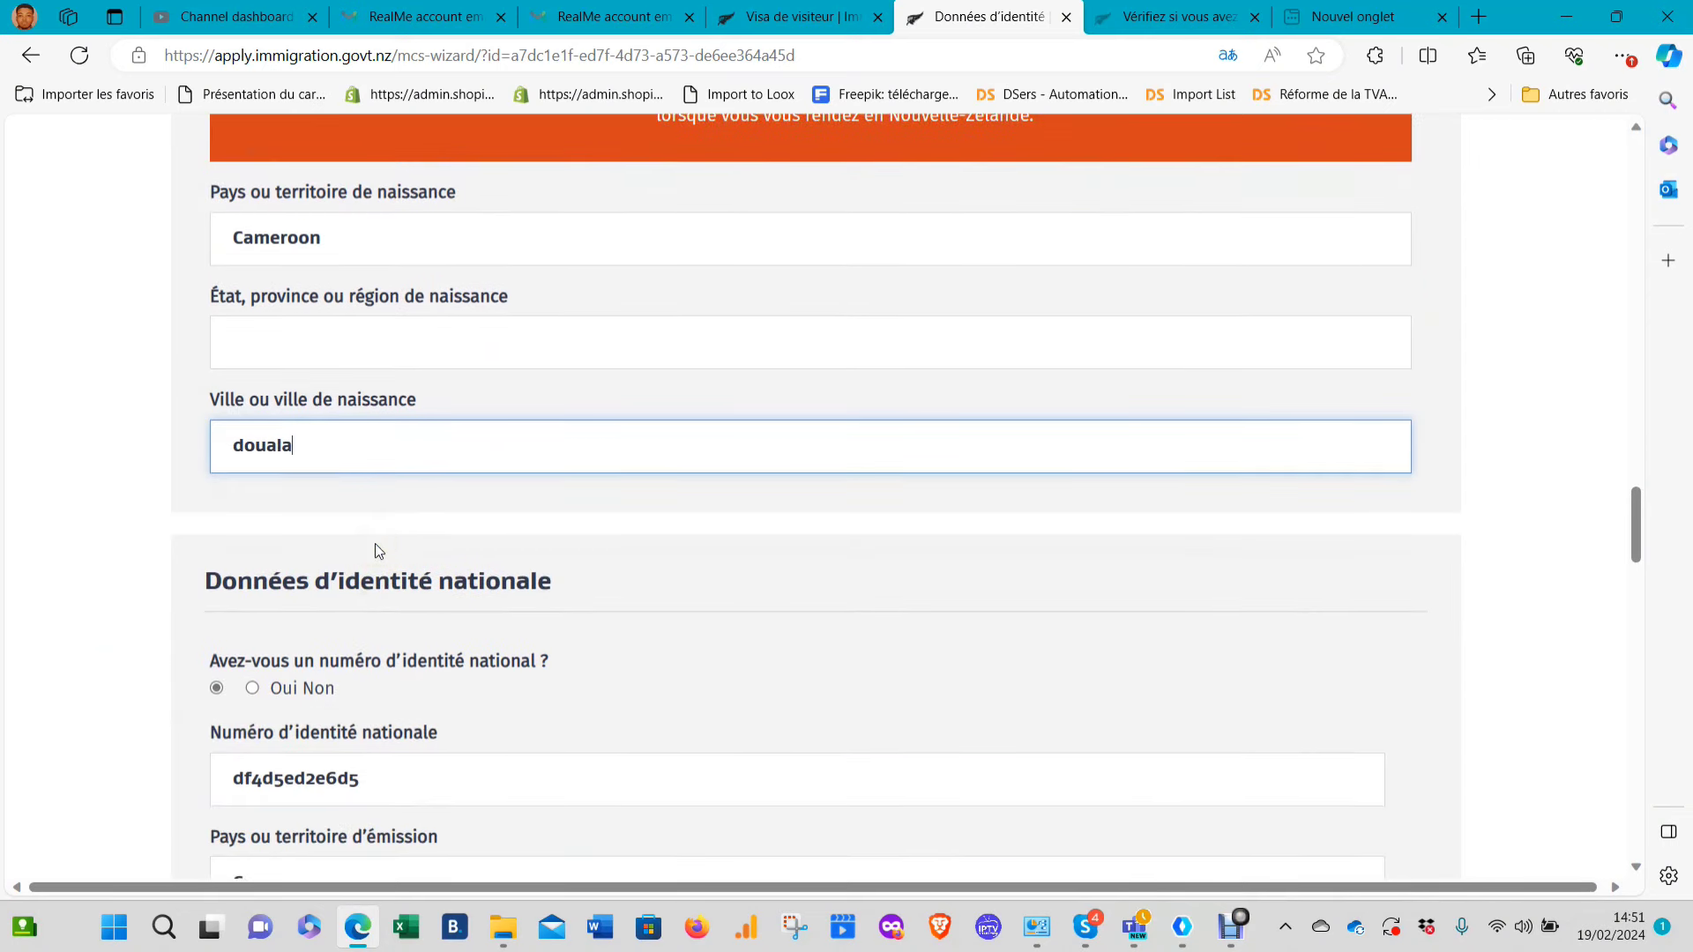
key(BackSpace)
key(BackSpace)
key(BackSpace)
key(BackSpace)
key(BackSpace)
key(BackSpace)
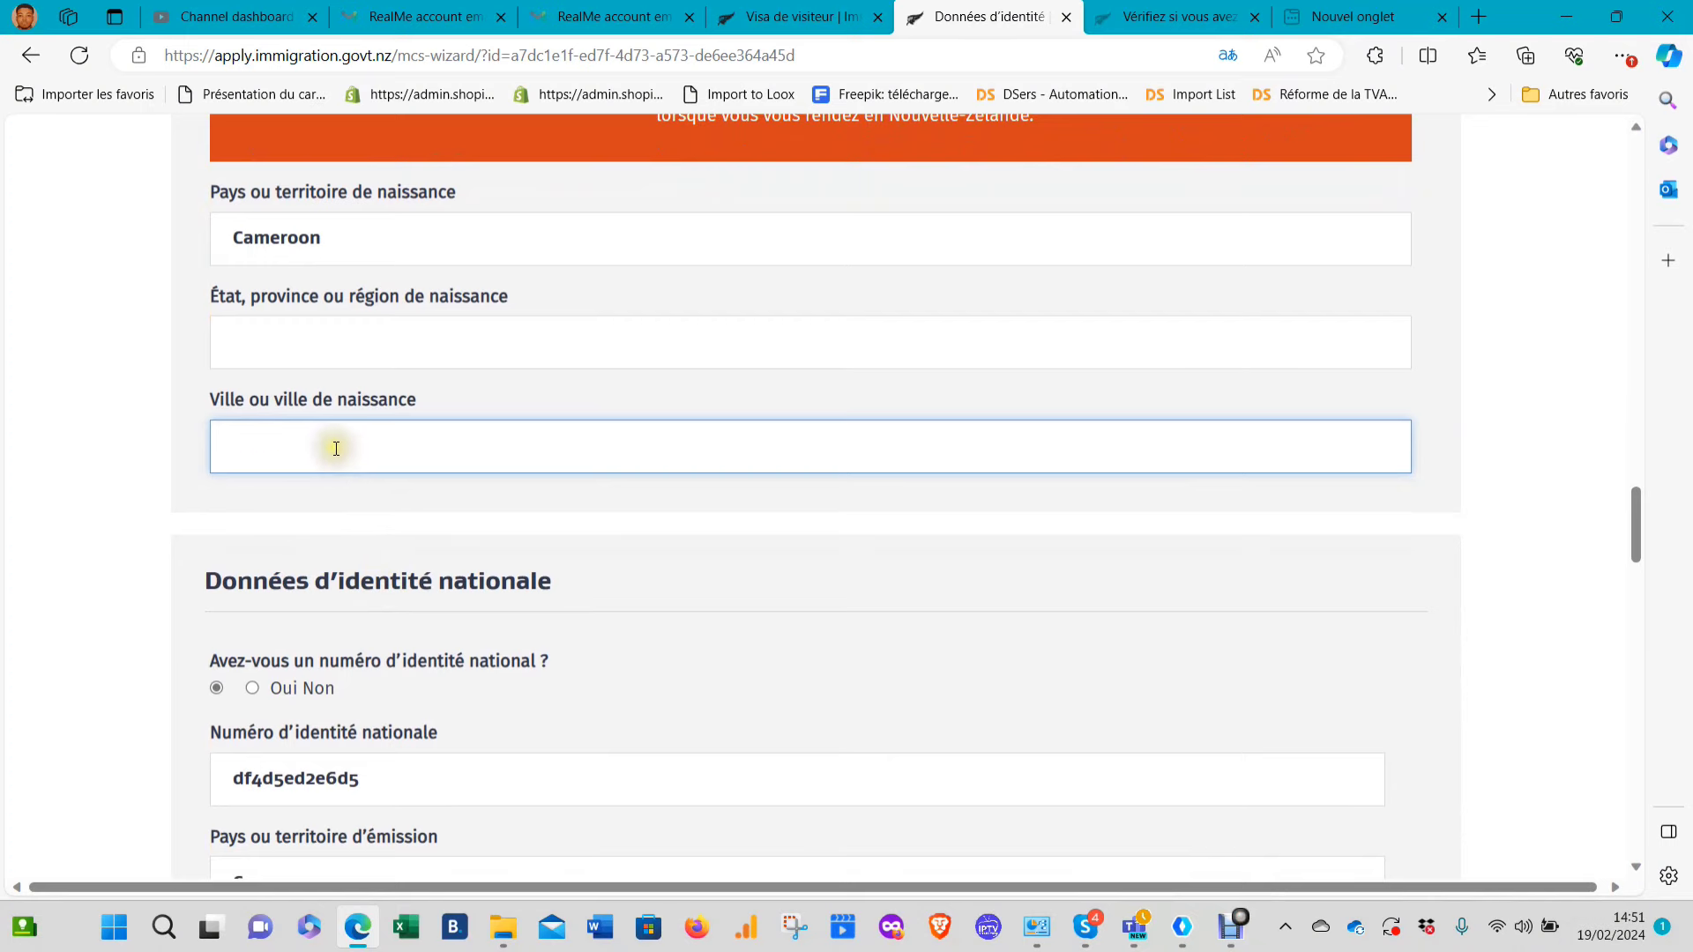
scroll(379, 502, down, 4)
scroll(400, 488, down, 6)
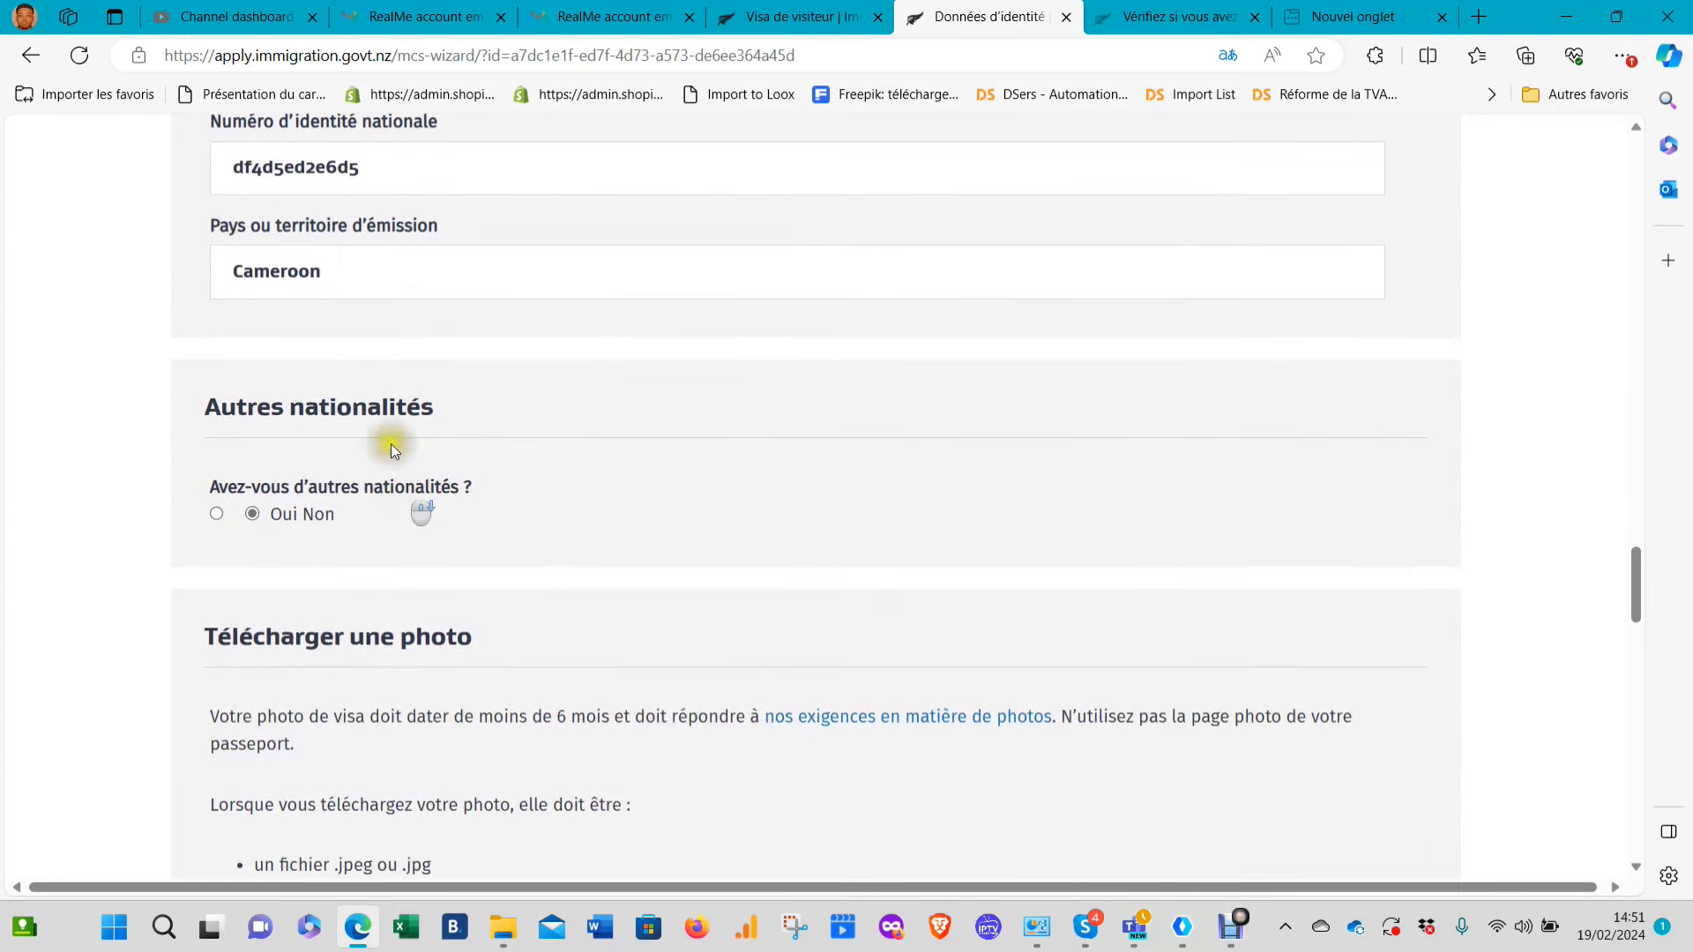
scroll(478, 437, down, 15)
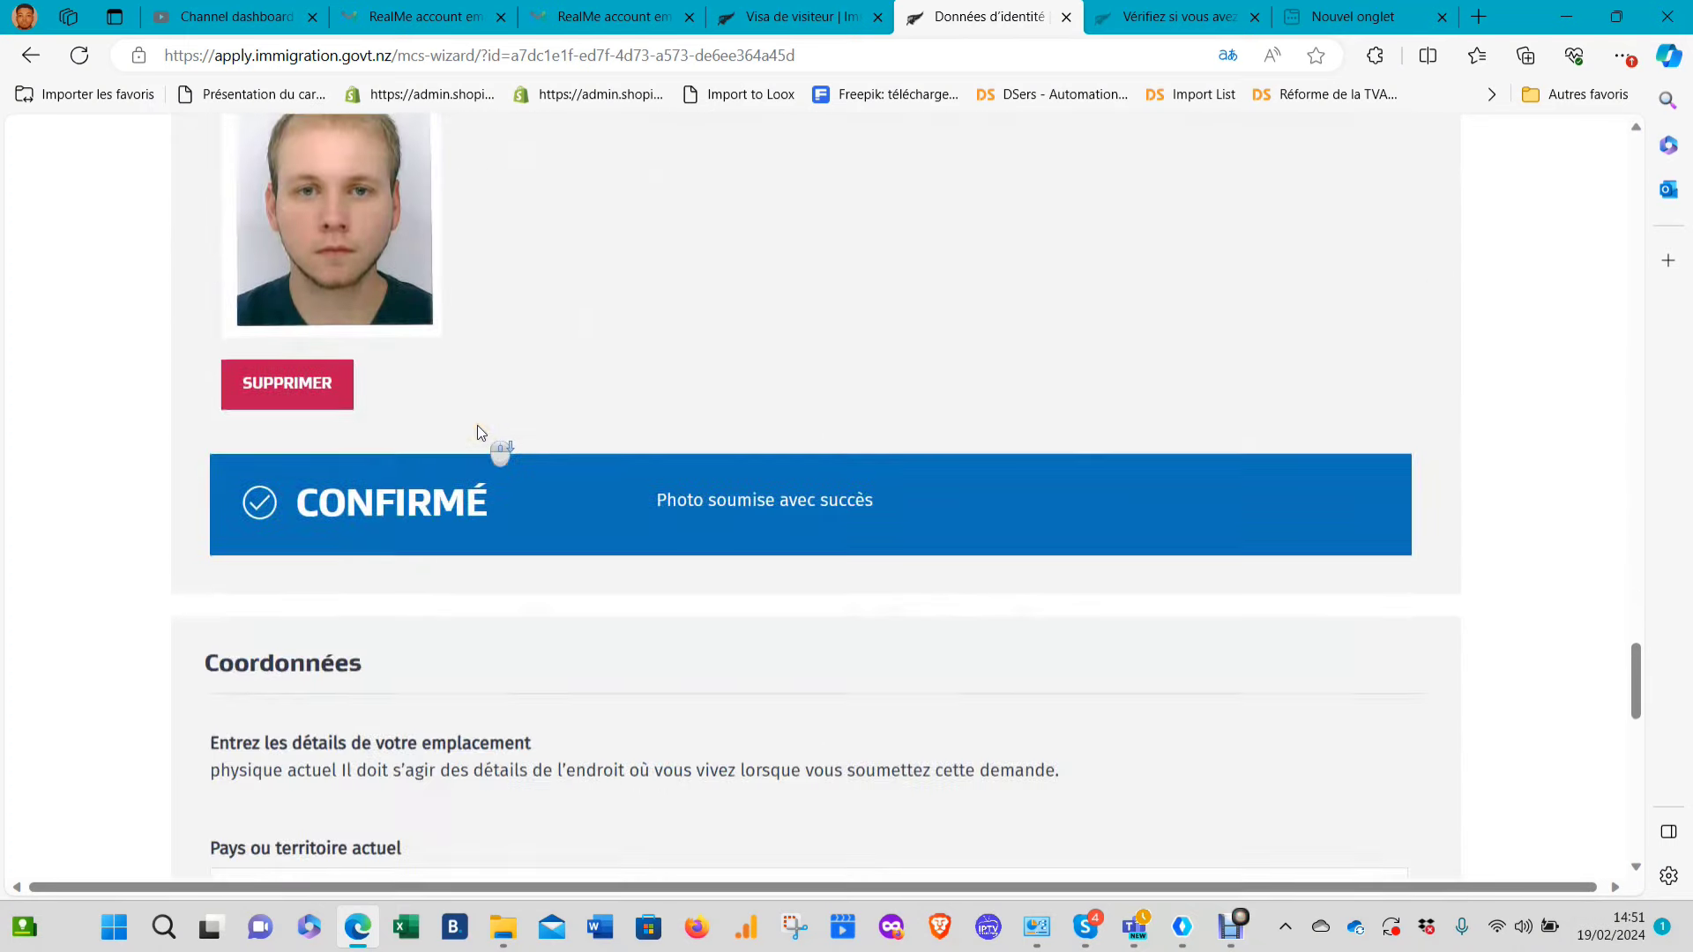
scroll(455, 485, down, 8)
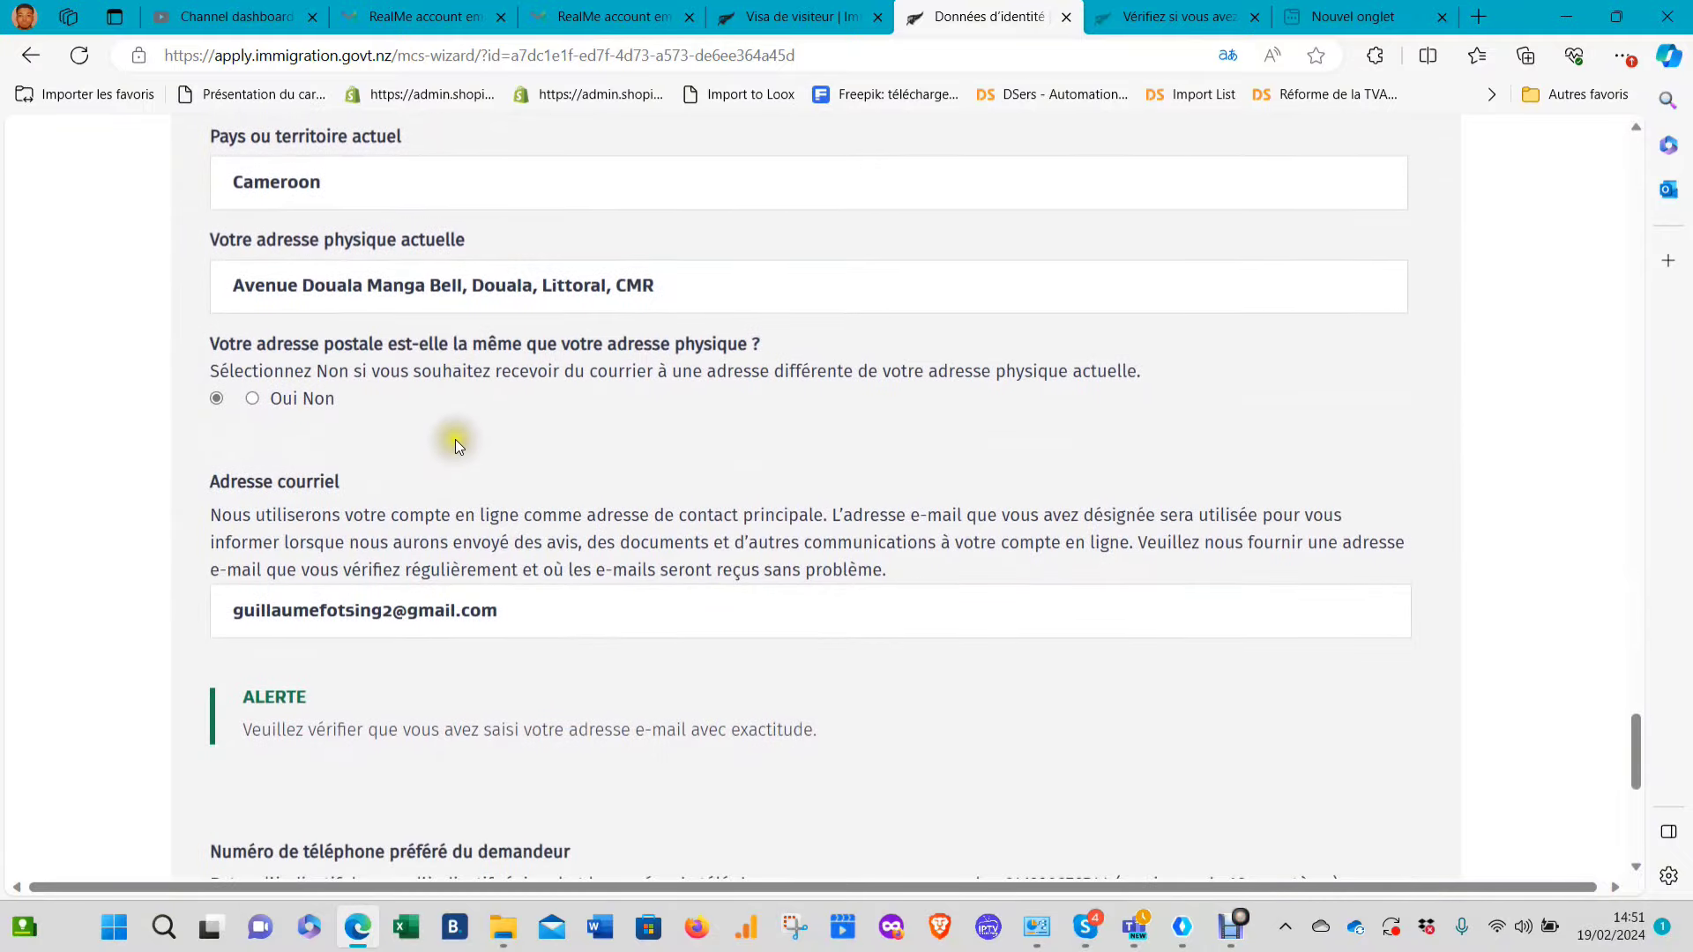
scroll(455, 448, down, 4)
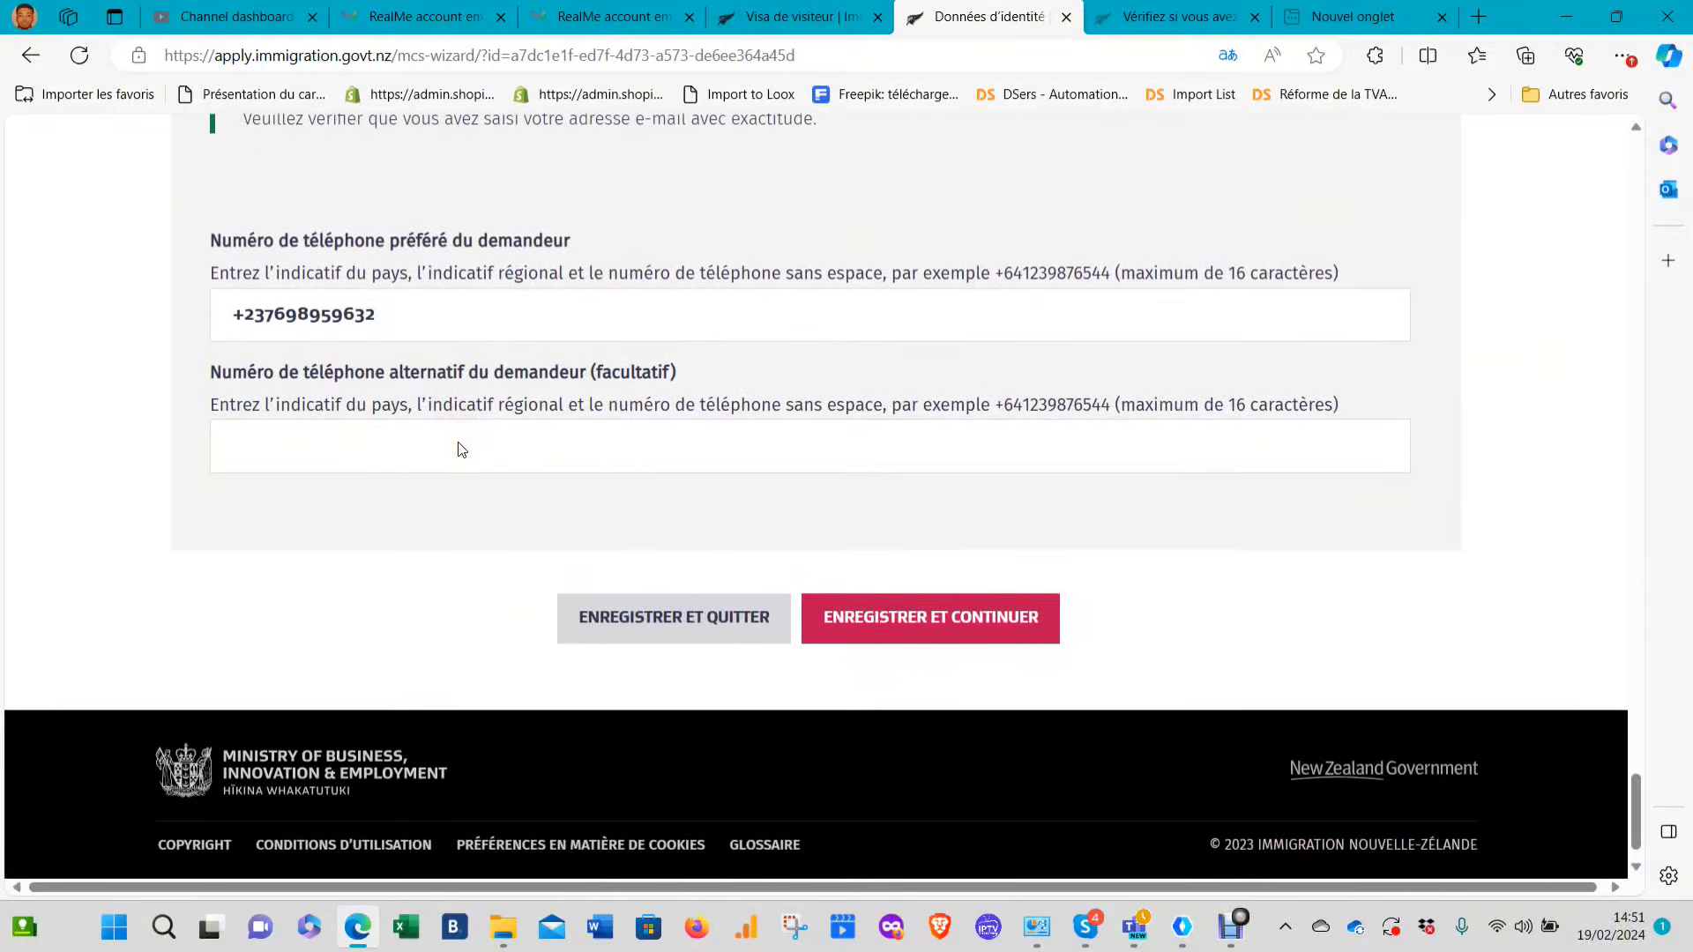
Attempt to save the identity page, exposing required-field errors for birth region and city
click(922, 633)
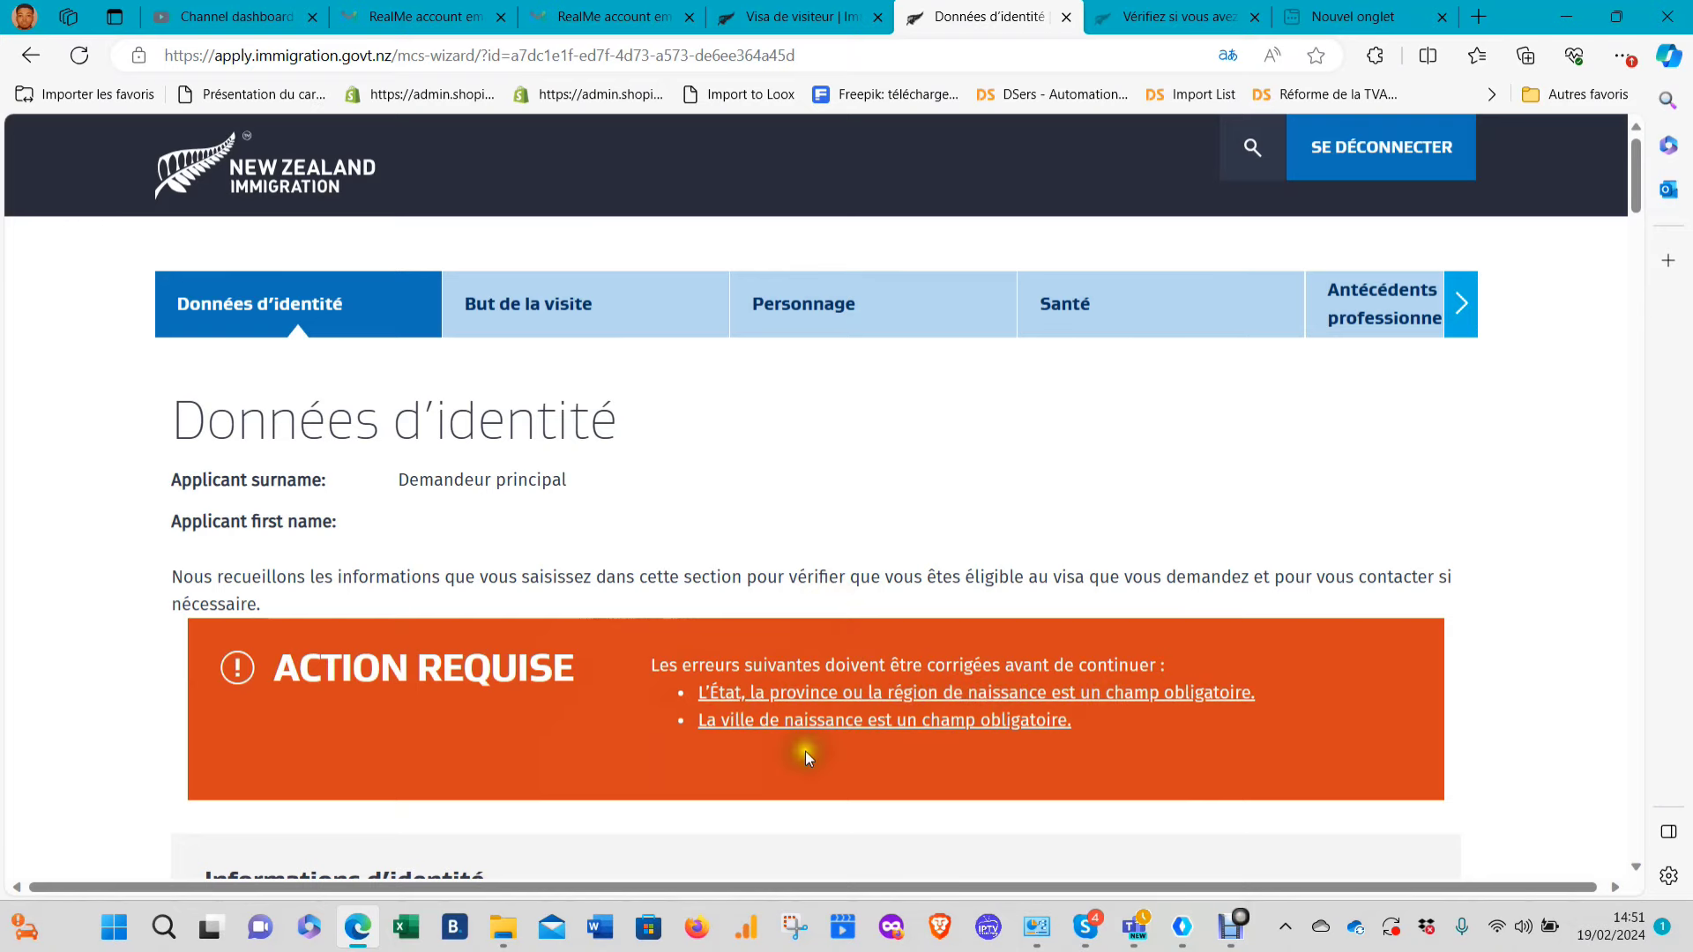
scroll(926, 715, down, 2)
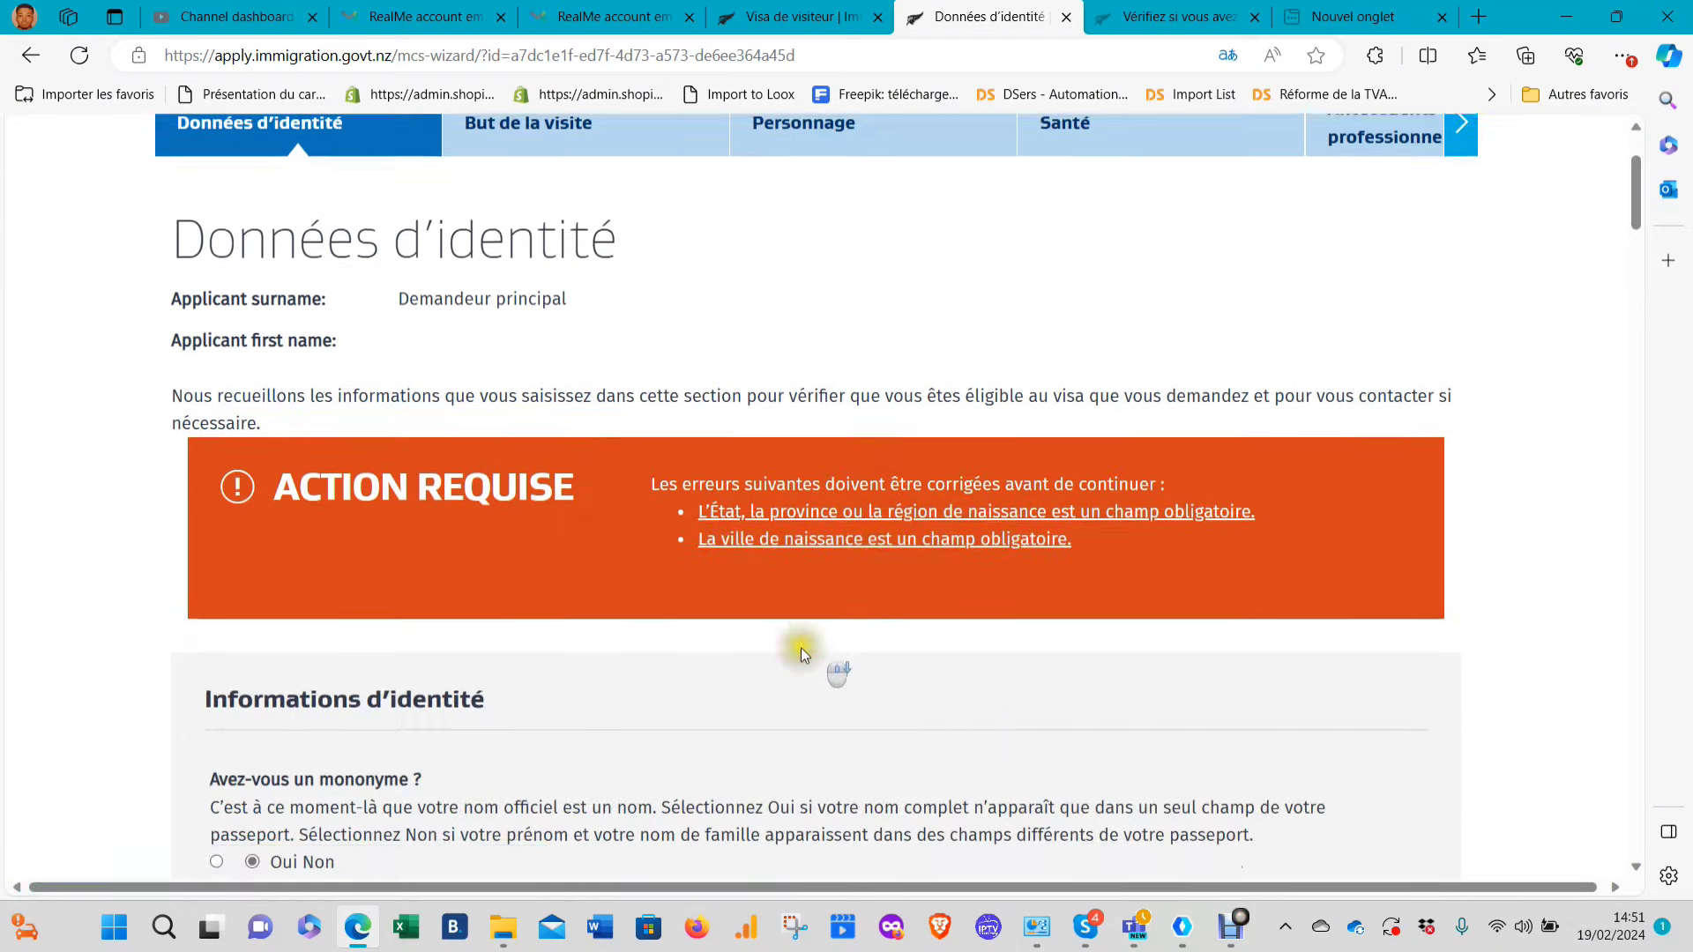
scroll(801, 648, down, 20)
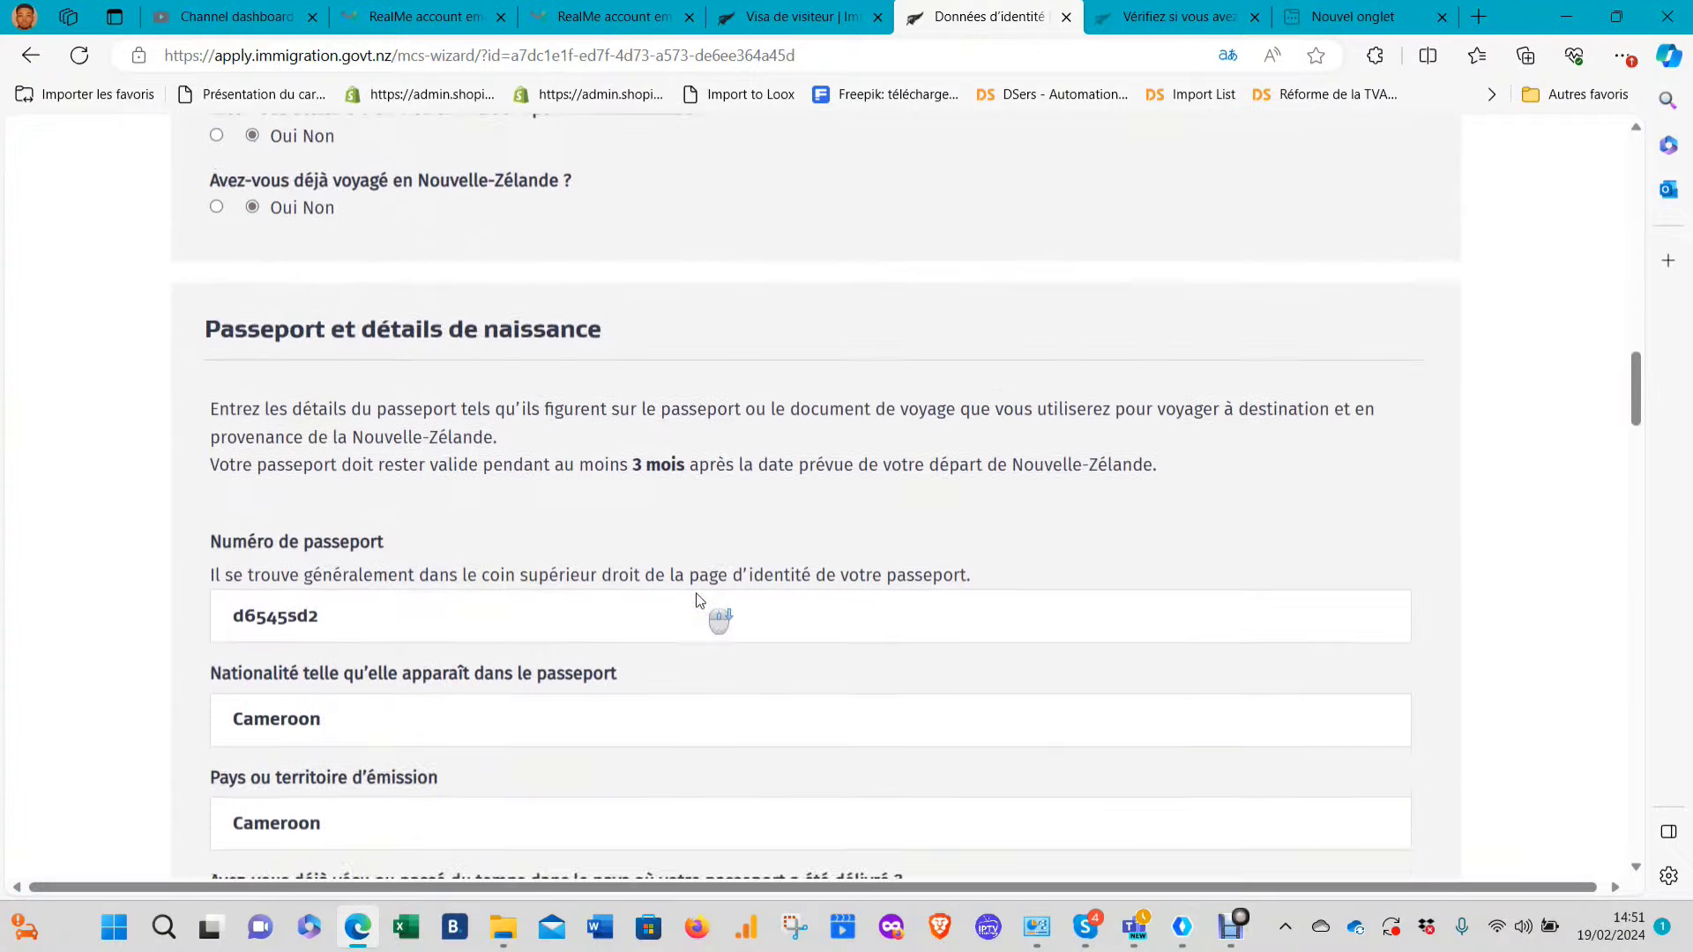
scroll(700, 600, down, 17)
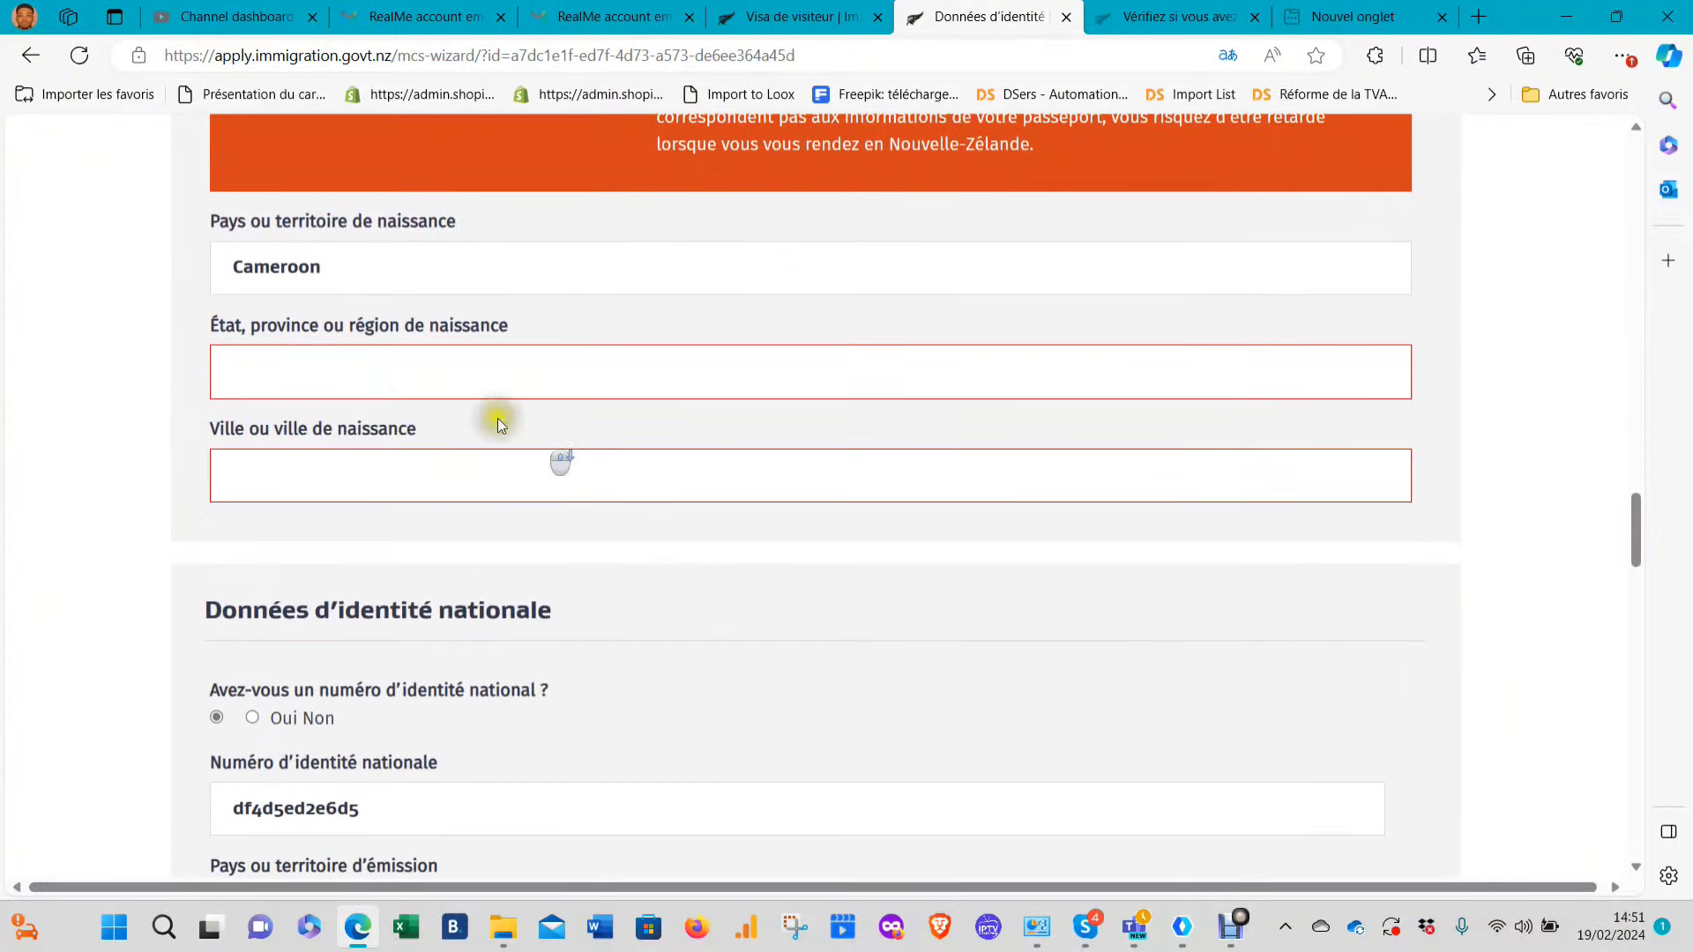
Enter DOUALA as birth city and LITTORAL as birth region
click(380, 384)
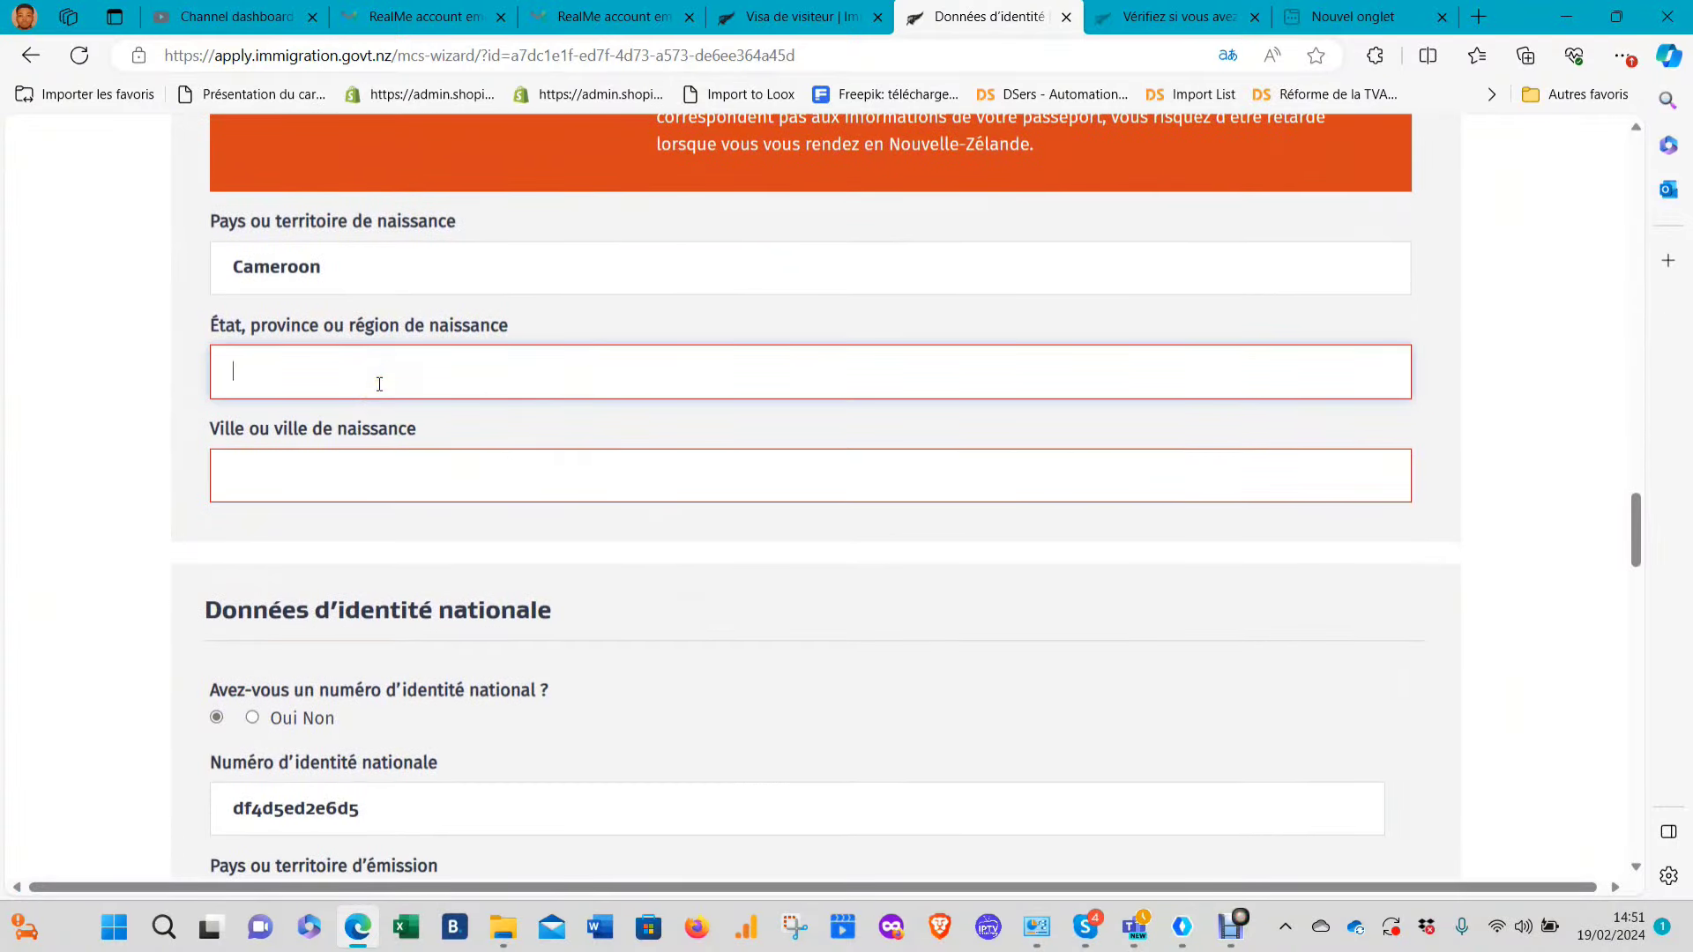
text(littor)
scroll(381, 385, up, 2)
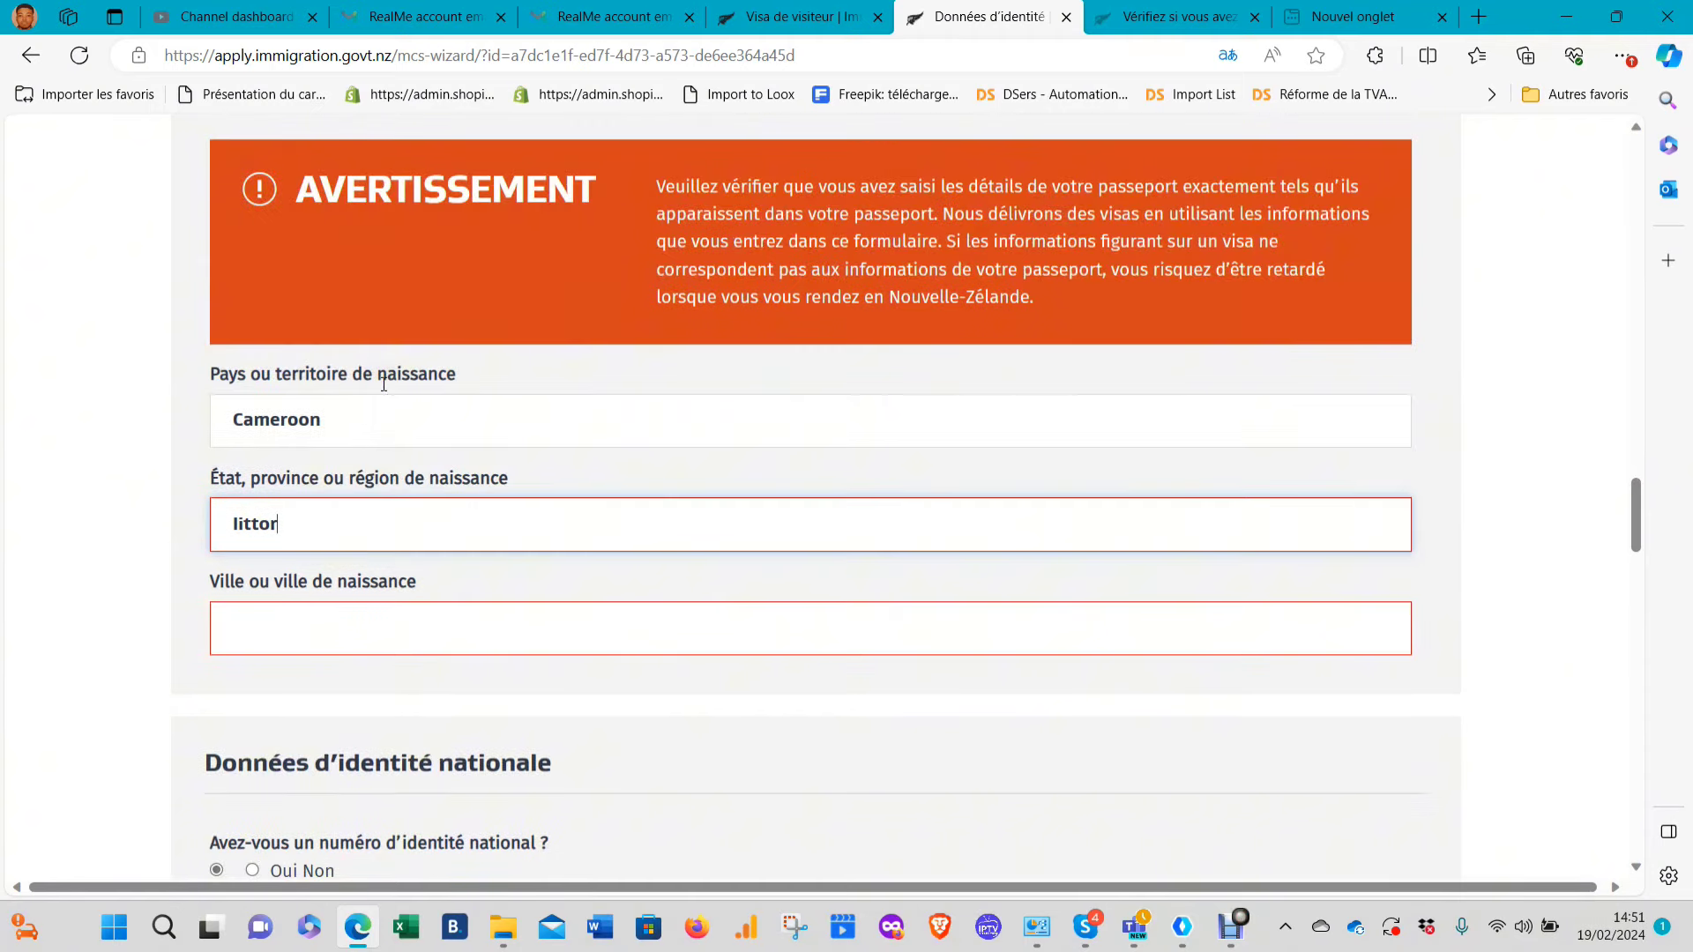
key(BackSpace)
key(BackSpace)
key(BackSpace)
key(BackSpace)
key(BackSpace)
text(LITTOR)
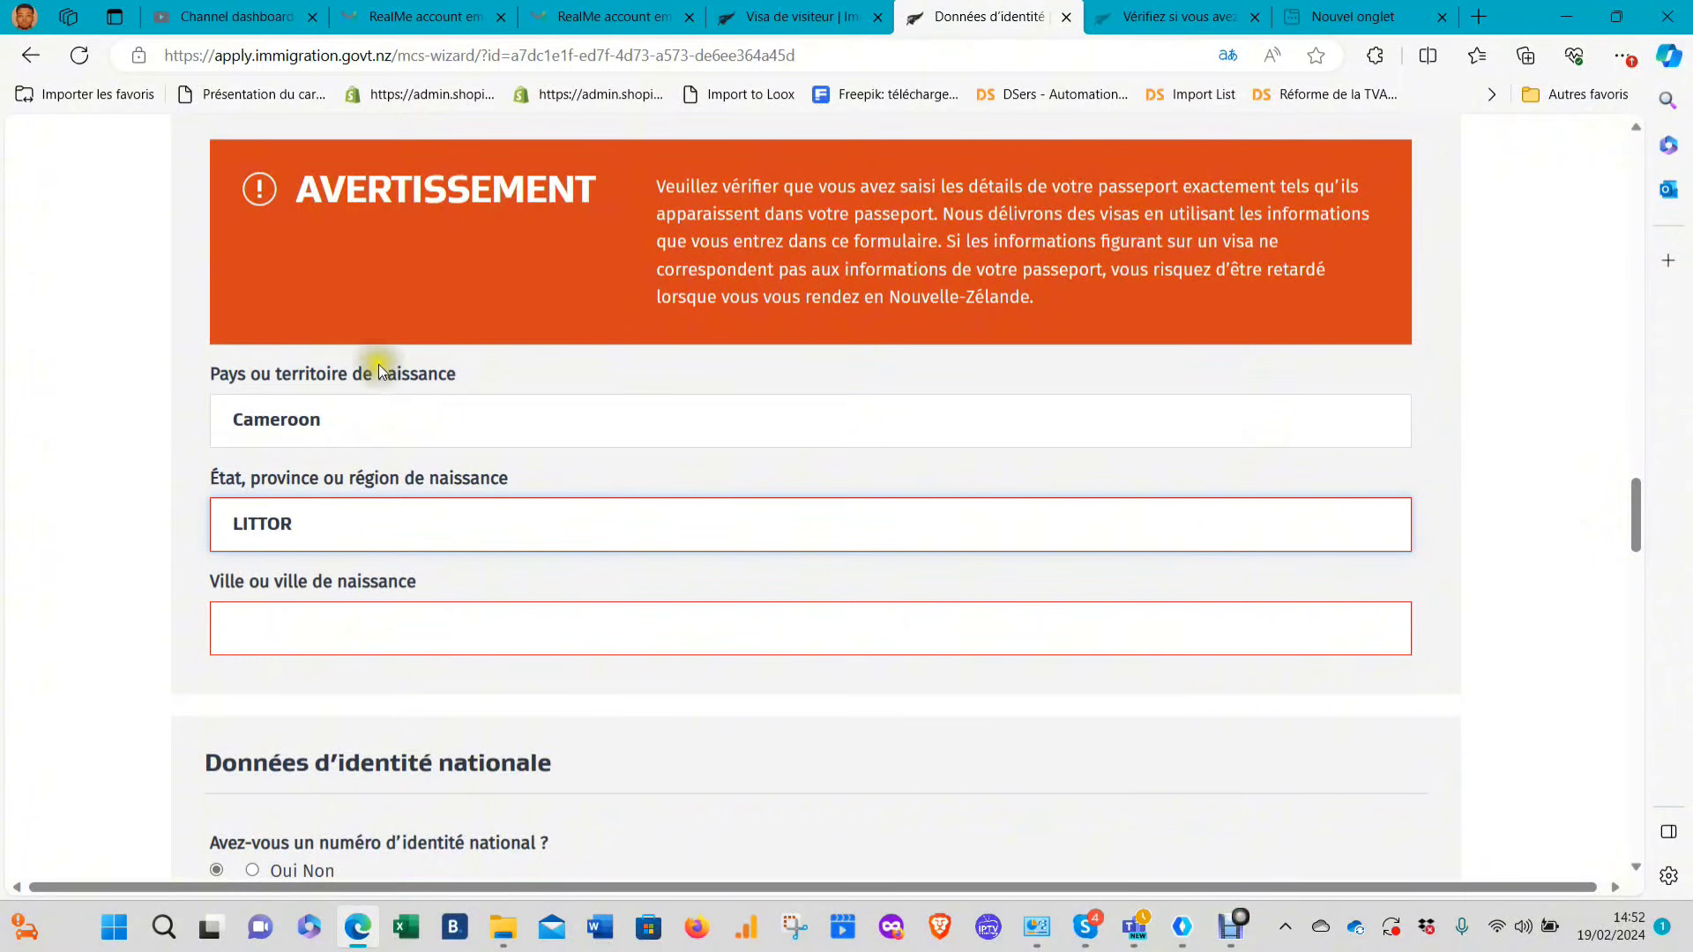
key(BackSpace)
key(BackSpace)
key(BackSpace)
key(BackSpace)
key(BackSpace)
key(BackSpace)
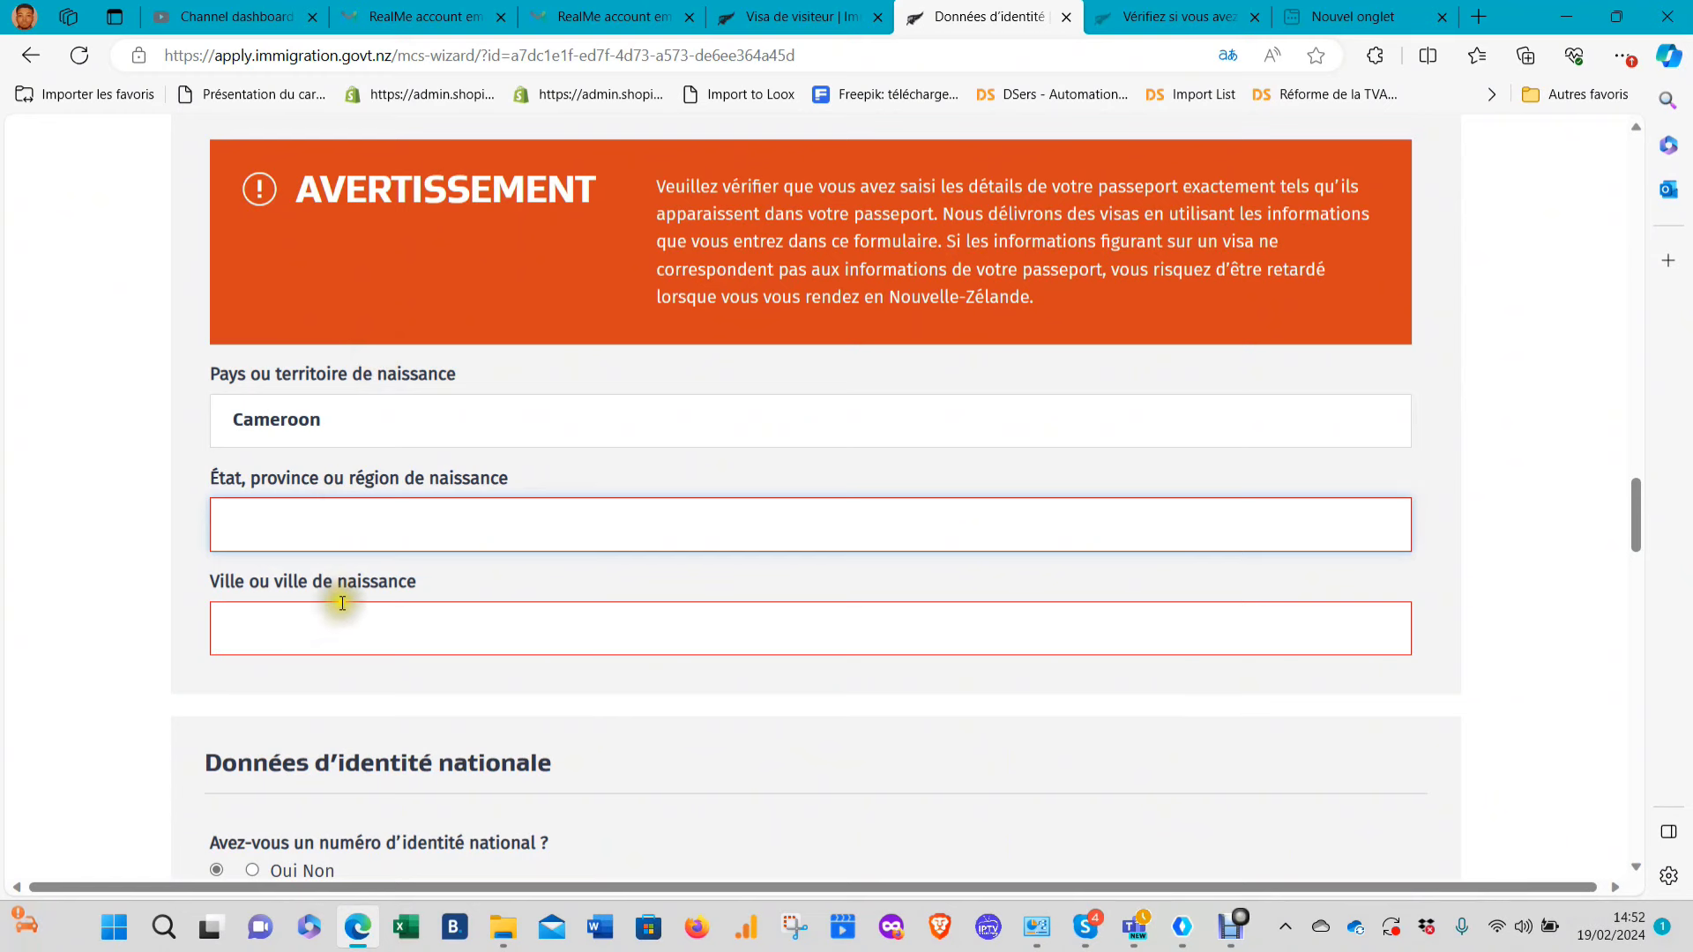
click(341, 630)
text(DOUA)
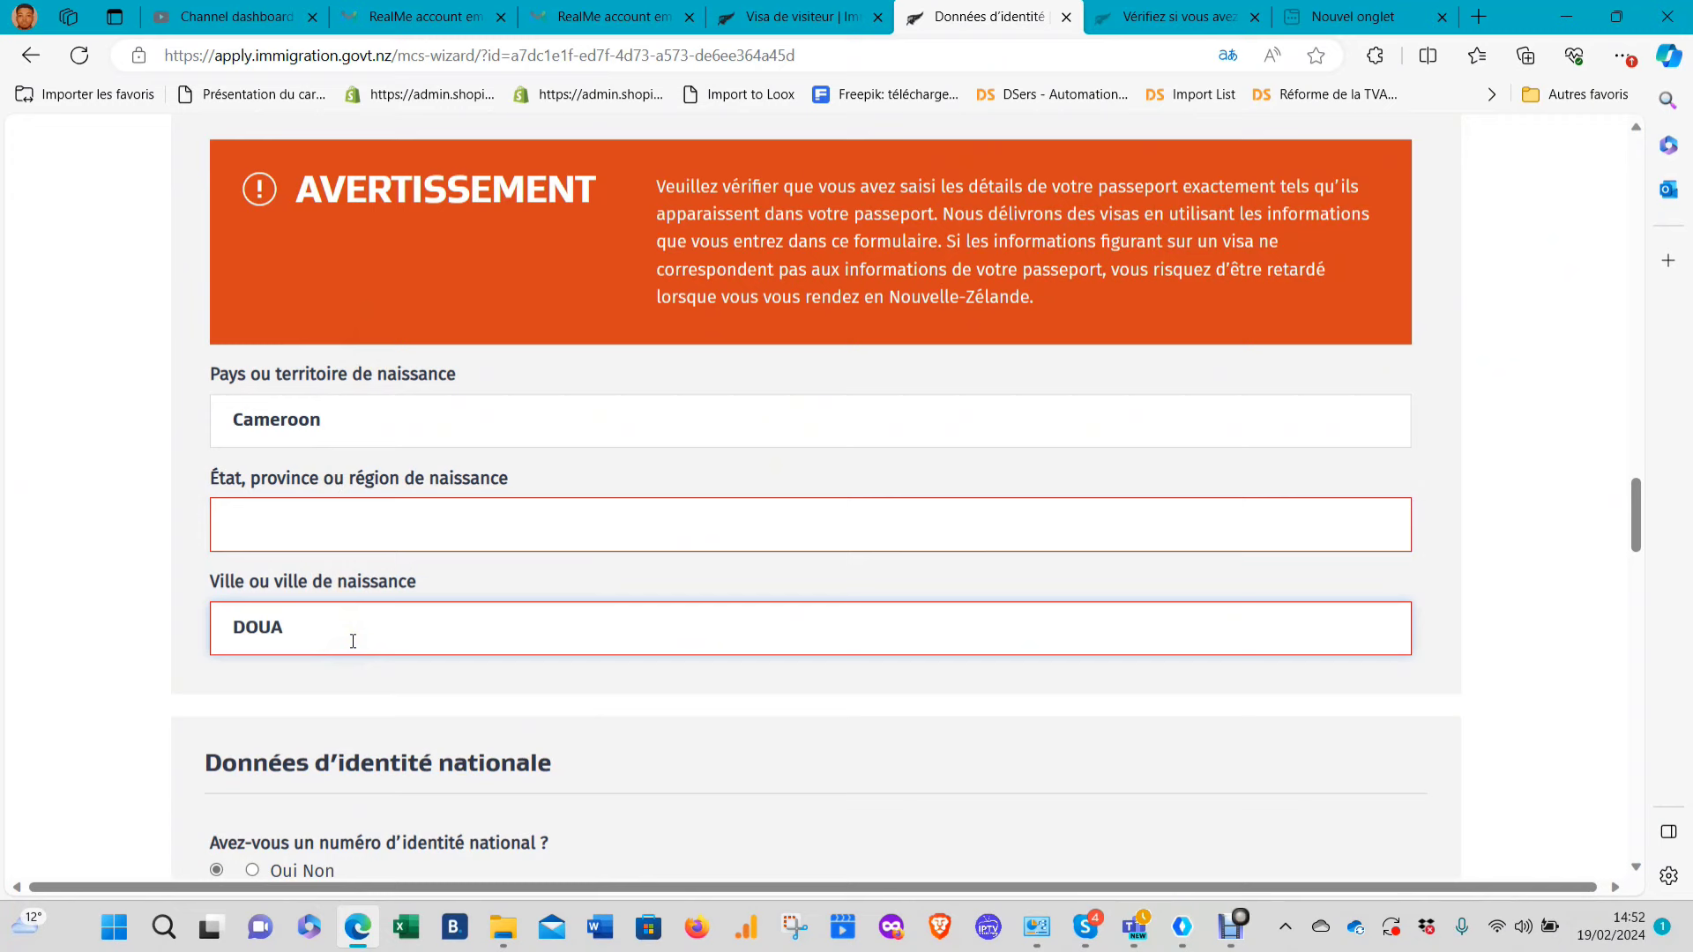
text(LA)
click(269, 525)
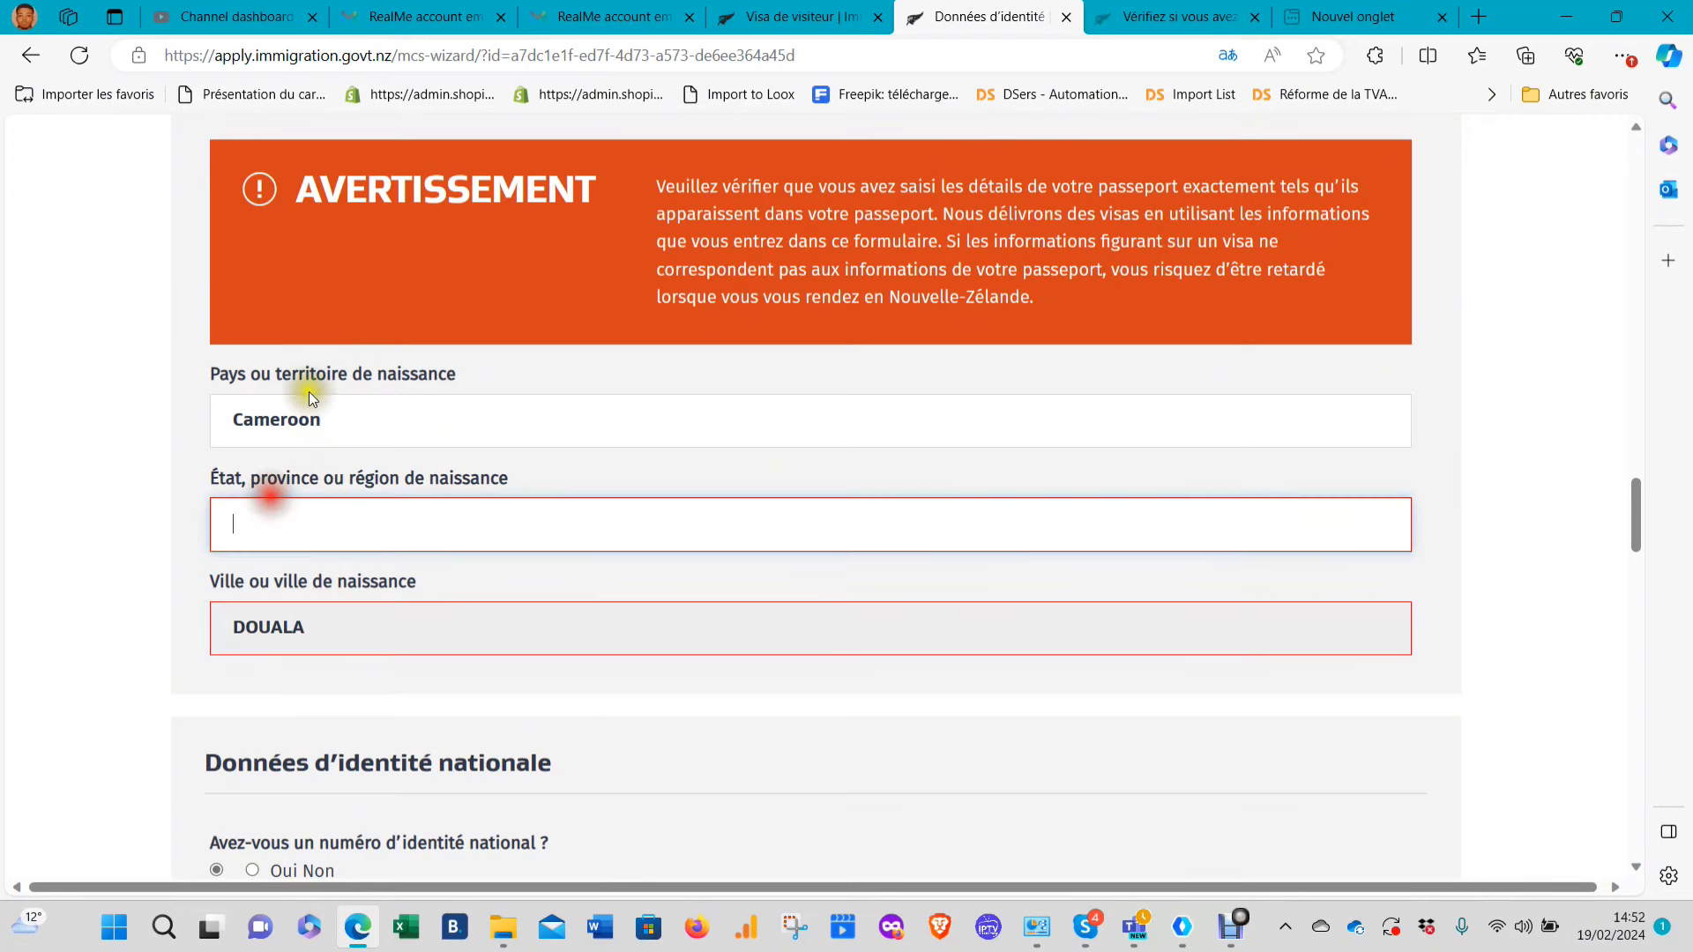
text(LITT)
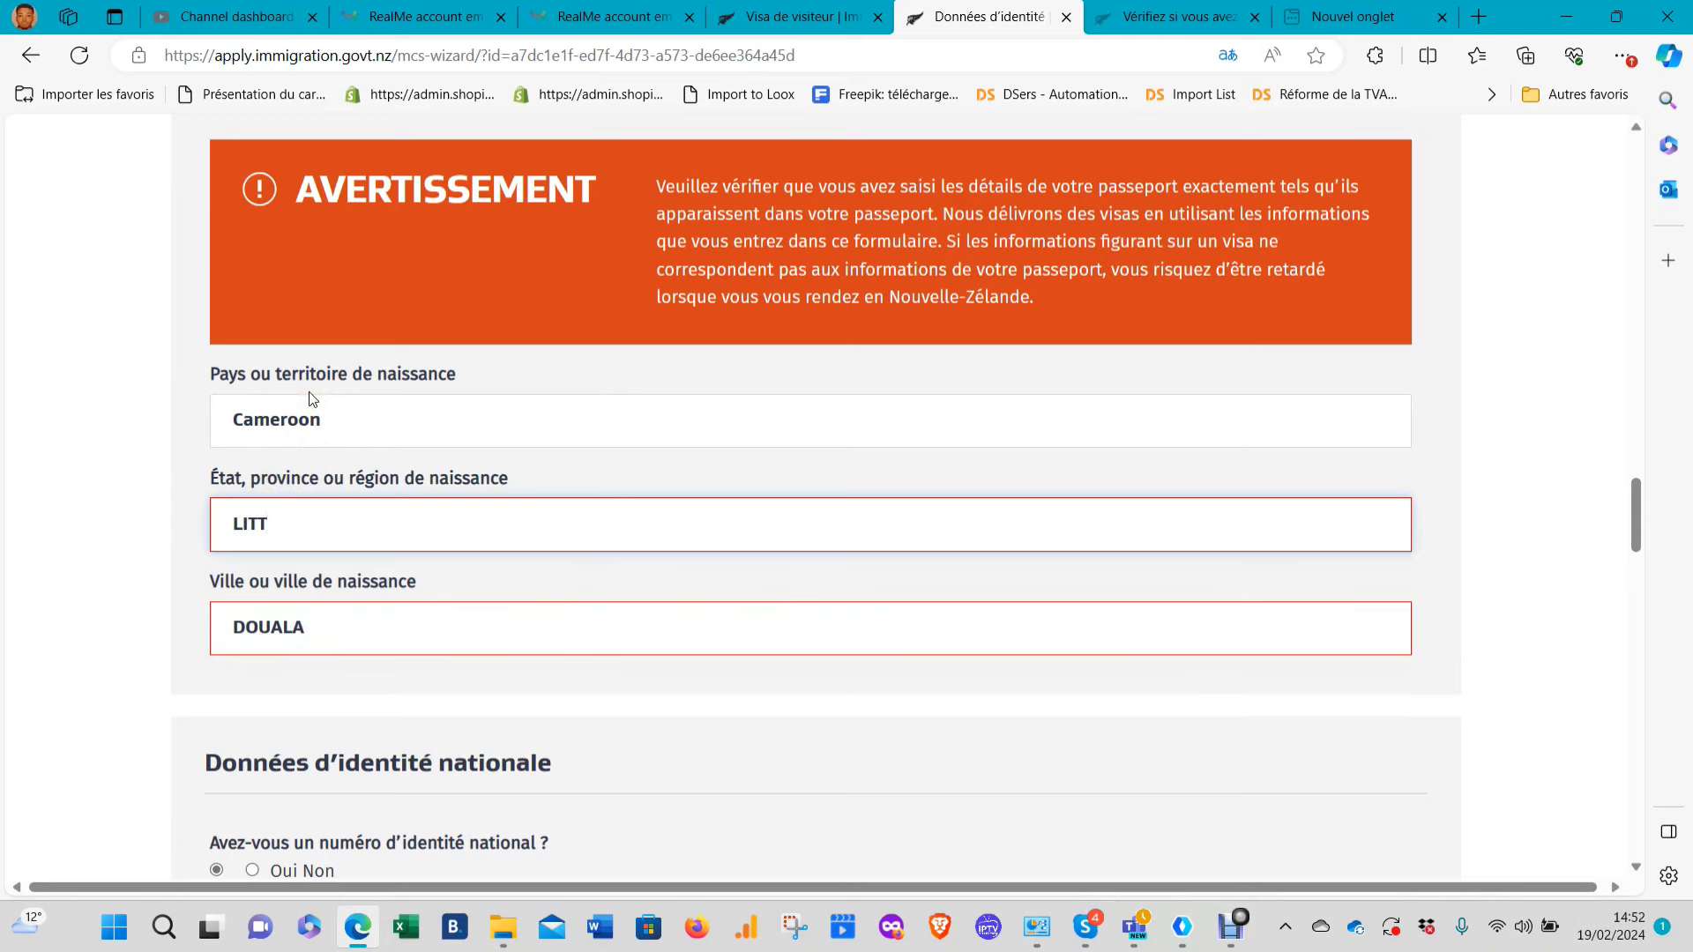
text(ORAL)
scroll(915, 526, down, 20)
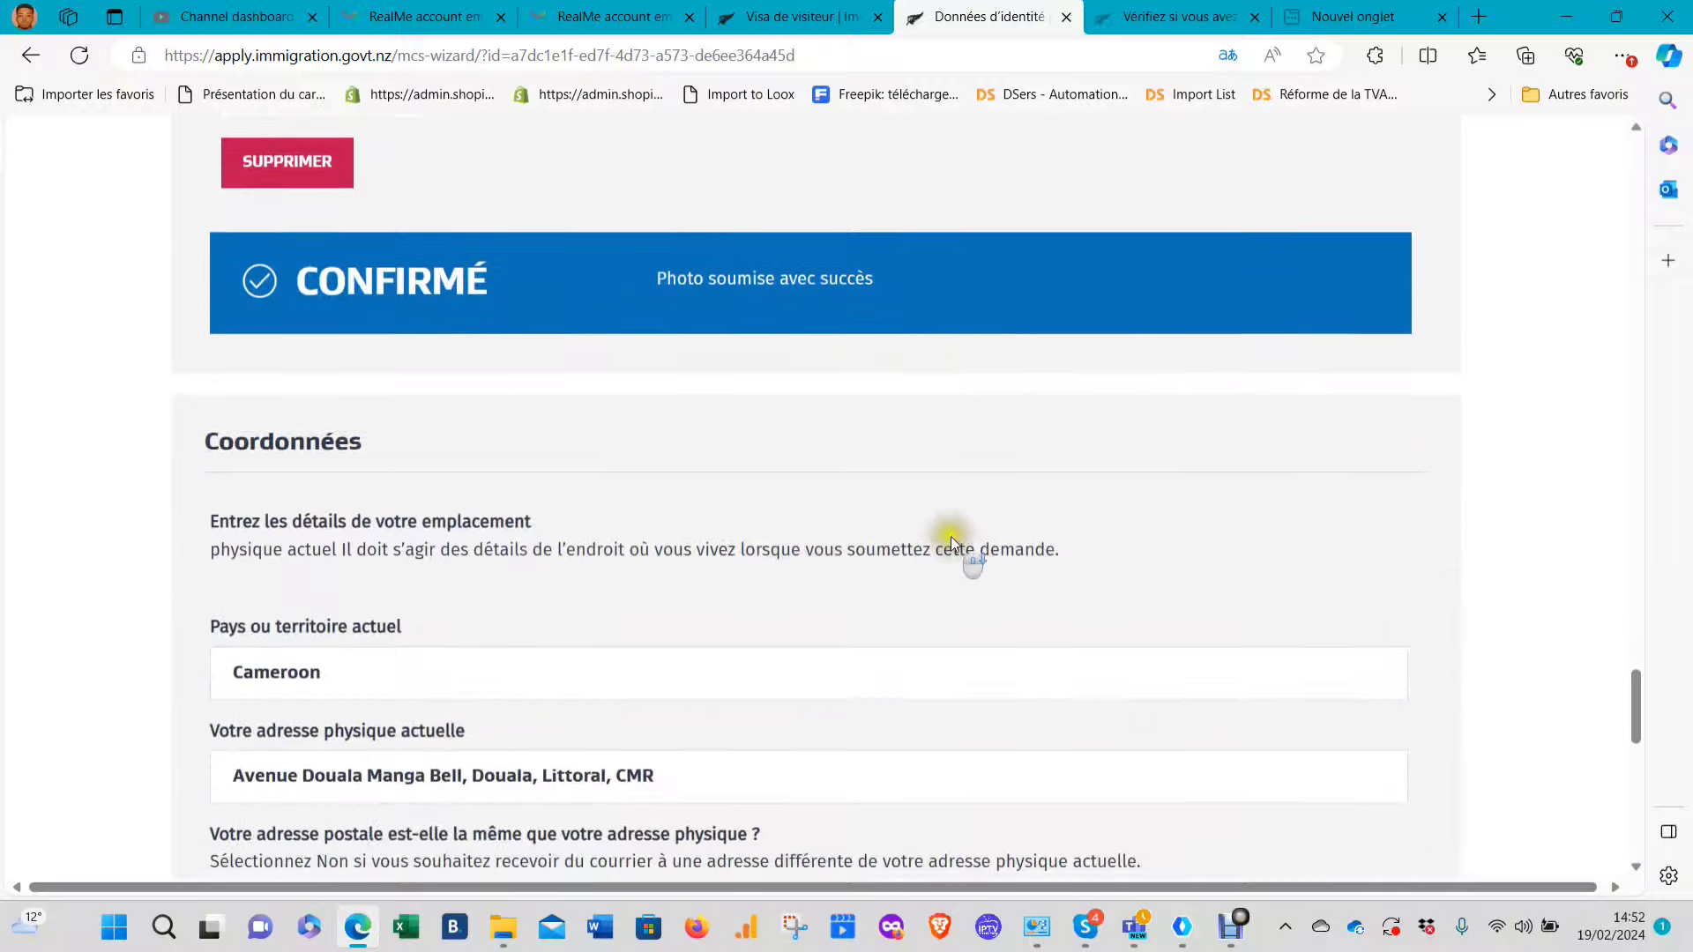
scroll(959, 541, down, 5)
Save the corrected identity details and continue to the But de la visite page
click(933, 645)
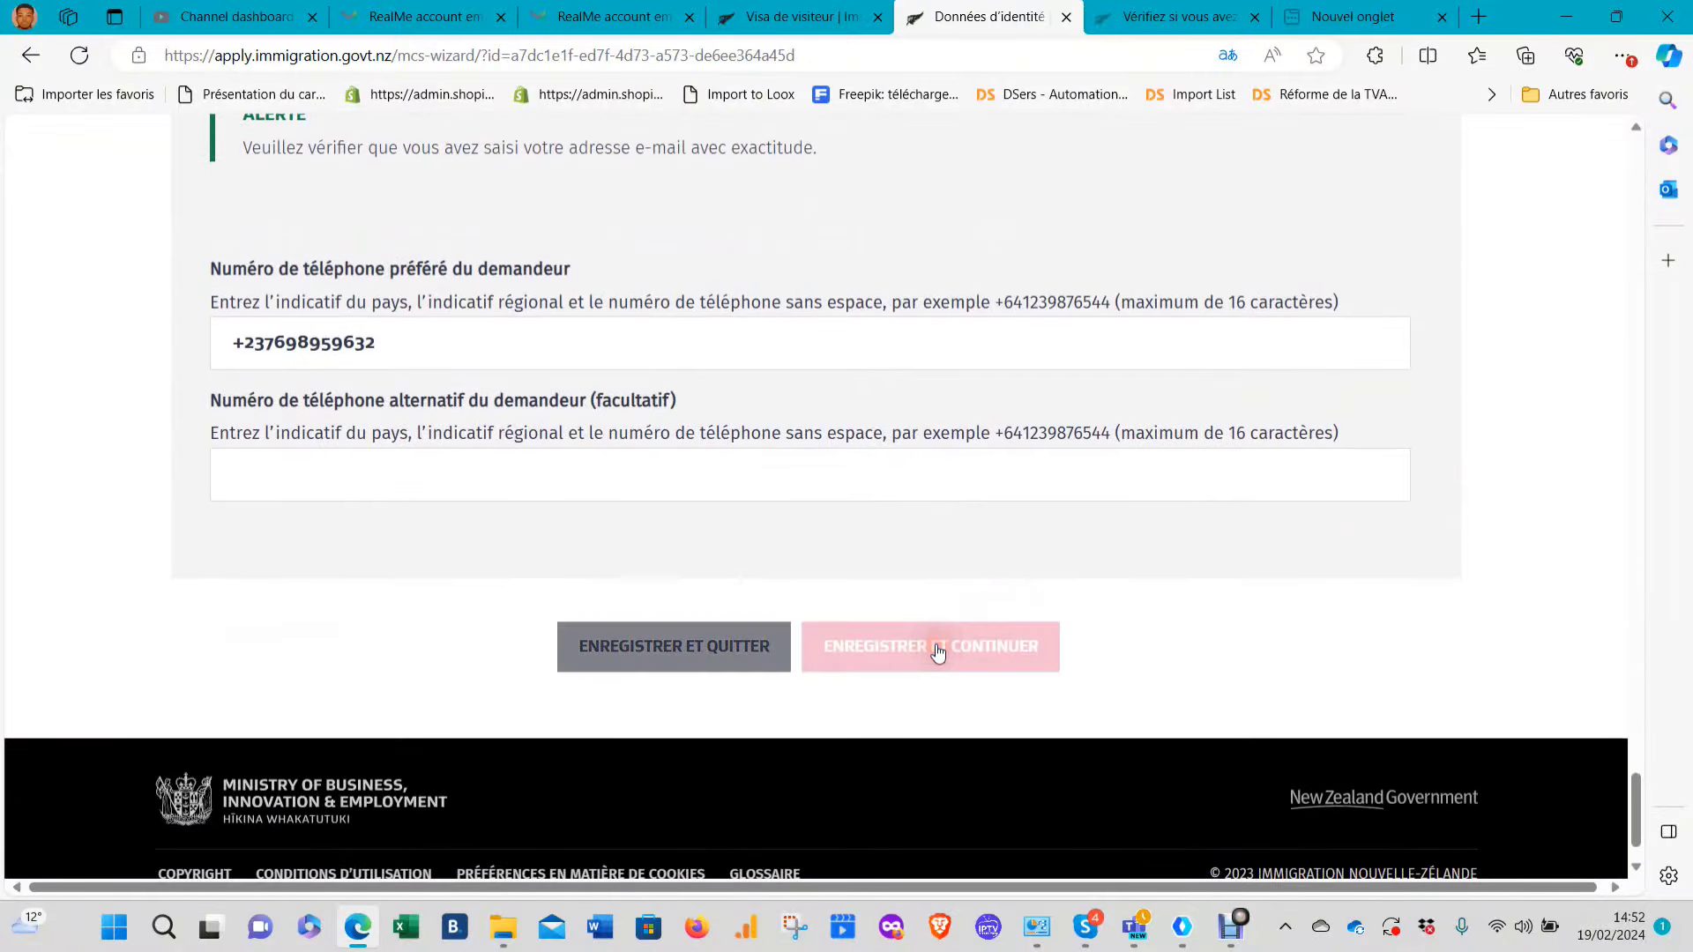
scroll(1029, 442, up, 15)
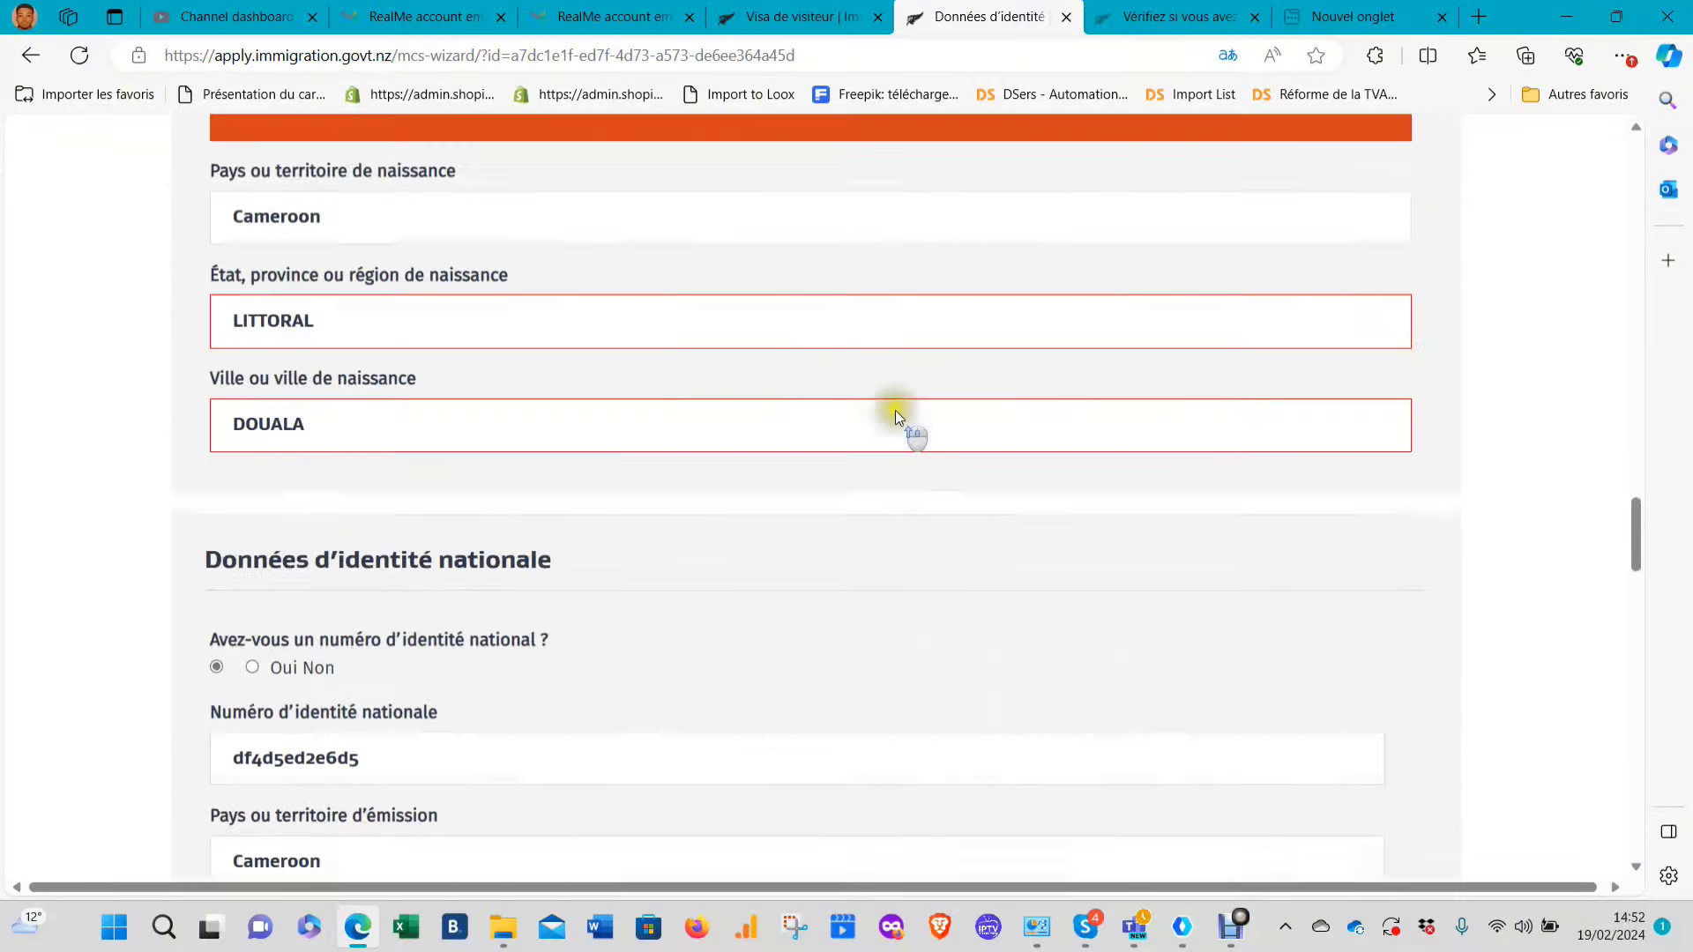
scroll(899, 415, up, 15)
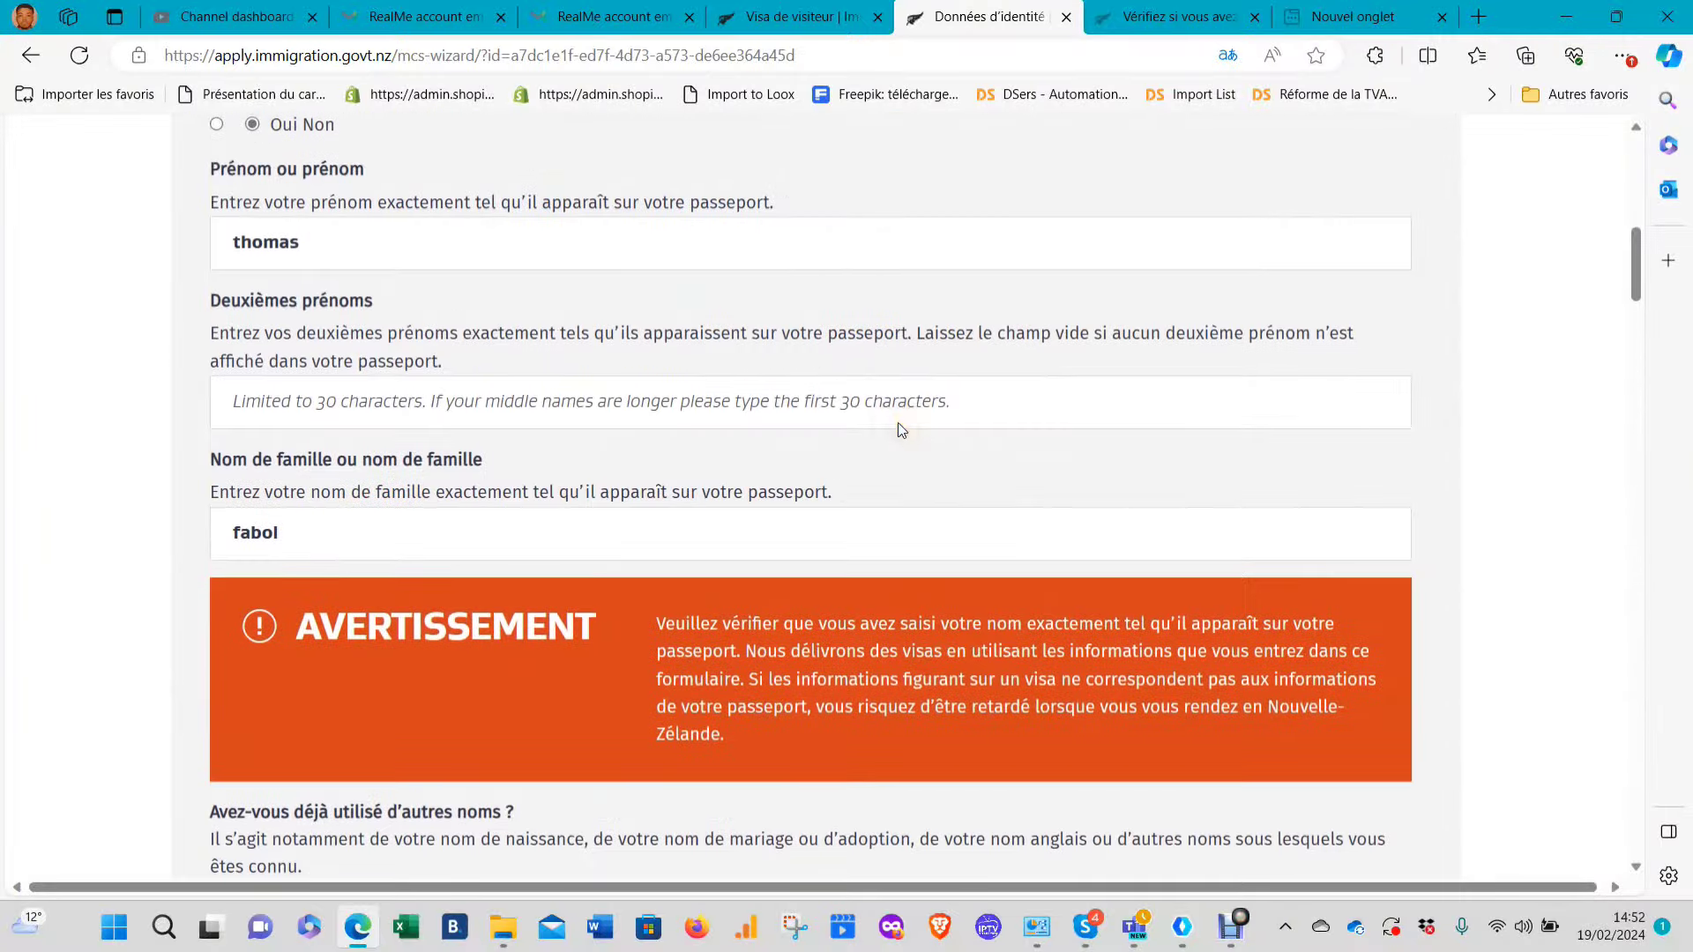
scroll(898, 424, up, 2)
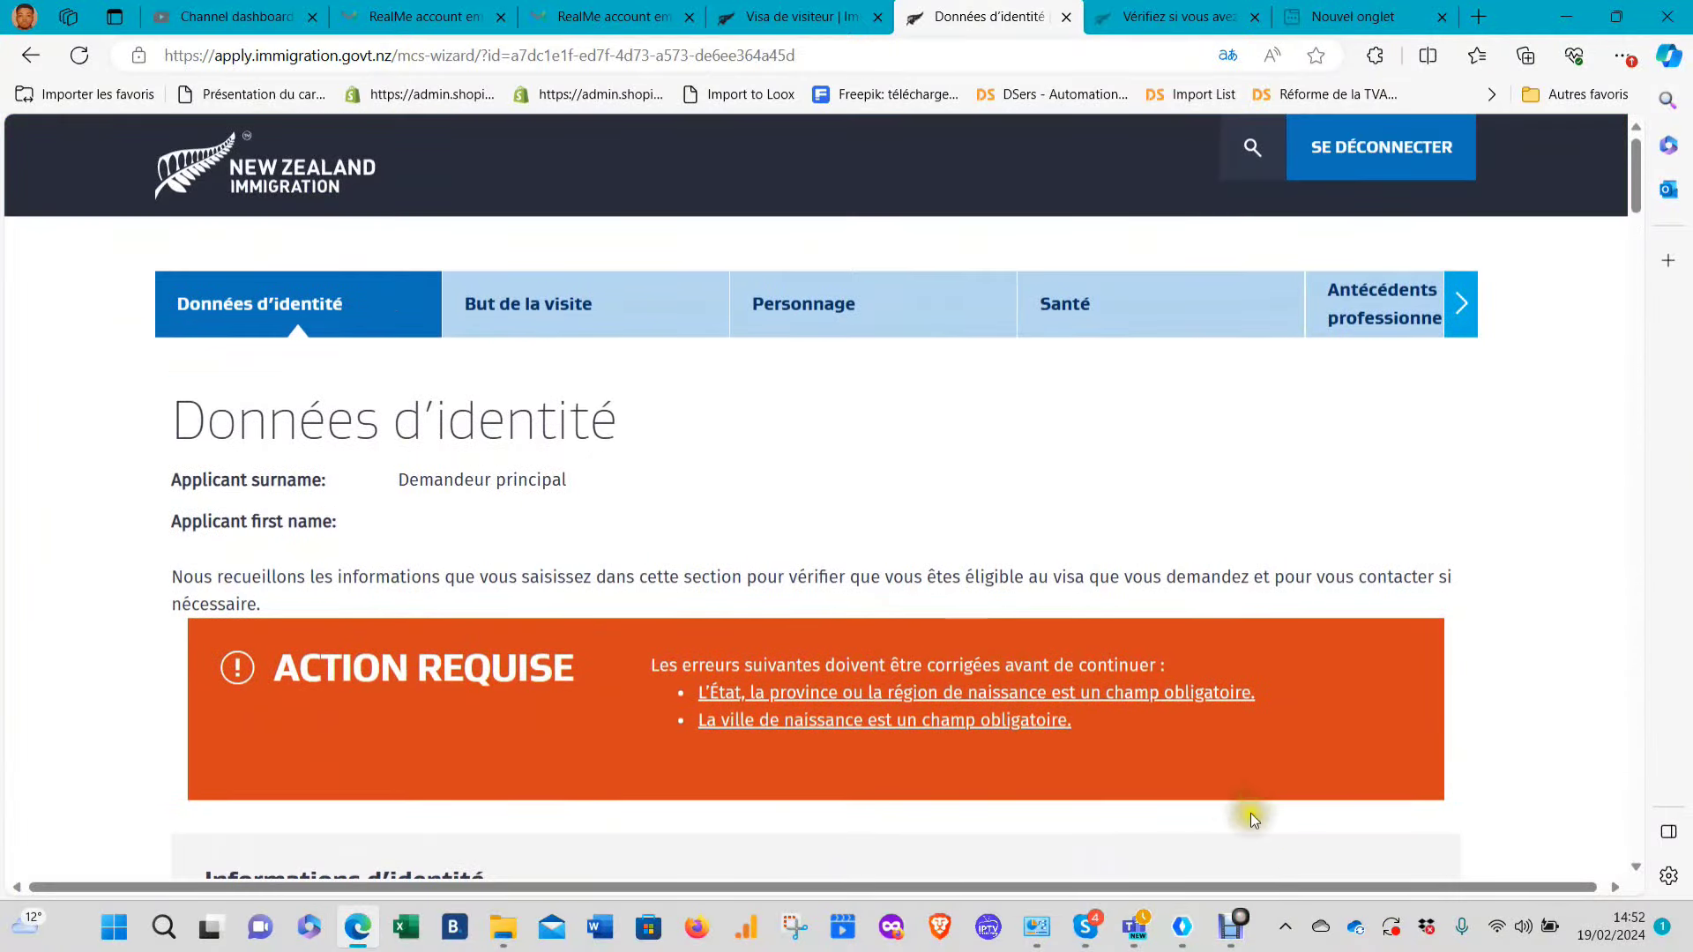
click(1233, 927)
click(772, 581)
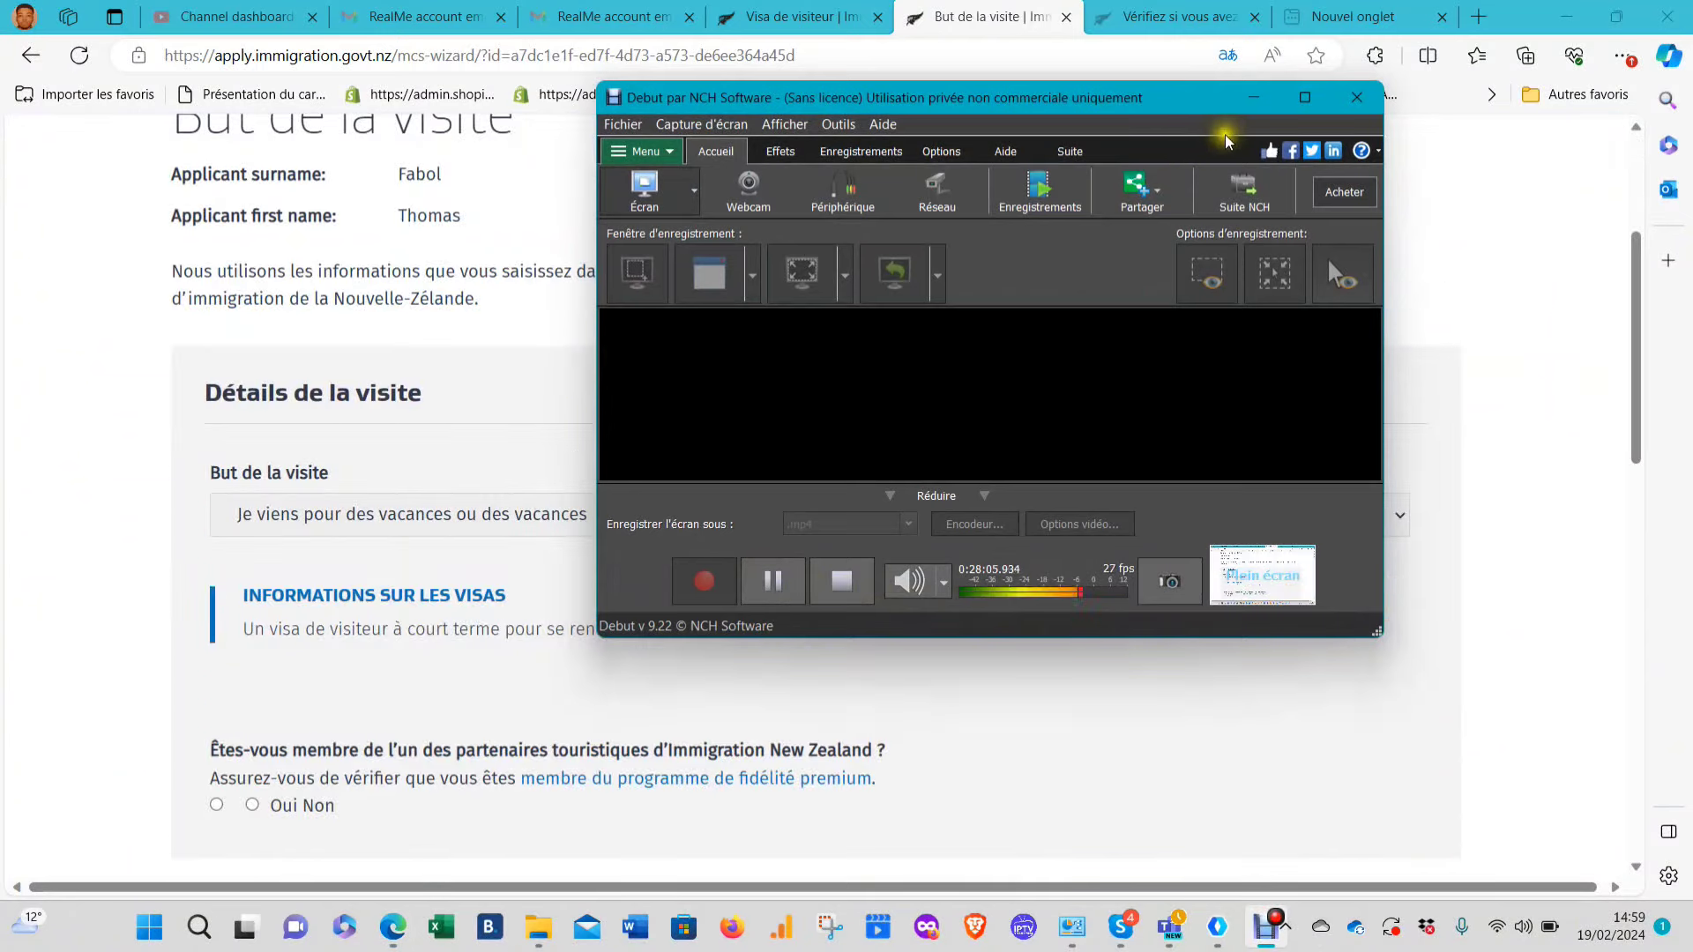
click(1254, 97)
scroll(685, 514, up, 3)
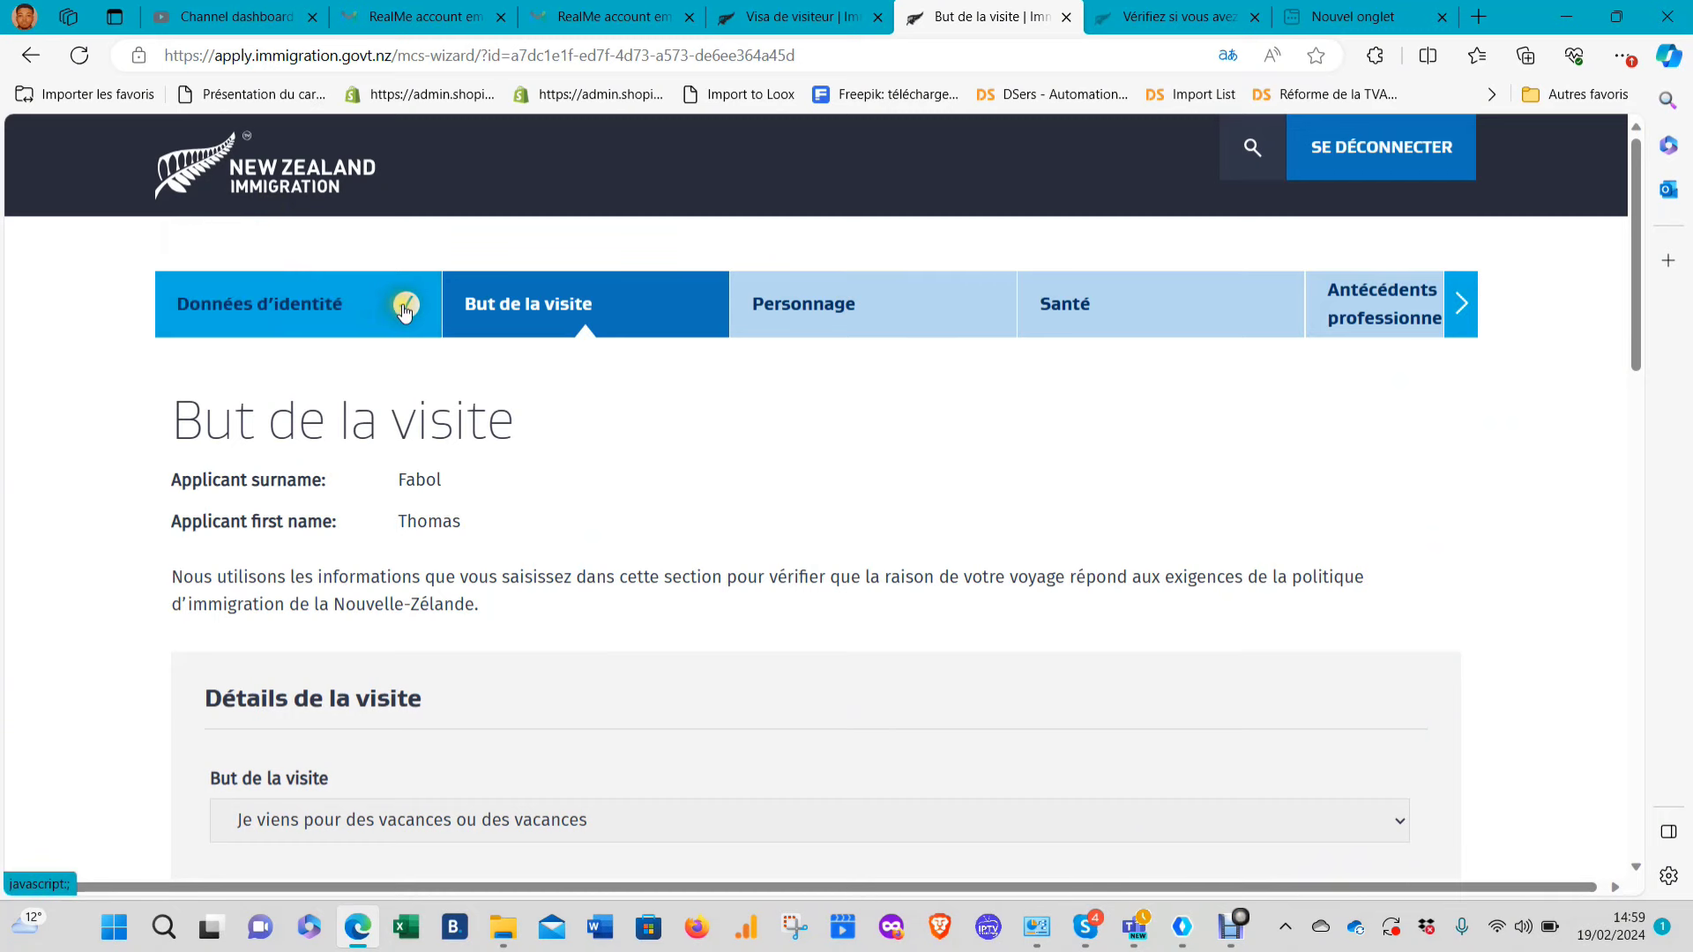
Answer Oui to supporting yourself financially and to having prepaid accommodation
click(559, 302)
scroll(565, 347, down, 2)
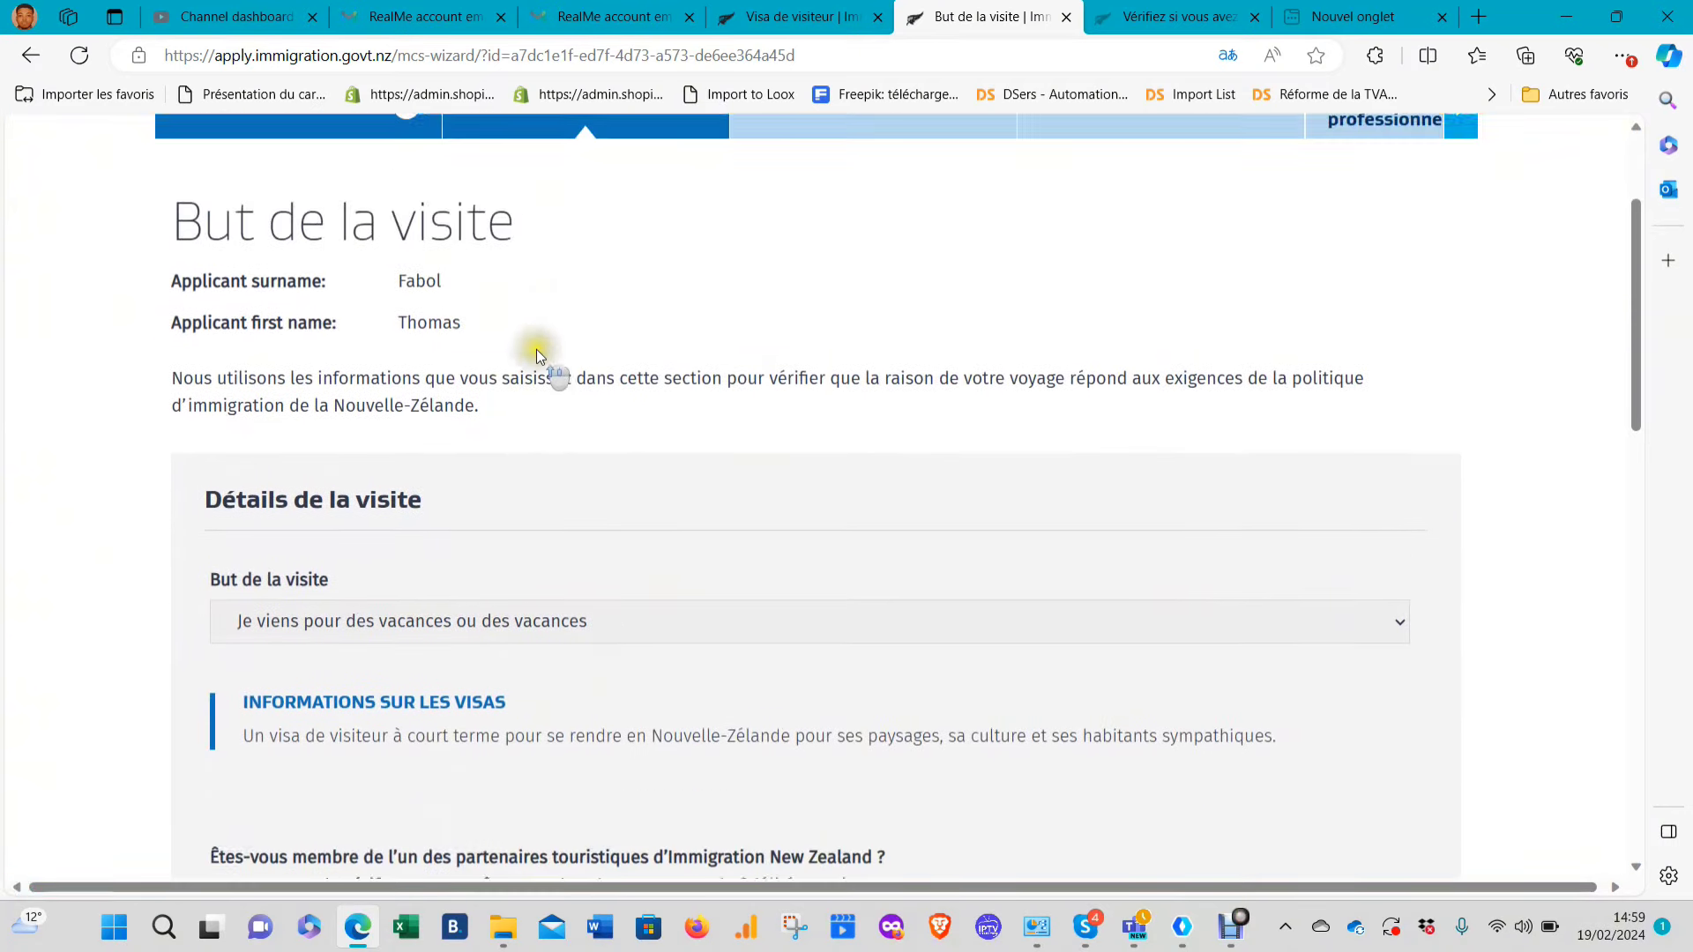
scroll(536, 349, up, 1)
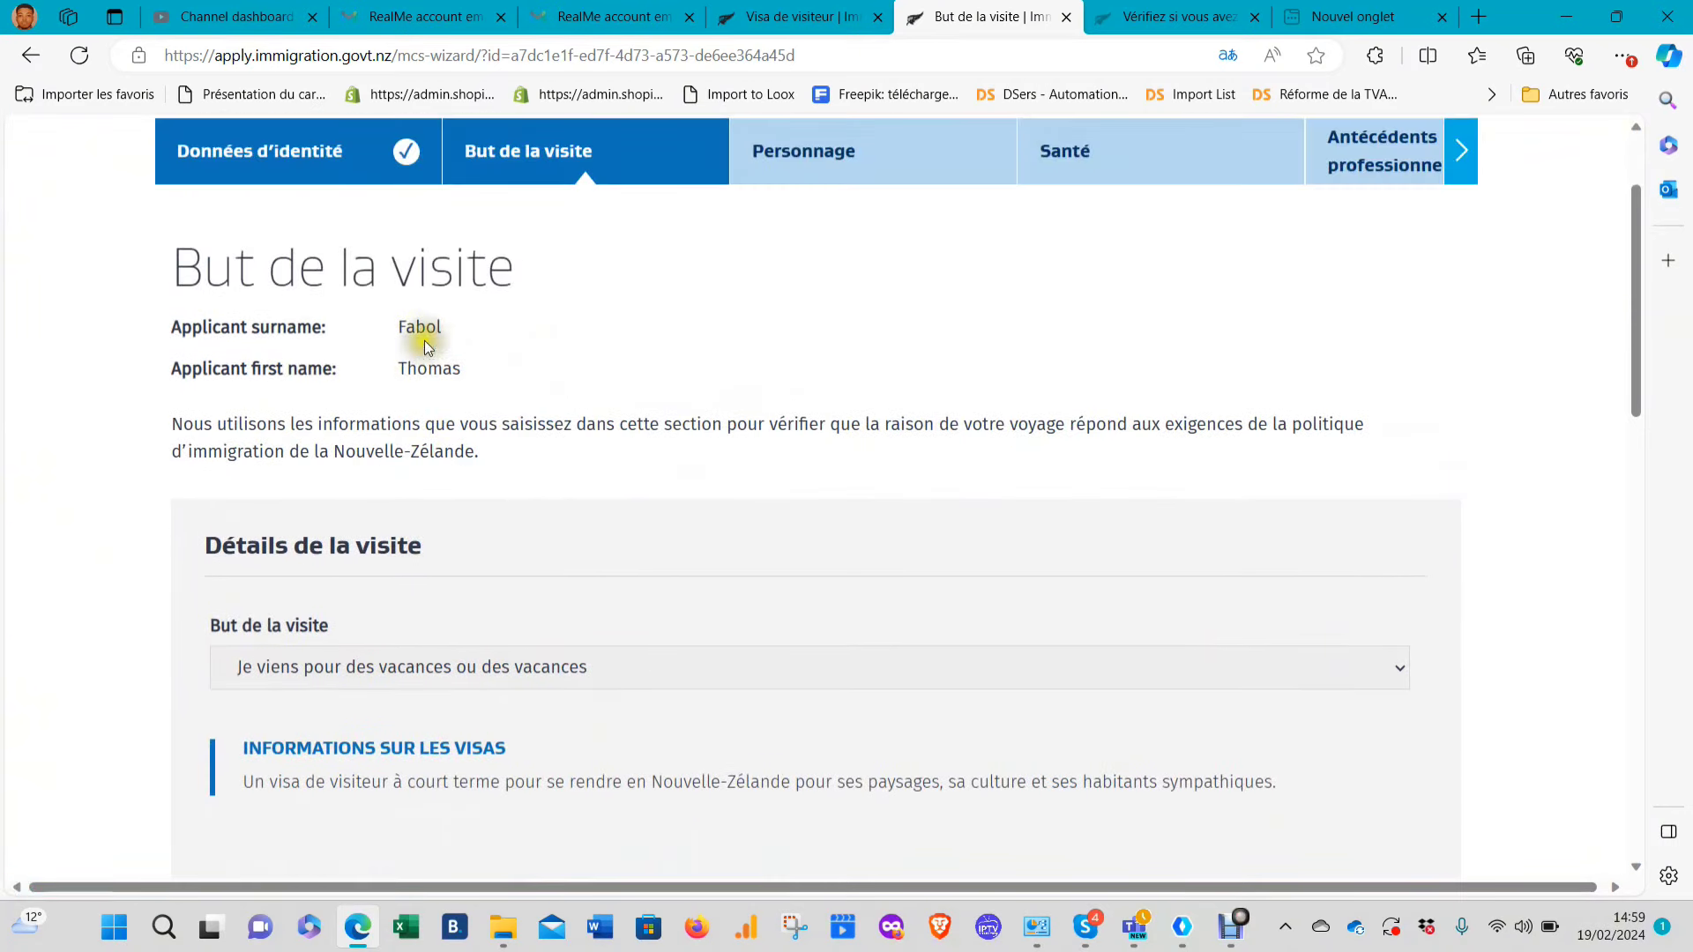
scroll(425, 340, down, 3)
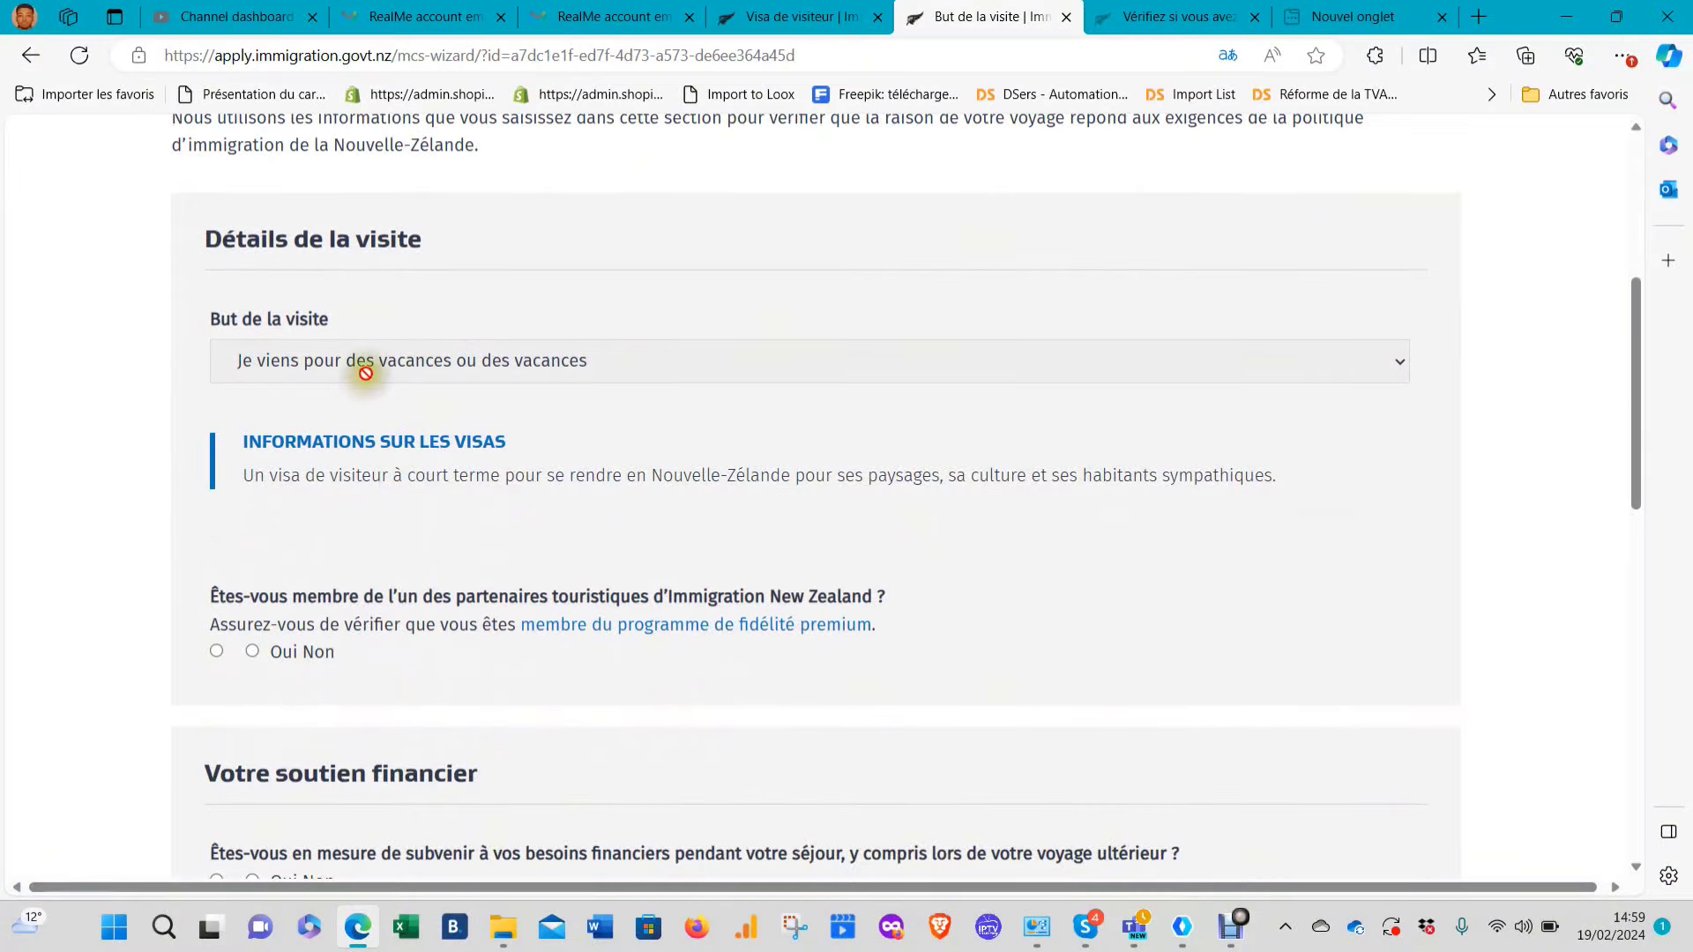
scroll(499, 507, down, 3)
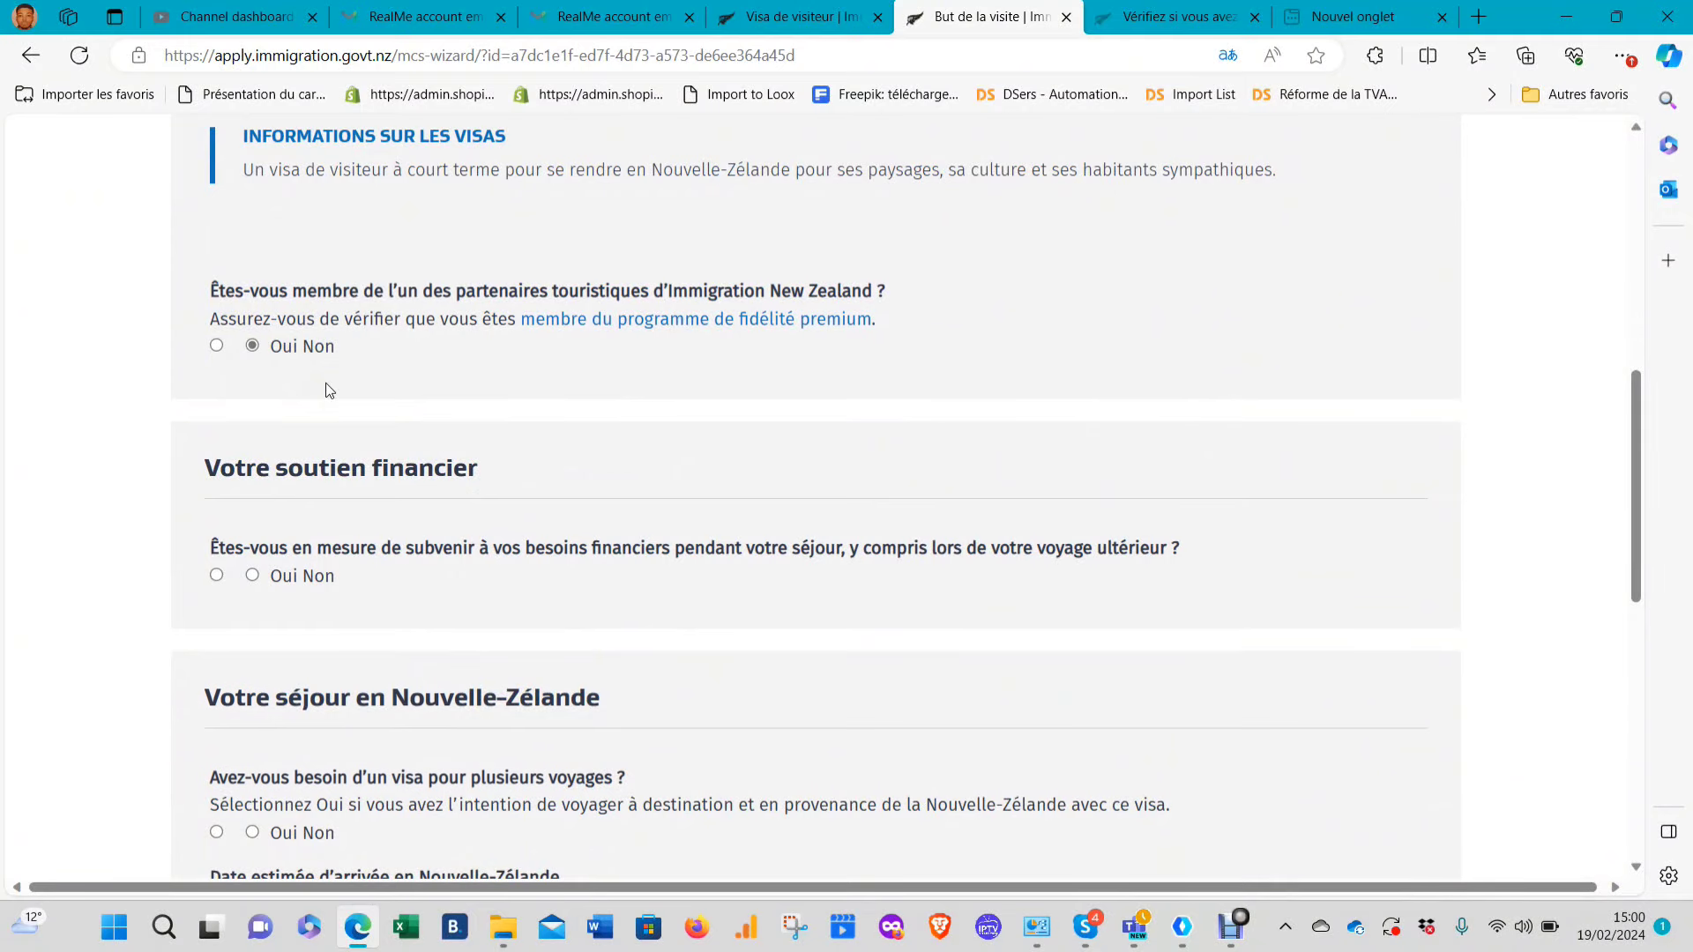
scroll(326, 382, down, 2)
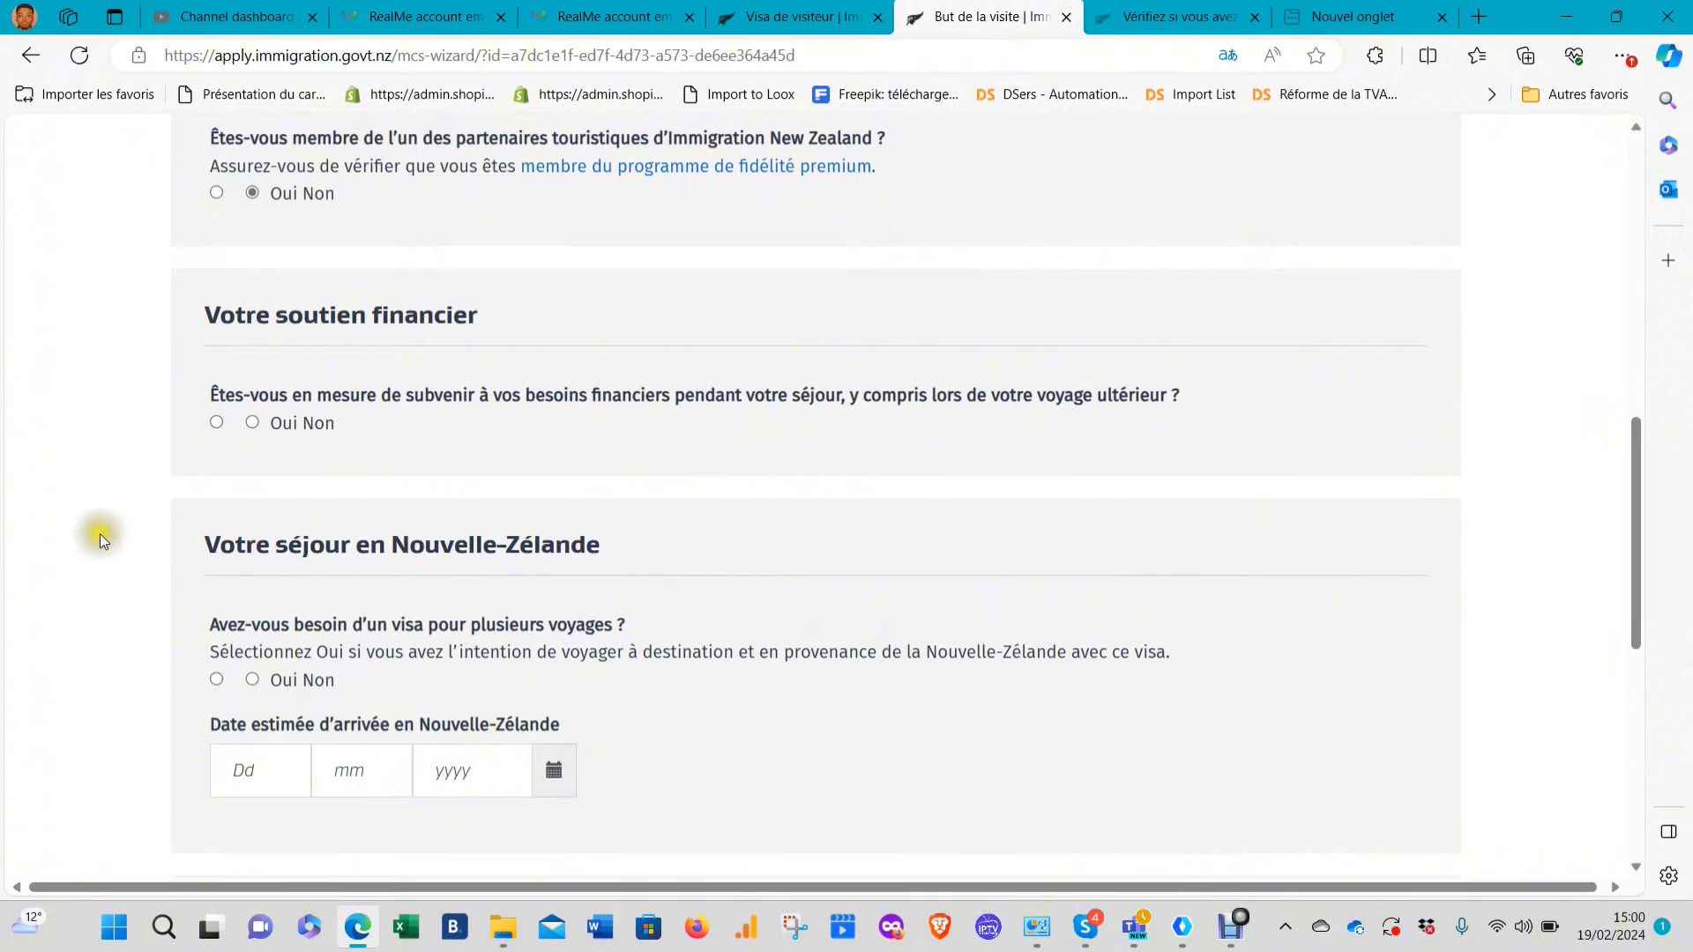
click(216, 423)
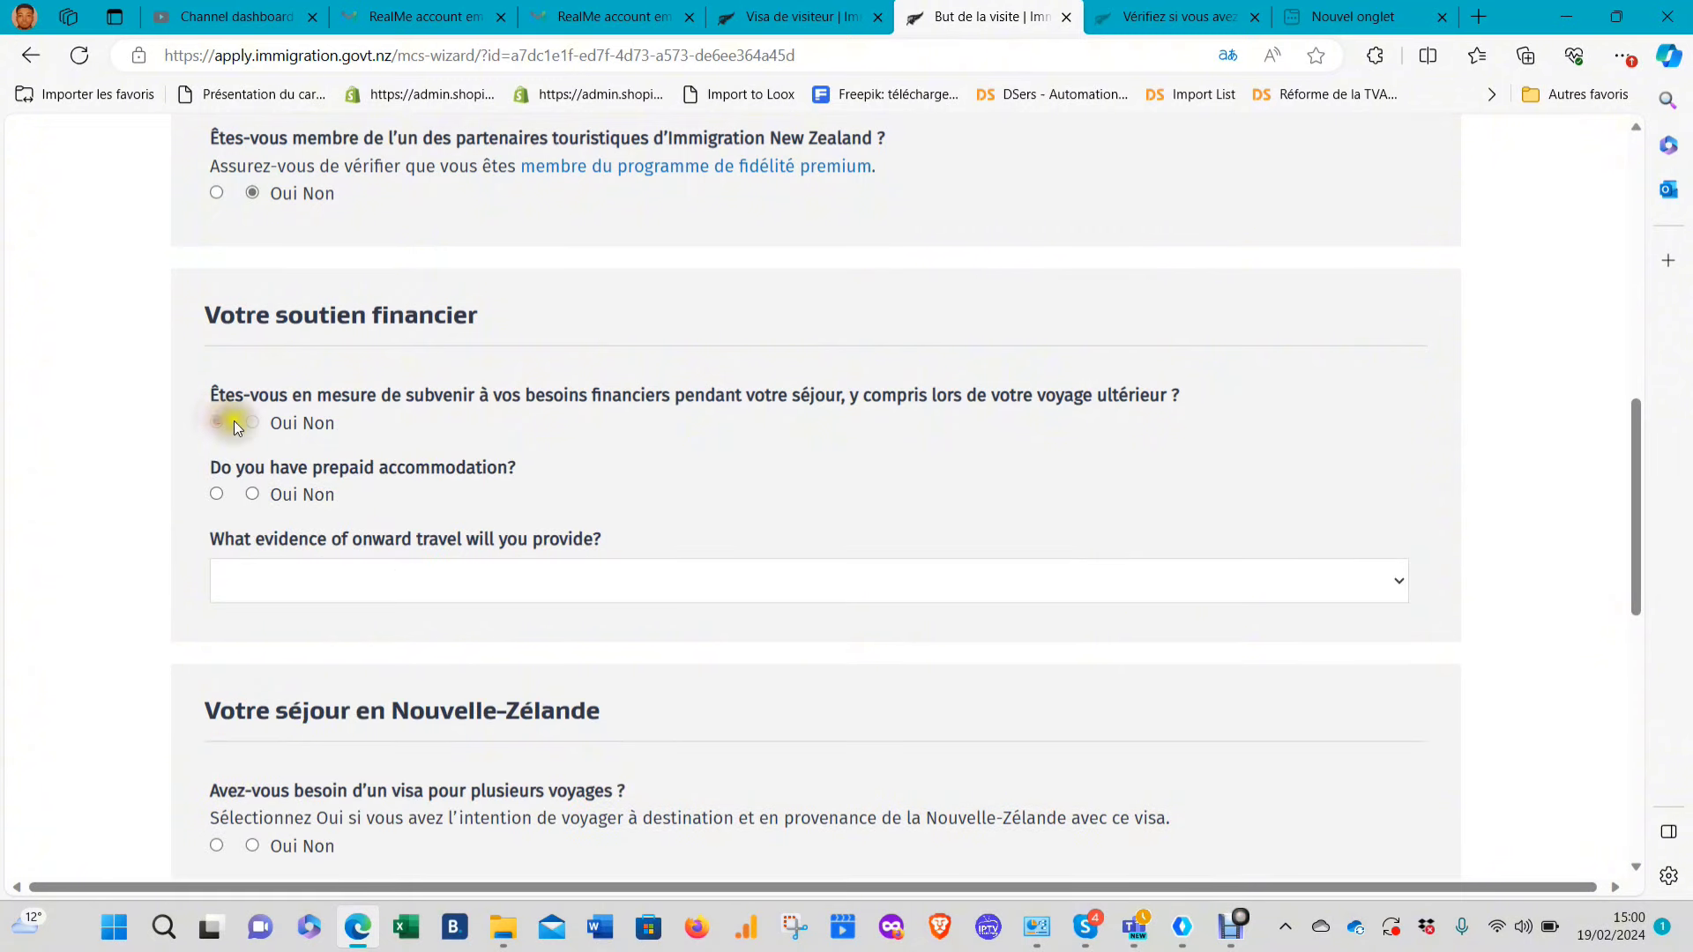
click(252, 496)
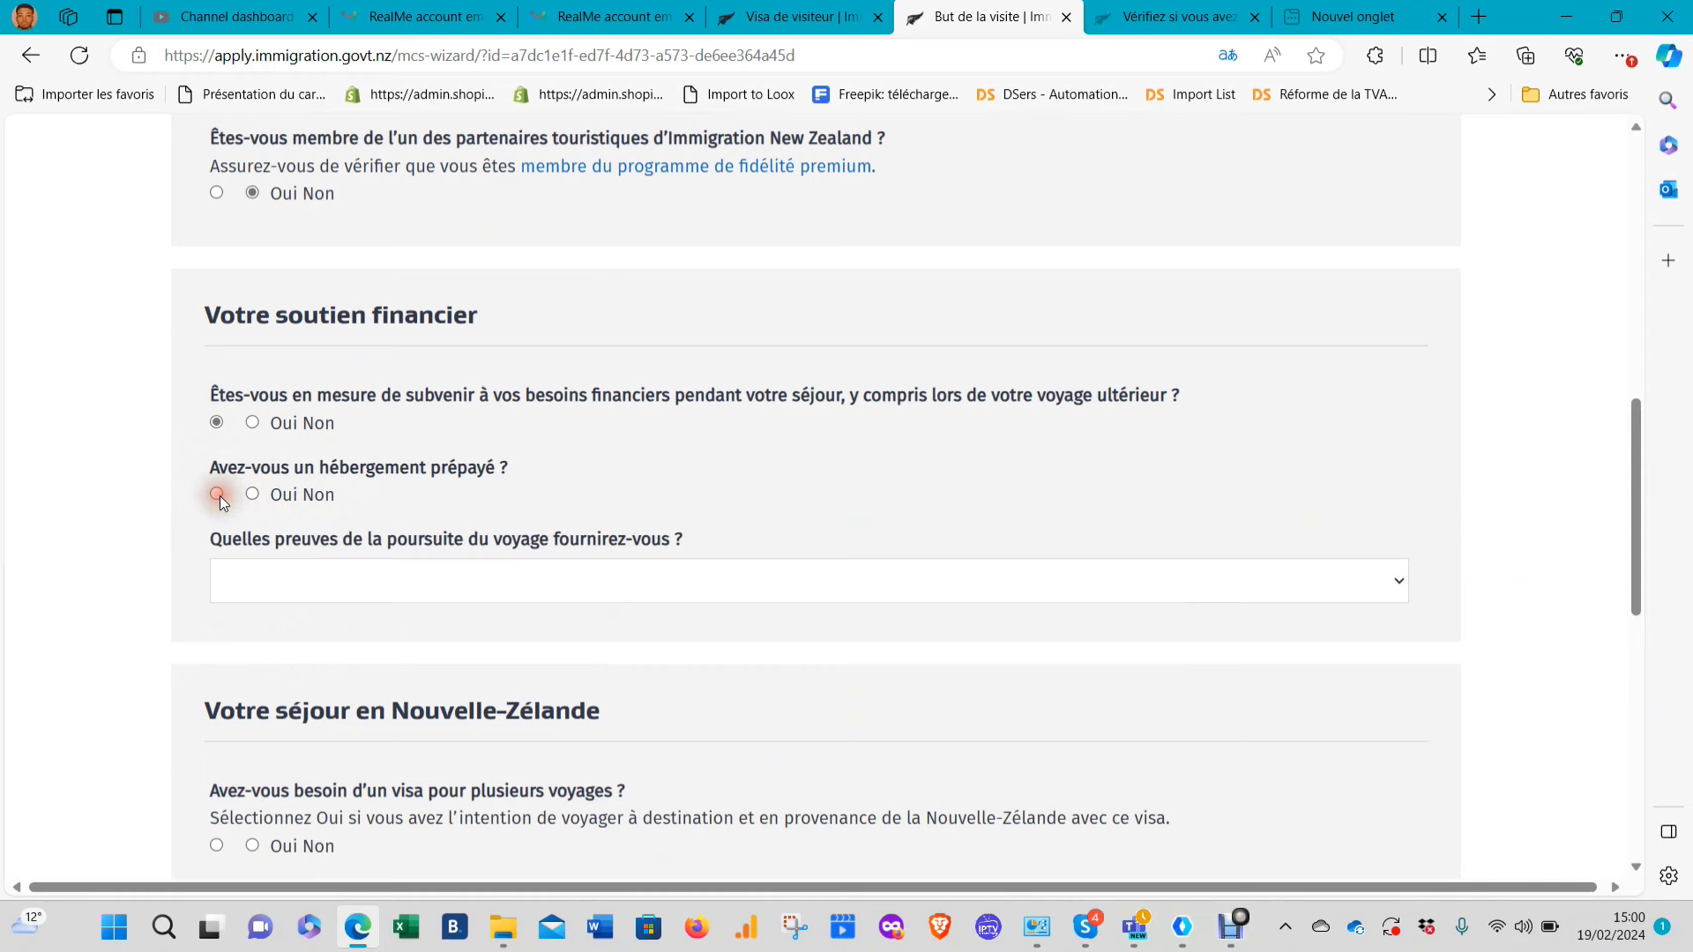
click(217, 494)
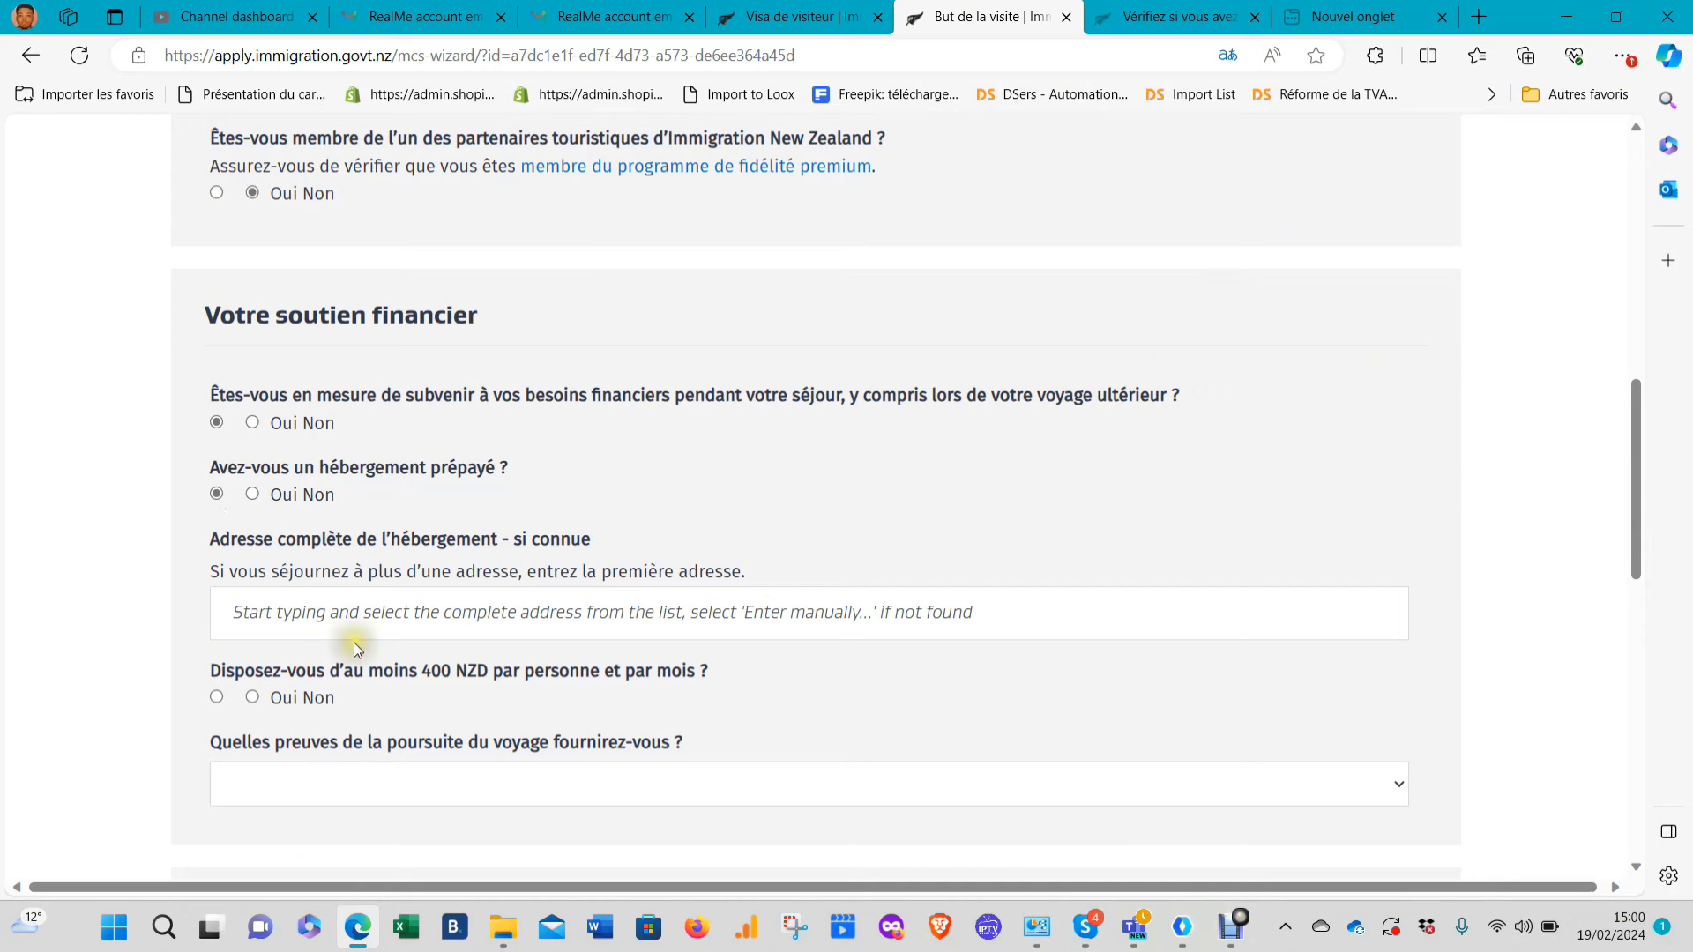
Enter the accommodation address by searching 'liz' and picking the suggested Auckland address
click(379, 610)
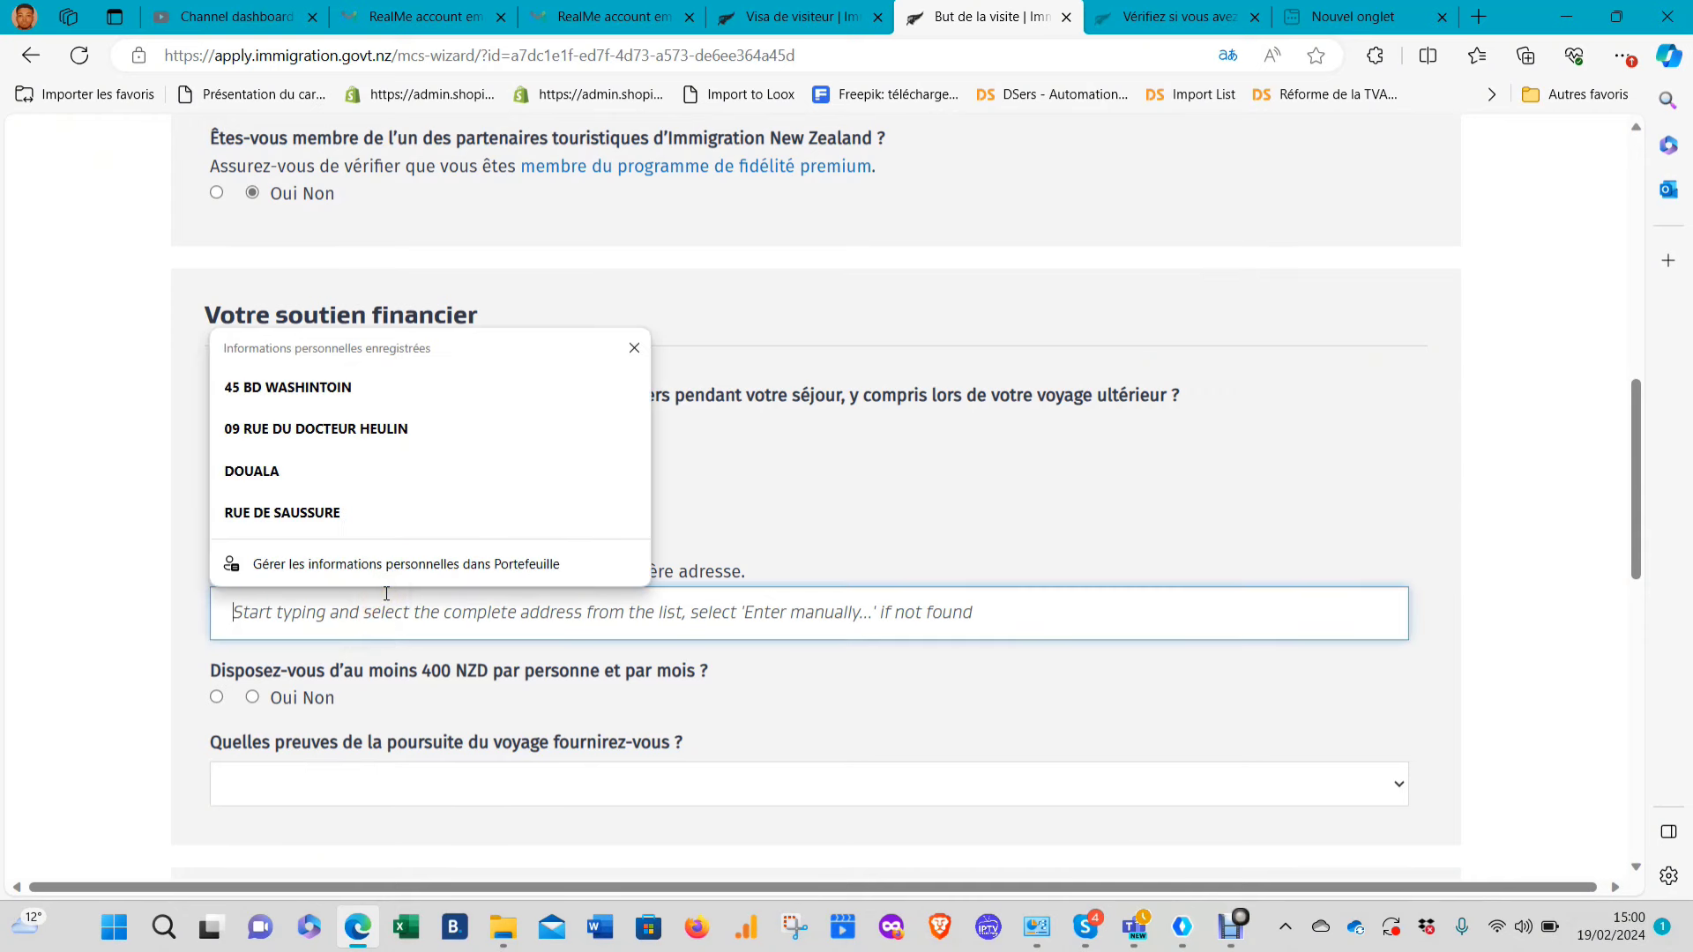
text(li)
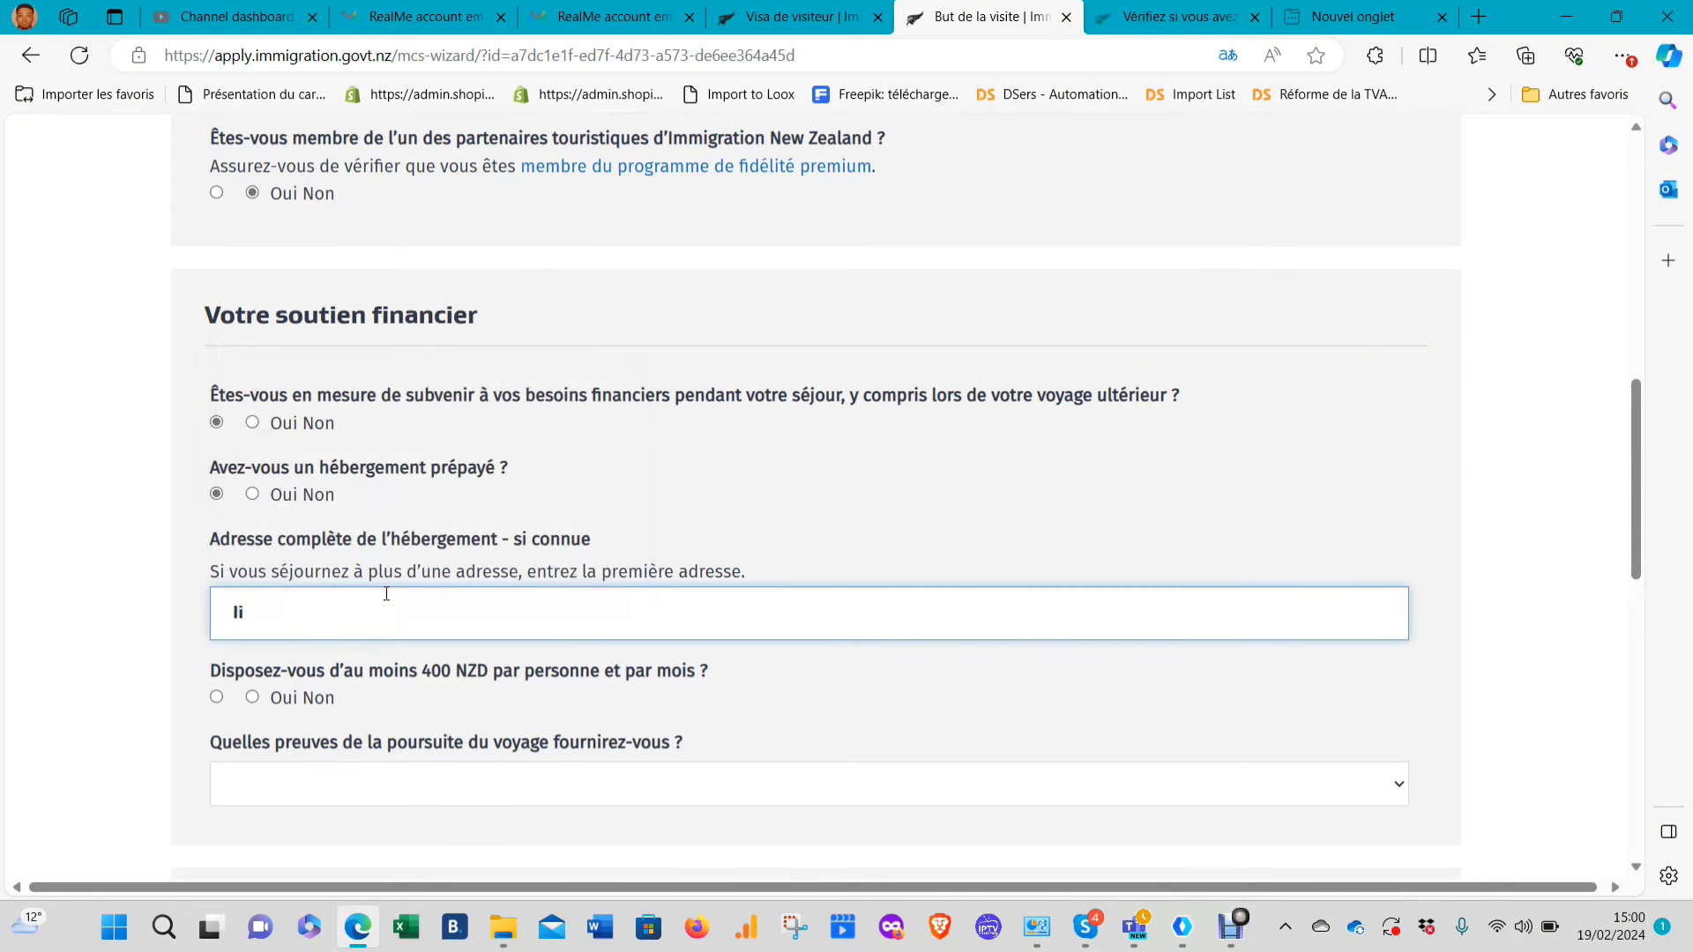
text(z)
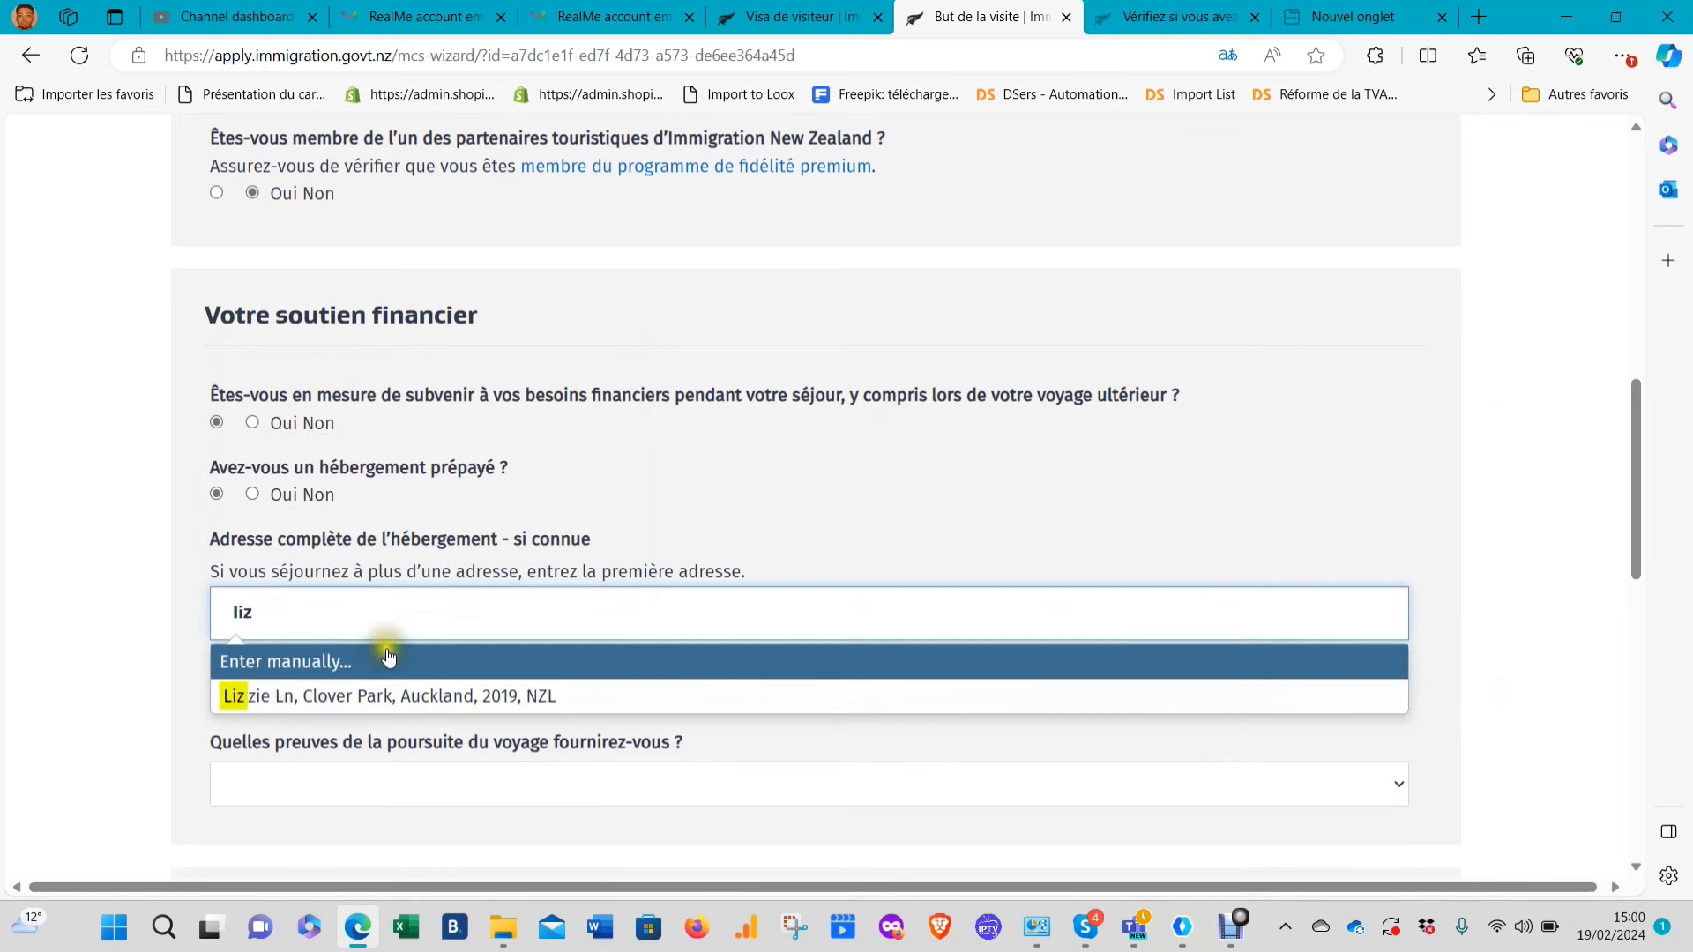
click(399, 697)
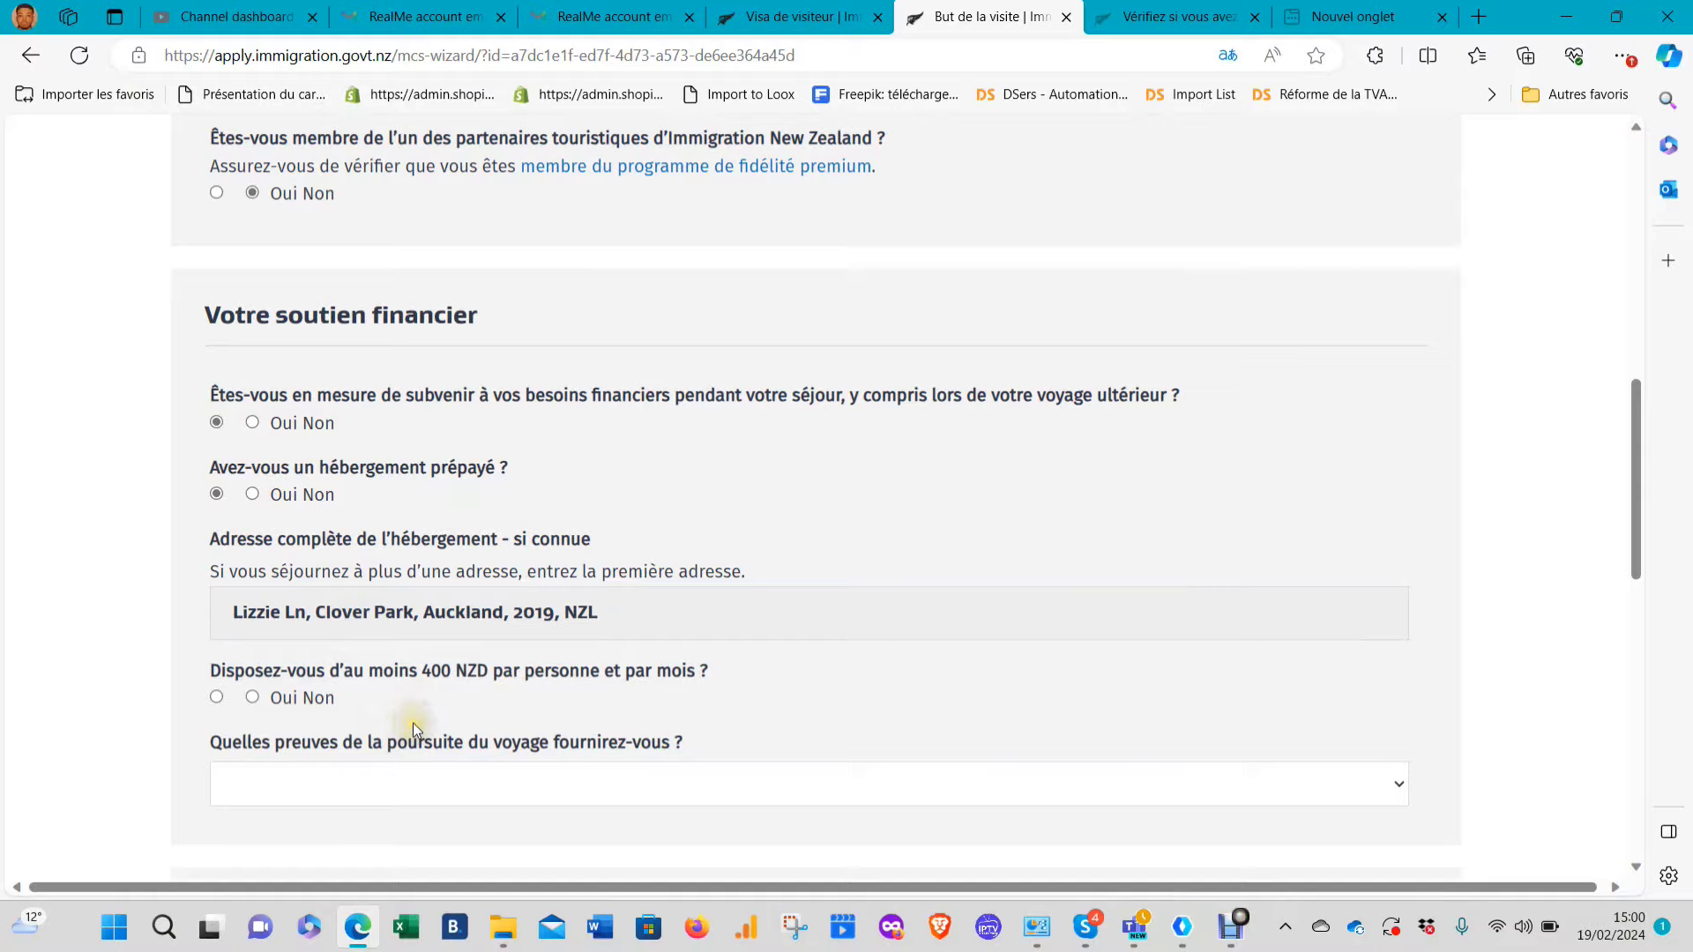
scroll(404, 600, down, 5)
scroll(424, 341, up, 2)
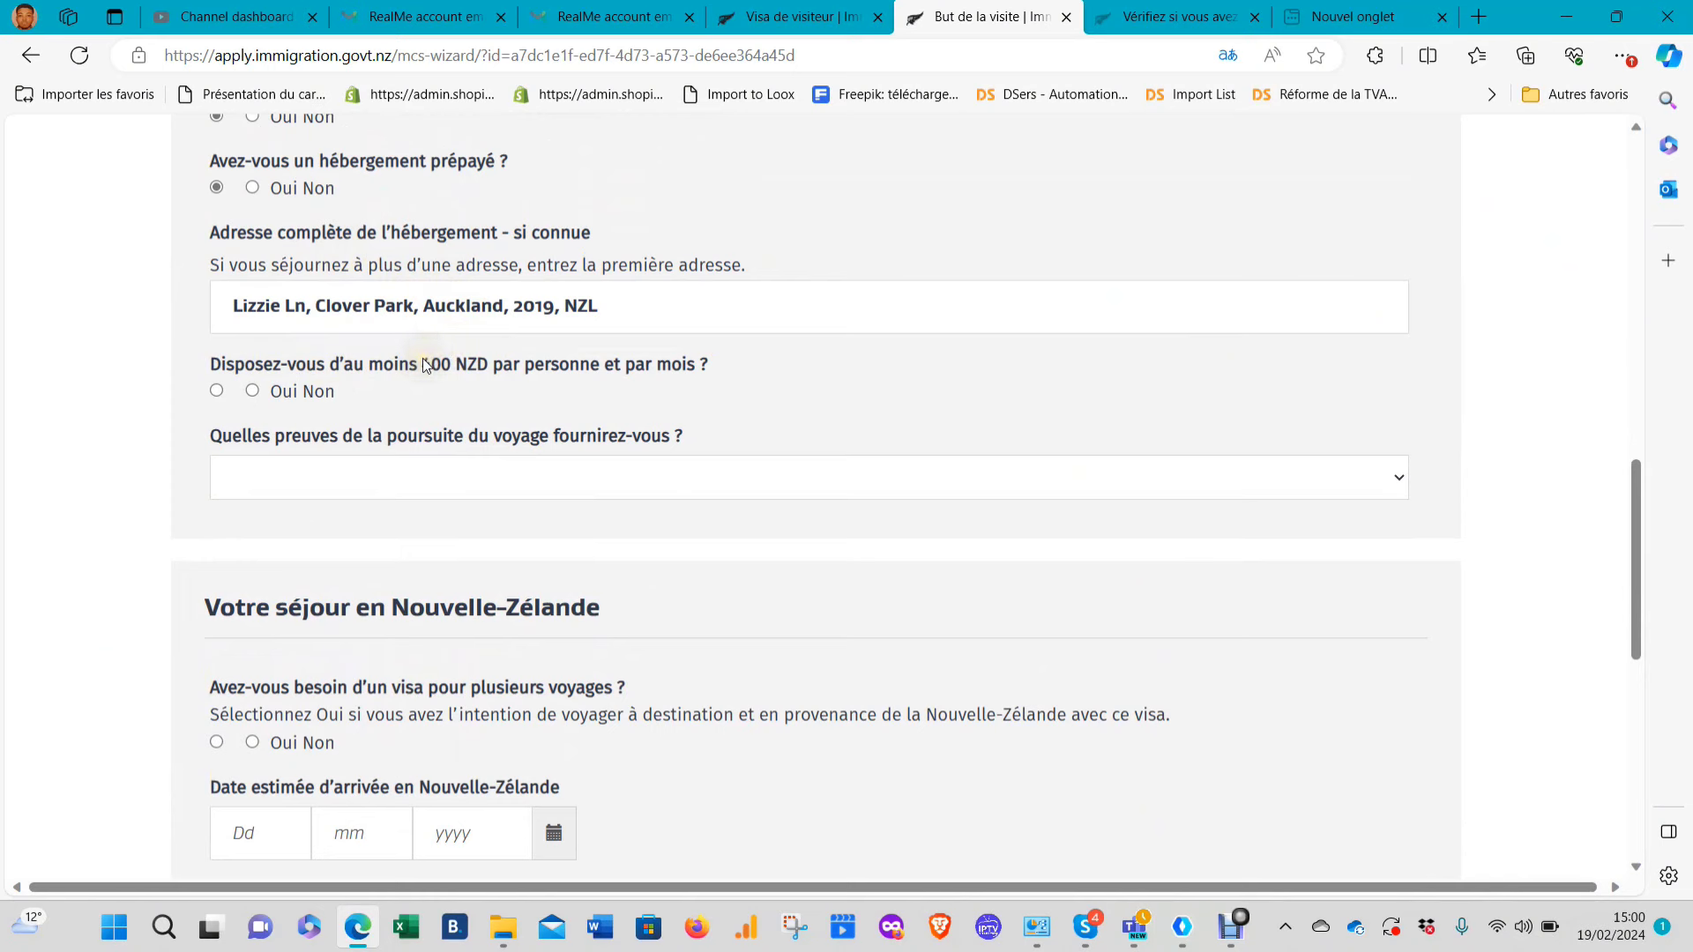
Answer Oui to having 400 NZD per month
drag(444, 365, 450, 367)
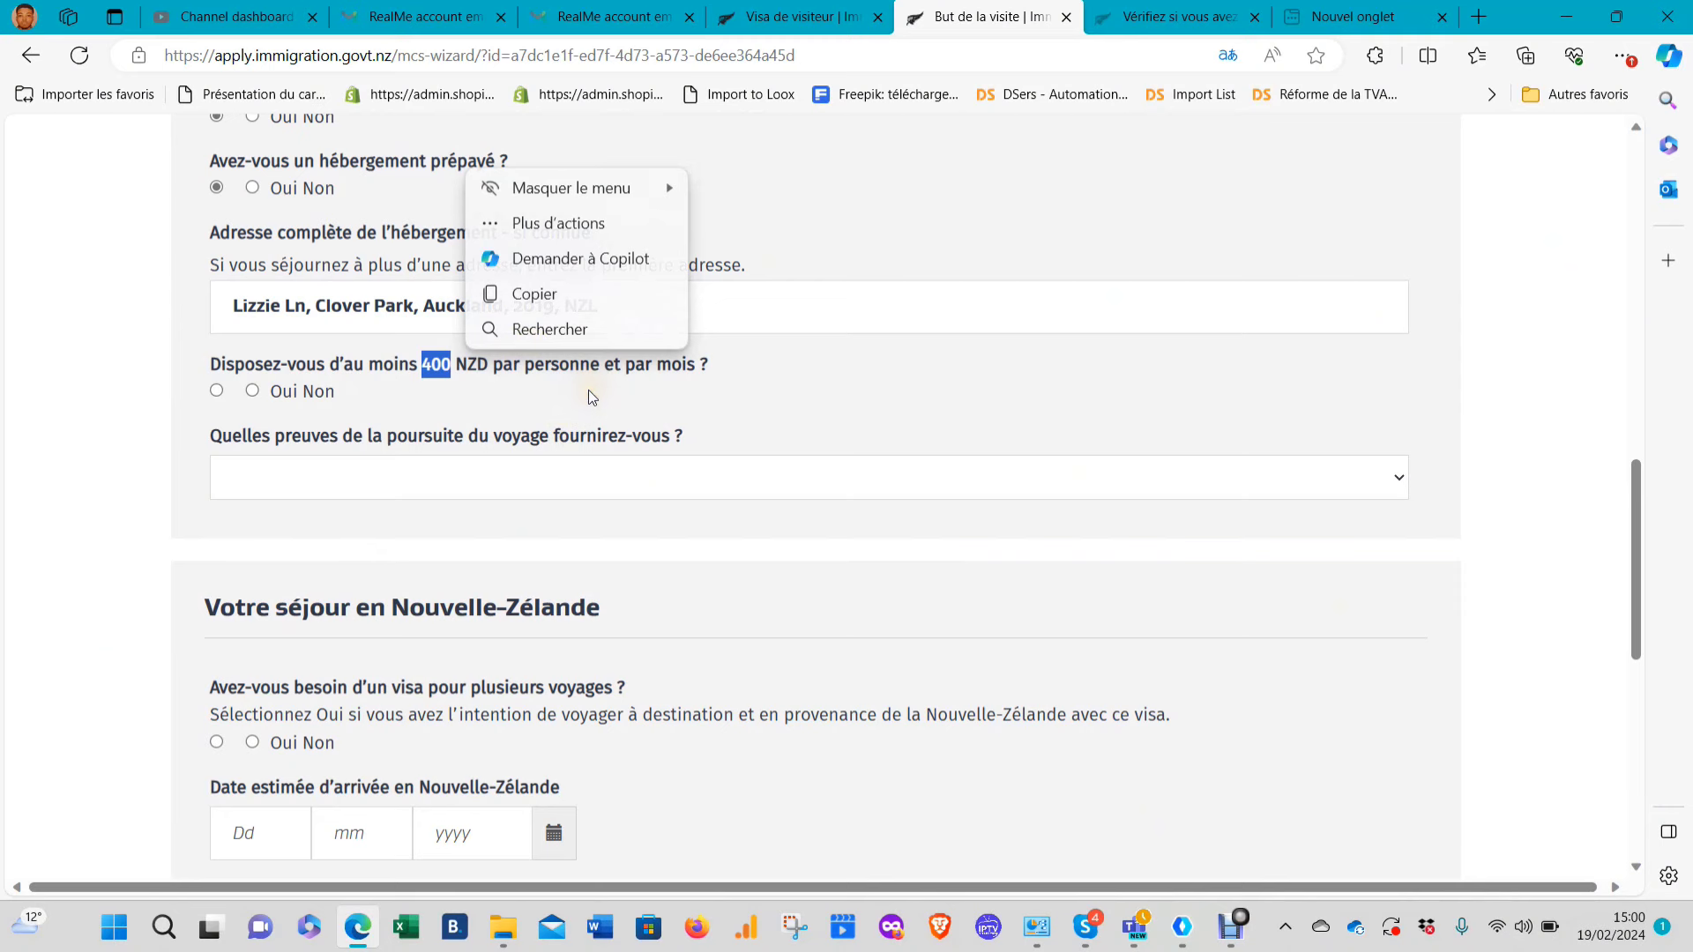
drag(269, 352, 264, 361)
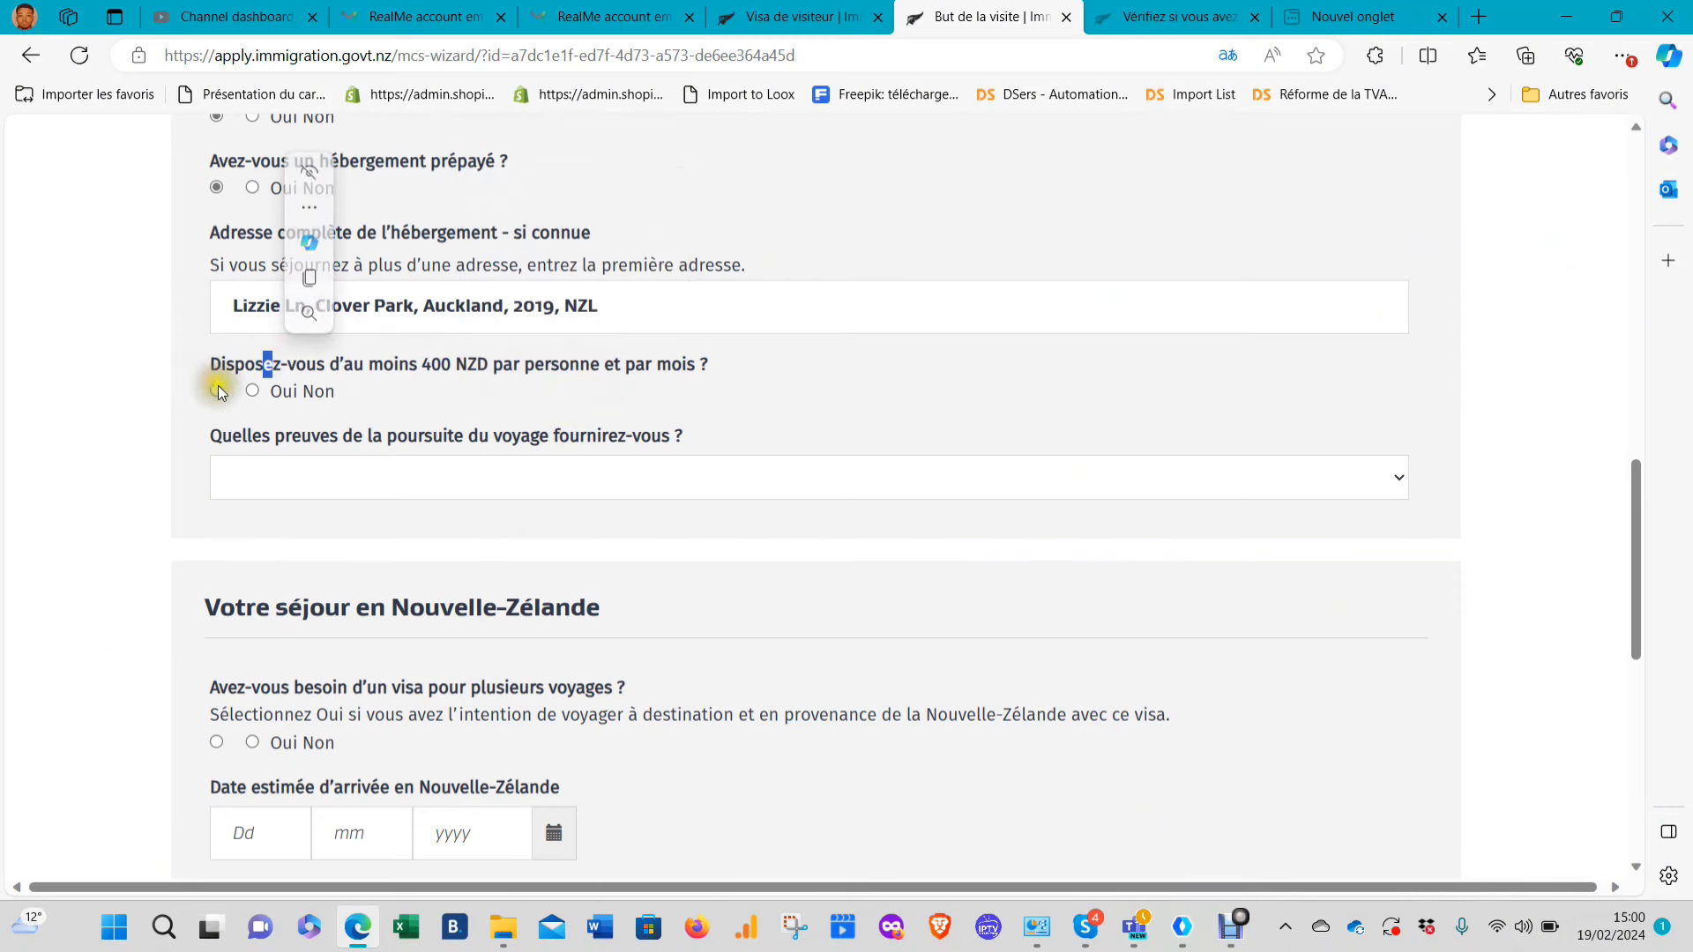
click(216, 390)
click(177, 399)
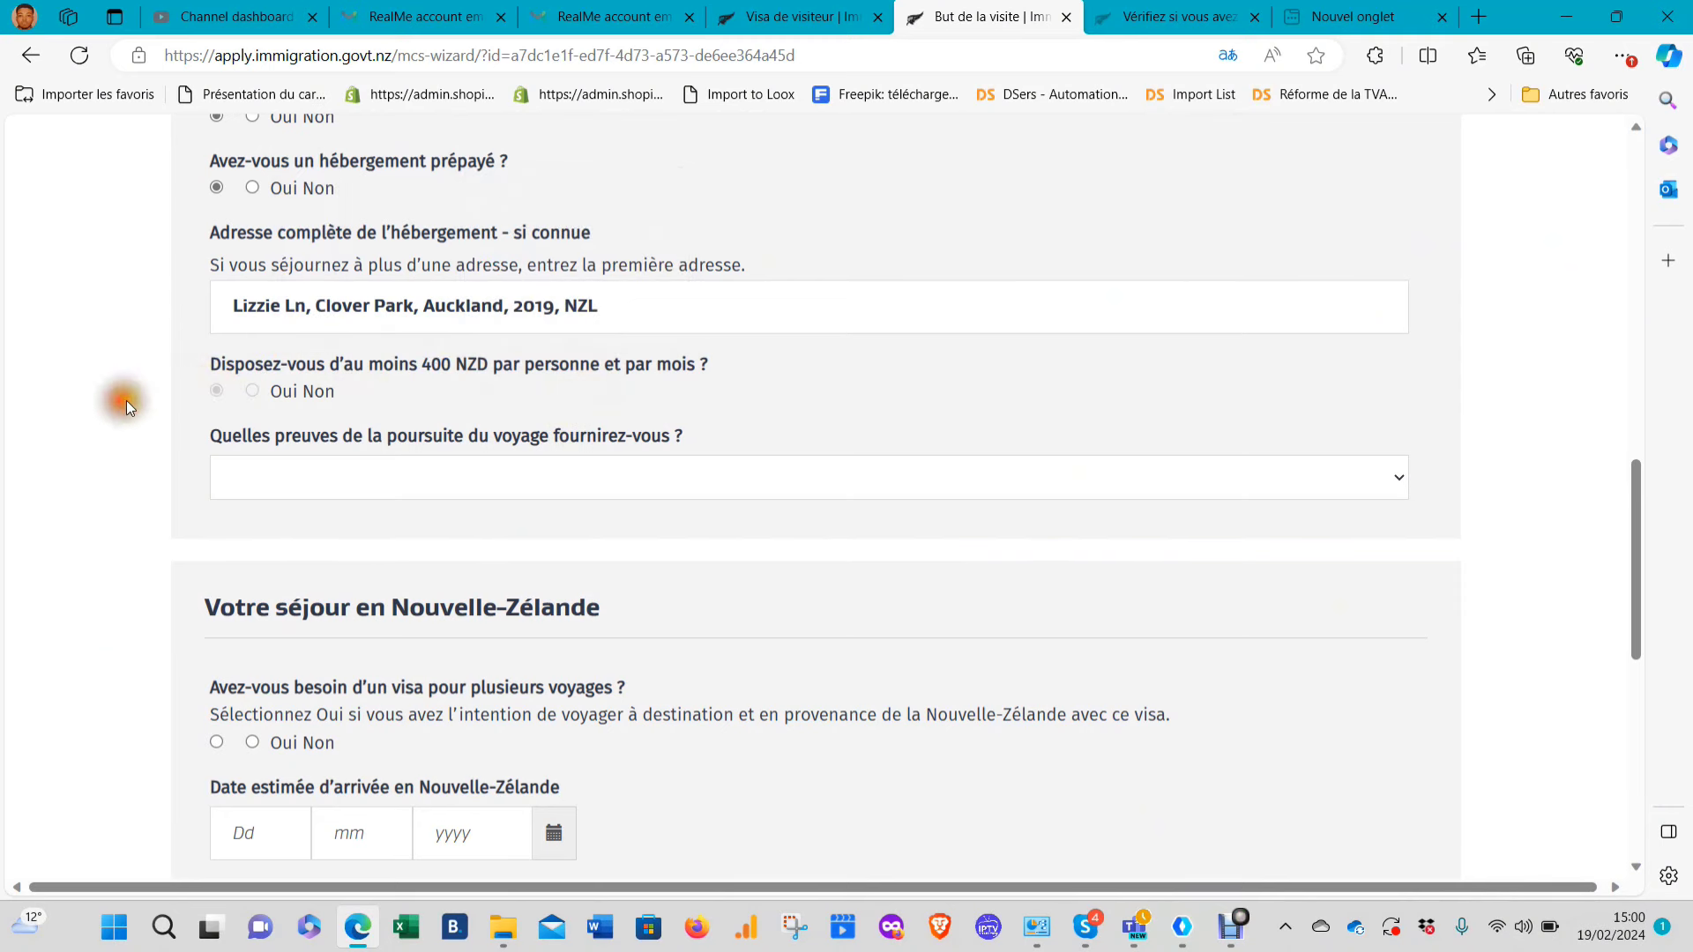
Choose 'I have sufficient funds to purchase travel' as the onward-travel evidence
click(425, 478)
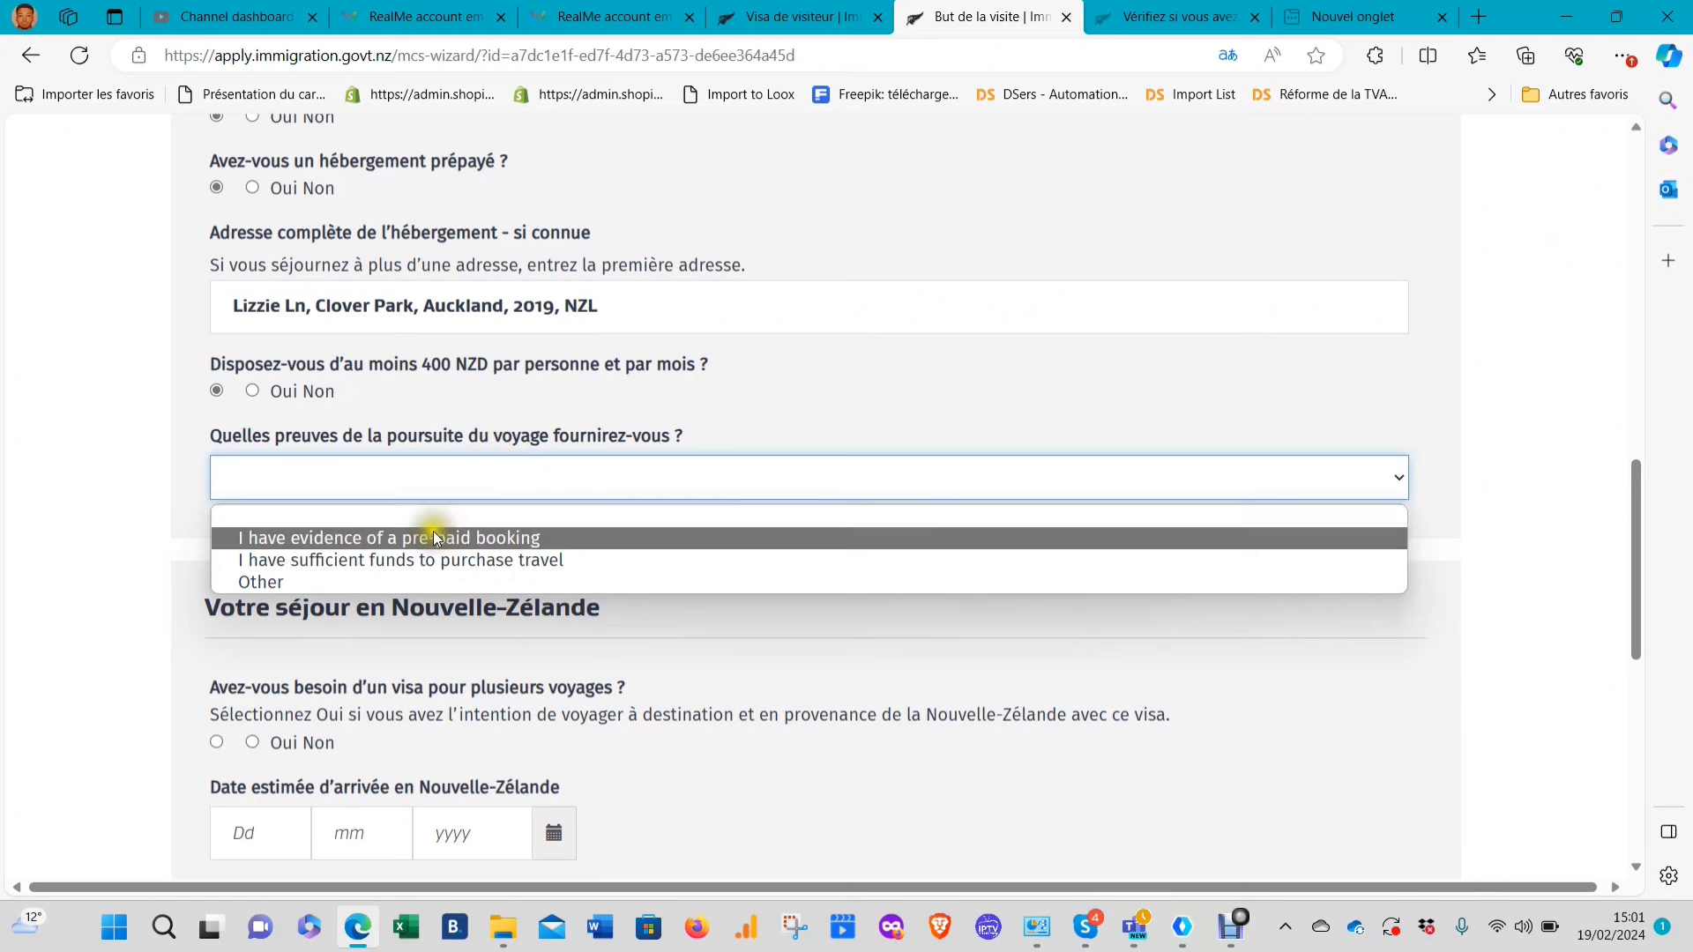
click(387, 578)
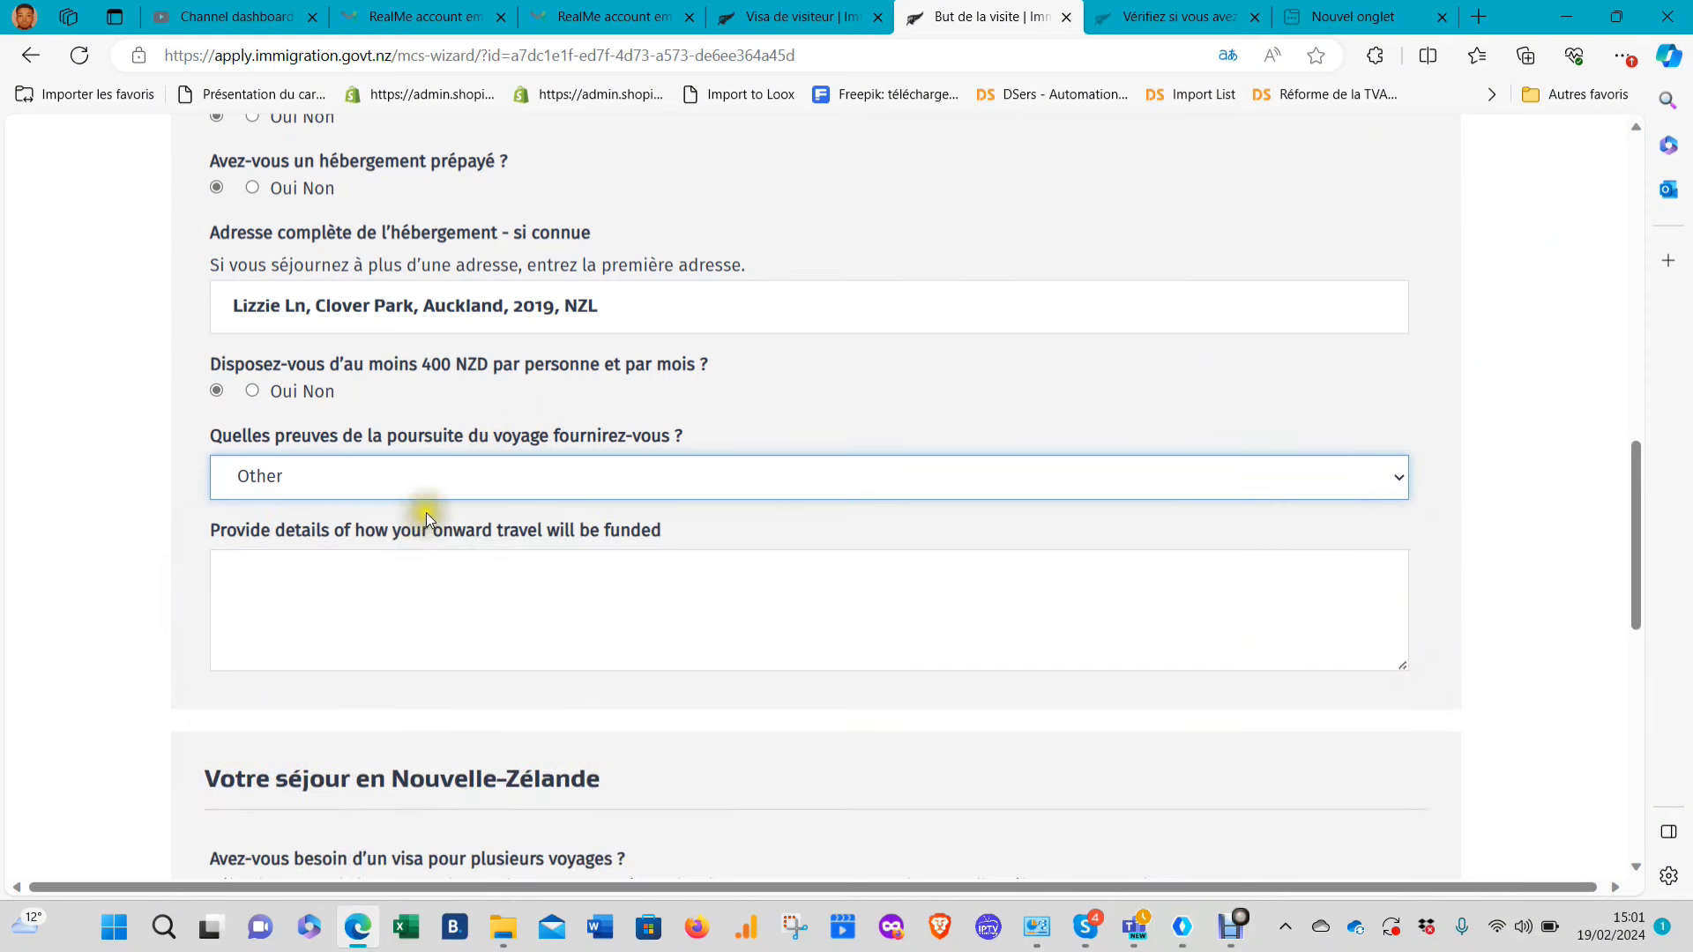
click(422, 489)
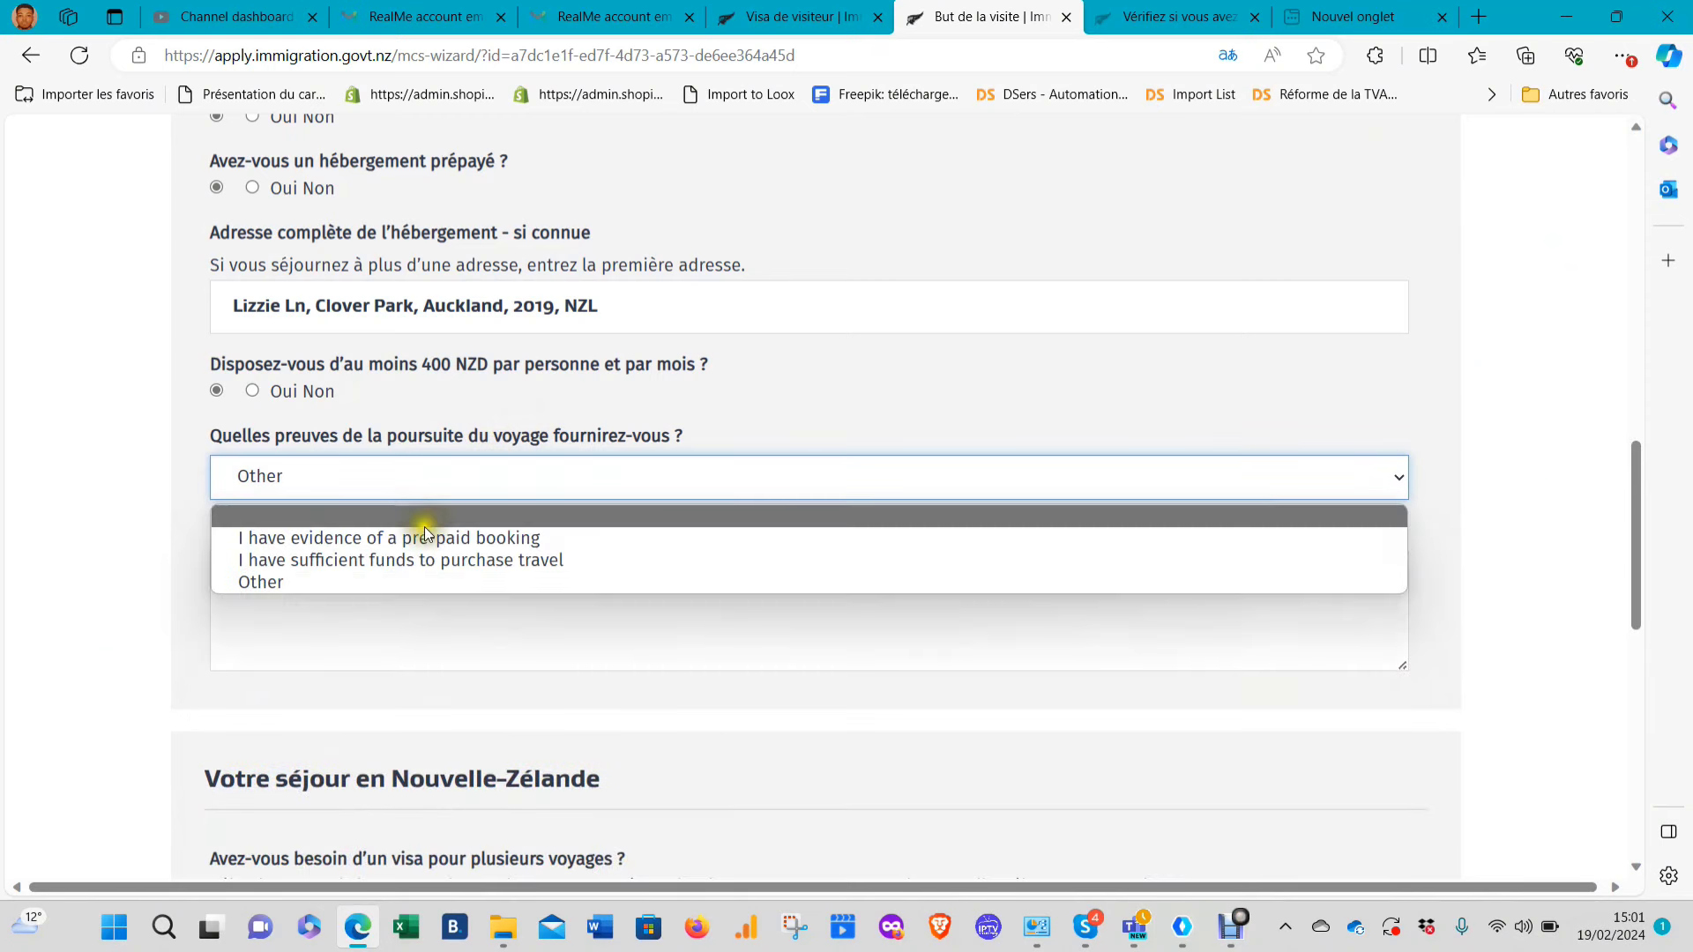
click(118, 574)
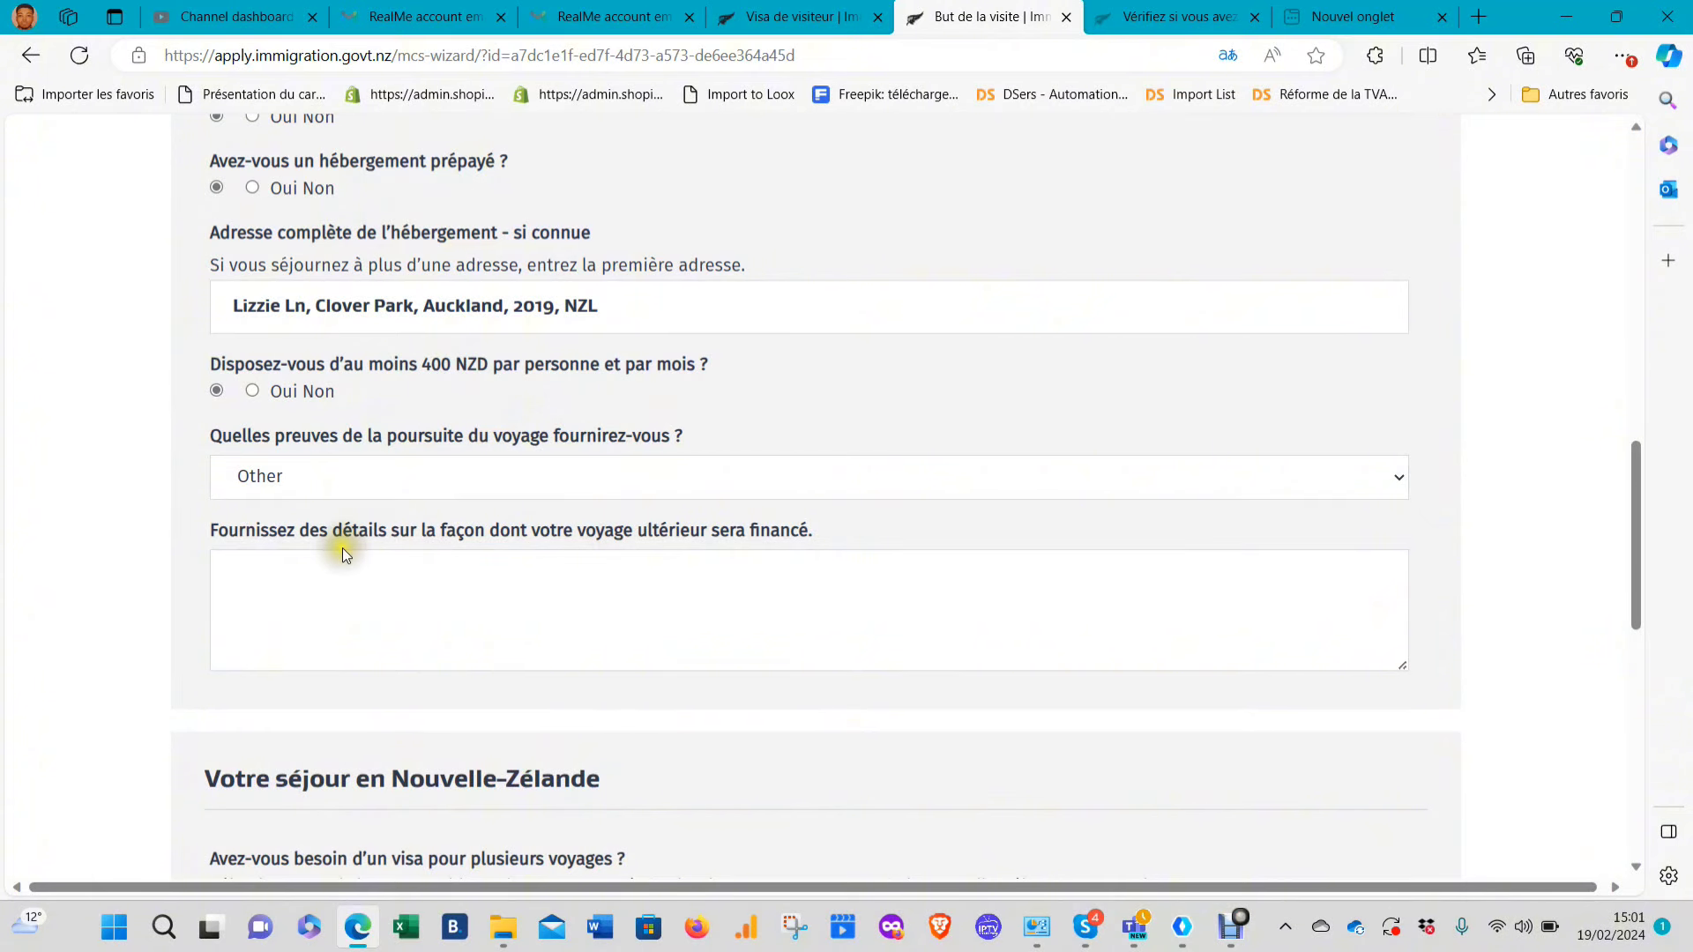
click(447, 478)
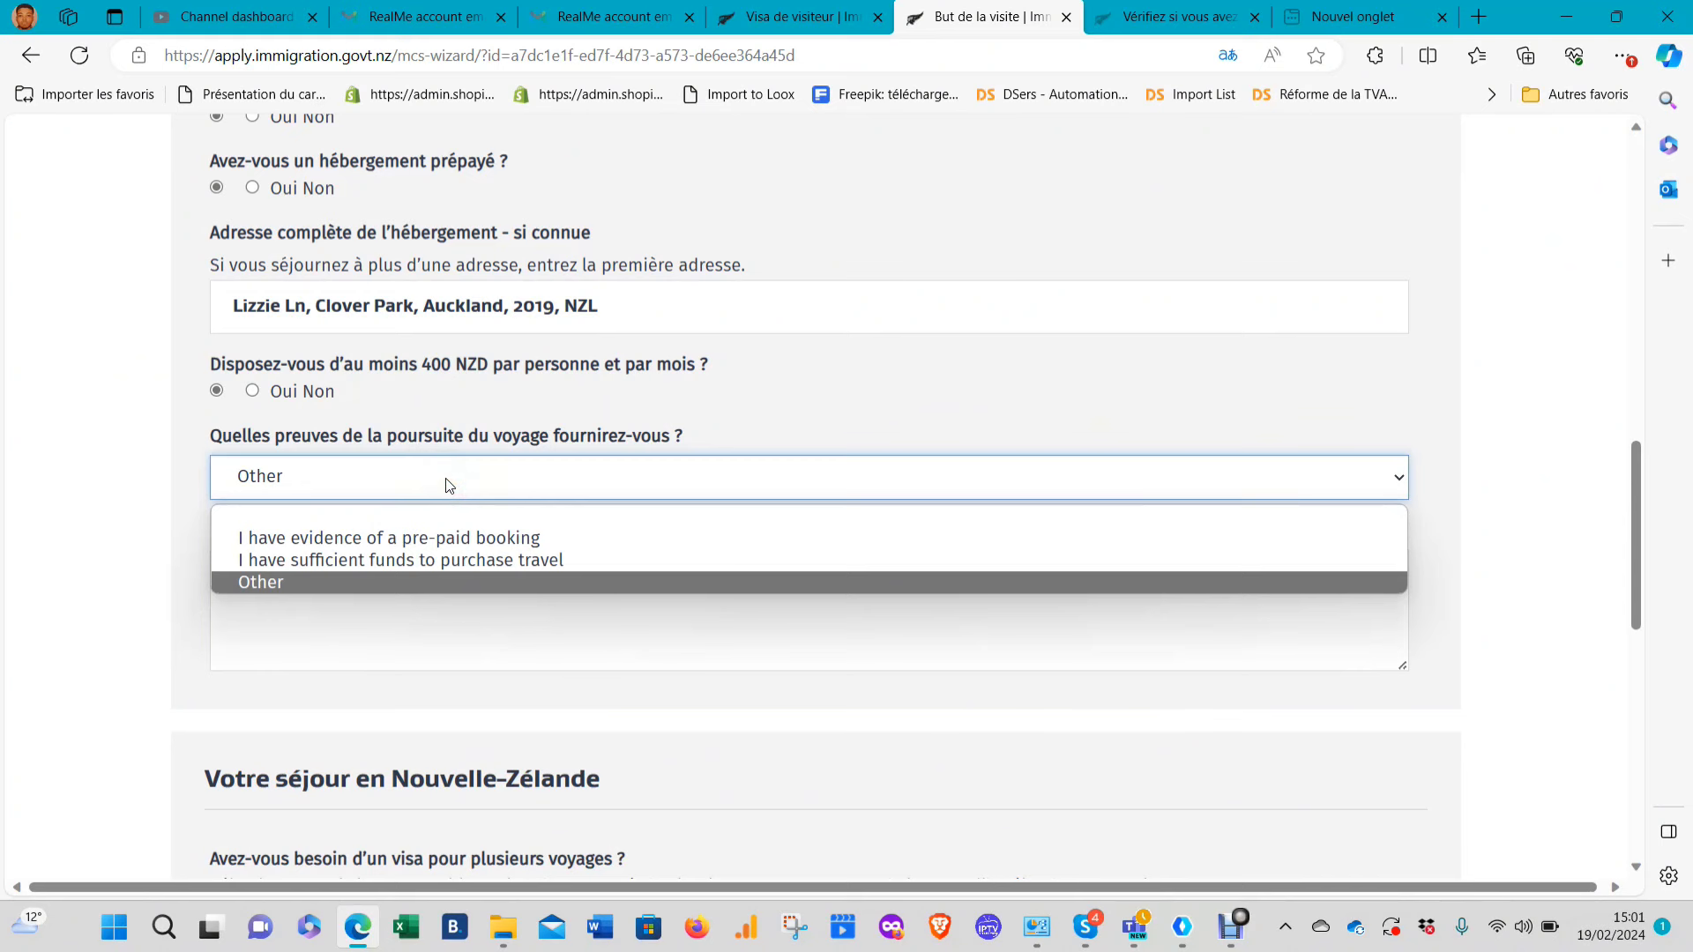
click(452, 561)
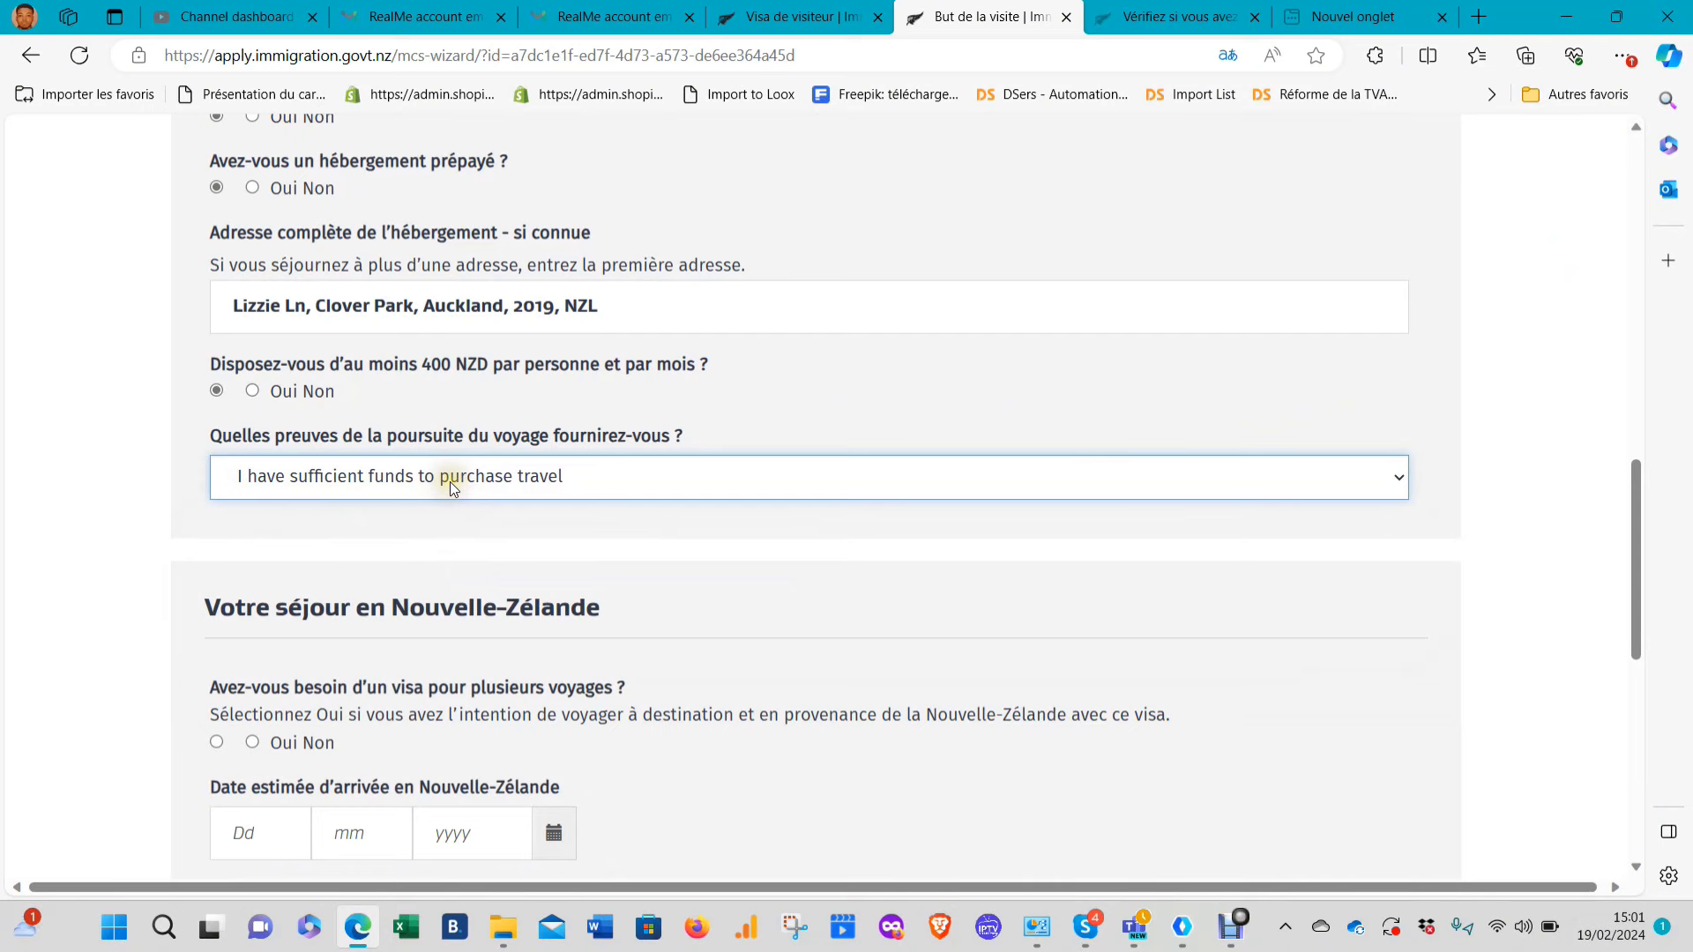
click(610, 419)
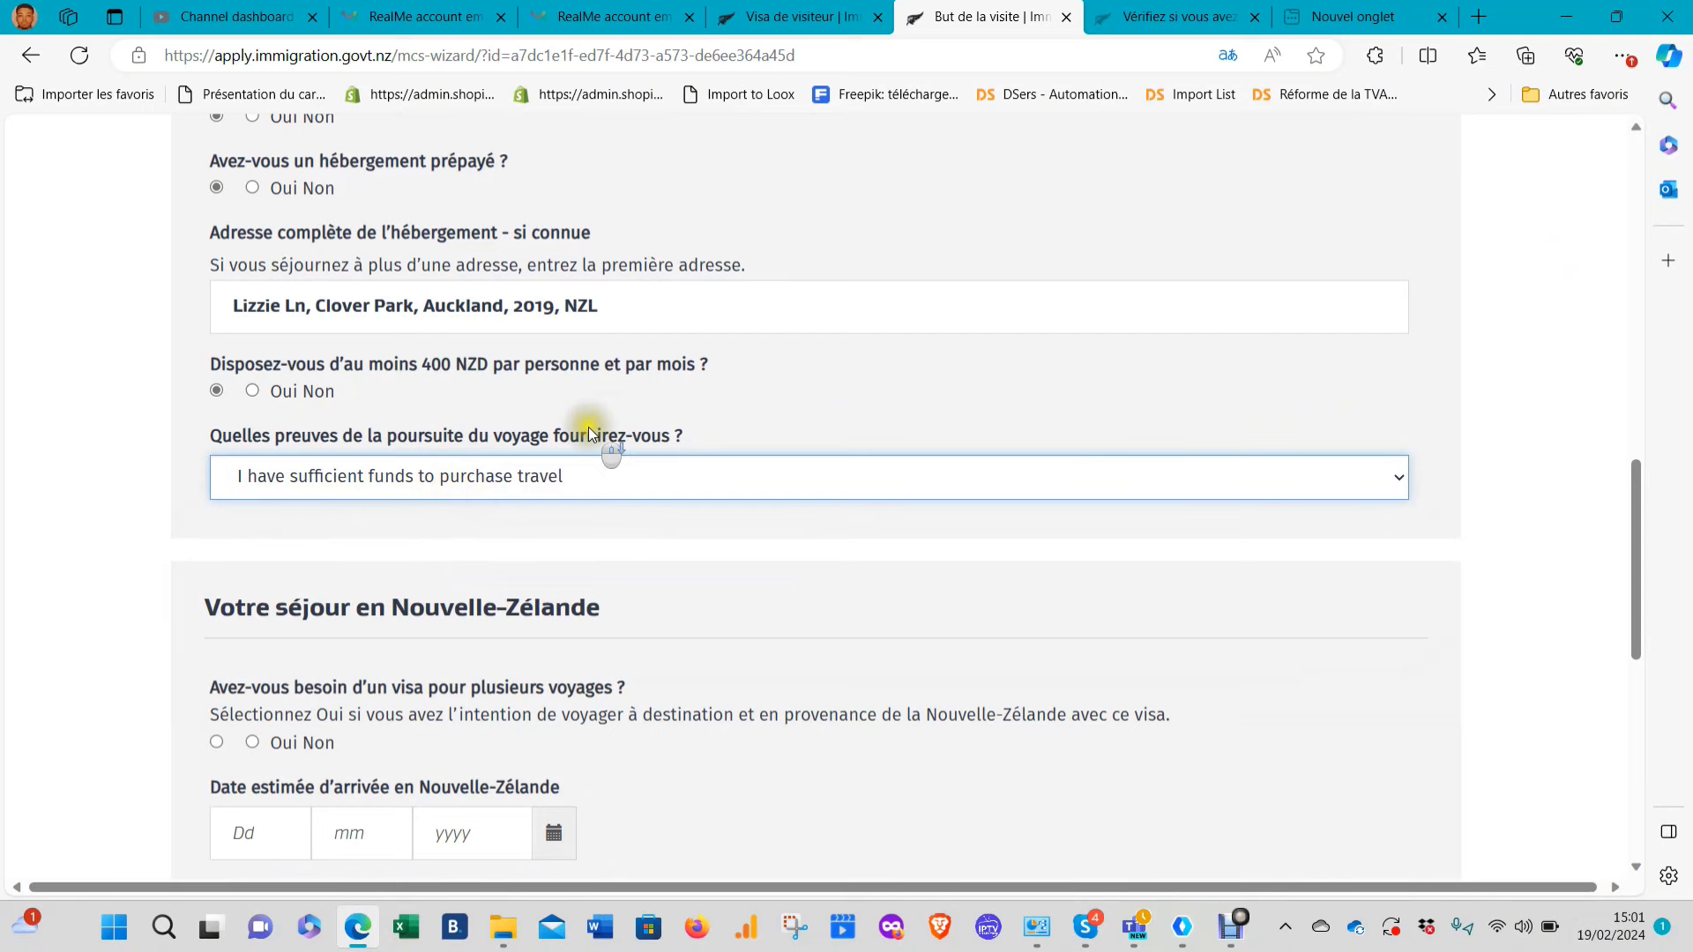
scroll(589, 434, down, 3)
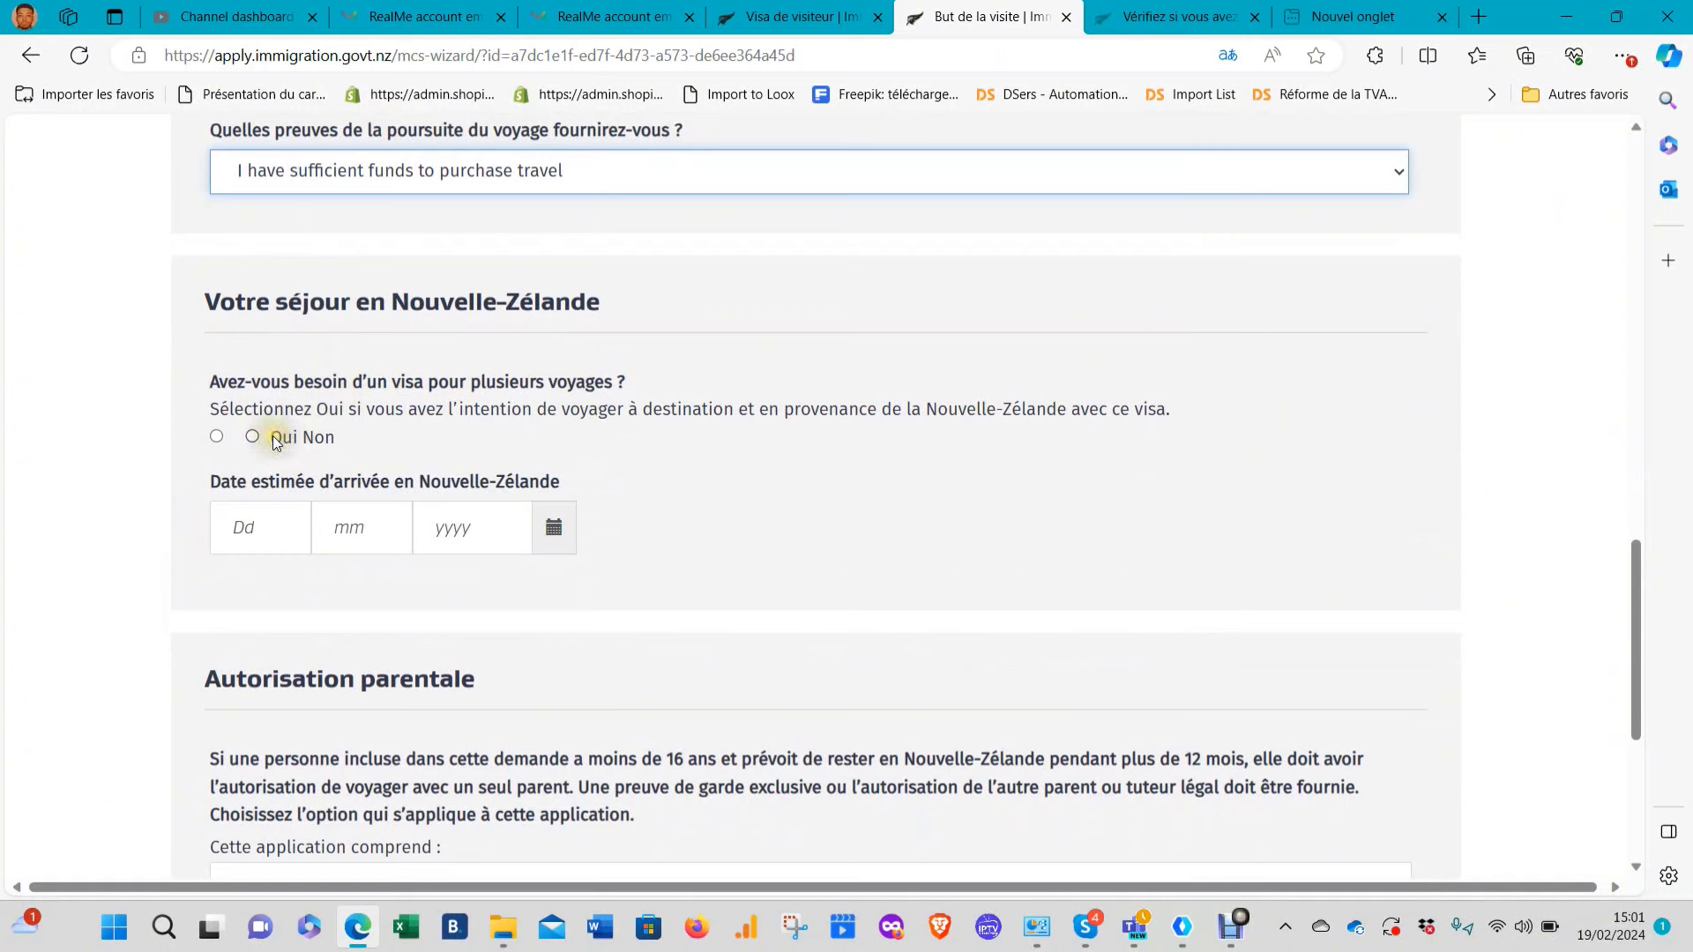
Answer yes to needing a multiple-journey visa and enter stay dates 05/04/2024 to 05/09/2024
click(217, 438)
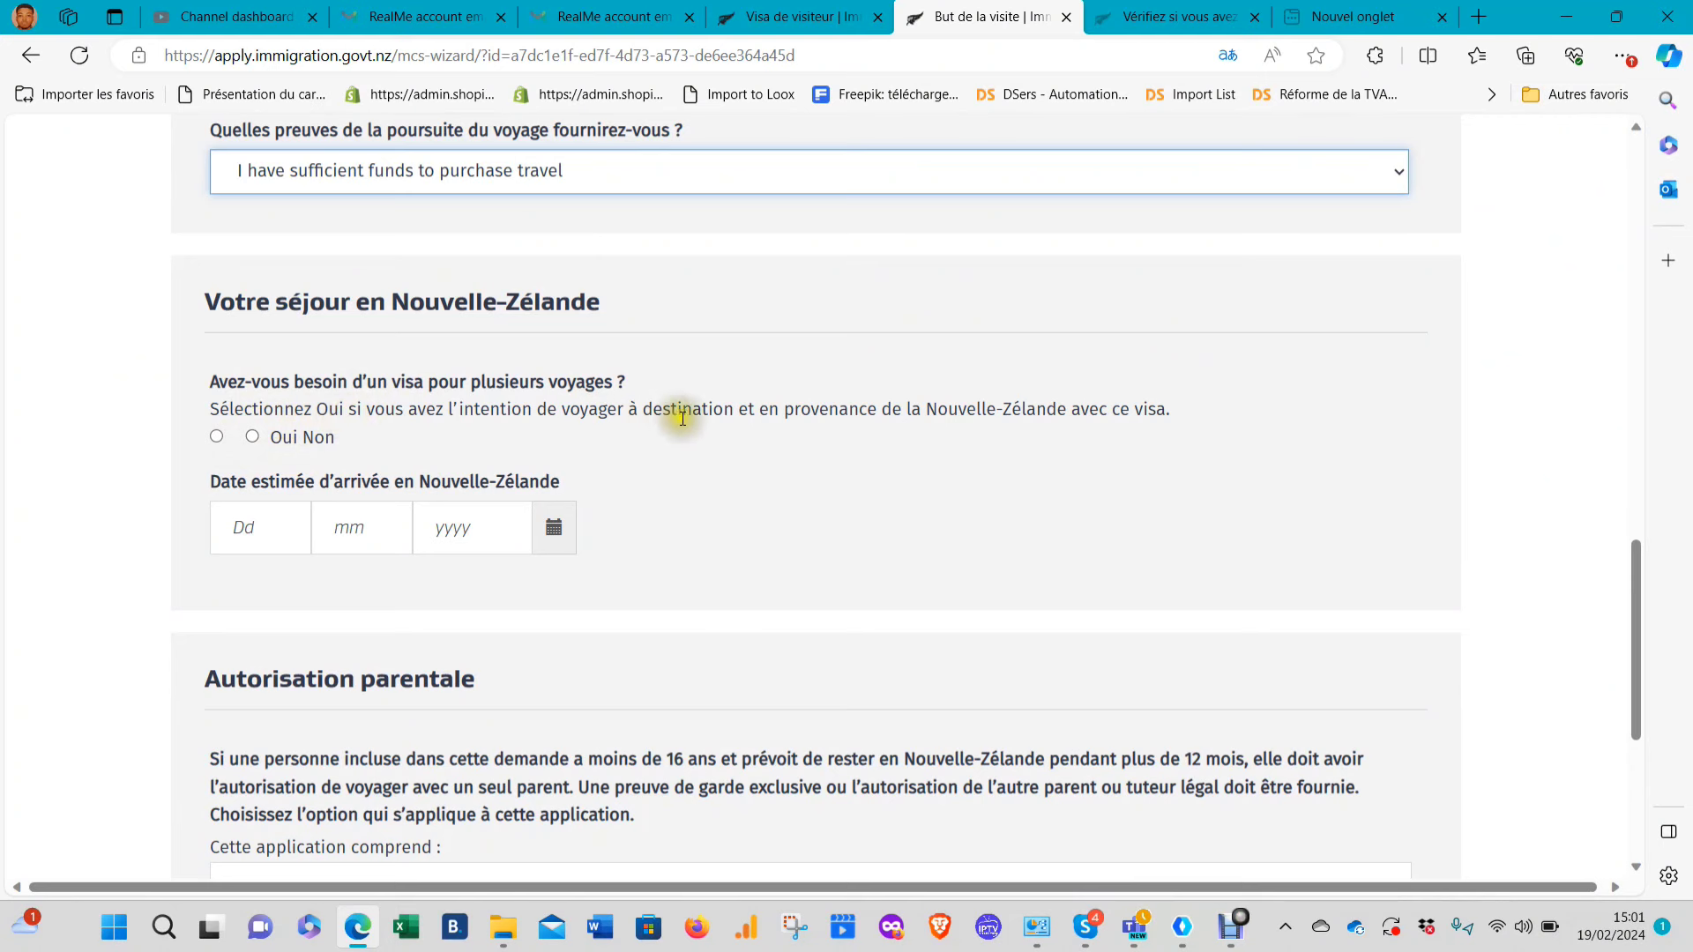
click(214, 436)
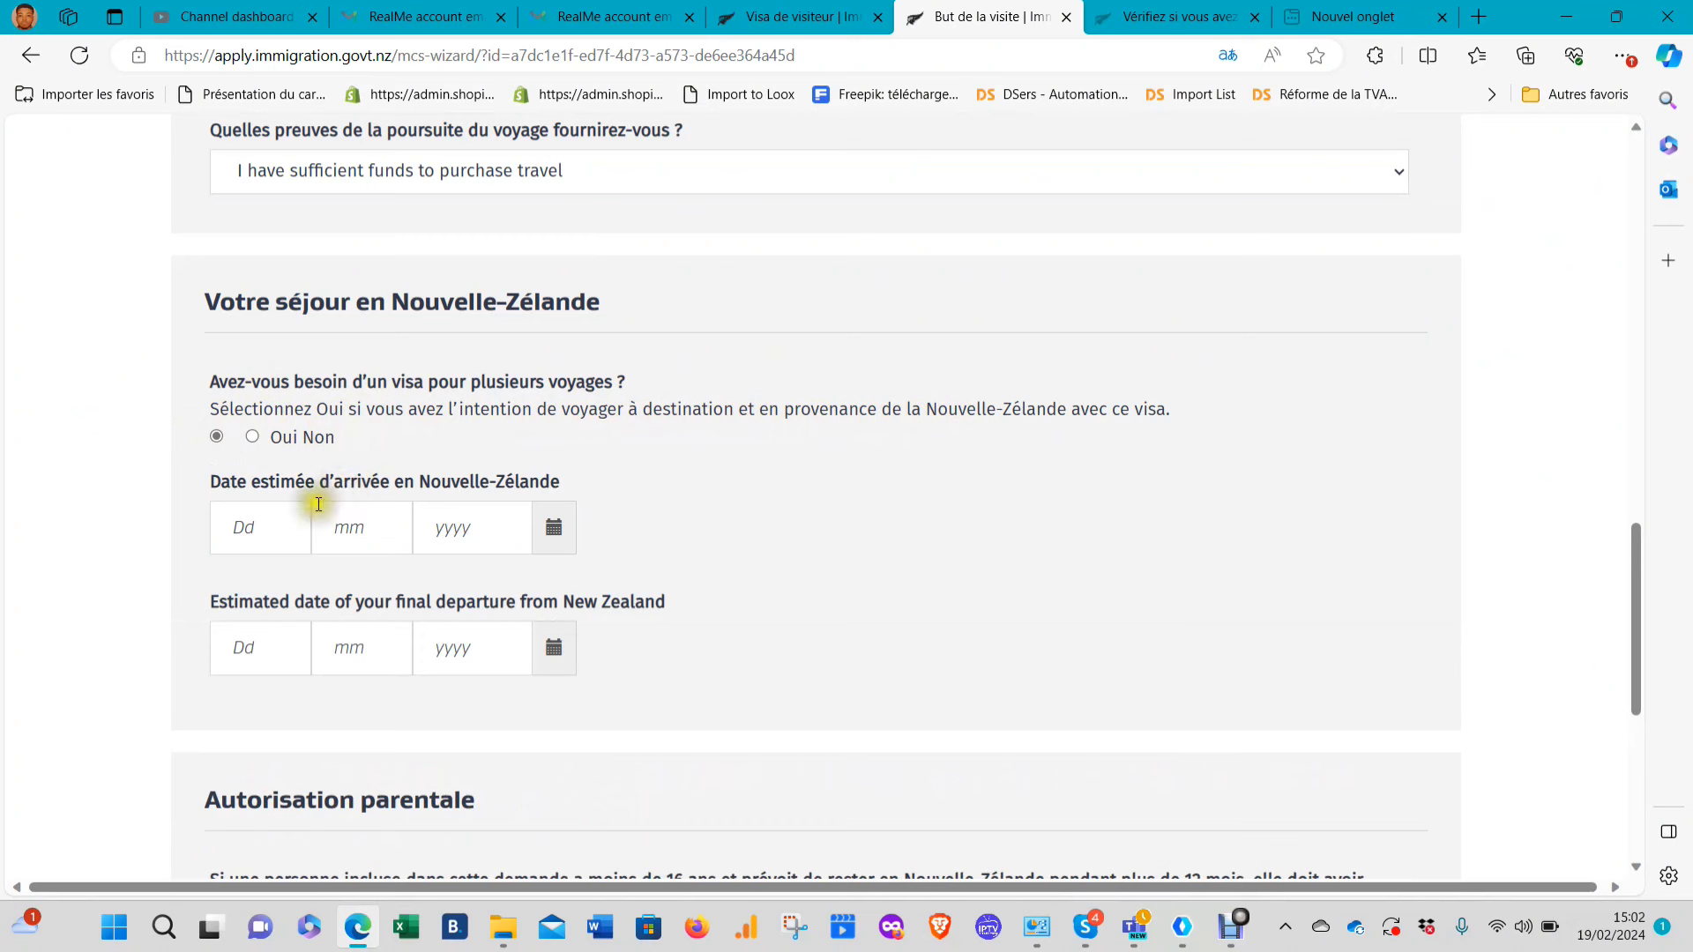
click(273, 525)
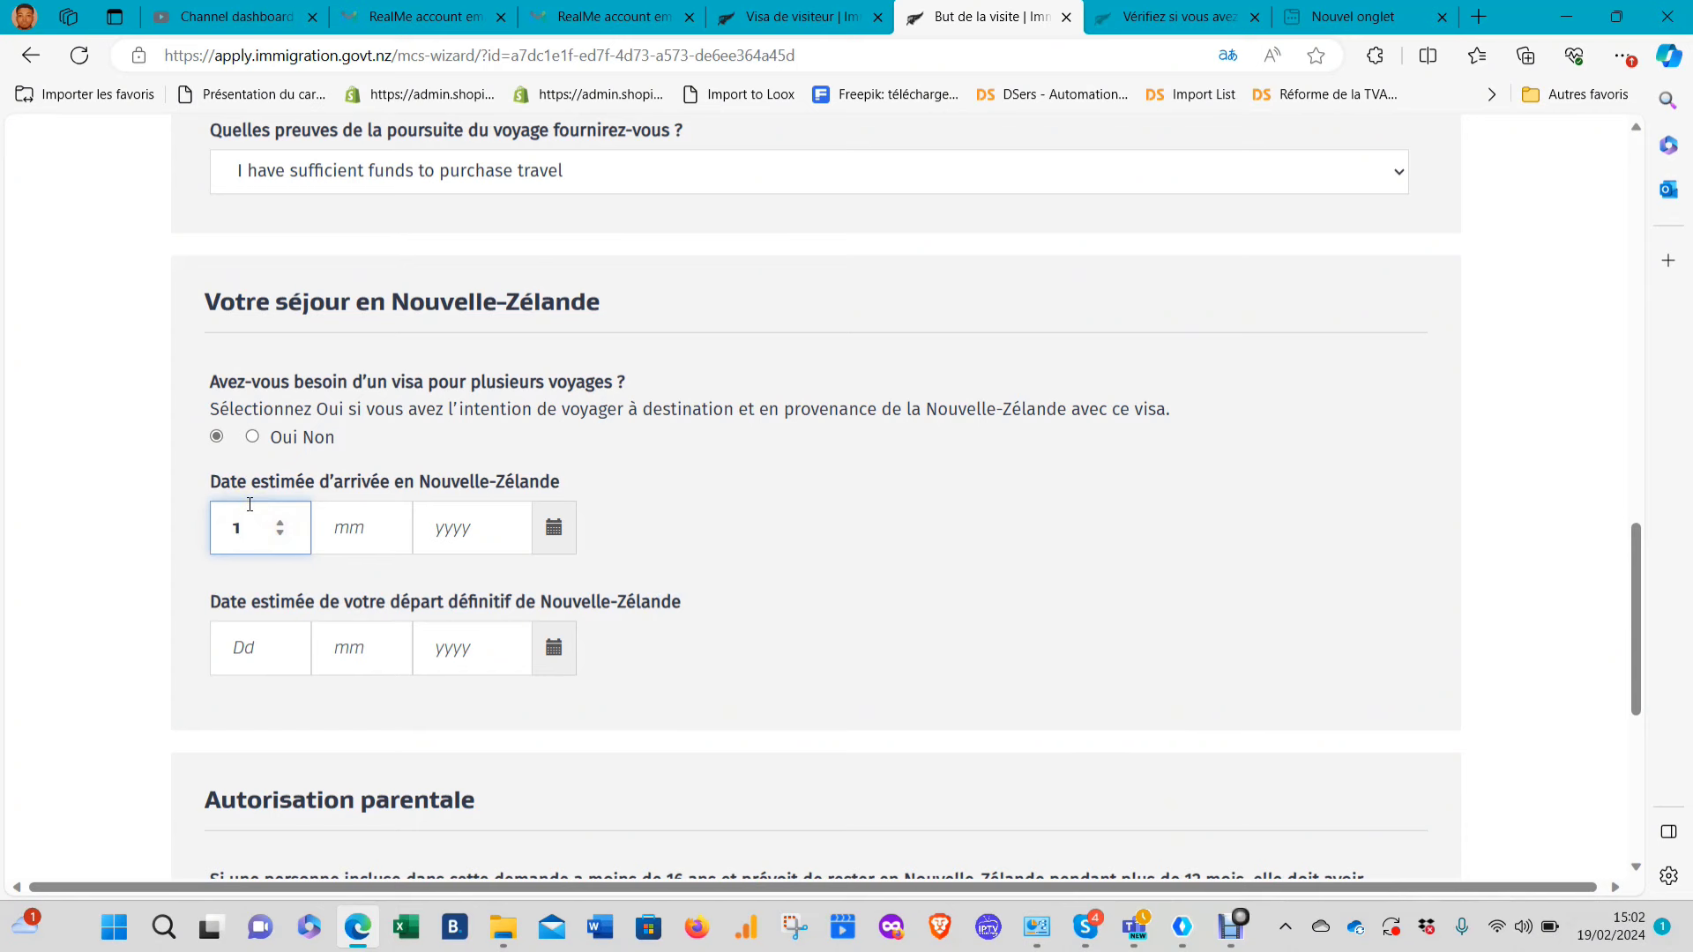
text(0)
key(BackSpace)
key(BackSpace)
text(05042024)
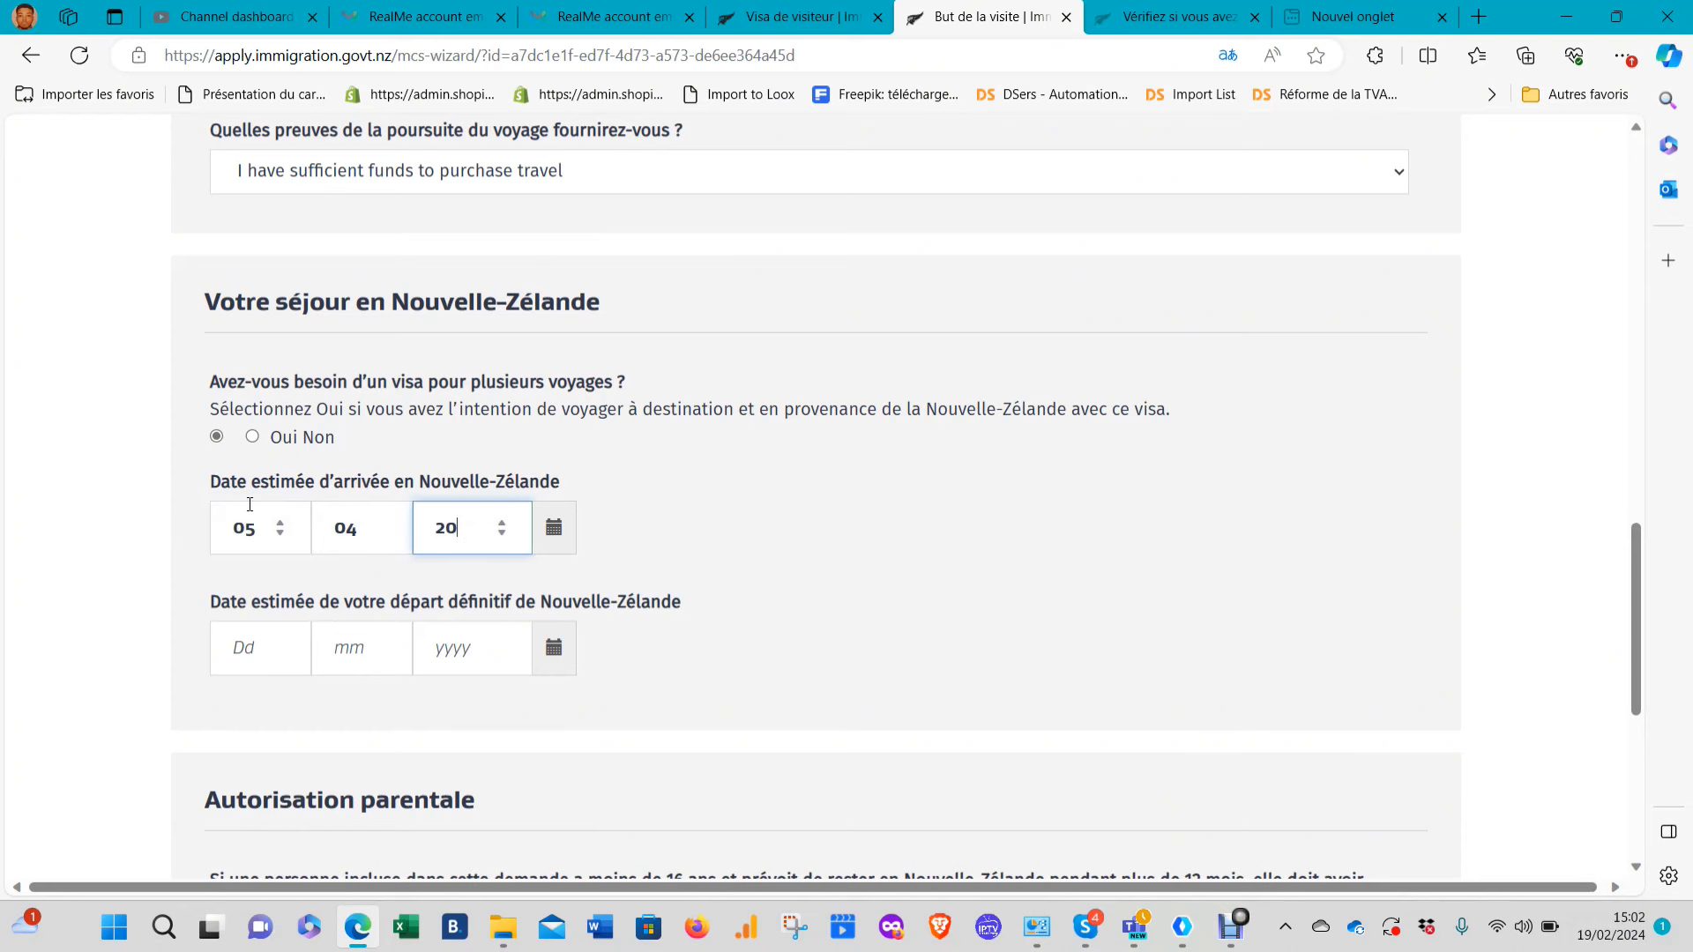
click(241, 648)
text(05)
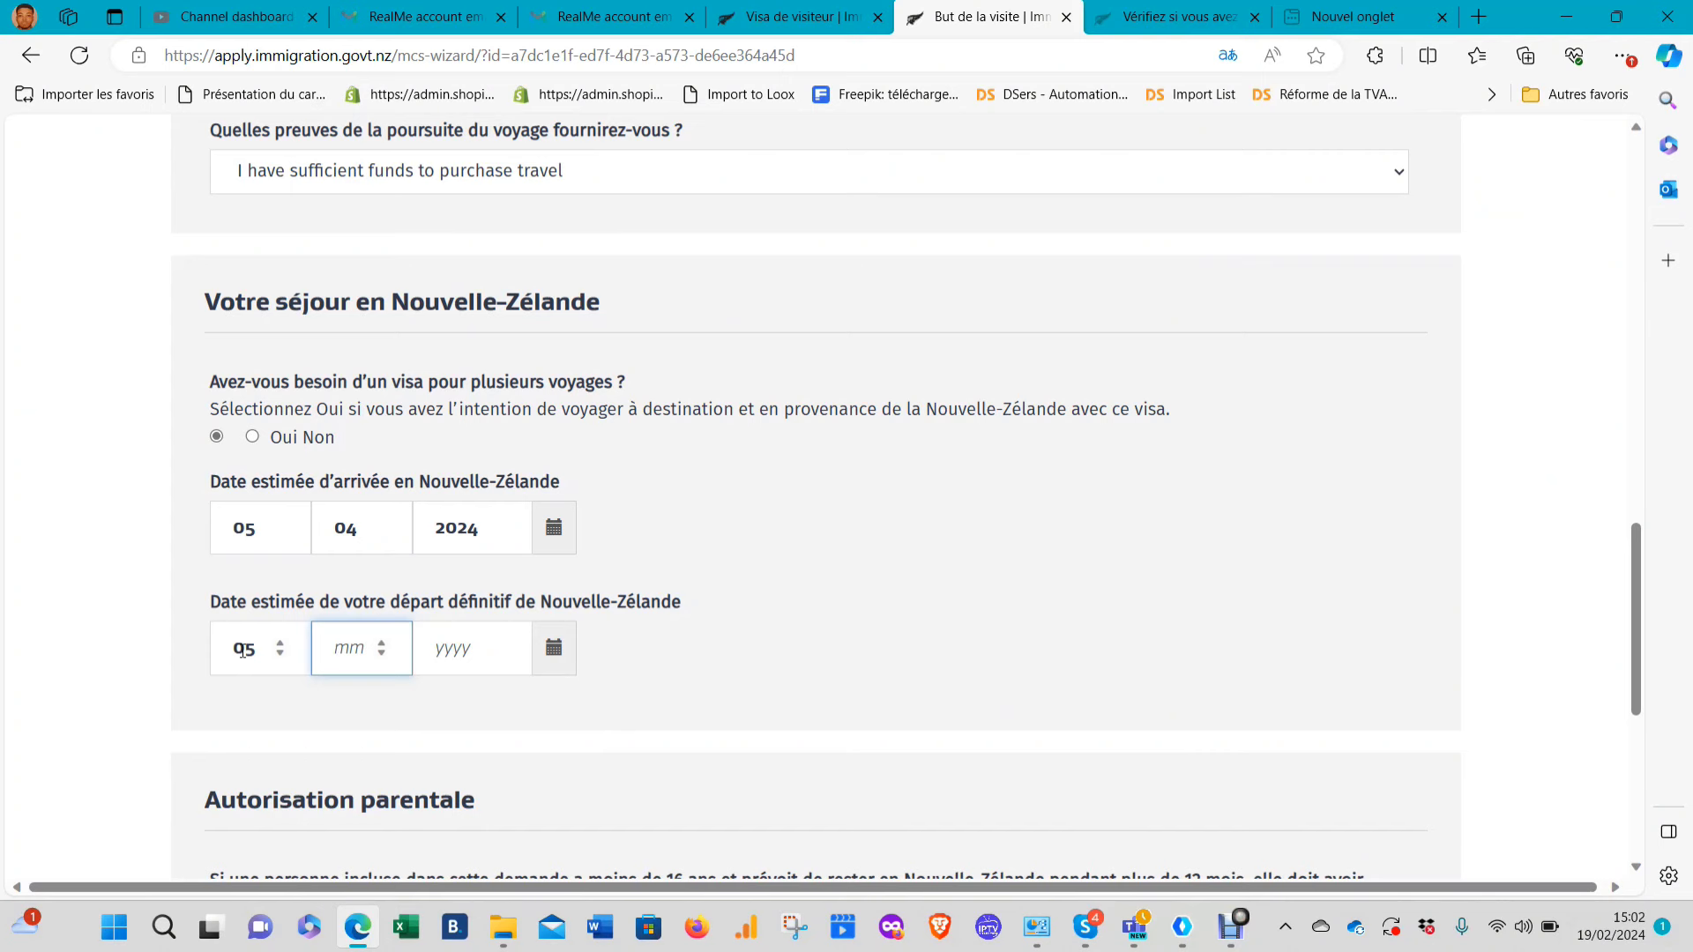
text(091)
text(02)
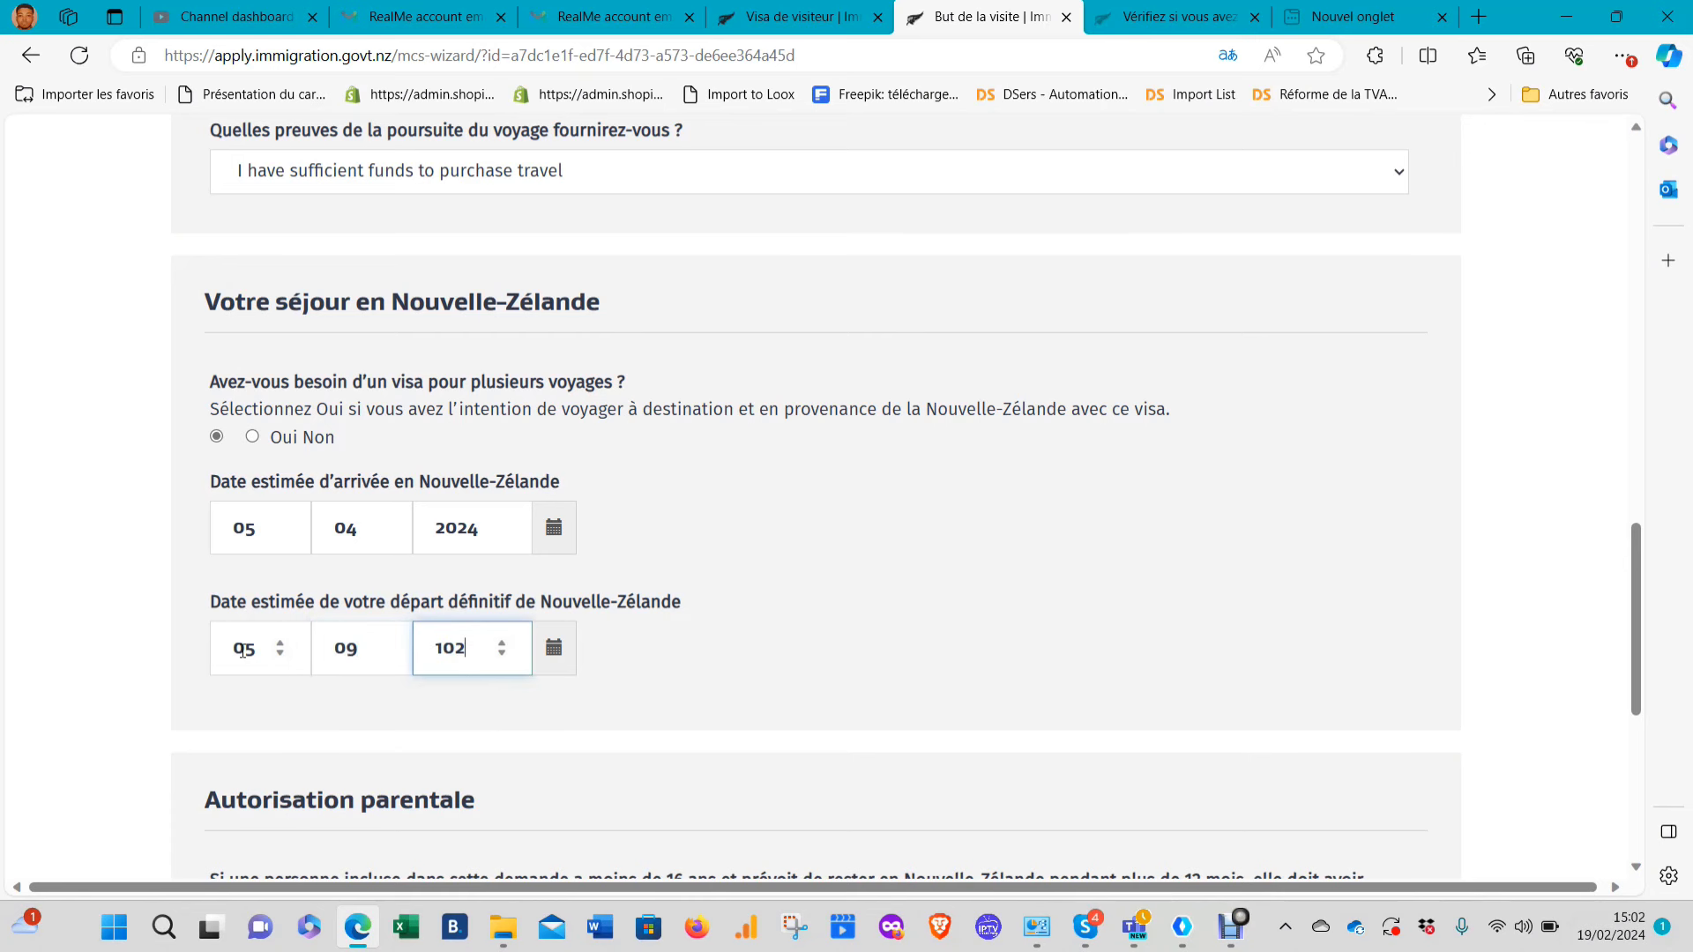
key(BackSpace)
key(BackSpace)
key(BackSpace)
text(2024)
Under parental authorisation, declare that nobody in the application is under 16
scroll(675, 693, down, 3)
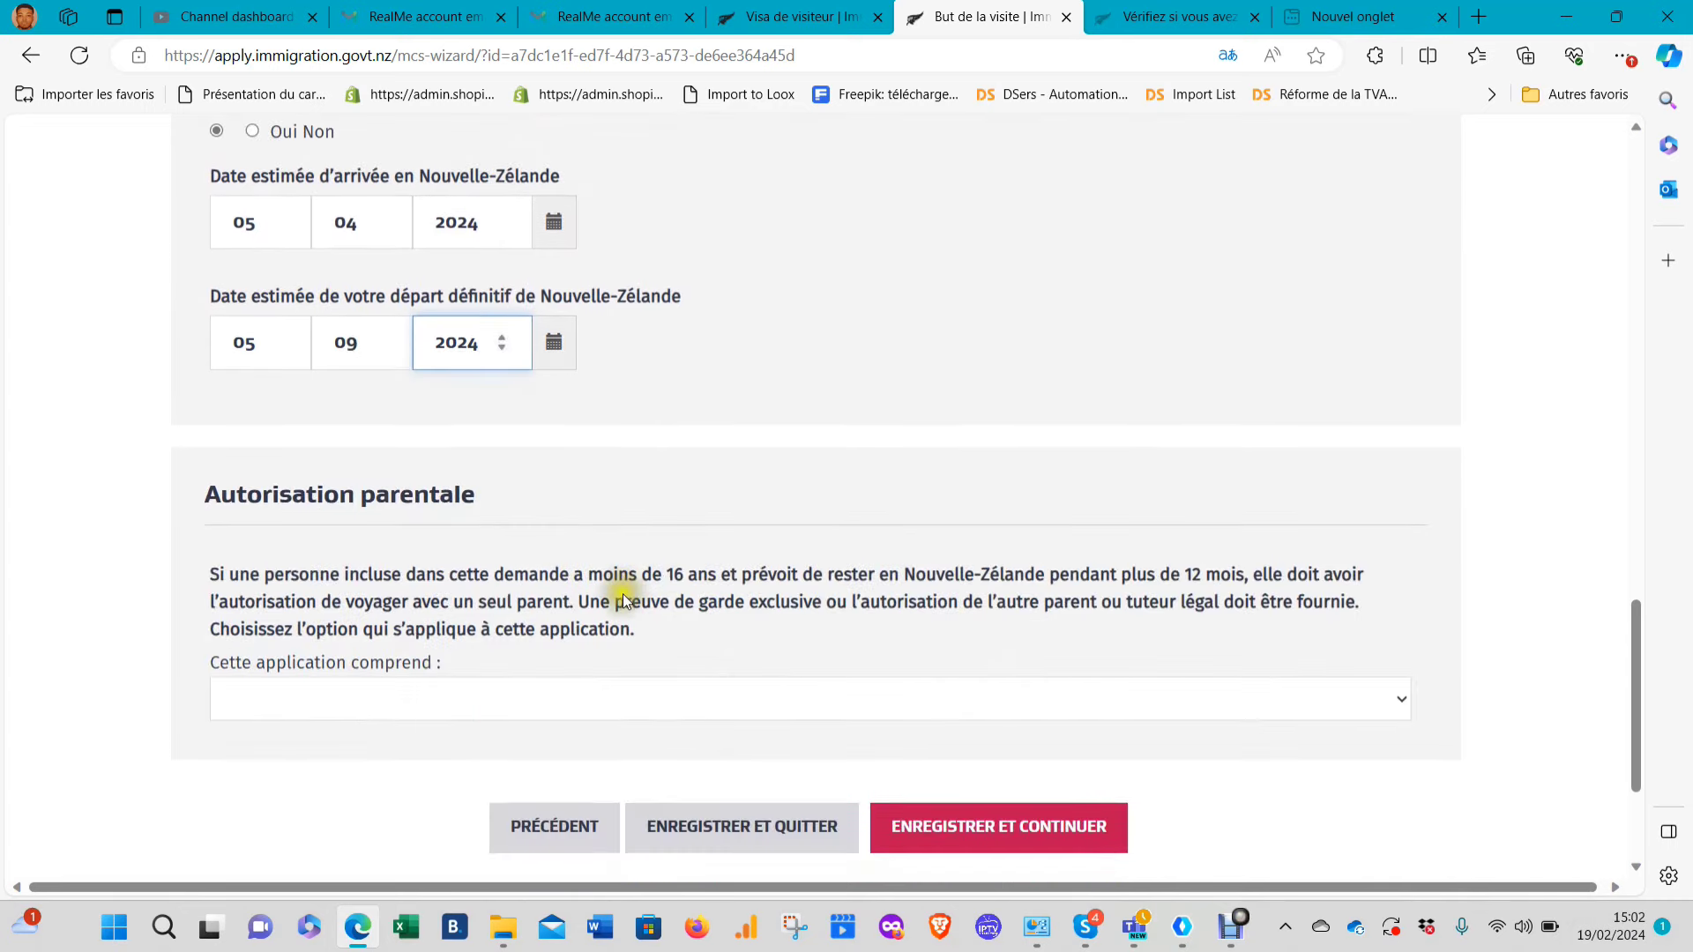
click(407, 685)
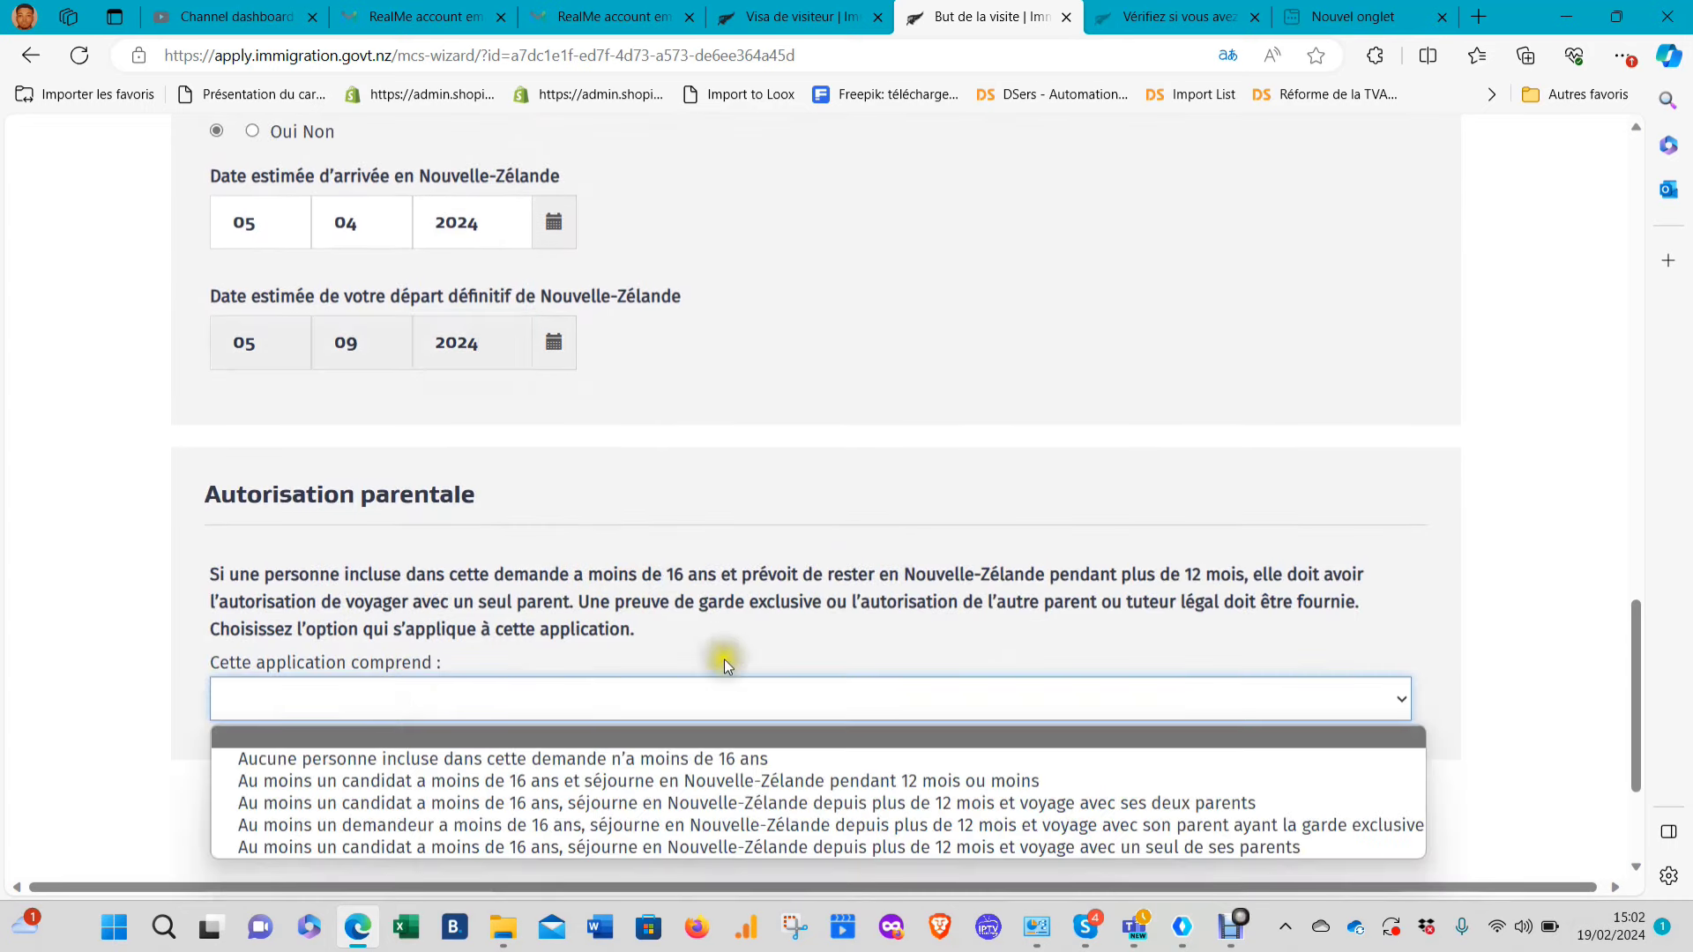
click(463, 759)
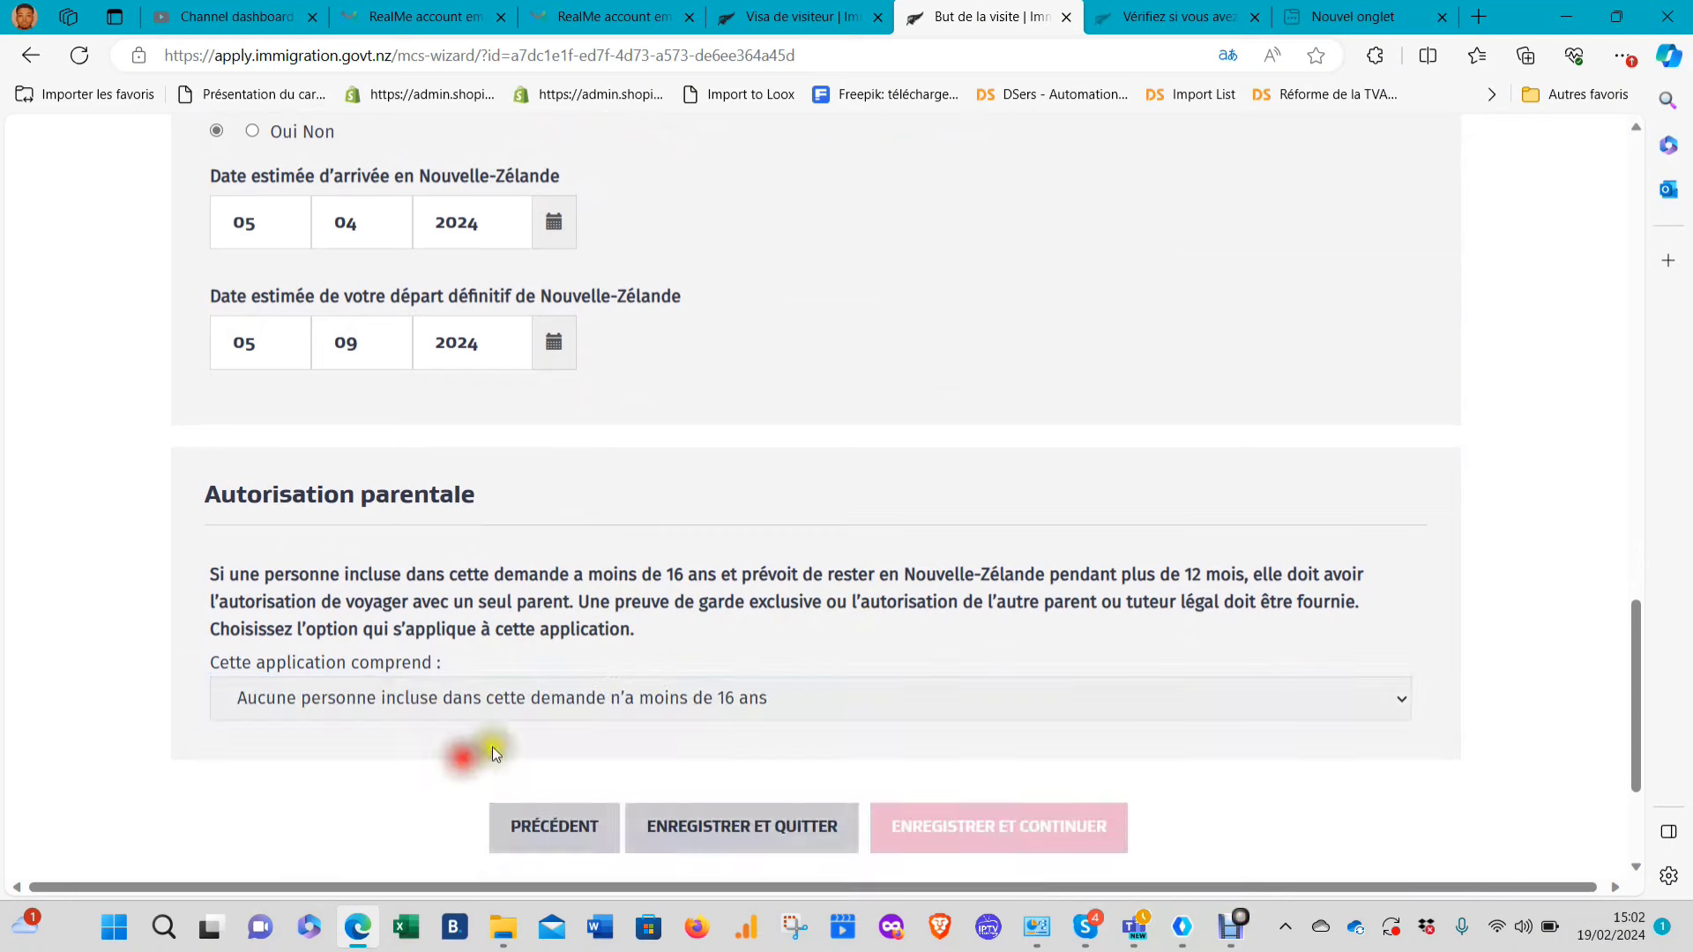
scroll(877, 692, down, 3)
Answer Non to the investigation, deportation and visa-refusal character questions, then save the page
click(983, 593)
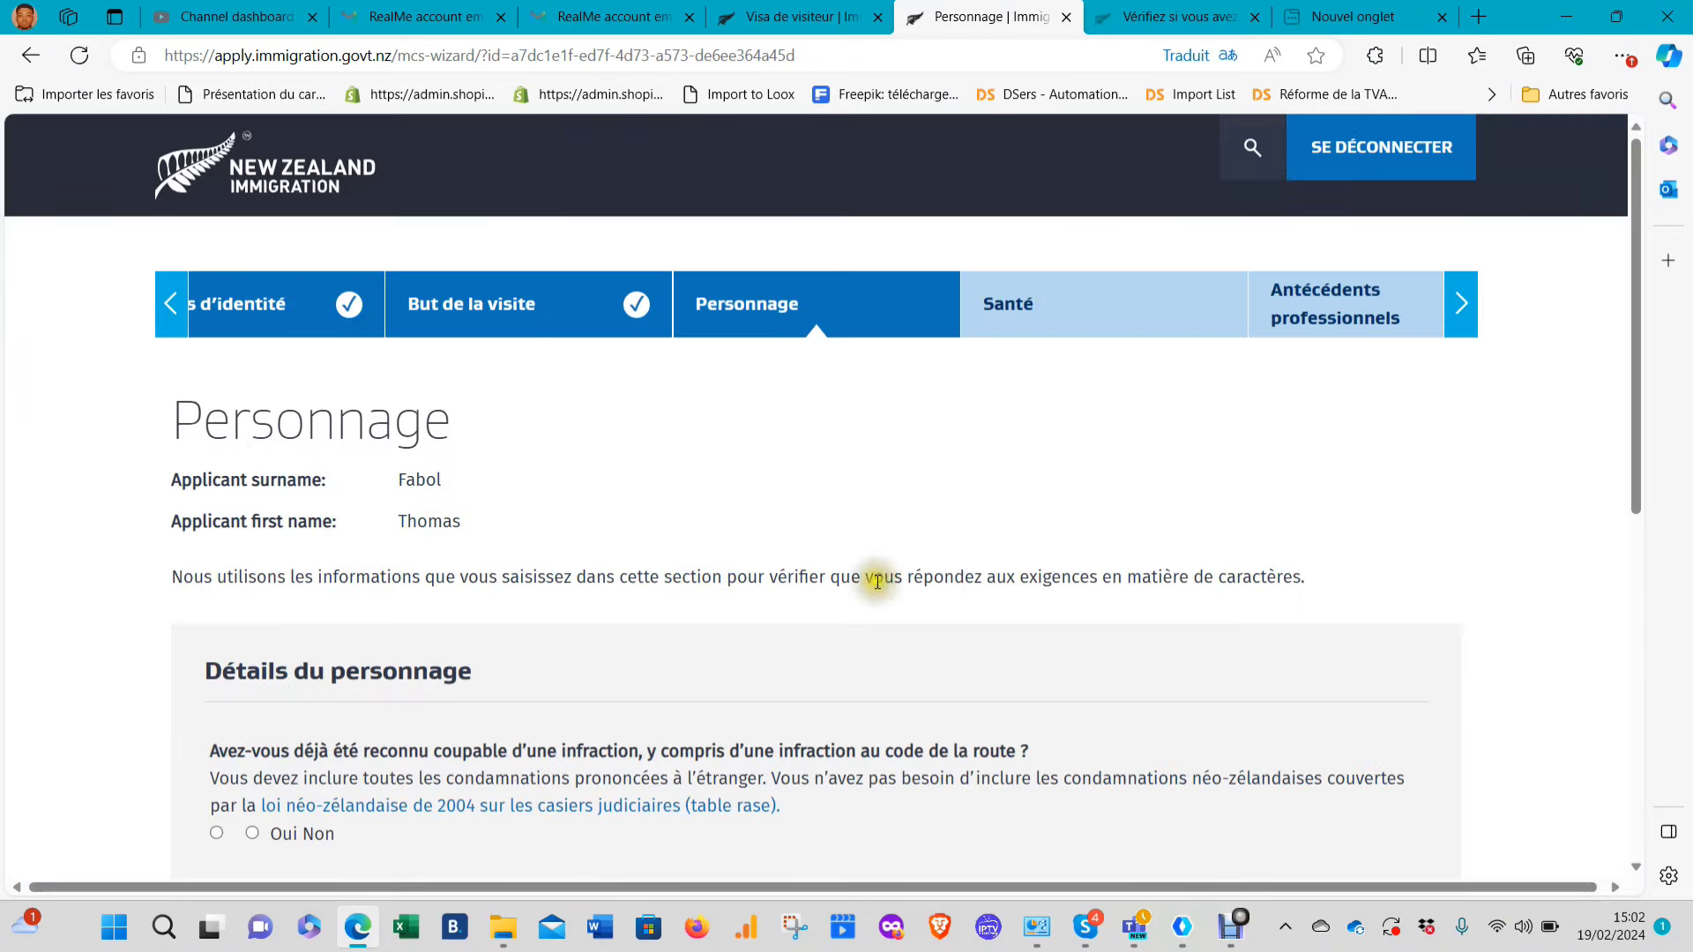
scroll(832, 574, down, 3)
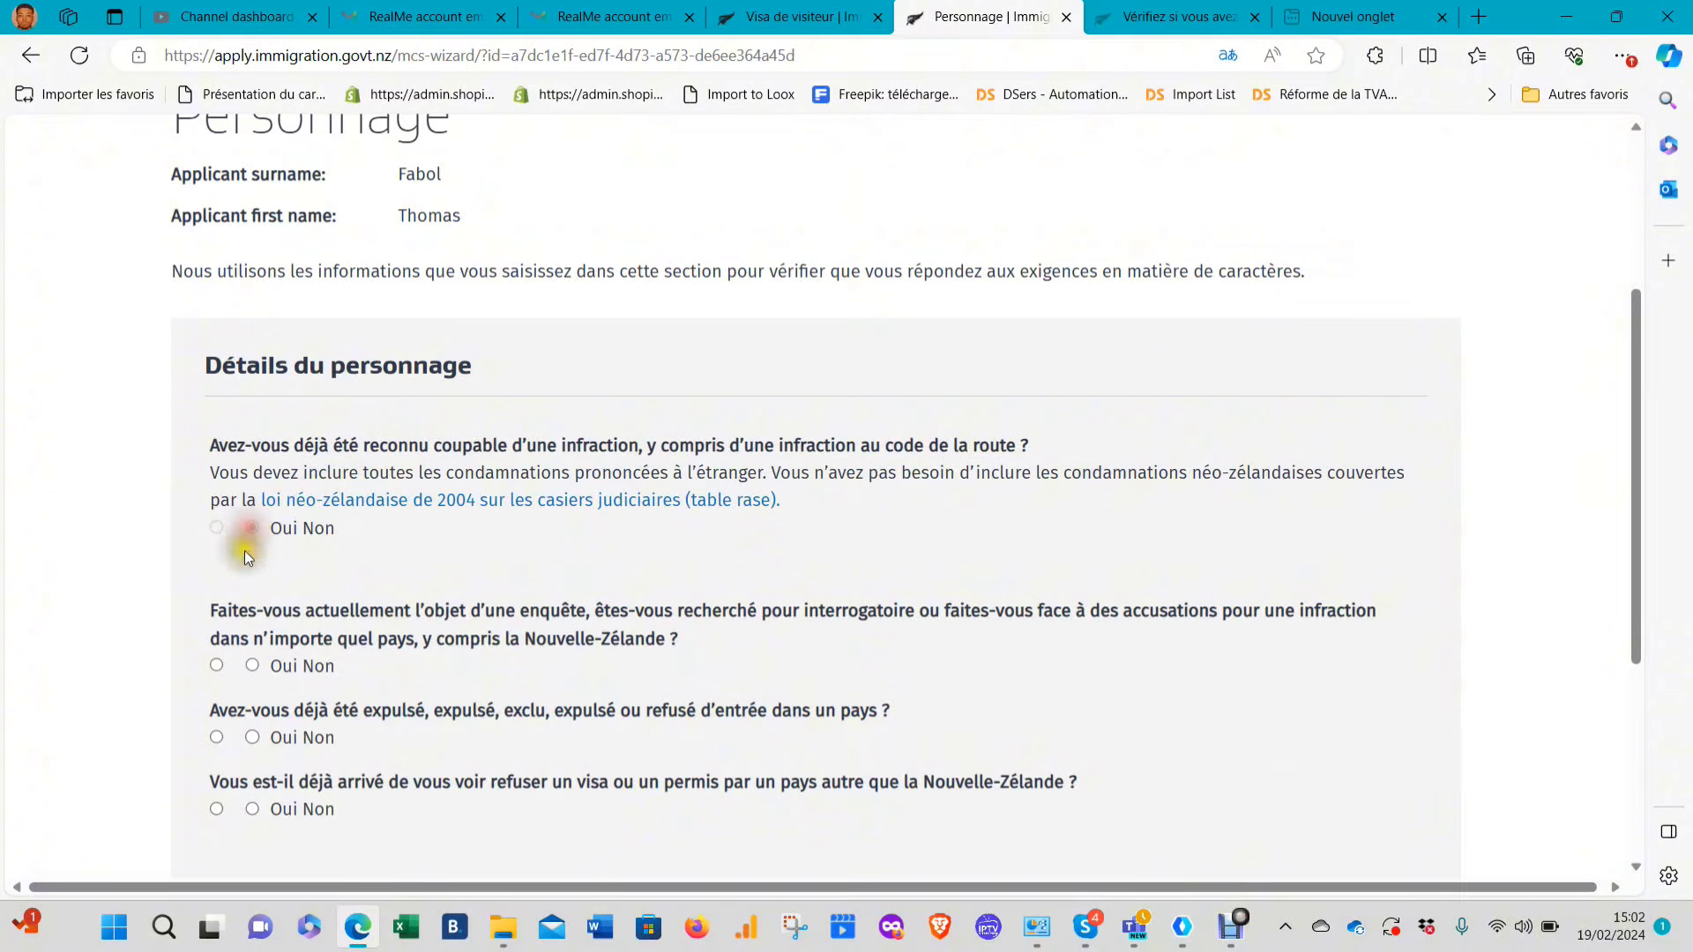
click(251, 665)
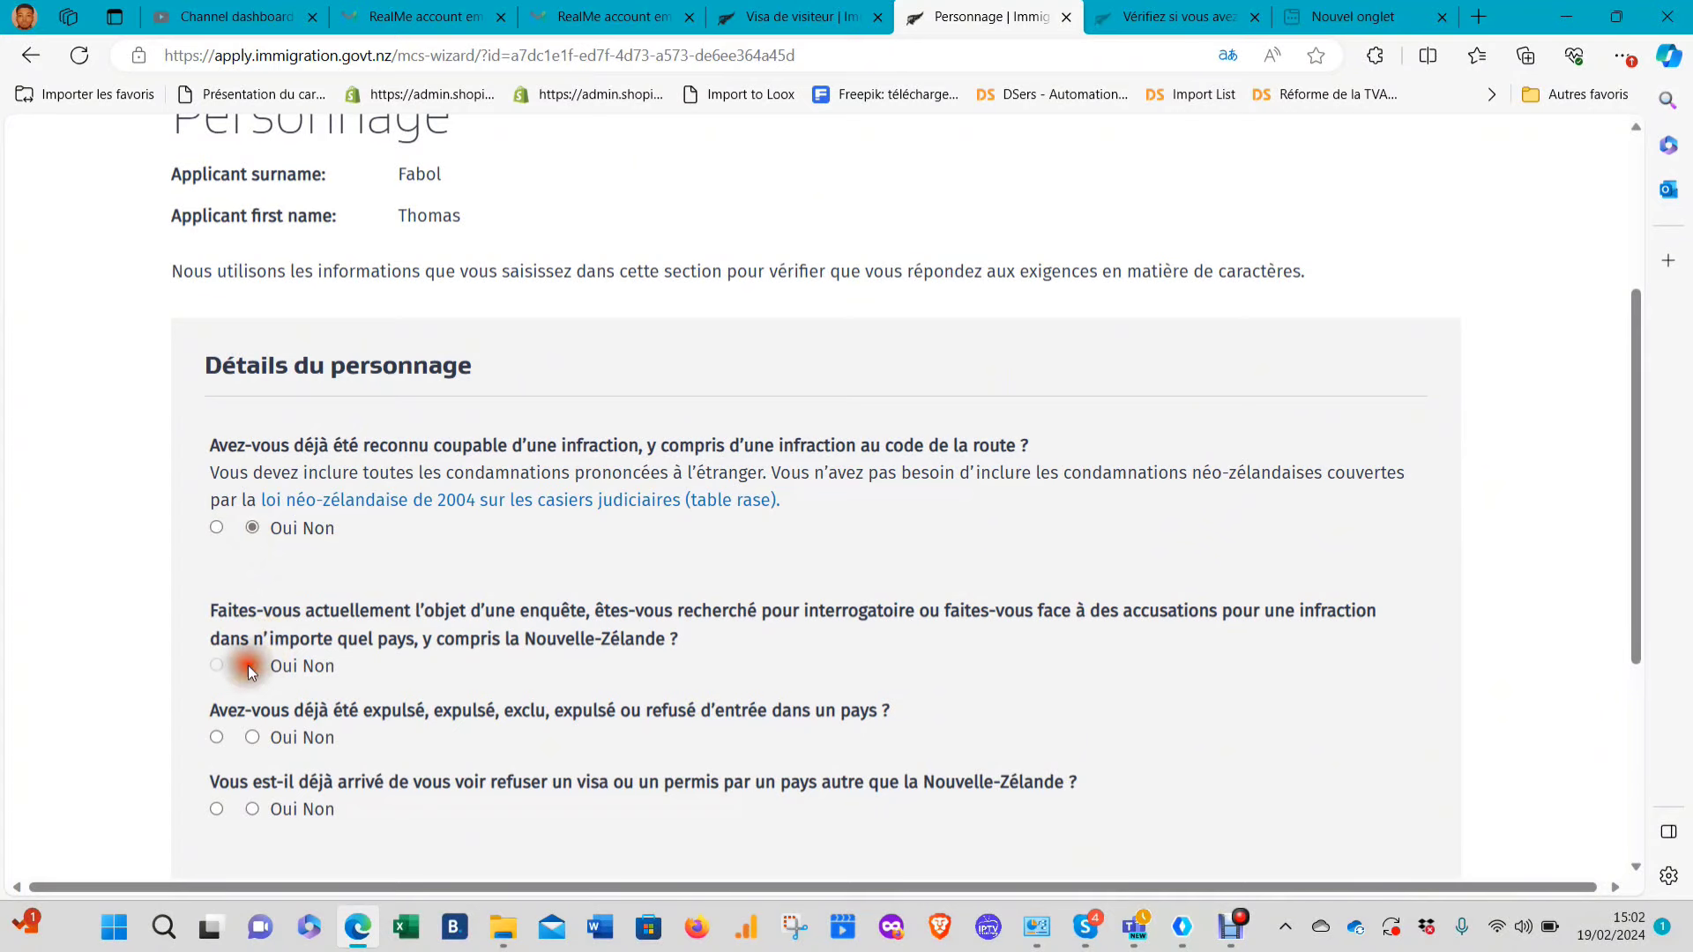
click(252, 738)
scroll(299, 662, down, 2)
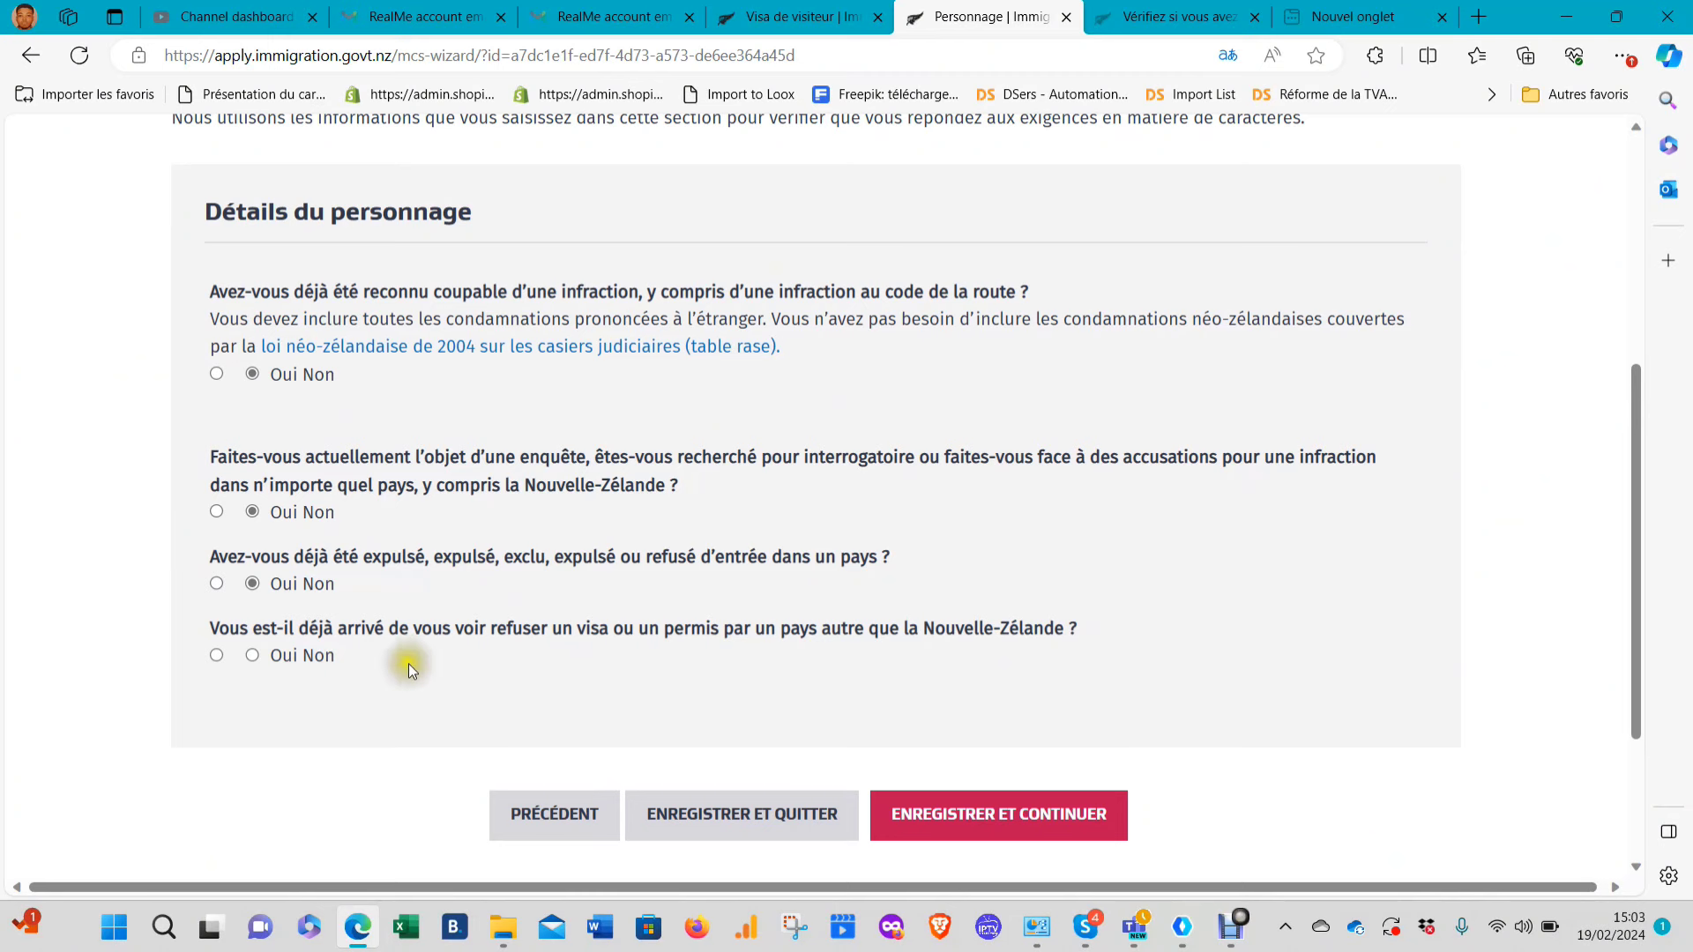
click(306, 660)
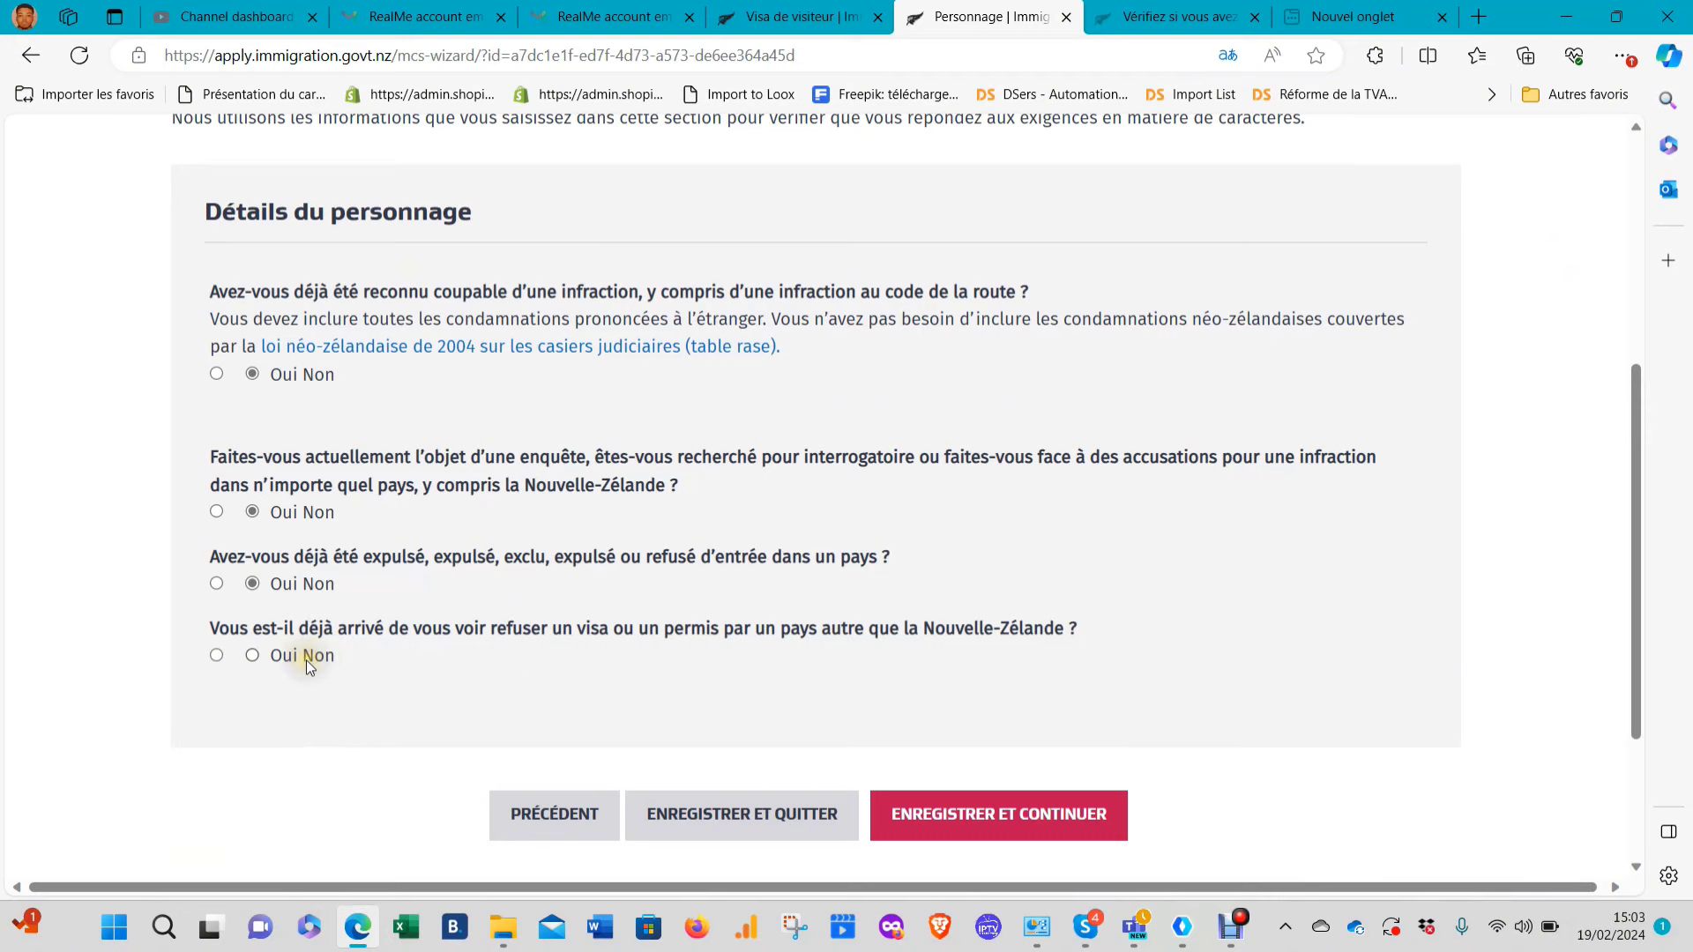
click(252, 656)
click(998, 817)
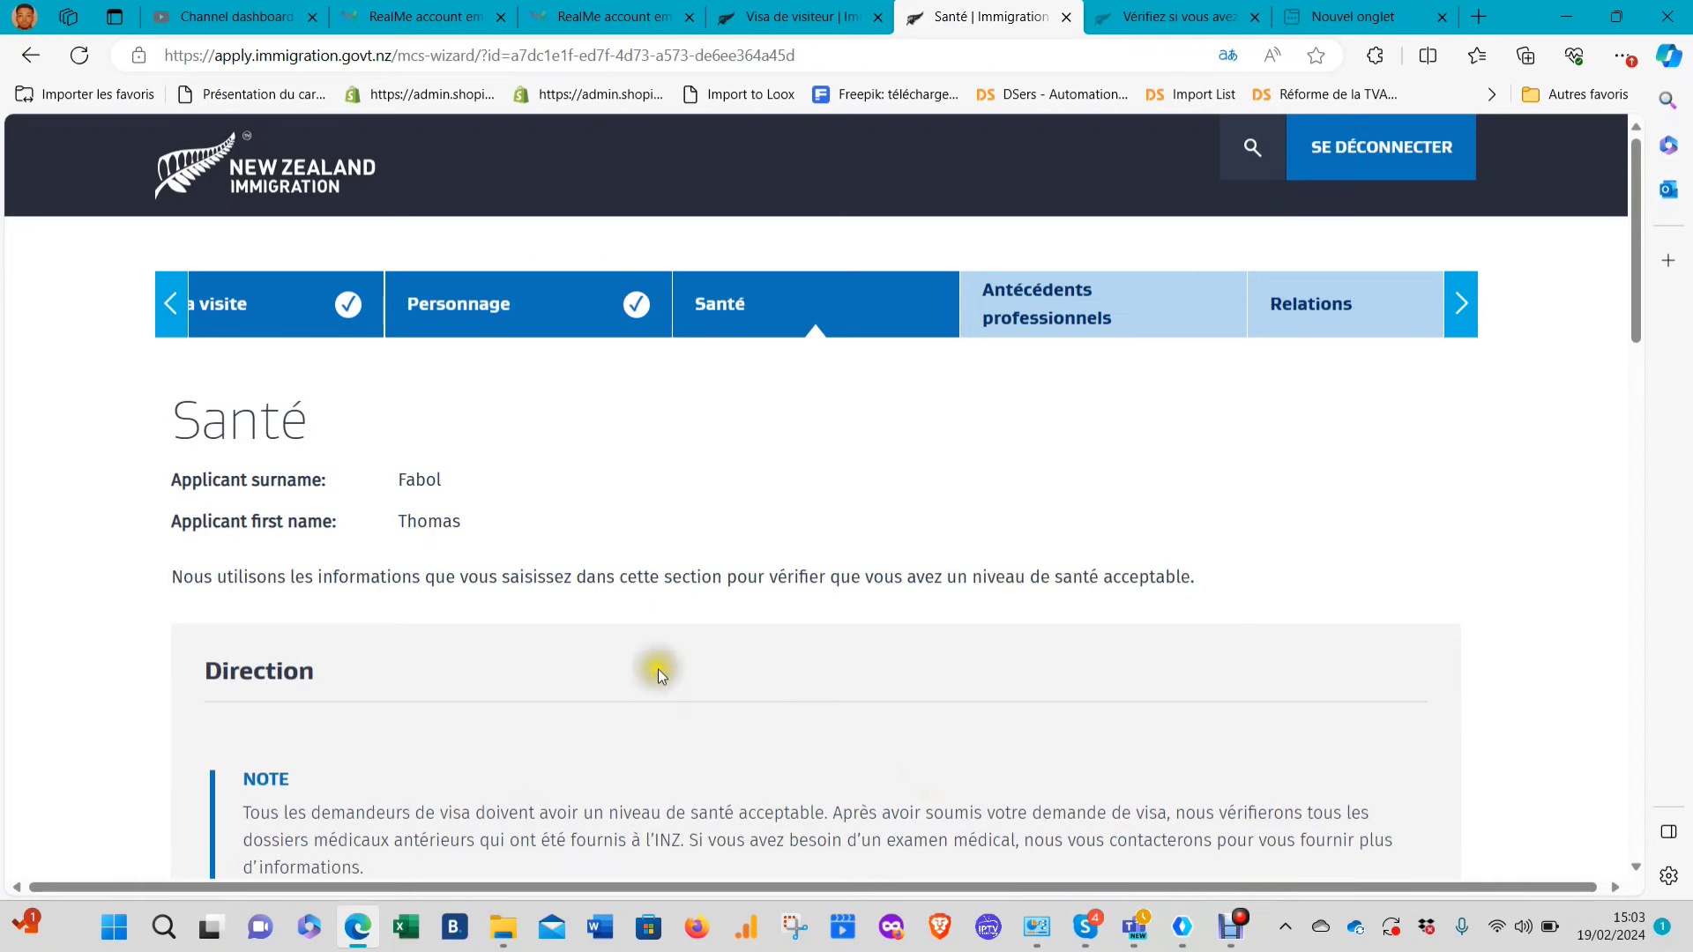
Answer Non to the tuberculosis, dialysis, hospital care, residential care and pregnancy questions
scroll(700, 632, down, 4)
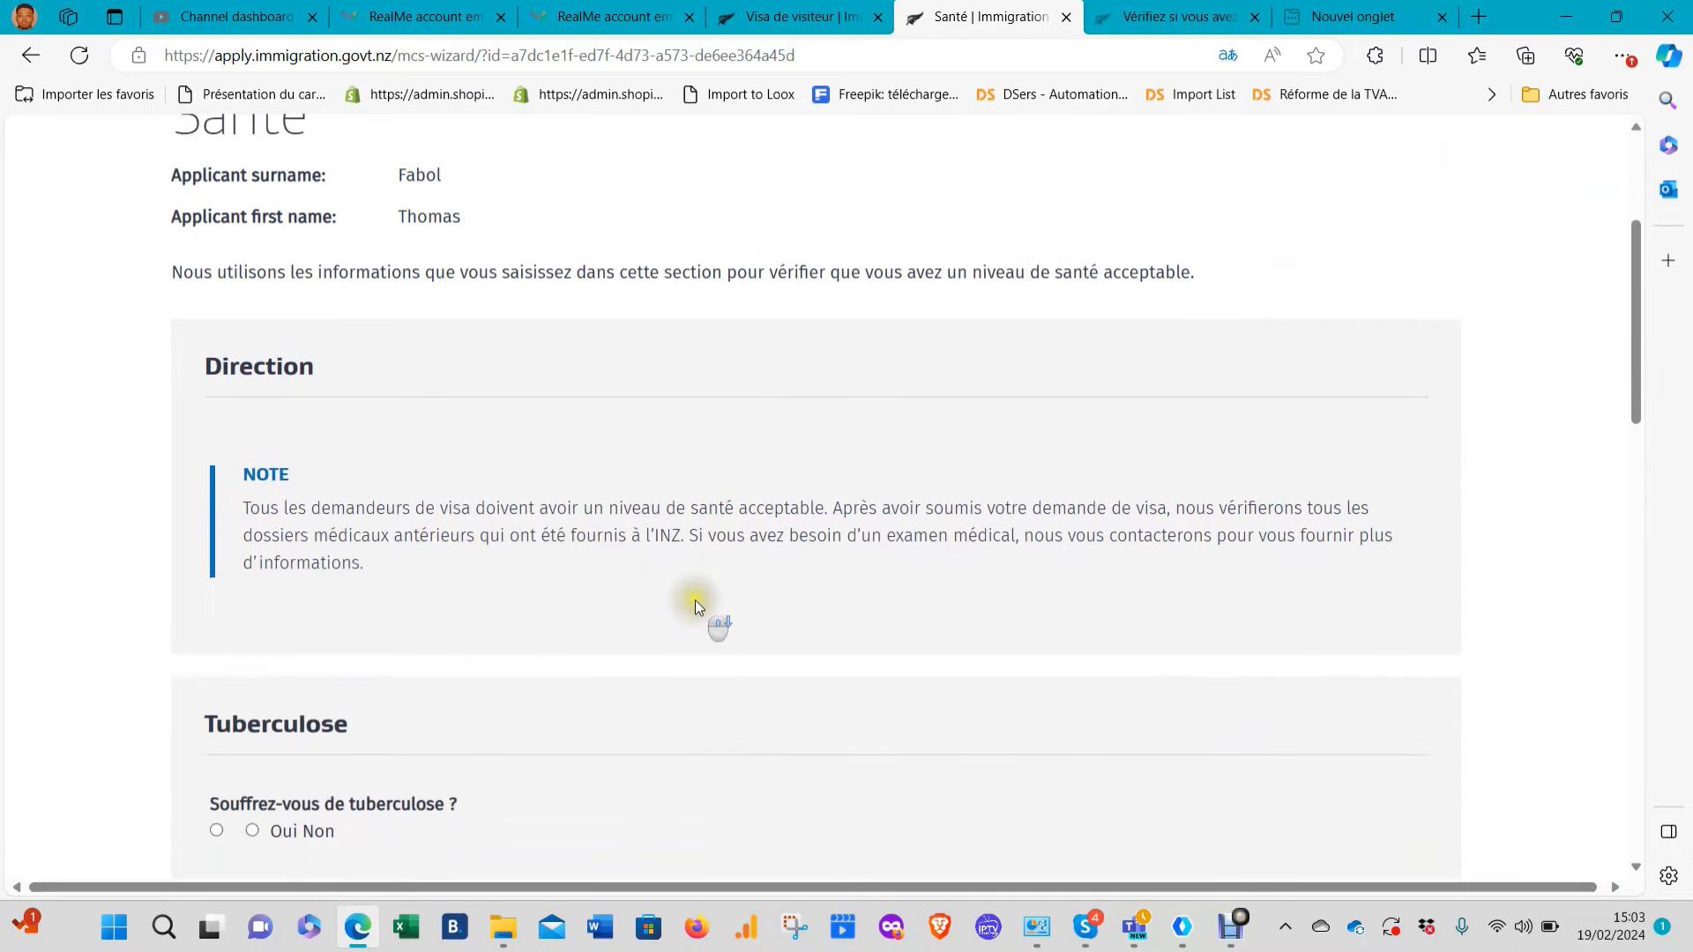
scroll(568, 497, up, 4)
scroll(568, 496, down, 2)
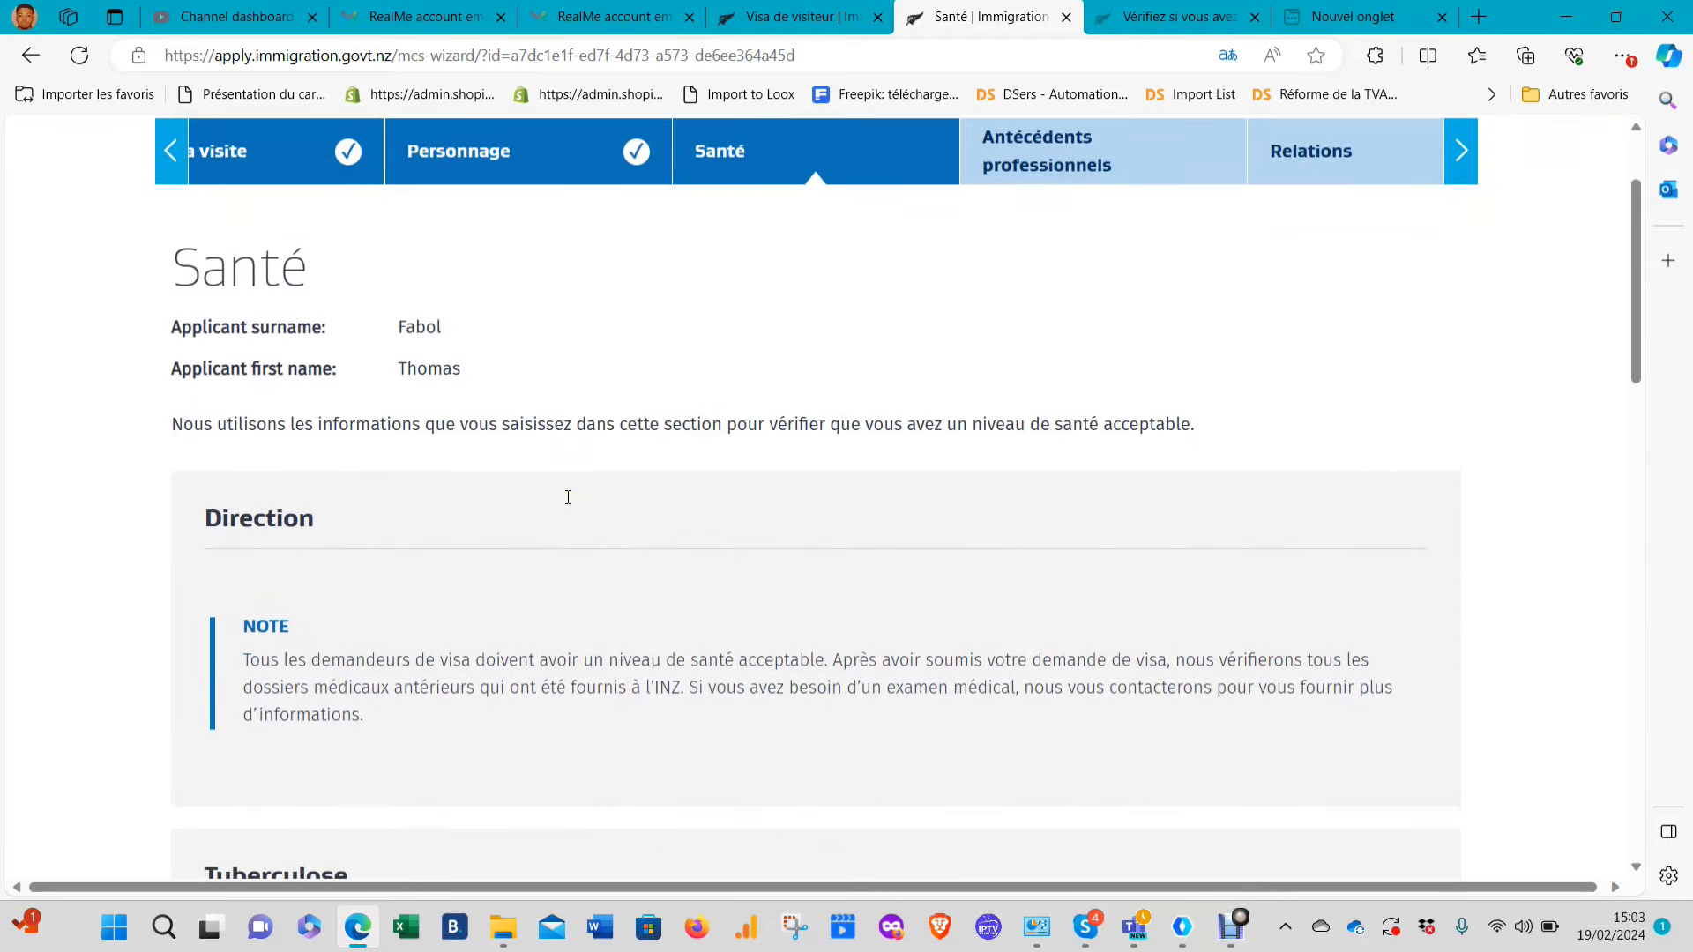
scroll(568, 496, down, 2)
scroll(568, 496, down, 3)
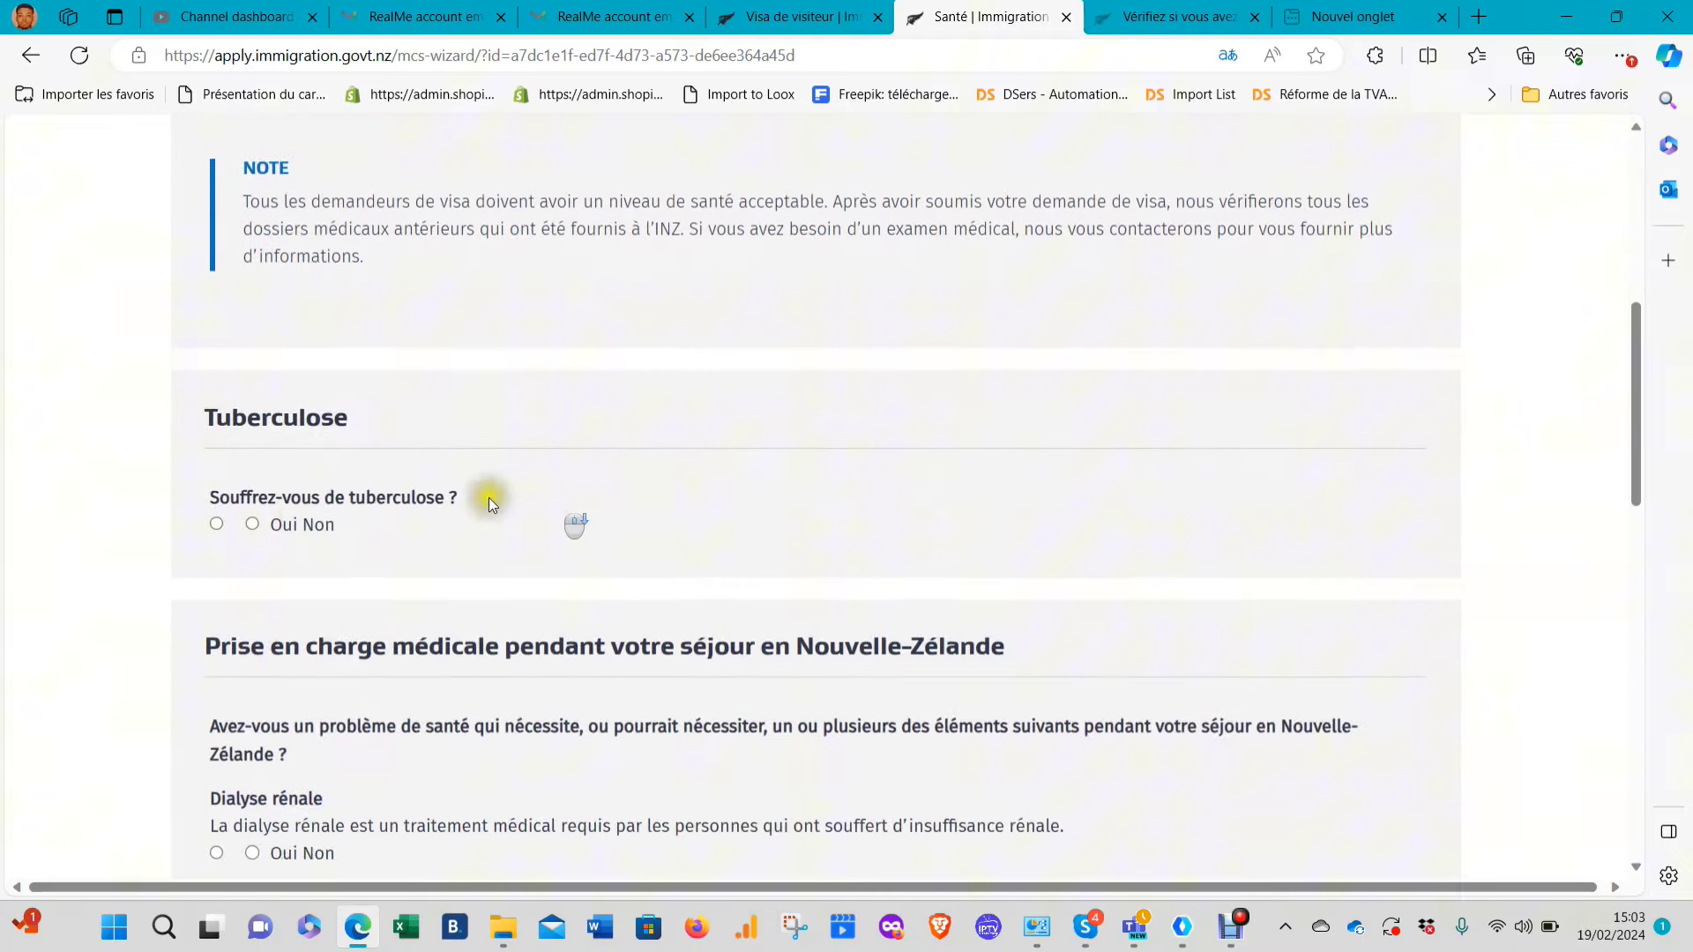
click(253, 523)
scroll(348, 560, down, 3)
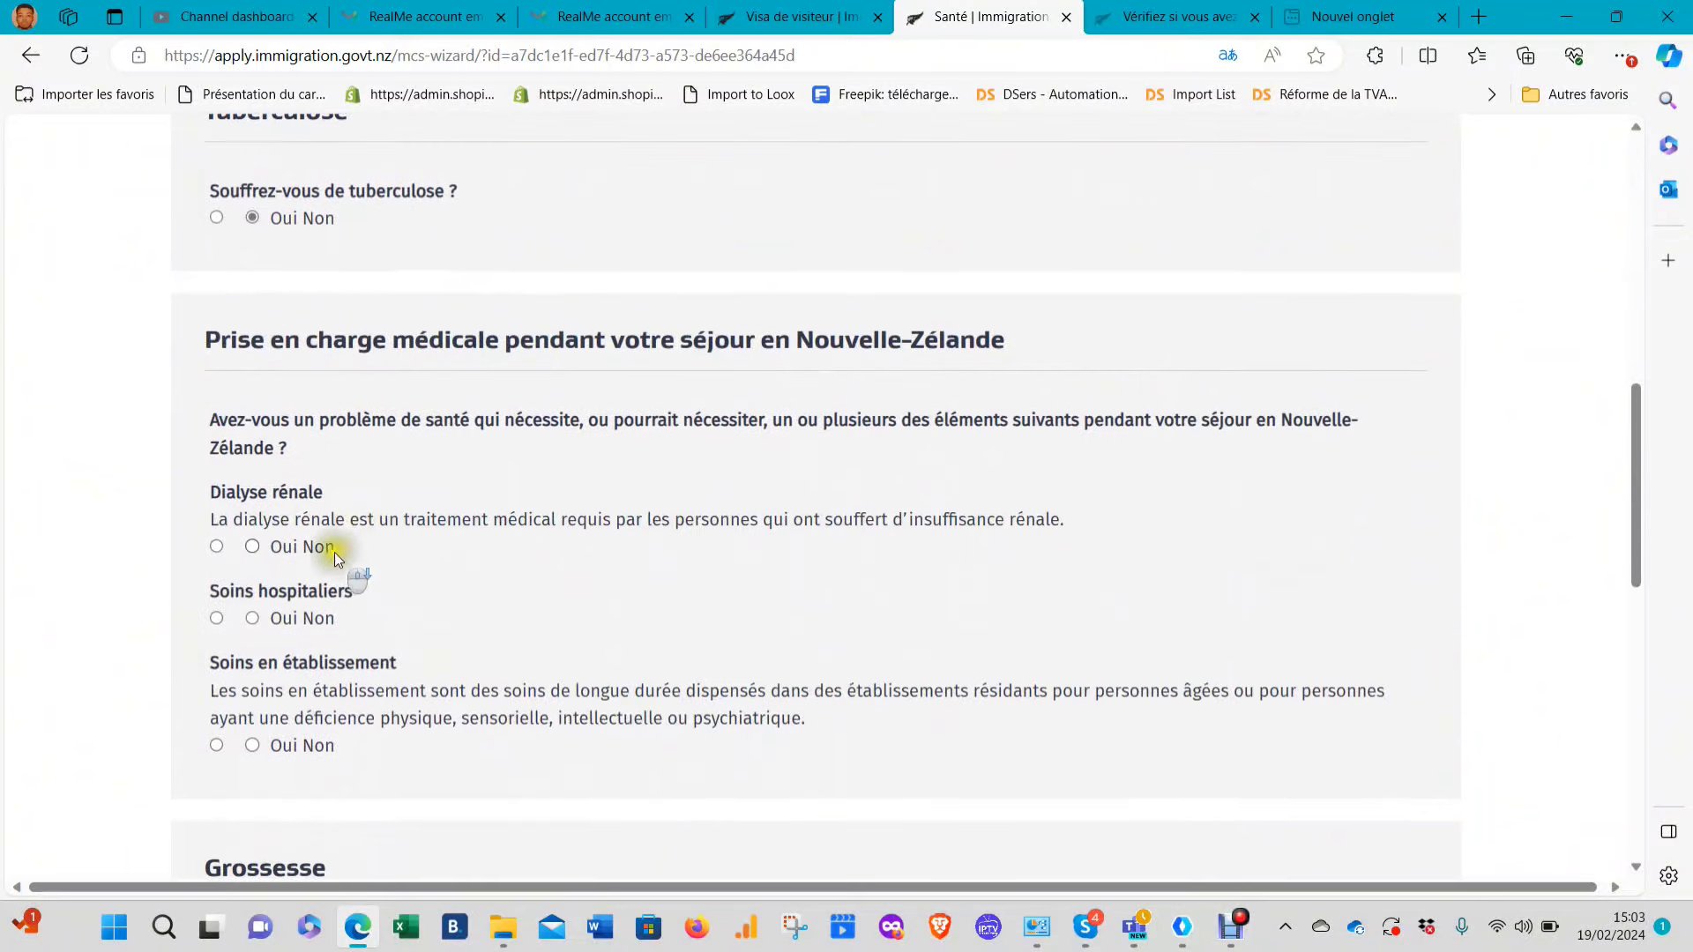
click(253, 547)
click(252, 618)
click(252, 745)
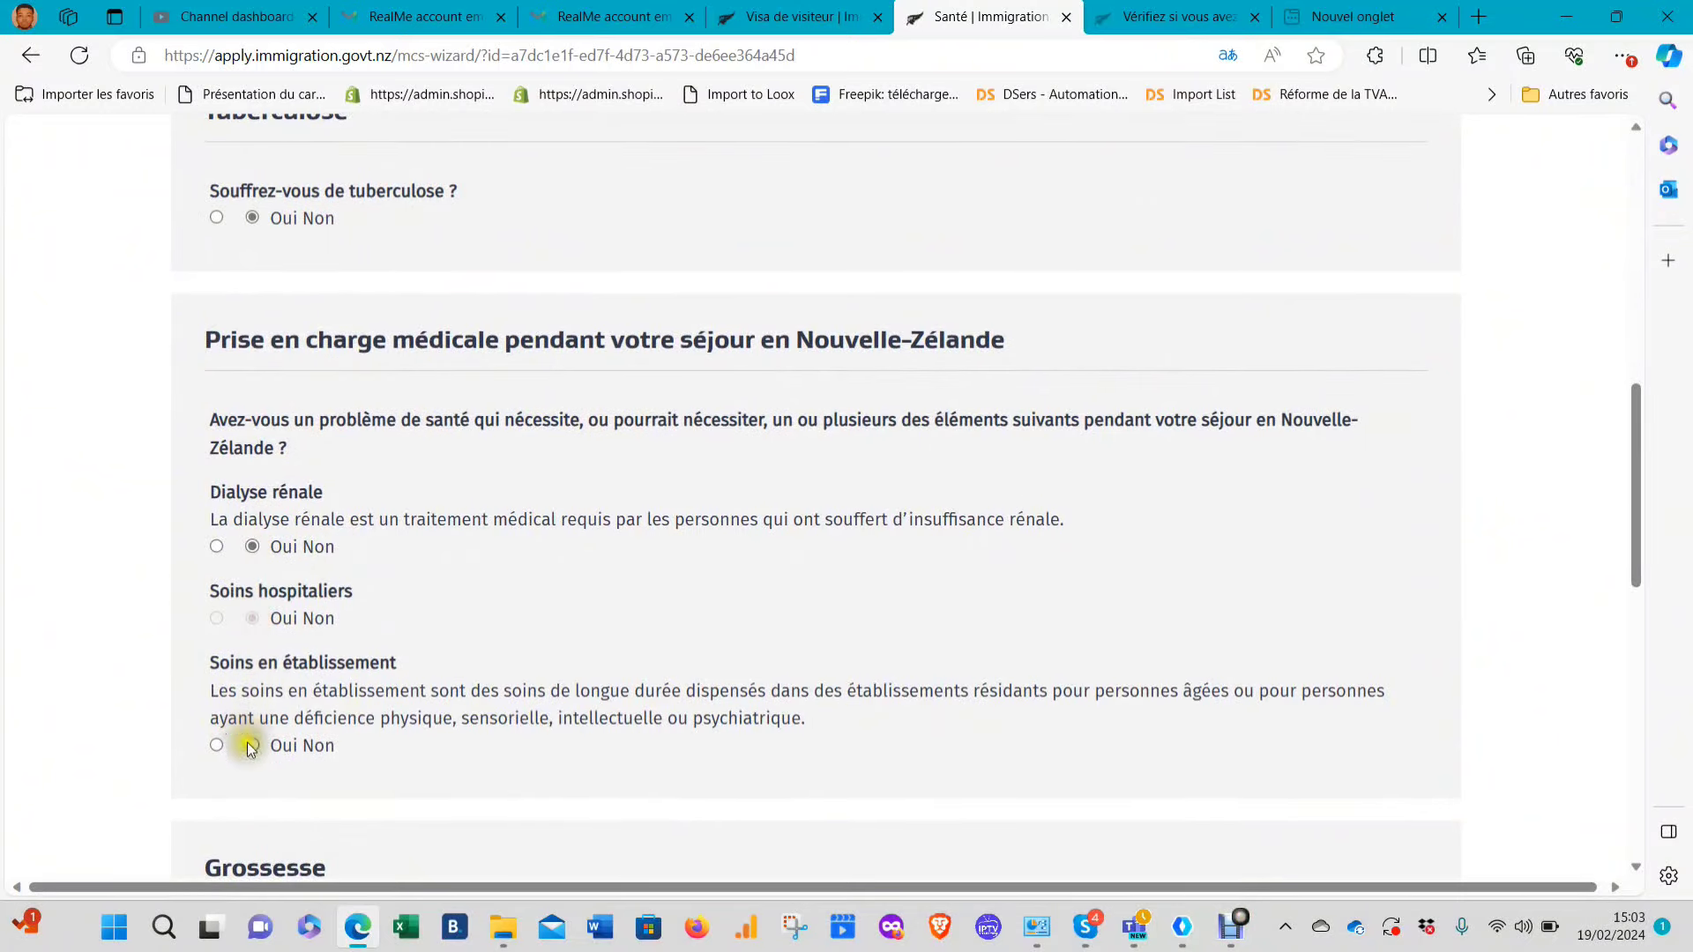
scroll(344, 635, down, 3)
click(254, 667)
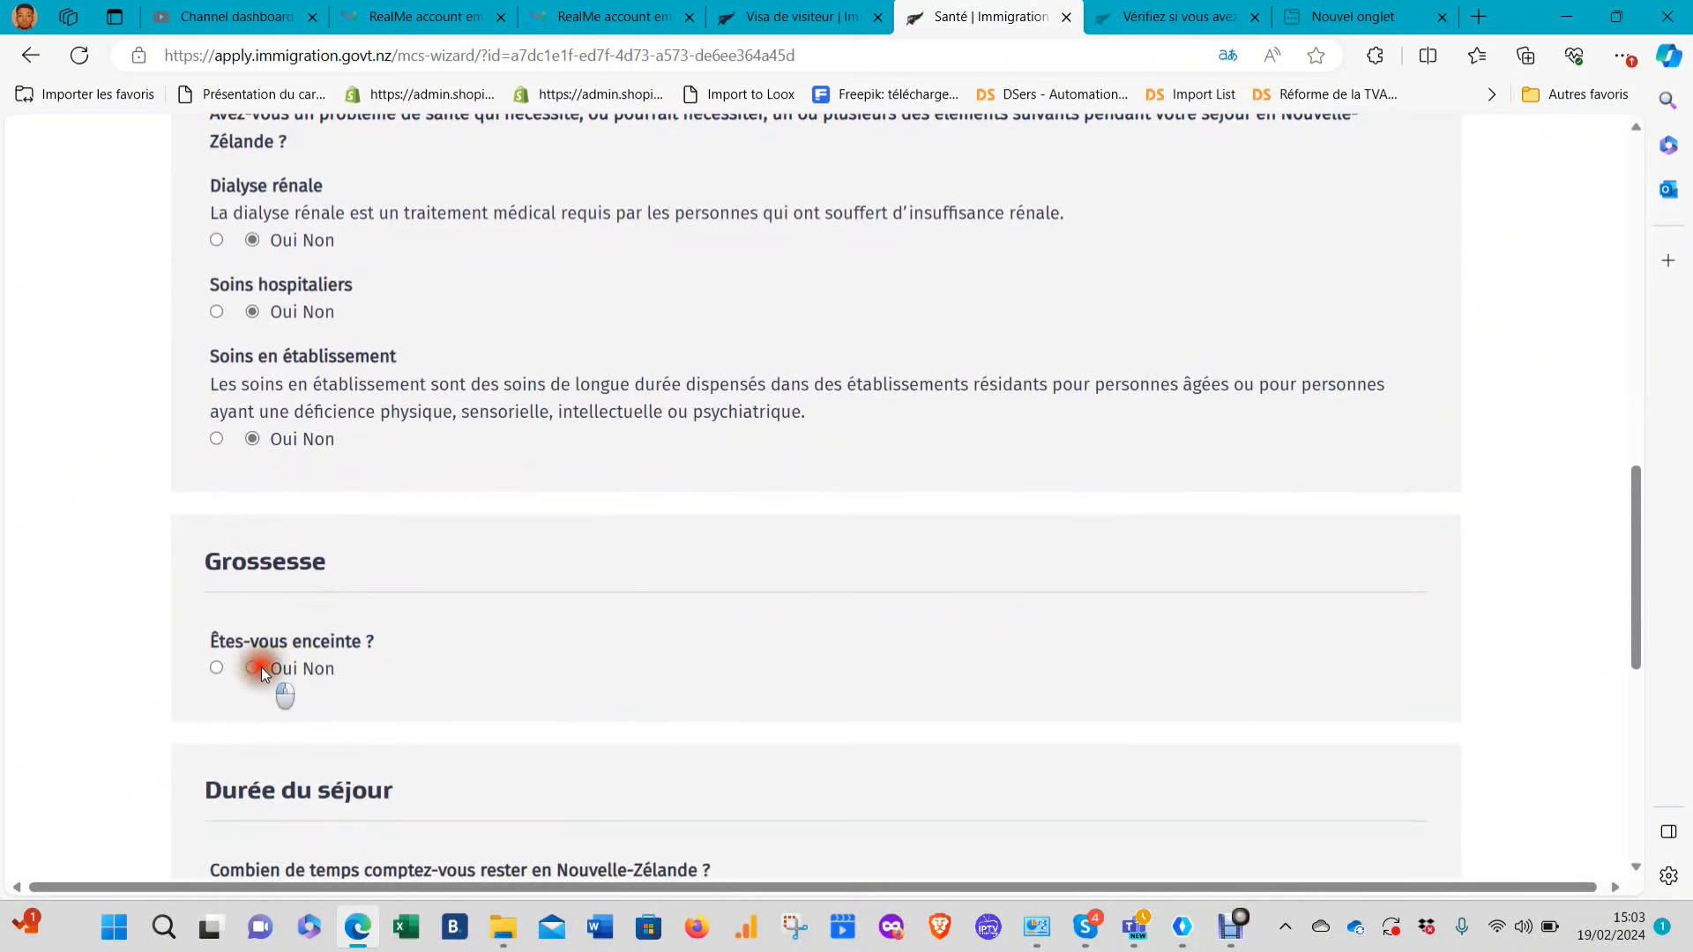
scroll(509, 600, down, 2)
scroll(510, 603, down, 3)
click(252, 210)
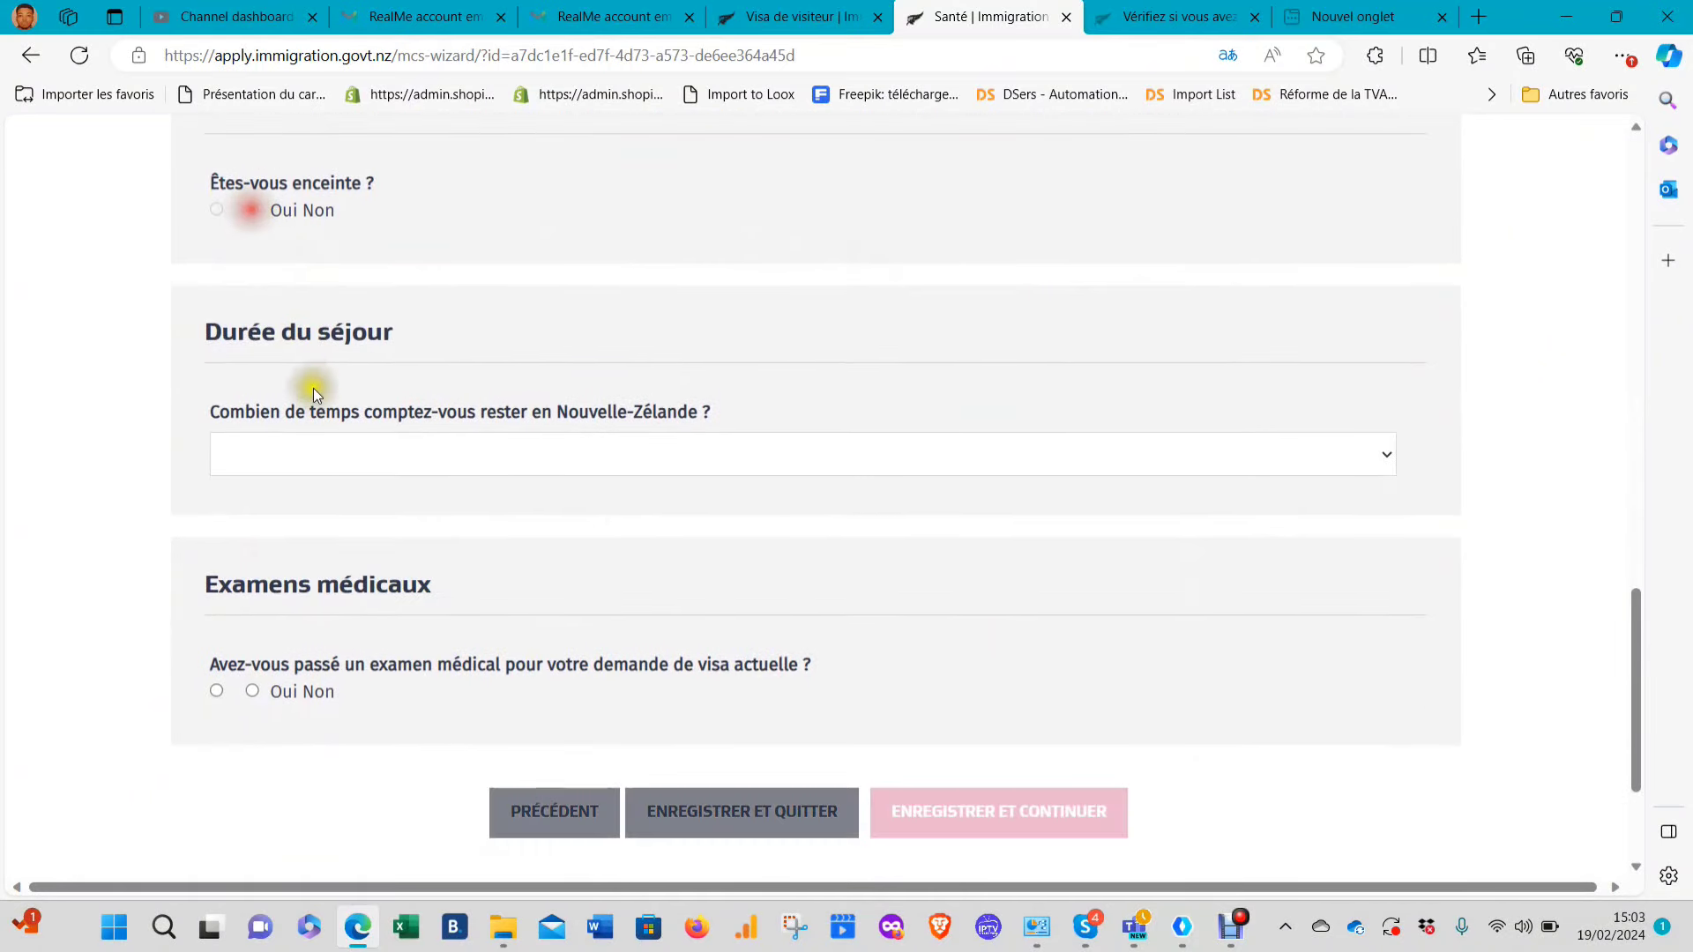
Set the stay to 'Plus de 3 mois et jusqu'à 6 mois' and answer Non to a prior medical exam
click(329, 467)
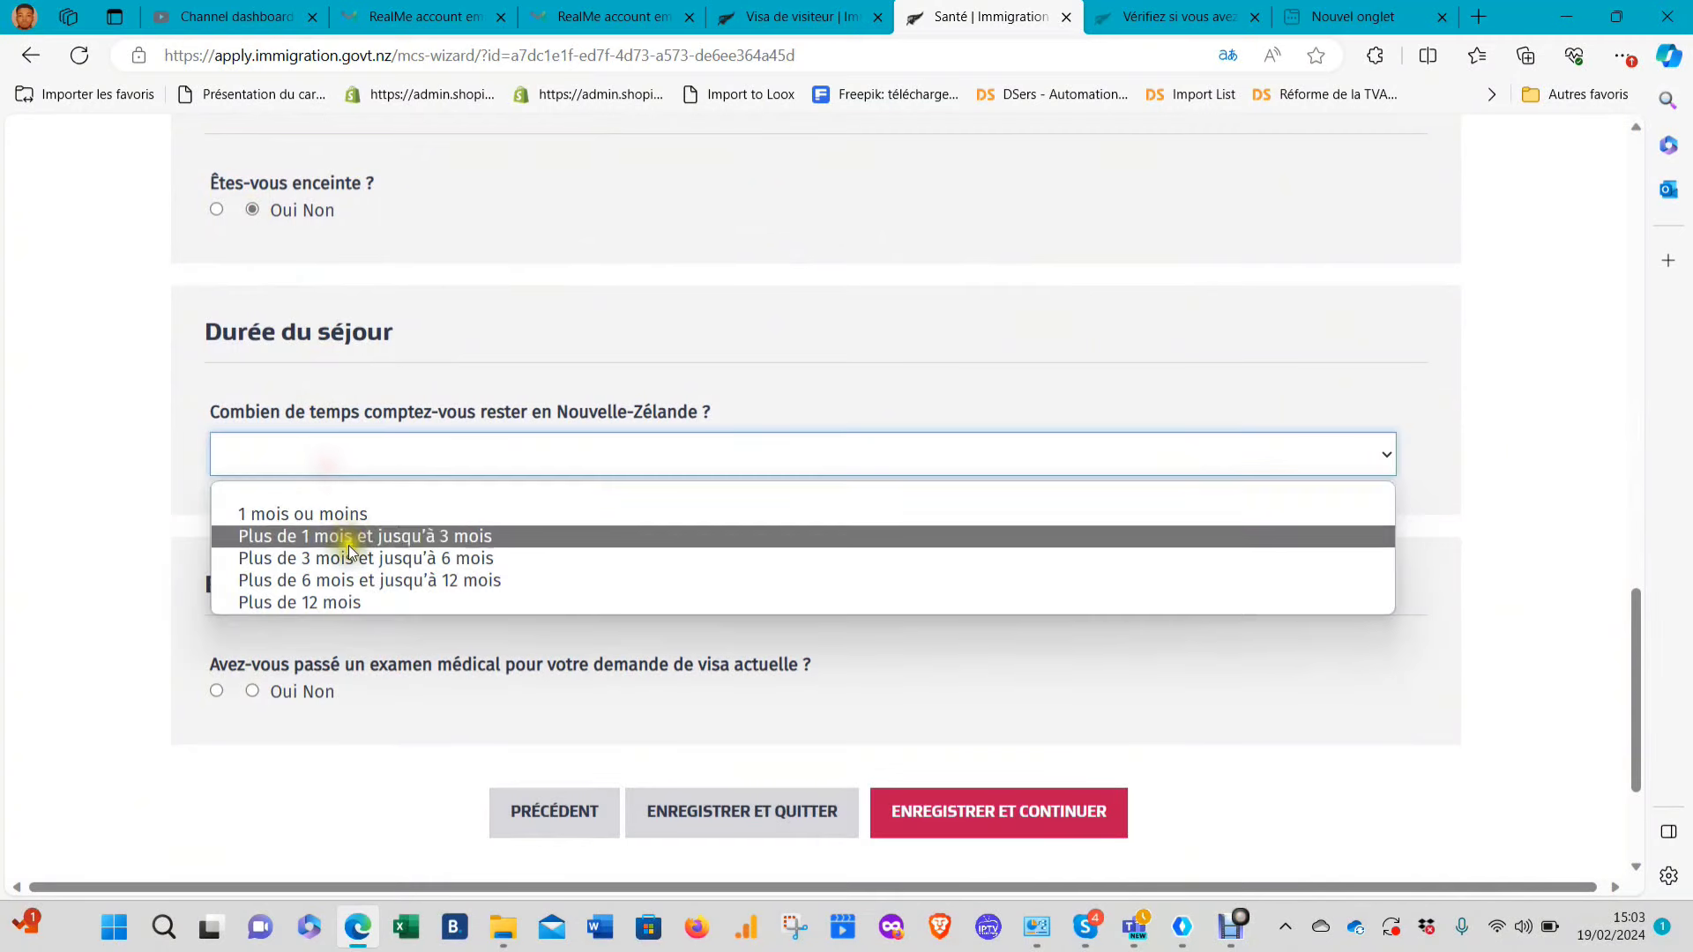
click(393, 558)
scroll(392, 558, down, 2)
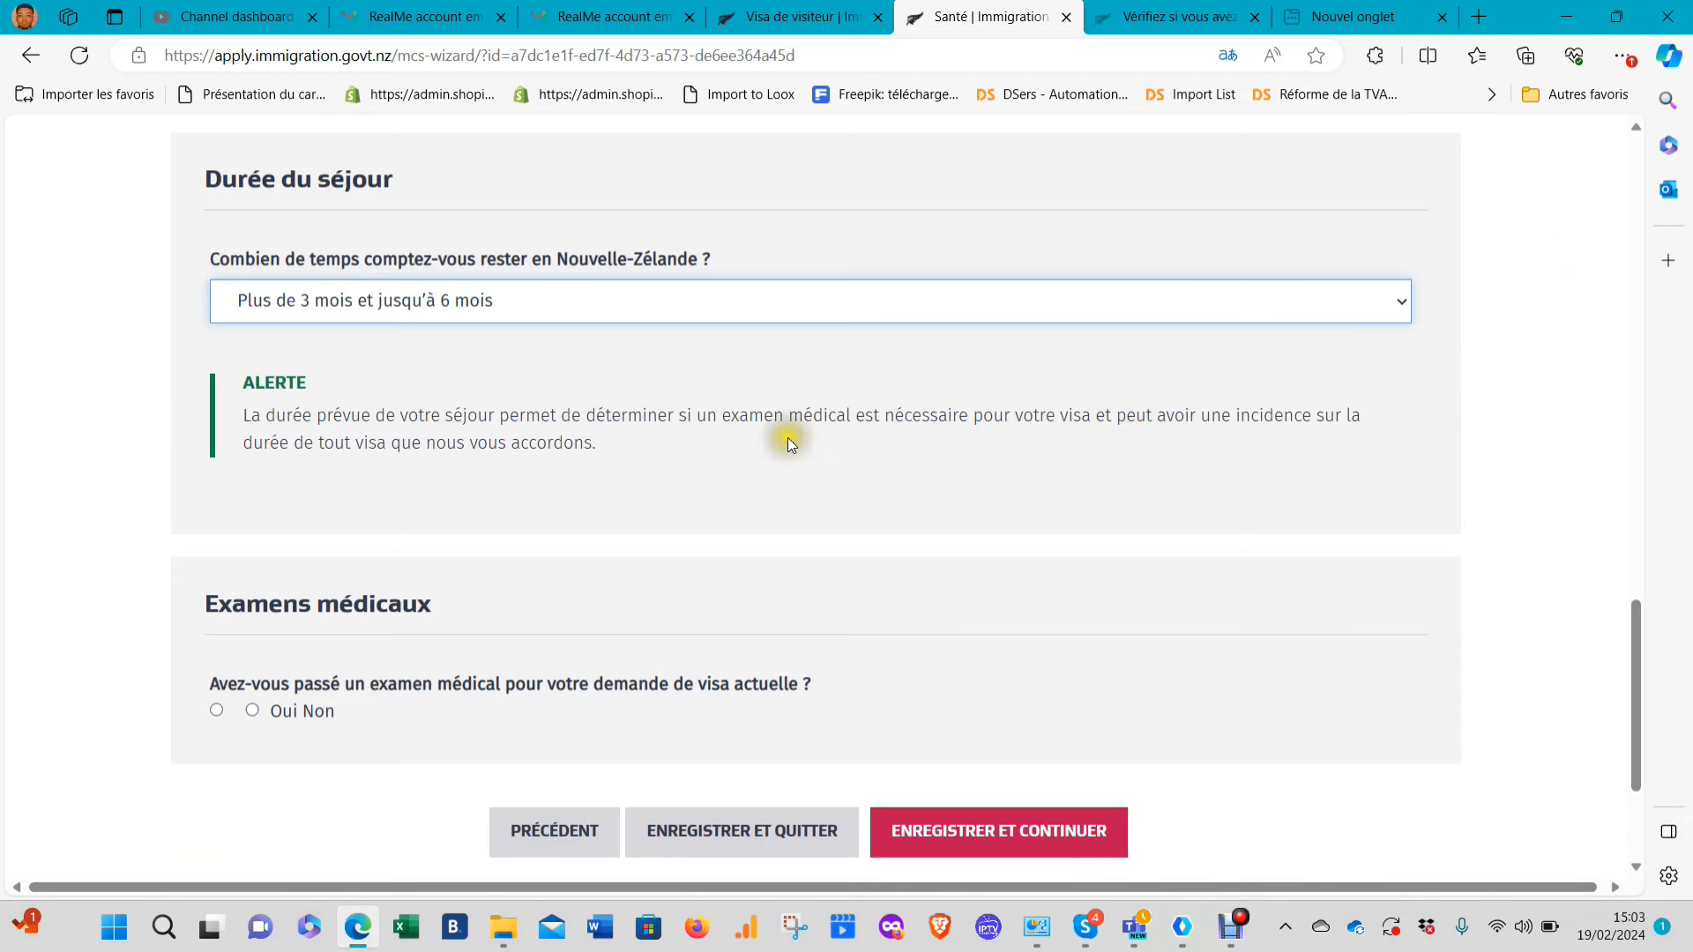
scroll(723, 445, down, 3)
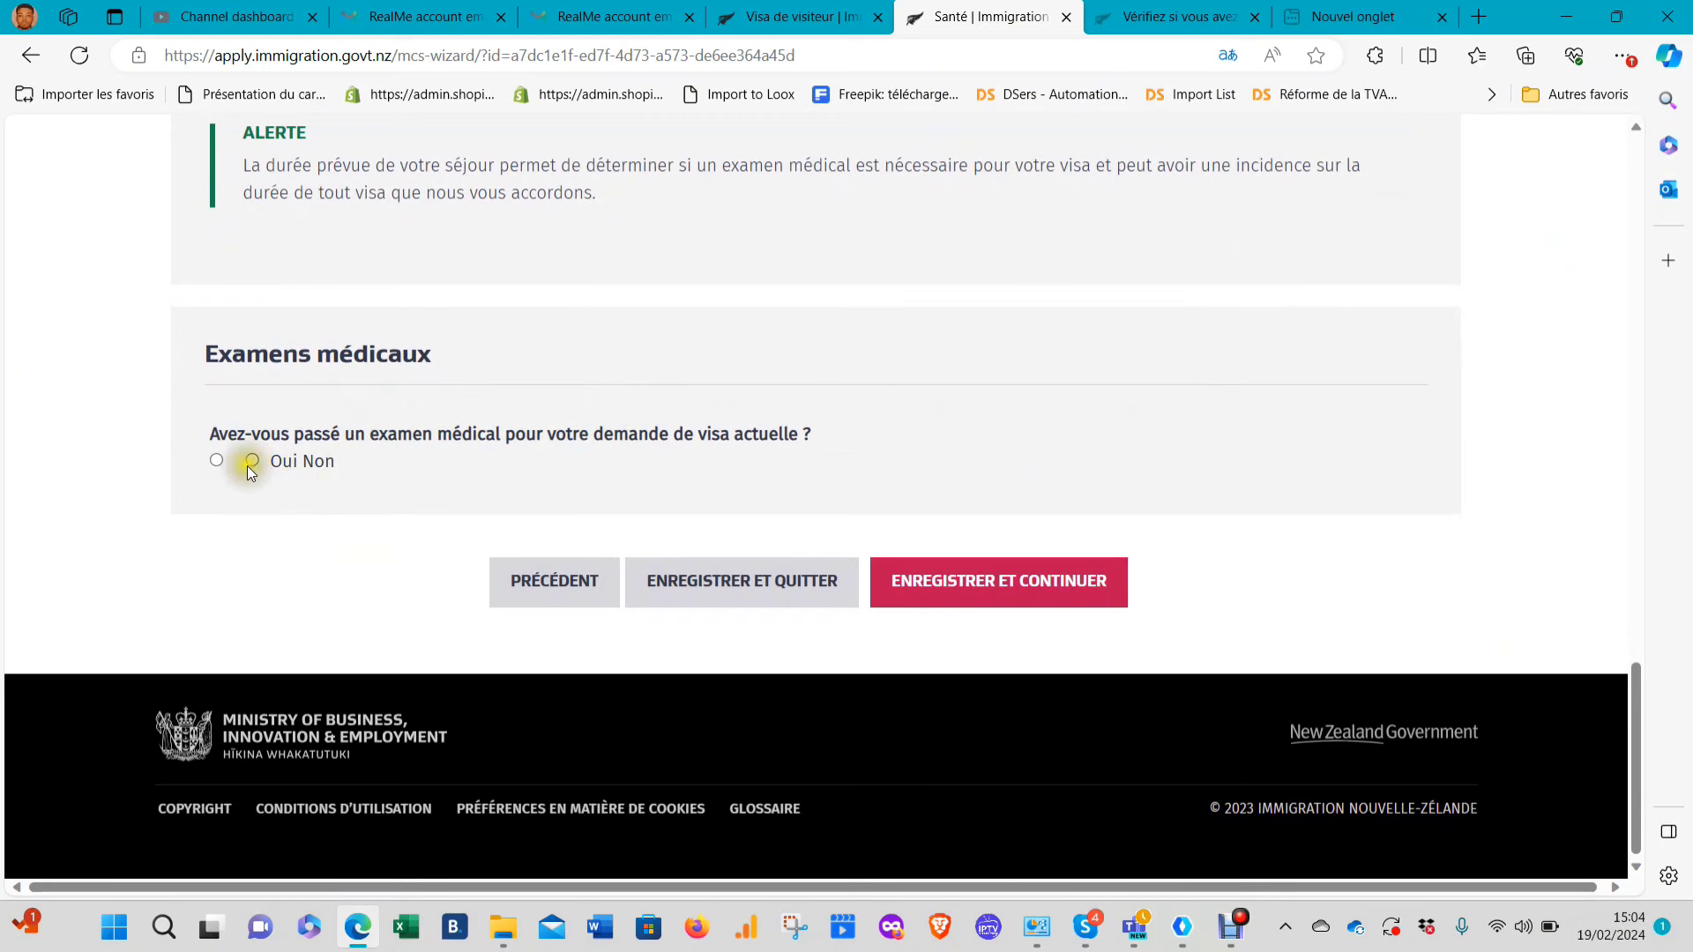
click(217, 461)
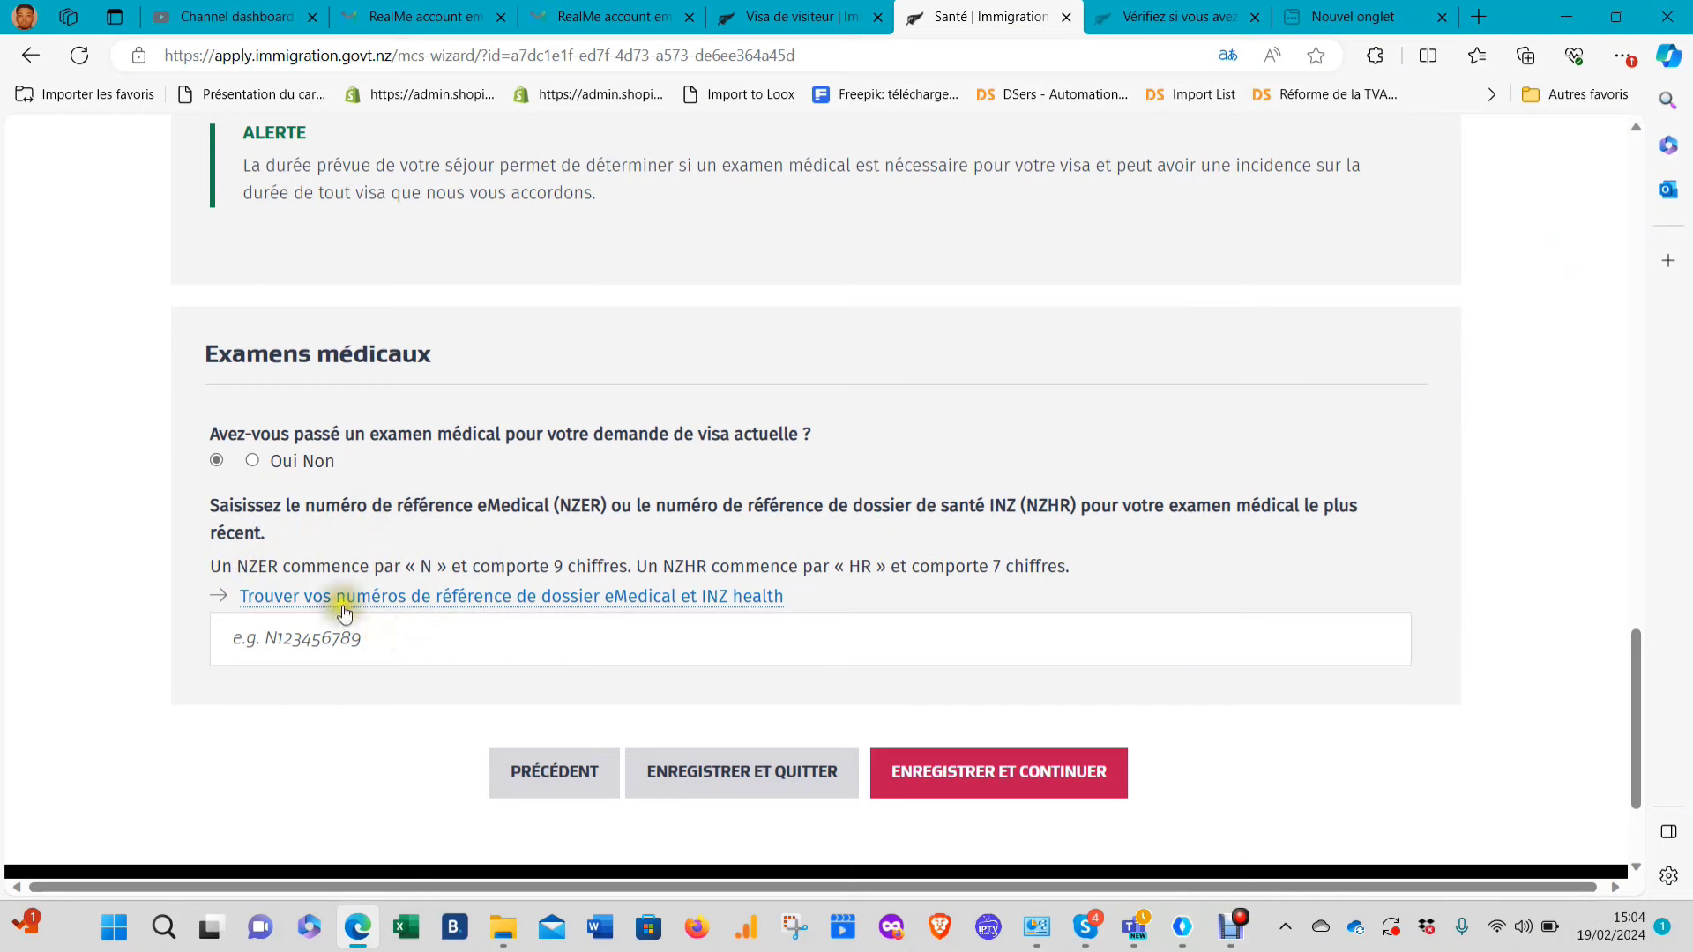
click(253, 461)
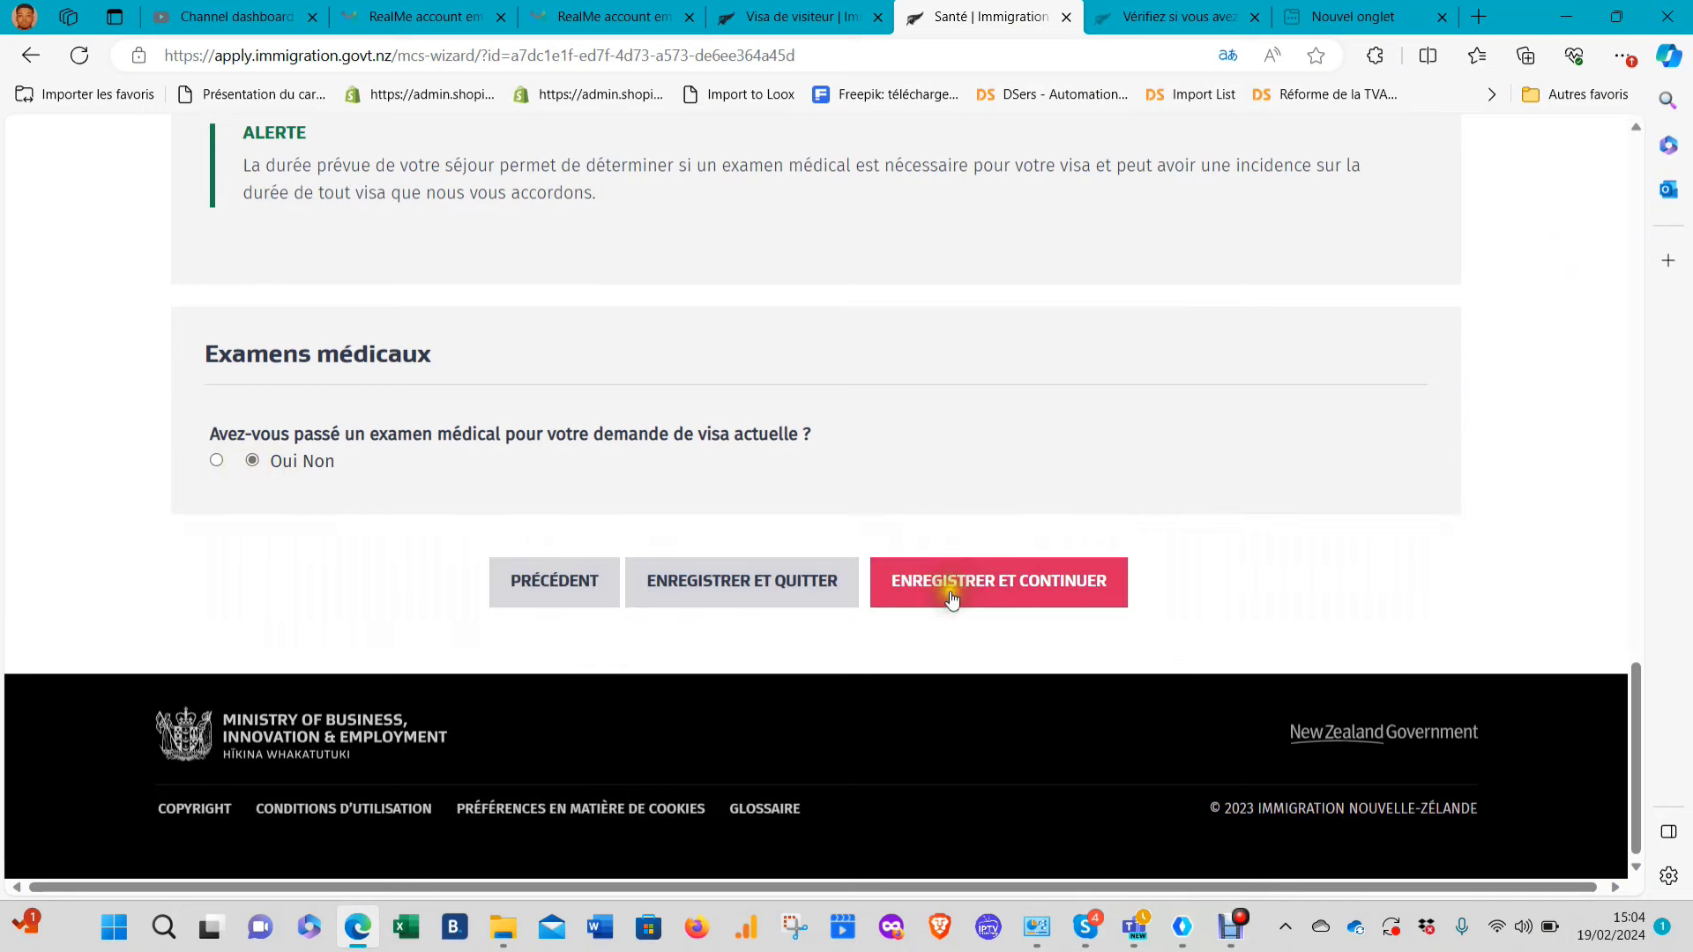
Save the health page, answer Non to 'Travaillez-vous actuellement ?' and save employment history
click(945, 584)
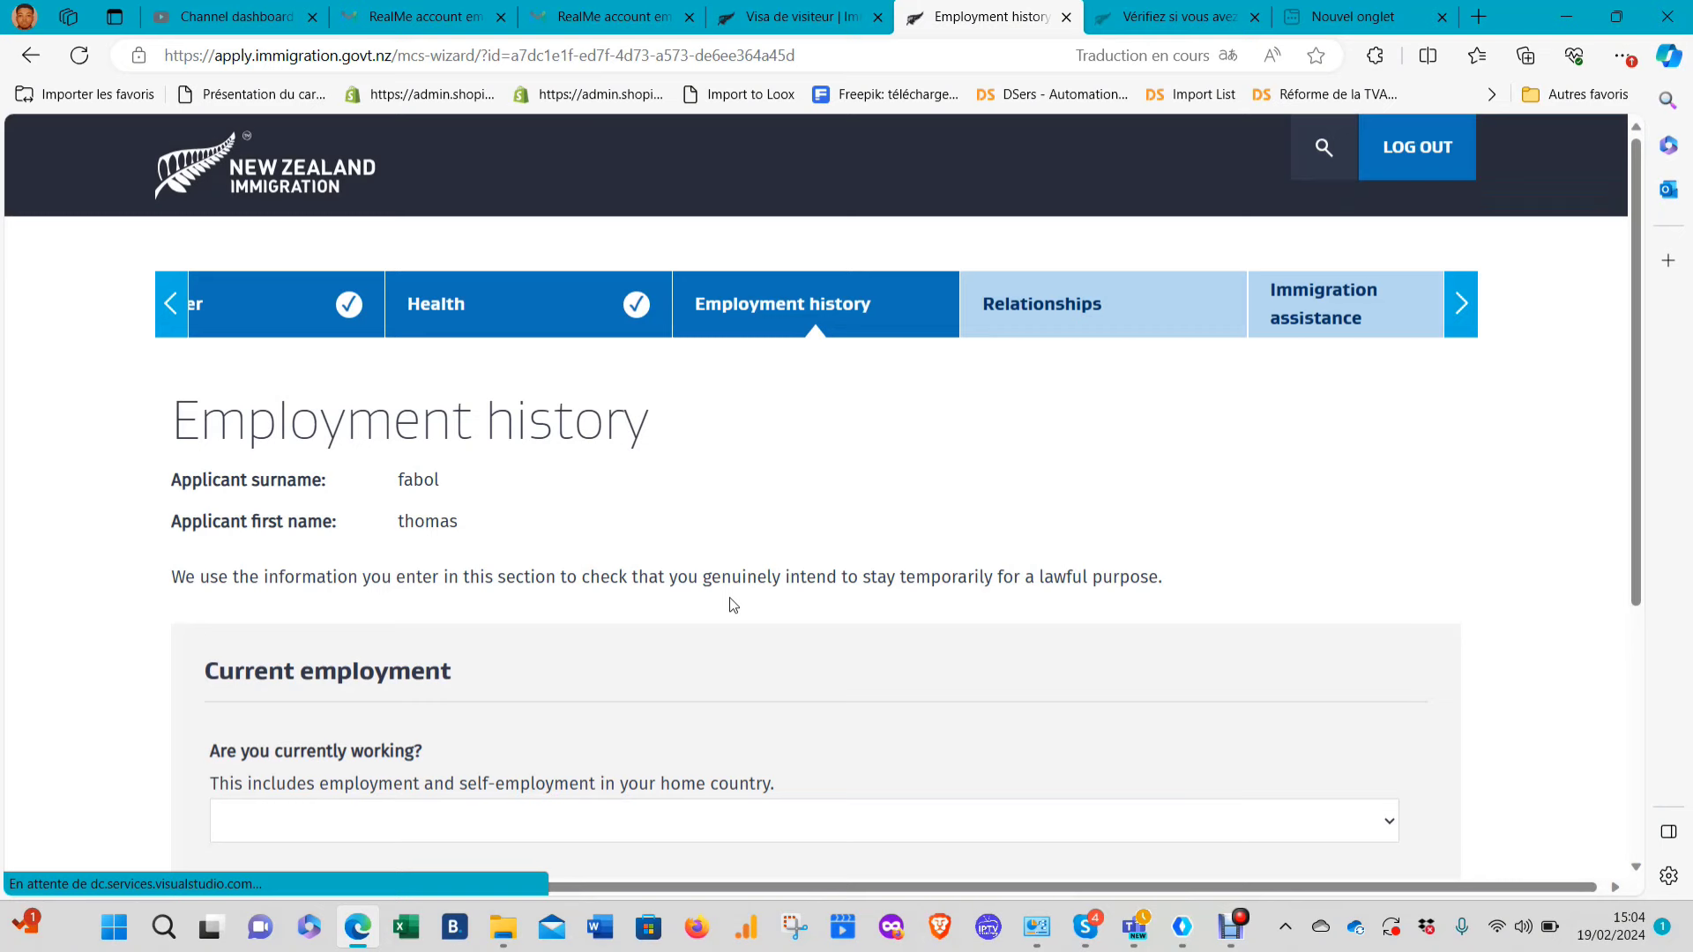
scroll(713, 529, down, 3)
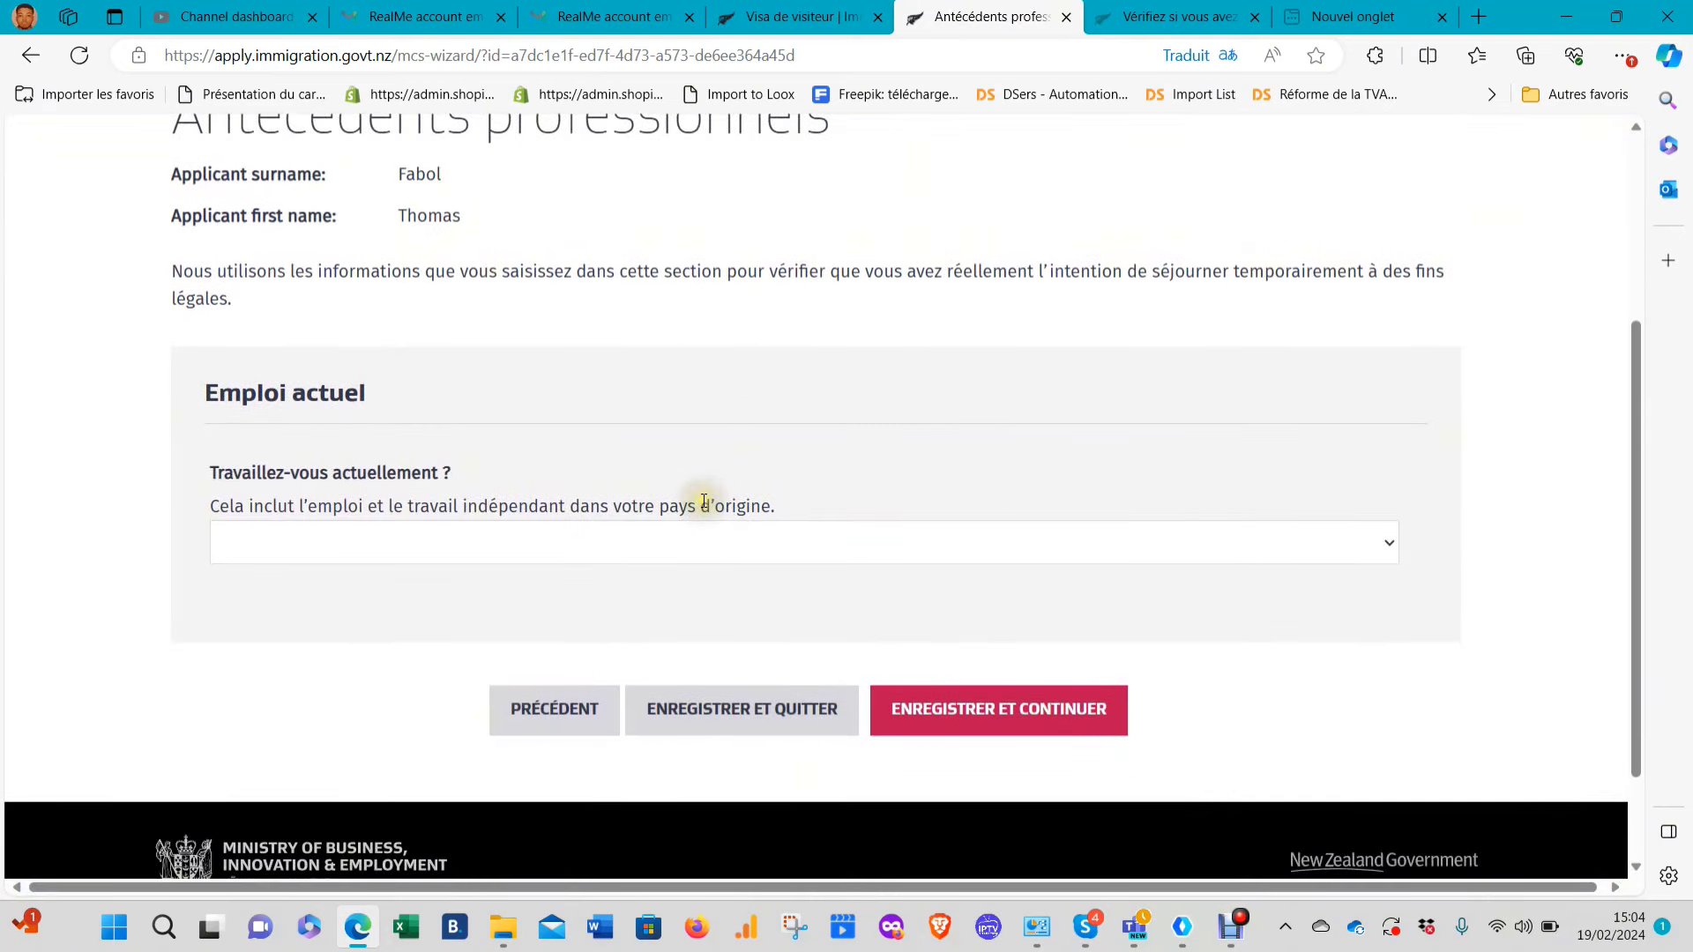
click(551, 529)
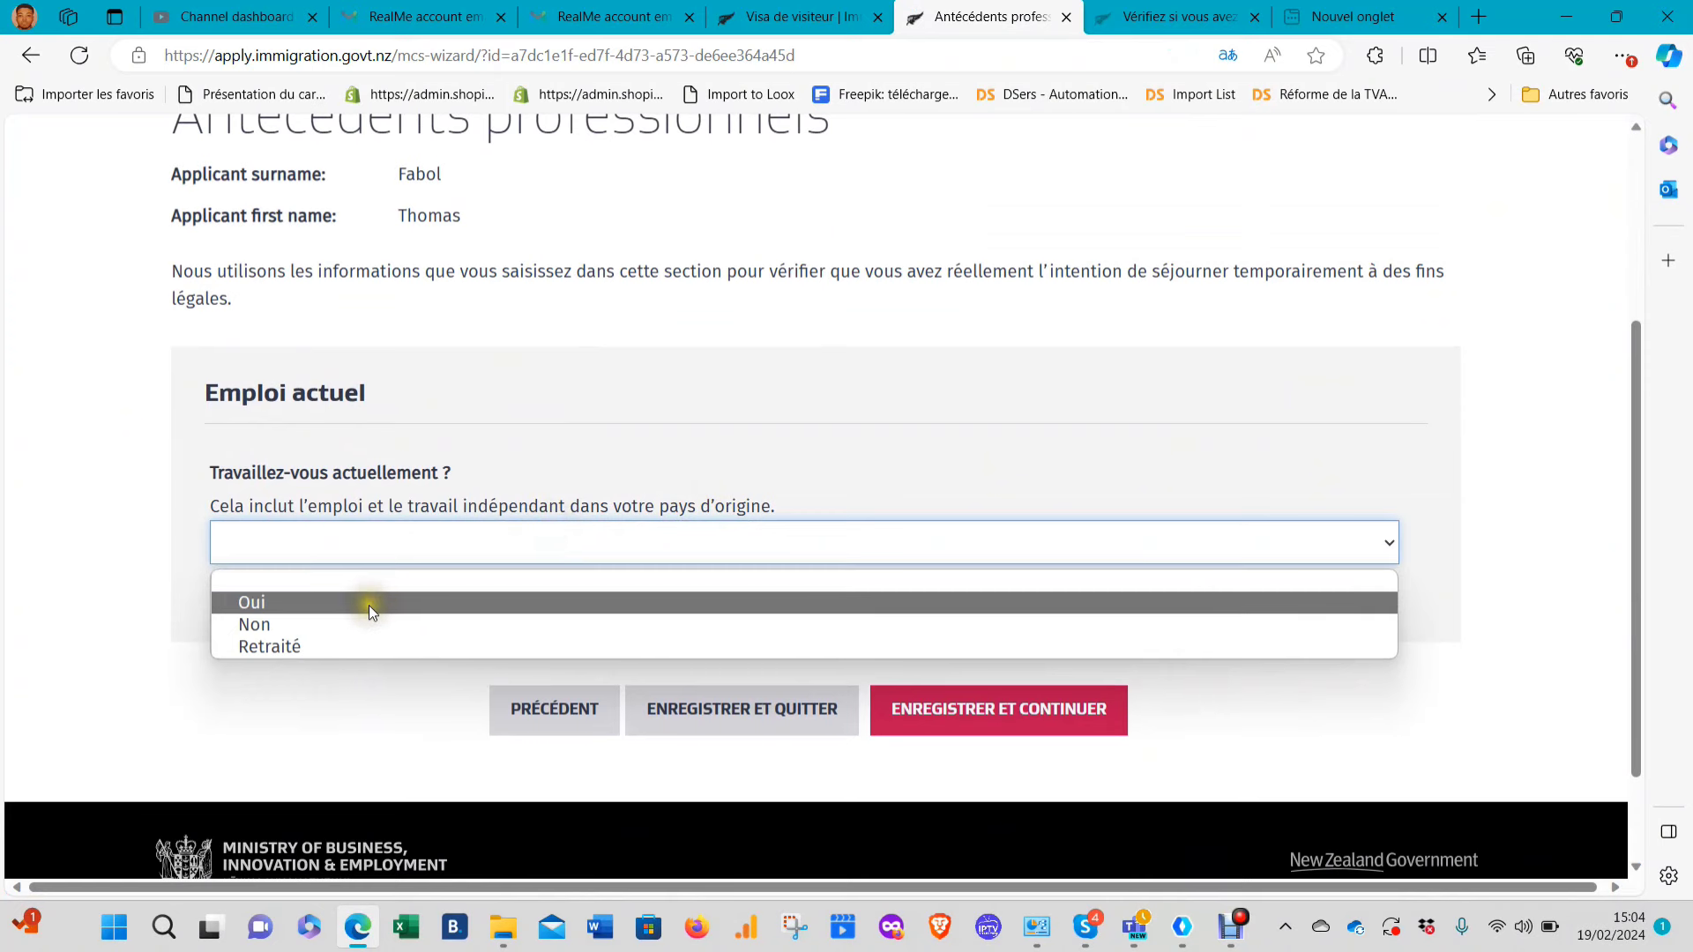
click(340, 624)
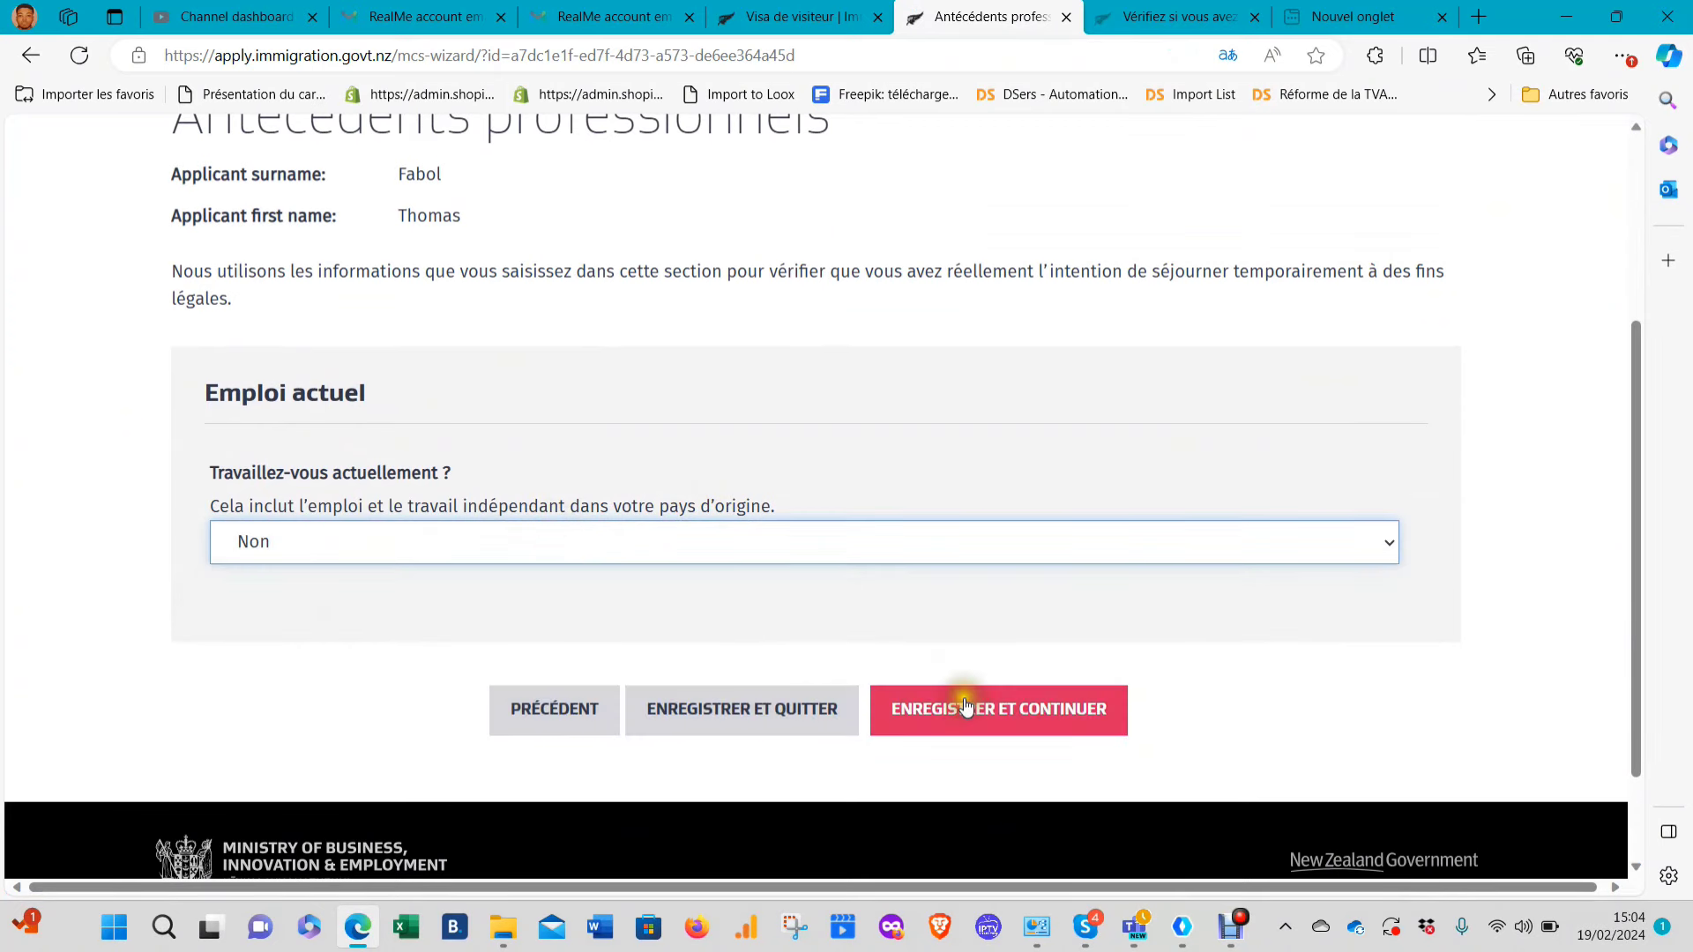
click(965, 705)
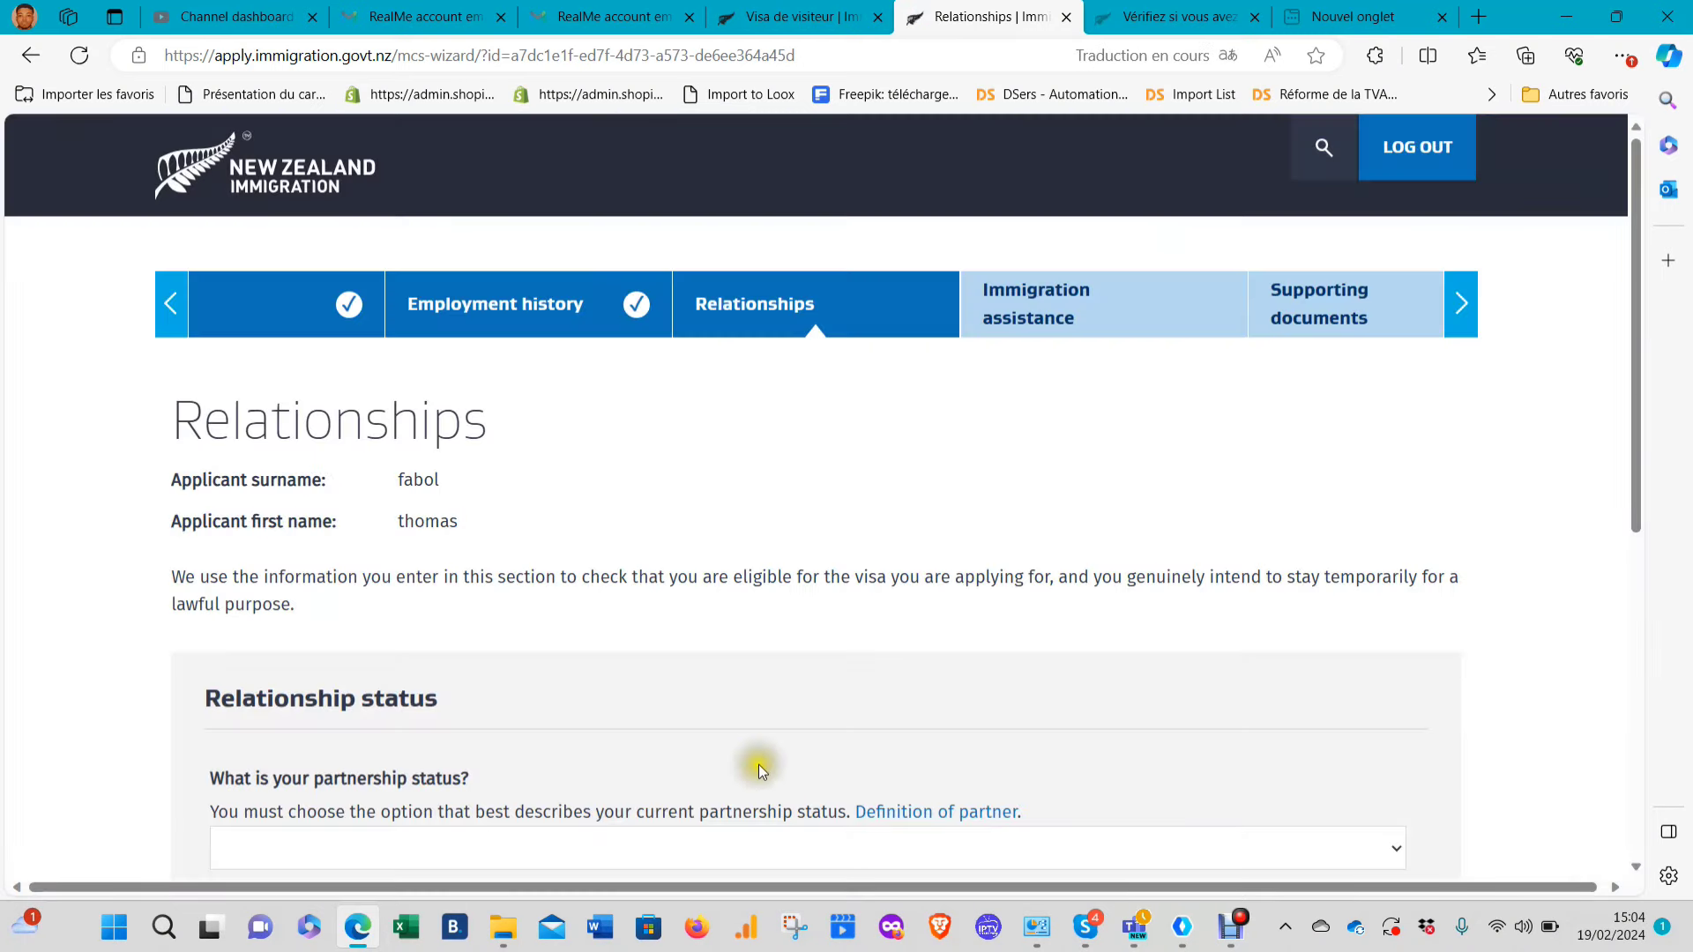
Set partnership status to Célibataire, answer Non to having New Zealand contacts, and save
scroll(754, 686, down, 3)
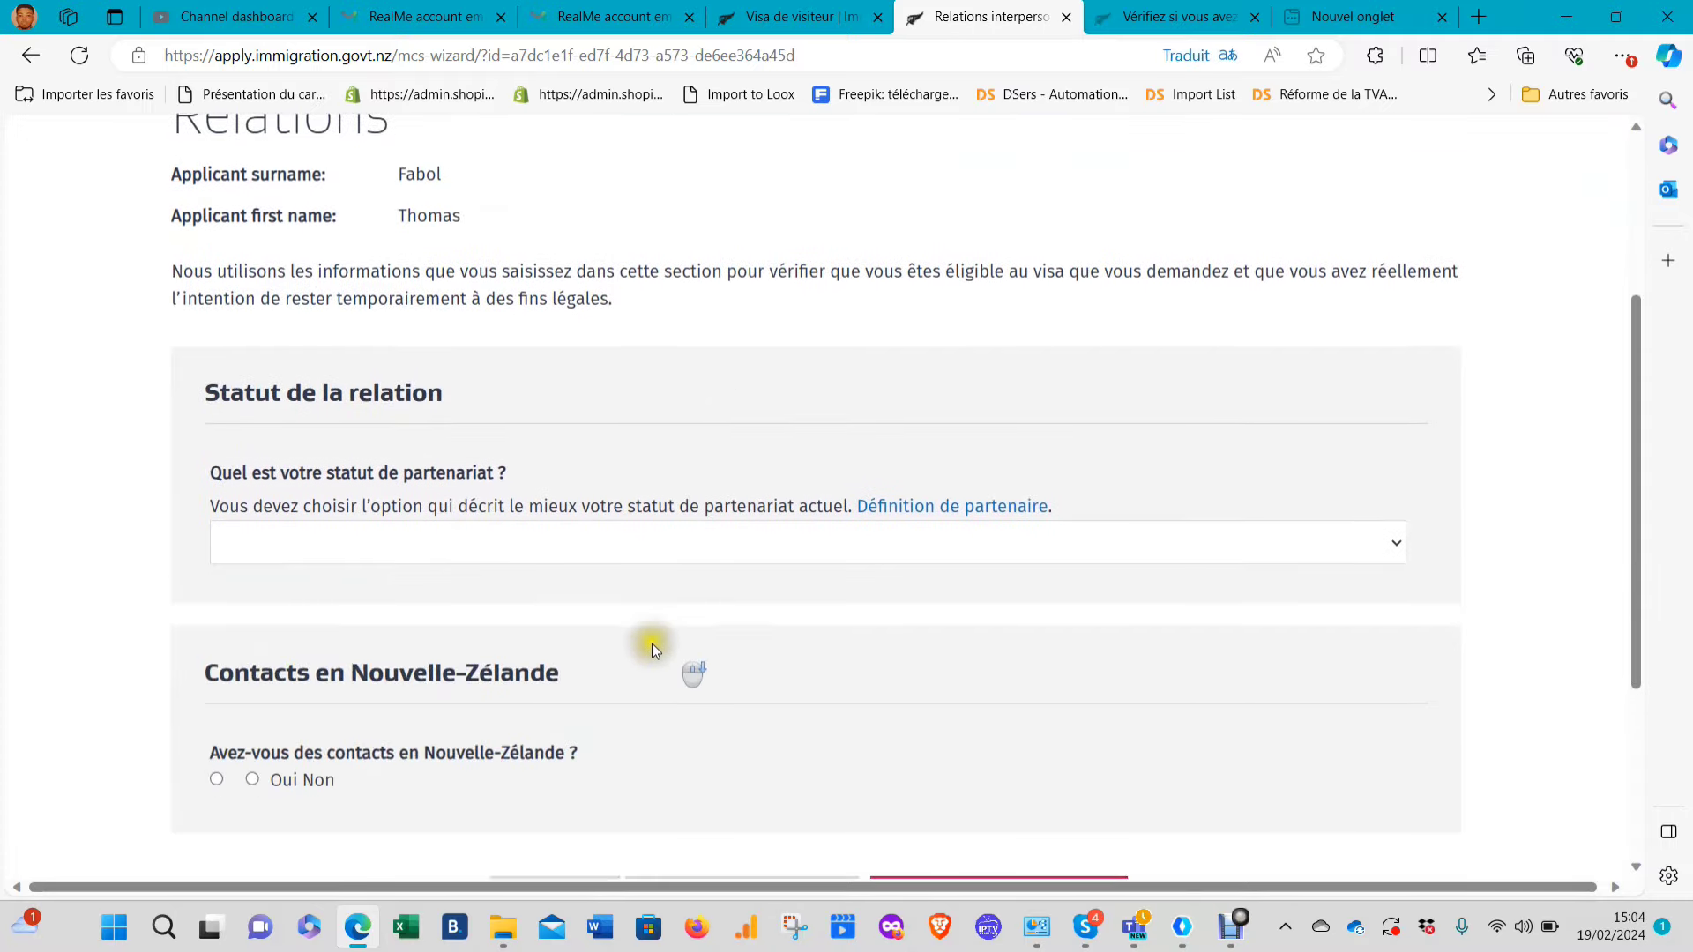
click(575, 557)
click(351, 602)
scroll(357, 627, down, 2)
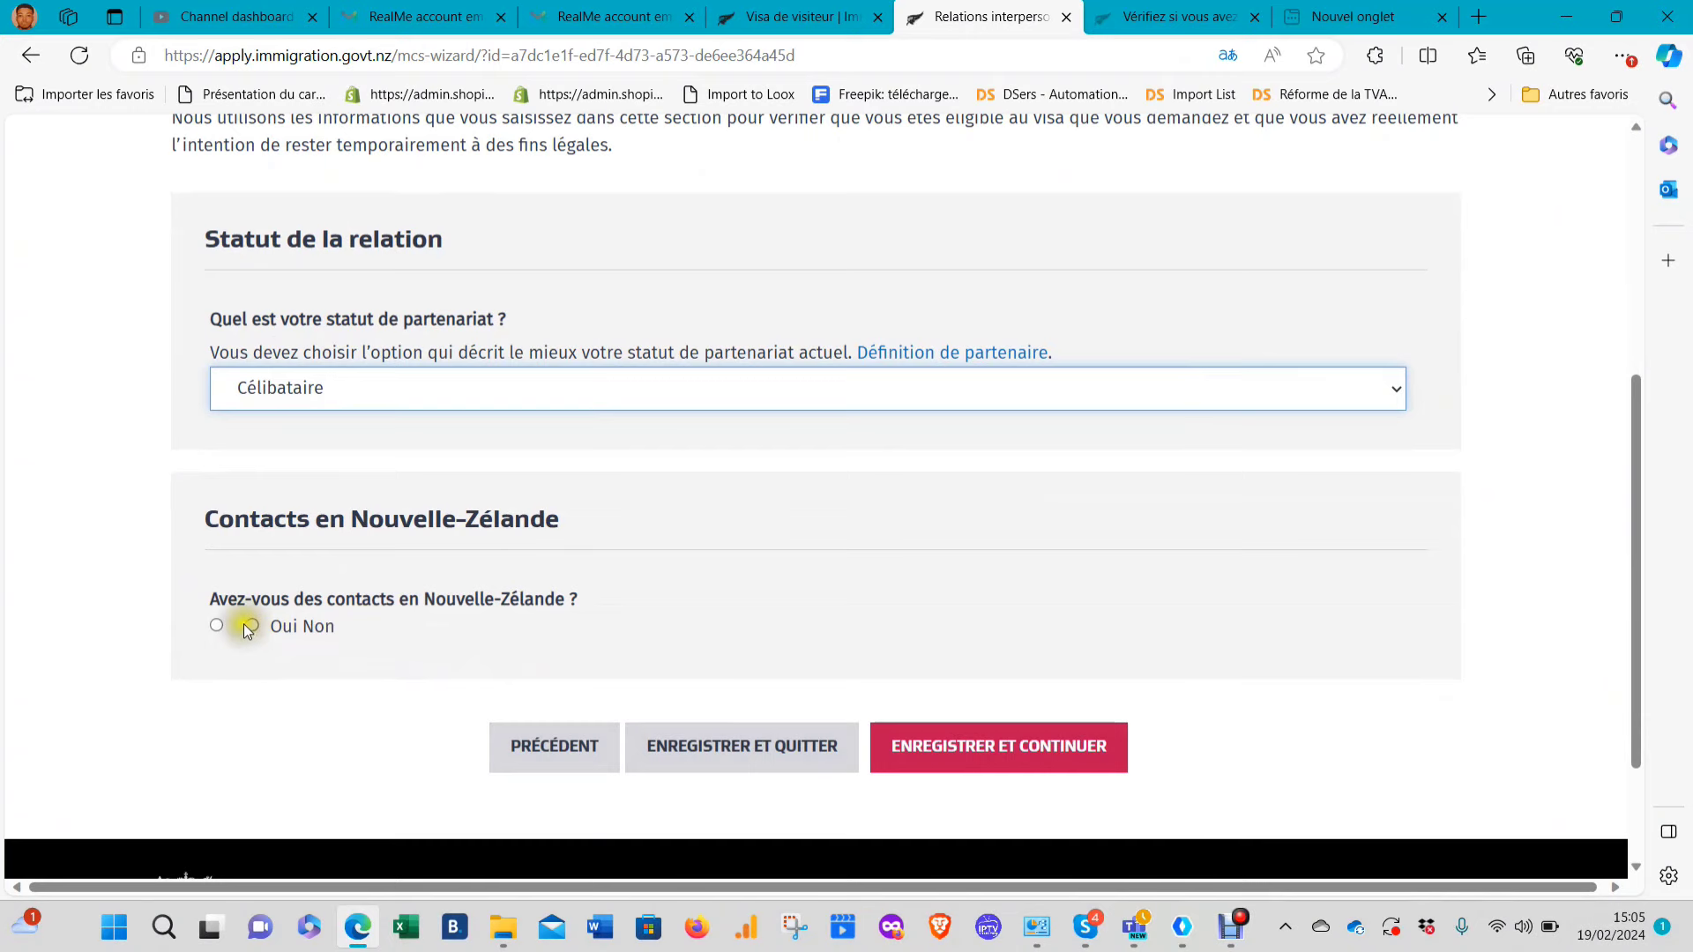
click(217, 626)
scroll(494, 684, down, 2)
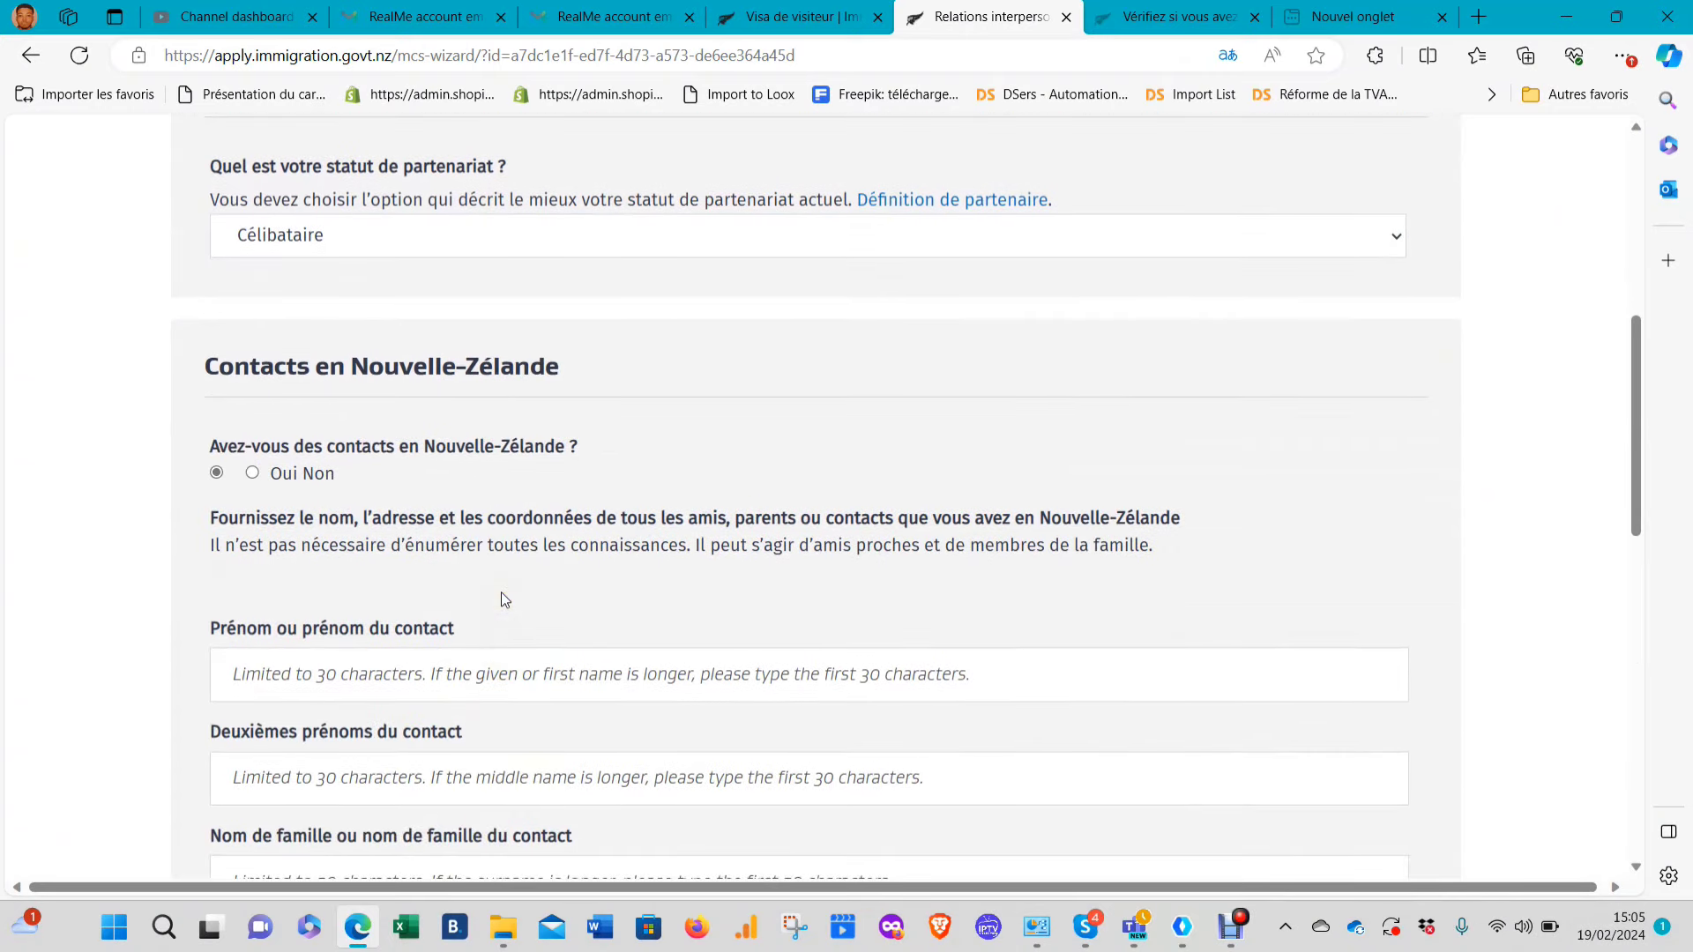
scroll(505, 599, down, 7)
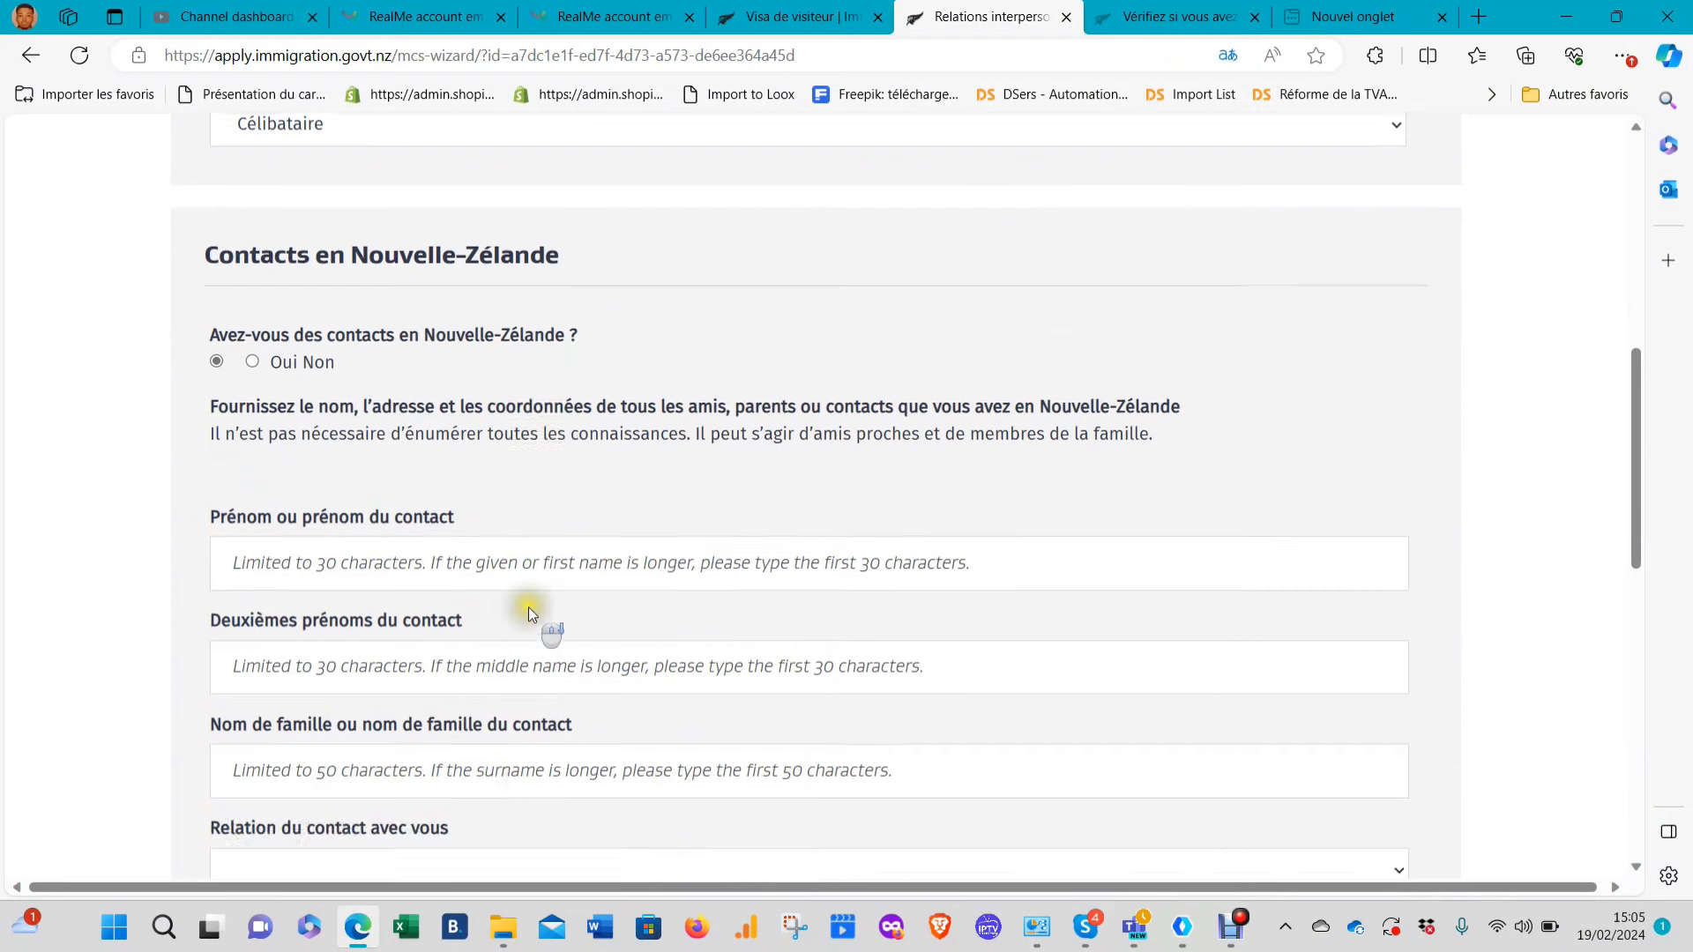
scroll(530, 529, down, 2)
scroll(567, 502, up, 10)
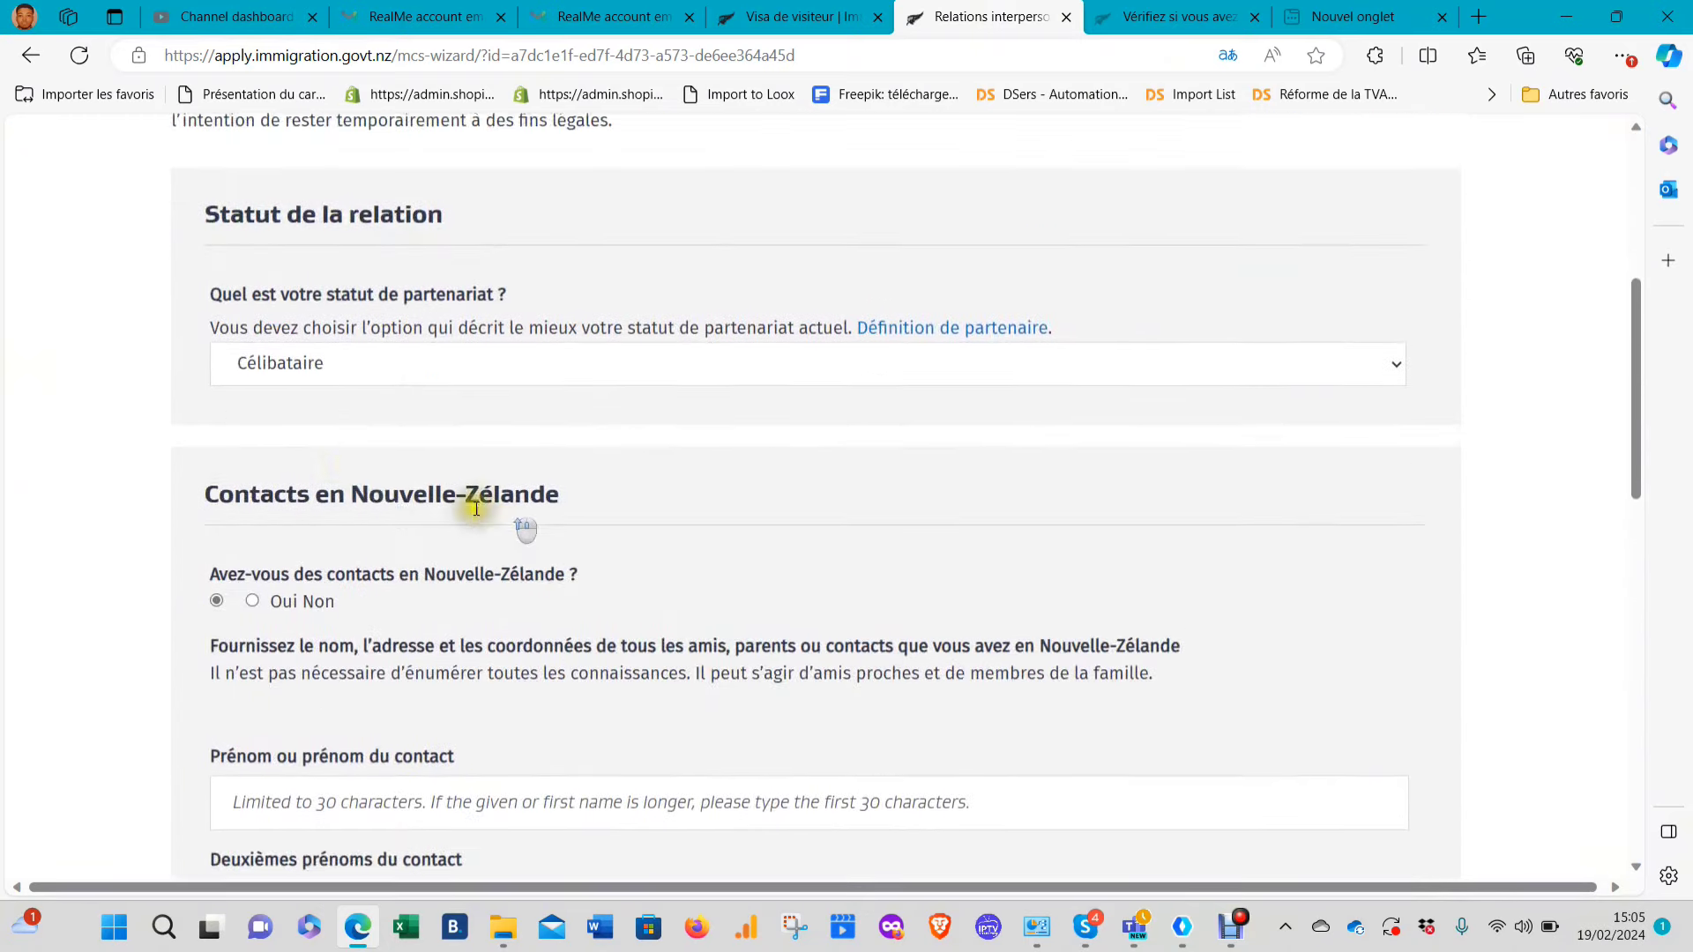
scroll(384, 532, down, 3)
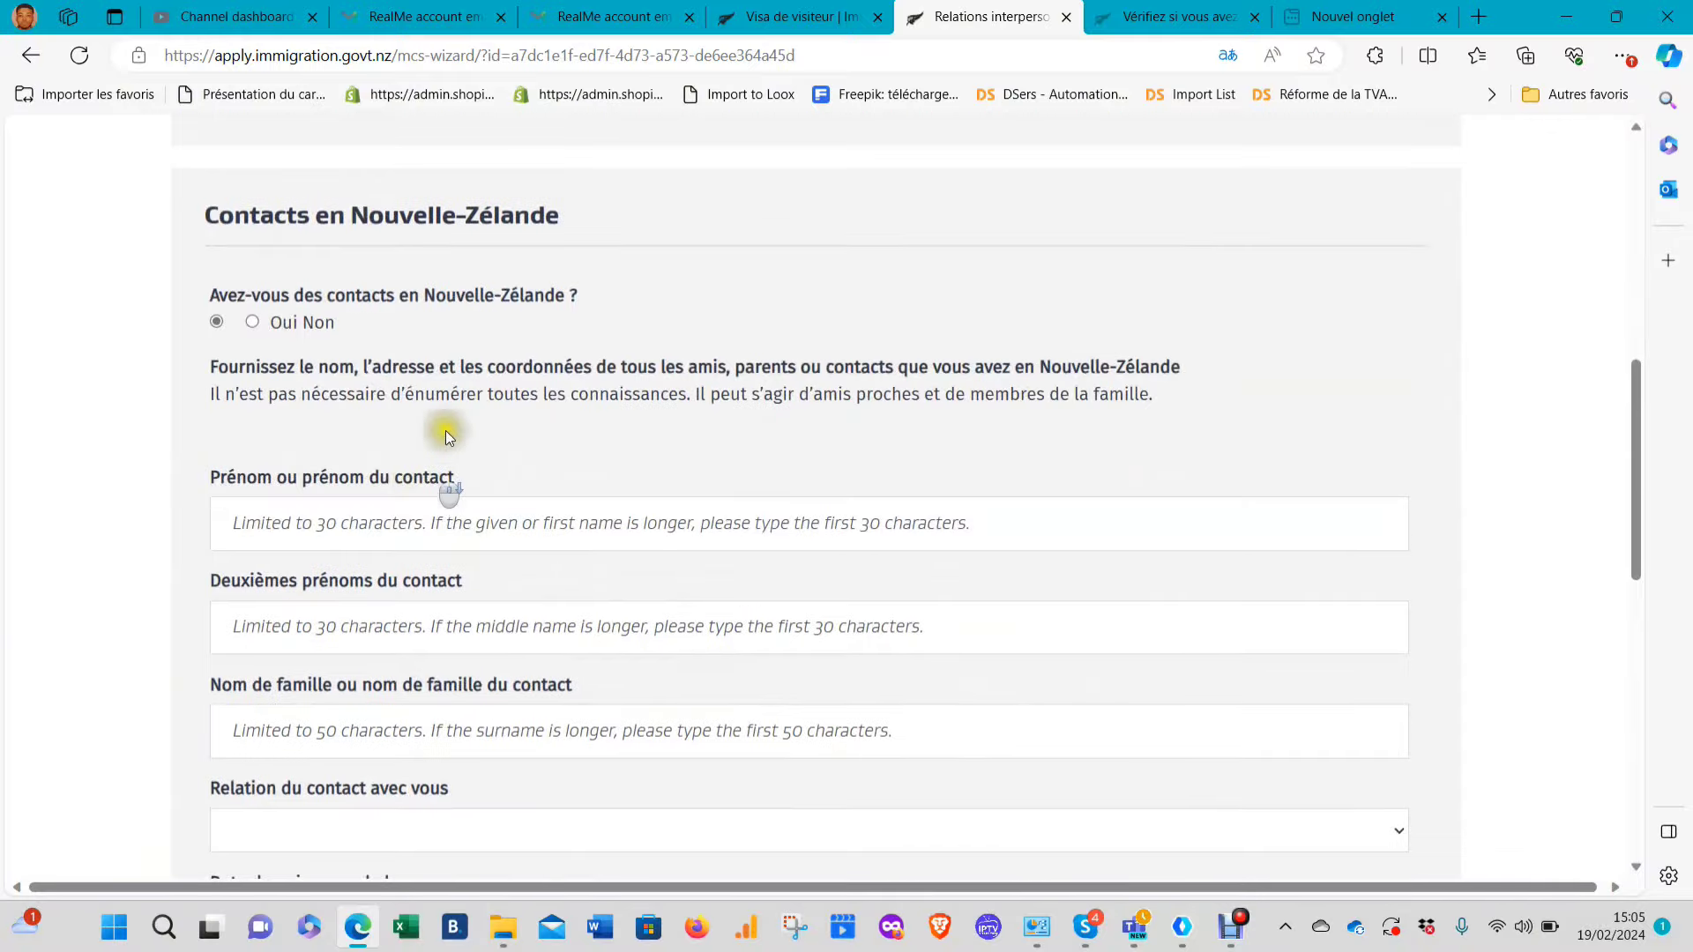
click(253, 320)
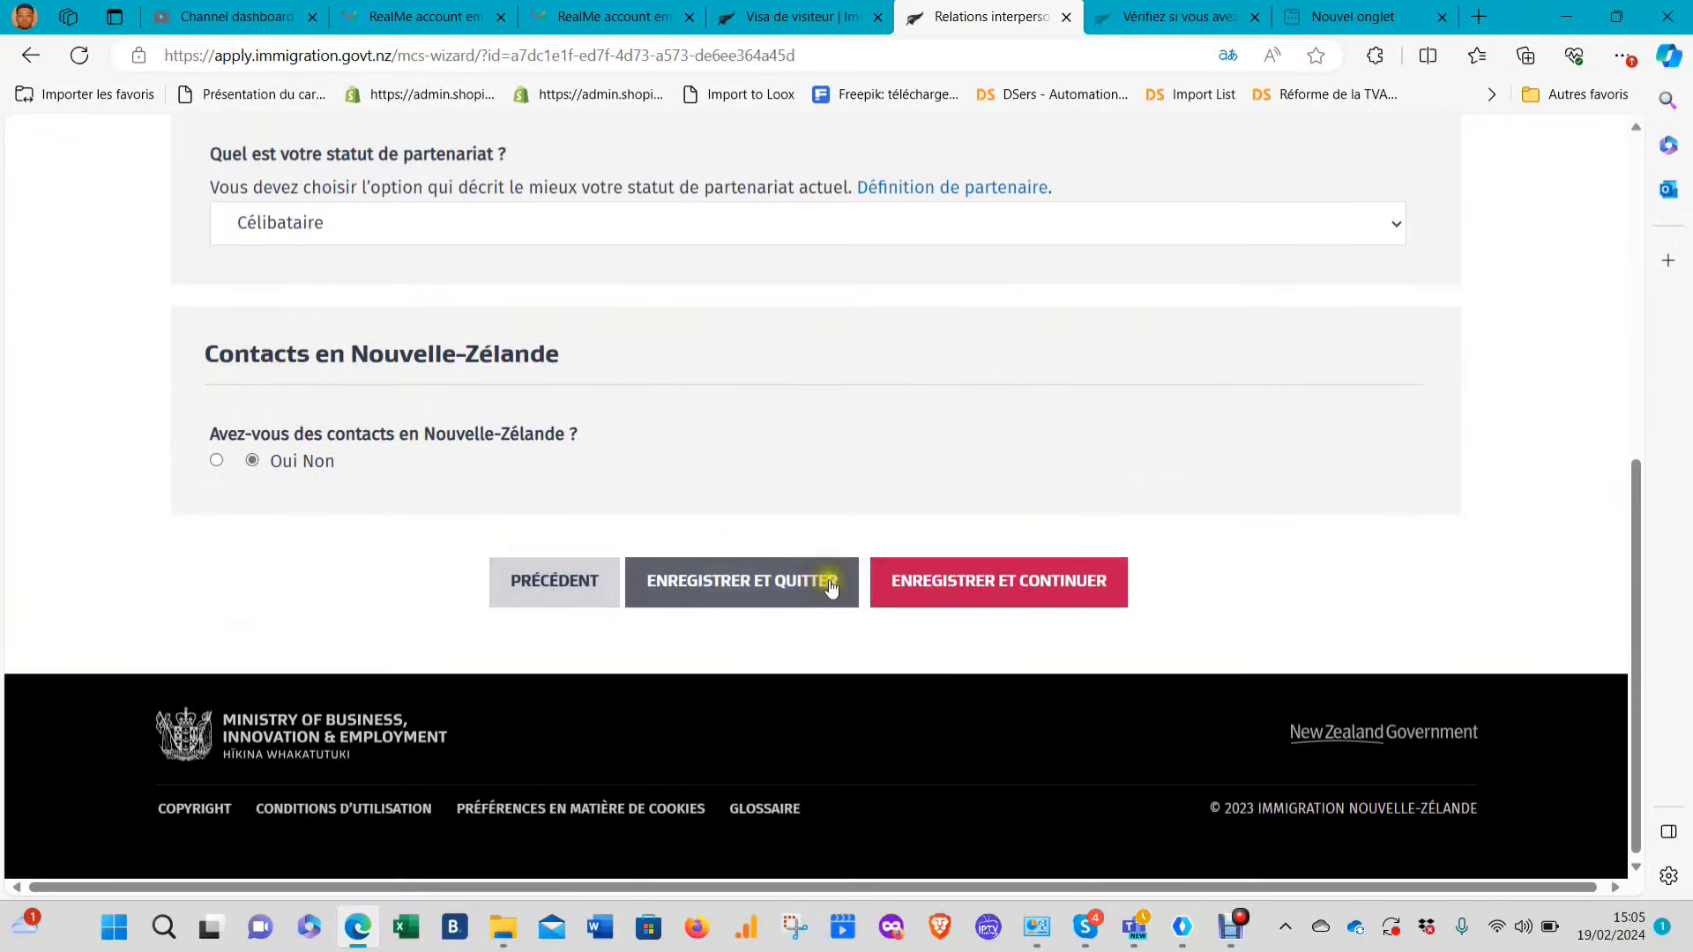
click(973, 584)
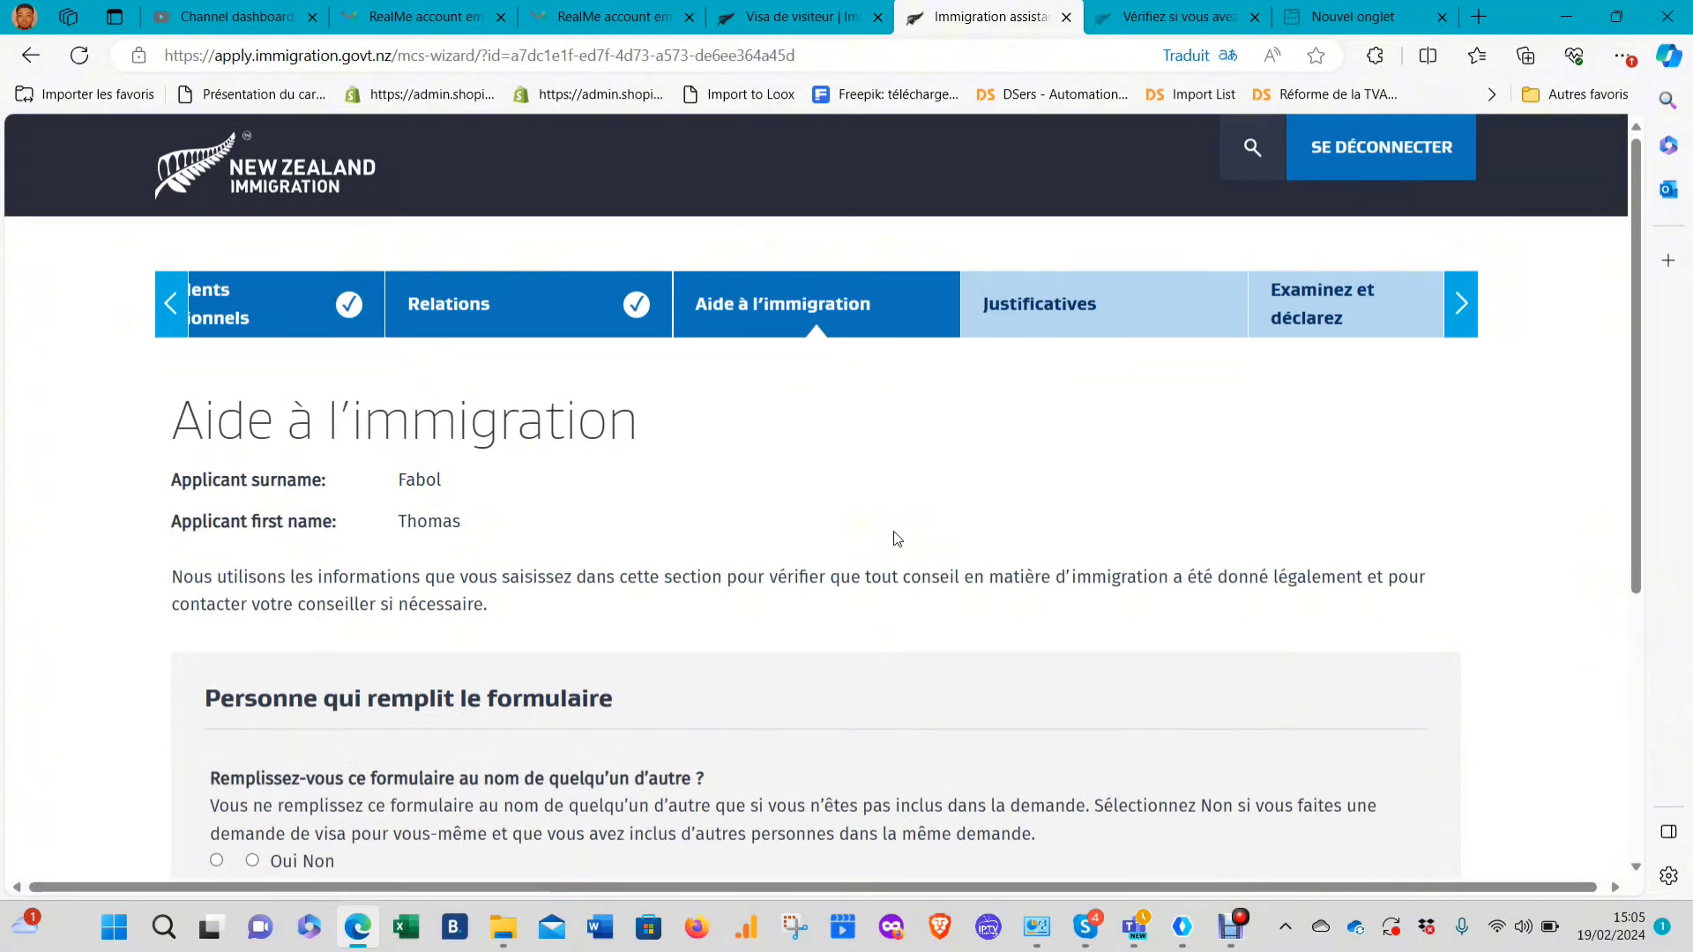
Answer Non to completing the form for someone else and to receiving immigration advice, then save
scroll(776, 524, down, 2)
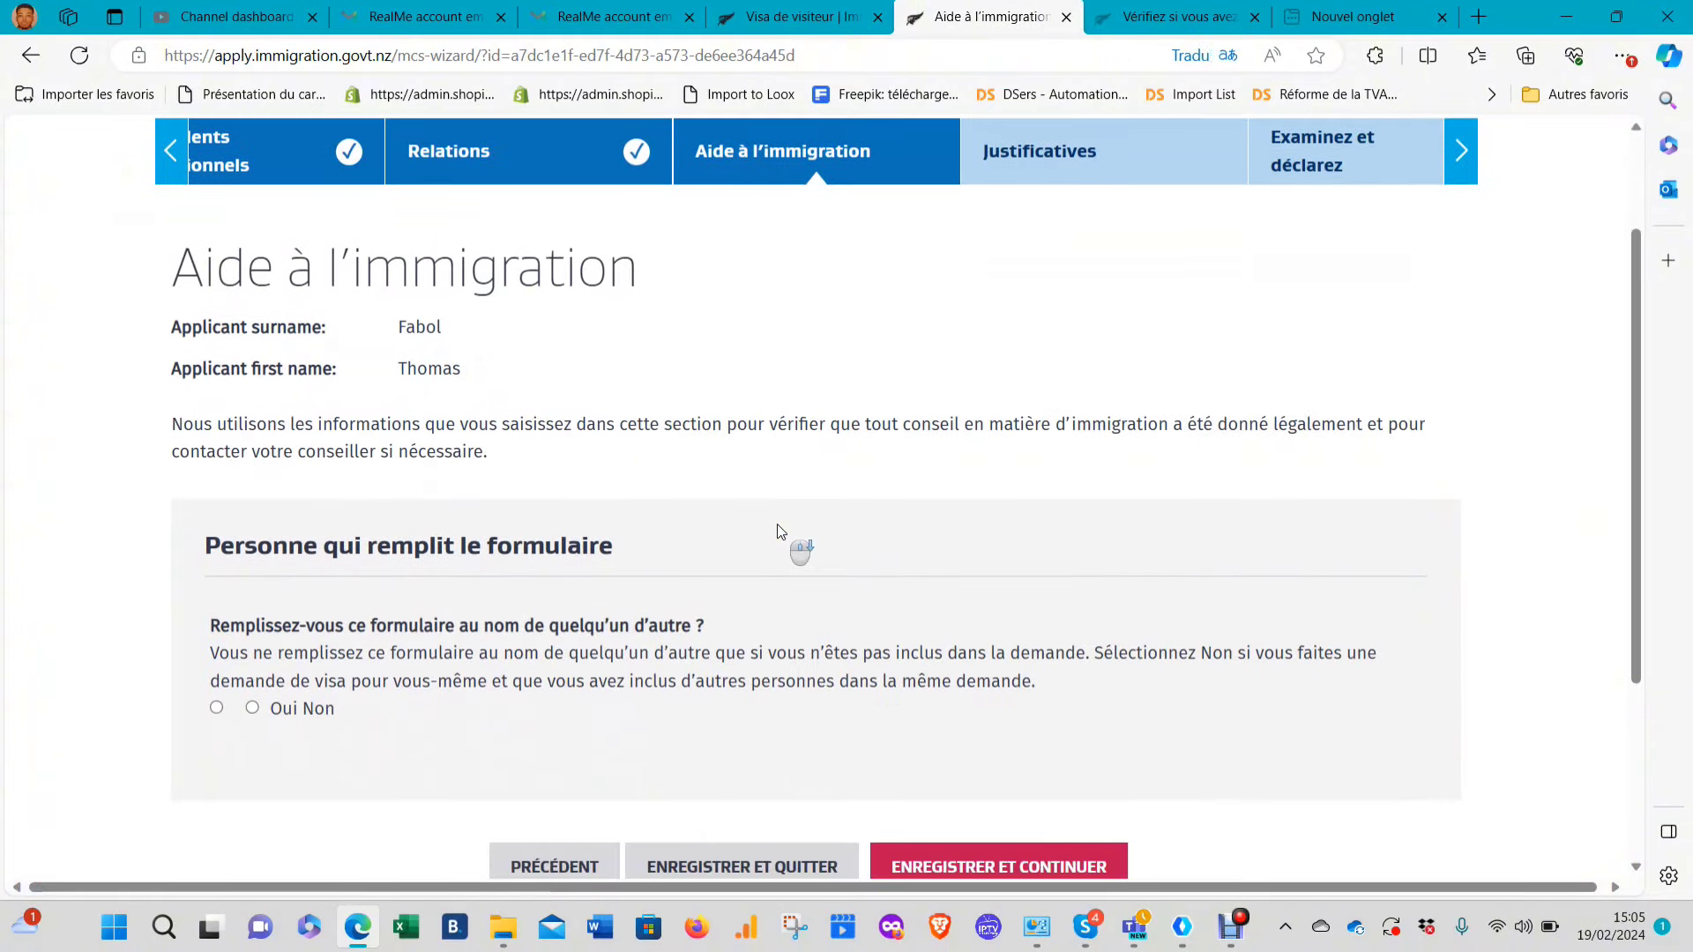
scroll(776, 524, down, 2)
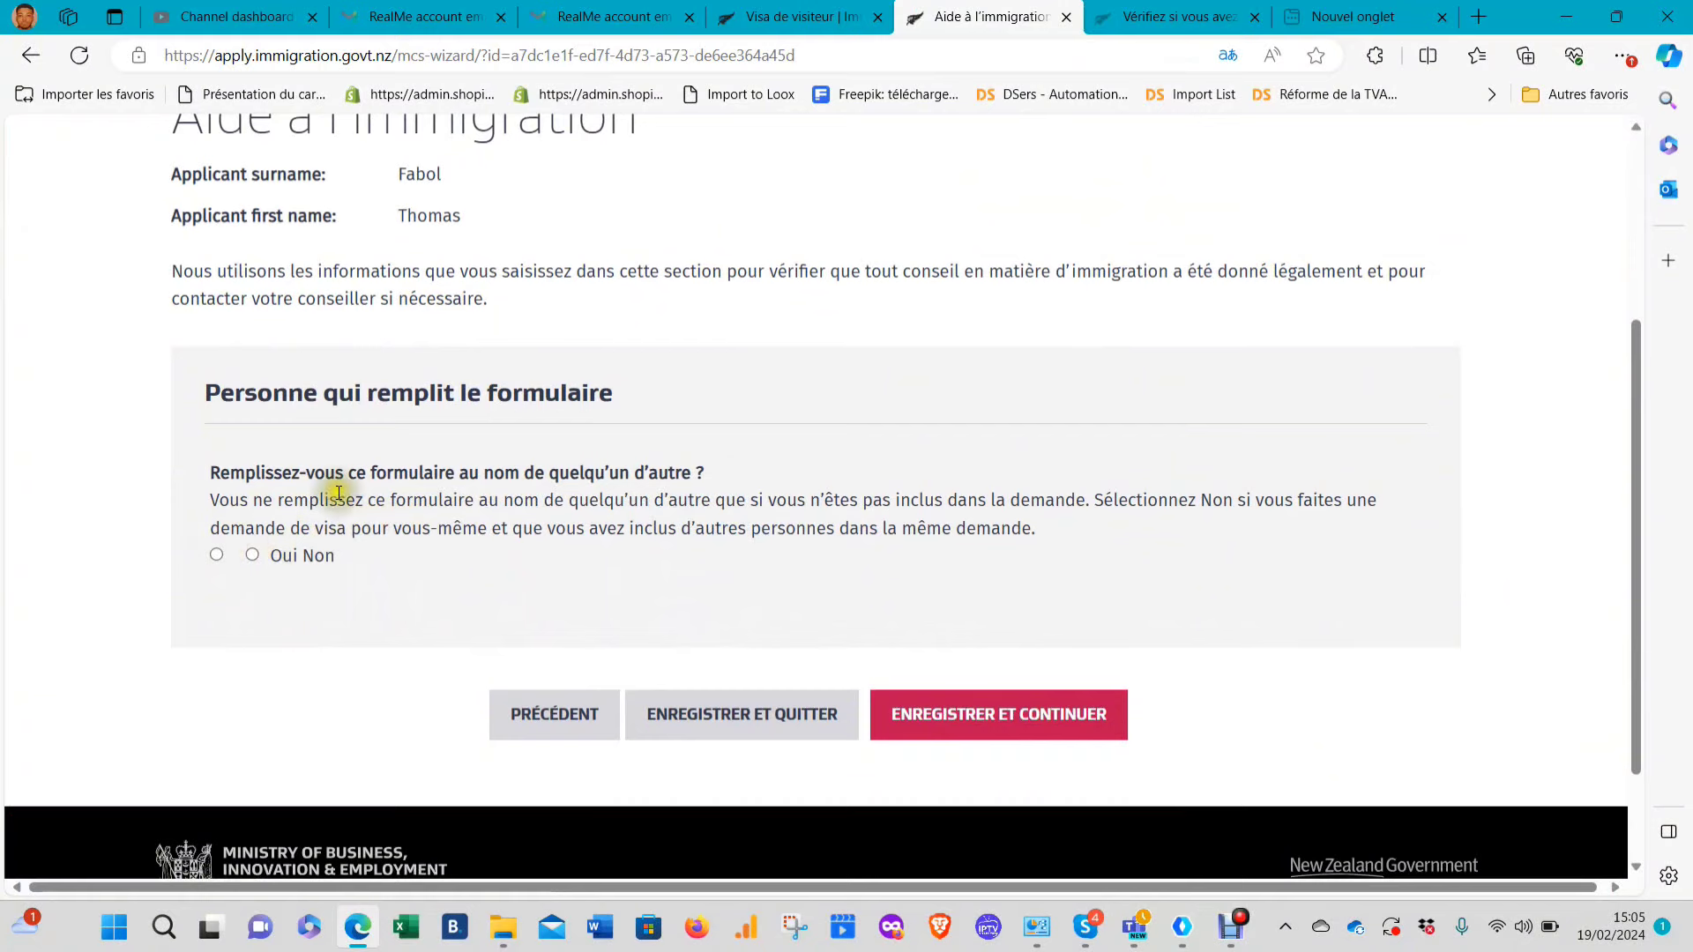
click(252, 554)
scroll(962, 688, down, 4)
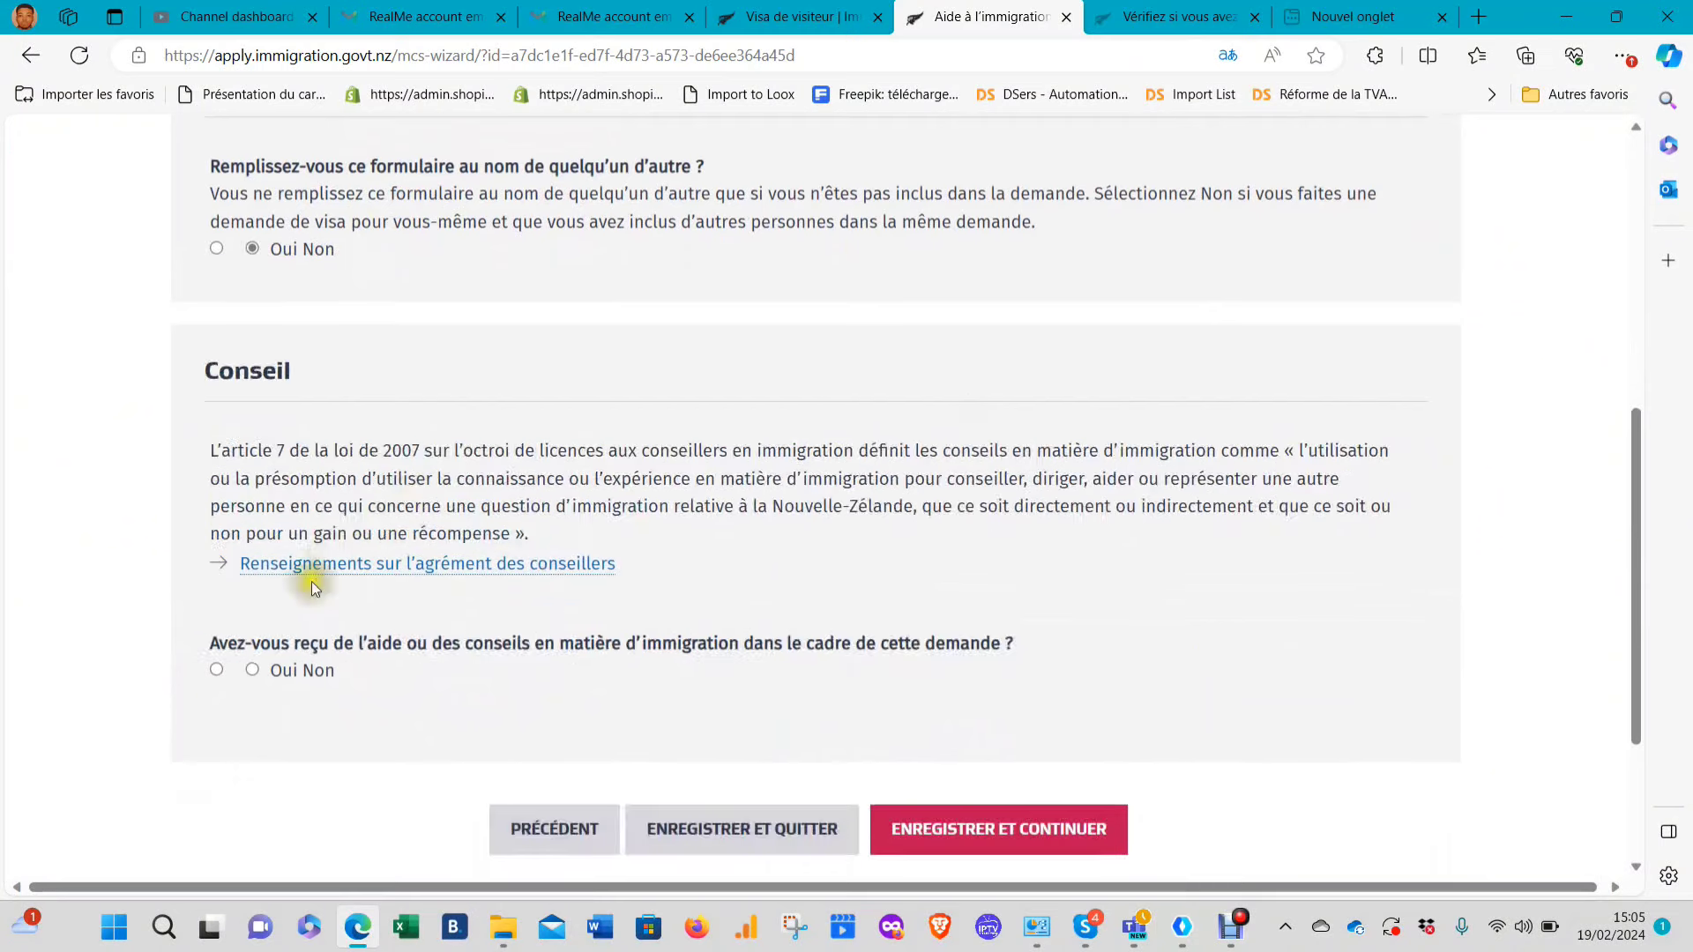
click(264, 664)
click(253, 668)
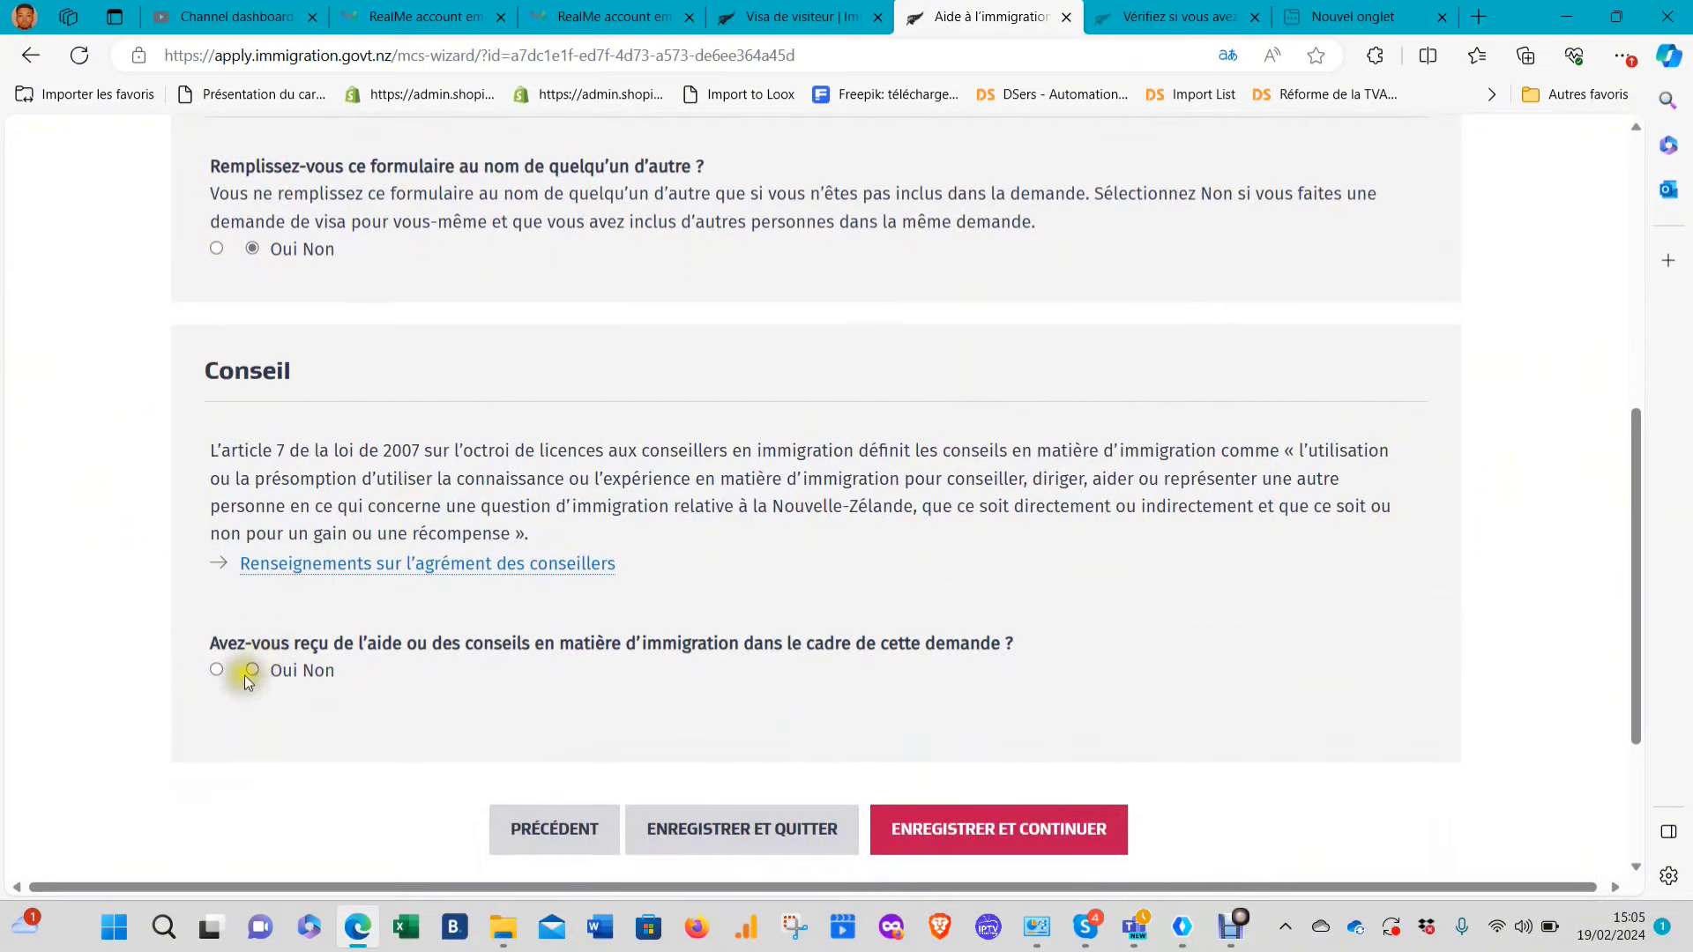
click(970, 825)
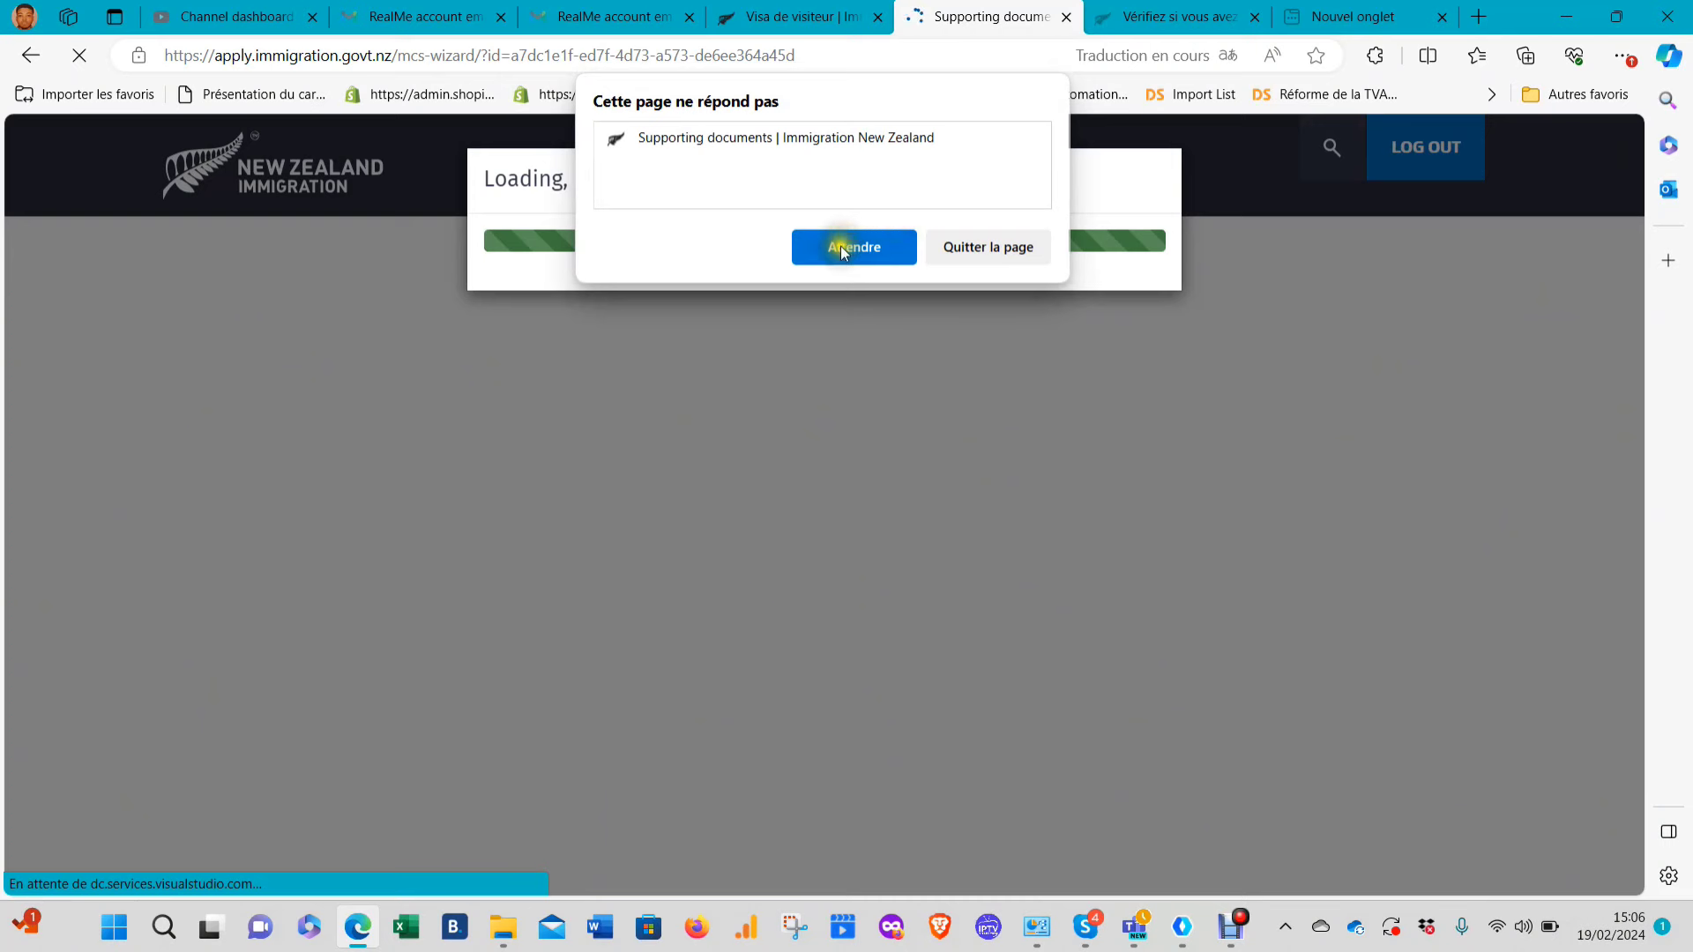
Choose to keep waiting through the repeated unresponsive-page warnings
click(843, 248)
click(850, 242)
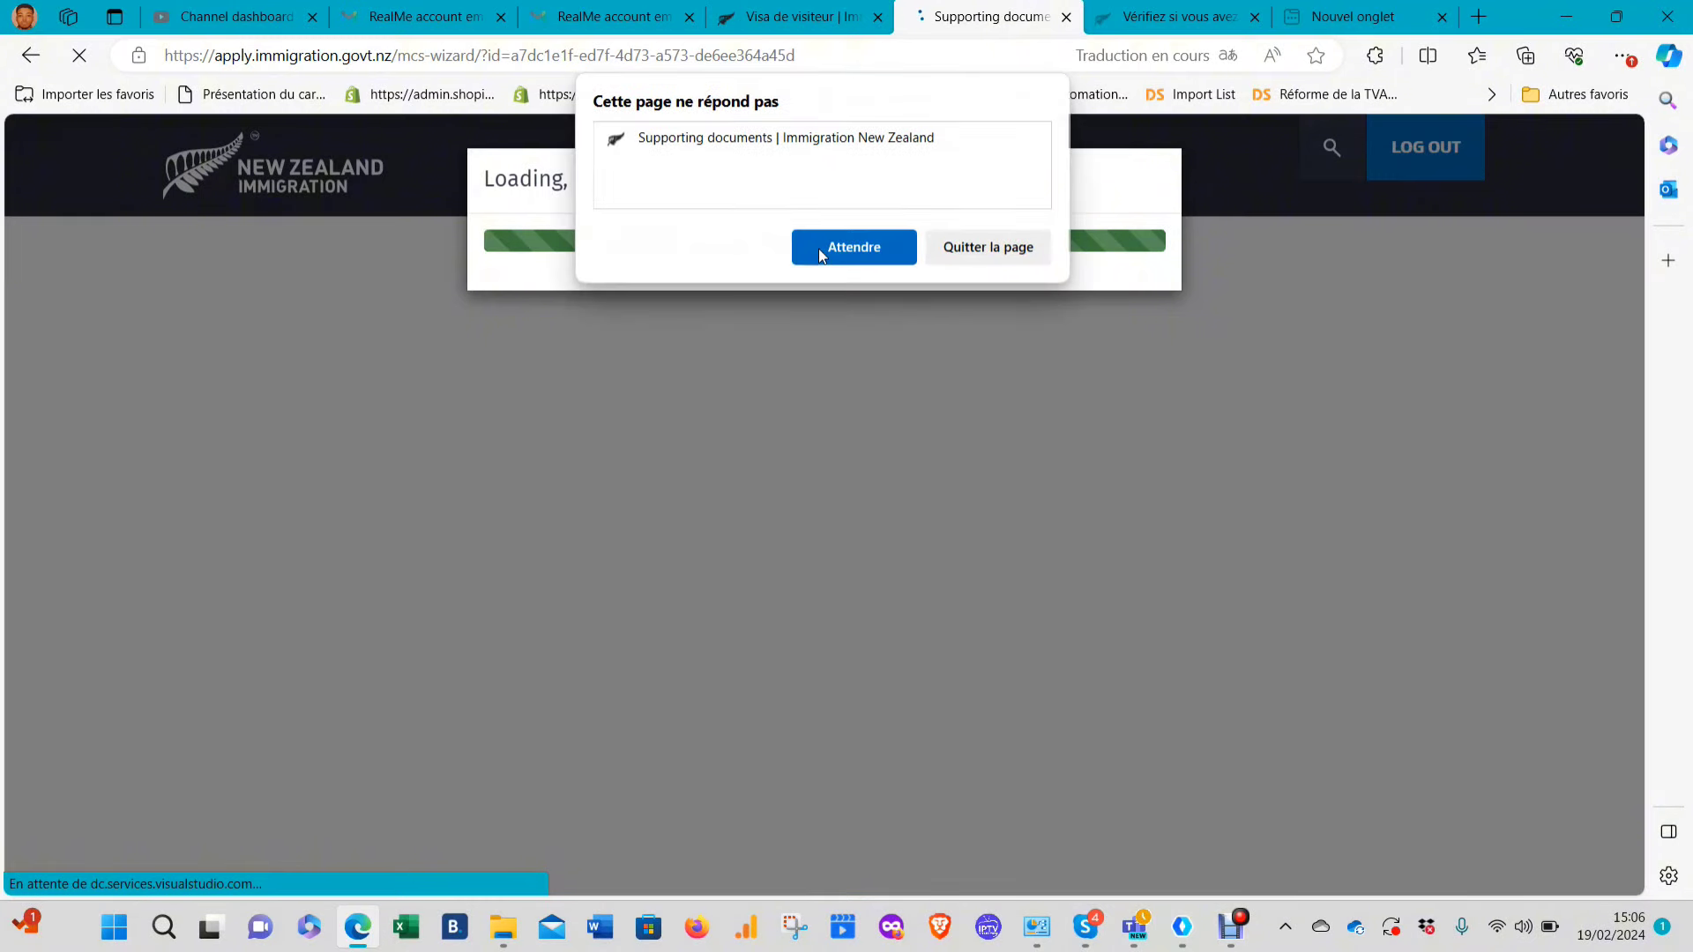
click(819, 253)
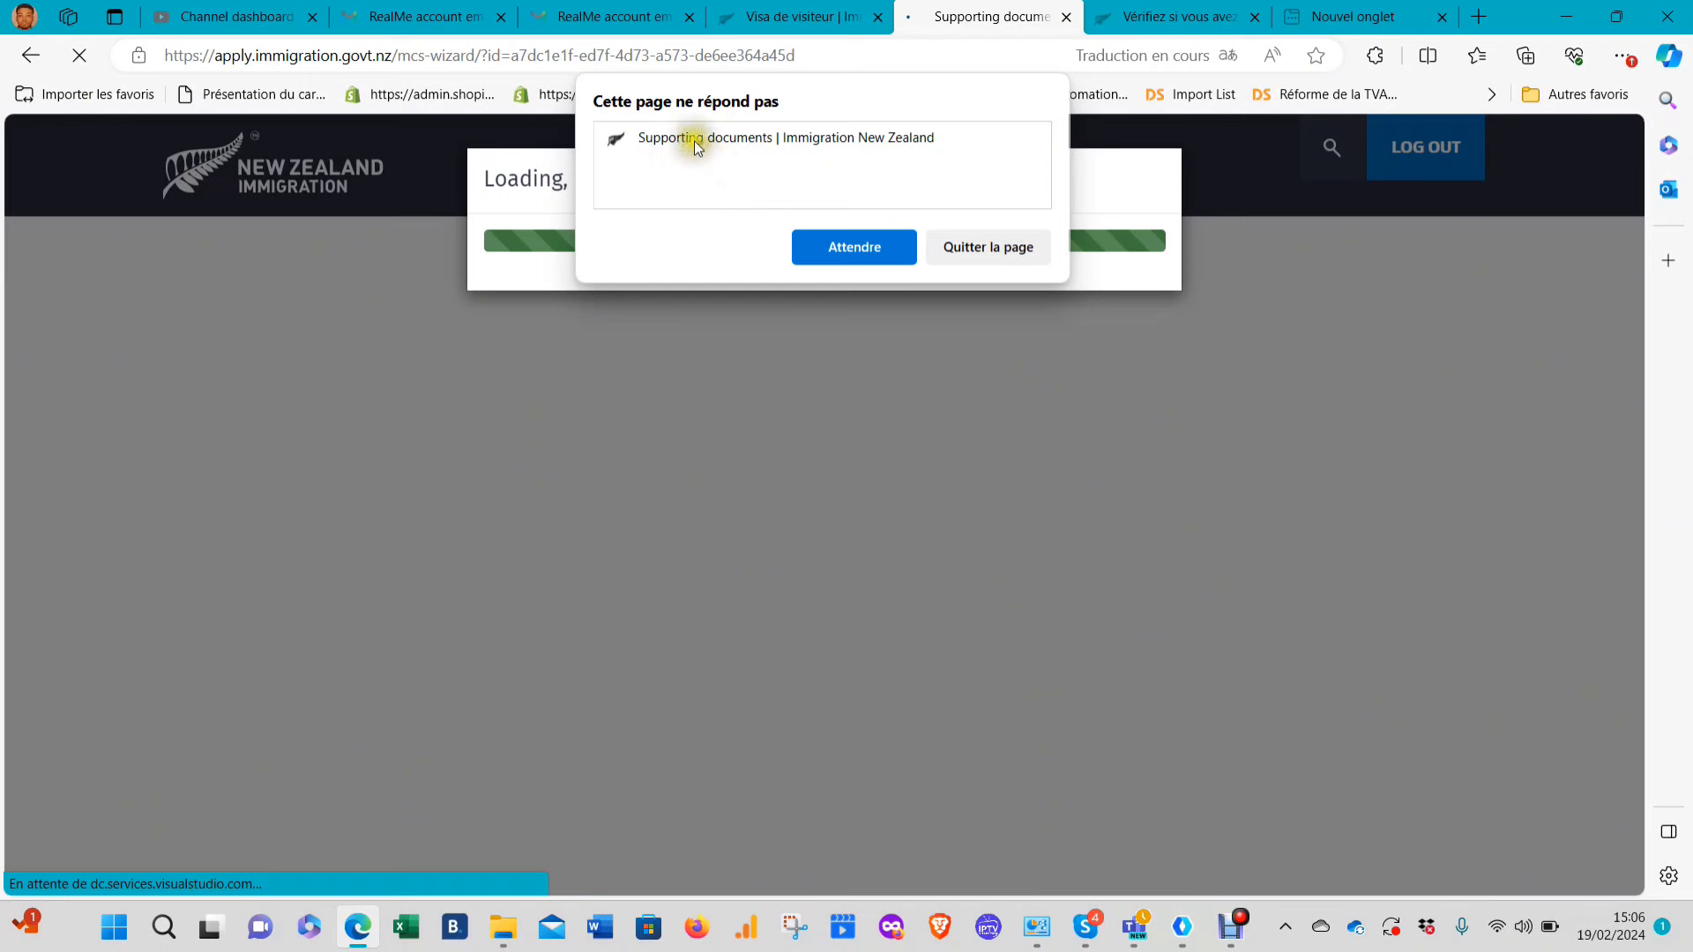
click(871, 238)
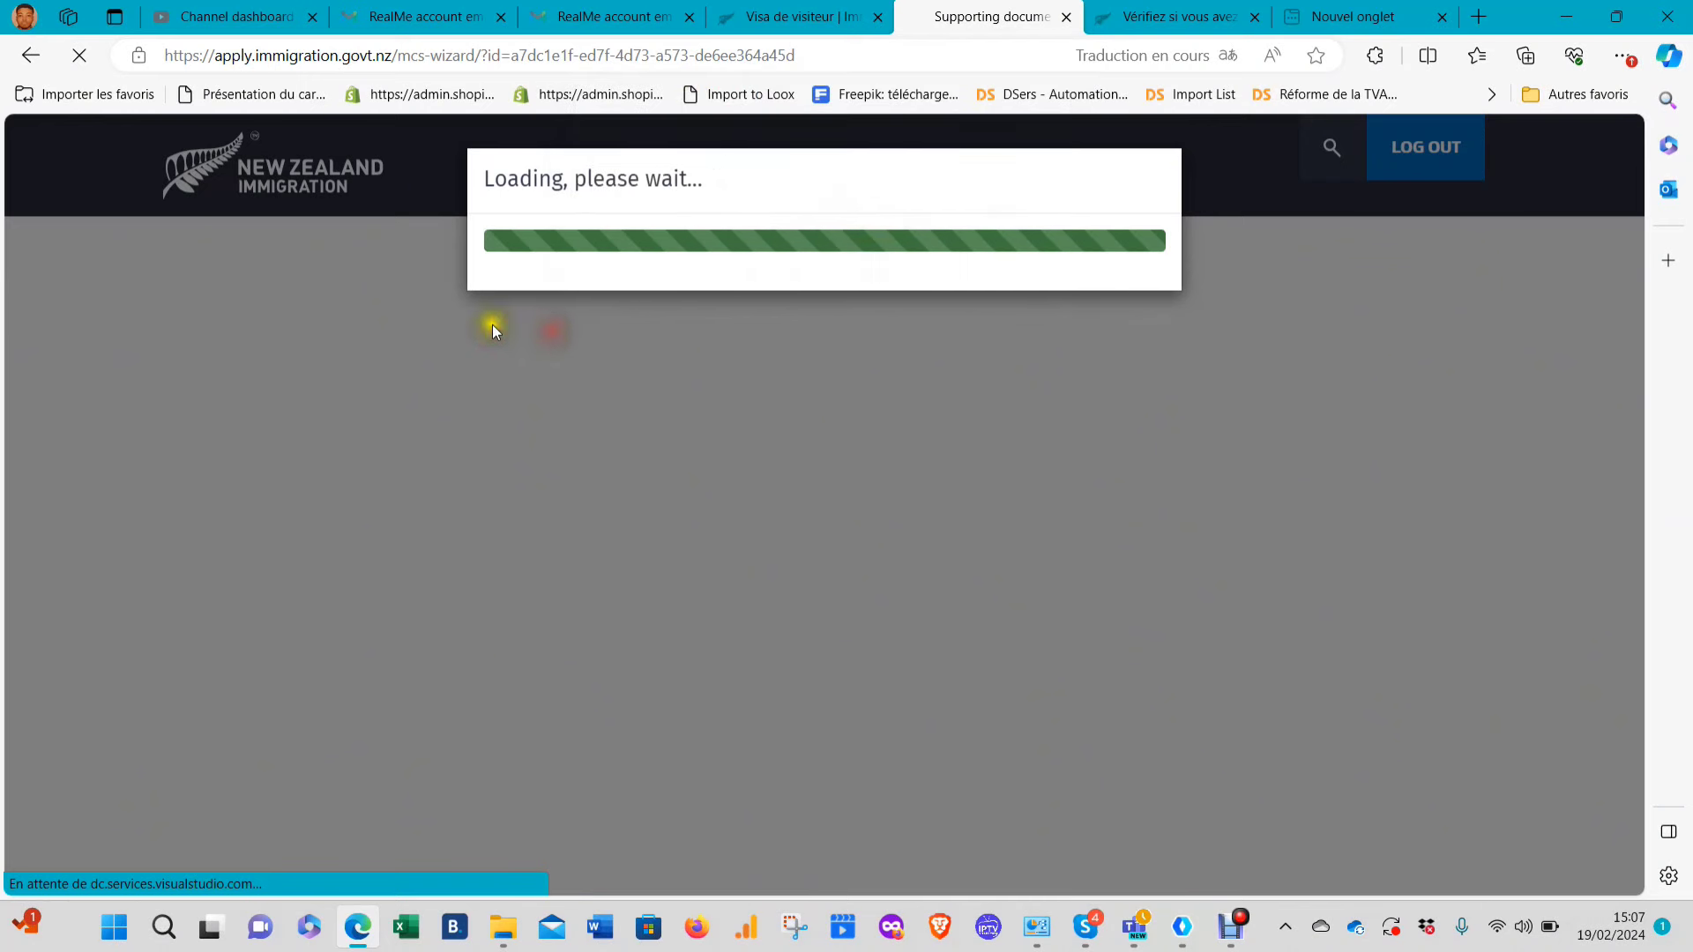
Reload the stalled page, retry the French translation, and switch tabs until Justificatives loads
click(79, 56)
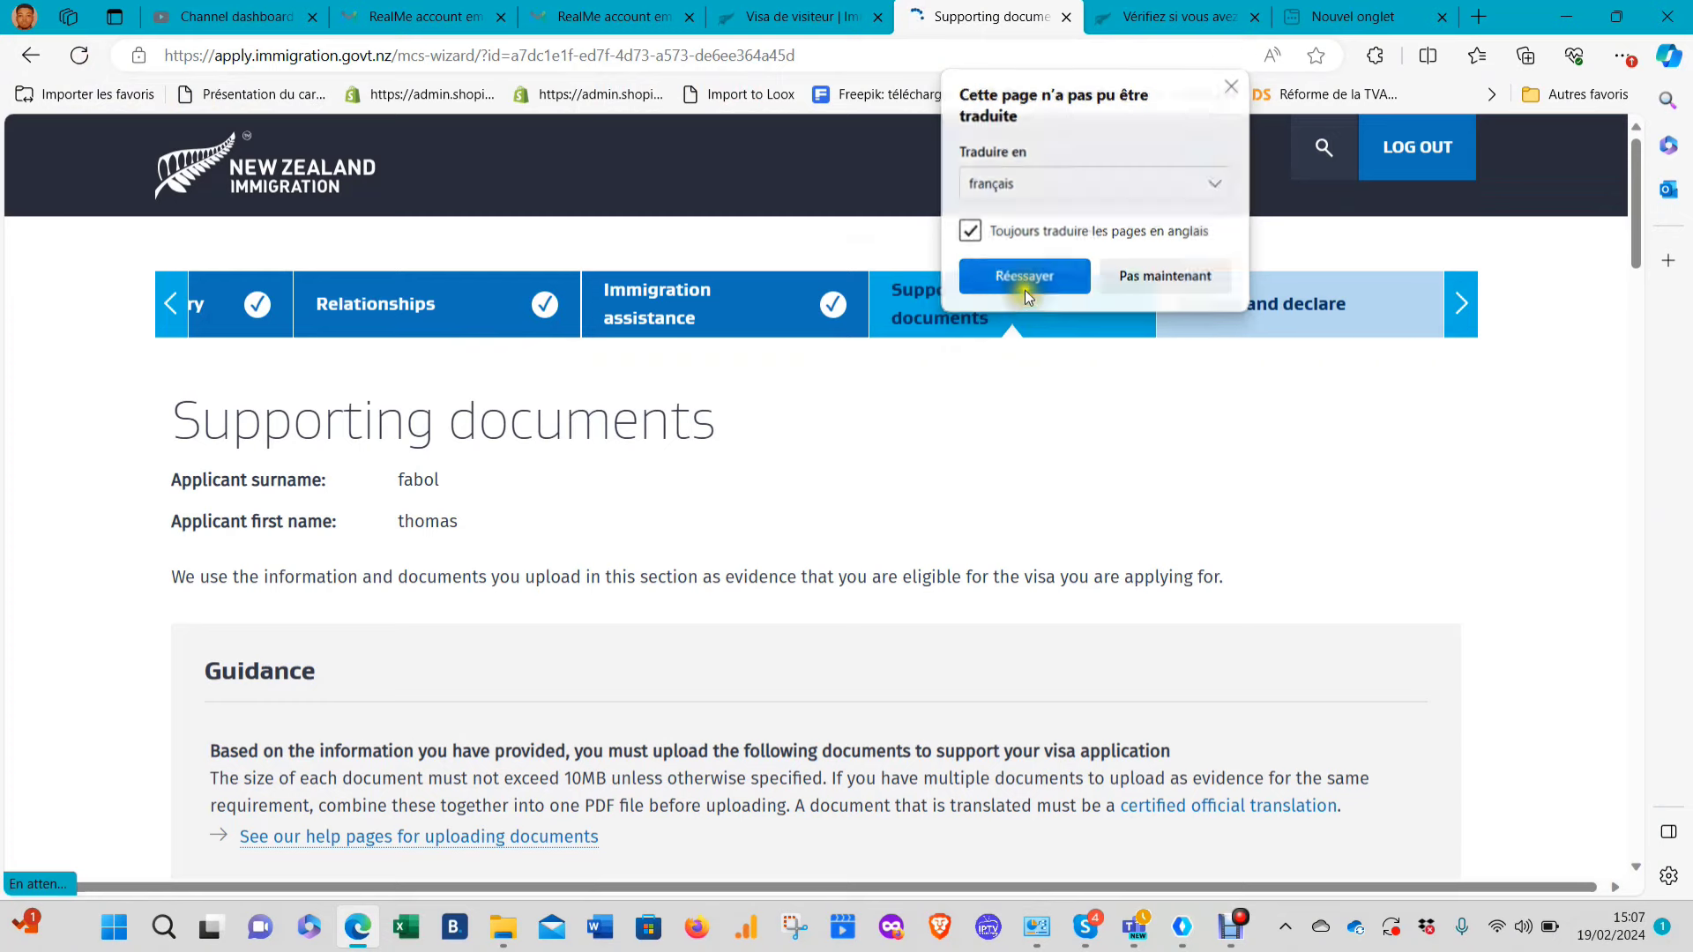
click(1023, 280)
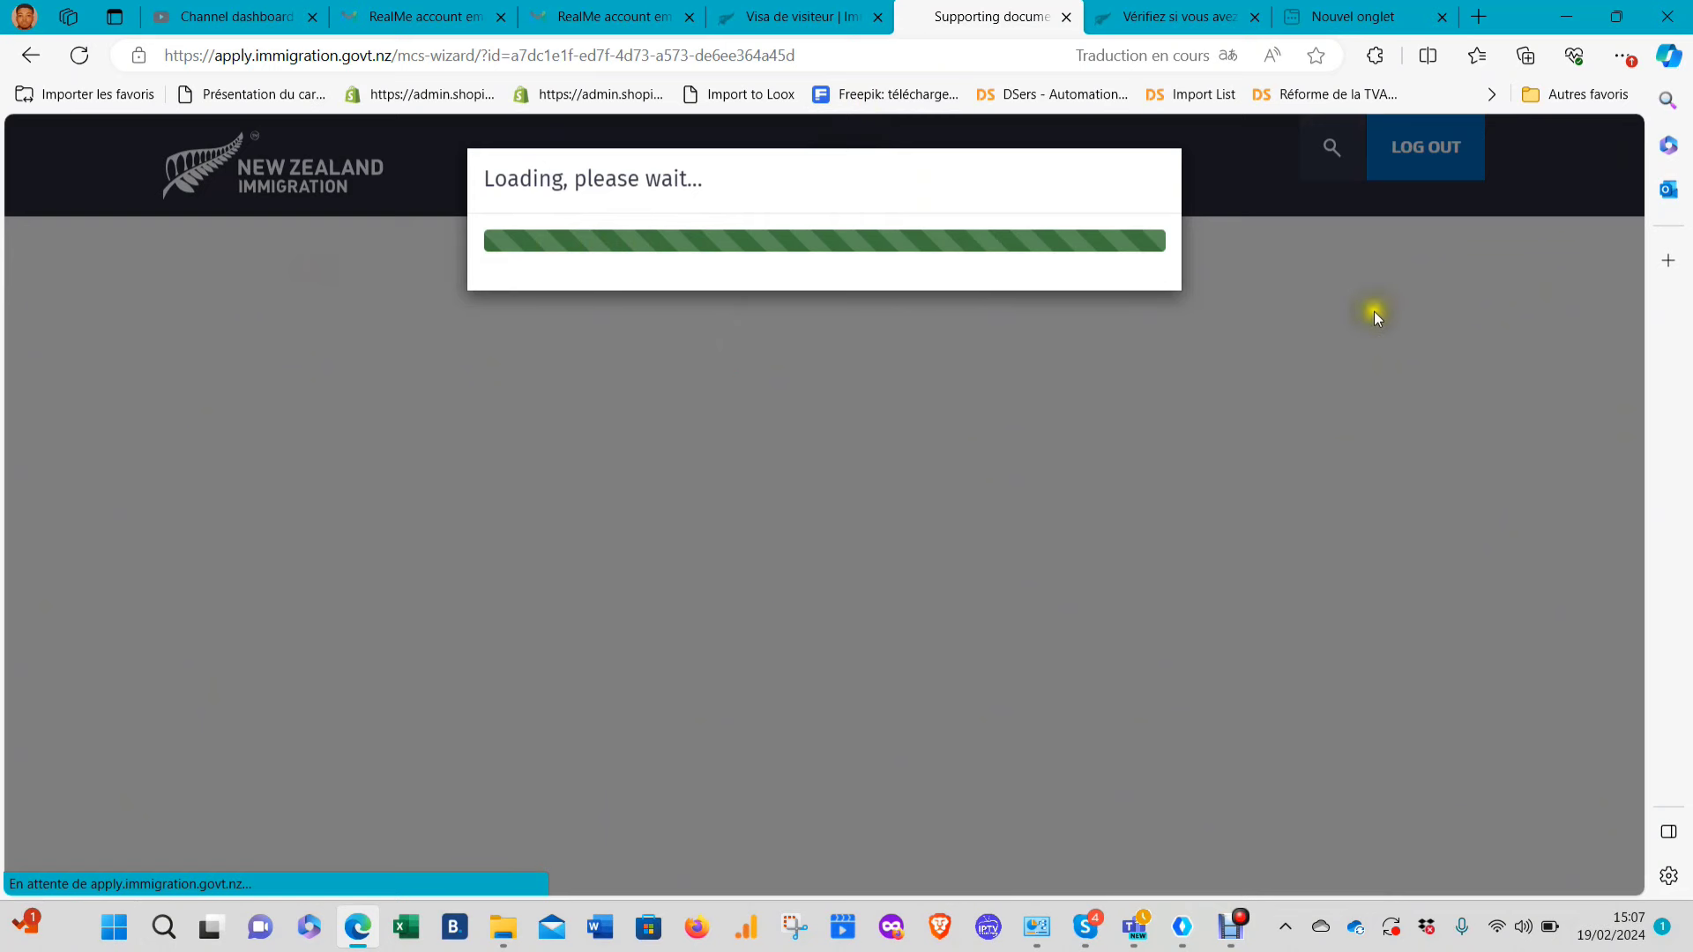
click(1323, 219)
click(807, 18)
click(952, 18)
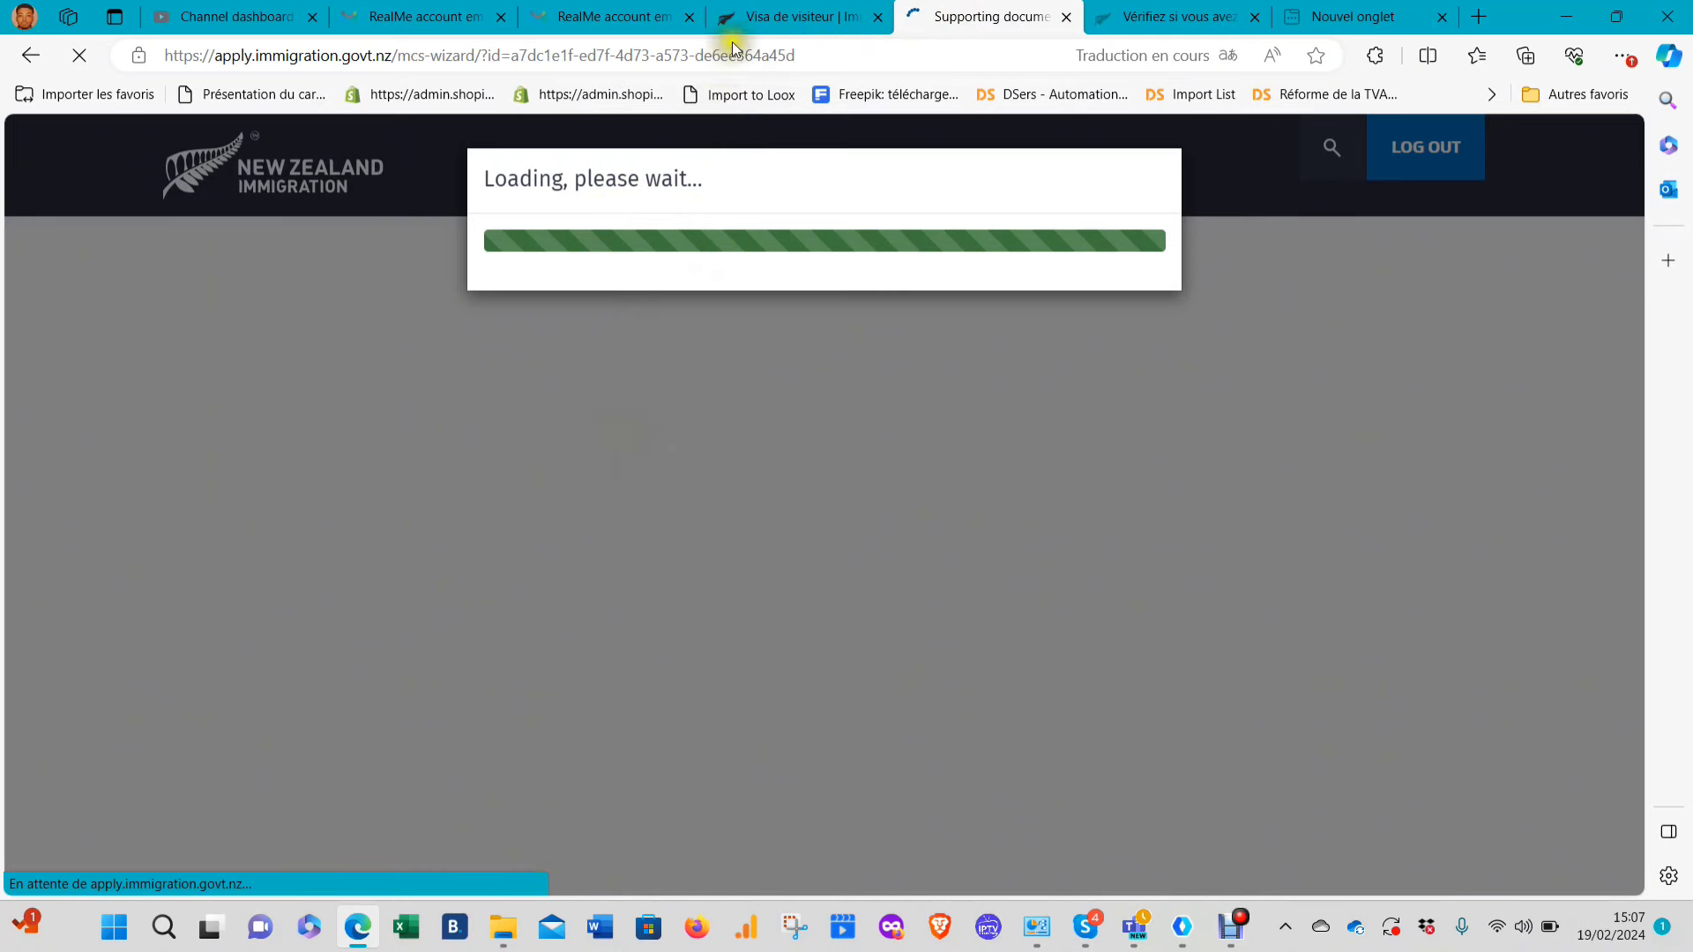
click(776, 13)
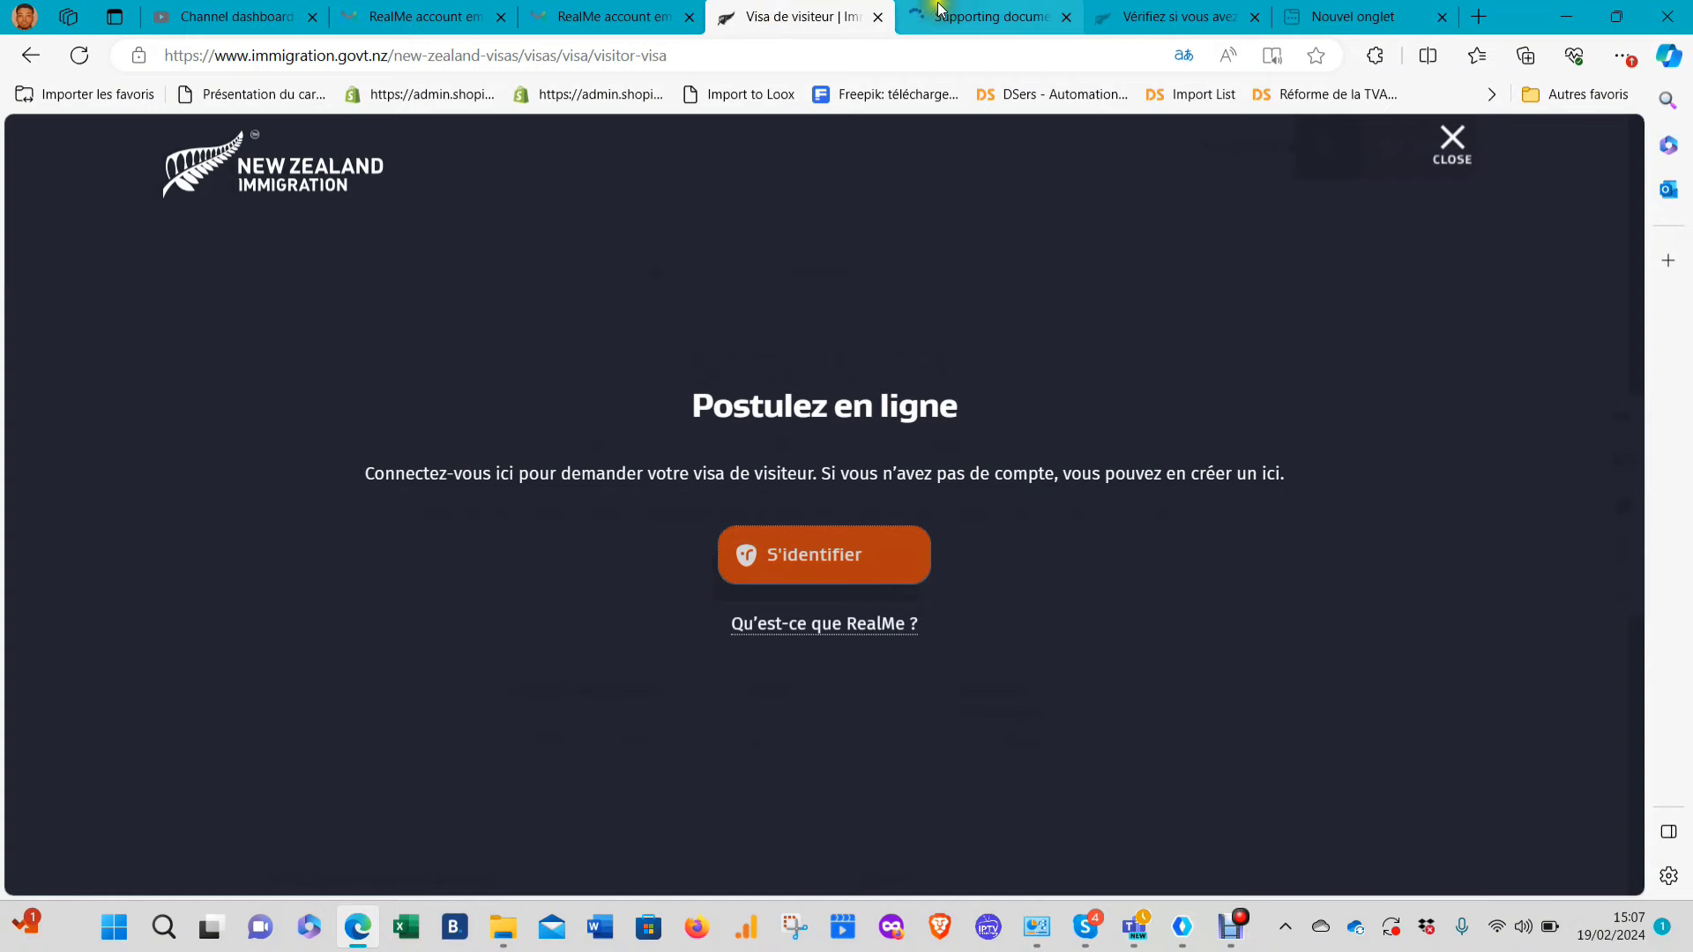
click(953, 16)
click(715, 384)
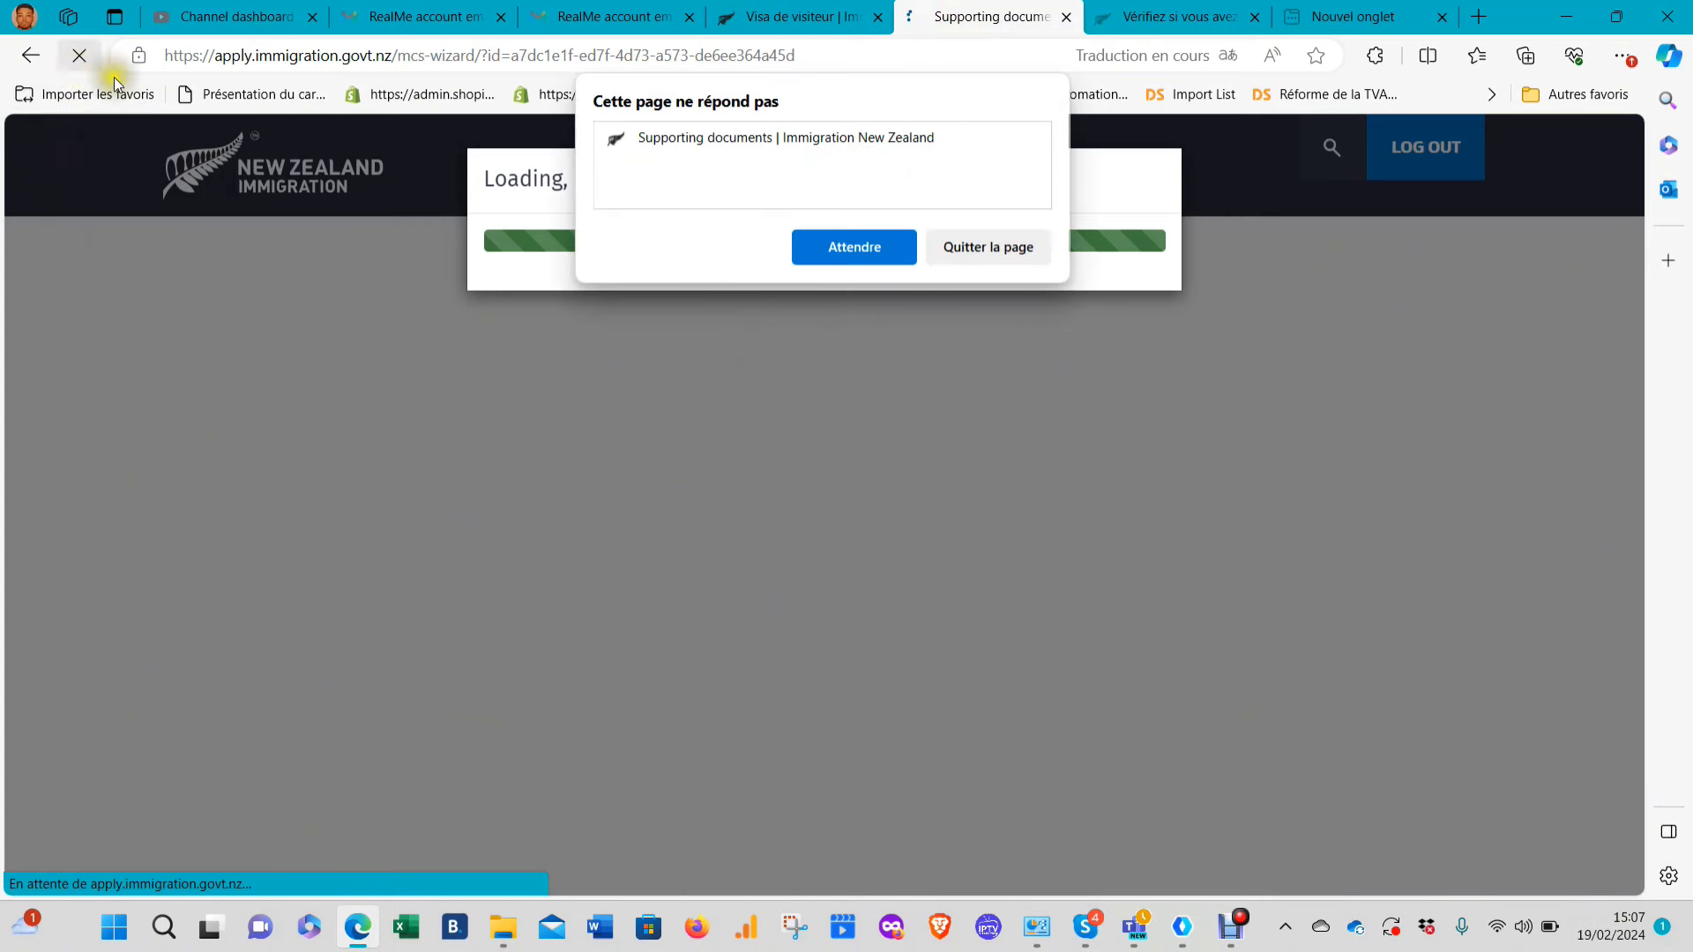
click(858, 256)
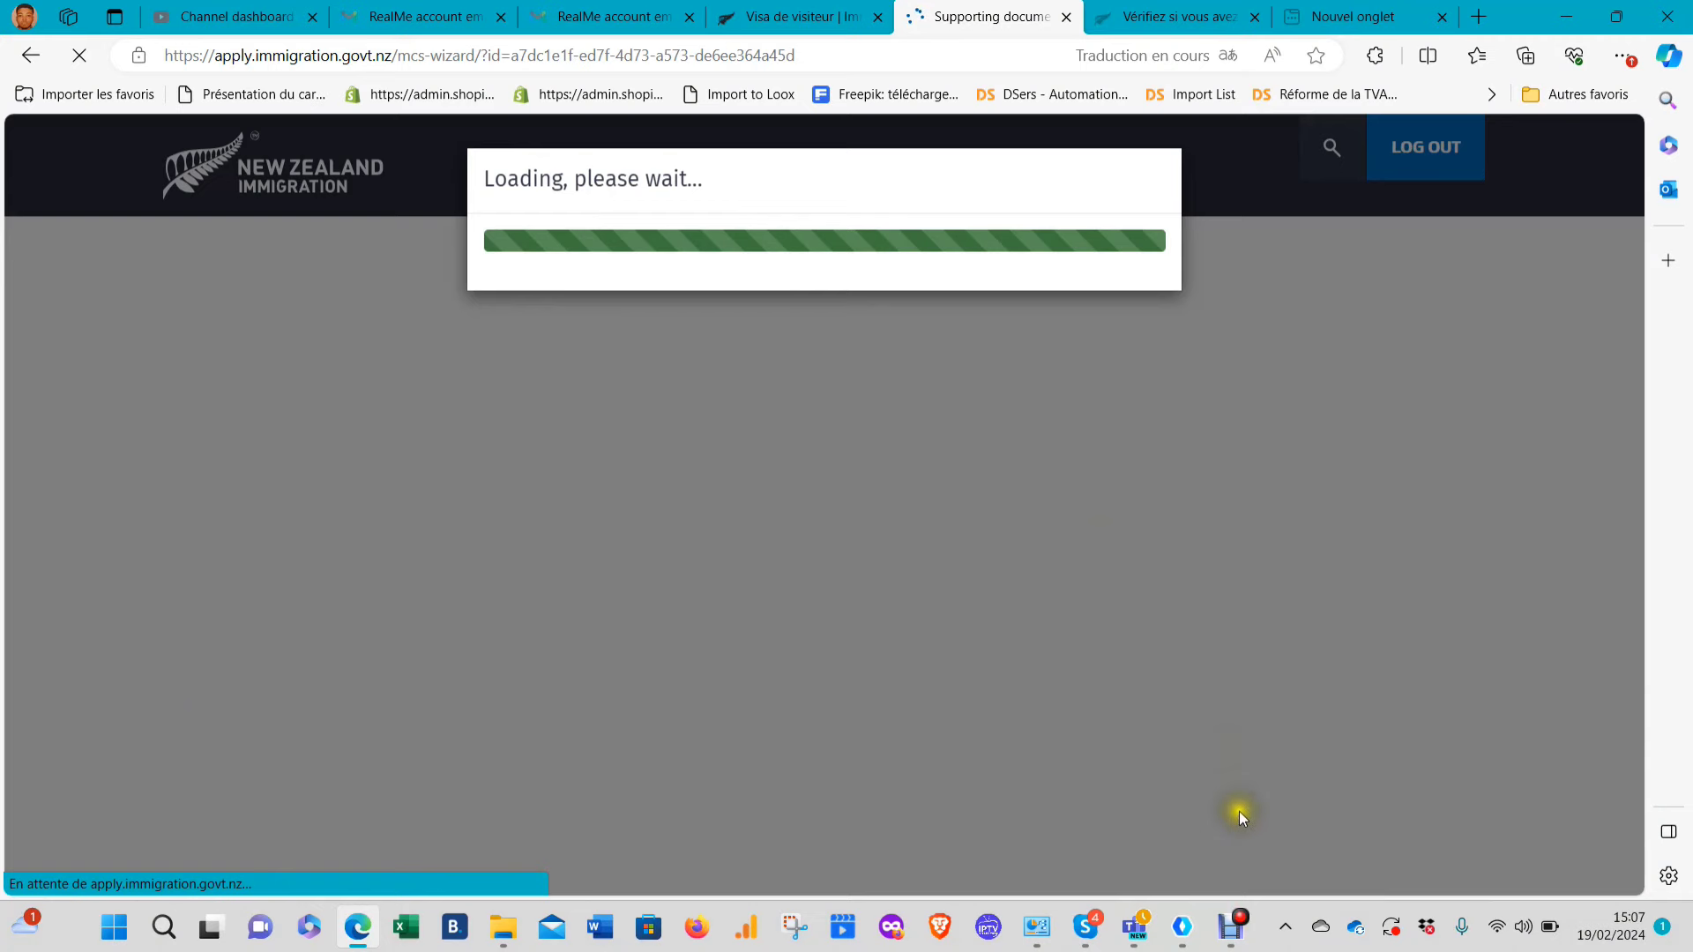
click(1232, 926)
click(764, 582)
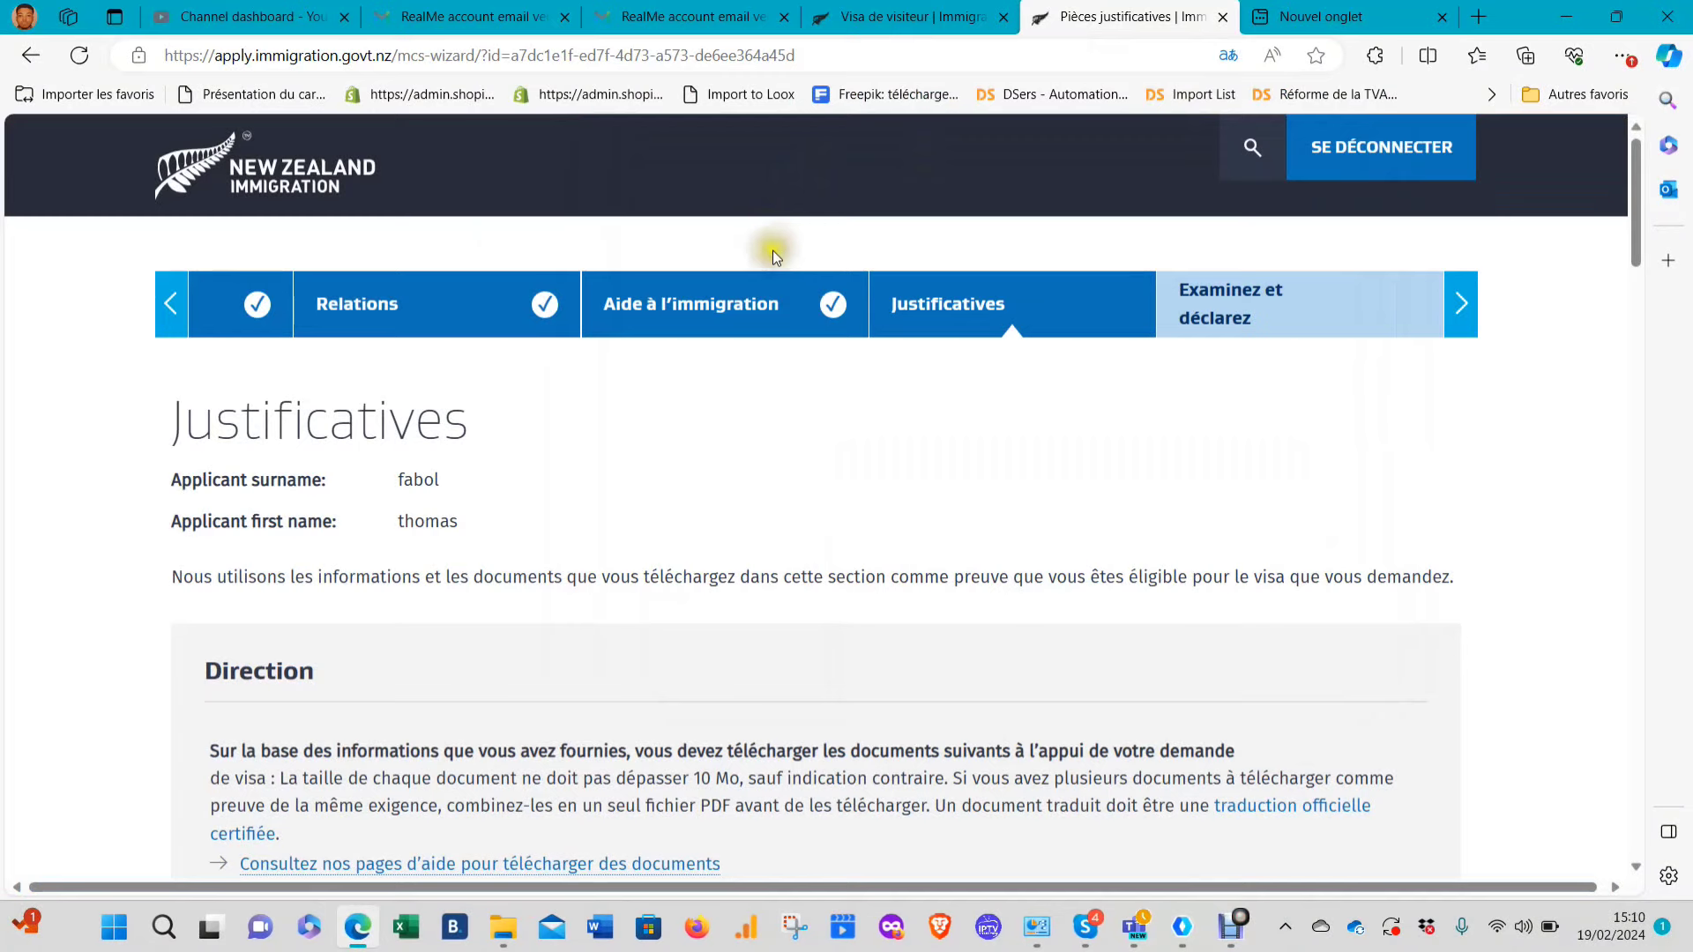
Answer the question on whether all supporting documents are in English
scroll(571, 423, down, 3)
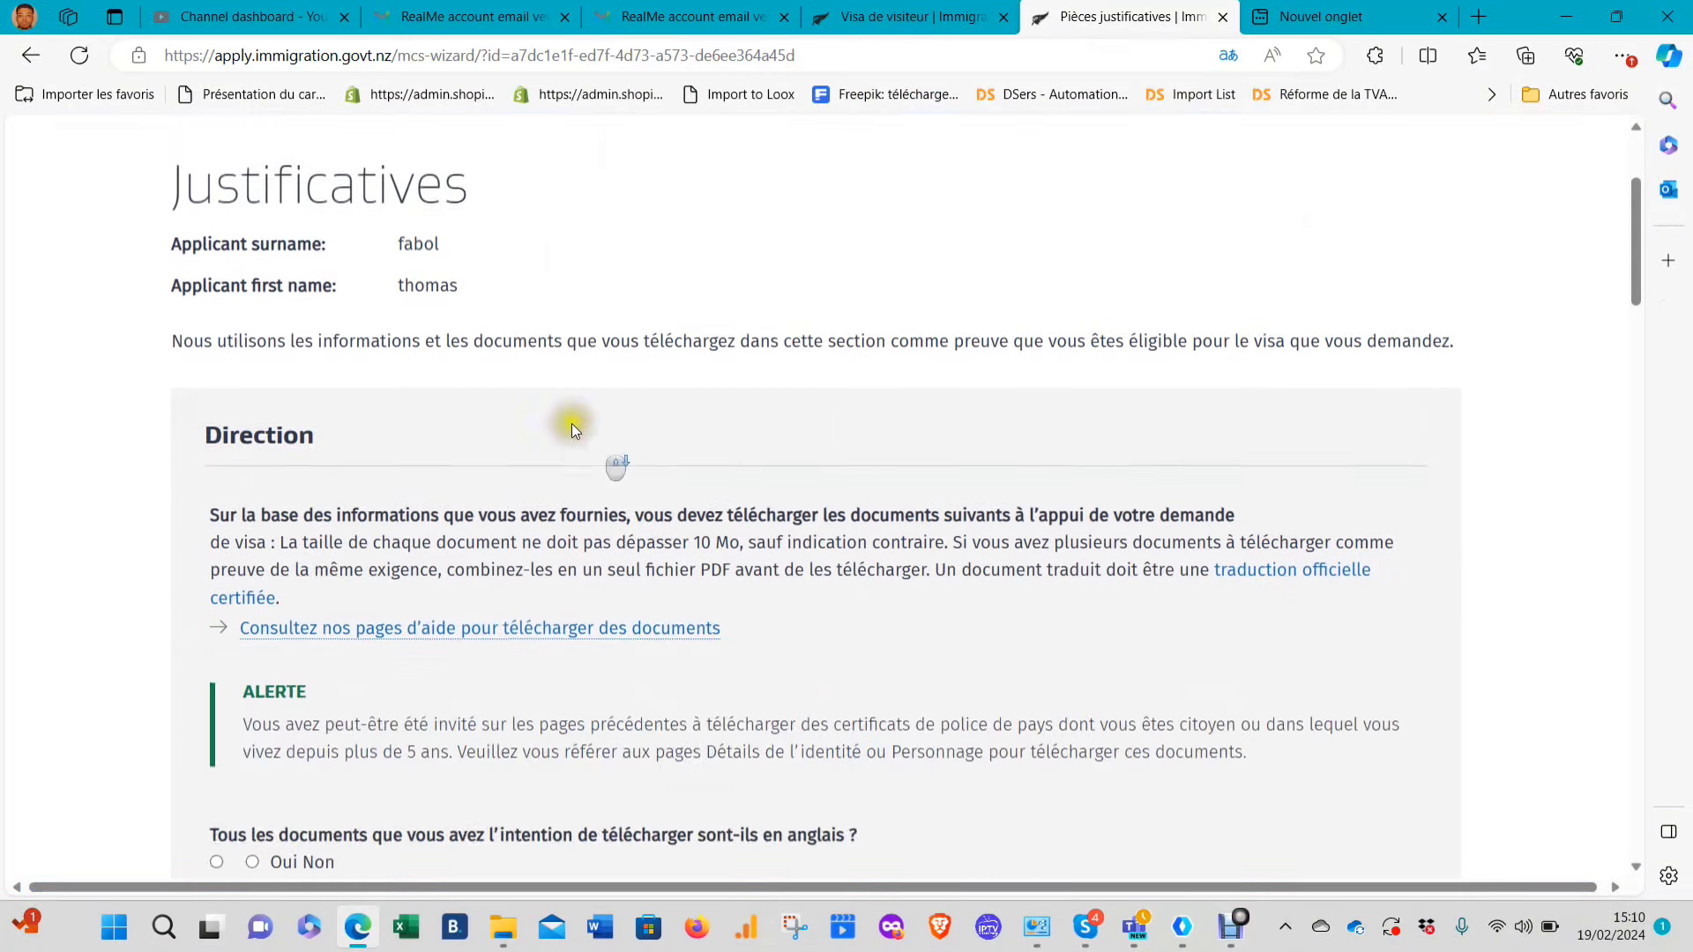
scroll(572, 423, down, 1)
scroll(521, 374, up, 4)
scroll(357, 426, down, 5)
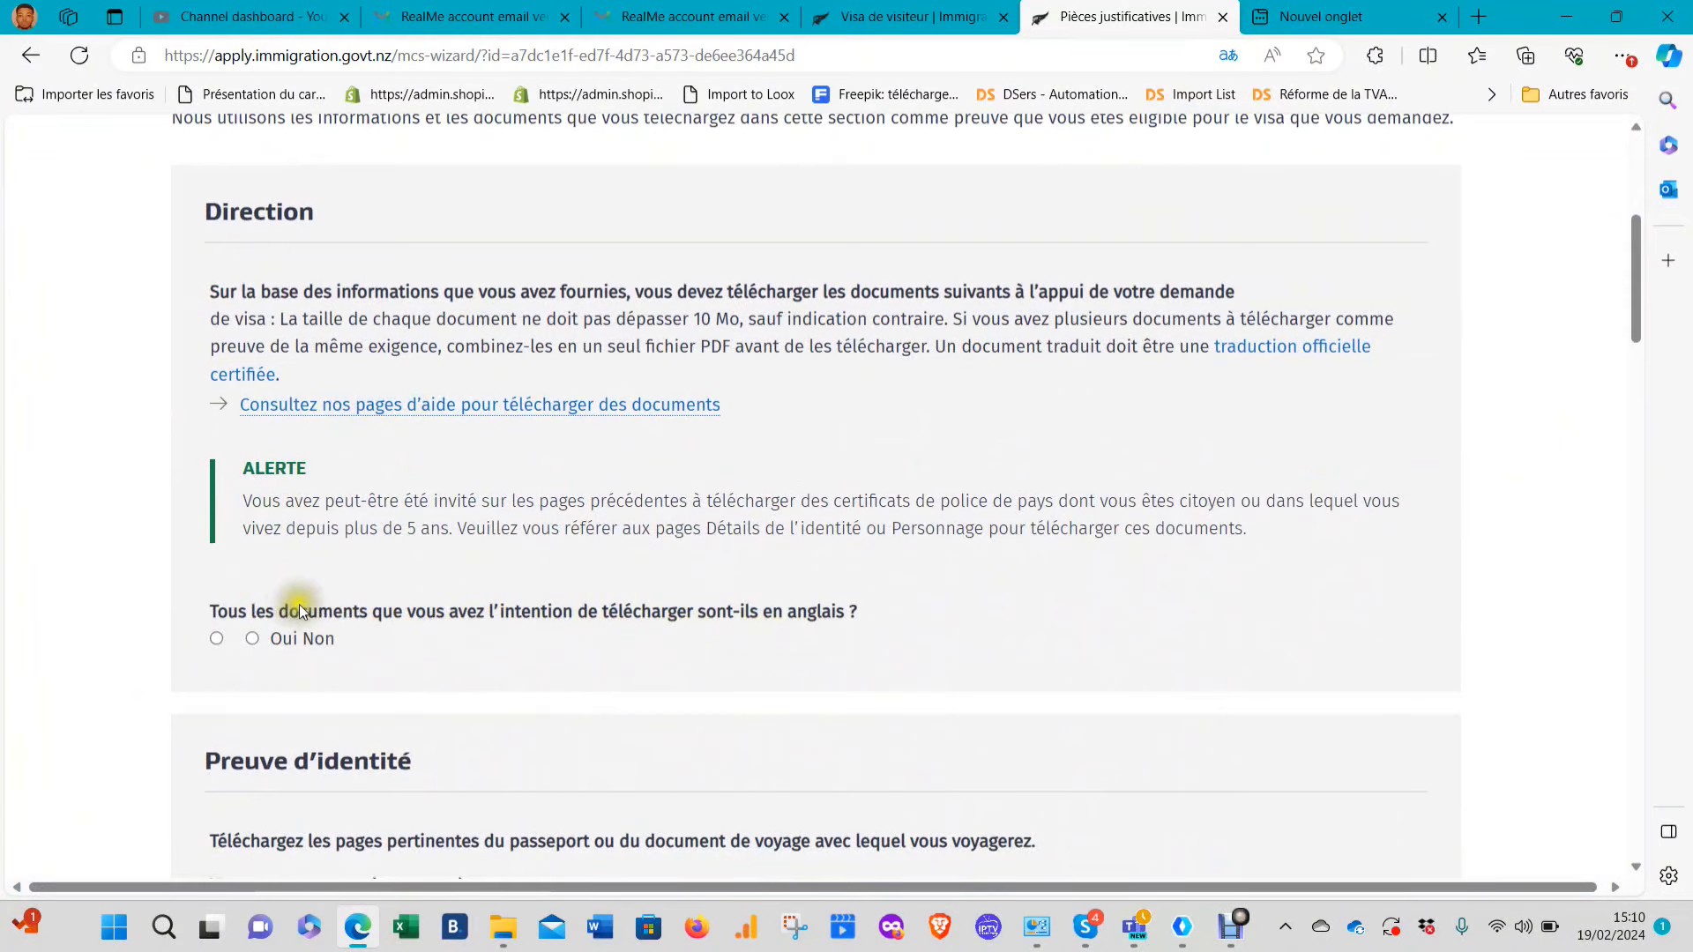
click(254, 638)
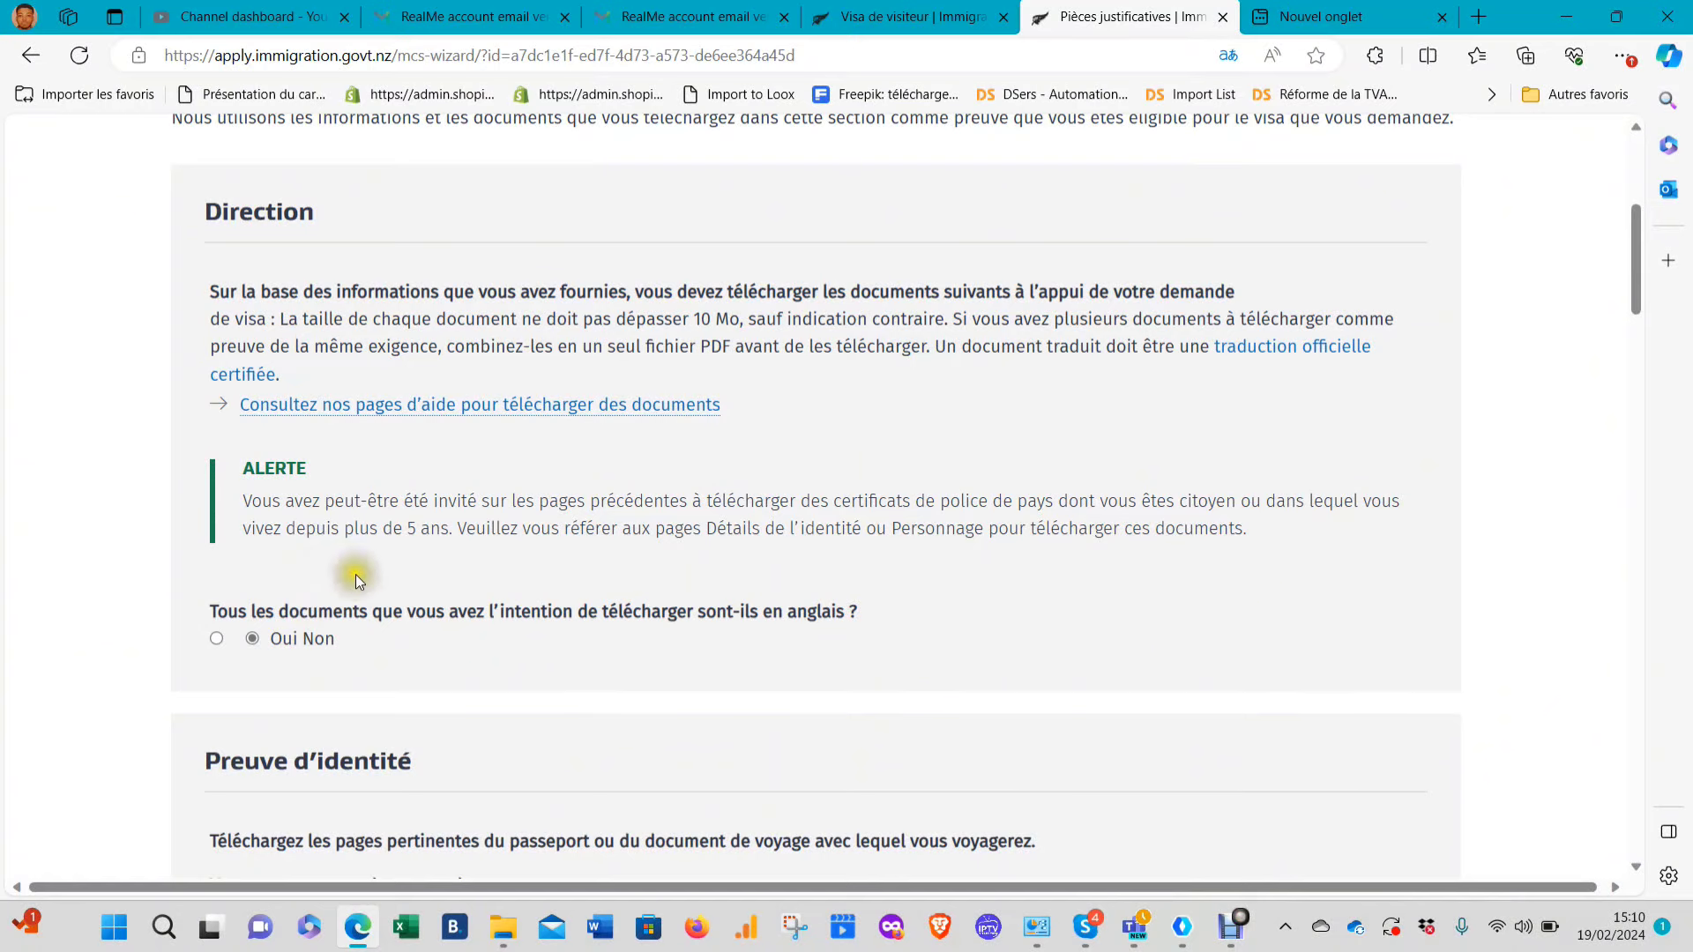
scroll(458, 538, down, 4)
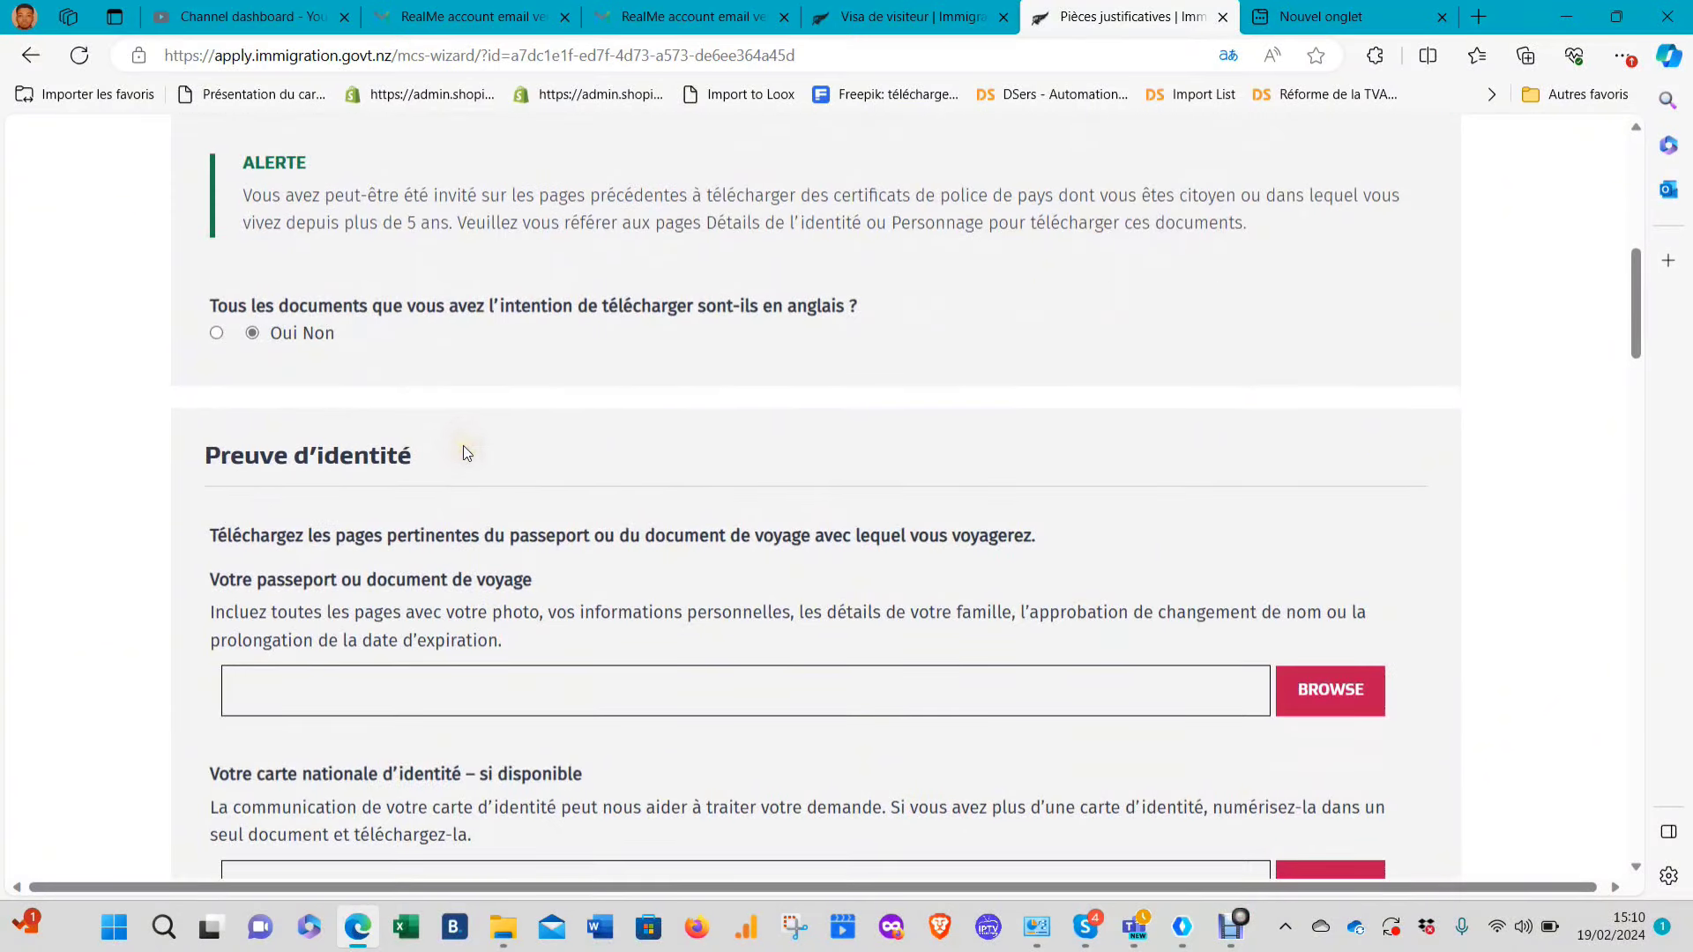
click(479, 440)
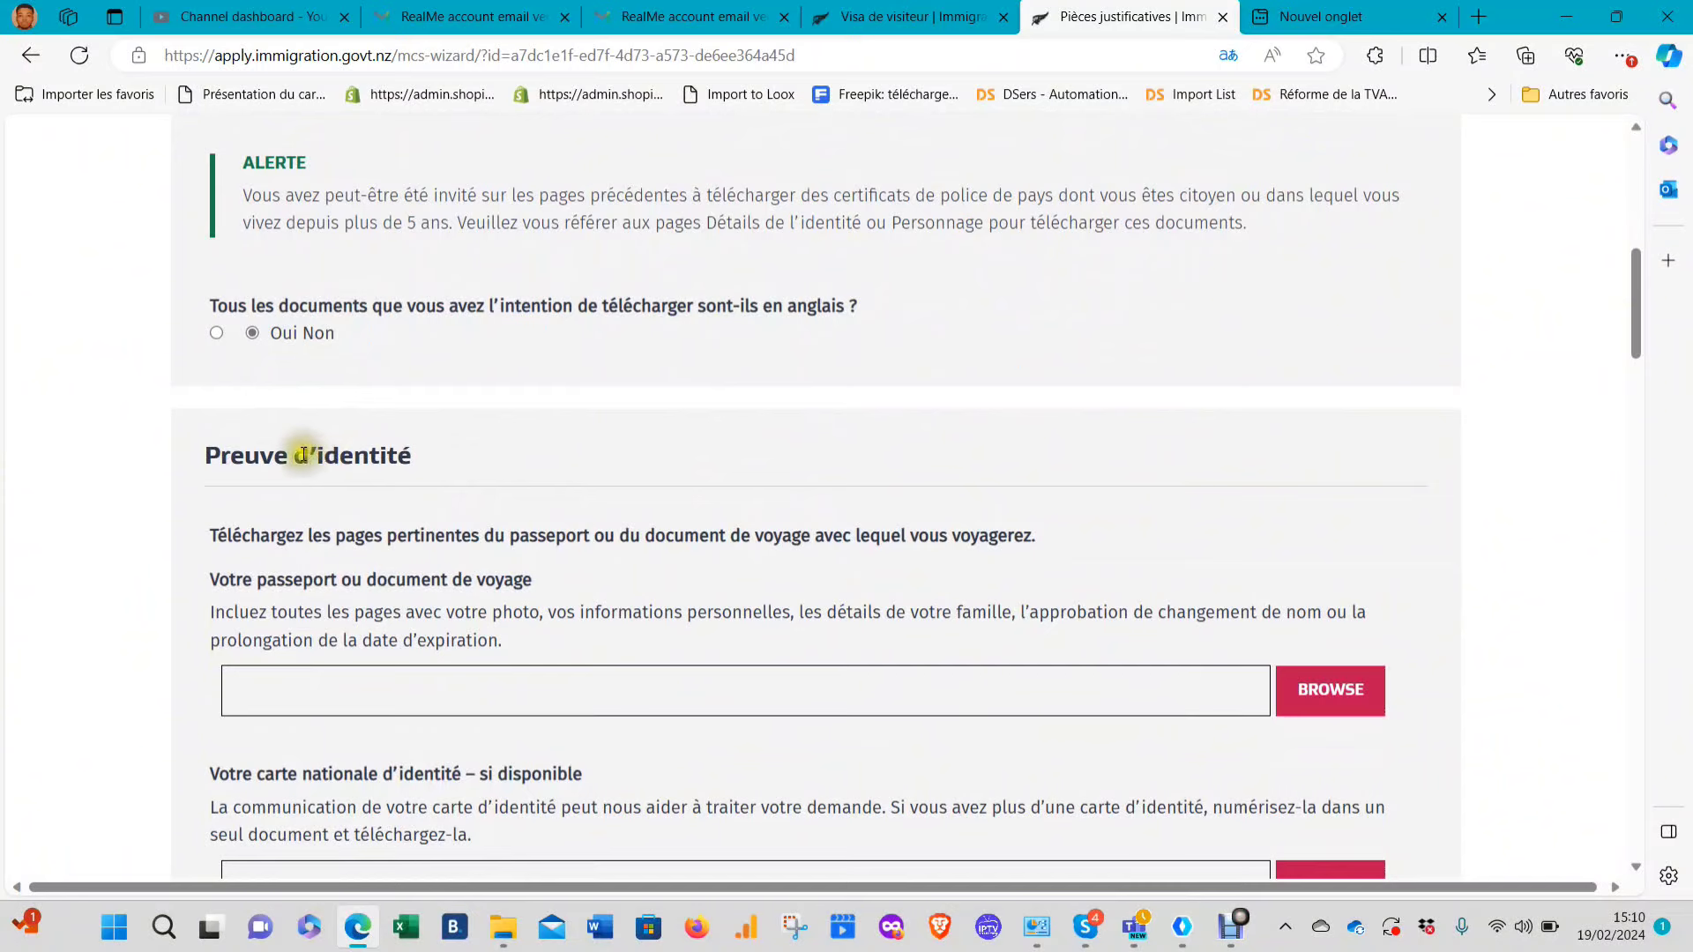
Answer Non to living in a country other than your country of citizenship
scroll(480, 543, down, 3)
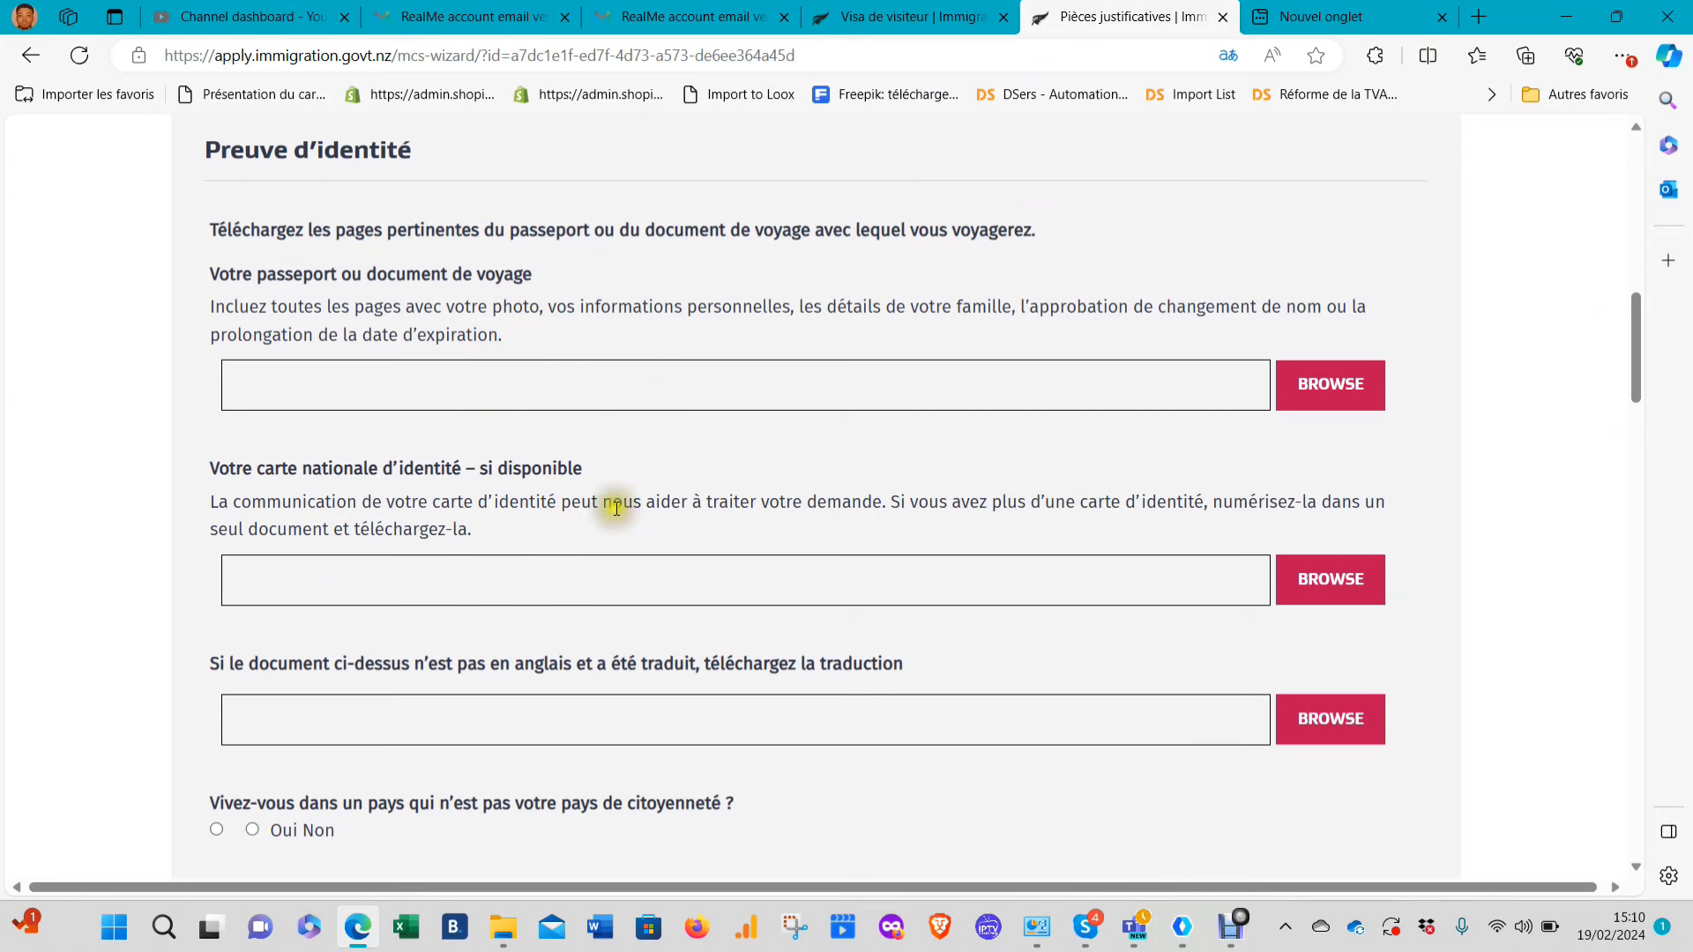
scroll(654, 357, down, 2)
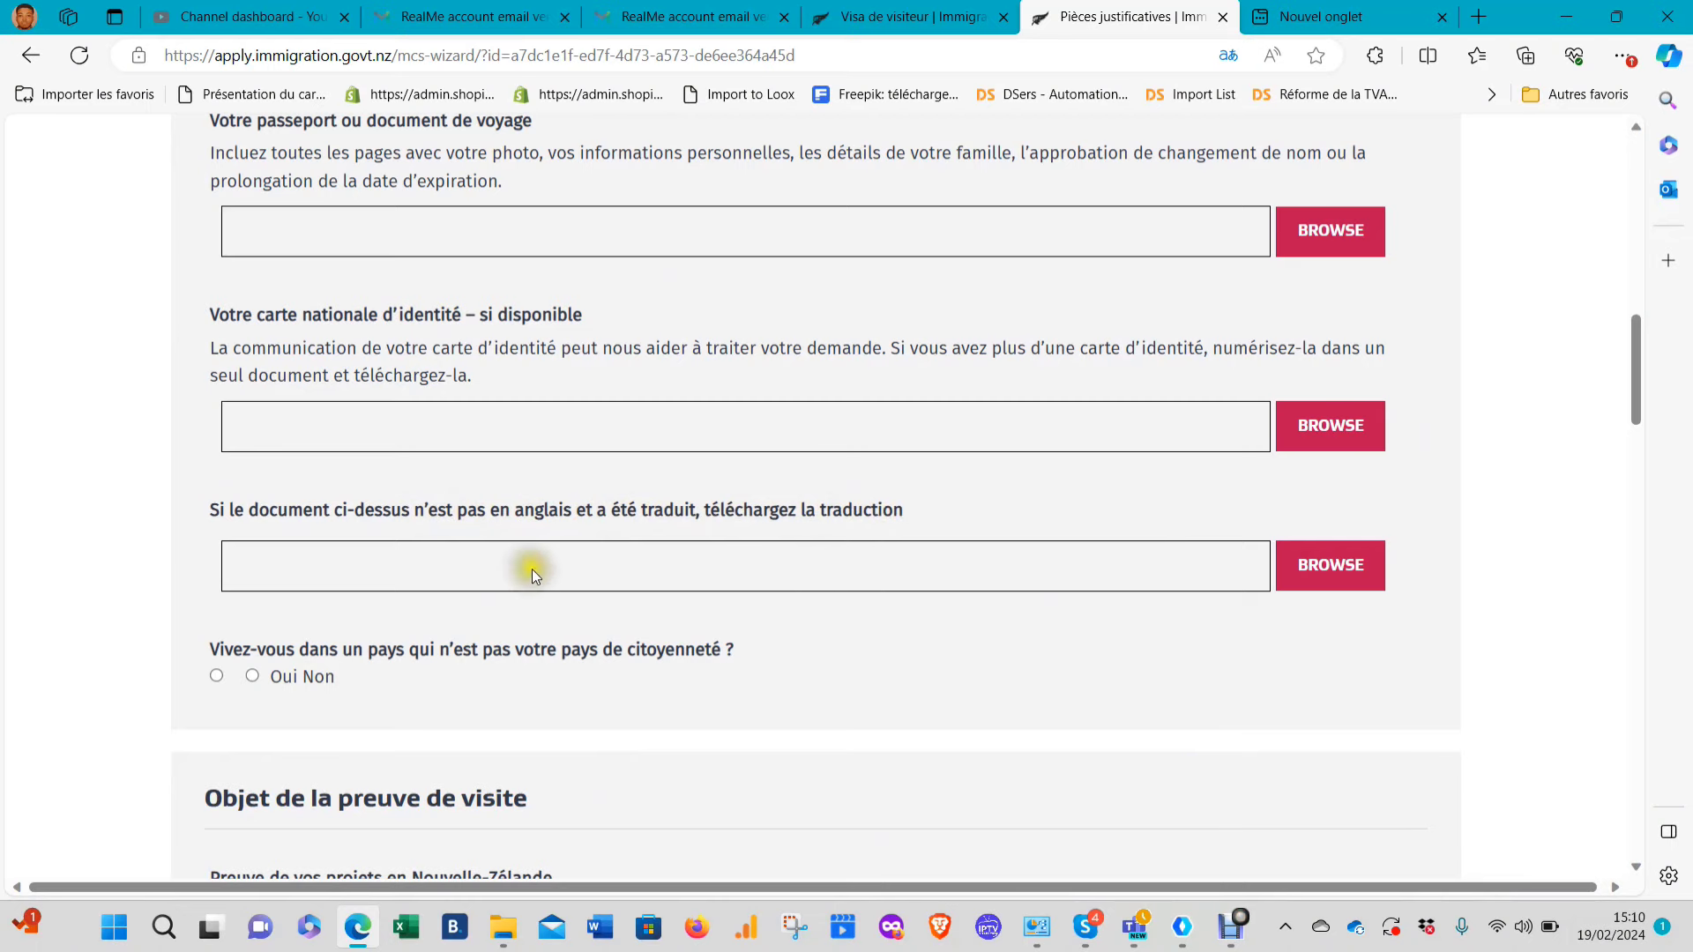
scroll(532, 360, down, 3)
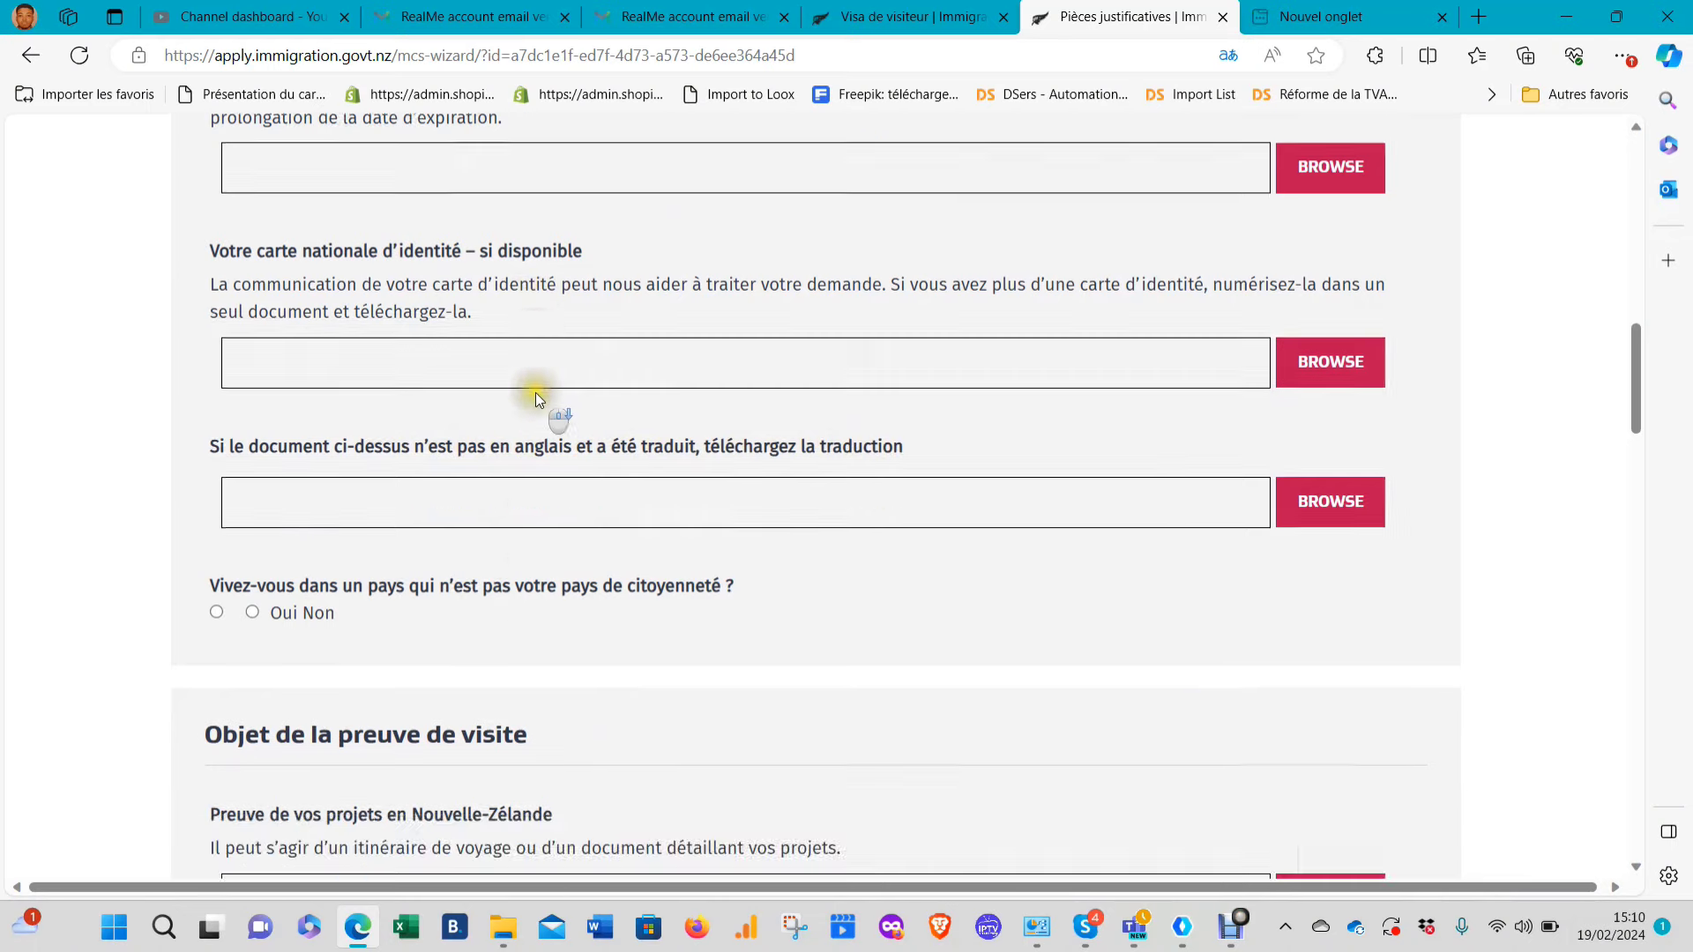
scroll(529, 360, up, 3)
scroll(336, 501, down, 2)
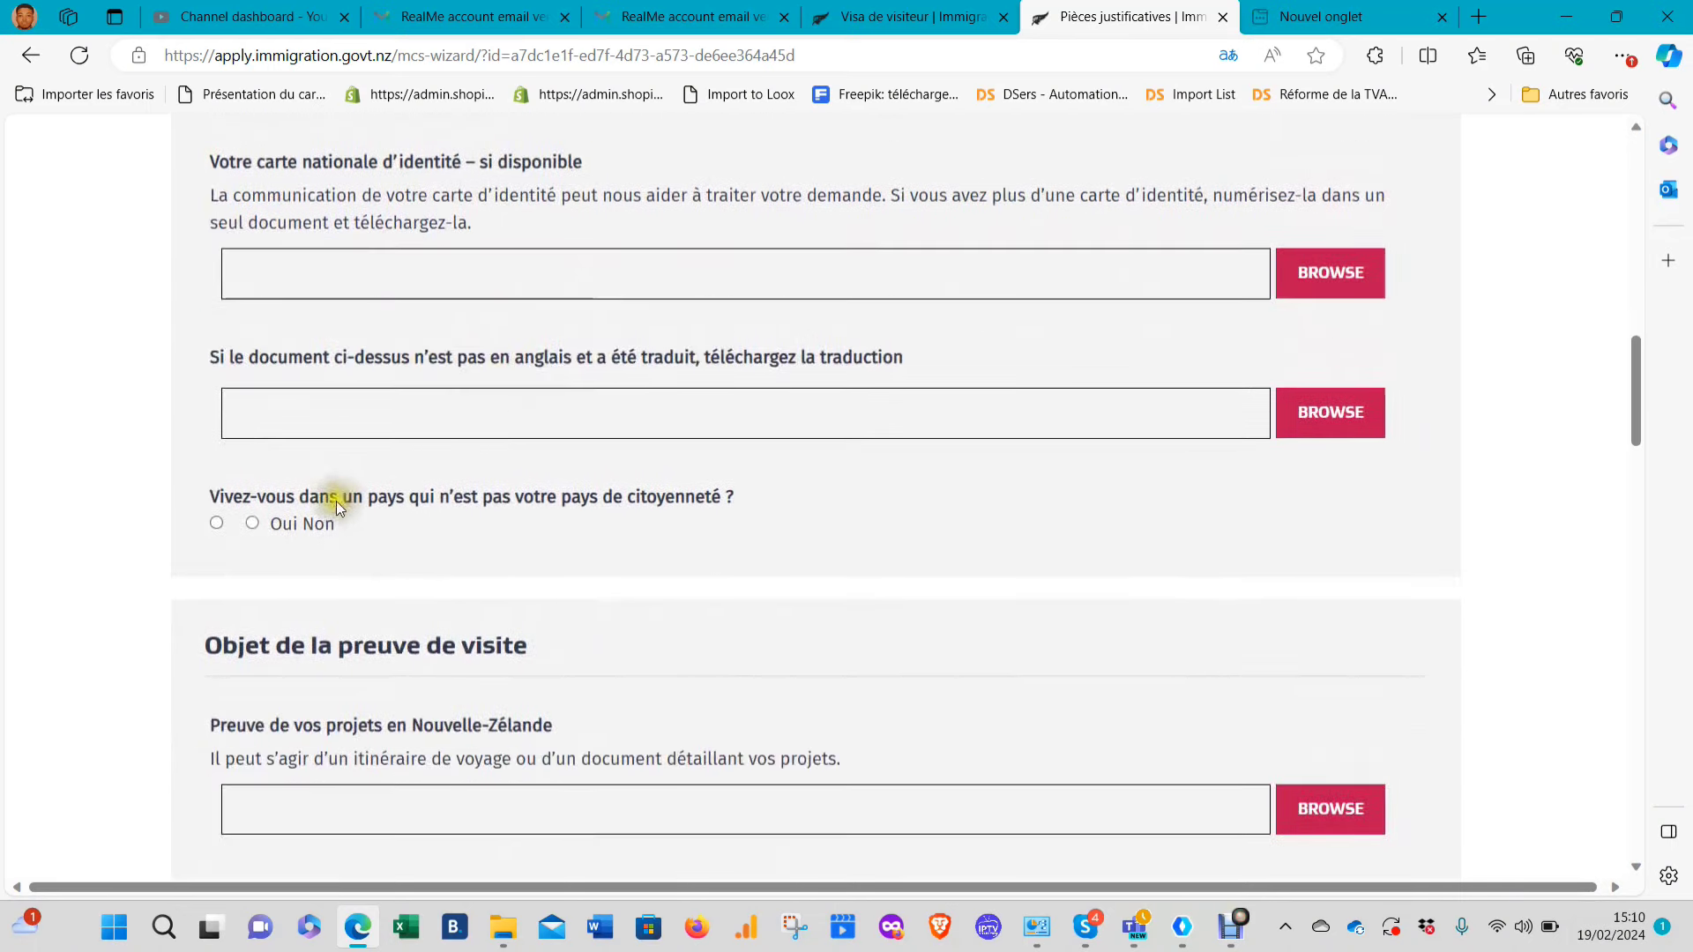
click(254, 523)
scroll(590, 461, down, 3)
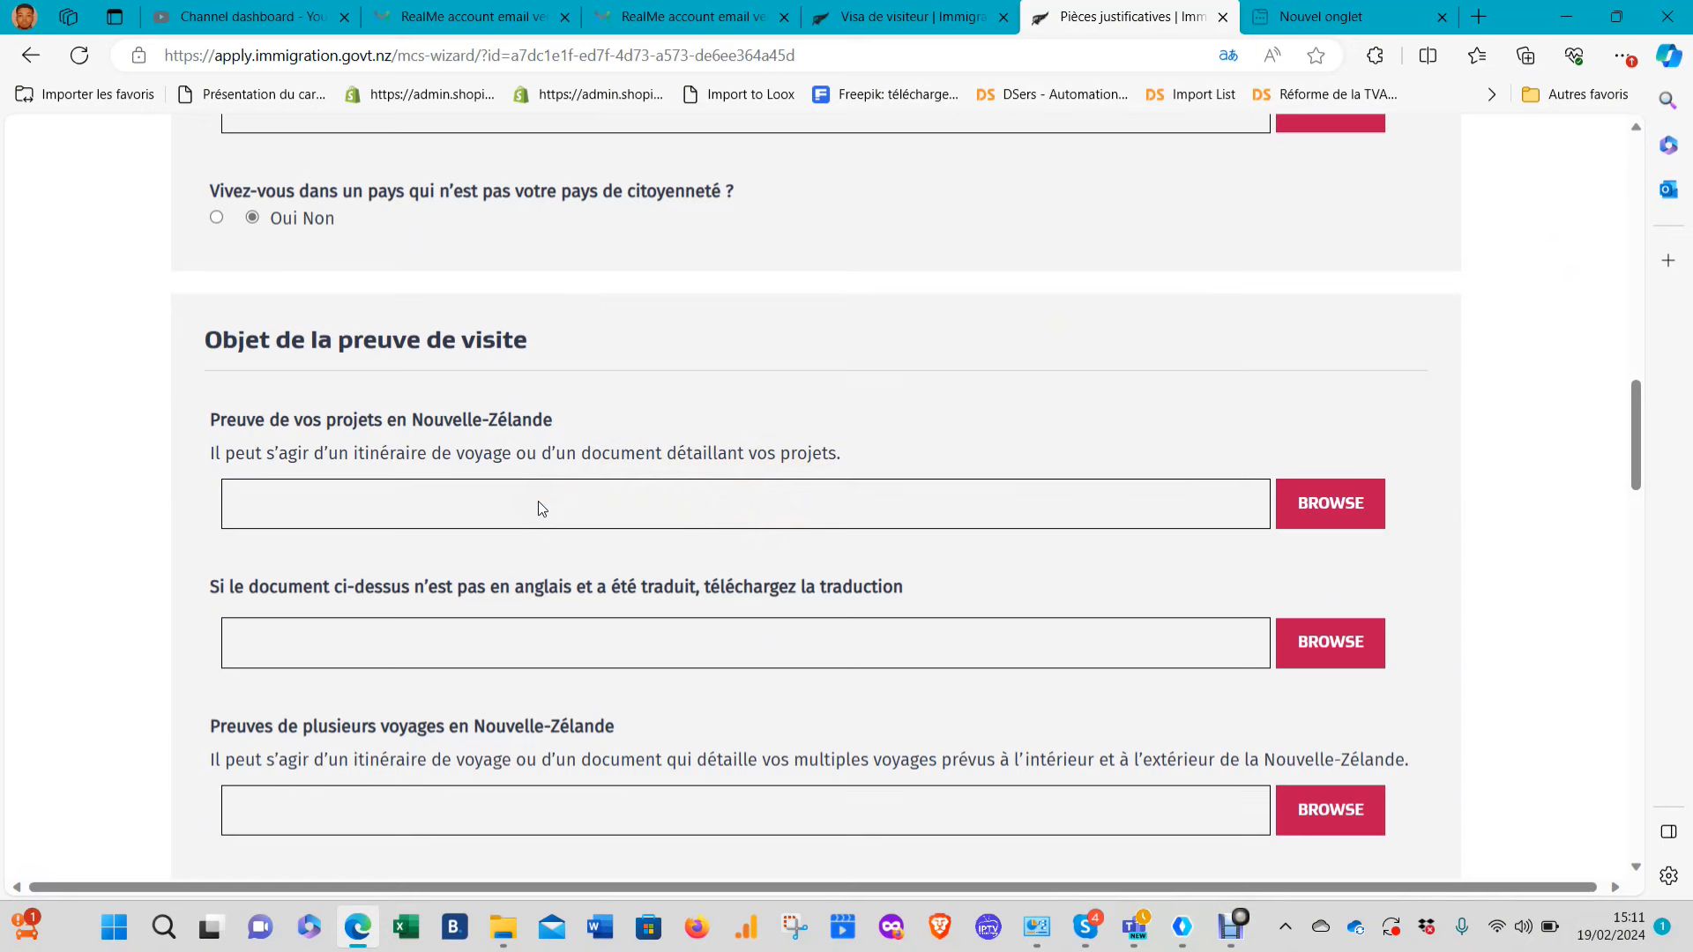
scroll(541, 509, down, 2)
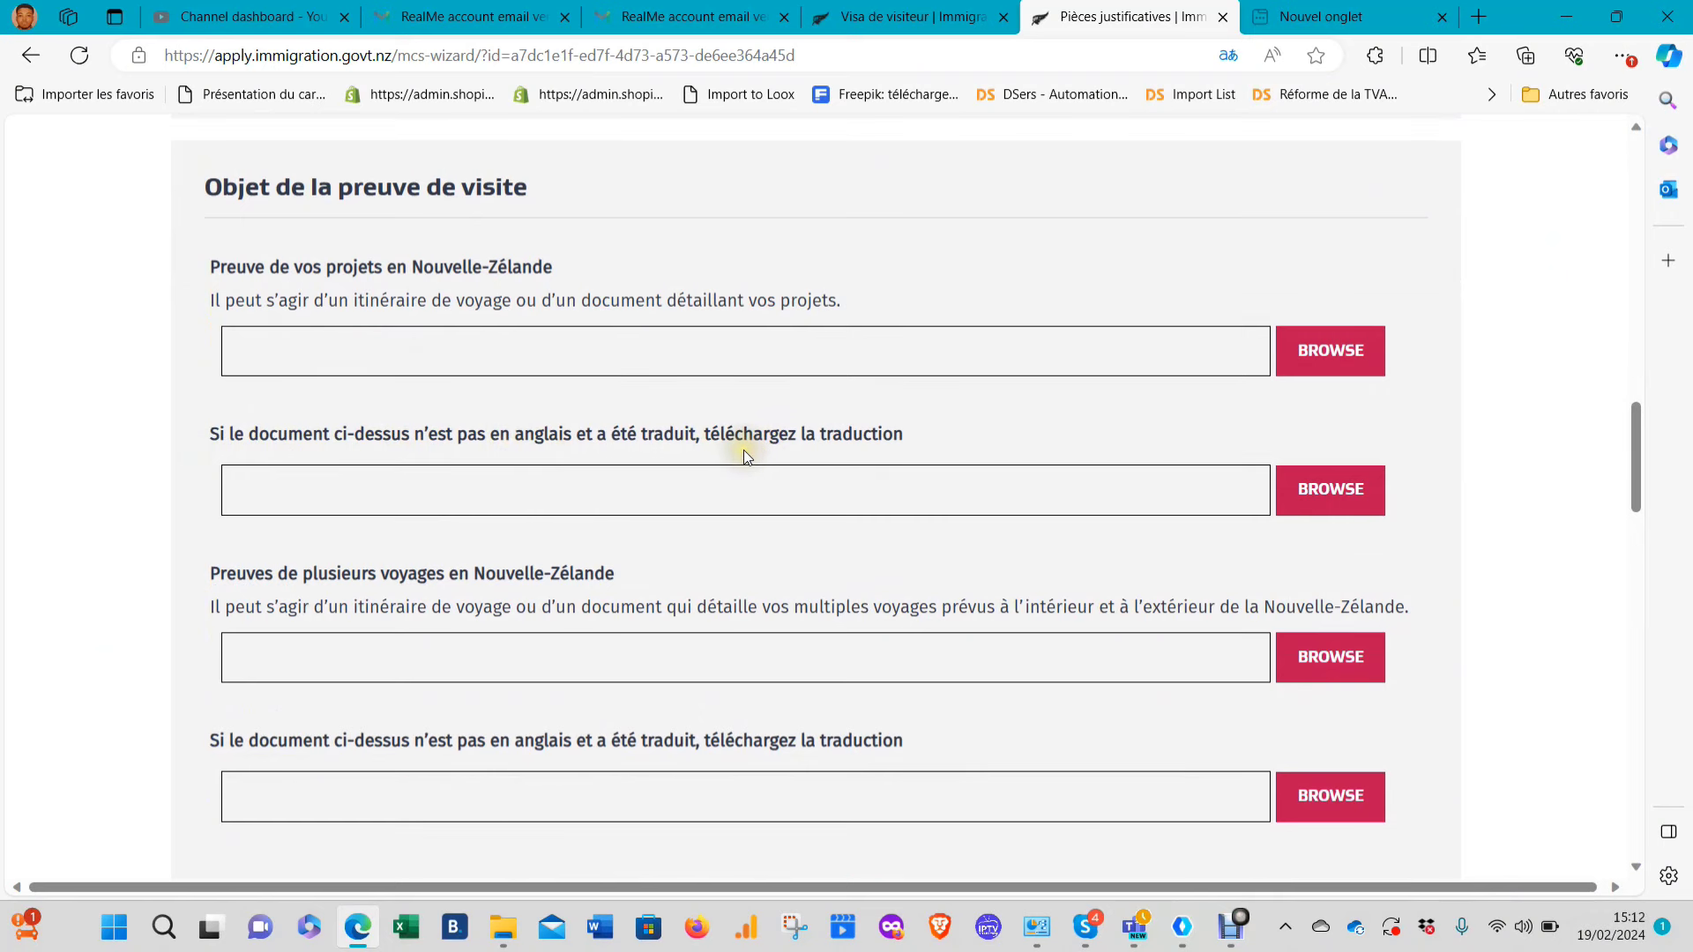
scroll(617, 441, down, 3)
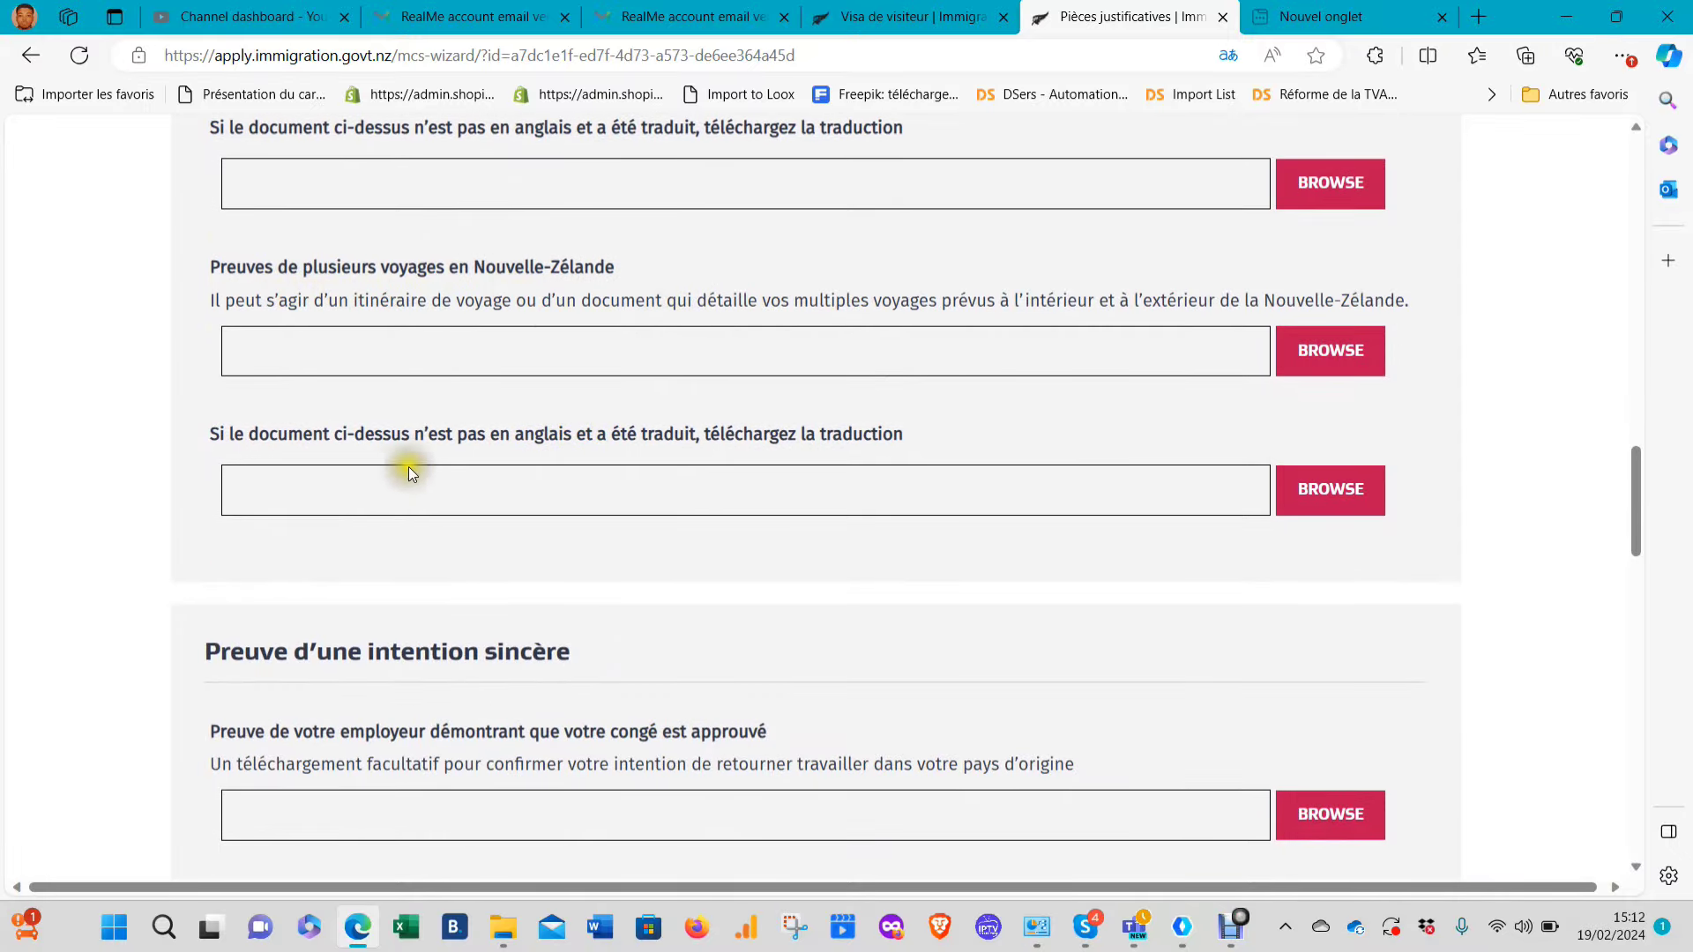
scroll(715, 429, down, 1)
scroll(714, 430, down, 3)
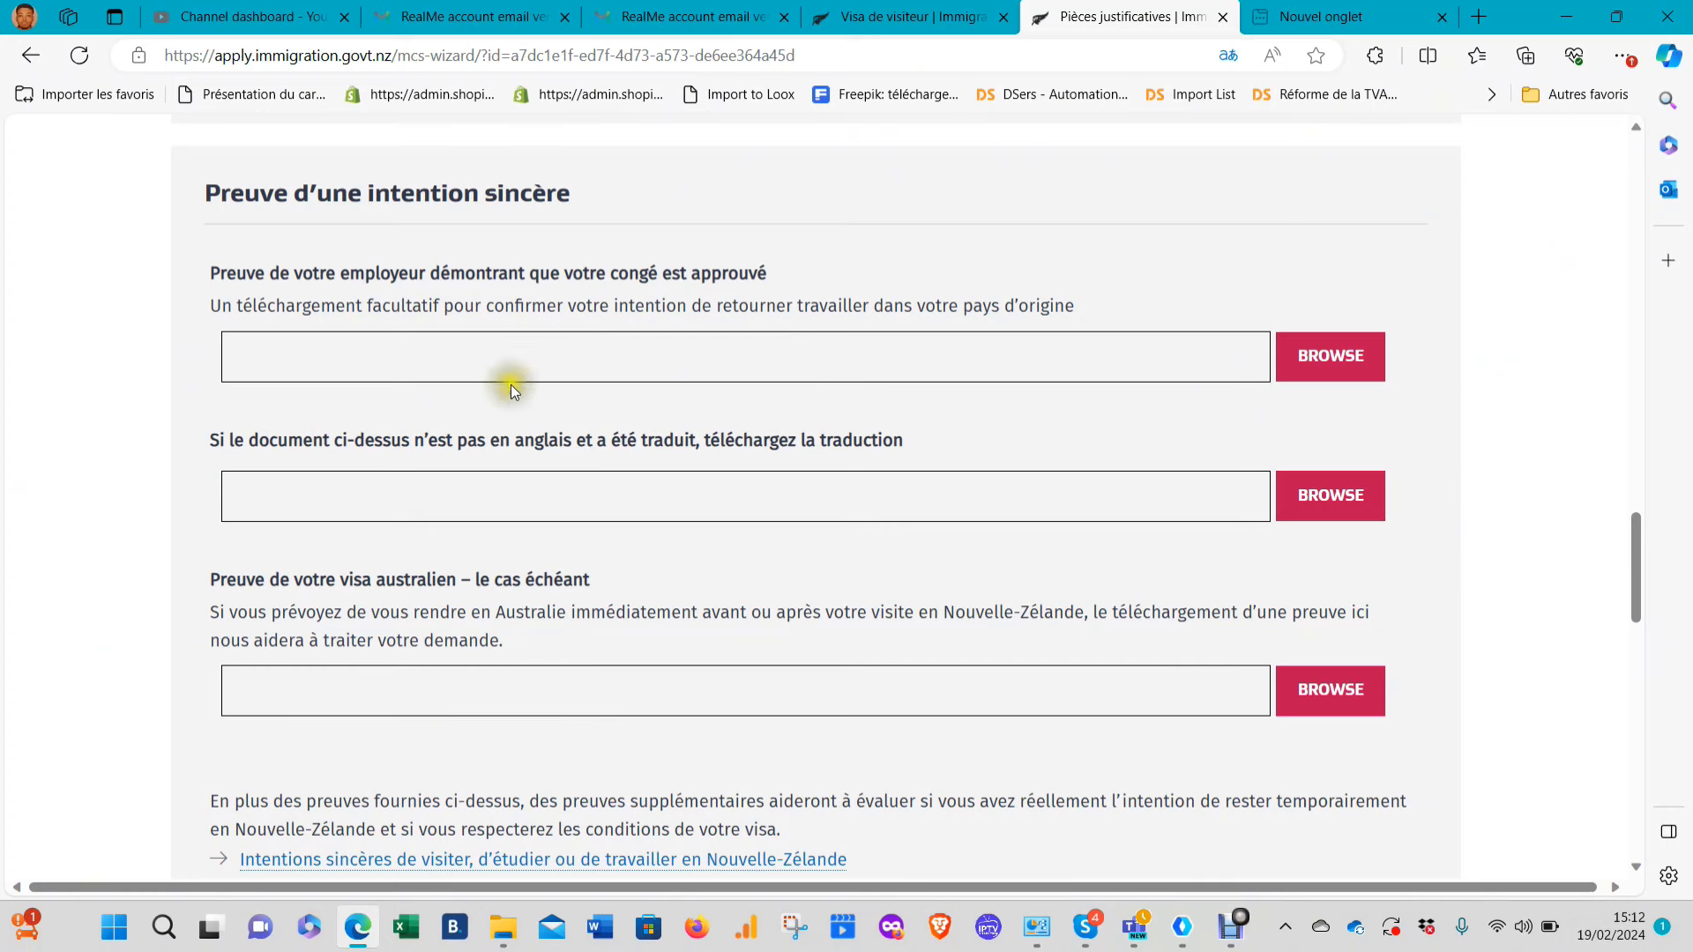
scroll(366, 522, down, 2)
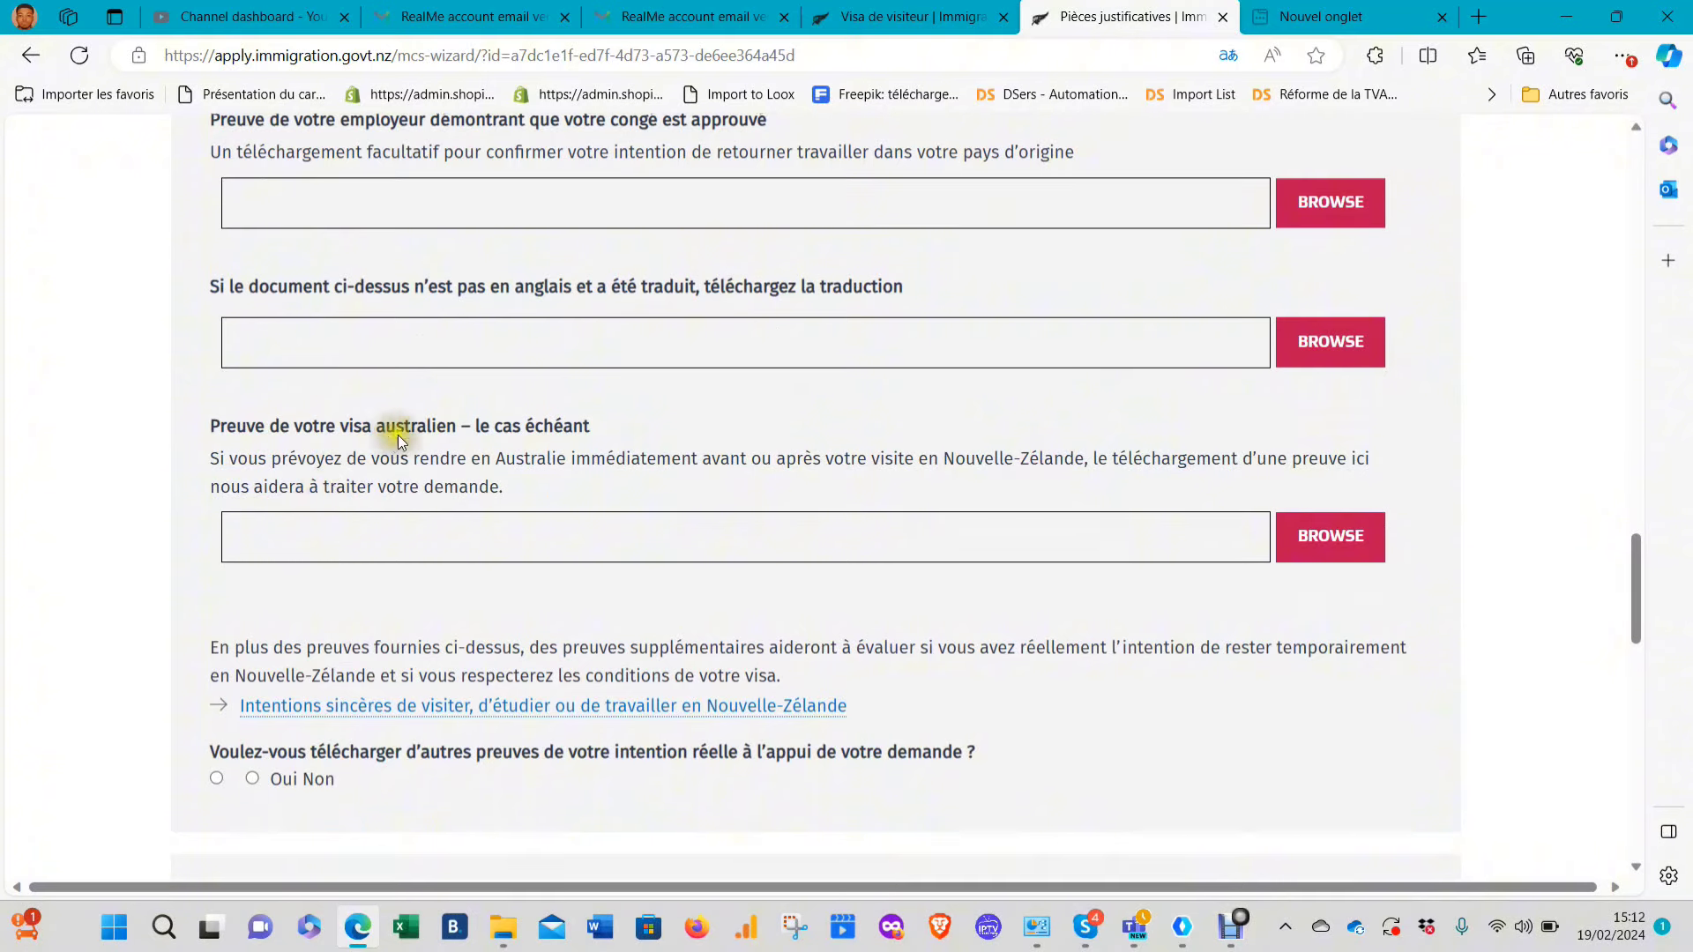
scroll(564, 441, down, 7)
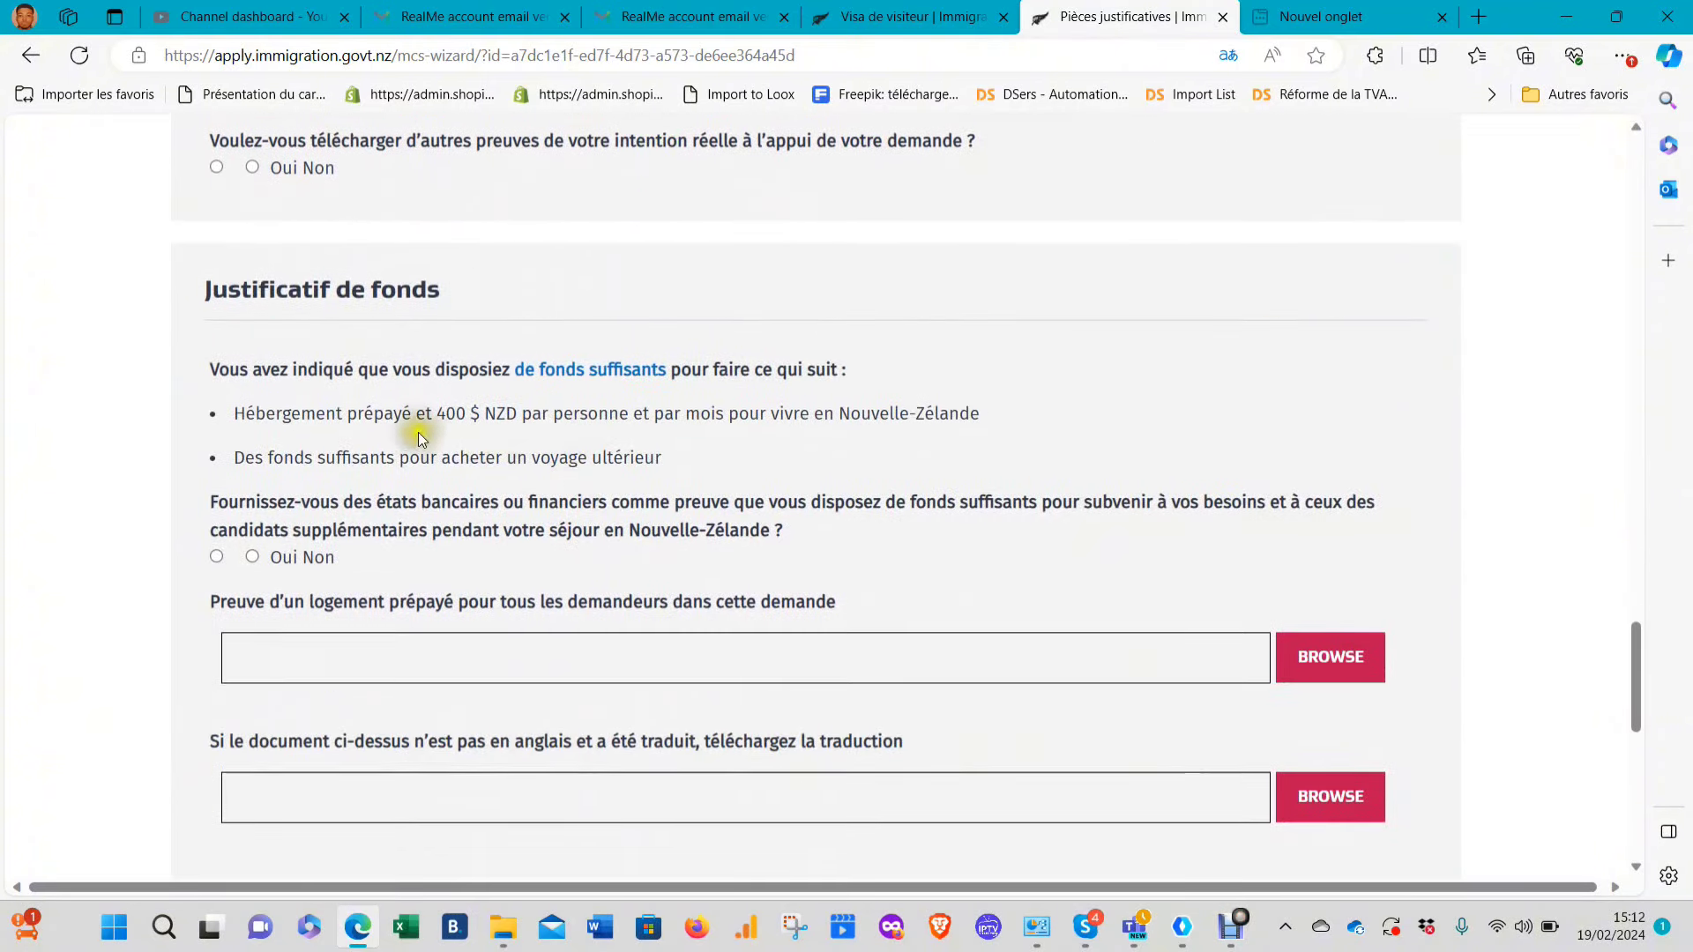
drag(446, 414, 478, 417)
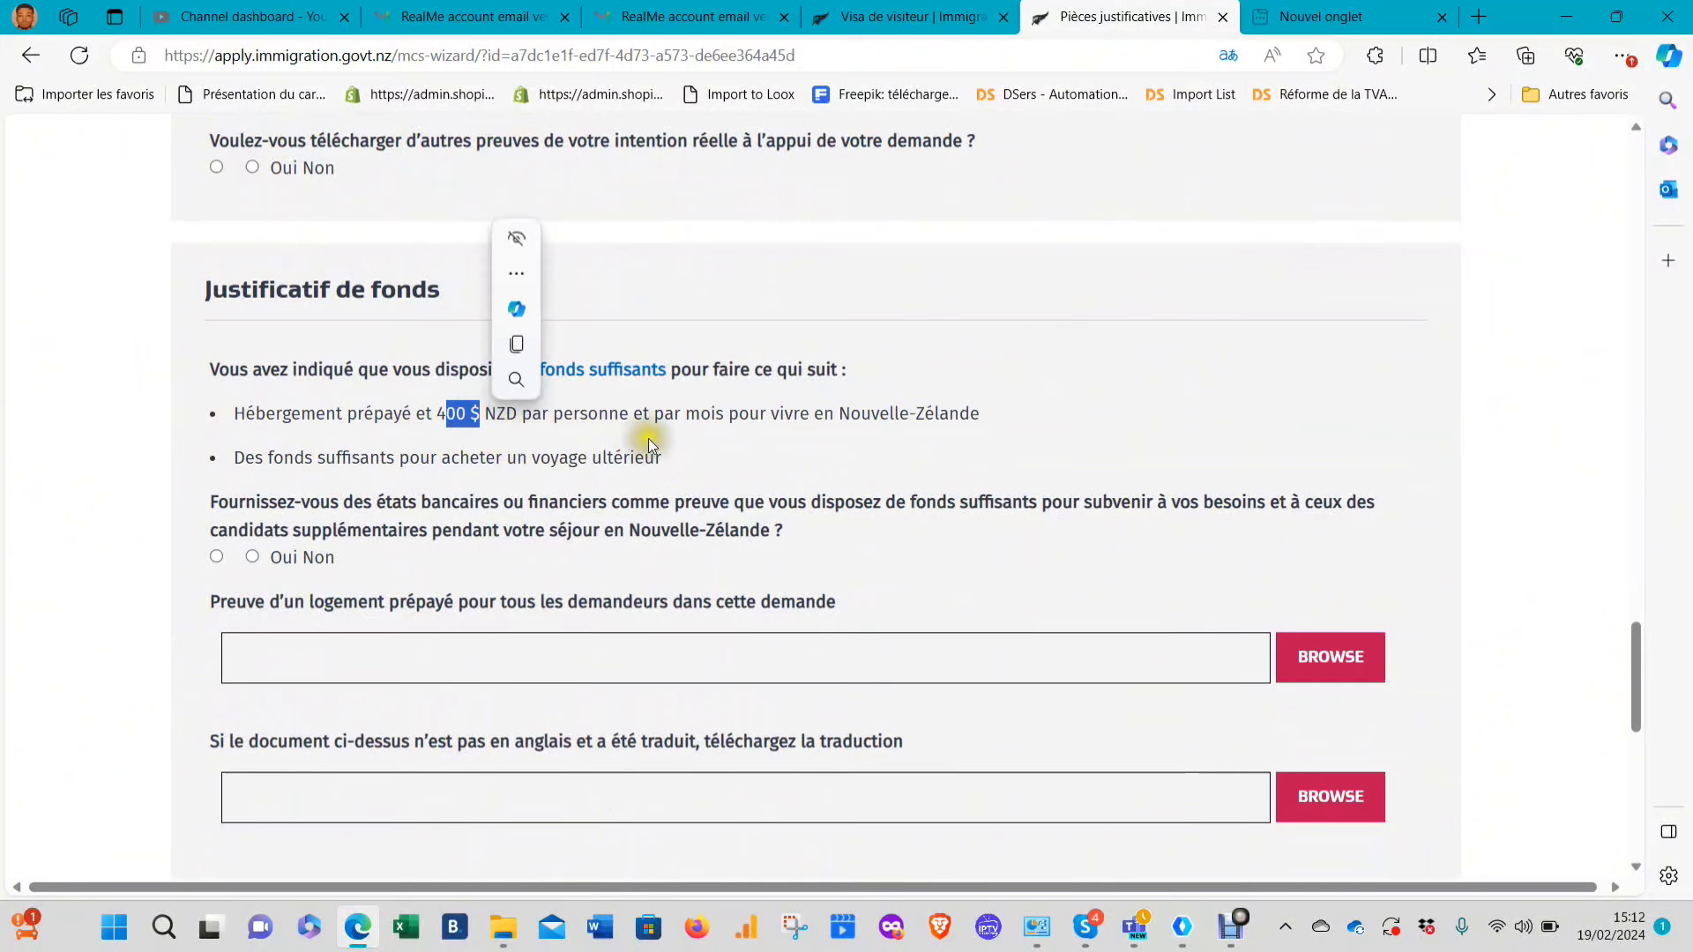
click(648, 438)
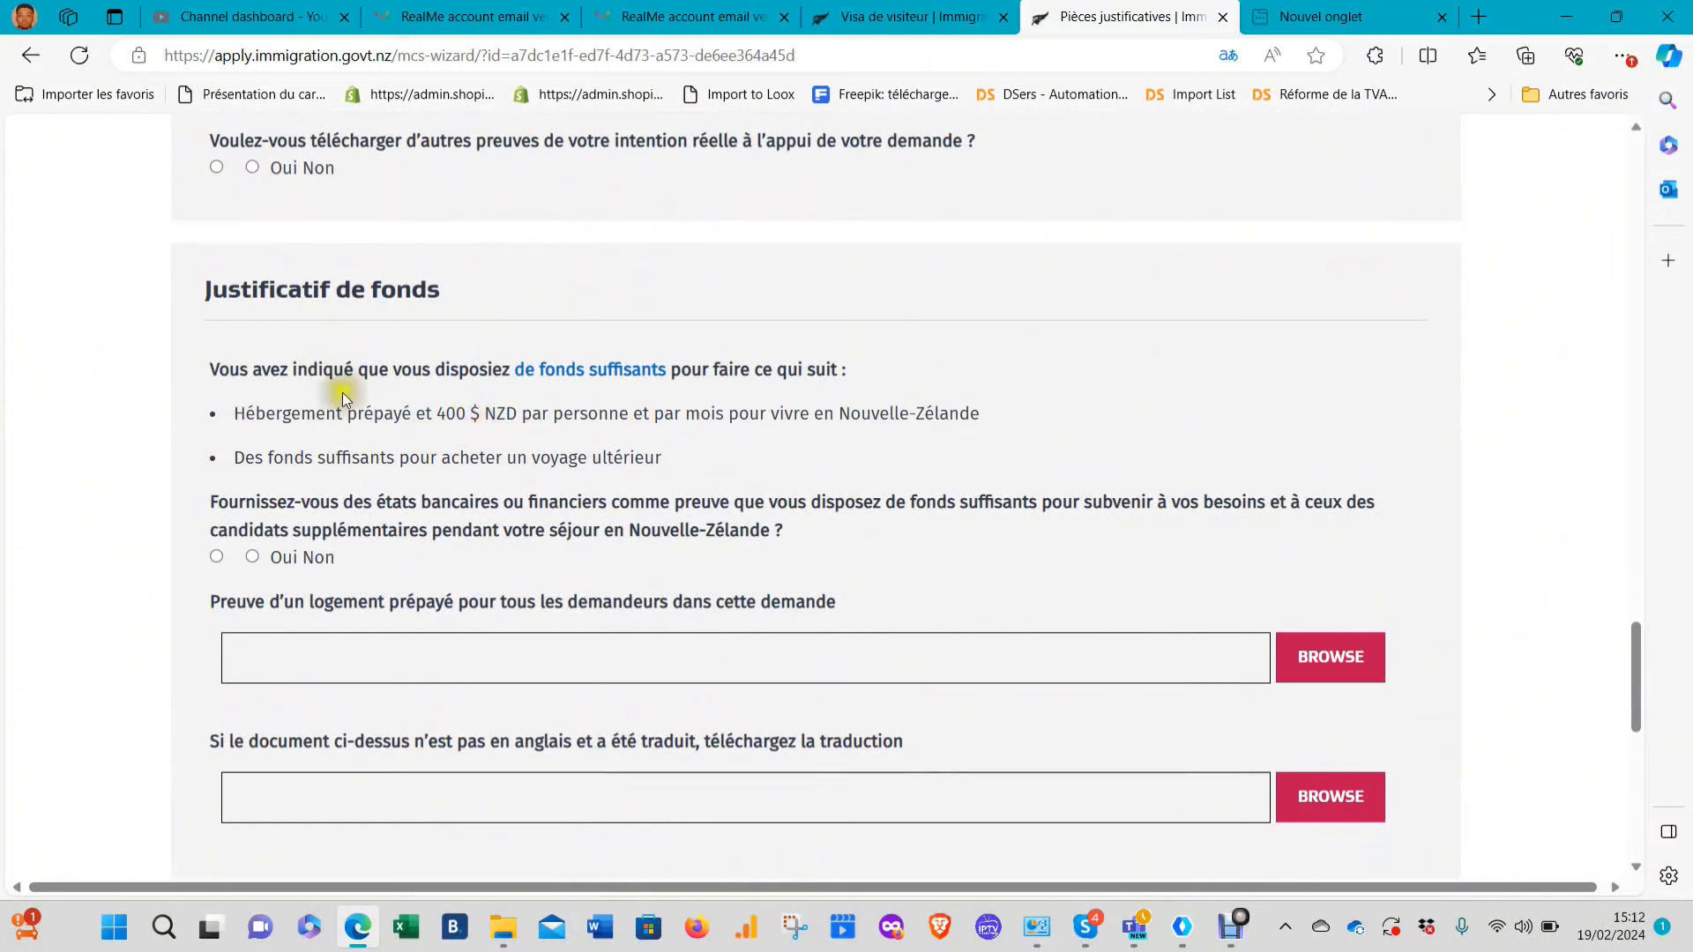
drag(233, 413, 432, 456)
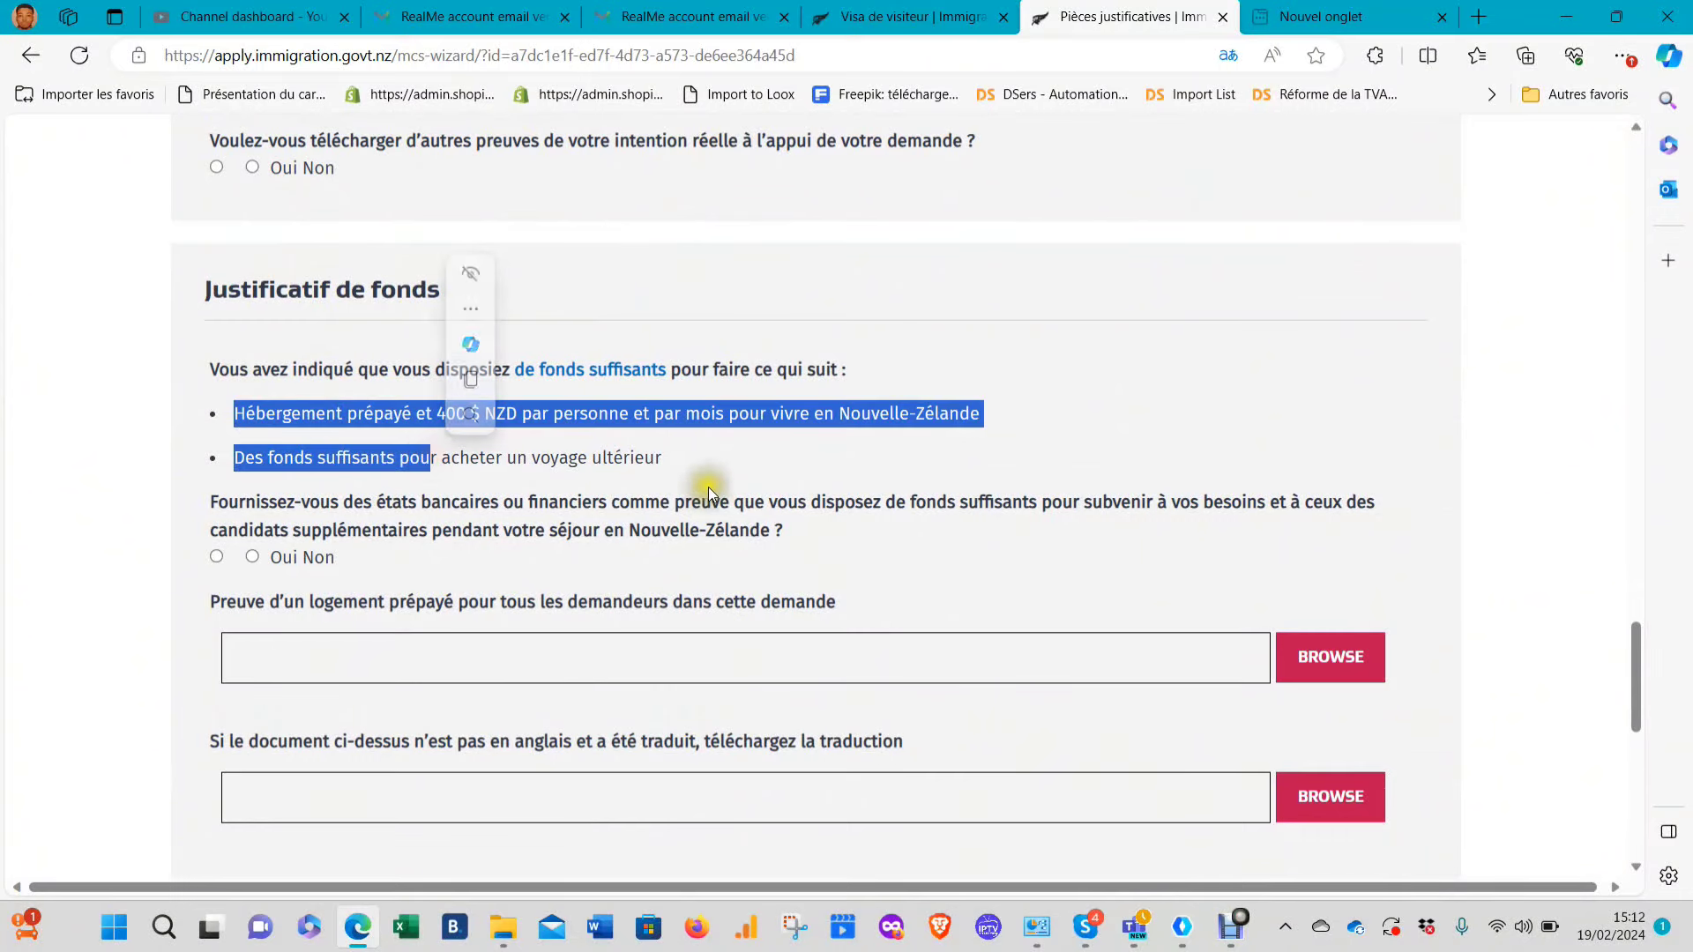
click(673, 459)
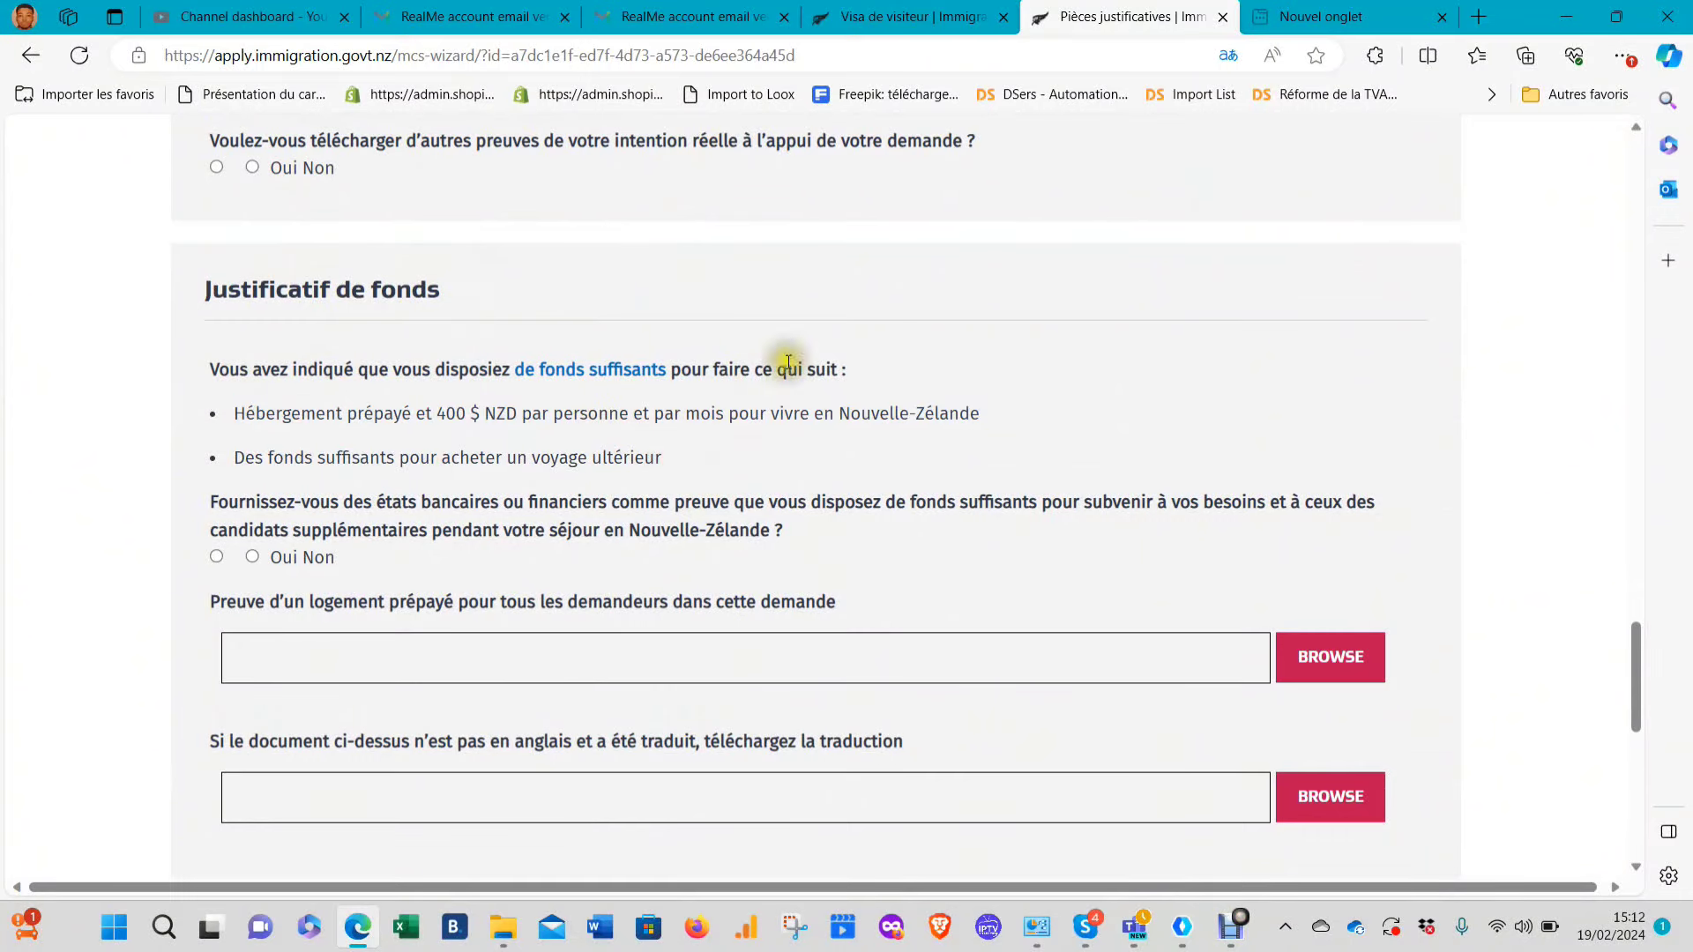
scroll(344, 511, down, 3)
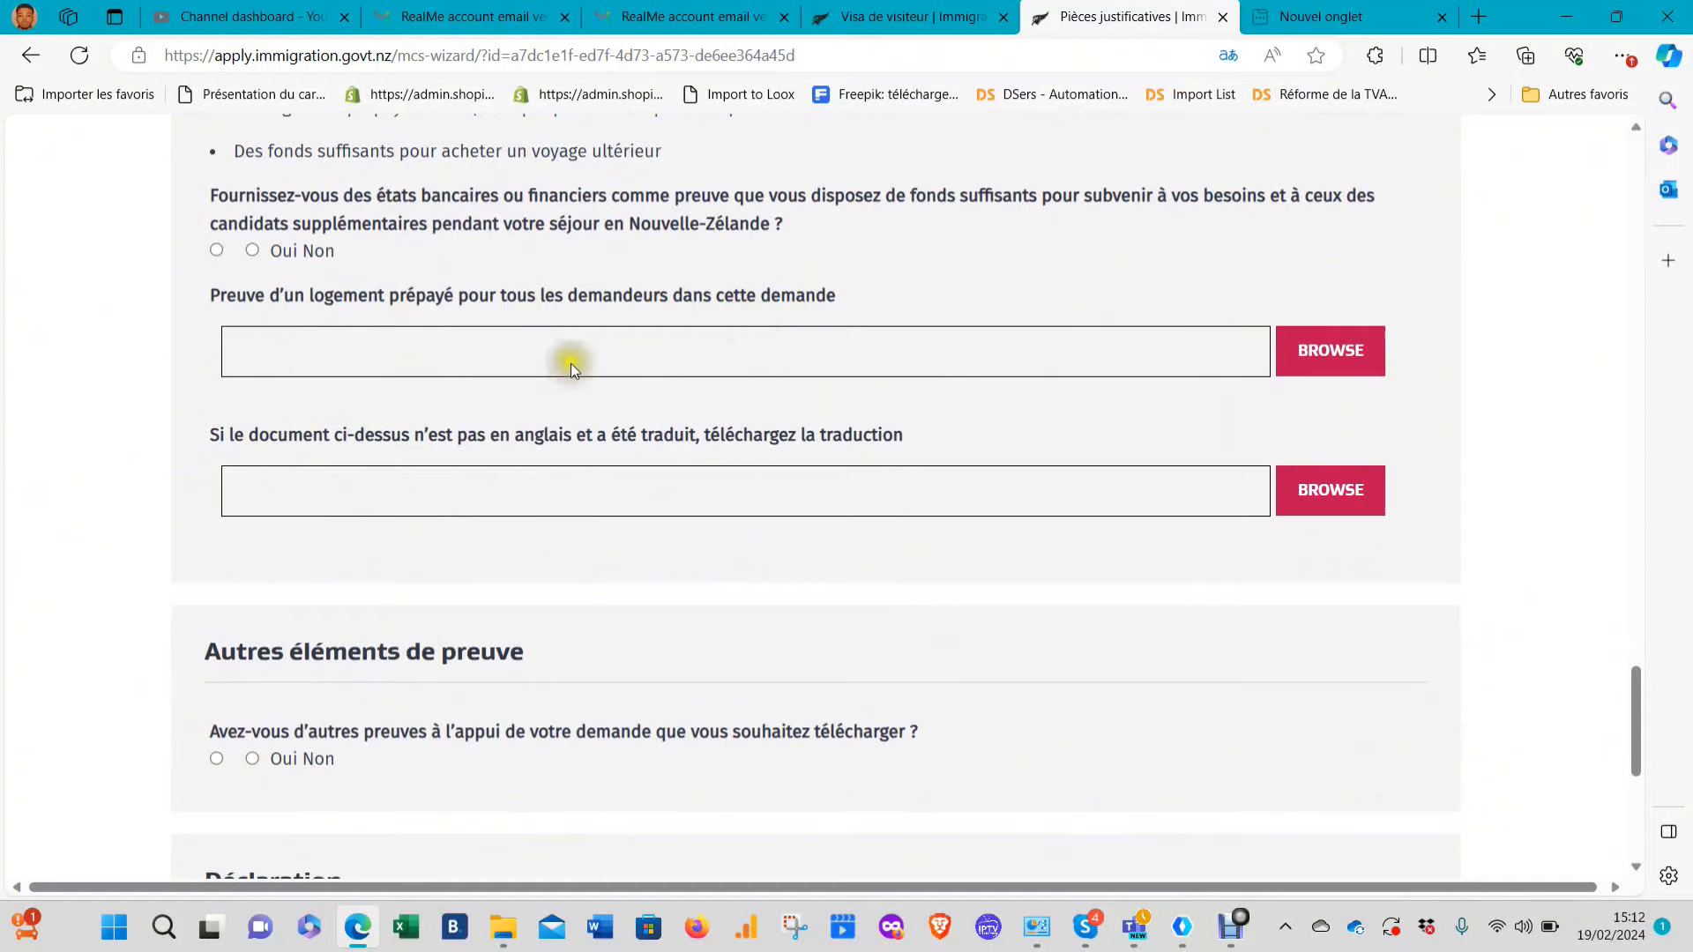
scroll(648, 510, down, 2)
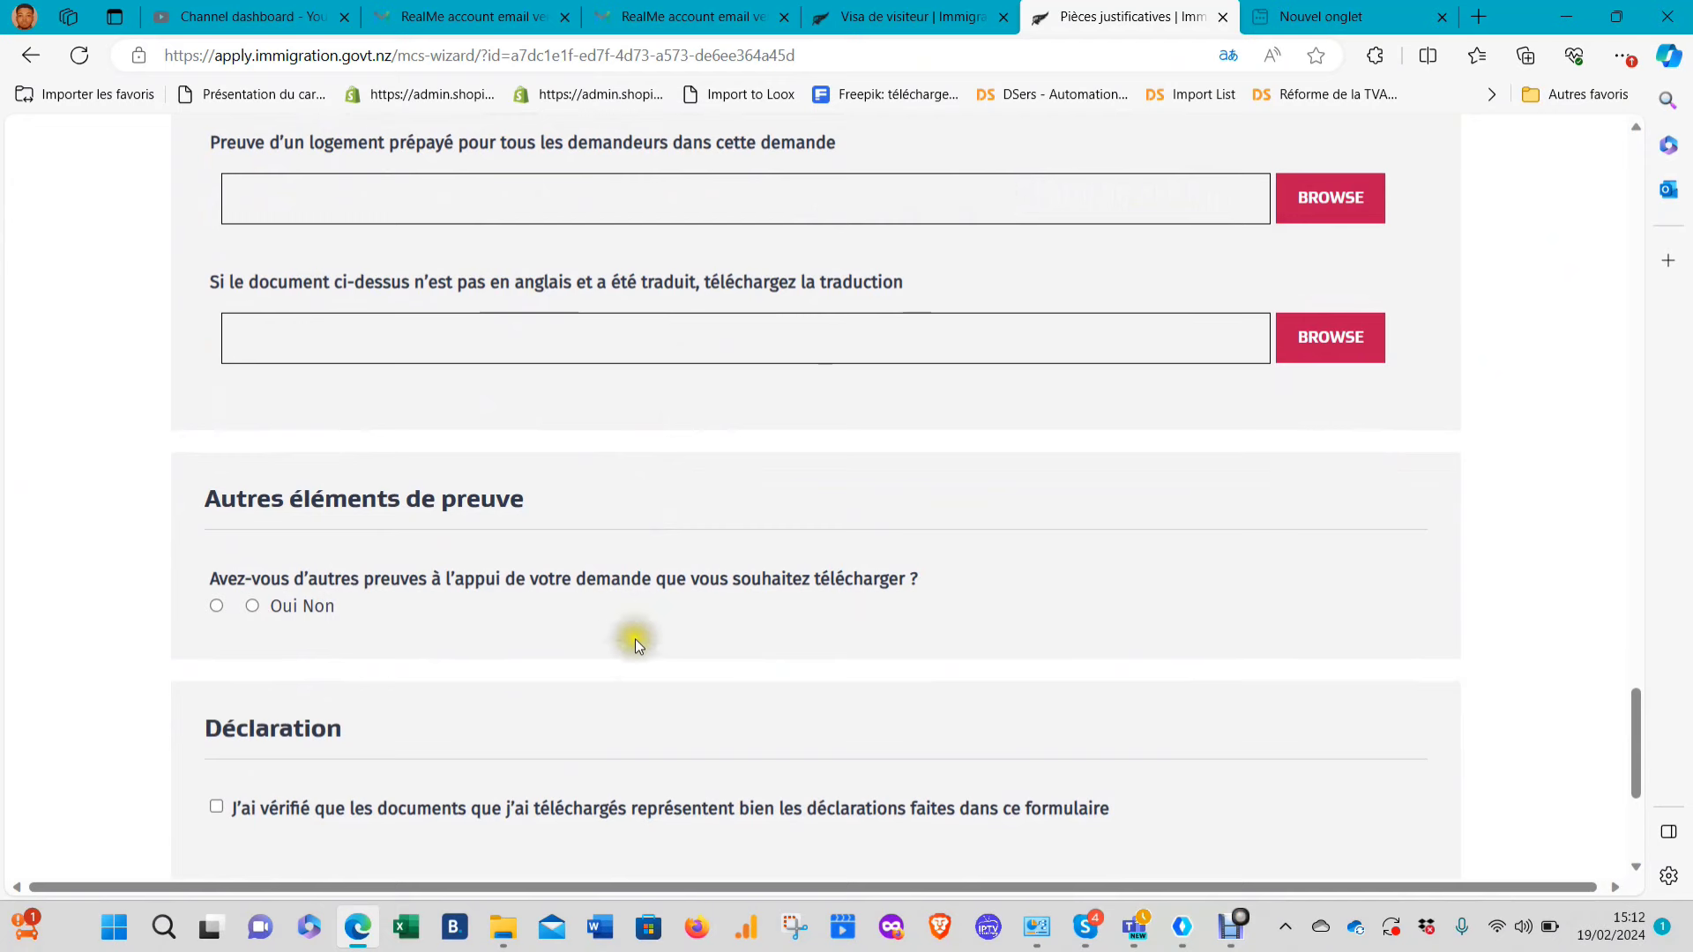
scroll(635, 638, down, 2)
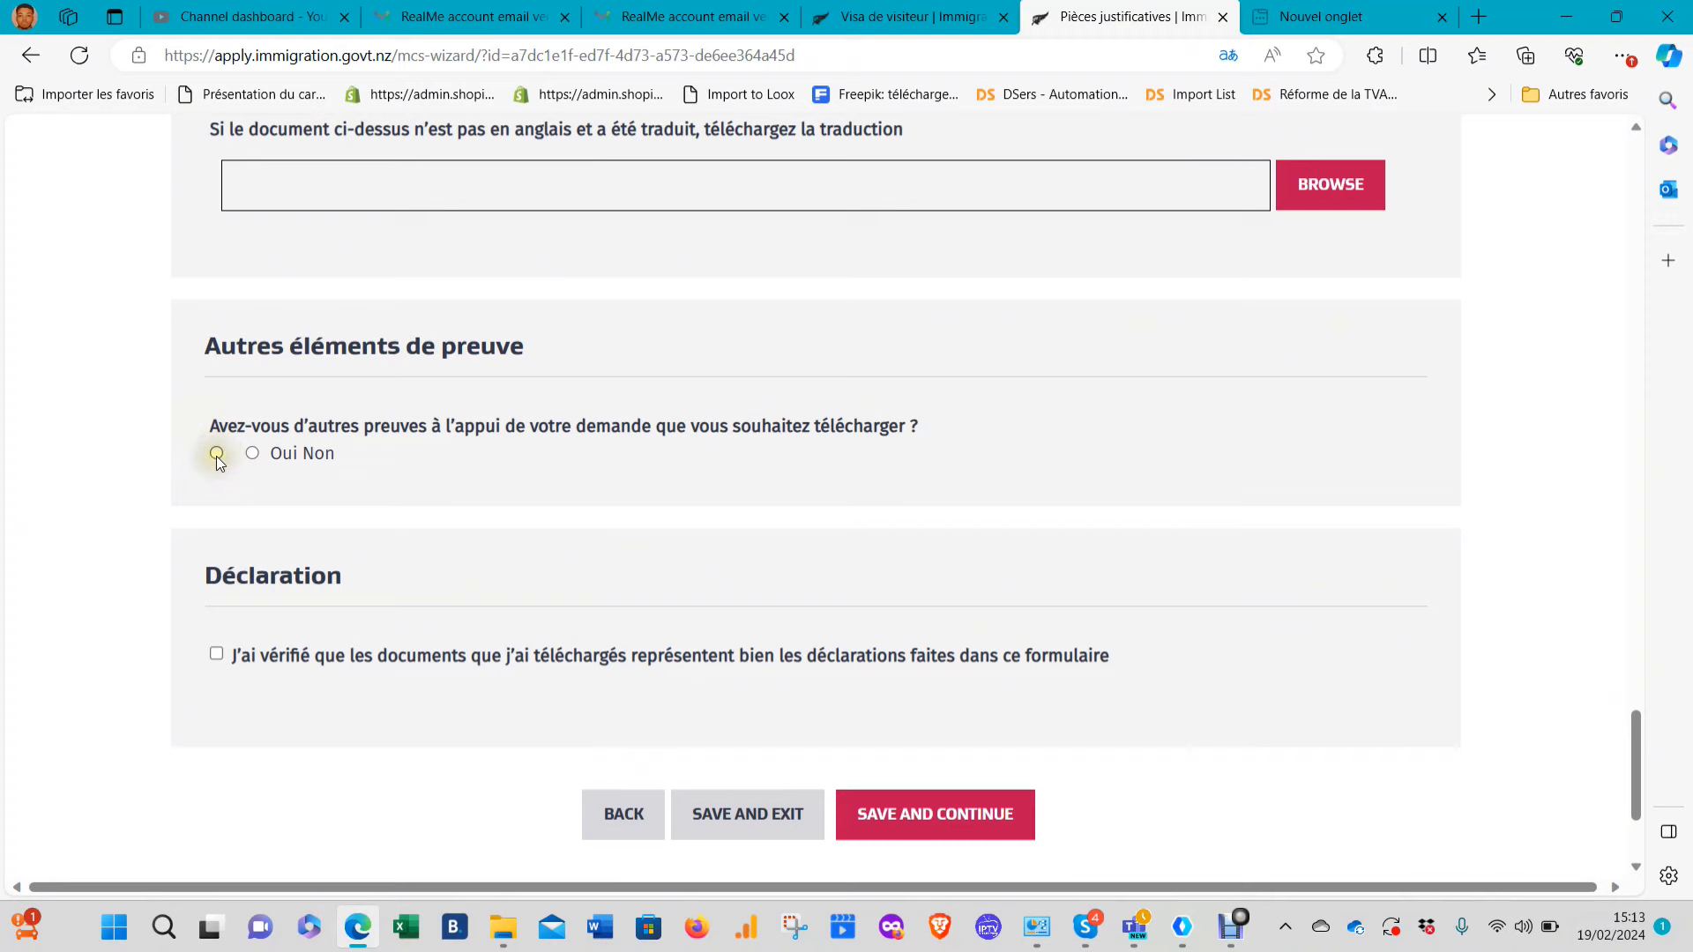
scroll(293, 627, down, 2)
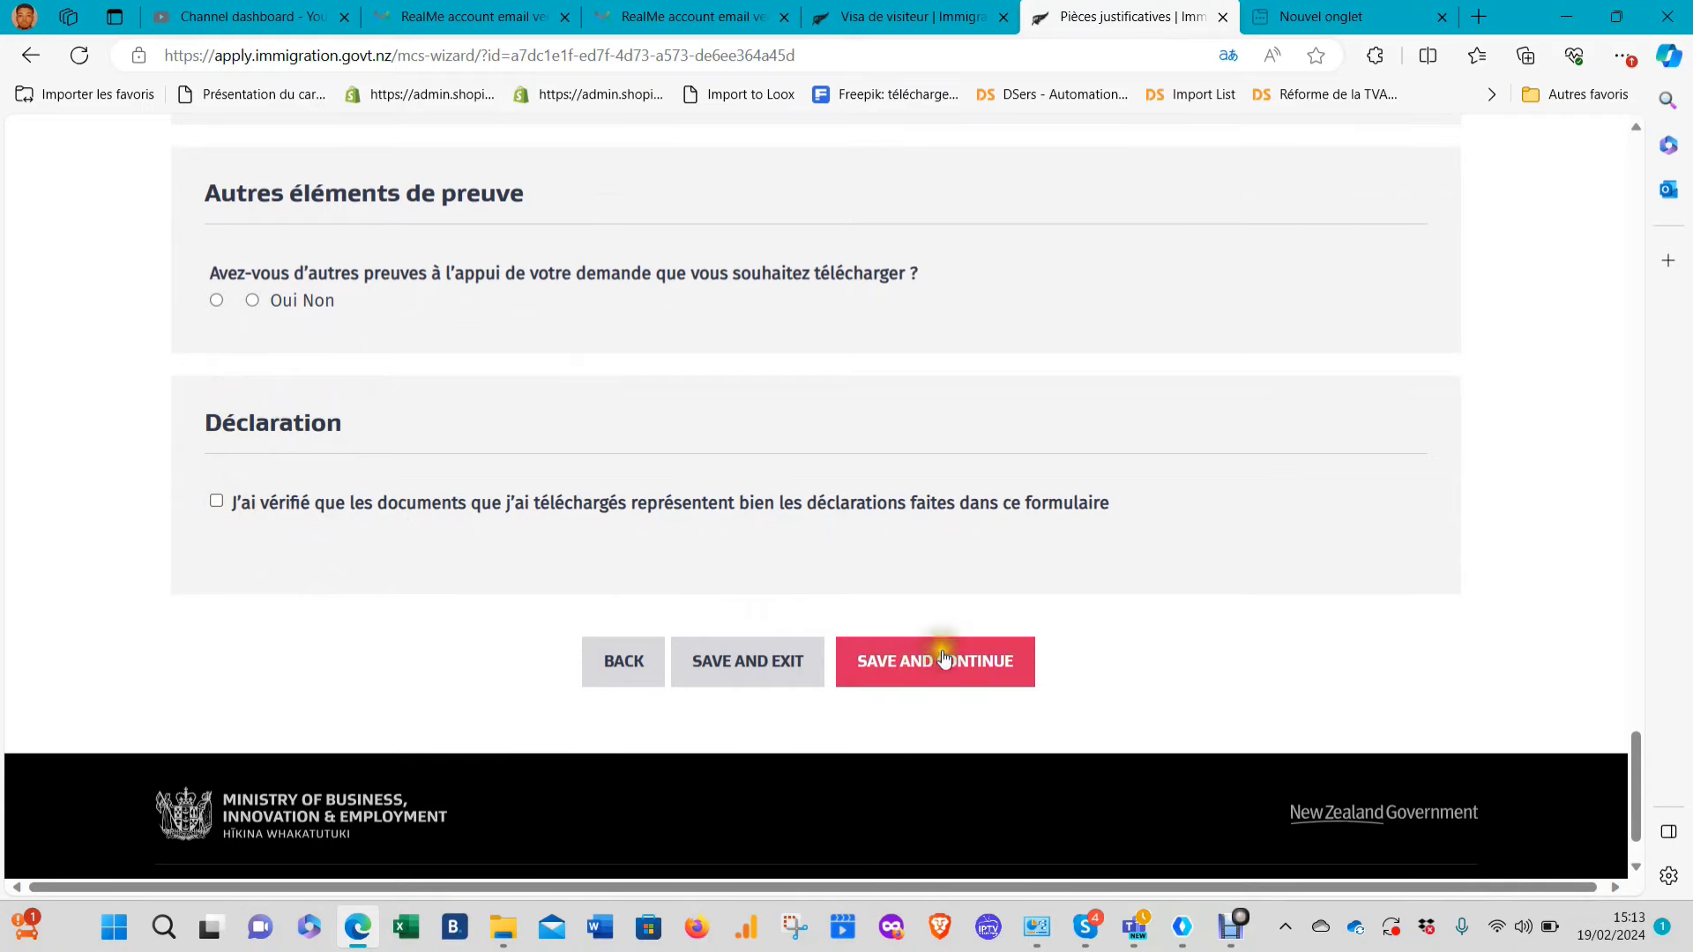
scroll(1100, 573, up, 5)
scroll(1101, 575, up, 15)
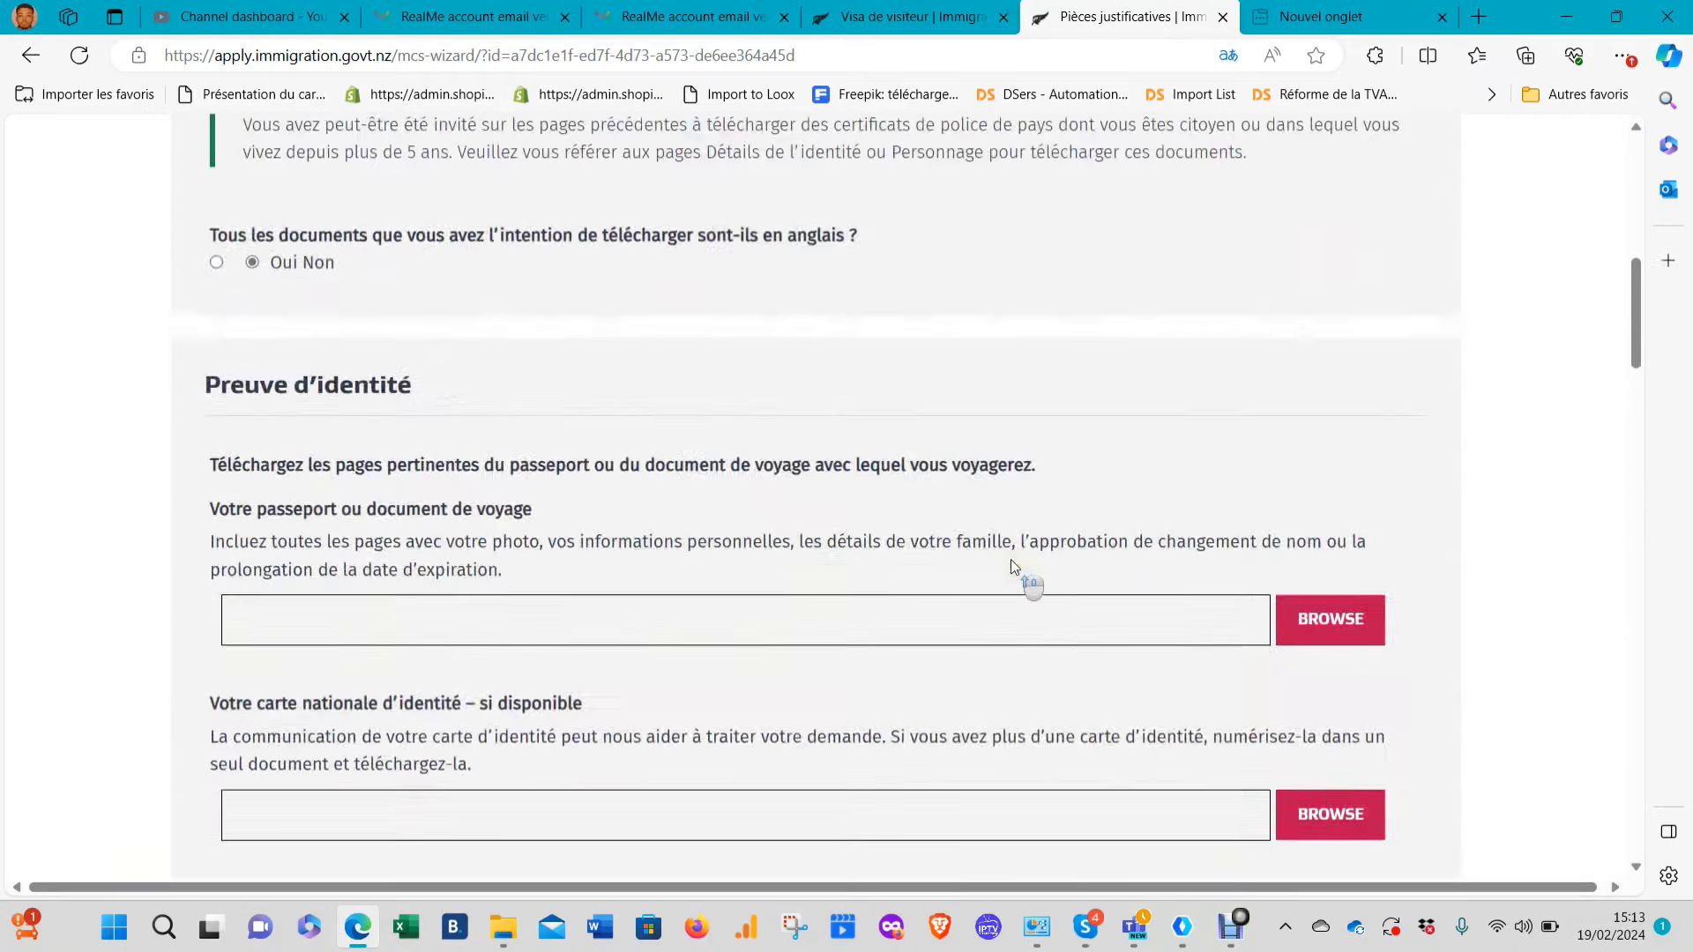
scroll(1012, 565, down, 12)
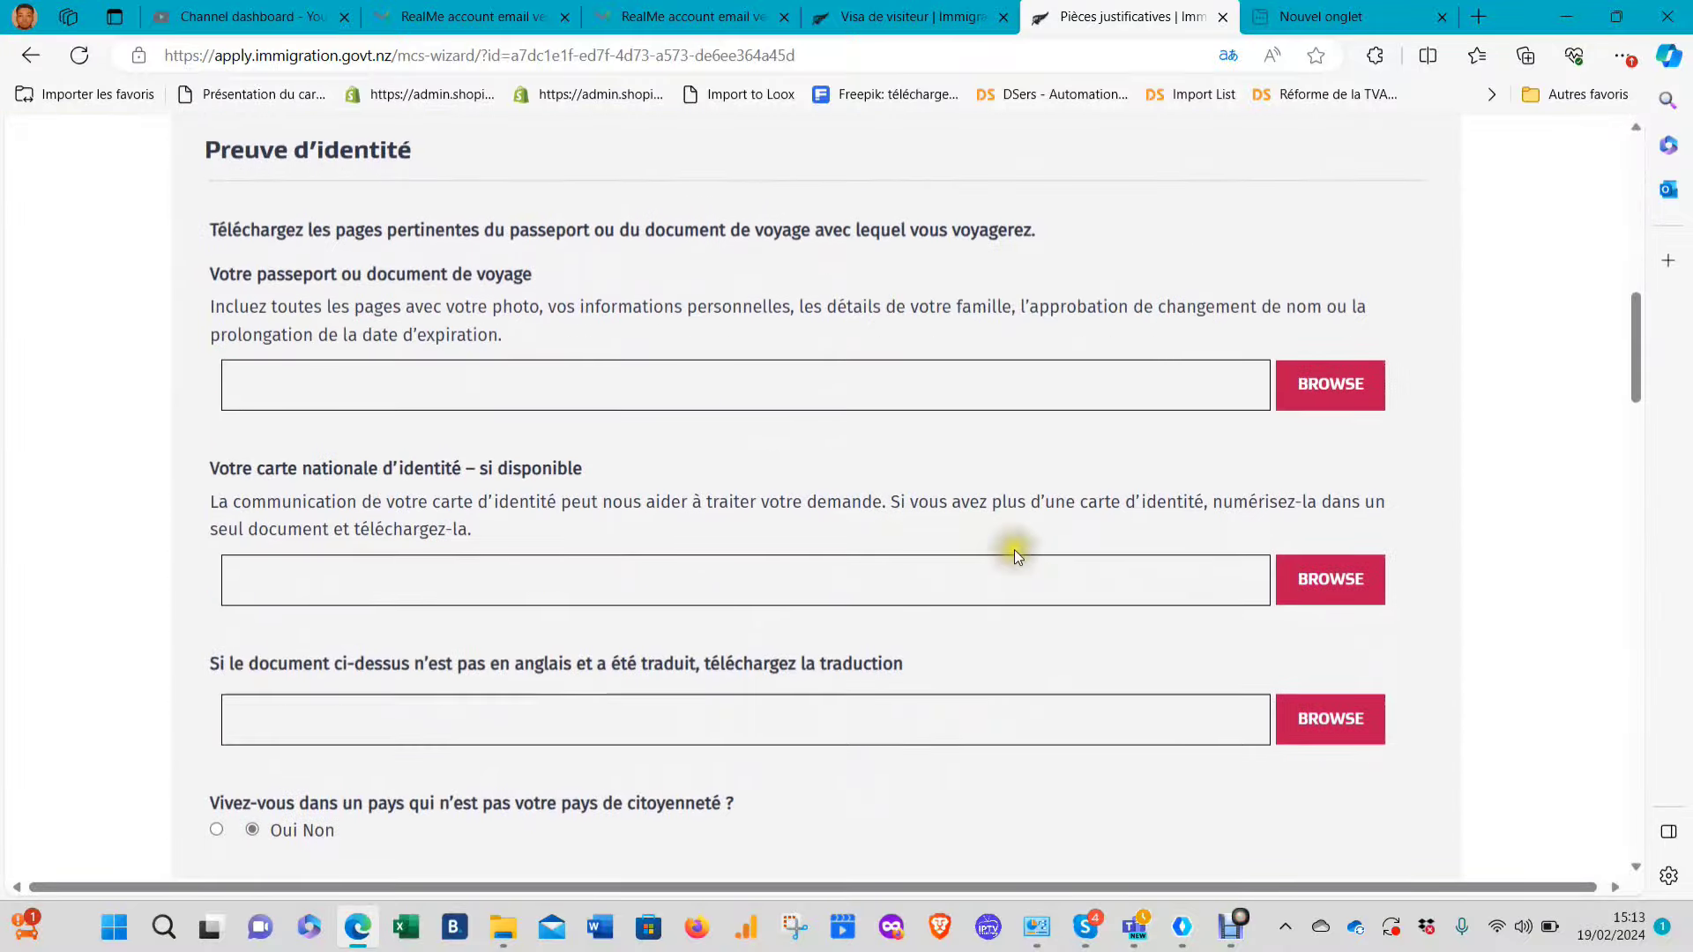
scroll(1014, 550, down, 15)
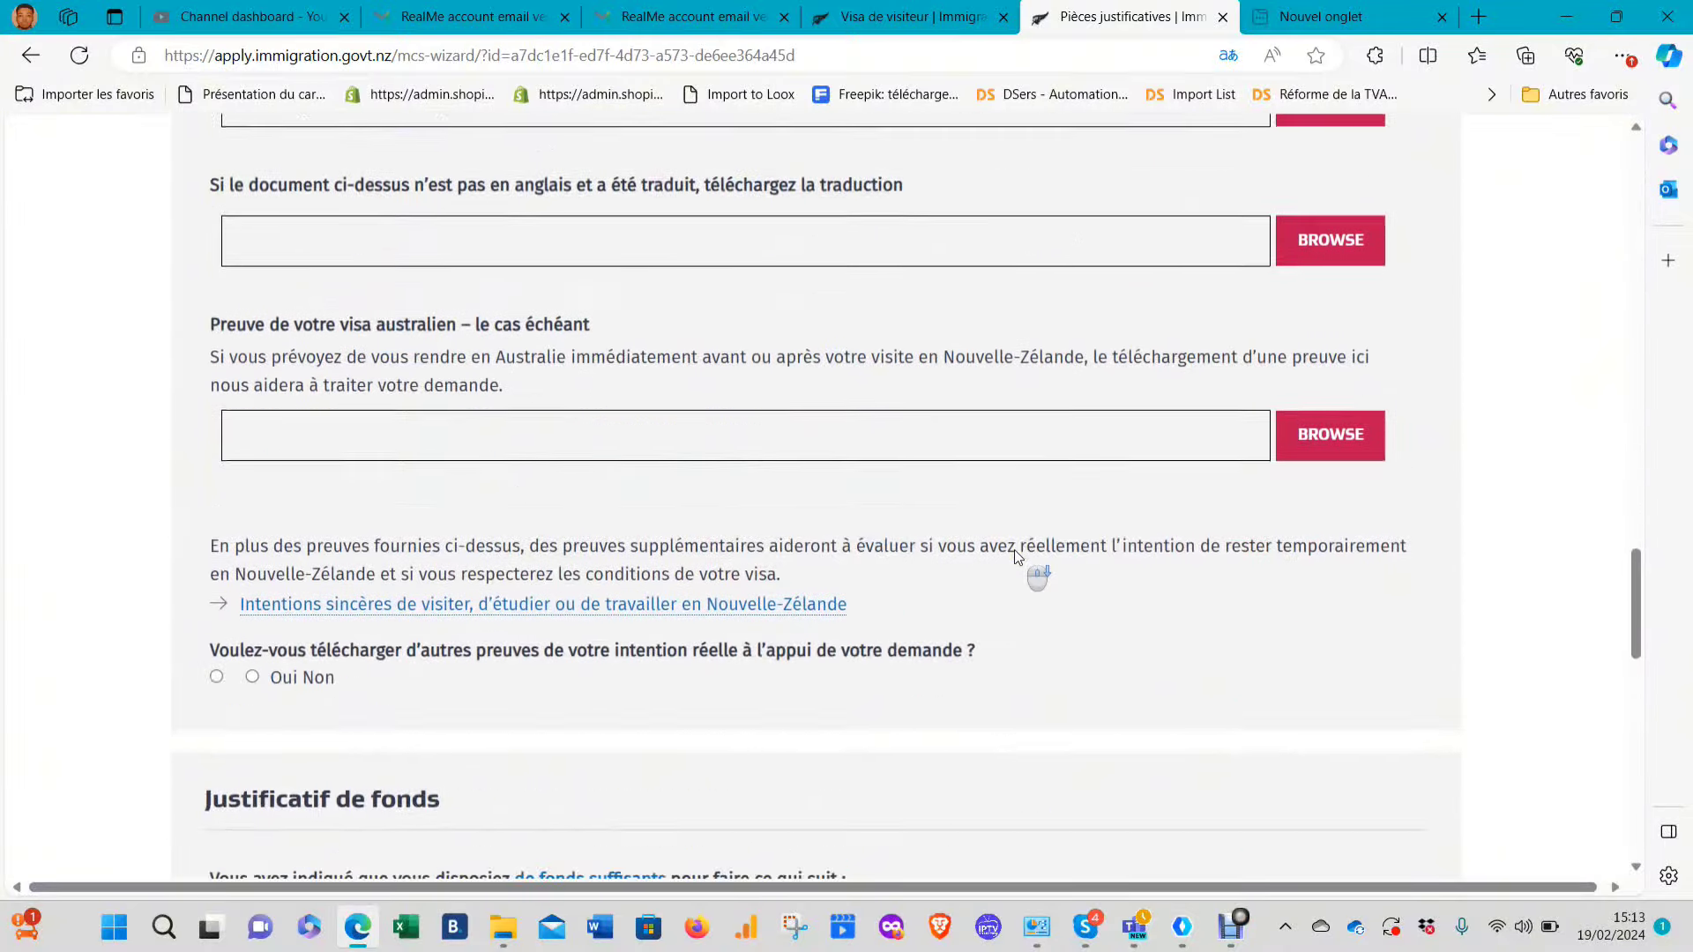
scroll(1014, 548, down, 5)
scroll(1044, 543, up, 15)
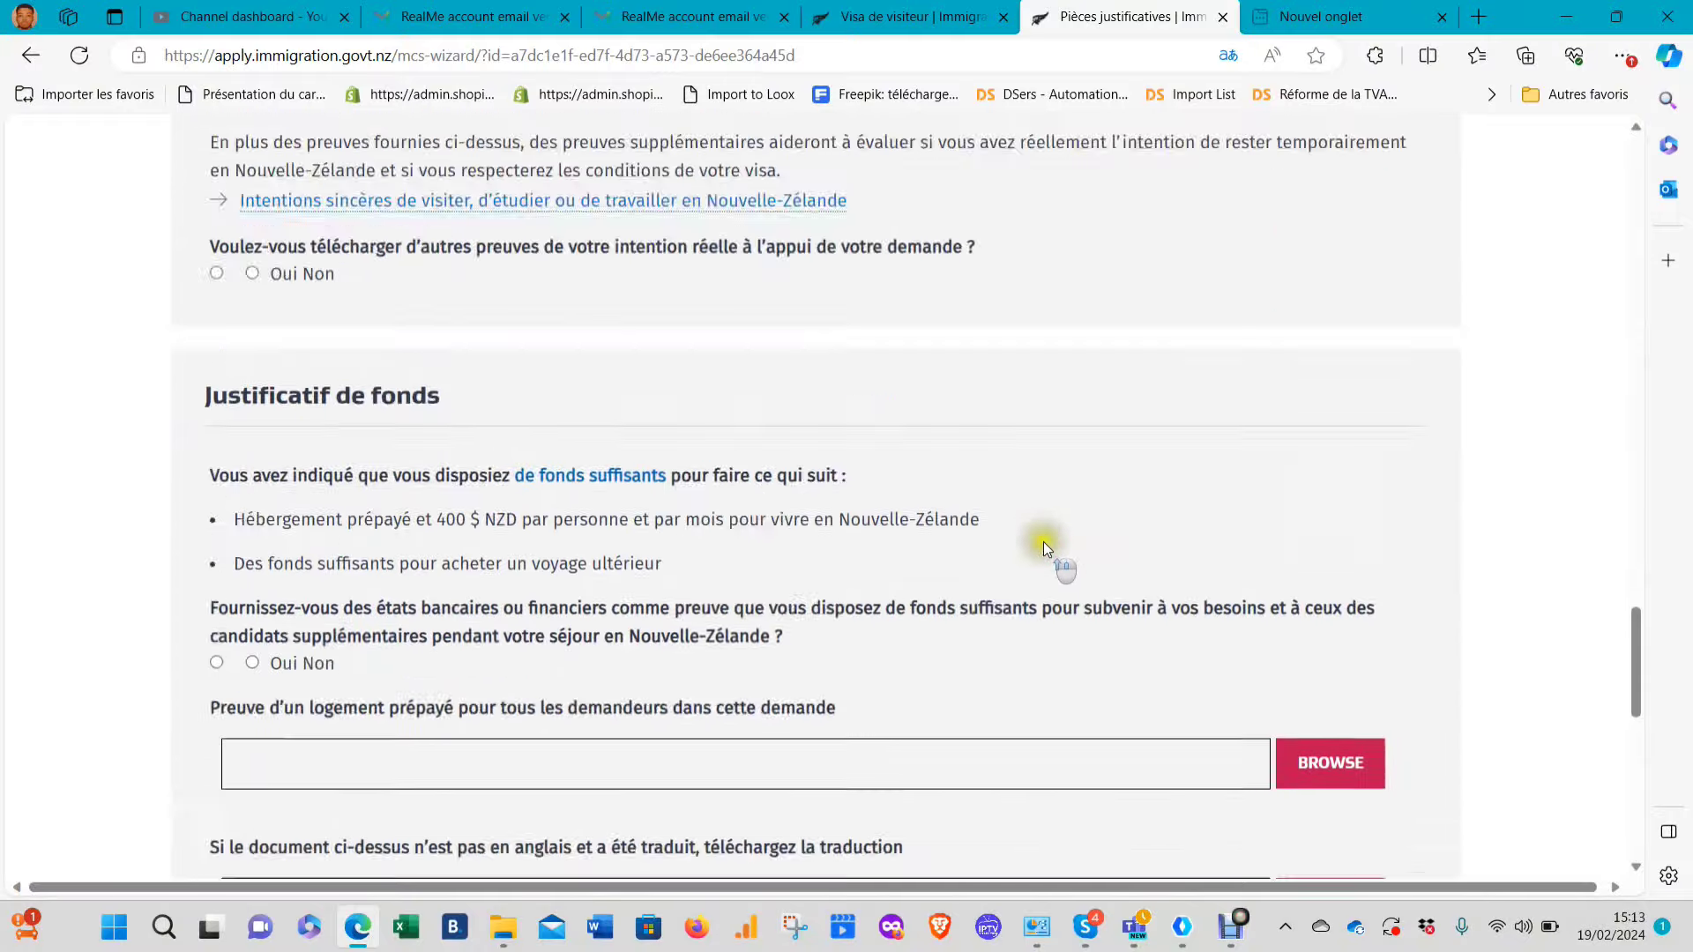
scroll(1048, 553, up, 20)
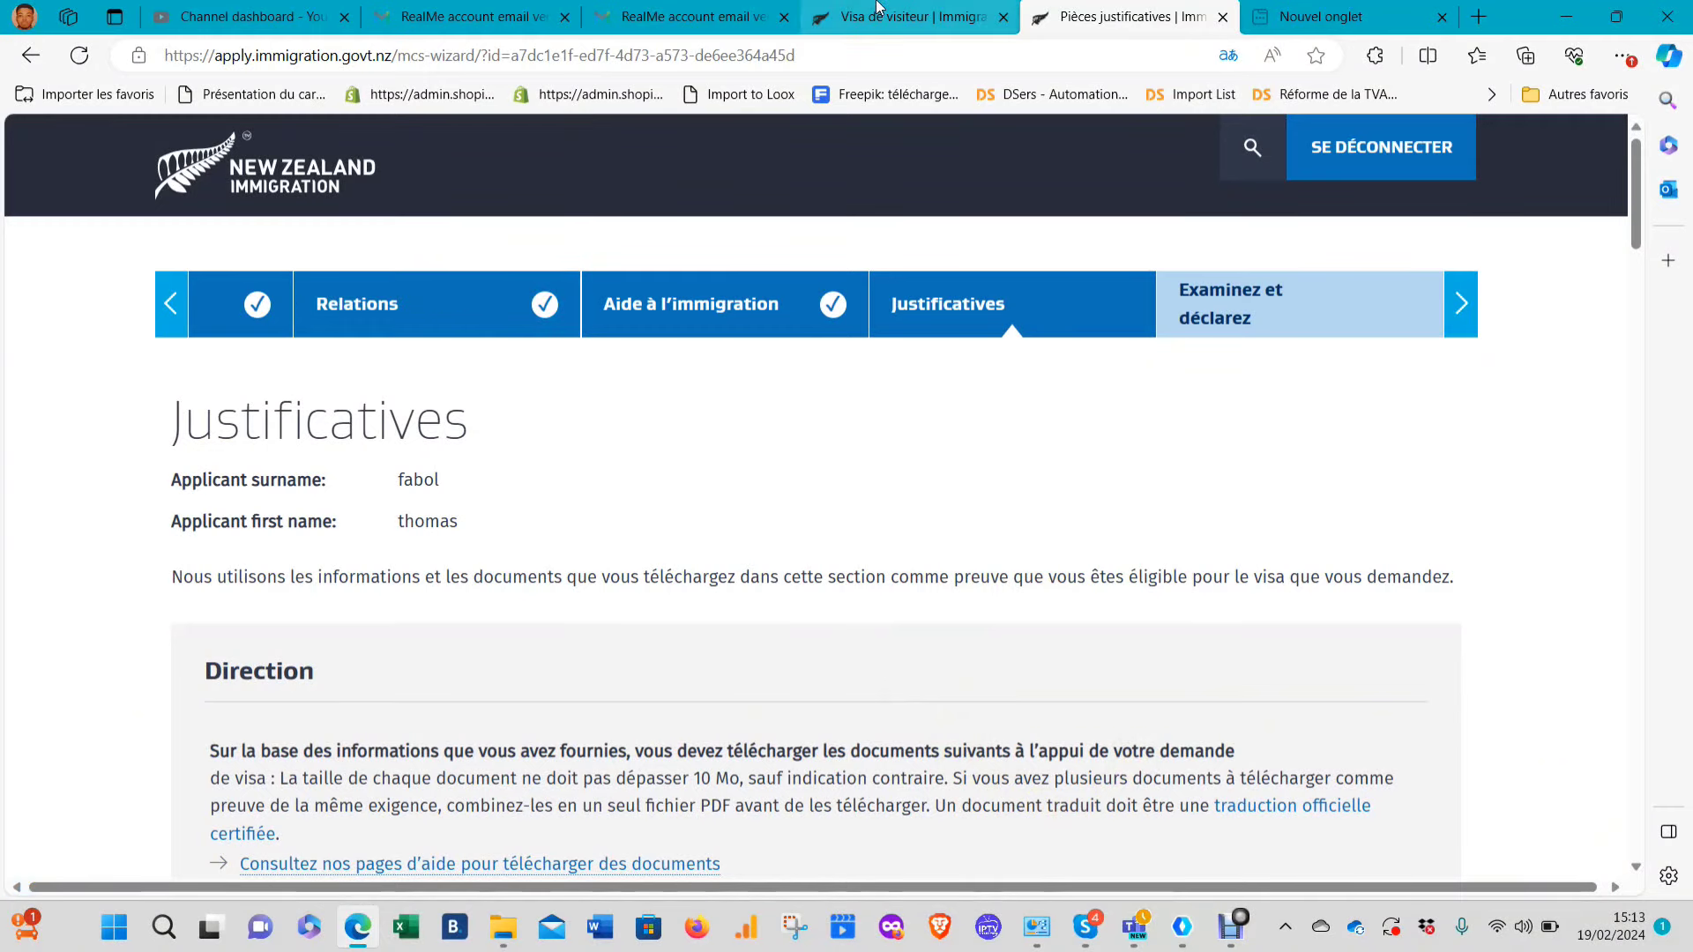
Close the apply-online overlay on the visitor visa page and return to the Immigration New Zealand homepage
click(912, 16)
click(1446, 143)
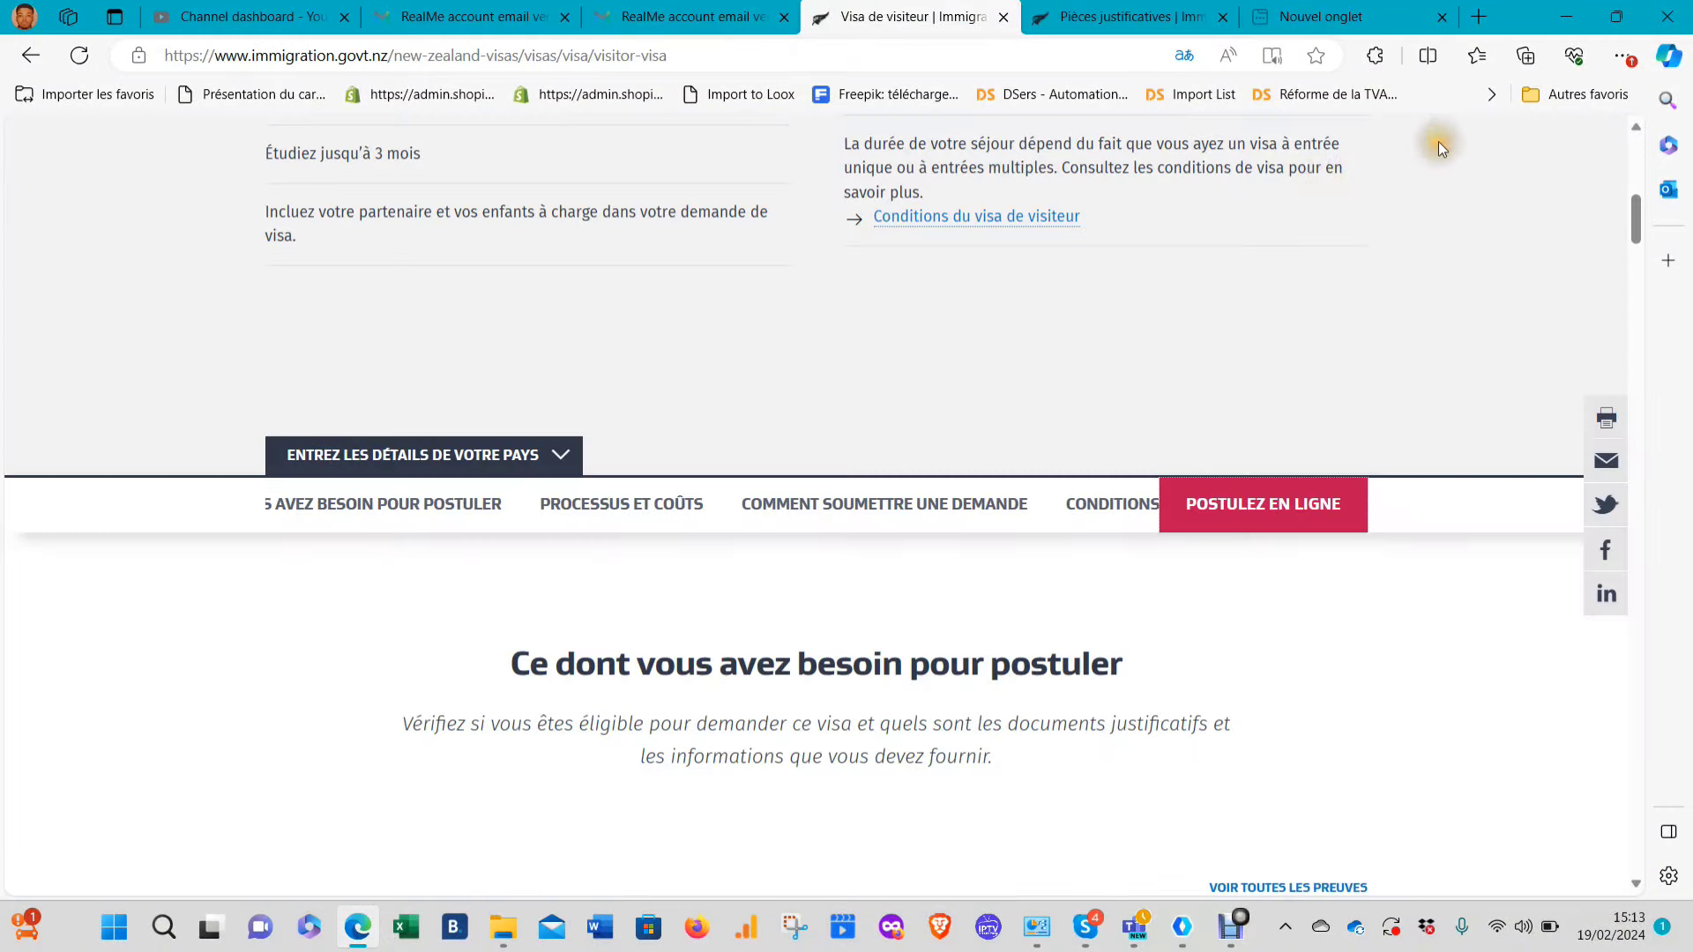
scroll(997, 473, down, 4)
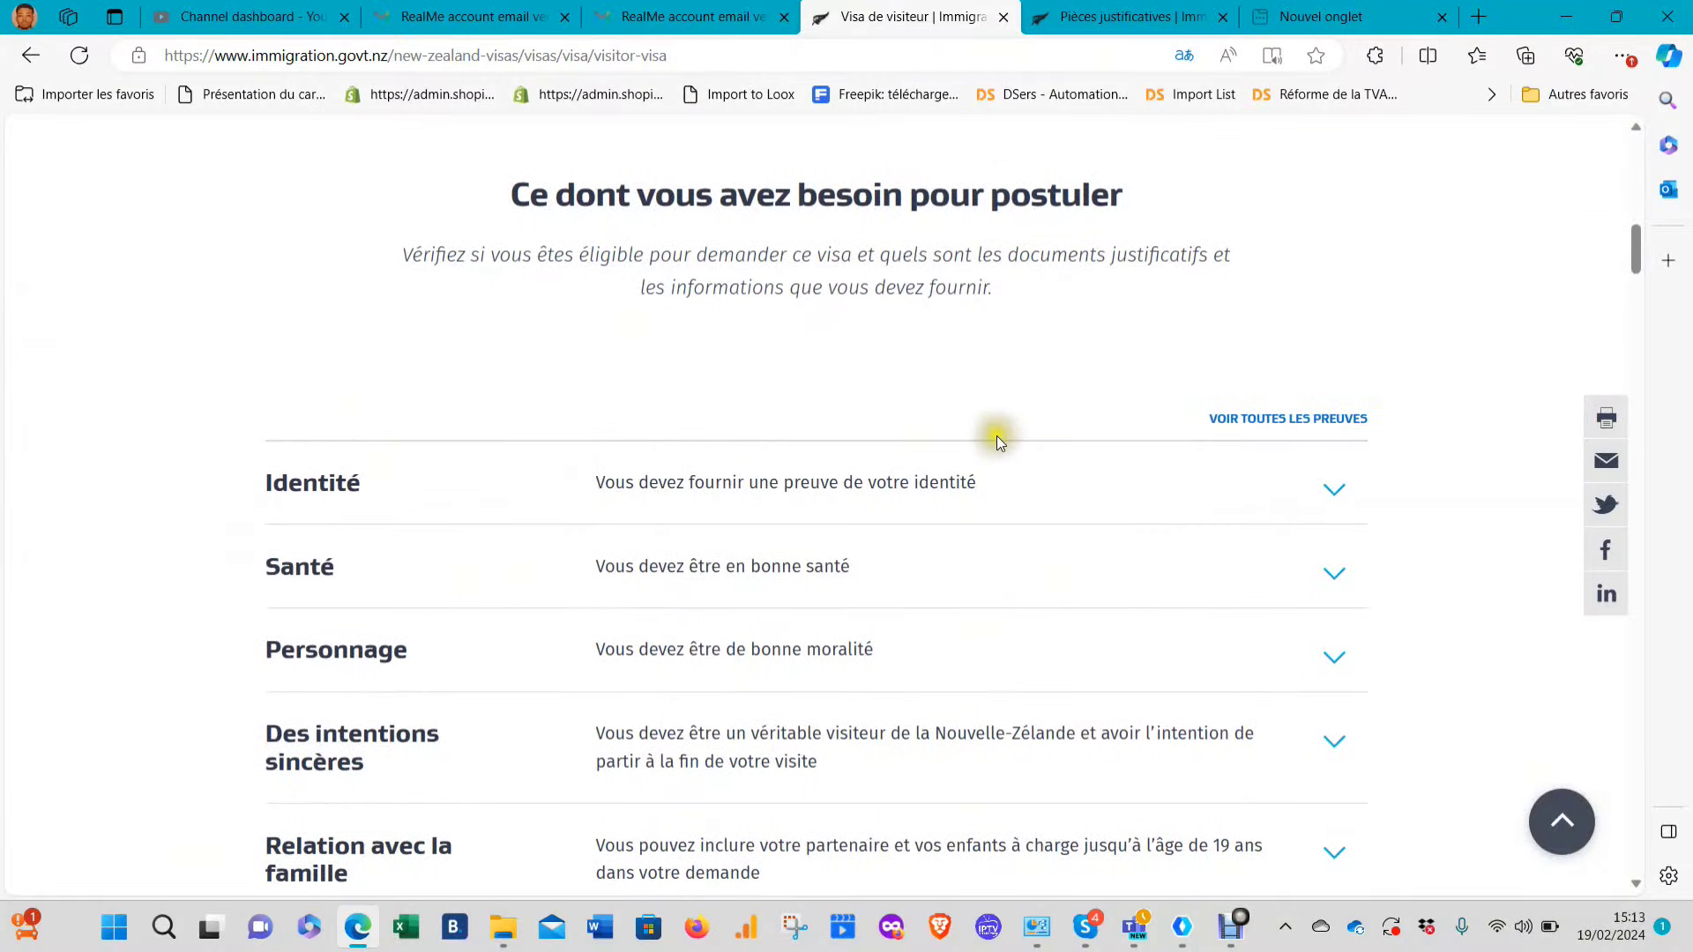
scroll(1099, 363, up, 5)
scroll(1098, 363, up, 3)
scroll(1085, 397, down, 5)
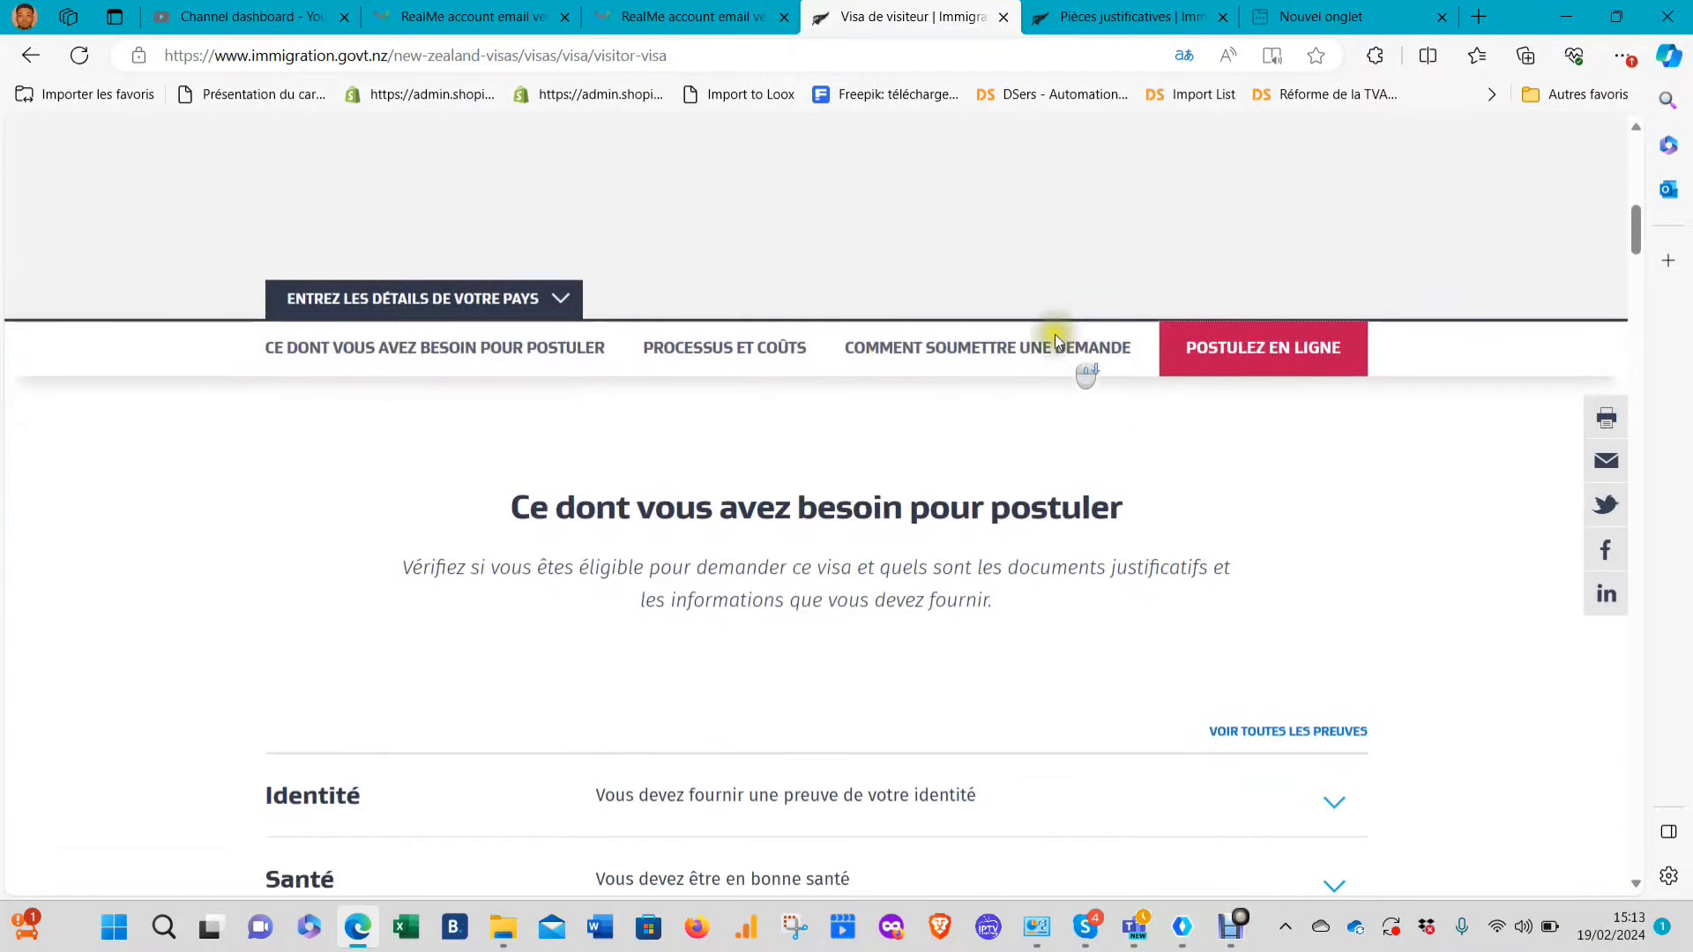
click(30, 54)
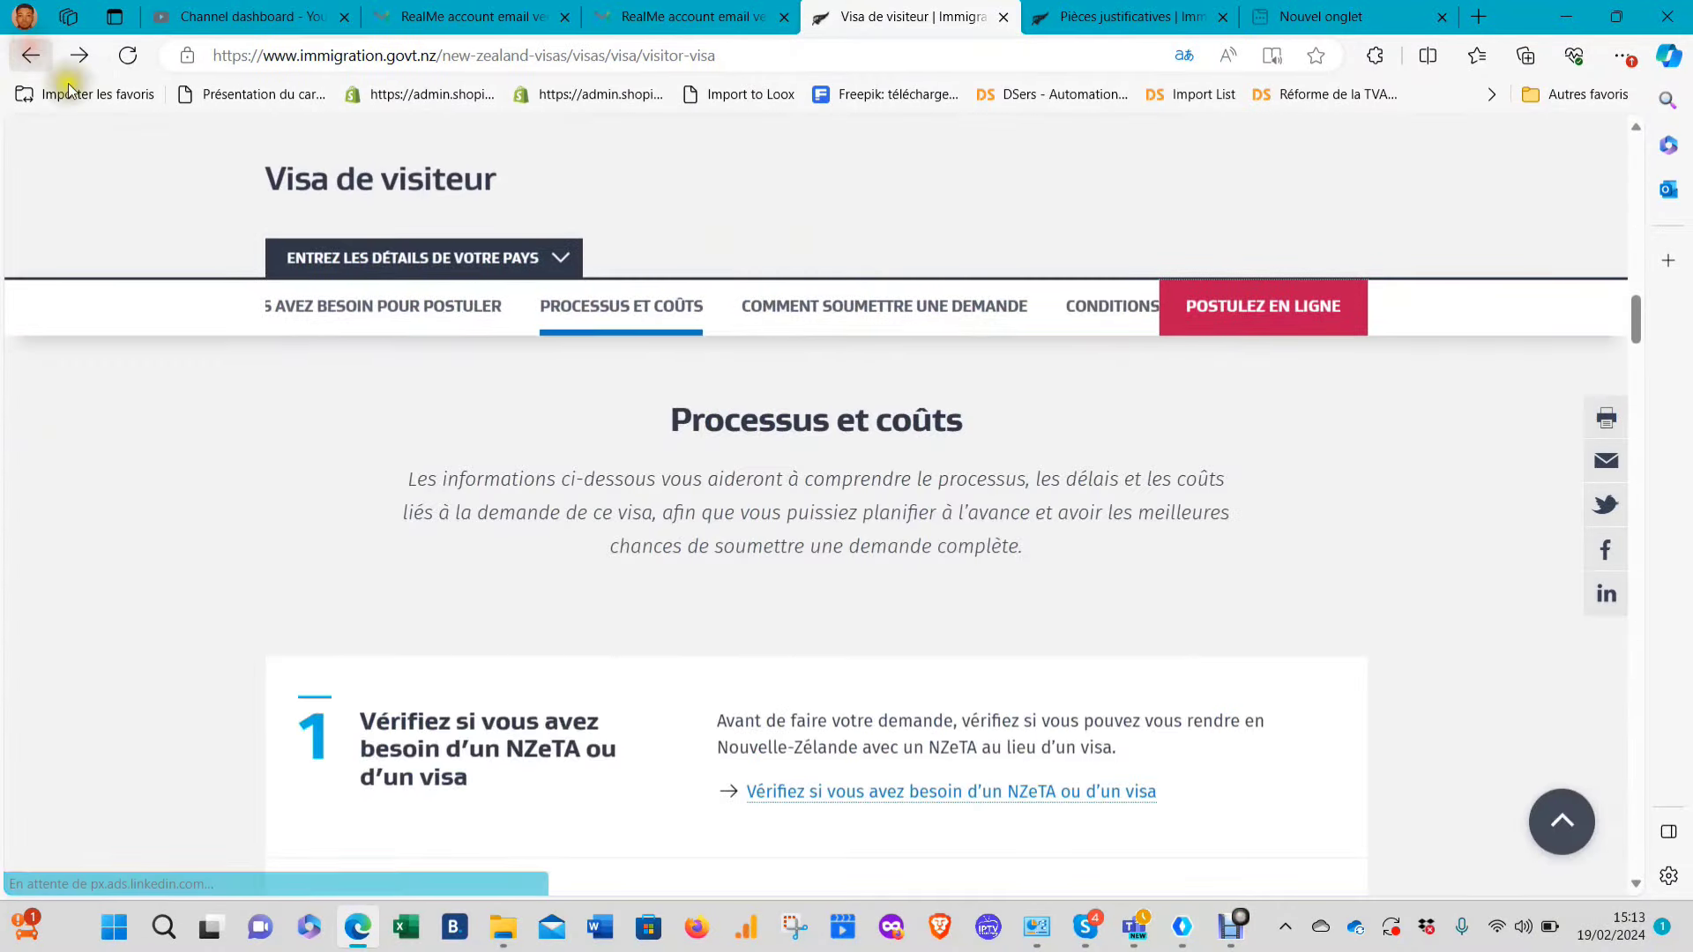
click(32, 55)
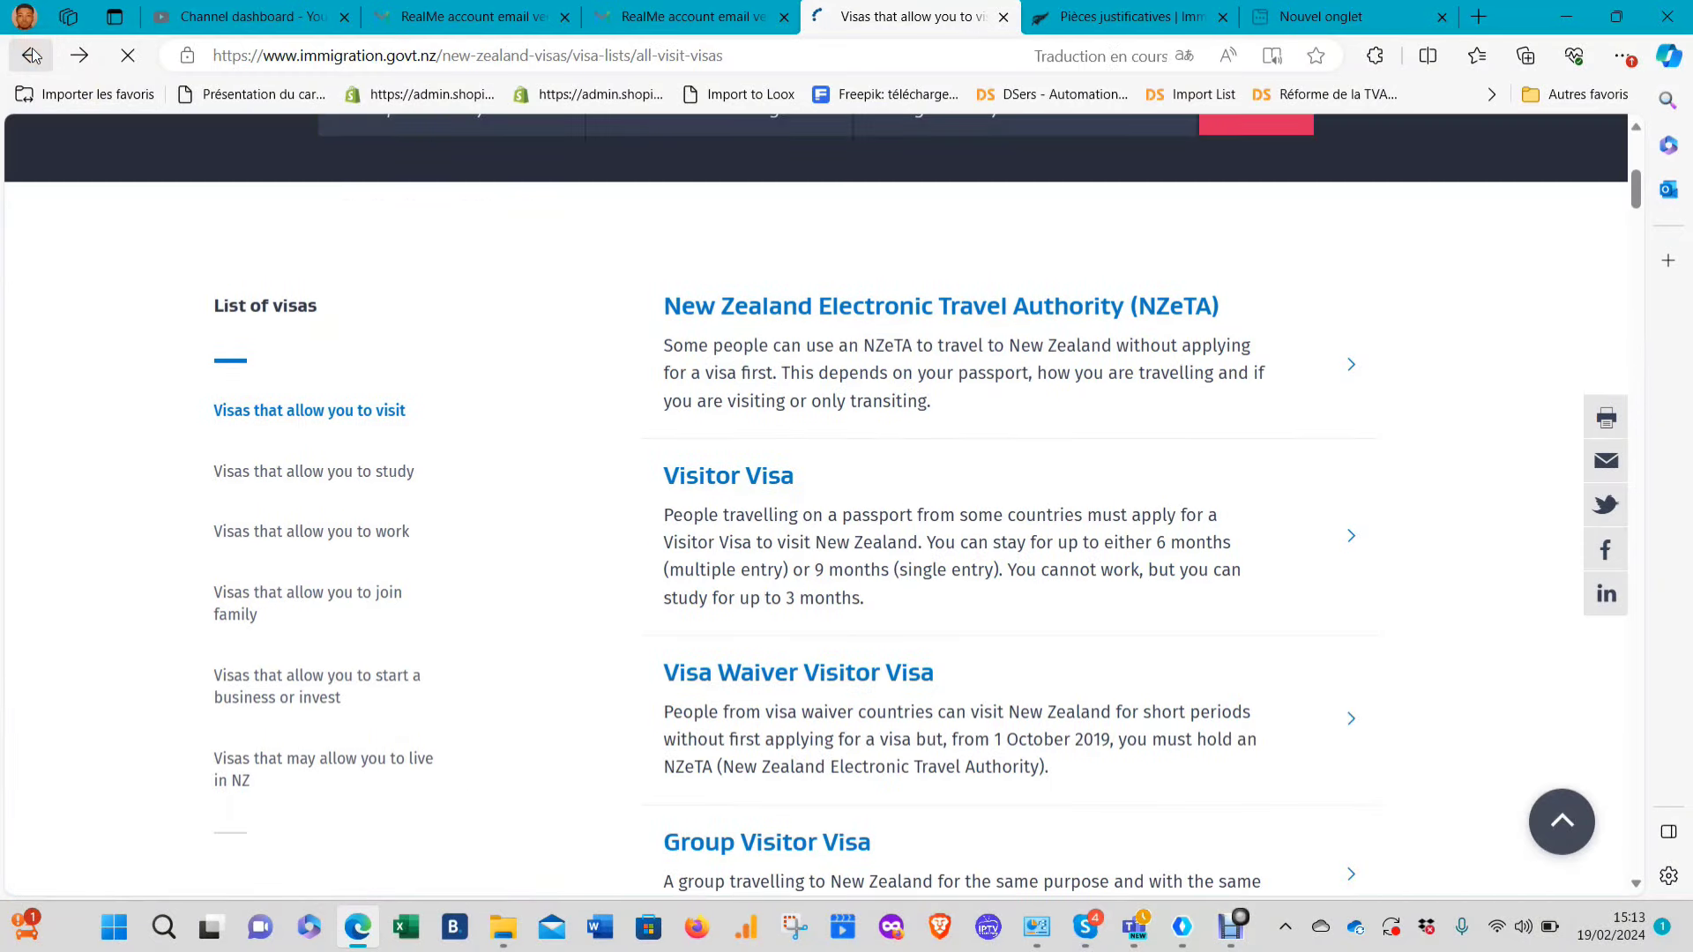
scroll(582, 558, up, 8)
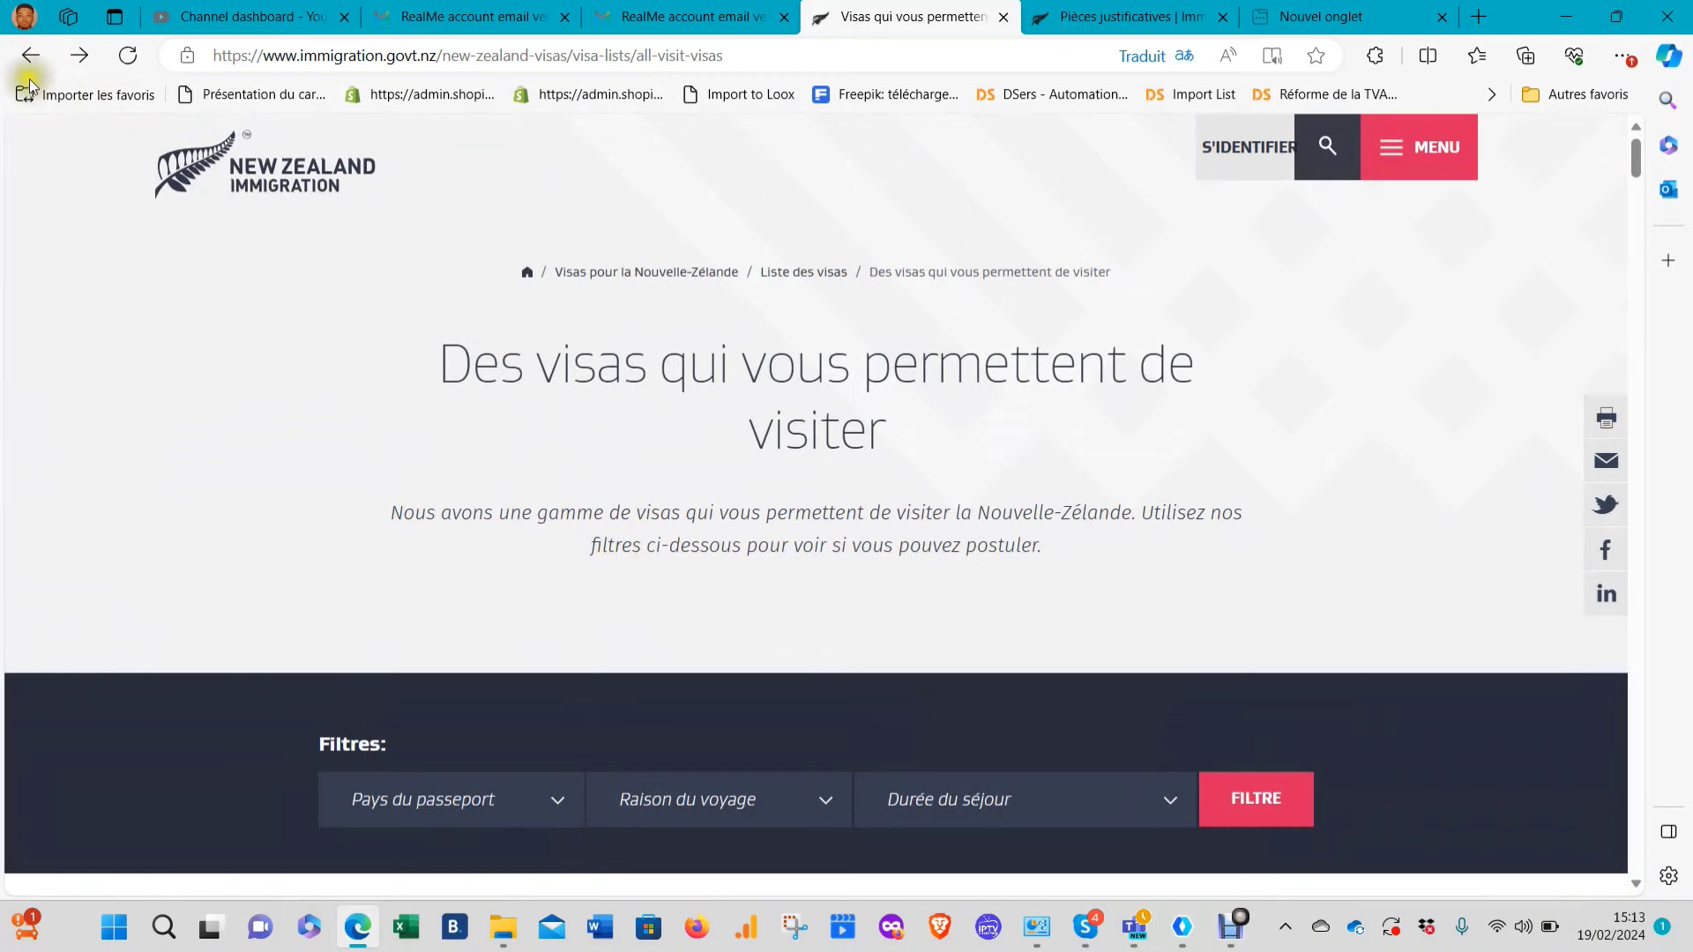
click(29, 61)
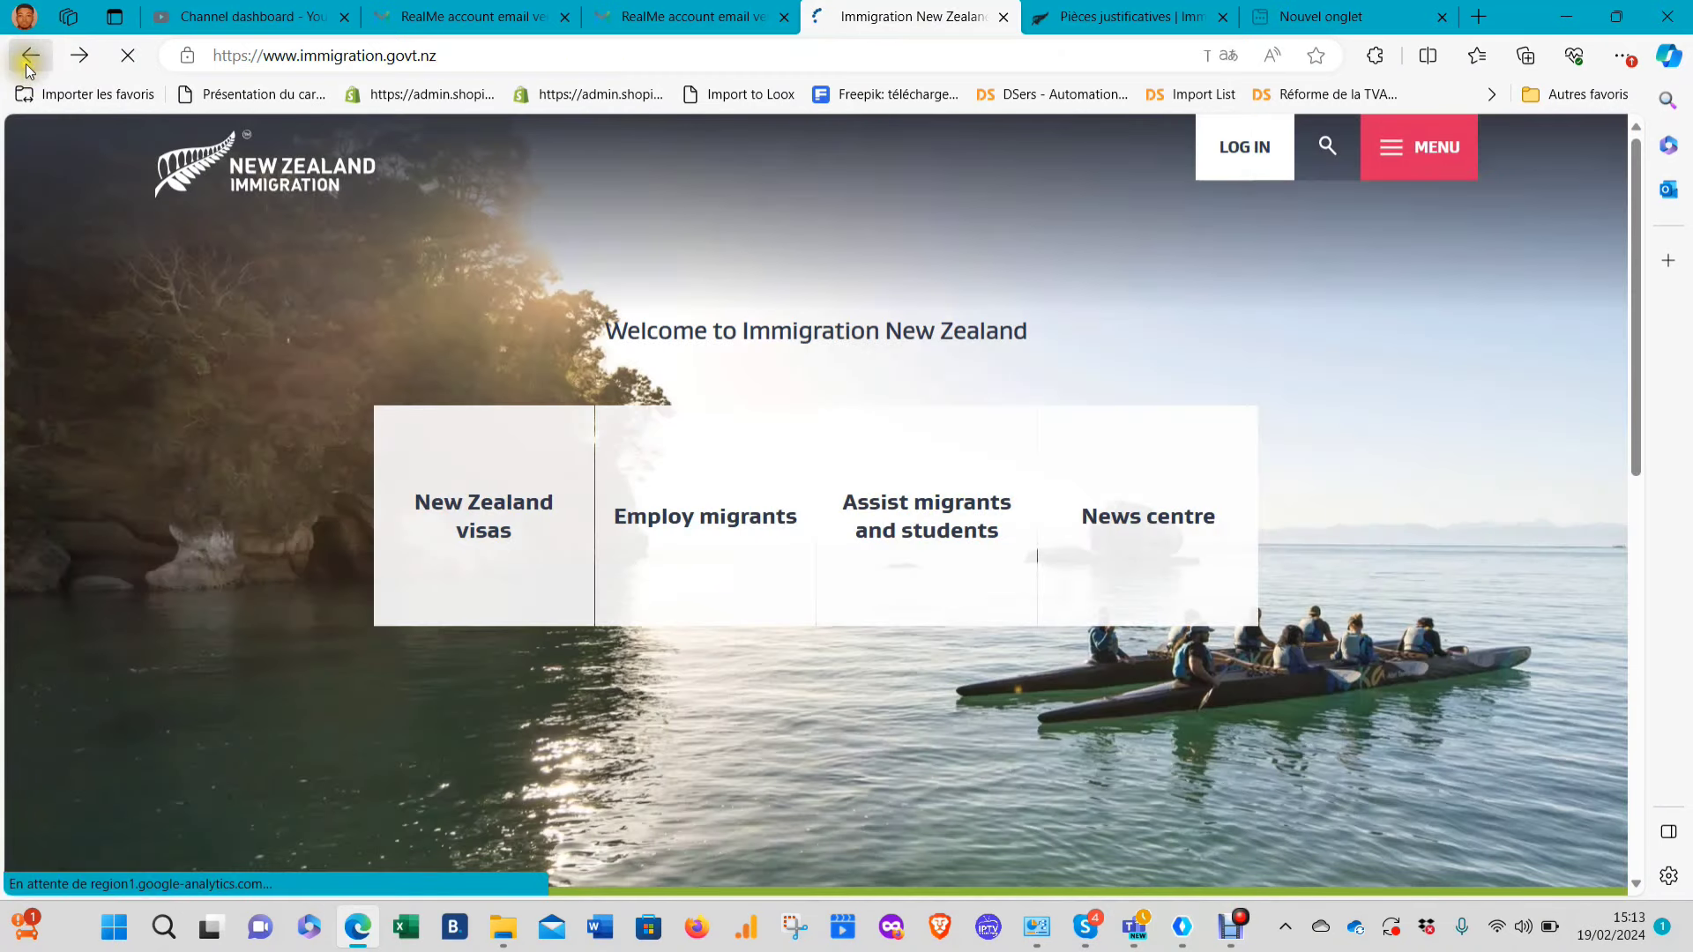
Go through MENU > Visas pour la Nouvelle-Zélande > Liste des visas to the work visas category
click(1389, 150)
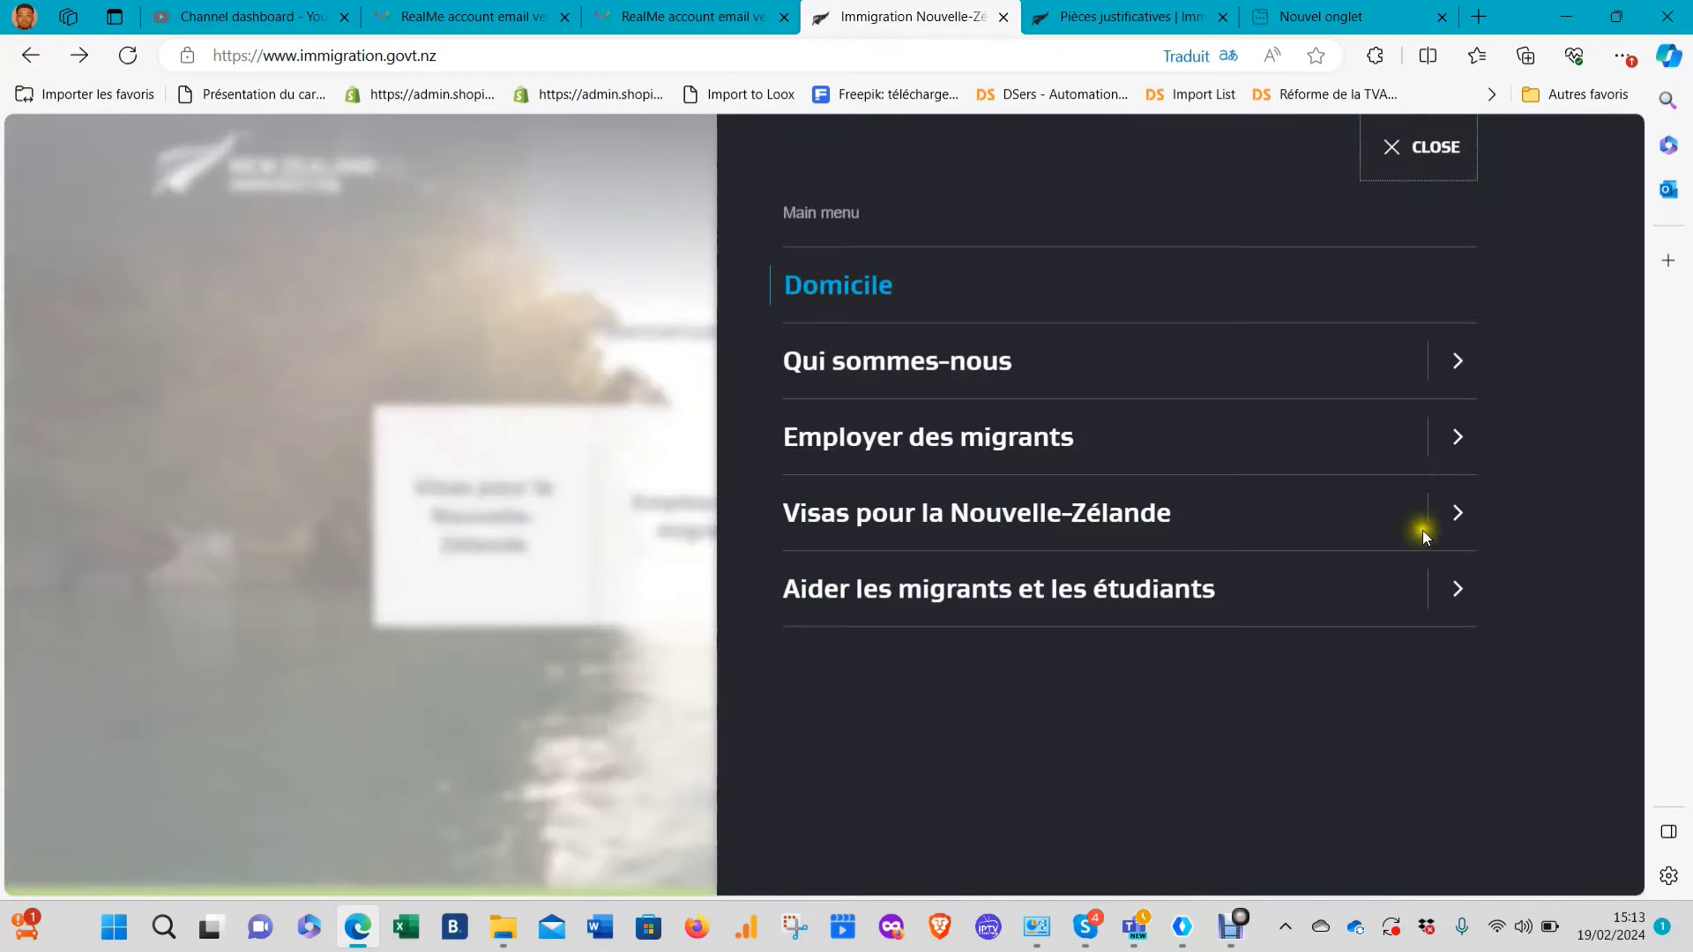
click(1456, 515)
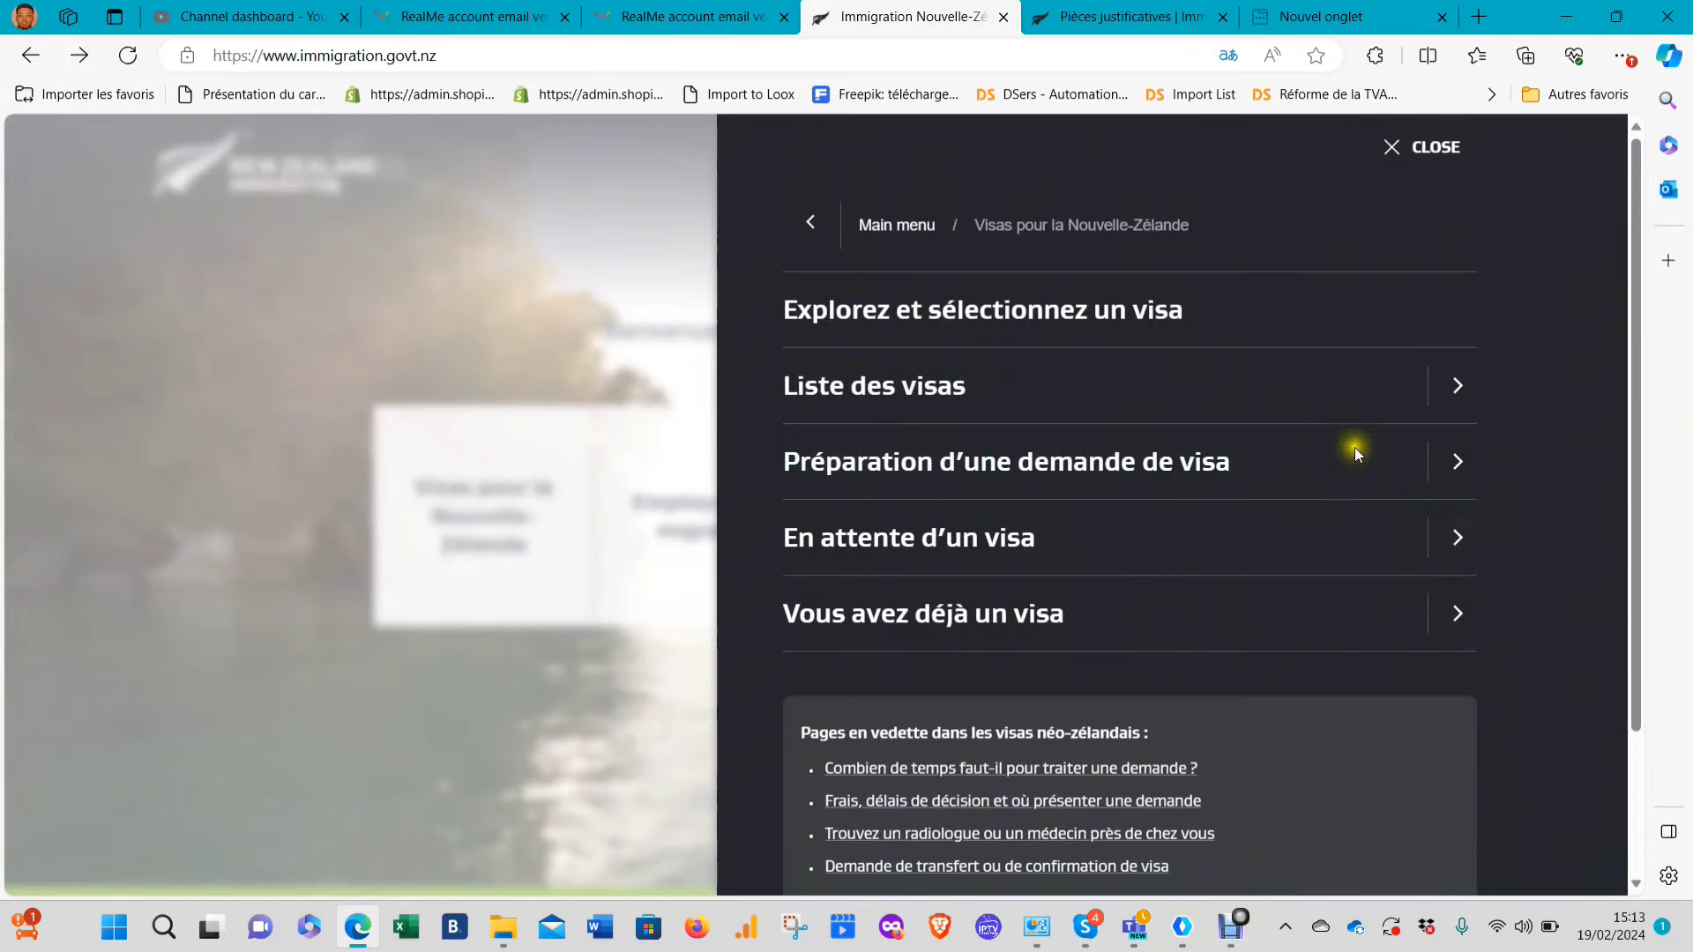
click(1460, 392)
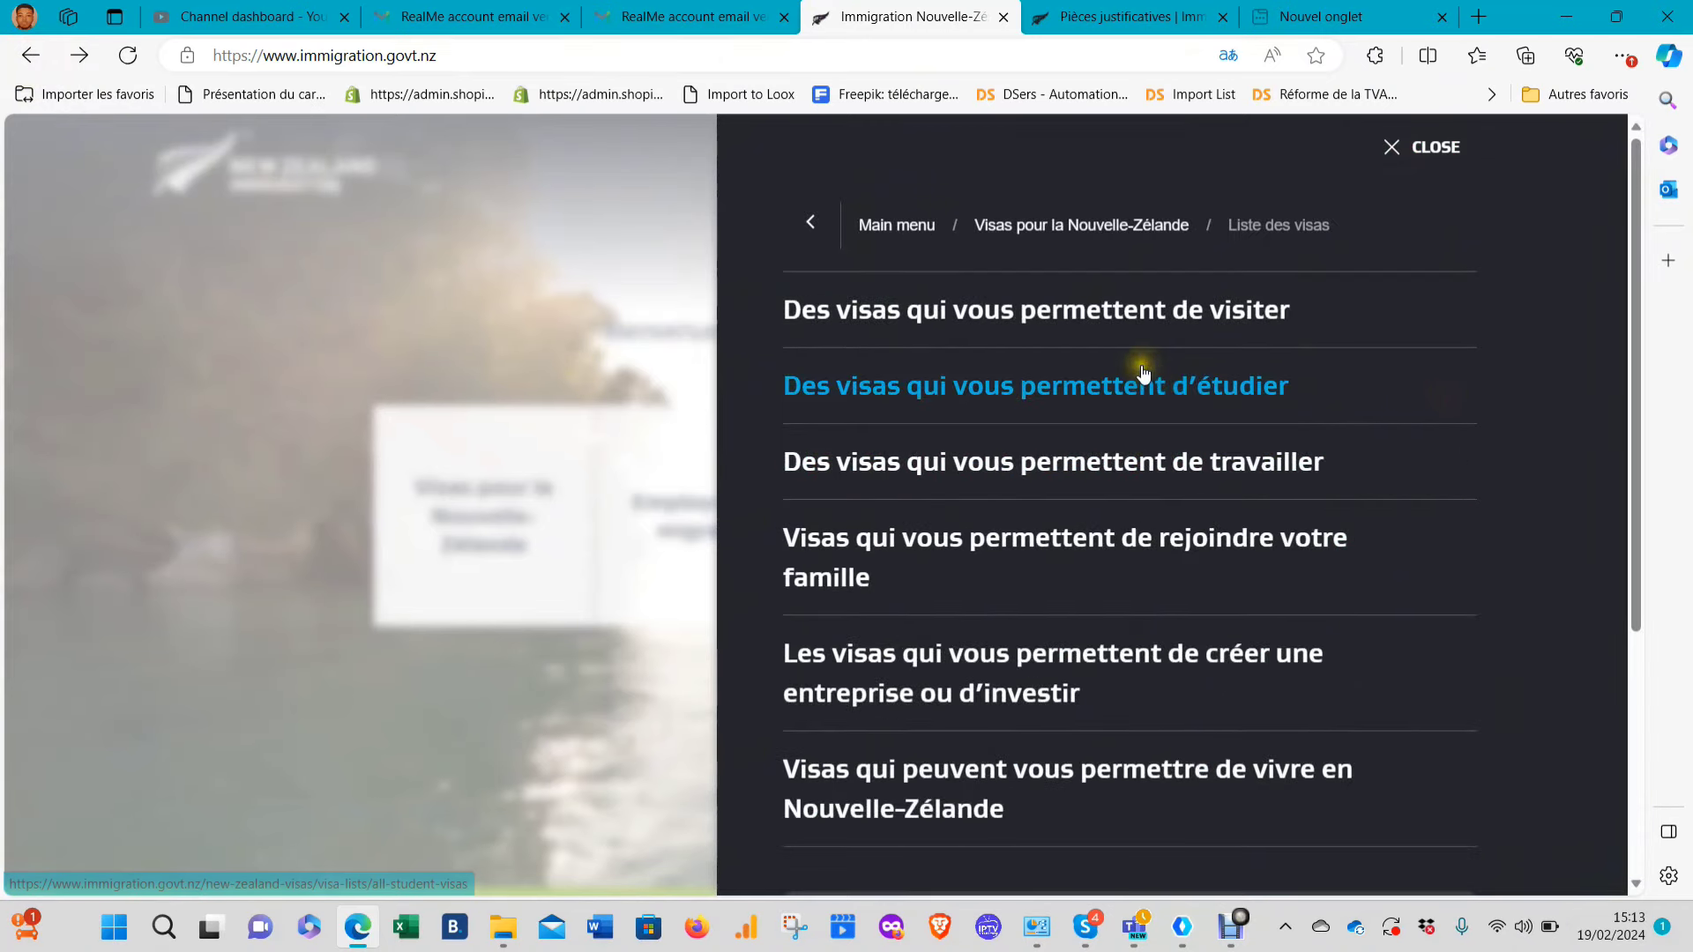
click(1168, 454)
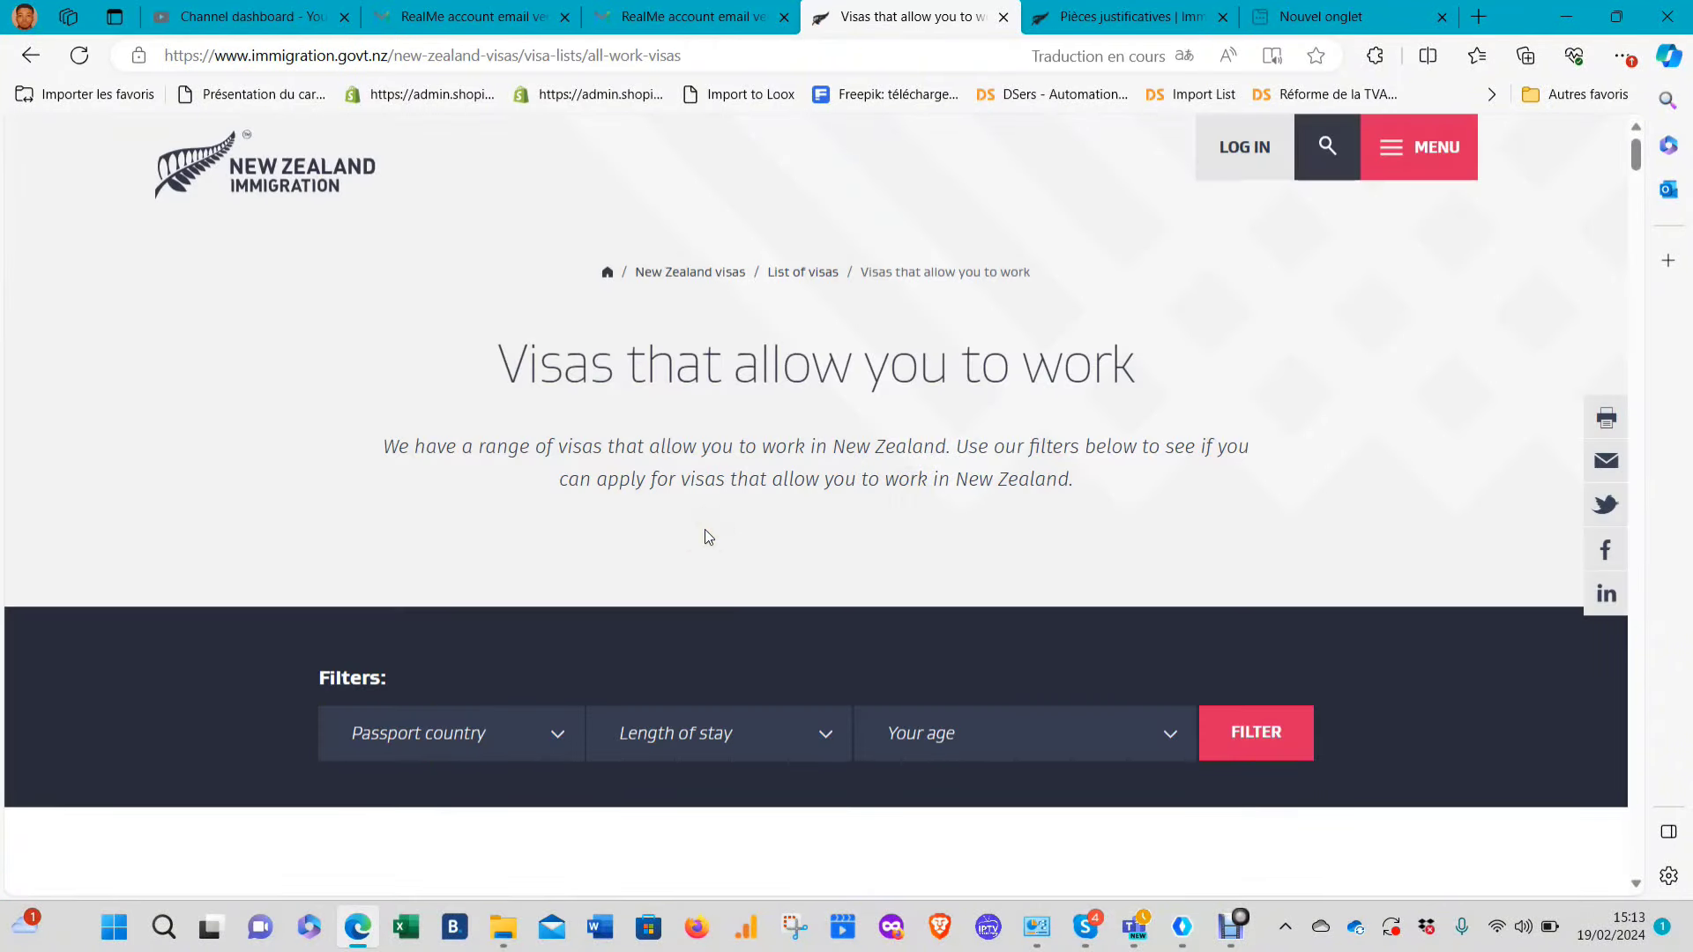
Choose Cameroun, 'plus de 2 ans' and 'entre 16 et 35 ans' in Filtres and apply FILTRE
scroll(706, 529, down, 2)
click(445, 523)
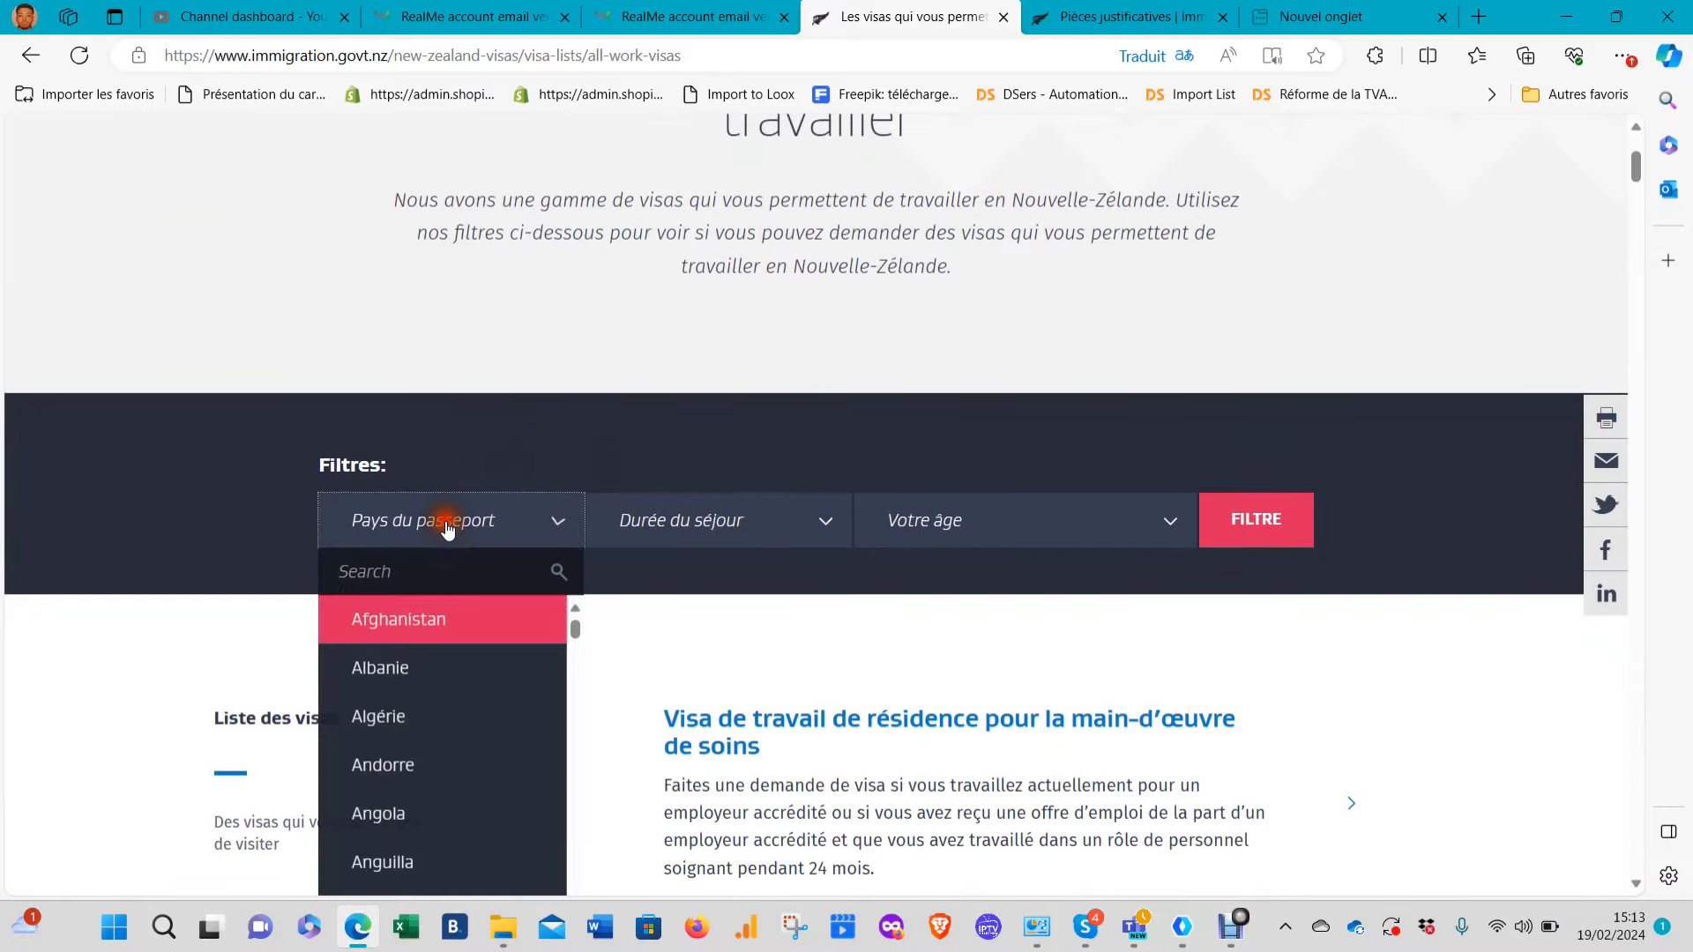
text(ca)
click(467, 666)
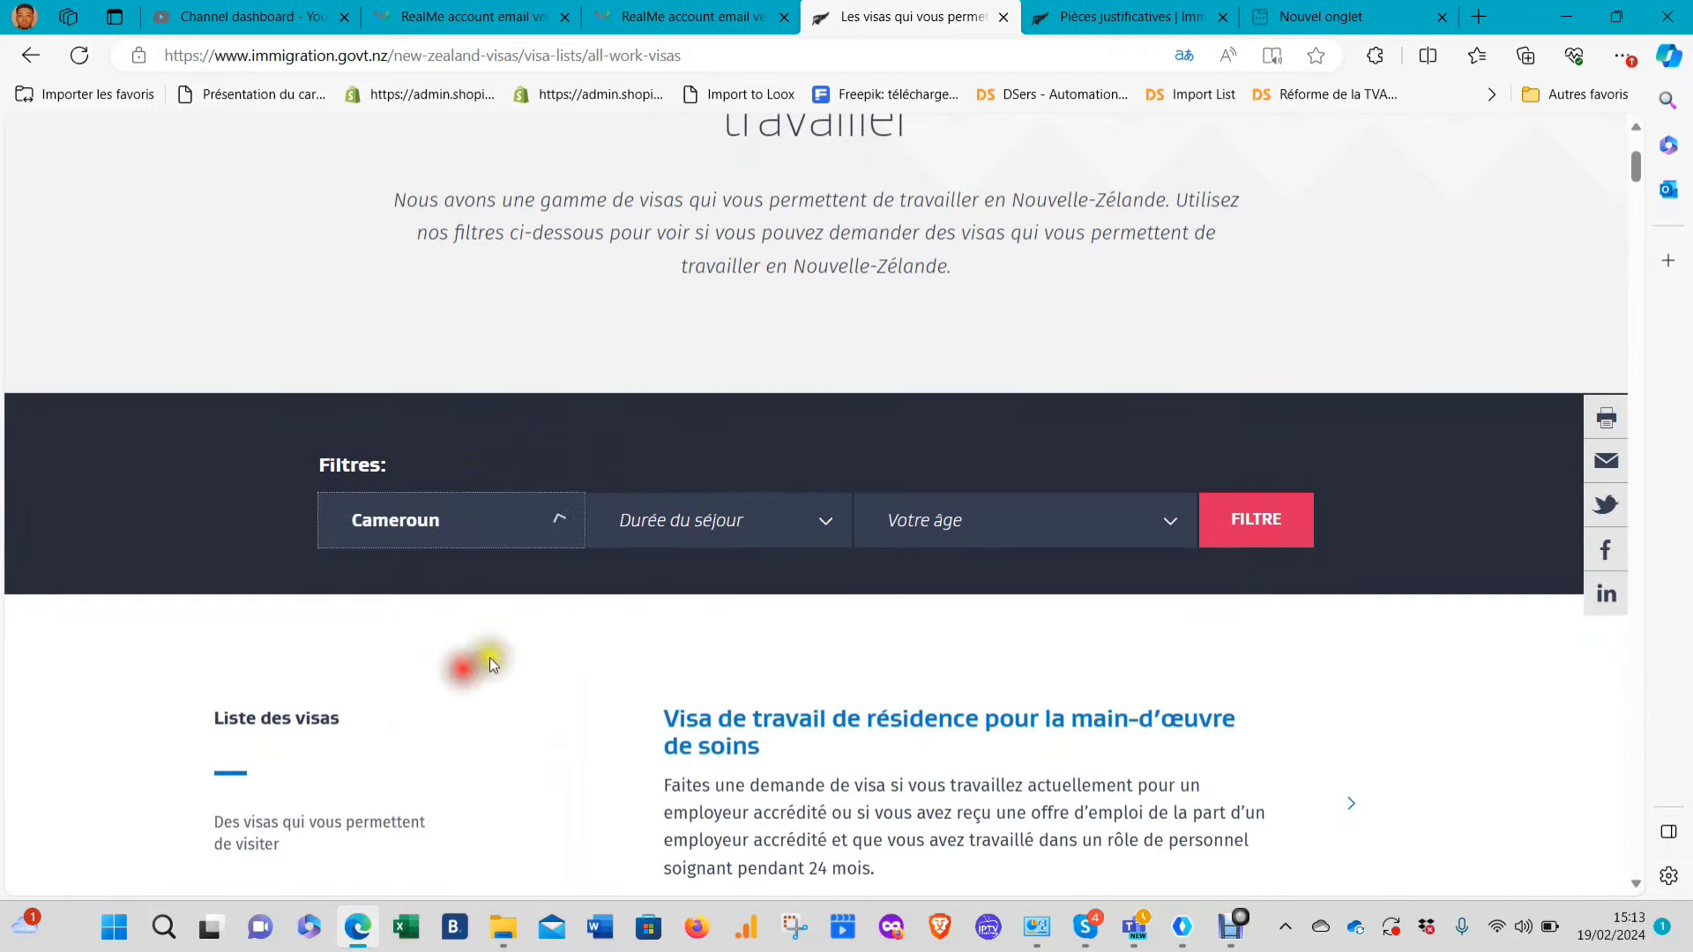
click(778, 534)
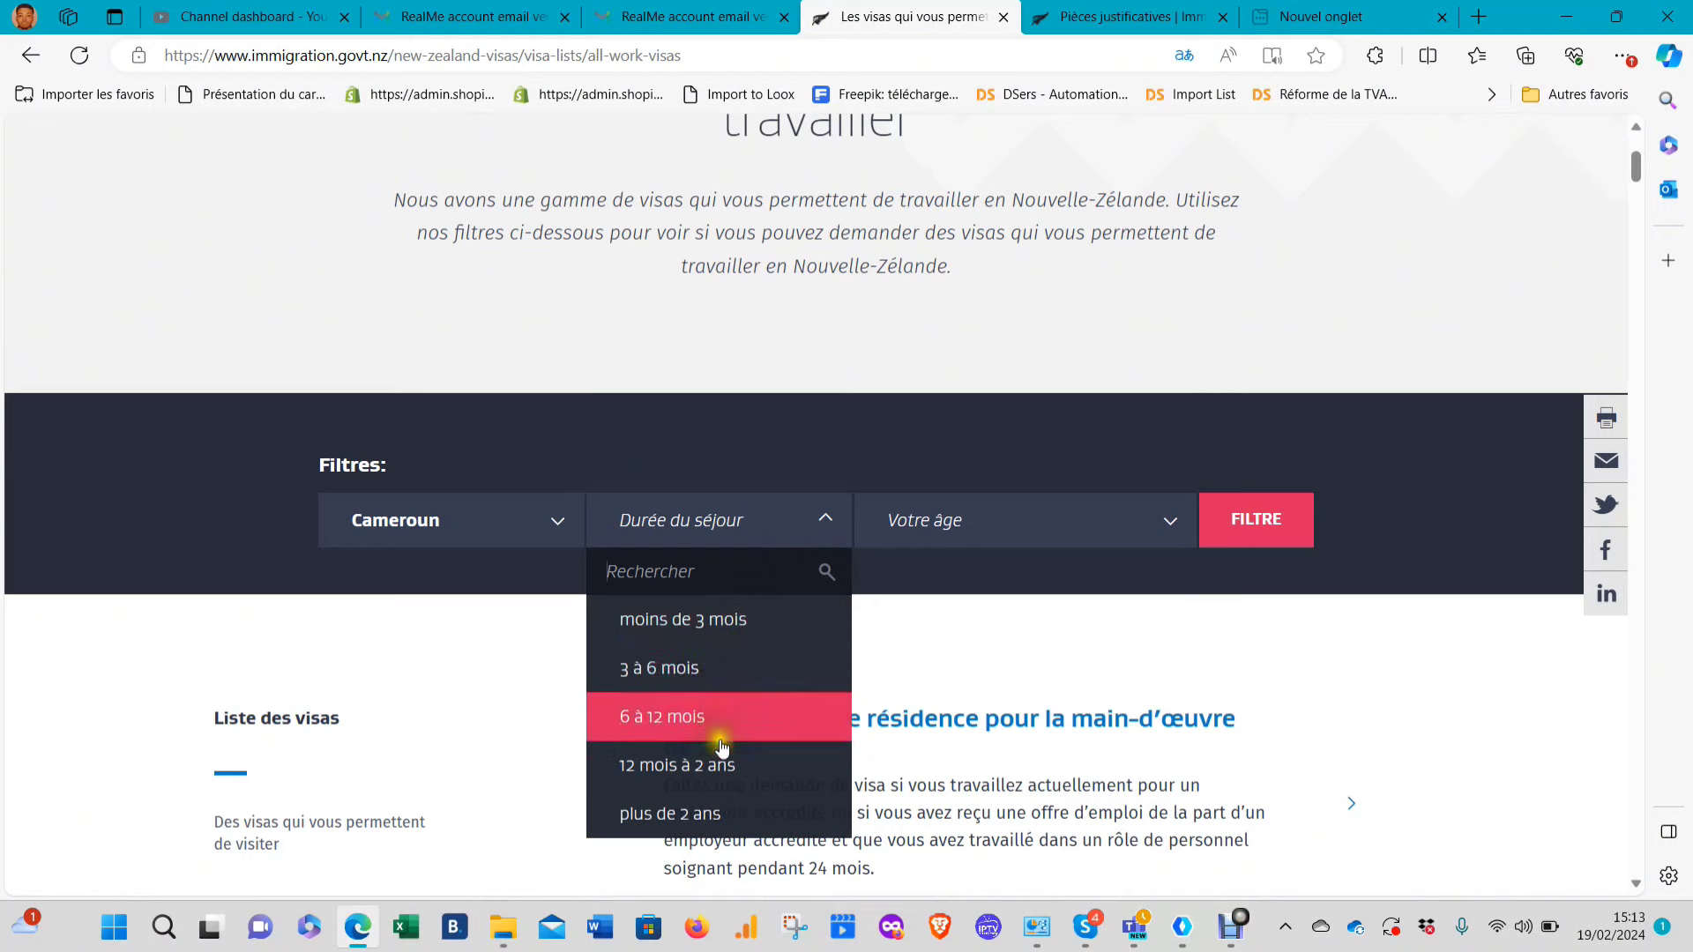
click(699, 809)
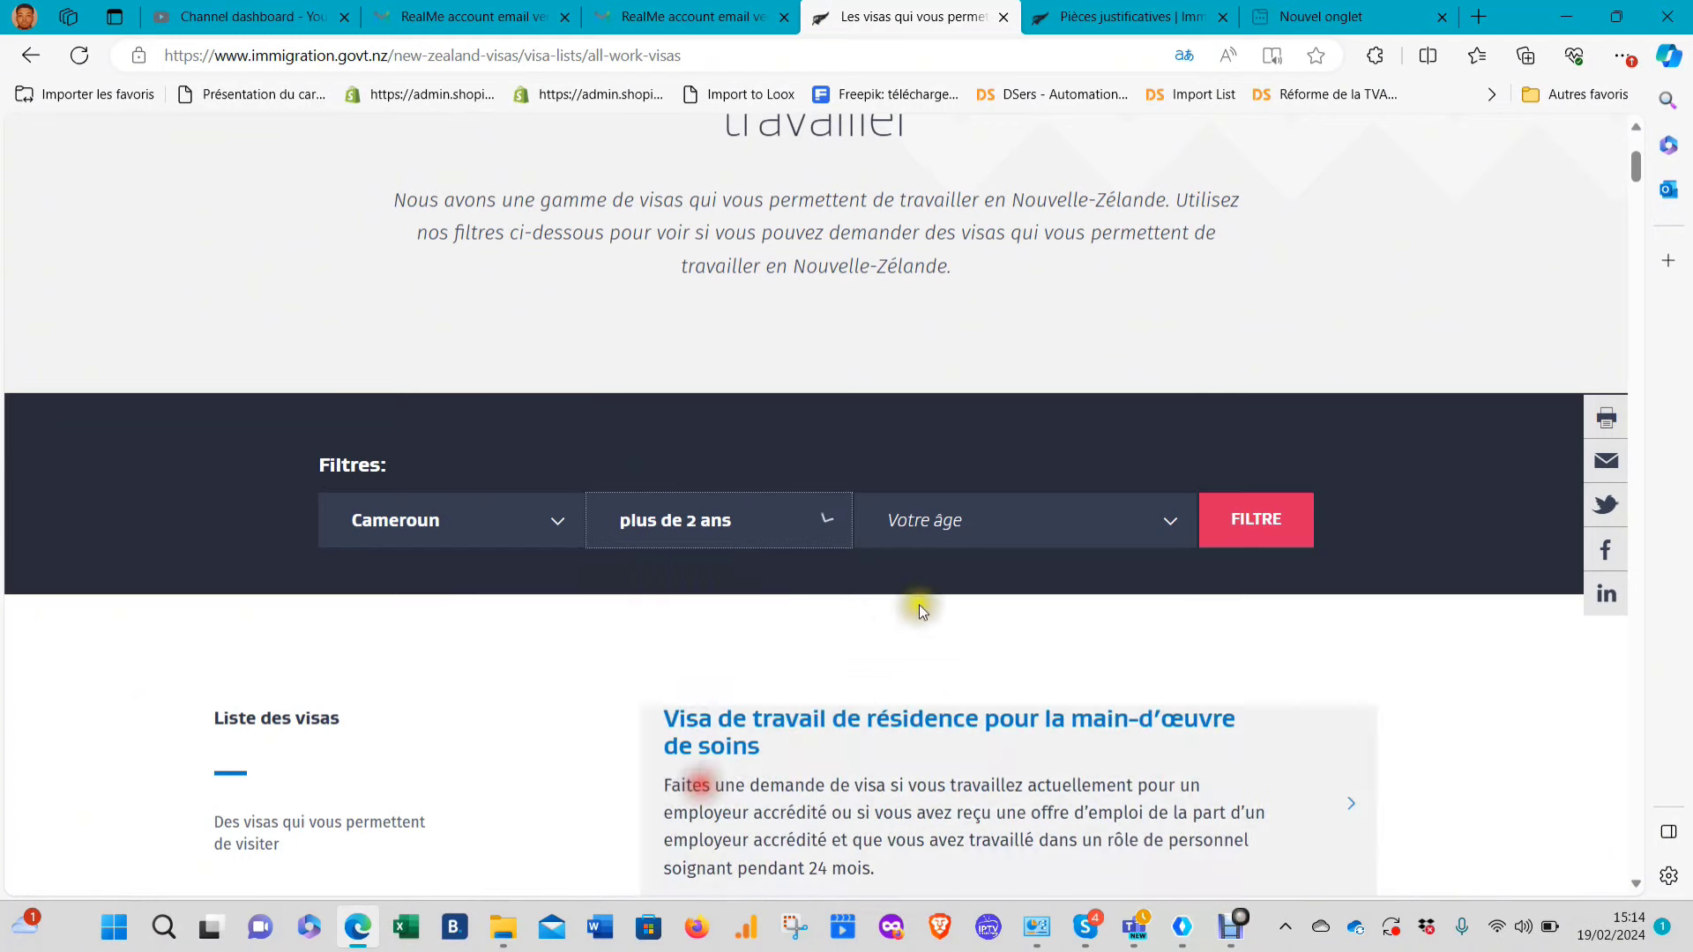
click(962, 531)
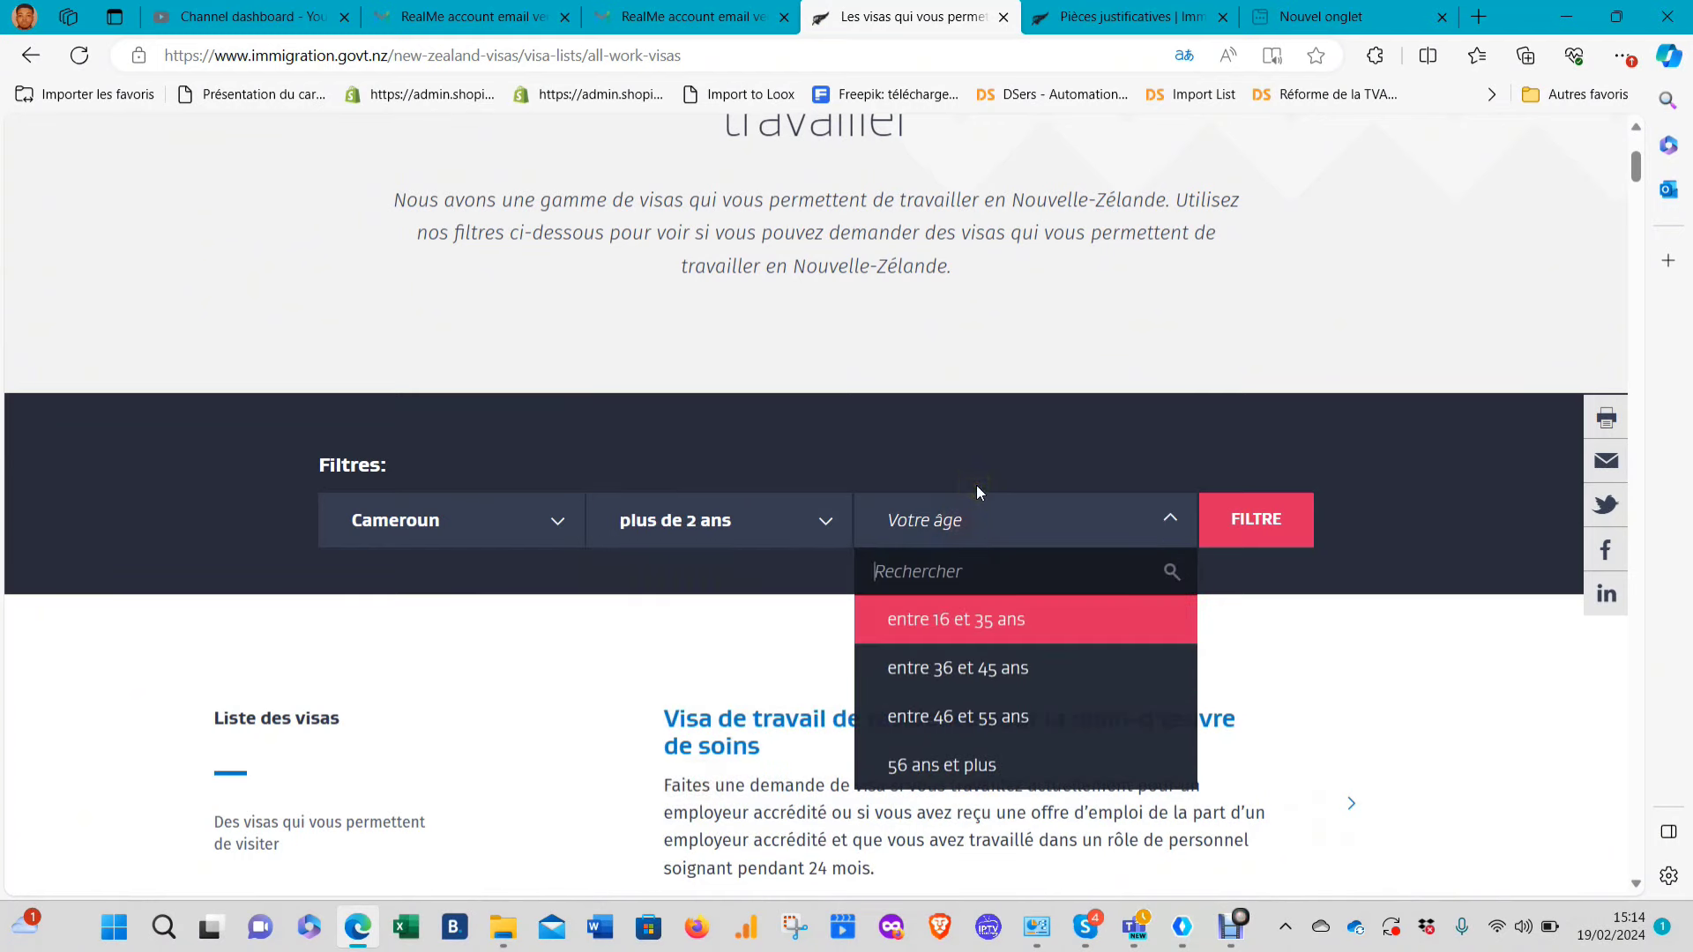
text(30)
key(BackSpace)
key(BackSpace)
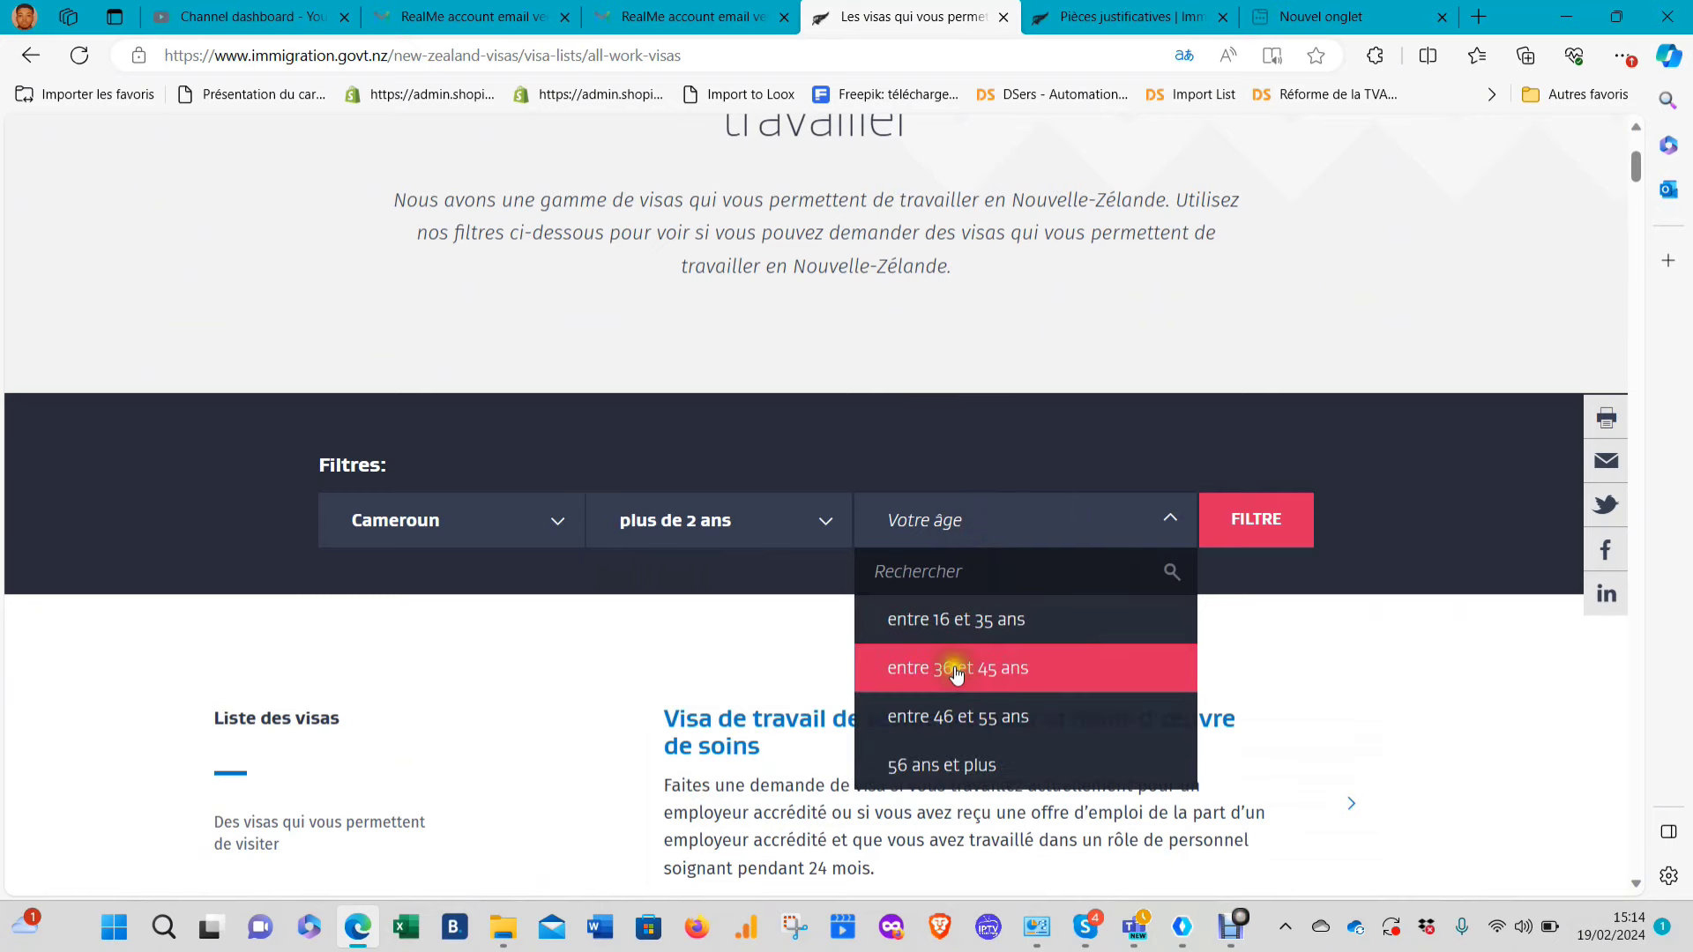
click(970, 620)
scroll(823, 749, down, 4)
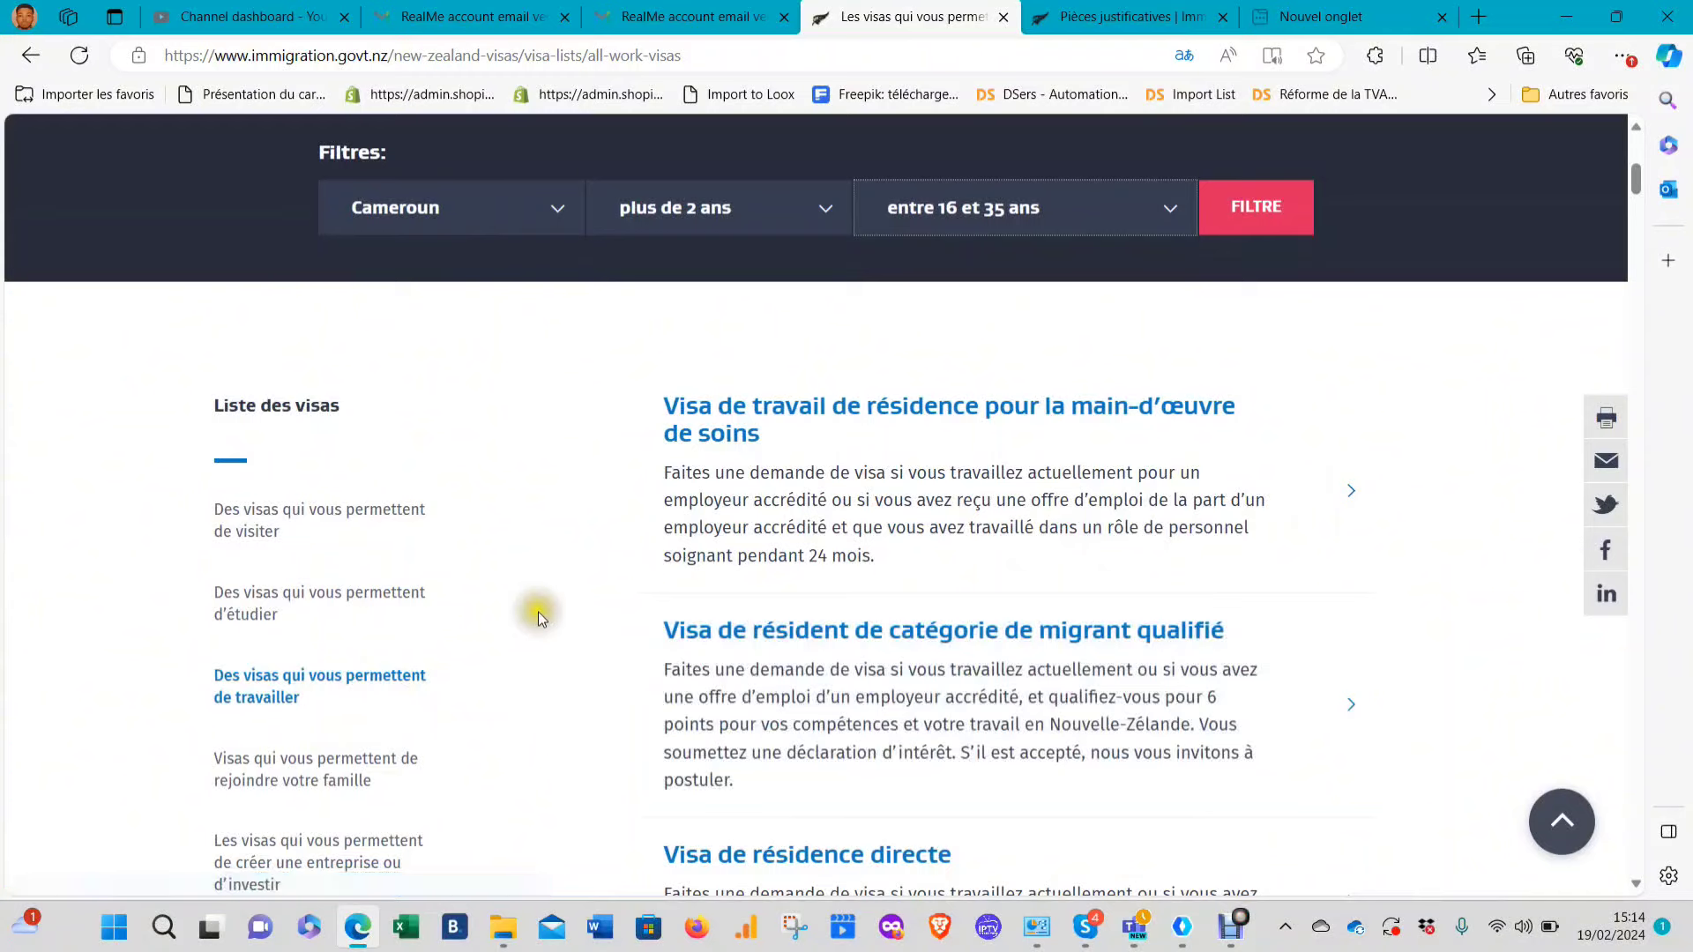
click(1270, 228)
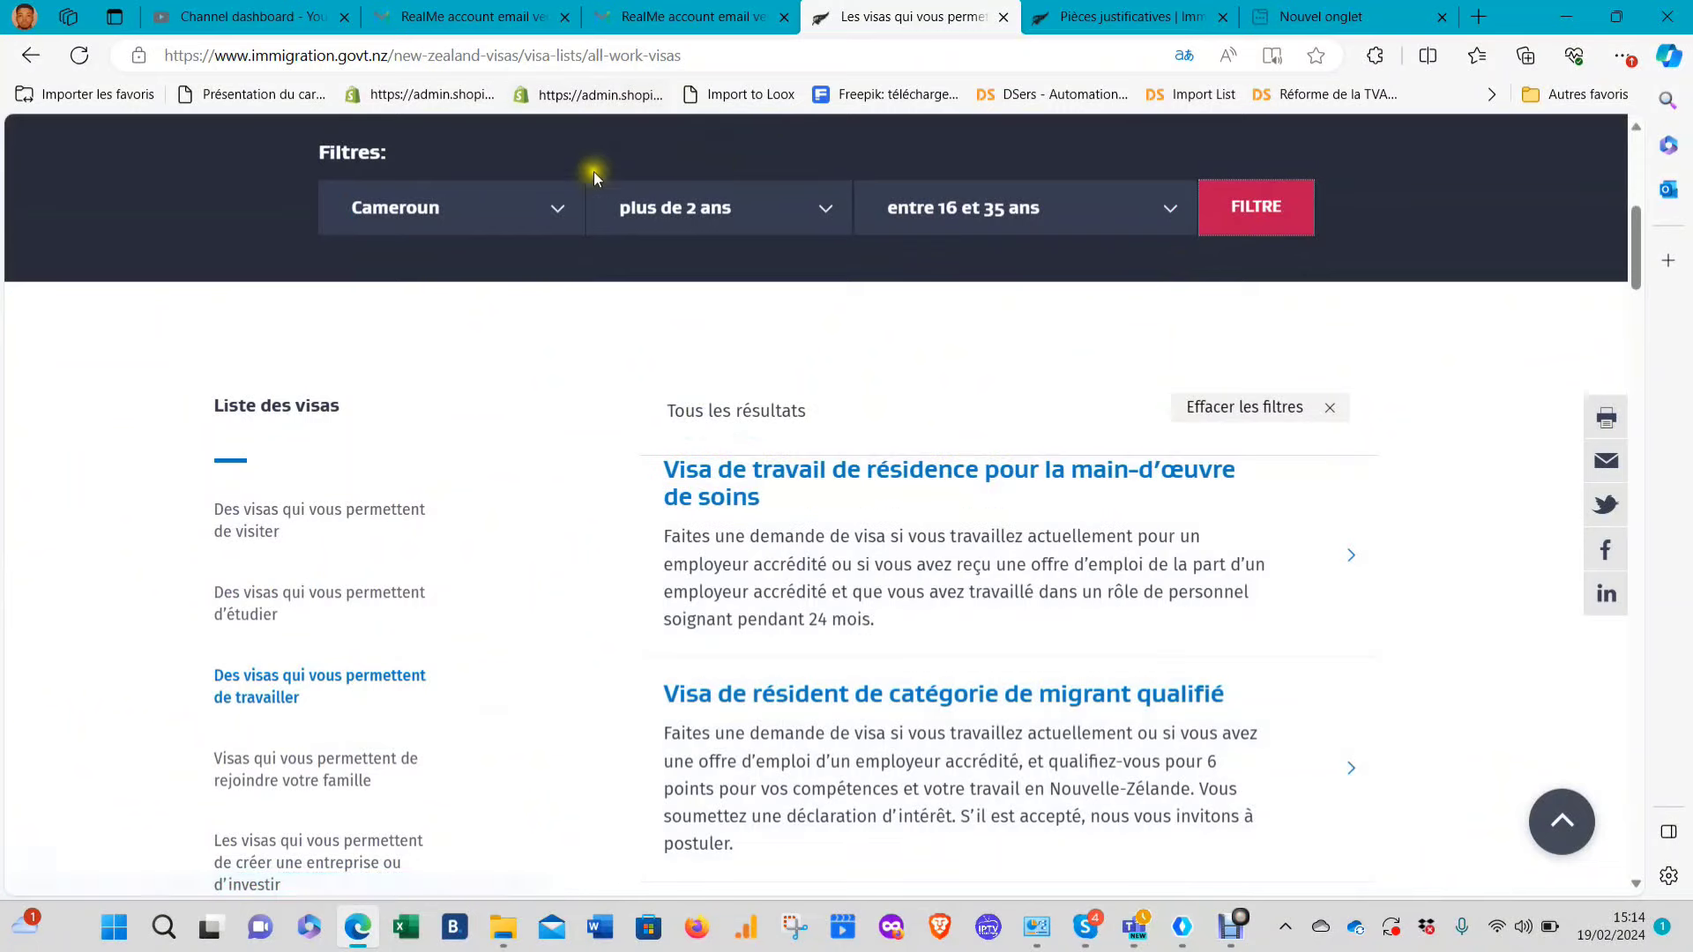
scroll(827, 374, down, 2)
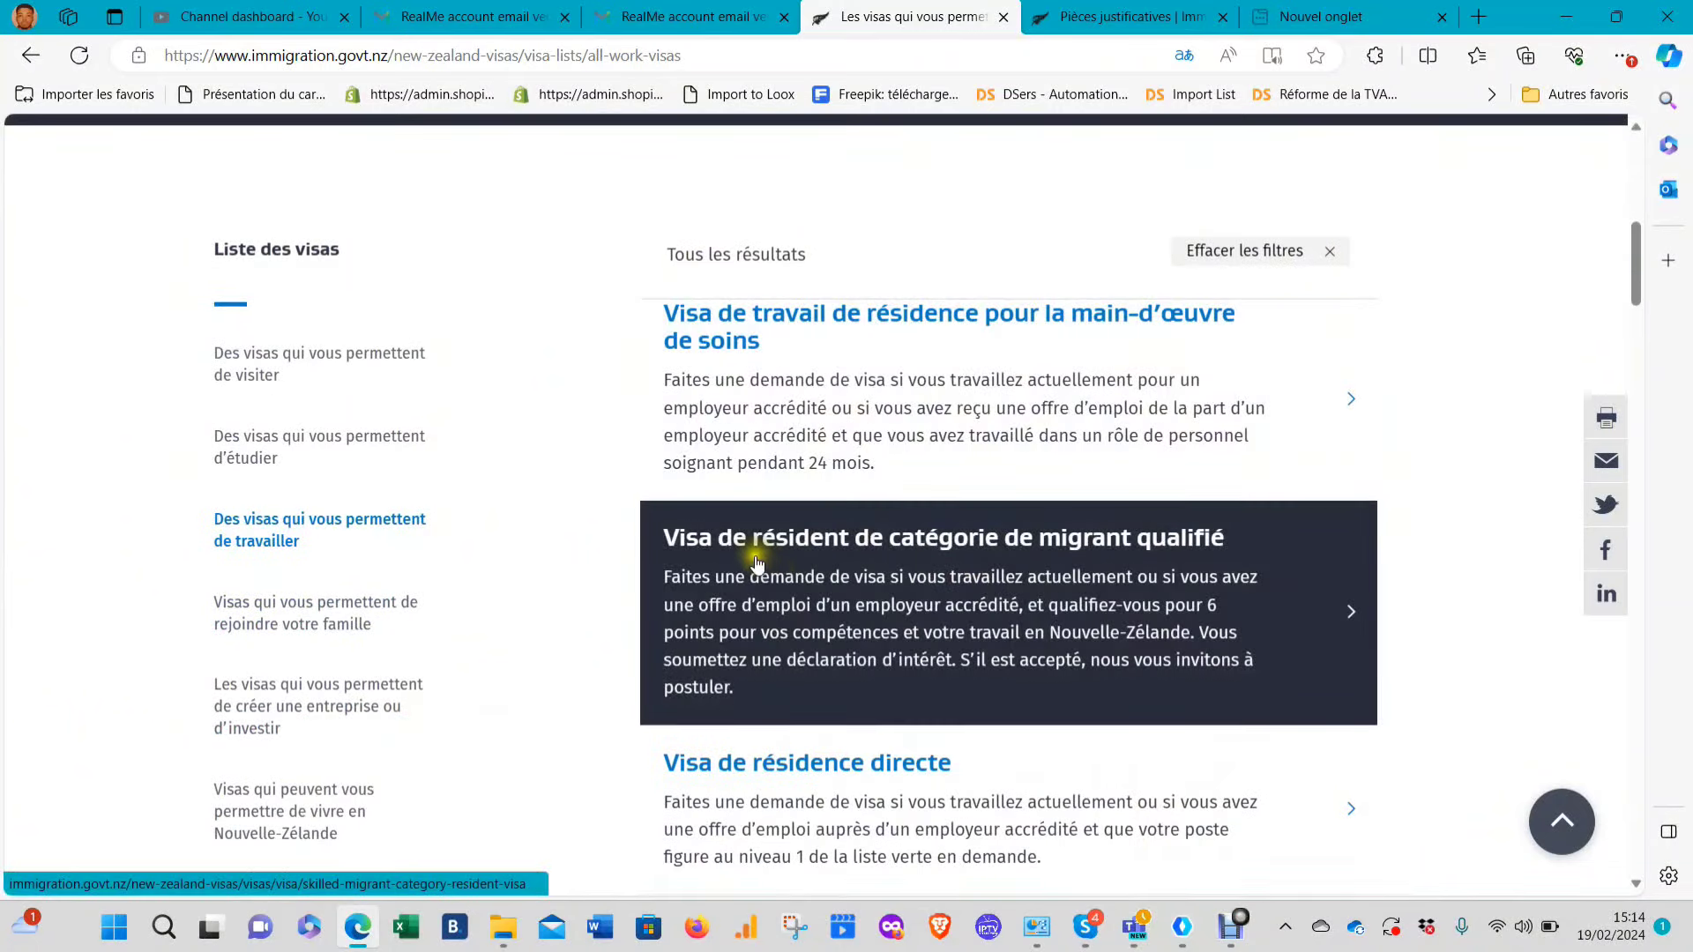
click(767, 552)
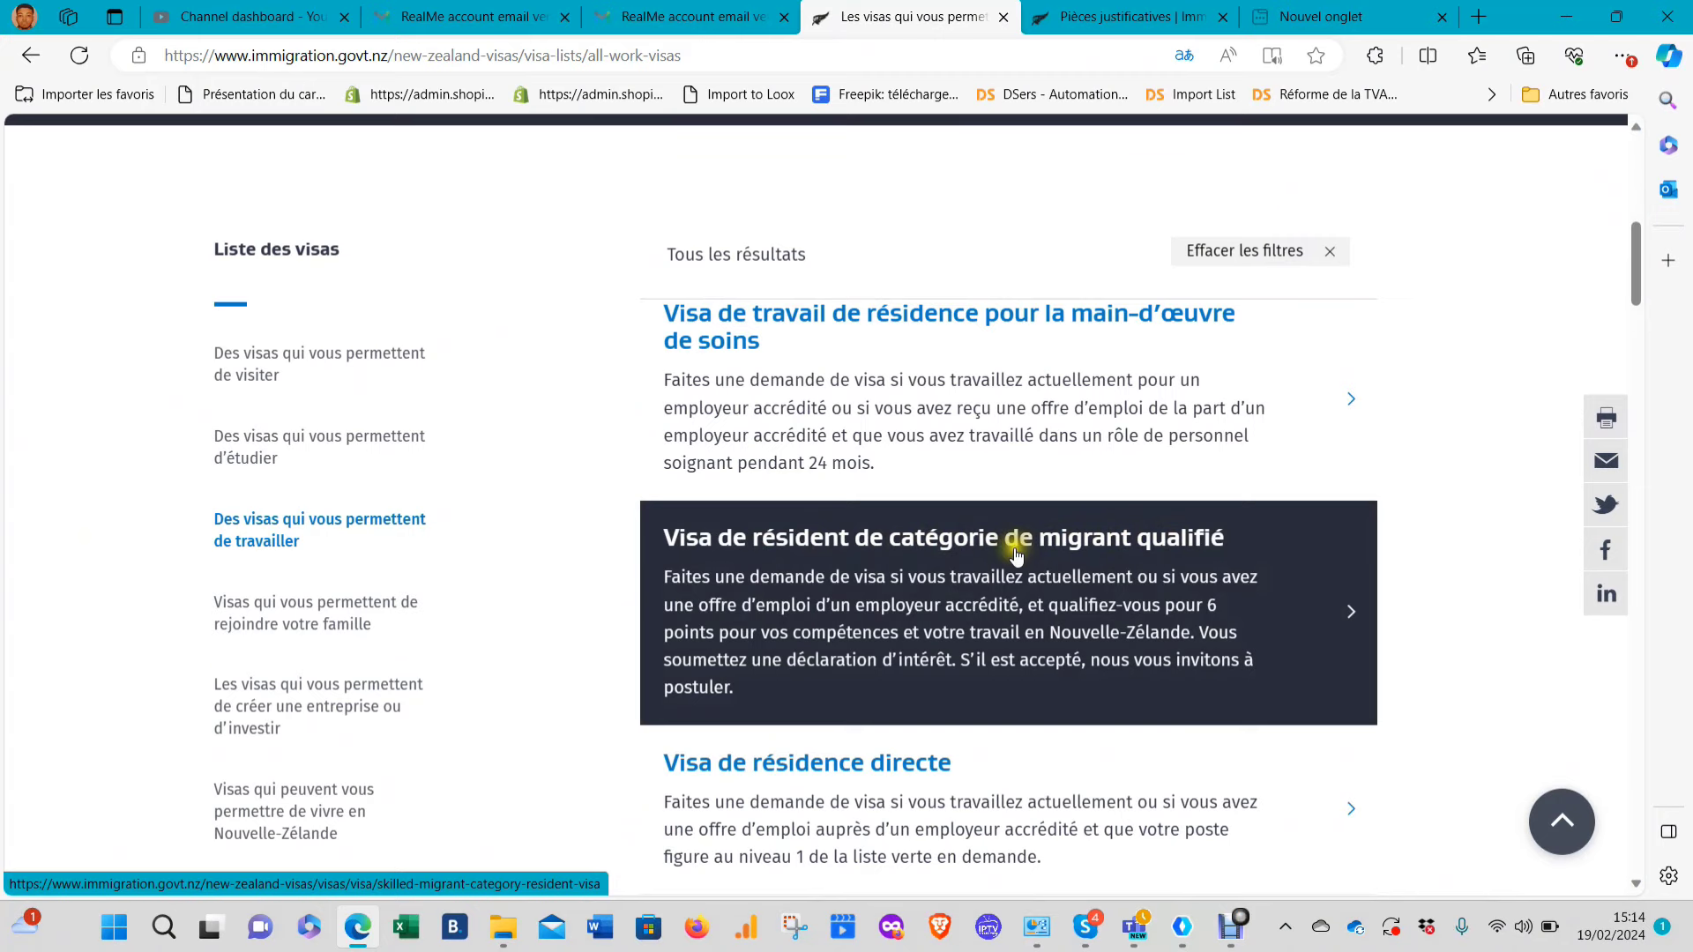
scroll(1118, 521, up, 2)
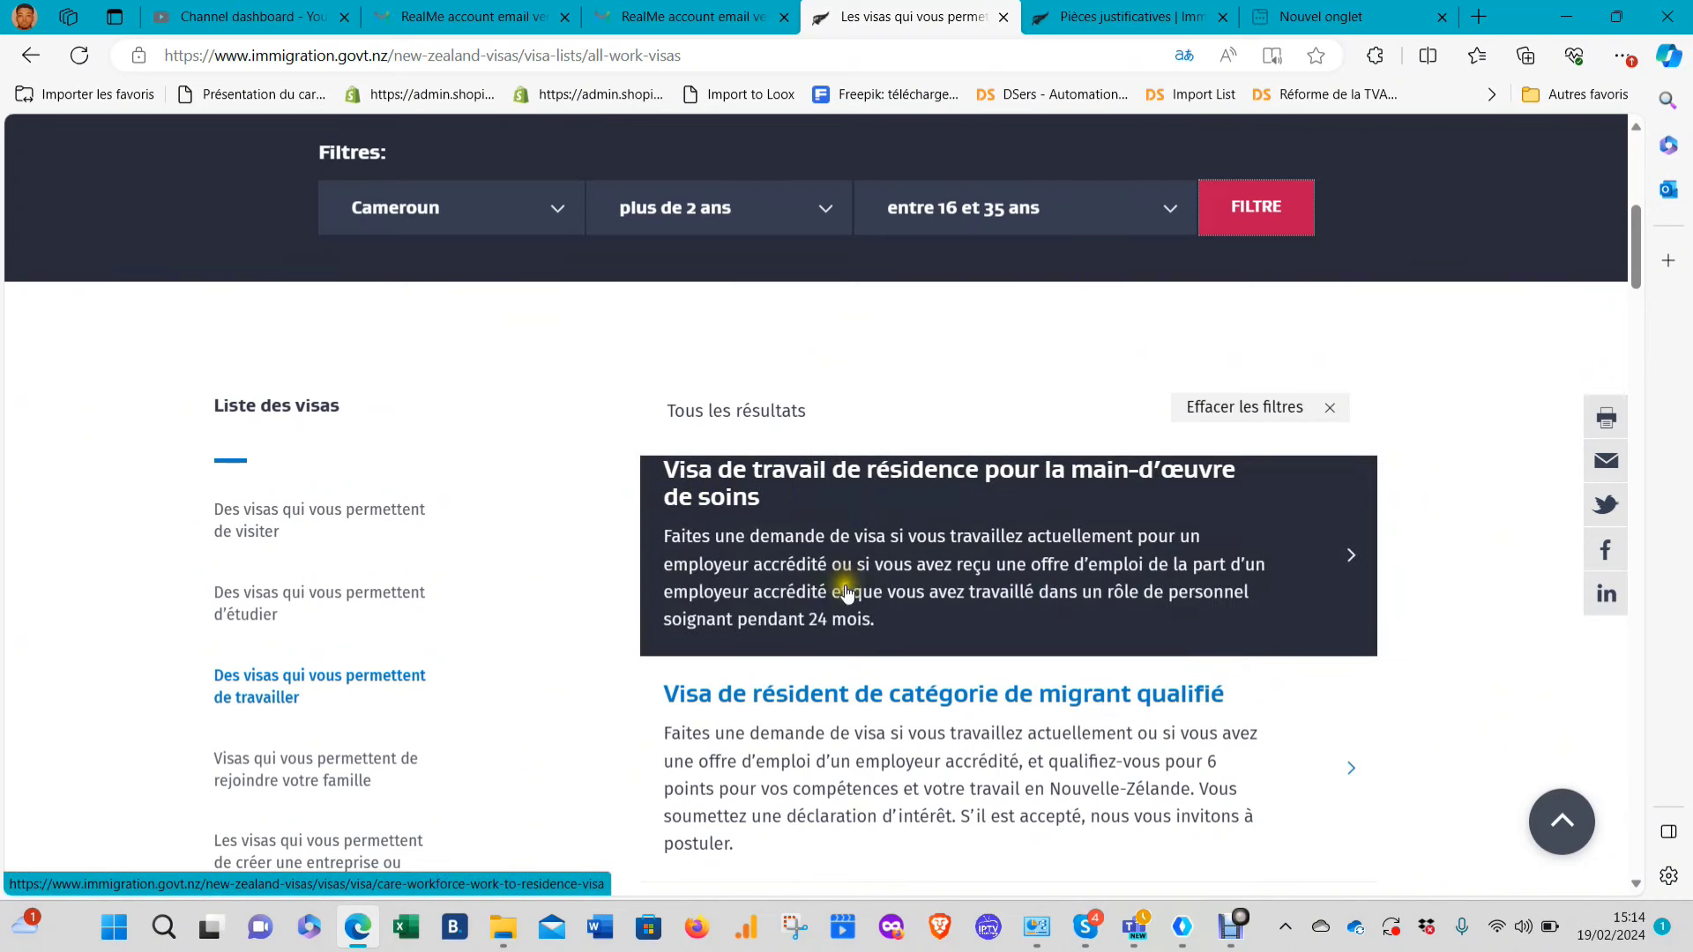
scroll(1237, 602, down, 2)
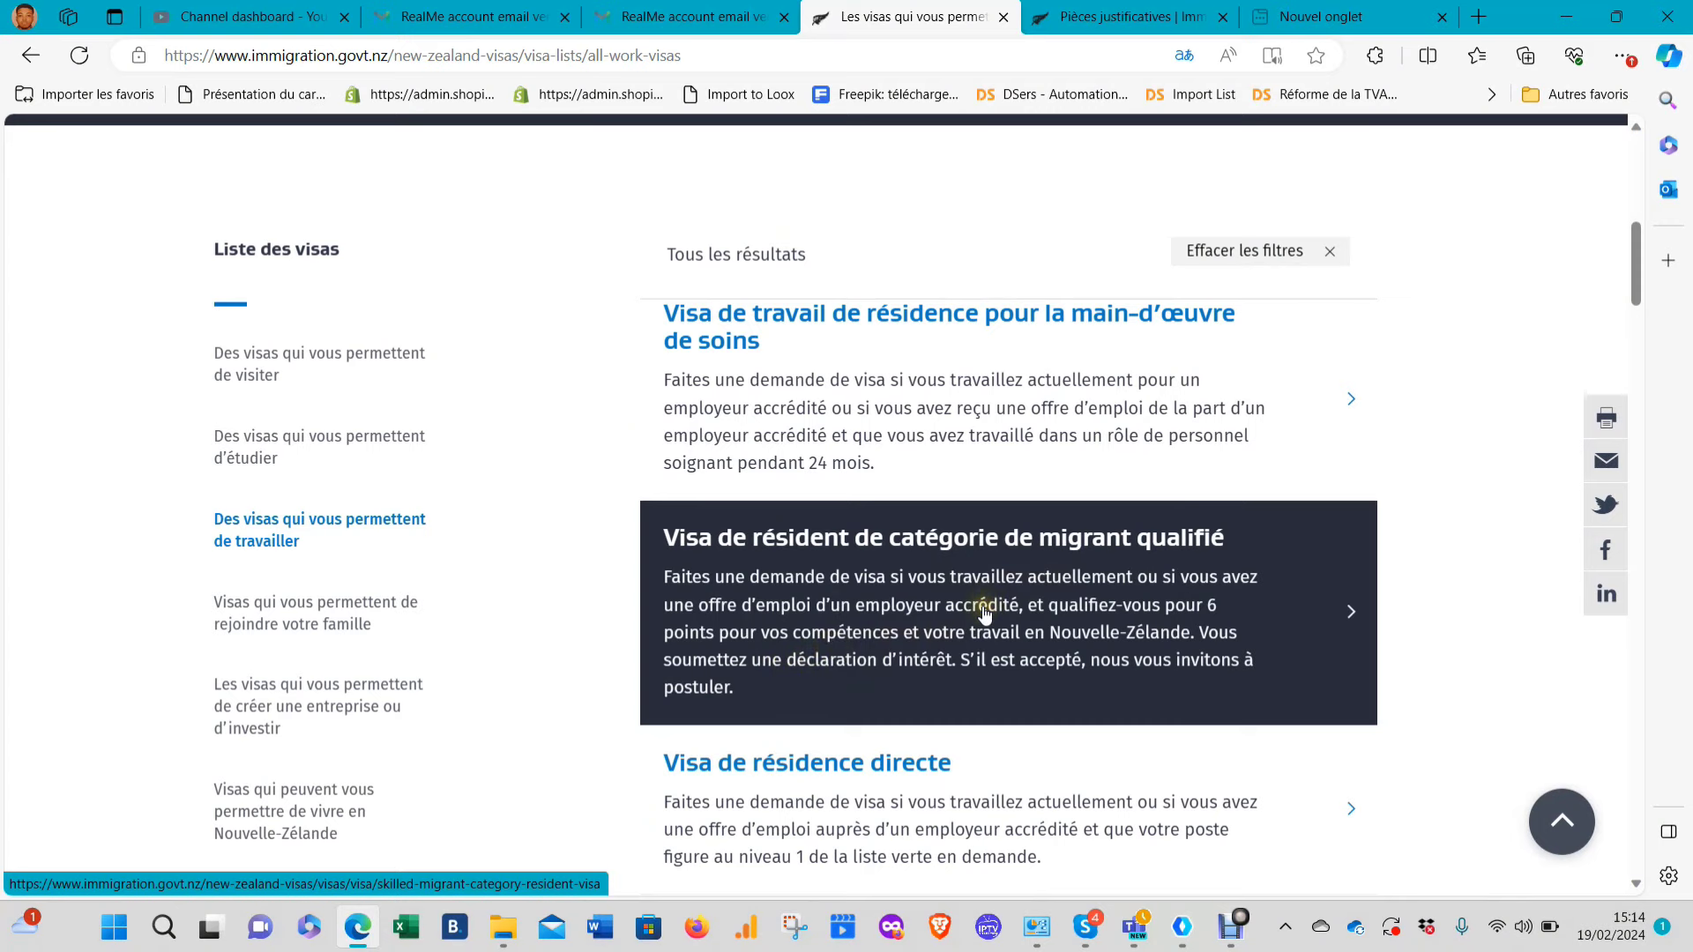
scroll(1000, 604, down, 4)
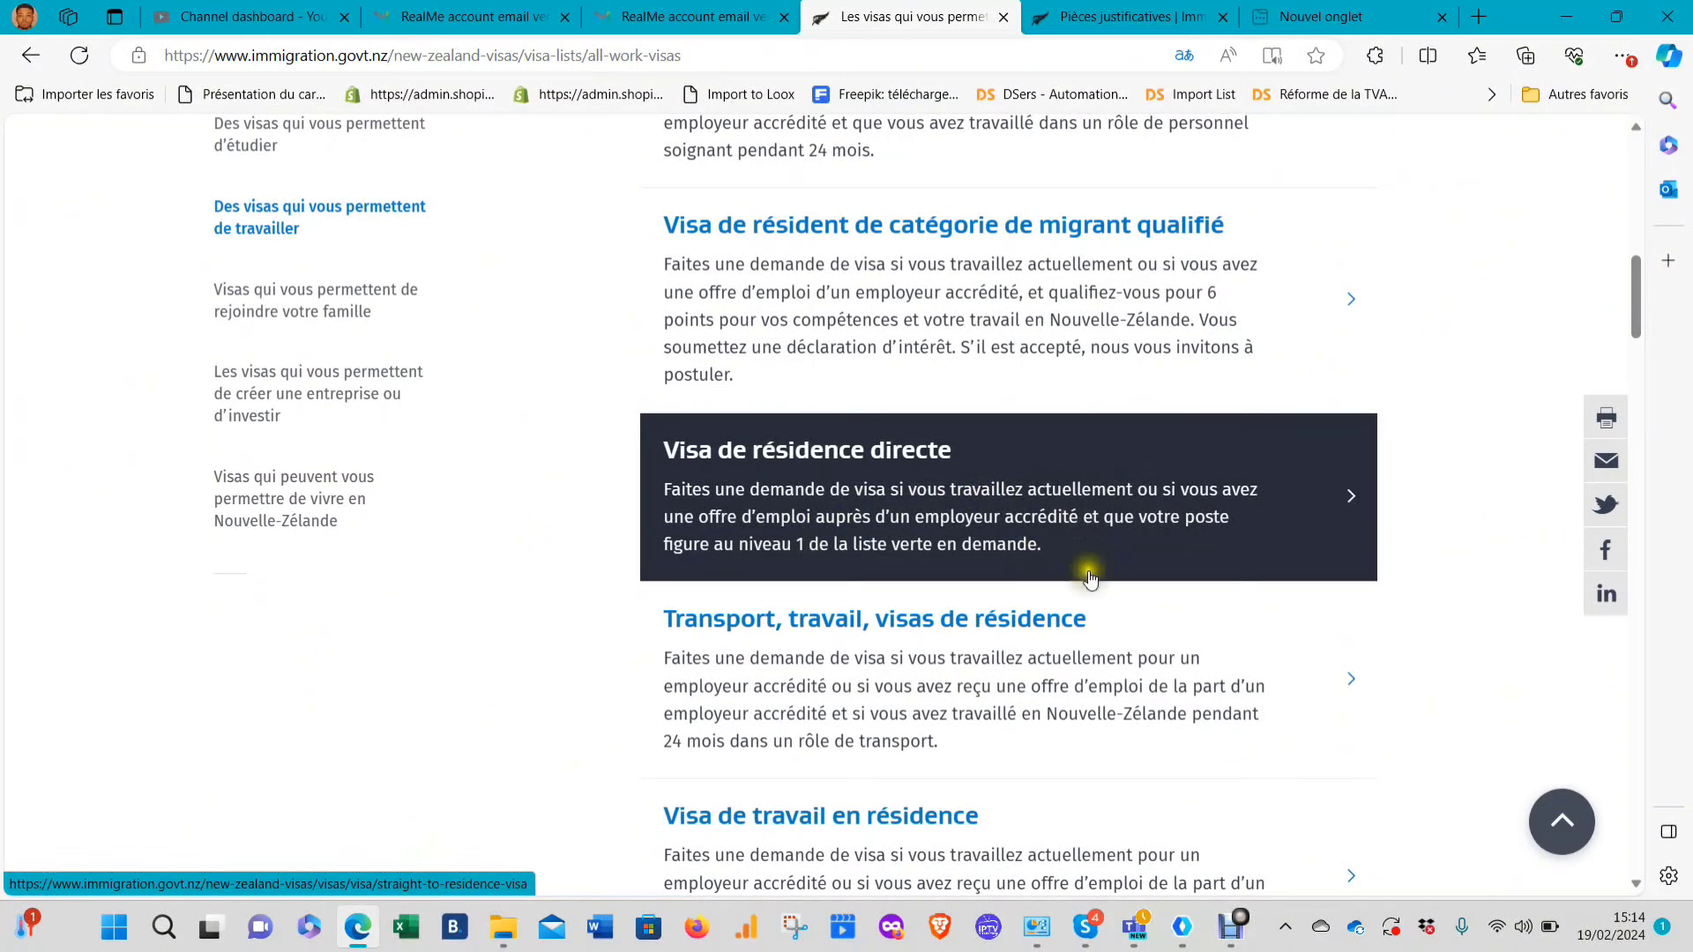
scroll(1016, 556, down, 2)
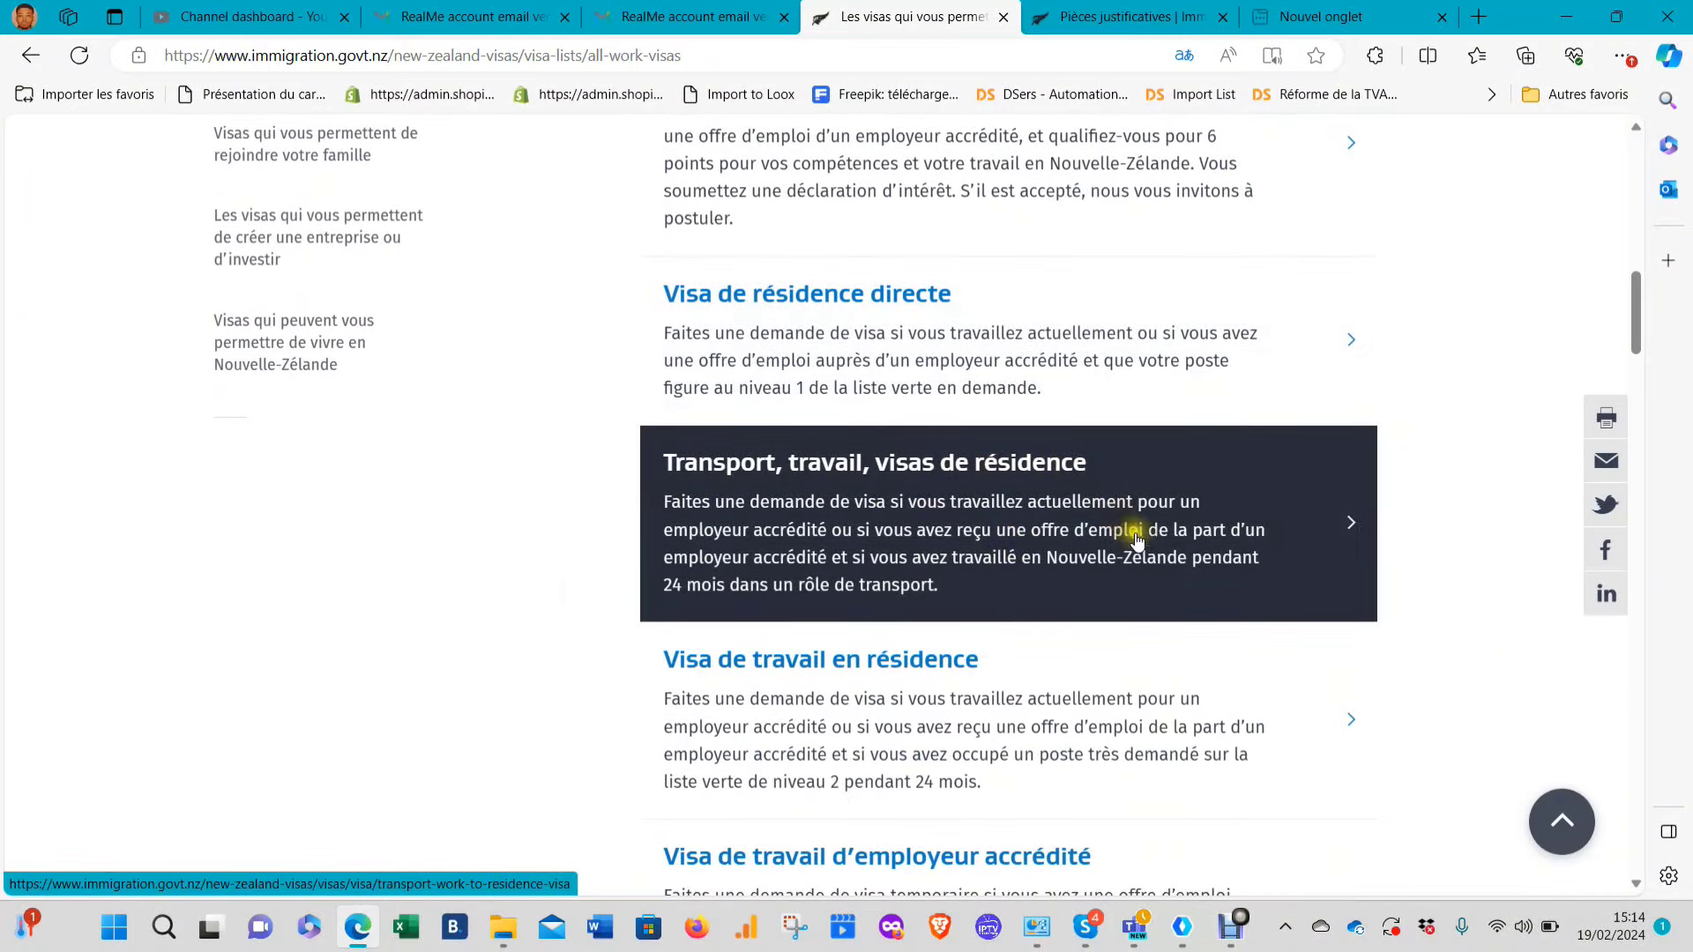
scroll(763, 622, down, 2)
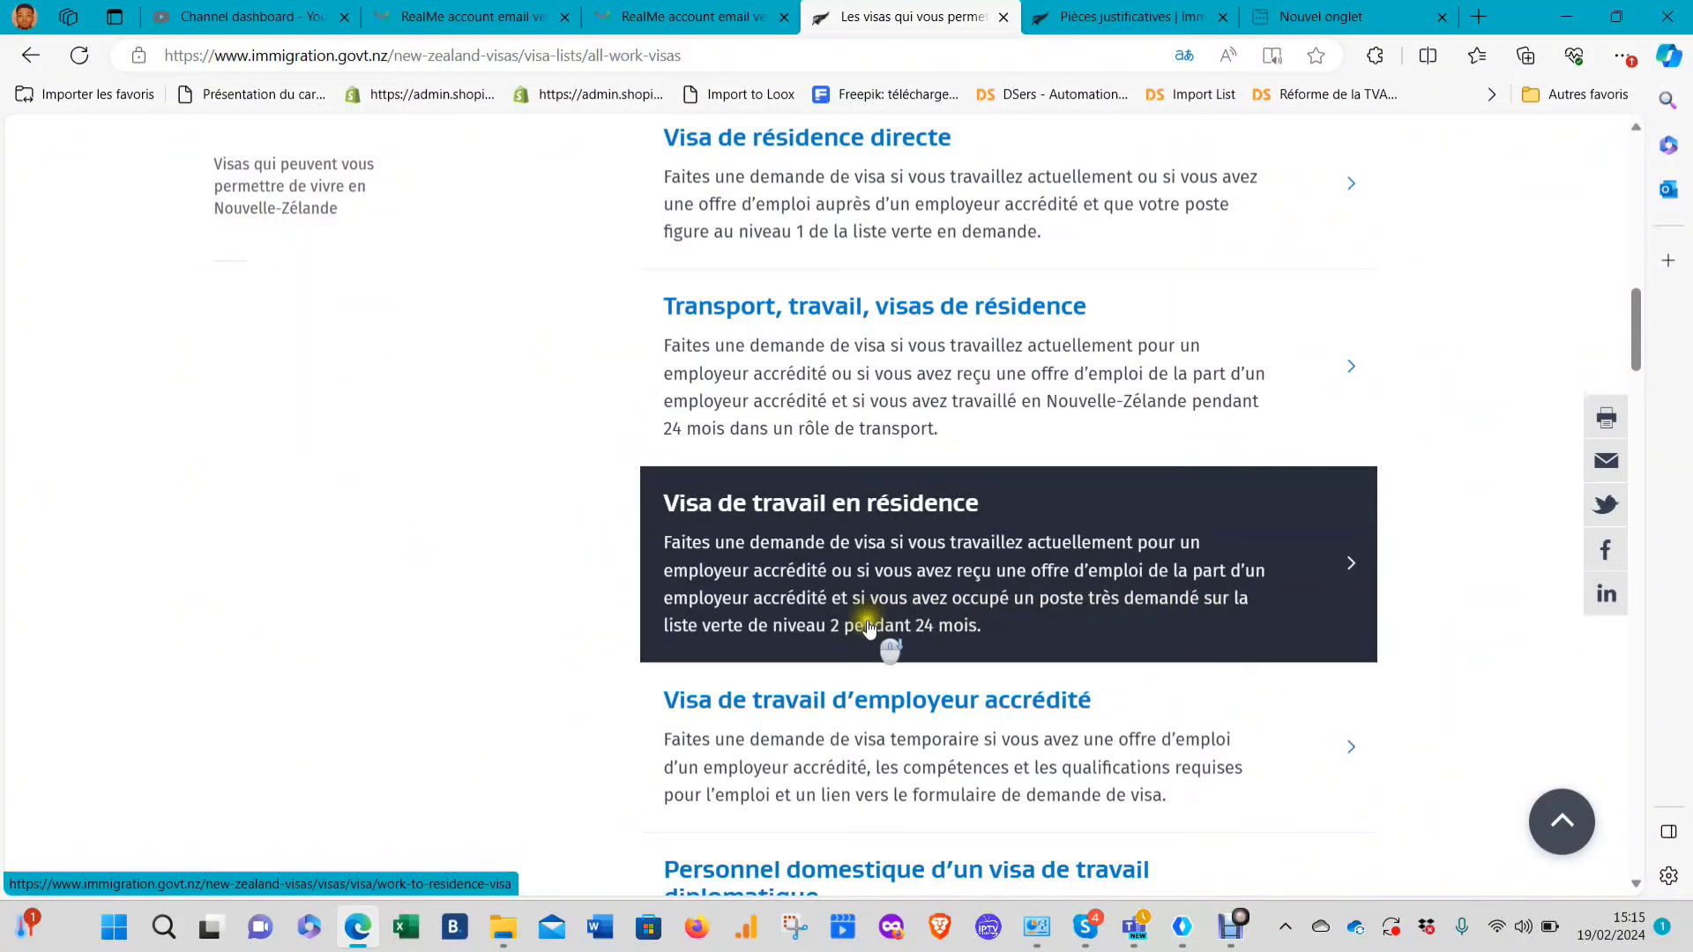
scroll(873, 622, down, 5)
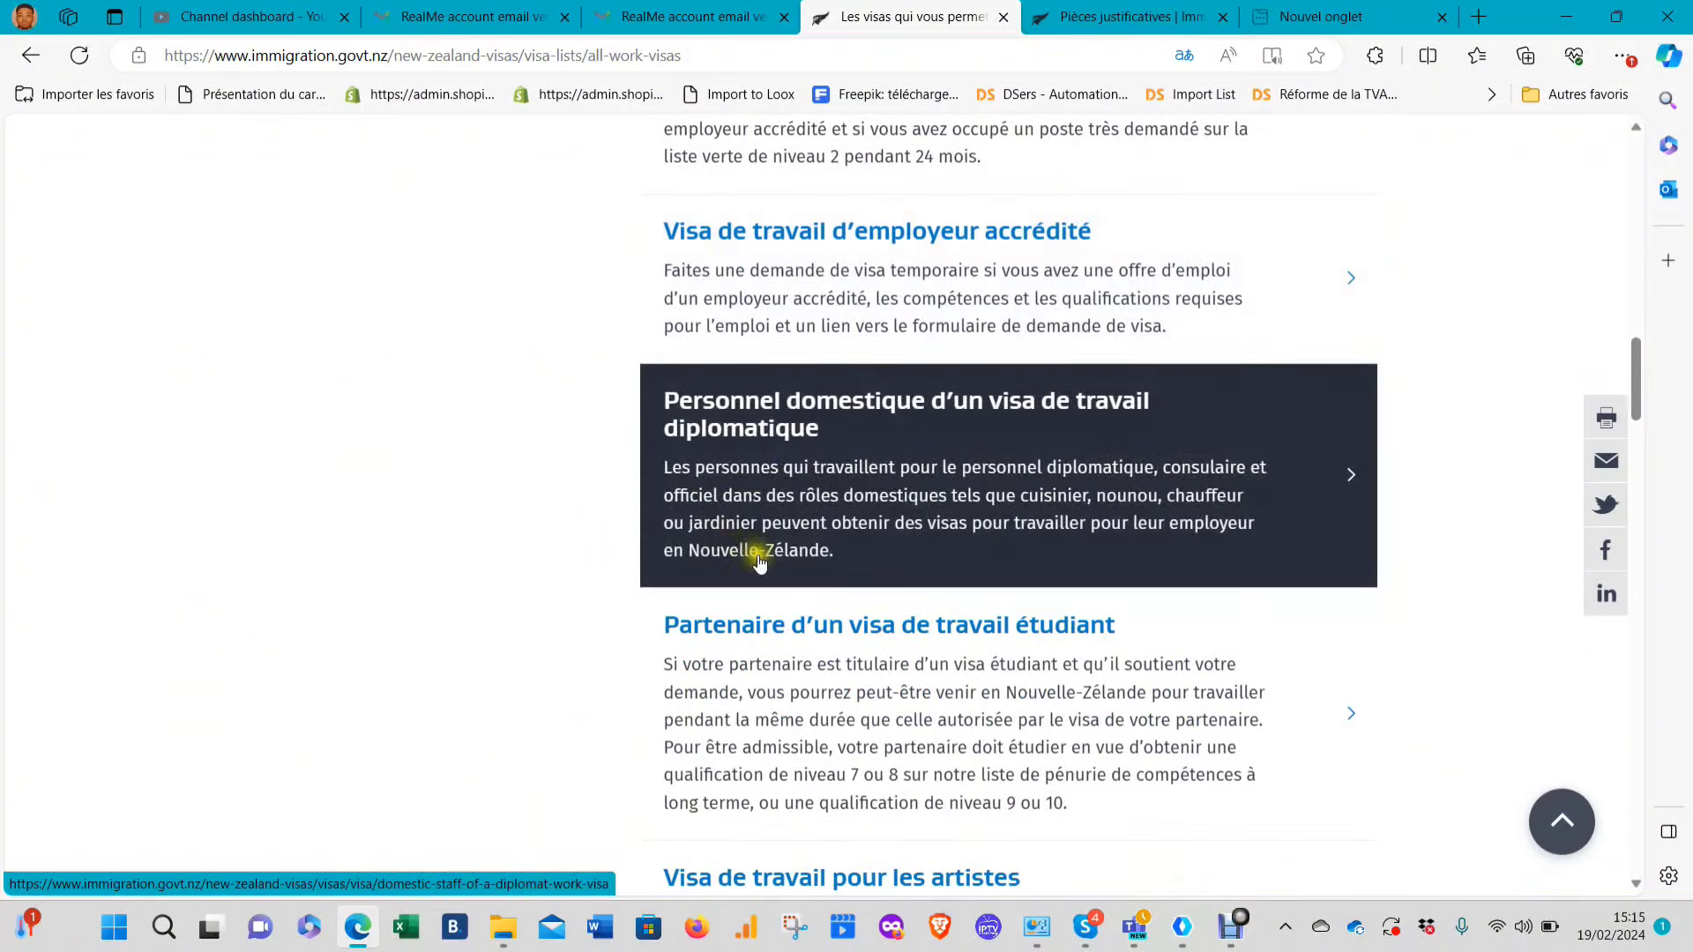
scroll(762, 562, down, 3)
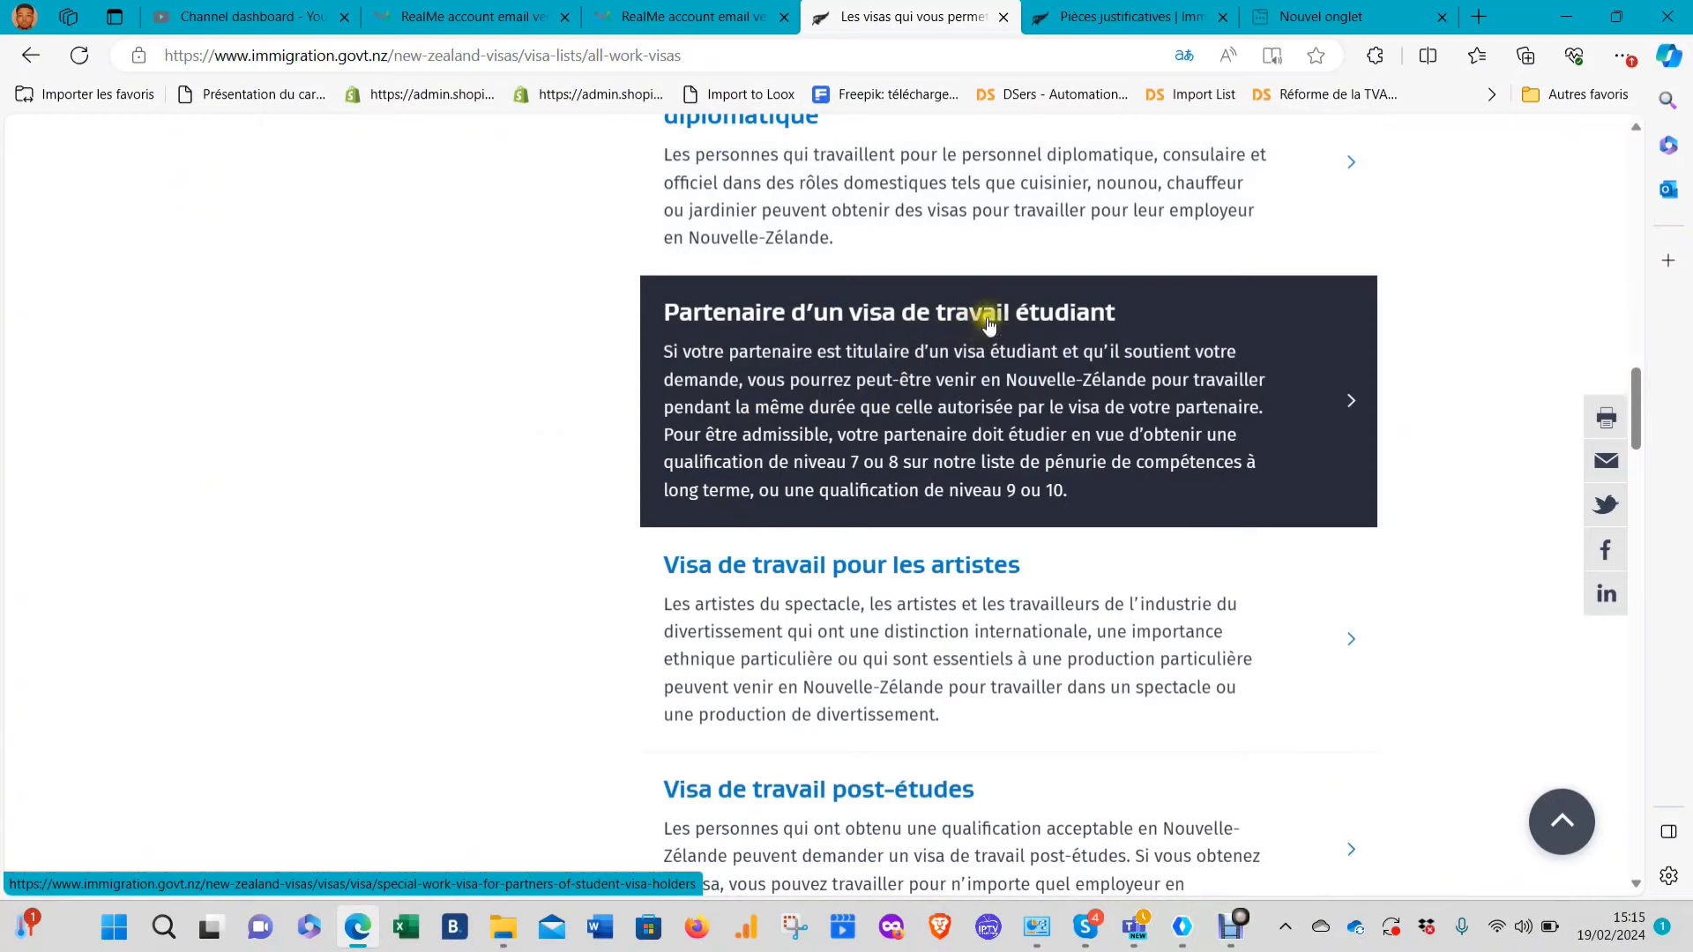
scroll(964, 565, down, 2)
scroll(1041, 593, down, 2)
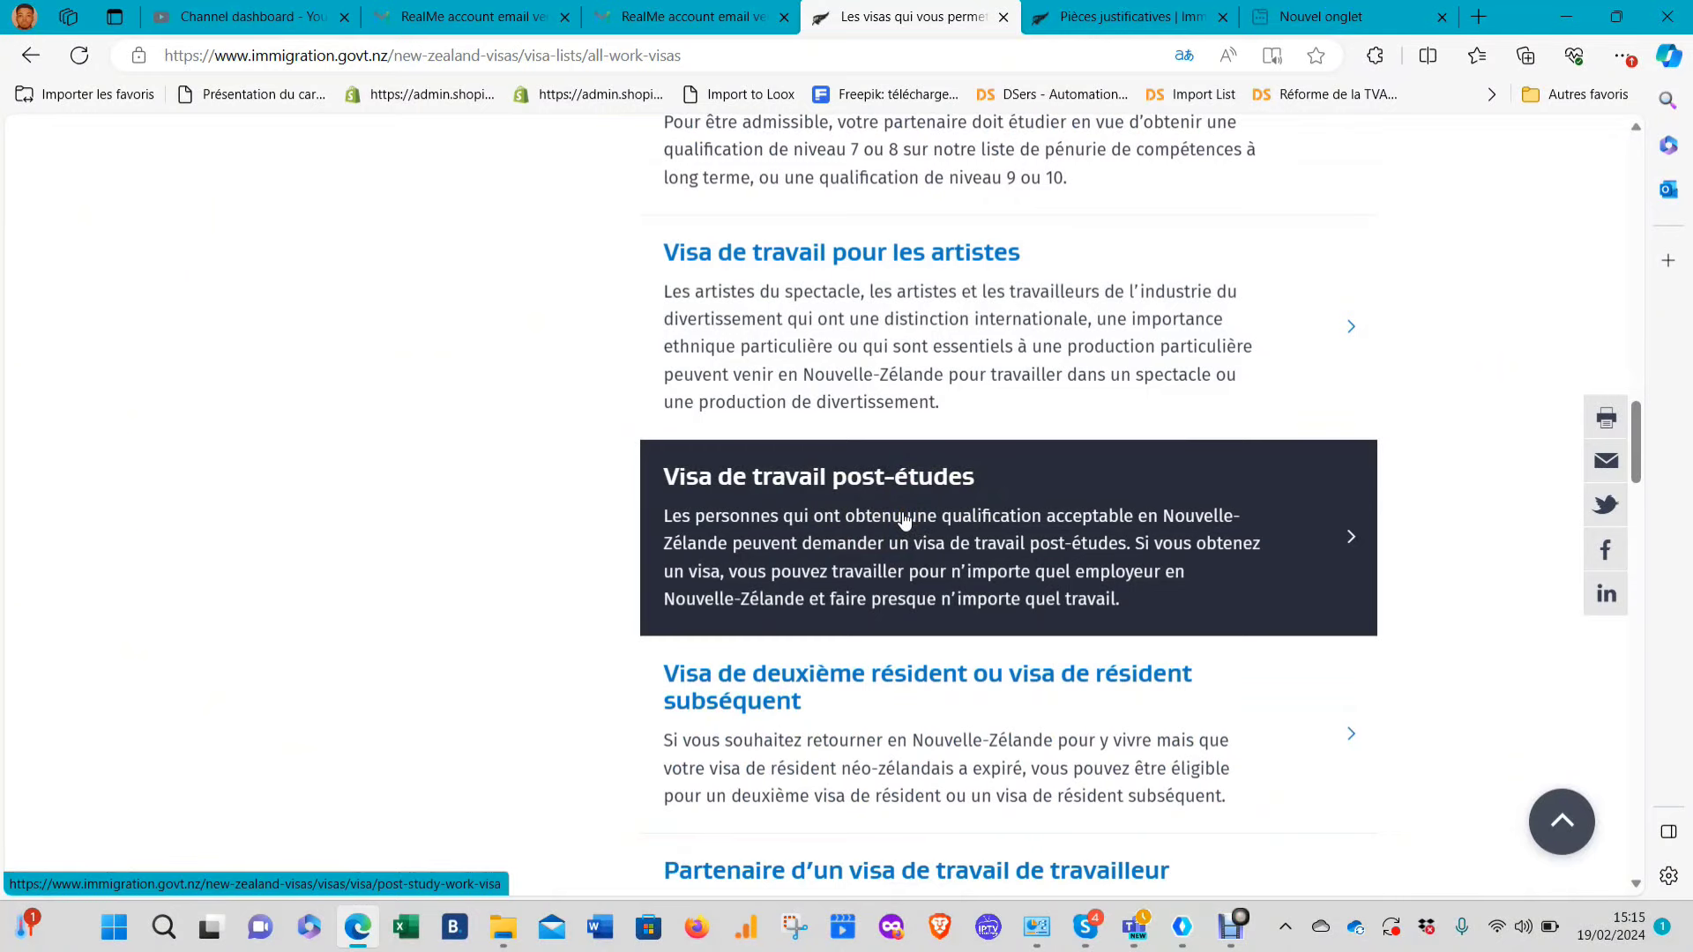
scroll(889, 529, down, 6)
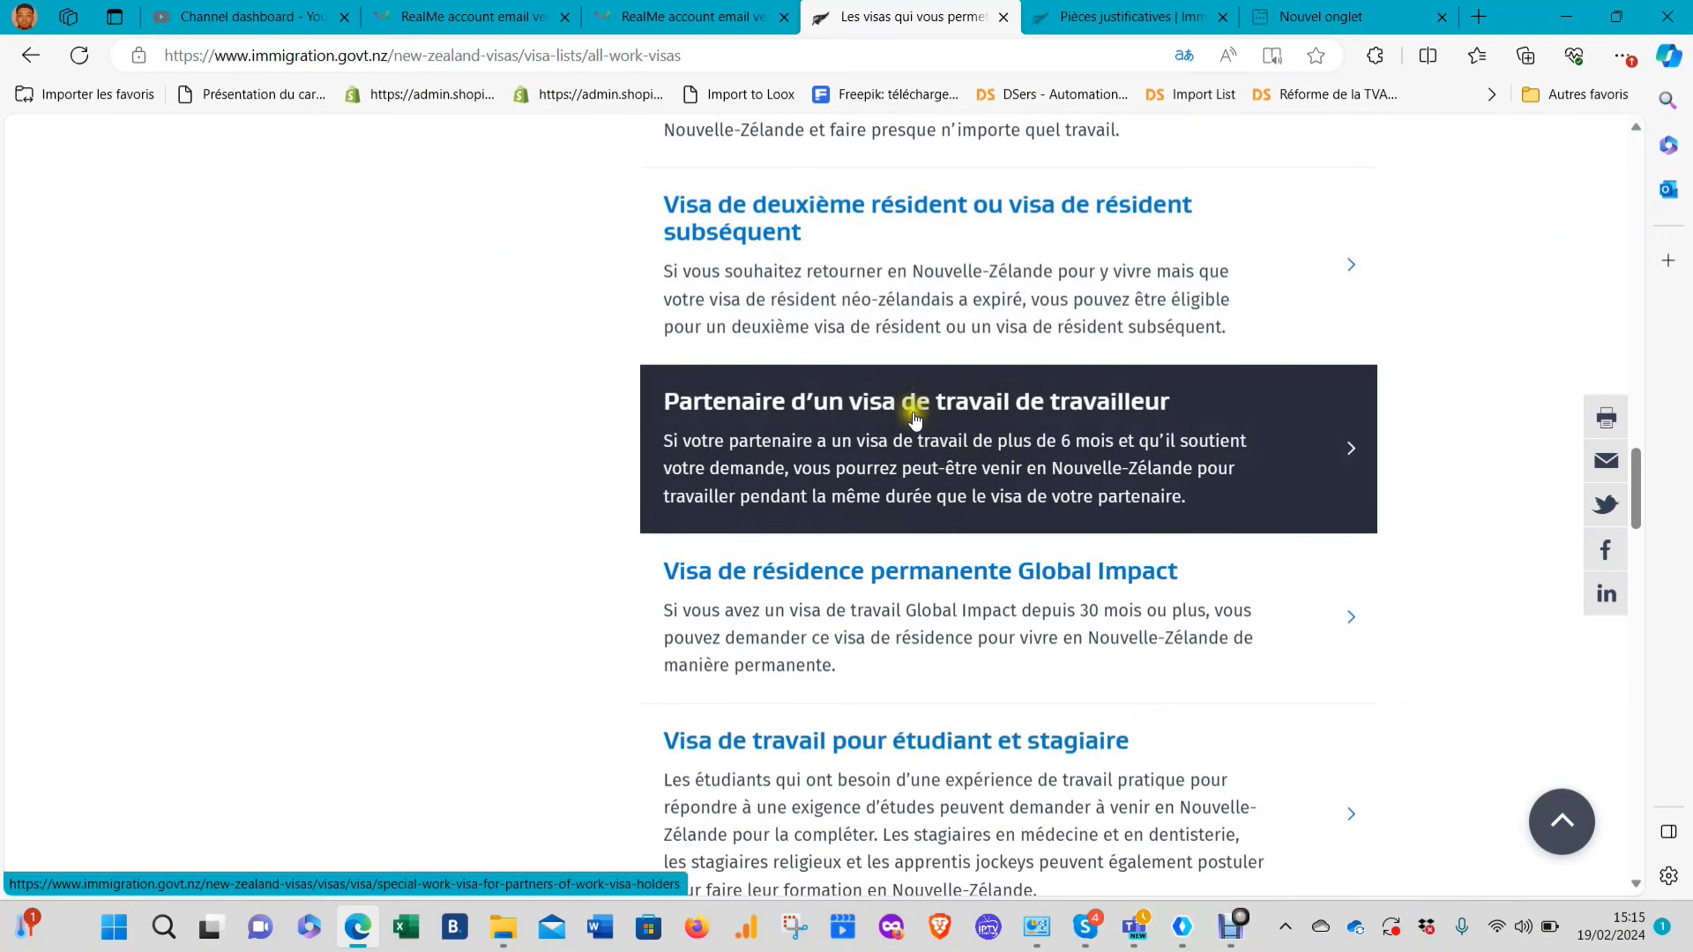
scroll(951, 476, down, 2)
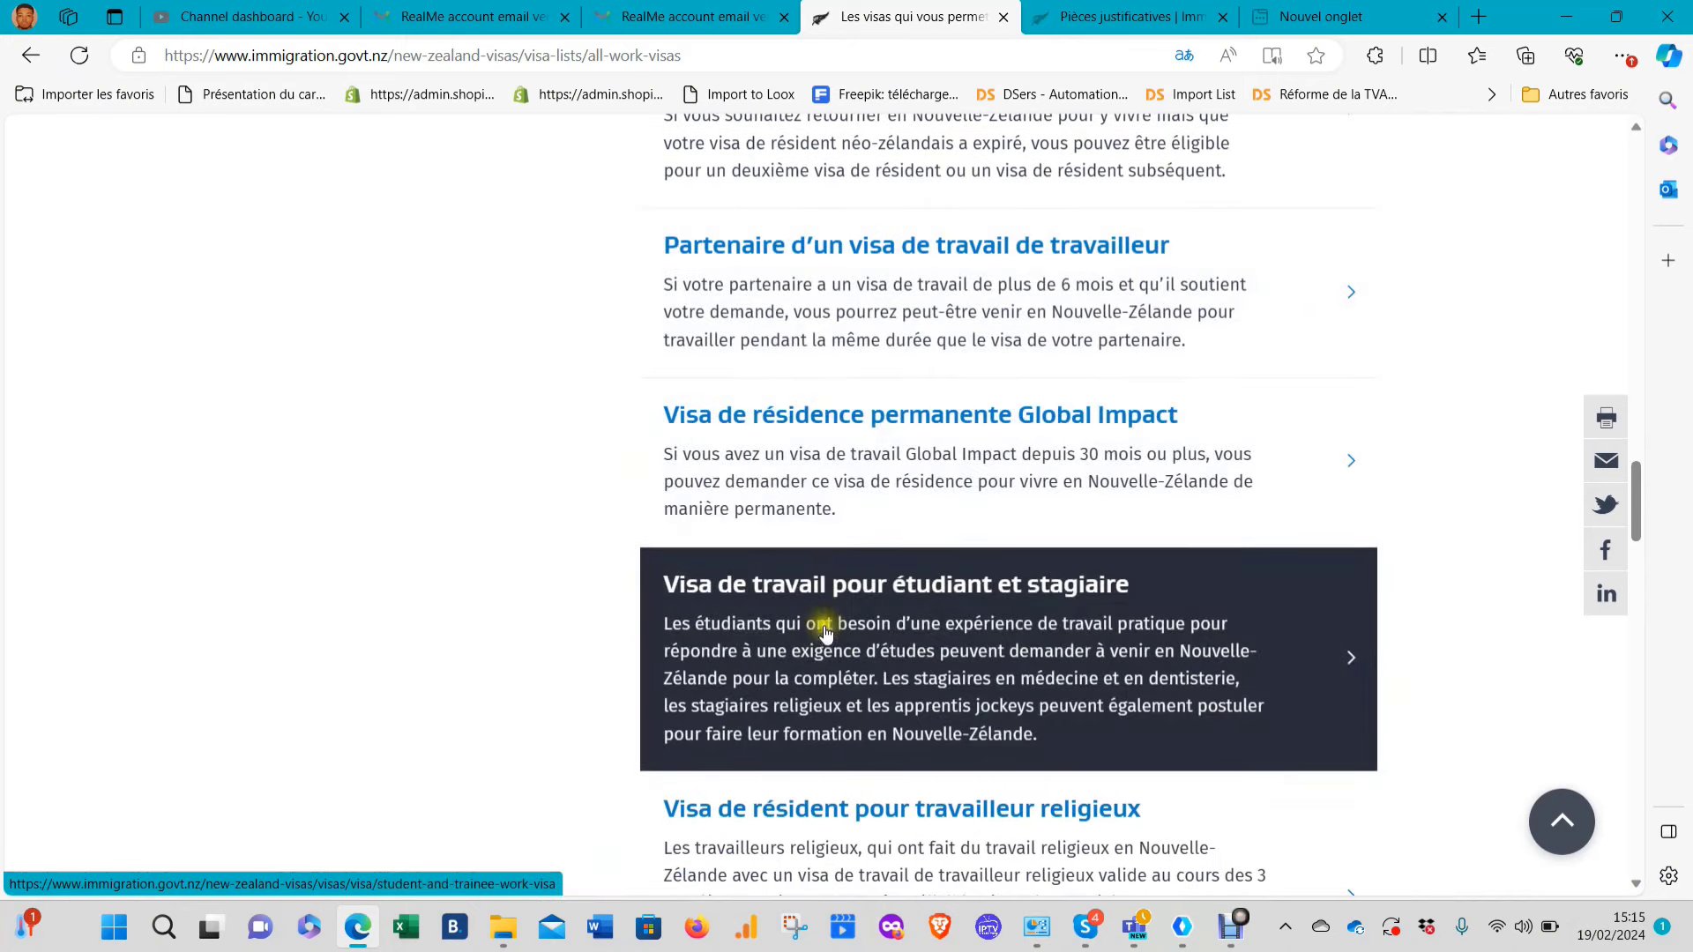
scroll(1102, 621, down, 5)
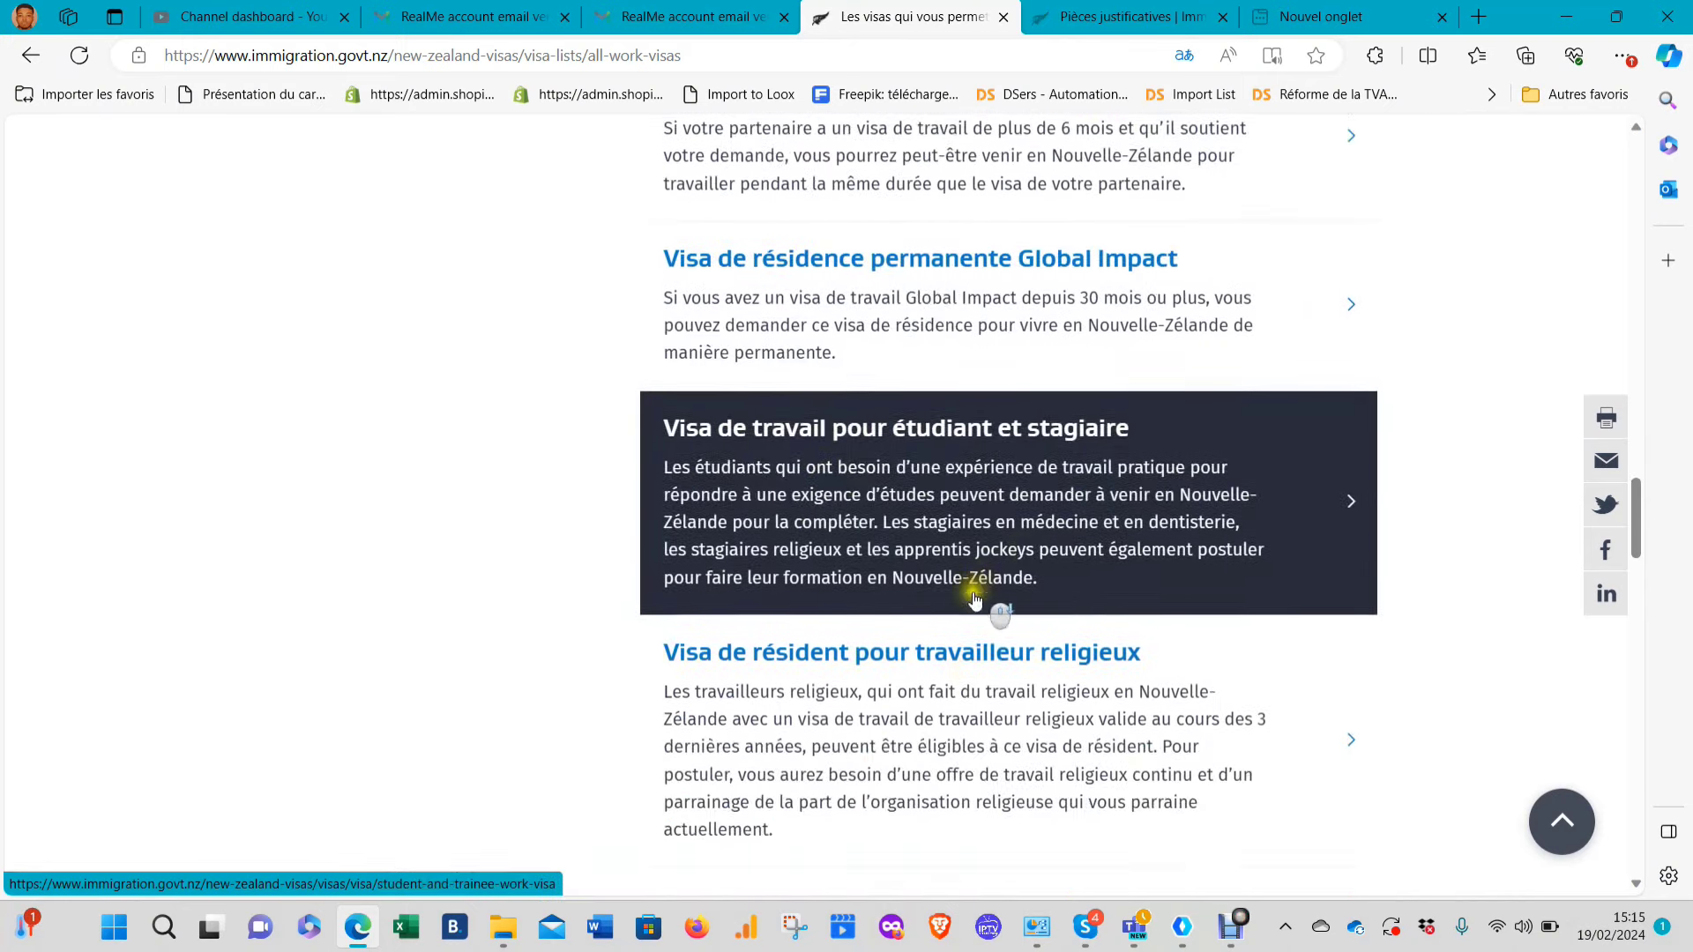
scroll(961, 600, down, 7)
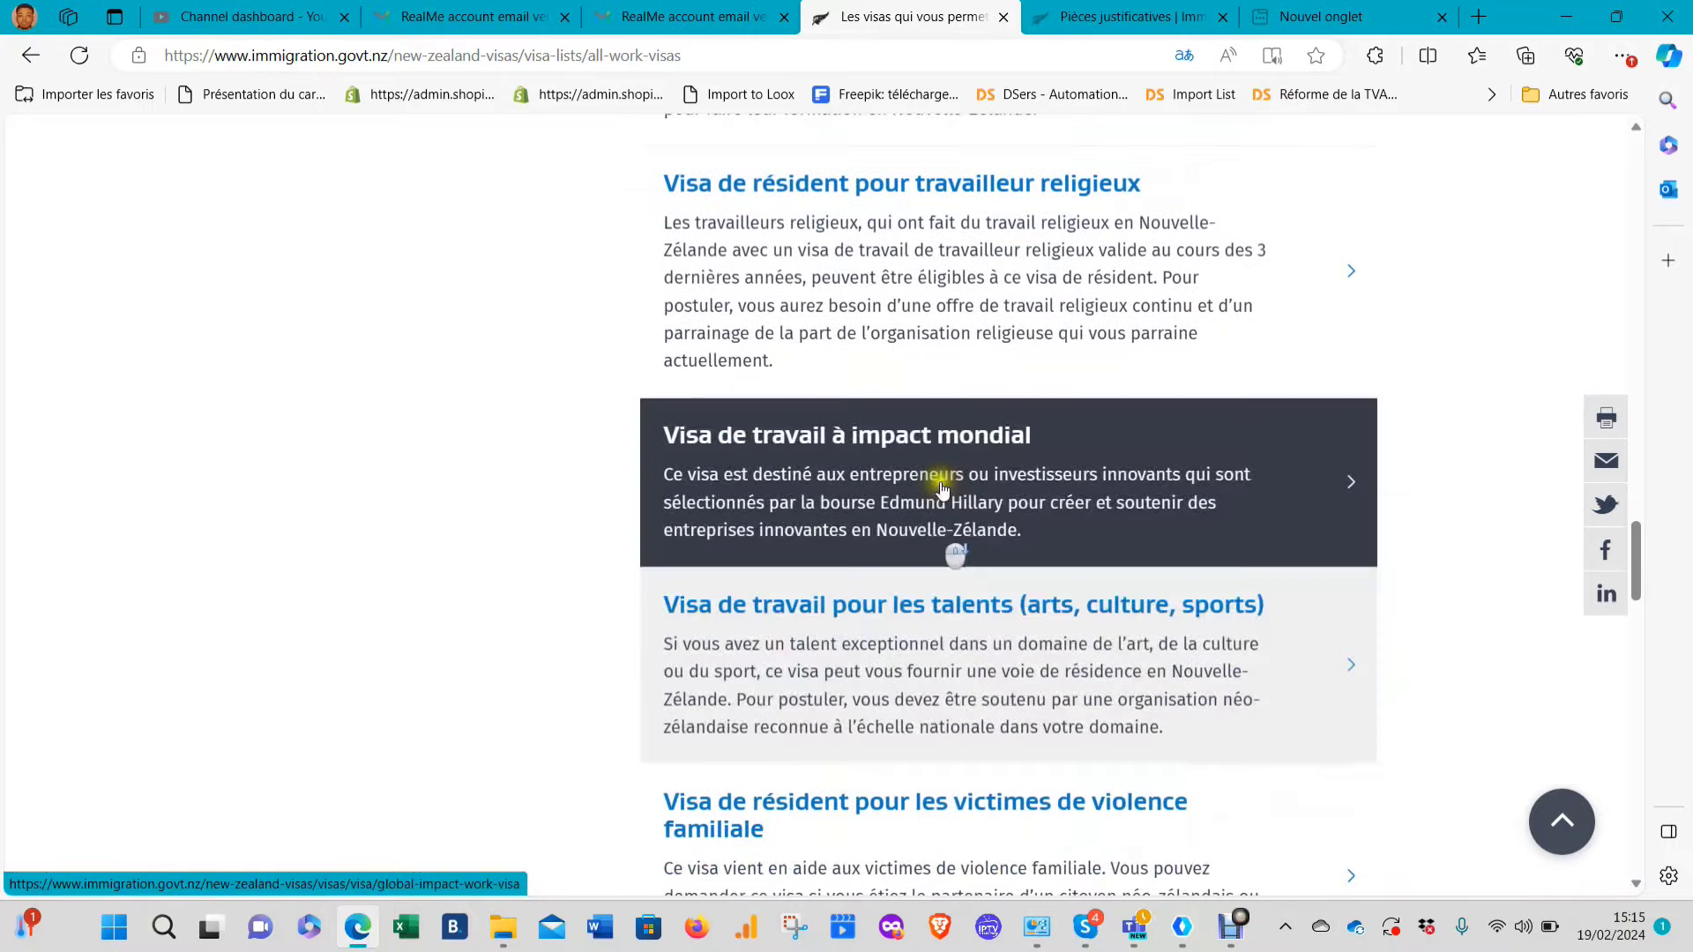
scroll(977, 547, down, 12)
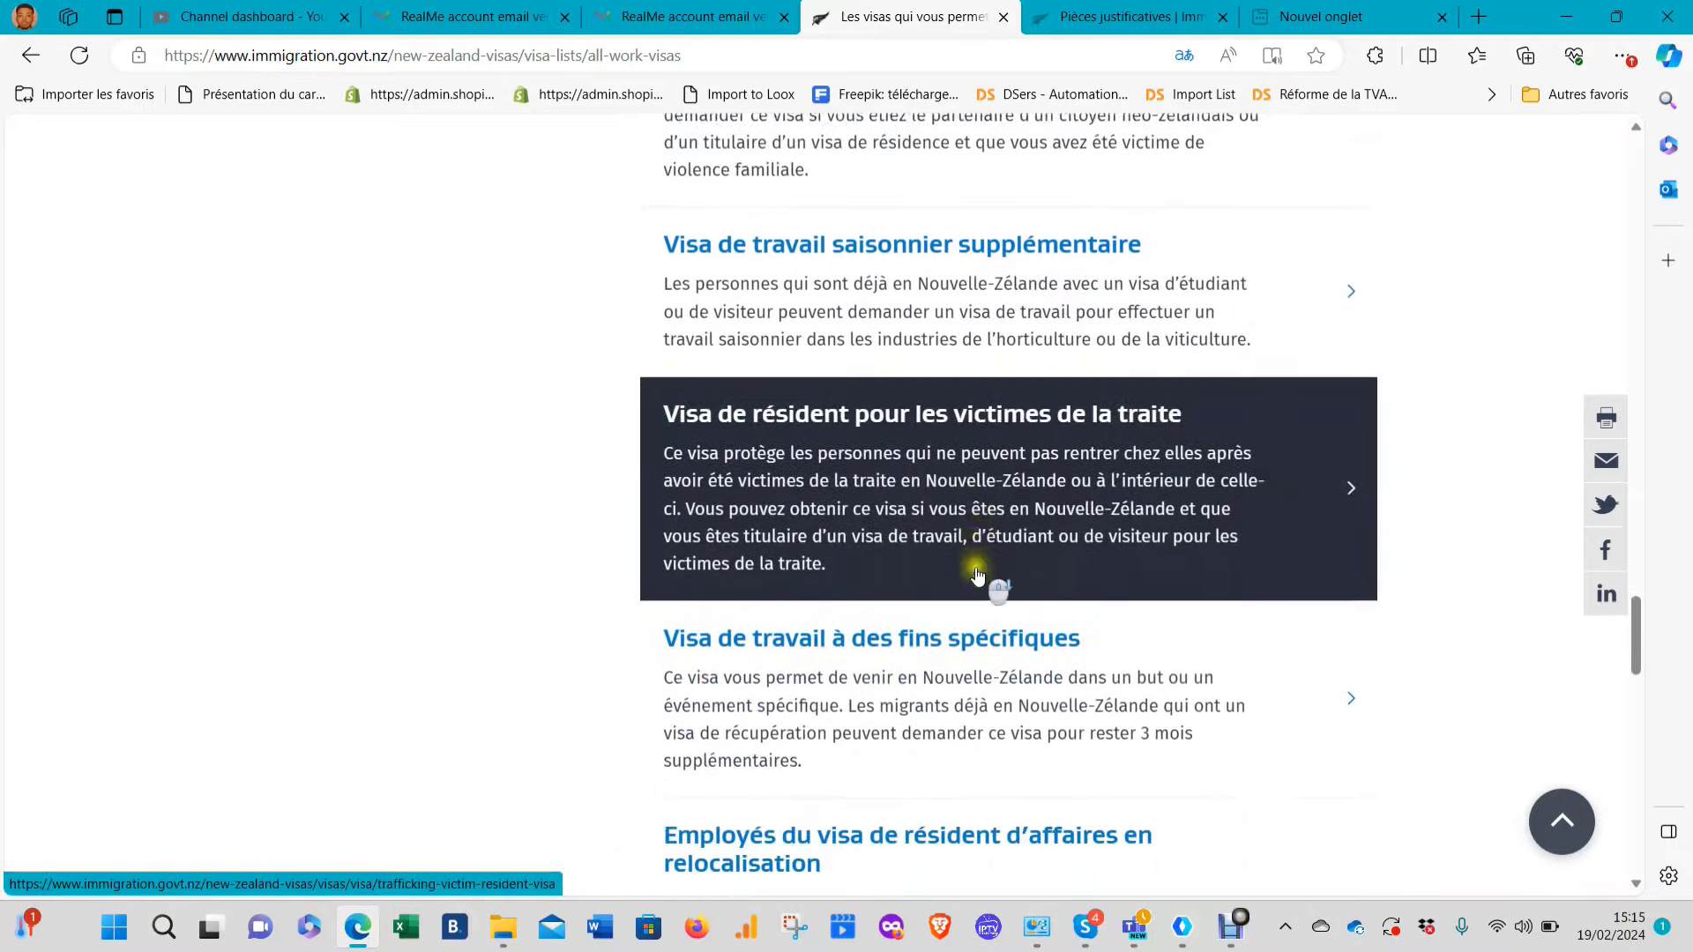
scroll(1012, 561, up, 13)
scroll(1013, 561, up, 20)
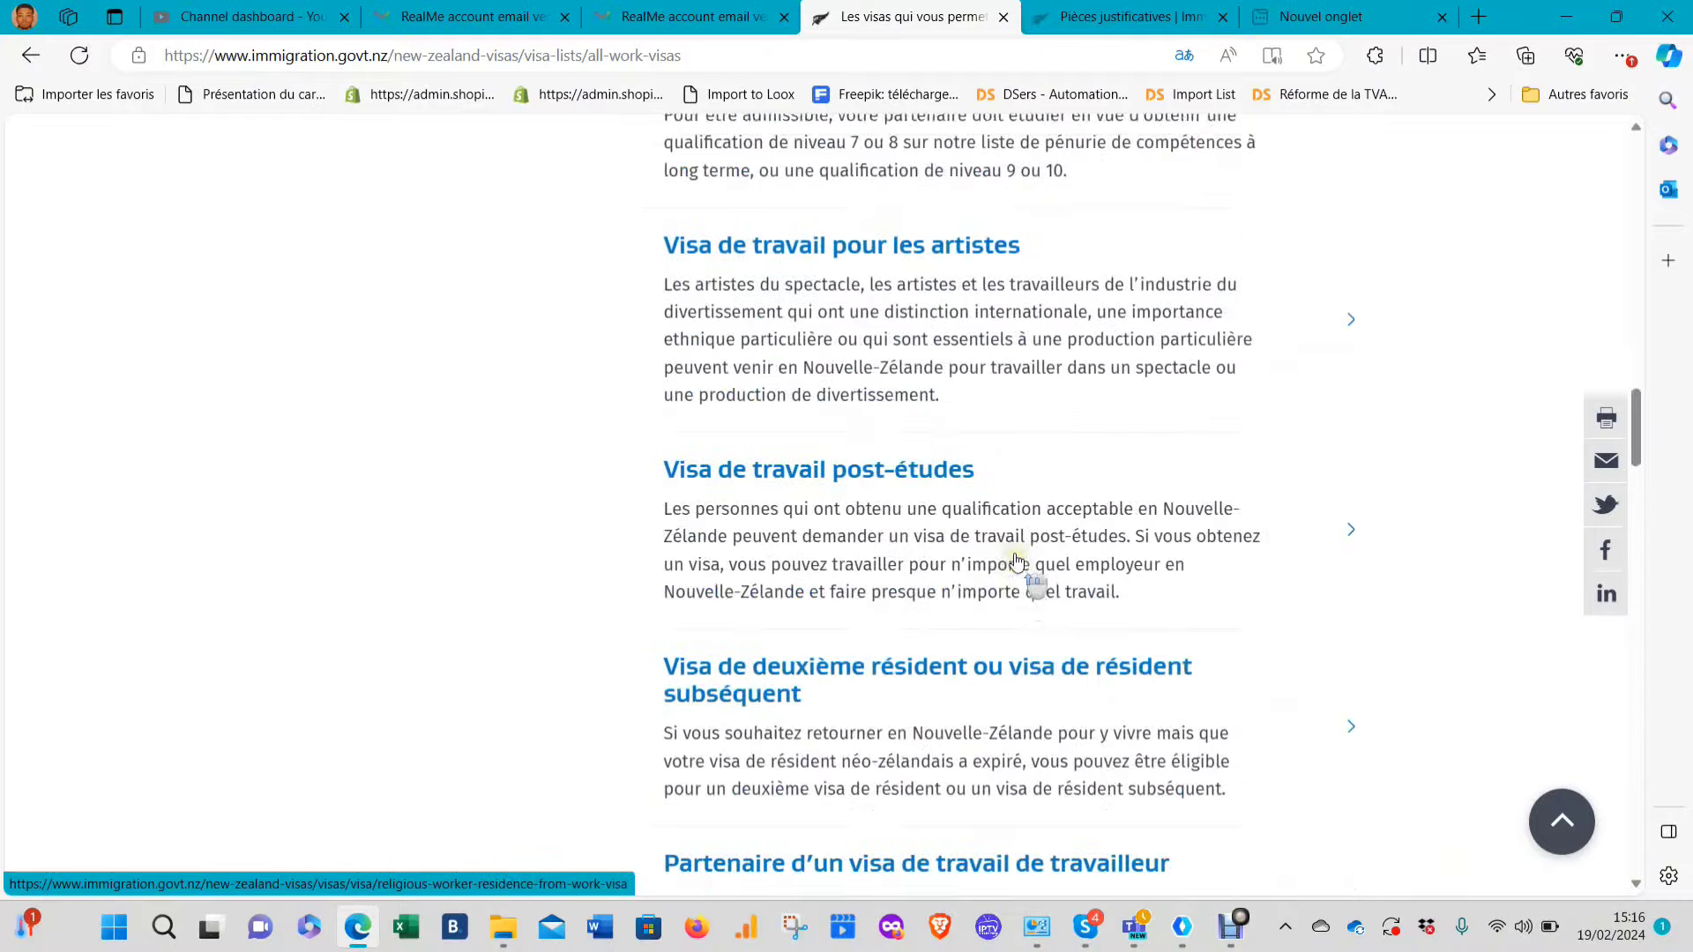